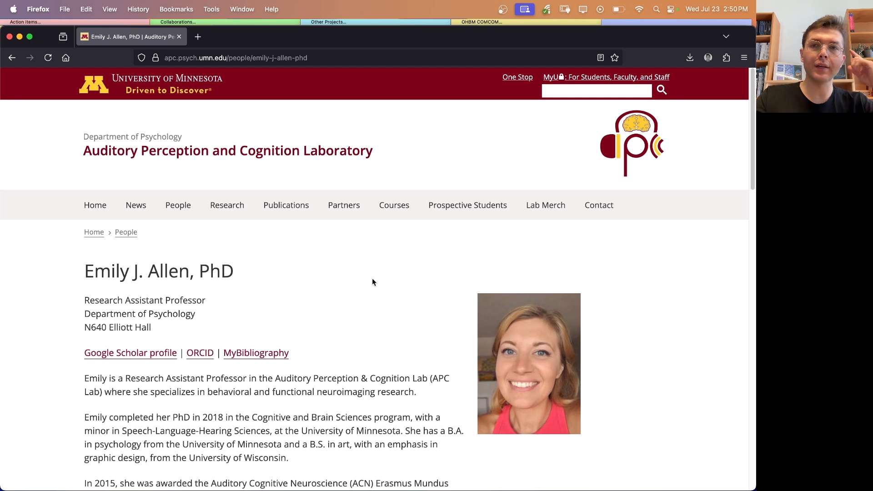
Minimise the browser, switch to ITK-SNAP and move its window clear of the image file list.
key("super+m")
mouse_move(428, 489)
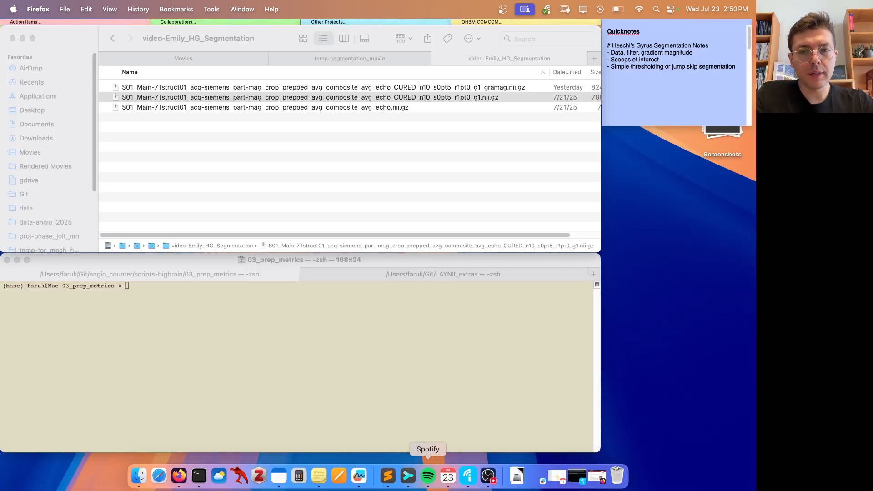
left_click(240, 478)
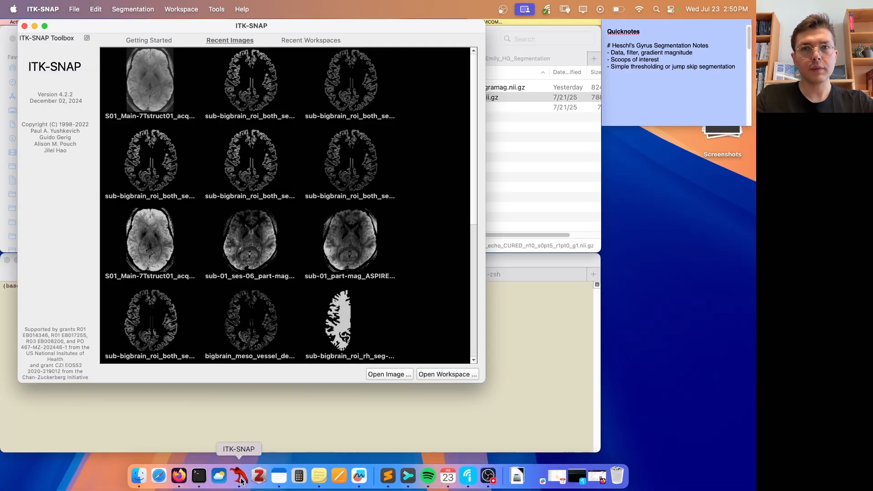
left_click_drag(286, 29, 481, 196)
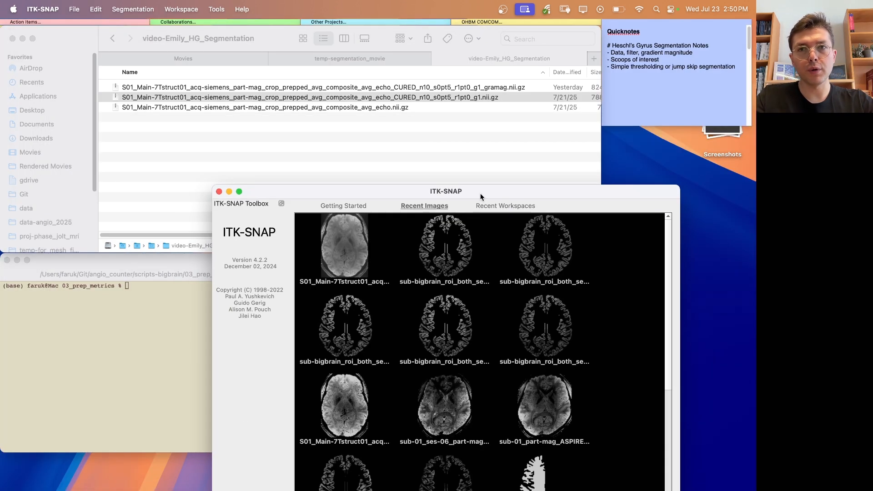
Load S01_Main-7Tstruct01_acq-siemens_part-mag_crop_prepped_avg_composite_avg_echo.nii.gz as the main image in ITK-SNAP and enlarge the window to fill the screen.
left_click(408, 122)
left_click(420, 108)
left_click_drag(419, 110, 414, 307)
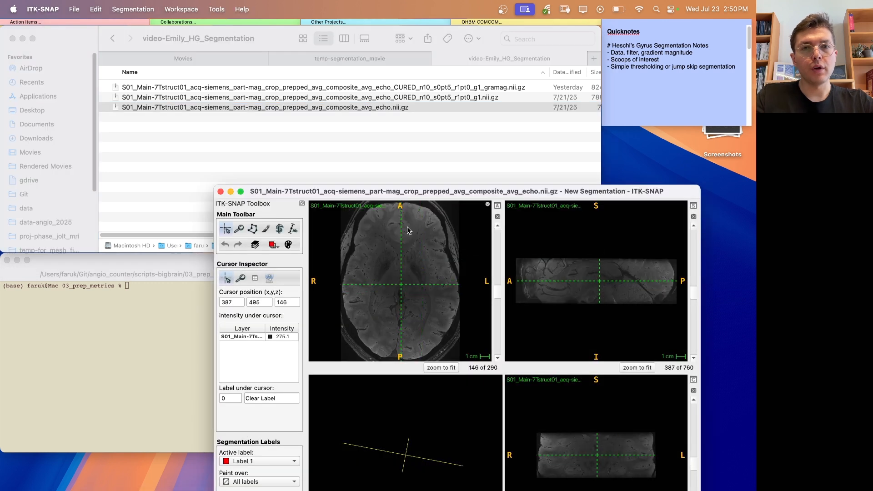
double_click(425, 192)
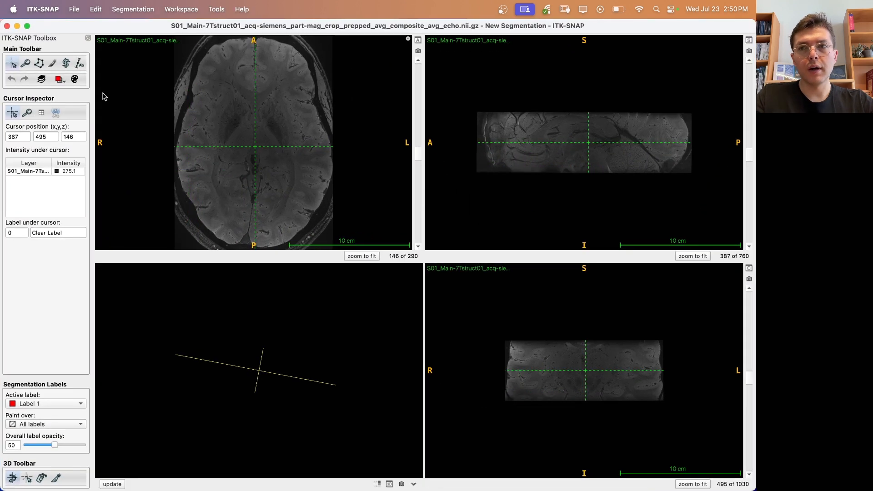
Brighten the main image by adjusting its contrast curve to a minimum of about 70.6 and a maximum of about 744.4.
left_click(41, 79)
left_click_drag(441, 117, 323, 211)
left_click(259, 227)
left_click_drag(392, 319, 294, 341)
left_click(222, 385)
left_click_drag(223, 385, 230, 385)
left_click(101, 207)
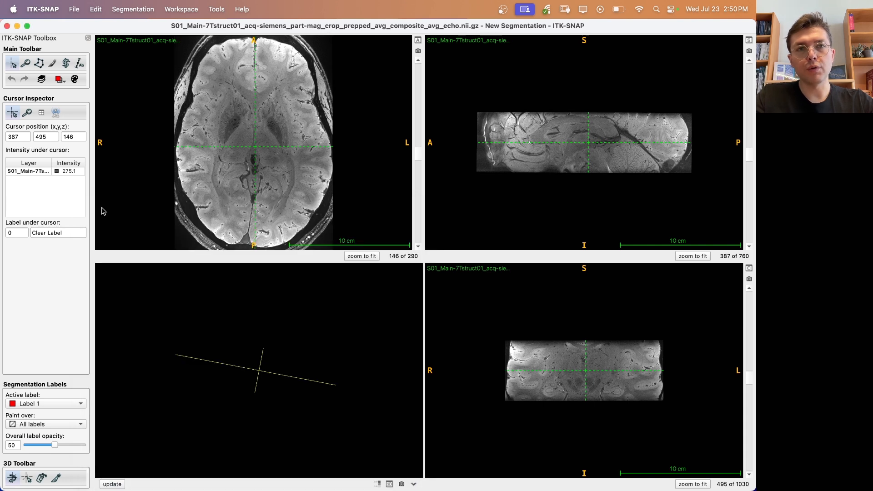
Examine the cortex and vessels at the back of the brain up close in the axial, sagittal and coronal views.
left_click(602, 157)
left_click_drag(603, 157, 603, 143)
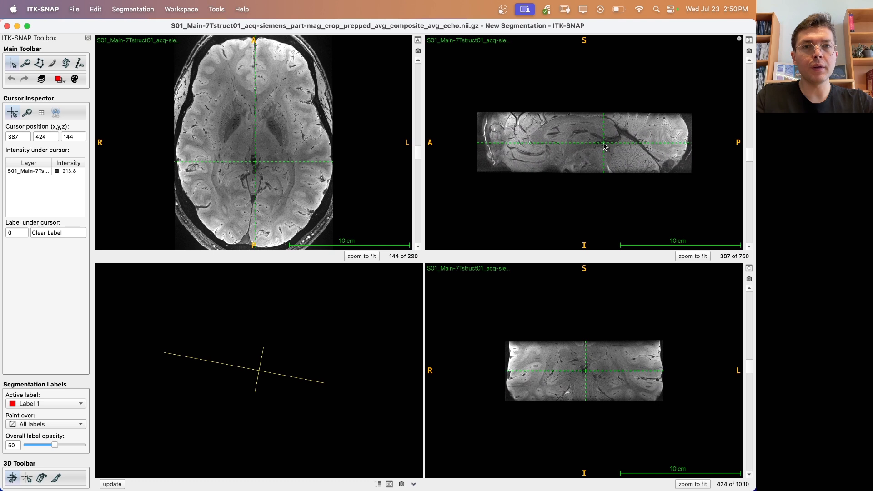
scroll(603, 143, "up", 3)
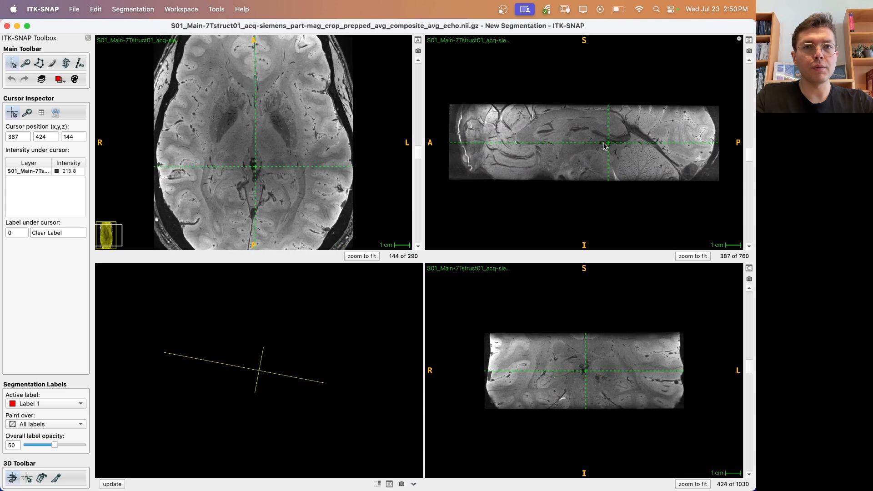
left_click(685, 142)
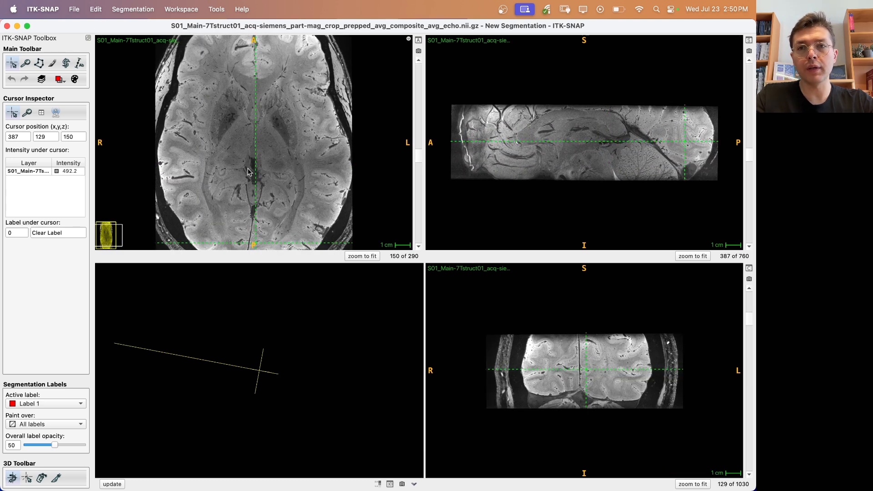
key("c")
scroll(248, 156, "up", 1)
scroll(246, 153, "up", 10)
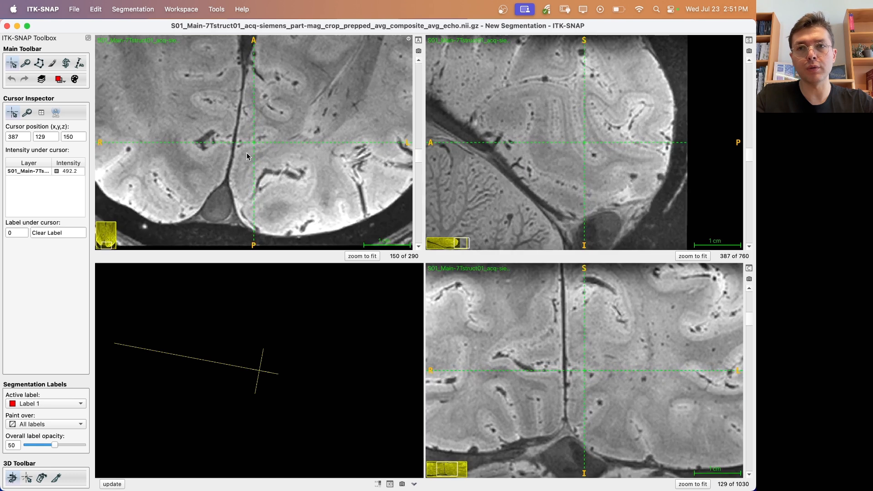
left_click(237, 161)
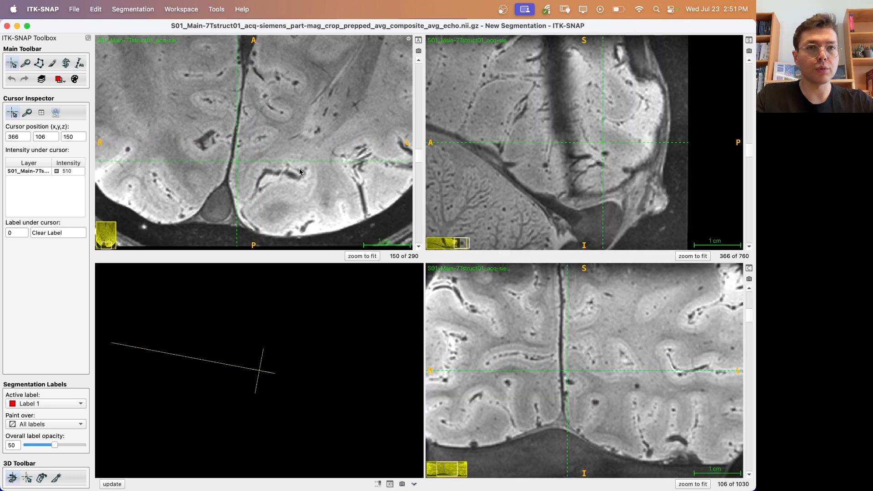
scroll(597, 379, "up", 4)
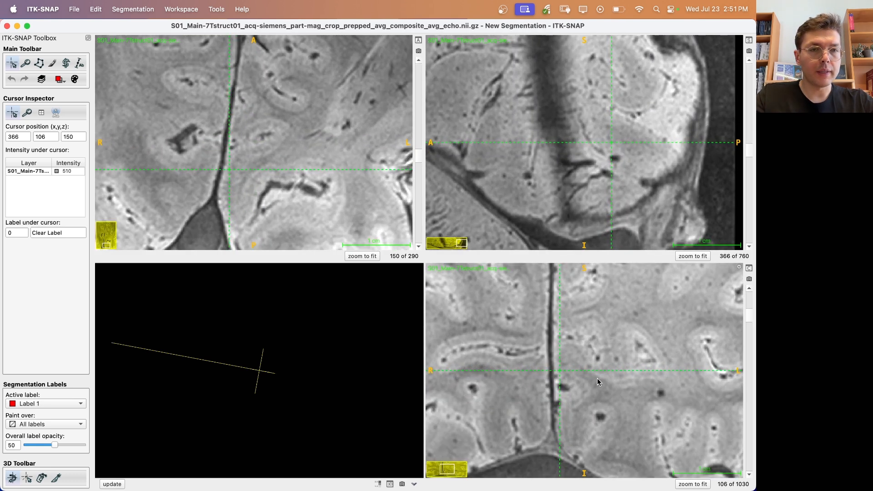
left_click(481, 360)
key("c")
left_click(592, 381)
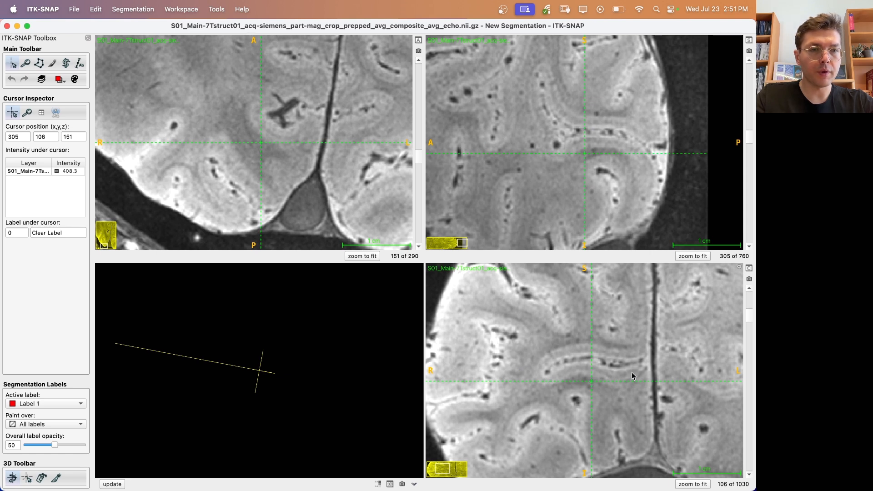
Tighten the main image's contrast curve to a minimum of about 260.1 and a maximum of about 644.4.
left_click(41, 79)
left_click_drag(390, 118, 242, 217)
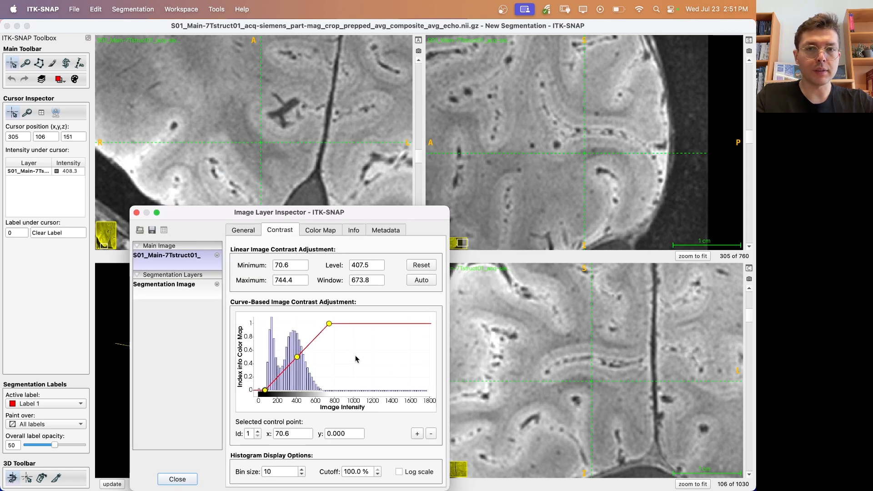
left_click(319, 335)
left_click_drag(329, 323, 320, 325)
left_click_drag(265, 391, 283, 393)
left_click(136, 212)
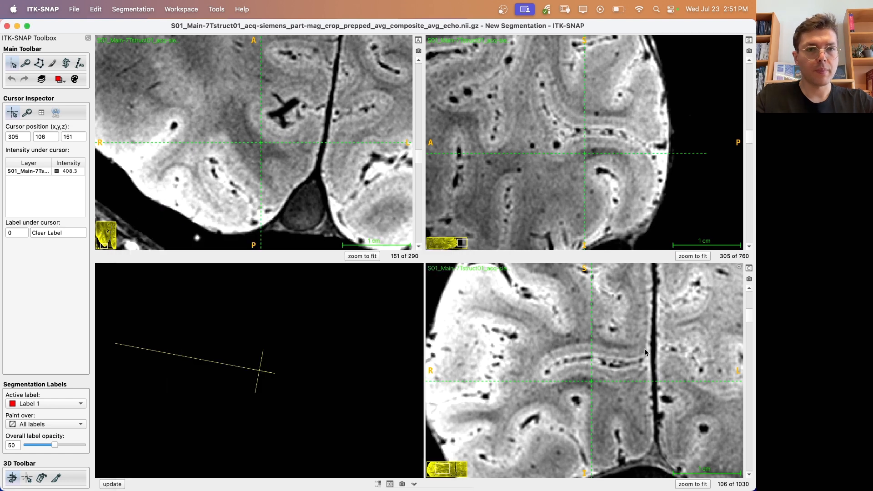
Show the NeuroImage paper on the mesoscopic in vivo human T2* dataset enlarged in Zotero, and return to ITK-SNAP.
scroll(646, 352, "down", 10)
scroll(646, 353, "up", 8)
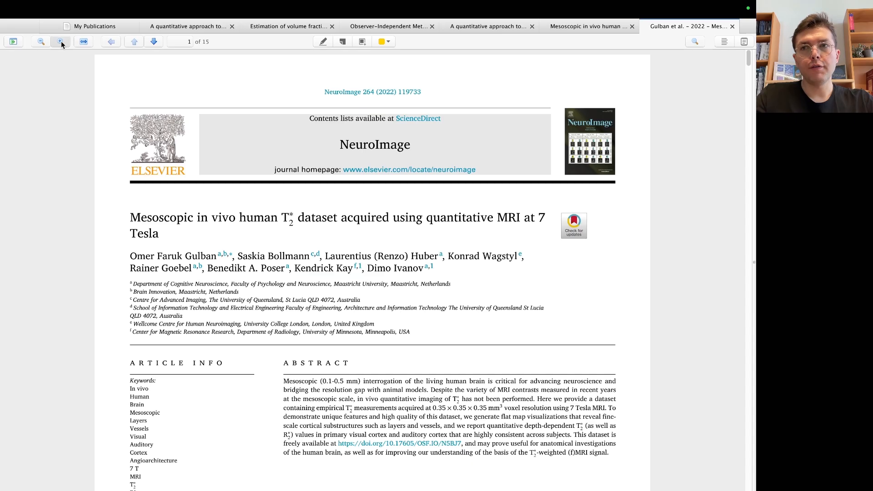
left_click(60, 41)
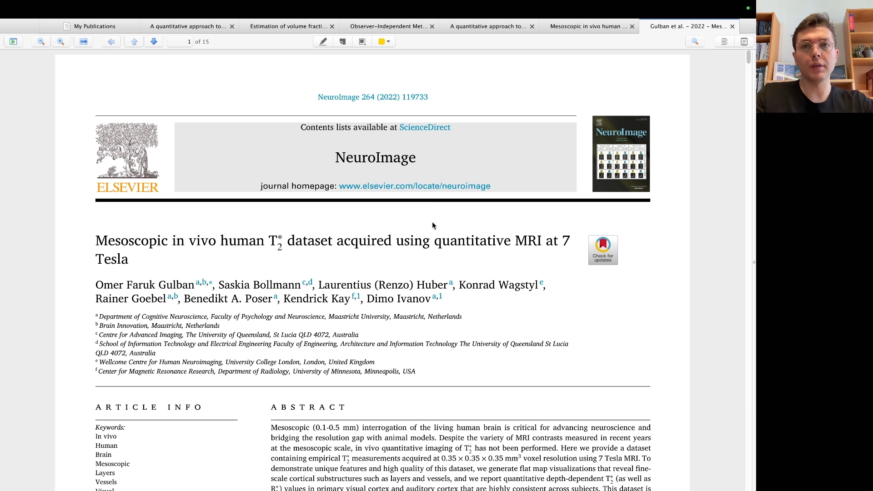
mouse_move(28, 28)
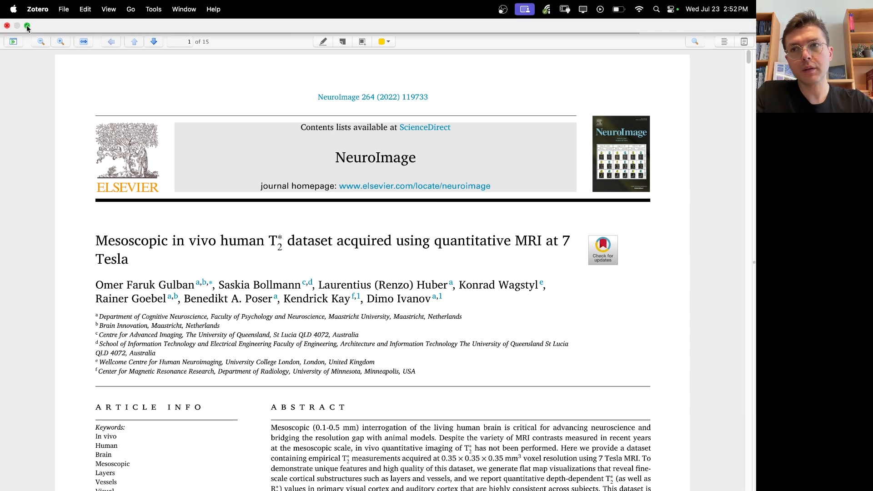
left_click(8, 27)
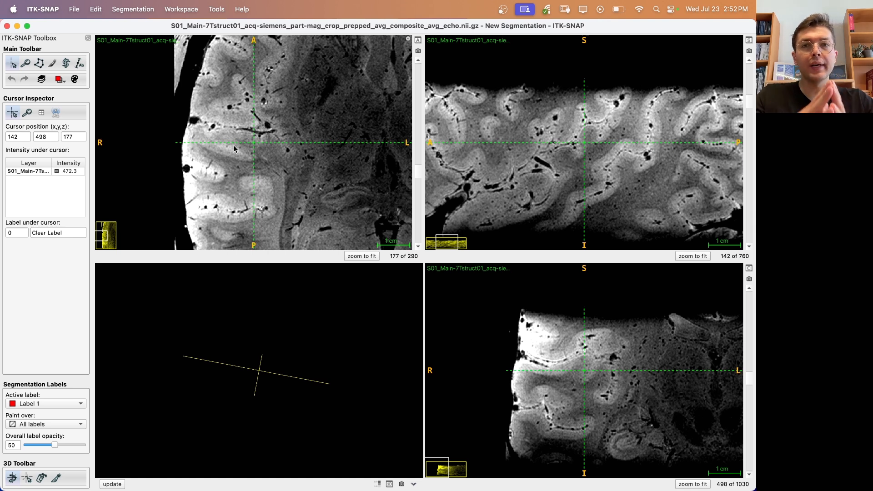
Check the voxel spacing in the main image's header information.
key("alt+1")
left_click(585, 149)
left_click(586, 146)
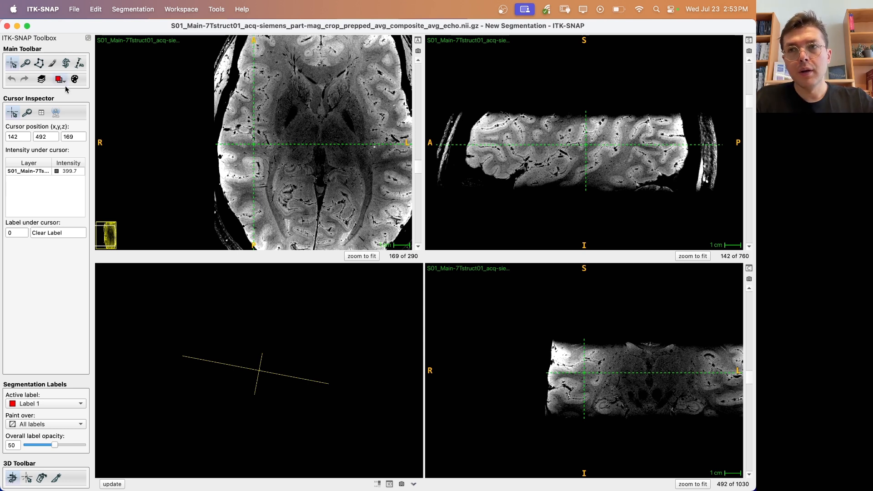
left_click(44, 82)
left_click(444, 132)
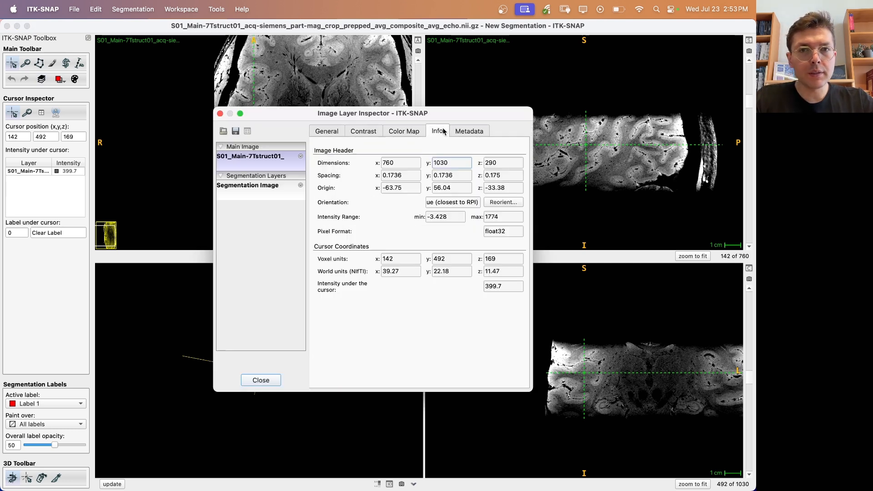
left_click_drag(405, 177, 383, 178)
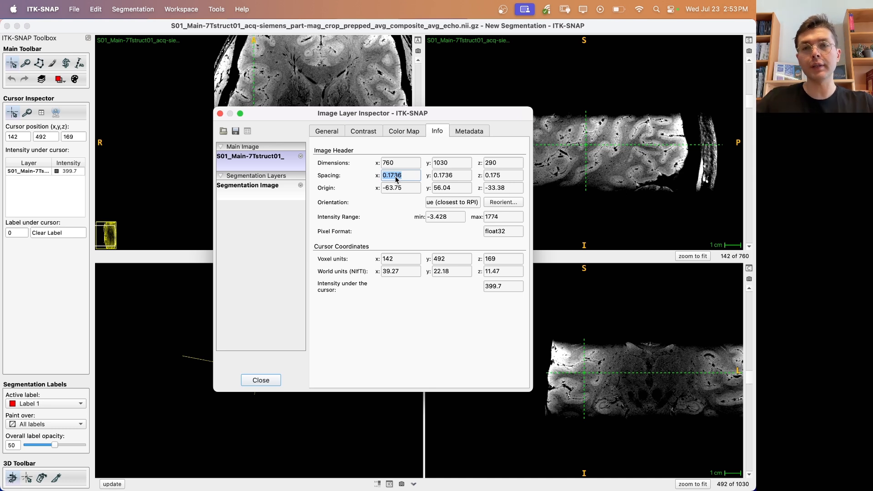
left_click(220, 114)
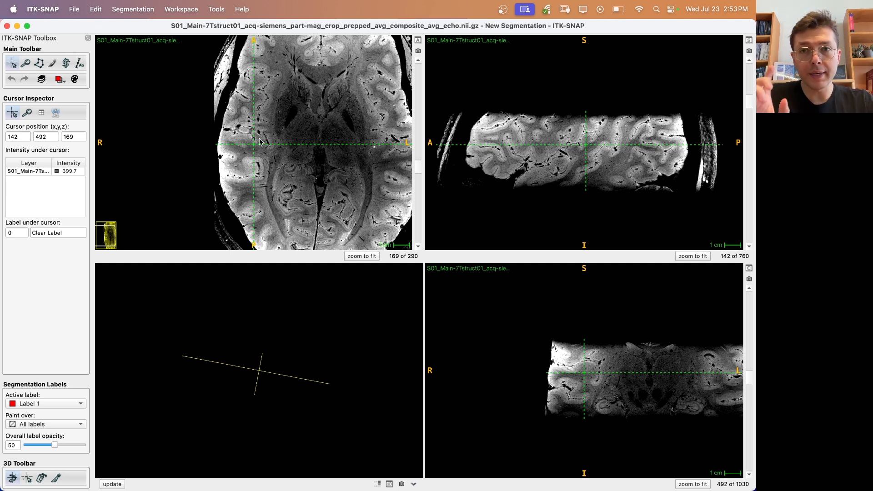
Place the cursor at voxel 161, 501, 169 and centre all views on it to examine the surrounding cortex.
scroll(261, 143, "up", 5)
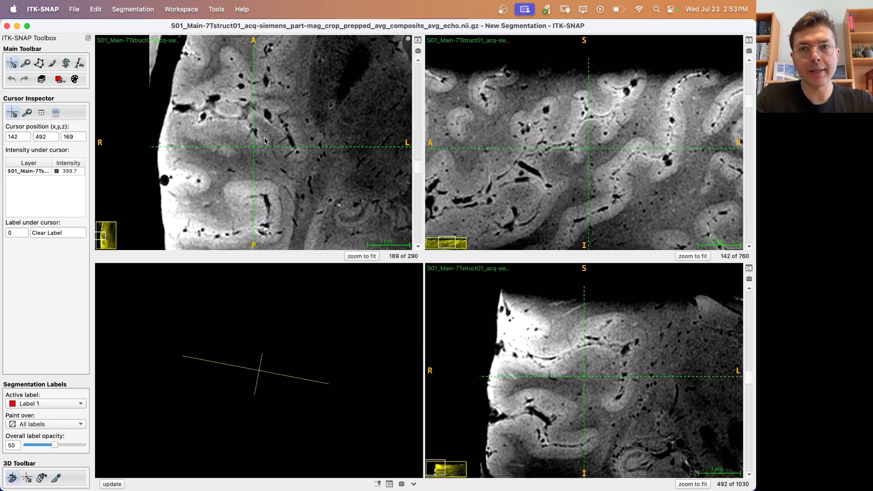
left_click(268, 144)
key("c")
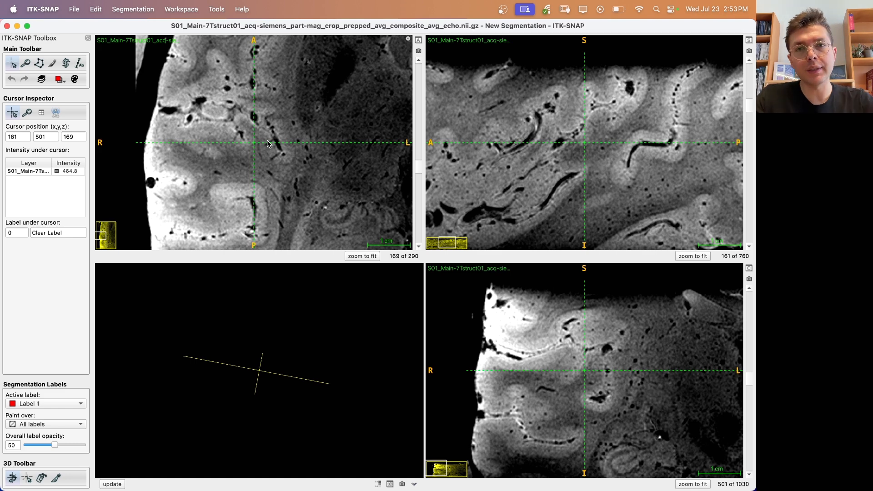
scroll(311, 170, "down", 3)
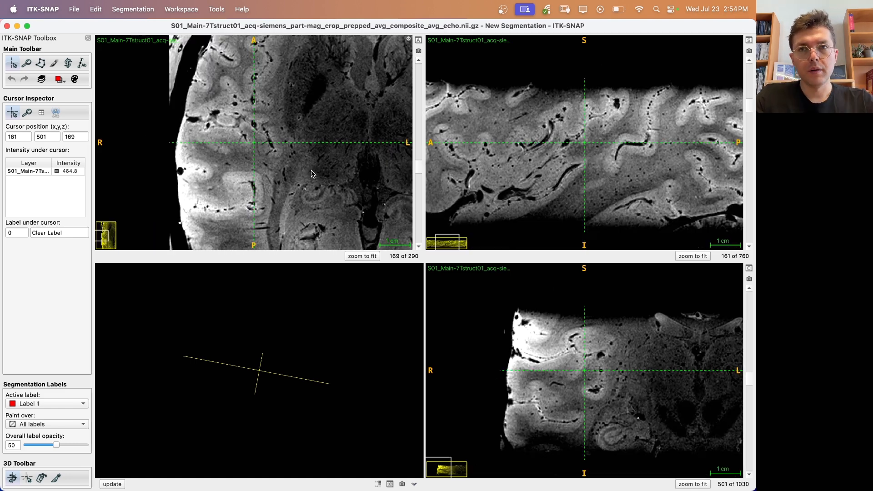
Load the CURED_n10_s0pt5_r1pt0_g1.nii.gz image as an additional image, display it in the views and enlarge the window to fill the screen.
key("ctrl+Up")
left_click(238, 146)
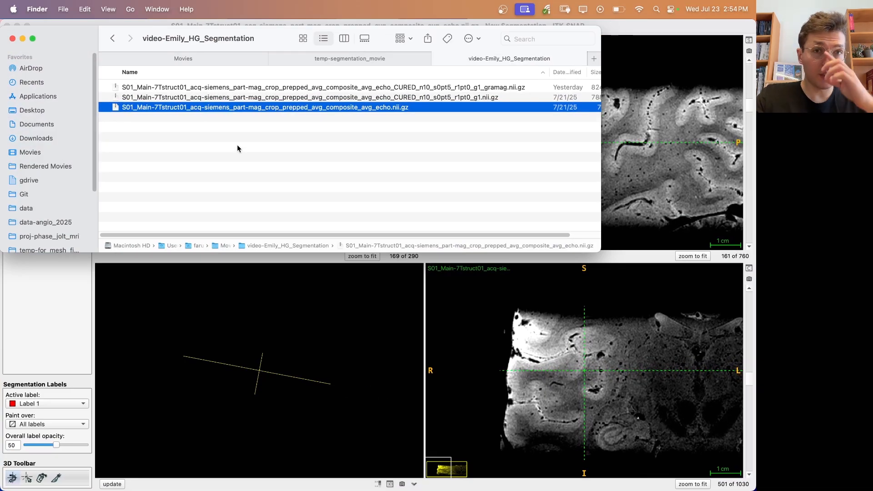
left_click(382, 99)
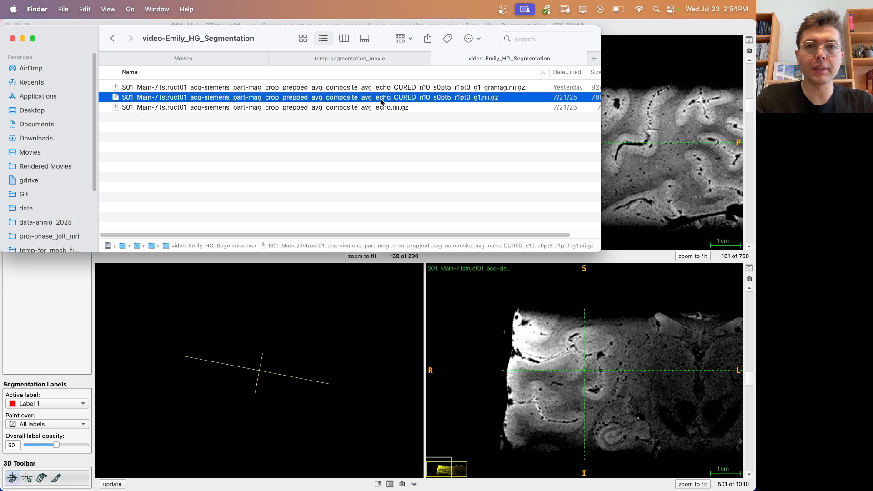
left_click_drag(324, 101, 628, 144)
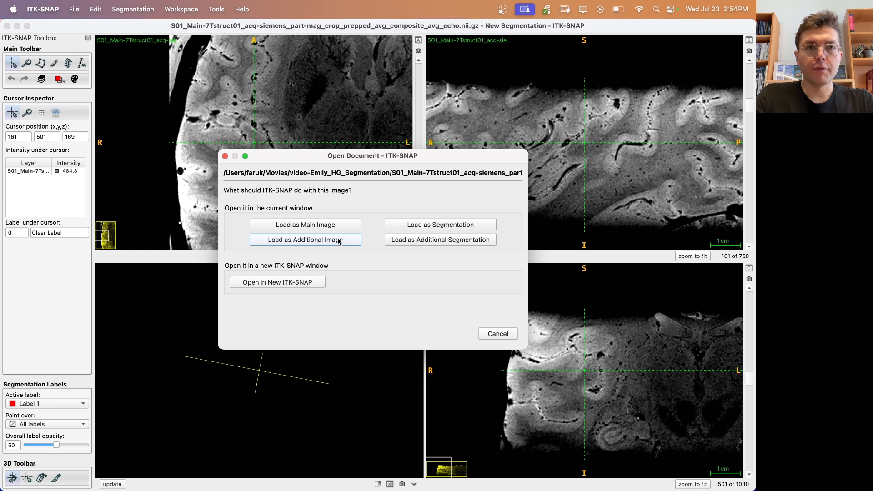
left_click(339, 240)
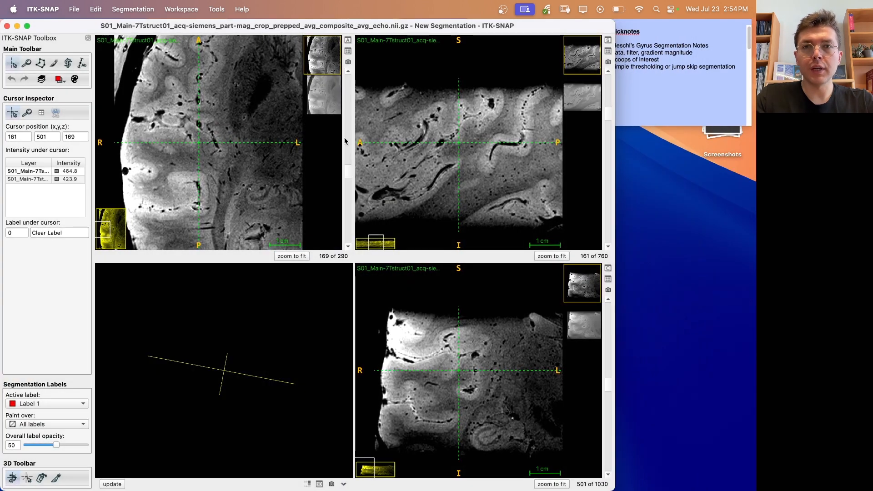
left_click(331, 96)
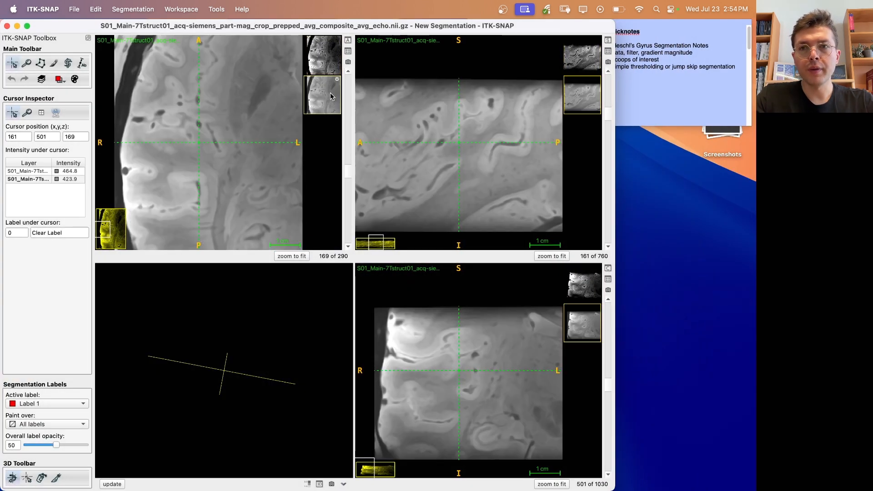
double_click(290, 27)
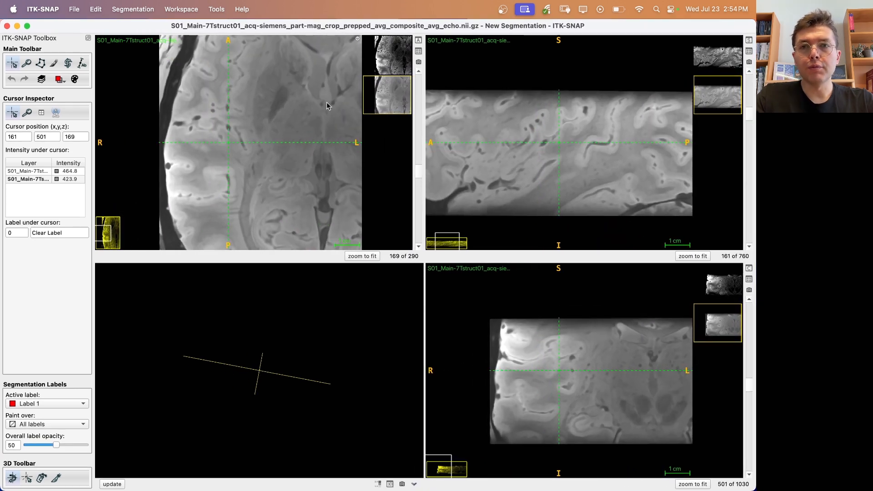
Adjust the filtered image's contrast curve, then set the main image's contrast minimum to 260 and change its maximum.
left_click(41, 78)
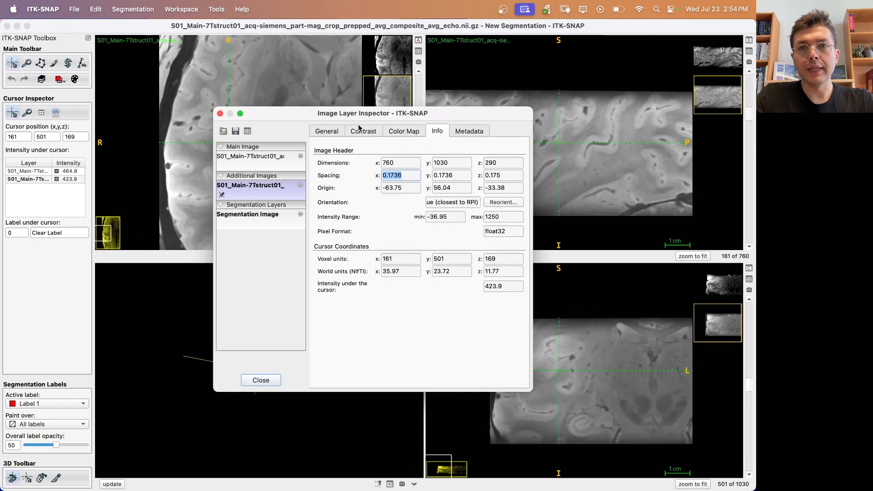
left_click(402, 132)
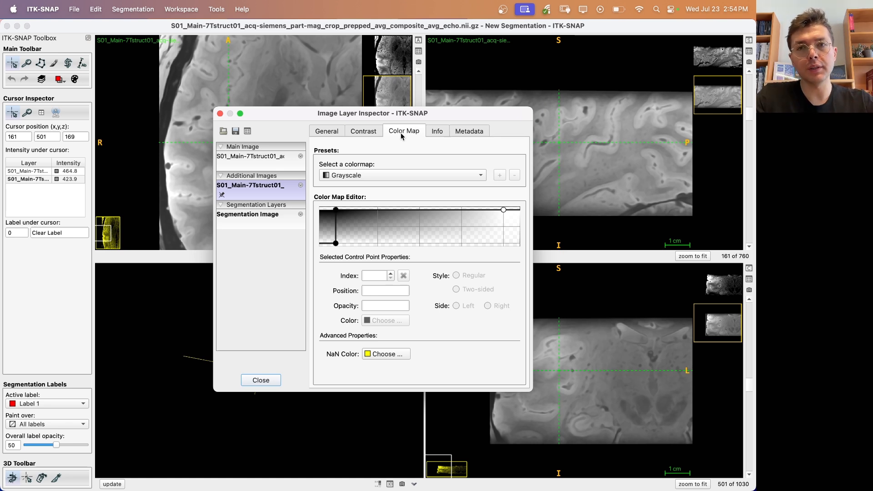
left_click(363, 132)
left_click_drag(422, 229, 434, 224)
left_click(268, 160)
left_click_drag(381, 167, 339, 167)
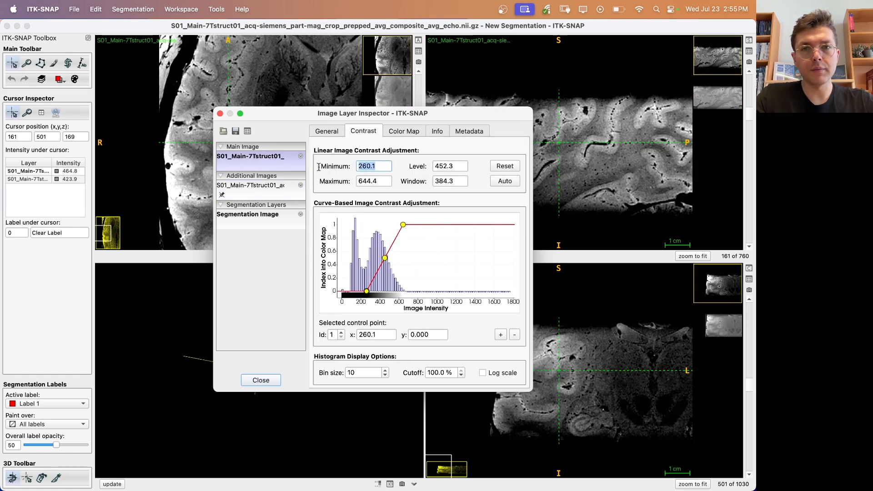
type("260")
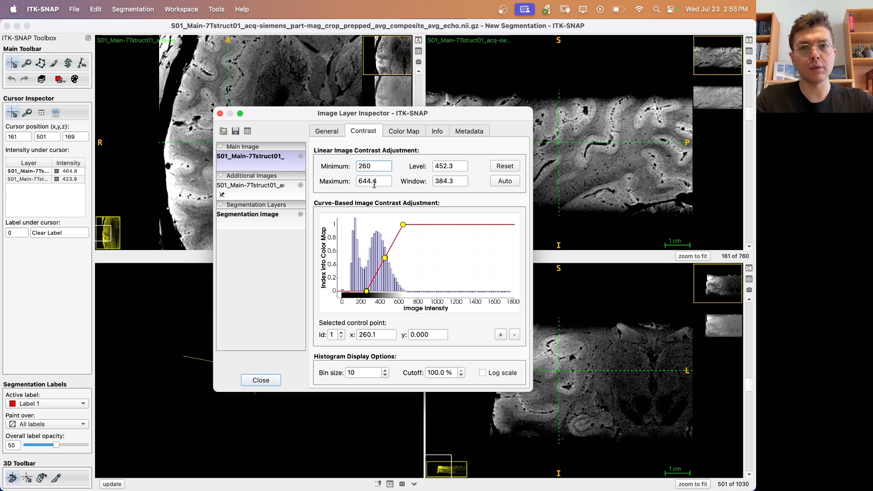
double_click(375, 183)
type("6")
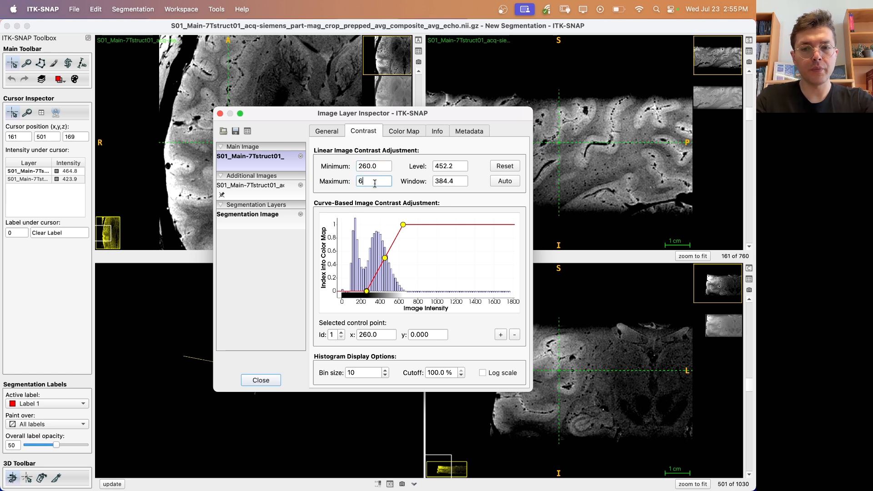
Set the filtered image's linear contrast range to a minimum of 260 and a maximum of 640.
type("60.0")
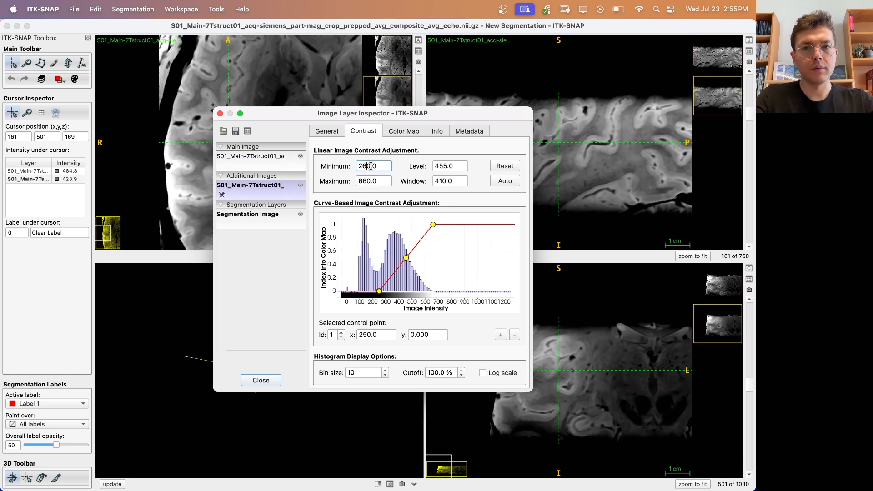
left_click(368, 180)
key("BackSpace")
type("40.0")
key("Return")
left_click(220, 113)
Compare the original and filtered images in close-up around the cursor by alternating the displayed layer.
scroll(284, 117, "up", 5)
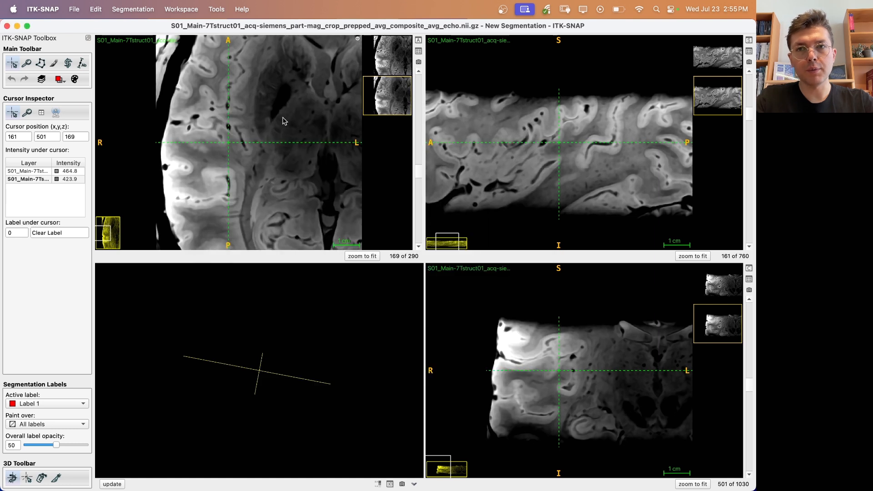
key("]")
key("]")
key("]")
key("]")
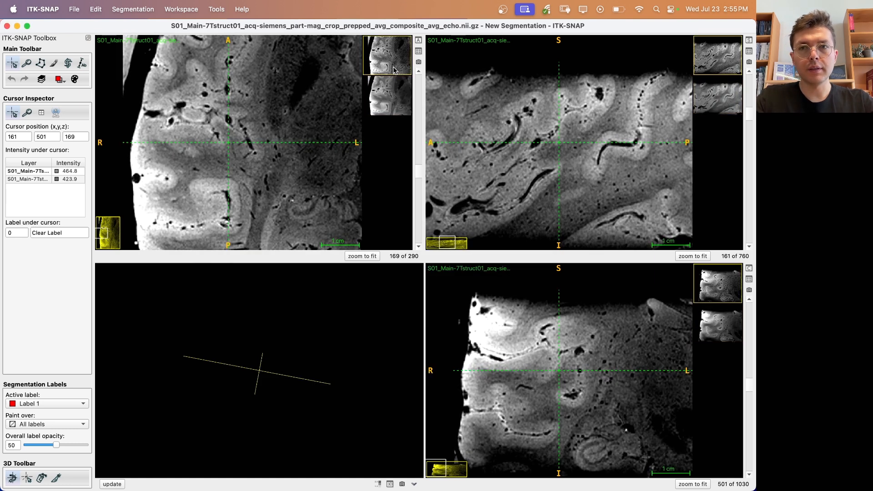
key("]")
key("]")
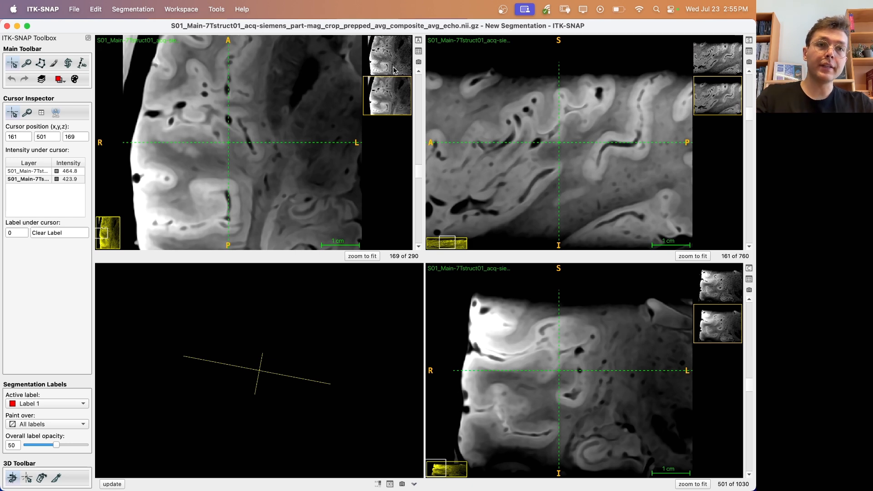
Switch to Firefox to review the Segmentator wiki page on nonlinear anisotropic smoothing, and return to ITK-SNAP.
key("ctrl+Up")
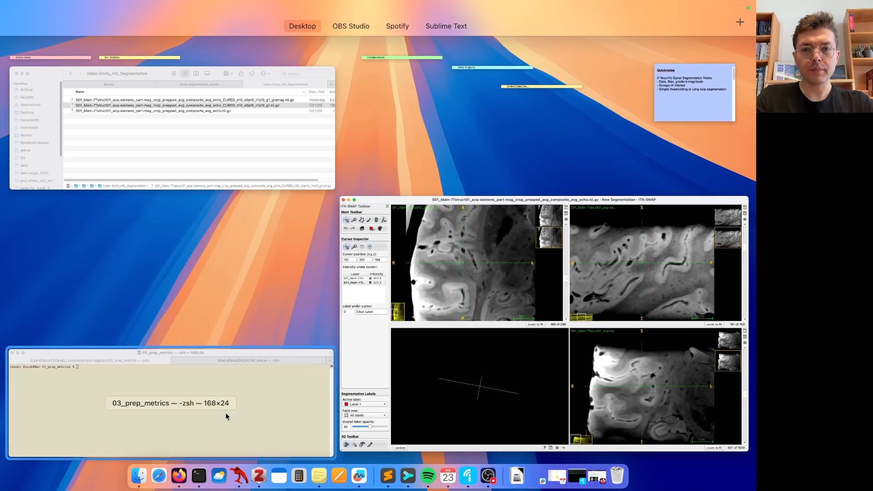
left_click(179, 476)
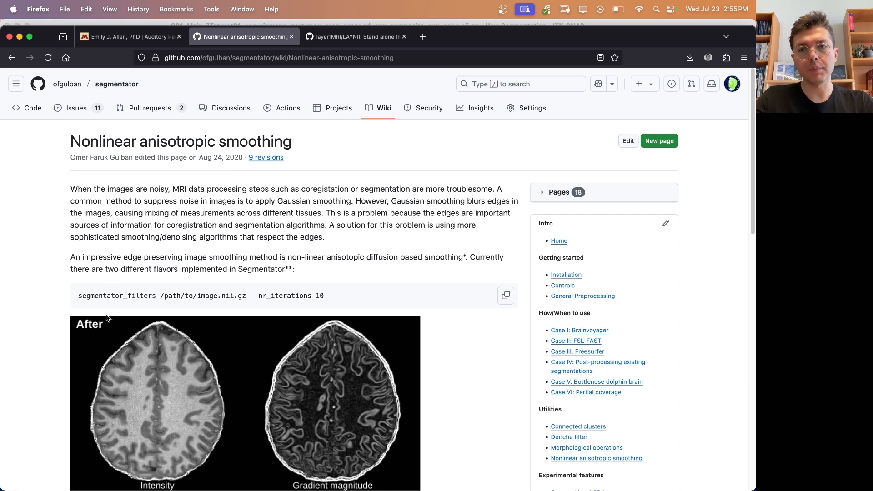
scroll(108, 319, "down", 7)
scroll(106, 315, "up", 6)
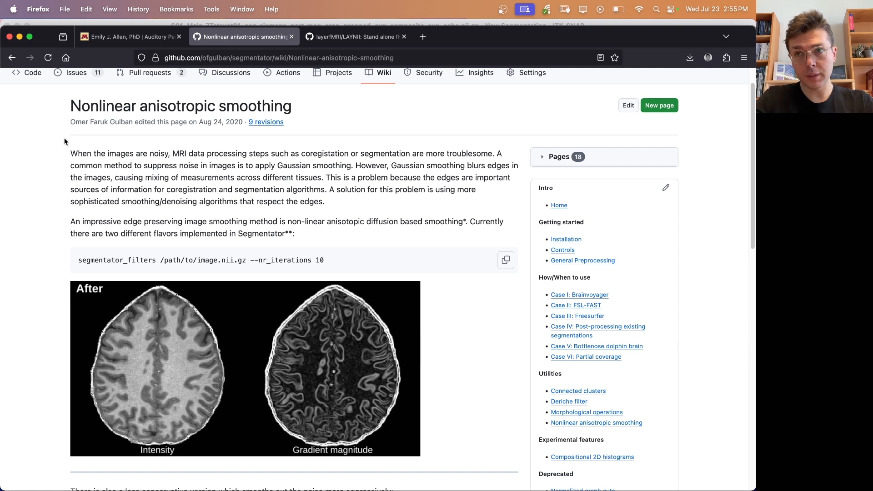
left_click(20, 37)
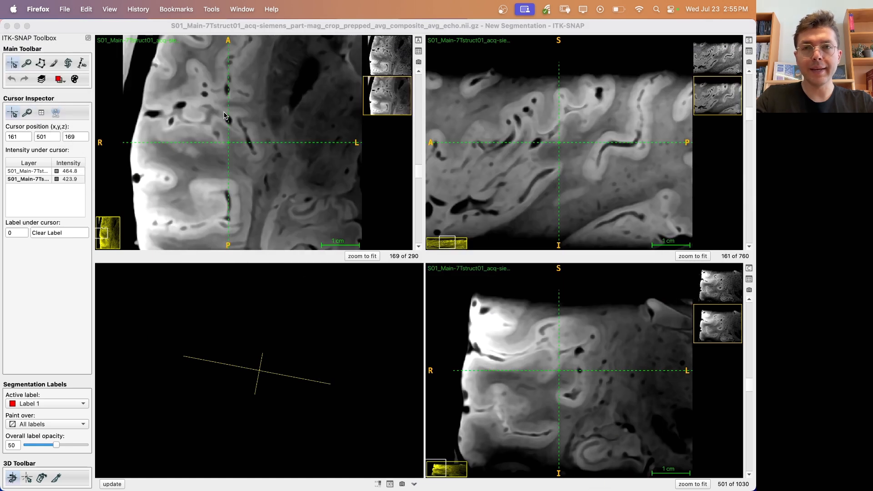
Load the CURED_n10_s0pt5_r1pt0_g1_gramag.nii.gz image as an additional image, display it in the views and enlarge the window to fill the screen.
key("ctrl+Up")
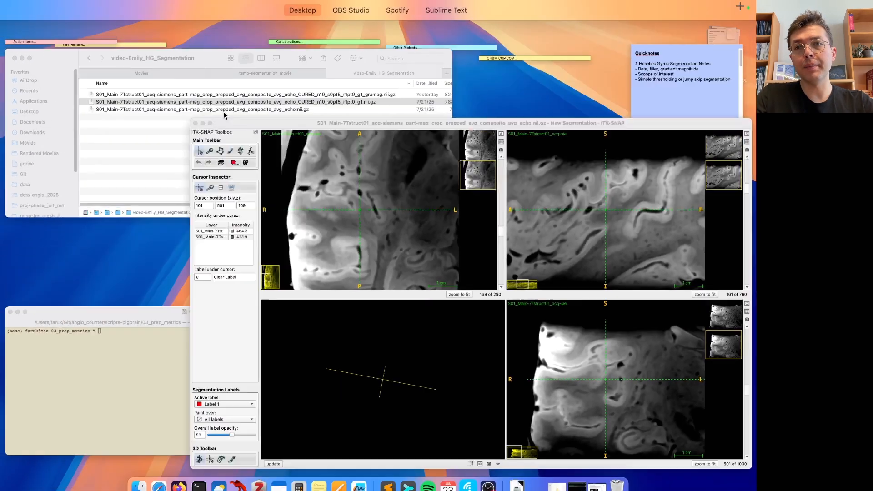
left_click(214, 121)
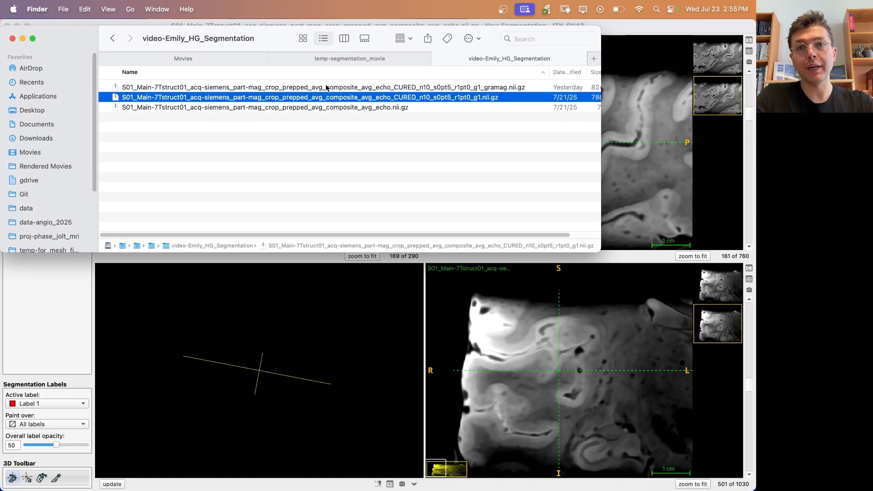
left_click(377, 87)
left_click_drag(353, 88, 359, 335)
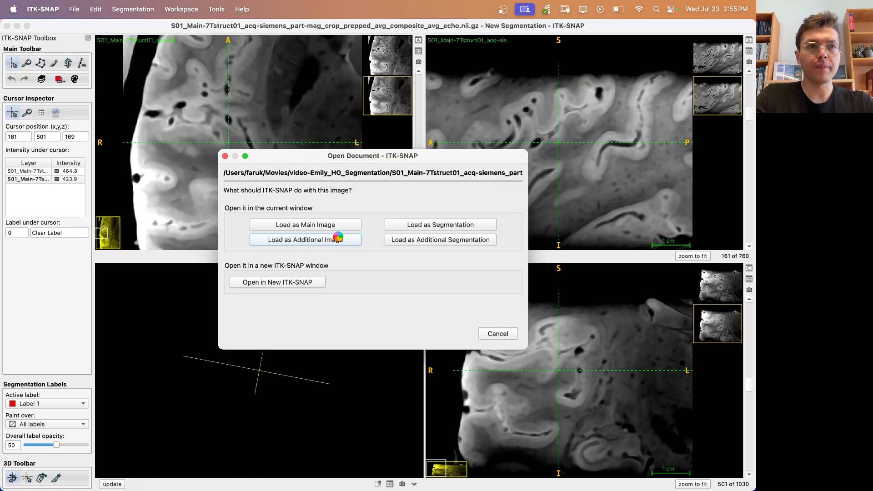
left_click(339, 240)
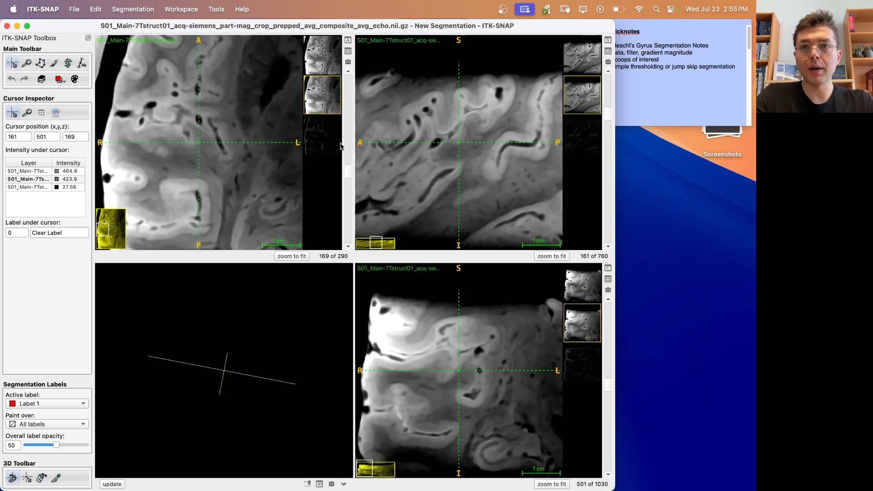
left_click(326, 135)
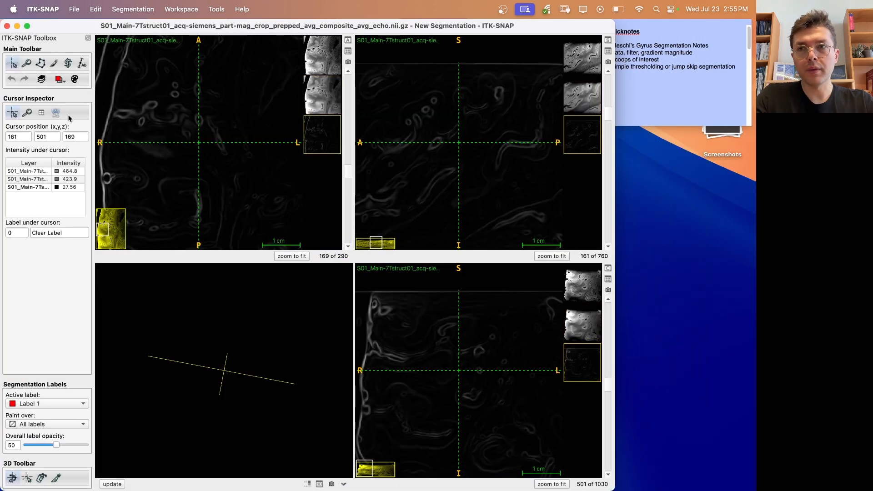
double_click(252, 26)
Lower the maximum of the gradient magnitude image's contrast curve to just above the histogram peak to bring out the edges.
left_click(42, 79)
left_click(405, 131)
left_click(362, 132)
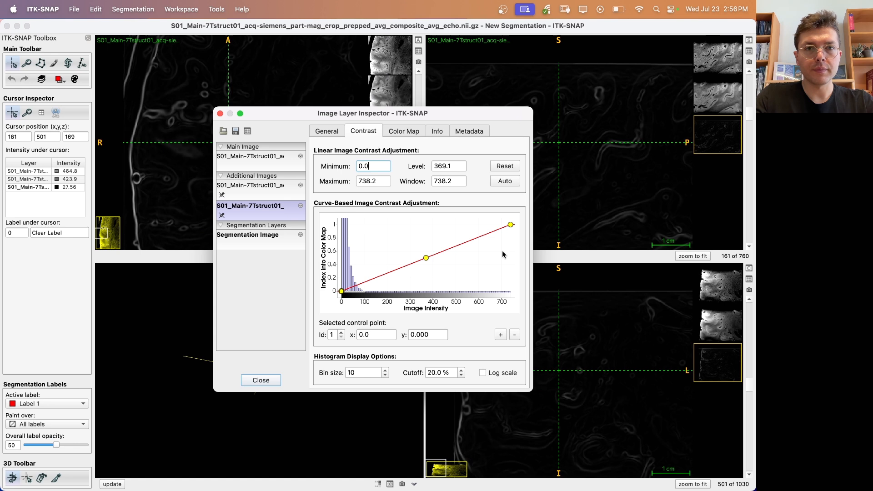
left_click(511, 226)
left_click_drag(512, 227, 353, 246)
left_click(220, 113)
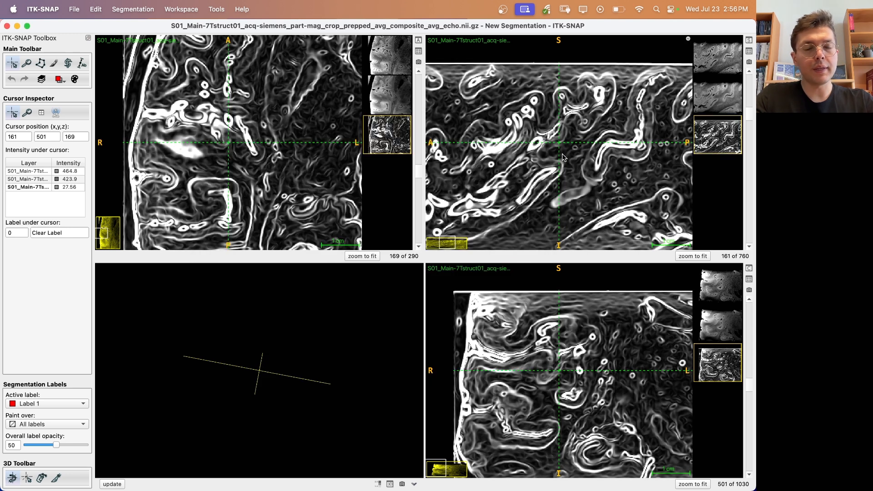
Place the cursor at voxel 161, 454, 188 and compare the original image with the gradient magnitude image there.
scroll(591, 132, "up", 5)
left_click_drag(584, 132, 610, 122)
left_click(735, 57)
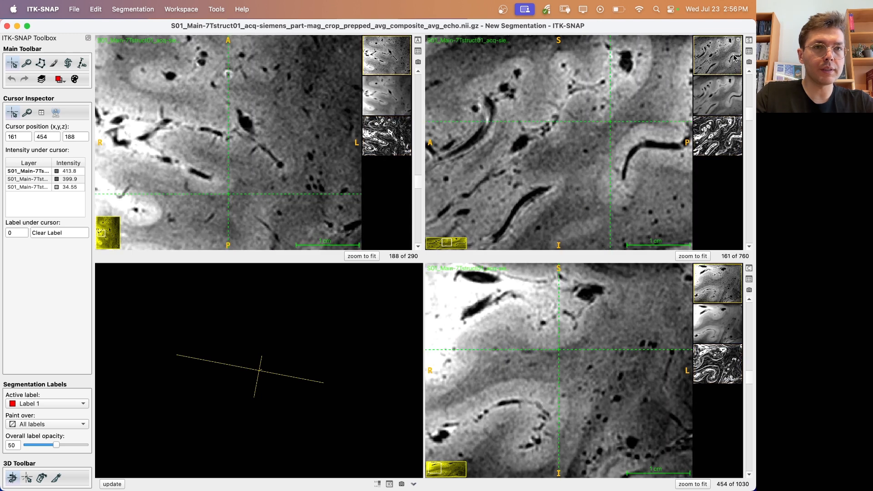
left_click(724, 149)
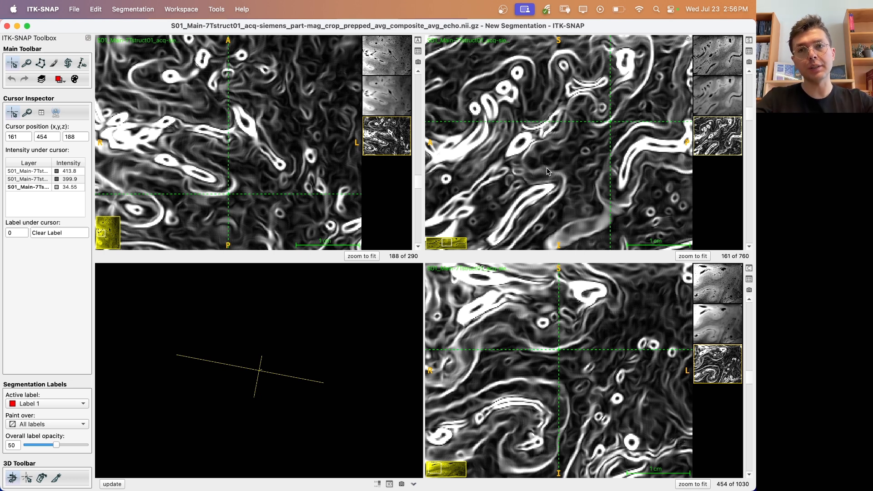
Display the original image in the views and place the cursor at voxel 169, 478, 163 to examine the surrounding cortex.
left_click(385, 58)
scroll(305, 145, "down", 5)
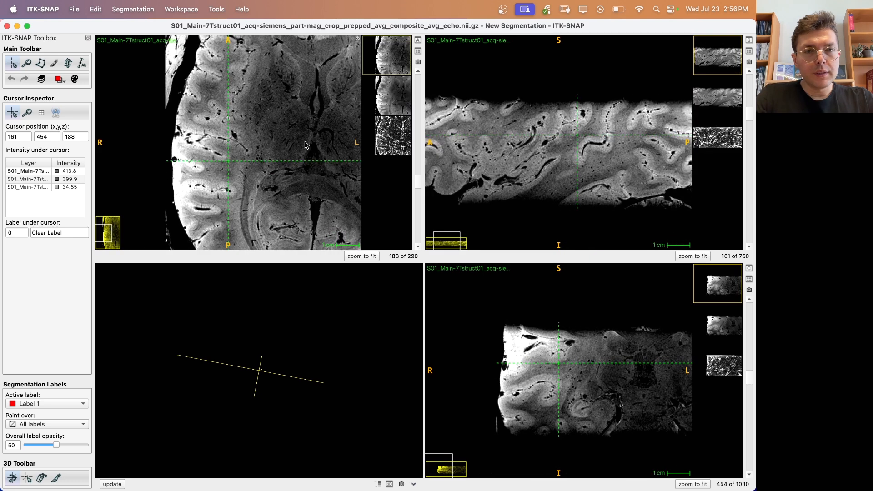
scroll(305, 144, "up", 3)
left_click(572, 148)
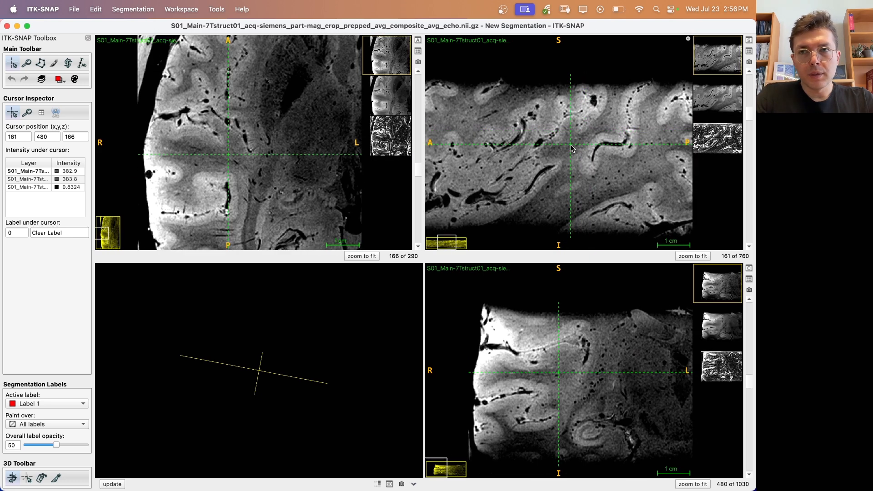
left_click(567, 146)
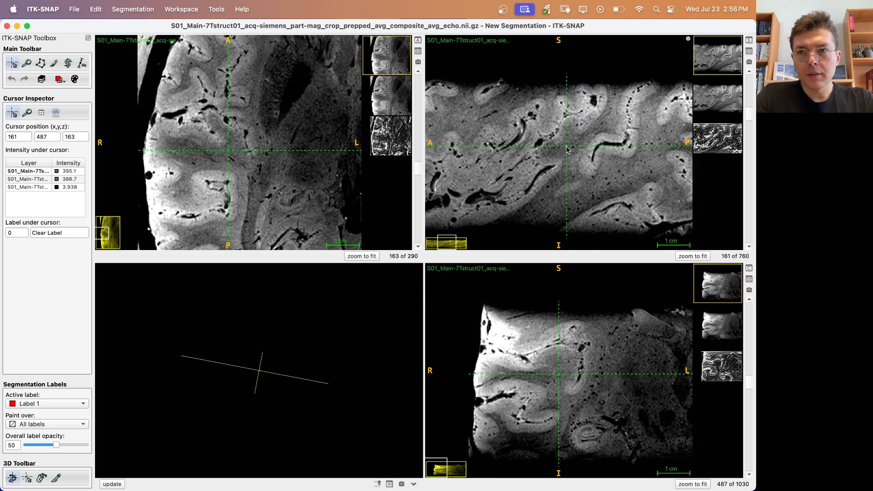
left_click(233, 156)
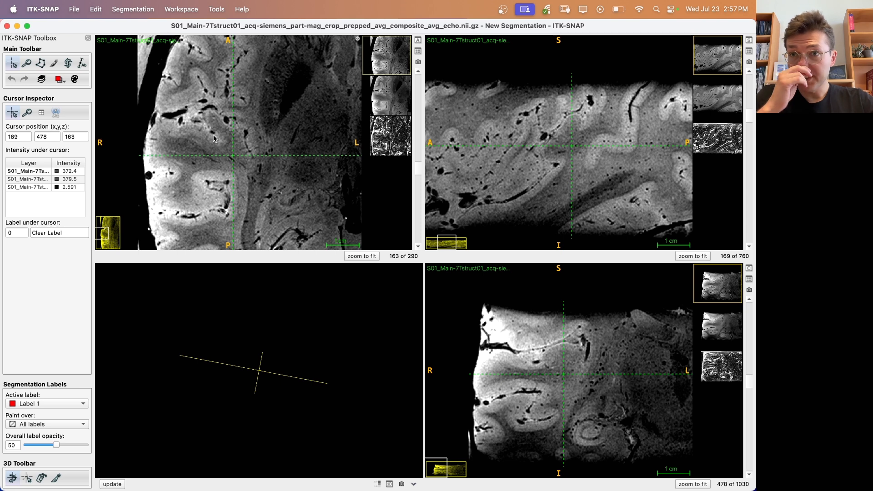
Start a 3D segmentation on the full-volume ROI and set presegmentation to Lower only with a lower threshold of -0.8.
left_click(68, 64)
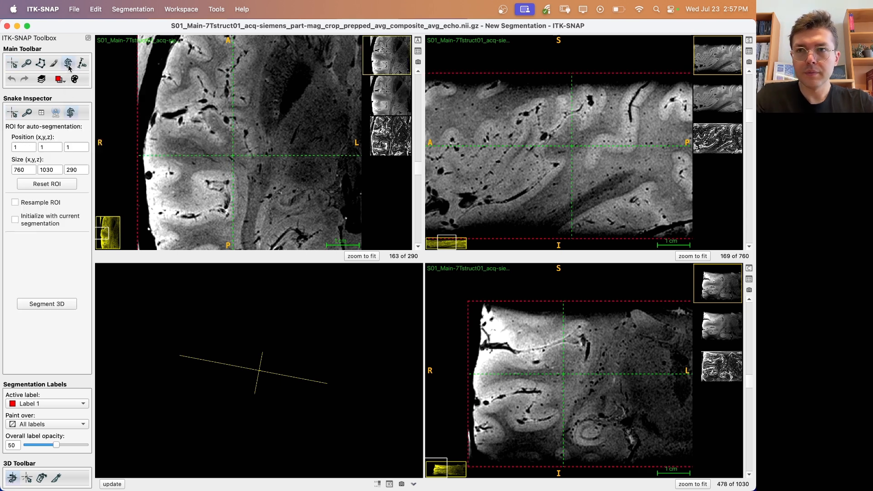
left_click(64, 306)
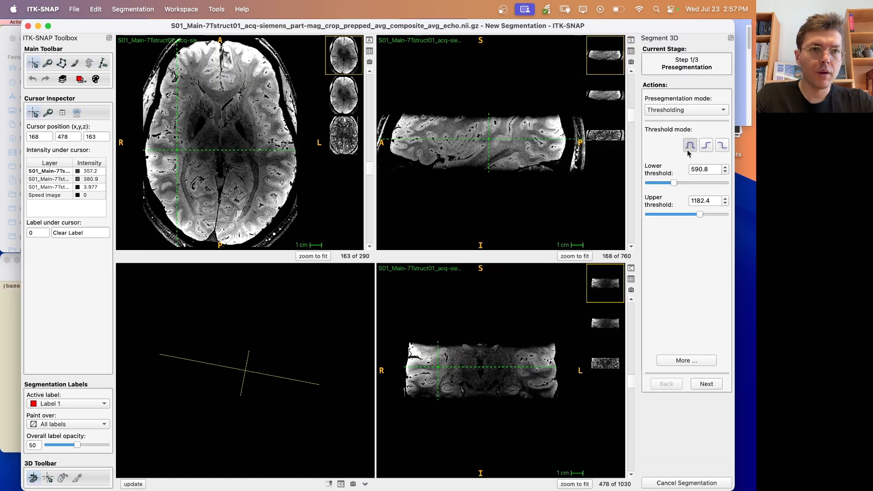
left_click(686, 361)
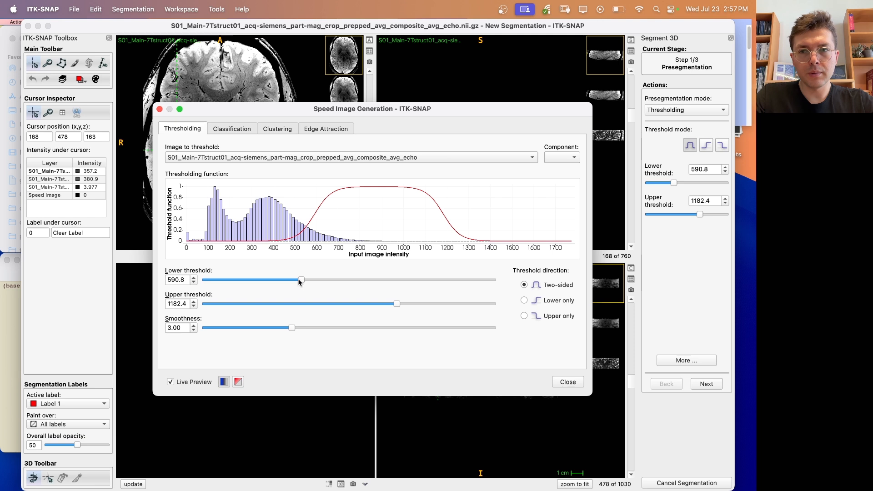
left_click(525, 301)
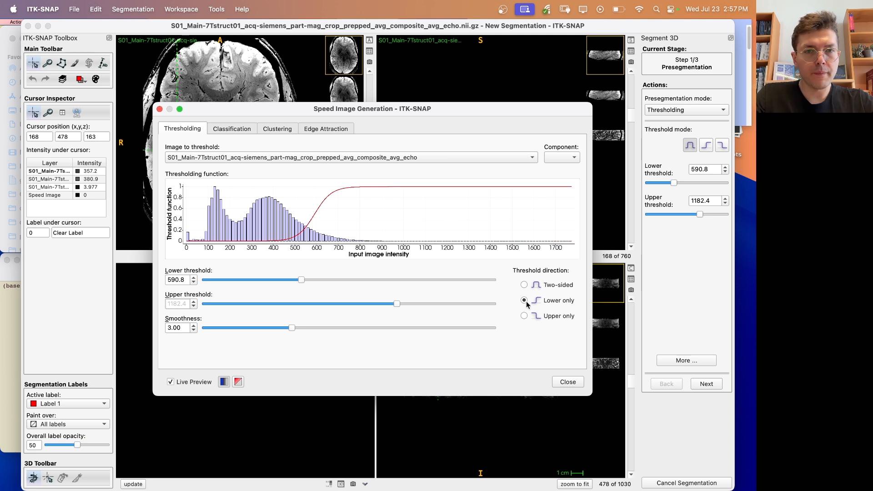
left_click_drag(302, 280, 191, 278)
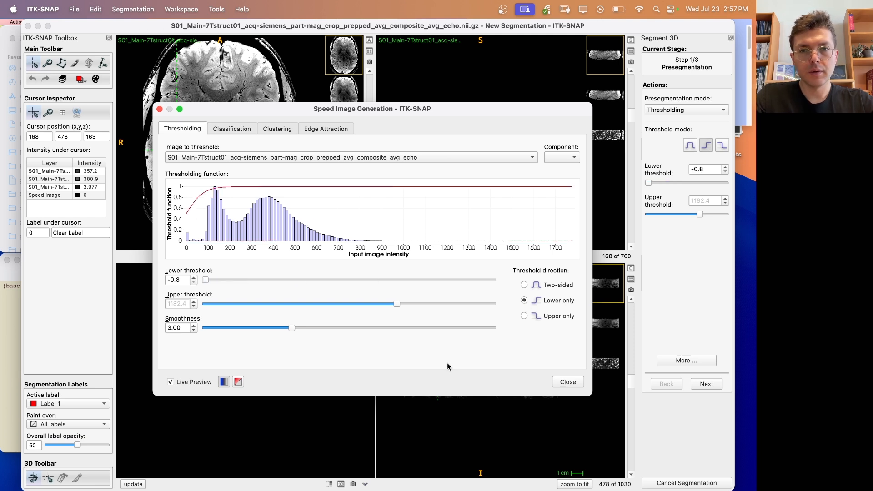
Raise the thresholding smoothness to 10 and close the speed image settings.
left_click(207, 329)
left_click(330, 328)
left_click(393, 328)
left_click(418, 329)
left_click(453, 327)
left_click(487, 328)
left_click(487, 328)
left_click(487, 328)
left_click(487, 328)
left_click(488, 328)
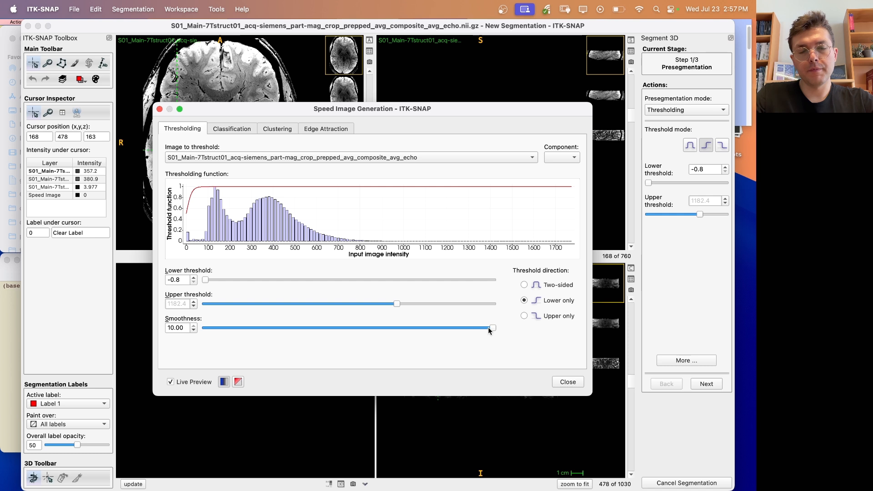
left_click(489, 328)
left_click(463, 328)
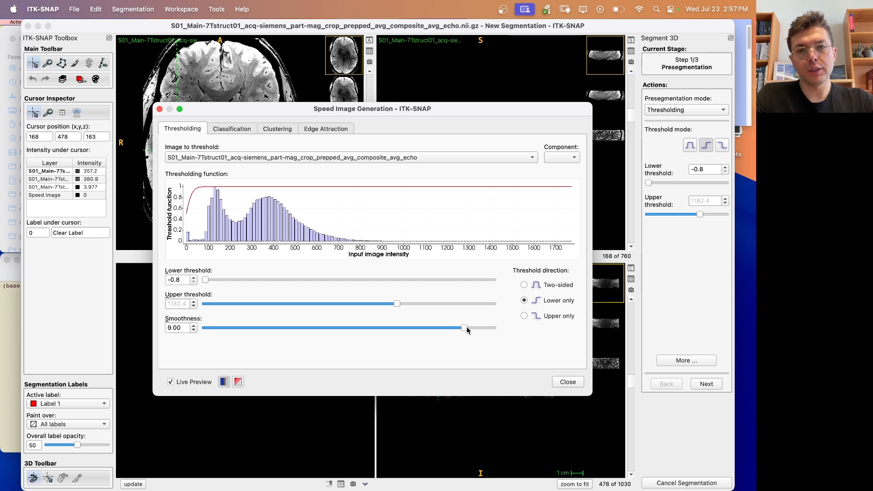
left_click_drag(507, 330, 519, 331)
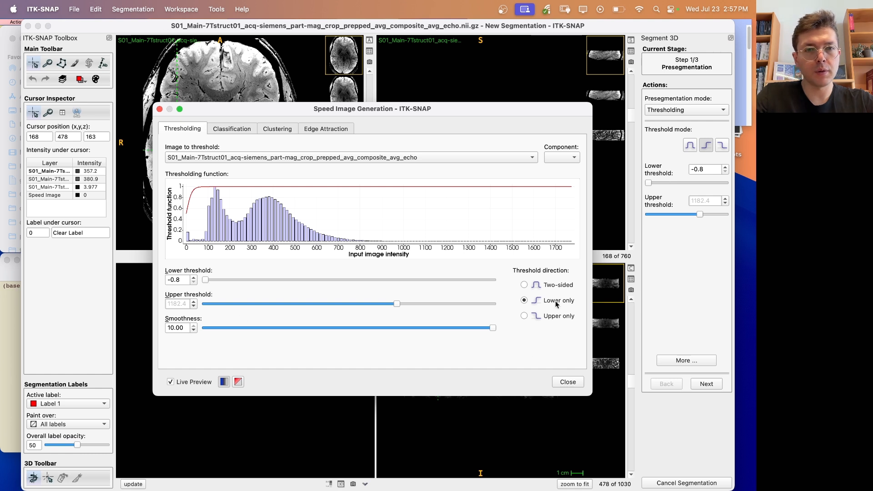
left_click(571, 383)
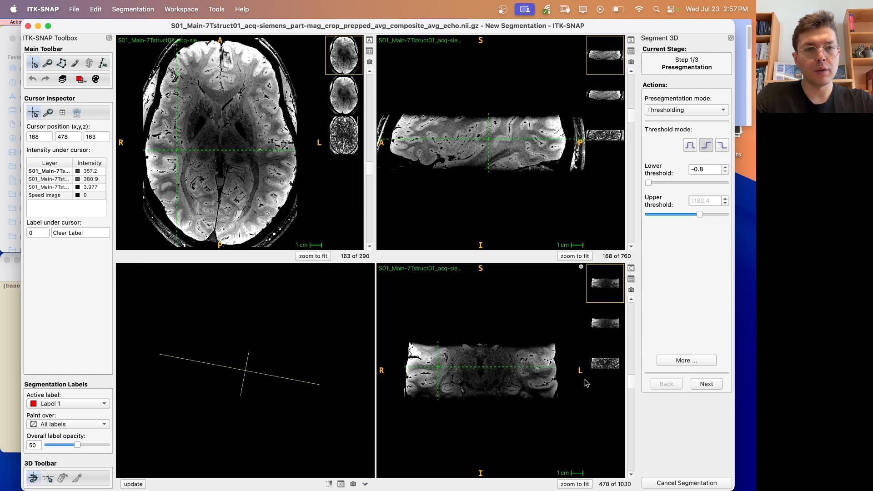
Proceed to contour initialization, add a bubble at the cursor and enlarge its radius to 19.05.
left_click(707, 385)
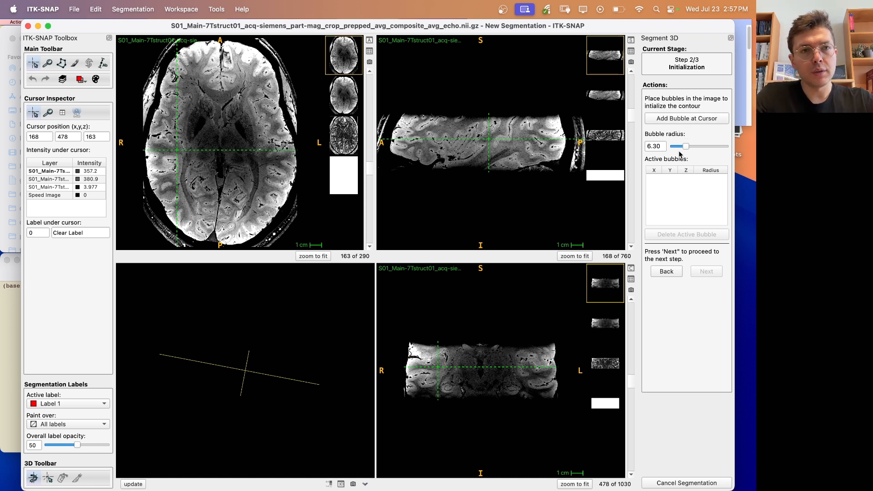
left_click(687, 119)
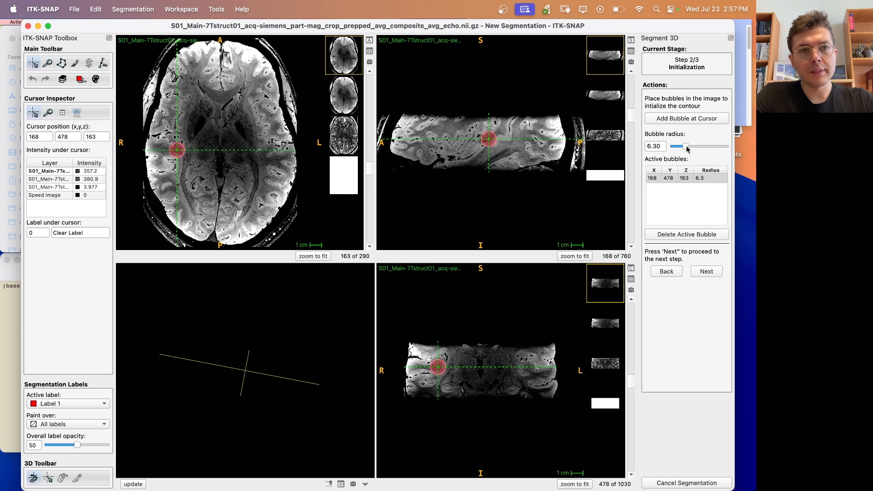
left_click_drag(691, 149, 714, 155)
Zoom in, centre the views and move the cursor through the bubble to examine how it covers Heschl's gyrus.
scroll(482, 136, "up", 5)
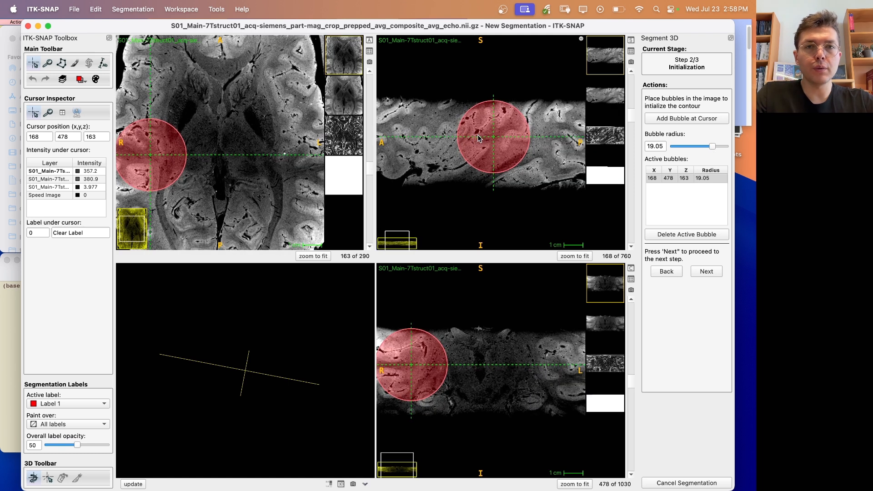
left_click_drag(508, 127, 500, 131)
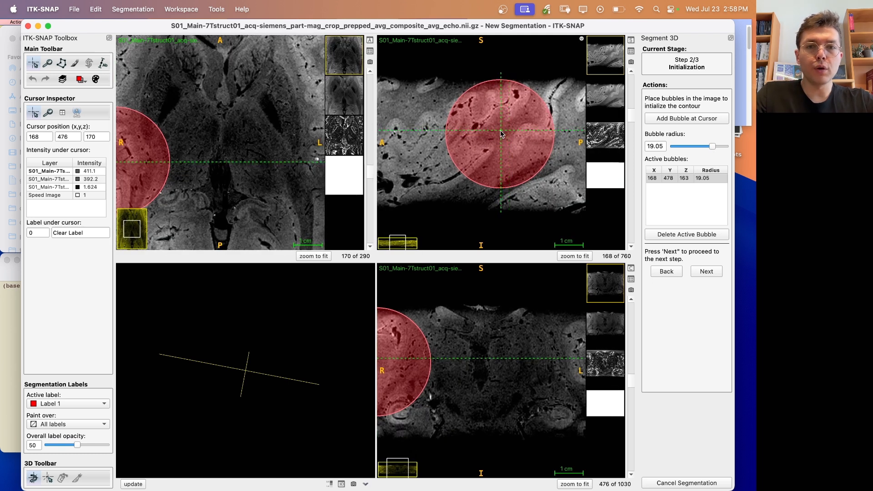
key("c")
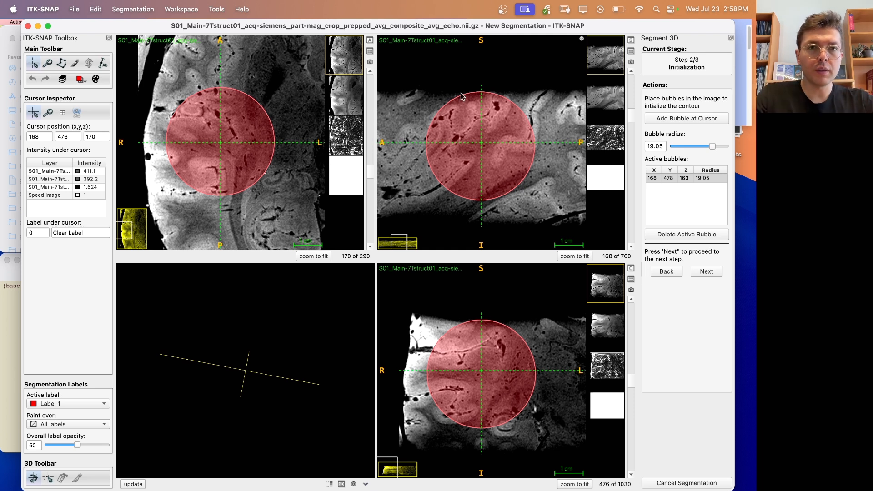
left_click(480, 137)
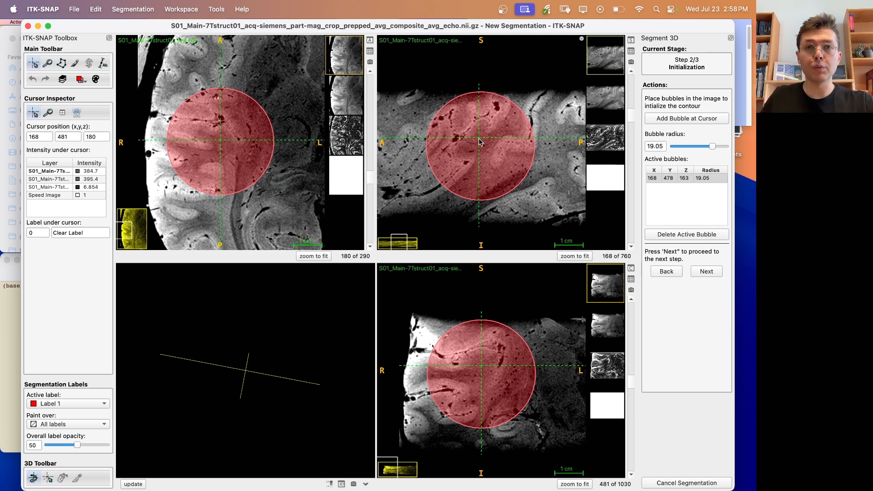
mouse_move(481, 143)
left_mouse_down()
mouse_move(482, 159)
mouse_move(482, 137)
left_mouse_up()
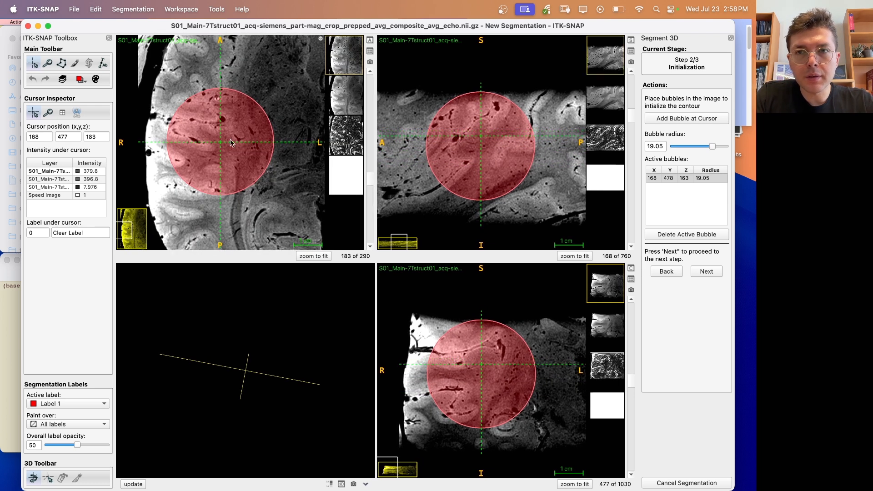
left_click(178, 131)
left_click_drag(178, 132, 246, 141)
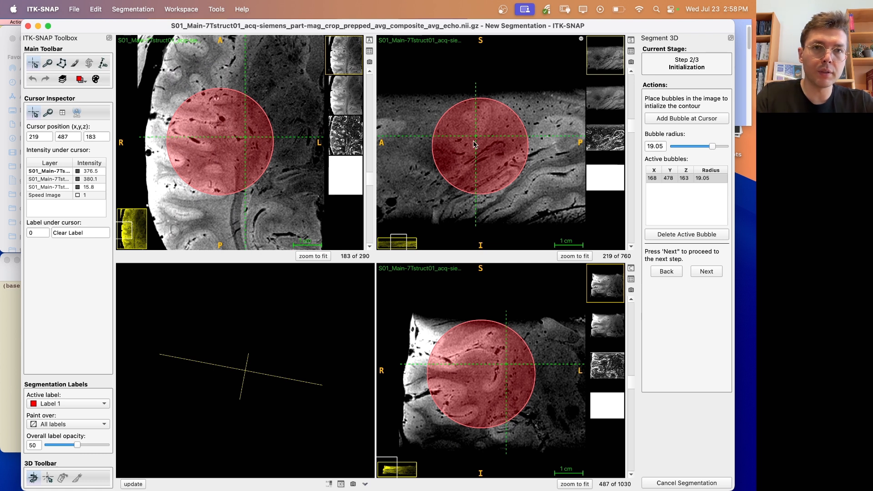
left_click_drag(247, 149, 229, 142)
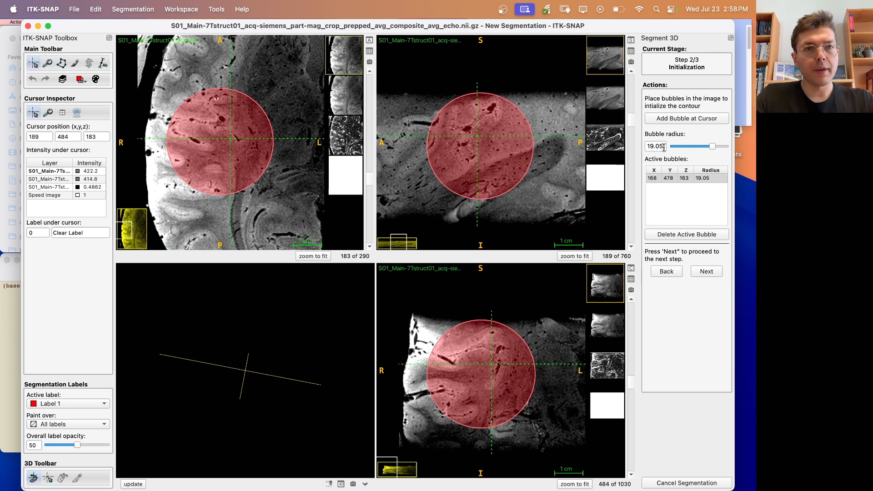
Set the bubble radius to 20 and finish the 3D segmentation without evolving the contour.
left_click_drag(664, 147, 648, 147)
type("20")
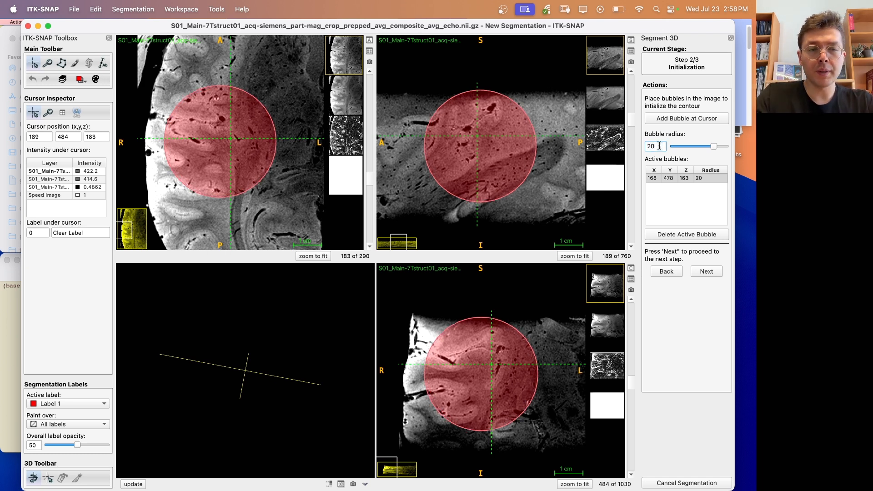
left_click(706, 272)
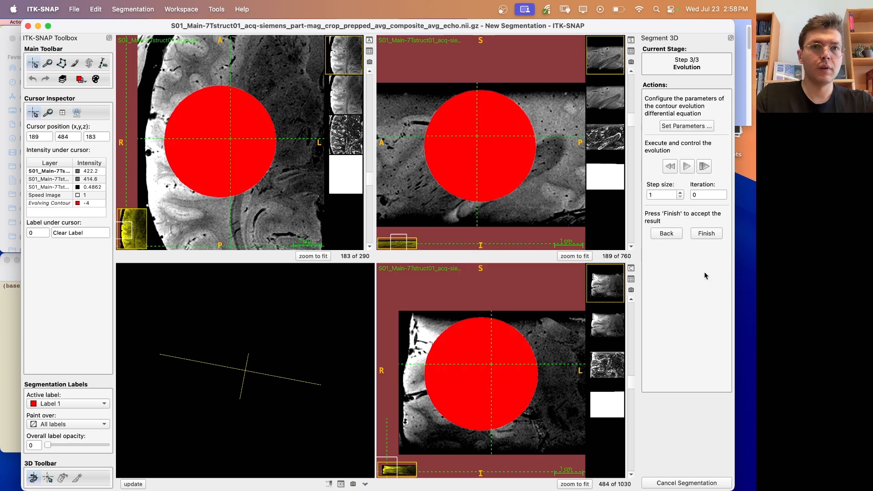
key("s")
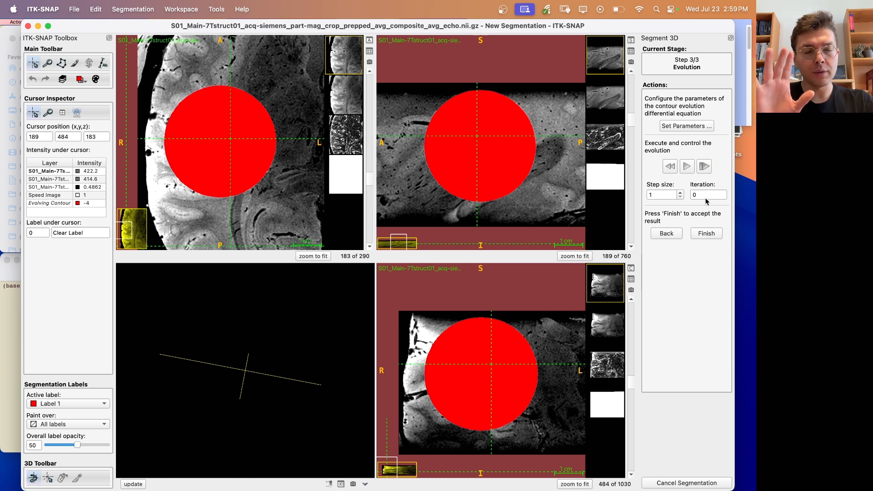
left_click(702, 236)
key("s")
key("s")
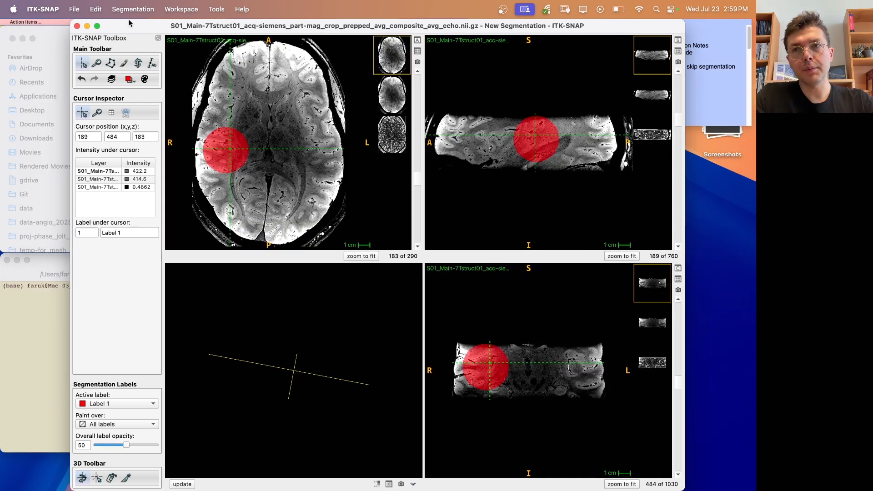
Place the cursor at voxel 175, 474, 183 inside the spherical label and inspect it close up in all views.
left_click(227, 153)
left_click(228, 151)
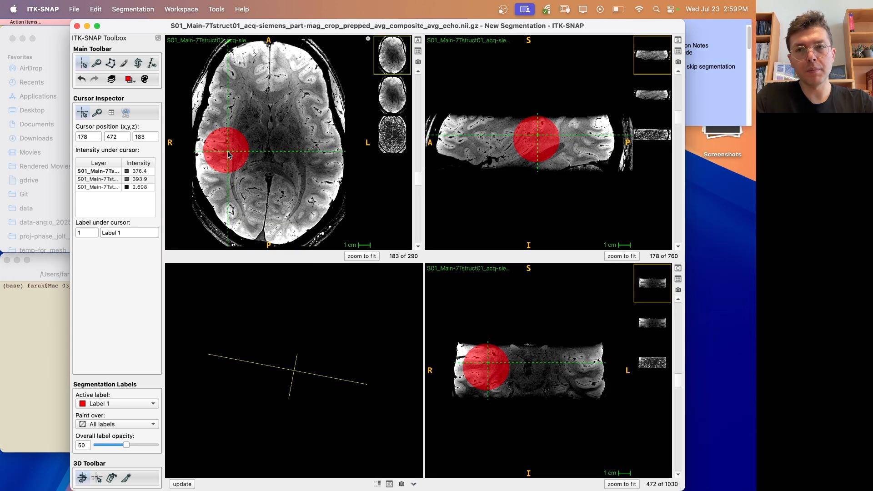
key("c")
scroll(228, 130, "up", 10)
mouse_move(273, 142)
left_mouse_down()
mouse_move(249, 137)
mouse_move(268, 142)
left_mouse_up()
Save the segmentation image in NiFTI format as scoop_of_interest_RH.nii.gz.
left_click(143, 10)
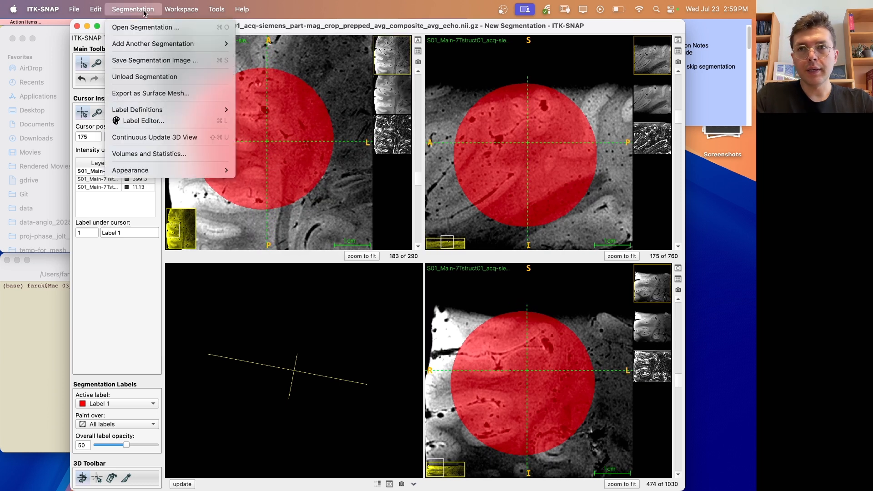
left_click(174, 63)
type("rh.nii.gz_scoo")
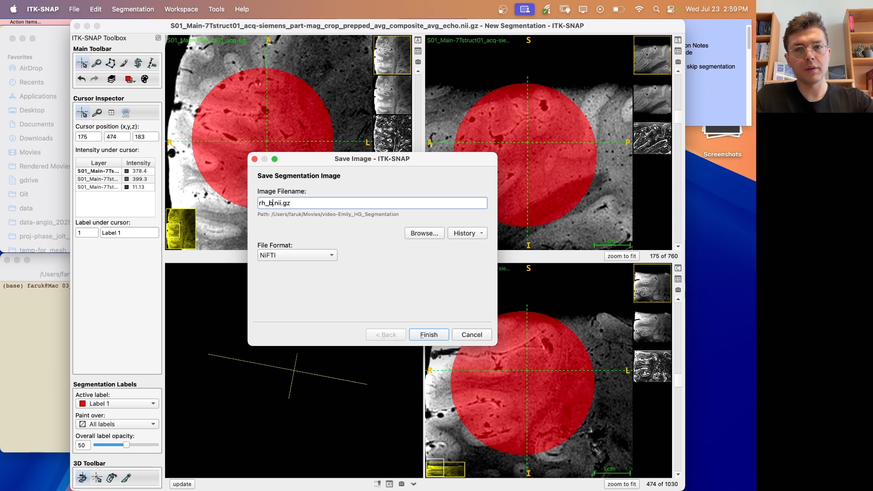
type("p_of_in")
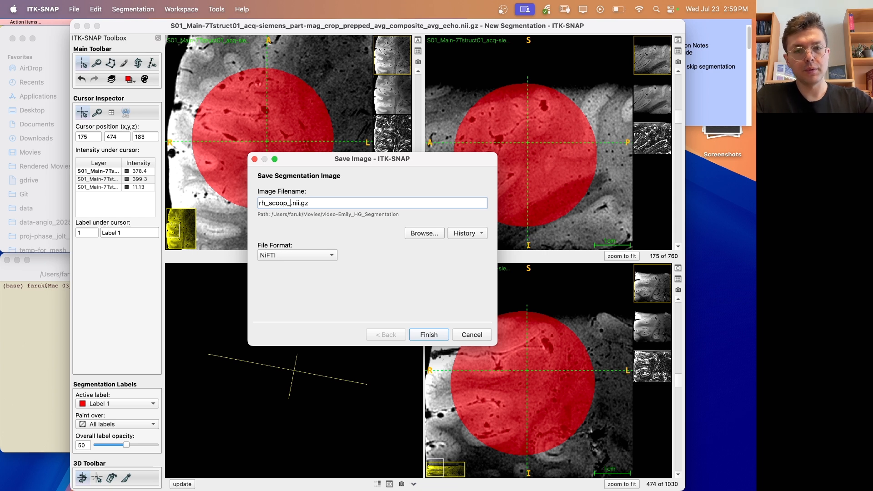
type("terest")
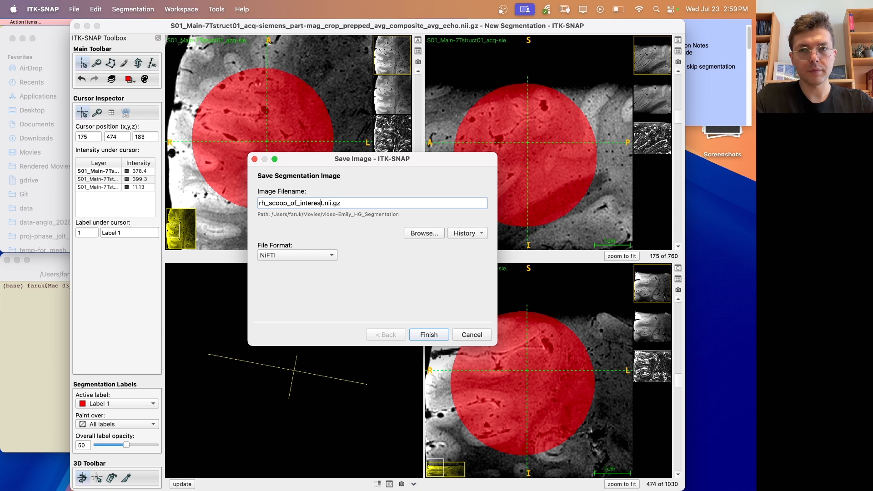
key("BackSpace")
key("BackSpace")
key("Delete")
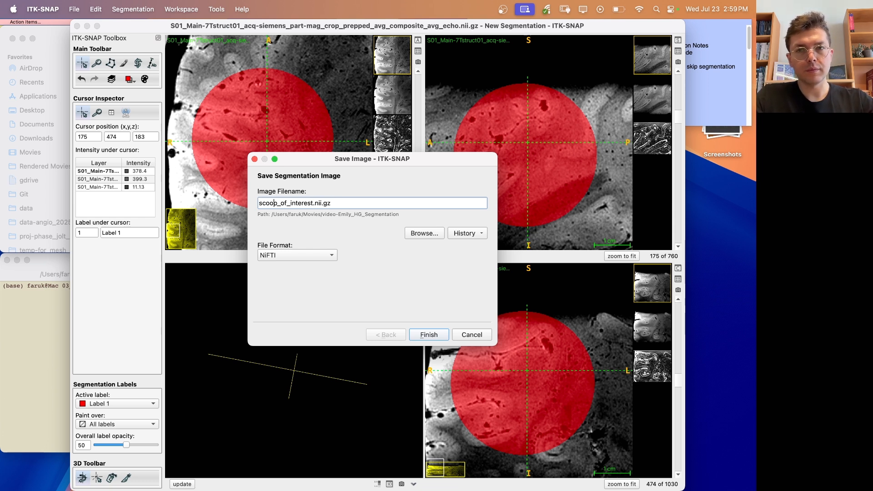
key("Right")
key("Right")
key("Right")
key("Right")
key("Right")
type("_RH")
key("Return")
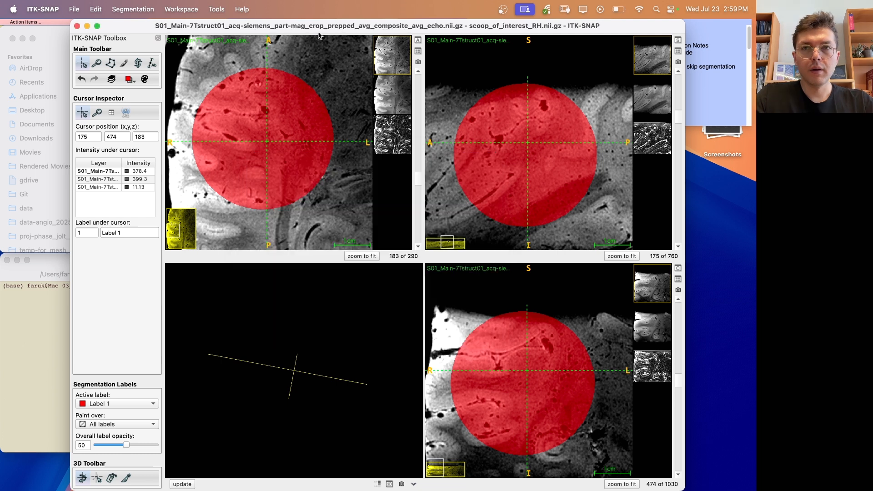
Switch to Finder and look at the saved scoop_of_interest_RH.nii.gz alongside the original avg_echo image file.
key("super+Tab")
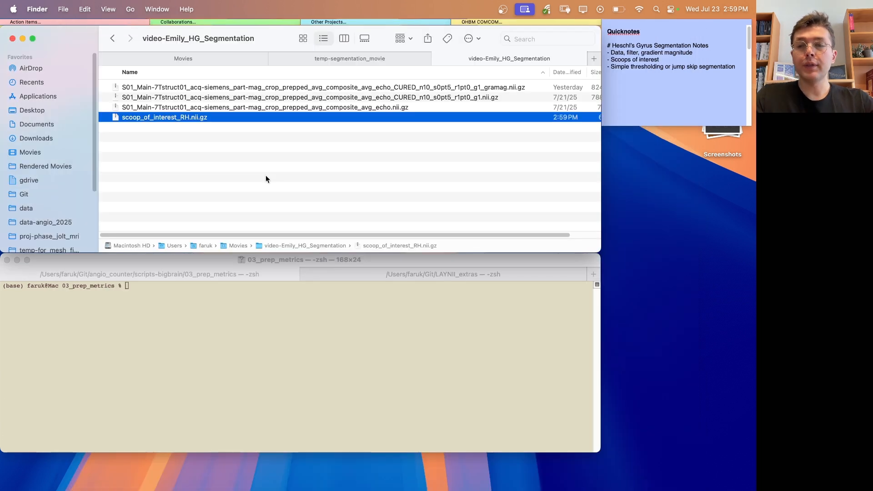
left_click(397, 108)
left_click(206, 119)
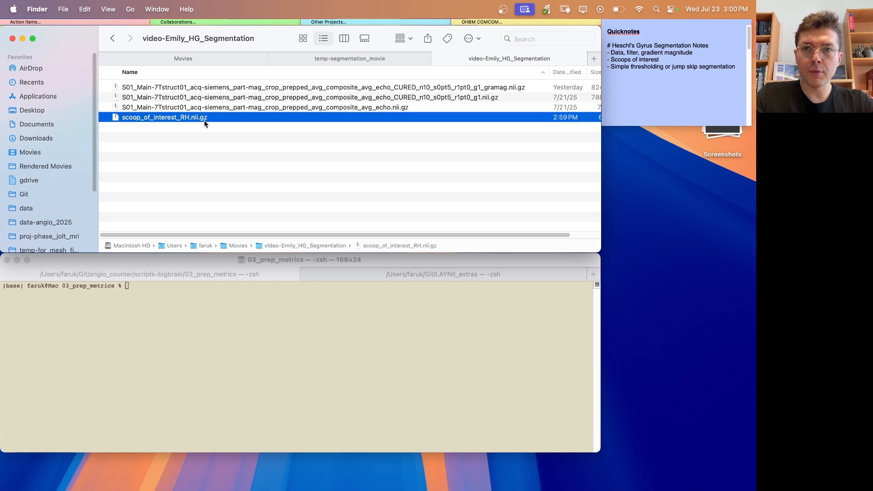
left_click(267, 108)
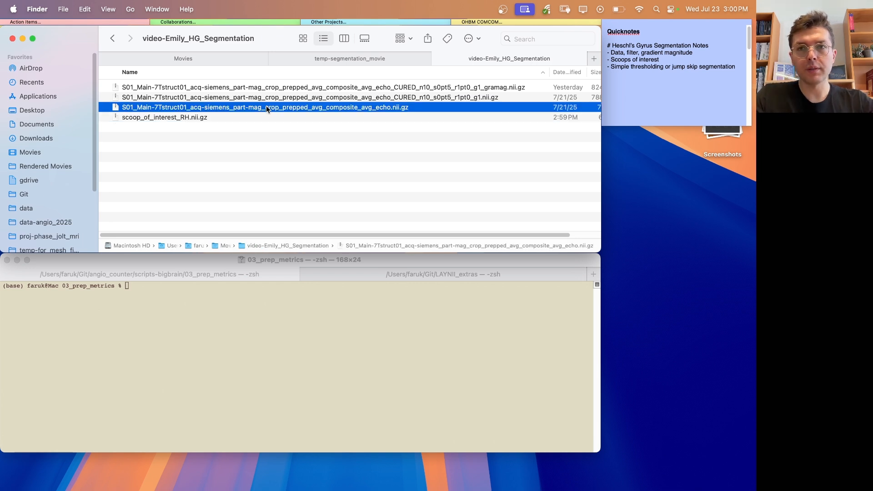
Begin a niimath command in Terminal with the full path of the original avg_echo.nii.gz image as input.
left_click(224, 352)
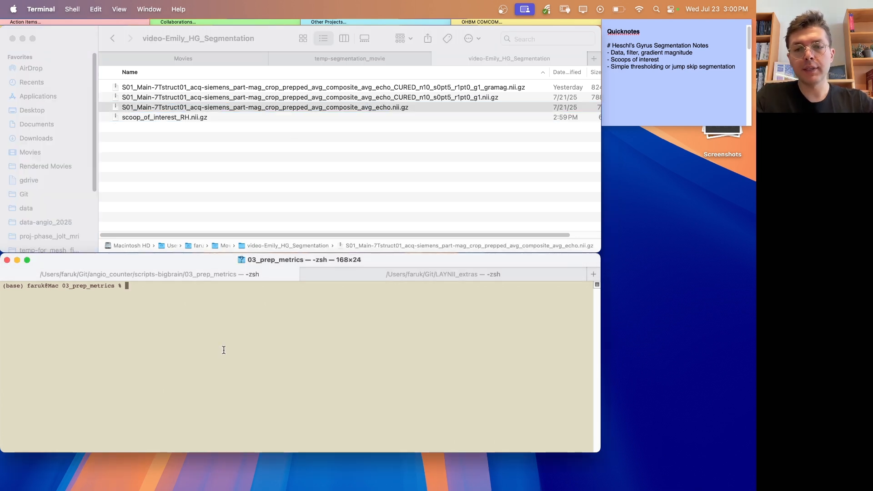
type("niimath")
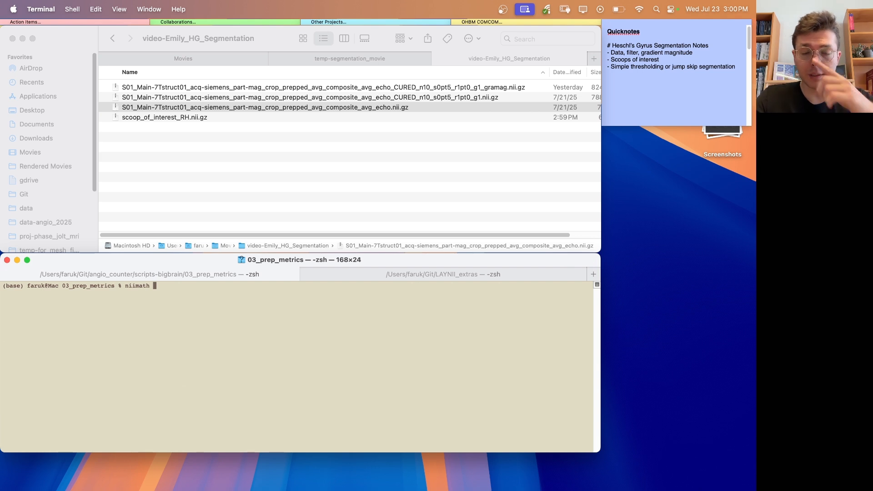
left_click(329, 157)
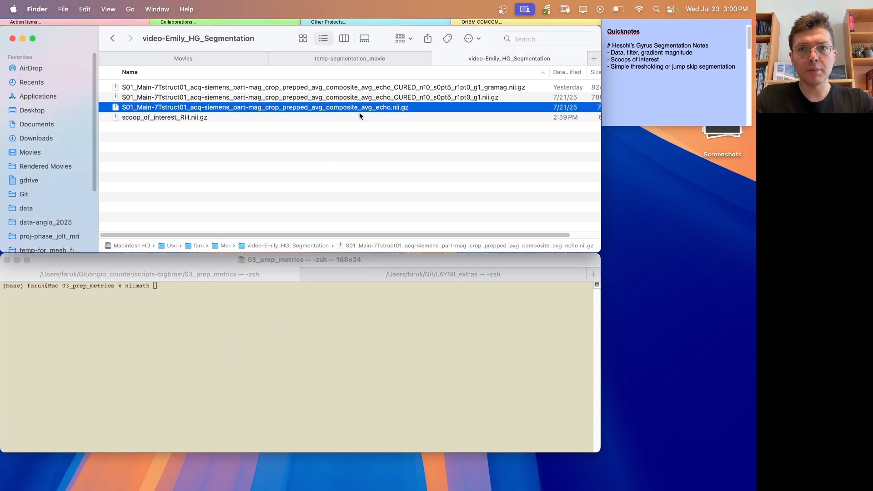
left_click_drag(372, 112, 322, 335)
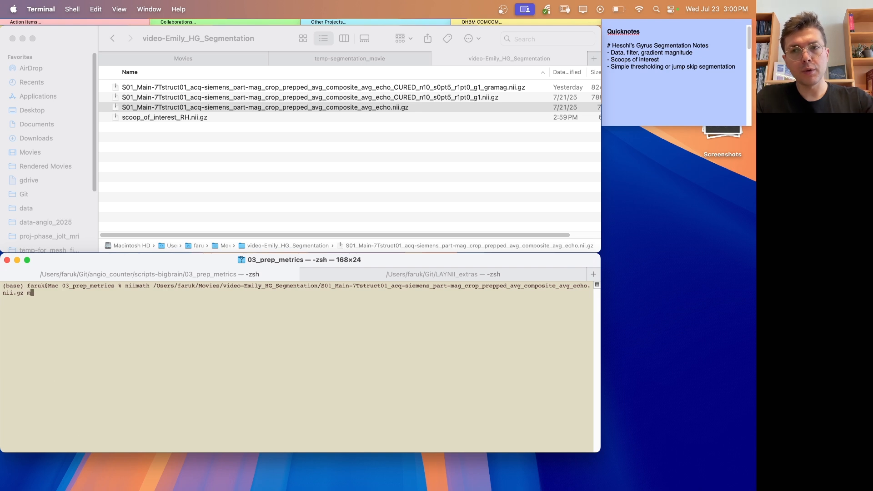
Add the -mas option to the command with the path of scoop_of_interest_RH.nii.gz as the mask.
type("-mask")
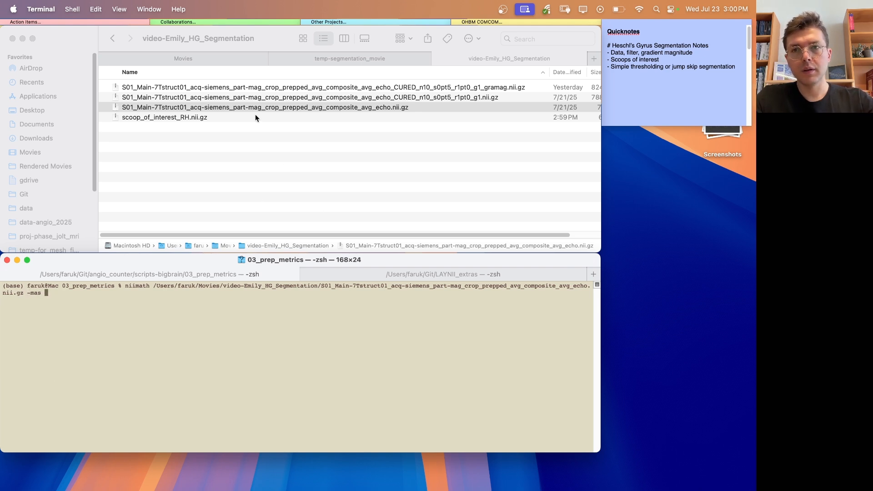
left_click(225, 123)
left_click(239, 117)
left_click(210, 370)
type("/Users/faruk/Movies/video-Emily_HG_Segmentation/scoop_of_interest_RH.nii.gz")
Append the original avg_echo.nii.gz path as the niimath output and insert the suffix _SOI-RH before its .nii.gz extension.
left_click(399, 108)
left_click(399, 107)
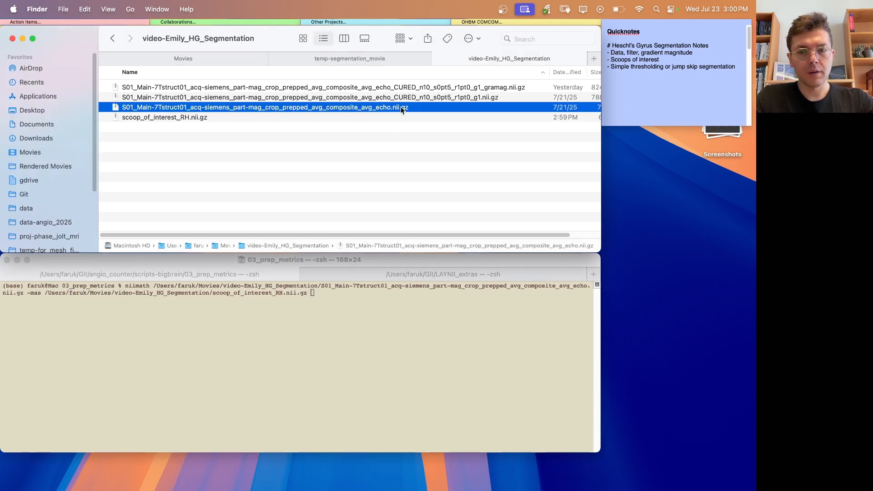
left_click(380, 374)
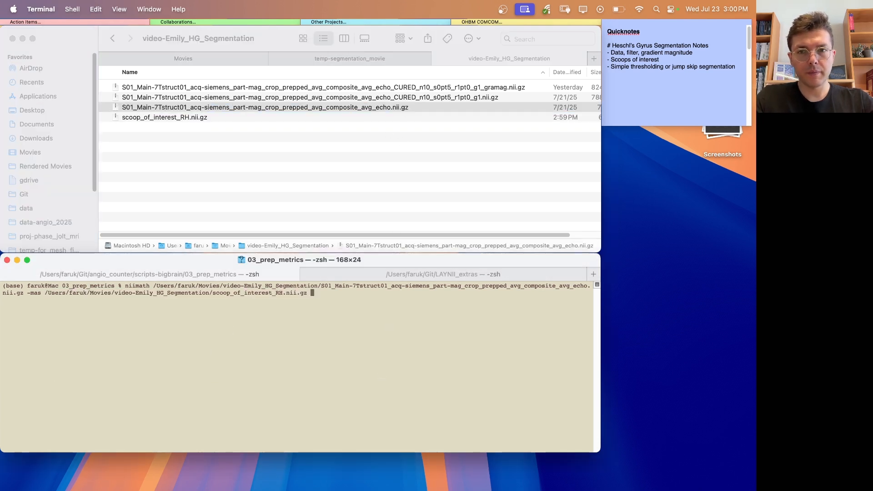
type("/Users/faruk/Movies/video-Emily_HG_Segmentation/S01_Main-7Tstruct01_acq-siemens_part-mag_crop_prepped_avg_composite_avg_echo.nii.gz")
key("Left")
key("Left")
key("Left")
key("Left")
key("Left")
key("Left")
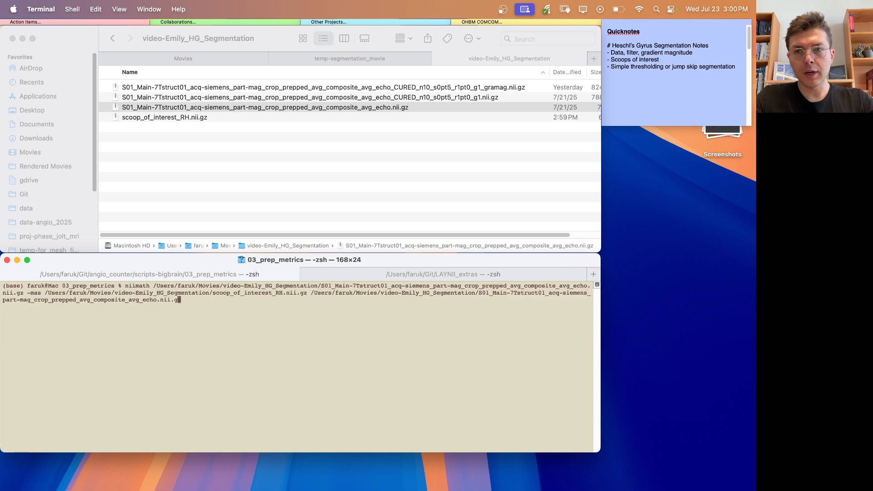
key("Left")
key("Left")
type("_")
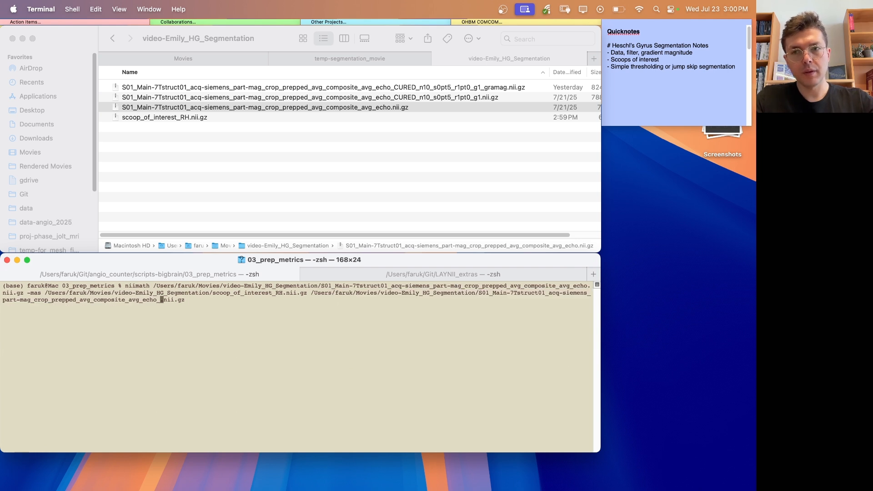
type("SOI-")
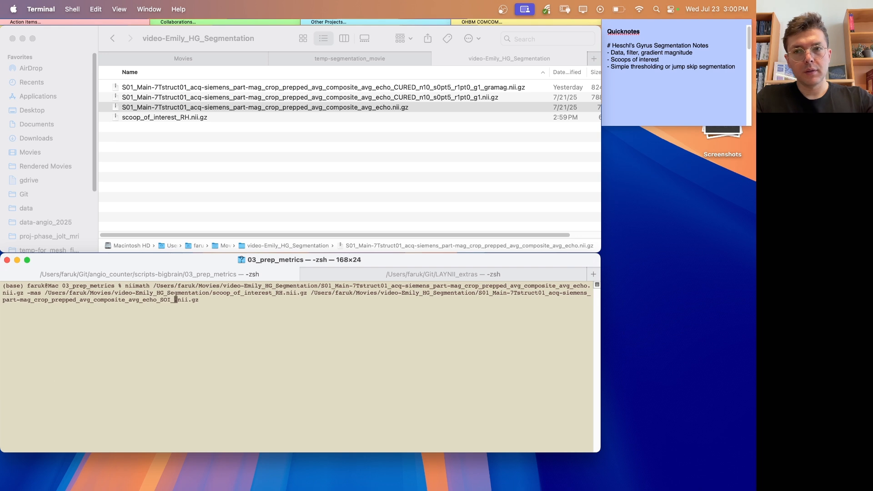
type("RH")
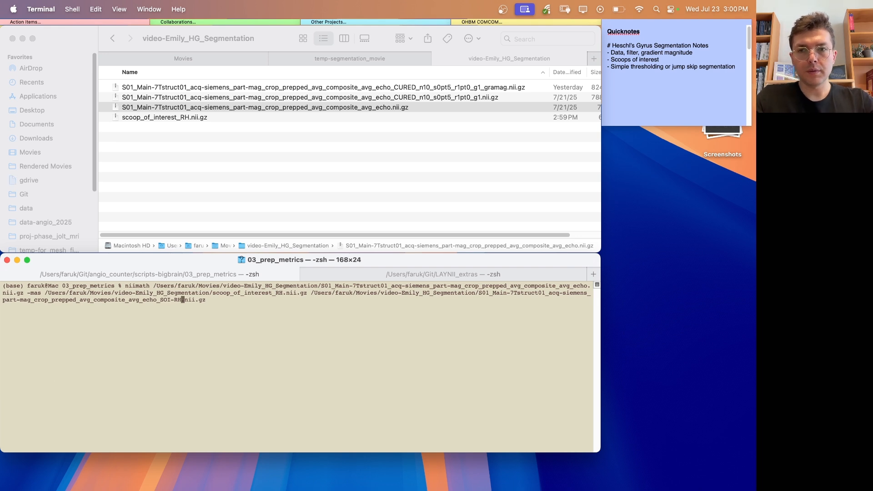
Change the output file's suffix to lowercase _soi-rh and run the niimath masking command.
key("Left")
key("Left")
key("Left")
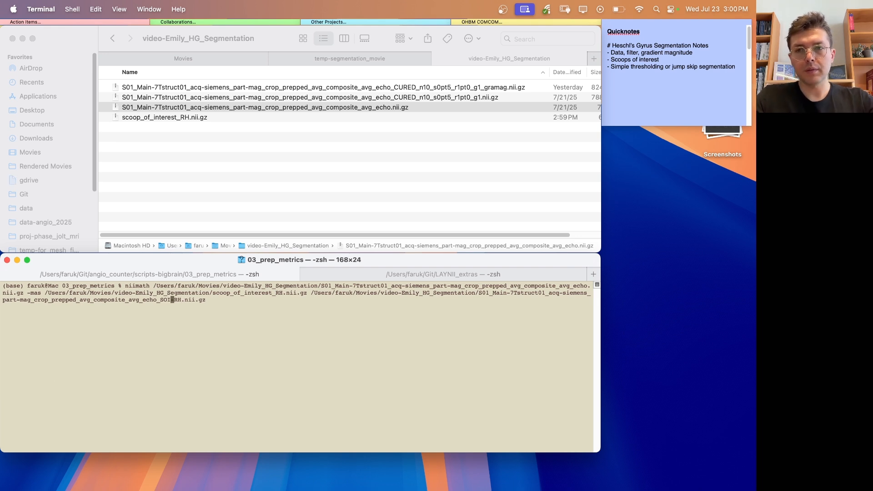
key("BackSpace")
key("BackSpace")
key("BackSpace")
type("soi")
key("Right")
key("Right")
key("Right")
key("BackSpace")
key("BackSpace")
type("rh")
key("Return")
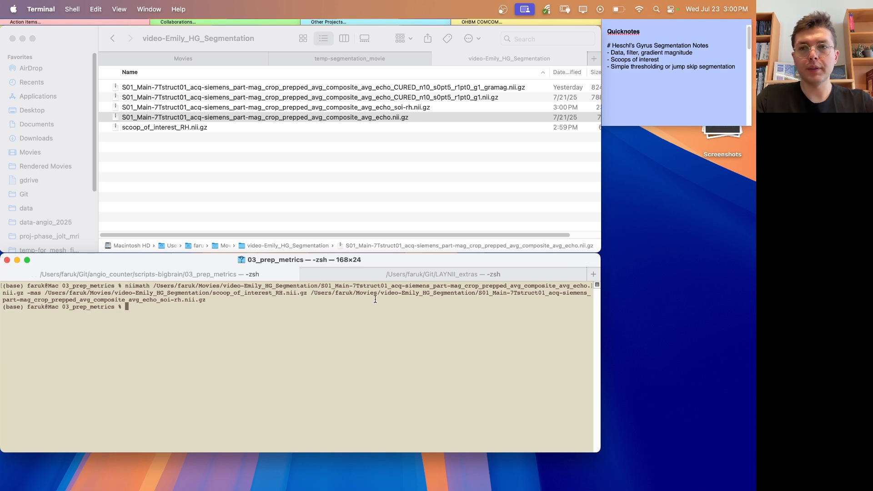
Begin a second niimath command with the CURED_n10_s0pt5_r1pt0_g1.nii.gz image as input and -mas with the scoop_of_interest_RH.nii.gz path.
left_click(442, 101)
left_click(455, 101)
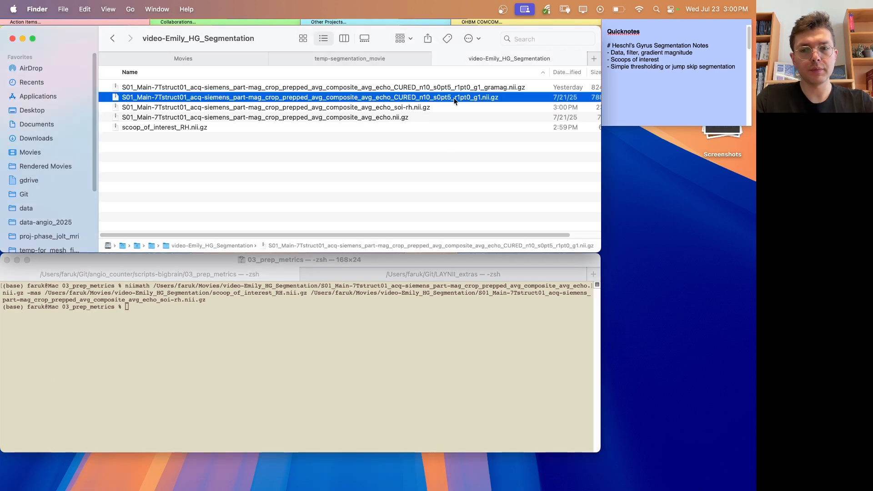
left_click(330, 332)
type("niimath")
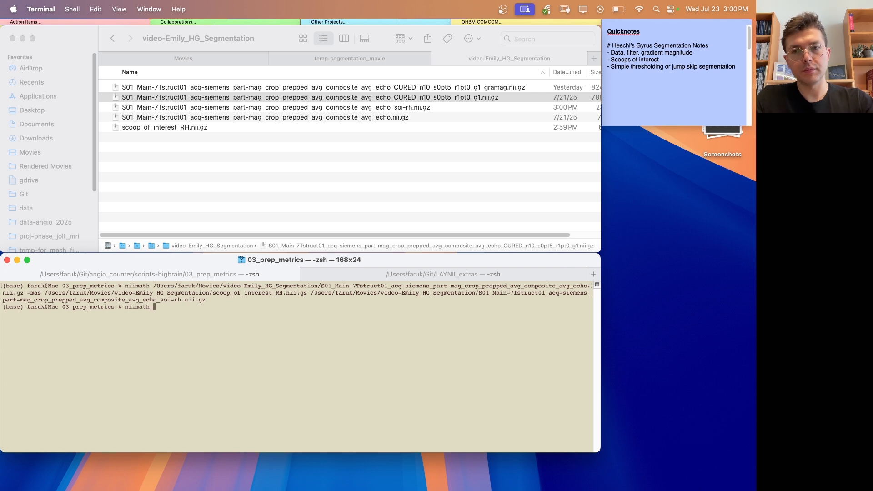
type("/Users/faruk/Movies/video-Emily_HG_Segmentation/S01_Main-7Tstruct01_acq-siemens_part-mag_crop_prepped_avg_composite_avg_echo_CURED_n10_s0pt5_r1pt0_g1.nii.gz")
type("-mas")
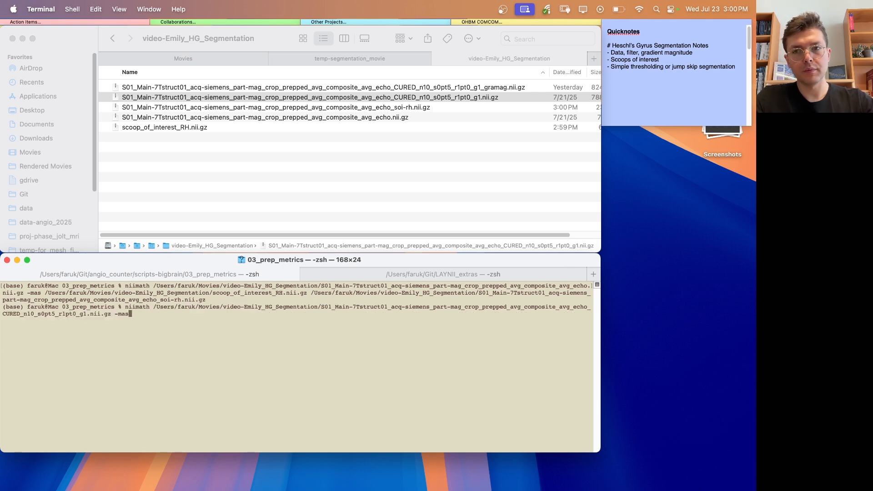
left_click(219, 130)
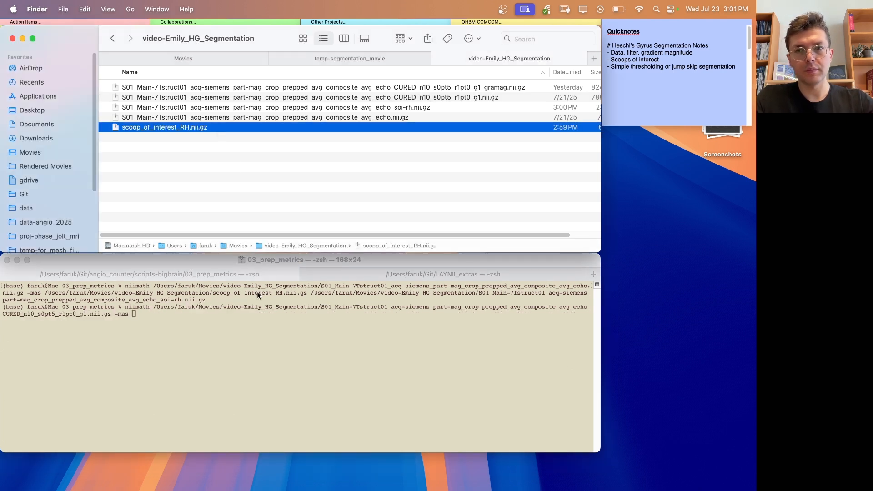
left_click(256, 328)
type("/Users/faruk/Movies/video-Emily_HG_Segmentation/scoop_of_interest_RH.nii.gz")
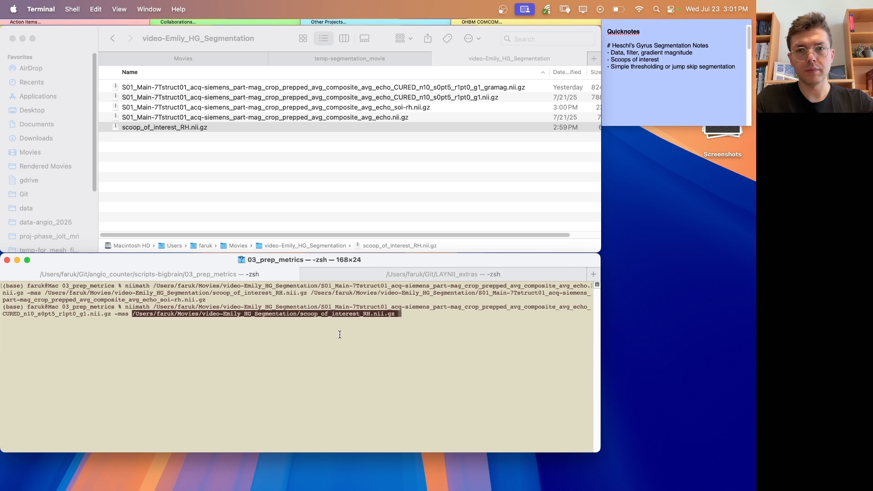
Add the CURED_n10_s0pt5_r1pt0_g1 image path as output with the suffix _soi-rh before .nii.gz, and run the command.
left_click(473, 98)
left_click(482, 98)
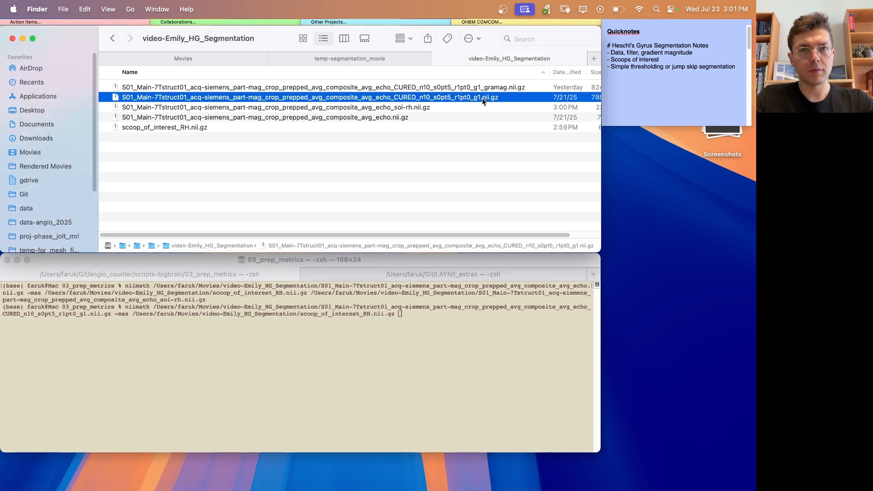
left_click(455, 291)
type("/Users/faruk/Movies/video-Emily_HG_Segmentation/S01_Main-7Tstruct01_acq-siemens_part-mag_crop_prepped_avg_composite_avg_echo_CURED_n10_s0pt5_r1pt0_g1.nii.gz")
key("Left")
key("Left")
key("Left")
key("Left")
key("Left")
key("Left")
key("Left")
key("Left")
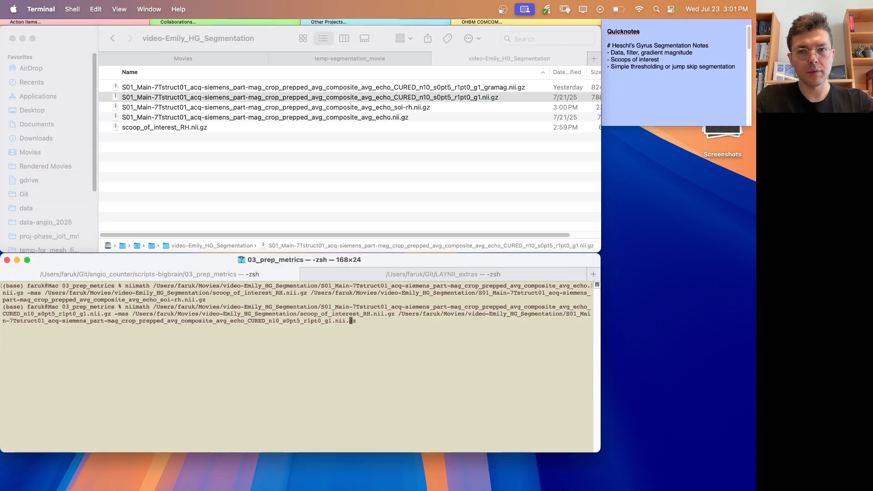
type("_soi-rh")
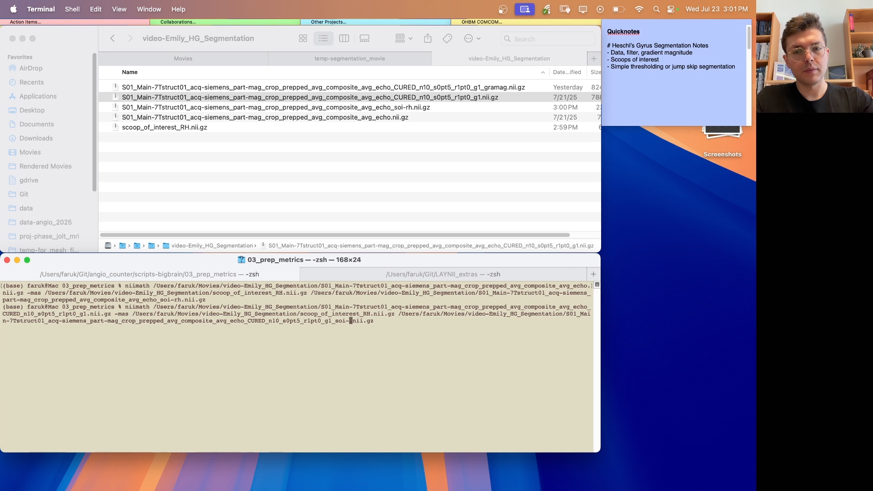
key("Return")
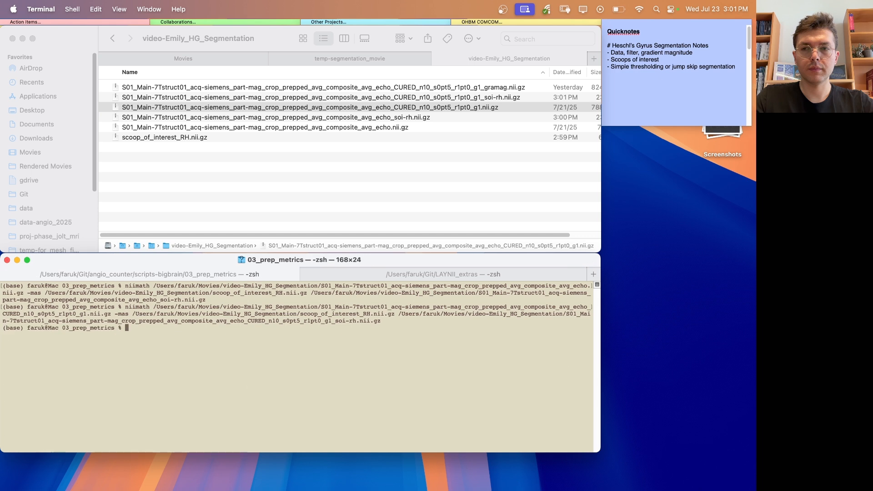
Begin a third niimath command with the g1_gramag.nii.gz gradient magnitude image as input and -mas with the scoop_of_interest_RH.nii.gz path.
type("niimath")
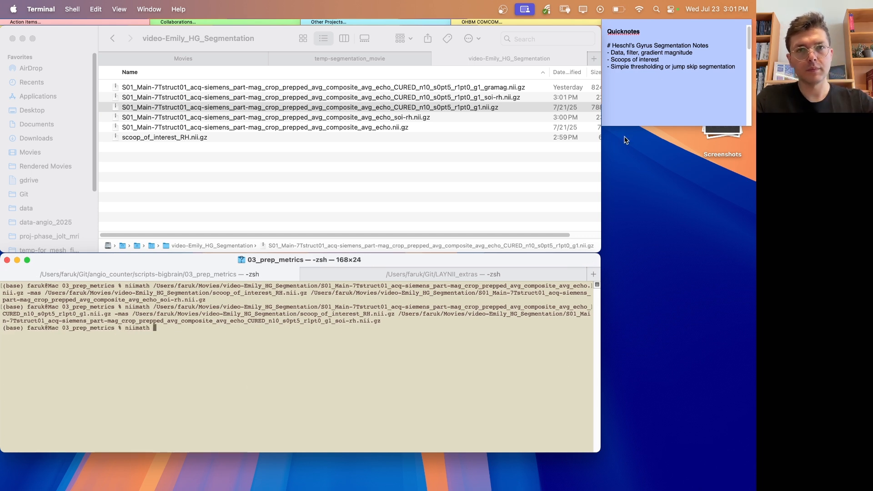
left_click(496, 86)
left_click(496, 86)
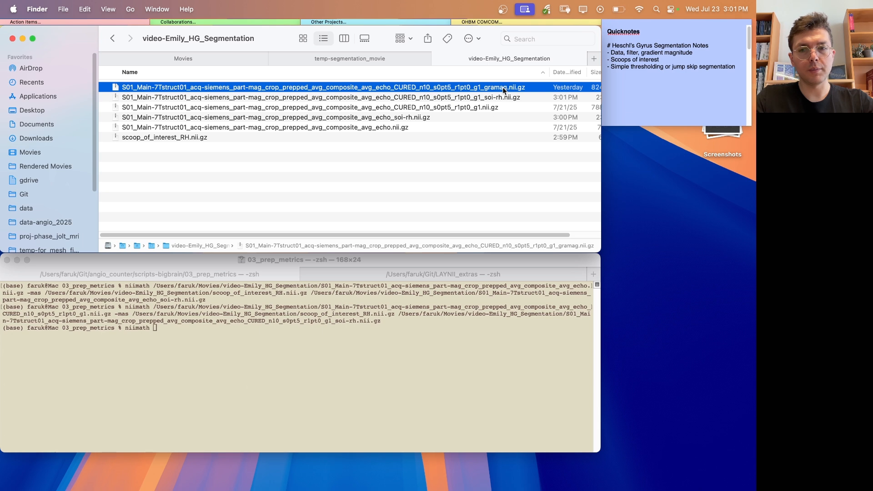
left_click(341, 380)
key("super+v")
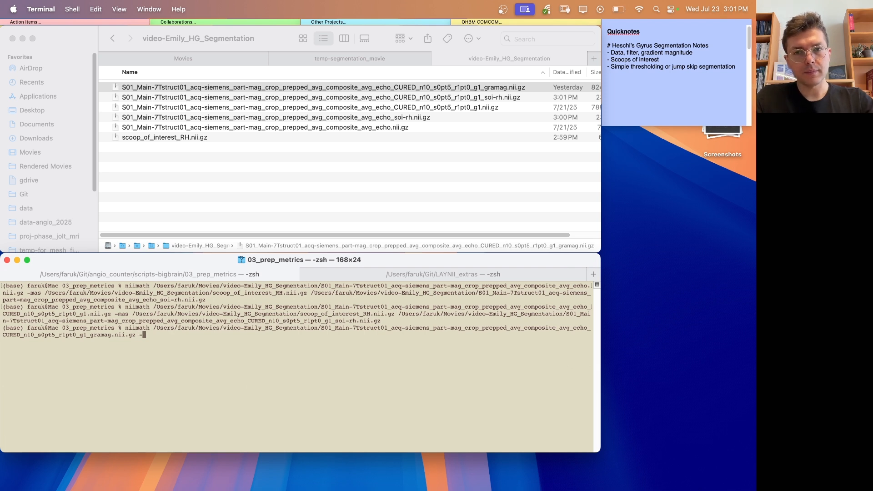
type("-mas")
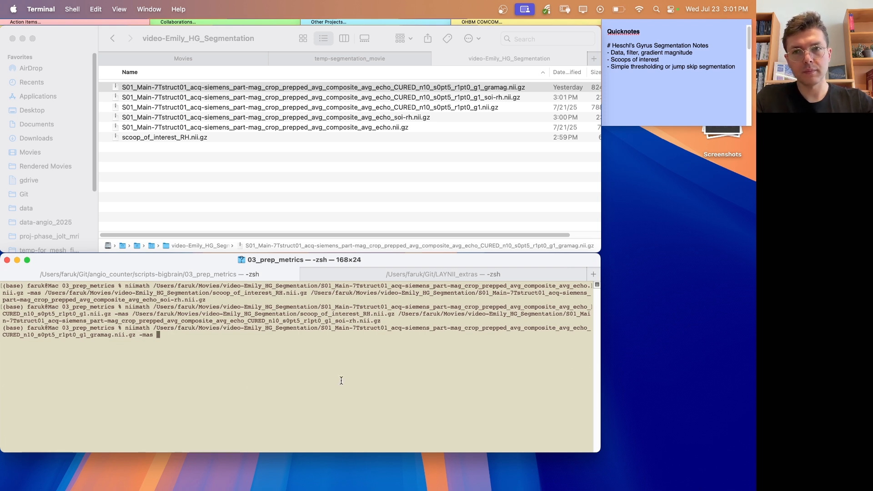
left_click(350, 130)
left_click(388, 130)
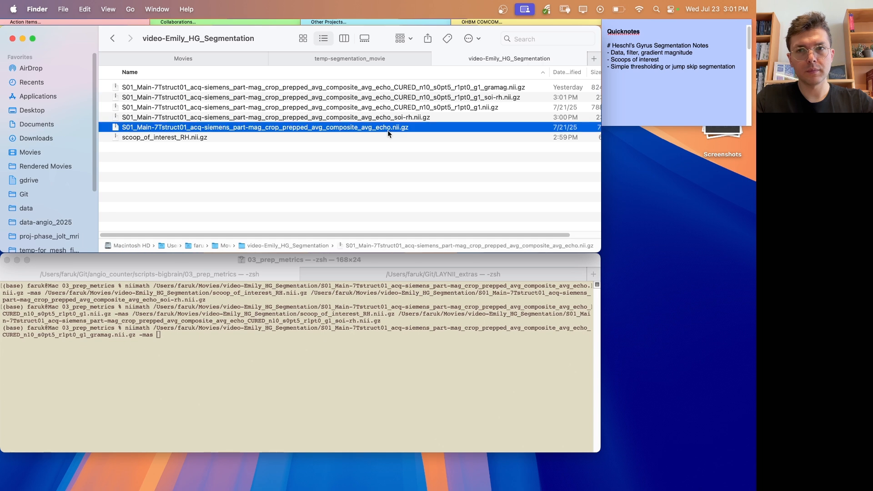
left_click(250, 139)
left_click_drag(250, 139, 241, 361)
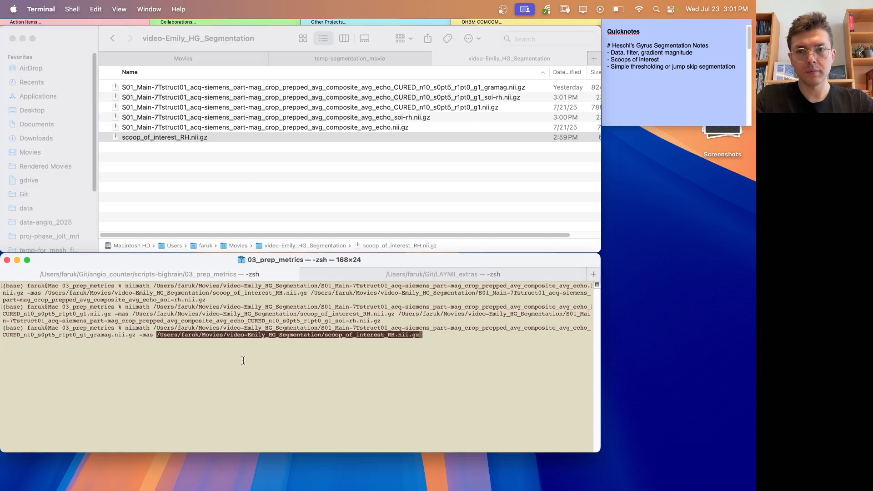
Add the g1_gramag image path as output with the suffix _soi-rh before .nii.gz, and run the command.
left_click(472, 84)
left_click(501, 86)
key("super+c")
left_click(428, 348)
key("super+v")
key("Left")
key("Left")
key("Left")
key("Left")
key("Left")
key("Left")
key("Left")
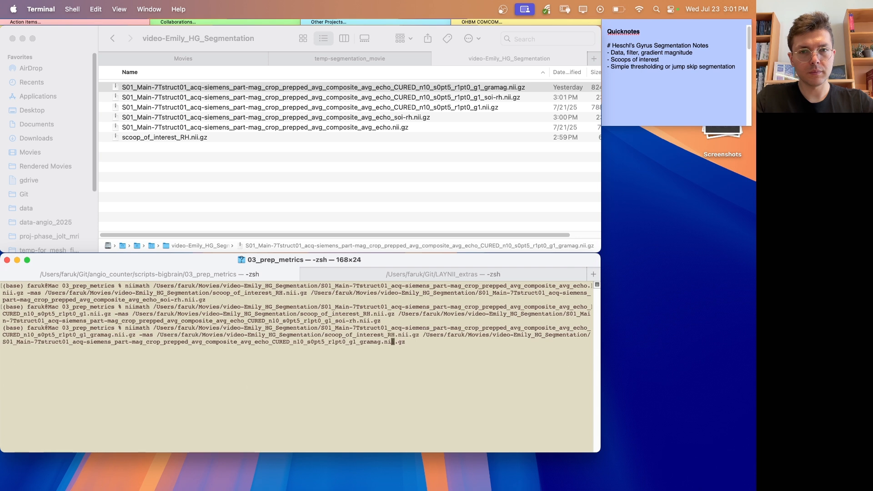
type("_soi-rh")
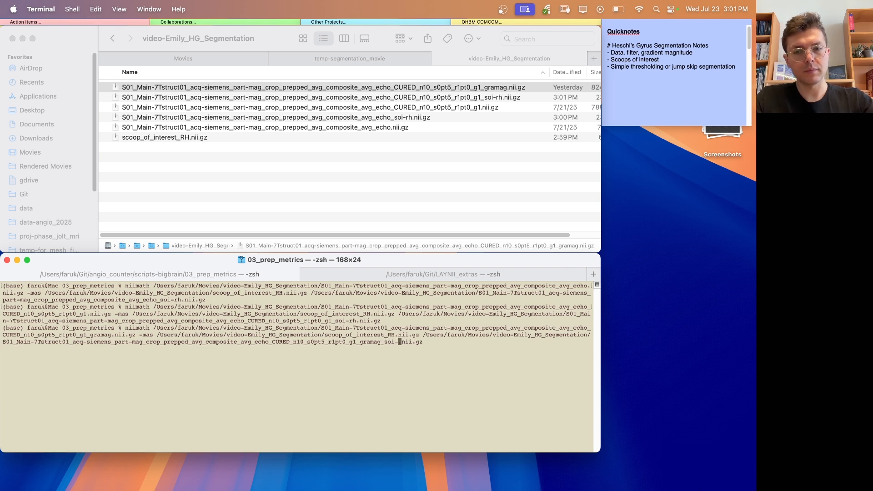
key("Return")
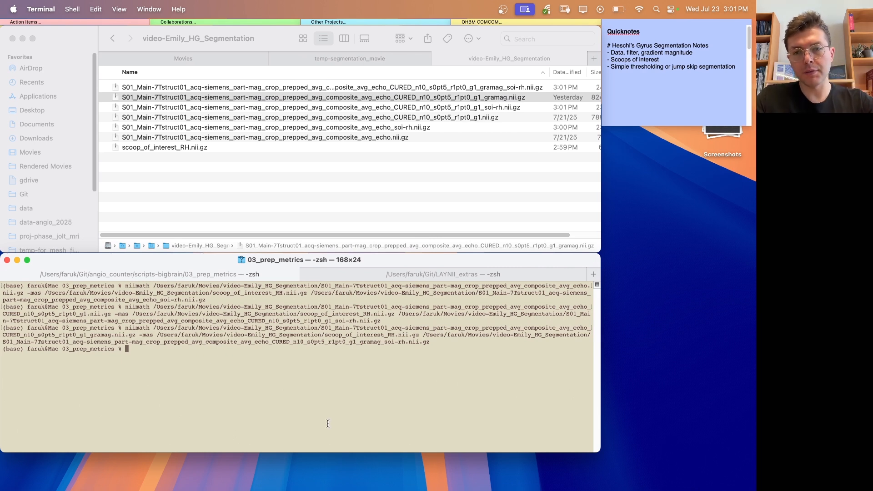
Switch to Firefox and examine the LN2_GRAMAG.cpp help text in the LAYNII repository's src folder on GitHub.
left_click(185, 481)
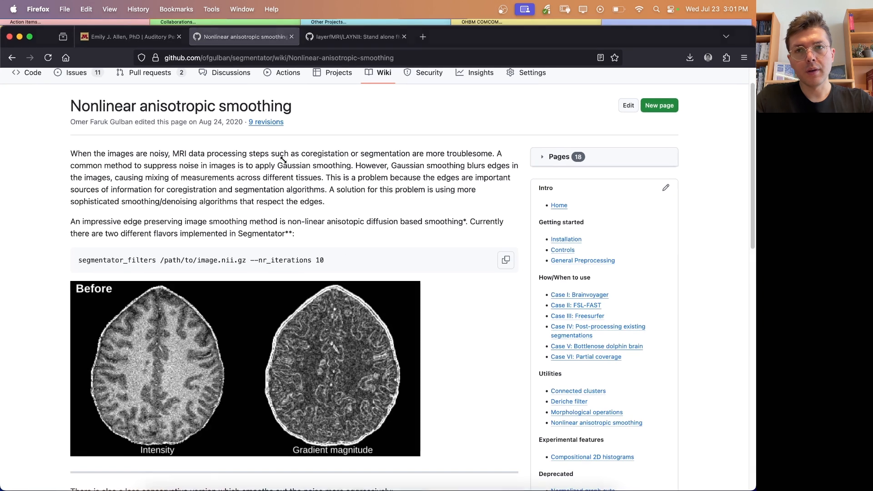
left_click(358, 38)
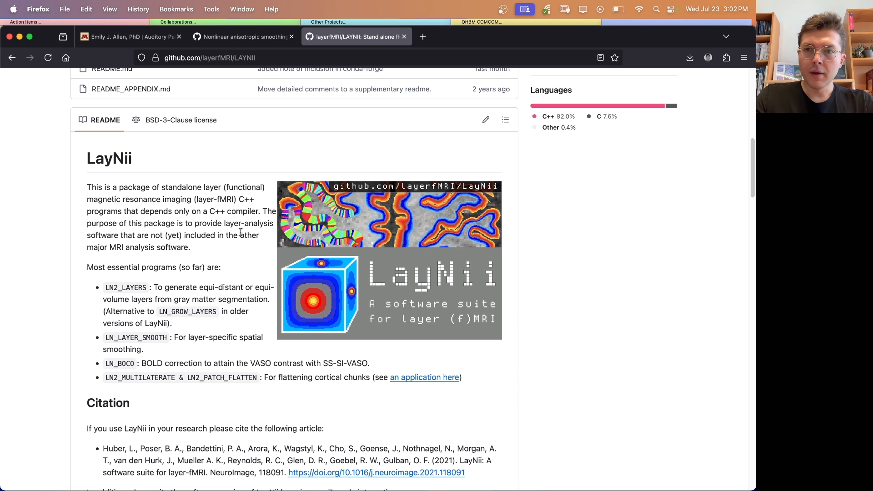
scroll(226, 223, "up", 10)
left_click(99, 230)
scroll(360, 329, "down", 5)
left_click(211, 177)
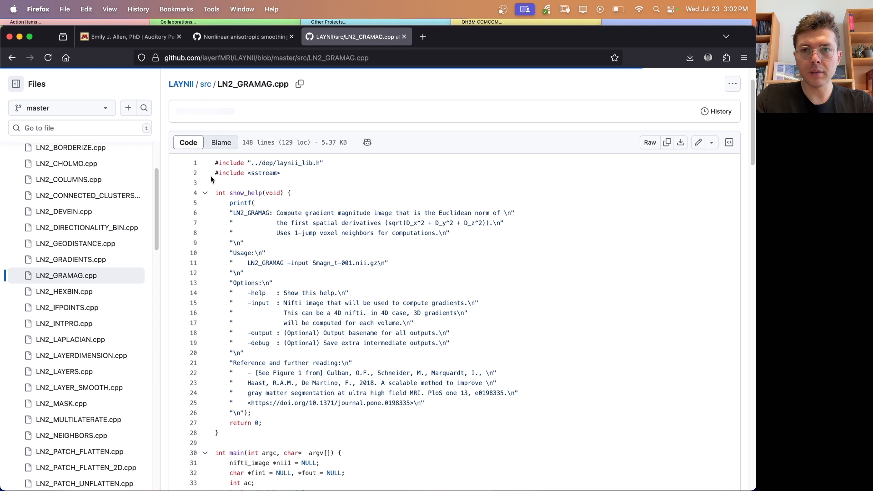
scroll(376, 335, "down", 5)
scroll(375, 334, "up", 6)
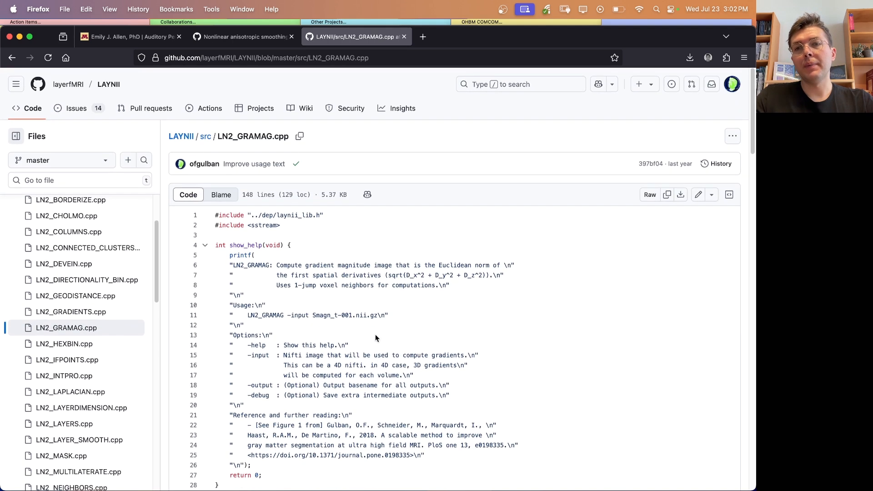
scroll(381, 295, "down", 1)
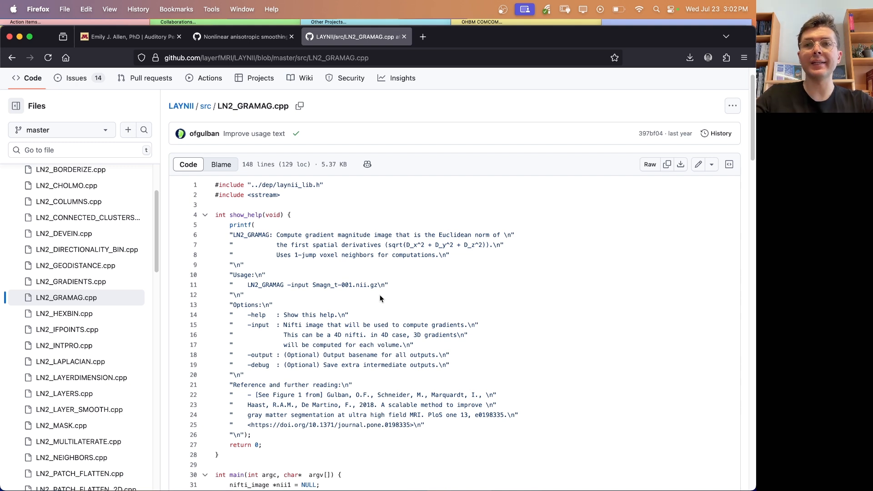
left_click(19, 36)
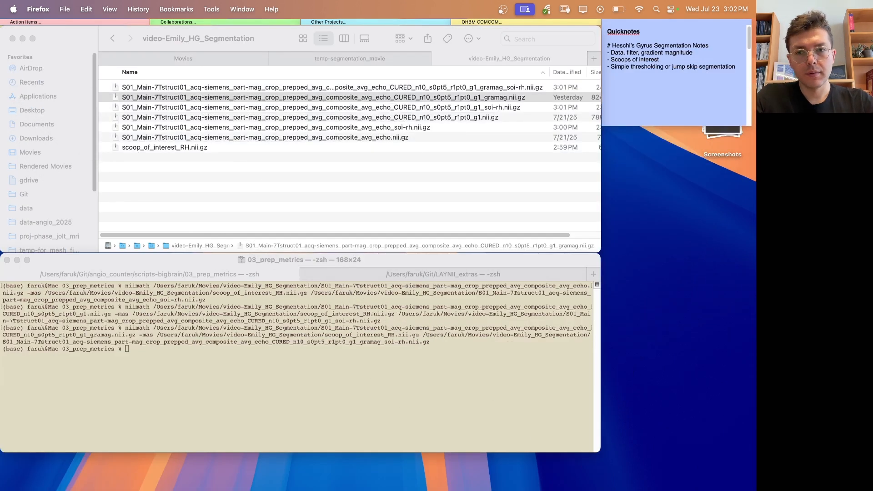
Switch to ITK-SNAP, open avg_echo_soi-rh.nii.gz as the main image and load the CURED_n10_s0pt5_r1pt0_g1_soi-rh.nii.gz file as an additional image.
left_click(239, 477)
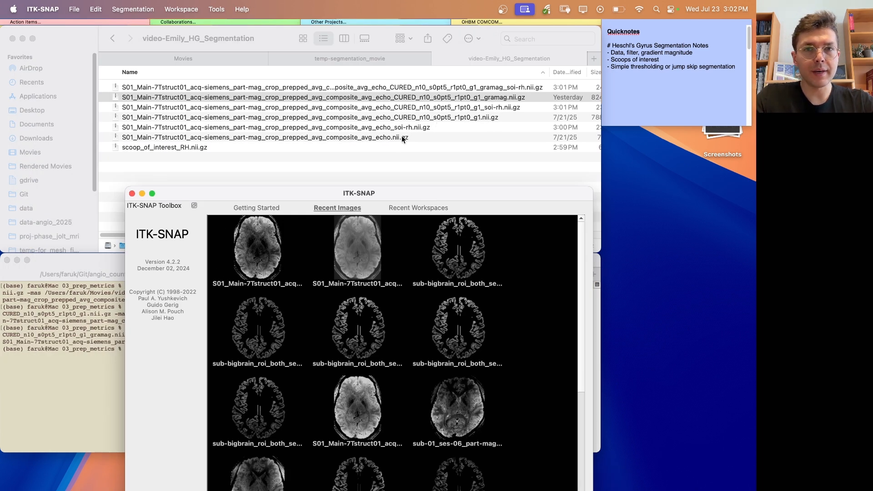
left_click(421, 130)
left_click_drag(421, 129, 391, 323)
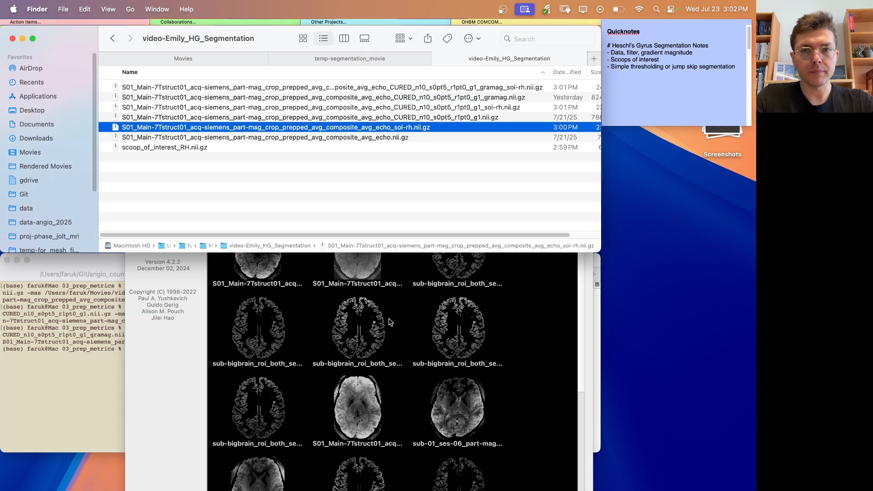
left_click_drag(491, 107, 345, 286)
left_click(312, 355)
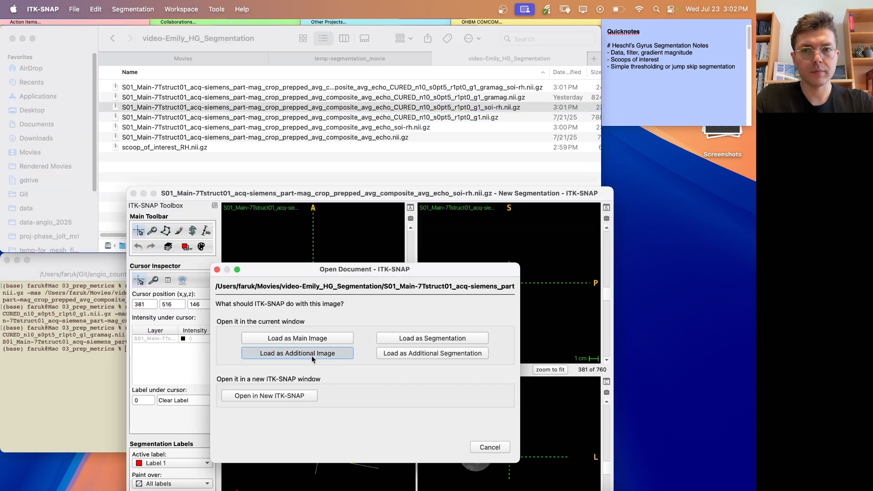
Load the g1_gramag_soi-rh.nii.gz gradient magnitude file as an additional image and maximize the ITK-SNAP window.
left_click_drag(510, 87, 320, 308)
left_click(306, 354)
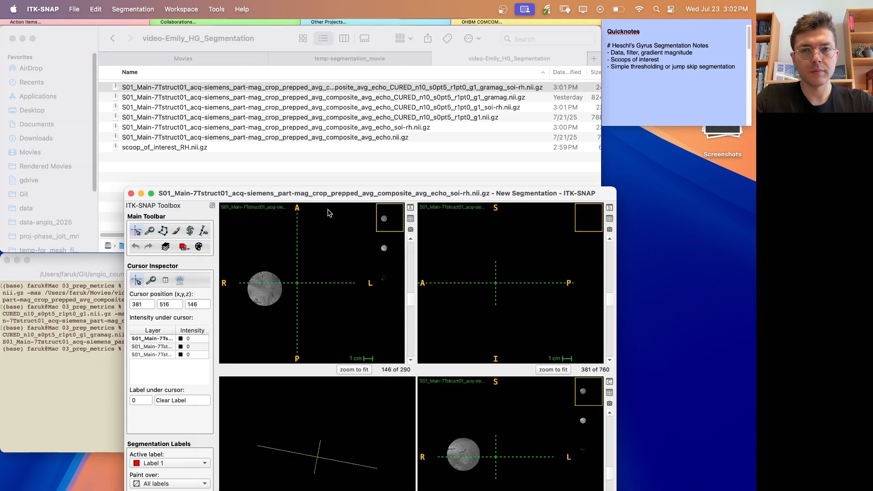
double_click(336, 193)
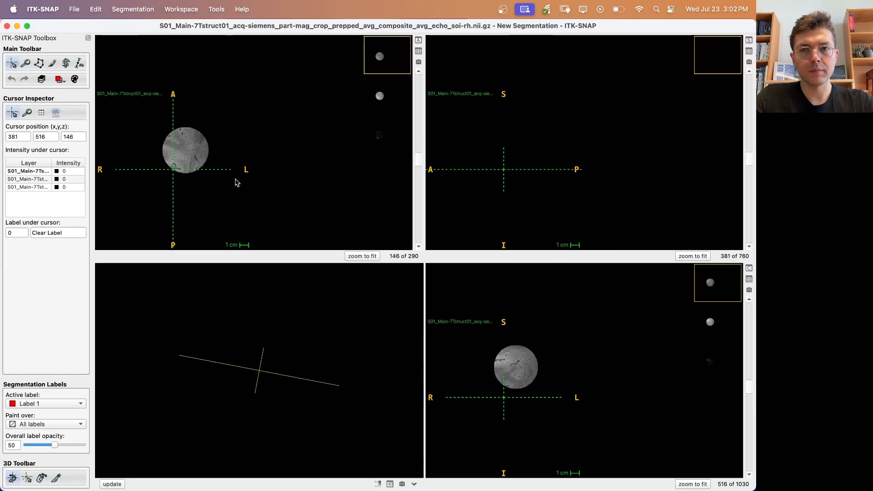
Centre the slice views on the masked scoop and compare the original image with the filtered one.
left_click(187, 158)
scroll(186, 159, "up", 10)
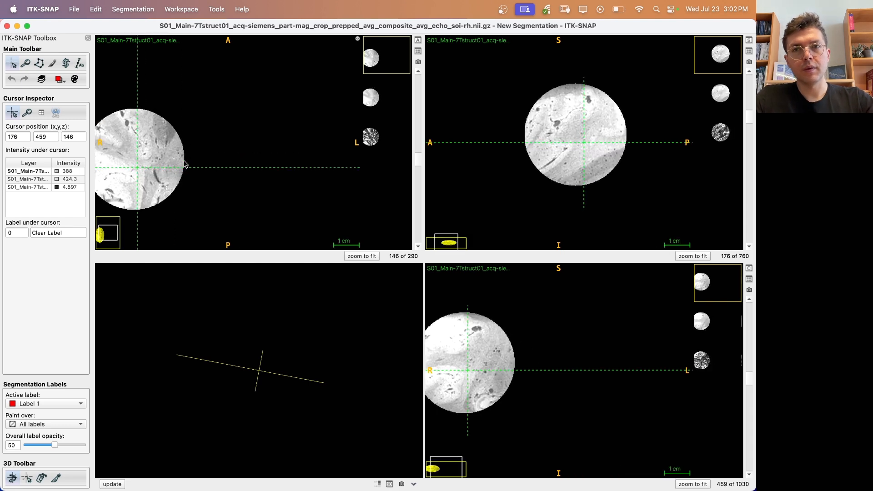
key("c")
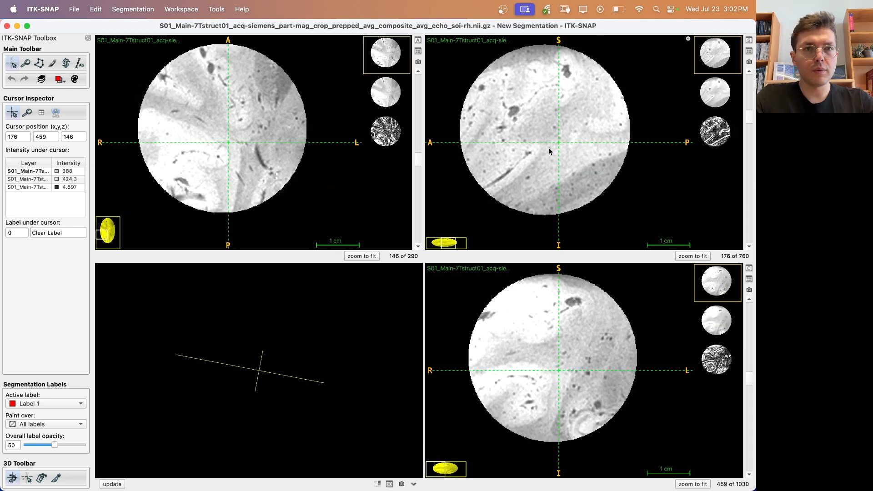
left_click_drag(546, 116, 550, 116)
scroll(550, 120, "down", 4)
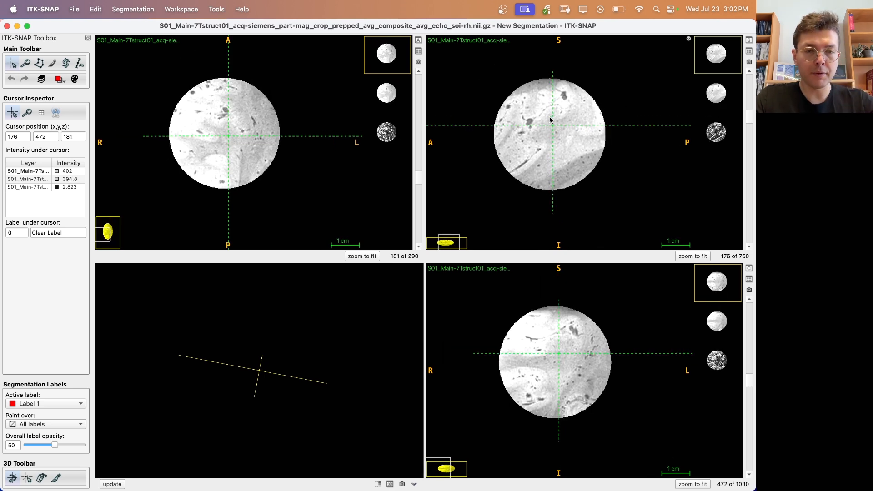
left_click(383, 94)
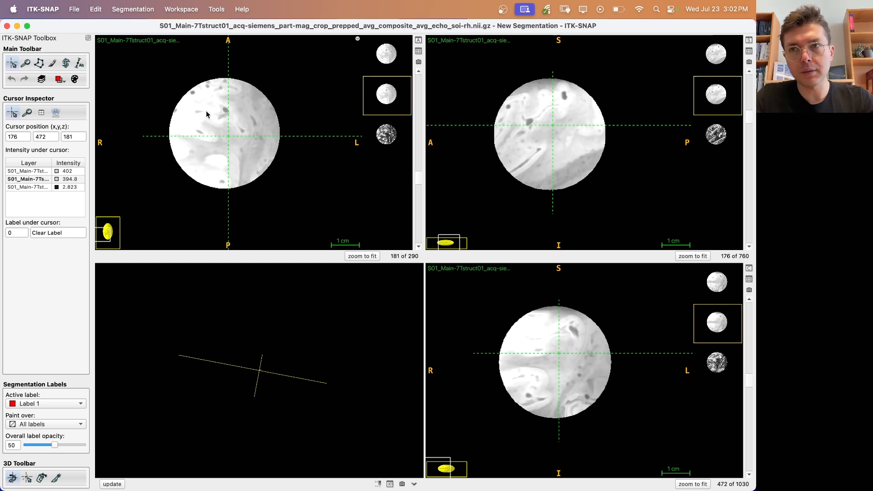
scroll(212, 136, "up", 4)
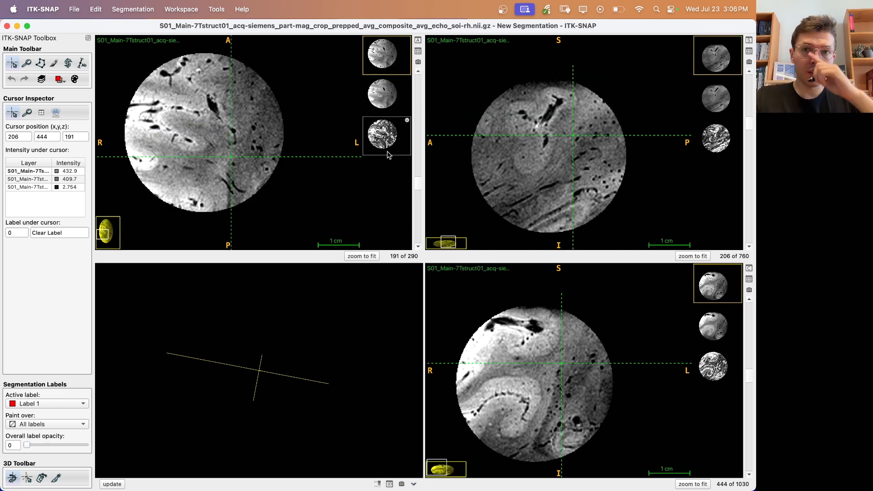
mouse_move(567, 150)
left_mouse_down()
mouse_move(566, 160)
mouse_move(569, 135)
mouse_move(565, 160)
mouse_move(577, 137)
left_mouse_up()
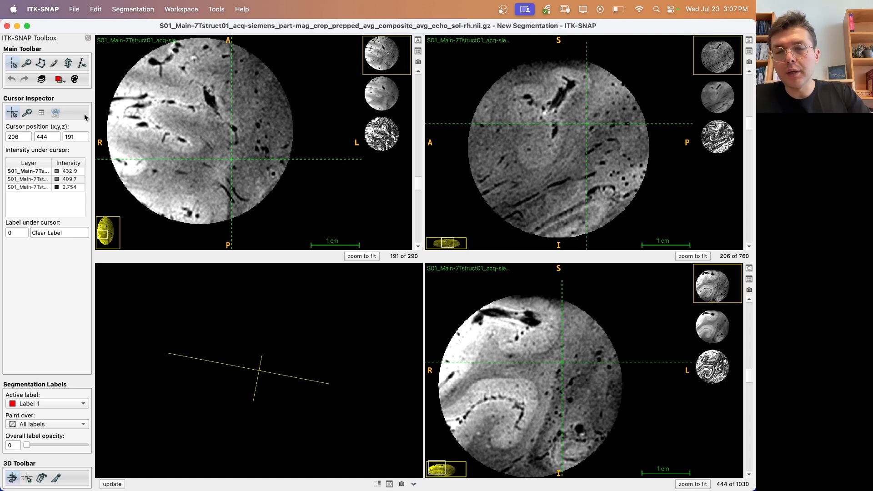
Paint an elongated Label 1 patch on sagittal slice 206 with the round Paintbrush at size 40 and overall label opacity at 25.
left_click(55, 64)
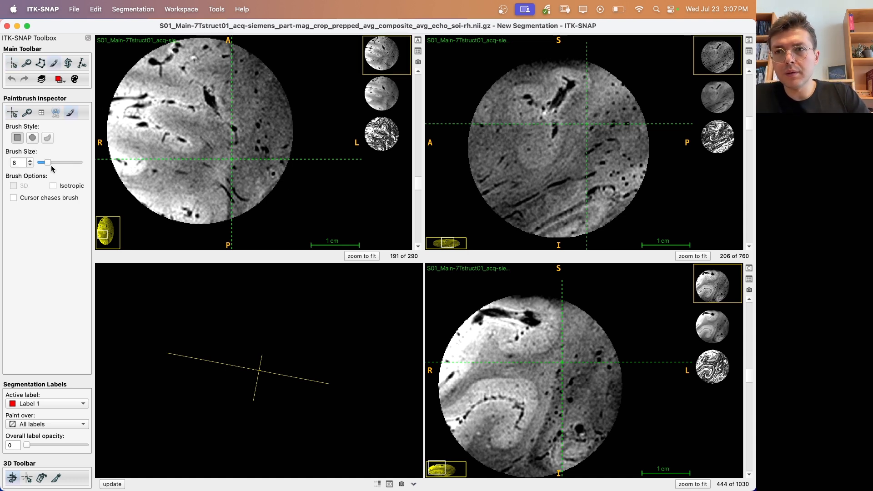
left_click_drag(48, 163, 83, 164)
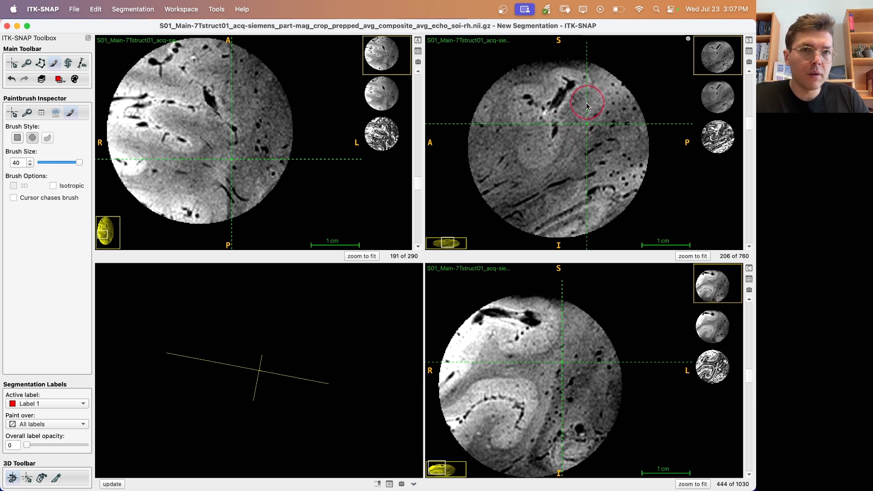
left_click_drag(592, 100, 583, 106)
key("d")
key("d")
key("a")
key("a")
key("a")
key("a")
key("a")
key("a")
key("a")
mouse_move(591, 104)
left_mouse_down()
mouse_move(570, 119)
mouse_move(568, 159)
left_mouse_up()
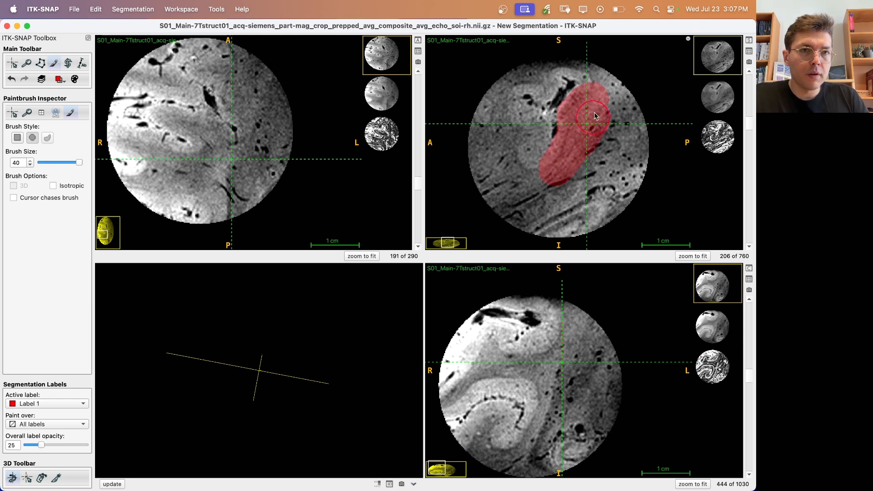
left_click_drag(593, 101, 593, 97)
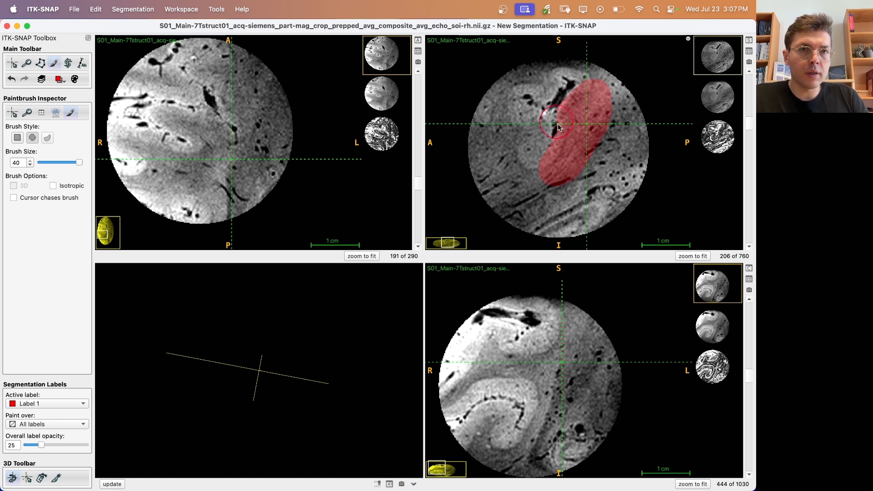
Browse the sagittal slices around the painted patch and bring the crosshair back to painted slice 206.
scroll(573, 129, "up", 2)
scroll(580, 140, "down", 4)
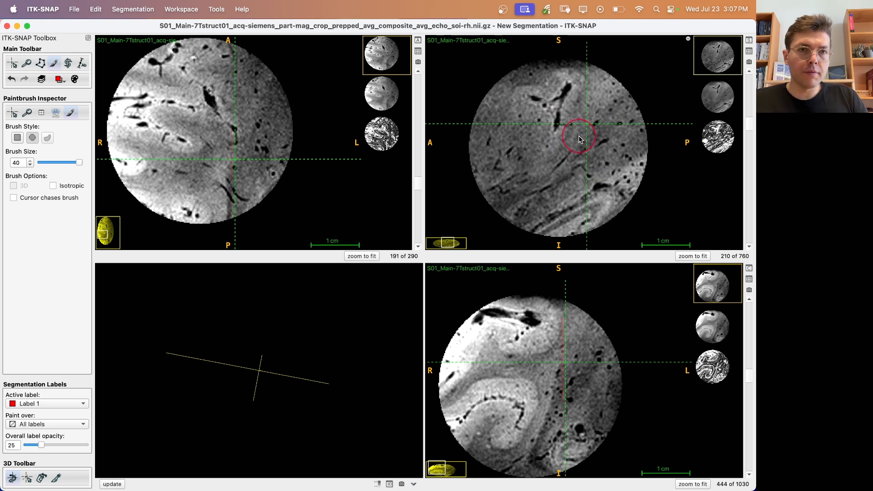
scroll(580, 140, "down", 11)
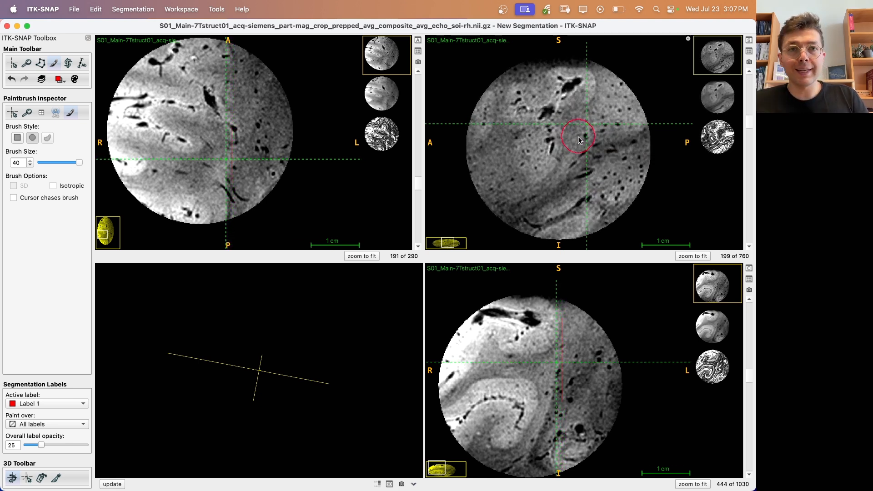
scroll(580, 139, "down", 10)
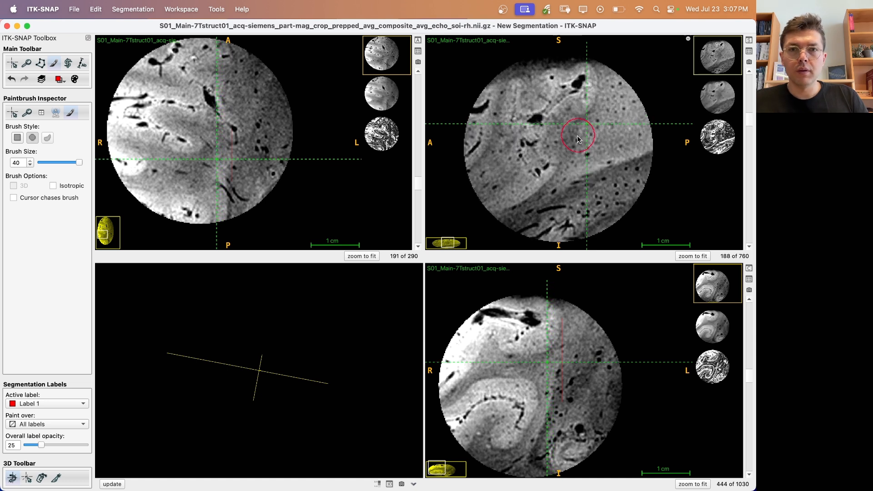
left_click(12, 63)
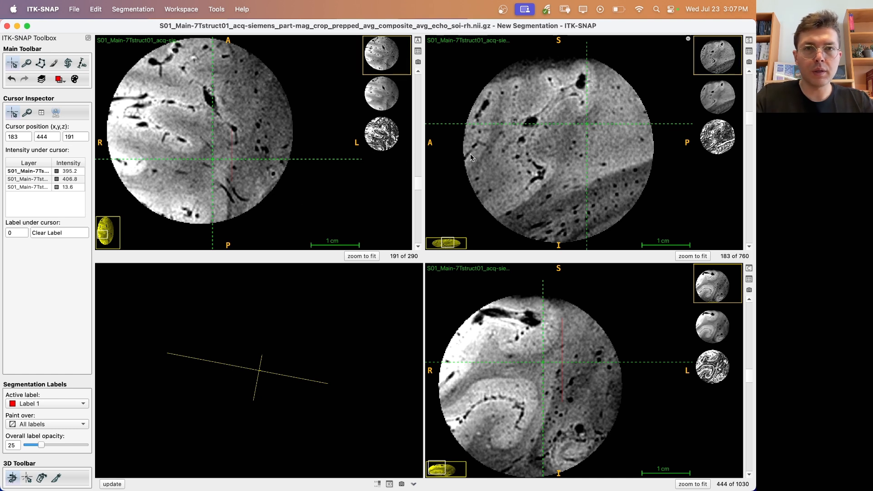
left_click(232, 149)
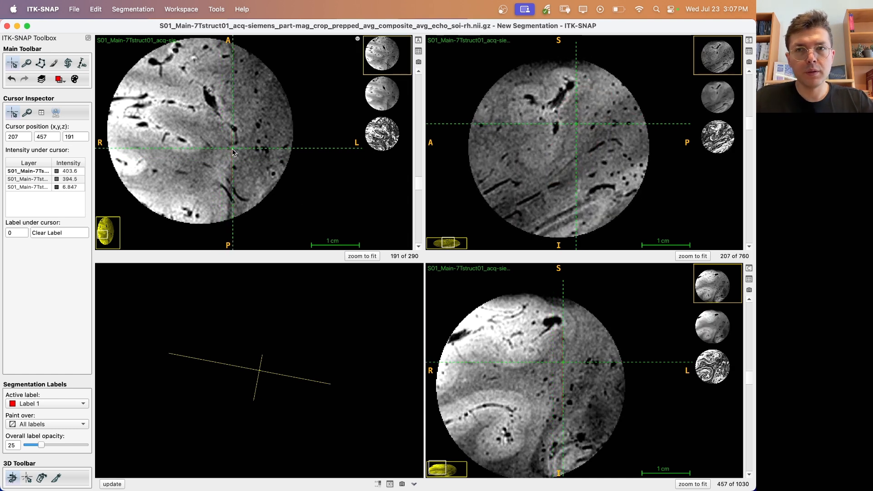
left_click(231, 149)
mouse_move(231, 150)
left_mouse_down()
mouse_move(150, 147)
mouse_move(245, 154)
mouse_move(232, 154)
left_mouse_up()
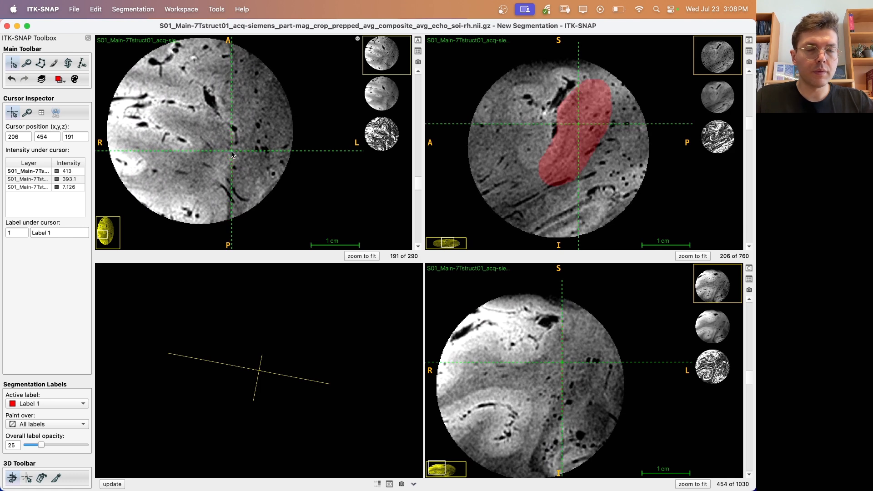
Raise the overall label opacity to 40 and switch briefly to the Paintbrush before returning to crosshair mode.
key("d")
key("d")
key("d")
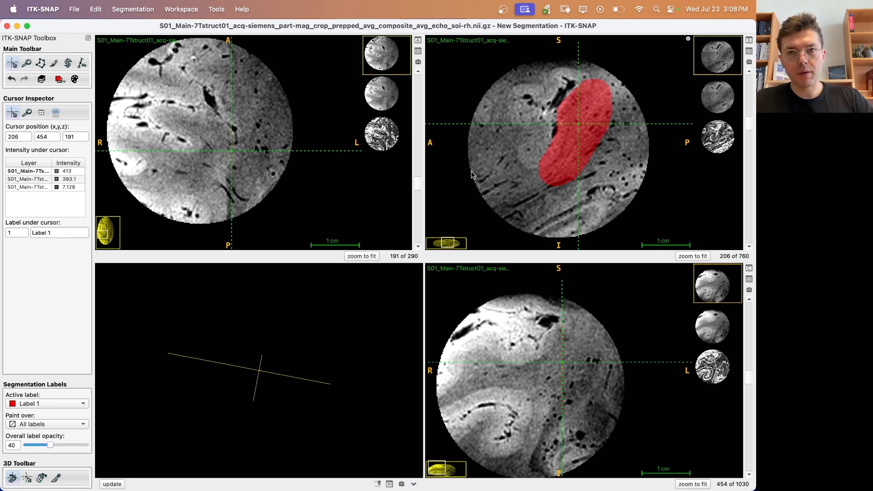
key("p")
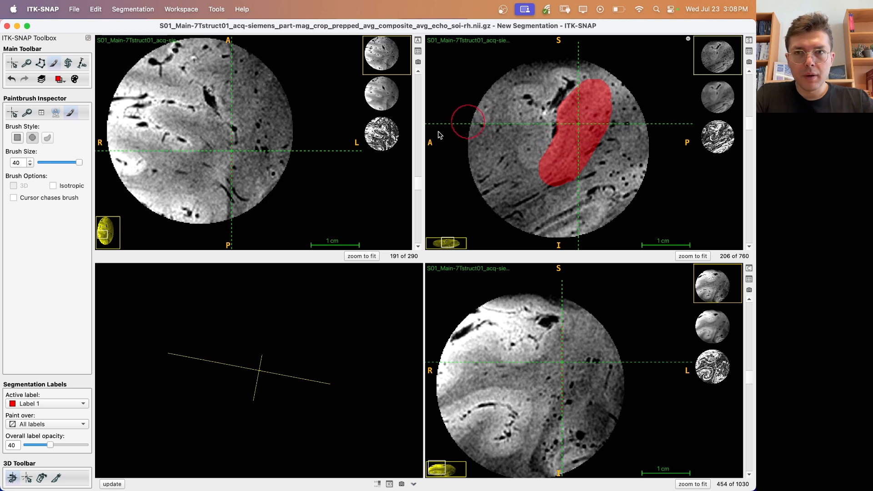
key("c")
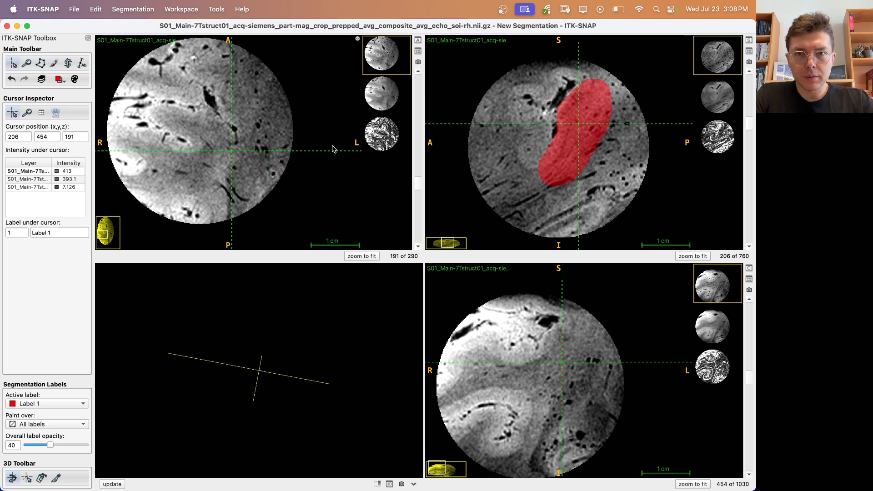
Locate the sagittal range to segment by placing the crosshair at slice 222 and at slice 100.
left_click(602, 138)
mouse_move(247, 151)
left_mouse_down()
mouse_move(262, 149)
mouse_move(245, 152)
left_mouse_up()
left_click_drag(578, 137, 580, 135)
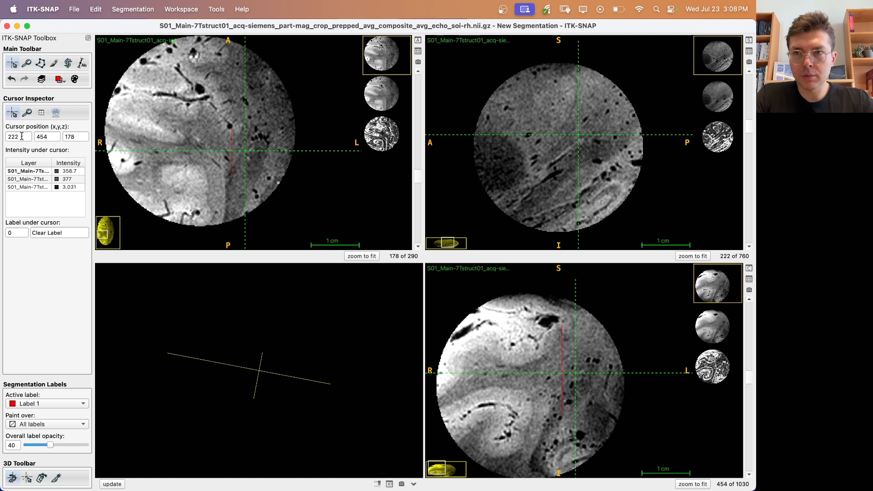
left_click(231, 153)
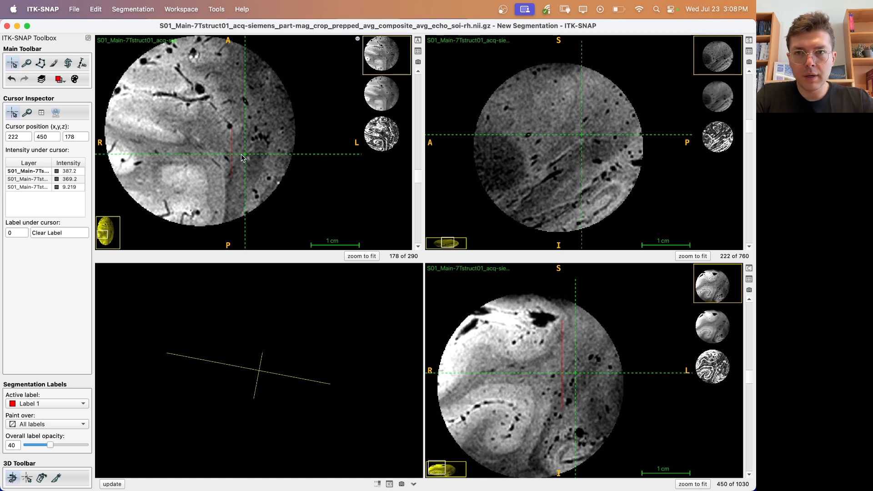
left_click_drag(216, 153, 143, 151)
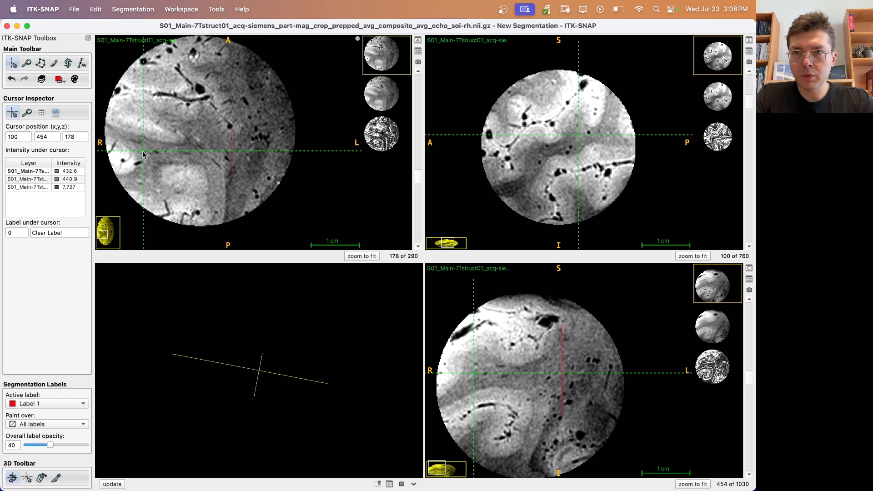
left_click(144, 152)
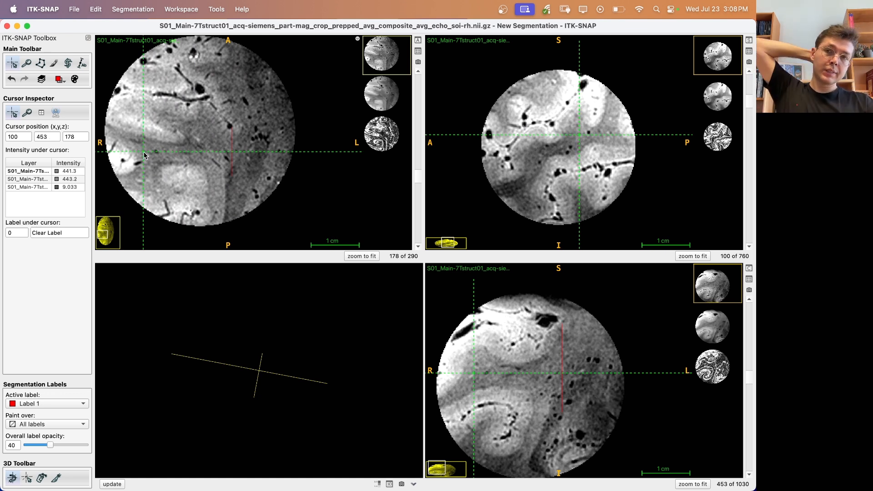
Switch to Calculator and divide the 122-slice range by 5.
key("F4")
type("cal")
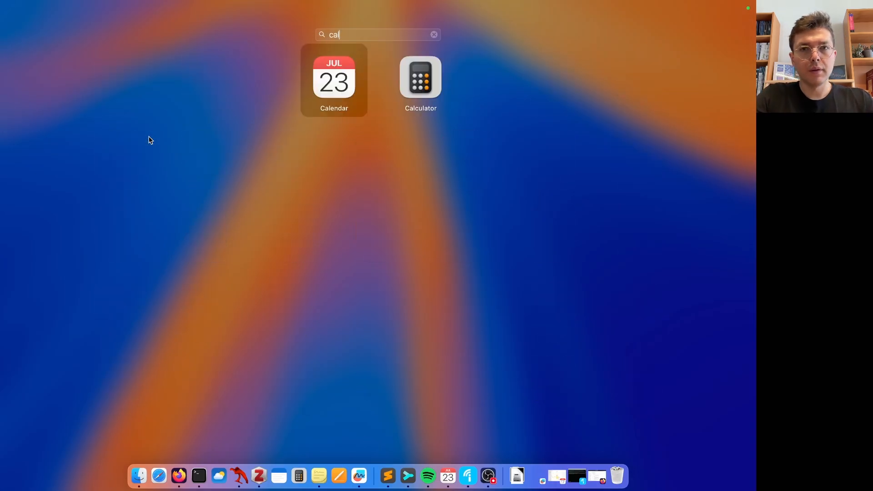
key("Right")
key("Return")
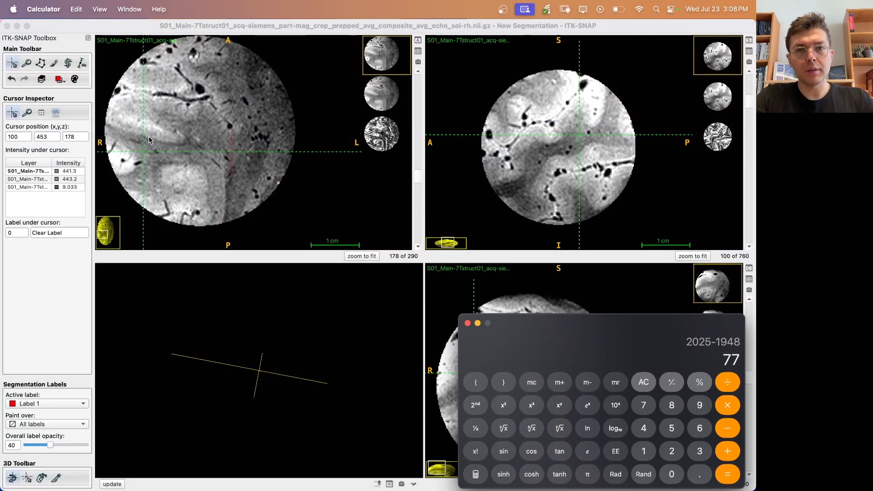
type("1")
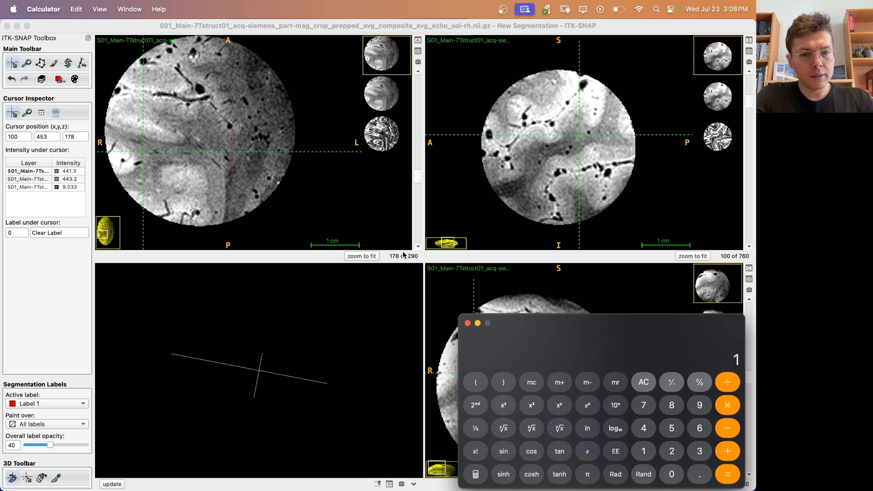
type("22")
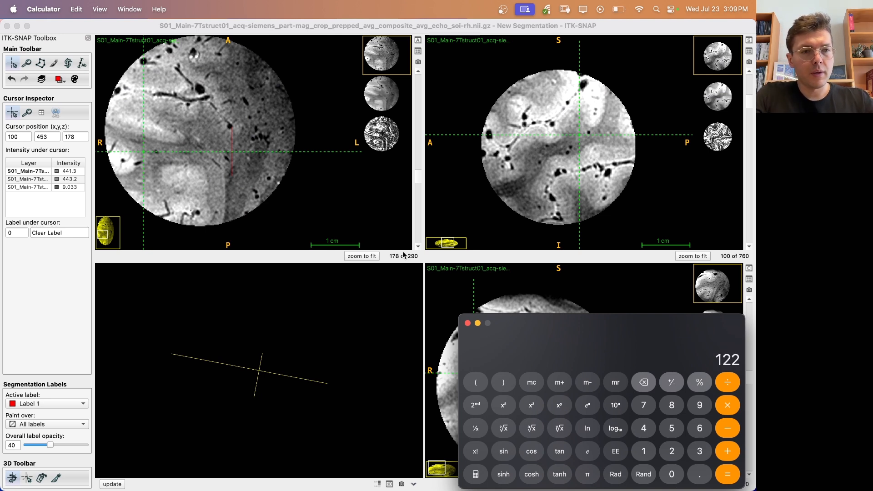
type("/5")
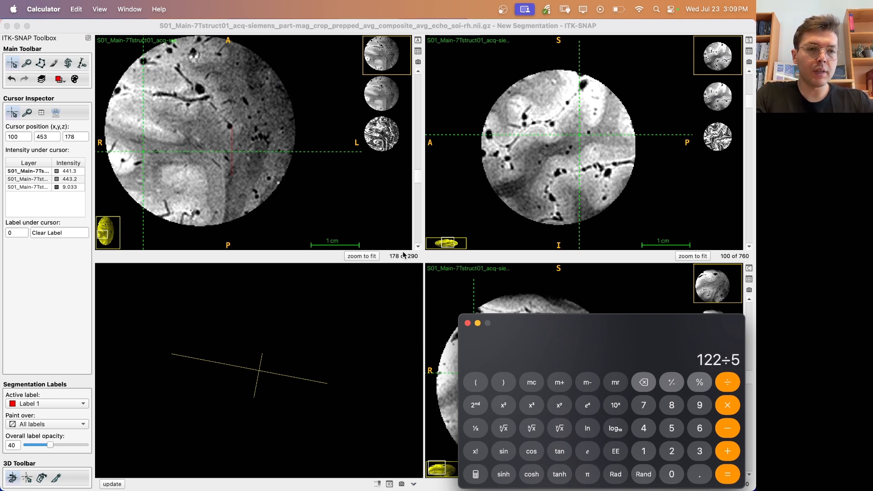
key("Return")
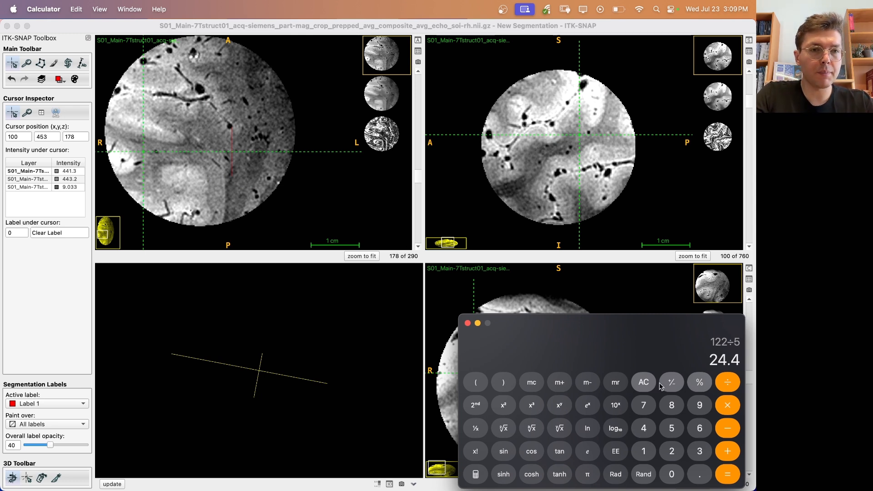
Clear the calculation, divide 122 by 7 instead, and close Calculator to return to ITK-SNAP.
left_click(644, 386)
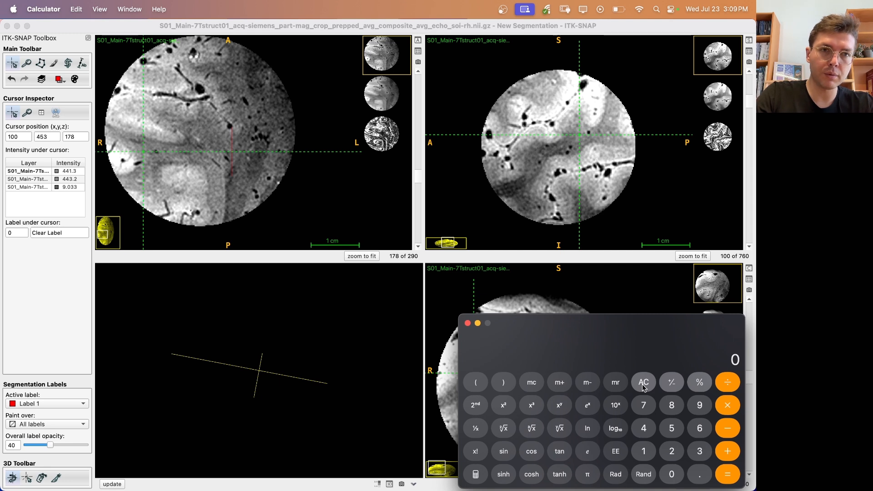
type("122")
type("/7")
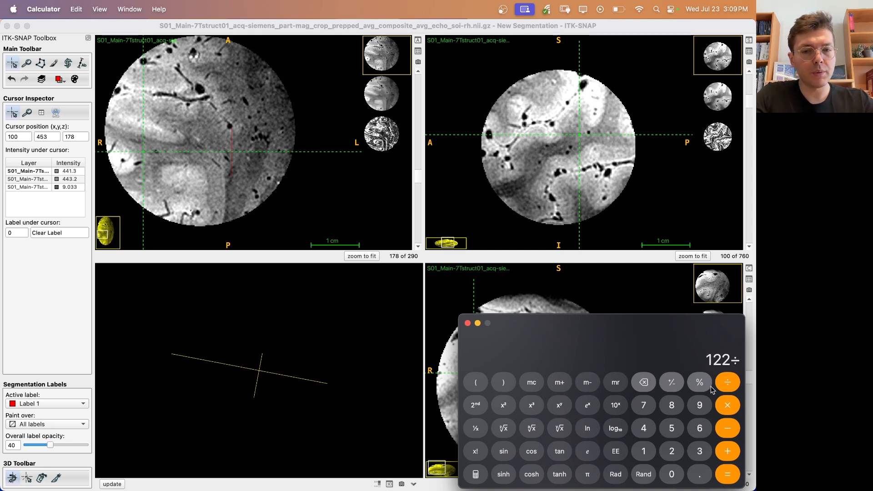
key("Return")
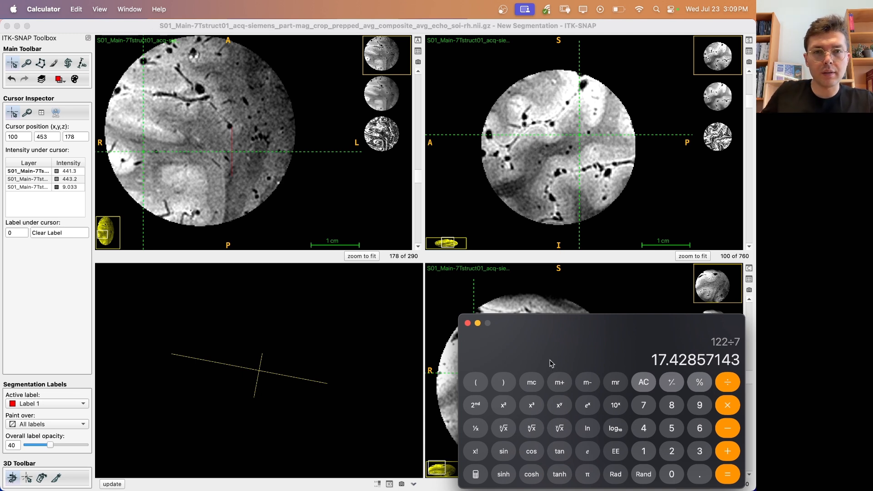
left_click(468, 324)
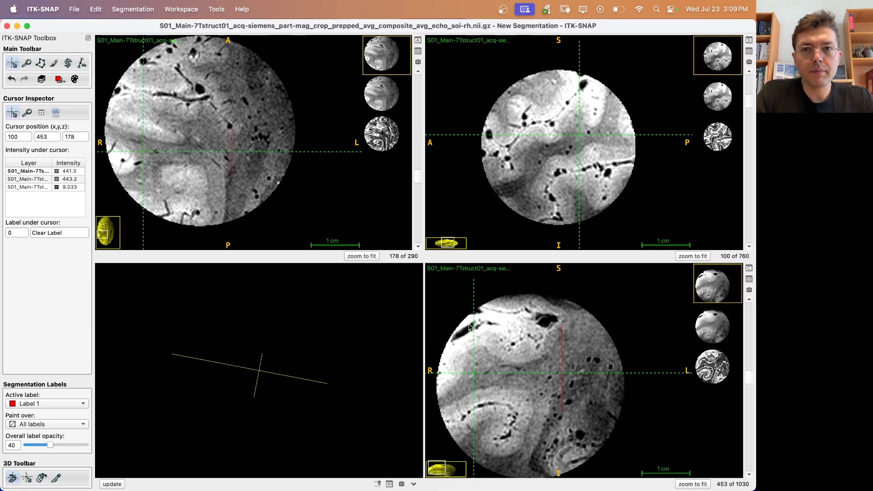
Place the crosshair on the already painted Label 1 region at sagittal slice 206.
left_click(230, 138)
key("Right")
key("Right")
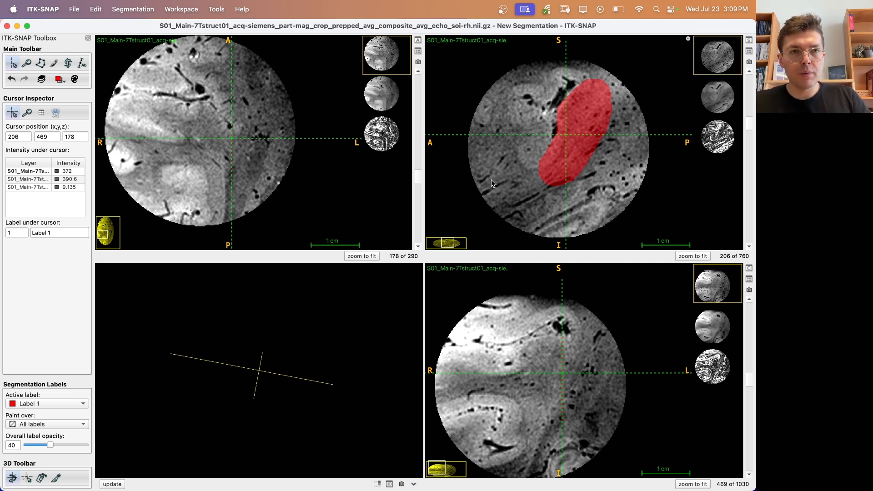
scroll(327, 211, "up", 1)
scroll(327, 210, "down", 1)
scroll(582, 176, "up", 1)
scroll(582, 174, "down", 1)
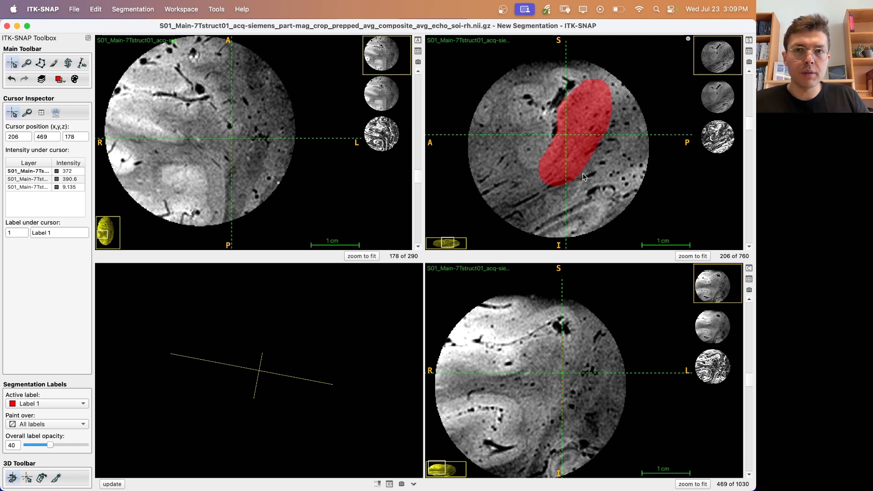
Paint an oblique Label 1 band over Heschl's gyrus on sagittal slice 199 using the Paintbrush with a round size 40 brush.
scroll(583, 174, "down", 4)
scroll(583, 174, "down", 3)
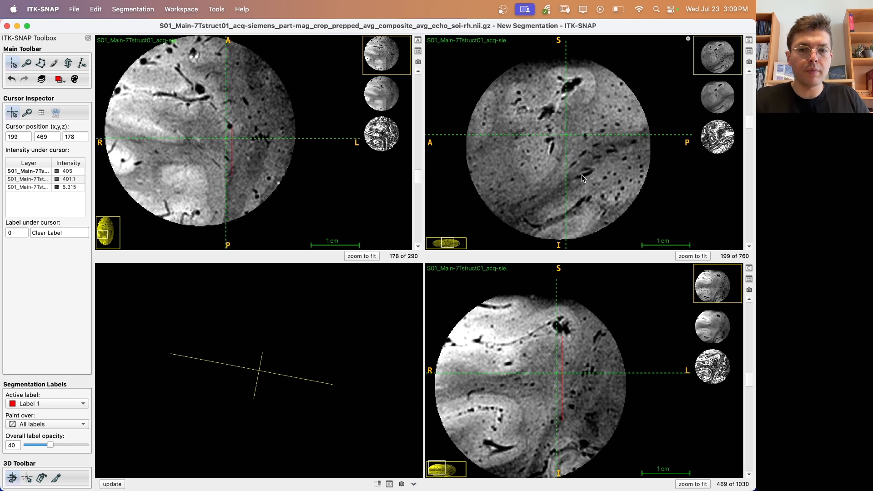
key("p")
left_click(596, 94)
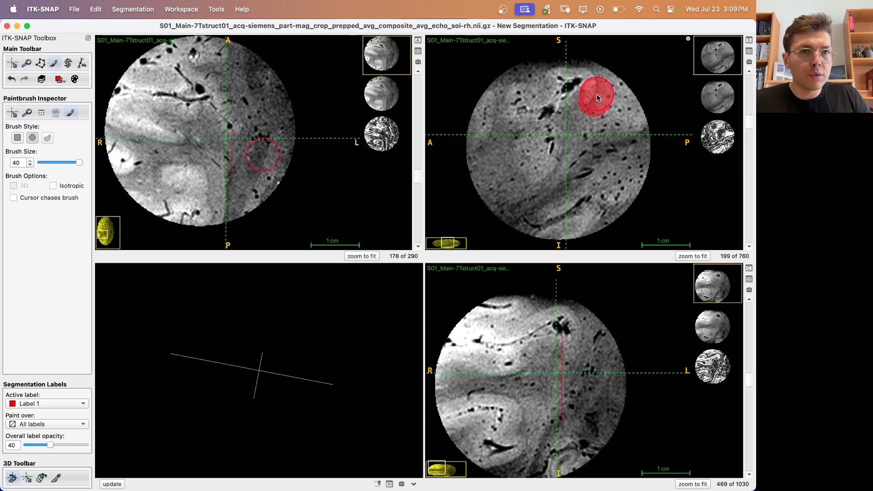
mouse_move(587, 102)
left_mouse_down()
mouse_move(570, 123)
mouse_move(569, 164)
mouse_move(547, 194)
left_mouse_up()
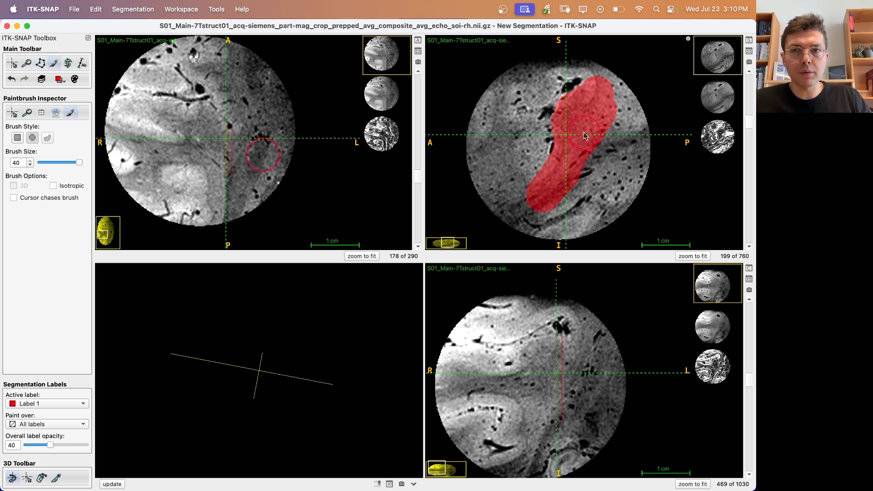
Paint Heschl's gyrus with Label 1 on sagittal slice 192, widening the oblique band anteriorly around its middle.
scroll(586, 136, "down", 5)
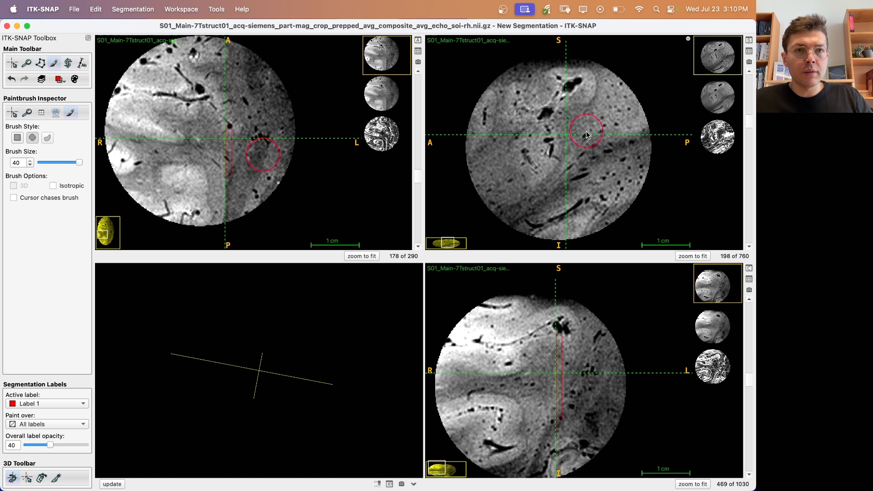
scroll(588, 132, "down", 2)
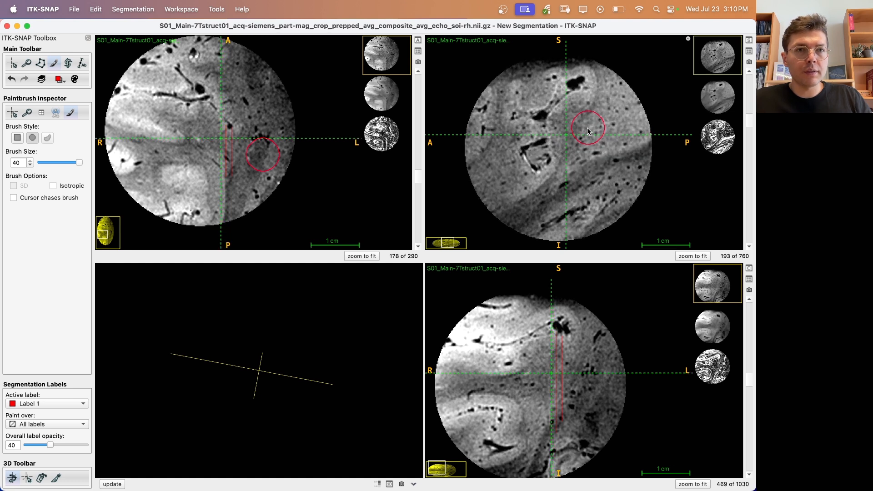
left_click(602, 96)
mouse_move(601, 103)
left_mouse_down()
mouse_move(565, 125)
mouse_move(560, 184)
mouse_move(541, 200)
mouse_move(590, 152)
mouse_move(599, 125)
mouse_move(594, 153)
left_mouse_up()
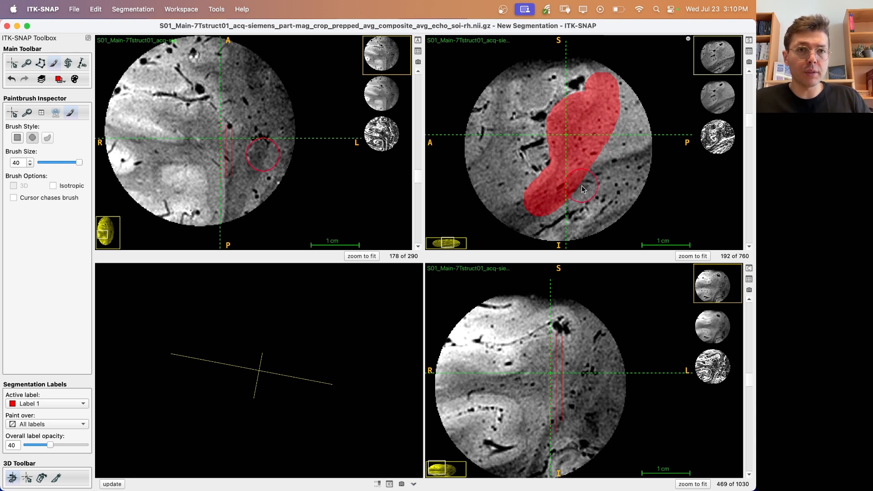
Paint Heschl's gyrus with Label 1 on sagittal slice 185, including the anterior bulge and the posterior-superior arm.
scroll(585, 184, "down", 1)
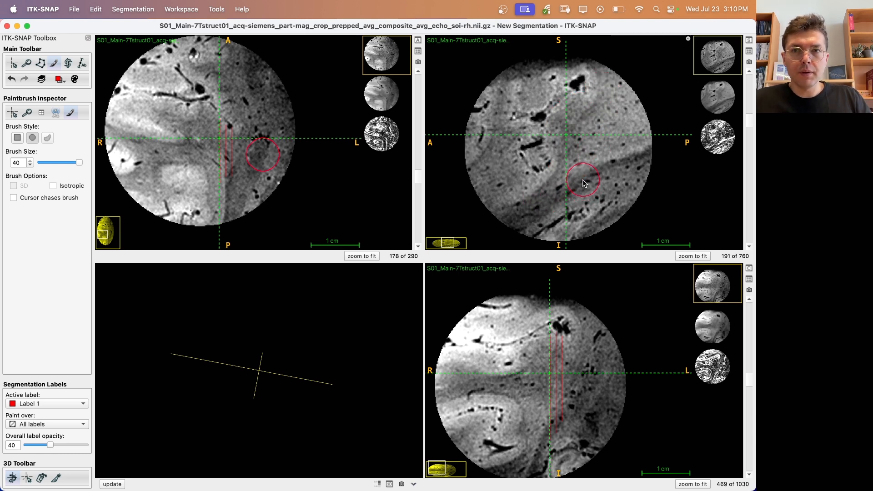
scroll(585, 184, "down", 4)
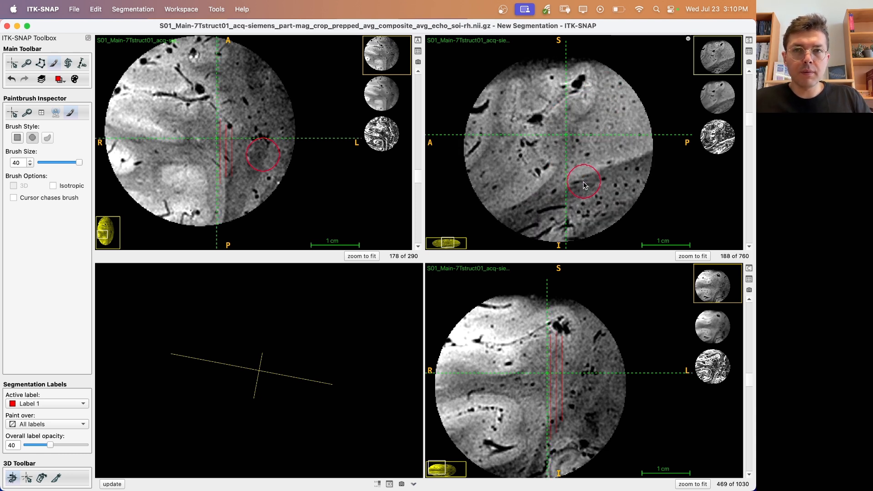
scroll(585, 185, "down", 2)
left_click(557, 196)
mouse_move(557, 196)
left_mouse_down()
mouse_move(568, 172)
mouse_move(558, 132)
mouse_move(605, 90)
mouse_move(585, 159)
left_mouse_up()
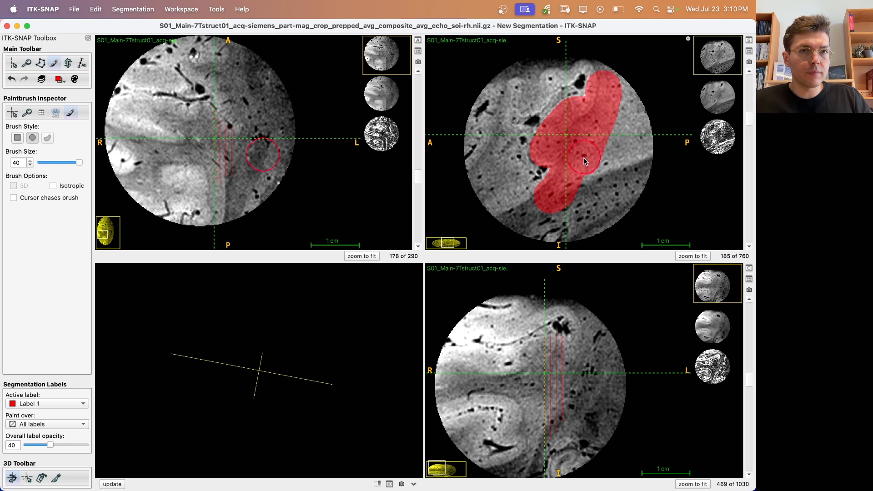
Paint Heschl's gyrus with Label 1 on sagittal slice 178, covering the inferior stem, anterior bulge and posterior-superior arm.
scroll(577, 170, "down", 2)
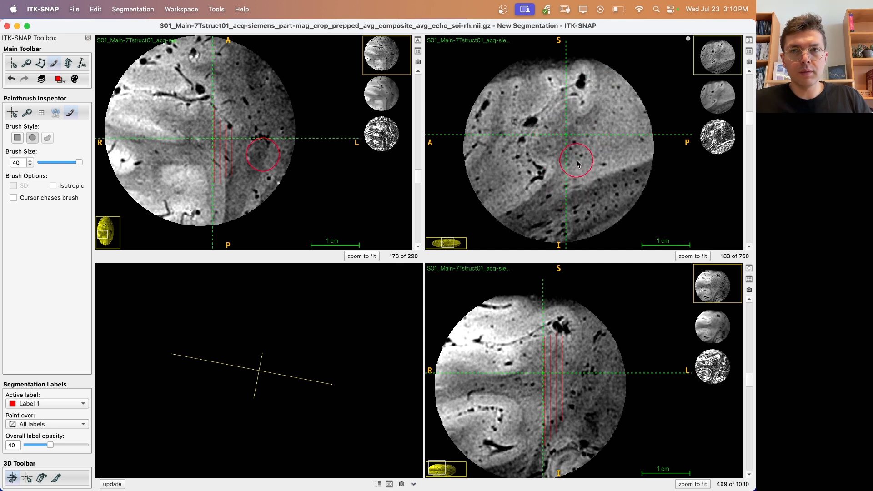
scroll(578, 164, "down", 4)
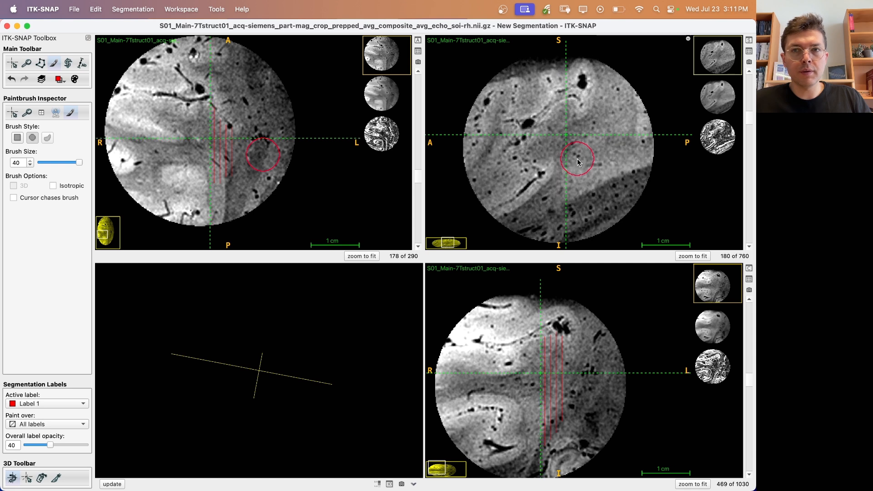
scroll(578, 162, "down", 1)
mouse_move(539, 201)
left_mouse_down()
mouse_move(527, 211)
mouse_move(561, 180)
mouse_move(564, 152)
mouse_move(534, 157)
left_mouse_up()
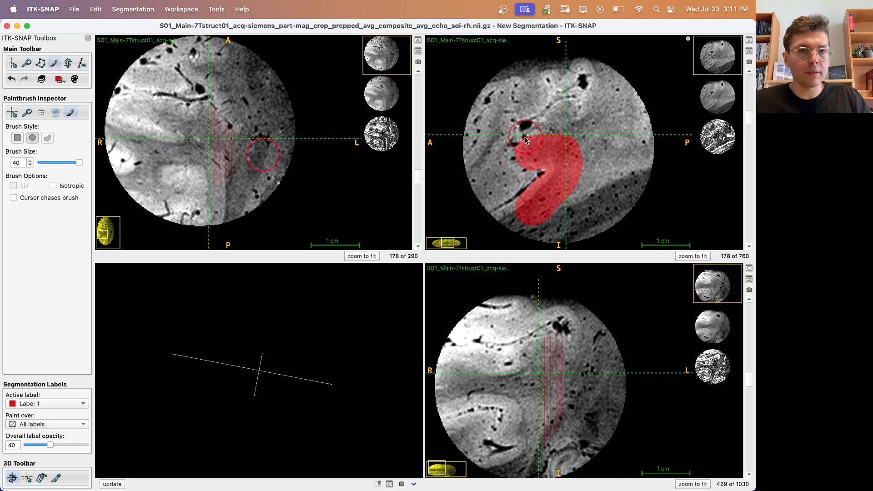
mouse_move(545, 154)
left_mouse_down()
mouse_move(560, 124)
mouse_move(596, 123)
mouse_move(601, 106)
mouse_move(582, 173)
mouse_move(557, 211)
mouse_move(577, 138)
left_mouse_up()
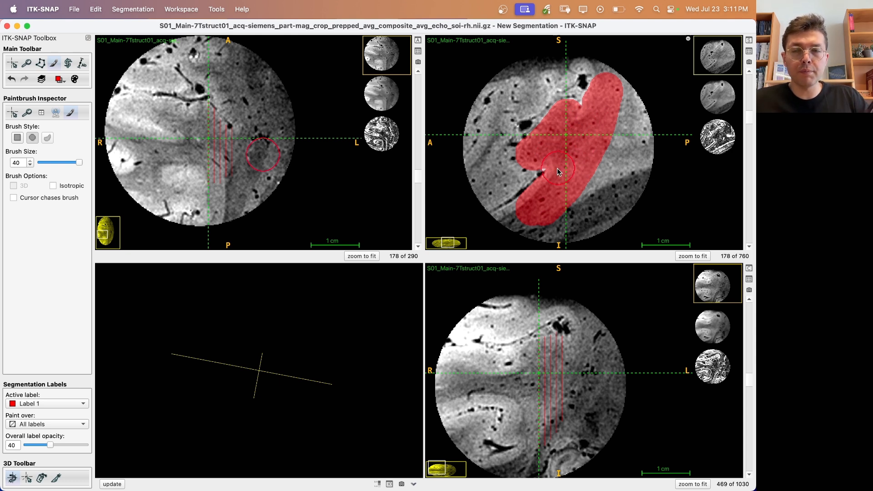
Paint the gyrus with Label 1 on sagittal slice 171, from the inferior-anterior stem up to the posterior-superior arm.
scroll(569, 172, "down", 3)
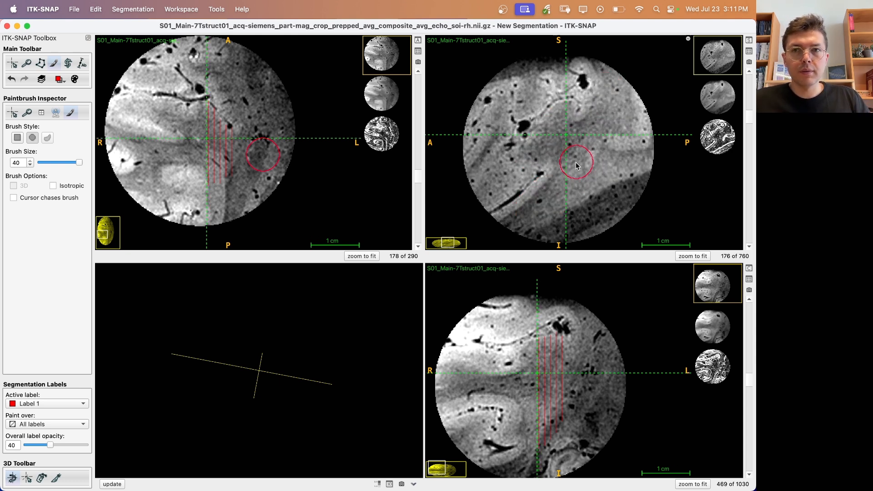
scroll(576, 165, "down", 4)
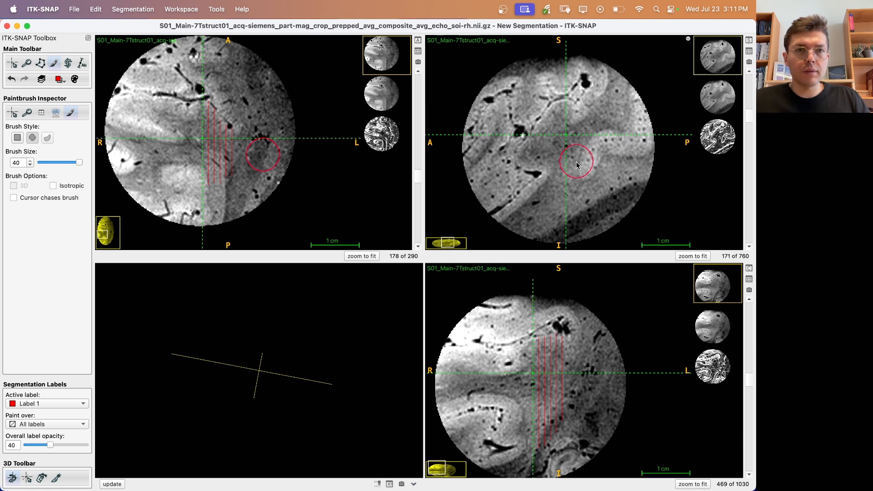
mouse_move(528, 212)
left_mouse_down()
mouse_move(548, 178)
mouse_move(544, 138)
mouse_move(564, 121)
left_mouse_up()
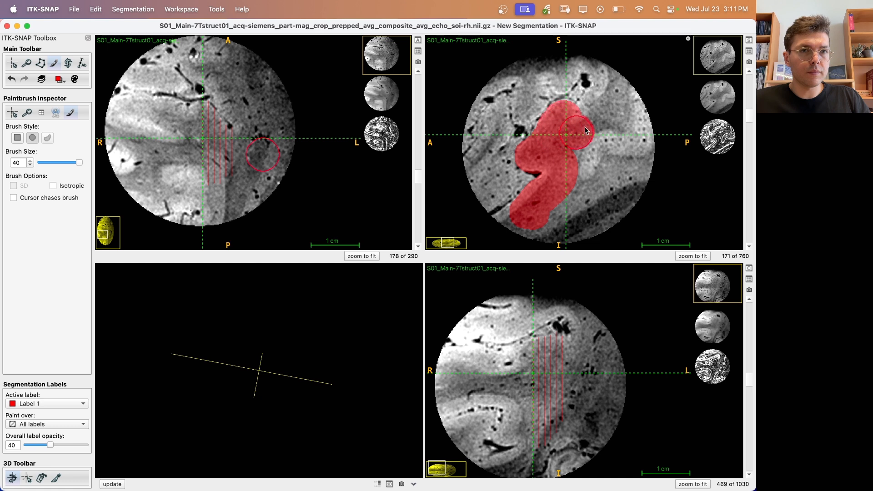
left_click_drag(577, 151, 599, 106)
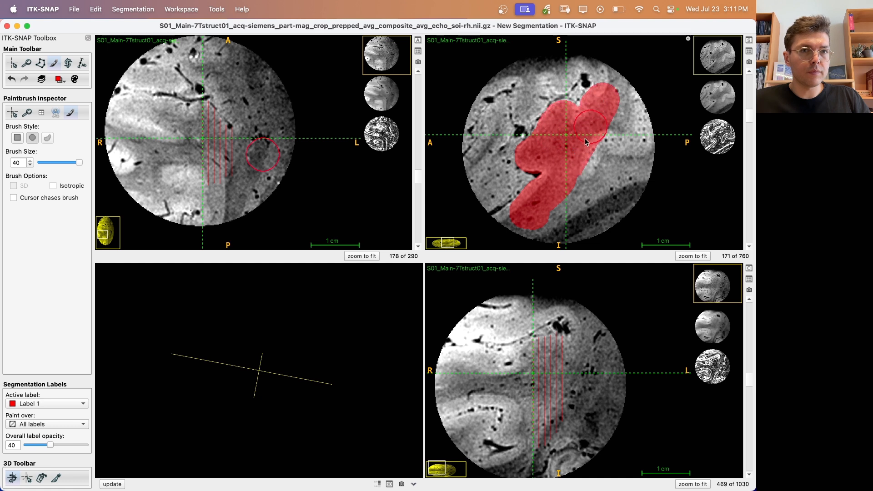
Paint Label 1 on sagittal slice 164 over the inferior stem, the anterior lobe and both superior branches.
scroll(584, 145, "down", 5)
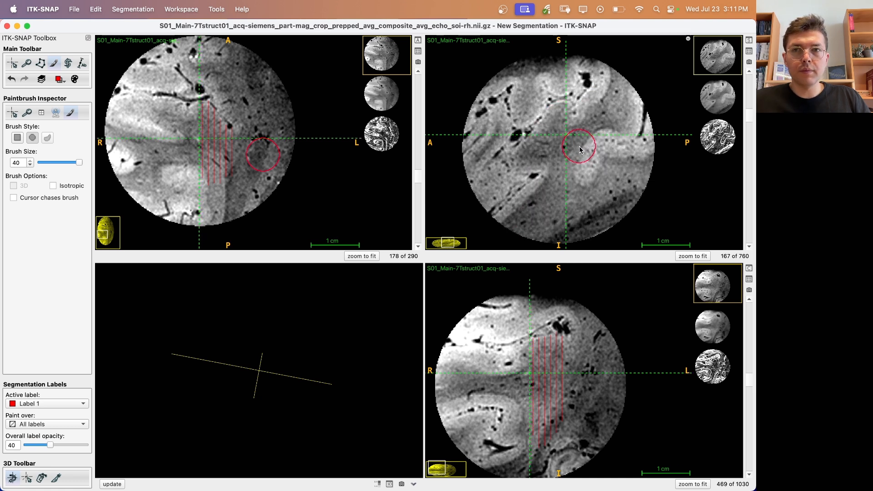
scroll(580, 148, "down", 2)
left_click(524, 217)
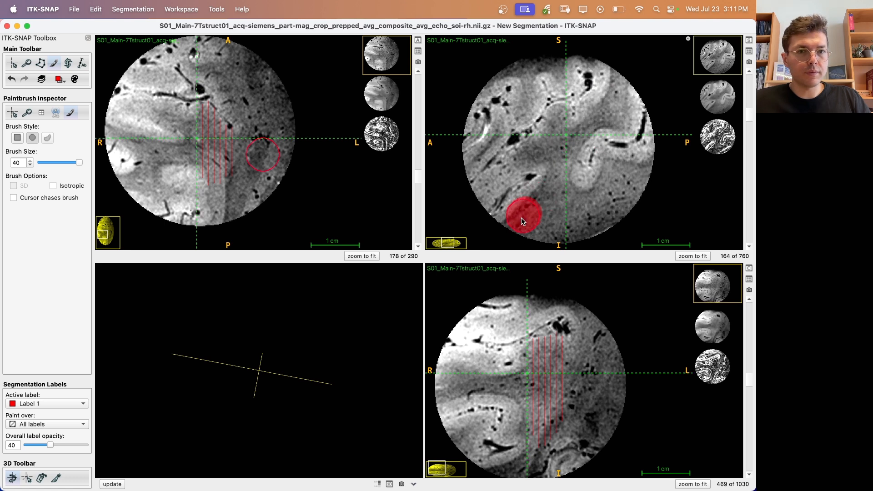
mouse_move(535, 159)
left_mouse_down()
mouse_move(518, 162)
mouse_move(539, 166)
mouse_move(562, 125)
mouse_move(577, 134)
mouse_move(576, 159)
mouse_move(602, 107)
left_mouse_up()
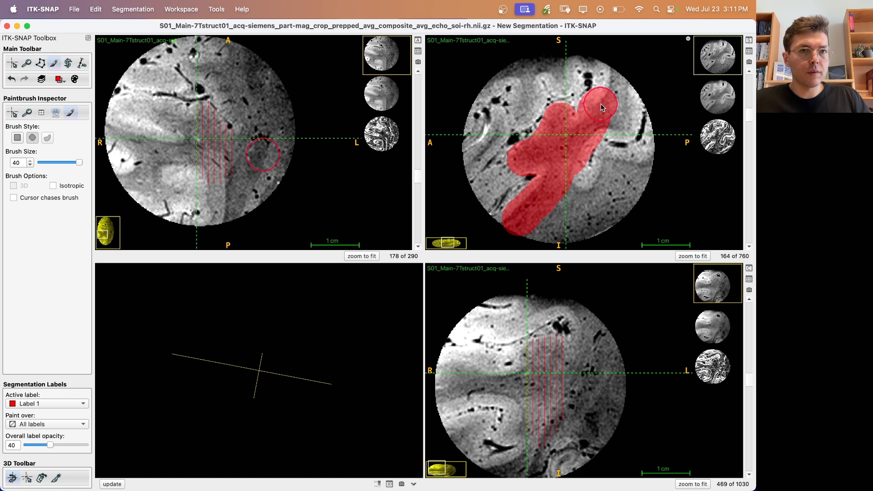
Paint the branching gyrus with Label 1 on sagittal slice 157, reducing the brush size to 30.
scroll(577, 148, "down", 3)
scroll(577, 148, "down", 4)
left_click(520, 219)
mouse_move(536, 203)
left_mouse_down()
mouse_move(554, 182)
mouse_move(539, 164)
mouse_move(526, 165)
mouse_move(553, 136)
mouse_move(553, 117)
mouse_move(583, 133)
mouse_move(593, 114)
mouse_move(569, 171)
mouse_move(586, 135)
left_mouse_up()
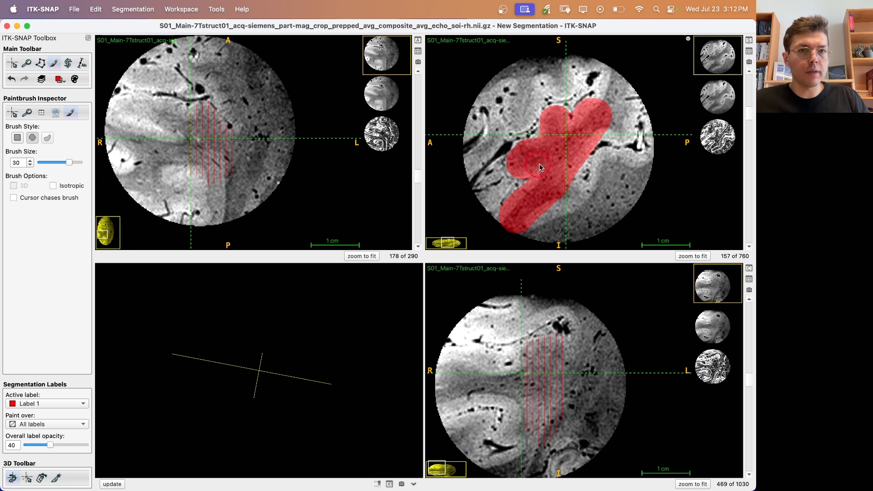
Paint Label 1 on sagittal slice 150 with the size 30 brush, covering the inferior stem, anterior lobe and both superior branches.
scroll(550, 187, "down", 4)
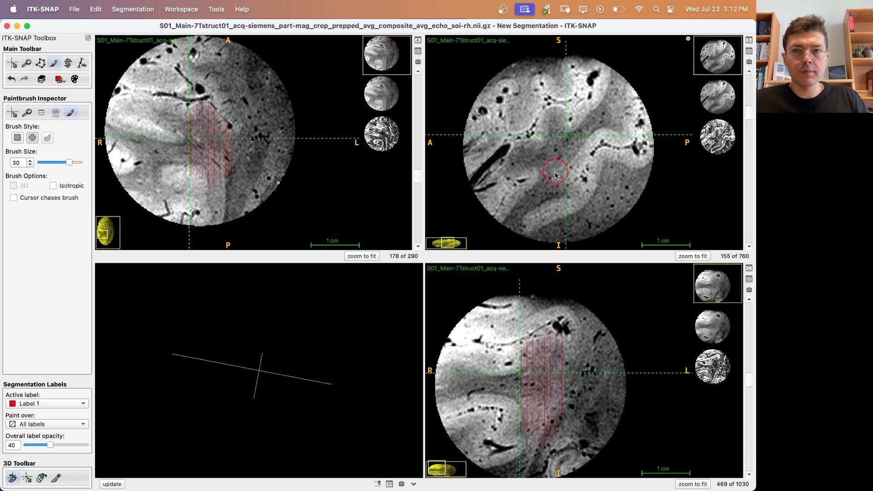
scroll(555, 175, "down", 3)
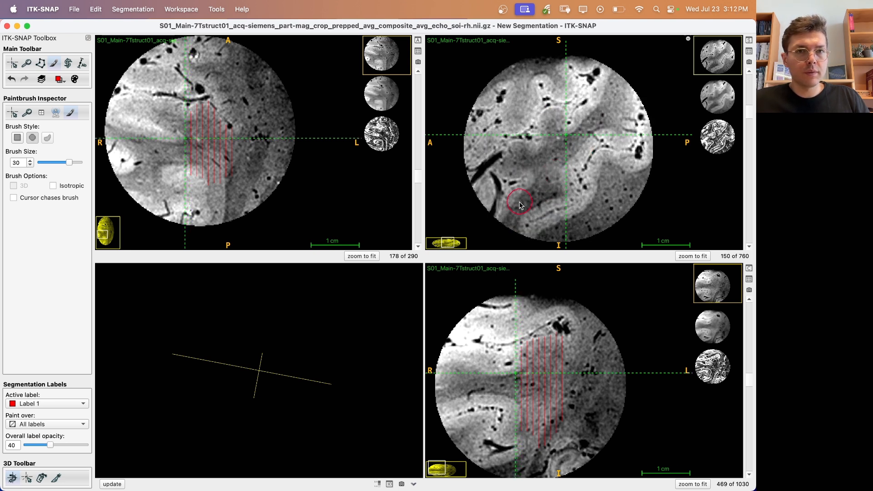
left_click_drag(517, 203, 535, 195)
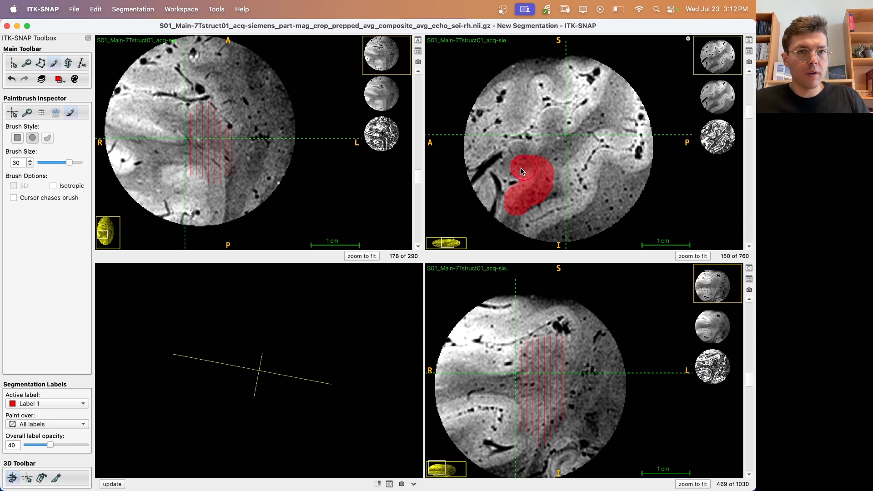
left_click(521, 155)
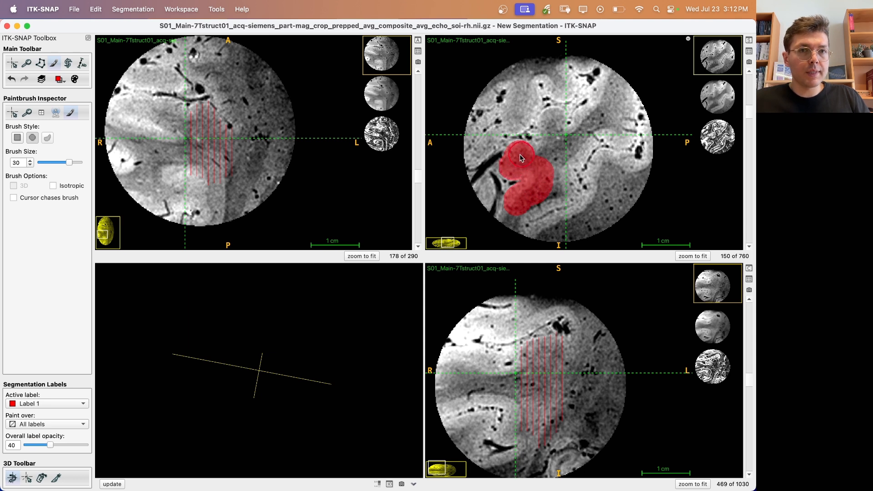
left_click_drag(529, 161, 548, 159)
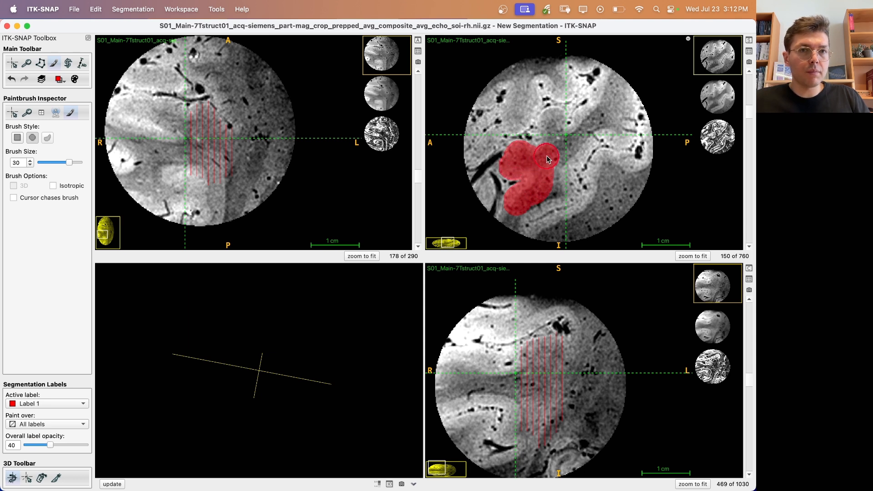
left_click(553, 121)
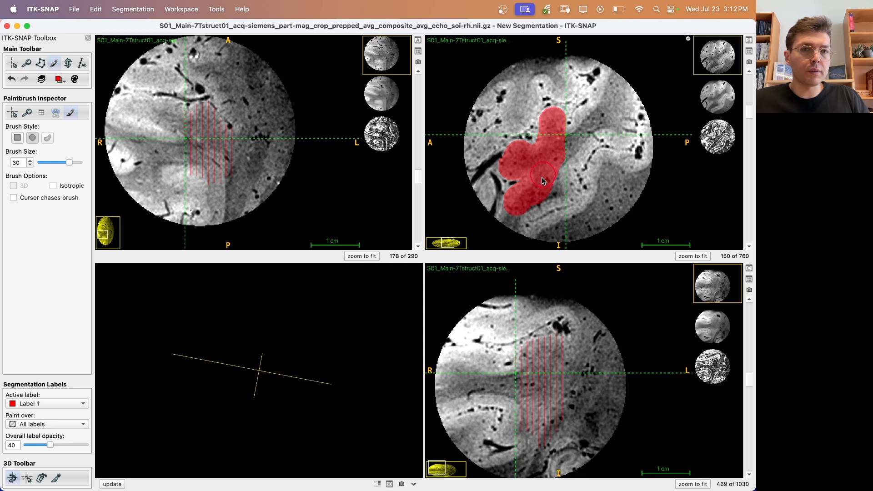
left_click_drag(565, 150, 604, 96)
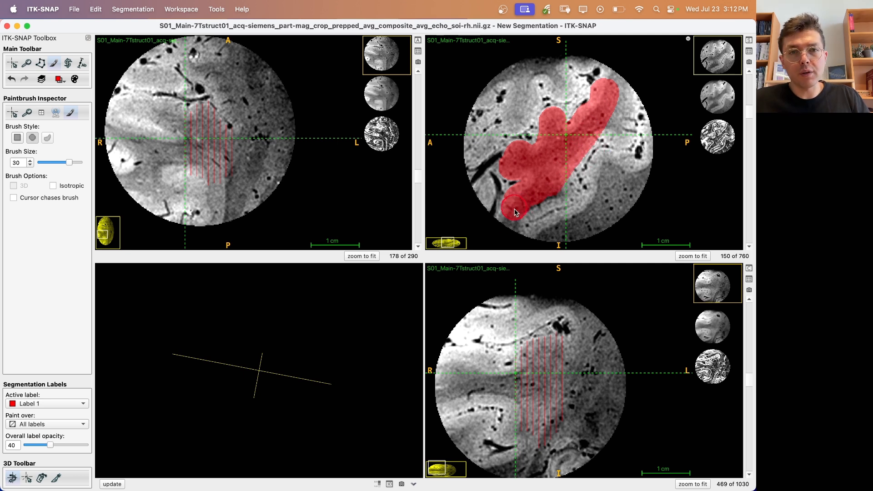
Paint the complete gyrus cross-section with Label 1 on sagittal slice 143, including the anterior lobe and both superior branches.
scroll(549, 195, "down", 6)
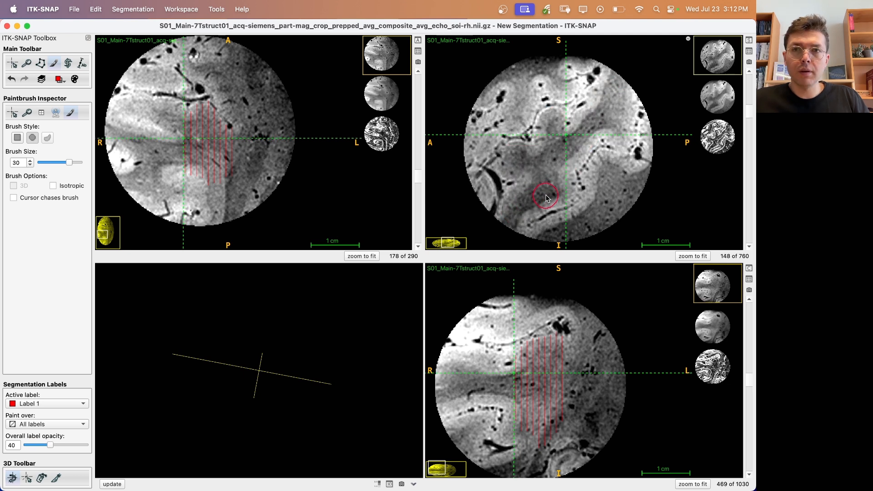
scroll(546, 197, "down", 1)
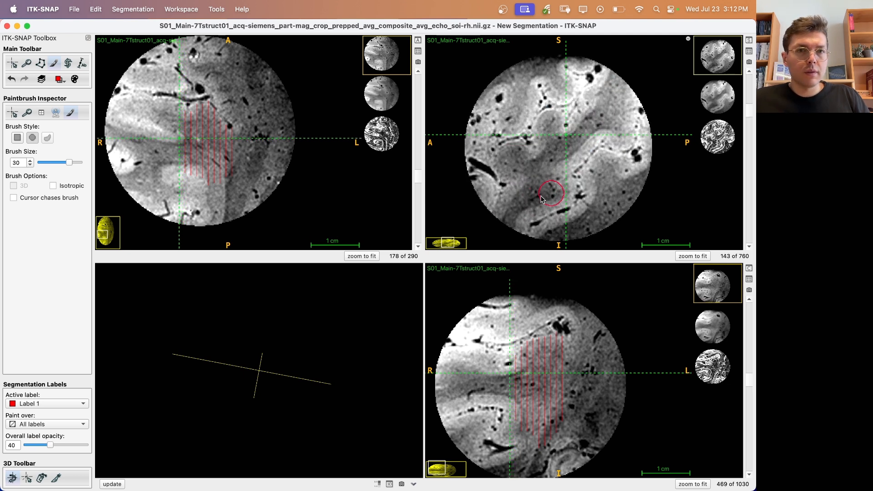
mouse_move(515, 214)
left_mouse_down()
mouse_move(528, 182)
mouse_move(510, 173)
mouse_move(513, 153)
mouse_move(550, 127)
mouse_move(545, 136)
mouse_move(570, 137)
mouse_move(612, 82)
mouse_move(549, 174)
left_mouse_up()
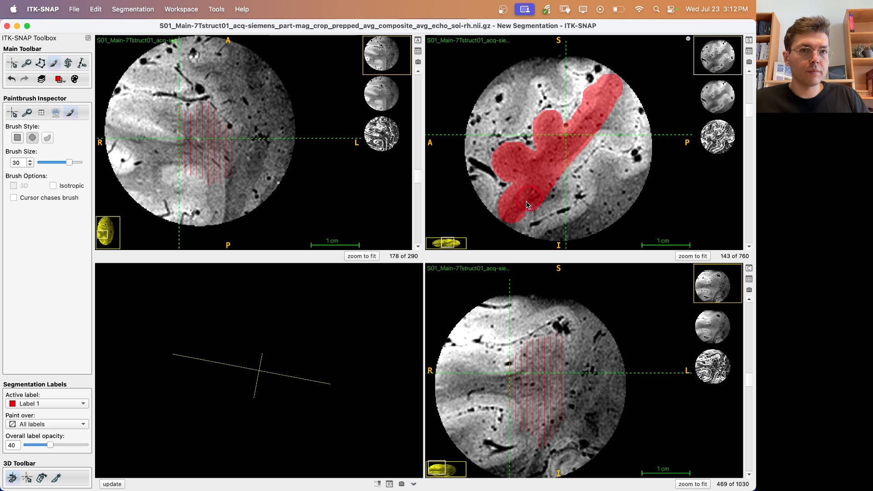
Paint Label 1 on sagittal slice 136, covering the inferior stem, the anterior lobe and both superior branches.
scroll(551, 160, "down", 1)
scroll(552, 163, "down", 5)
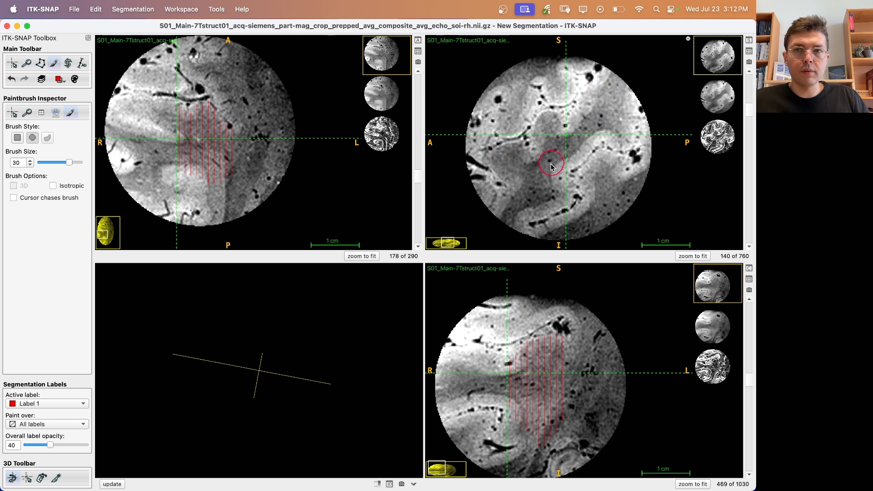
scroll(544, 178, "down", 1)
mouse_move(509, 210)
left_mouse_down()
mouse_move(521, 196)
mouse_move(517, 183)
left_mouse_up()
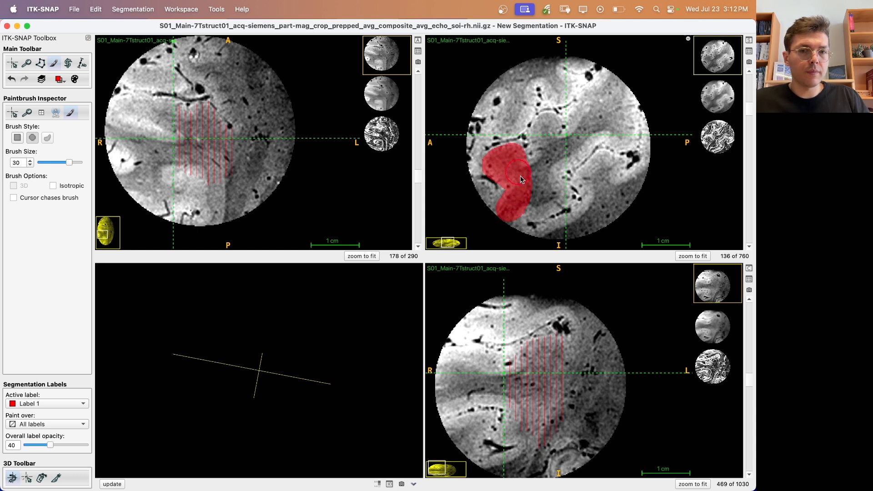
mouse_move(537, 160)
left_mouse_down()
mouse_move(545, 130)
mouse_move(561, 144)
mouse_move(605, 93)
left_mouse_up()
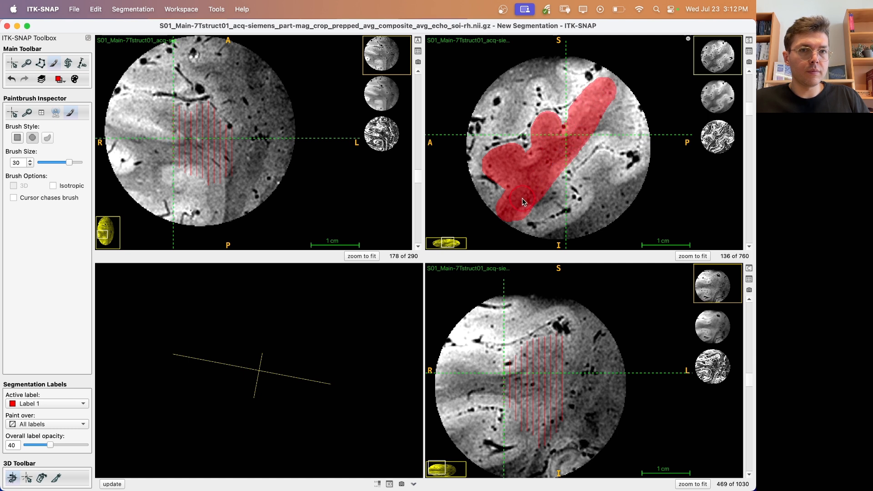
Paint the whole gyrus cross-section with Label 1 on sagittal slice 129, from the anterior lobe to the superior-posterior tip.
scroll(514, 199, "down", 4)
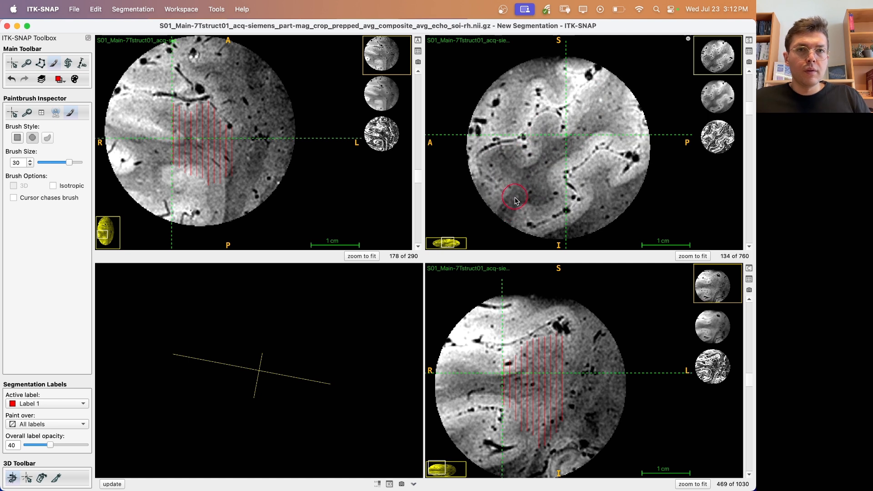
scroll(518, 199, "down", 3)
mouse_move(513, 197)
left_mouse_down()
mouse_move(492, 164)
mouse_move(534, 171)
mouse_move(543, 131)
mouse_move(575, 141)
mouse_move(601, 94)
left_mouse_up()
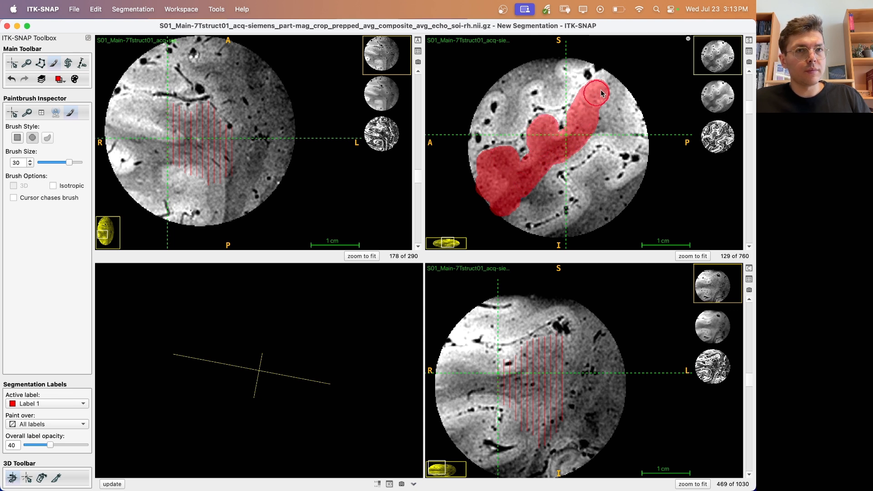
Paint Label 1 on sagittal slice 122 over the anterior lobe, the central bulge and the long posterior branch.
scroll(568, 155, "down", 2)
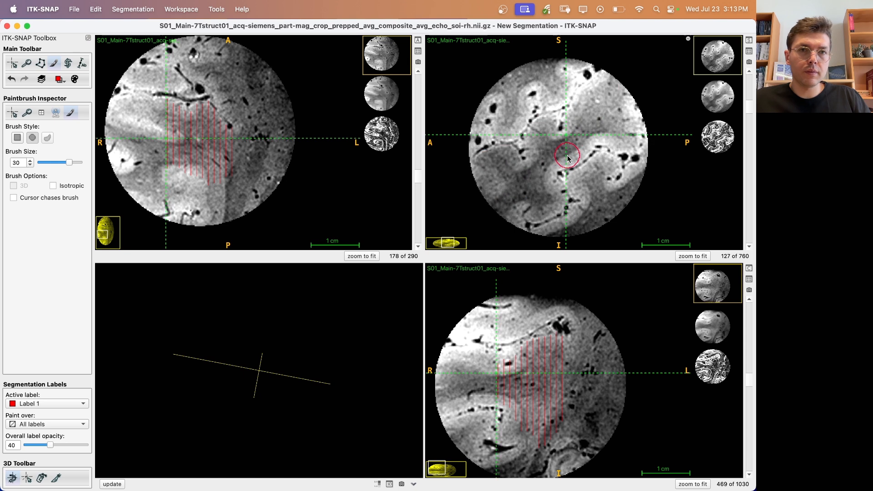
scroll(568, 158, "down", 5)
left_click_drag(511, 188, 497, 190)
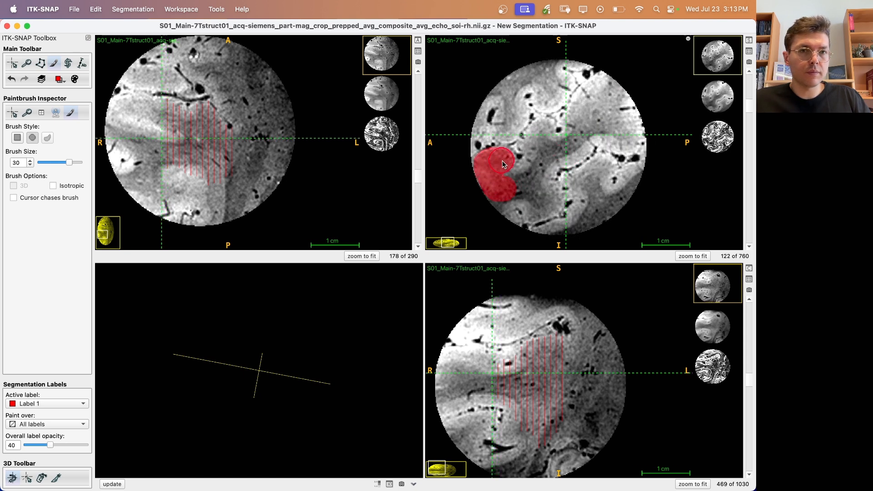
left_click_drag(516, 186, 523, 176)
mouse_move(537, 146)
left_mouse_down()
mouse_move(544, 135)
mouse_move(562, 143)
mouse_move(580, 127)
mouse_move(603, 84)
mouse_move(575, 144)
left_mouse_up()
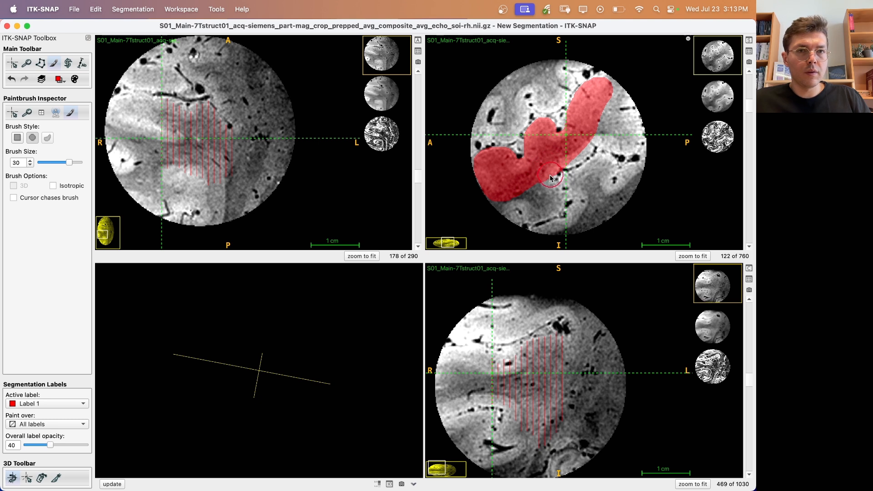
Paint the winding gyrus with Label 1 on sagittal slice 115, from the anterior lobe to the posterior branch.
scroll(548, 172, "down", 2)
scroll(548, 171, "down", 5)
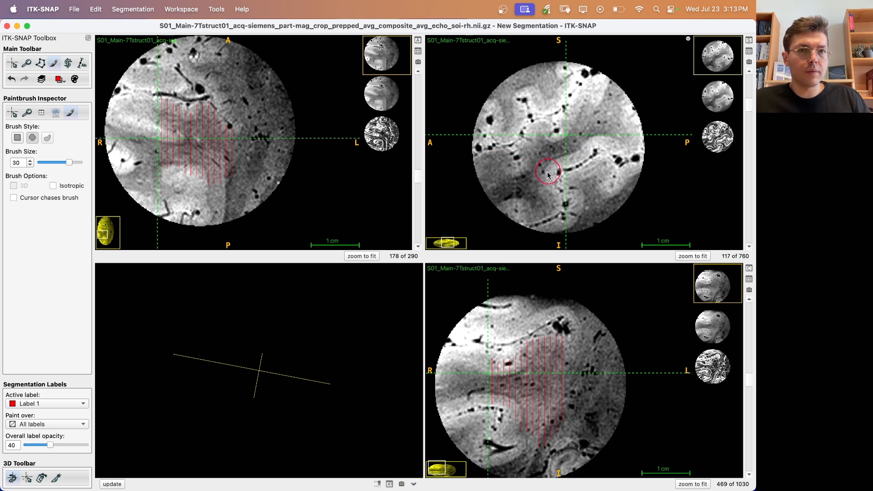
mouse_move(497, 169)
left_mouse_down()
mouse_move(486, 164)
mouse_move(524, 179)
mouse_move(537, 170)
mouse_move(531, 146)
mouse_move(541, 135)
mouse_move(564, 143)
left_mouse_up()
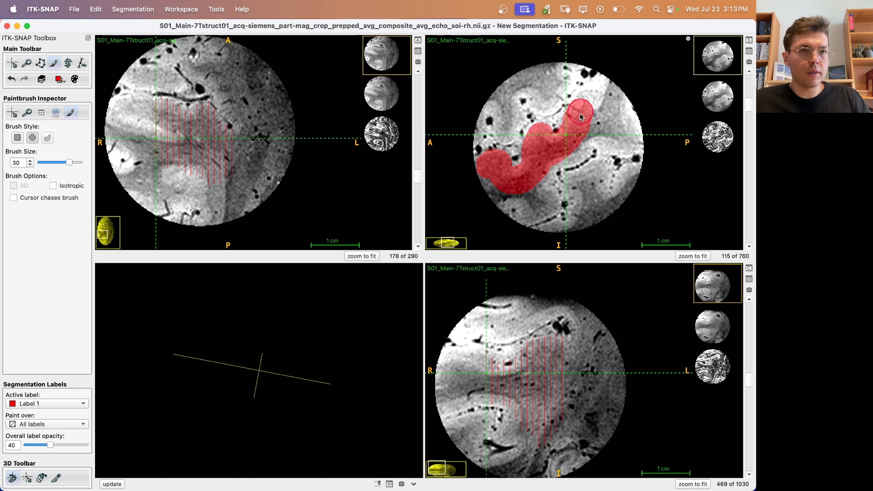
left_click_drag(587, 109, 581, 132)
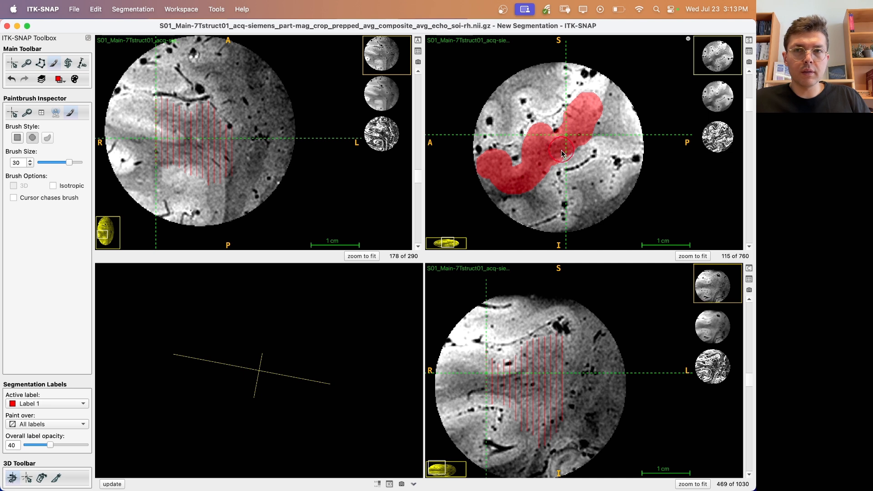
Paint Label 1 on sagittal slice 108, covering the anterior hook, the central bulge and the posterior branch.
scroll(562, 150, "down", 4)
scroll(563, 154, "down", 3)
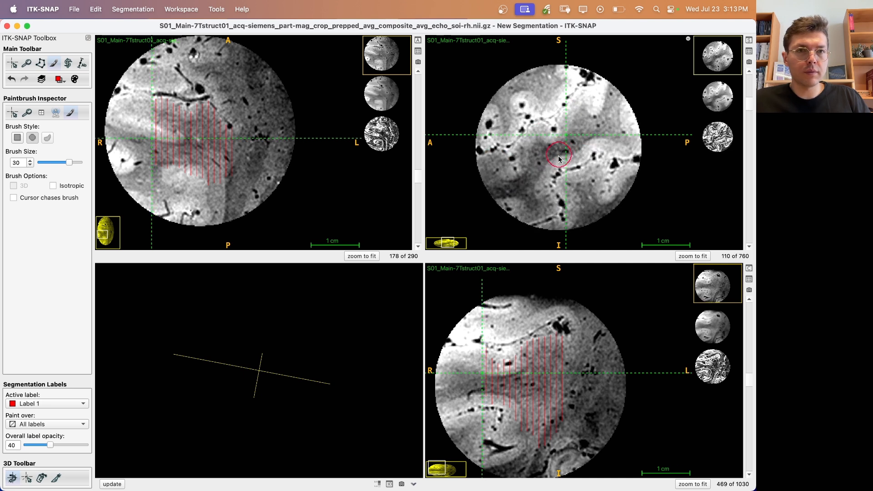
left_click(521, 186)
mouse_move(521, 187)
left_mouse_down()
mouse_move(536, 136)
mouse_move(533, 151)
mouse_move(539, 135)
mouse_move(547, 157)
mouse_move(581, 113)
mouse_move(580, 129)
mouse_move(607, 106)
mouse_move(566, 150)
left_mouse_up()
mouse_move(527, 181)
left_mouse_down()
mouse_move(510, 183)
mouse_move(495, 168)
left_mouse_up()
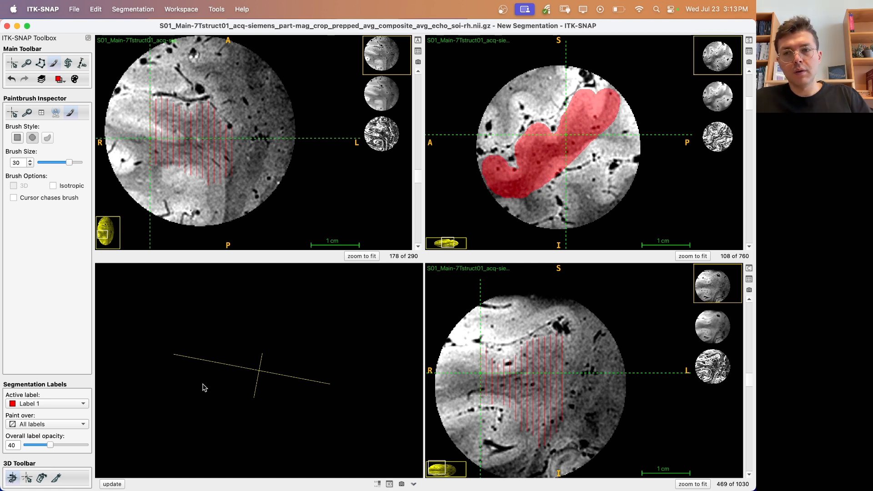
Render the painted slices in 3D and examine the stacked segmentation from several angles.
left_click_drag(230, 374, 207, 452)
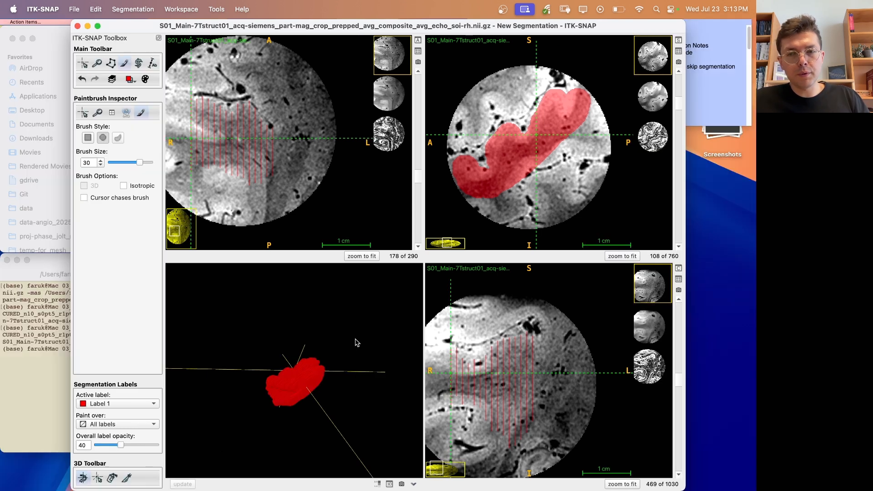
left_click_drag(358, 311, 321, 415)
scroll(322, 415, "up", 10)
left_click_drag(362, 369, 321, 357)
scroll(342, 350, "down", 10)
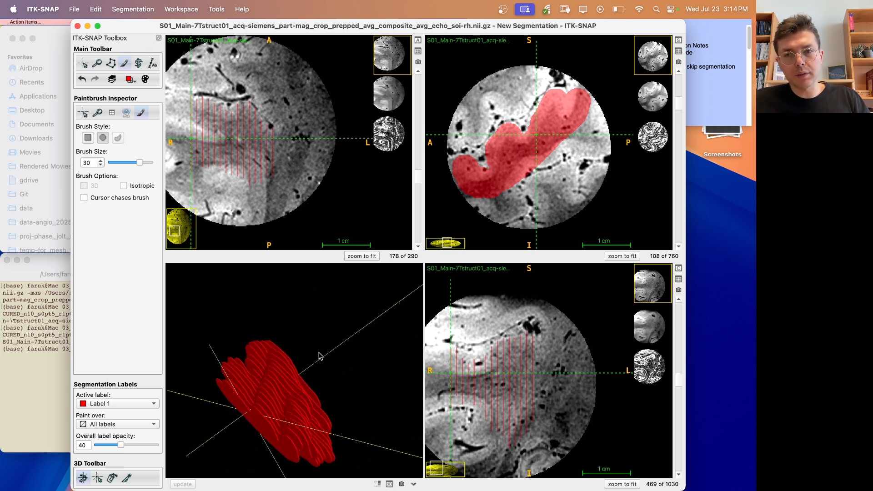
left_click_drag(300, 424, 297, 393)
left_click_drag(294, 436, 322, 374)
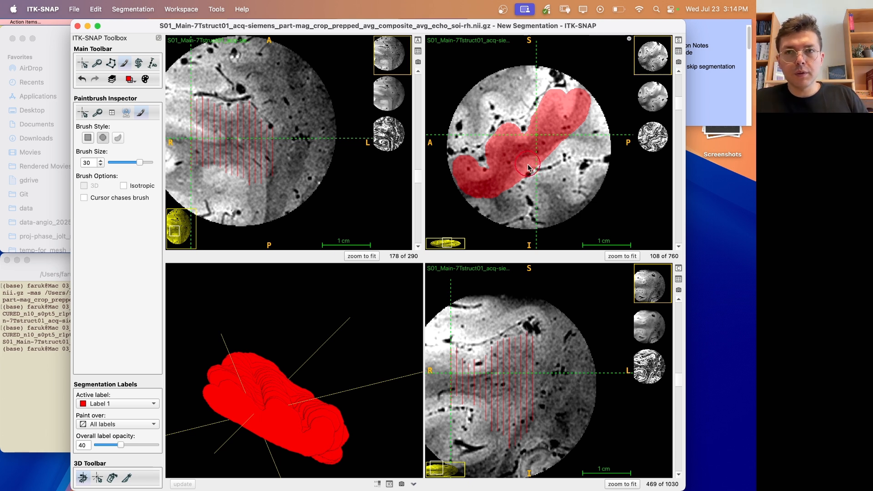
Paint the gyrus cross-section with Label 1 on sagittal slice 101.
scroll(527, 168, "down", 3)
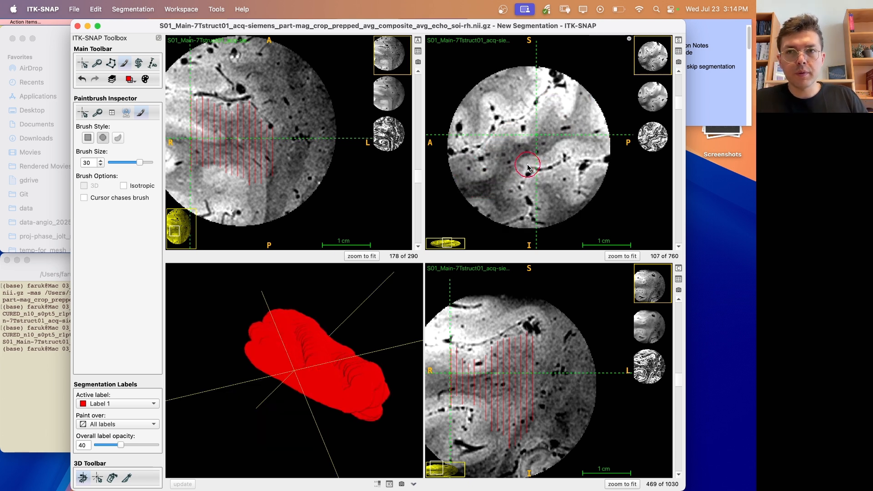
scroll(528, 168, "down", 4)
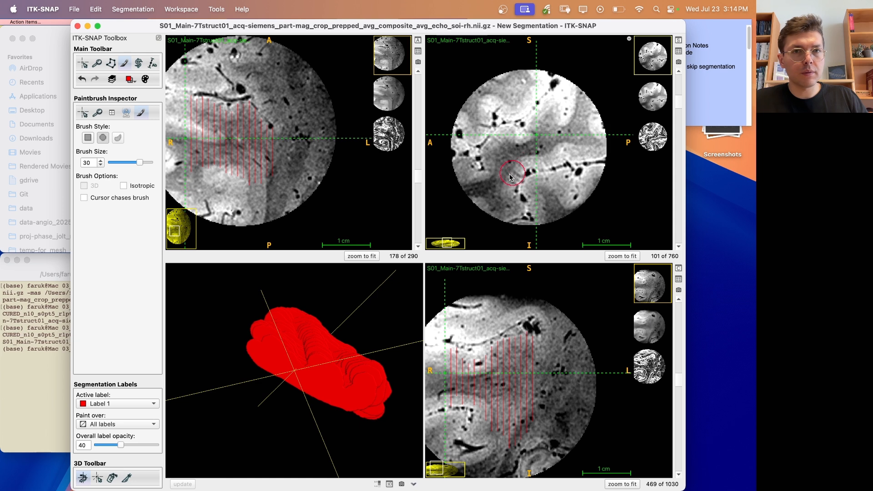
mouse_move(496, 188)
left_mouse_down()
mouse_move(482, 183)
mouse_move(507, 138)
mouse_move(526, 157)
mouse_move(548, 119)
mouse_move(548, 142)
mouse_move(527, 157)
mouse_move(535, 139)
mouse_move(499, 143)
mouse_move(496, 182)
left_mouse_up()
Paint the gyrus cross-section with Label 1 on sagittal slice 94 and refresh the 3D rendering.
scroll(521, 178, "down", 4)
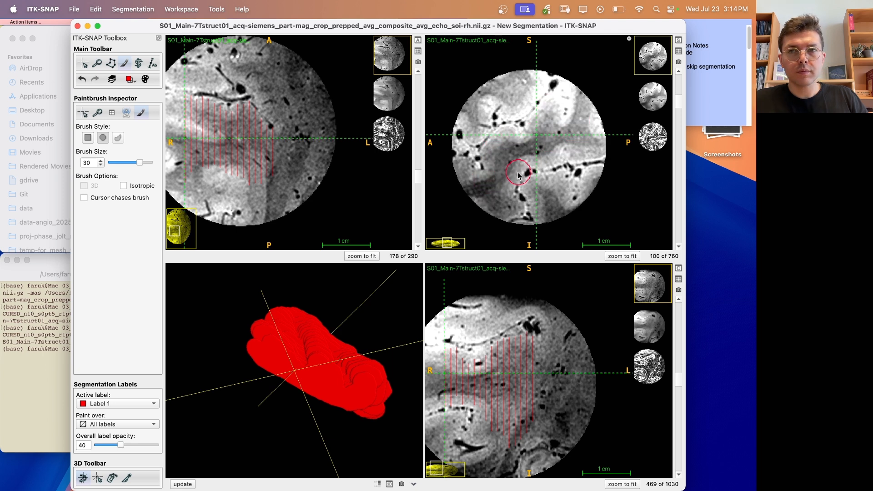
scroll(521, 177, "down", 3)
mouse_move(494, 179)
left_mouse_down()
mouse_move(482, 182)
mouse_move(507, 138)
mouse_move(536, 131)
mouse_move(552, 113)
mouse_move(562, 139)
mouse_move(575, 99)
mouse_move(549, 161)
left_mouse_up()
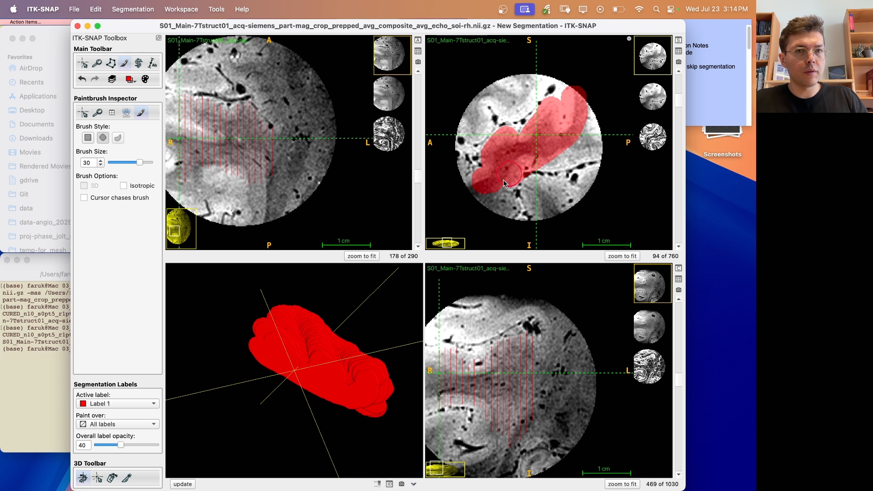
left_click(183, 484)
mouse_move(386, 303)
left_mouse_down()
mouse_move(336, 356)
mouse_move(387, 300)
mouse_move(387, 278)
left_mouse_up()
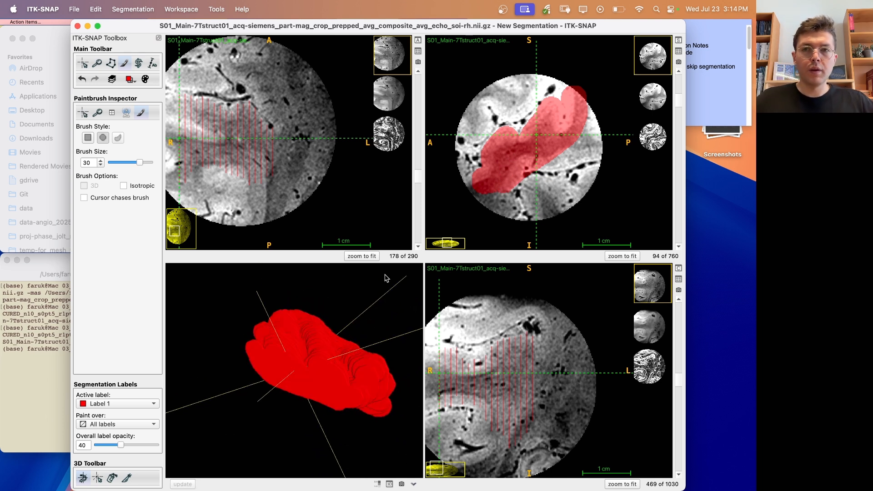
Save the segmentation image in NiFTI format as segmentation-hg_v01.nii.gz.
left_click(132, 9)
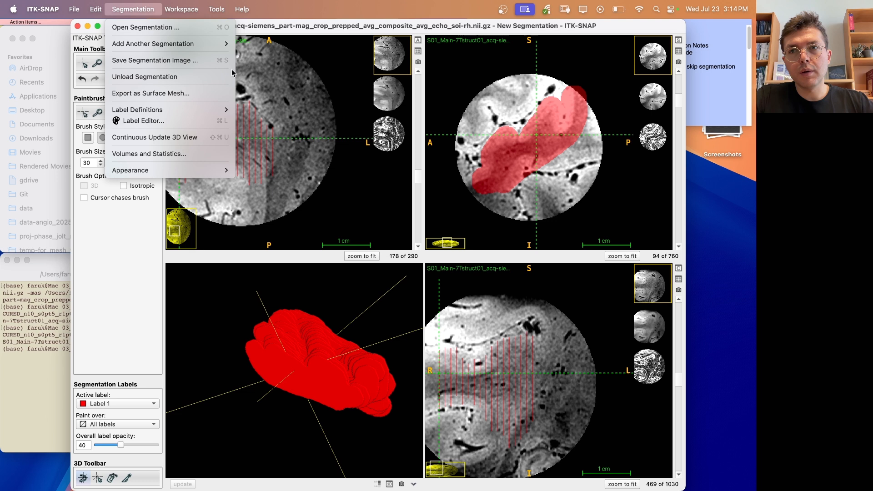
left_click(185, 63)
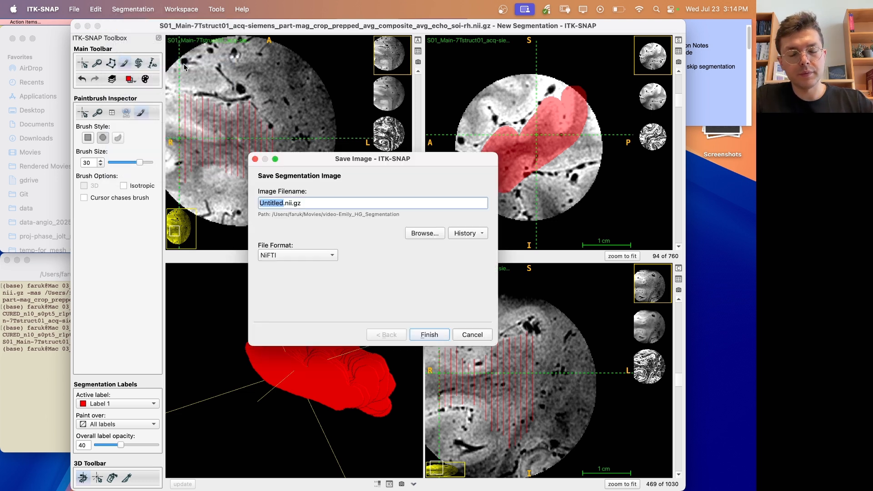
type("segmen")
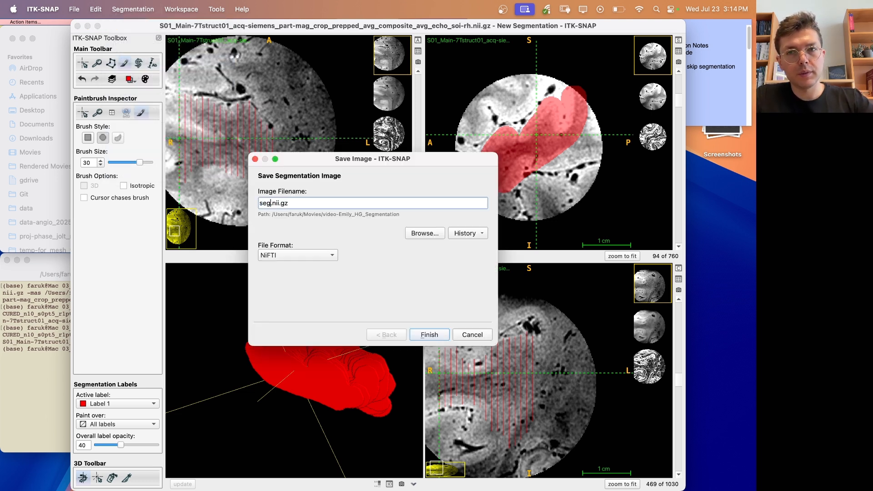
type("tation")
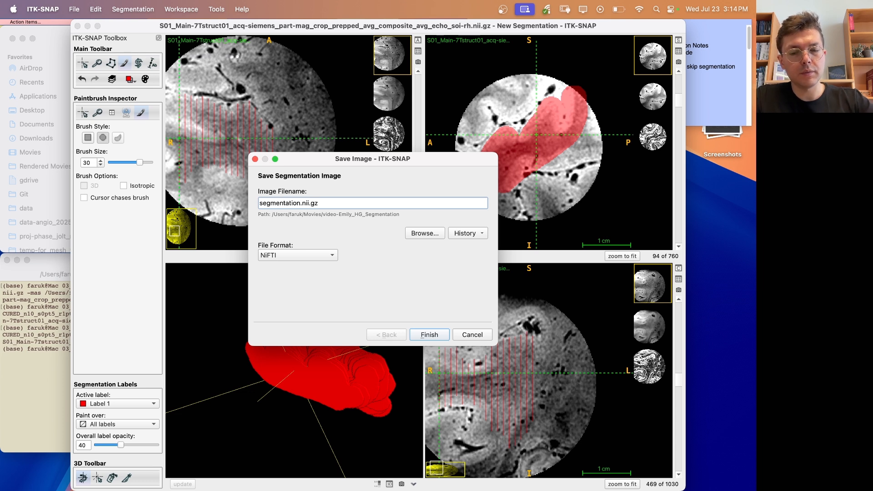
type("_hg")
key("BackSpace")
type("-")
key("Right")
key("Right")
type("_v")
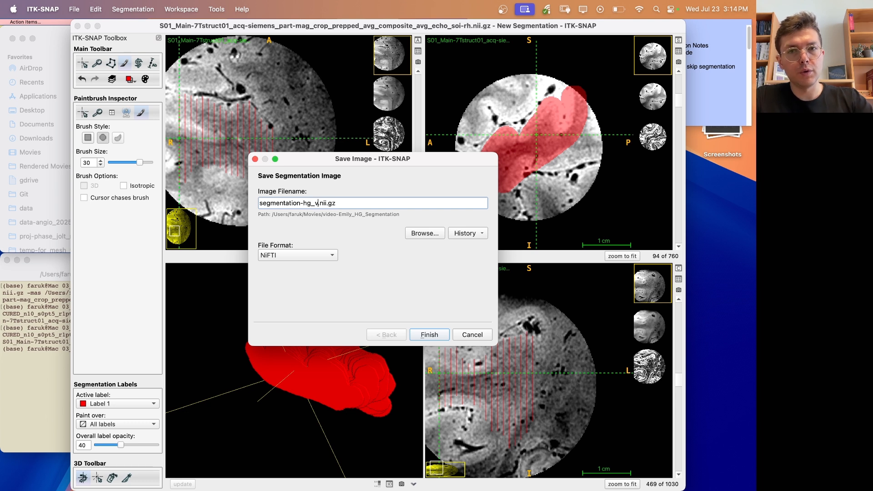
type("01")
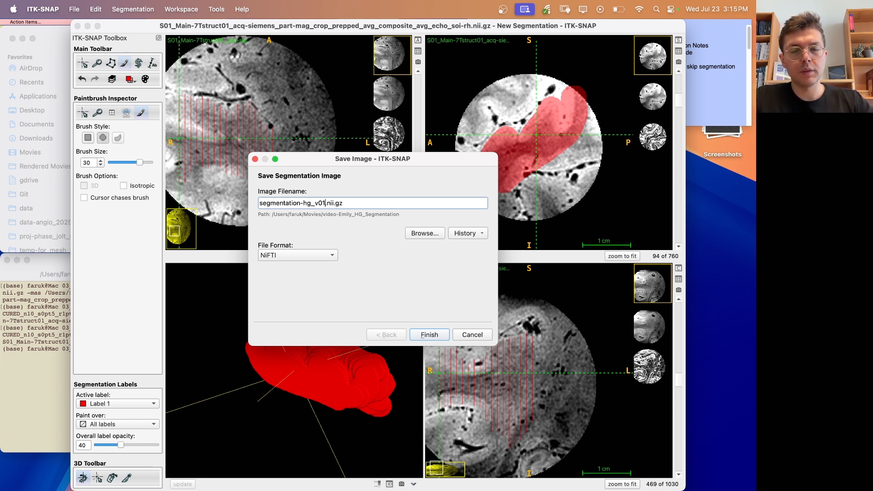
key("Return")
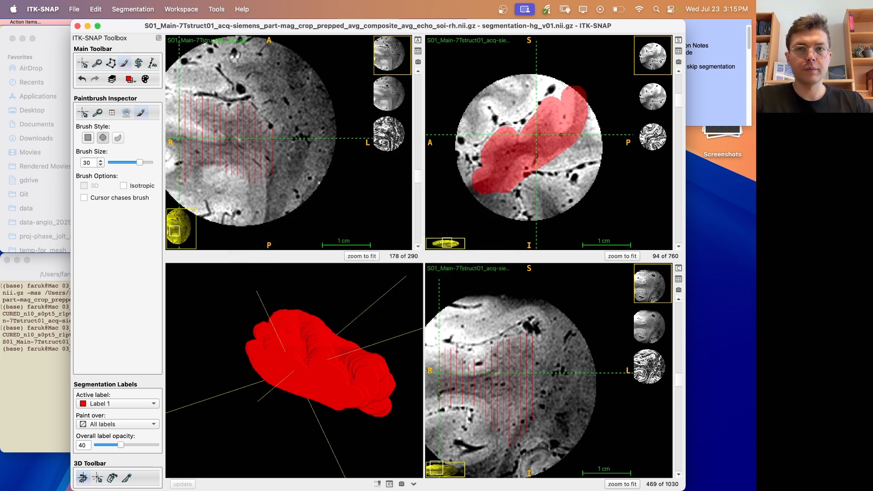
Minimize the segmentation window, select segmentation-hg_v01.nii.gz in Finder, and open morphology_dilate_erode.py in the code editor.
left_click(88, 27)
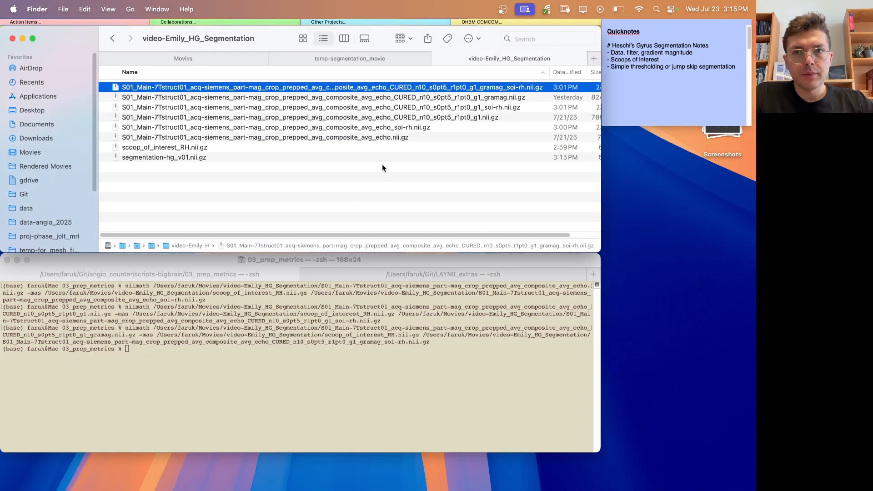
left_click(191, 158)
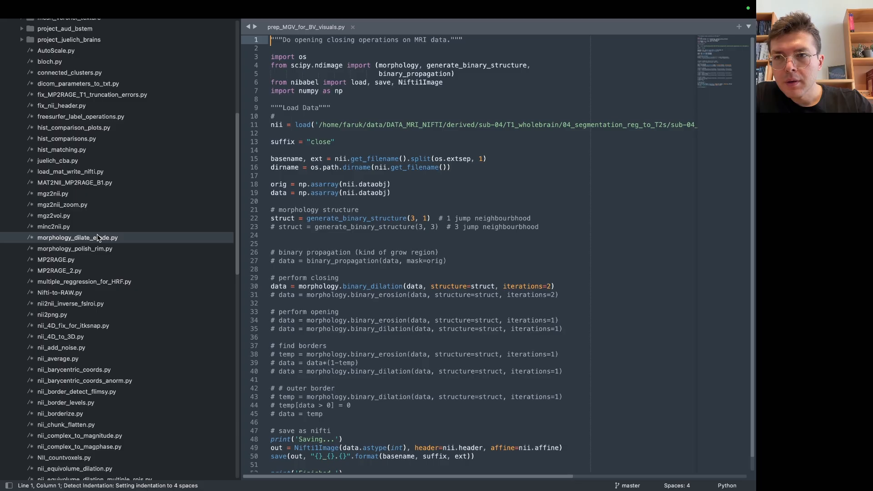
left_click(98, 238)
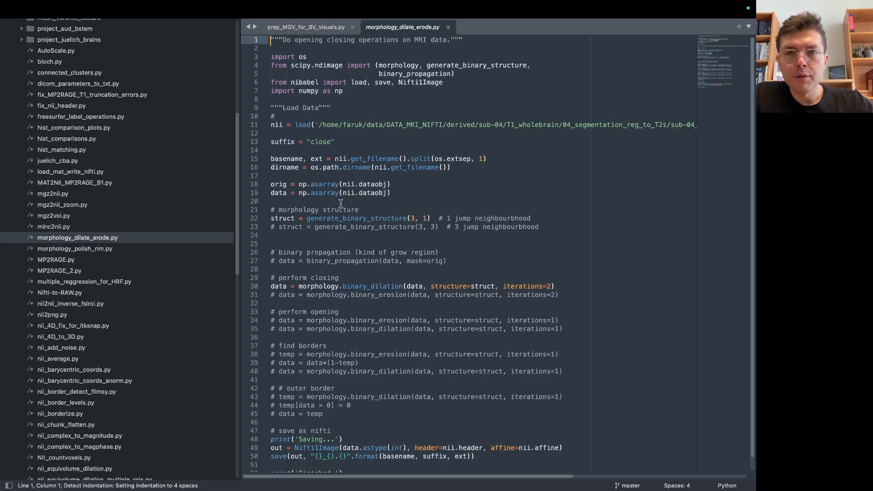
Switch to Finder, copy the file path of segmentation-hg_v01.nii.gz, and return to morphology_dilate_erode.py in the code editor.
key("ctrl+Left")
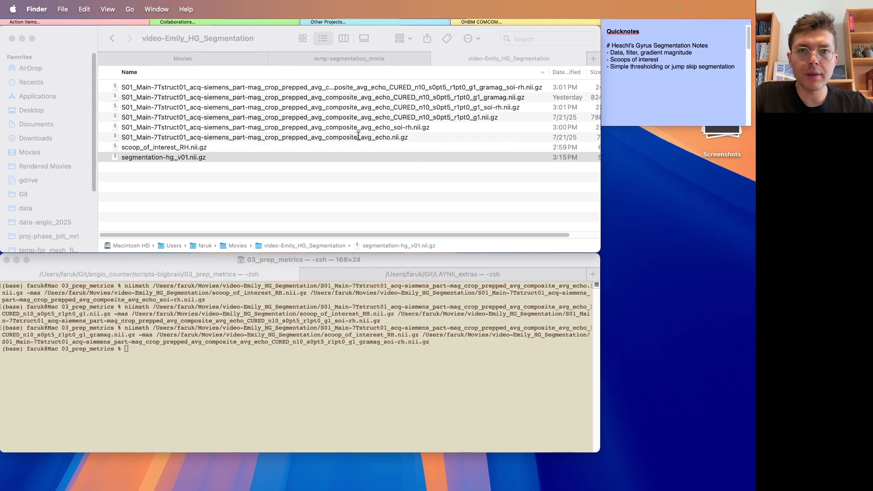
left_click(424, 130)
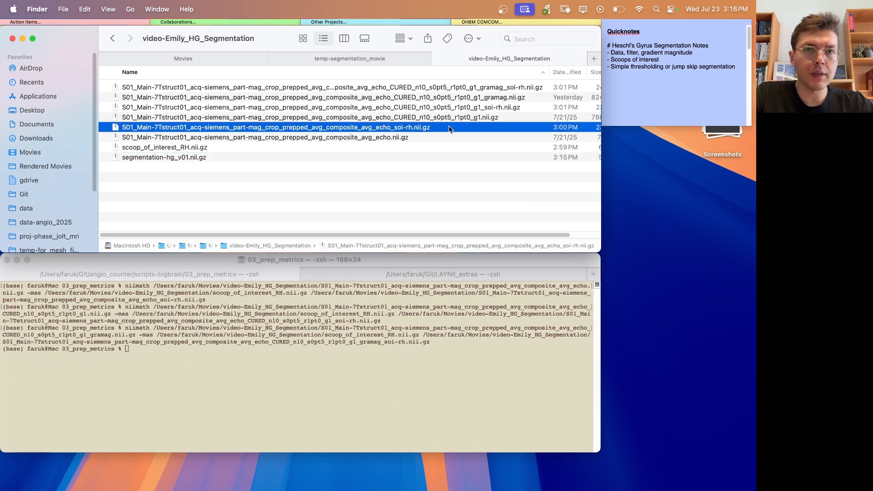
left_click(256, 158)
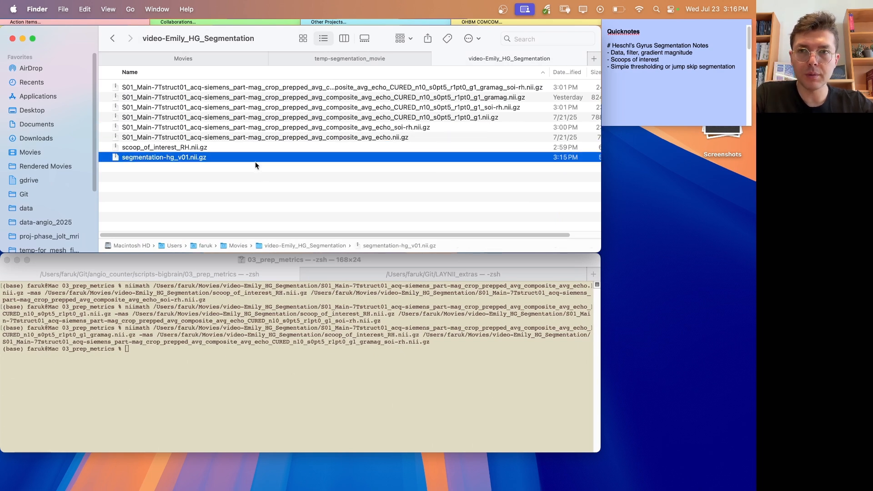
key("ctrl+Right")
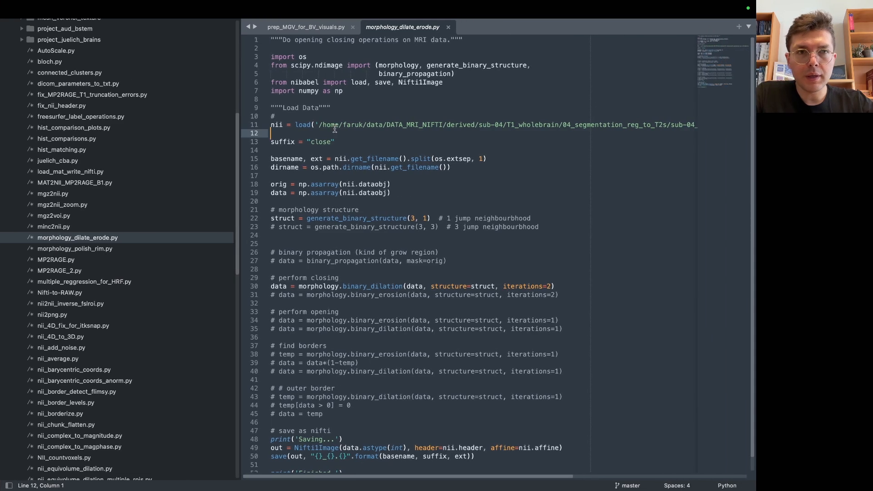
Replace the path in the script's load call with the full path of segmentation-hg_v01.nii.gz in the video-Emily_HG_Segmentation folder, and save the script.
key("Left")
key("super+shift+Left")
key("shift+Right")
key("shift+Right")
key("shift+Right")
key("shift+Right")
key("shift+Right")
key("shift+Right")
key("shift+Right")
key("shift+Right")
key("shift+Right")
key("shift+Right")
key("shift+Right")
key("shift+Right")
type("/Users/faruk/Movies/video-Emily_HG_Segmentation/segmentation-hg_v01.nii.gz")
key("Right")
key("Right")
key("Right")
key("Right")
key("super+s")
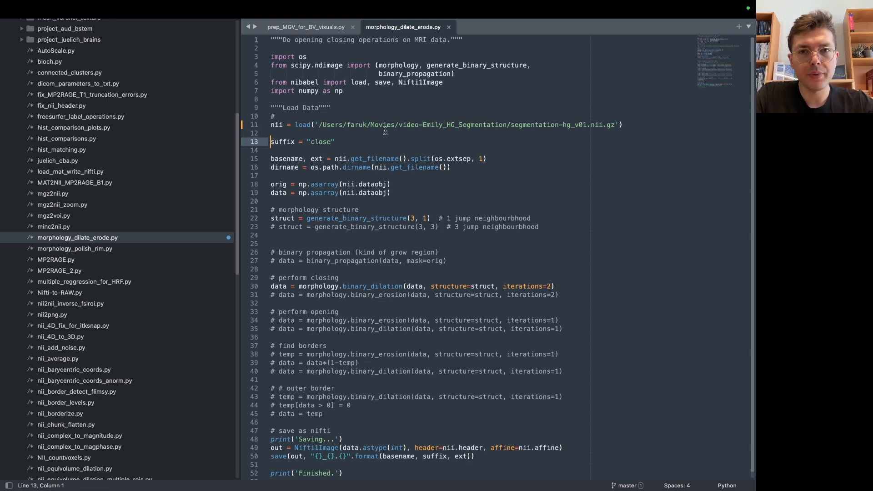
Uncomment the binary_erosion line in the "perform closing" section of the script.
scroll(363, 196, "down", 1)
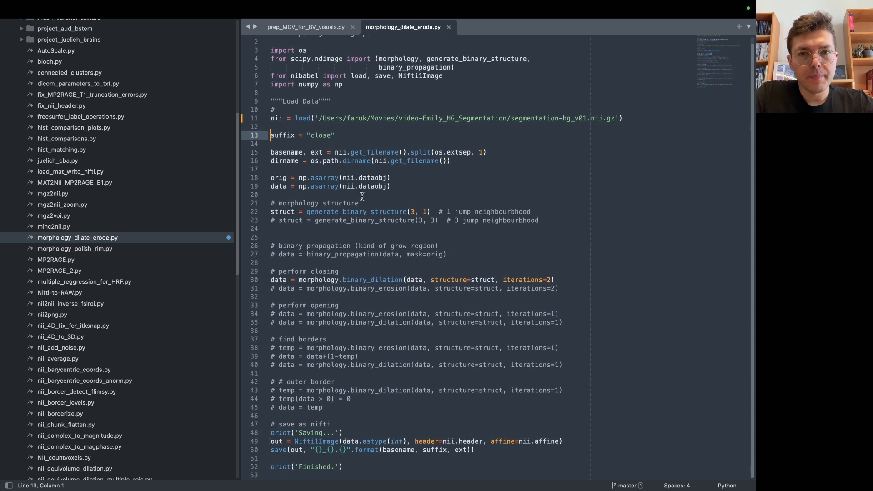
left_click(382, 288)
key("super+slash")
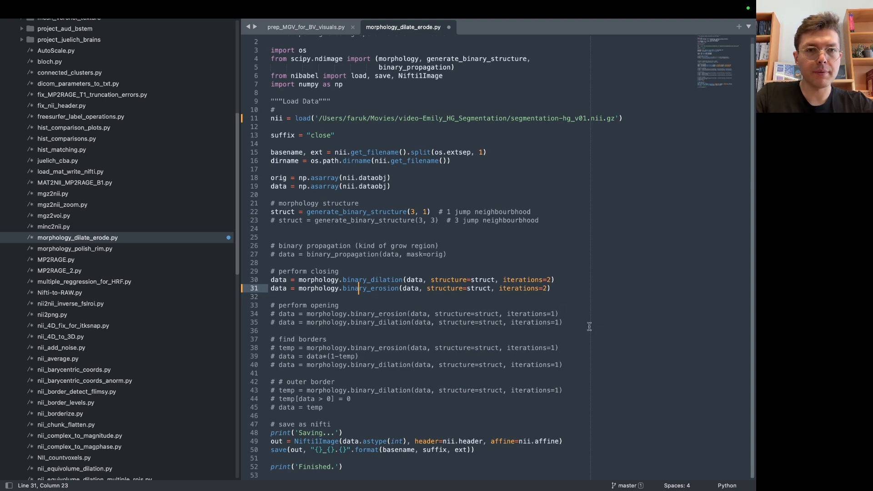
Set iterations to 3 for both the dilation and the erosion in the closing section, and save the script.
left_click(550, 281)
key("BackSpace")
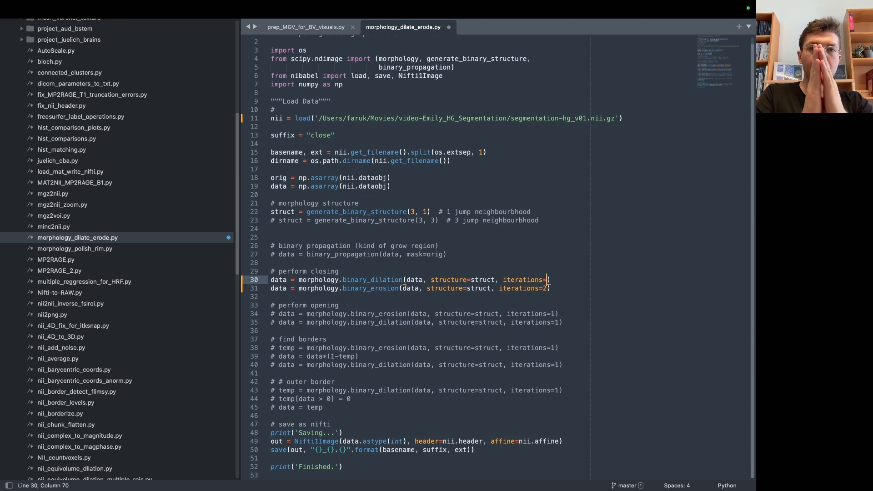
type("1")
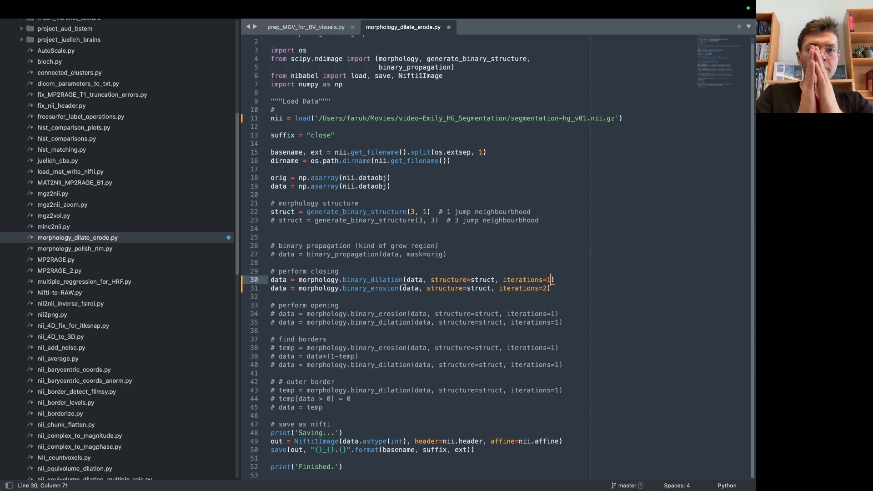
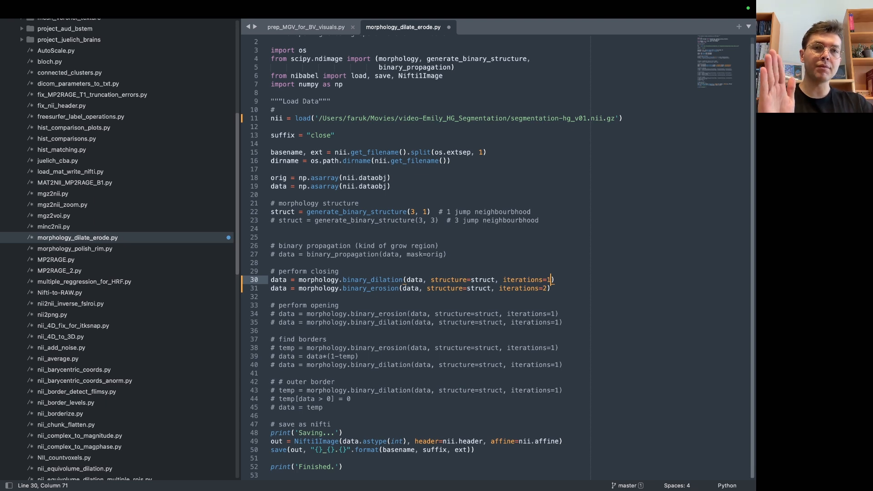
key("BackSpace")
type("3")
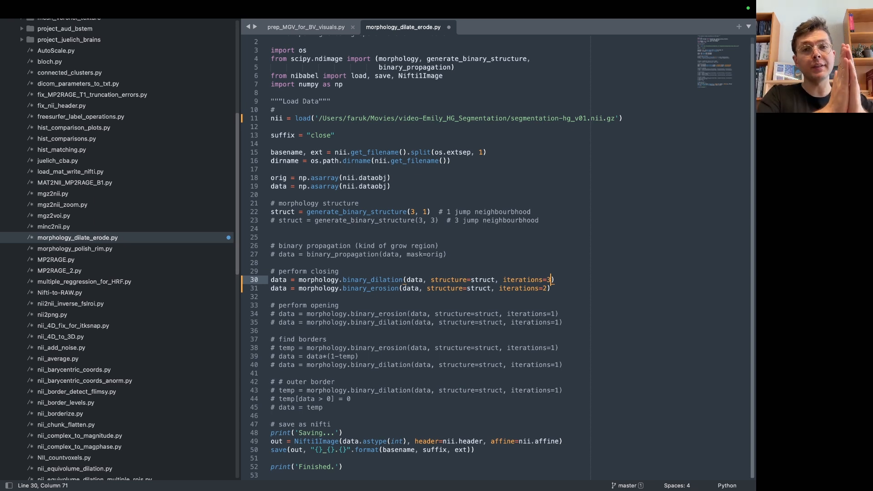
key("Down")
key("Left")
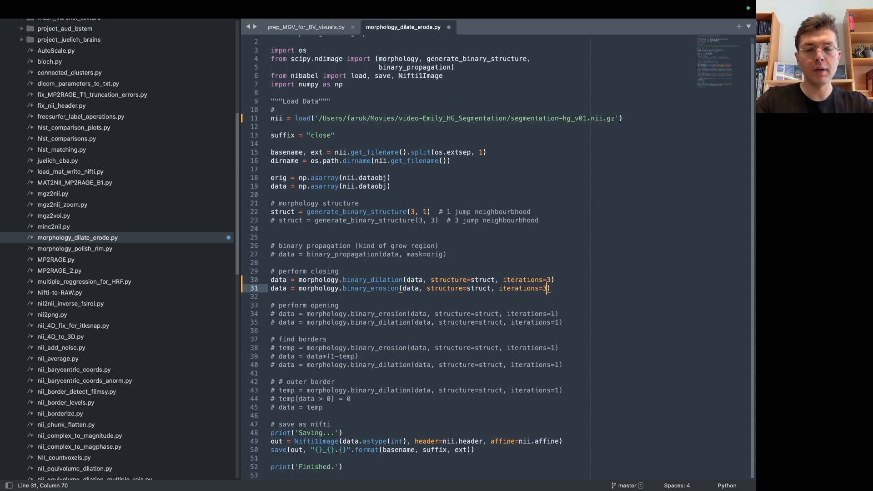
left_click(504, 267)
key("super+s")
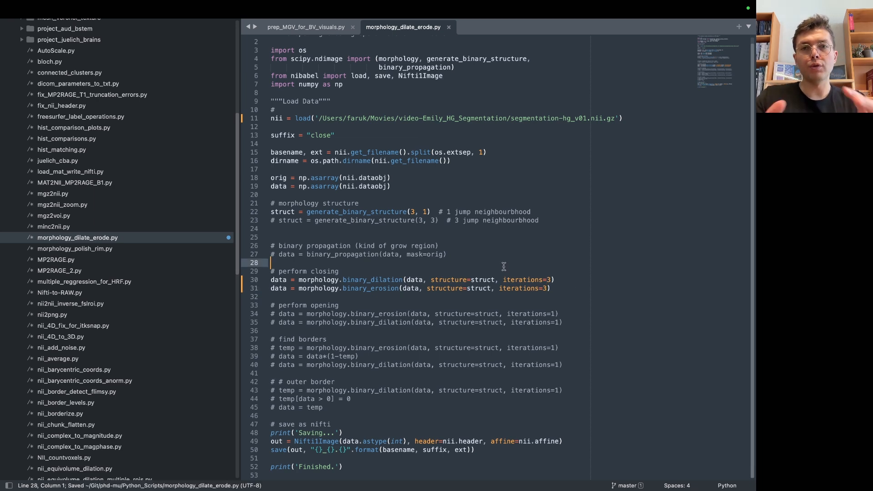
left_click(467, 291)
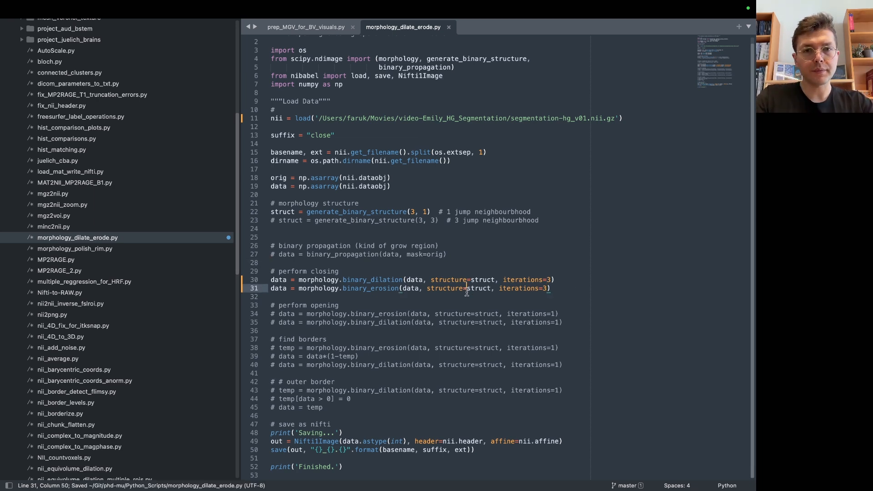
left_click(339, 203)
Switch to Finder and open the phd-mu folder inside the Git folder.
key("ctrl+Left")
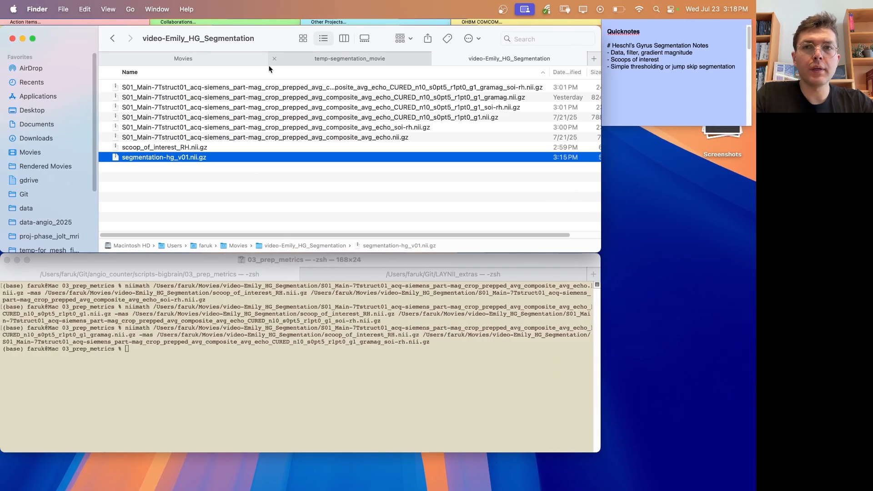
left_click(212, 60)
left_click(29, 157)
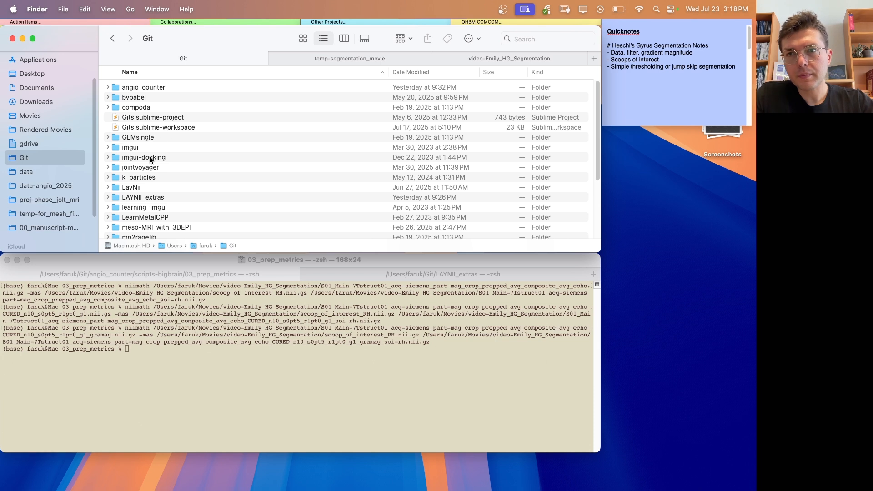
scroll(155, 106, "down", 5)
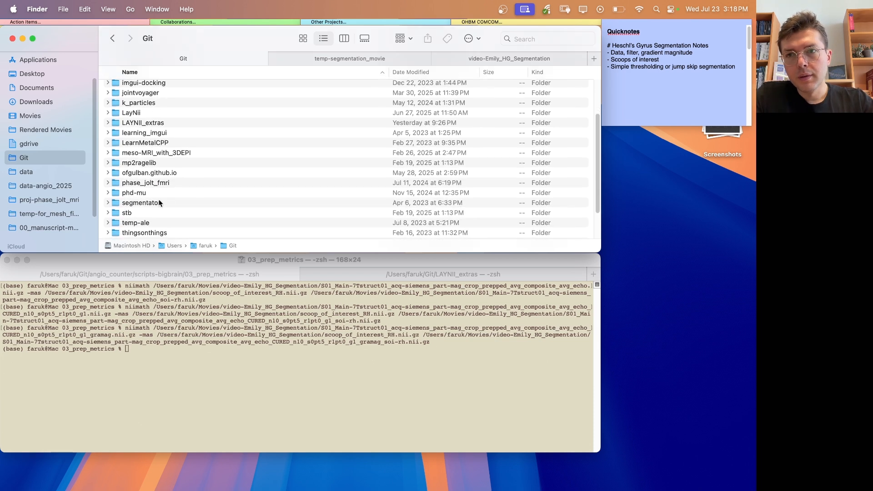
scroll(158, 193, "down", 2)
double_click(147, 171)
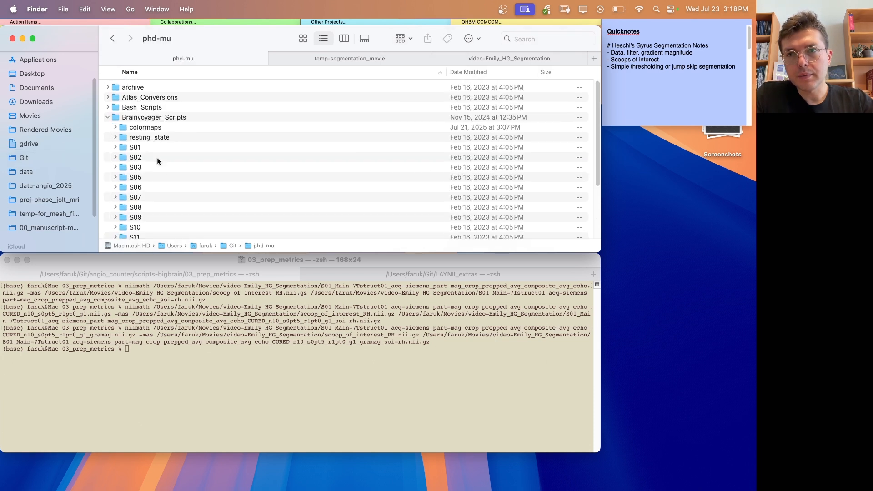
Copy morphology_dilate_erode.py from the Python_Scripts folder into the video-Emily_HG_Segmentation folder.
left_click(145, 119)
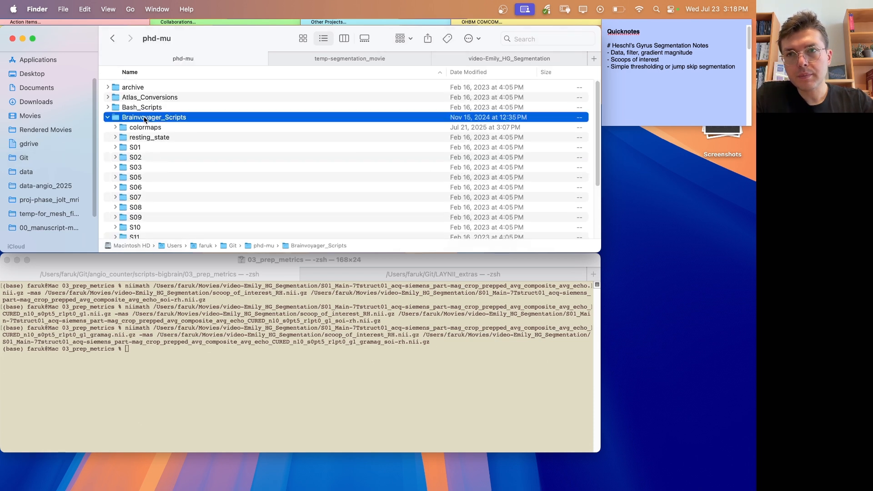
left_click(108, 118)
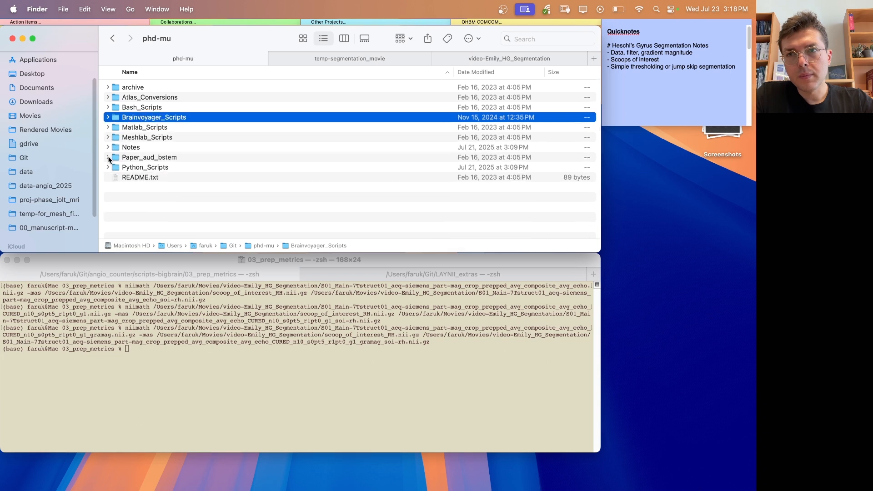
left_click(107, 168)
scroll(240, 169, "down", 15)
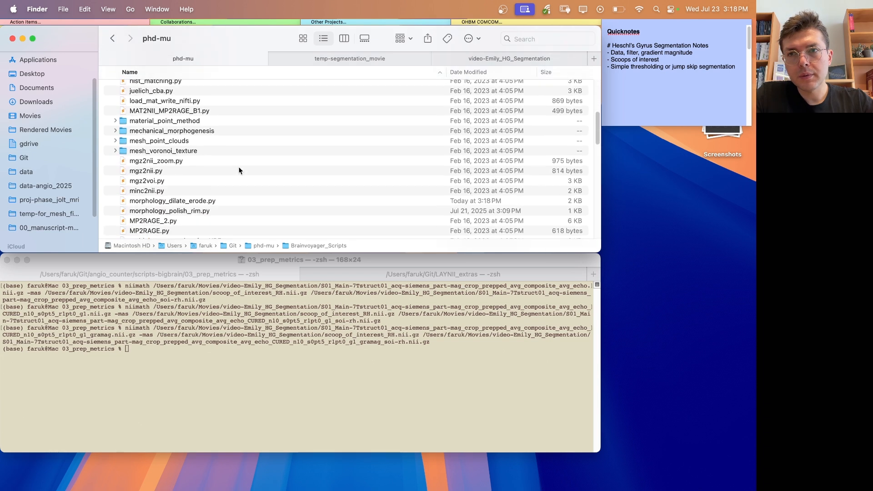
left_click(190, 175)
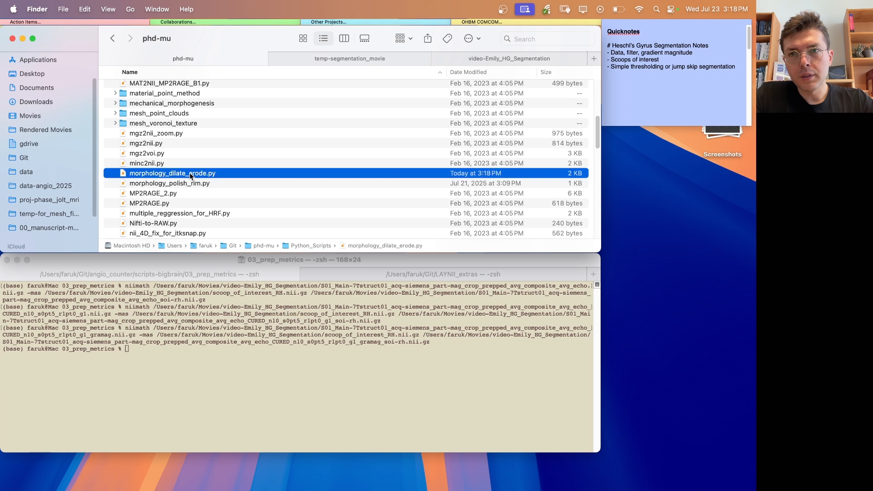
left_click(506, 58)
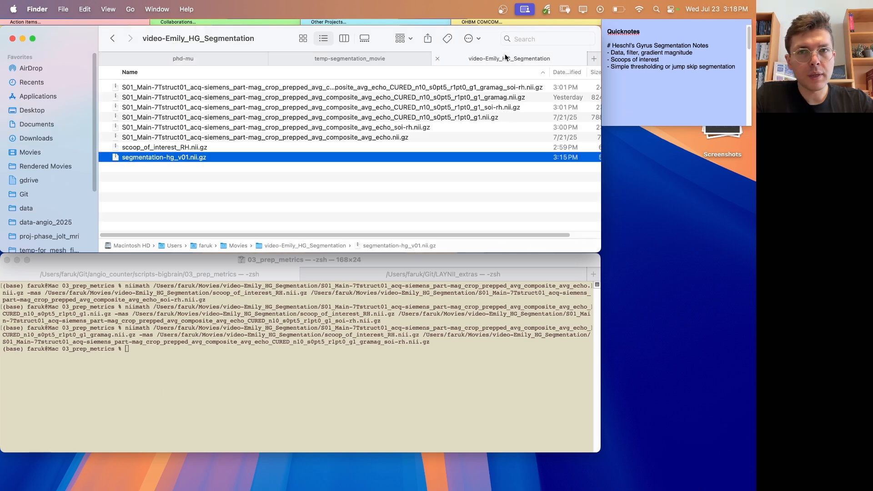
left_click(254, 195)
key("super+v")
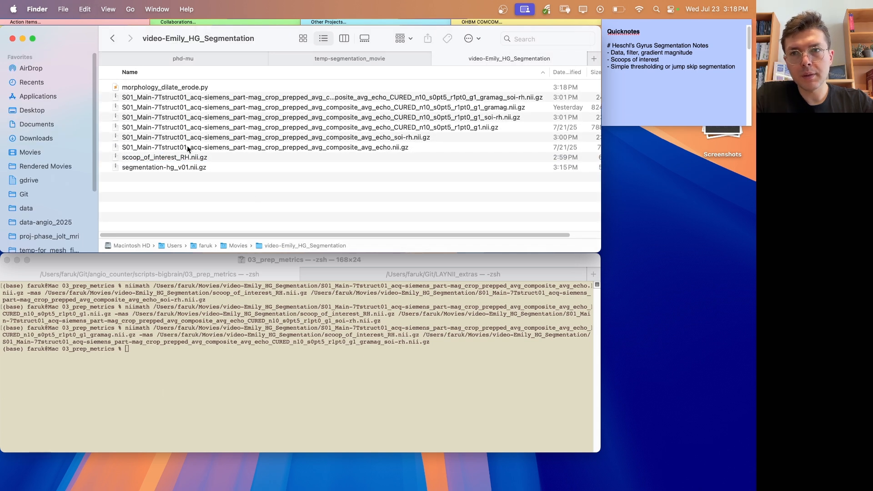
In the terminal, change the directory to video-Emily_HG_Segmentation and run morphology_dilate_erode.py with Python.
left_click(244, 376)
type("cd")
left_click_drag(319, 246, 312, 389)
key("Return")
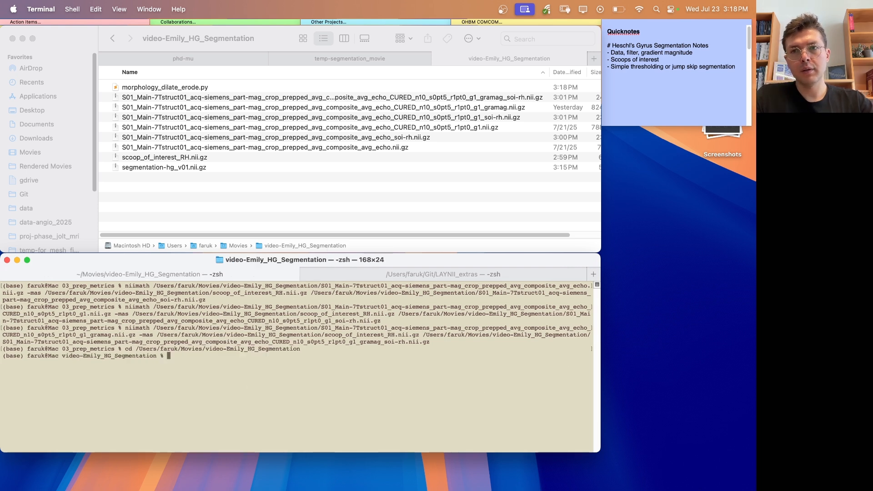
type("python")
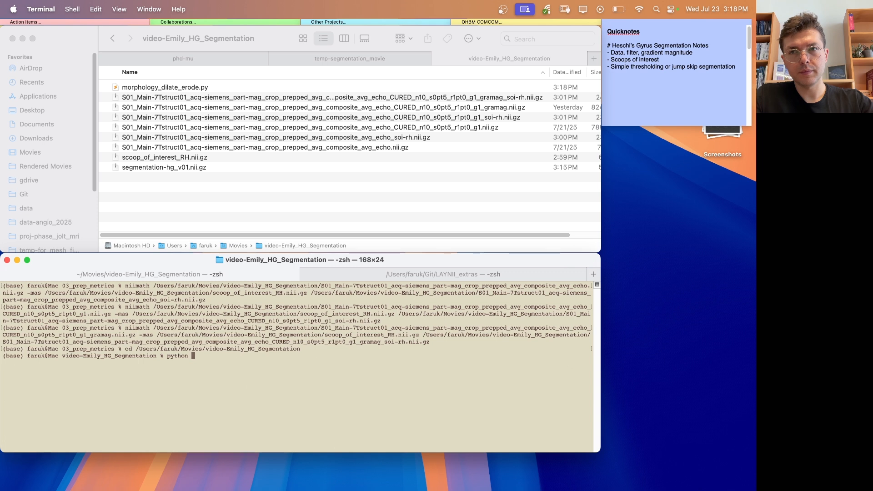
type(" morphology_dilate_erode.py")
key("Return")
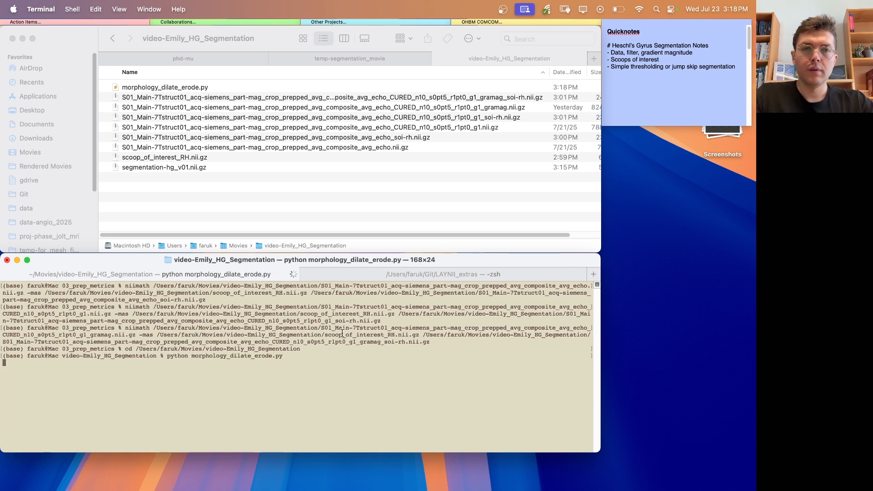
Open the copied morphology_dilate_erode.py in the code editor to check its contents, and close it again.
double_click(196, 87)
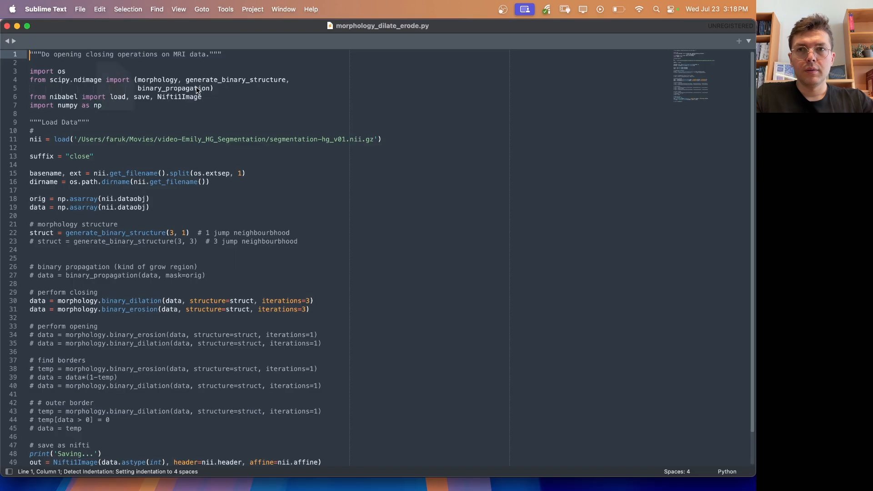
left_click(28, 26)
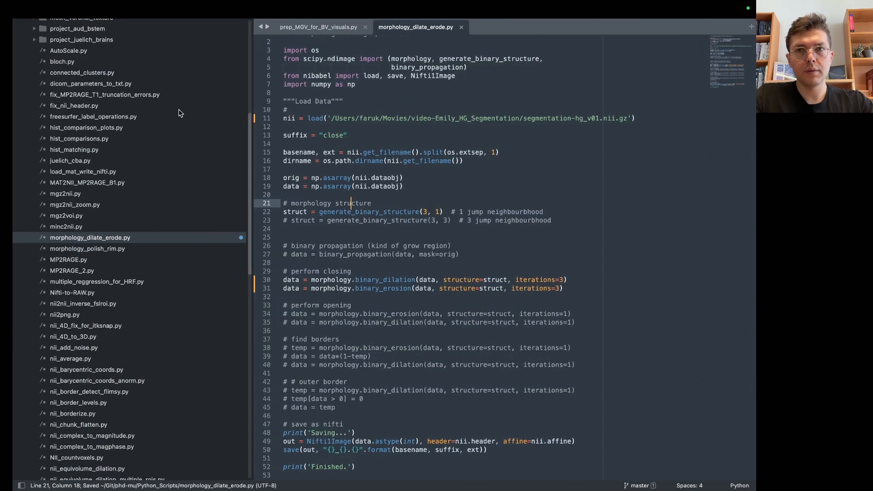
left_click(8, 26)
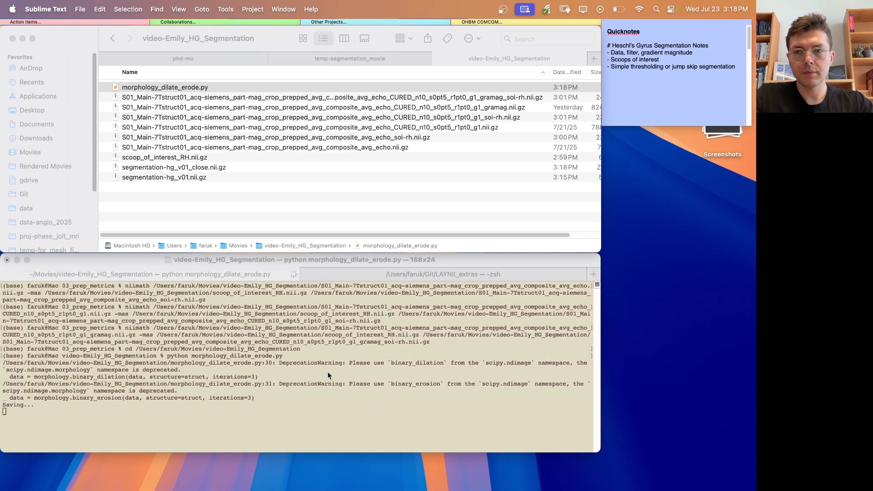
Bring ITK-SNAP forward and load segmentation-hg_v01_close.nii.gz from Finder as the segmentation.
left_click(231, 477)
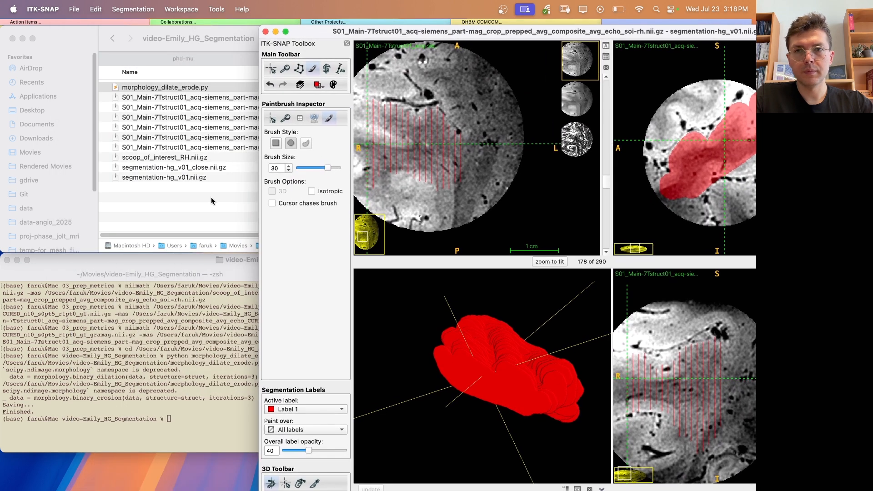
left_click(212, 197)
left_click(200, 168)
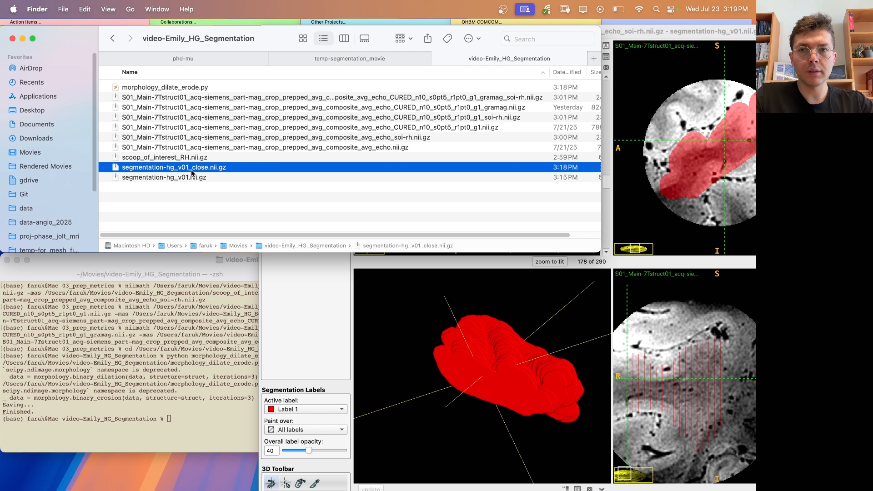
left_click_drag(189, 171, 477, 375)
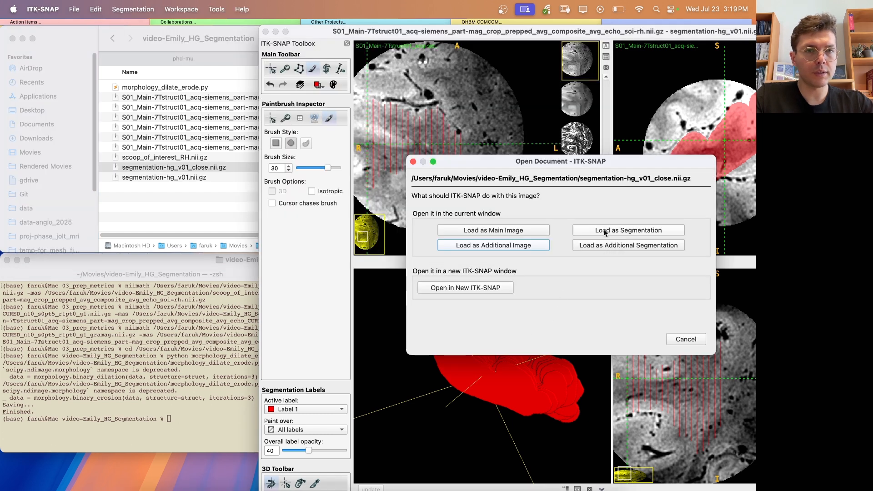
left_click(611, 230)
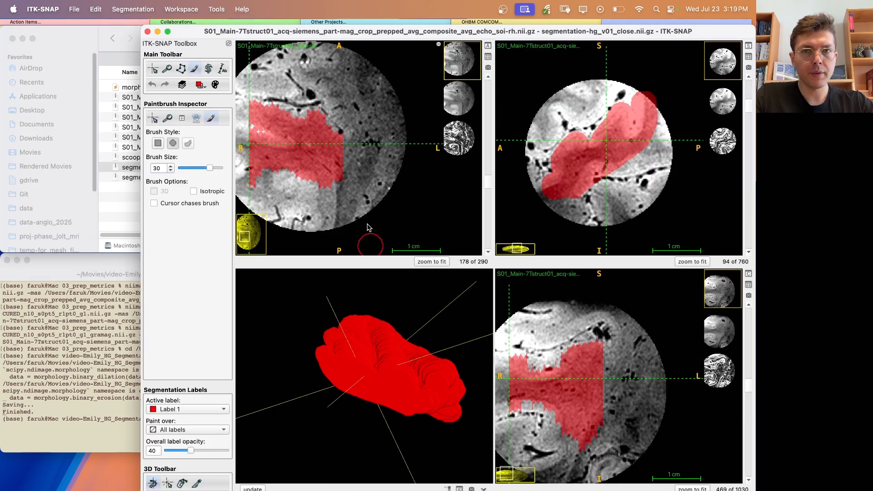
Place the crosshair inside the closed label at sagittal slice 163, update the 3D rendering, and rotate it to inspect the filled shape.
key("c")
mouse_move(302, 136)
left_mouse_down()
mouse_move(269, 147)
mouse_move(305, 144)
left_mouse_up()
left_click(256, 489)
left_click_drag(419, 316, 359, 365)
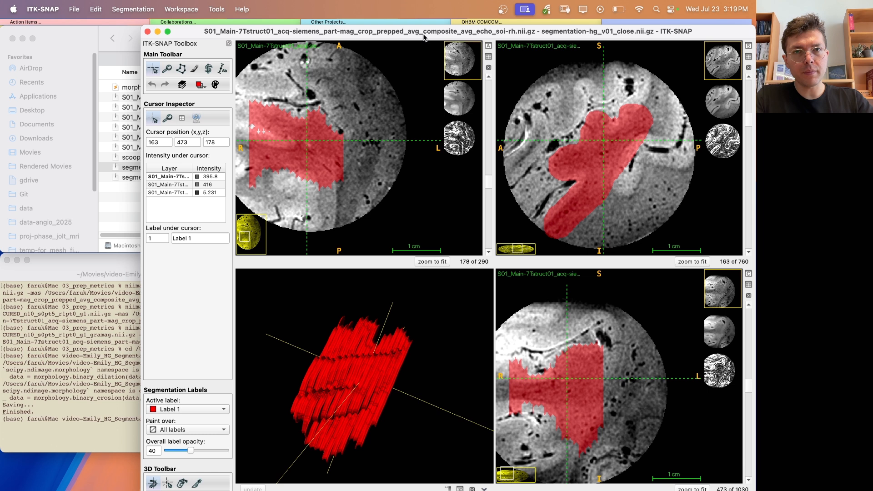
Enlarge the ITK-SNAP window and save the segmentation image as segmentation-hg_v02.nii.gz in NiFTI format.
left_click(168, 31)
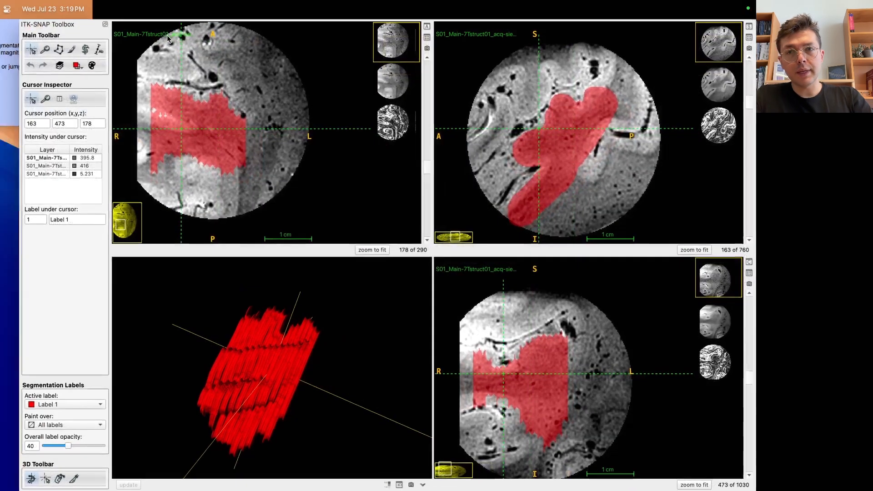
mouse_move(179, 5)
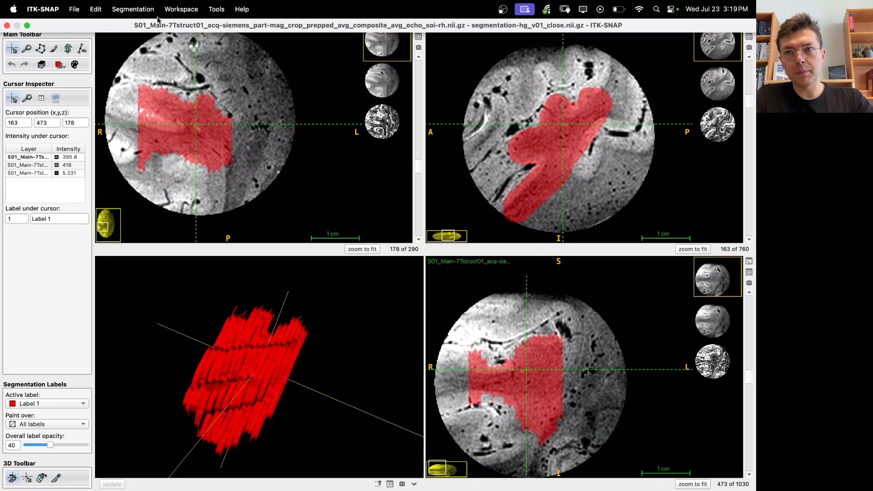
left_click(149, 10)
left_click(242, 83)
left_click(343, 196)
key("BackSpace")
key("BackSpace")
key("BackSpace")
key("BackSpace")
key("BackSpace")
key("BackSpace")
key("BackSpace")
type("2")
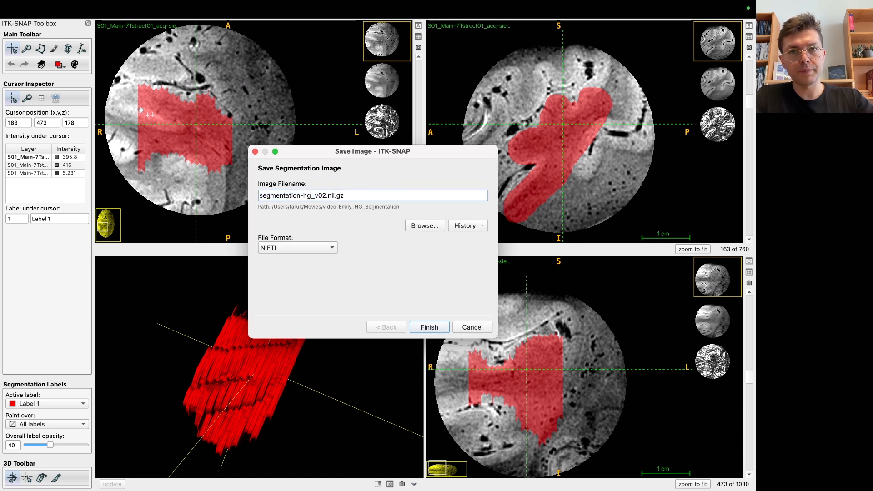
key("Return")
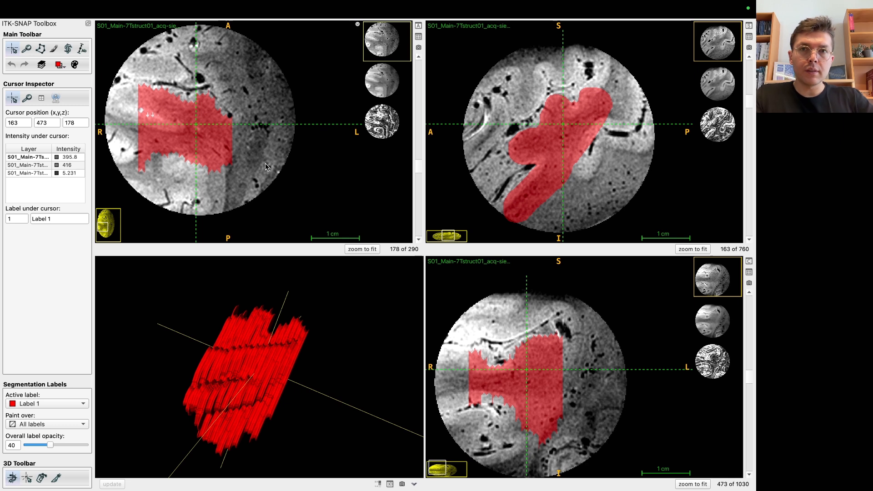
Place the crosshair in the label's upper part at axial slice 202 and enlarge the axial view to examine the jagged edges.
left_click_drag(606, 106, 597, 108)
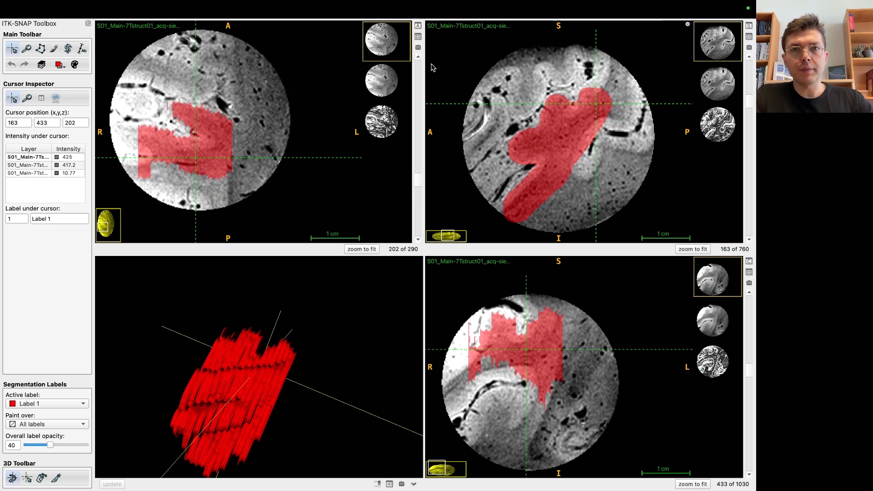
left_click(418, 37)
scroll(363, 222, "up", 10)
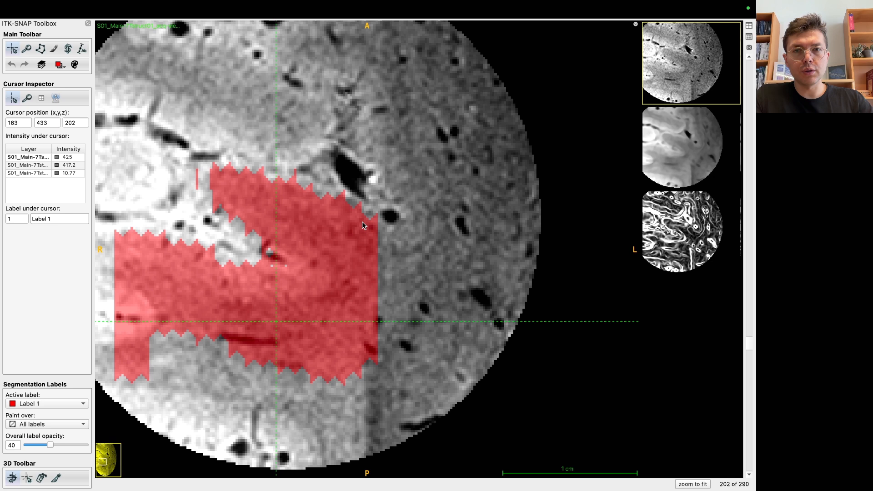
scroll(367, 239, "down", 10)
scroll(367, 253, "up", 8)
scroll(468, 240, "down", 4)
scroll(467, 255, "up", 2)
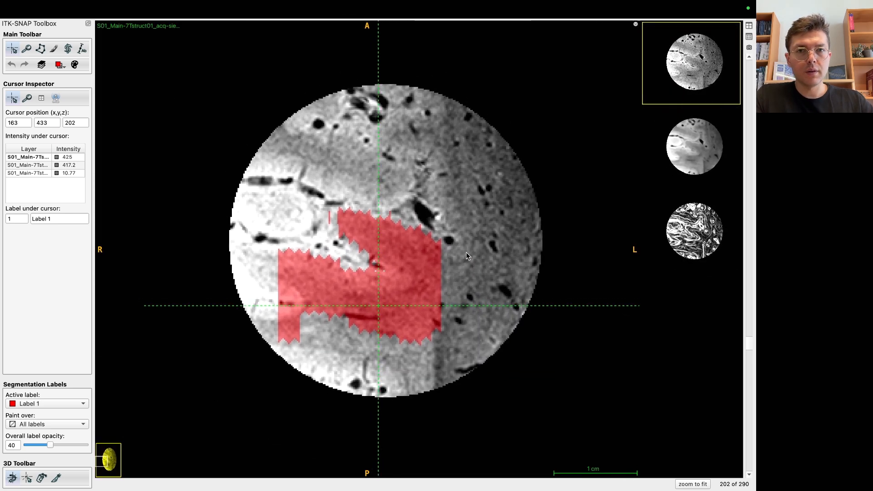
Show the smoothed second image and adjust its contrast curve in the Image Layer Inspector.
left_click(664, 165)
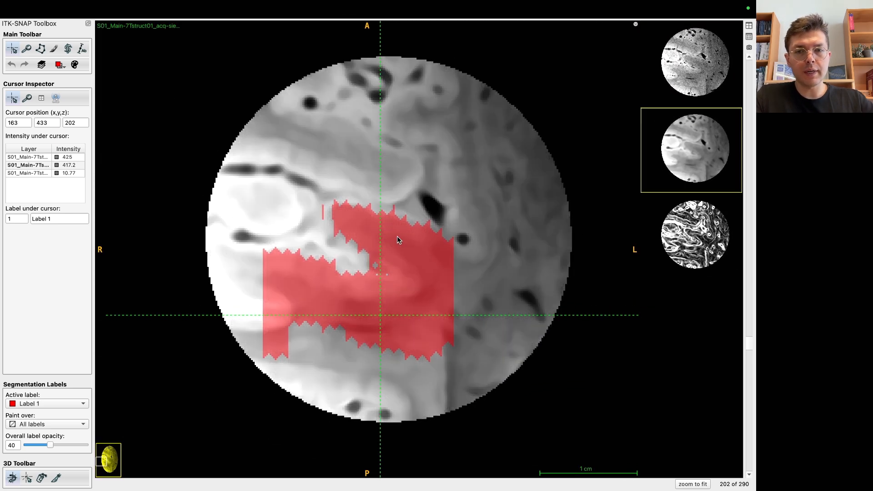
left_click(41, 64)
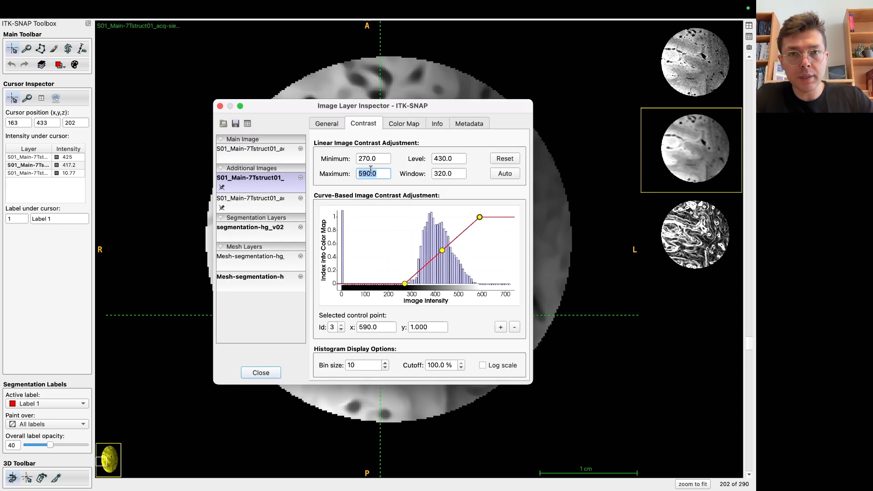
left_click_drag(453, 115, 178, 198)
left_click(205, 301)
left_click_drag(205, 302, 211, 301)
mouse_move(132, 369)
left_mouse_down()
mouse_move(152, 367)
mouse_move(141, 368)
left_mouse_up()
Show the gradient magnitude image, set its contrast maximum to 25.3, and close the Image Layer Inspector.
left_click(691, 242)
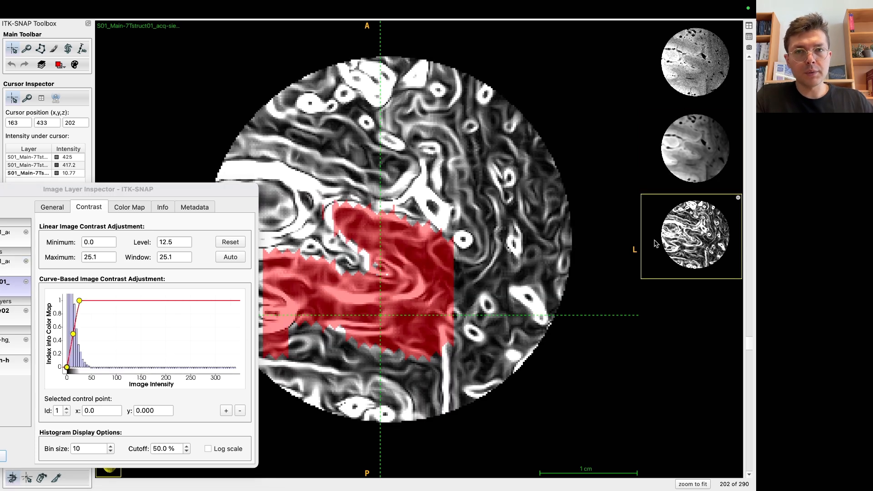
mouse_move(80, 300)
left_mouse_down()
mouse_move(91, 301)
mouse_move(80, 304)
left_mouse_up()
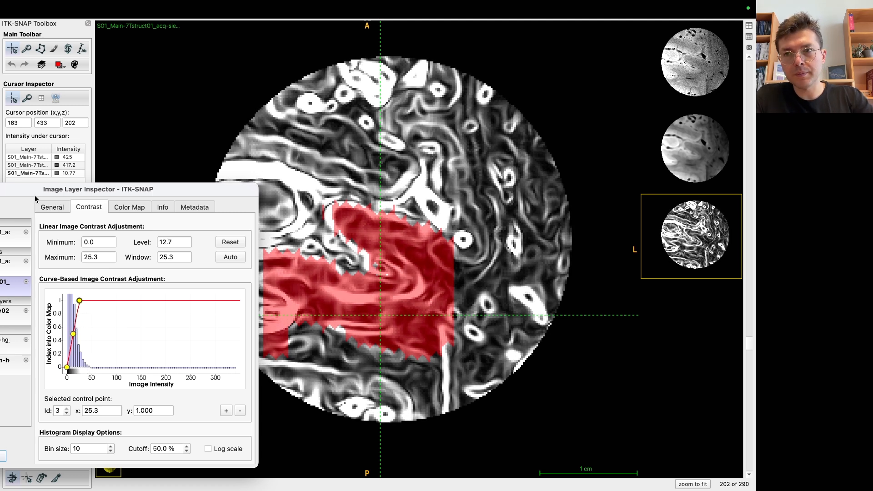
left_click_drag(33, 196, 191, 195)
left_click(100, 189)
Set the round paintbrush to size 15 and smooth the label's anterior tip and left-hemisphere-side edge on axial slice 202.
left_click(53, 49)
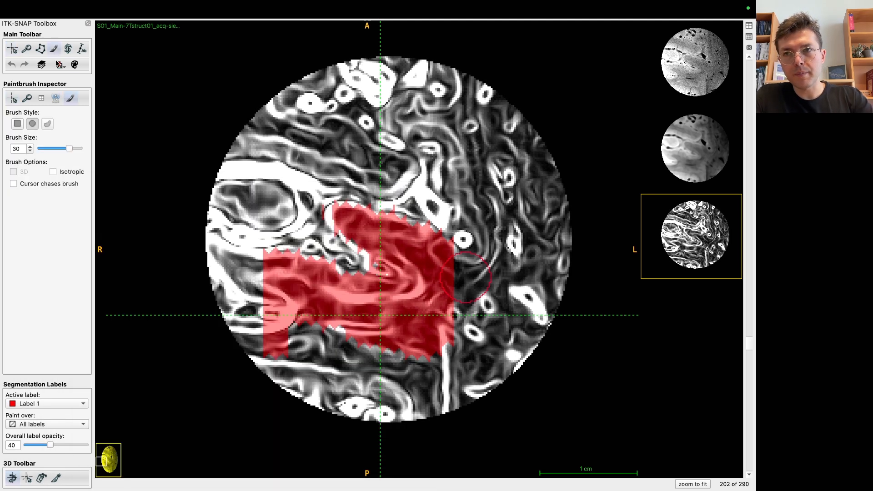
left_click_drag(69, 148, 58, 150)
left_click(30, 151)
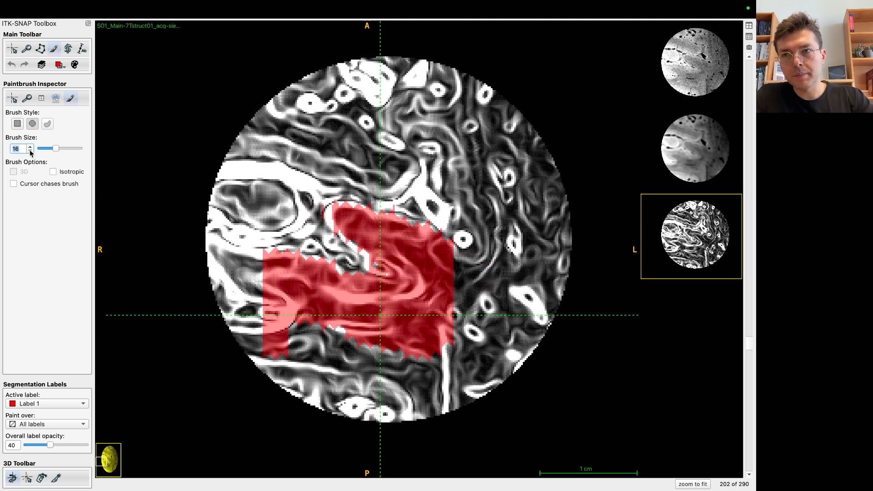
left_click(31, 147)
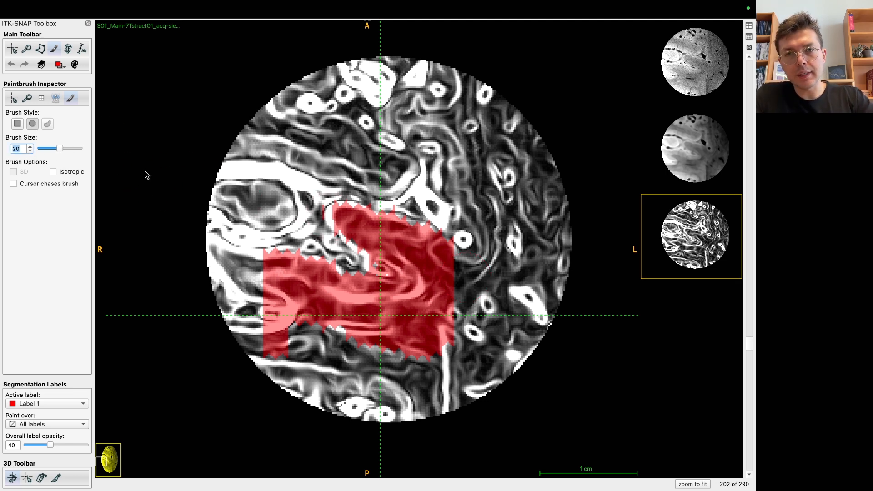
left_click(30, 151)
left_click(30, 151)
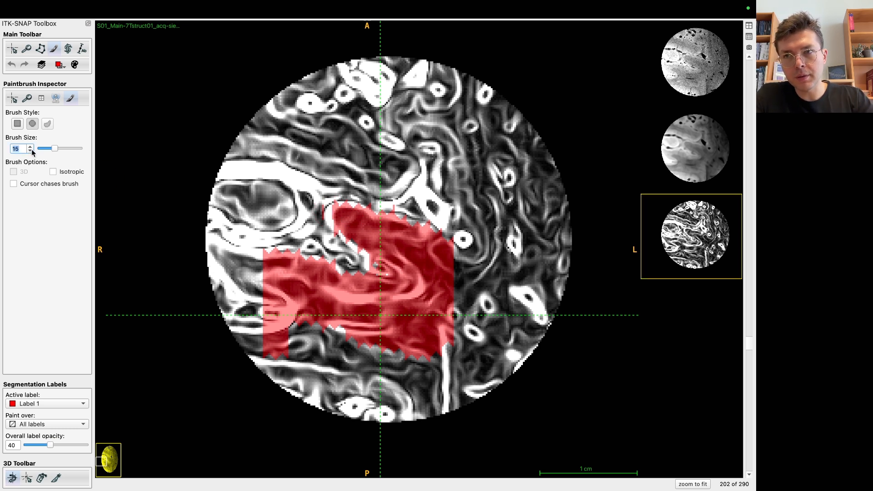
left_click_drag(334, 217, 351, 222)
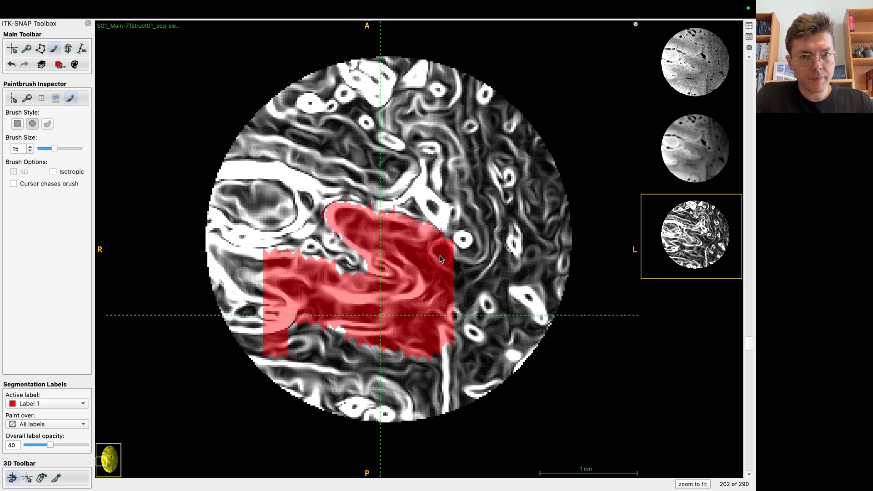
mouse_move(442, 258)
left_mouse_down()
mouse_move(461, 277)
mouse_move(452, 308)
left_mouse_up()
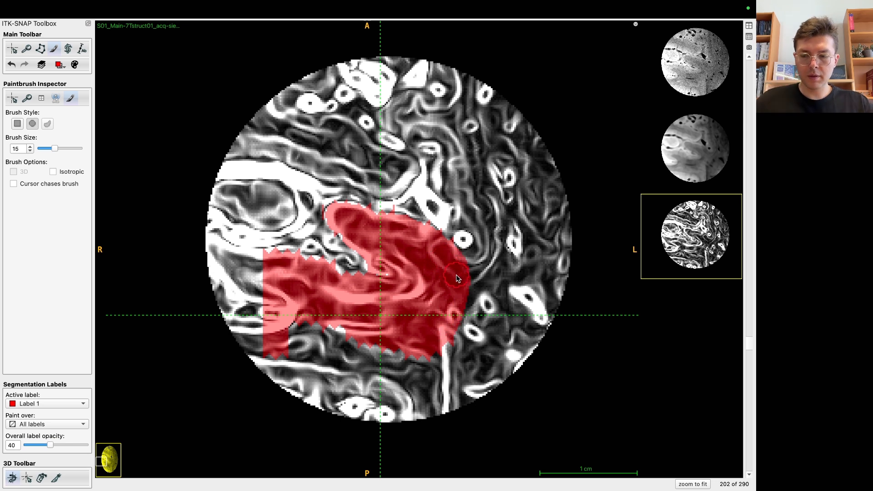
On axial slice 207, paint over the jagged anterior tip, the L-side edge and the posterior edge of the label.
key("Up")
key("Up")
key("Up")
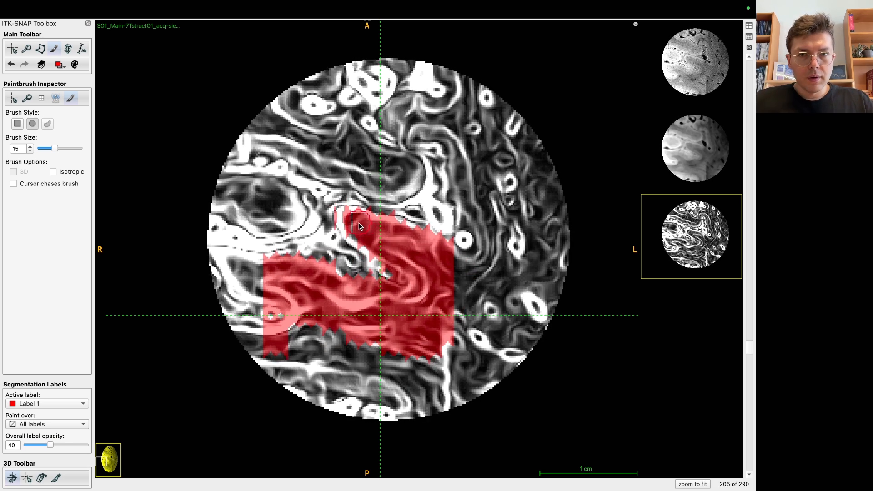
key("Up")
key("Up")
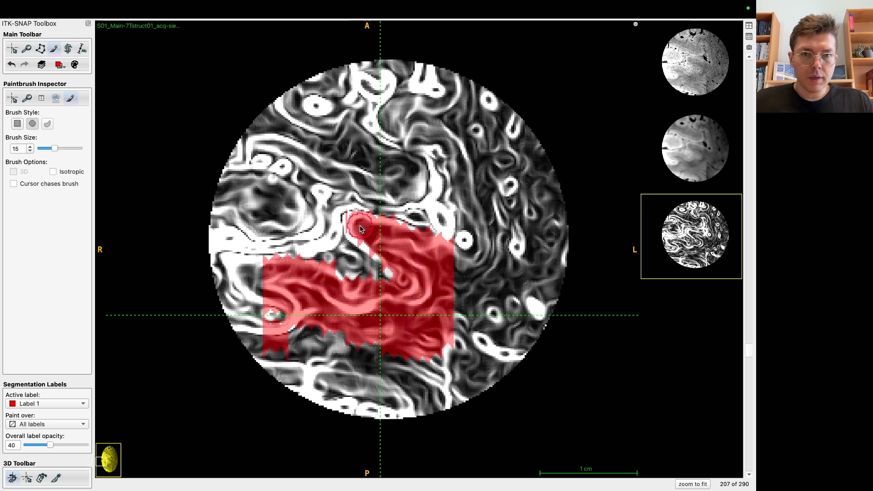
left_click_drag(367, 239, 397, 264)
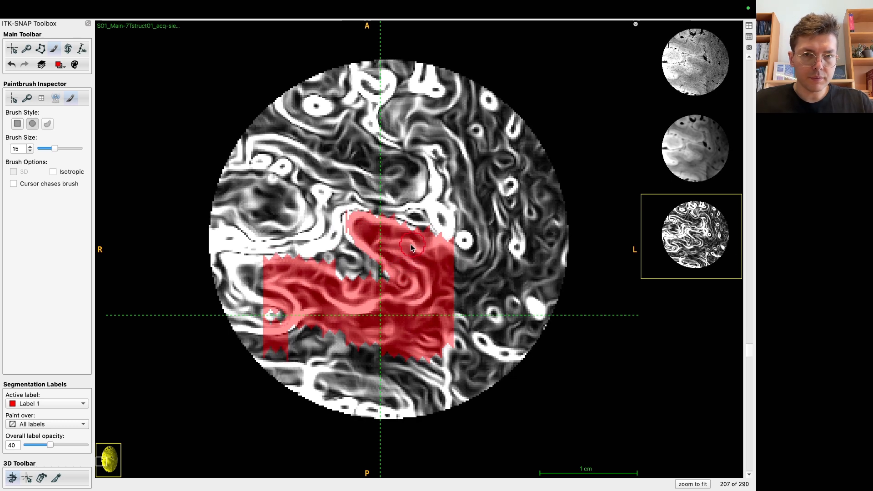
left_click_drag(445, 265, 451, 286)
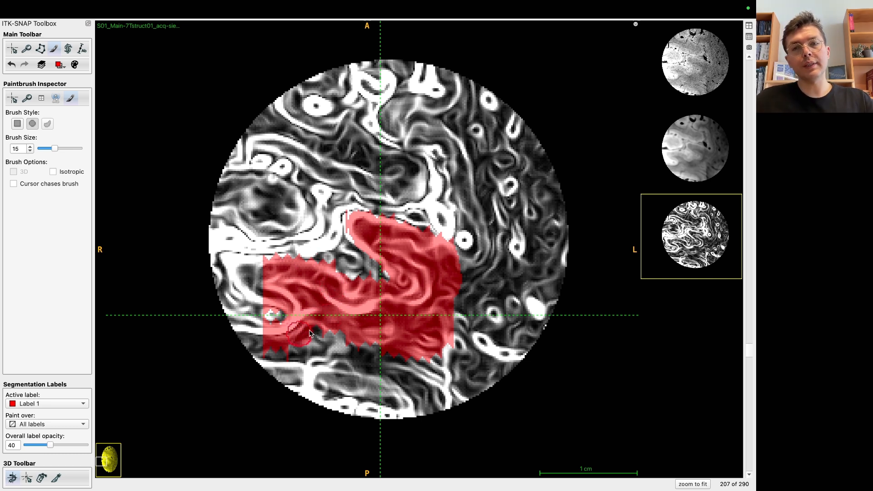
left_click_drag(296, 338, 373, 344)
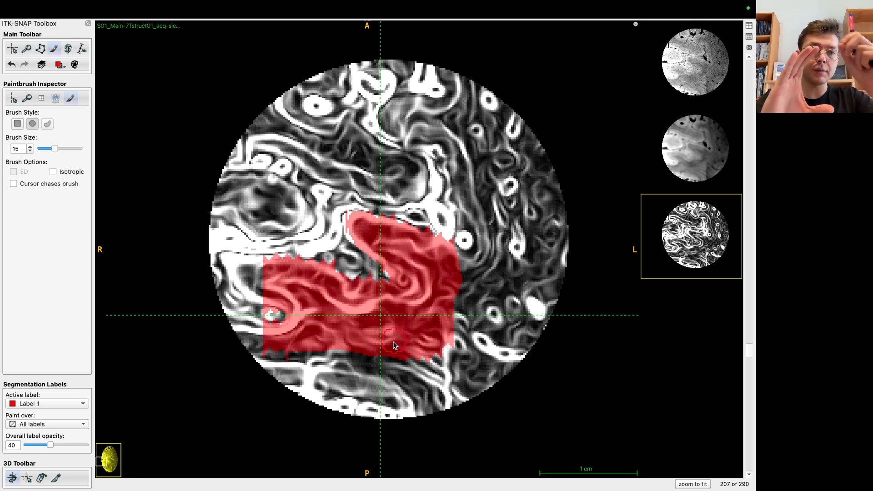
left_click(362, 236)
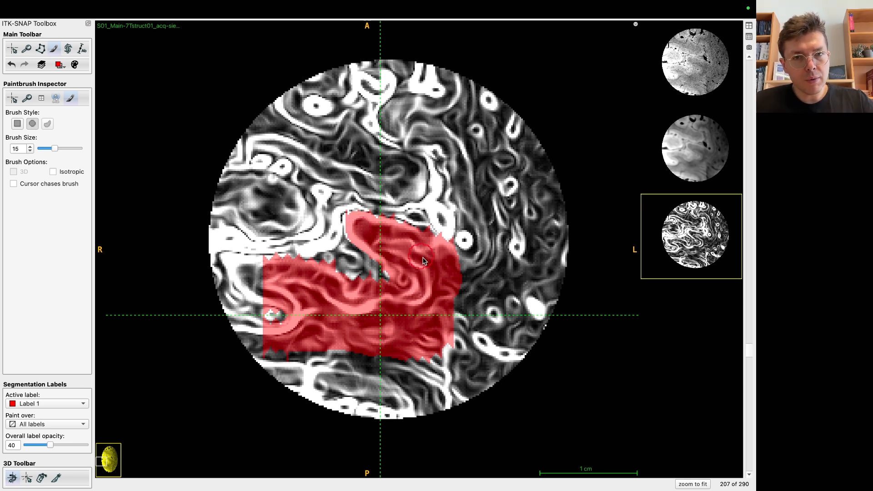
On axial slice 217, fill the anterior tip of the label and extend its L-side edge with the paintbrush.
scroll(434, 285, "up", 1)
scroll(390, 259, "up", 1)
scroll(391, 258, "up", 3)
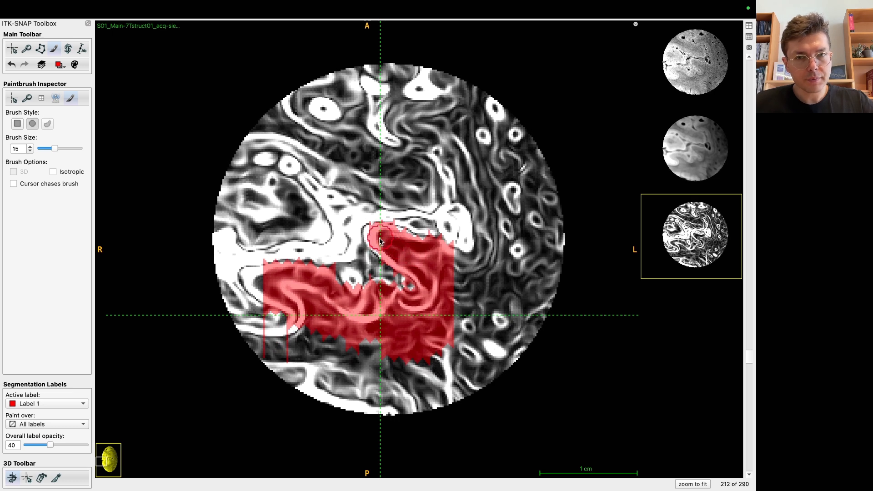
scroll(431, 282, "up", 5)
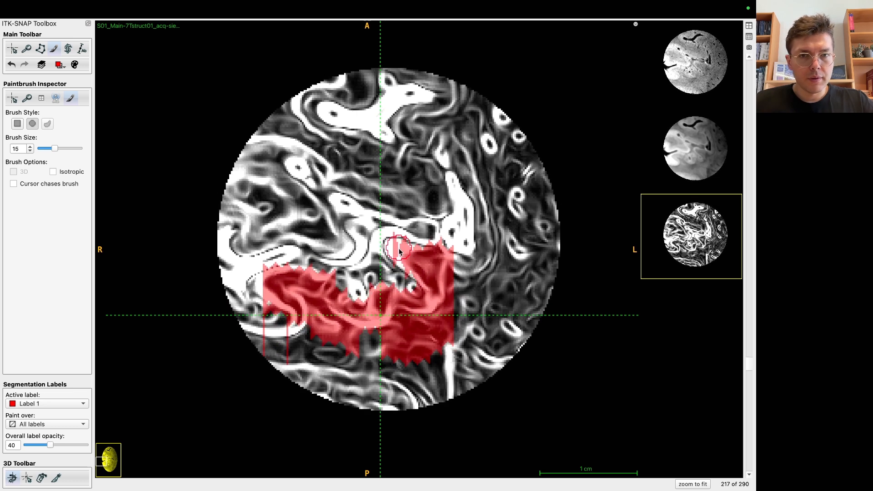
mouse_move(429, 268)
left_mouse_down()
mouse_move(464, 275)
mouse_move(464, 318)
mouse_move(476, 283)
left_mouse_up()
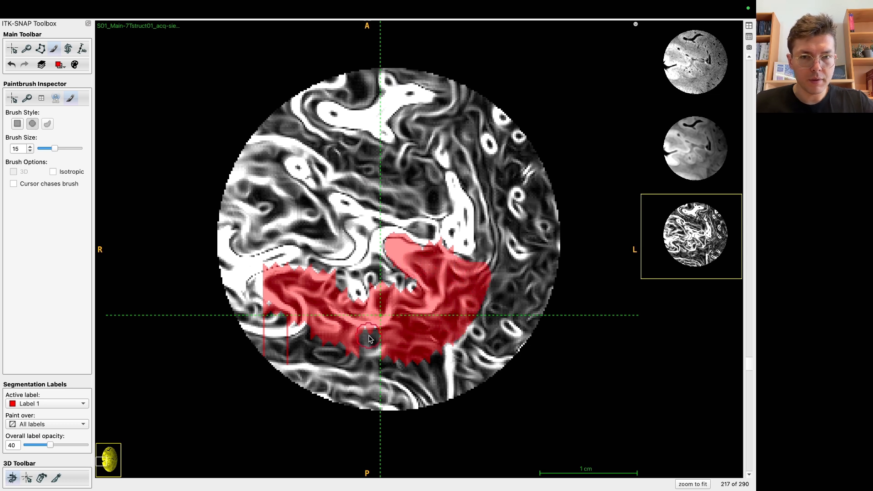
On axial slice 222, paint the label's L-side bulge, its anterior R-side edge and its posterior edge smooth.
scroll(400, 348, "up", 5)
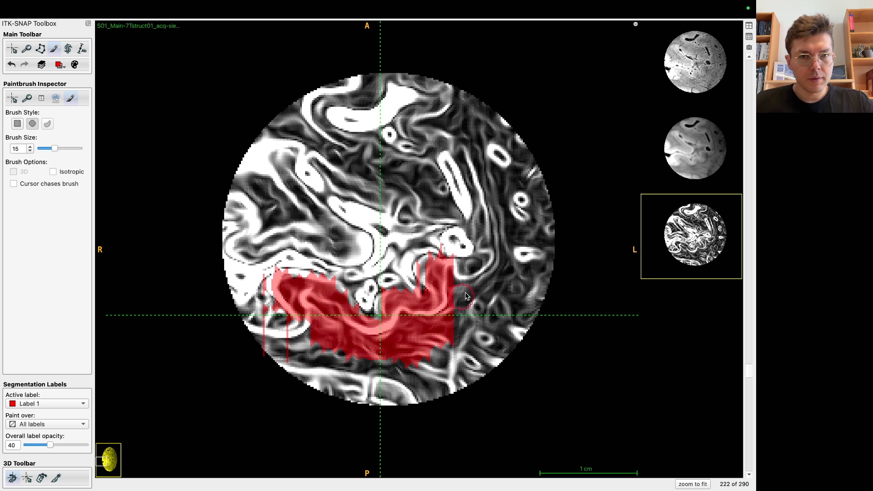
mouse_move(457, 274)
left_mouse_down()
mouse_move(466, 326)
mouse_move(437, 280)
left_mouse_up()
left_click_drag(284, 287, 333, 303)
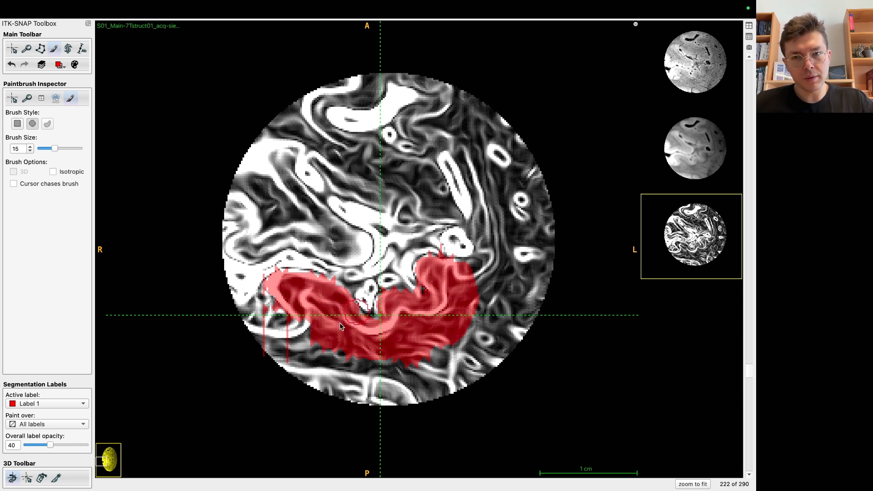
left_click_drag(317, 327, 301, 334)
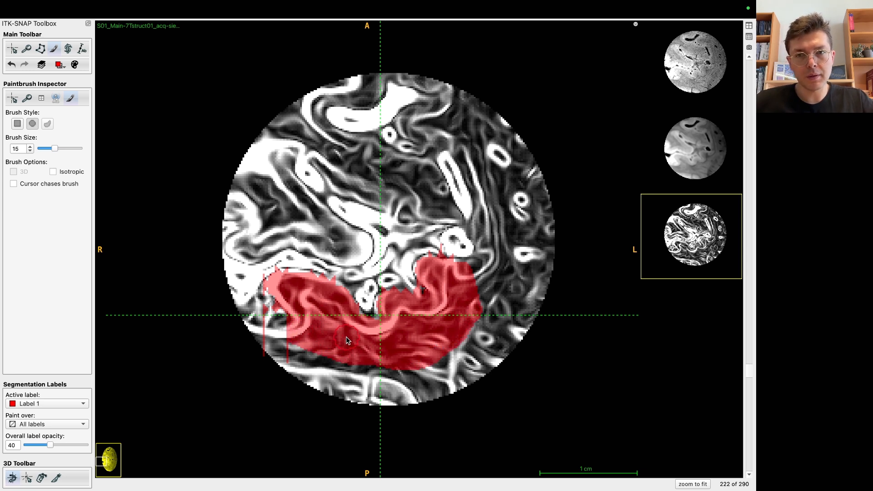
On axial slice 227, bridge the gap between the two label parts and paint along the L-side edge.
scroll(340, 331, "up", 5)
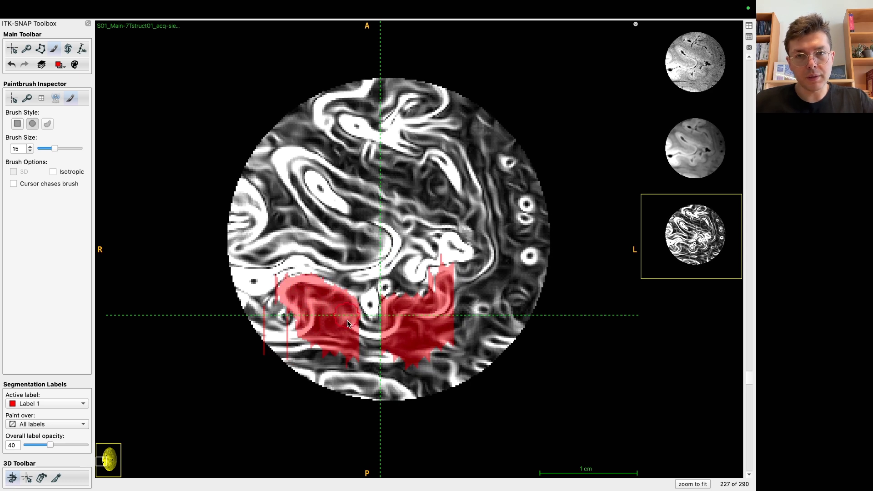
left_click(377, 350)
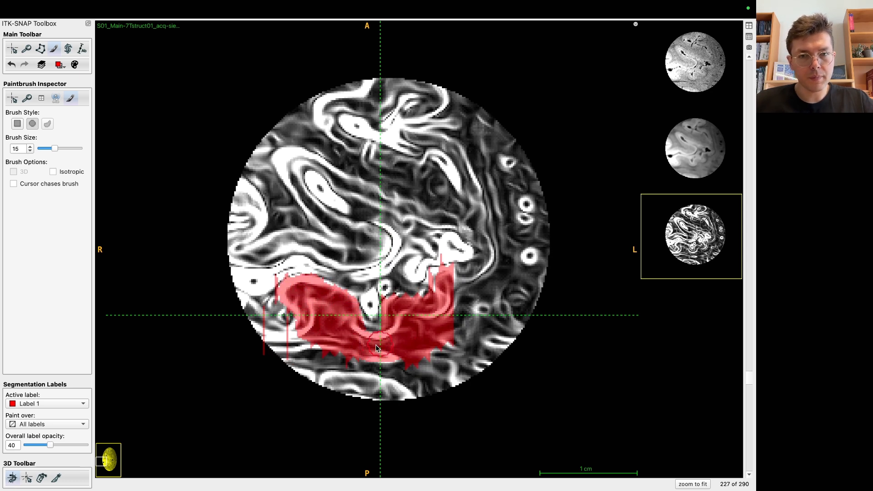
mouse_move(437, 306)
left_mouse_down()
mouse_move(453, 284)
mouse_move(444, 282)
mouse_move(461, 297)
left_mouse_up()
On axial slice 232, join the two label parts, paint their anterior edges smooth, and make the smoothed second image the main display.
scroll(437, 310, "up", 5)
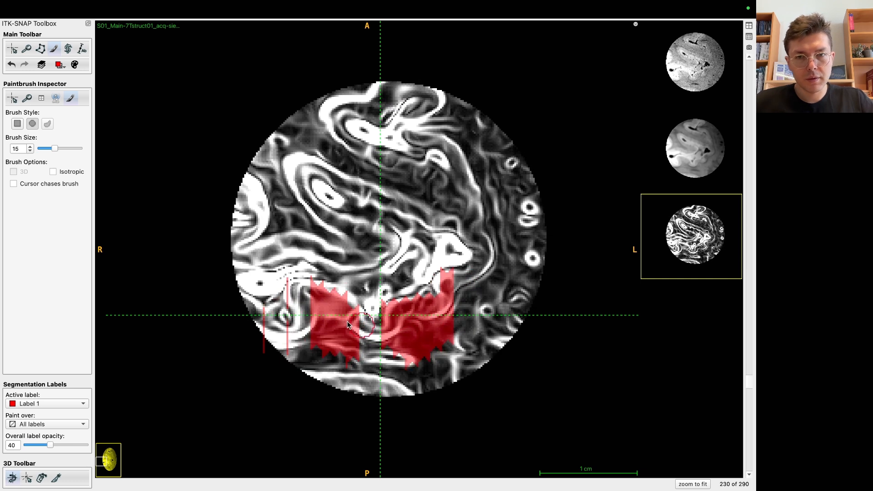
mouse_move(317, 308)
left_mouse_down()
mouse_move(301, 298)
mouse_move(313, 338)
mouse_move(310, 297)
mouse_move(378, 359)
mouse_move(407, 357)
mouse_move(426, 322)
left_mouse_up()
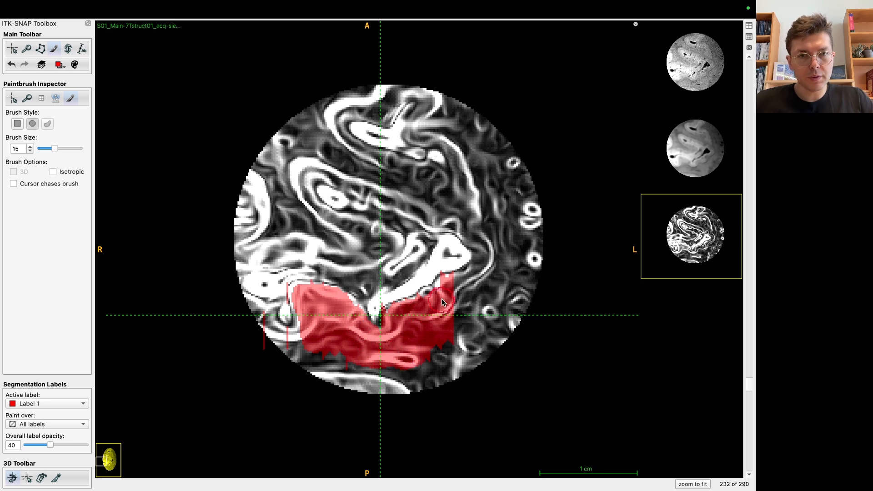
left_click(684, 81)
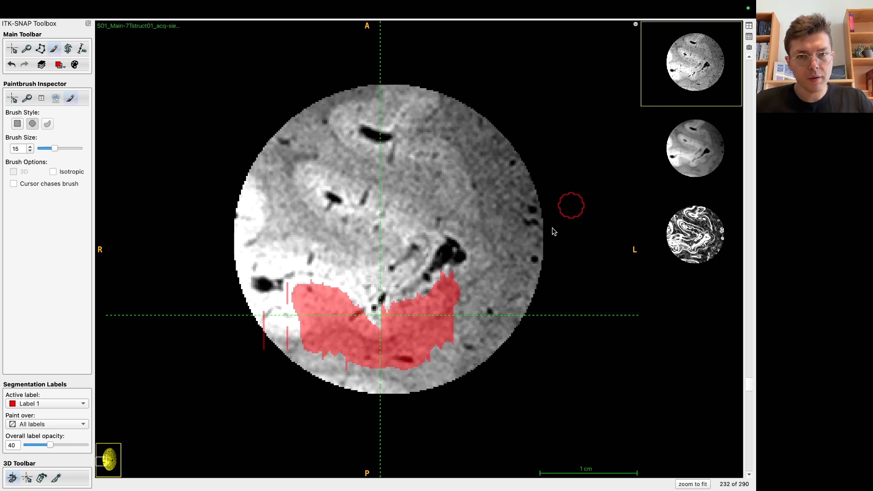
left_click(664, 170)
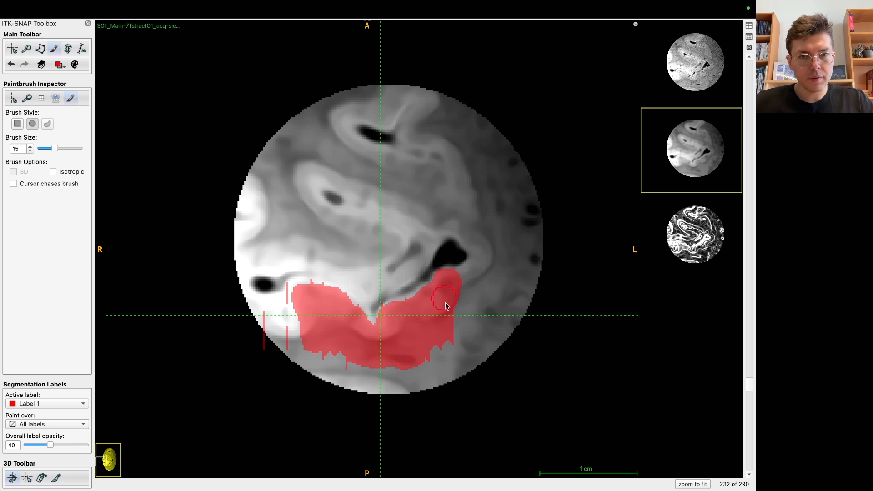
On axial slice 237, bridge the gap between the label parts and paint the anterior edge and R-side end smooth.
scroll(443, 325, "up", 4)
scroll(420, 341, "up", 1)
left_click_drag(364, 332, 389, 330)
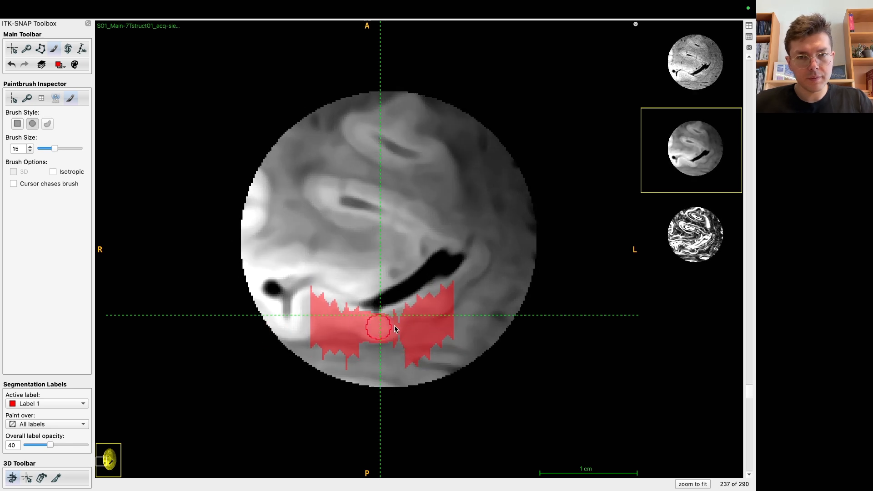
mouse_move(447, 295)
left_mouse_down()
mouse_move(360, 335)
mouse_move(364, 346)
left_mouse_up()
left_click_drag(311, 312, 313, 308)
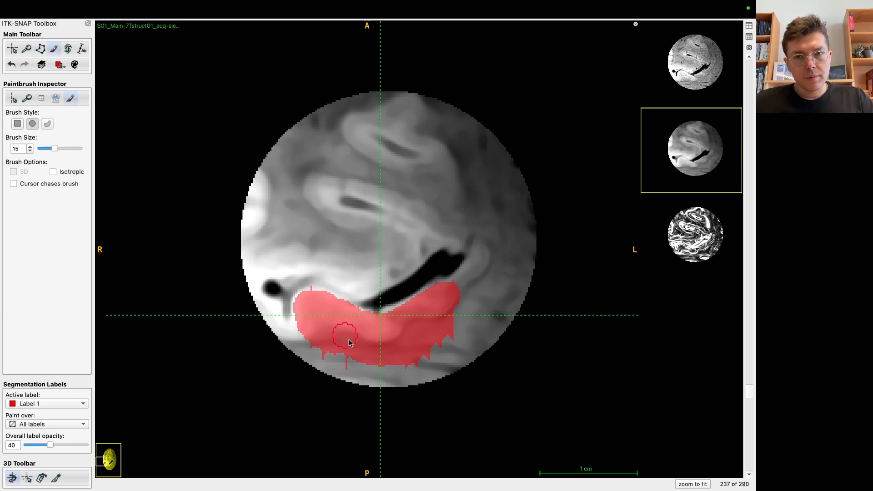
On axial slice 242, paint the R-side end, fill the gap to the L-side part and extend the label along the bright band.
scroll(345, 336, "up", 3)
scroll(345, 335, "up", 2)
mouse_move(320, 326)
left_mouse_down()
mouse_move(312, 316)
mouse_move(323, 318)
left_mouse_up()
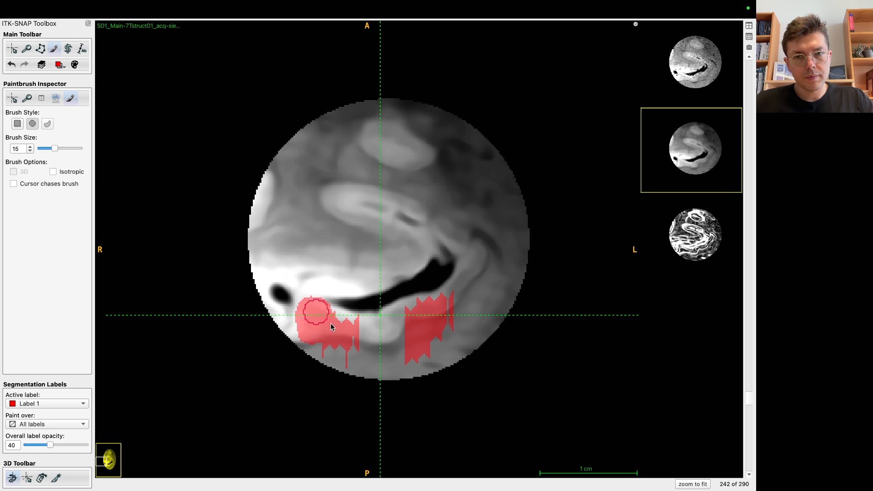
mouse_move(427, 311)
left_mouse_down()
mouse_move(376, 341)
mouse_move(464, 293)
mouse_move(436, 327)
left_mouse_up()
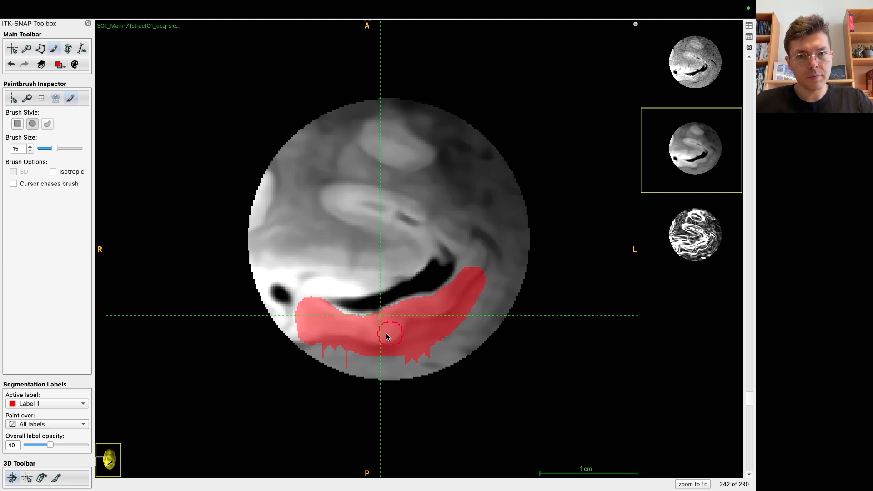
On axial slice 247, join the label fragments into one band, and paint a short band near the posterior edge of slice 252.
scroll(387, 336, "up", 5)
left_click_drag(322, 325, 381, 344)
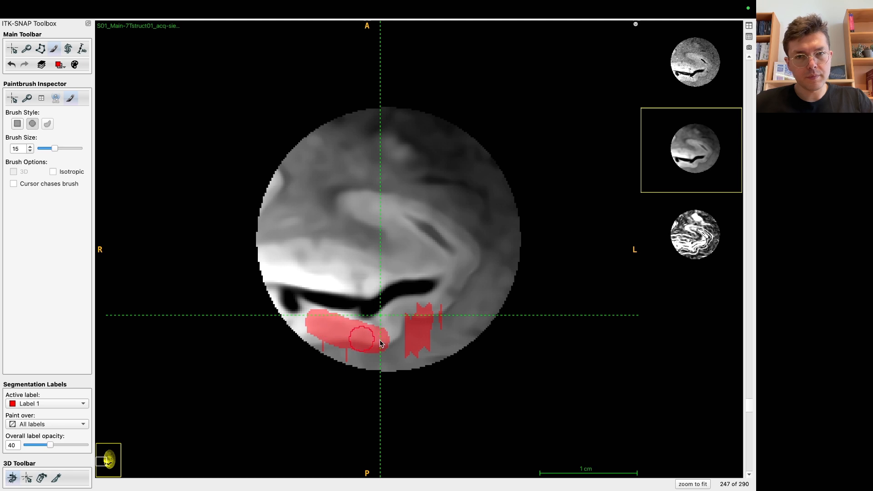
mouse_move(421, 317)
left_mouse_down()
mouse_move(443, 305)
mouse_move(413, 339)
left_mouse_up()
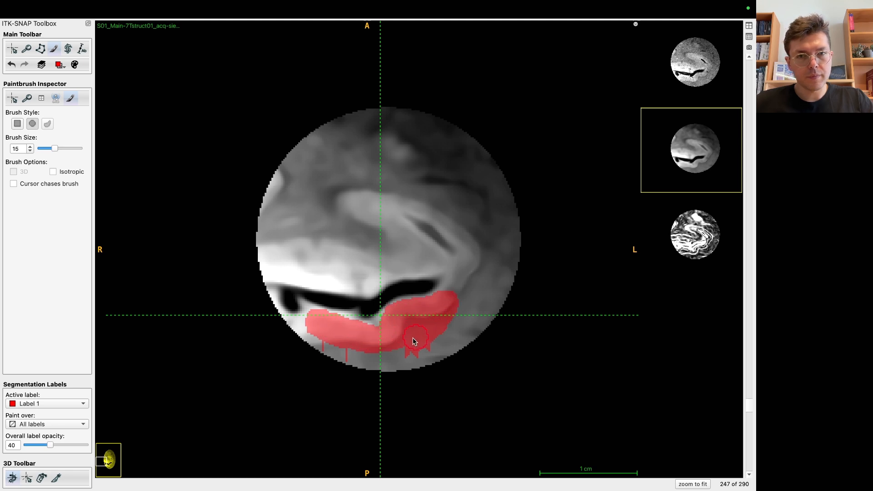
scroll(413, 339, "up", 4)
scroll(330, 337, "up", 1)
left_click_drag(332, 337, 398, 337)
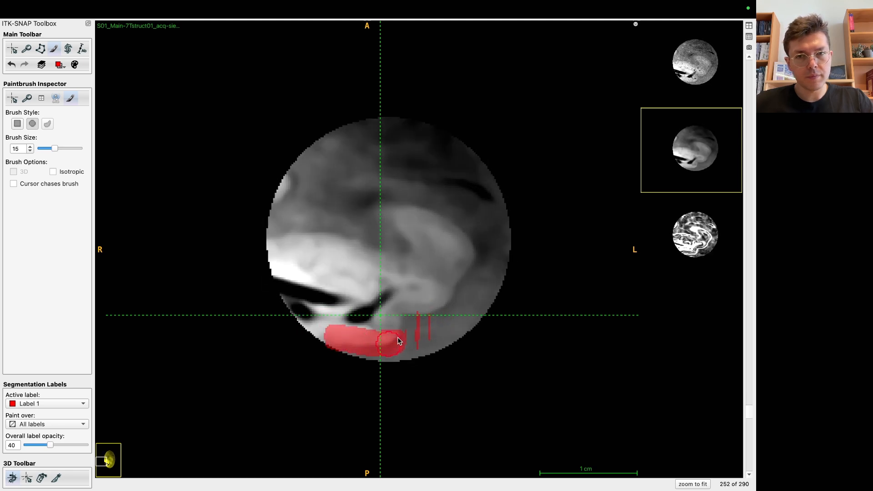
Return to axial slice 217 and paint over the label's R-side end and its jagged posterior edge.
scroll(419, 335, "down", 8)
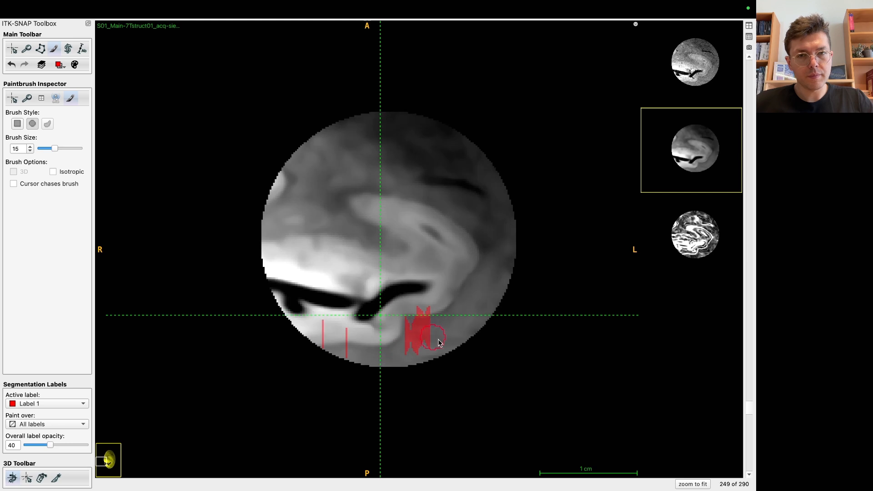
scroll(455, 350, "down", 9)
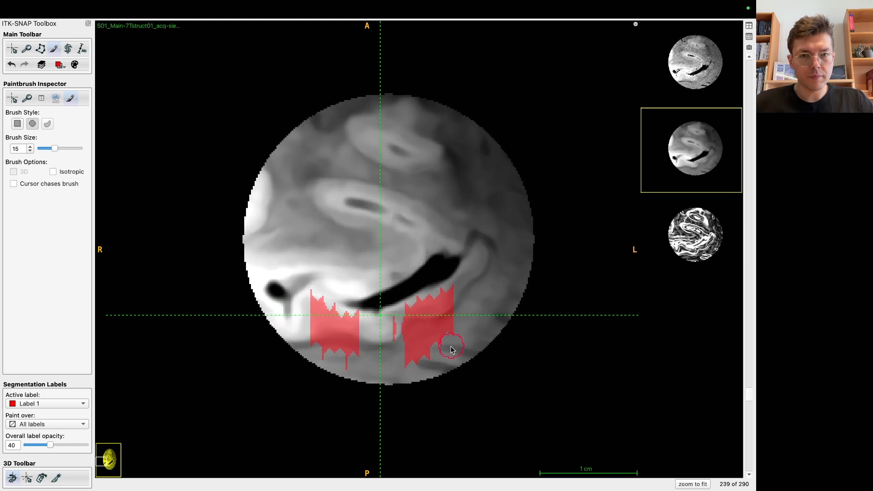
scroll(450, 349, "down", 9)
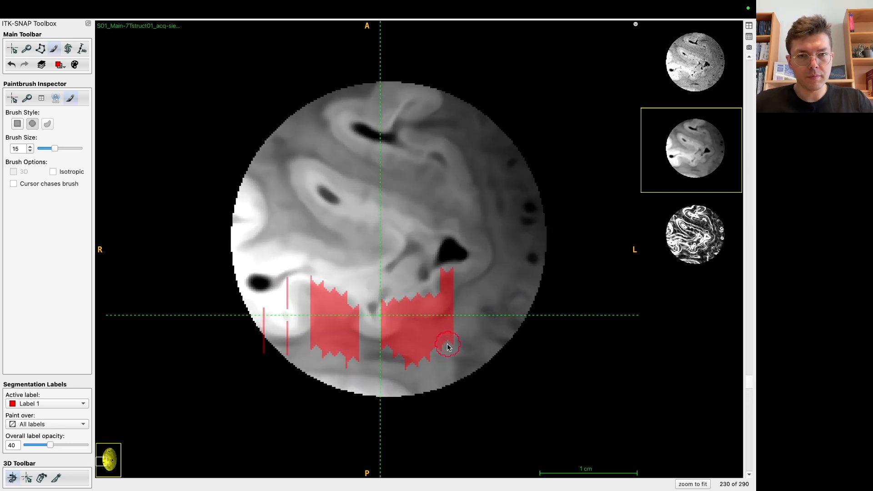
scroll(448, 348, "down", 4)
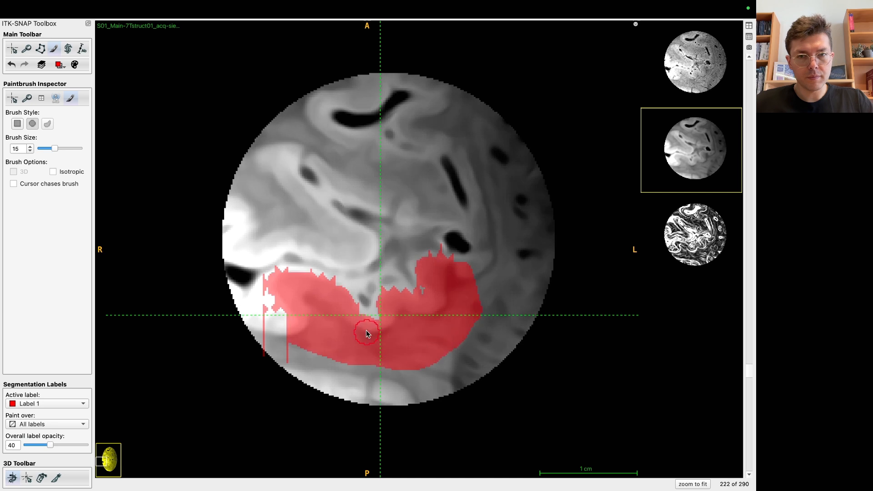
scroll(384, 335, "down", 5)
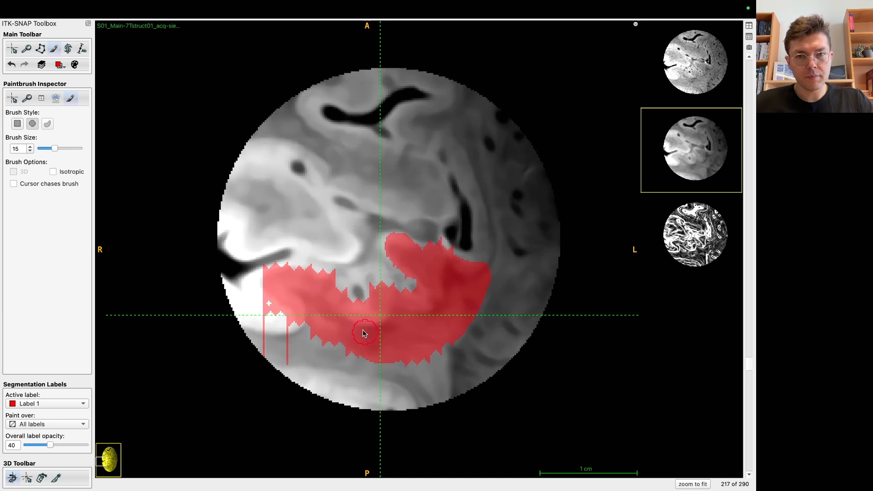
mouse_move(277, 301)
left_mouse_down()
mouse_move(256, 286)
mouse_move(337, 339)
left_mouse_up()
Paint along the label's L-side edge on axial slice 212 and touch up the R-side end on slice 207.
scroll(314, 296, "down", 5)
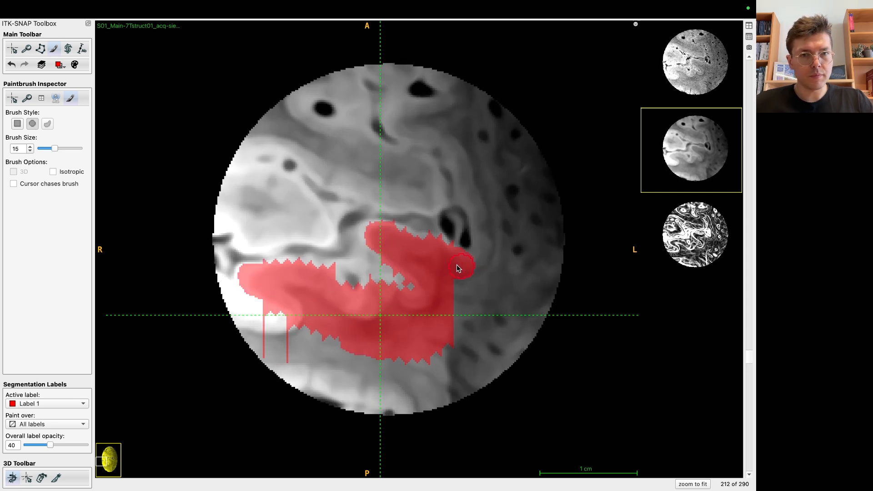
scroll(455, 291, "down", 4)
scroll(457, 275, "down", 1)
mouse_move(457, 268)
left_mouse_down()
mouse_move(452, 254)
mouse_move(464, 273)
mouse_move(454, 319)
left_mouse_up()
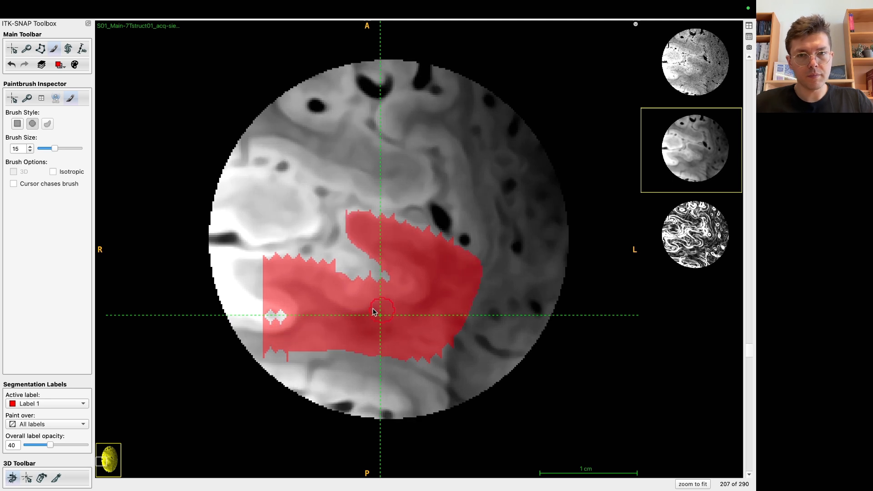
left_click(270, 295)
On axial slice 197, fill the notch in the posterior edge and paint along the edge of the anterior branch.
scroll(304, 299, "down", 5)
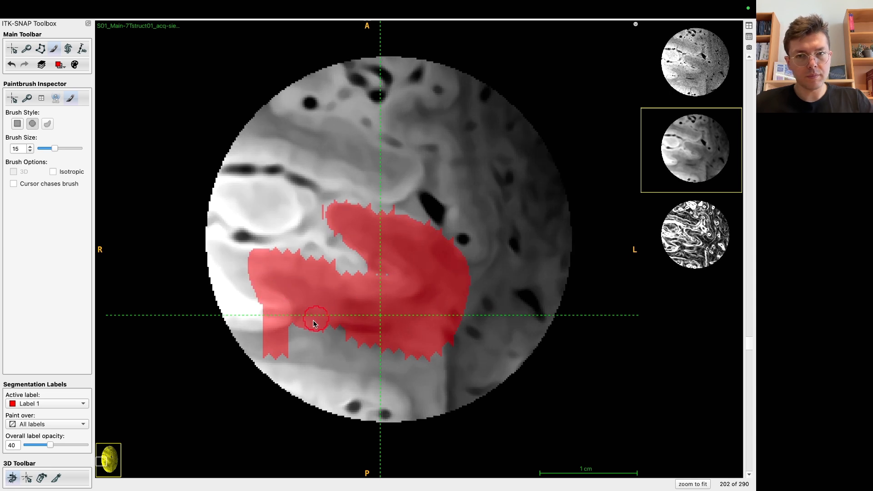
scroll(387, 335, "down", 5)
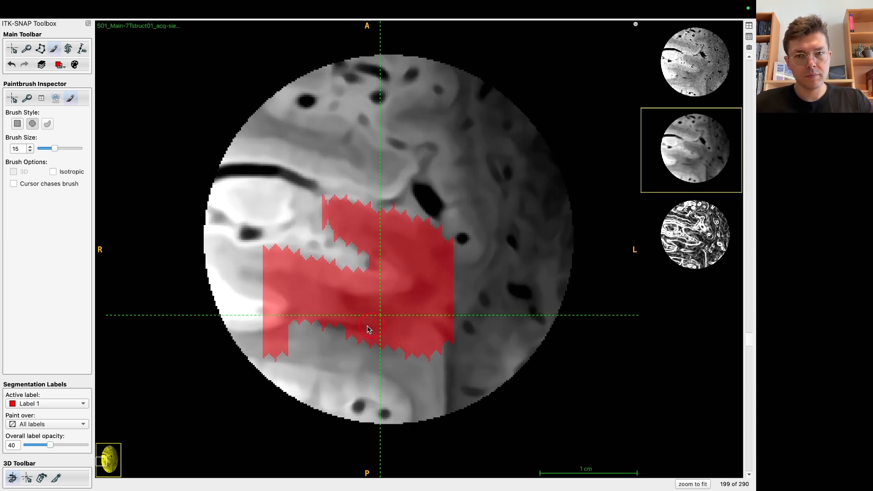
left_click_drag(311, 345, 402, 348)
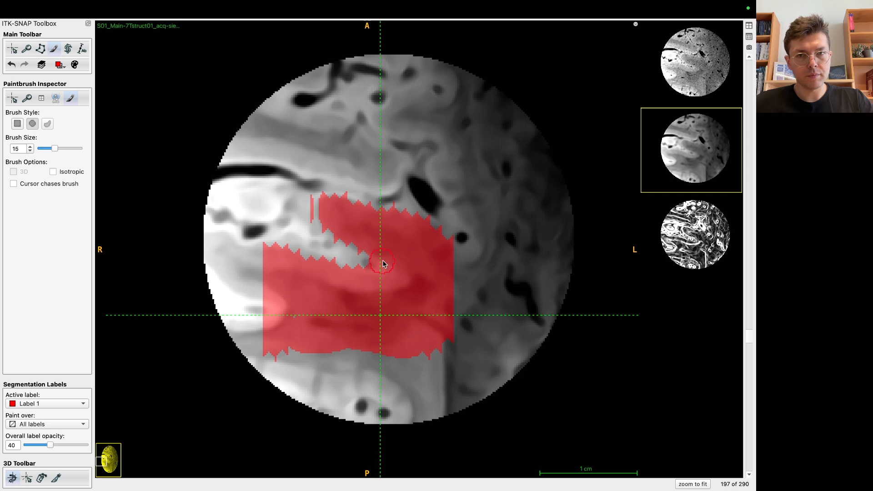
mouse_move(335, 230)
left_mouse_down()
mouse_move(332, 214)
mouse_move(373, 242)
left_mouse_up()
On axial slice 187, fill the jagged R-side end of the anterior branch and paint the R-side edge of the posterior branch.
scroll(372, 247, "down", 5)
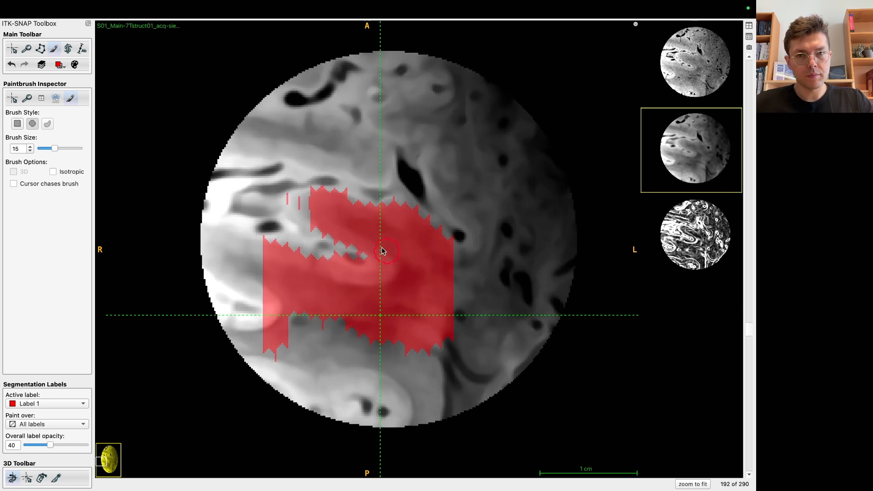
scroll(350, 246, "down", 5)
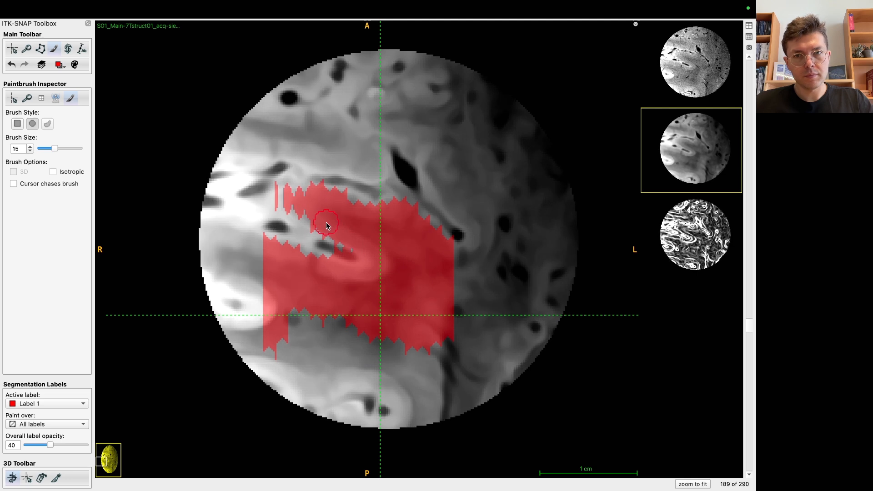
left_click_drag(272, 196, 325, 225)
mouse_move(272, 246)
left_mouse_down()
mouse_move(309, 265)
mouse_move(261, 253)
left_mouse_up()
Paint the label's jagged anterior edge smooth on axial slices 177, 172 and 167.
scroll(286, 280, "down", 5)
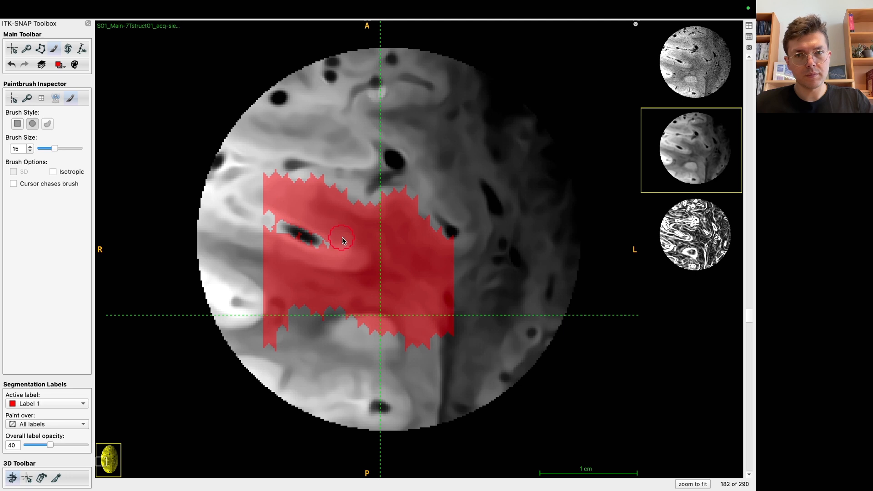
scroll(342, 236, "down", 5)
mouse_move(317, 193)
left_mouse_down()
mouse_move(381, 195)
mouse_move(410, 207)
left_mouse_up()
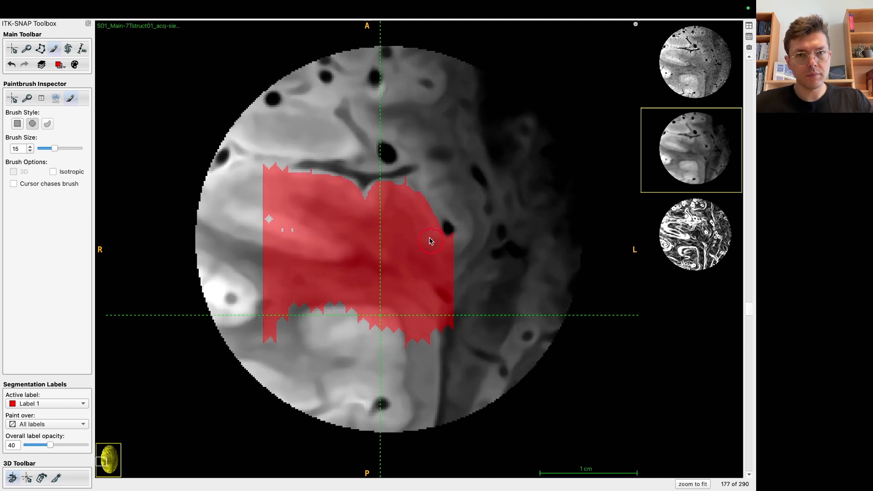
scroll(423, 240, "down", 5)
left_click_drag(335, 200, 383, 196)
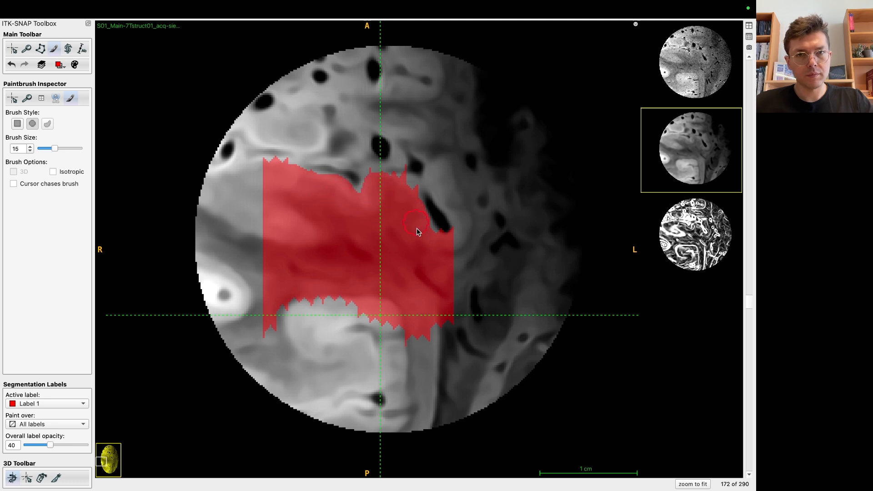
scroll(417, 241, "down", 5)
mouse_move(376, 191)
left_mouse_down()
mouse_move(345, 148)
mouse_move(310, 182)
mouse_move(289, 170)
mouse_move(327, 193)
left_mouse_up()
On axial slices 162 and 157, fill out the anterior branch and paint along the cleft between it and the R-side part.
scroll(337, 201, "down", 3)
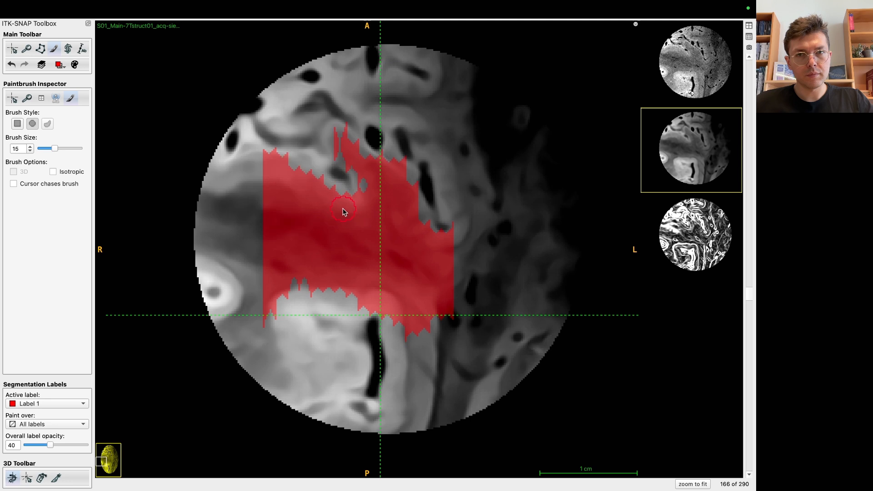
scroll(327, 199, "down", 2)
left_click_drag(289, 172, 334, 207)
mouse_move(339, 142)
left_mouse_down()
mouse_move(319, 119)
mouse_move(374, 194)
left_mouse_up()
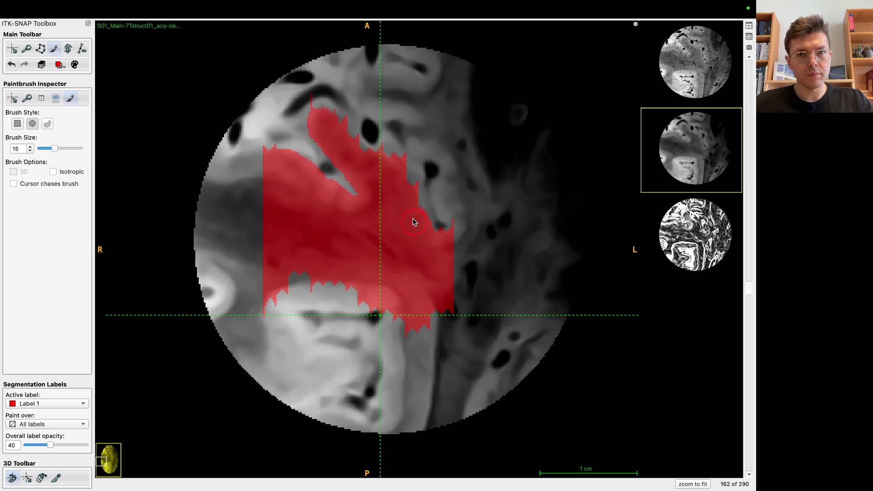
scroll(333, 132, "down", 5)
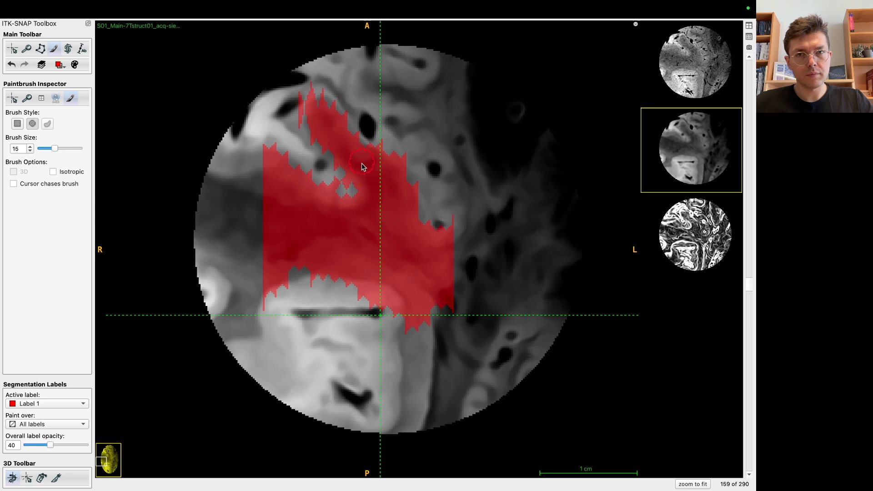
mouse_move(326, 146)
left_mouse_down()
mouse_move(302, 117)
mouse_move(327, 117)
mouse_move(390, 203)
mouse_move(348, 199)
left_mouse_up()
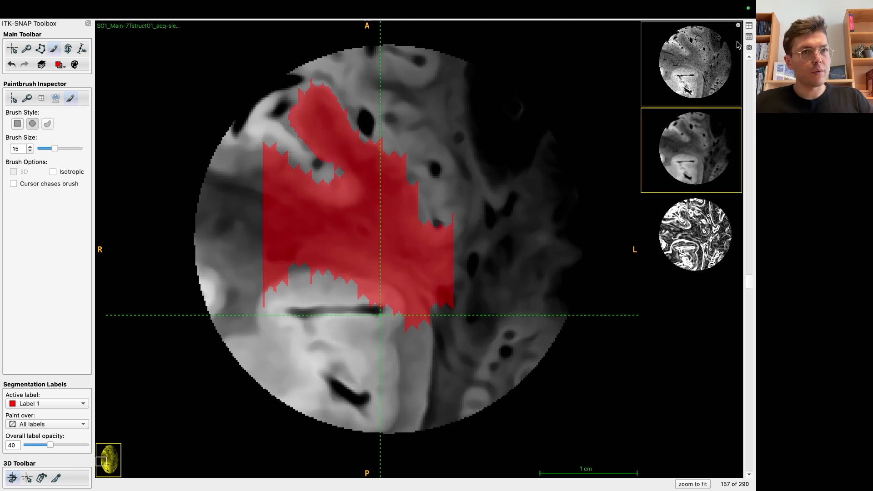
Switch from the axial view to an enlarged coronal view at slice 433 and centre it on the label.
left_click(749, 26)
left_click(118, 484)
left_click_drag(350, 367, 321, 324)
left_click_drag(613, 303, 660, 338)
left_click(749, 261)
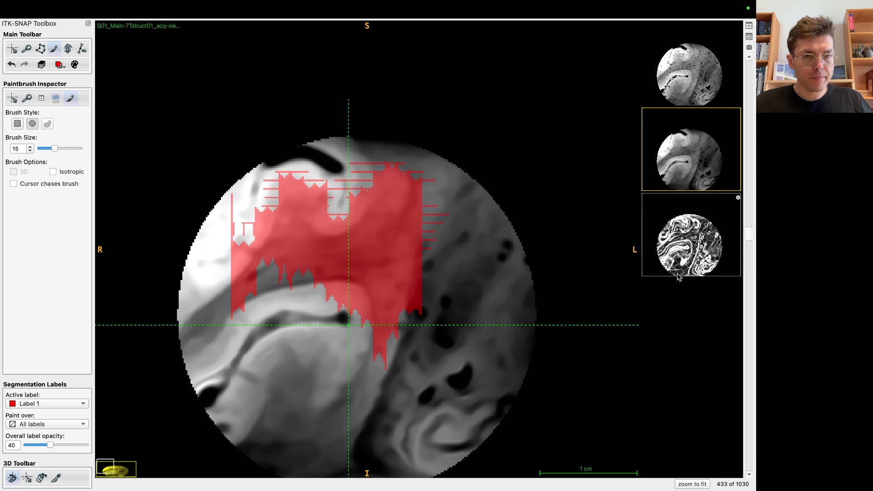
left_click_drag(392, 288, 406, 302)
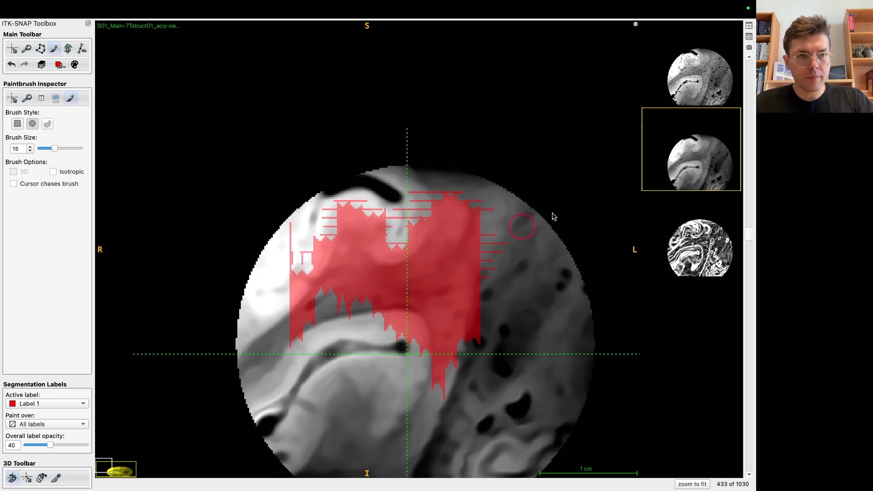
Place the crosshair at the notch beside the label and paint Label 1 over its ragged upper edge on coronal slice 505.
left_click(749, 26)
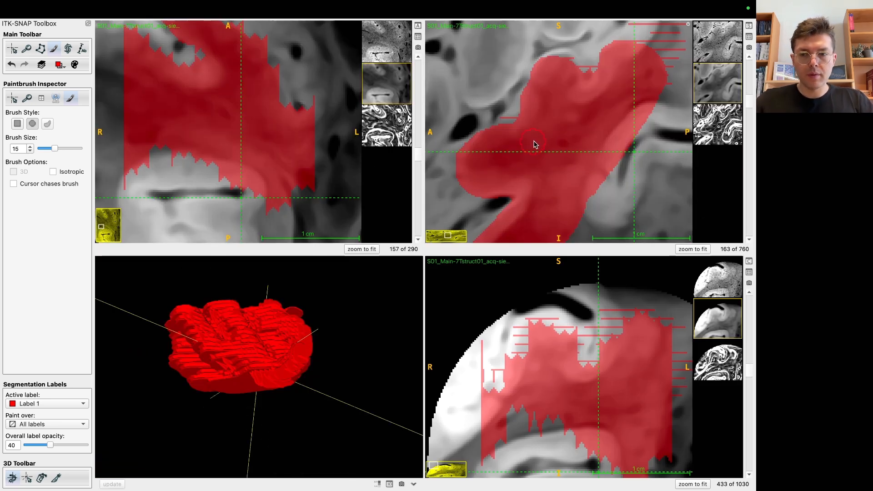
key("c")
left_click(512, 111)
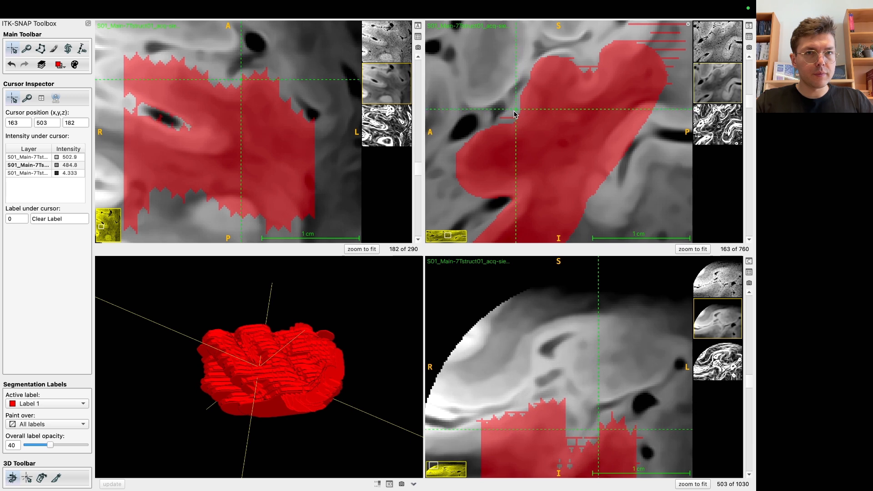
left_click(749, 261)
scroll(441, 252, "down", 2)
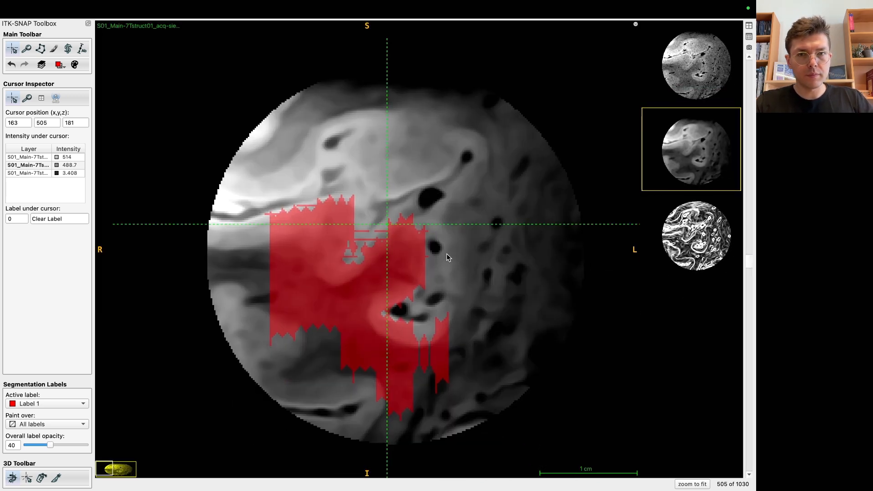
key("s")
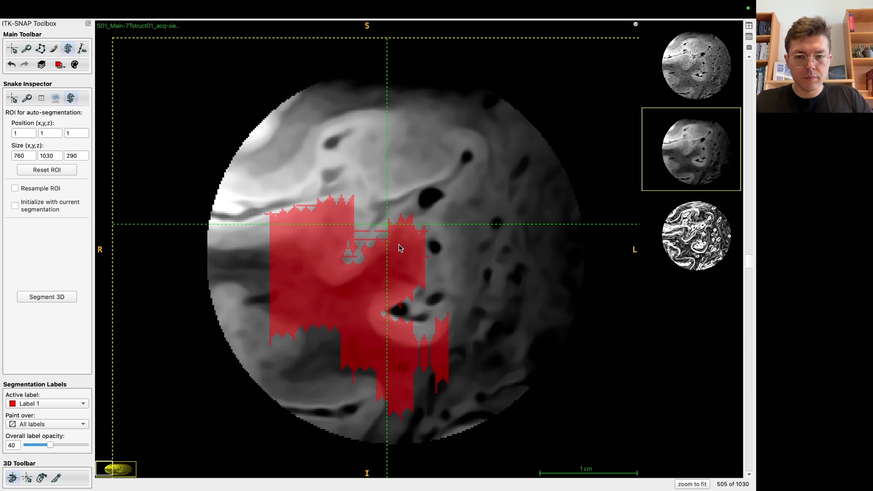
key("b")
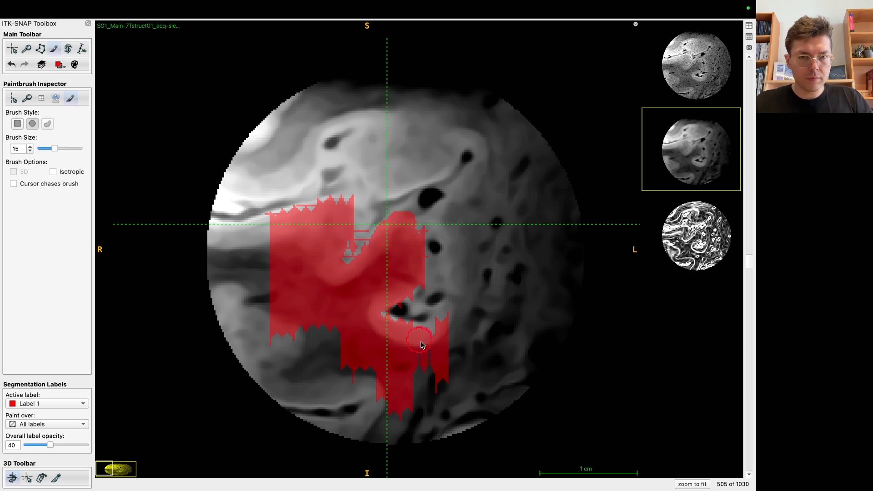
Examine how Label 1 follows the gyrus through the coronal slices from 505 to 466.
scroll(429, 350, "down", 4)
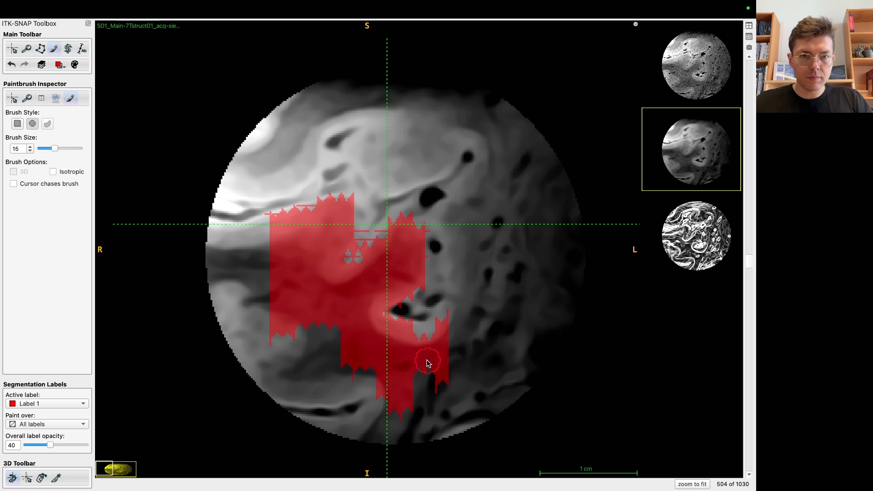
scroll(430, 350, "down", 6)
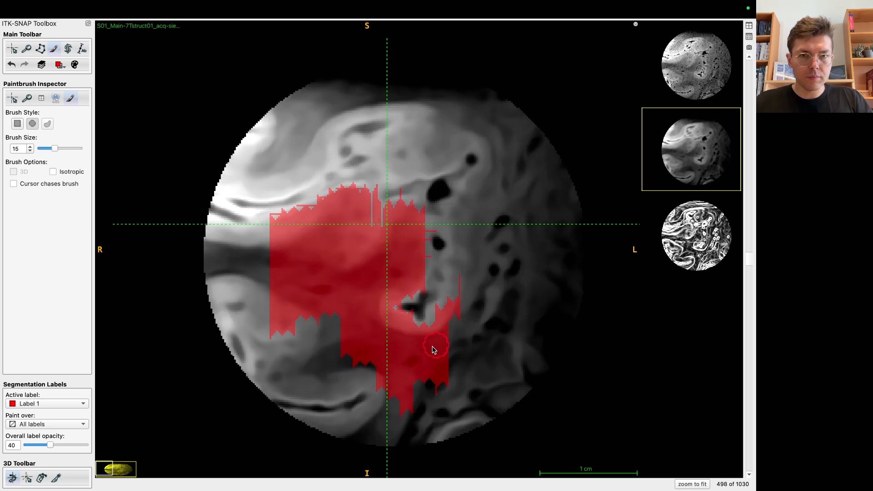
scroll(431, 325, "down", 6)
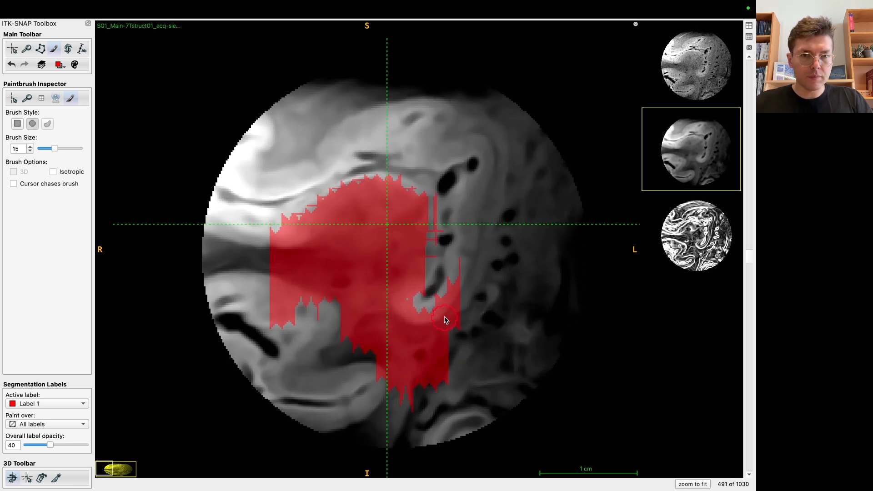
scroll(445, 321, "down", 7)
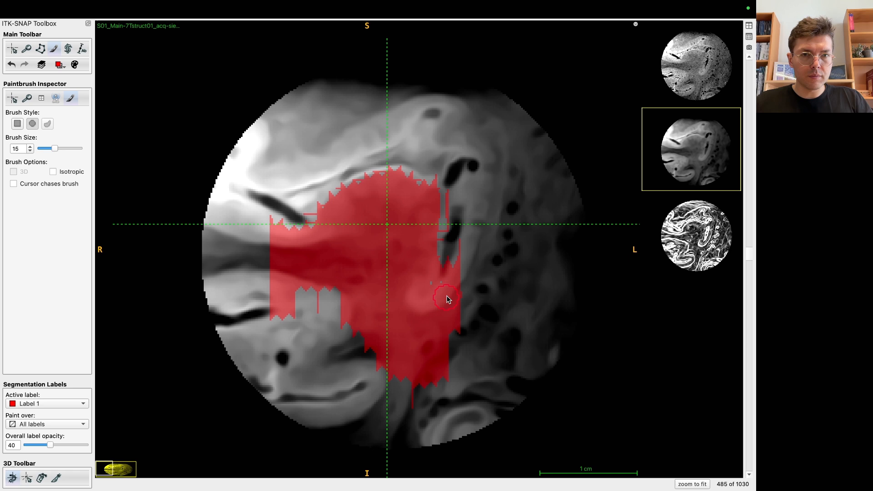
scroll(437, 318, "down", 11)
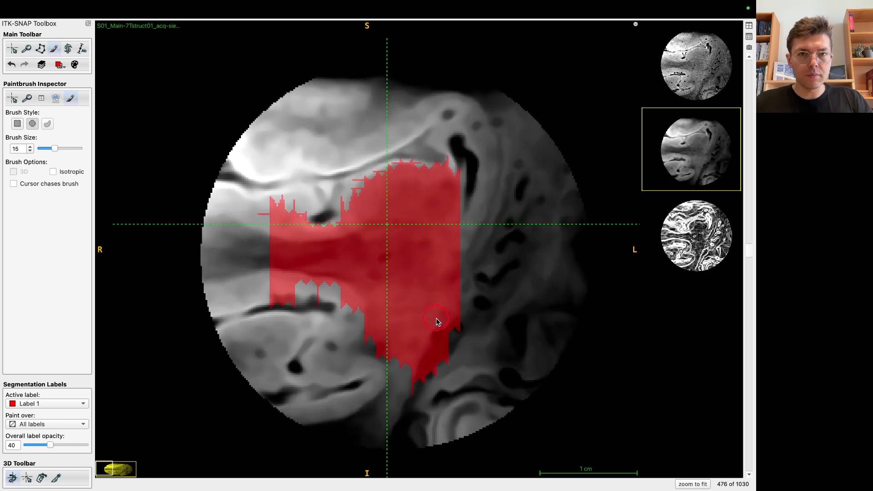
scroll(436, 322, "down", 8)
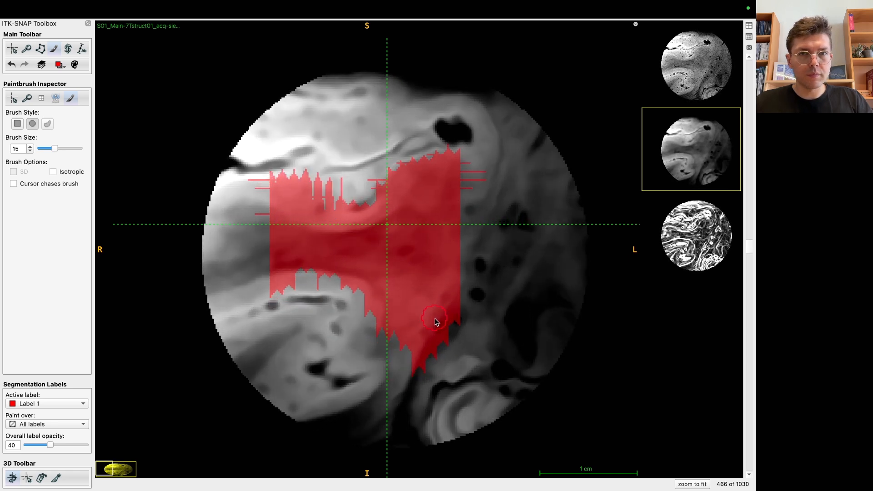
Return to the four-view layout and save the segmentation as segmentation-hg_v02.nii.gz.
left_click(749, 25)
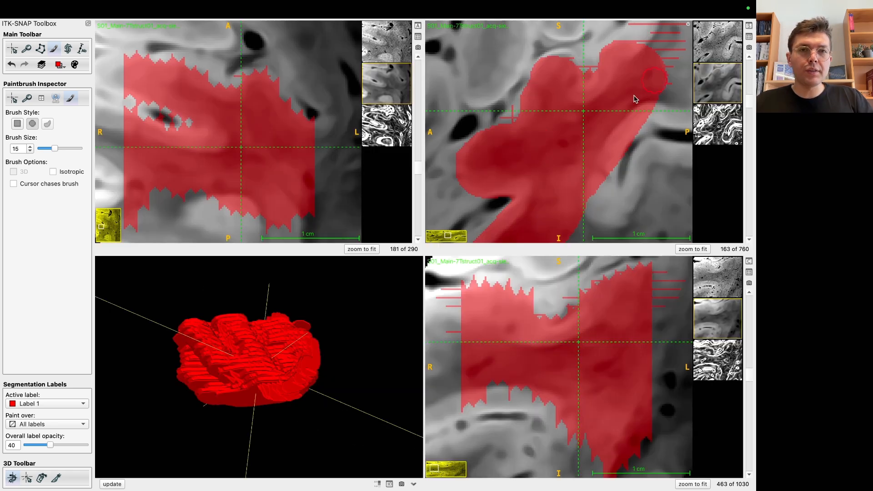
key("r")
scroll(596, 102, "down", 10)
scroll(595, 104, "up", 8)
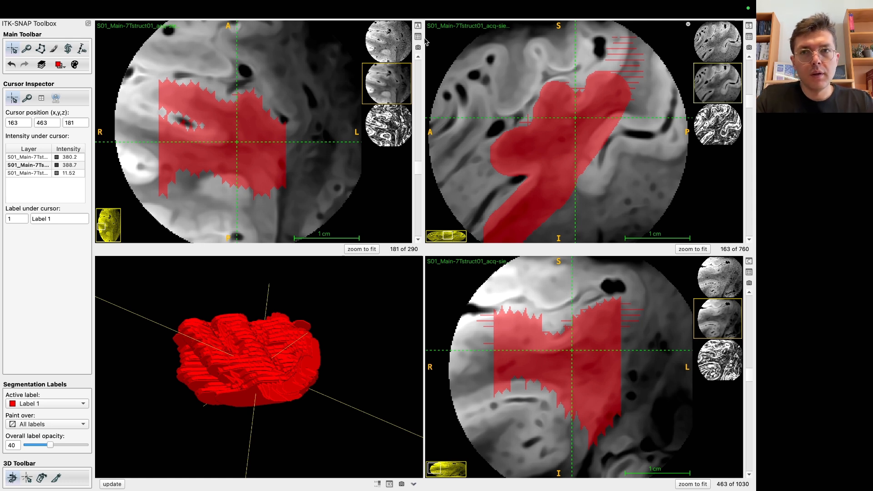
mouse_move(191, 5)
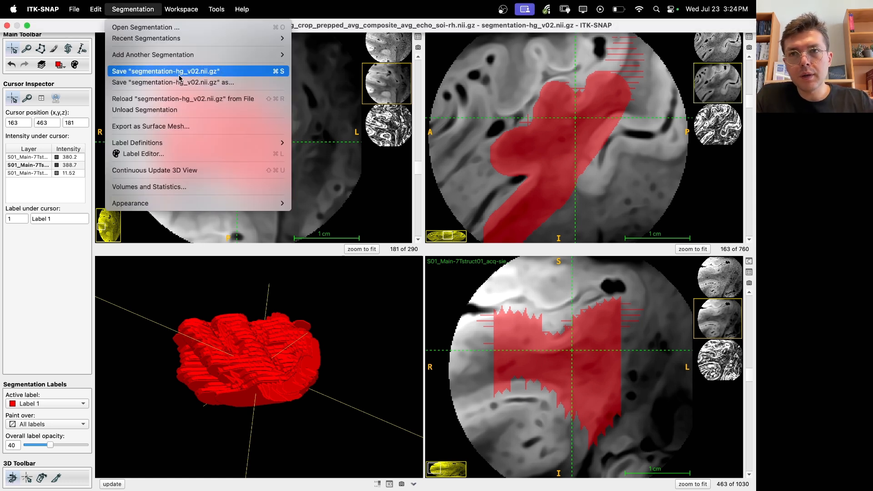
left_click(166, 71)
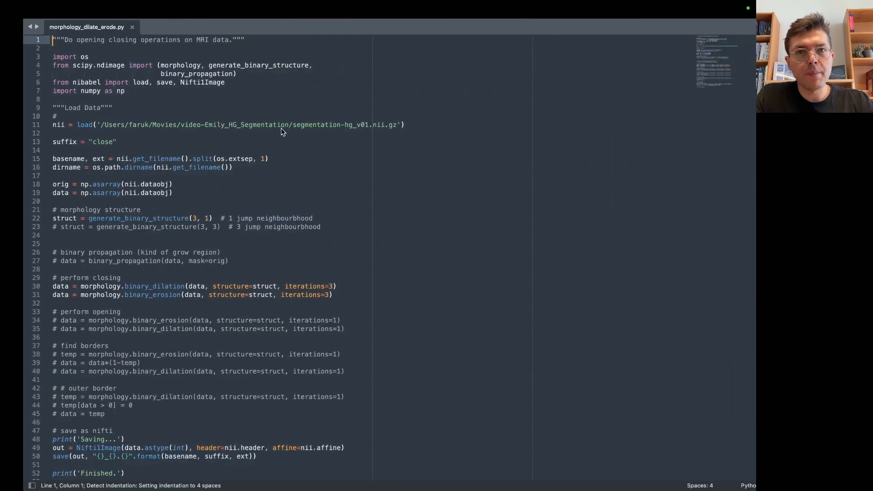
In the morphology_dilate_erode.py script, load segmentation-hg_v02.nii.gz, set the closing's dilation and erosion iterations to 2, and save.
left_click(368, 125)
key("super+s")
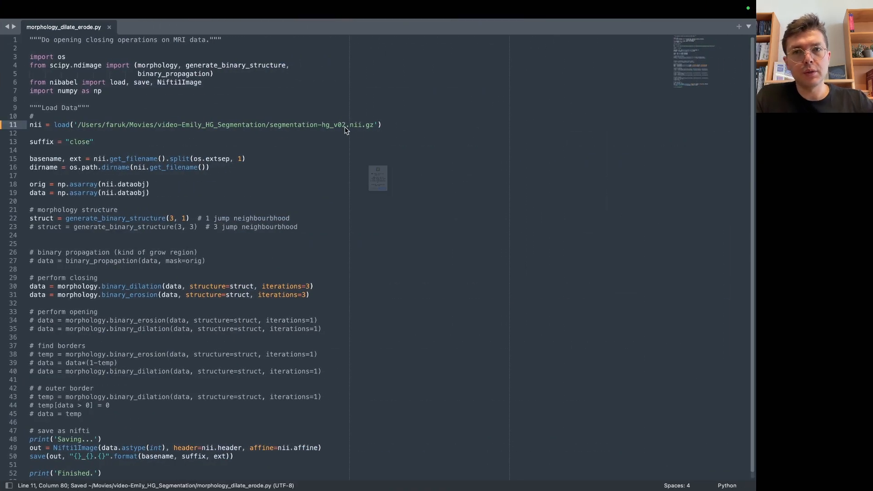
left_click(356, 251)
left_click(309, 286)
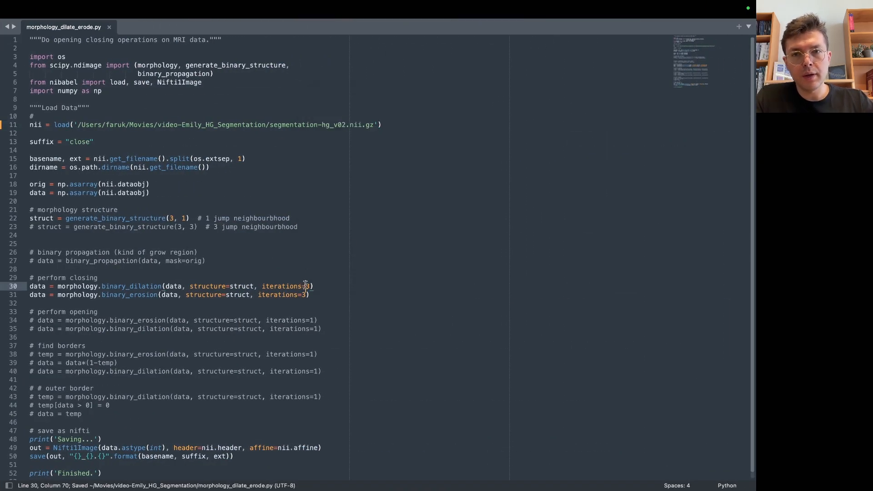
left_click(306, 295)
key("BackSpace")
type("2")
key("super+s")
Switch to Terminal and run python morphology_dilate_erode.py again.
key("ctrl+Left")
key("ctrl+Left")
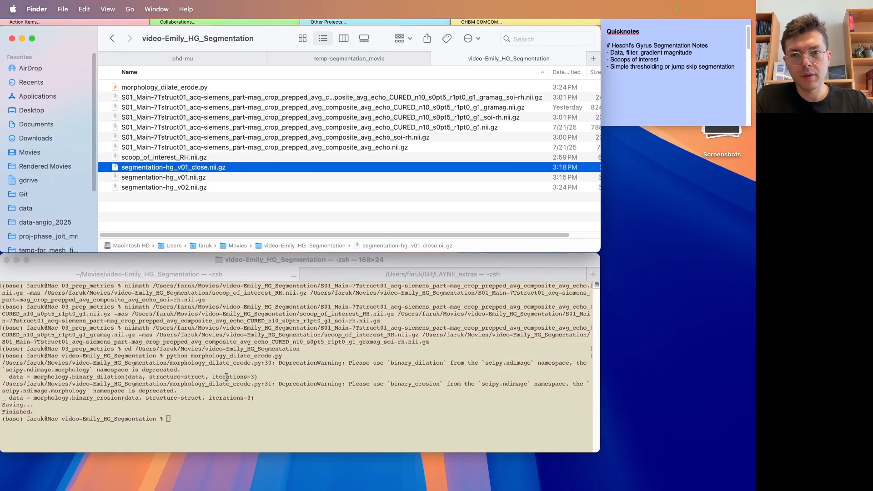
key("Up")
key("Return")
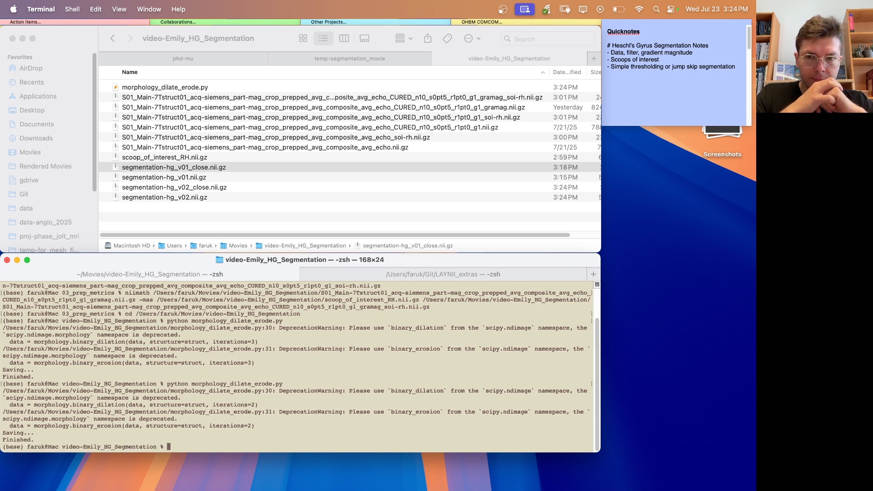
Switch to ITK-SNAP, open segmentation-hg_v02_close.nii.gz as the segmentation, and update the 3D rendering.
key("ctrl+Right")
mouse_move(159, 4)
left_click(127, 13)
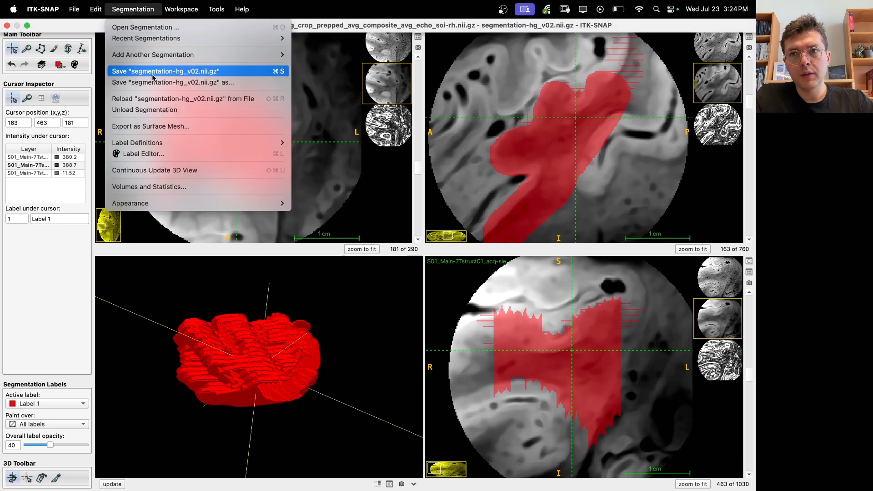
left_click(146, 28)
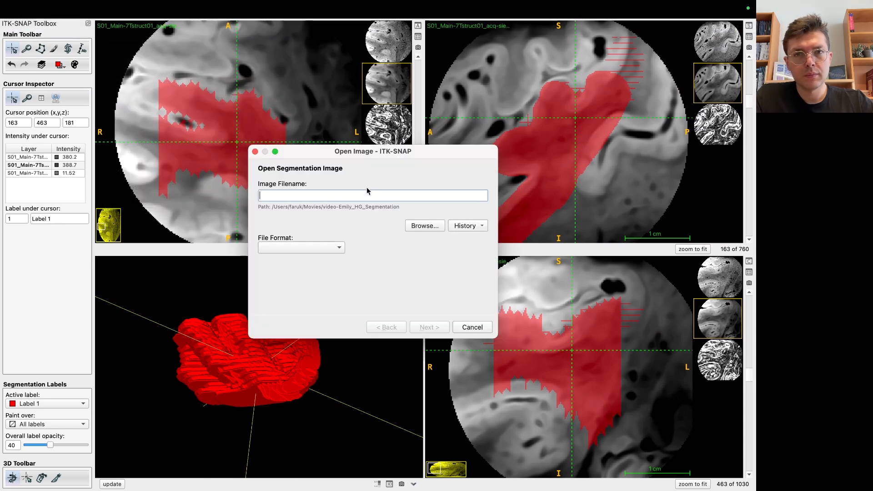
left_click(425, 226)
left_click(398, 234)
double_click(398, 233)
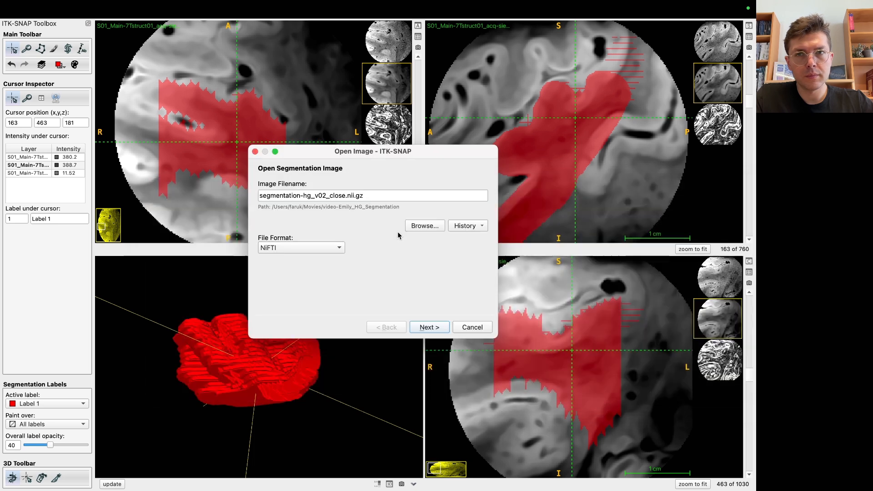
left_click(430, 327)
left_click(430, 327)
left_click(112, 484)
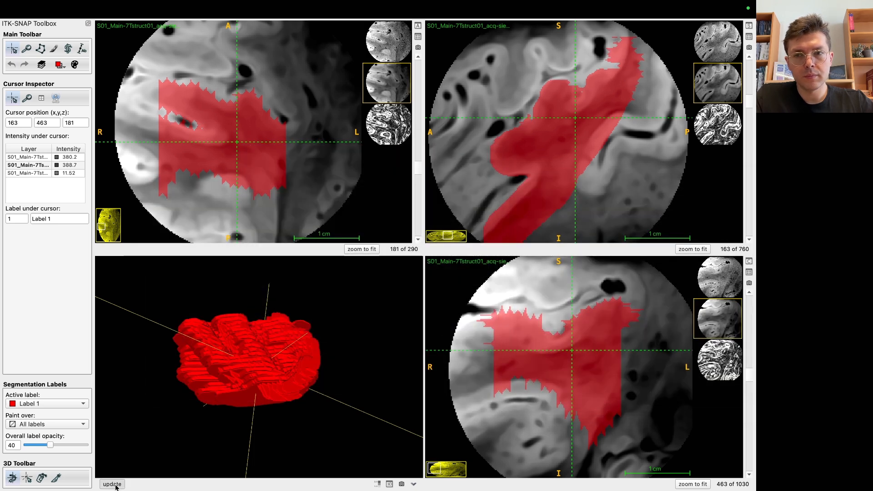
Rotate the 3D model and place the crosshair on several surface spots to inspect the matching slices.
left_click_drag(322, 341, 257, 374)
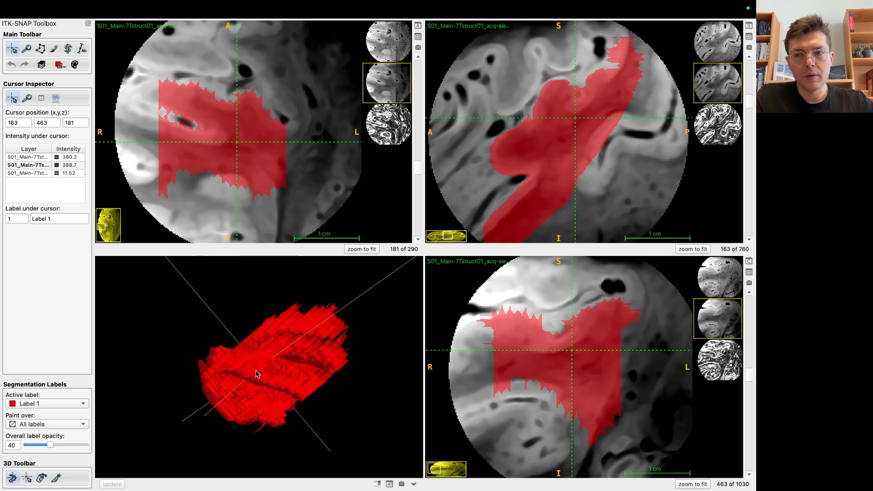
left_click(27, 479)
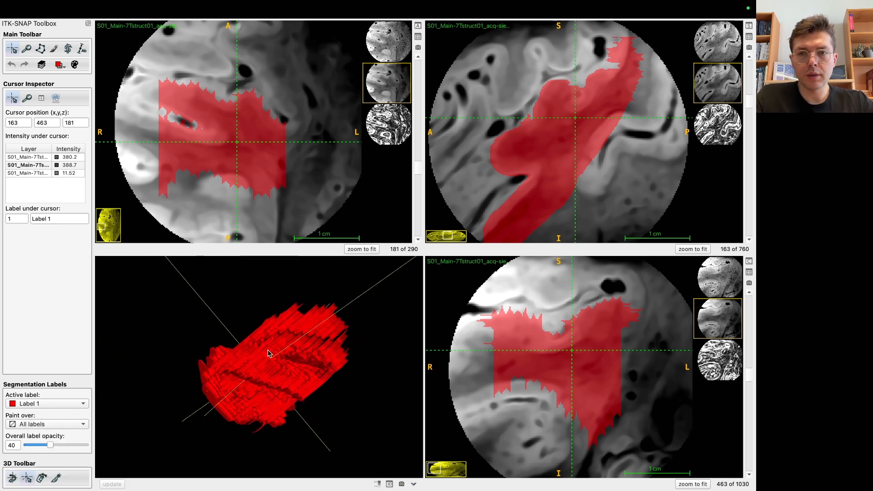
left_click(243, 365)
left_click(306, 346)
left_click(294, 369)
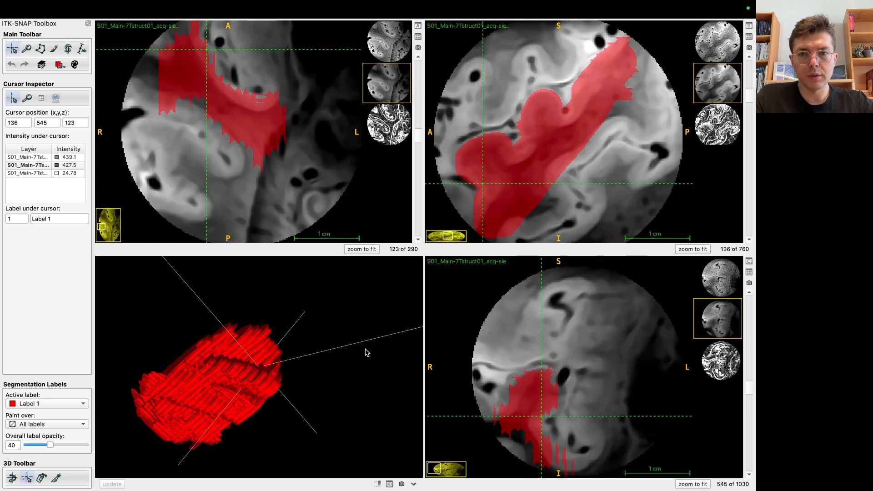
left_click_drag(311, 324, 198, 317)
left_click(294, 303)
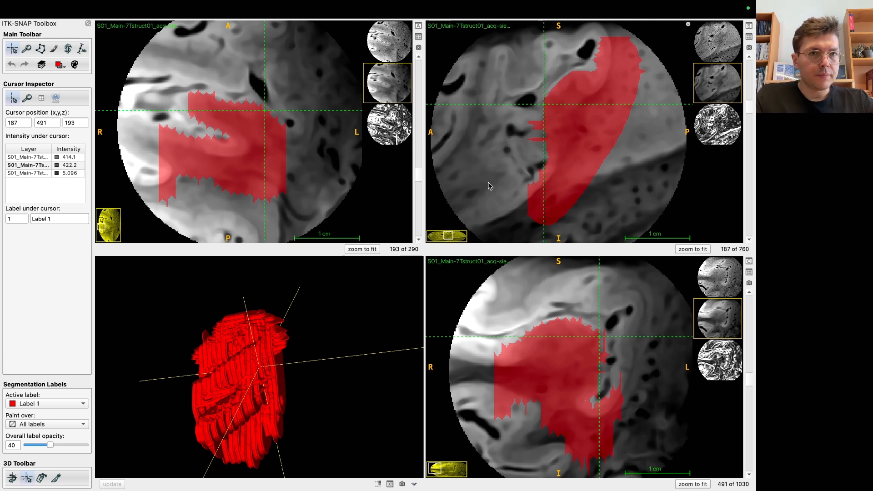
Toggle the segmentation overlay and enlarge sagittal slice 187 to compare the label with the anatomy.
key("s")
key("s")
key("s")
key("s")
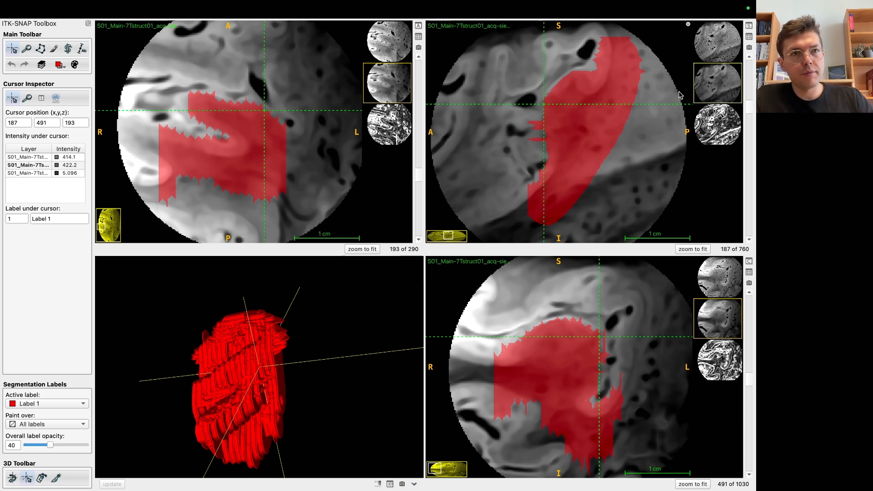
left_click(749, 26)
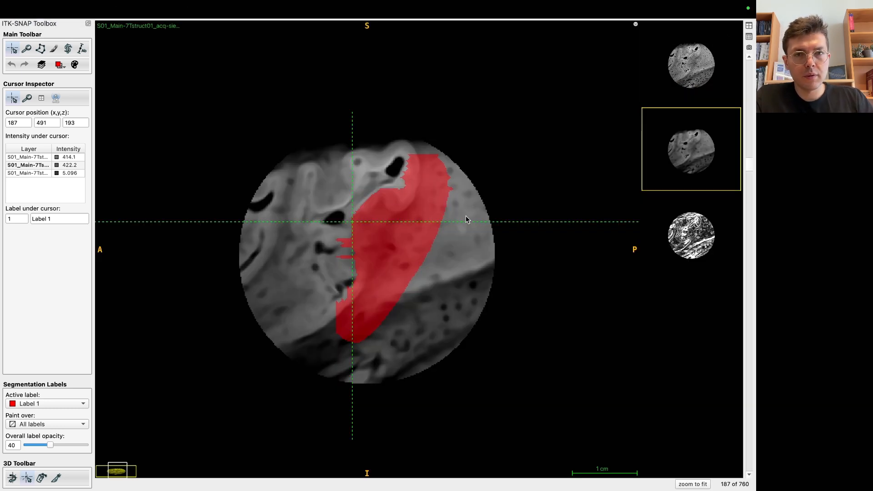
left_click(749, 26)
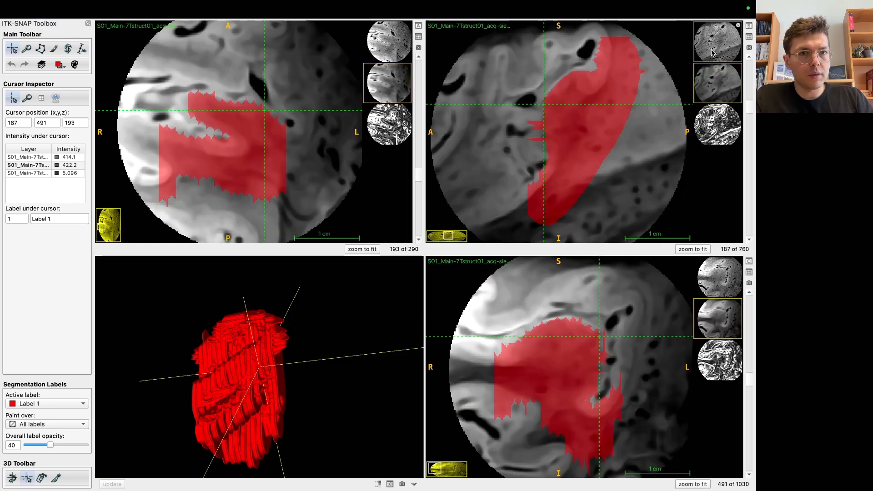
Place the crosshair at the label's lateral edge on coronal slice 491 and paint Label 1 along the gyrus on sagittal slice 210.
left_click(628, 399)
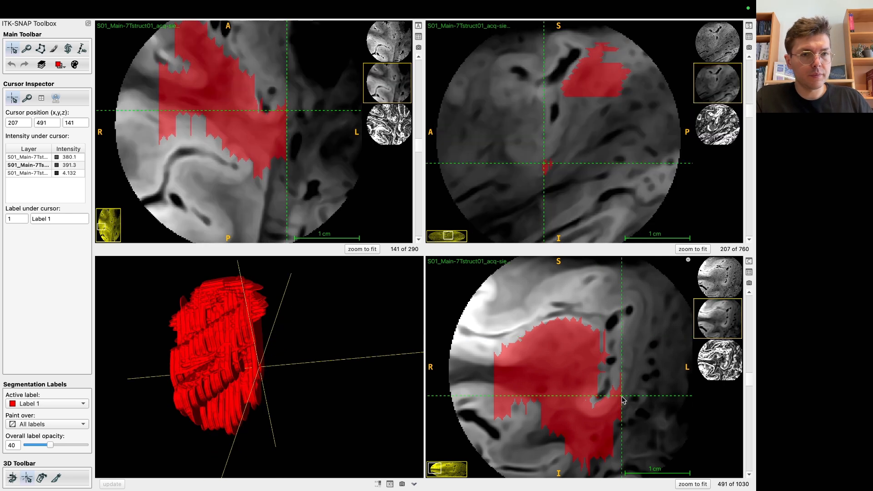
mouse_move(628, 399)
left_mouse_down()
mouse_move(636, 399)
mouse_move(625, 398)
left_mouse_up()
key("4")
mouse_move(579, 82)
left_mouse_down()
mouse_move(583, 70)
mouse_move(574, 90)
left_mouse_up()
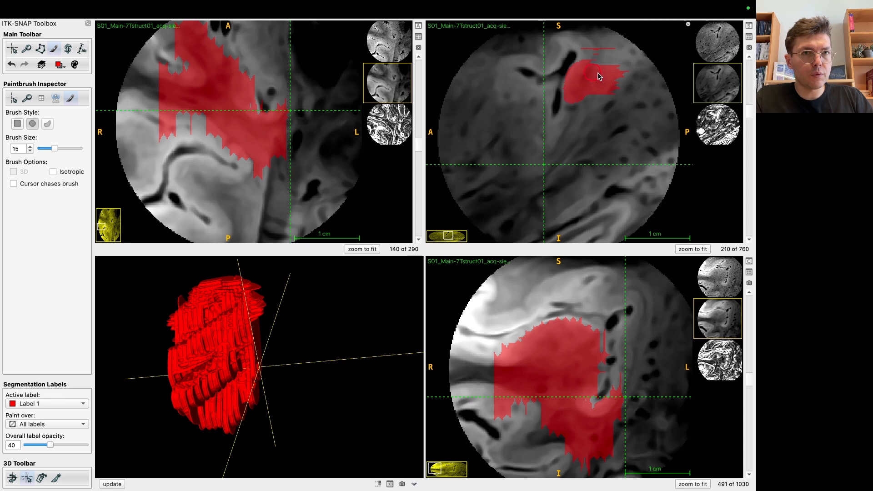
Paint Label 1 over the gyrus at its lateral end on sagittal slices 213 to 219.
scroll(591, 103, "up", 3)
mouse_move(578, 91)
left_mouse_down()
mouse_move(575, 73)
mouse_move(575, 93)
left_mouse_up()
scroll(579, 93, "up", 3)
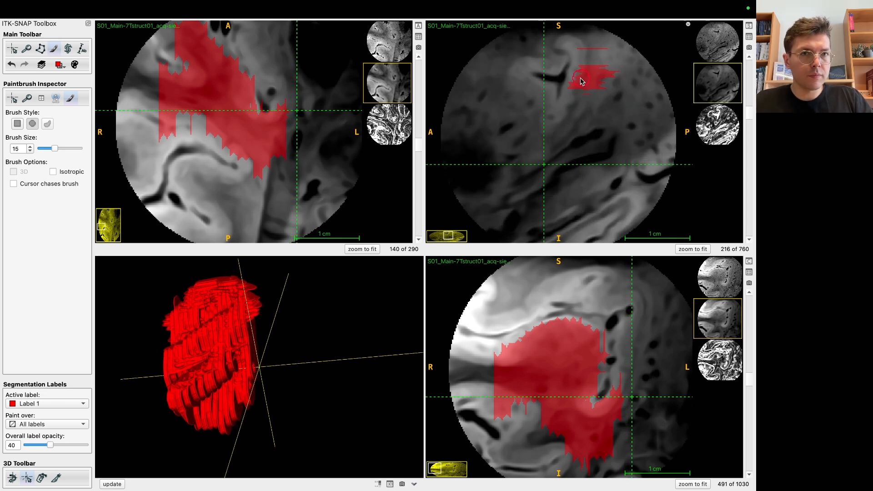
scroll(580, 86, "up", 3)
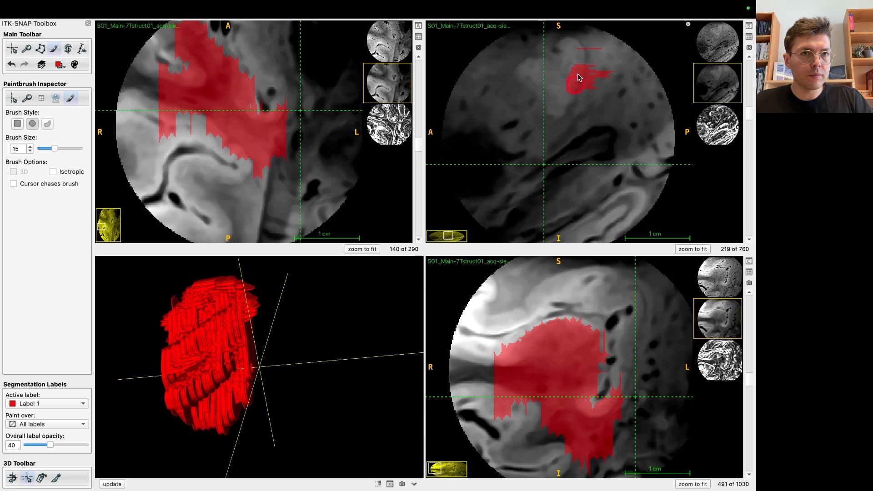
scroll(591, 91, "down", 6)
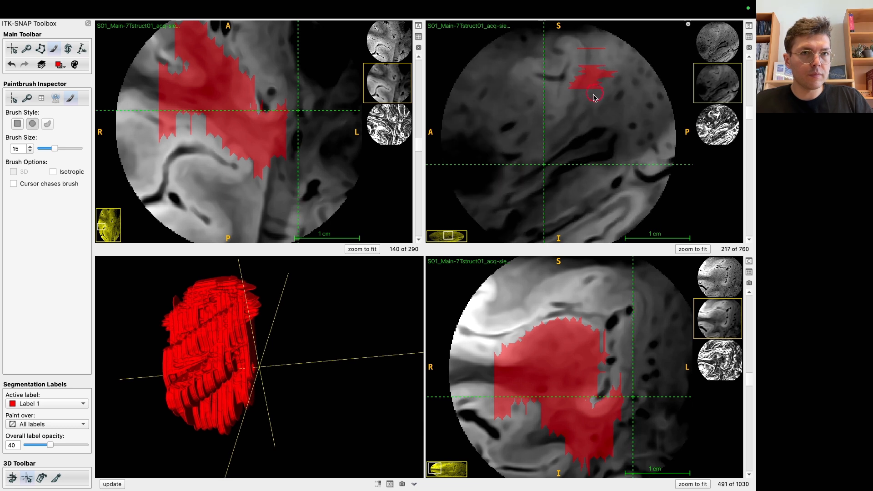
scroll(589, 91, "down", 6)
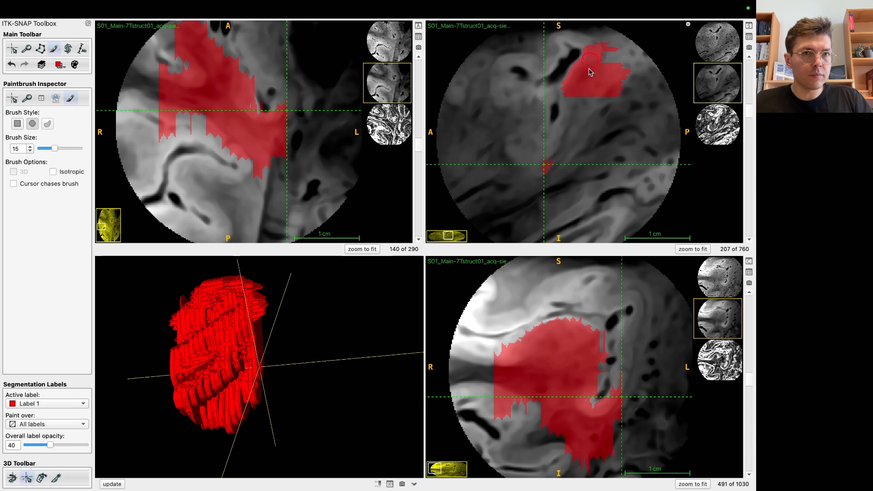
Extend Label 1 downward along the gyrus on sagittal slices 207, 208 and 209, following the shape on slice 205.
scroll(585, 103, "down", 2)
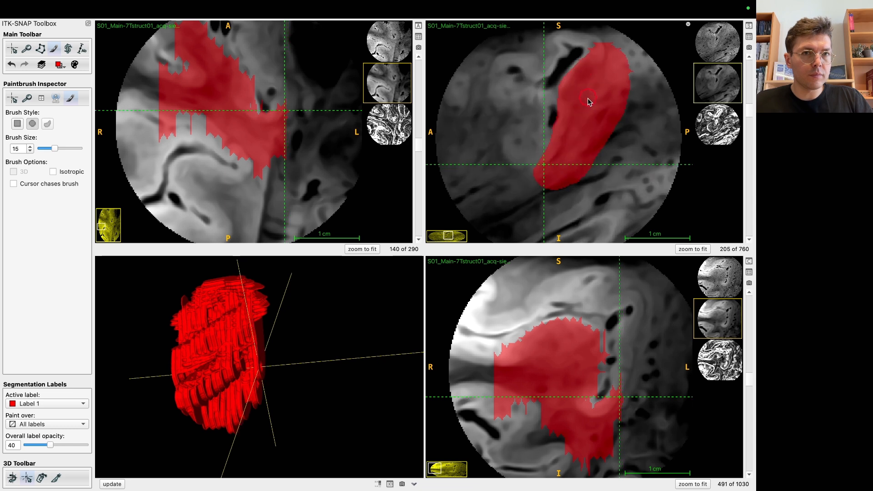
scroll(586, 104, "up", 2)
left_click_drag(577, 111, 548, 172)
scroll(591, 114, "up", 1)
left_click_drag(574, 98, 553, 153)
scroll(596, 100, "up", 1)
left_click_drag(572, 99, 567, 127)
Show the third, edge-enhanced image in the slice views and extend Label 1's anterior edge on sagittal slice 194.
scroll(592, 91, "down", 6)
scroll(586, 107, "down", 3)
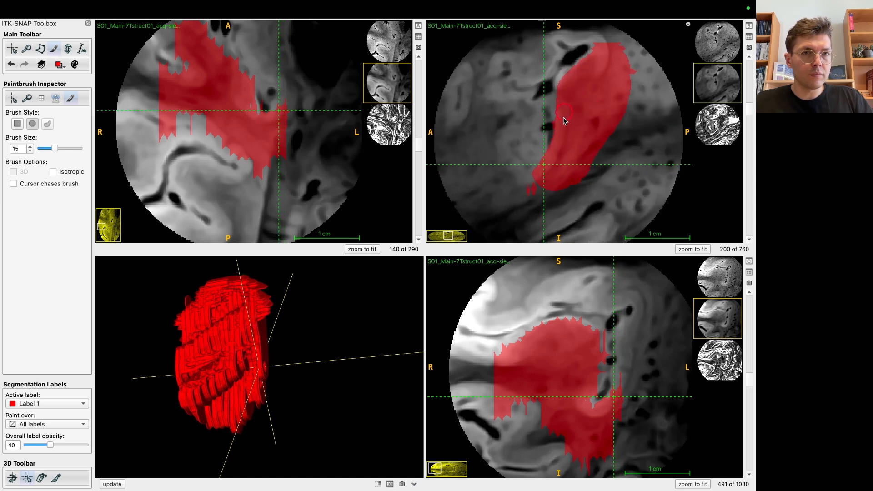
scroll(582, 114, "down", 3)
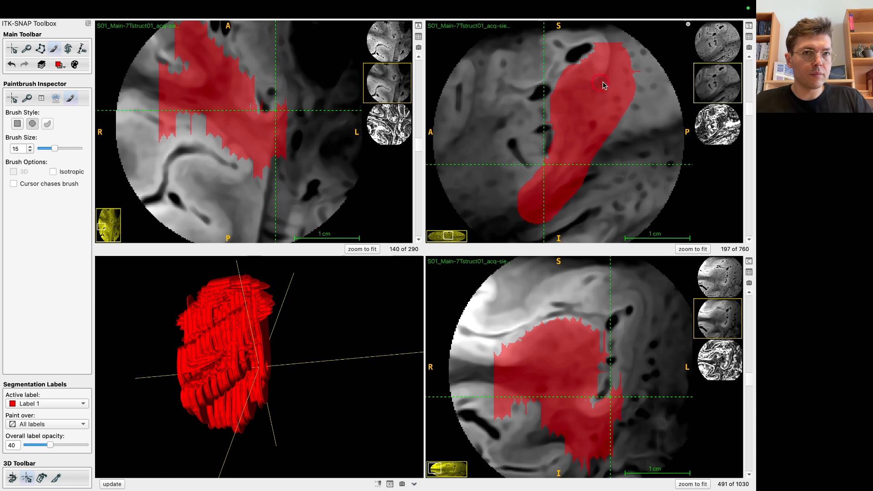
scroll(592, 95, "down", 3)
left_click(706, 126)
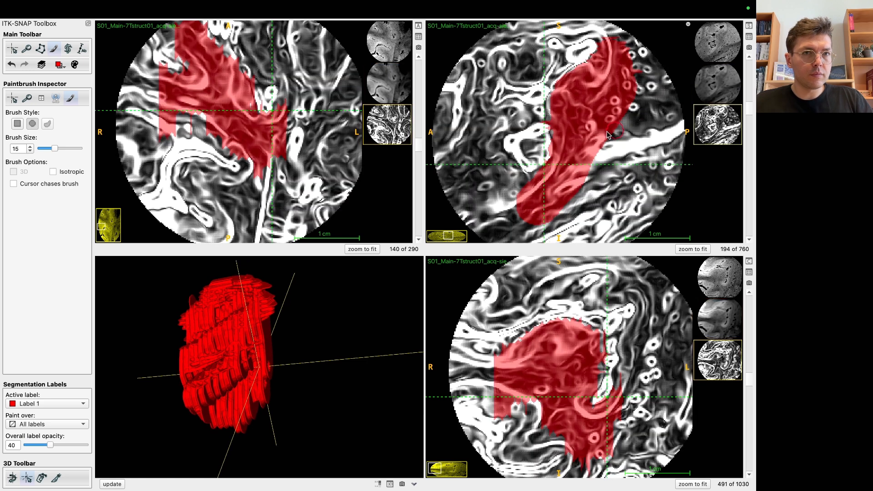
left_click_drag(564, 110, 564, 98)
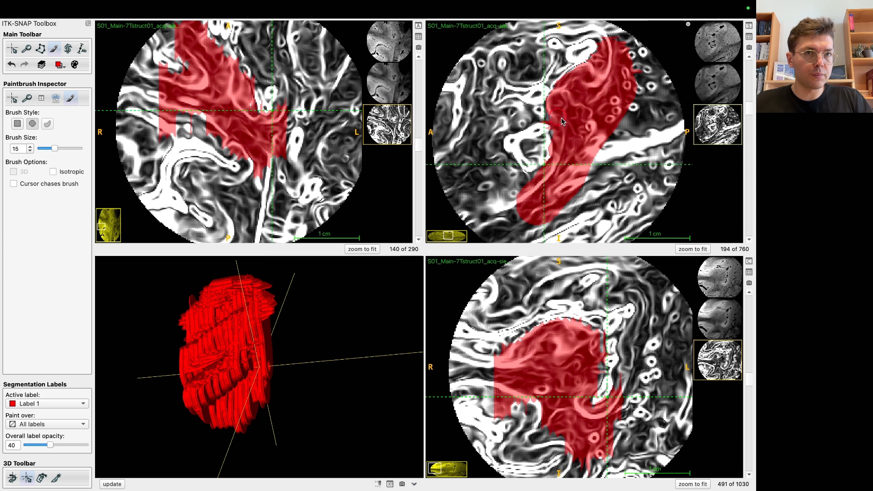
Extend Label 1 along the anterior border of the gyrus on sagittal slice 188.
scroll(556, 113, "down", 3)
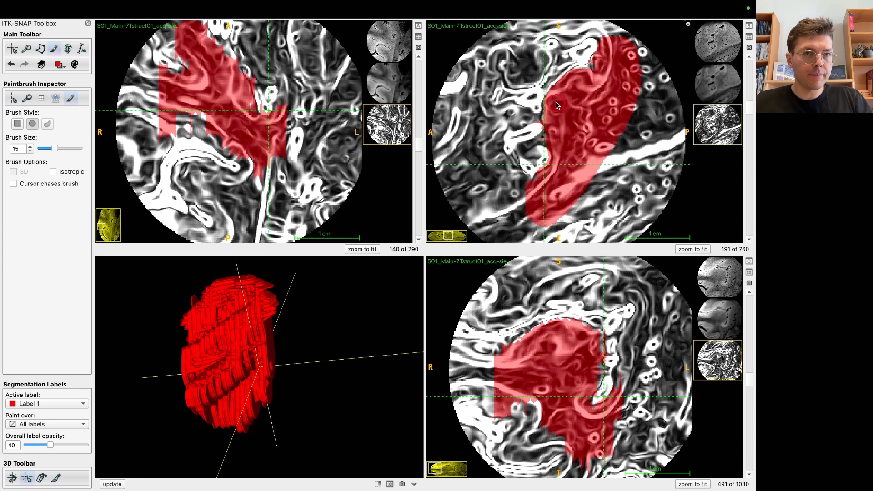
scroll(570, 99, "down", 3)
left_click_drag(552, 98, 550, 127)
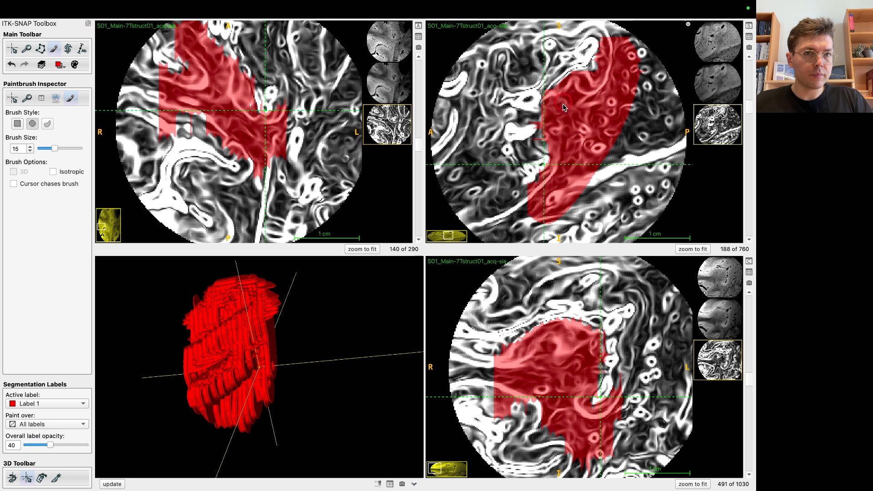
Check the label on sagittal slices 185 to 171, and paint out Label 1's anterior tip and superior crown on slice 168.
scroll(563, 102, "down", 3)
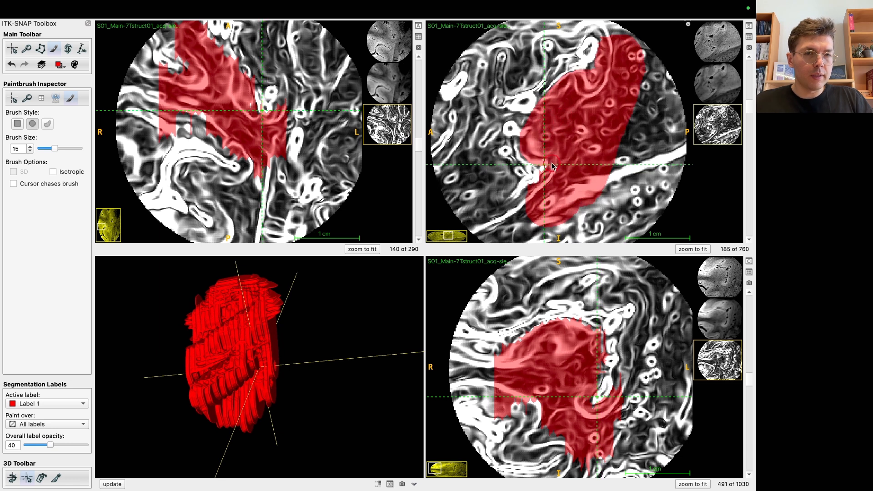
scroll(557, 121, "down", 2)
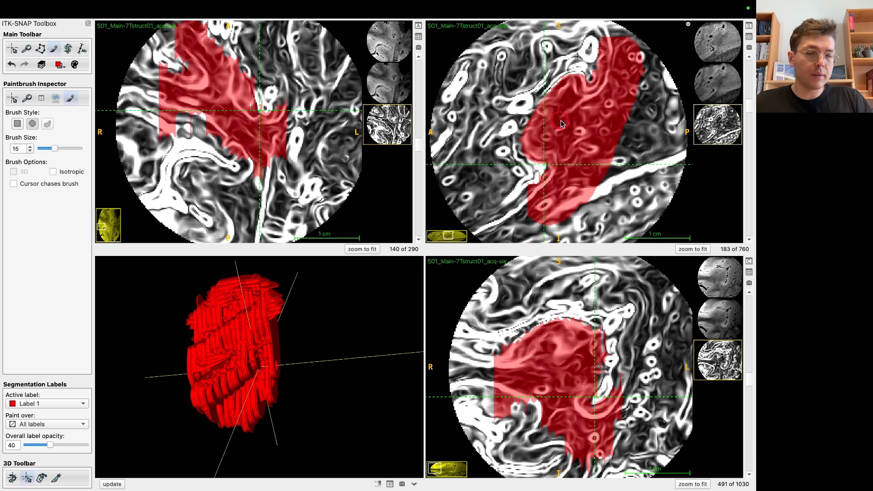
scroll(558, 127, "down", 3)
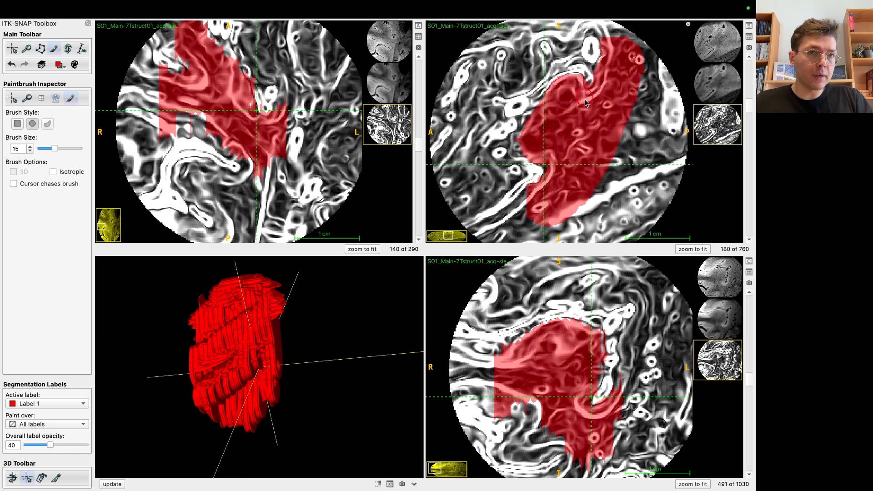
scroll(575, 125, "down", 2)
scroll(571, 129, "down", 1)
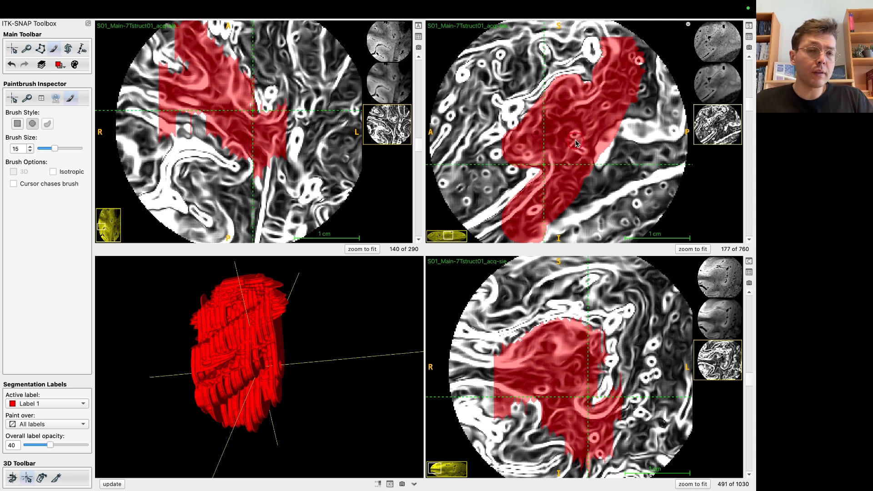
scroll(578, 132, "down", 3)
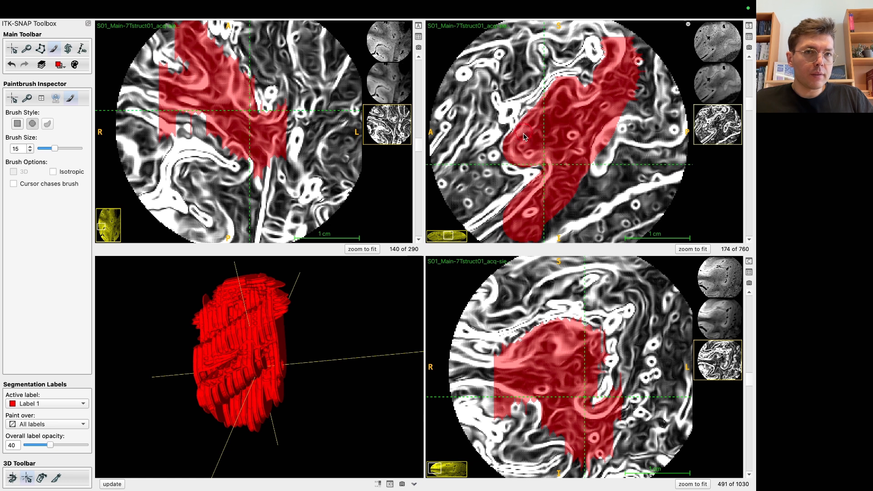
scroll(518, 151, "down", 3)
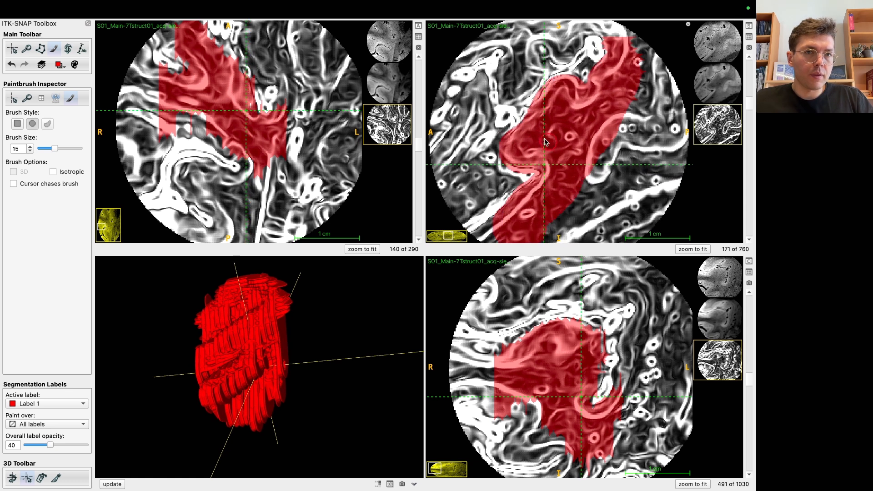
scroll(556, 132, "down", 3)
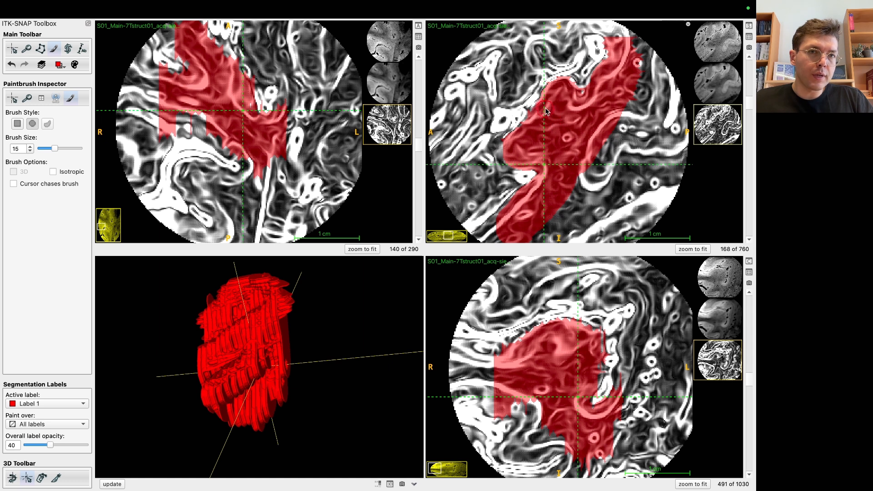
left_click_drag(509, 159, 546, 167)
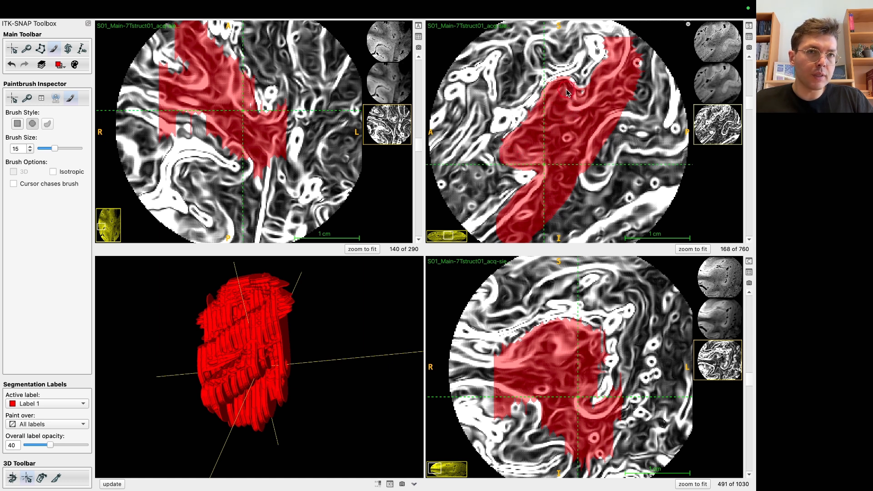
left_click_drag(568, 86, 554, 88)
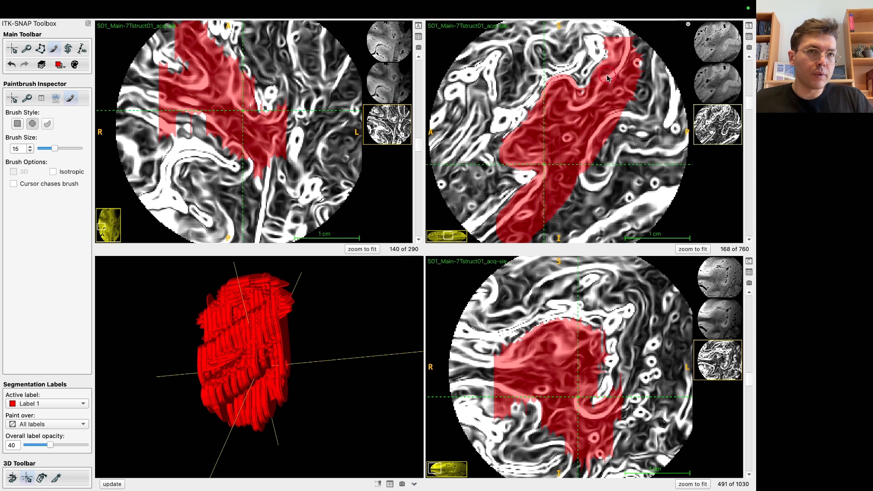
Extend Label 1's anterior edge on sagittal slice 154 and touch up its superior fold a few slices further medially.
scroll(573, 109, "down", 3)
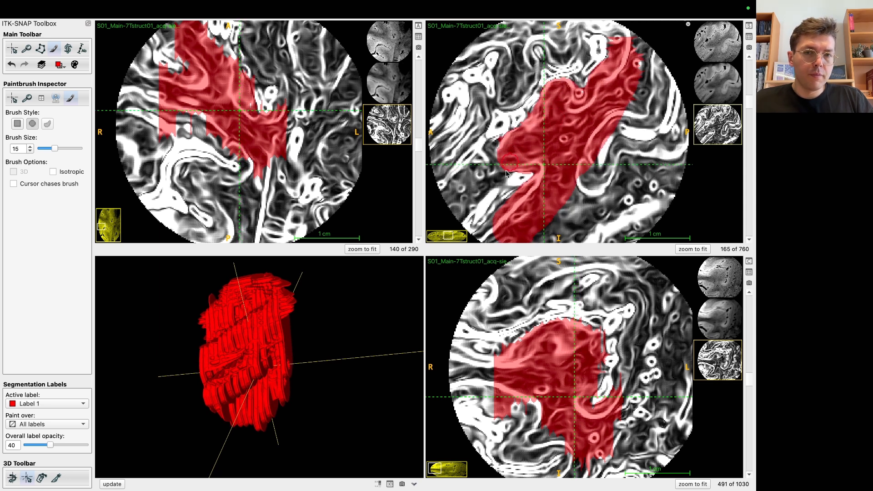
scroll(541, 144, "down", 2)
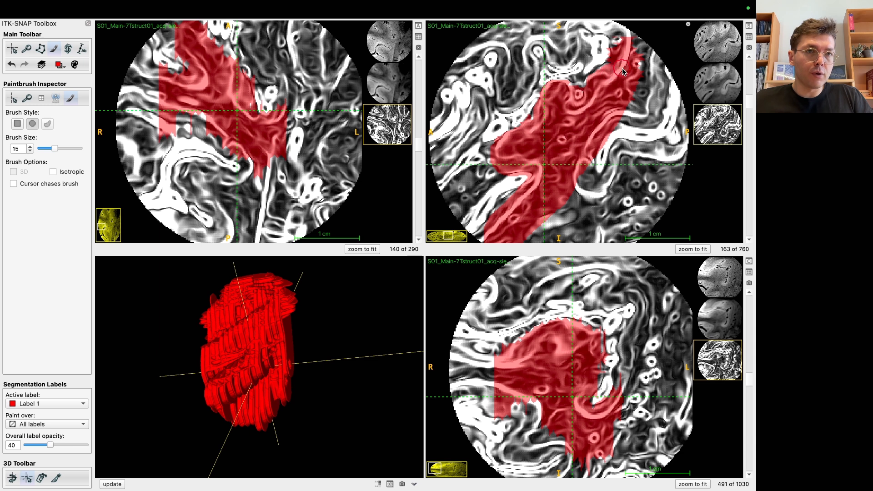
scroll(598, 114, "down", 3)
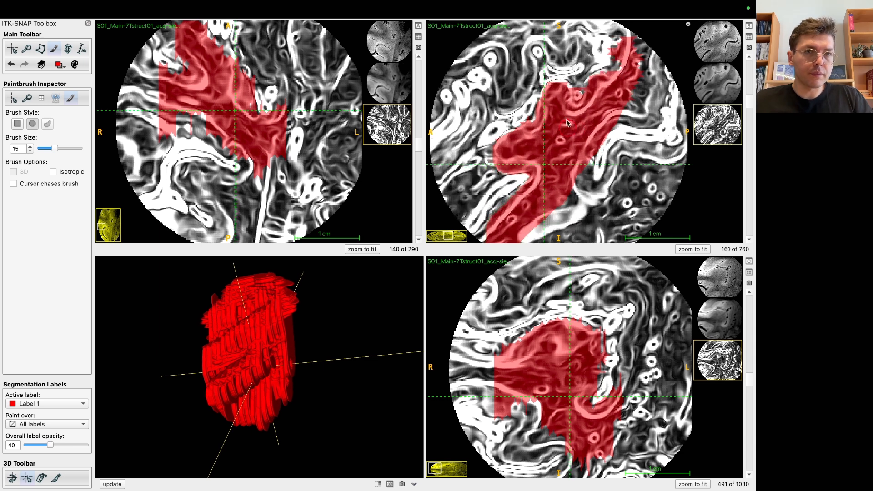
scroll(562, 93, "down", 3)
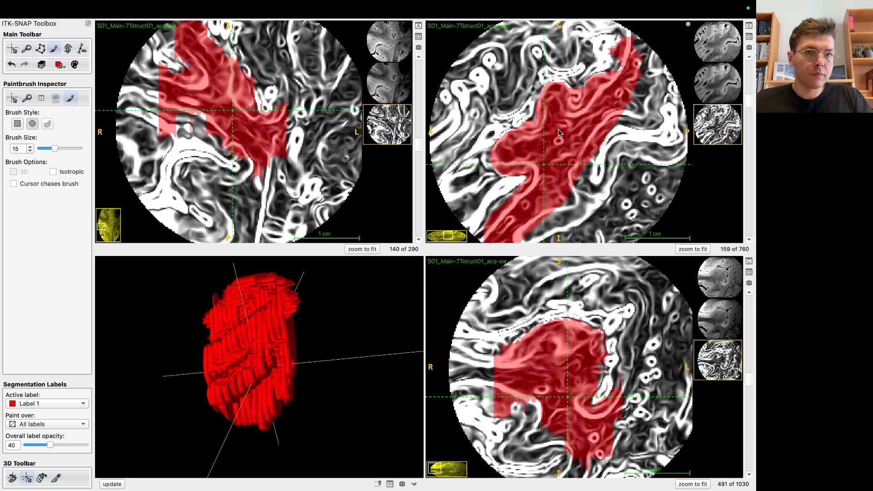
scroll(557, 142, "down", 2)
scroll(556, 141, "down", 1)
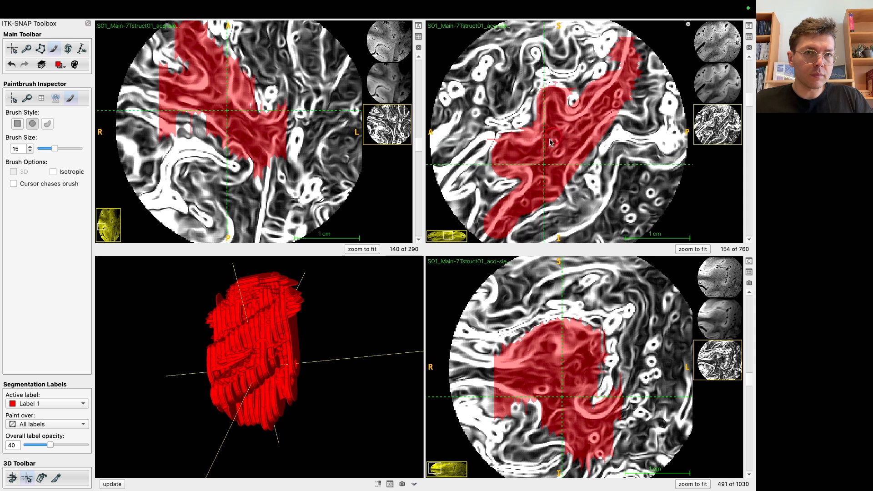
mouse_move(513, 140)
left_mouse_down()
mouse_move(522, 137)
mouse_move(496, 168)
left_mouse_up()
scroll(524, 156, "down", 3)
left_click_drag(542, 106, 540, 113)
Paint Label 1 out to the anterior lobe and superior fold of the gyrus on sagittal slices 142 and 139.
scroll(557, 100, "down", 3)
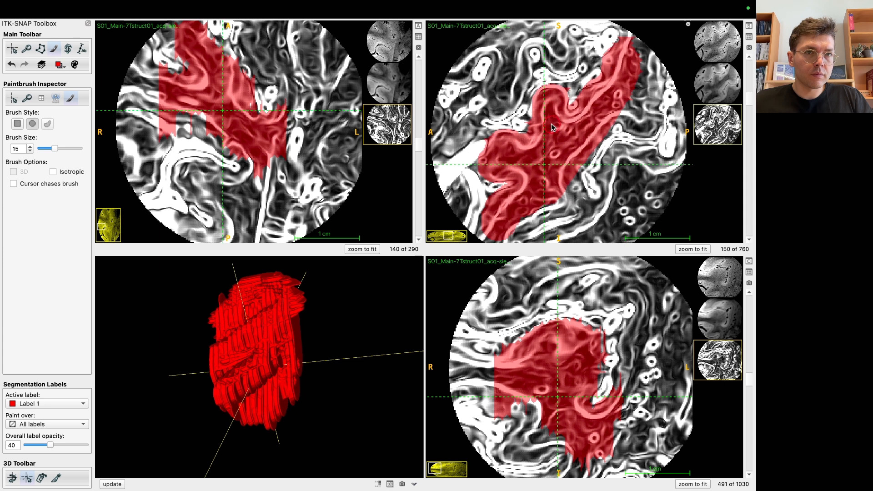
scroll(545, 101, "down", 3)
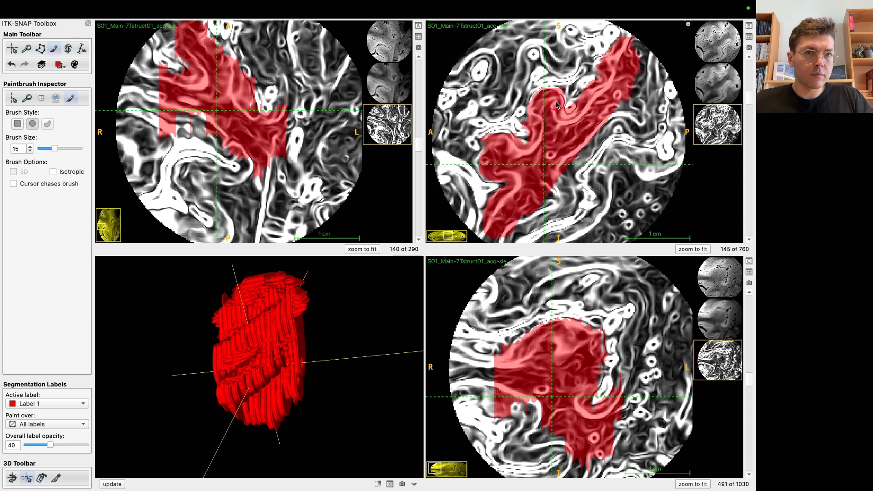
scroll(550, 118, "down", 3)
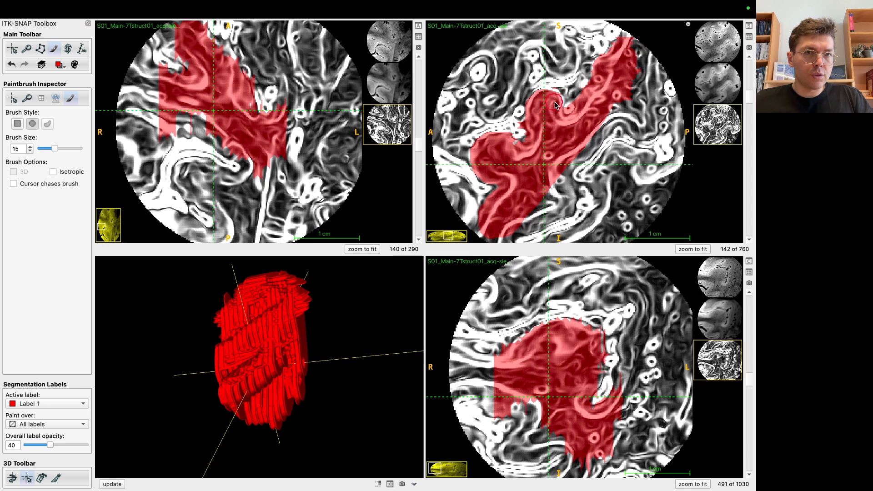
left_click_drag(539, 119, 482, 160)
scroll(495, 159, "down", 3)
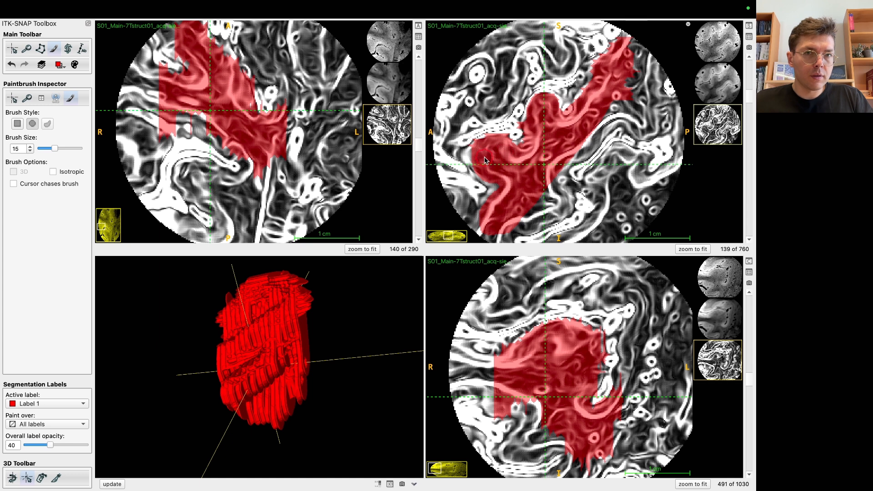
left_click_drag(484, 144, 474, 156)
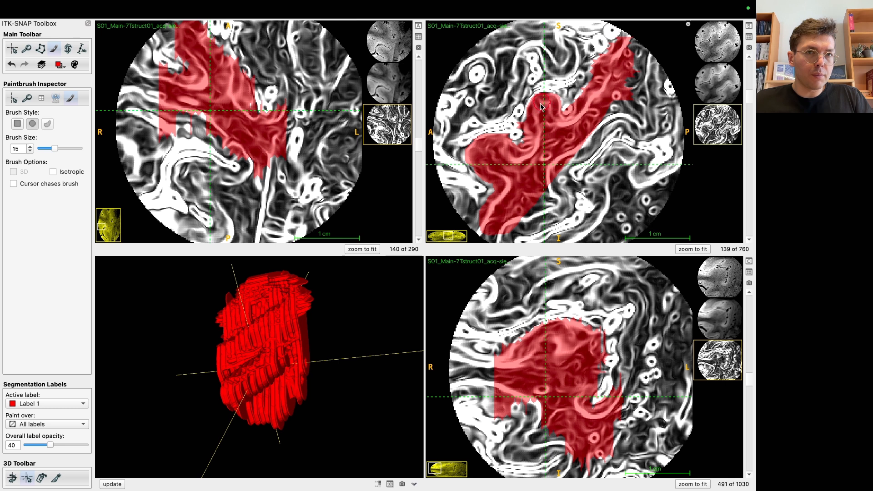
left_click_drag(542, 106, 547, 104)
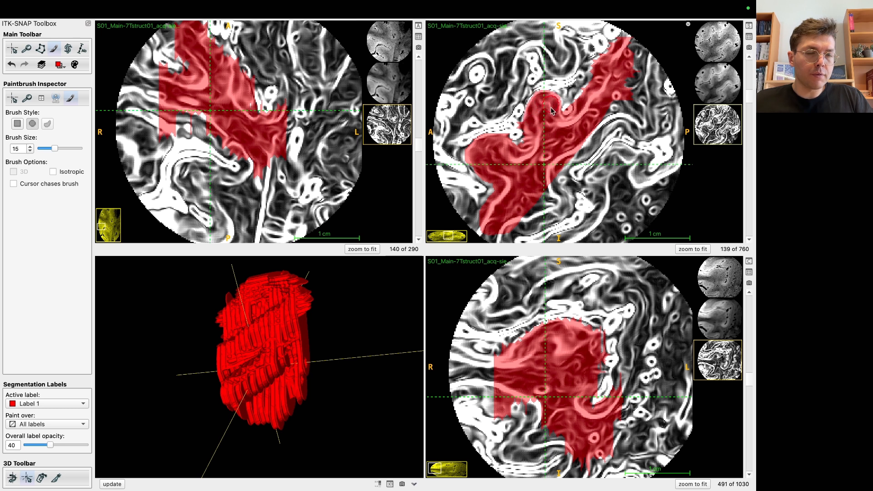
Extend Label 1 into the anterior end of the gyrus on sagittal slice 130.
scroll(551, 124, "down", 2)
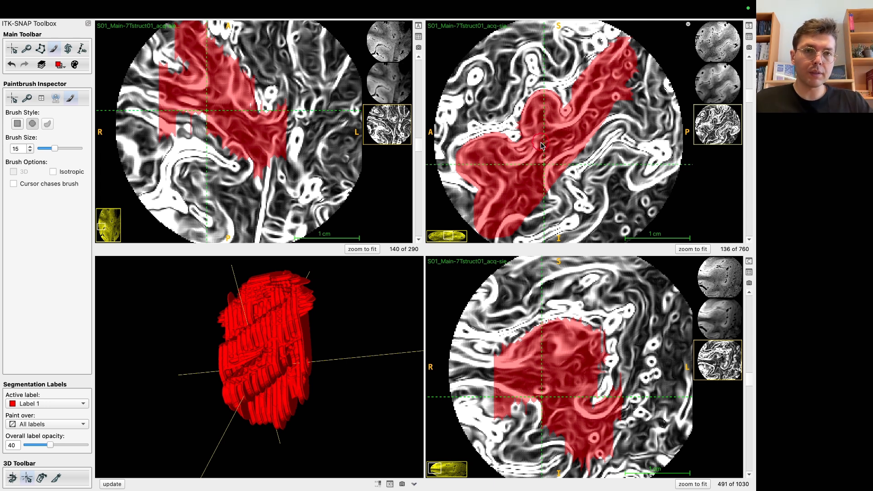
scroll(550, 155, "down", 3)
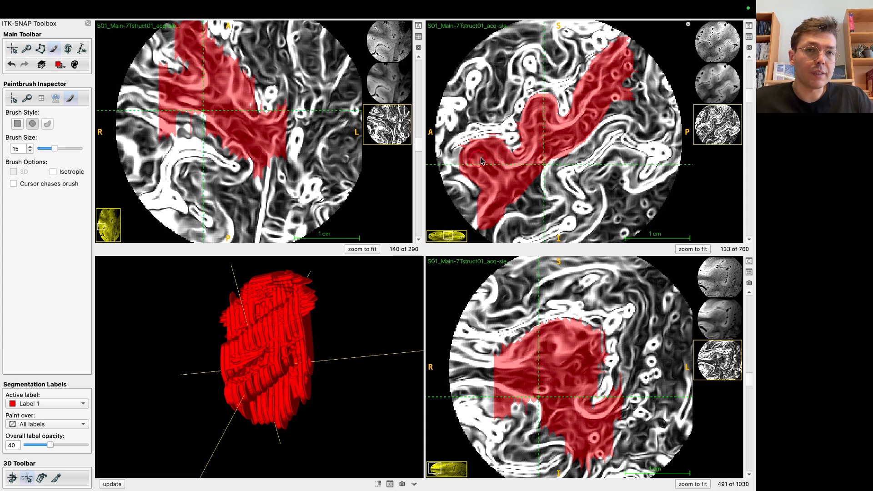
scroll(464, 160, "down", 3)
left_click_drag(458, 160, 487, 156)
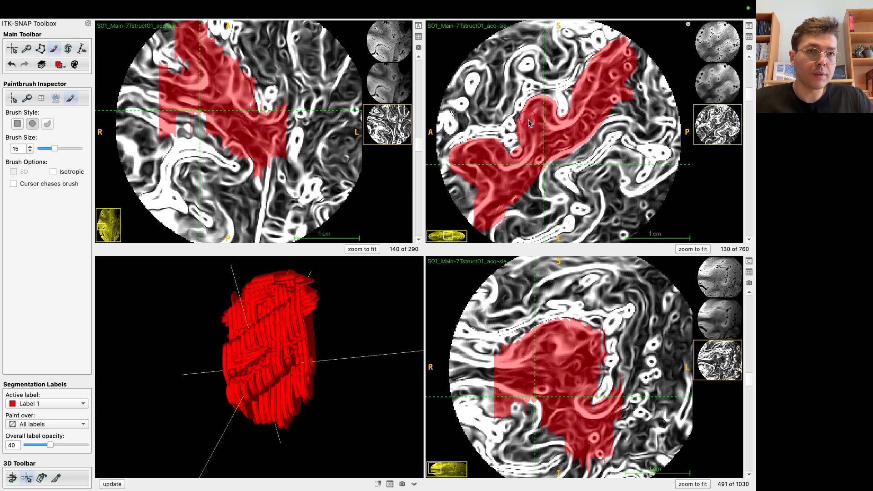
scroll(564, 140, "down", 3)
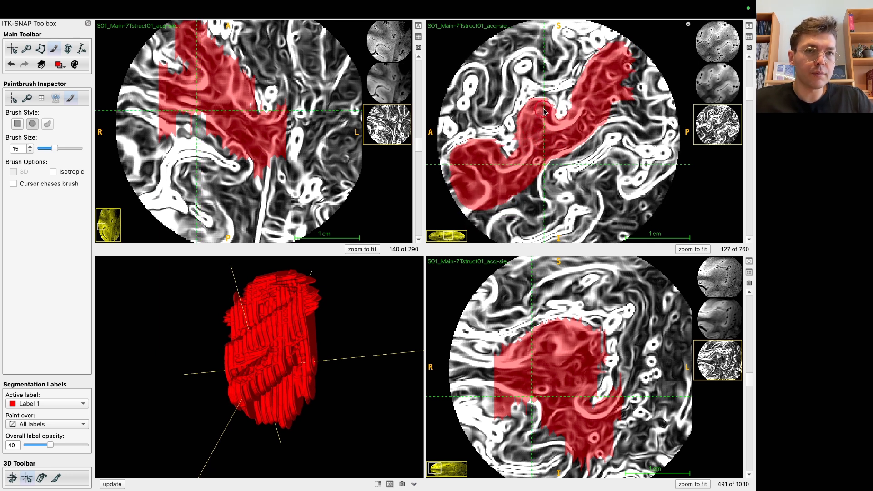
Touch up Label 1's superior fold on sagittal slice 121, and update and rotate the label's 3D model.
scroll(546, 120, "down", 3)
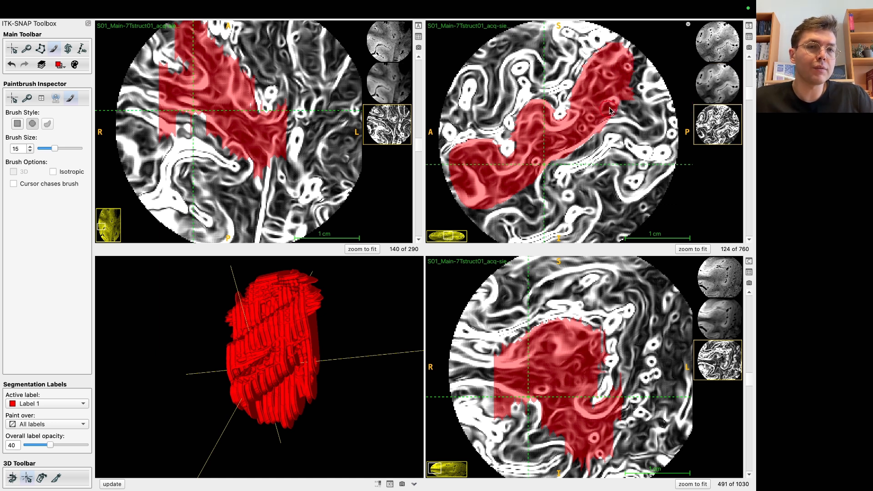
scroll(516, 182, "down", 3)
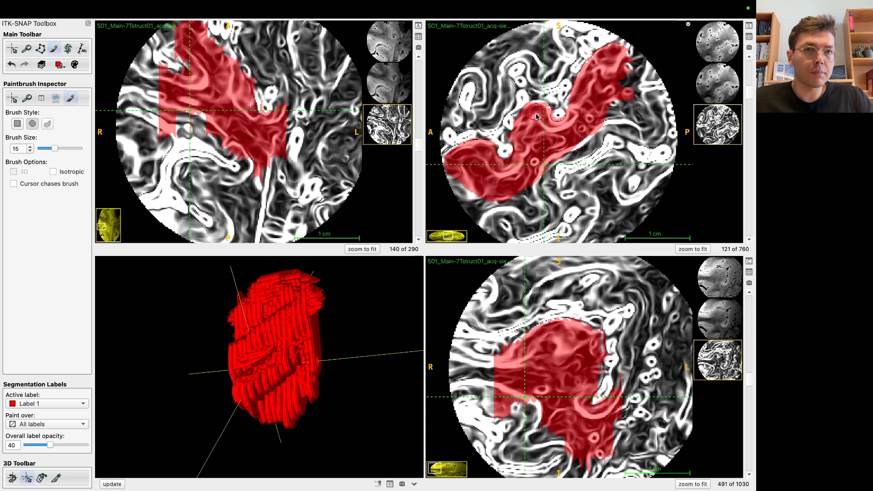
left_click_drag(537, 110, 543, 113)
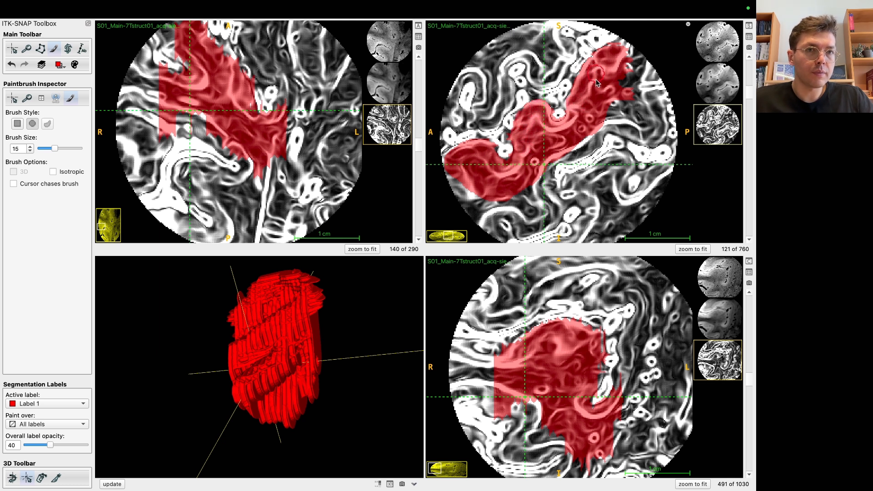
scroll(578, 106, "down", 3)
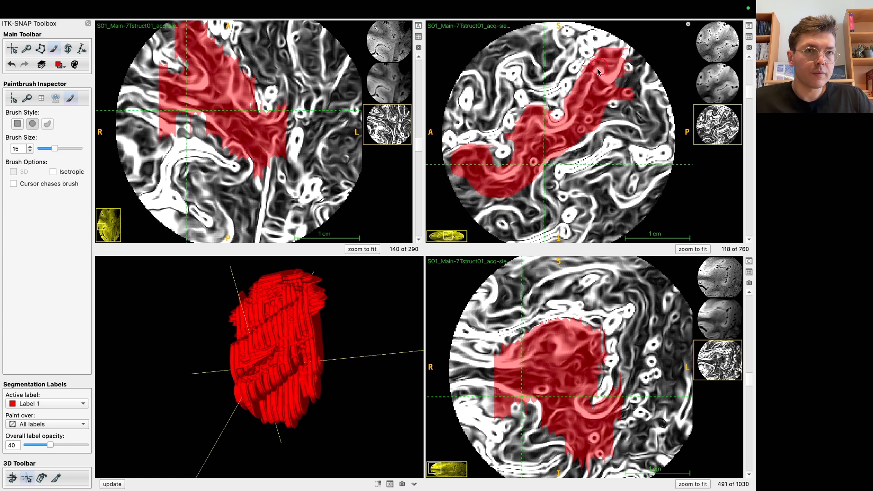
left_click(113, 484)
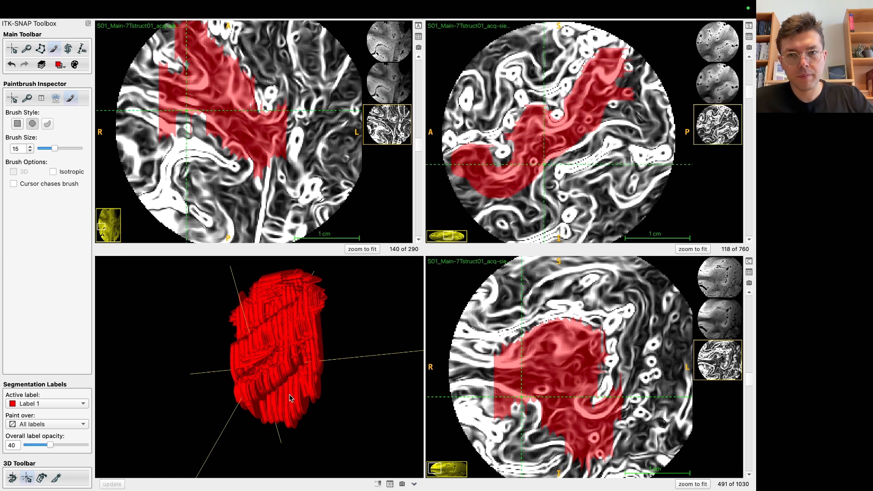
left_click_drag(369, 359, 322, 364)
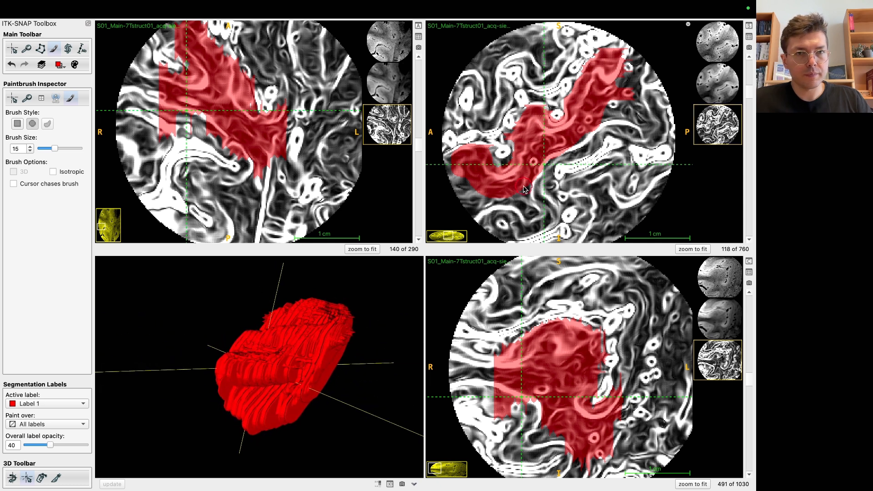
Show the first grayscale image in the slice views and paint Label 1's anterior superior fold on sagittal slices 118 and 112.
left_click(713, 46)
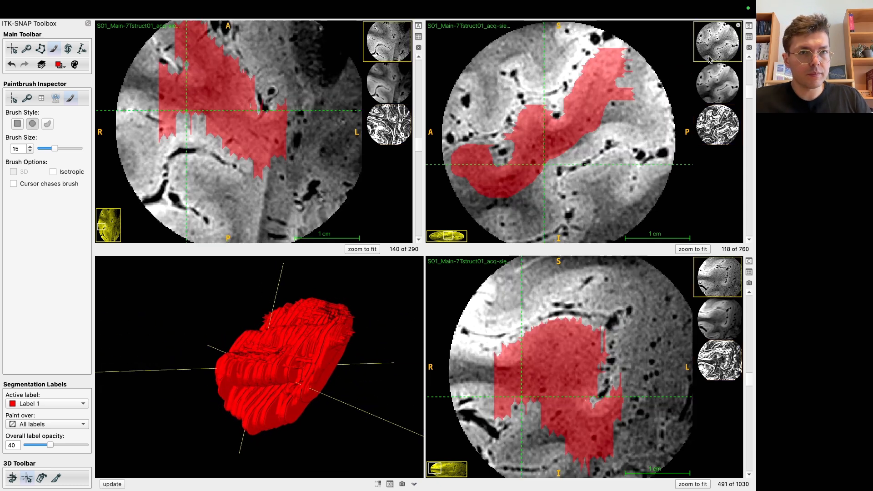
mouse_move(533, 116)
left_mouse_down()
mouse_move(541, 110)
mouse_move(517, 147)
mouse_move(517, 137)
left_mouse_up()
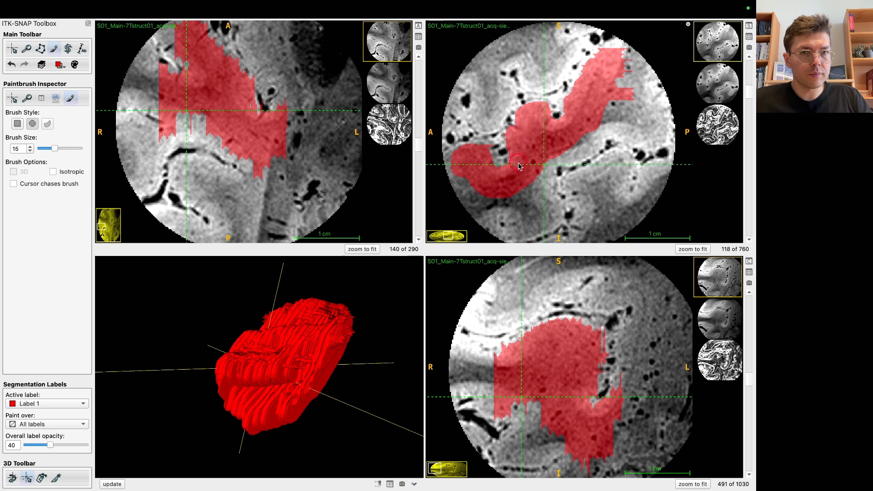
scroll(520, 134, "down", 3)
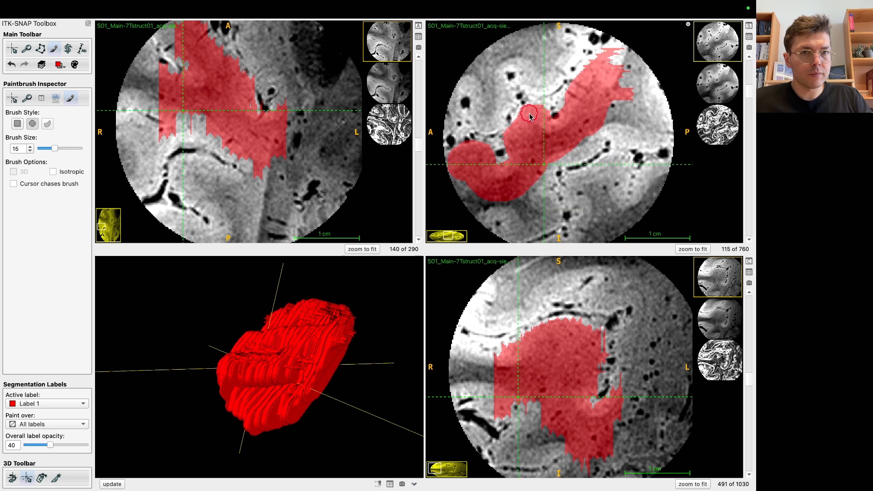
scroll(535, 125, "down", 2)
scroll(536, 123, "down", 1)
left_click_drag(540, 112, 510, 142)
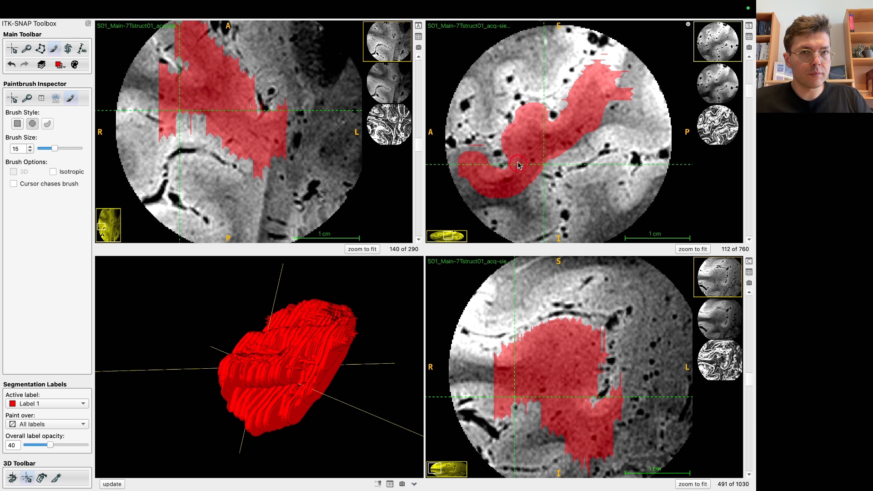
Round out Label 1's anterior and superior edges on sagittal slices between 107 and 94.
scroll(514, 143, "down", 3)
scroll(522, 141, "down", 3)
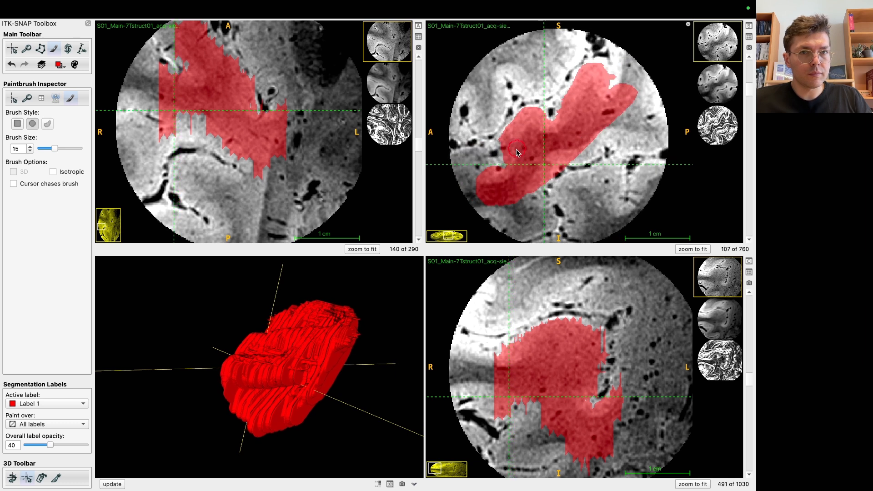
scroll(515, 151, "down", 1)
scroll(517, 152, "down", 2)
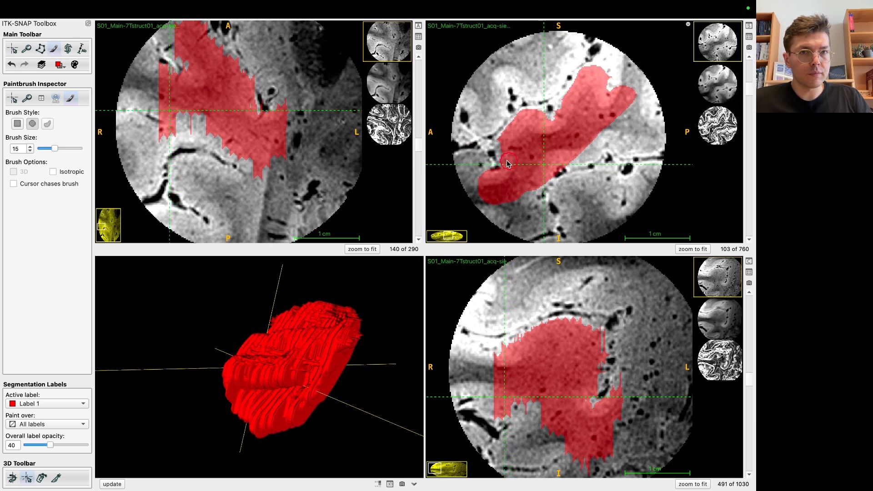
scroll(515, 144, "down", 3)
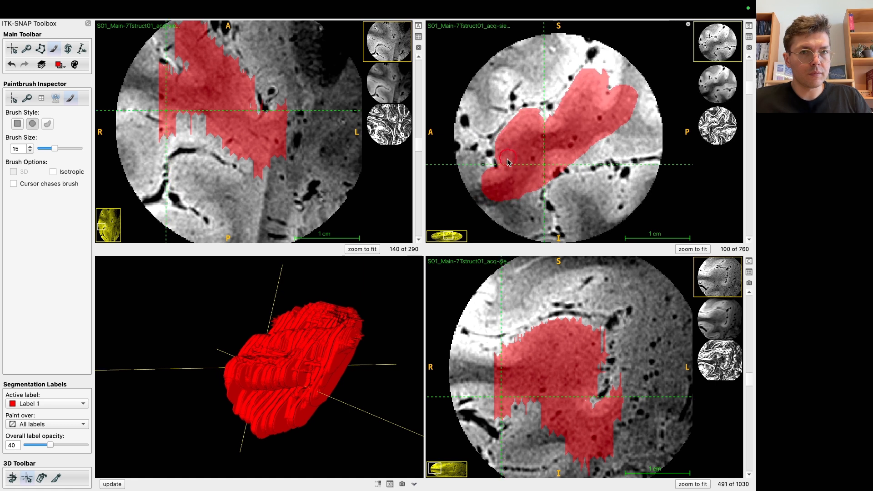
scroll(528, 127, "down", 3)
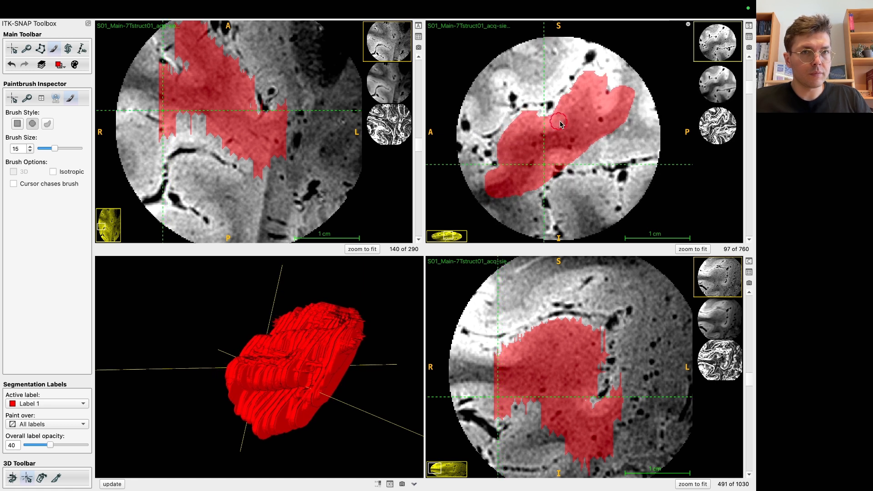
scroll(572, 128, "down", 2)
scroll(572, 129, "down", 1)
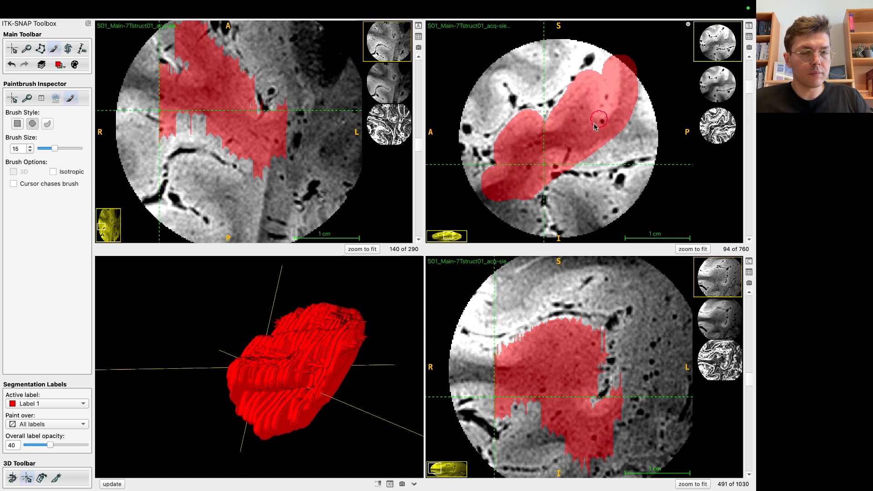
Paint along Label 1's inferior and posterior edge on sagittal slice 91 and a few slices beyond it.
scroll(573, 132, "down", 3)
mouse_move(566, 116)
left_mouse_down()
mouse_move(579, 96)
mouse_move(555, 121)
mouse_move(513, 133)
mouse_move(502, 146)
mouse_move(509, 185)
mouse_move(523, 152)
mouse_move(560, 137)
mouse_move(587, 86)
mouse_move(601, 129)
left_mouse_up()
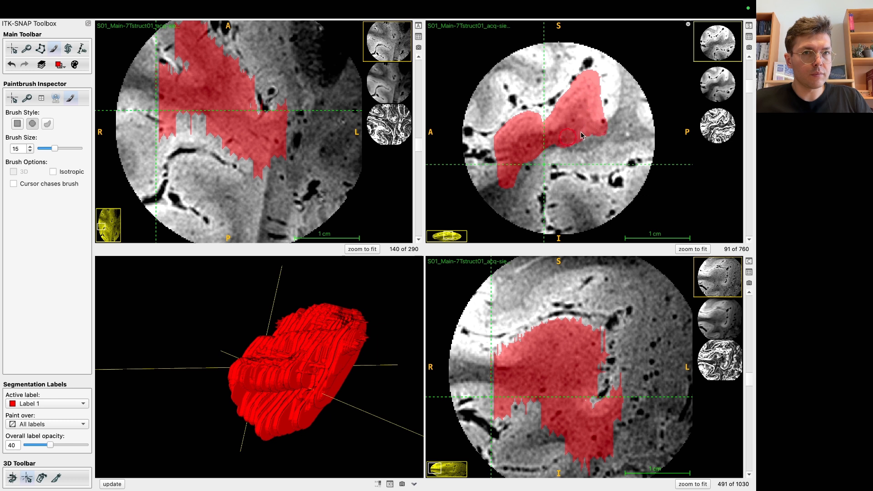
scroll(593, 130, "down", 3)
mouse_move(589, 132)
left_mouse_down()
mouse_move(589, 81)
mouse_move(554, 136)
mouse_move(574, 125)
mouse_move(542, 133)
mouse_move(527, 124)
mouse_move(498, 151)
mouse_move(508, 180)
mouse_move(575, 133)
mouse_move(499, 175)
mouse_move(518, 178)
mouse_move(505, 171)
mouse_move(505, 143)
mouse_move(532, 119)
mouse_move(561, 126)
mouse_move(593, 86)
mouse_move(588, 114)
mouse_move(509, 166)
mouse_move(517, 133)
mouse_move(538, 121)
mouse_move(555, 129)
mouse_move(577, 93)
mouse_move(557, 114)
mouse_move(586, 88)
mouse_move(587, 134)
mouse_move(562, 130)
mouse_move(520, 163)
left_mouse_up()
scroll(526, 169, "down", 2)
scroll(527, 168, "down", 1)
scroll(532, 166, "down", 3)
Update and rotate the 3D model, and place the crosshair on the ragged superior end of Label 1.
left_click(112, 484)
left_click_drag(279, 328, 317, 321)
left_click(303, 323)
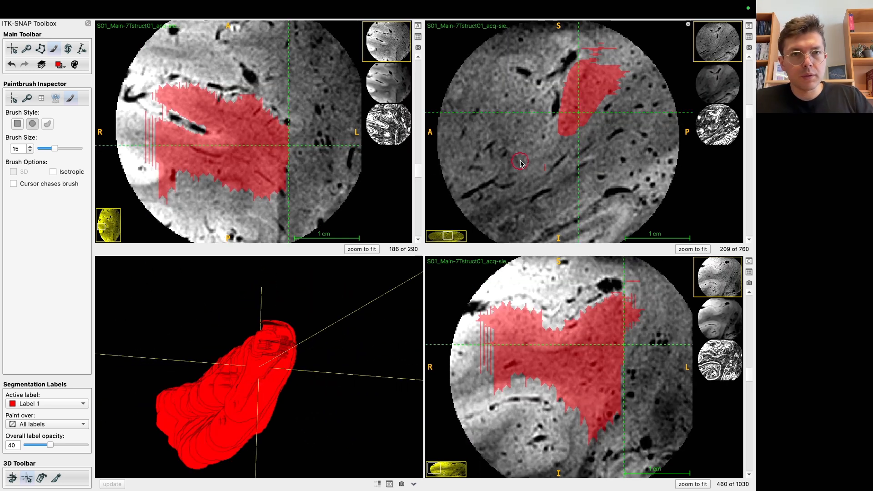
Fill in Label 1's ragged superior and posterior end on sagittal slices 209 to 211.
mouse_move(576, 78)
left_mouse_down()
mouse_move(588, 58)
mouse_move(604, 56)
mouse_move(608, 87)
left_mouse_up()
scroll(597, 87, "up", 3)
scroll(597, 88, "down", 3)
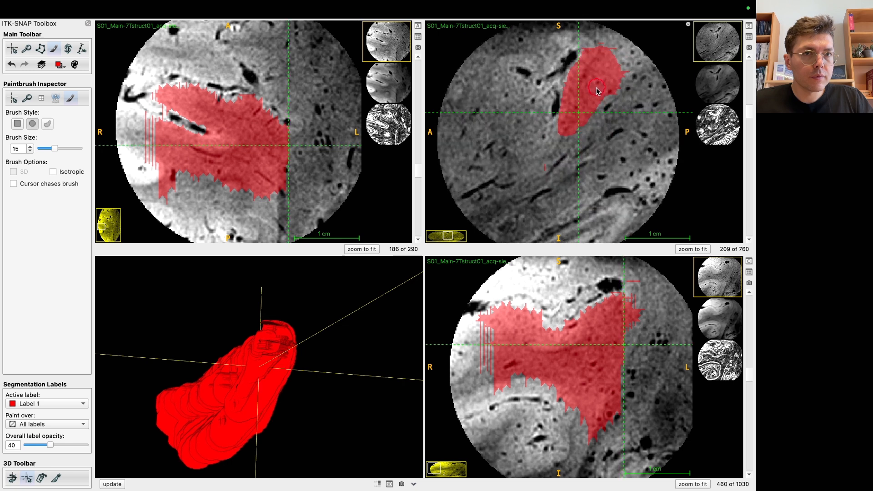
scroll(590, 84, "up", 1)
mouse_move(588, 68)
left_mouse_down()
mouse_move(599, 58)
mouse_move(580, 43)
mouse_move(623, 63)
mouse_move(561, 133)
mouse_move(602, 106)
mouse_move(575, 99)
mouse_move(564, 130)
mouse_move(551, 136)
mouse_move(614, 86)
mouse_move(574, 85)
mouse_move(587, 51)
mouse_move(607, 54)
mouse_move(607, 80)
left_mouse_up()
scroll(594, 108, "up", 1)
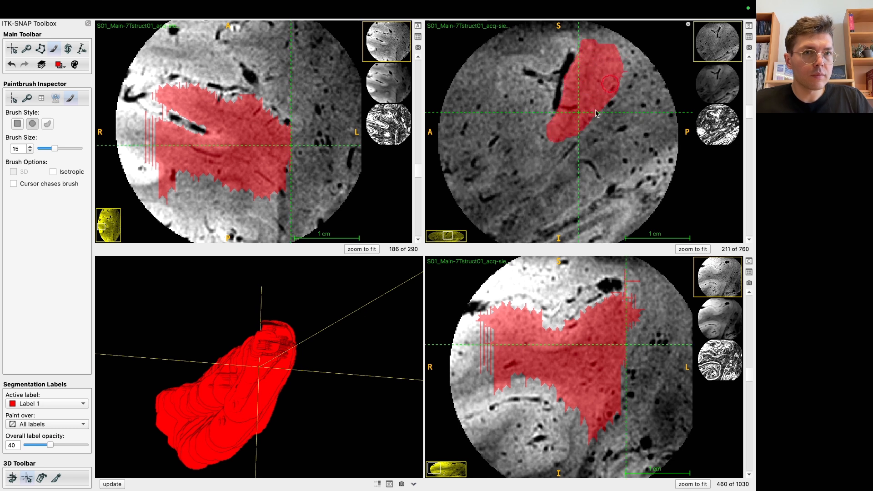
Paint Label 1 along the full length of the gyrus on the sagittal slices between 211 and 217.
scroll(584, 113, "up", 1)
mouse_move(564, 120)
left_mouse_down()
mouse_move(561, 130)
mouse_move(584, 55)
mouse_move(605, 57)
mouse_move(579, 119)
mouse_move(567, 119)
mouse_move(564, 98)
mouse_move(583, 69)
mouse_move(605, 61)
mouse_move(592, 99)
mouse_move(567, 117)
mouse_move(578, 73)
mouse_move(598, 61)
left_mouse_up()
scroll(584, 112, "up", 1)
scroll(595, 98, "up", 1)
scroll(598, 102, "up", 1)
mouse_move(568, 114)
left_mouse_down()
mouse_move(581, 59)
mouse_move(595, 70)
mouse_move(583, 112)
mouse_move(563, 116)
mouse_move(574, 86)
mouse_move(606, 66)
left_mouse_up()
scroll(585, 105, "up", 1)
Show the second grayscale image in the slice views and paint Label 1's narrow superior strip on sagittal slices 217 to 221.
left_click(707, 84)
scroll(590, 79, "up", 1)
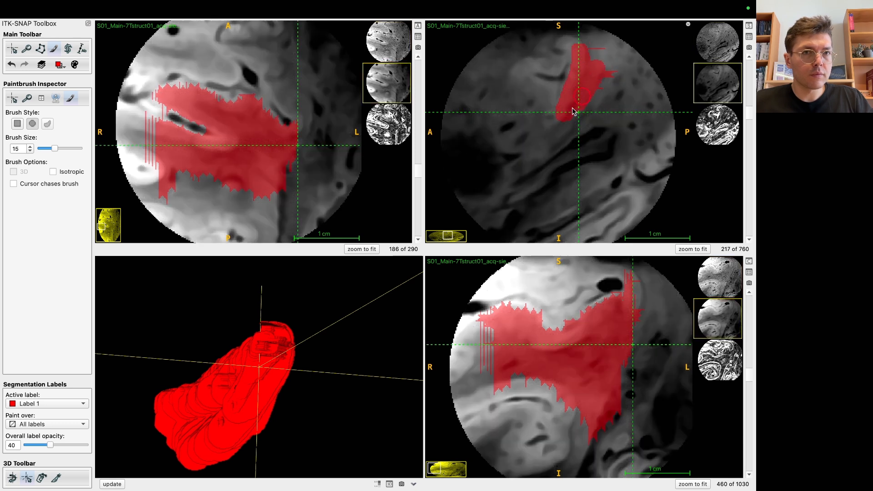
scroll(592, 80, "up", 1)
left_click_drag(584, 65, 573, 98)
scroll(579, 67, "up", 1)
scroll(596, 58, "up", 1)
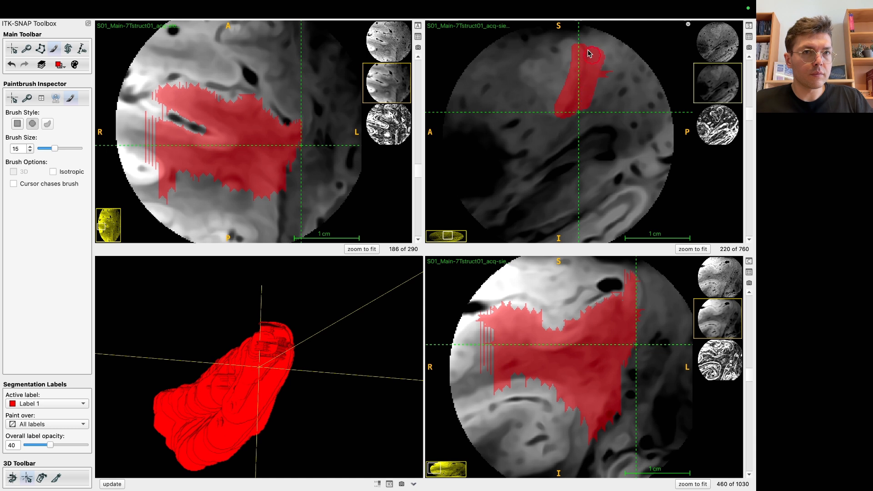
scroll(588, 53, "up", 1)
left_click_drag(584, 50, 567, 109)
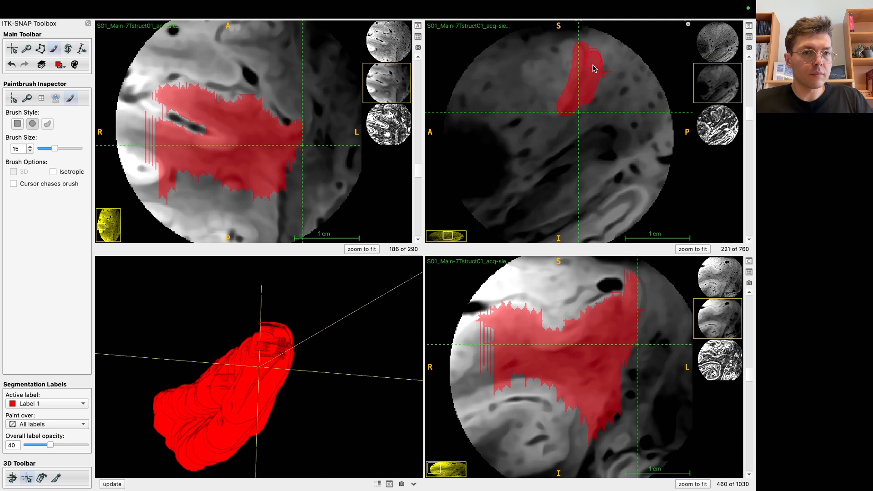
Paint Label 1's small superior tip on sagittal slices 222 to 228.
scroll(587, 95, "up", 1)
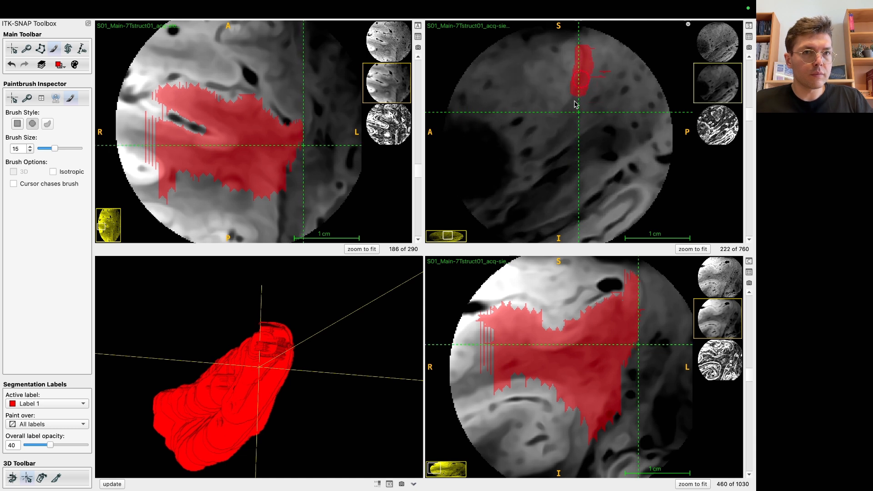
scroll(589, 66, "up", 1)
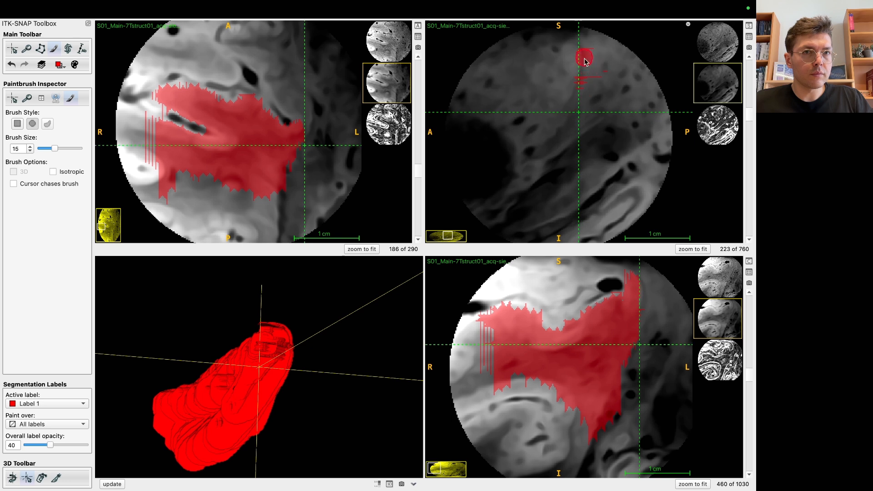
scroll(589, 91, "up", 1)
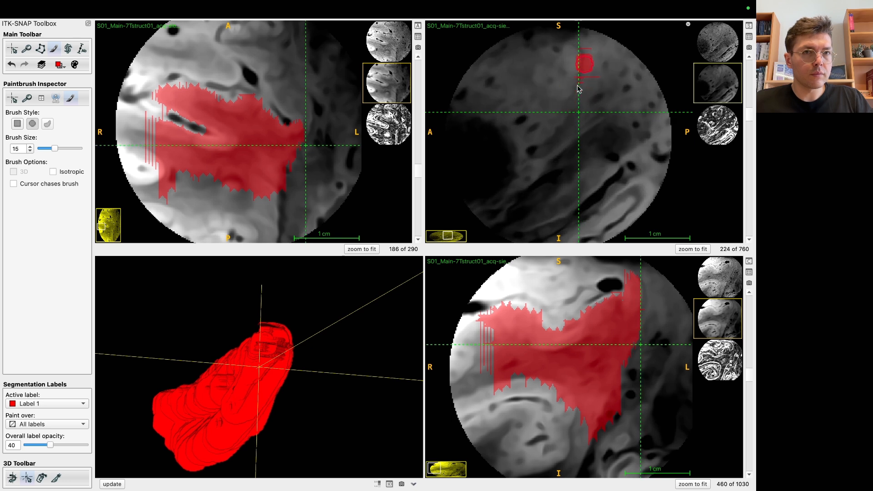
scroll(591, 96, "up", 1)
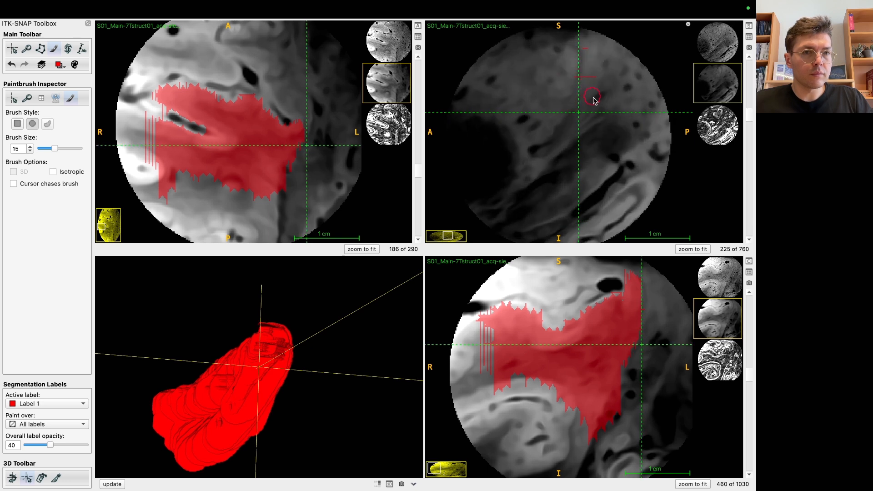
scroll(578, 86, "up", 1)
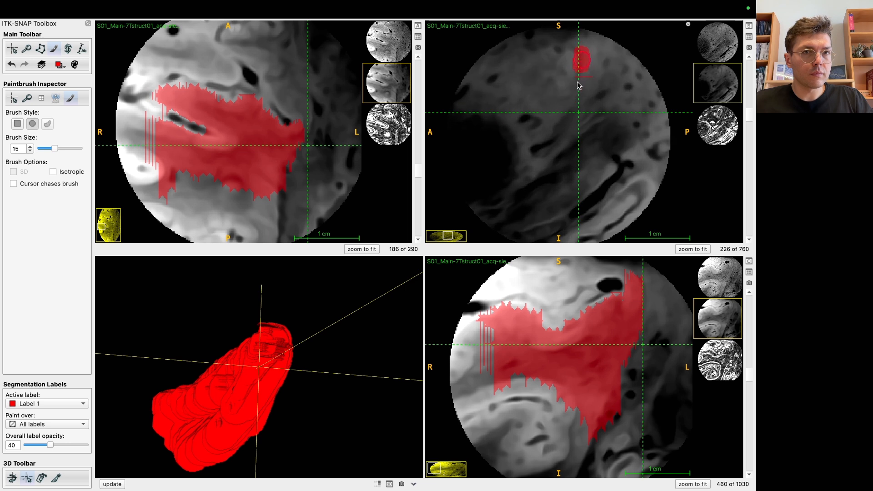
scroll(587, 85, "up", 1)
scroll(587, 75, "up", 1)
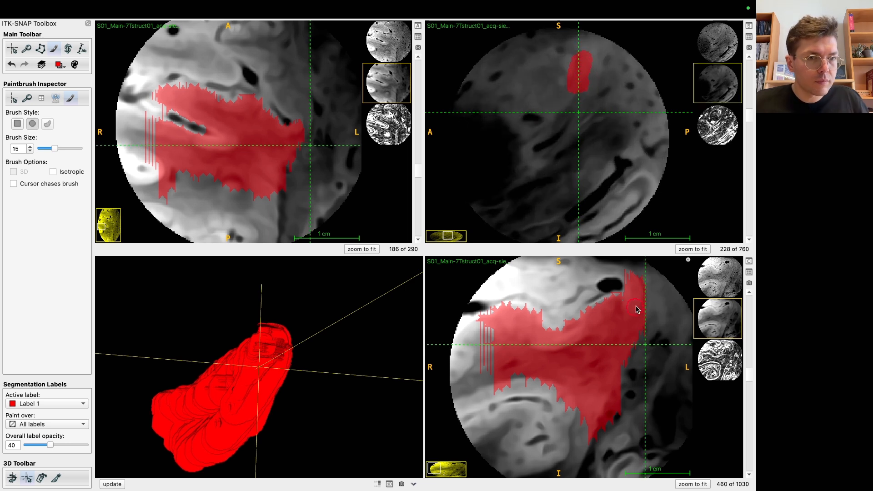
Round out Label 1's ragged superior tip near the crosshair on coronal slices 463 to 467.
scroll(639, 309, "down", 1)
scroll(641, 303, "up", 3)
scroll(642, 292, "up", 1)
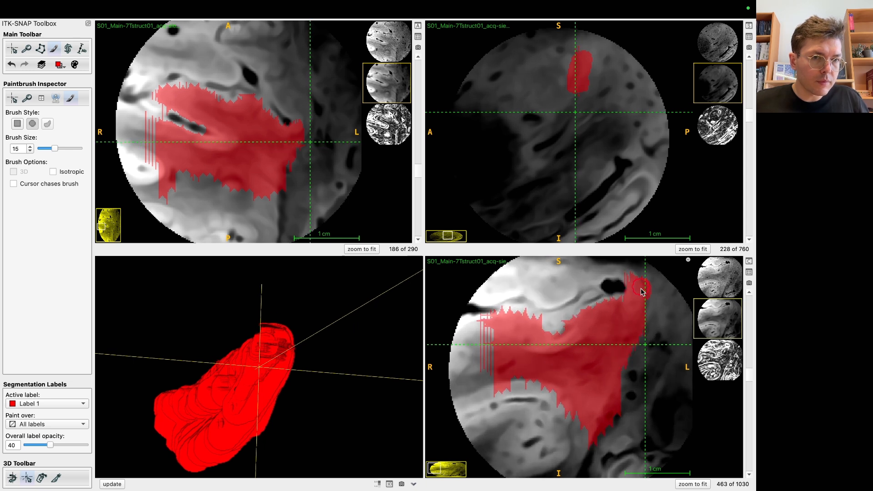
scroll(640, 325, "up", 1)
scroll(643, 291, "up", 3)
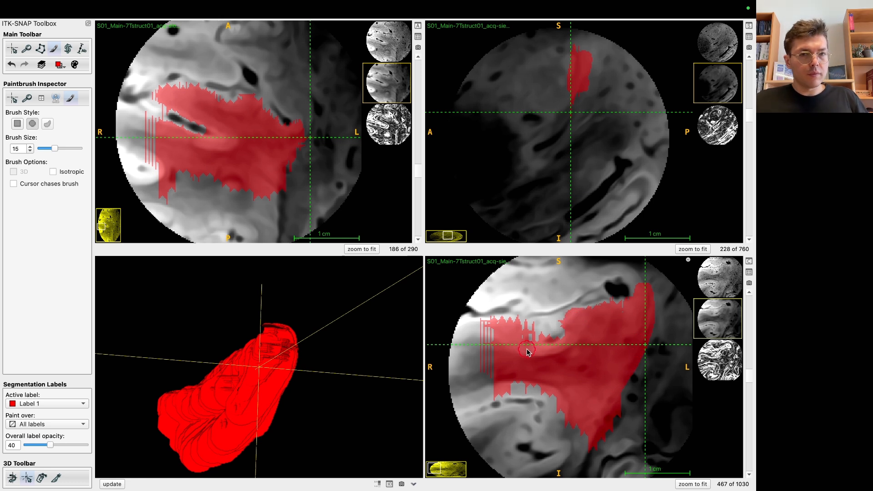
Fill the jagged superior edge of Label 1's right-hand lobe on coronal slices 468 and 469.
scroll(529, 358, "up", 1)
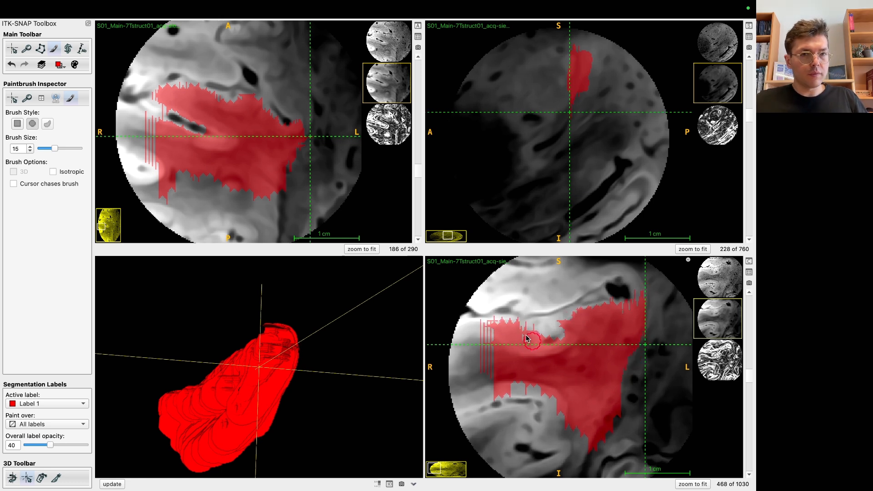
scroll(523, 337, "up", 1)
left_click_drag(512, 331, 492, 330)
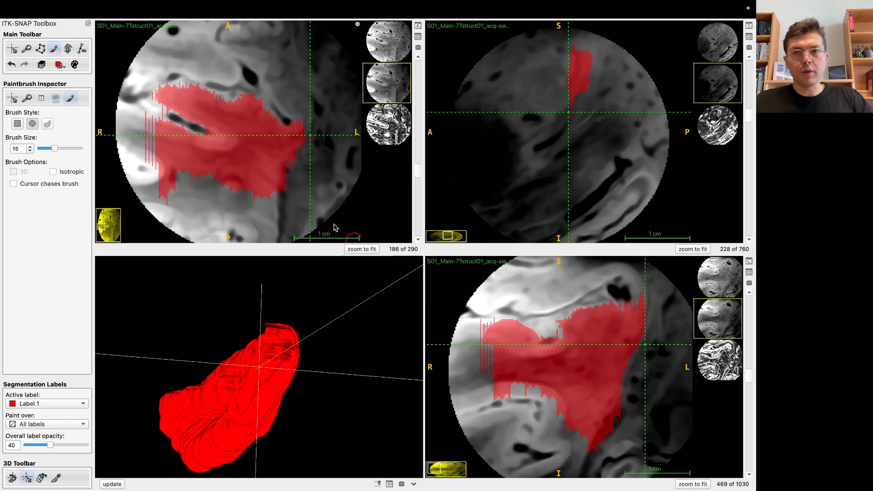
Update the 3D model of Label 1 and rotate it to examine the edited surface.
left_click(112, 485)
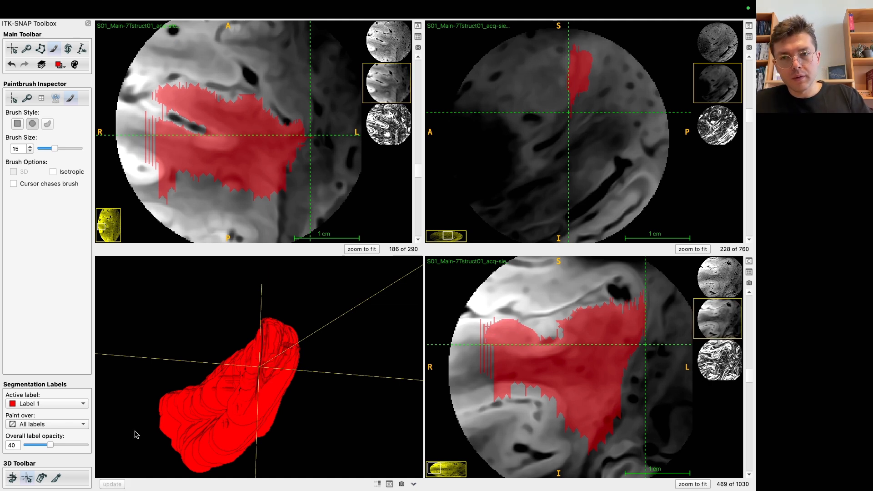
left_click_drag(190, 368, 282, 302)
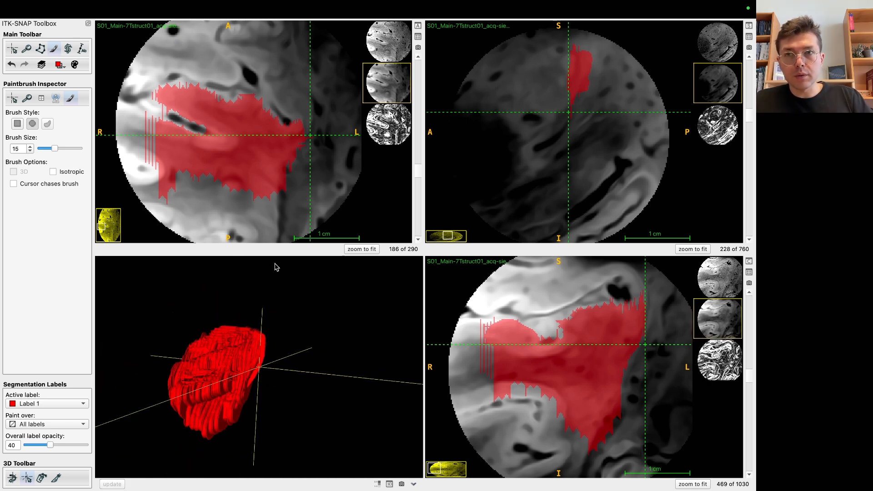
Save the current segmentation, and save it also as a new version named segmentation-hg_v03.nii.gz in NiFTI format.
left_click(133, 9)
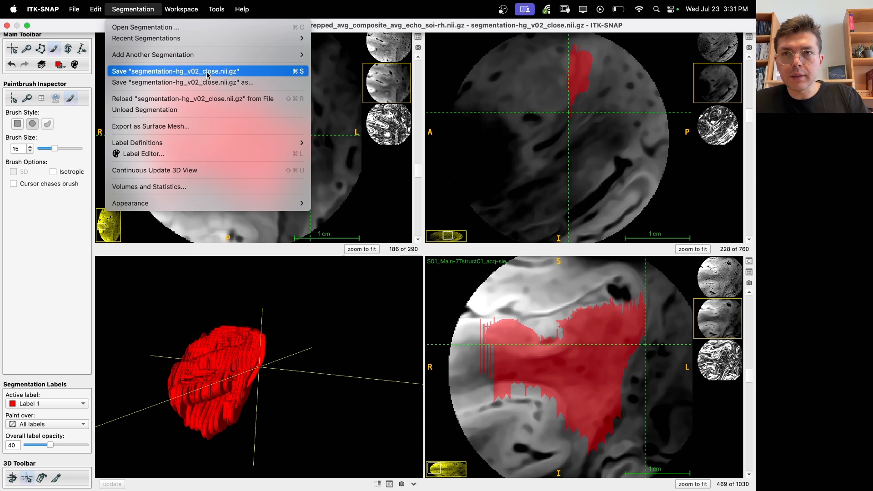
left_click(199, 72)
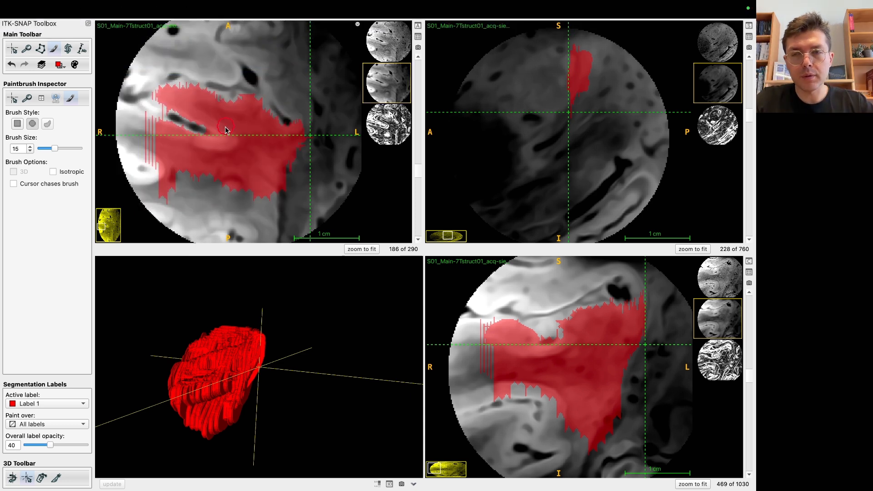
left_click(133, 9)
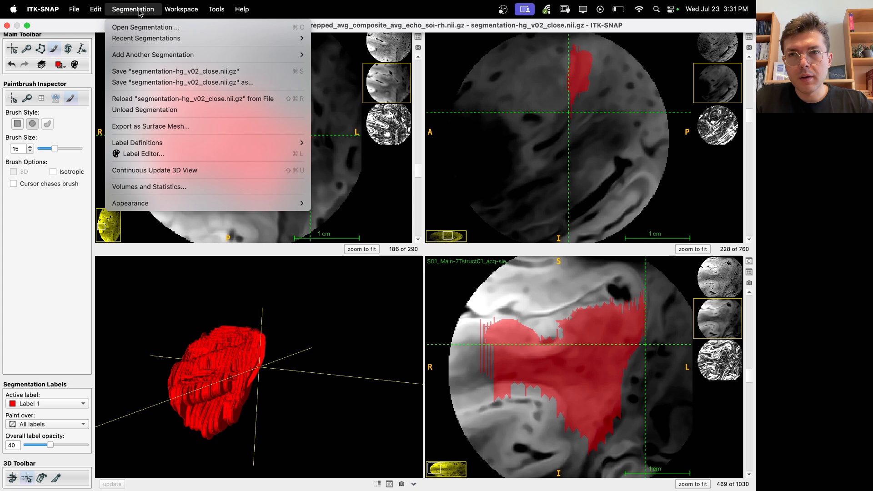
left_click(217, 84)
key("BackSpace")
key("BackSpace")
key("BackSpace")
key("BackSpace")
key("BackSpace")
key("BackSpace")
key("BackSpace")
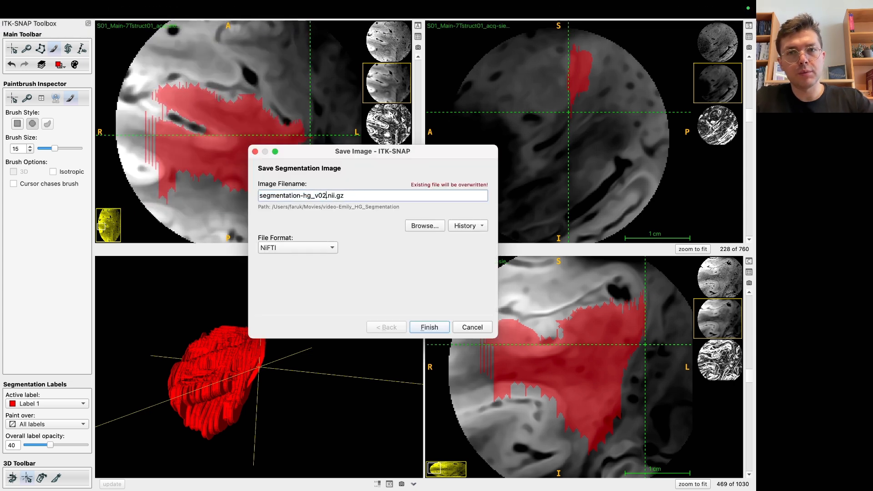
type("3")
key("Return")
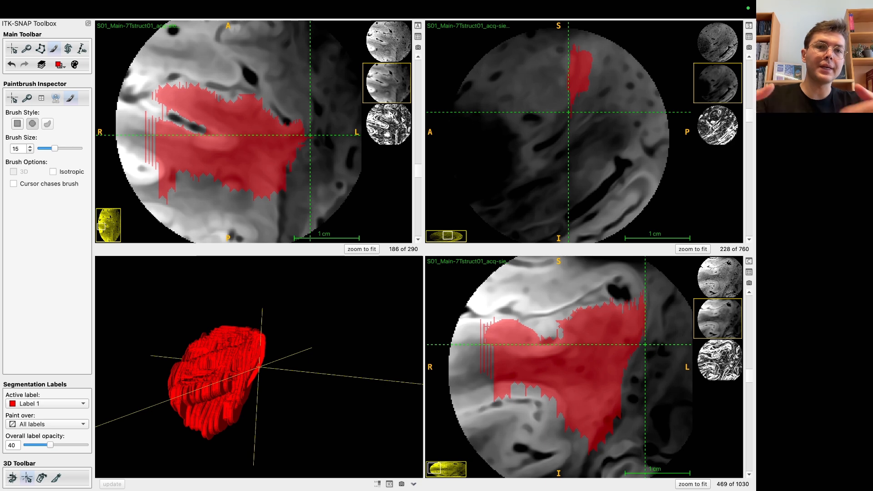
In the code editor, point morphology_dilate_erode.py's load line to segmentation-hg_v03.nii.gz and save the script.
key("ctrl+Left")
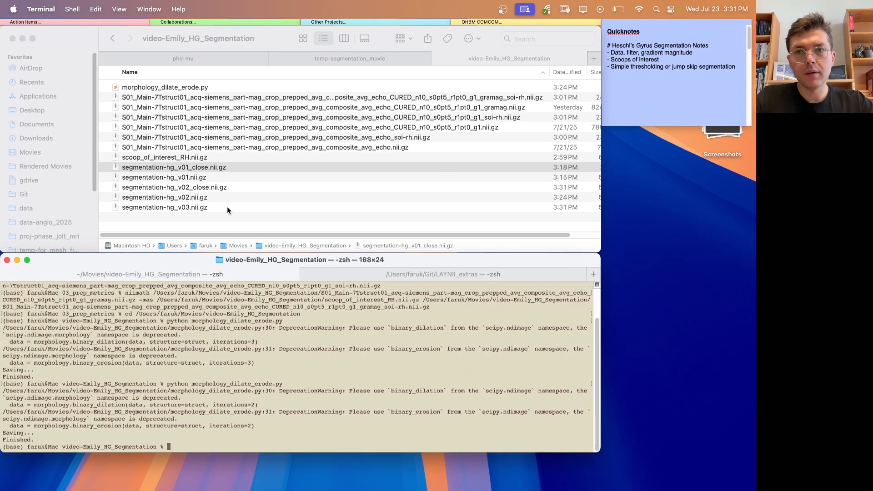
left_click(216, 208)
key("ctrl+Right")
key("ctrl+Right")
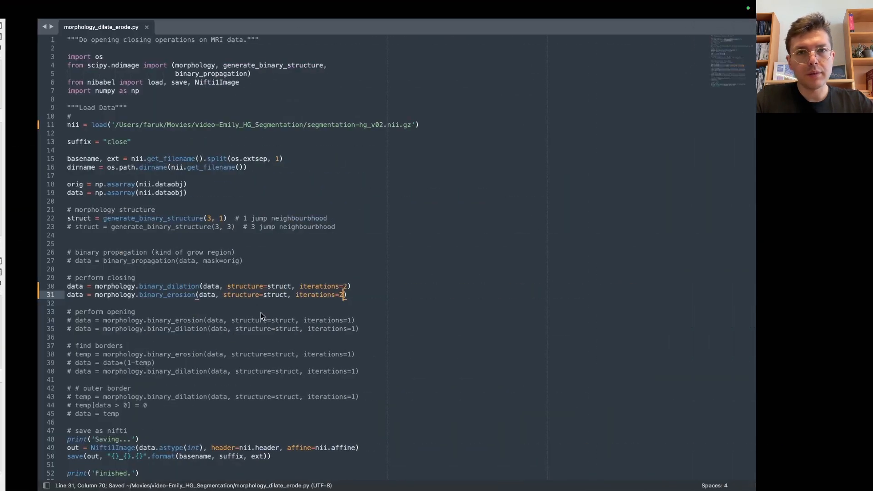
left_click(346, 124)
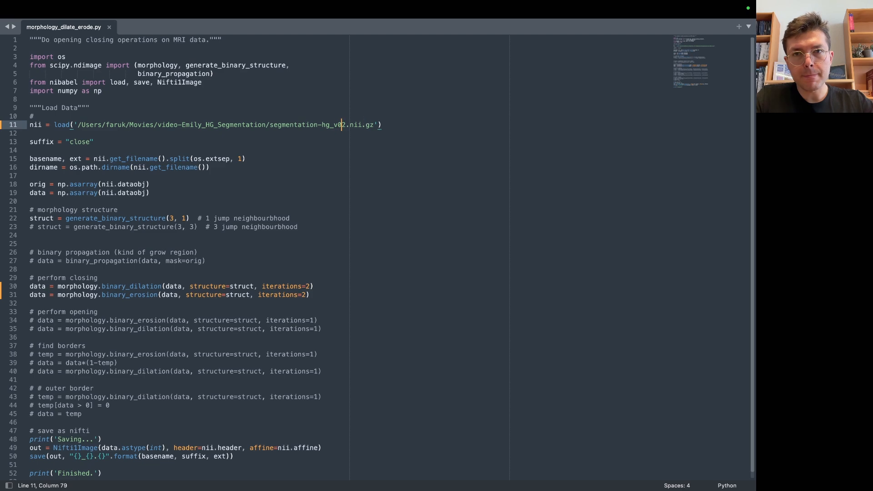
key("super+s")
key("ctrl+Left")
key("ctrl+Left")
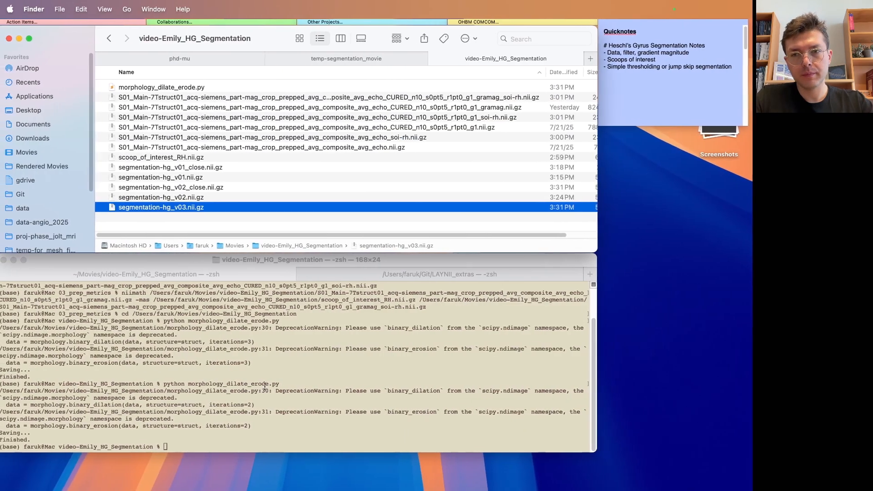
Rerun python morphology_dilate_erode.py in Terminal to close the gaps in segmentation-hg_v03.nii.gz.
left_click(308, 365)
key("Up")
key("Return")
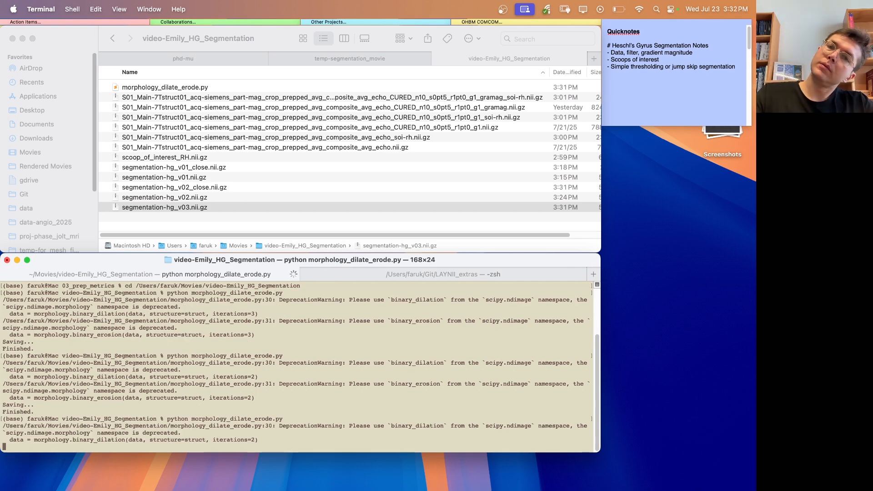
key("ctrl+Right")
key("ctrl+Right")
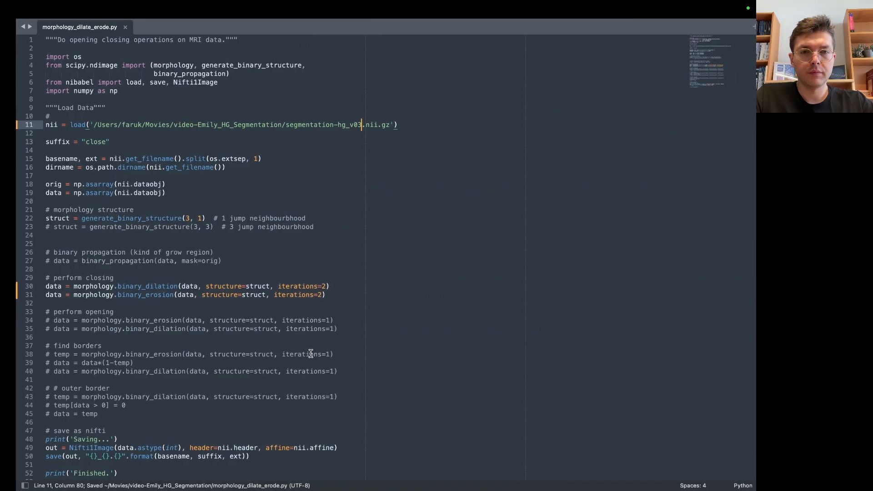
key("ctrl+Left")
key("ctrl+Left")
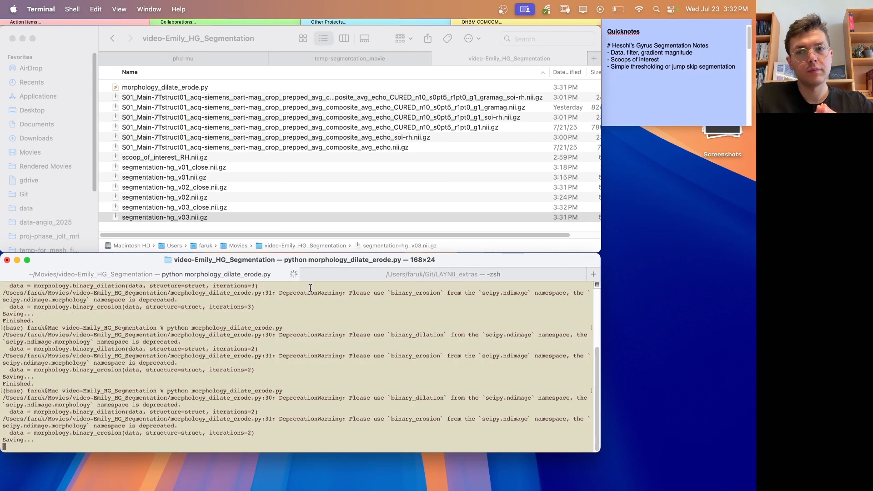
Load the closed file segmentation-hg_v03_close.nii.gz as the segmentation image in ITK-SNAP.
left_click(207, 205)
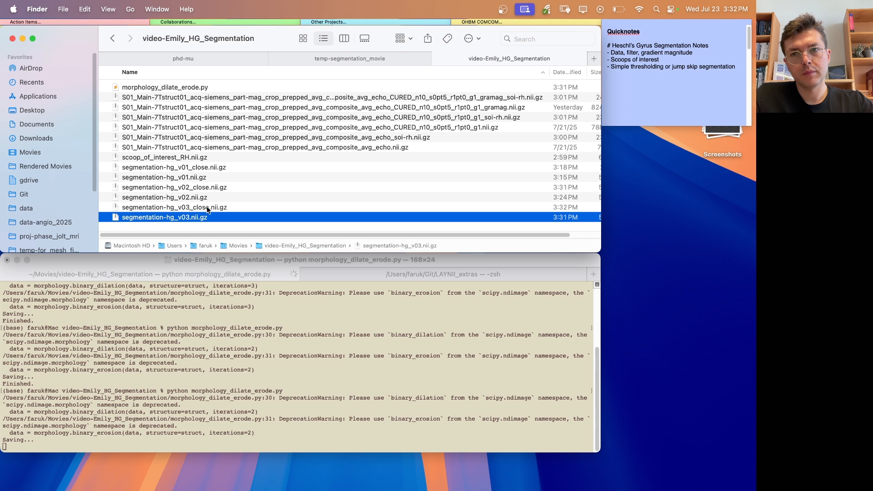
left_click(207, 207)
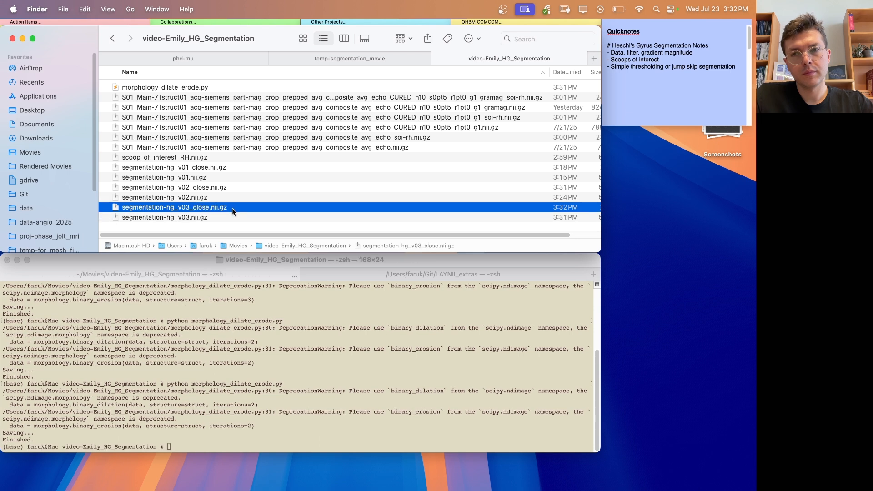
key("ctrl+Right")
left_click(133, 9)
left_click(138, 26)
type("segmentation-hg_v03_close.nii.gz")
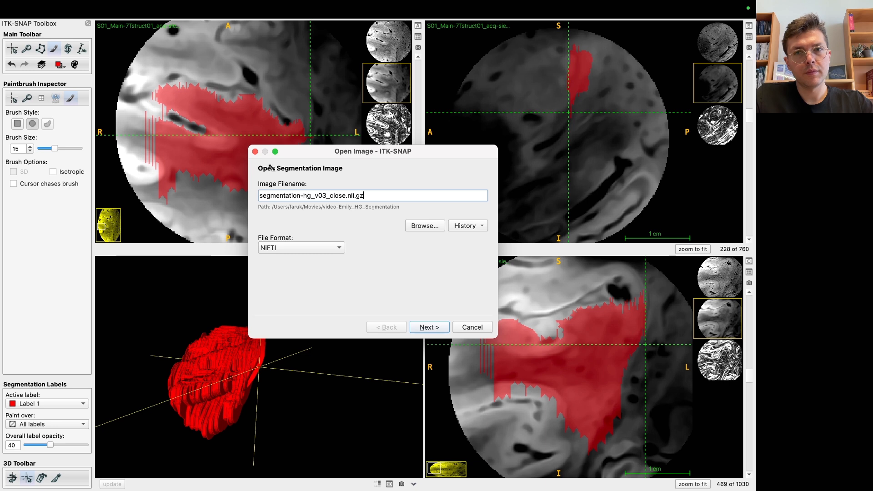
key("Return")
left_click(431, 329)
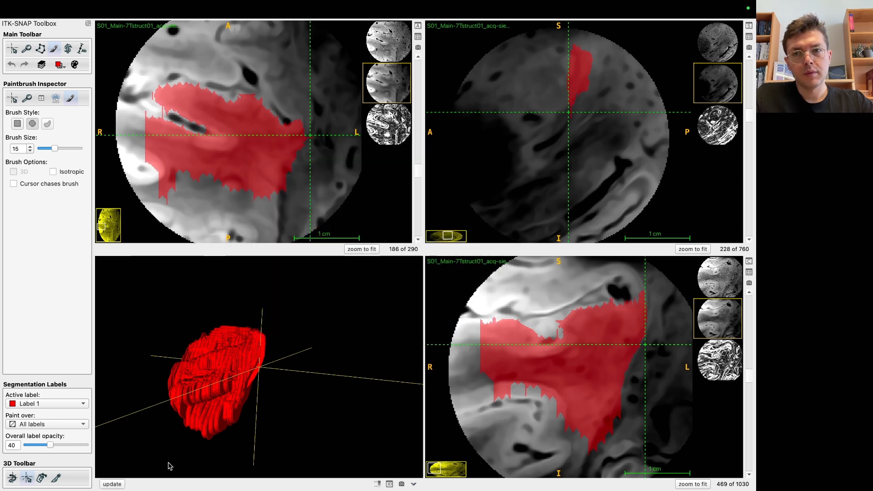
Update the 3D model from the closed segmentation and rotate it to inspect its surface from several sides.
left_click(118, 485)
left_click_drag(337, 335, 351, 323)
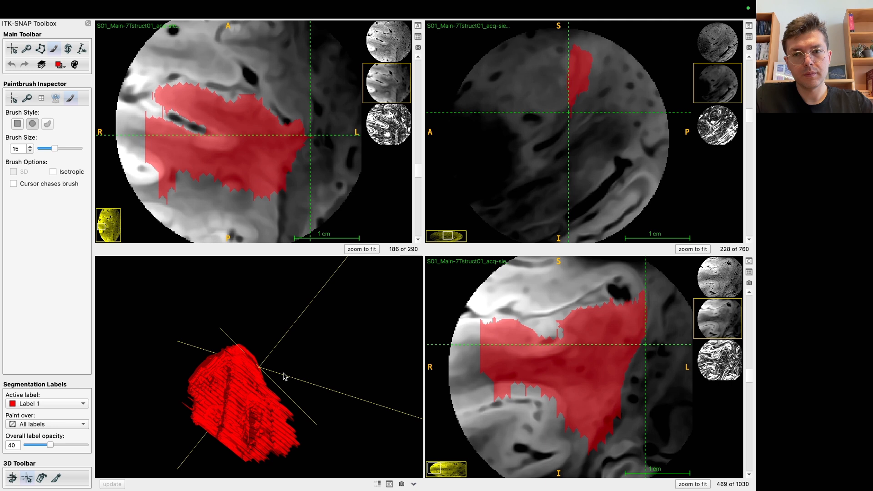
left_click_drag(294, 365, 259, 362)
left_click_drag(220, 399, 206, 364)
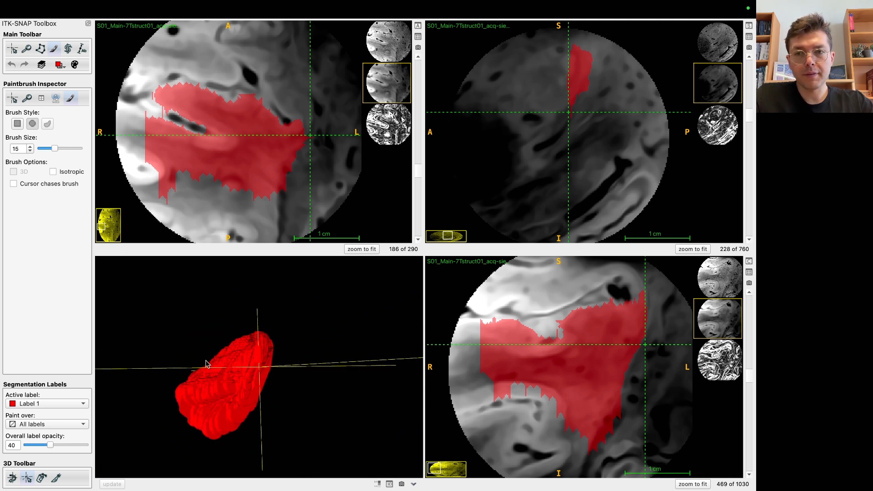
In Terminal, write a niimath command on segmentation-hg_v03_close.nii.gz with smoothing -s 0.5, threshold -thr 0.5 and -bin.
key("ctrl+Left")
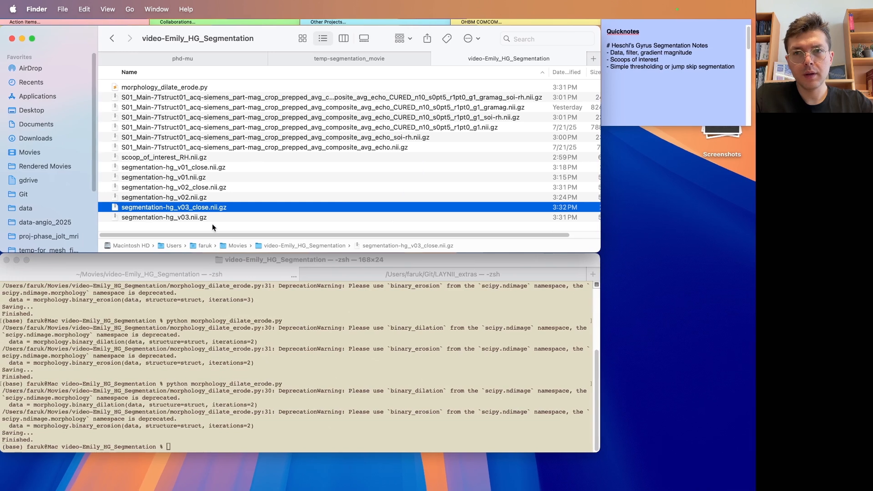
left_click(282, 399)
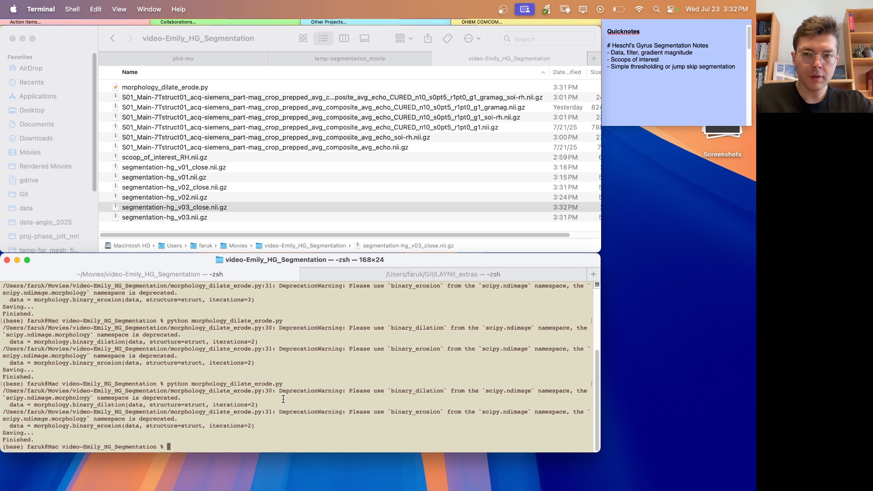
type("niim")
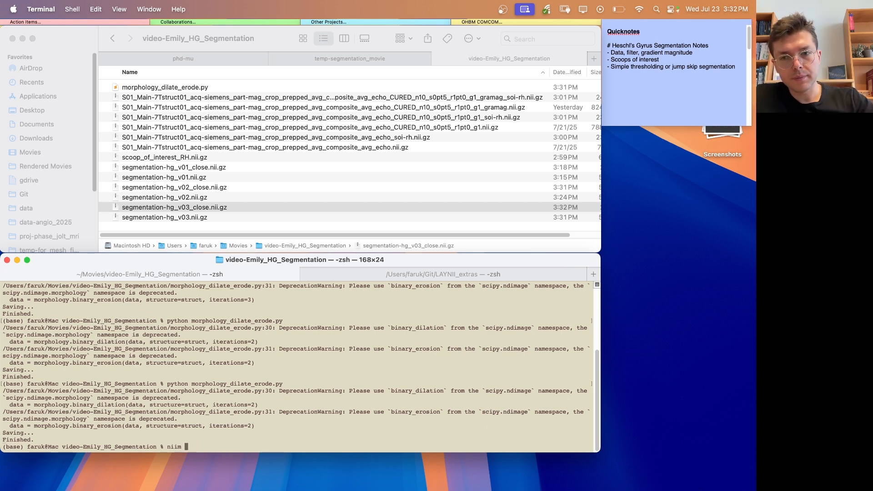
type("ath")
type("/Users/faruk/Movies/video-Emily_HG_Segmentation/segmentation-hg_v03_close.nii.gz")
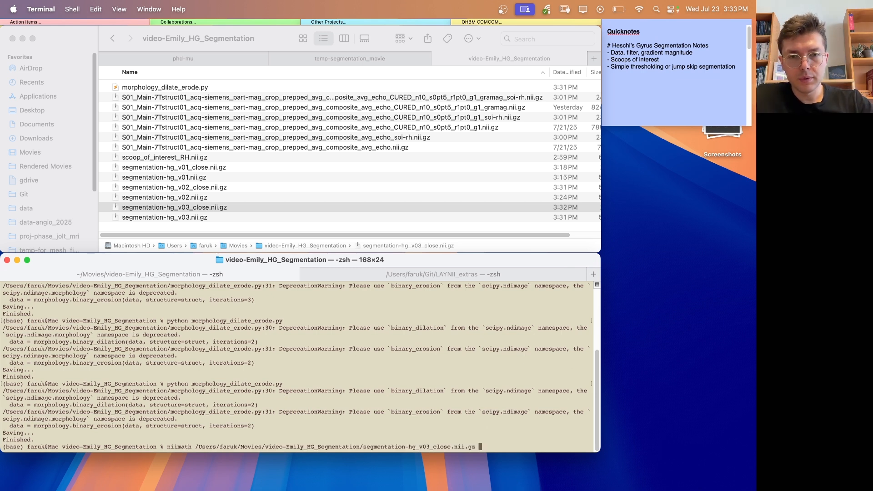
type("-s")
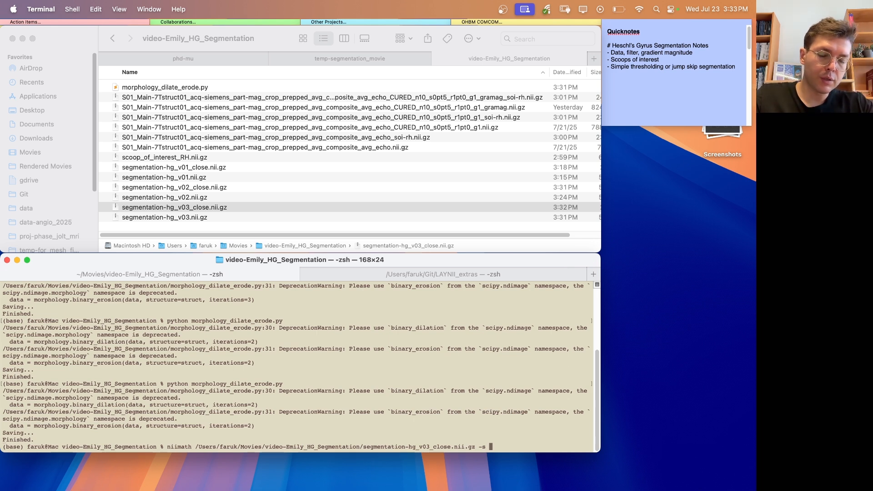
type("0.5")
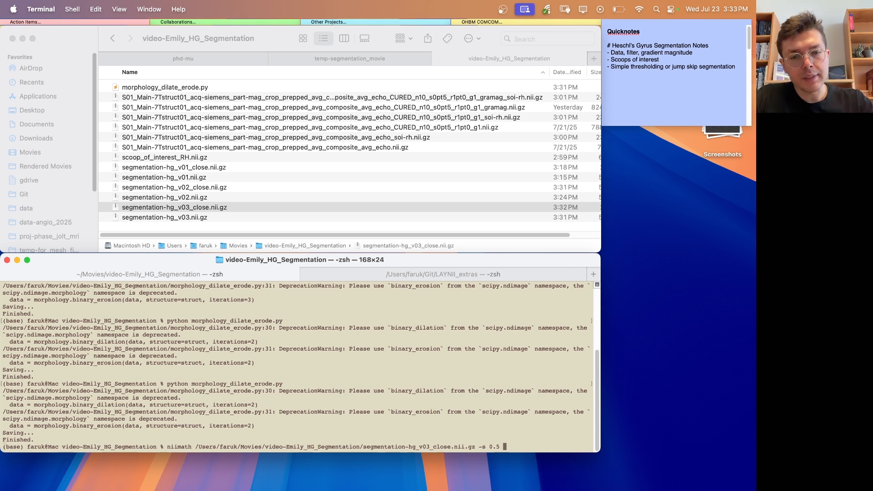
type("-thr 0.5")
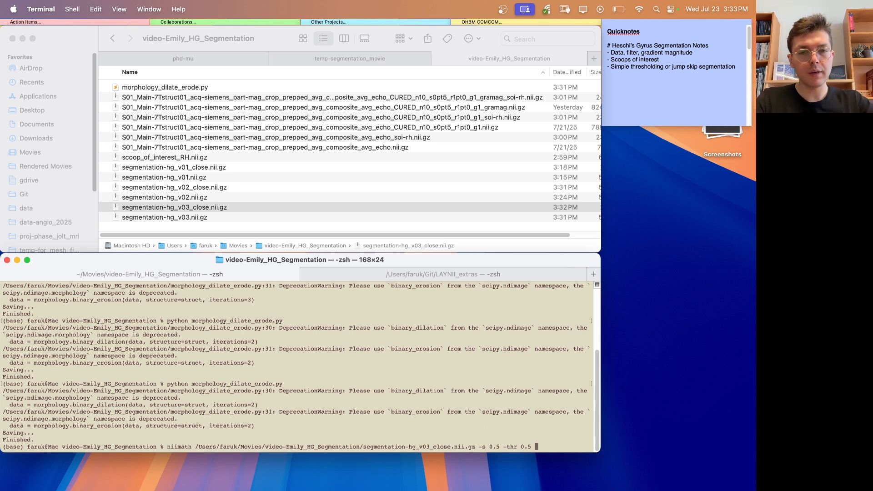
type("-")
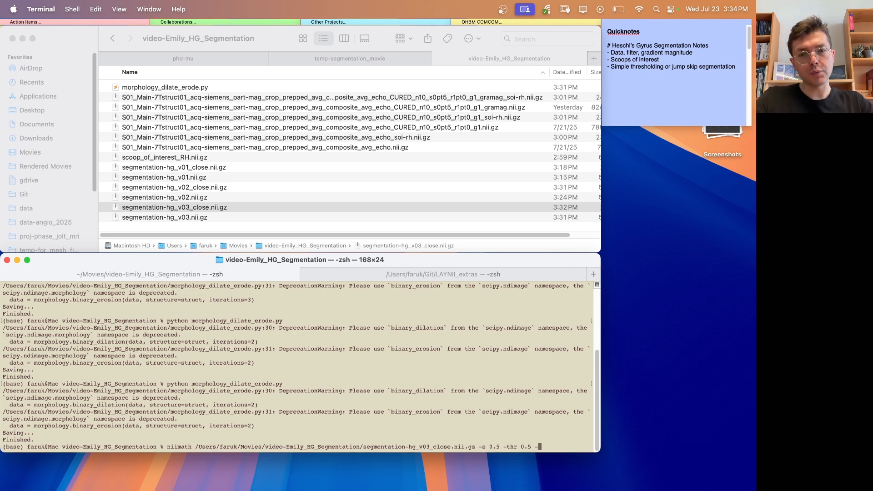
type("bin")
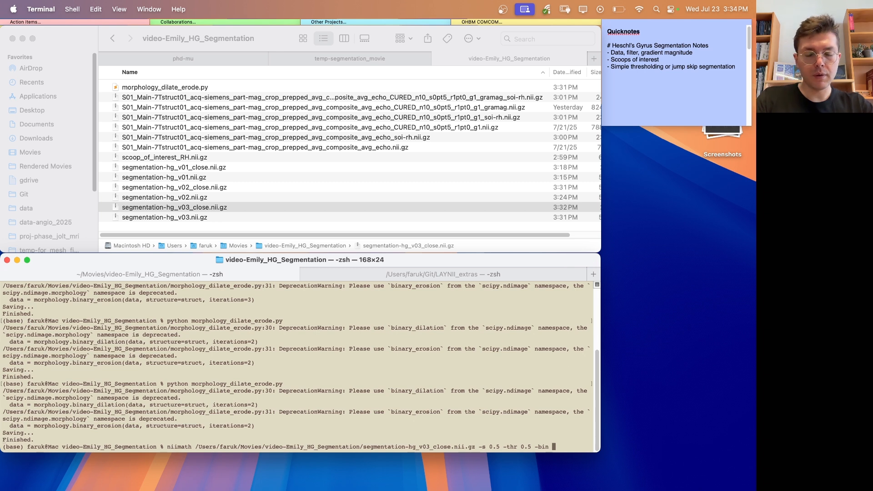
Set the niimath output file to segmentation-hg_v04.nii.gz in the video-Emily_HG_Segmentation folder and run the command.
type("/Users/faruk/Movies/video-Emily_HG_Segmentation/segmentation-hg_v03_close.nii.gz")
key("Left")
key("Left")
key("Left")
key("Left")
key("Left")
key("Left")
key("Left")
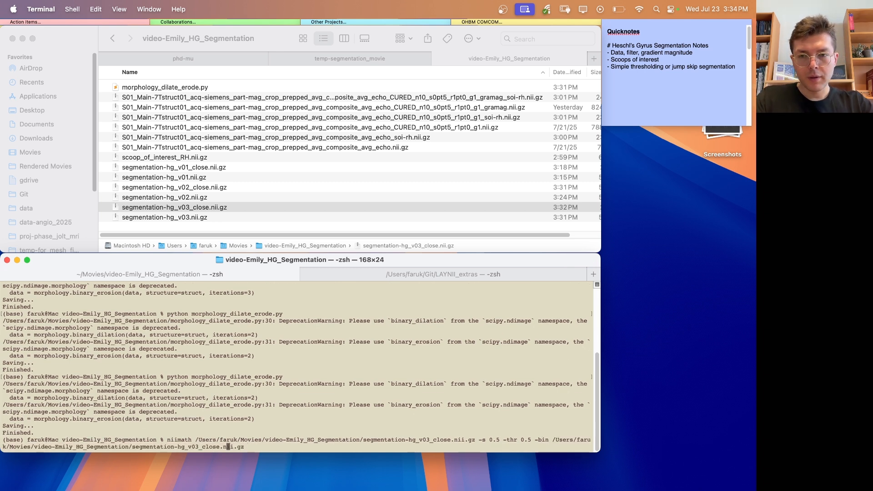
key("BackSpace")
key("BackSpace")
key("BackSpace")
key("BackSpace")
key("BackSpace")
key("BackSpace")
key("BackSpace")
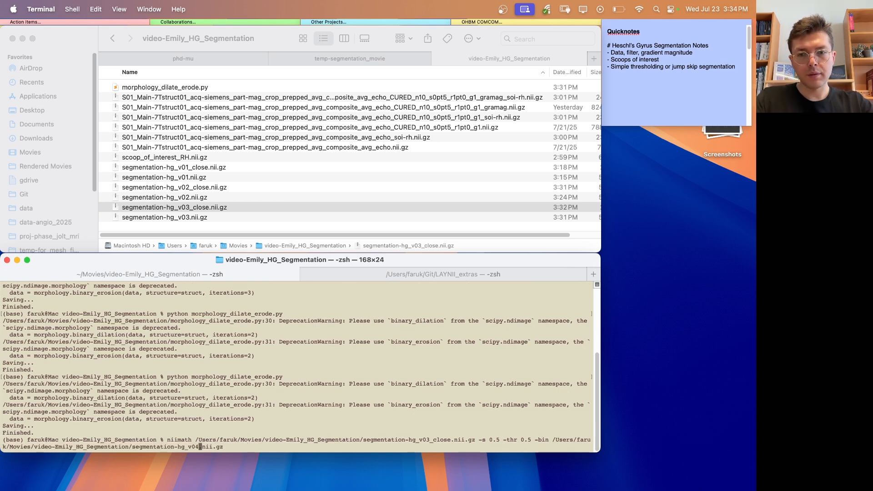
type("4")
key("Return")
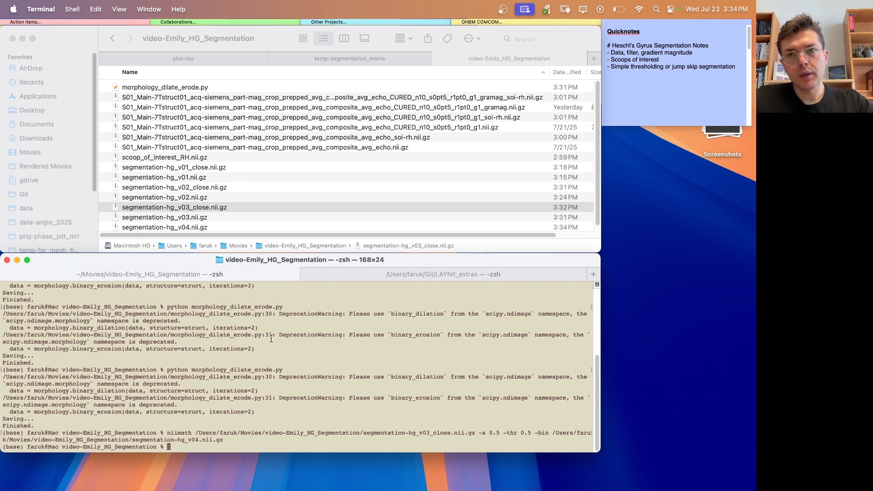
Load the smoothed file segmentation-hg_v04.nii.gz as the segmentation image in ITK-SNAP.
scroll(239, 211, "down", 1)
left_click(215, 222)
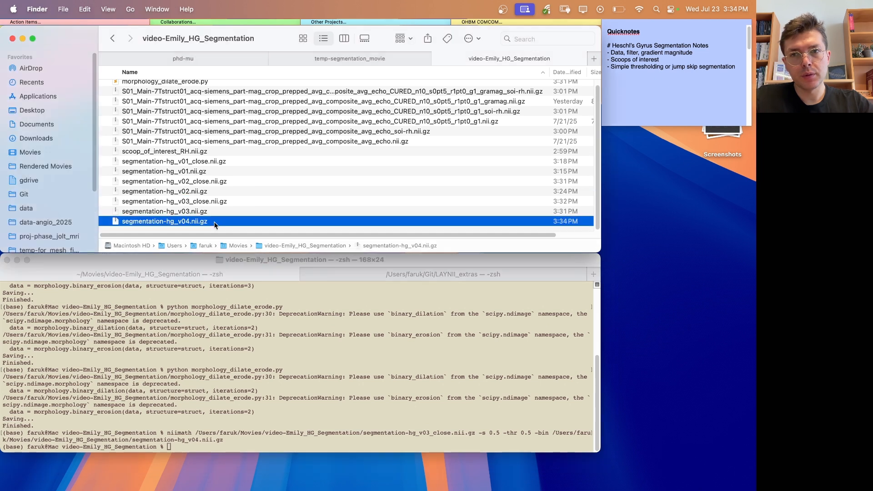
key("ctrl+Right")
mouse_move(174, 3)
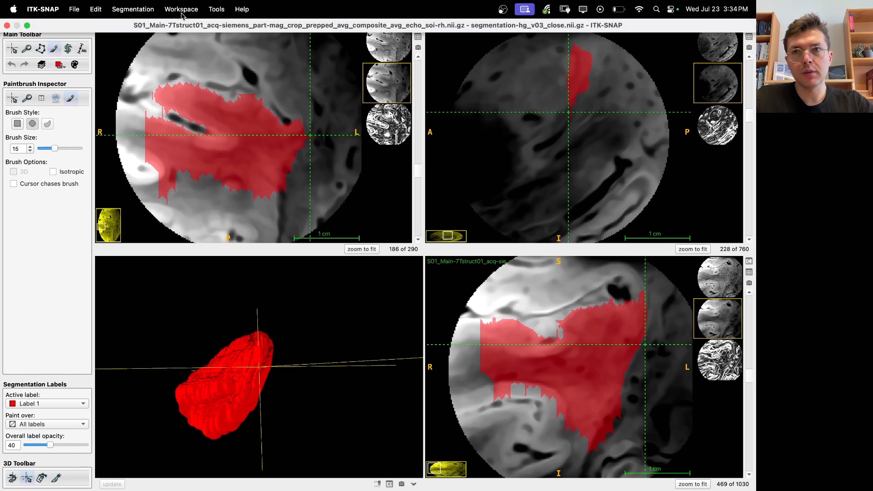
left_click(137, 9)
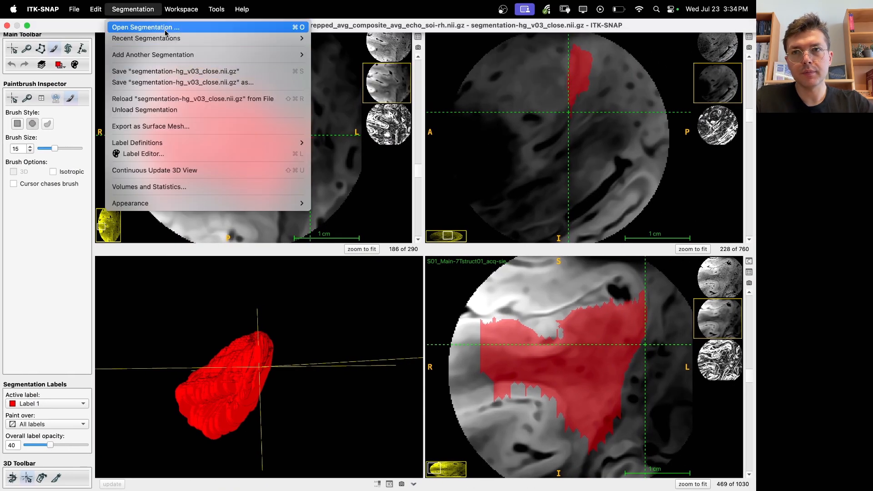
left_click(145, 28)
left_click(429, 327)
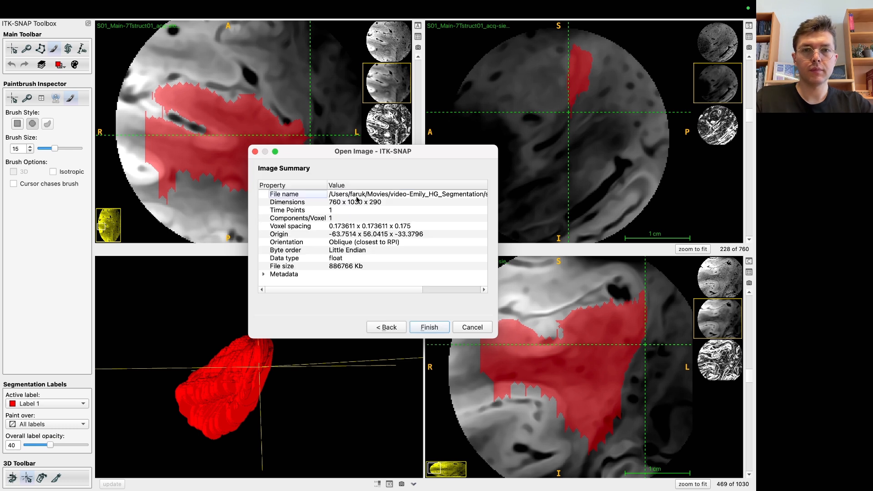
left_click(430, 327)
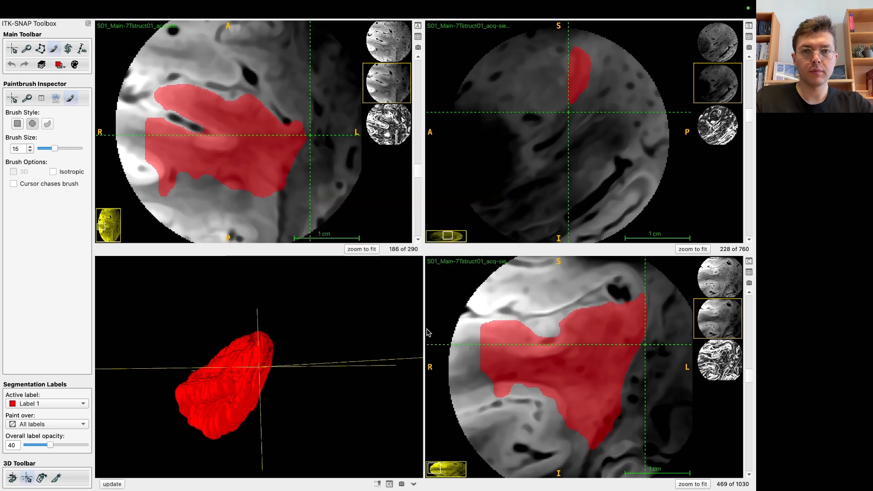
Update the 3D model from the smoothed segmentation, rotate it to inspect its surface, and check the anatomy without the overlay.
left_click(112, 485)
left_click_drag(136, 449, 291, 302)
left_click_drag(312, 376, 325, 301)
key("s")
key("s")
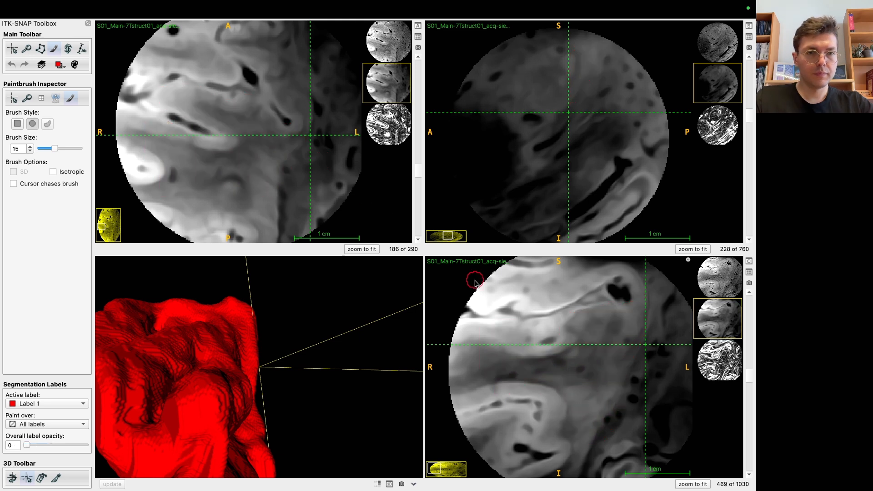
left_click_drag(312, 395, 400, 436)
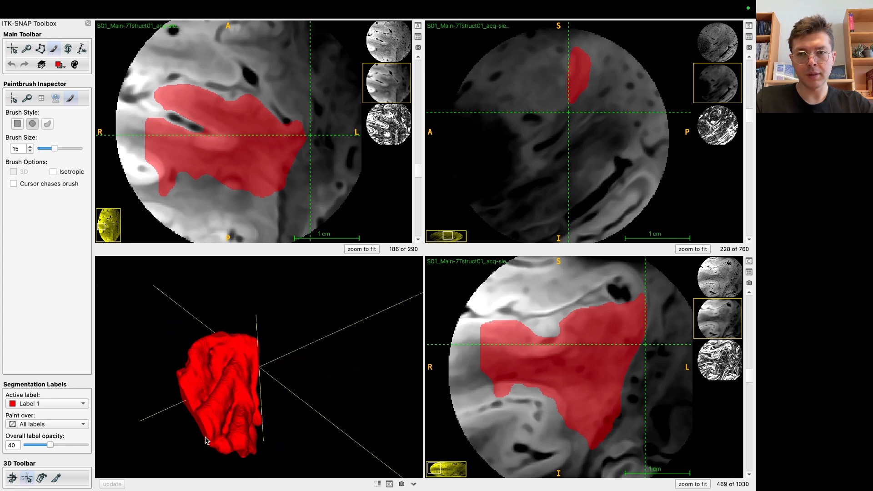
Place the 3D crosshair on several points of the model's upper surface to check the matching slices, and rotate the model.
left_click(232, 395)
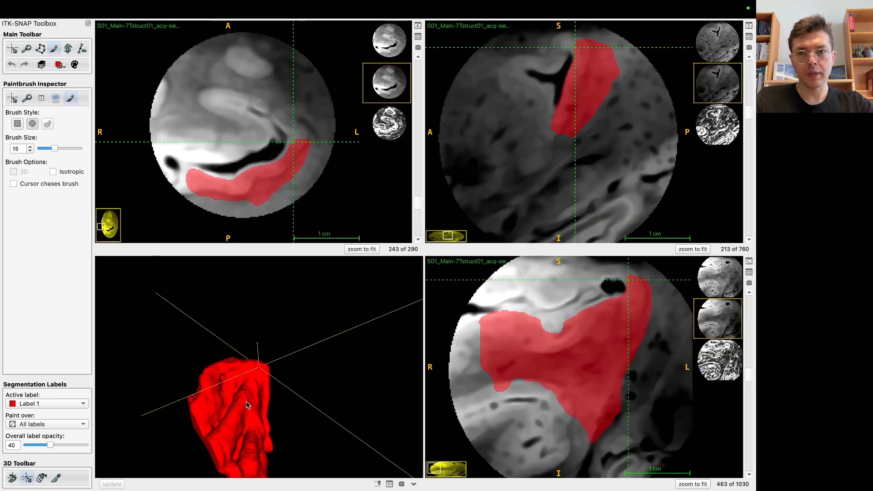
left_click(253, 390)
left_click(267, 352)
left_click(267, 350)
left_click_drag(332, 361, 299, 362)
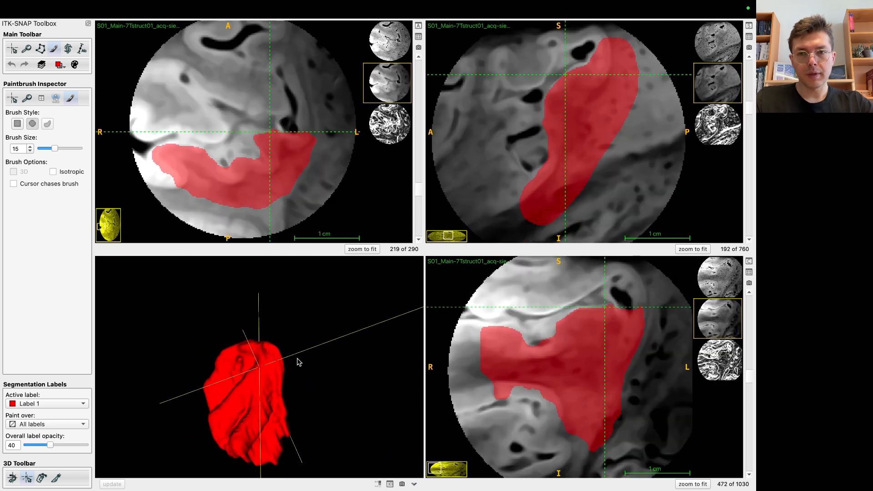
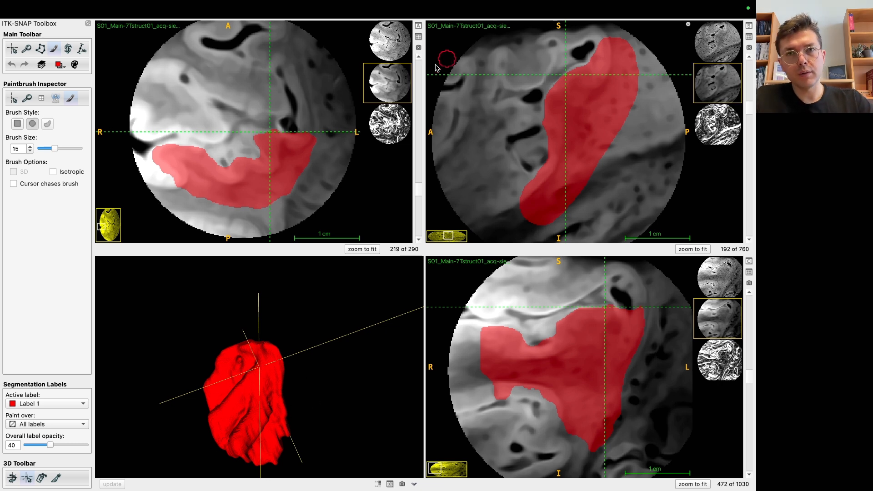
Compare the segmentation boundary with the main image and the third image layer, zooming in around axial slice 219.
left_click(387, 43)
key("s")
key("s")
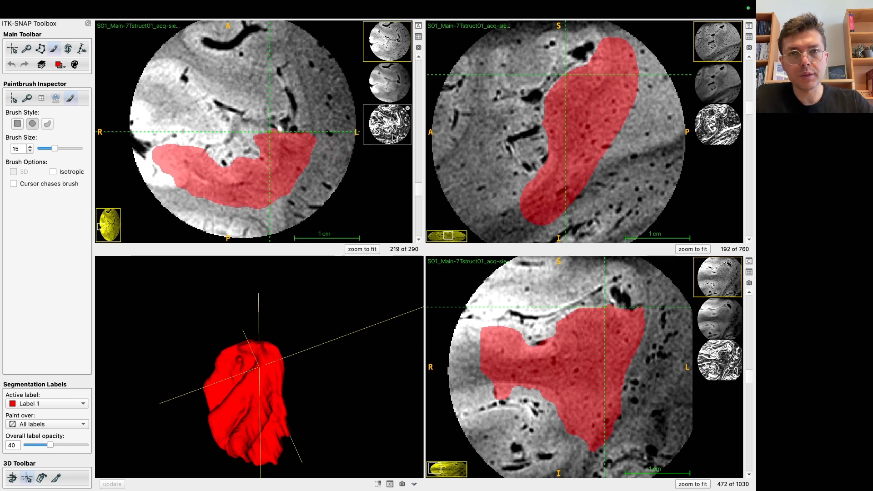
left_click(394, 136)
key("1")
scroll(308, 164, "up", 5)
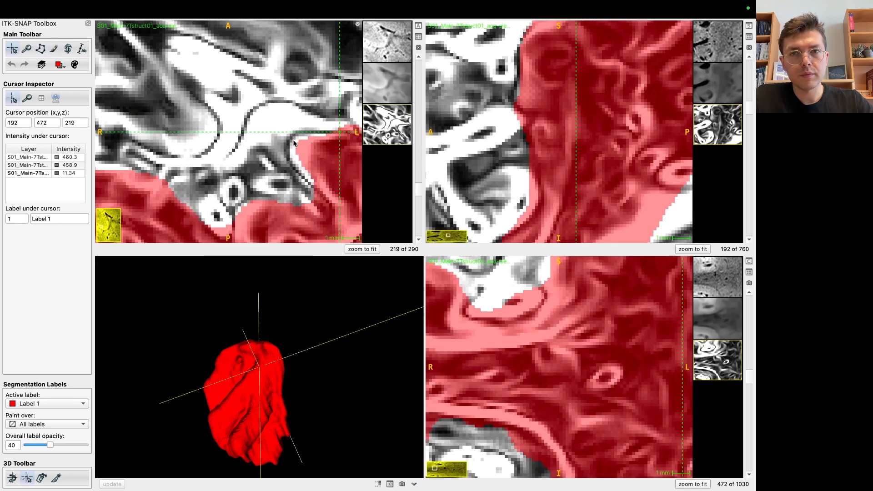
left_click(304, 145)
scroll(308, 155, "down", 5)
scroll(309, 158, "up", 3)
key("s")
key("s")
left_click(388, 43)
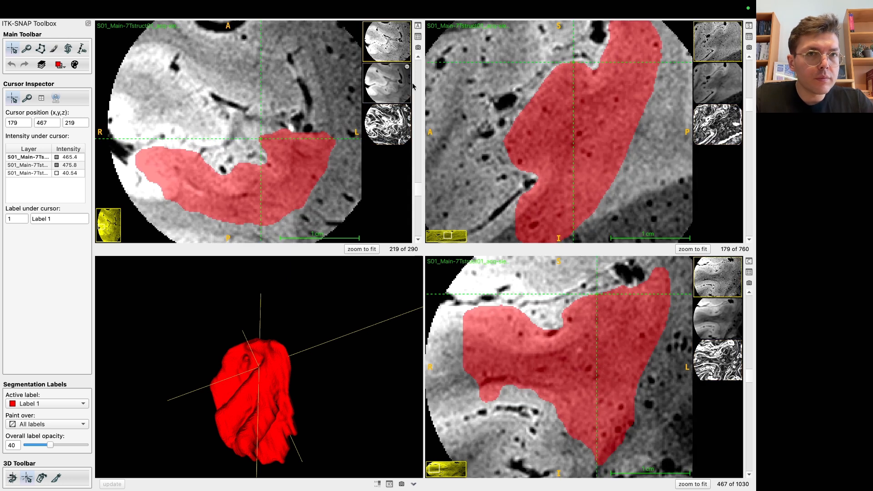
Hide the segmentation overlay and increase the main image's contrast with a maximum of 492.8 and a slightly raised minimum.
key("s")
left_click(42, 64)
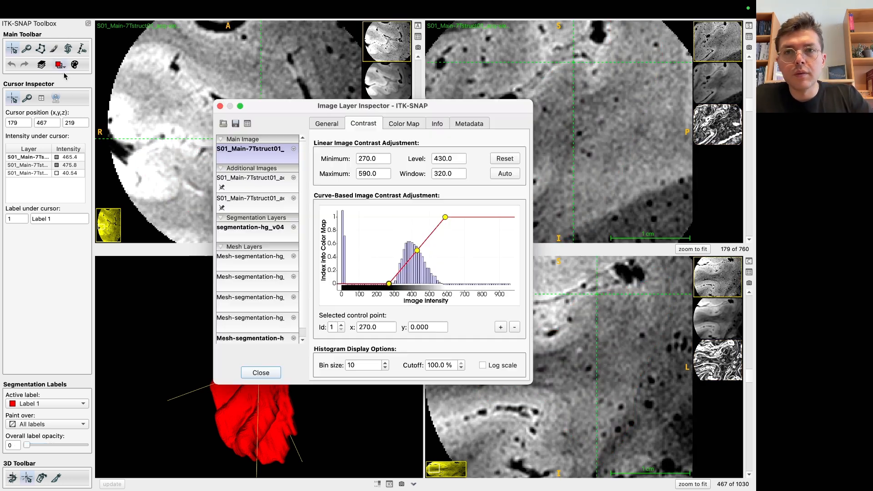
left_click(401, 298)
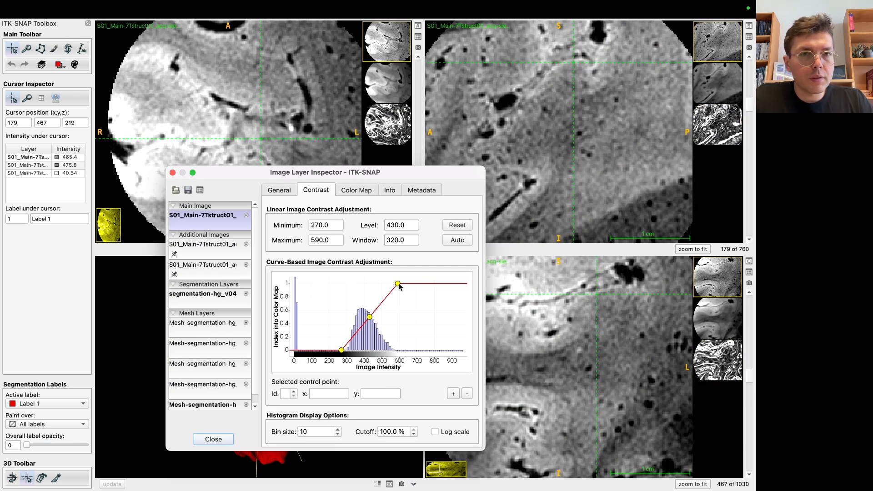
left_click_drag(399, 285, 382, 300)
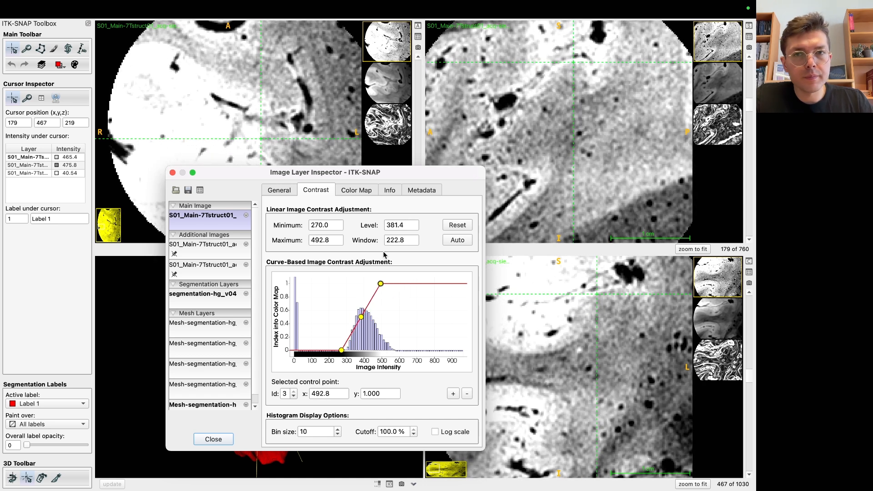
mouse_move(342, 351)
left_mouse_down()
mouse_move(364, 353)
mouse_move(349, 351)
left_mouse_up()
Set the second image layer's contrast to a minimum of 363.5 and a maximum of 506.7.
left_click(381, 98)
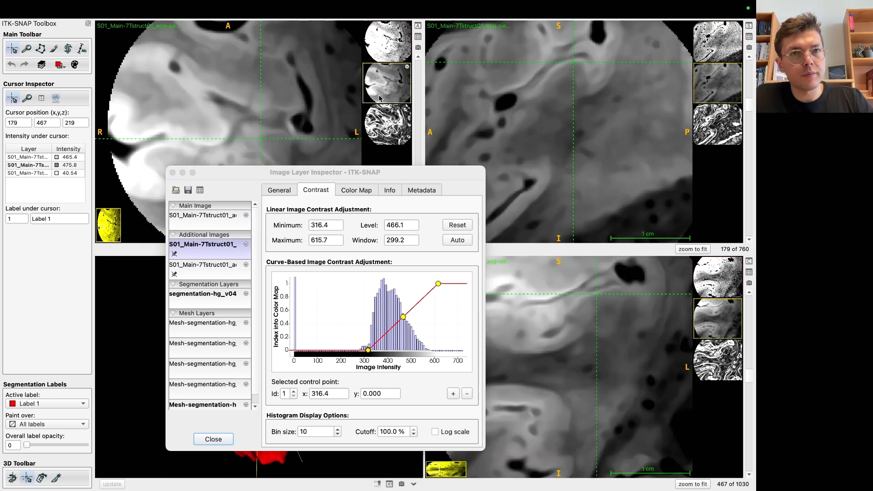
left_click_drag(434, 290, 415, 298)
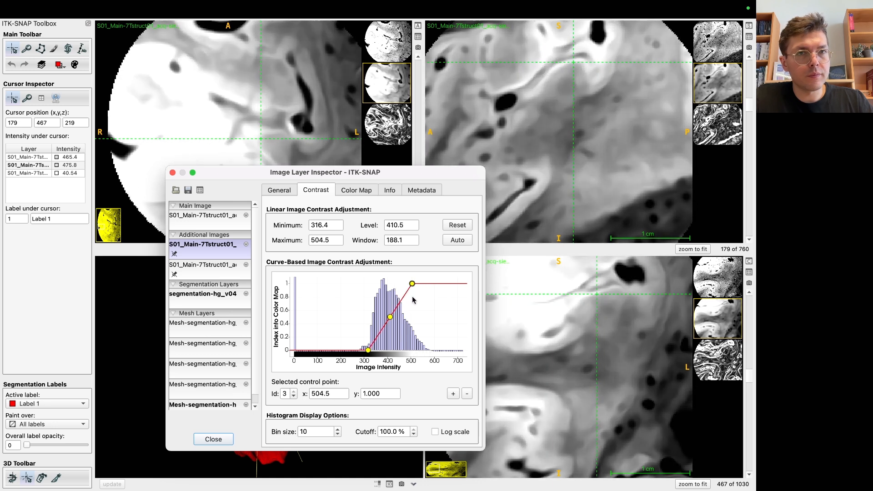
left_click(368, 351)
left_click_drag(369, 352, 380, 353)
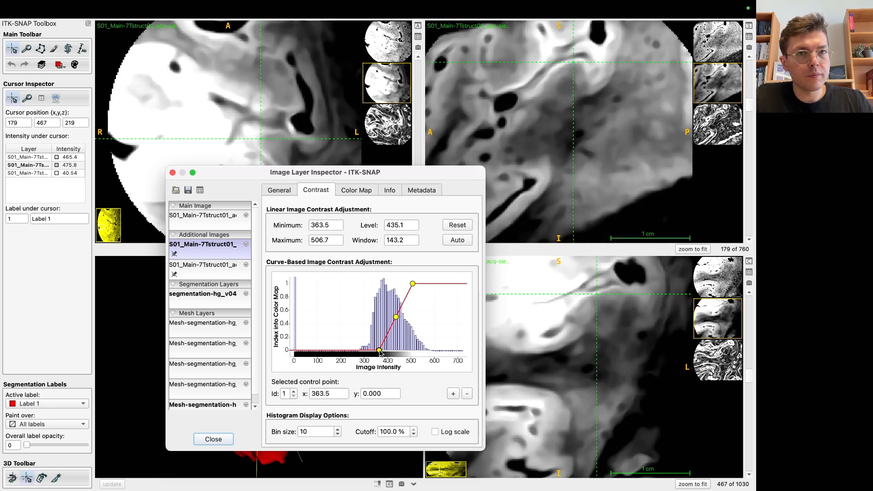
left_click(173, 173)
Show the segmentation again, set the paintbrush size to 12, and refine the label's anterior edge in sagittal slice 180.
key("b")
key("s")
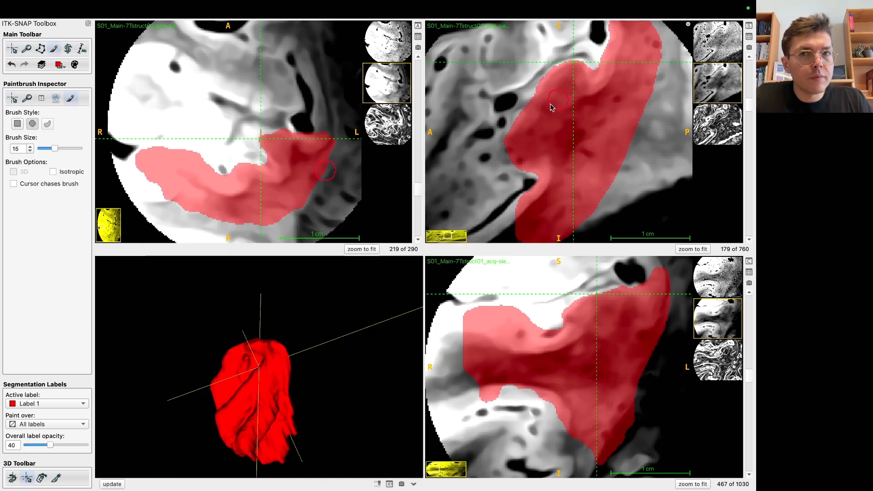
left_click_drag(554, 116, 541, 140)
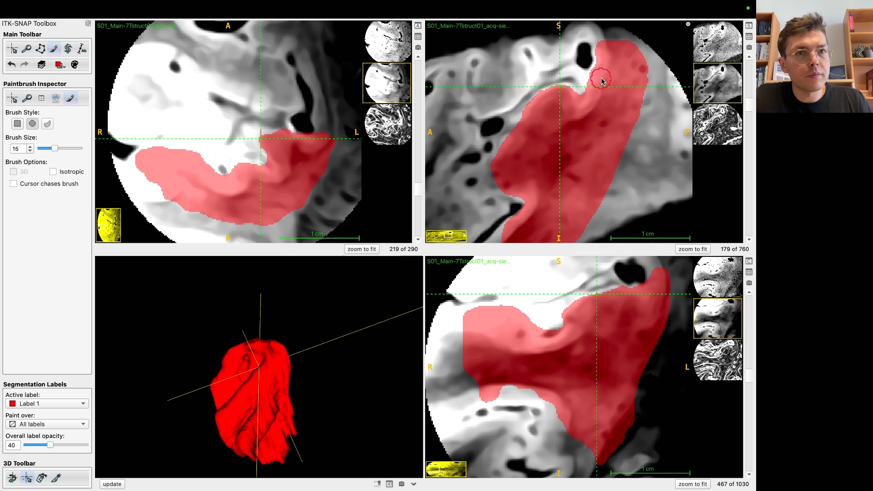
left_click(30, 147)
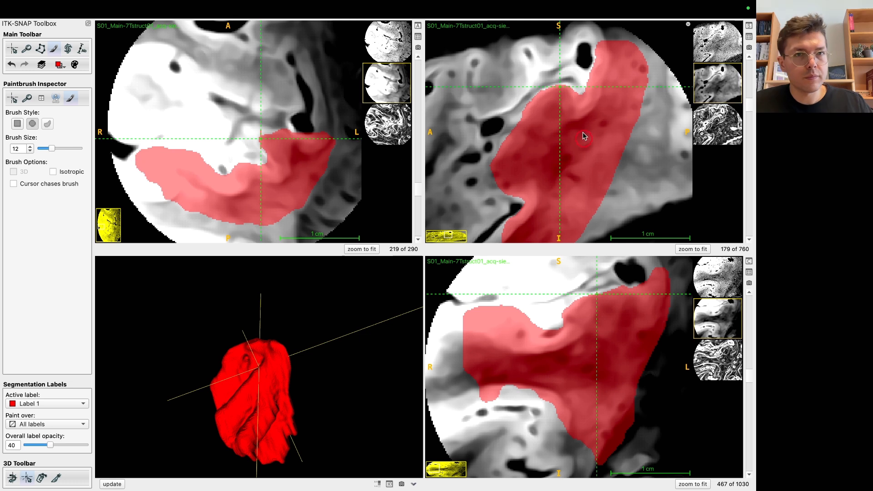
scroll(538, 130, "up", 1)
key("bracketleft")
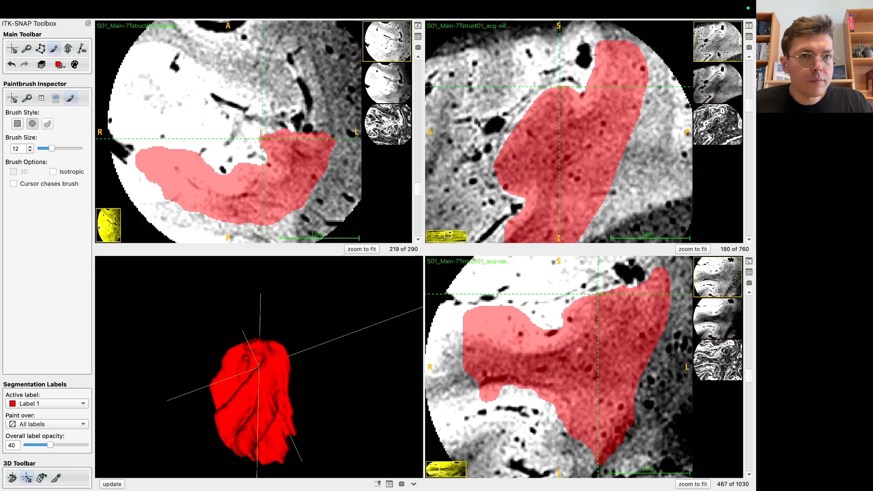
mouse_move(520, 148)
left_mouse_down()
mouse_move(515, 137)
mouse_move(563, 97)
mouse_move(596, 89)
mouse_move(604, 53)
mouse_move(582, 96)
mouse_move(556, 95)
mouse_move(535, 118)
mouse_move(516, 146)
mouse_move(513, 186)
left_mouse_up()
scroll(597, 93, "down", 1)
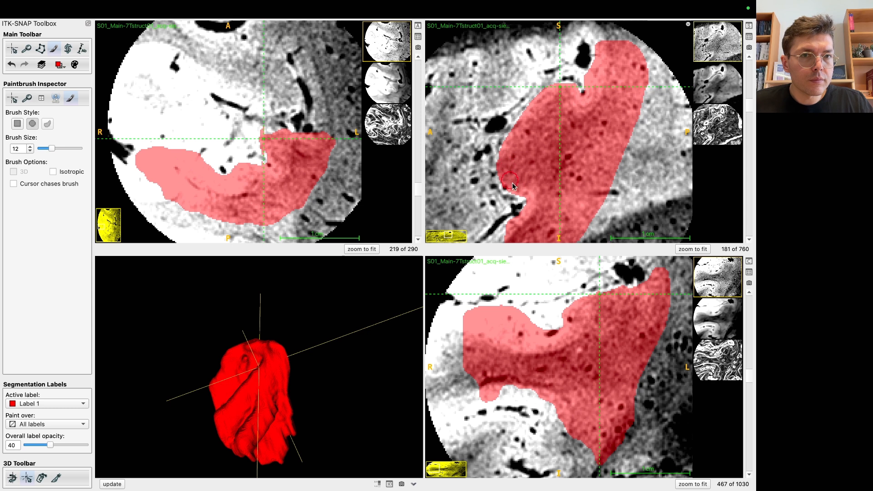
Paint the label's anterior and superior edge in sagittal slices 182 and 183.
scroll(534, 200, "up", 1)
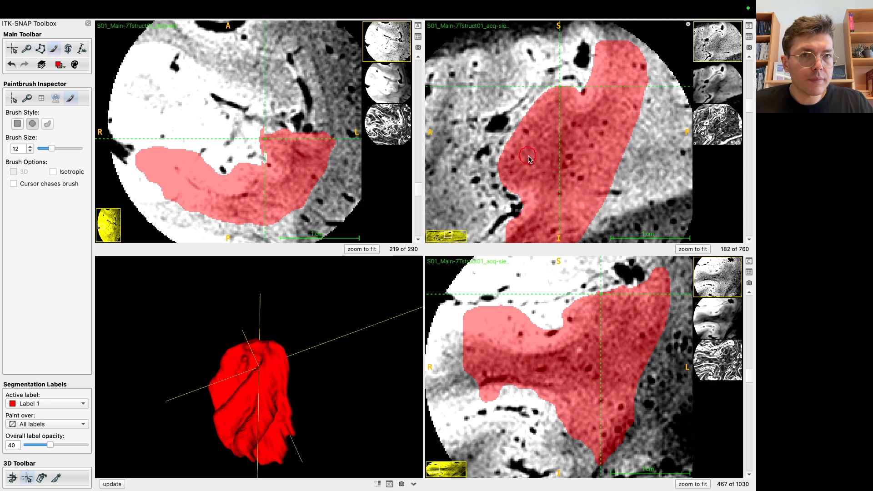
mouse_move(517, 150)
left_mouse_down()
mouse_move(548, 102)
mouse_move(571, 94)
left_mouse_up()
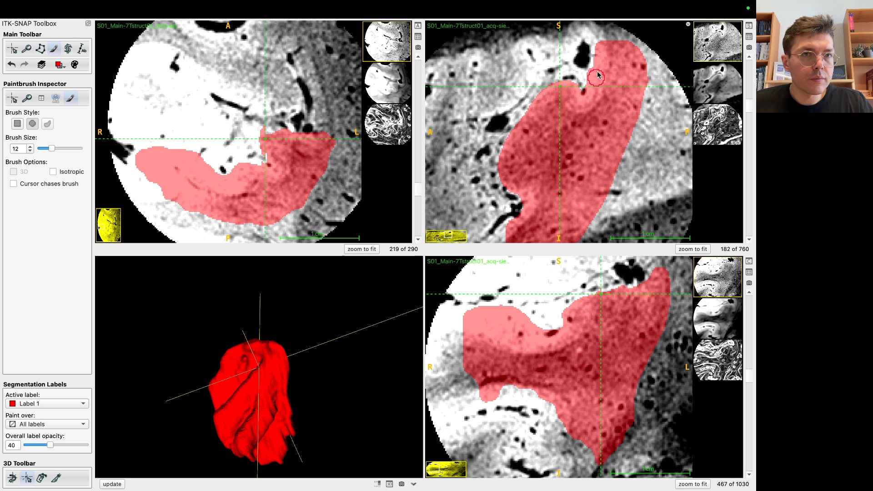
scroll(604, 57, "up", 1)
mouse_move(604, 56)
left_mouse_down()
mouse_move(591, 87)
mouse_move(546, 105)
mouse_move(512, 155)
left_mouse_up()
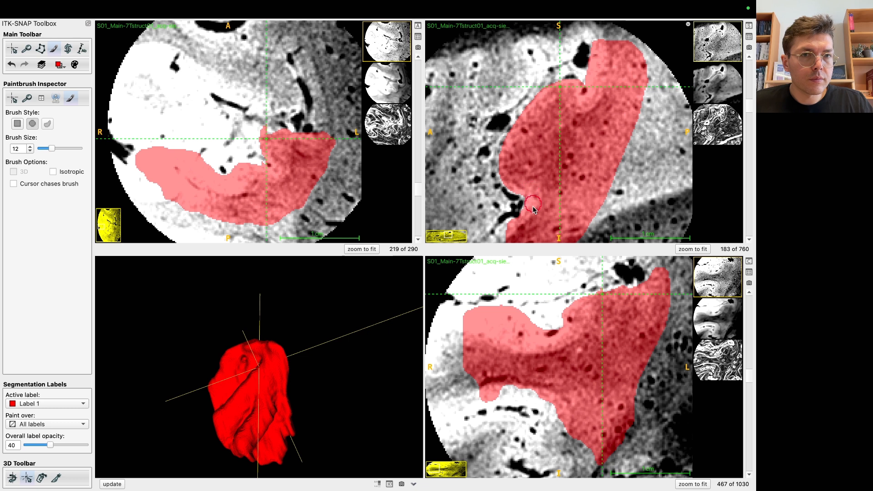
Paint the label's anterior edge from the upper notch to the lower bulge in sagittal slices 184 and 185.
scroll(533, 187, "up", 1)
mouse_move(524, 191)
left_mouse_down()
mouse_move(505, 162)
mouse_move(512, 138)
mouse_move(550, 100)
mouse_move(589, 89)
mouse_move(601, 62)
left_mouse_up()
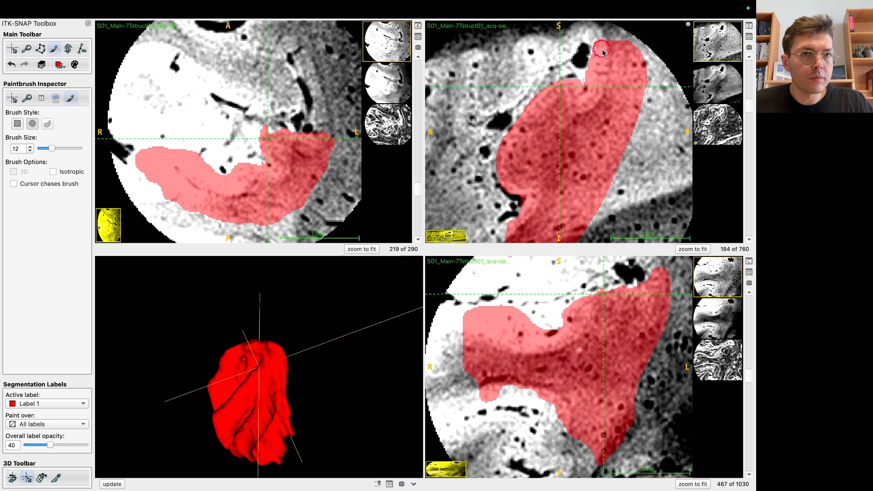
scroll(601, 62, "up", 1)
mouse_move(593, 104)
left_mouse_down()
mouse_move(576, 86)
mouse_move(561, 89)
mouse_move(520, 146)
left_mouse_up()
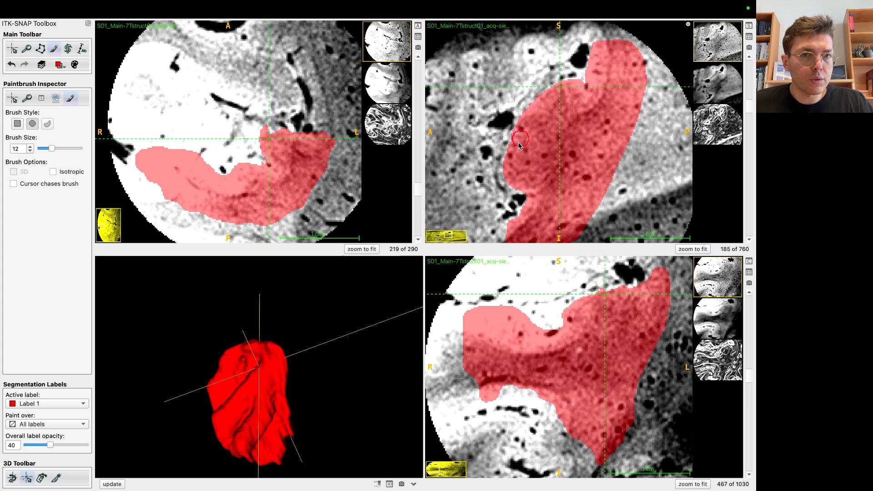
left_click_drag(508, 175, 514, 186)
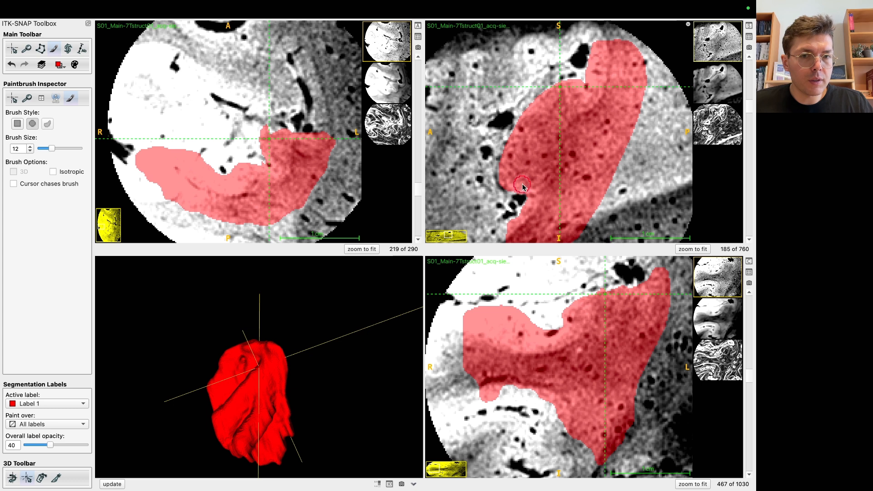
Turn on Continuous Update for the 3D model and get a close-up of its ridged side.
left_click(413, 484)
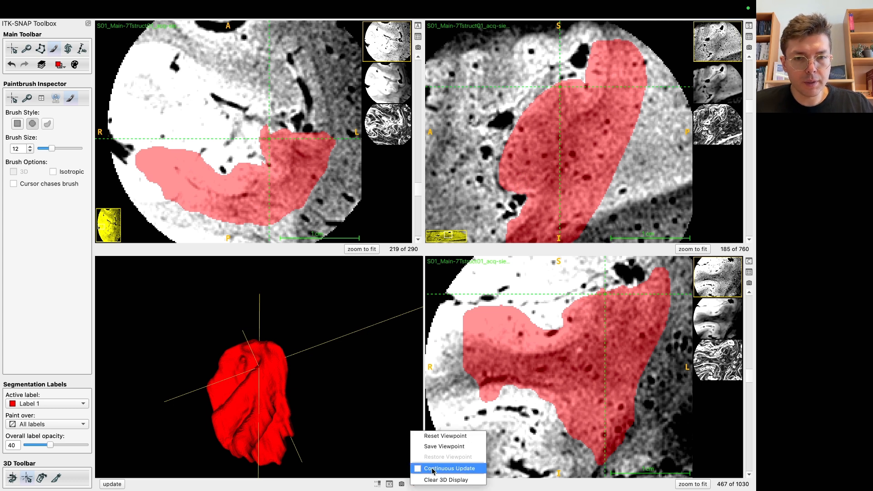
left_click(422, 467)
left_click_drag(385, 408, 321, 313)
scroll(362, 370, "up", 4)
scroll(368, 294, "up", 2)
Touch up the label's lower anterior edge in sagittal slice 185 and fill out the anterior edge in slice 186.
mouse_move(562, 134)
left_mouse_down()
mouse_move(584, 84)
mouse_move(556, 106)
left_mouse_up()
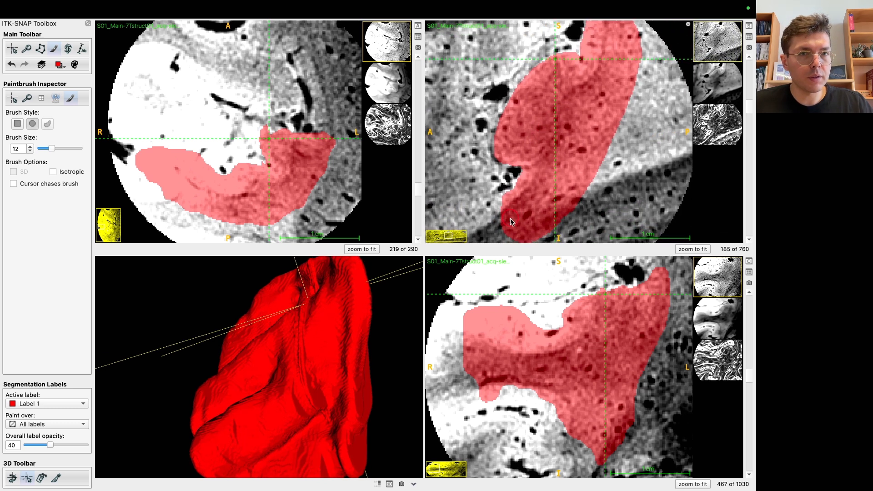
left_click_drag(509, 203, 502, 215)
scroll(506, 219, "up", 1)
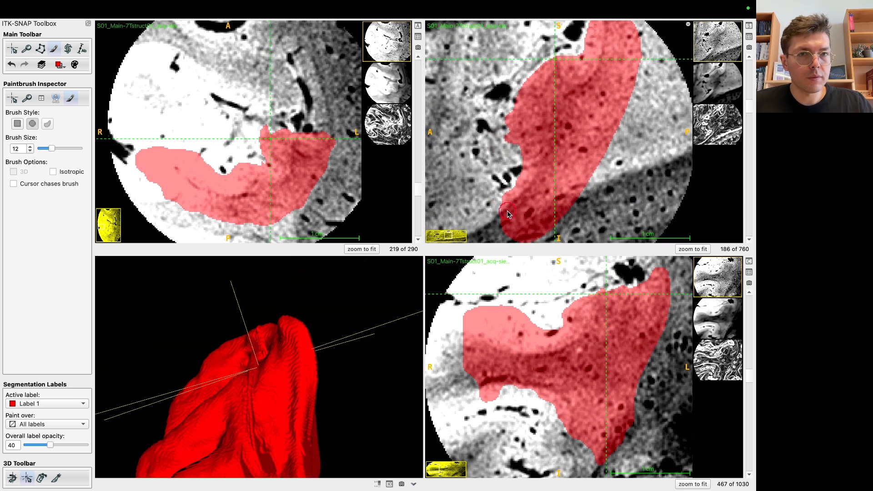
mouse_move(515, 144)
left_mouse_down()
mouse_move(529, 91)
mouse_move(563, 65)
mouse_move(582, 89)
left_mouse_up()
mouse_move(585, 120)
left_mouse_down()
mouse_move(589, 130)
mouse_move(588, 117)
left_mouse_up()
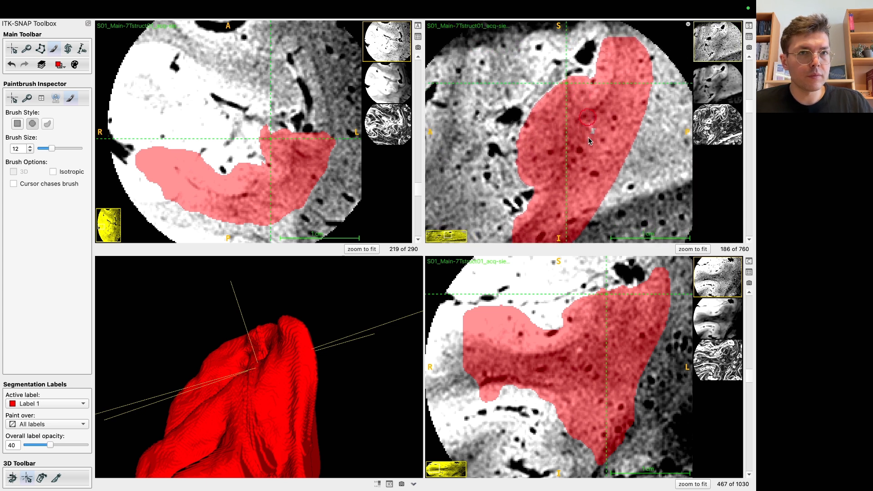
Fill out the label's anterior edge in sagittal slices 187 and 188.
scroll(594, 134, "up", 1)
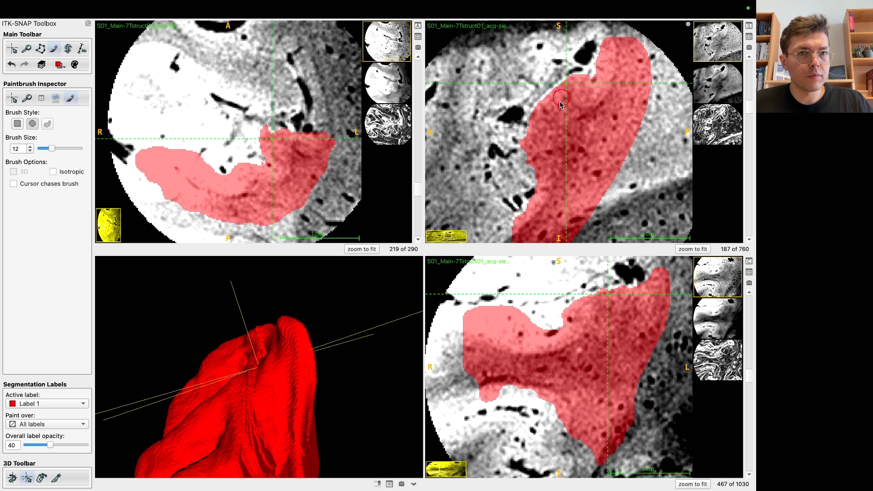
left_click_drag(535, 139, 541, 117)
mouse_move(531, 157)
left_mouse_down()
mouse_move(539, 176)
mouse_move(529, 163)
left_mouse_up()
scroll(540, 165, "up", 1)
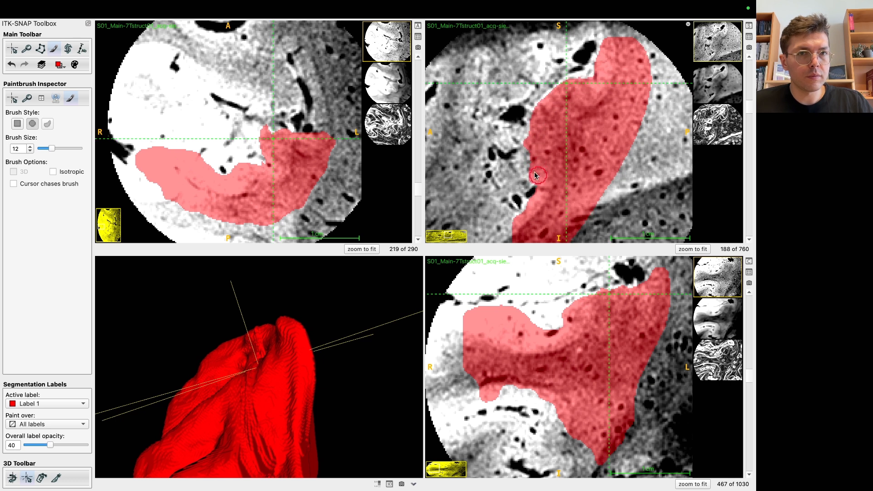
left_click_drag(541, 117, 580, 85)
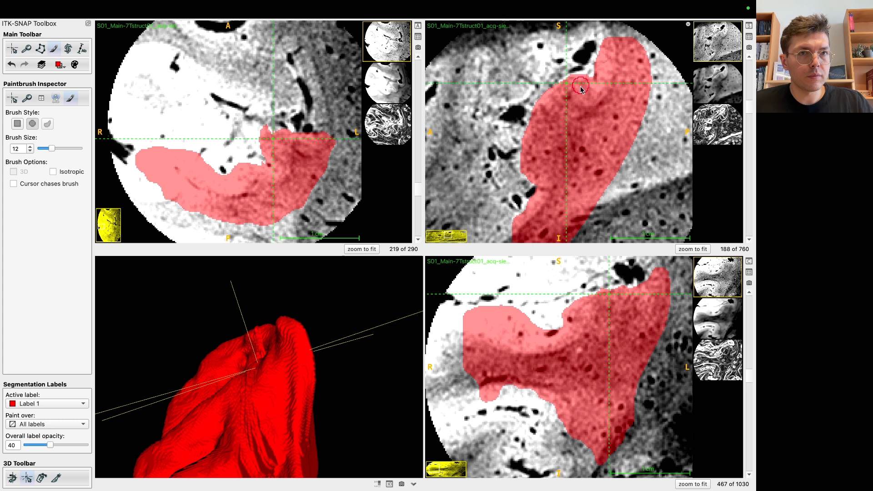
Center all slice views on the label's lower anterior edge in sagittal slice 188 and return to the paintbrush.
key("1")
left_click(531, 174)
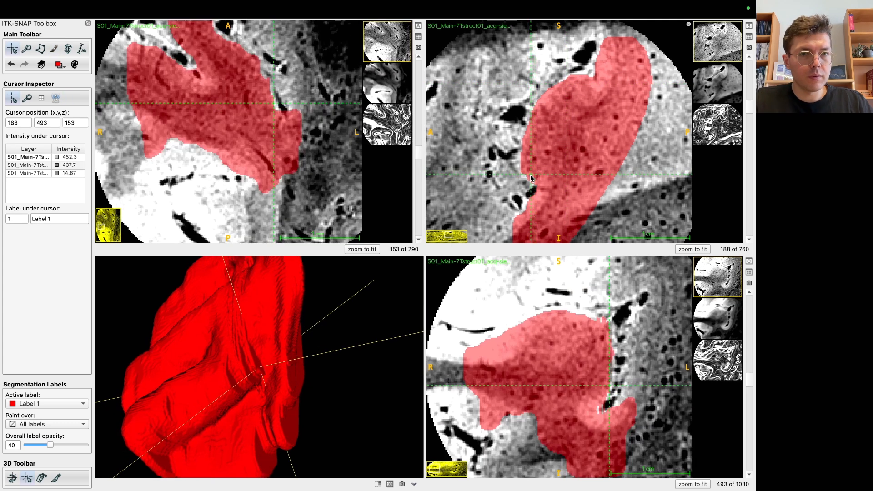
key("c")
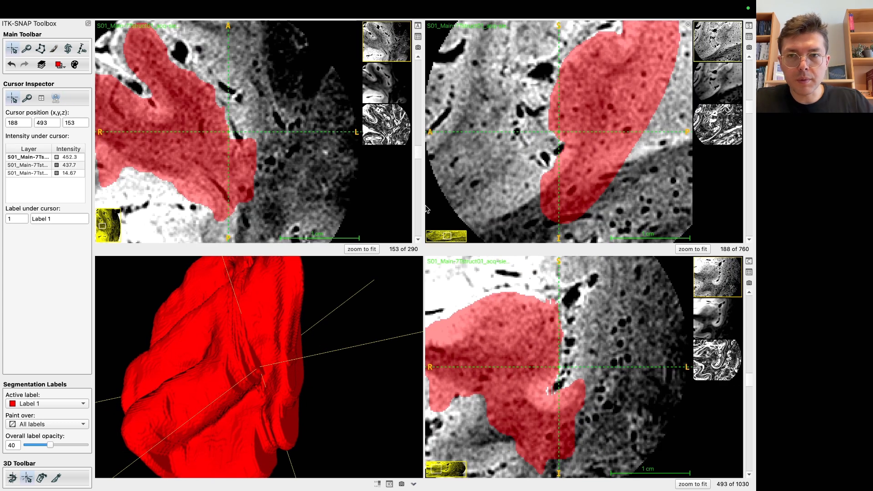
key("4")
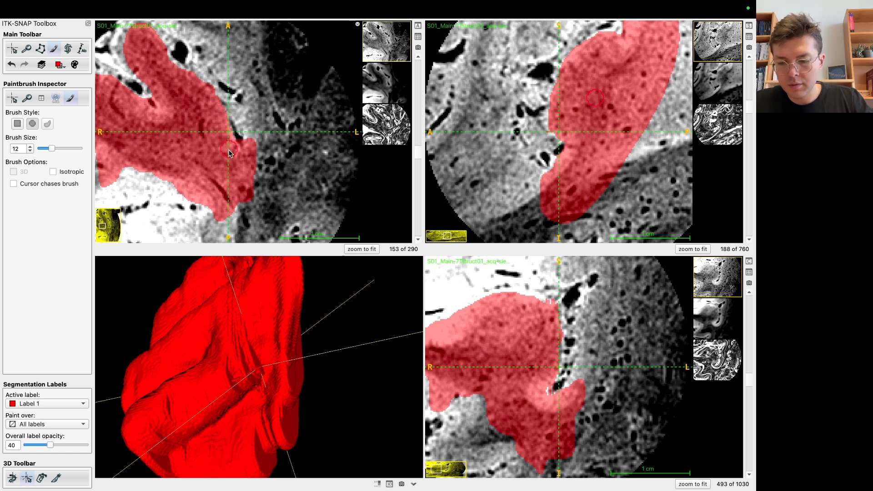
Examine the label's anterior edge slice by slice in the axial view from slice 153 up to slice 174.
scroll(224, 142, "up", 1)
scroll(214, 111, "up", 2)
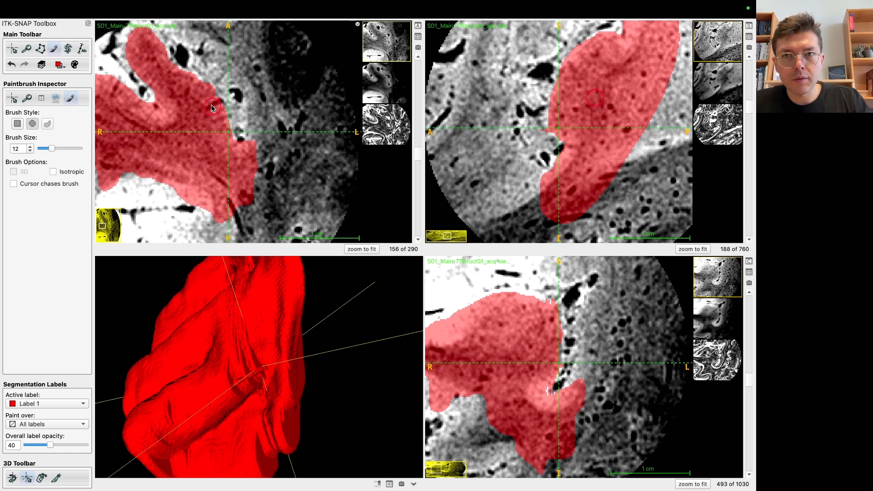
scroll(212, 109, "up", 2)
scroll(217, 116, "up", 1)
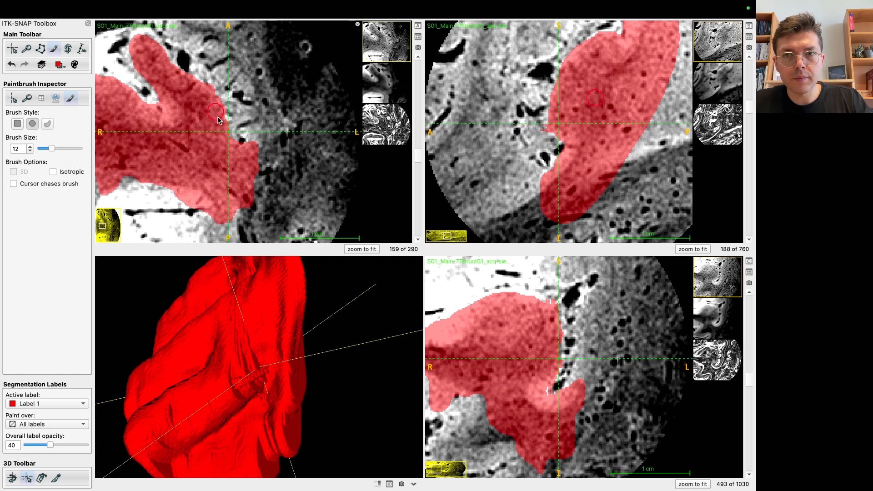
scroll(223, 136, "up", 2)
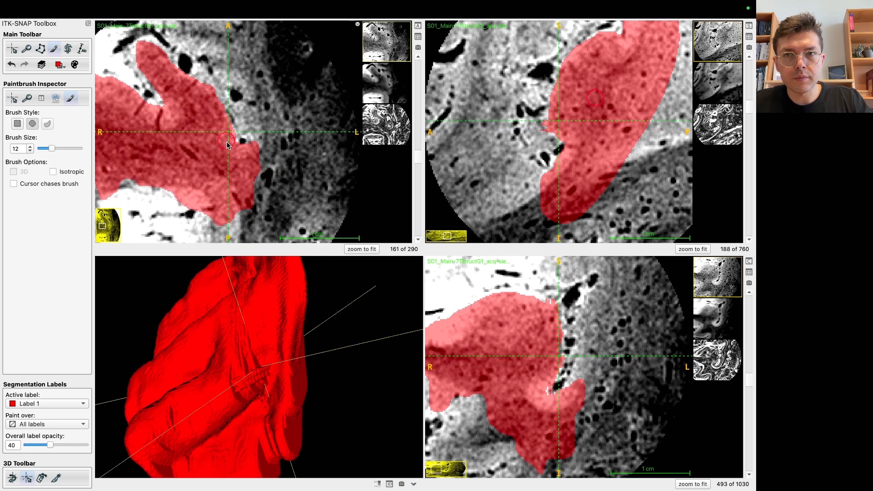
scroll(226, 139, "up", 1)
scroll(218, 122, "up", 1)
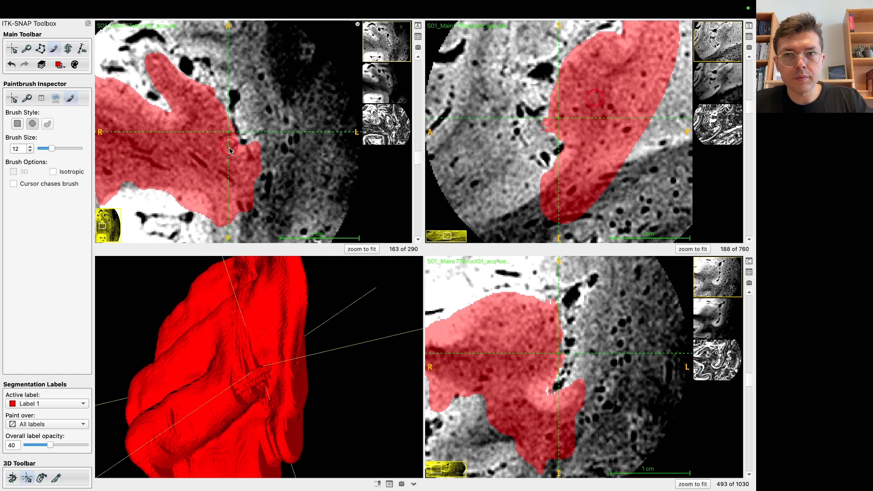
scroll(225, 138, "up", 1)
scroll(211, 111, "up", 1)
scroll(226, 138, "up", 1)
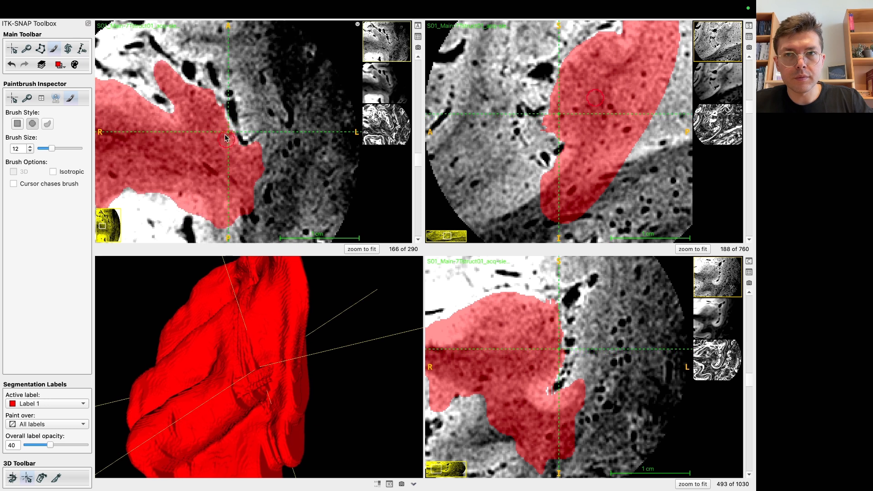
scroll(219, 123, "up", 1)
scroll(231, 155, "up", 2)
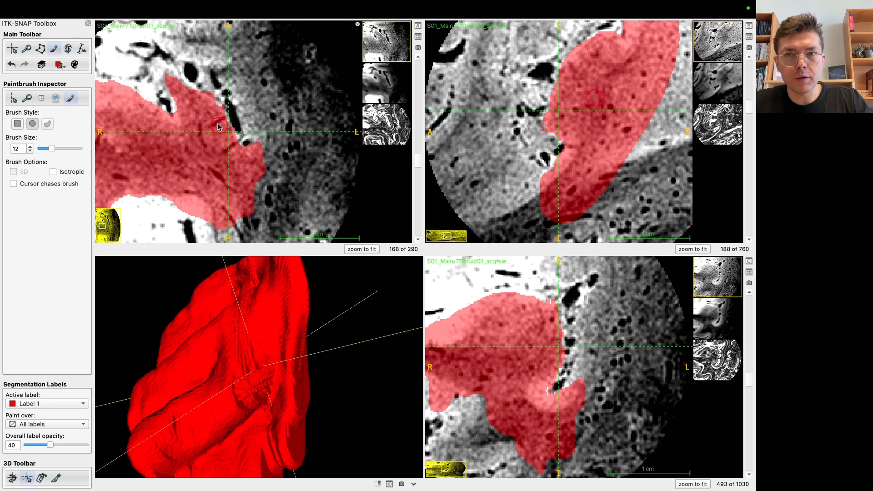
scroll(228, 146, "up", 1)
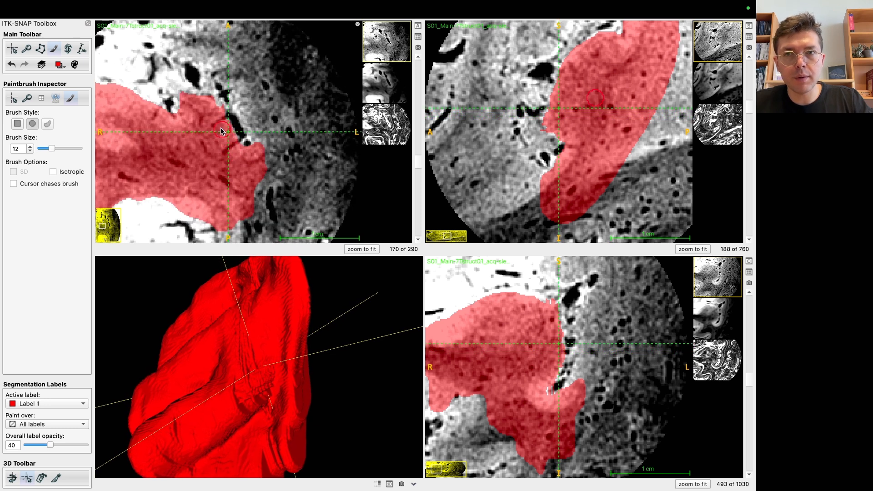
scroll(221, 132, "up", 1)
scroll(228, 149, "up", 1)
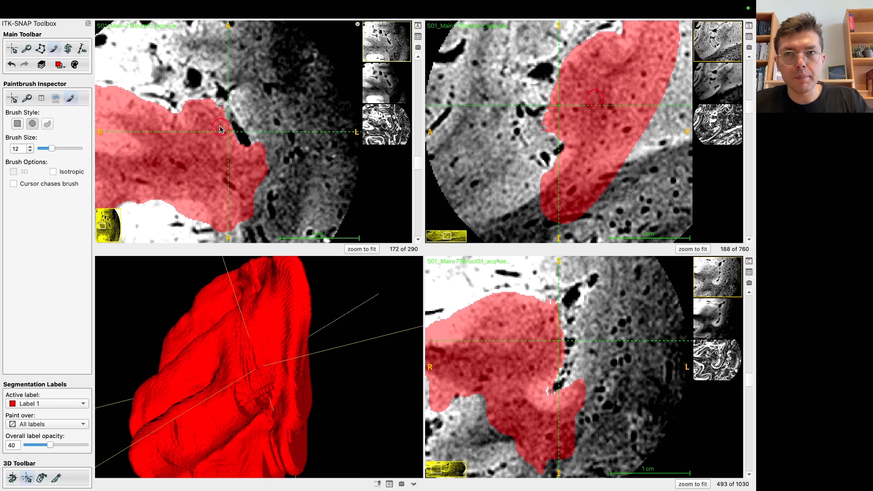
scroll(221, 129, "up", 1)
scroll(226, 147, "up", 1)
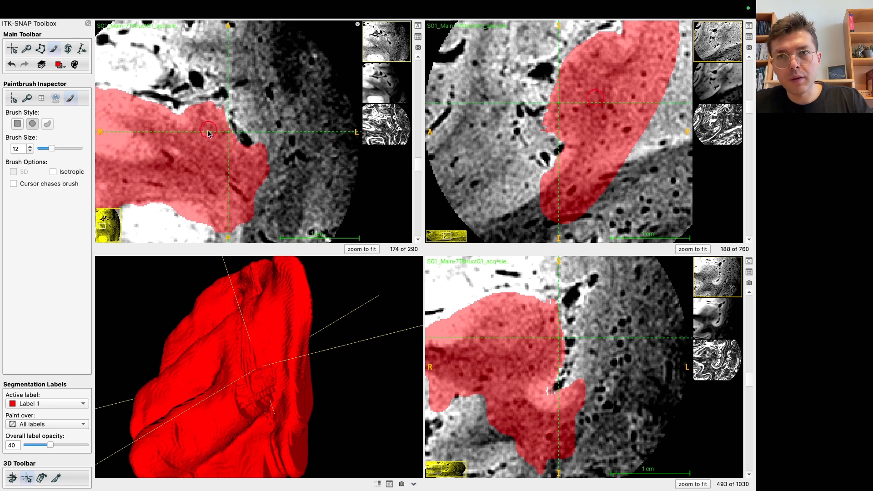
Touch up the notch in the label's anterior edge in axial slice 169.
scroll(203, 123, "down", 1)
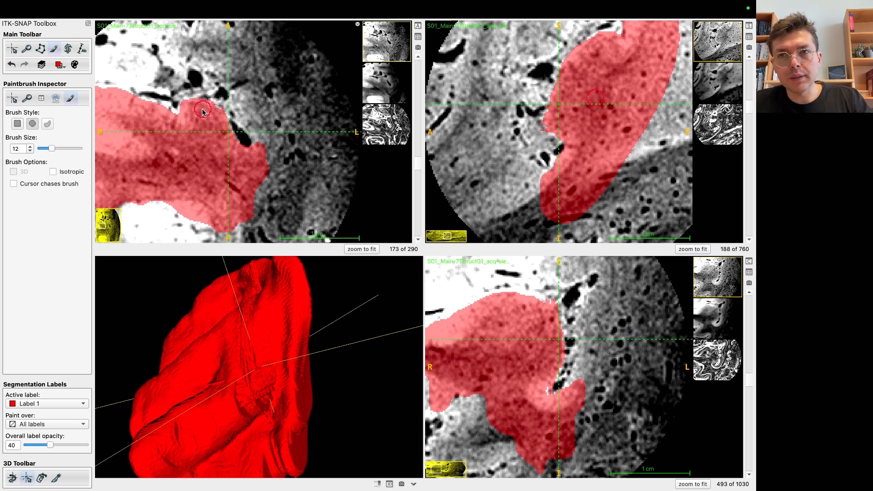
scroll(203, 112, "down", 1)
scroll(188, 112, "down", 1)
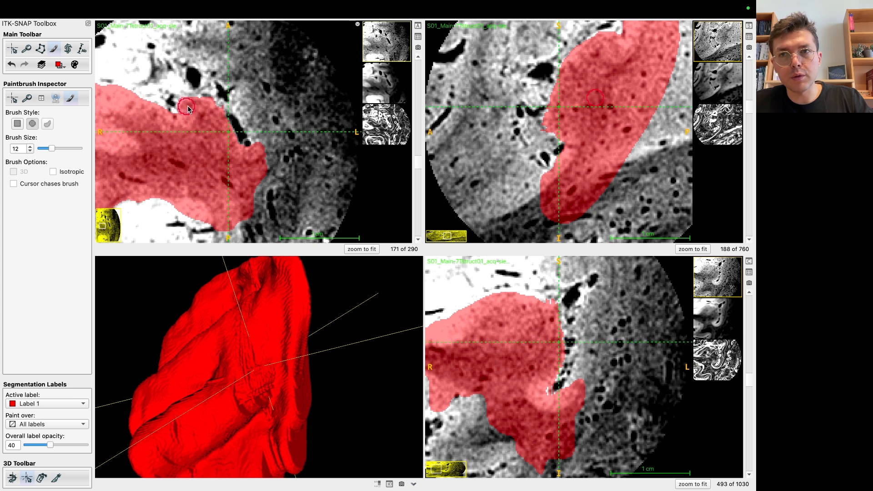
scroll(188, 109, "down", 1)
scroll(191, 106, "down", 1)
mouse_move(183, 103)
left_mouse_down()
mouse_move(165, 77)
mouse_move(200, 102)
mouse_move(161, 76)
mouse_move(186, 115)
mouse_move(160, 71)
mouse_move(191, 107)
left_mouse_up()
Round out the narrow tip of the label's anterior lobe in axial slice 166.
scroll(190, 100, "down", 1)
scroll(173, 97, "down", 1)
left_click_drag(200, 148, 279, 141)
scroll(244, 91, "down", 1)
mouse_move(241, 83)
left_mouse_down()
mouse_move(243, 103)
mouse_move(245, 94)
mouse_move(267, 107)
left_mouse_up()
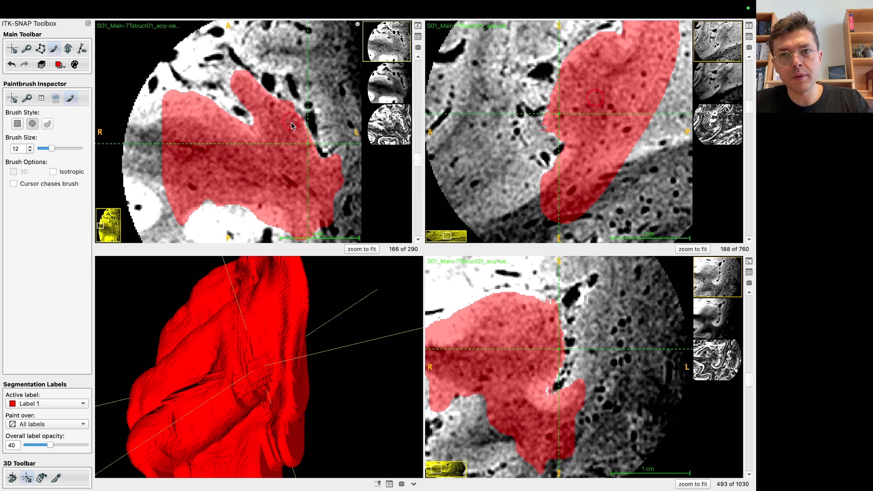
Fill out the tip of the label's anterior lobe in axial slices 164 and 163.
scroll(238, 86, "down", 1)
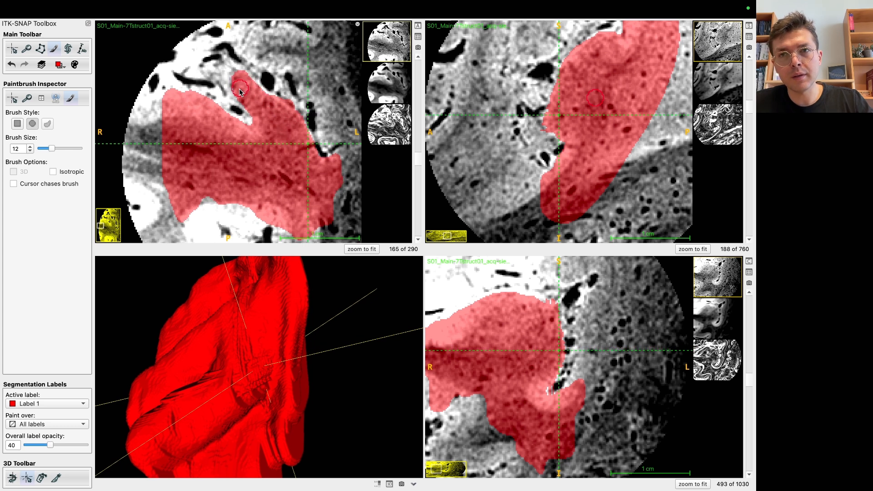
scroll(264, 106, "down", 1)
mouse_move(260, 101)
left_mouse_down()
mouse_move(226, 69)
mouse_move(240, 79)
left_mouse_up()
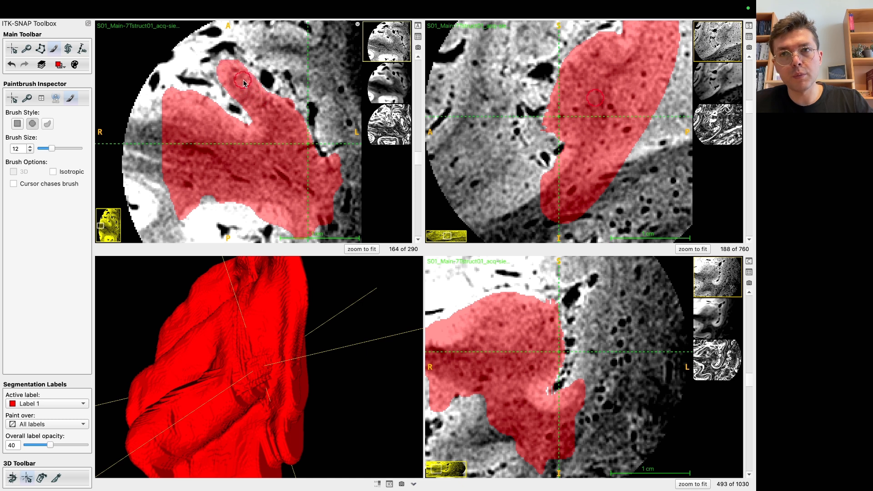
scroll(245, 81, "down", 1)
mouse_move(244, 82)
left_mouse_down()
mouse_move(218, 62)
mouse_move(233, 93)
mouse_move(221, 72)
mouse_move(236, 70)
mouse_move(229, 58)
left_mouse_up()
scroll(233, 93, "down", 1)
scroll(241, 81, "down", 1)
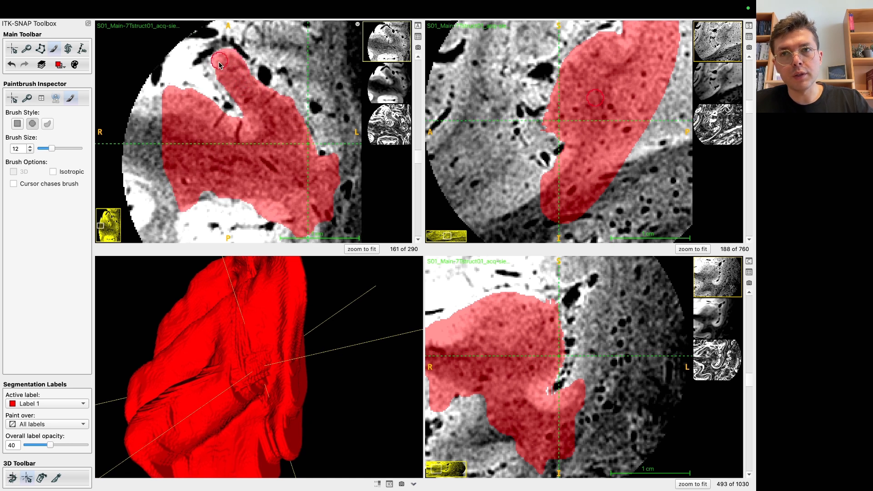
Extend the anterior lobe's tip and widen its medial edge in axial slices 159 and 158.
scroll(249, 118, "down", 1)
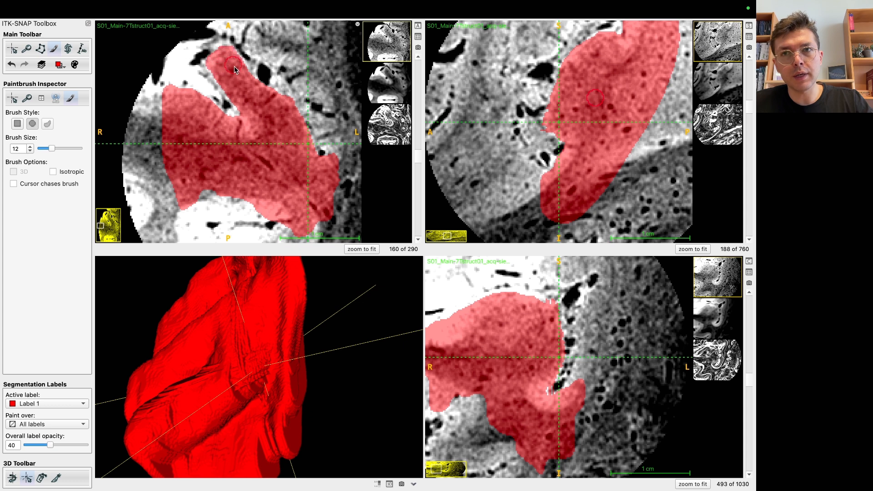
scroll(226, 54, "down", 1)
mouse_move(220, 49)
left_mouse_down()
mouse_move(236, 70)
mouse_move(215, 72)
left_mouse_up()
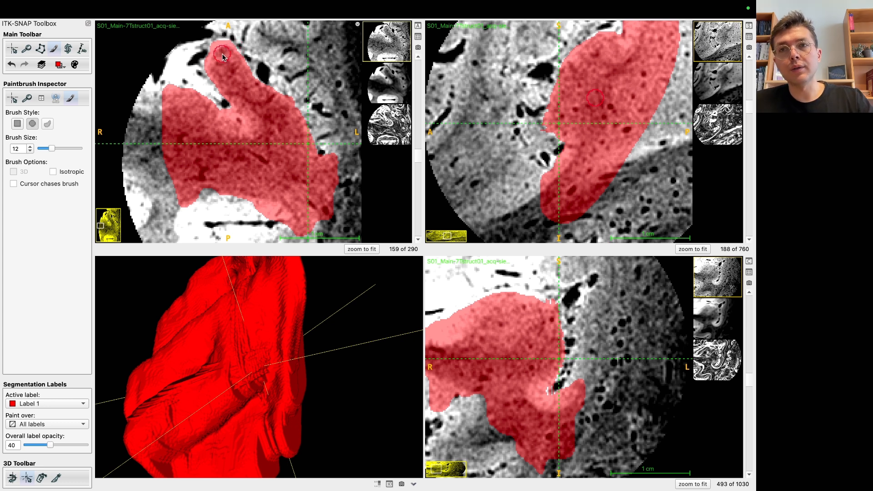
scroll(223, 51, "down", 1)
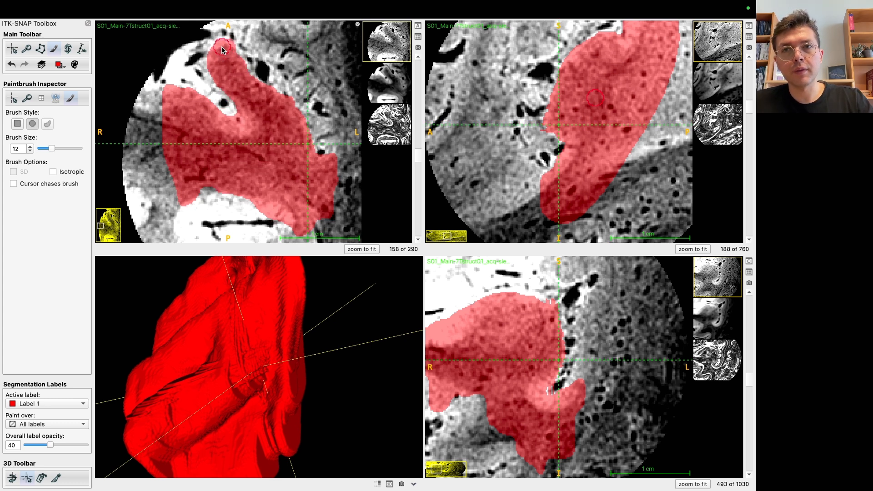
mouse_move(212, 70)
left_mouse_down()
mouse_move(223, 86)
mouse_move(230, 53)
left_mouse_up()
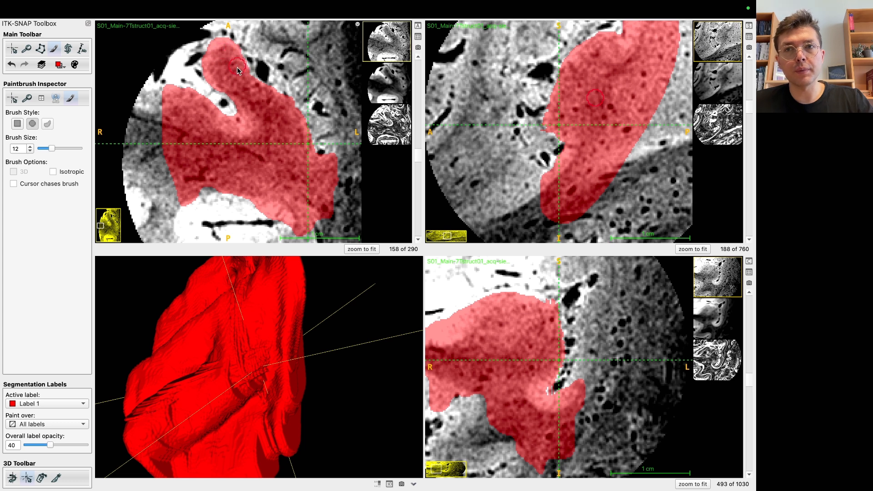
Widen the tip and medial edge of the label's anterior lobe in axial slices 157 and 156.
scroll(254, 92, "down", 1)
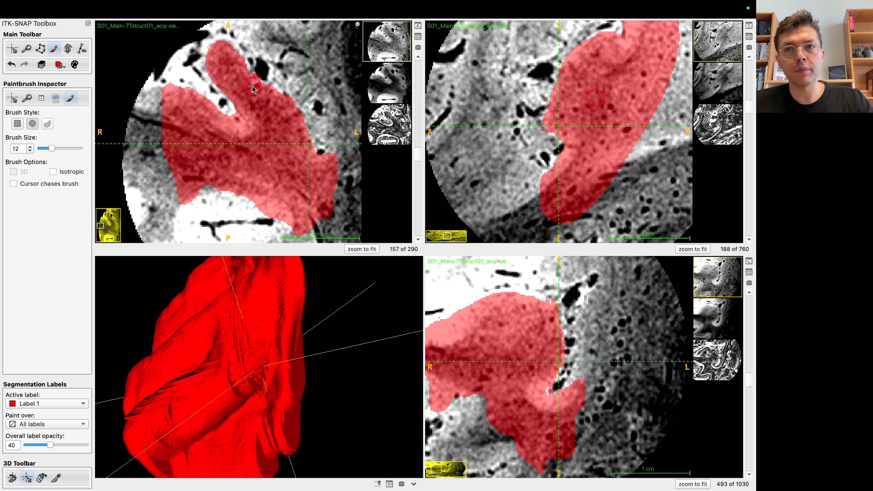
mouse_move(227, 49)
left_mouse_down()
mouse_move(217, 50)
mouse_move(212, 78)
mouse_move(238, 103)
mouse_move(239, 116)
mouse_move(213, 117)
mouse_move(174, 91)
left_mouse_up()
scroll(233, 90, "down", 1)
left_click_drag(220, 75, 236, 119)
left_click_drag(209, 68, 222, 45)
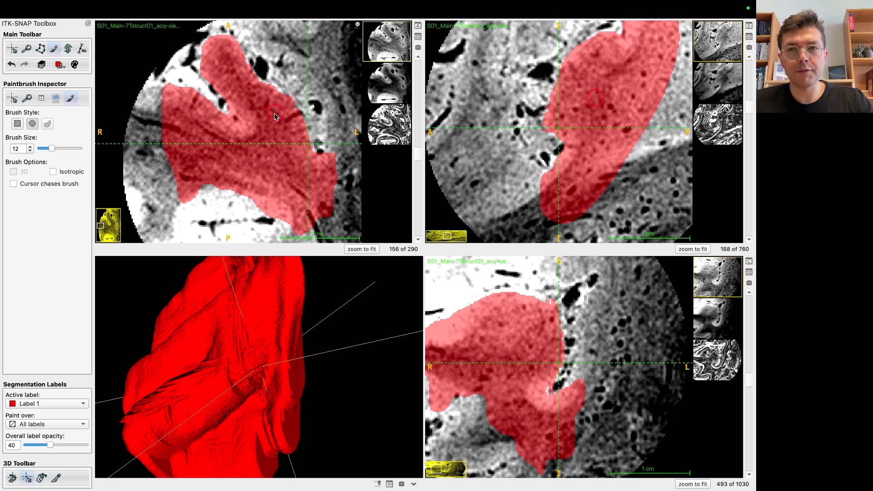
Fill out the anterior lobe's tip and both of its sides in axial slices 155, 154 and 153.
scroll(217, 70, "down", 1)
mouse_move(217, 68)
left_mouse_down()
mouse_move(205, 66)
mouse_move(222, 44)
mouse_move(251, 84)
left_mouse_up()
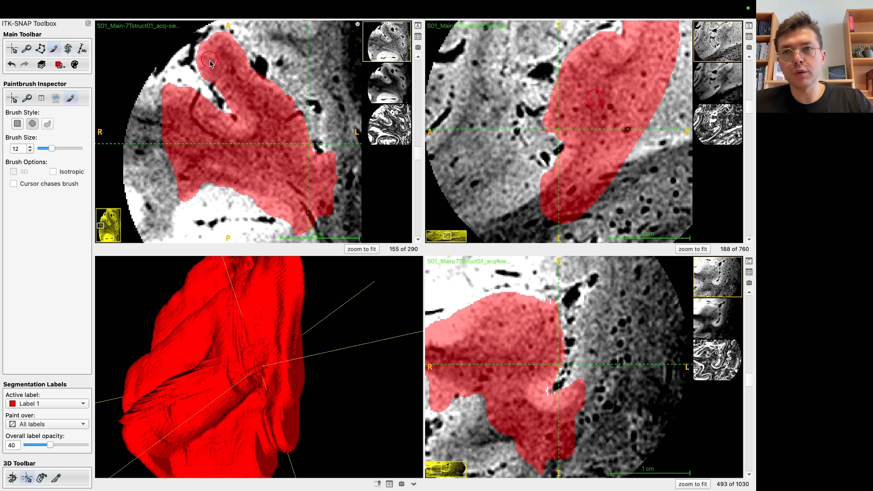
scroll(207, 64, "down", 1)
mouse_move(207, 63)
left_mouse_down()
mouse_move(204, 54)
mouse_move(219, 44)
mouse_move(246, 82)
left_mouse_up()
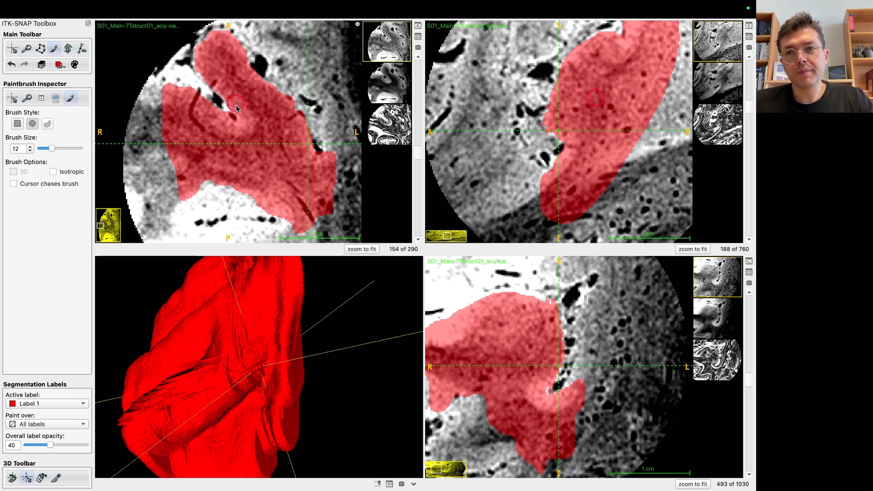
scroll(230, 91, "down", 1)
mouse_move(218, 81)
left_mouse_down()
mouse_move(203, 68)
mouse_move(204, 48)
mouse_move(224, 40)
mouse_move(239, 65)
left_mouse_up()
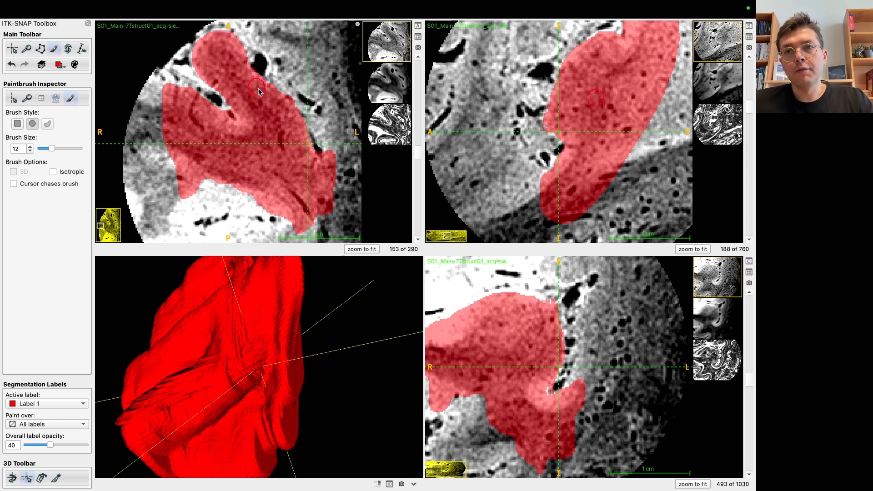
Paint the anterior lobe of the label out to its tissue edge in axial slices 152 and 151.
scroll(268, 107, "down", 1)
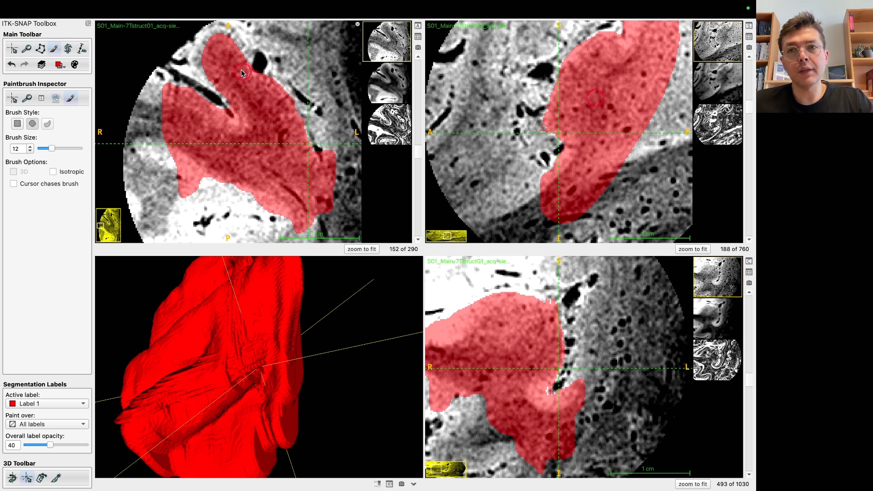
mouse_move(232, 51)
left_mouse_down()
mouse_move(216, 35)
mouse_move(198, 60)
mouse_move(216, 82)
left_mouse_up()
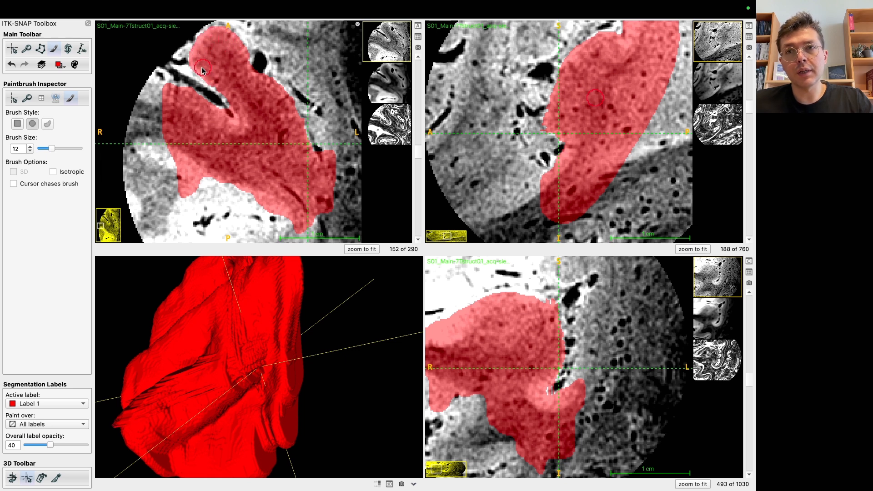
scroll(221, 80, "down", 1)
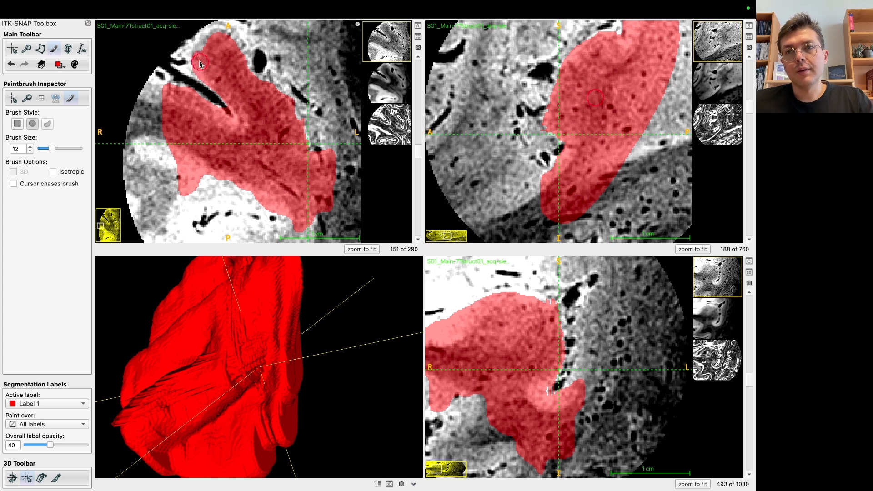
mouse_move(197, 61)
left_mouse_down()
mouse_move(219, 36)
mouse_move(291, 121)
mouse_move(302, 156)
left_mouse_up()
Enlarge the anterior lobe's rounded tip toward the image boundary in axial slices 150 and 149.
scroll(302, 156, "down", 1)
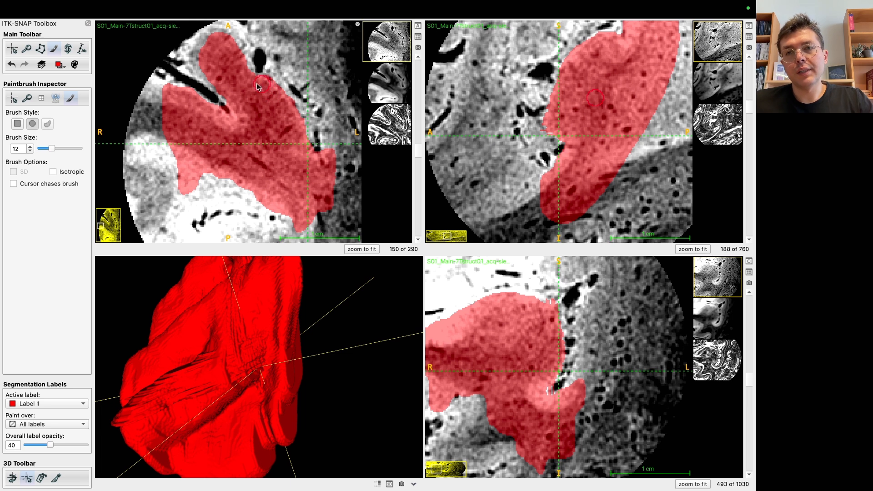
mouse_move(228, 43)
left_mouse_down()
mouse_move(215, 38)
mouse_move(200, 68)
left_mouse_up()
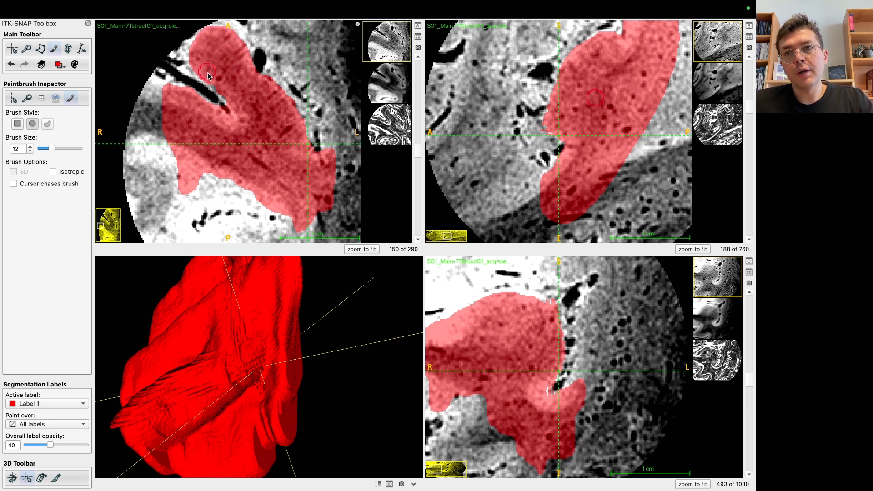
left_click_drag(249, 107, 251, 141)
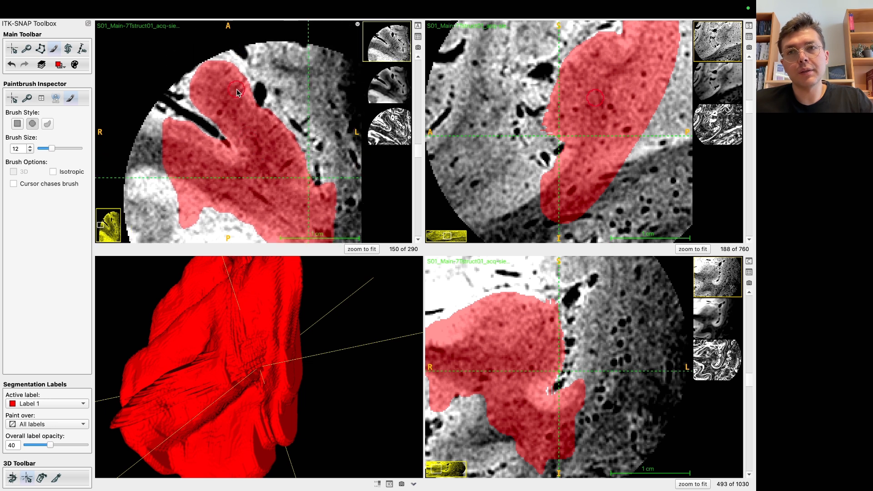
left_click_drag(242, 88, 224, 67)
scroll(223, 77, "down", 1)
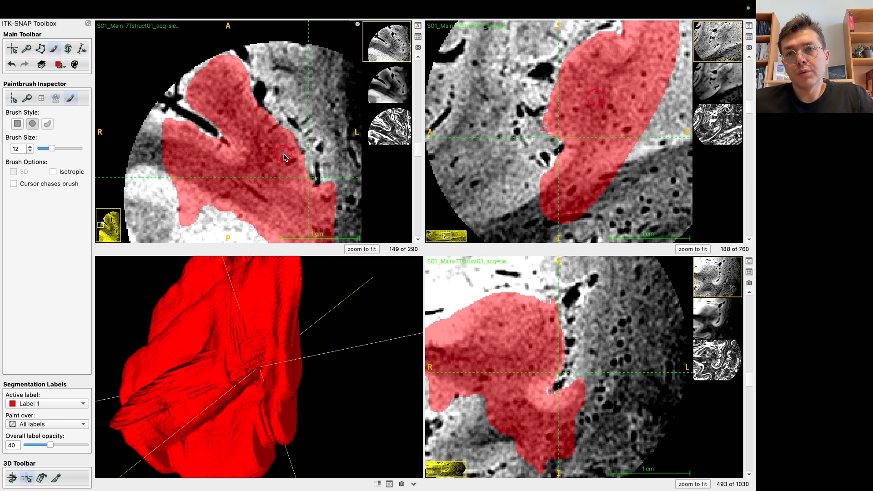
Widen the anterior lobe's medial side and tip in axial slices 148 down to 145.
scroll(299, 193, "down", 1)
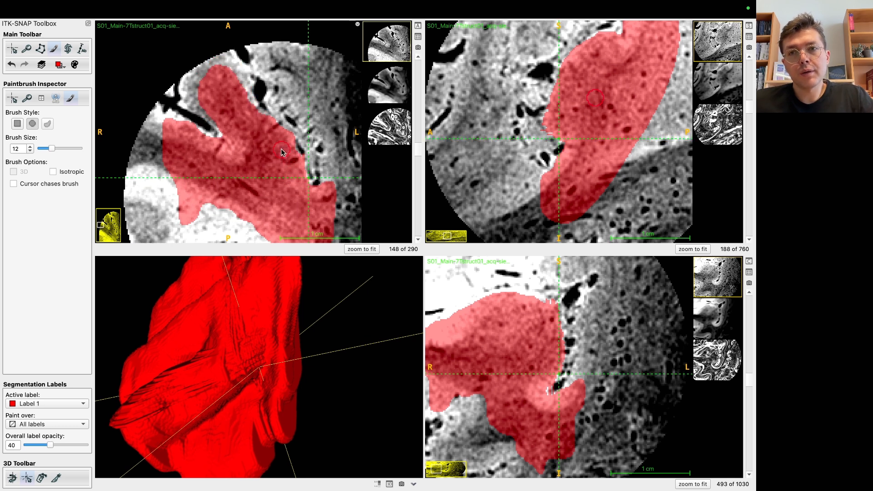
mouse_move(202, 107)
left_mouse_down()
mouse_move(188, 87)
mouse_move(225, 65)
mouse_move(253, 120)
mouse_move(229, 67)
mouse_move(189, 93)
mouse_move(222, 126)
mouse_move(195, 101)
mouse_move(202, 75)
mouse_move(225, 66)
mouse_move(276, 136)
left_mouse_up()
scroll(274, 144, "down", 1)
scroll(210, 96, "down", 1)
scroll(273, 137, "down", 1)
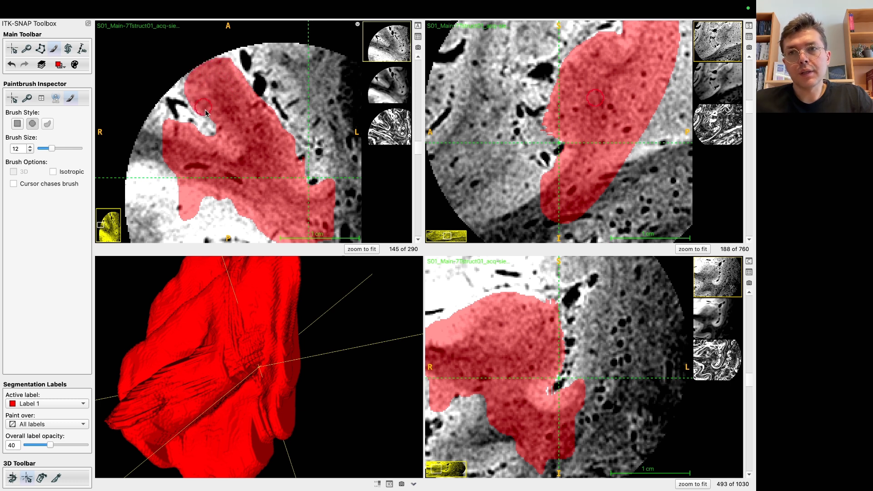
Extend the anterior lobe's medial edge and tip up to the dark sulcus in axial slice 144.
scroll(209, 116, "down", 1)
mouse_move(211, 121)
left_mouse_down()
mouse_move(191, 91)
mouse_move(226, 72)
left_mouse_up()
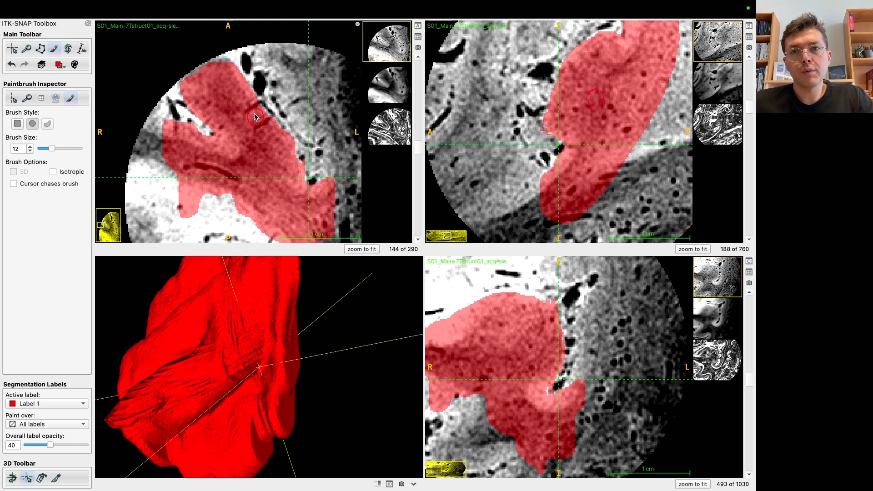
scroll(261, 121, "down", 1)
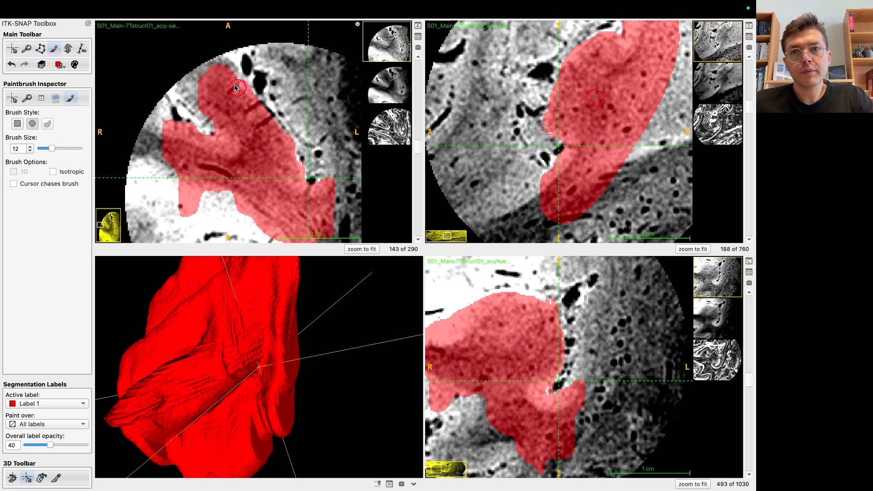
Extend the anterior lobe's tip and lateral side out to the tissue edge in axial slices 143 down to 140.
left_click_drag(219, 73, 198, 87)
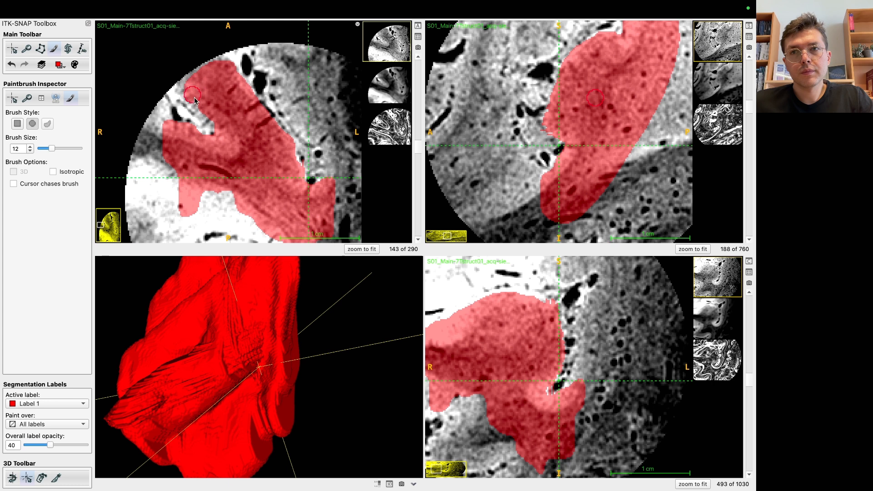
scroll(212, 116, "down", 1)
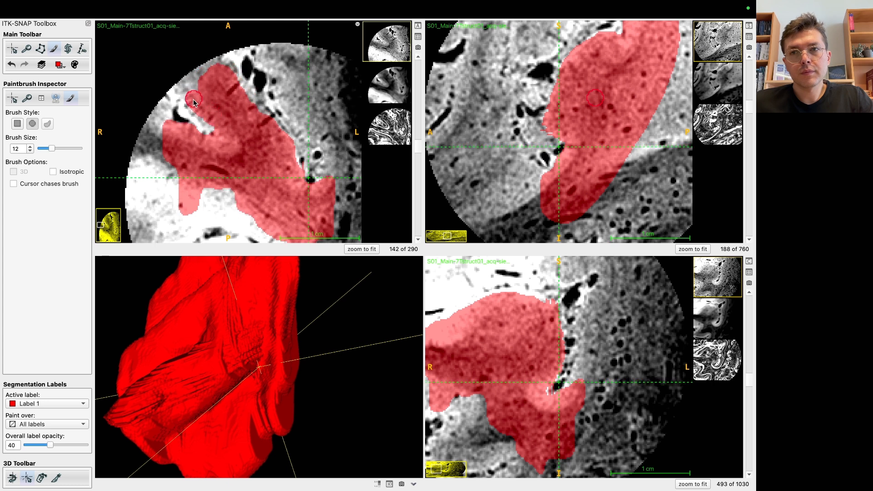
left_click_drag(191, 90, 223, 69)
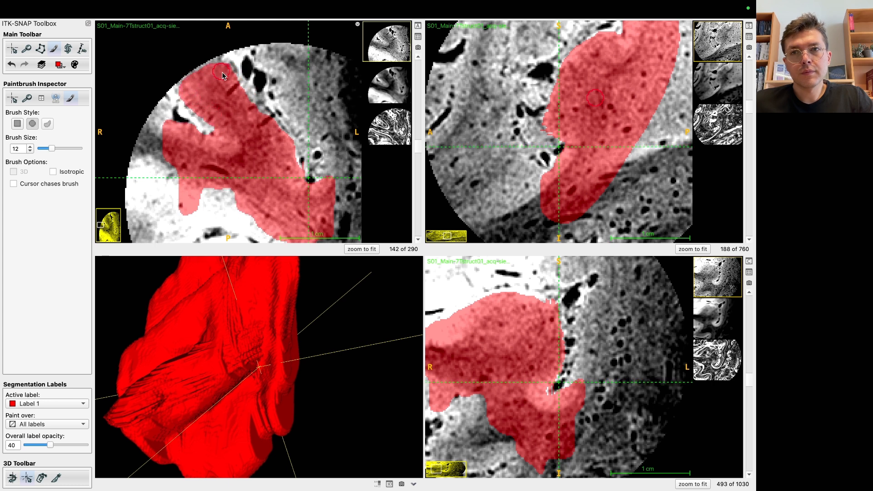
scroll(271, 129, "down", 1)
mouse_move(264, 122)
left_mouse_down()
mouse_move(234, 85)
mouse_move(201, 81)
mouse_move(195, 100)
mouse_move(217, 125)
left_mouse_up()
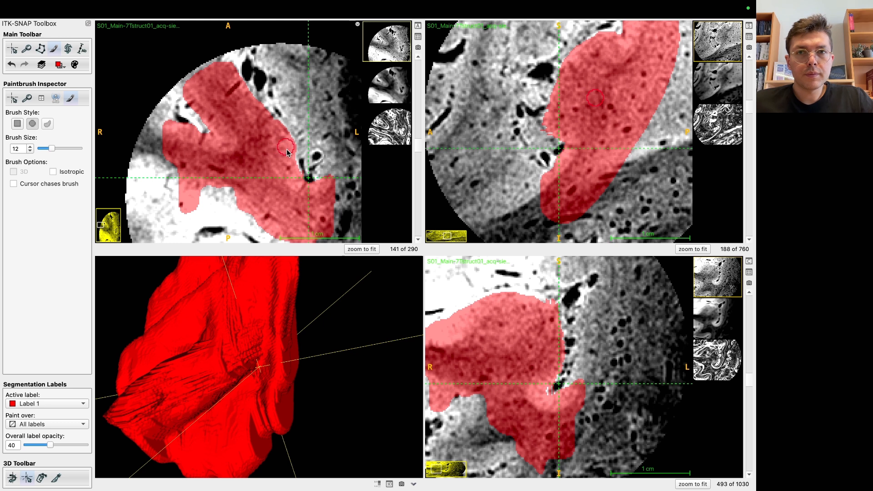
scroll(287, 173, "down", 1)
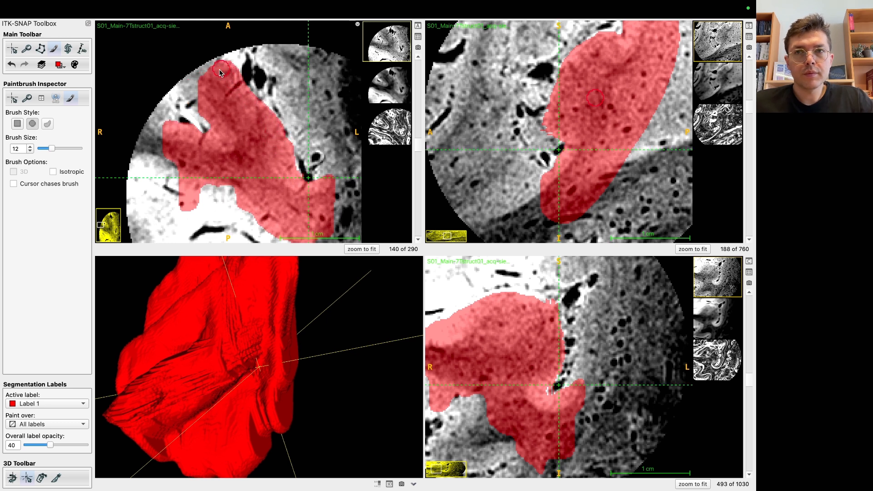
mouse_move(204, 82)
left_mouse_down()
mouse_move(200, 107)
mouse_move(193, 96)
left_mouse_up()
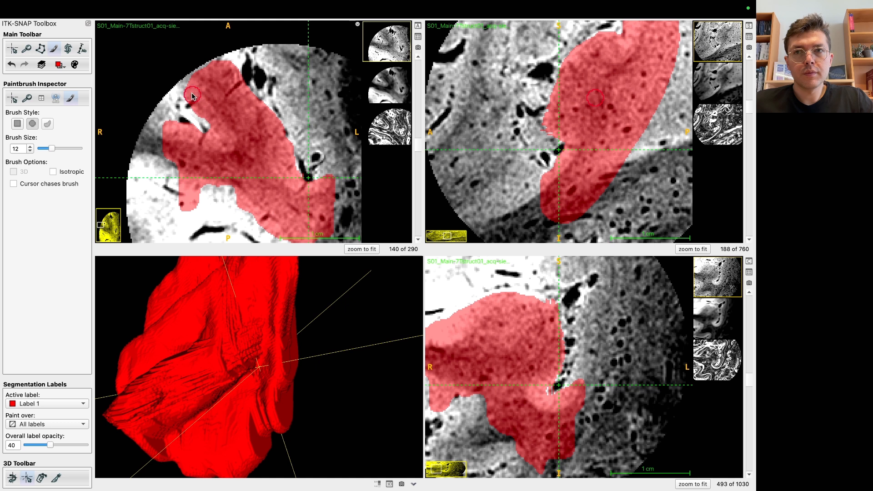
Pick a point on the 3D model's surface and examine the label's medial edge in axial slices 165 to 170.
scroll(363, 415, "down", 5)
left_click_drag(363, 415, 283, 379)
left_click(275, 381)
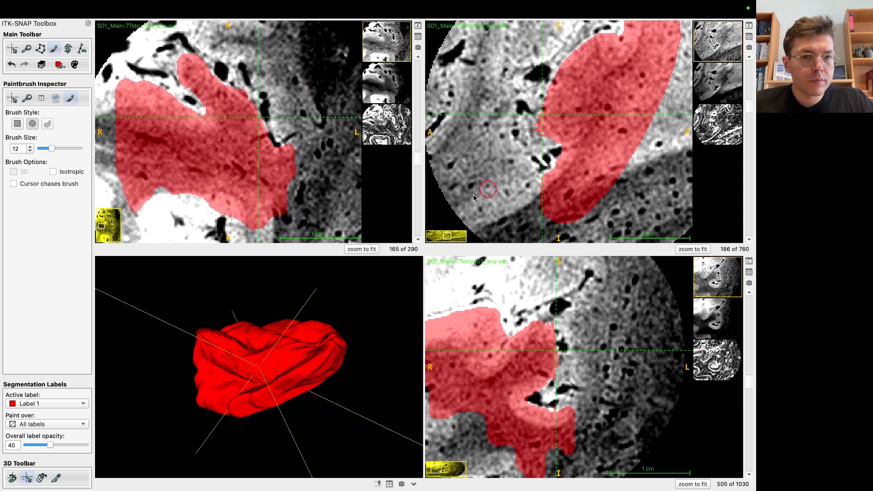
scroll(264, 160, "up", 2)
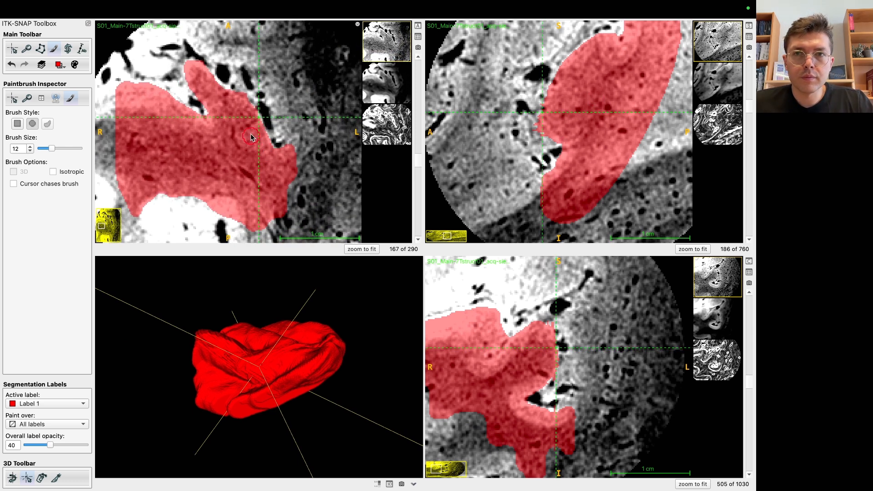
scroll(247, 121, "up", 1)
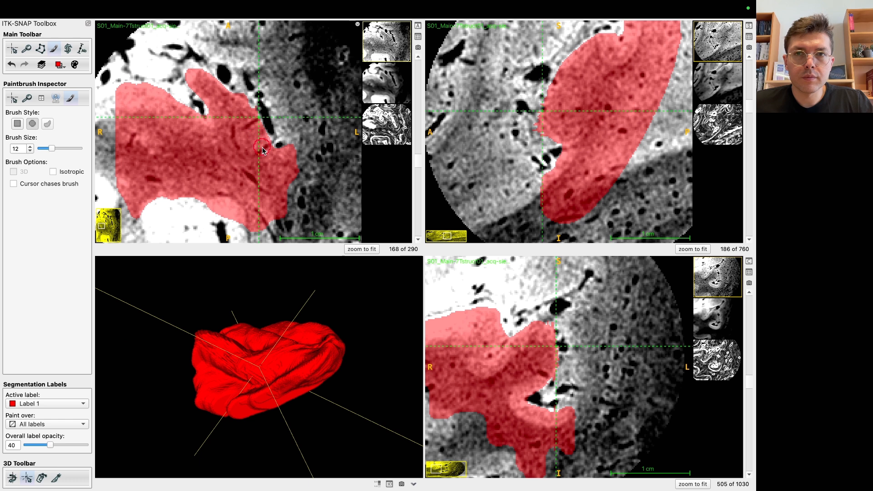
scroll(259, 153, "up", 1)
scroll(265, 160, "up", 1)
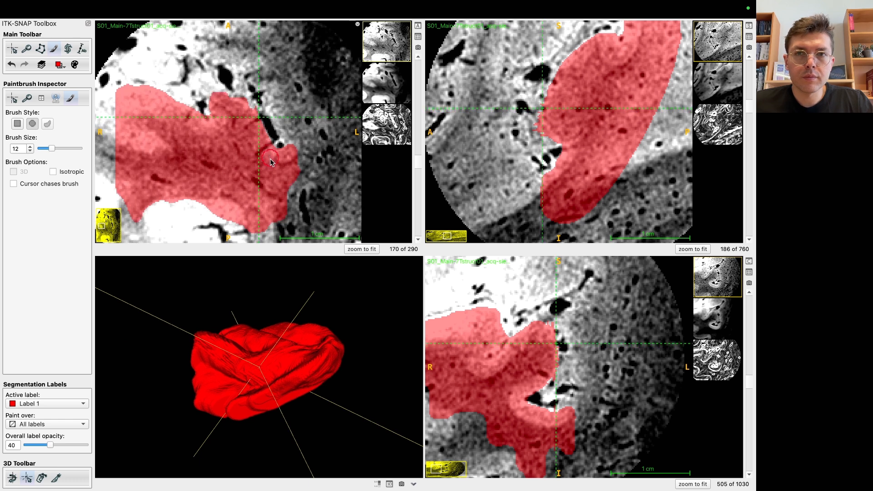
Paint along the label's medial edge in axial slices 163 and 160 and place the cursor on that edge.
scroll(272, 163, "down", 7)
mouse_move(296, 156)
left_mouse_down()
mouse_move(277, 204)
mouse_move(293, 149)
mouse_move(266, 208)
mouse_move(288, 159)
mouse_move(283, 152)
left_mouse_up()
scroll(274, 204, "down", 1)
scroll(293, 150, "down", 1)
scroll(265, 207, "down", 1)
scroll(273, 145, "down", 1)
scroll(240, 108, "up", 1)
left_click_drag(235, 84, 255, 129)
key("r")
left_click(239, 81)
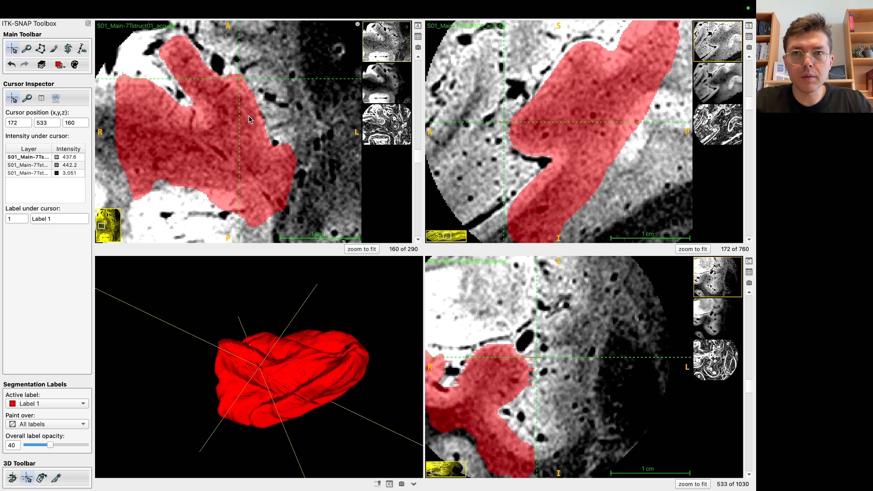
Pick a point on the rotated 3D model and bring the label's superior part into the sagittal and coronal views.
left_click_drag(122, 458, 210, 414)
left_click(318, 350)
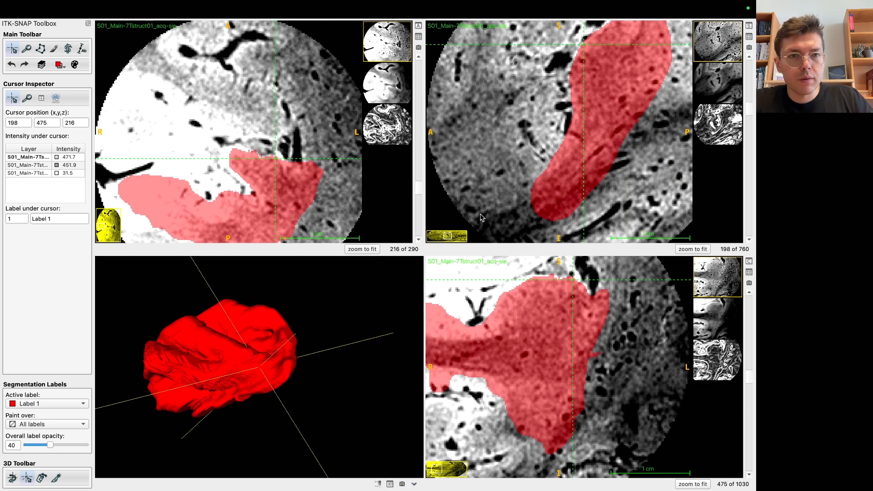
left_click_drag(627, 128, 597, 174)
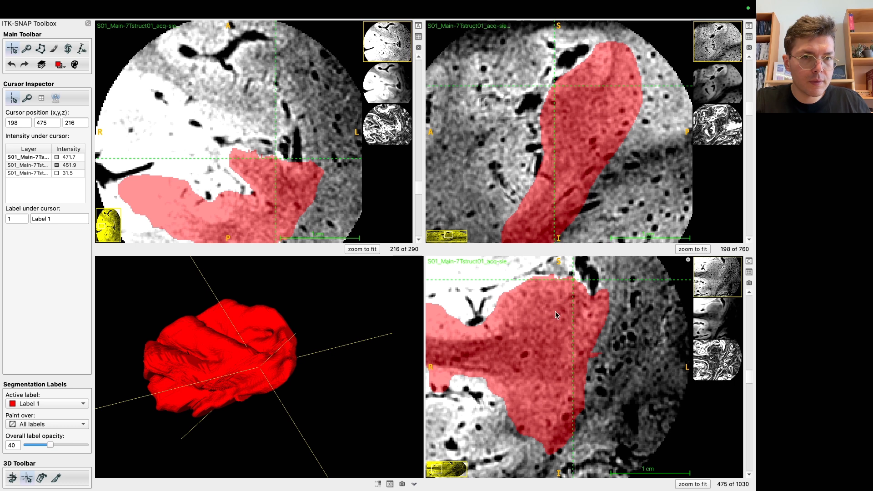
left_click_drag(561, 299, 591, 370)
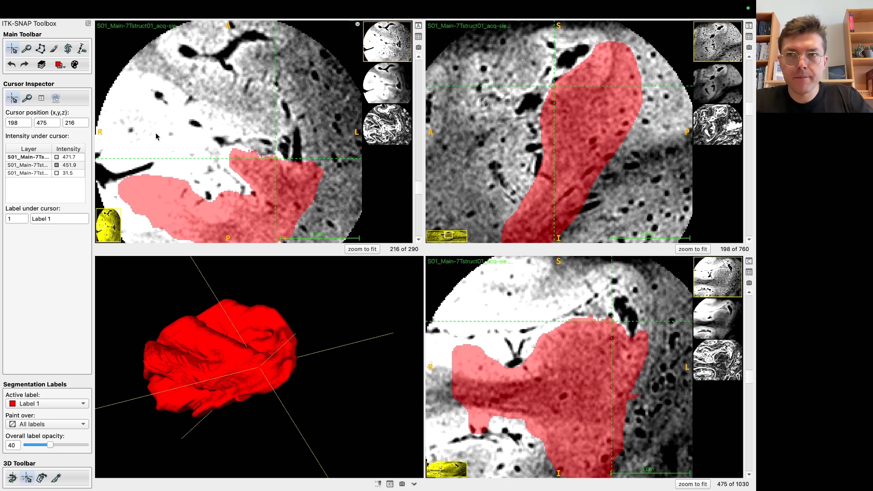
Set the main image's linear contrast range to 313.4–646.6 in the Image Layer Inspector.
left_click(42, 65)
left_click_drag(446, 108, 321, 204)
left_click_drag(304, 318, 335, 323)
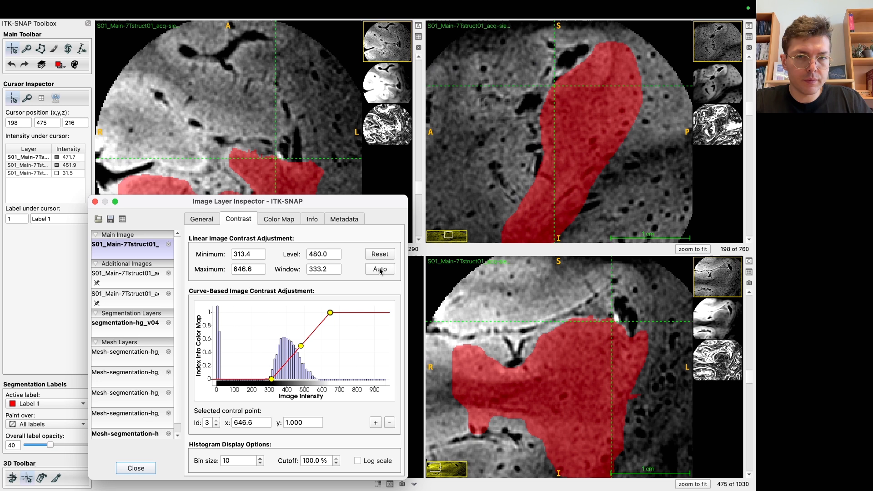
left_click(94, 201)
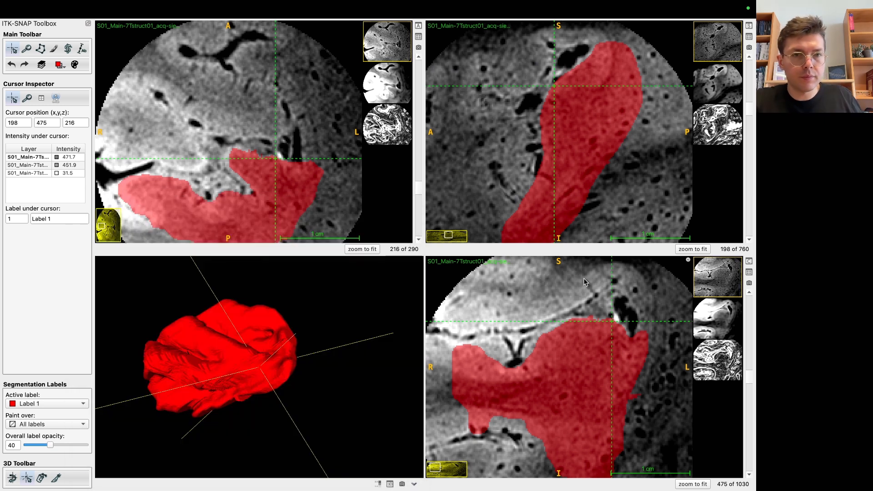
Check the label's superior edge through coronal slices 475 to 463 with the paintbrush and fill it beside the sulcal notch in slice 463.
key("p")
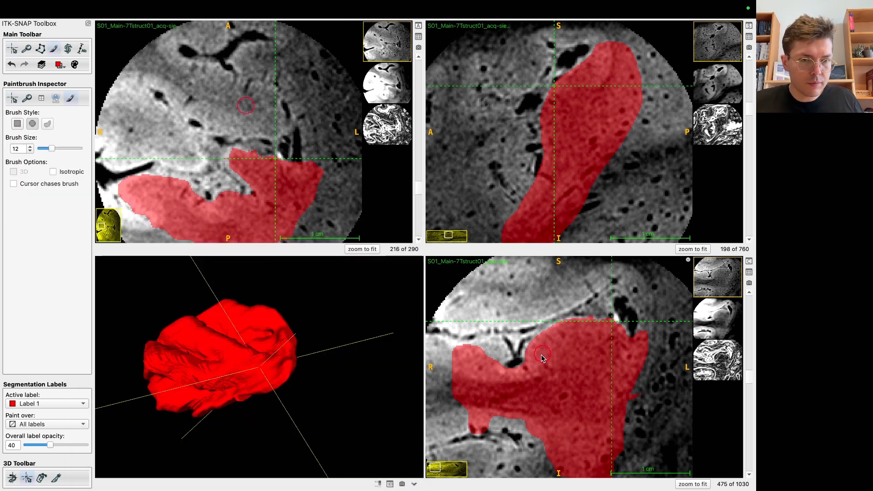
scroll(541, 354, "down", 1)
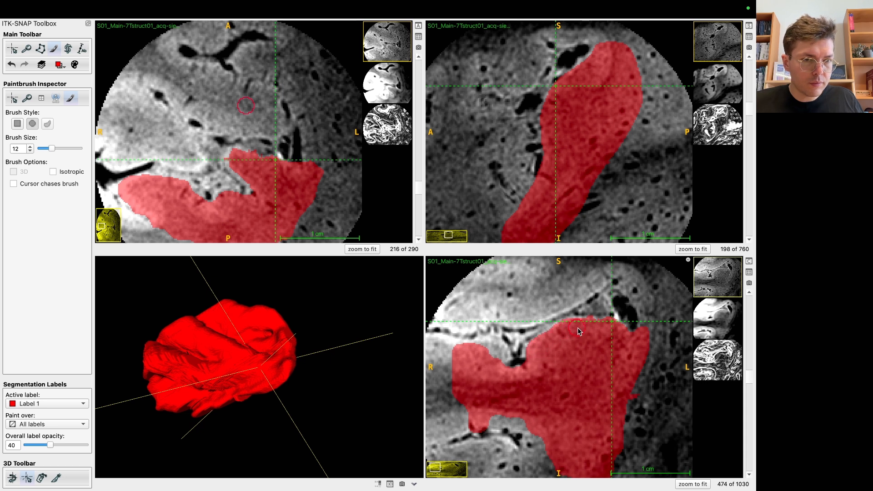
scroll(561, 336, "down", 2)
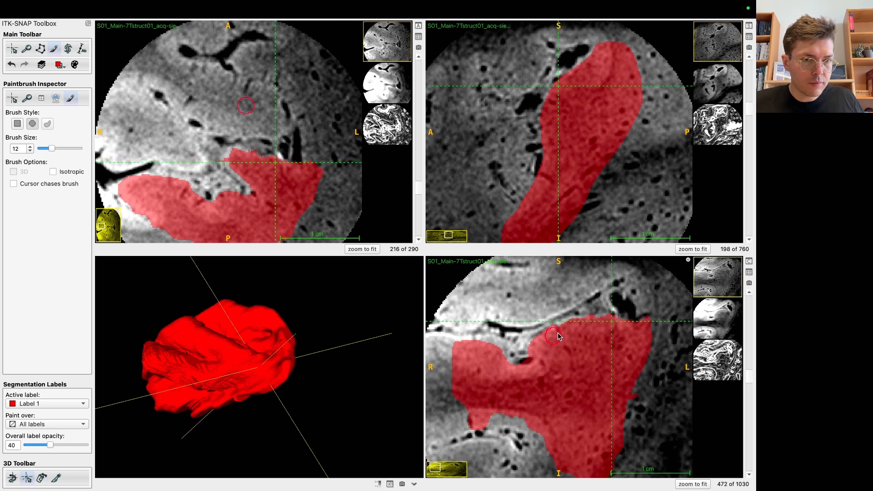
scroll(564, 333, "down", 1)
scroll(541, 354, "down", 1)
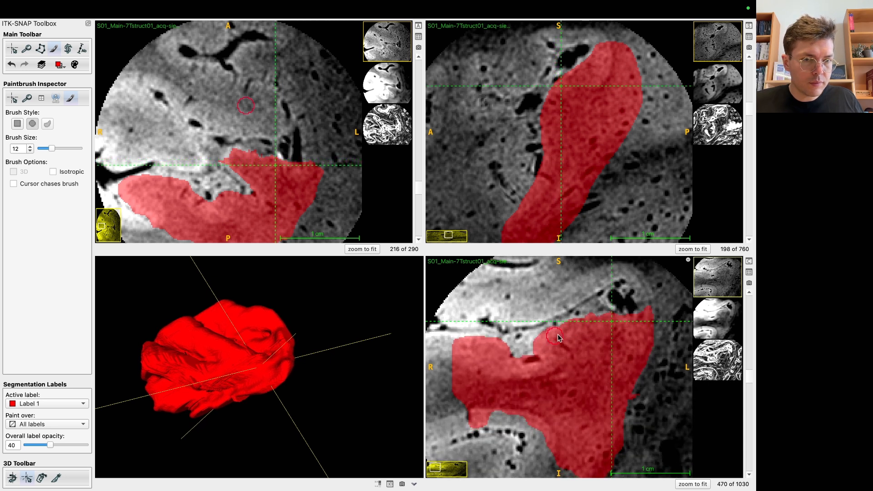
scroll(586, 330, "down", 1)
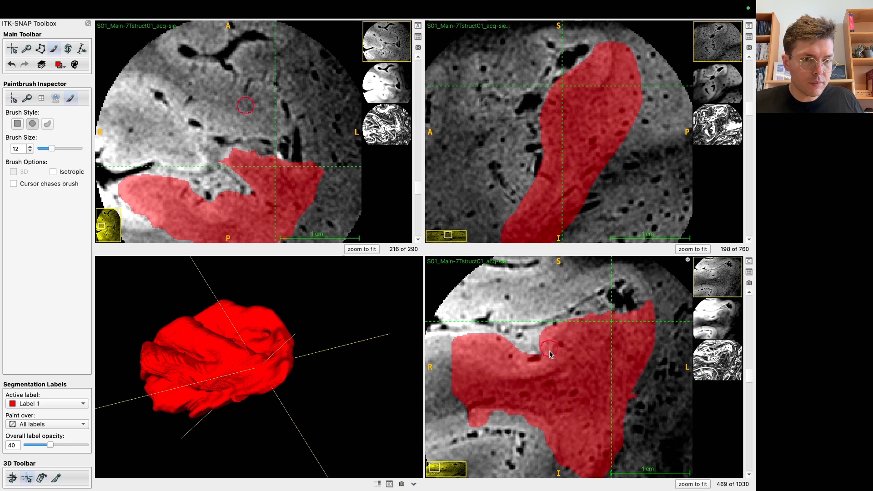
scroll(548, 346, "down", 1)
scroll(585, 330, "down", 1)
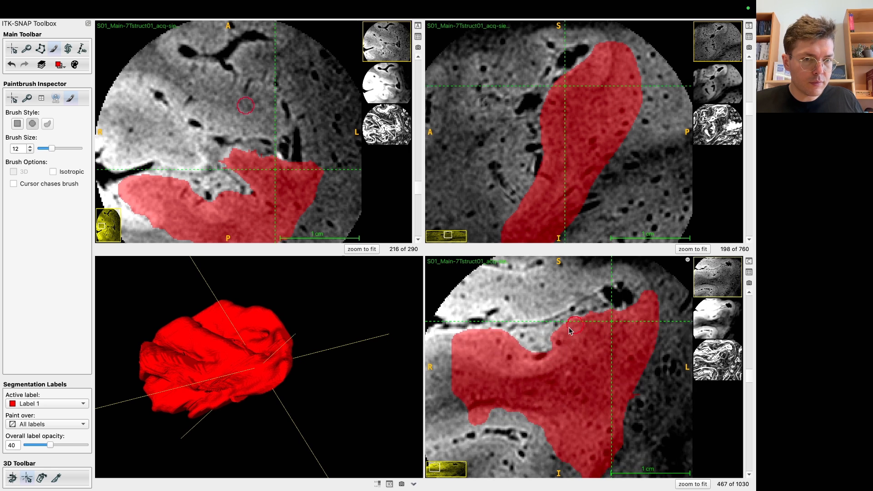
scroll(555, 334, "down", 1)
scroll(583, 330, "down", 1)
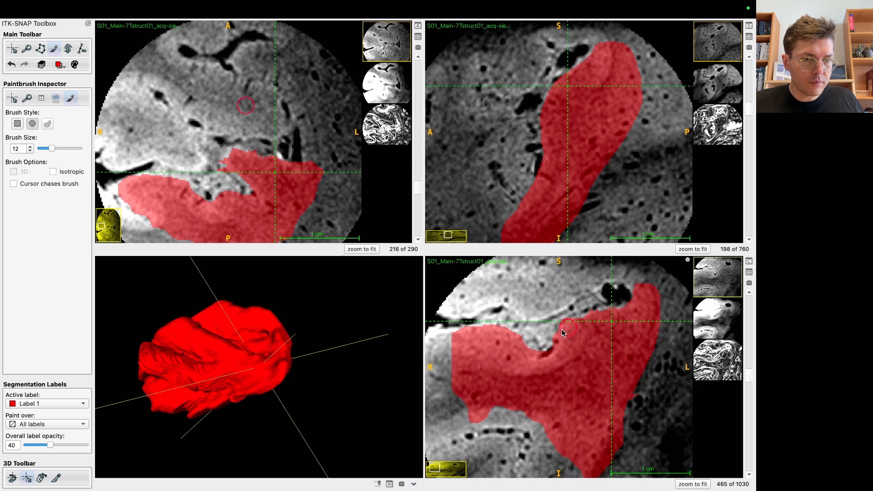
scroll(586, 328, "down", 1)
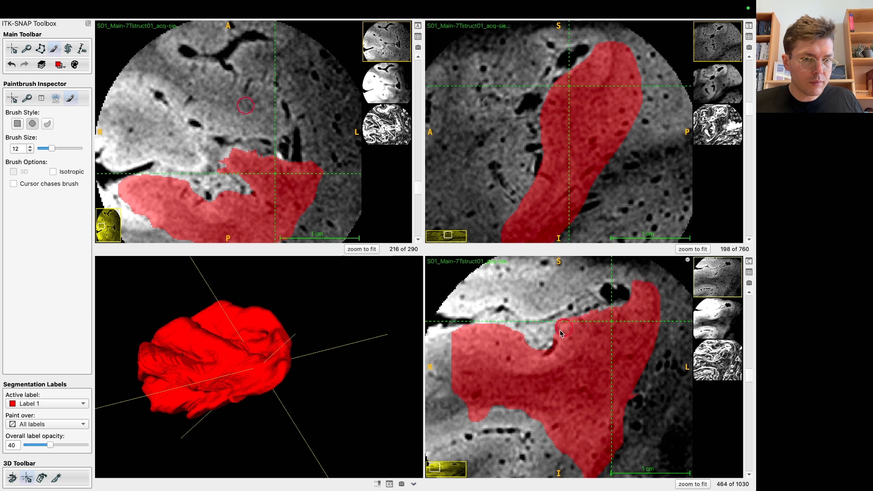
scroll(560, 341, "down", 1)
left_click_drag(556, 336, 588, 328)
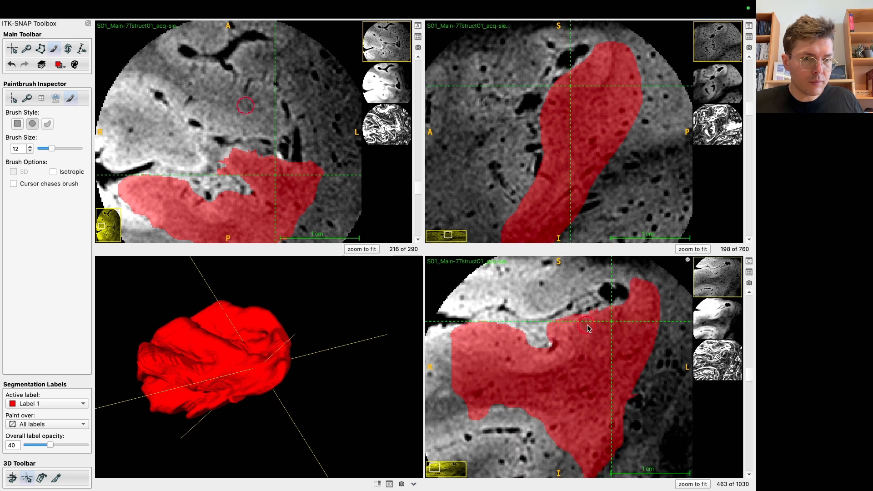
Locate the sulcal notch with the cursor in coronal slice 461 and sagittal slice 165 to compare the label's edge across views.
scroll(591, 329, "down", 1)
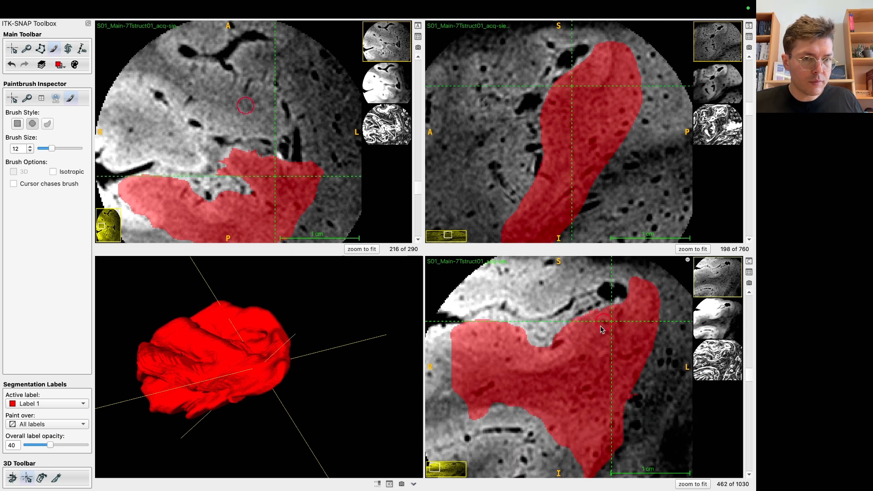
scroll(581, 338, "down", 1)
key("c")
left_click(572, 329)
left_click(567, 328)
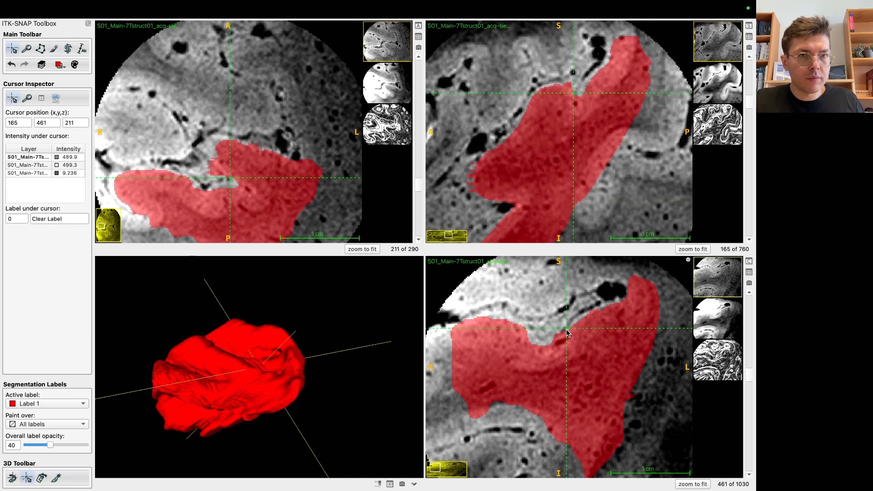
left_click(575, 101)
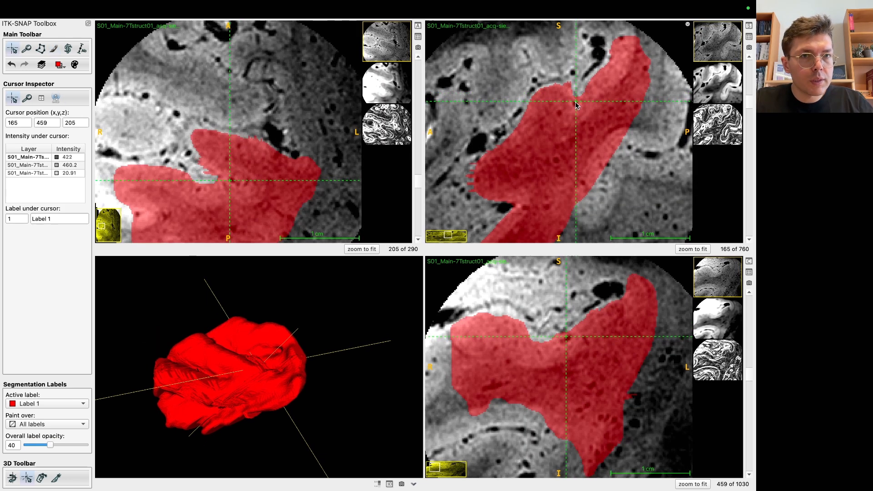
mouse_move(242, 116)
left_mouse_down()
mouse_move(260, 112)
mouse_move(280, 145)
mouse_move(267, 108)
mouse_move(247, 150)
mouse_move(256, 167)
mouse_move(255, 156)
left_mouse_up()
key("4")
key("1")
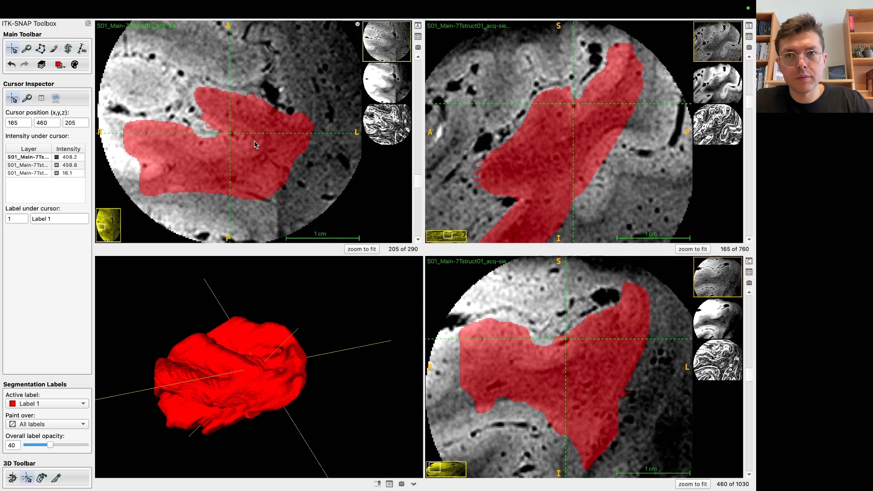
Set the paintbrush size to 2 and save the segmentation to segmentation-hg_v04.nii.gz.
left_click(54, 50)
left_click_drag(54, 149, 31, 150)
left_click(30, 146)
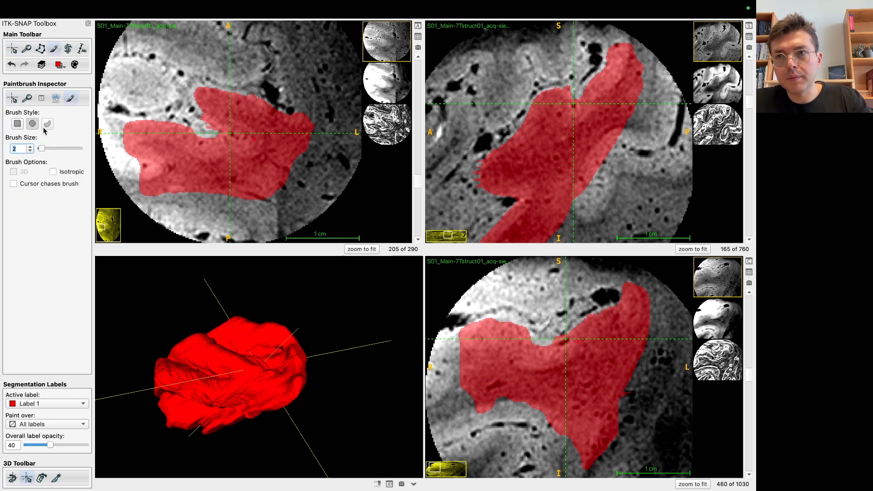
left_click(133, 9)
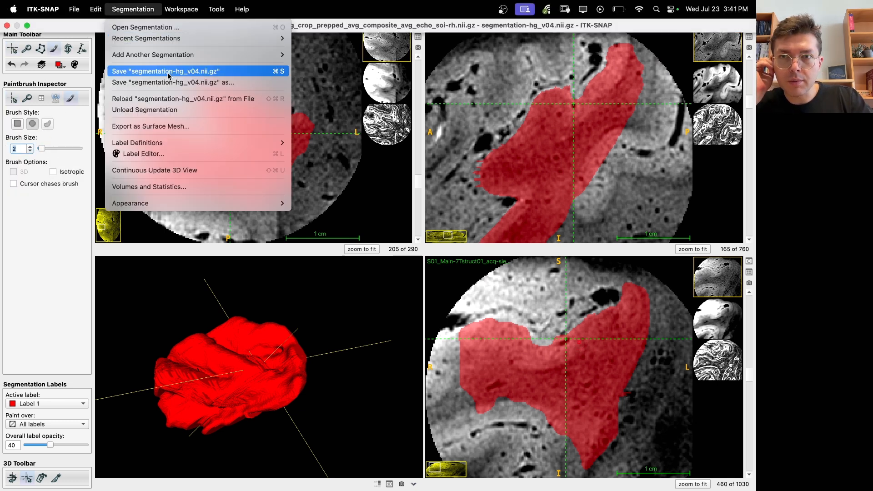
left_click(197, 75)
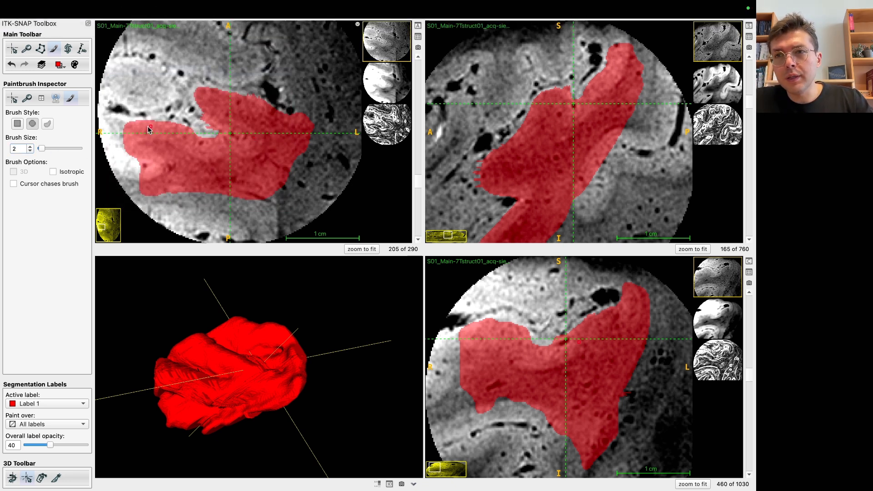
Make Clear Label the active label and enlarge the slice views around the sulcal notch.
left_click(60, 64)
mouse_move(79, 80)
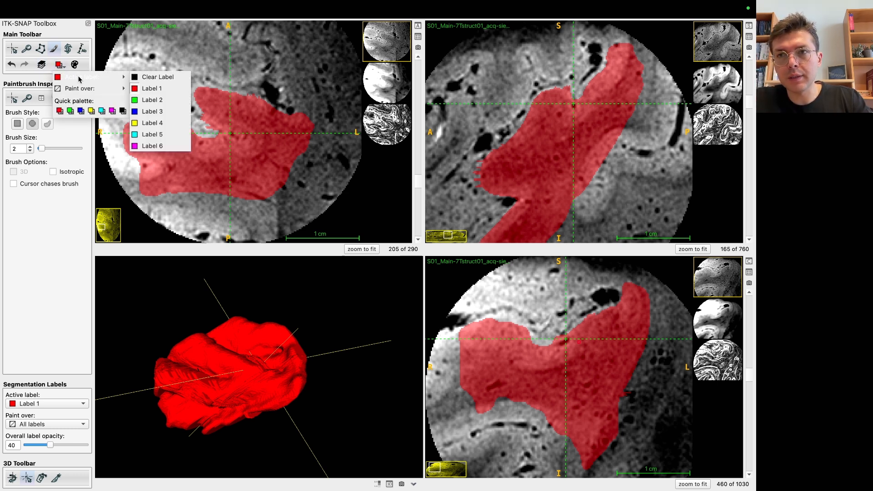
left_click(162, 77)
key("s")
key("plus")
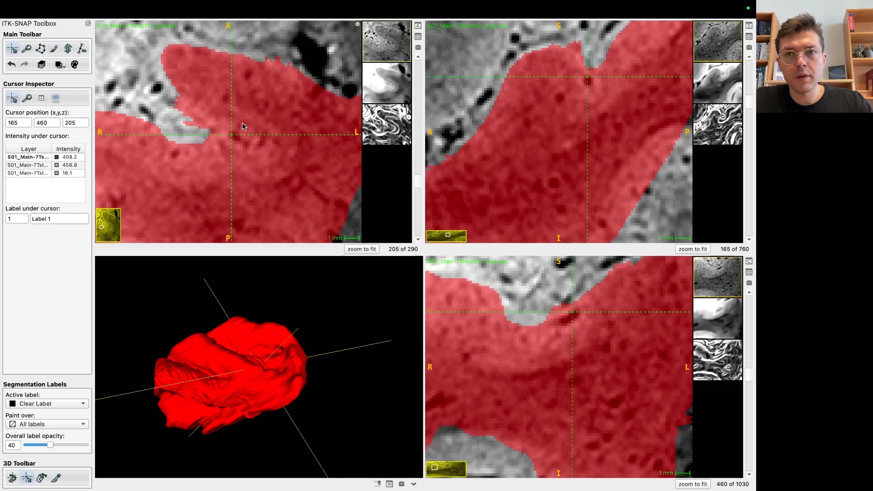
scroll(242, 127, "up", 3)
scroll(242, 132, "down", 10)
scroll(246, 138, "up", 5)
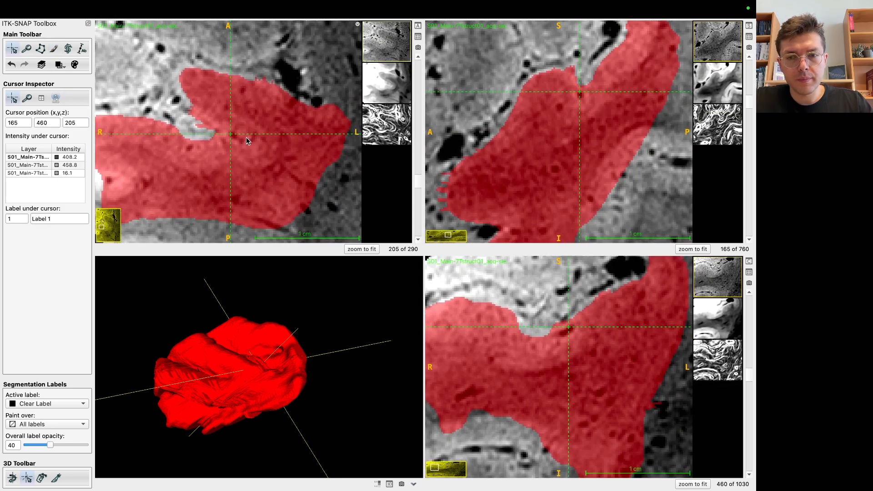
Erase the label along the dark sulcal line beside the notch in axial slices 205 to 208 with the paintbrush.
key("p")
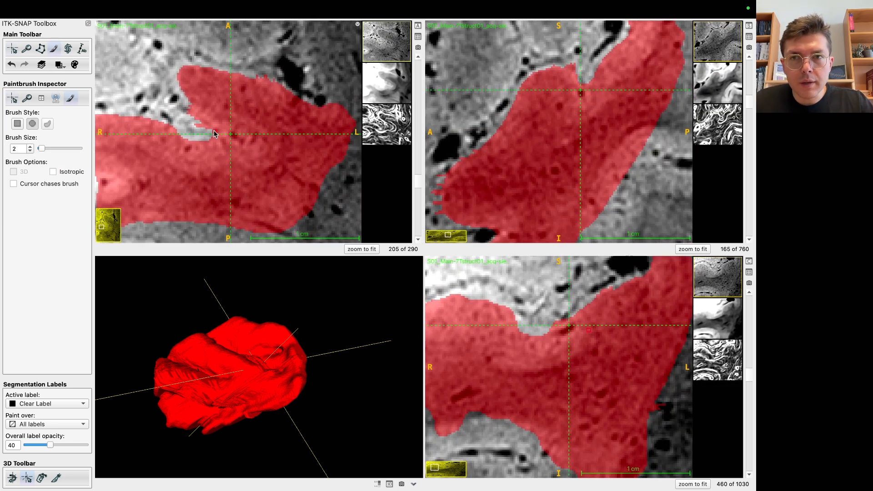
left_click_drag(243, 142, 188, 113)
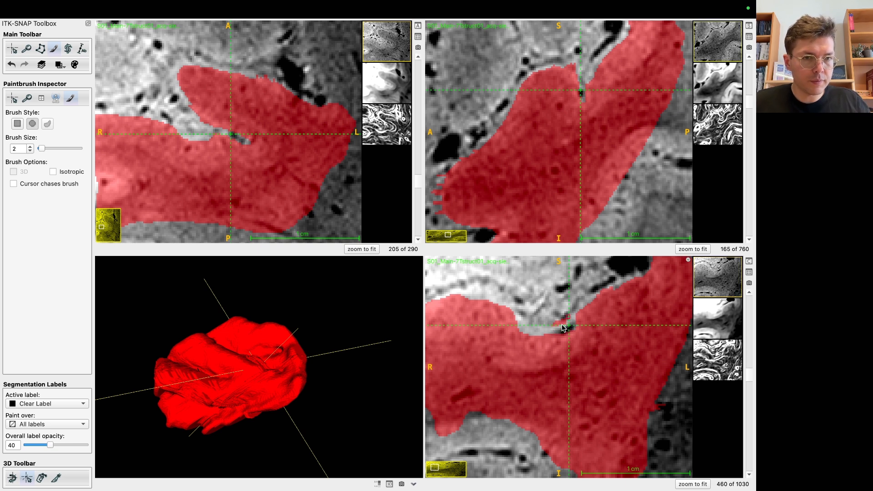
scroll(241, 160, "up", 1)
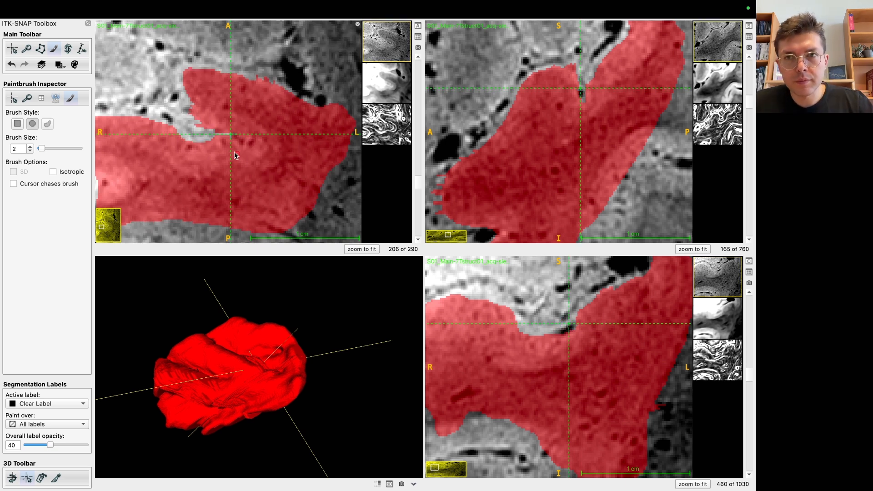
scroll(251, 144, "up", 1)
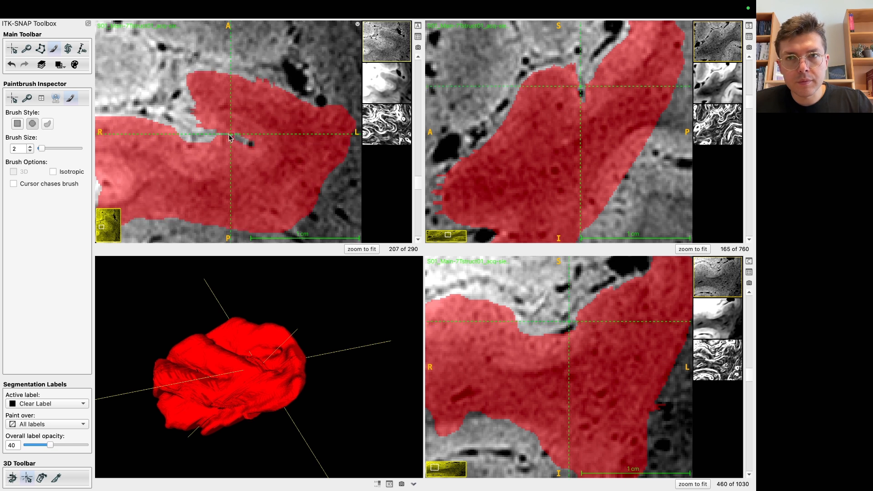
scroll(216, 135, "up", 1)
scroll(243, 143, "up", 1)
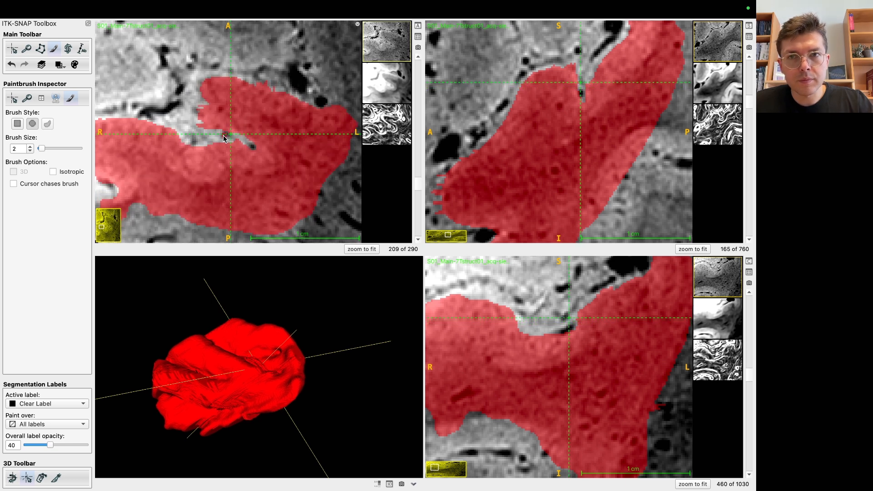
Clear the label from the sulcus and its dark vessel in axial slices 209 to 215.
scroll(252, 147, "up", 1)
scroll(257, 151, "up", 1)
scroll(257, 152, "up", 1)
scroll(249, 147, "up", 1)
scroll(253, 149, "up", 1)
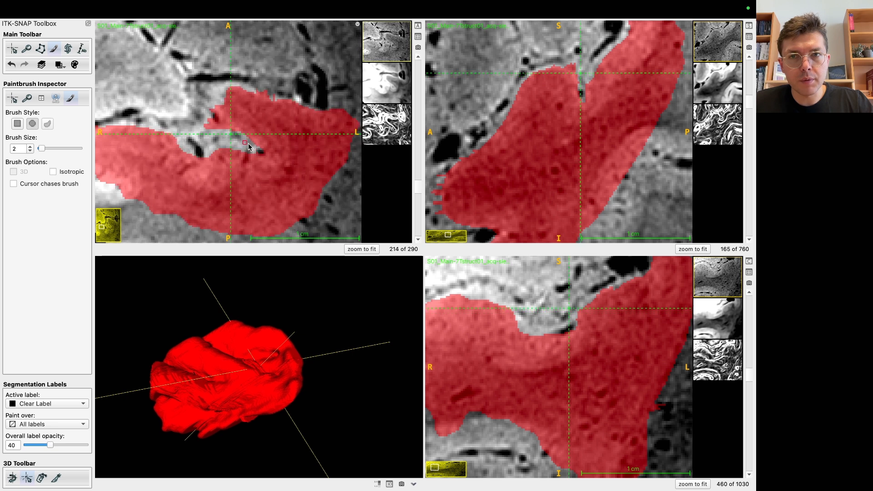
scroll(260, 151, "up", 1)
scroll(253, 147, "up", 1)
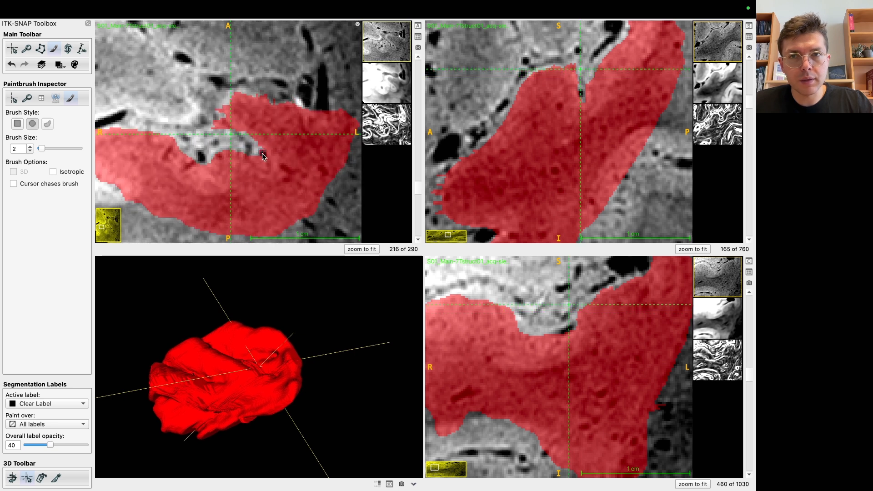
Erase the label around the deepening sulcal notch and its ragged medial edge in axial slices 216 to 223.
scroll(268, 161, "up", 1)
scroll(266, 157, "up", 2)
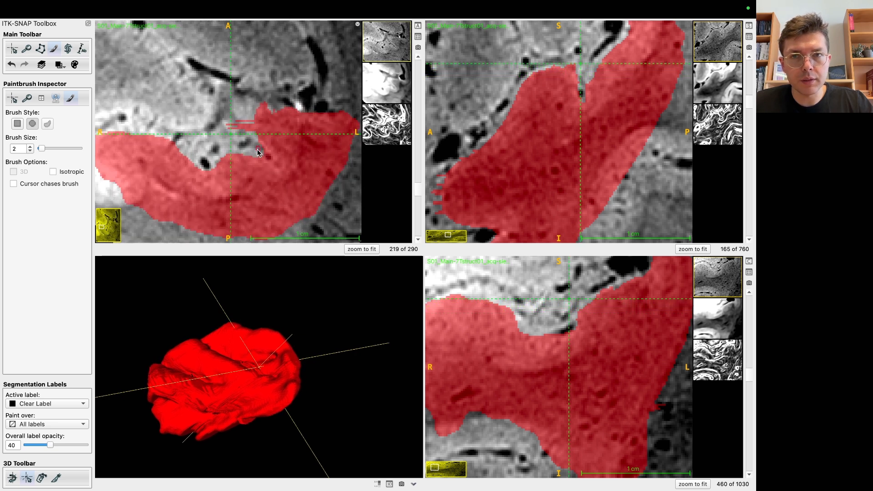
scroll(265, 159, "up", 1)
scroll(275, 163, "up", 1)
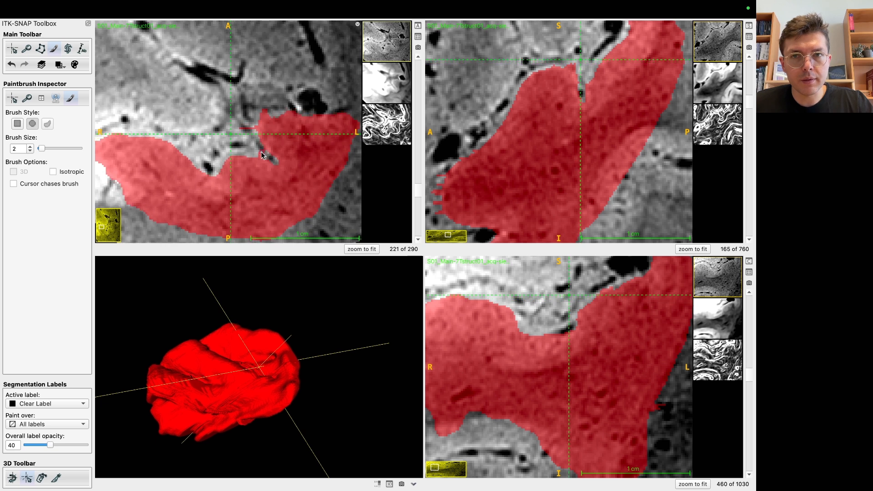
scroll(256, 149, "up", 1)
scroll(277, 171, "up", 1)
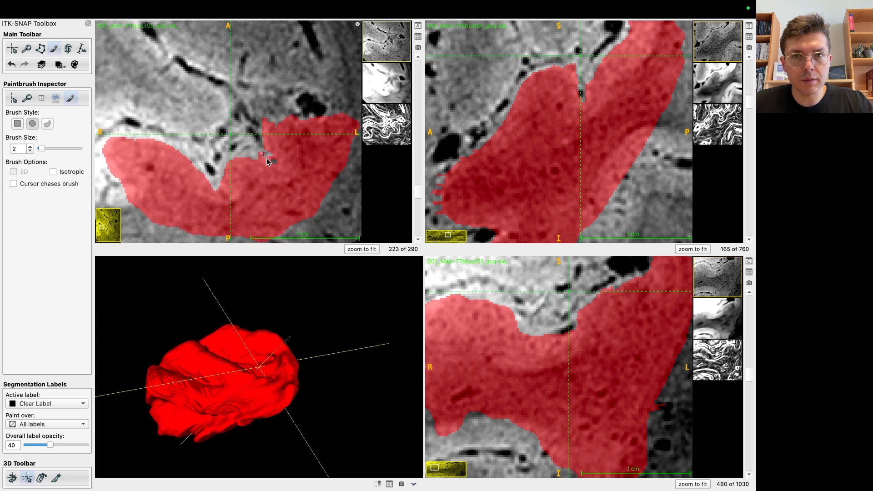
scroll(268, 160, "up", 1)
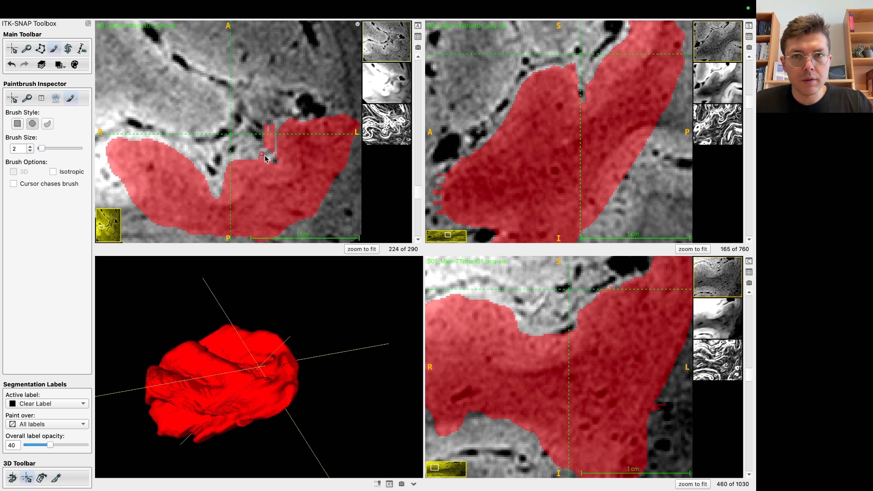
Clear the leftover label strips beside the sulcus from axial slice 224 upward and return to slice 206.
scroll(265, 158, "up", 1)
scroll(273, 159, "up", 1)
scroll(282, 169, "up", 1)
scroll(291, 177, "up", 1)
scroll(279, 162, "up", 2)
scroll(286, 165, "down", 6)
scroll(295, 177, "down", 8)
scroll(271, 166, "down", 4)
scroll(264, 158, "down", 2)
scroll(257, 153, "down", 4)
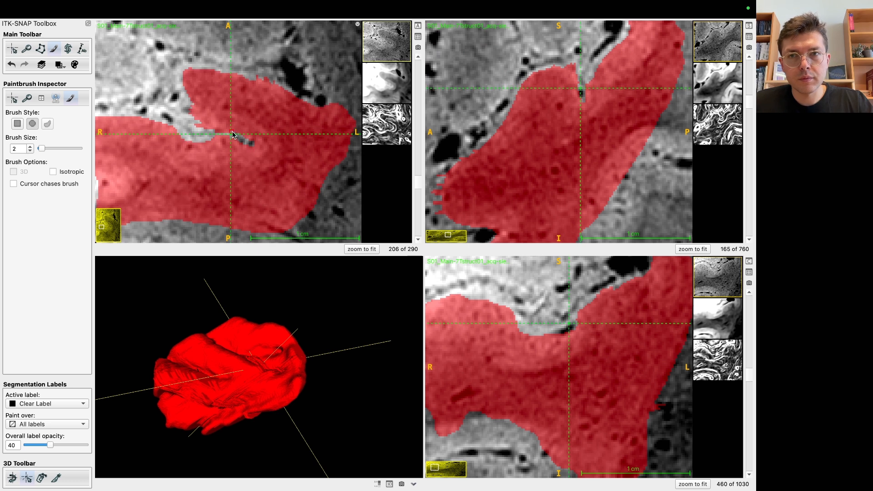
Erase the label over the narrow sulcal tip in axial slices 206 to 201.
scroll(225, 135, "down", 1)
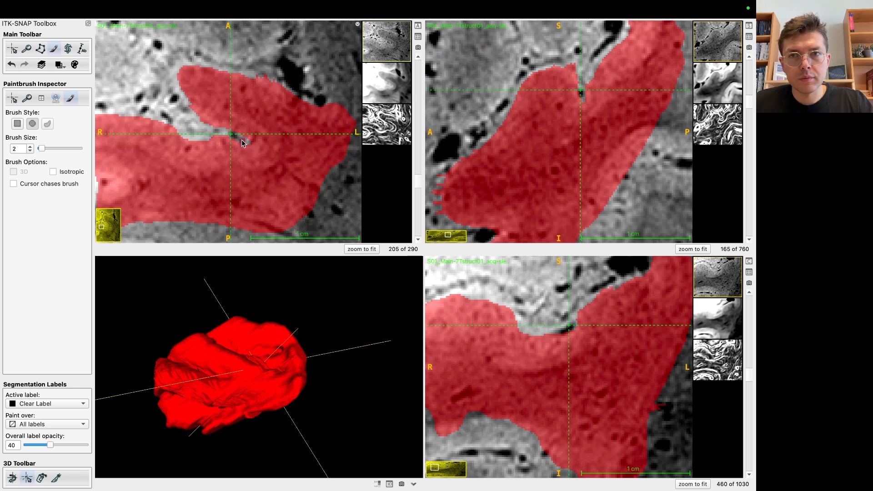
scroll(242, 142, "down", 2)
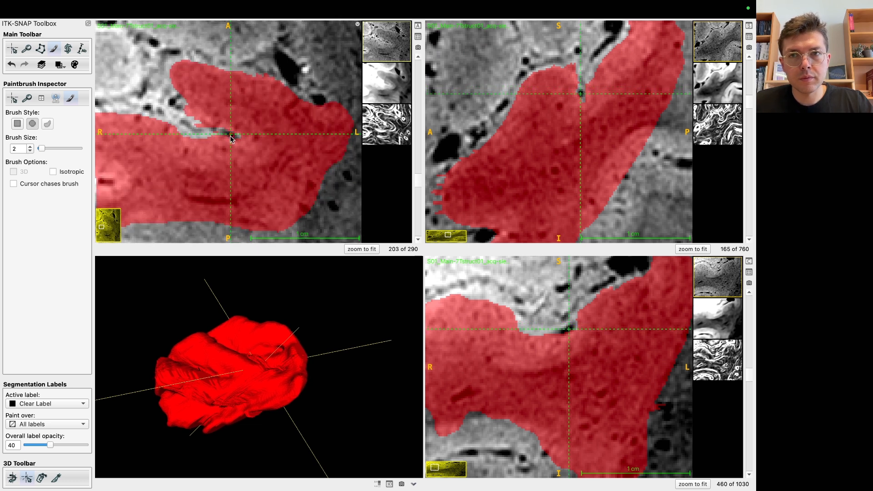
scroll(219, 141, "down", 1)
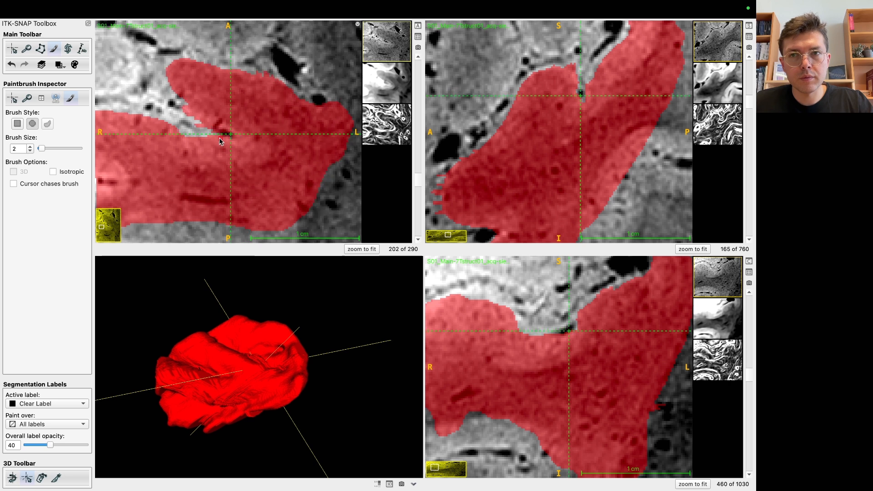
scroll(230, 136, "down", 1)
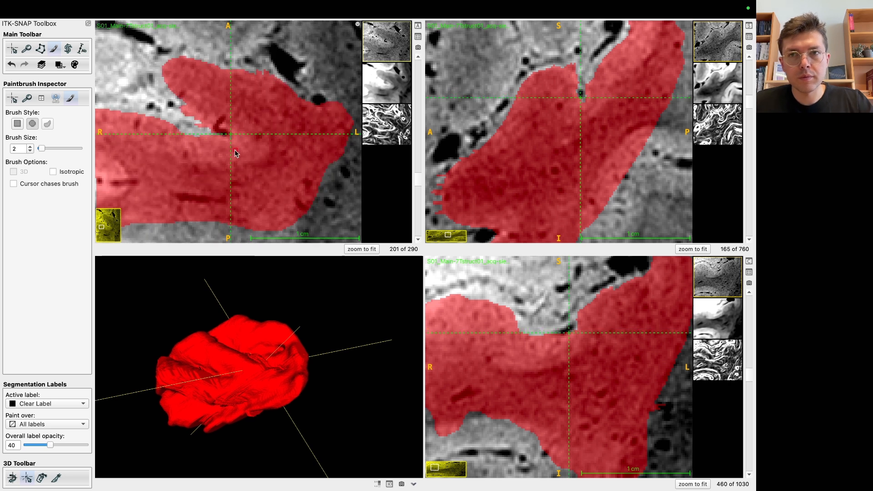
scroll(223, 134, "down", 1)
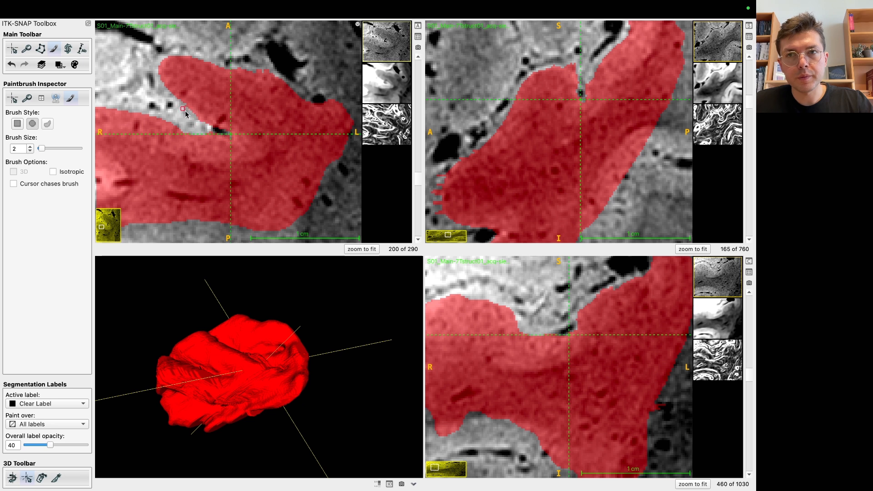
Trim the jagged label edge and clear the vessel at the sulcal tip in axial slices 200 to 195.
scroll(219, 138, "down", 1)
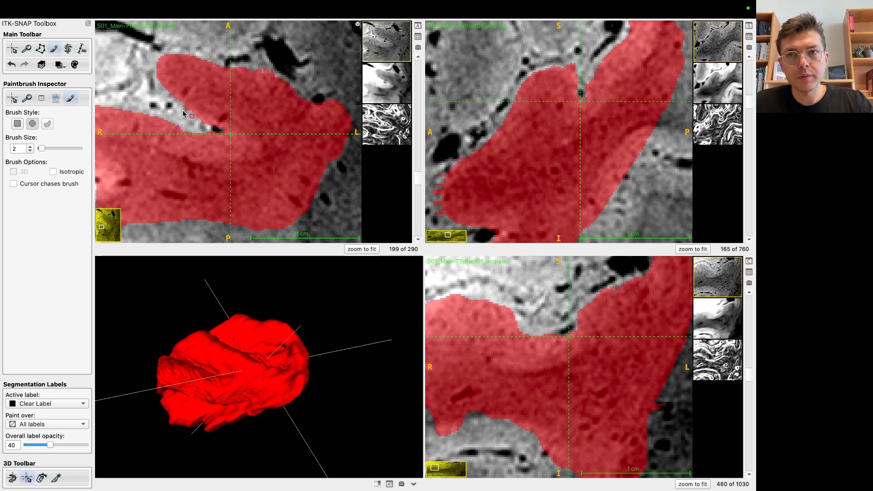
scroll(218, 138, "down", 1)
scroll(217, 140, "down", 1)
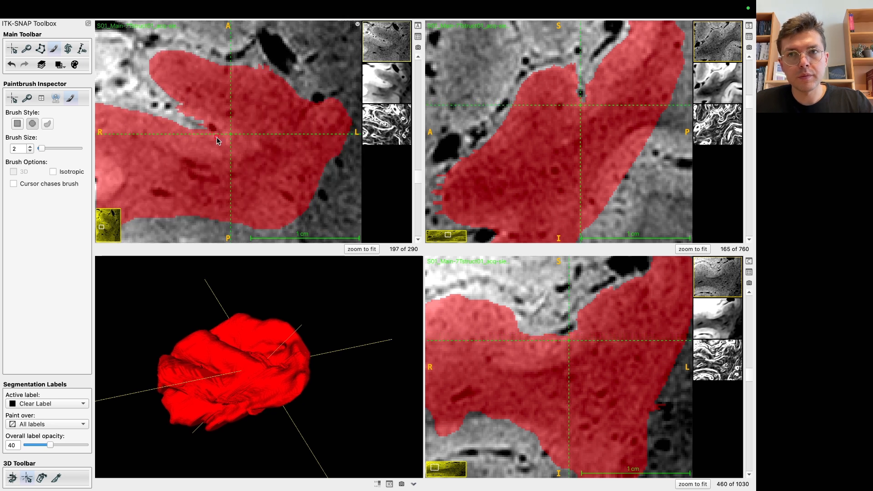
scroll(200, 129, "down", 1)
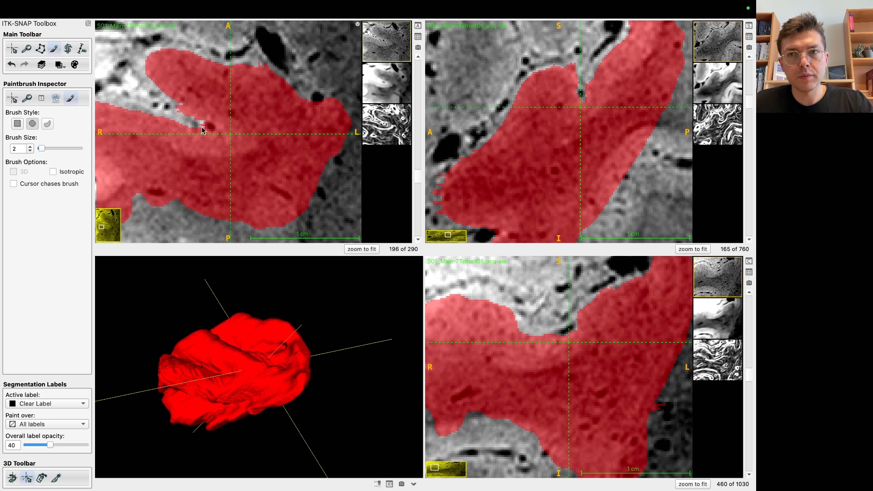
scroll(210, 131, "down", 1)
scroll(207, 126, "down", 1)
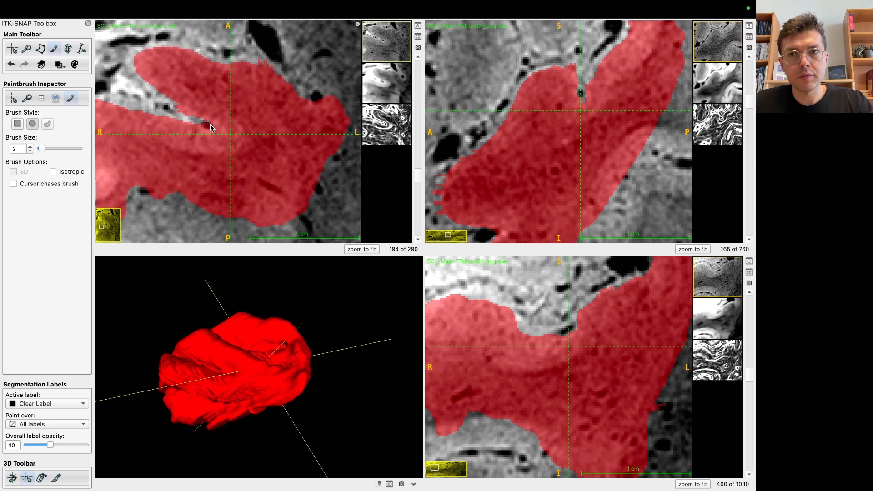
Erase the label over the dark vessel along the sulcus in axial slices 194 to 189.
scroll(205, 128, "down", 1)
scroll(179, 115, "down", 1)
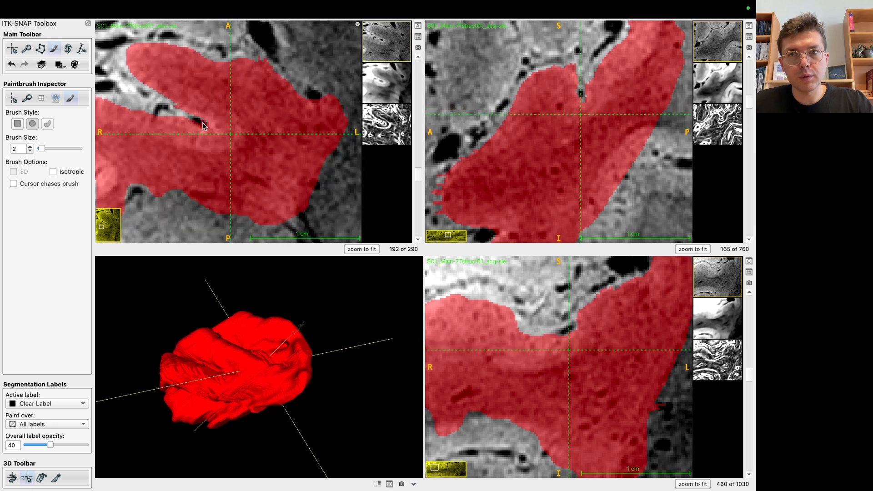
scroll(180, 116, "down", 1)
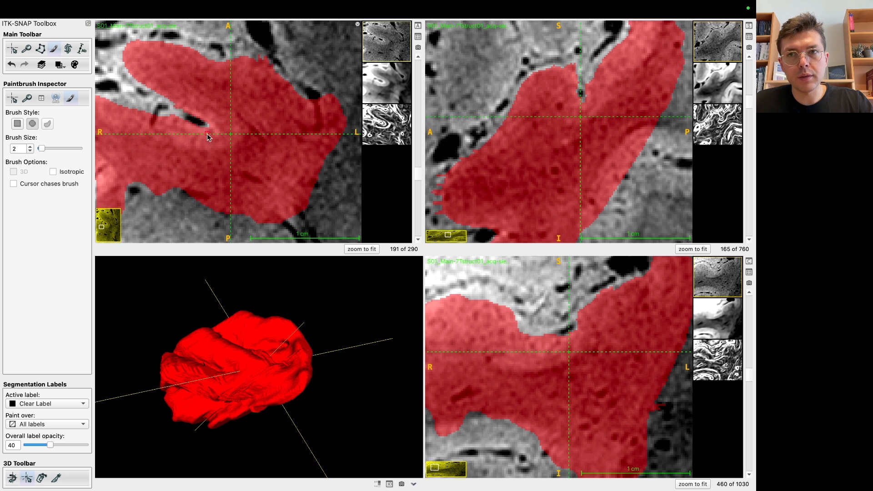
scroll(206, 131, "down", 1)
scroll(197, 125, "down", 1)
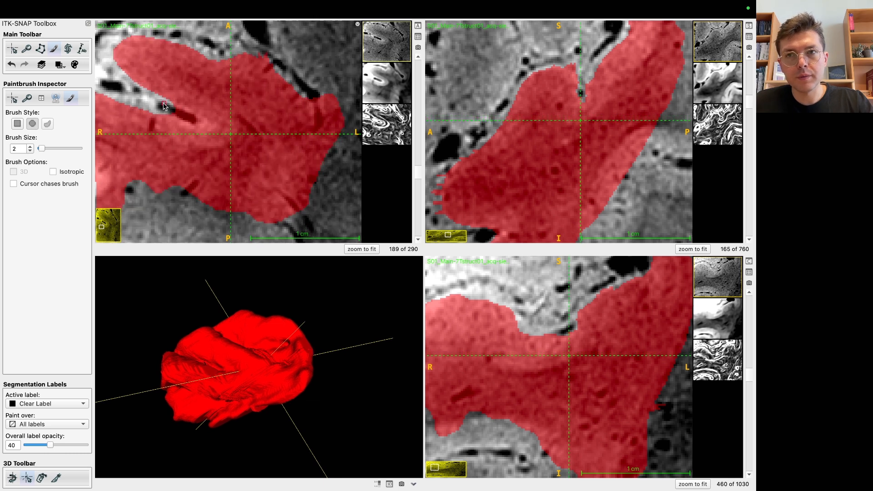
left_click_drag(188, 127, 261, 140)
scroll(260, 140, "down", 1)
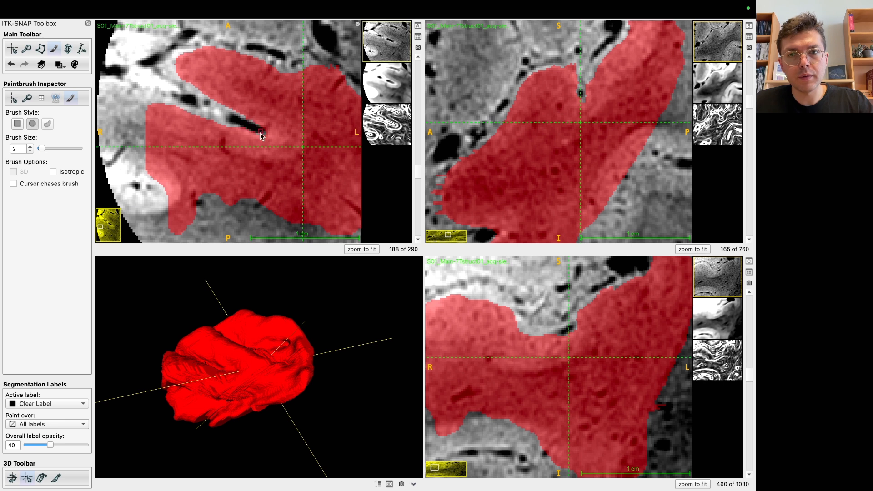
Rotate the 3D model to view the sulcus and clear the label over the elongated vessel in axial slices 188 to 183.
left_click_drag(336, 318, 204, 287)
scroll(246, 130, "down", 1)
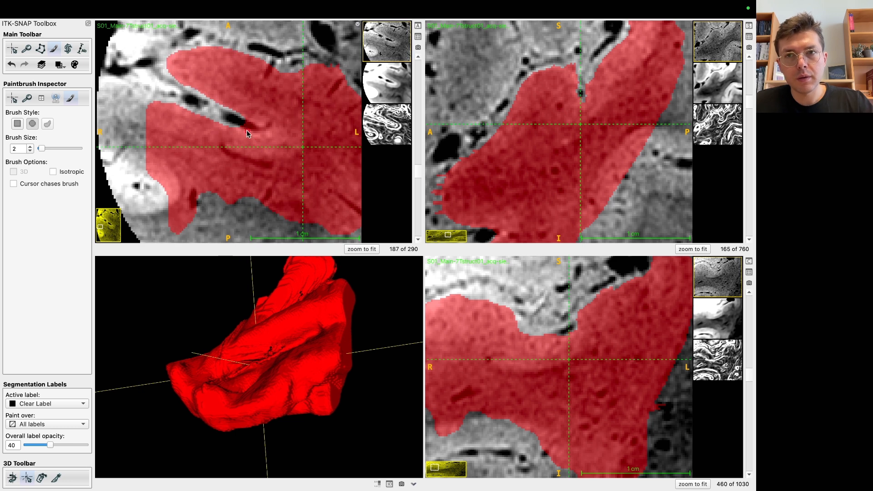
scroll(259, 133, "down", 1)
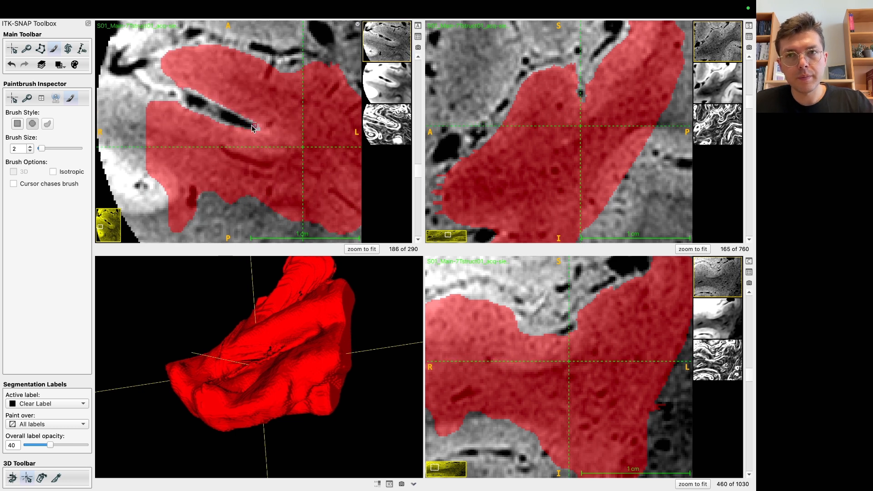
scroll(250, 130, "down", 1)
scroll(240, 122, "down", 1)
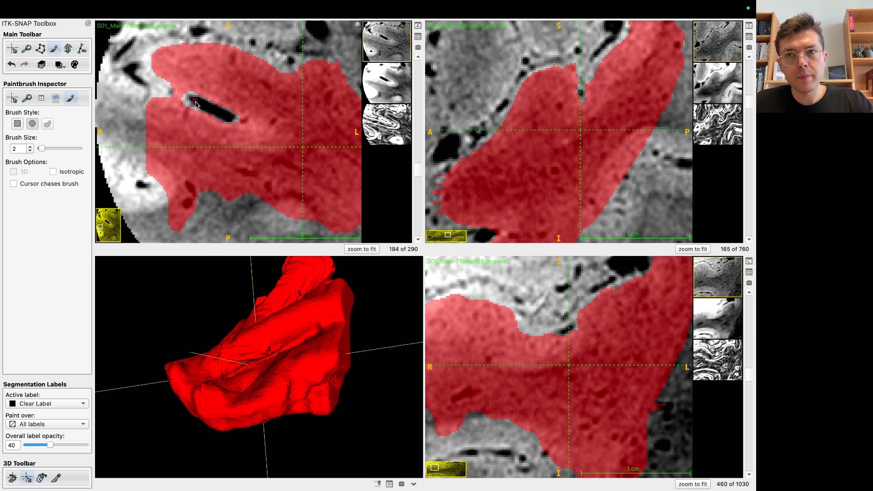
scroll(198, 110, "down", 1)
scroll(201, 106, "down", 1)
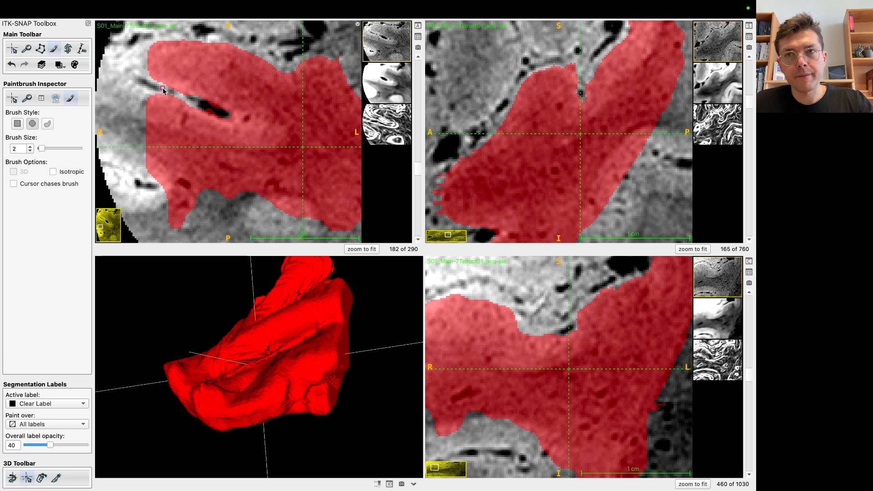
Erase a thin diagonal strip of label along the sulcus between the two gyri in axial slices 182 to 179.
scroll(203, 110, "down", 1)
left_click_drag(203, 110, 162, 87)
scroll(214, 121, "down", 1)
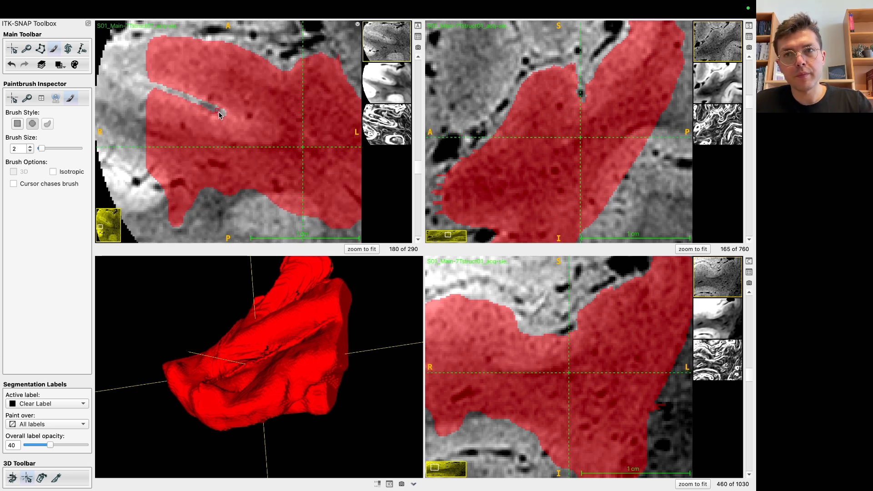
scroll(217, 116, "down", 1)
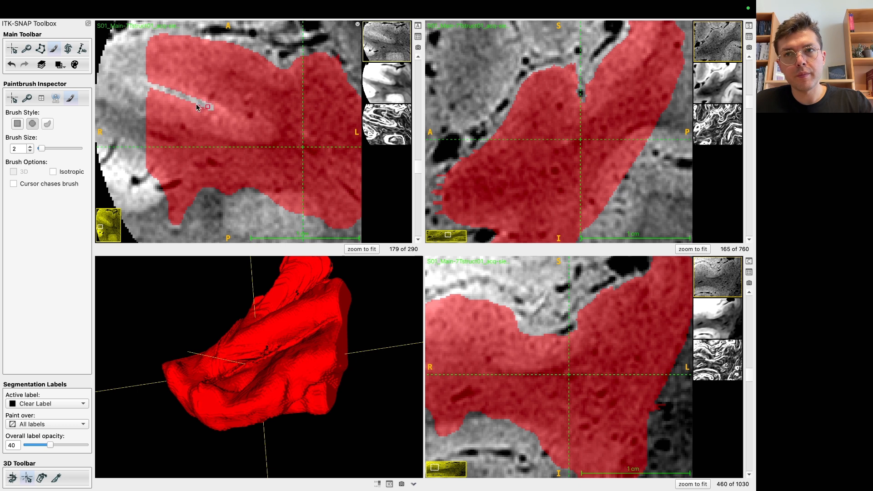
Inspect sagittal slice 160 and the 3D model, and place the cursor at position 160, 536, 136 beside the label's anterior indentation.
scroll(193, 113, "down", 4)
scroll(536, 188, "down", 3)
scroll(536, 187, "down", 2)
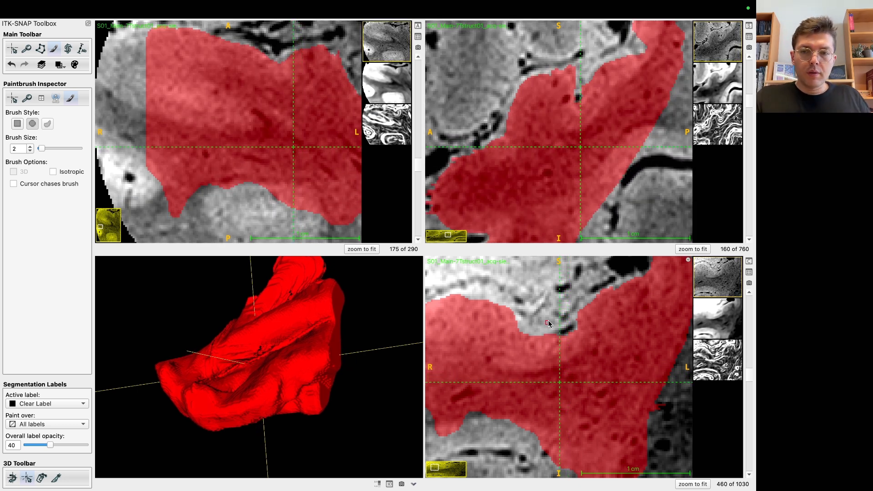
key("c")
mouse_move(374, 359)
left_mouse_down()
mouse_move(376, 368)
mouse_move(351, 324)
left_mouse_up()
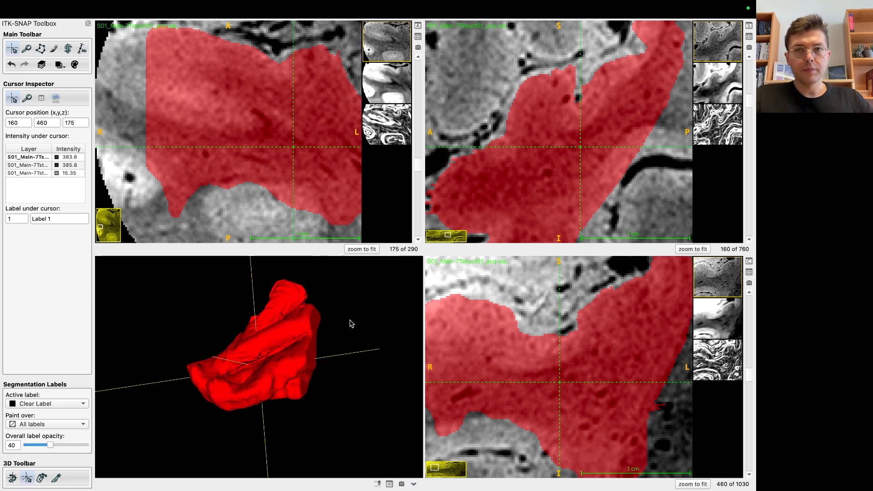
left_click_drag(579, 148, 599, 97)
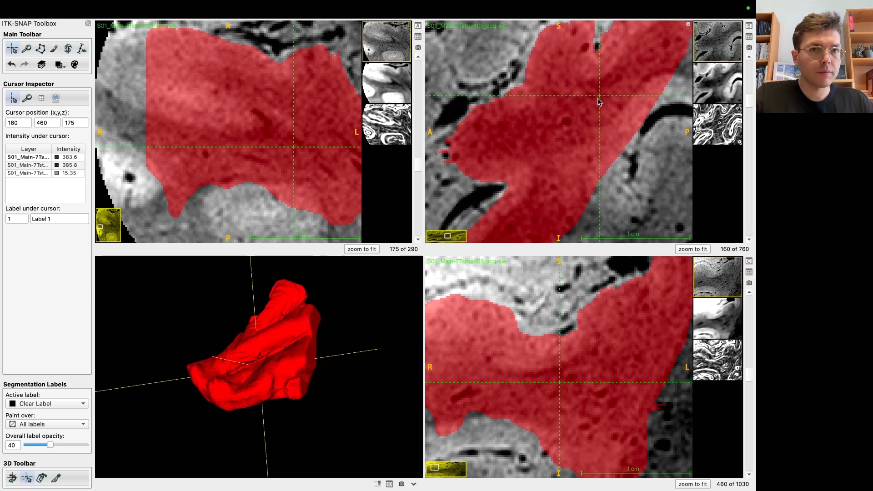
left_click(457, 169)
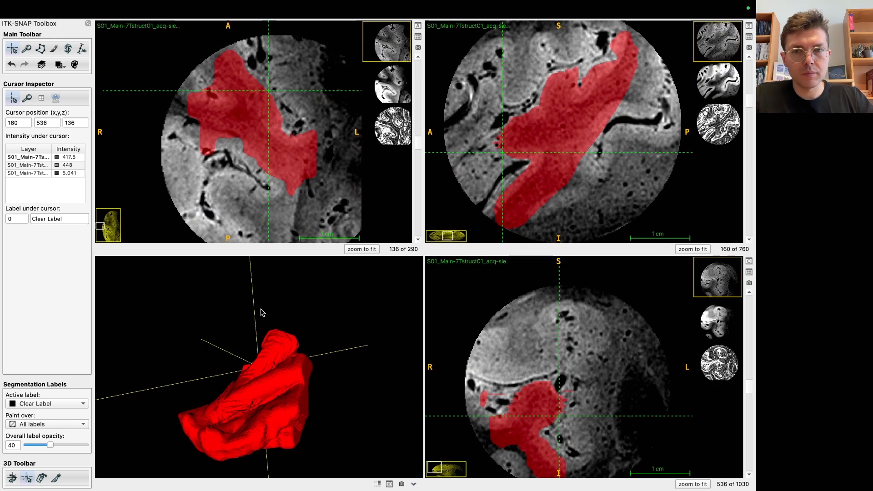
Place the cursor at 214, 473, 163 from the 3D model and set the paintbrush to Label 1 with size 7.
left_click_drag(261, 308, 326, 358)
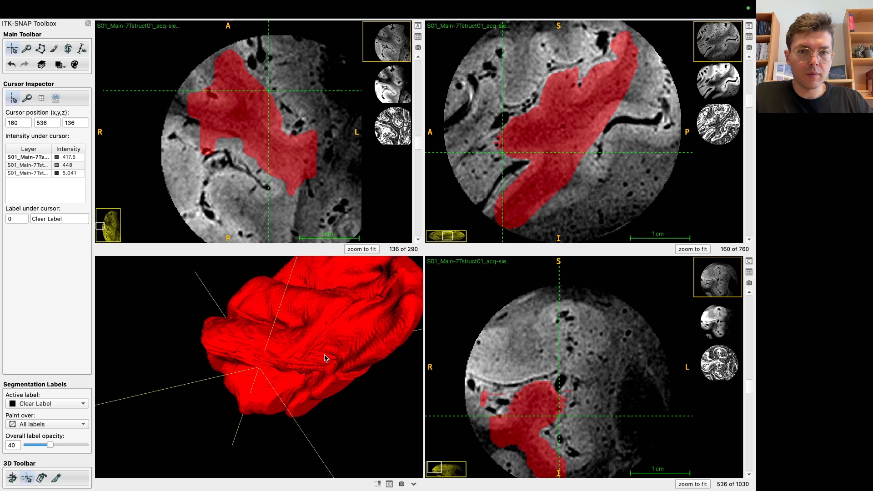
left_click(355, 378)
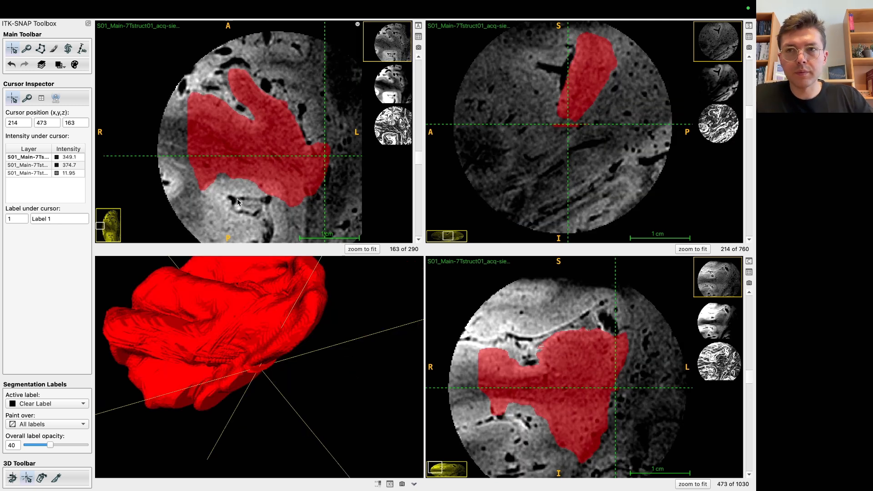
left_click(54, 49)
right_click(53, 72)
mouse_move(91, 77)
left_click(153, 82)
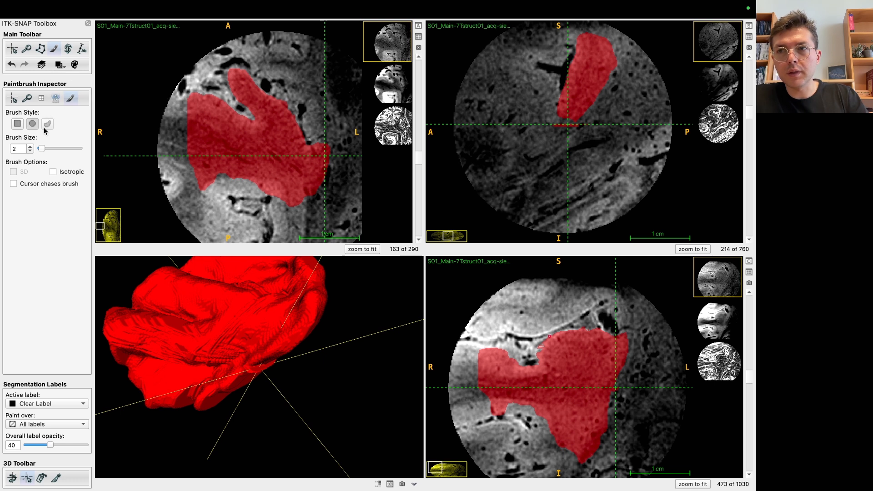
right_click(57, 71)
mouse_move(91, 76)
left_click(151, 90)
key("s")
left_click_drag(240, 133, 246, 146)
key("4")
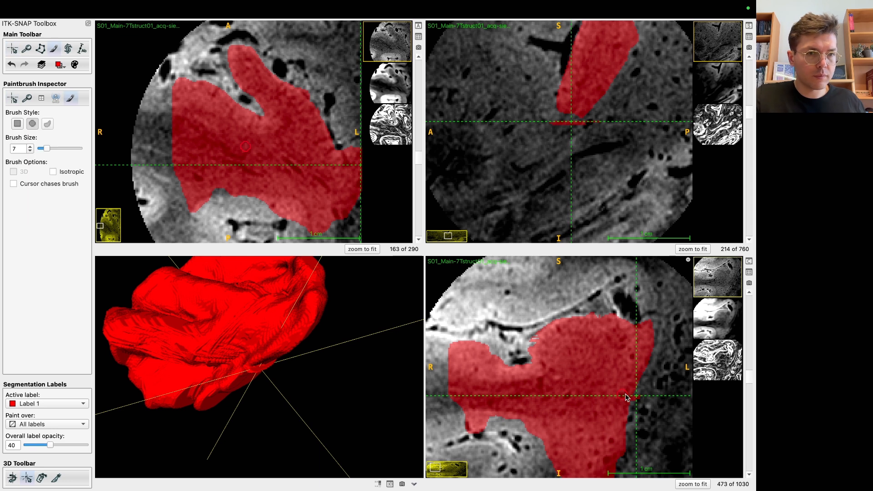
Paint Label 1 into the notches along the label's L-side edge in coronal slices 467 to 486.
scroll(635, 415, "down", 2)
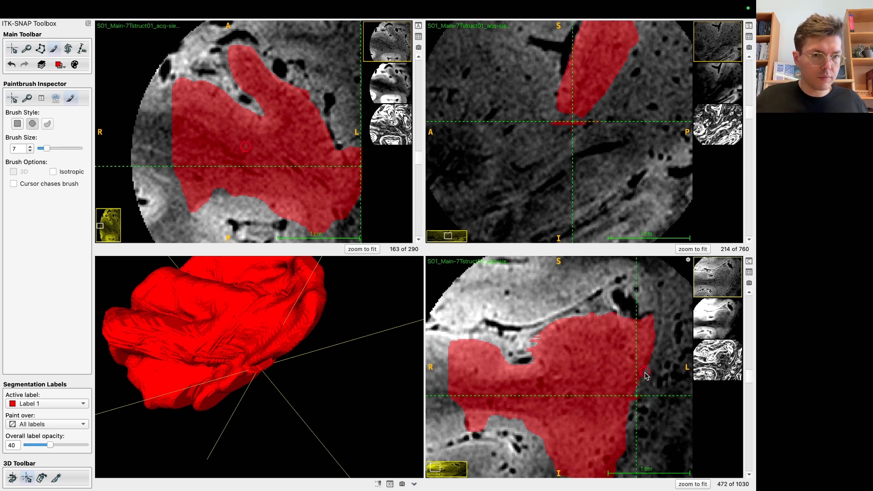
scroll(643, 380, "down", 4)
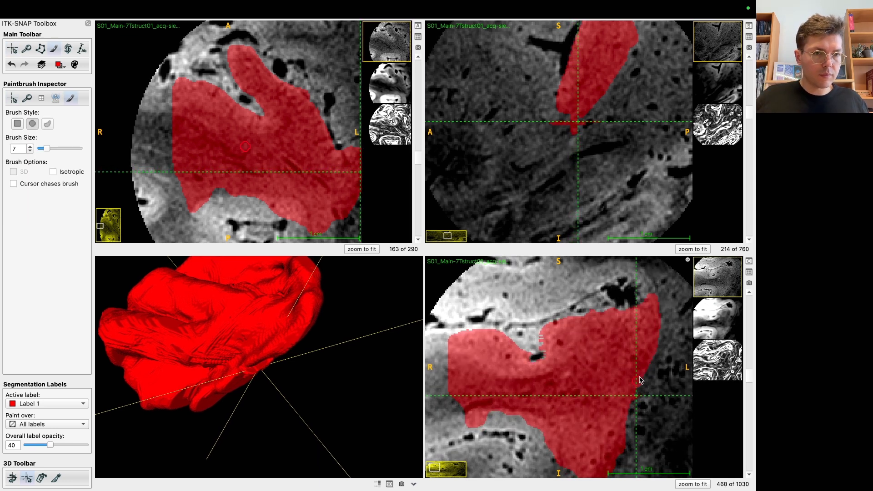
scroll(644, 375, "up", 3)
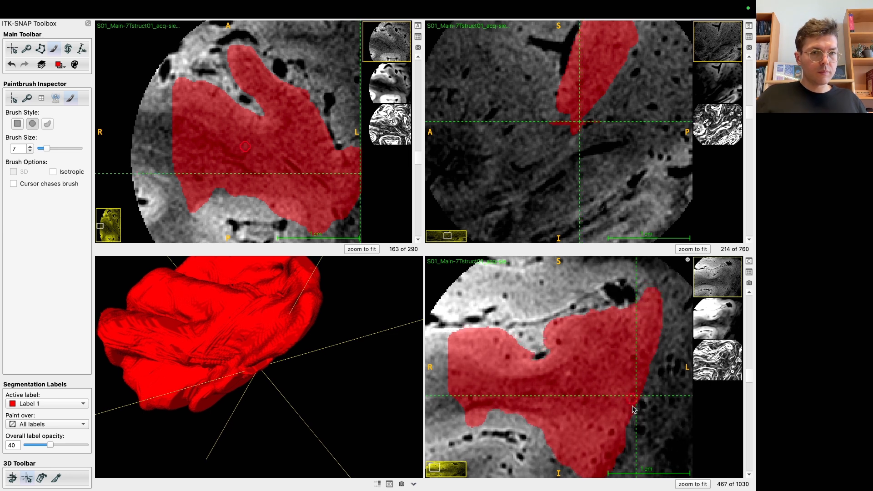
scroll(648, 406, "up", 4)
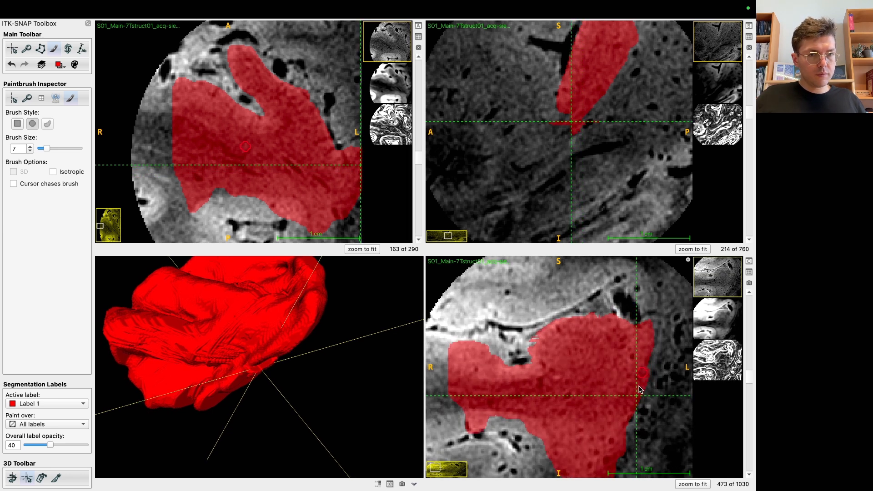
scroll(639, 387, "up", 4)
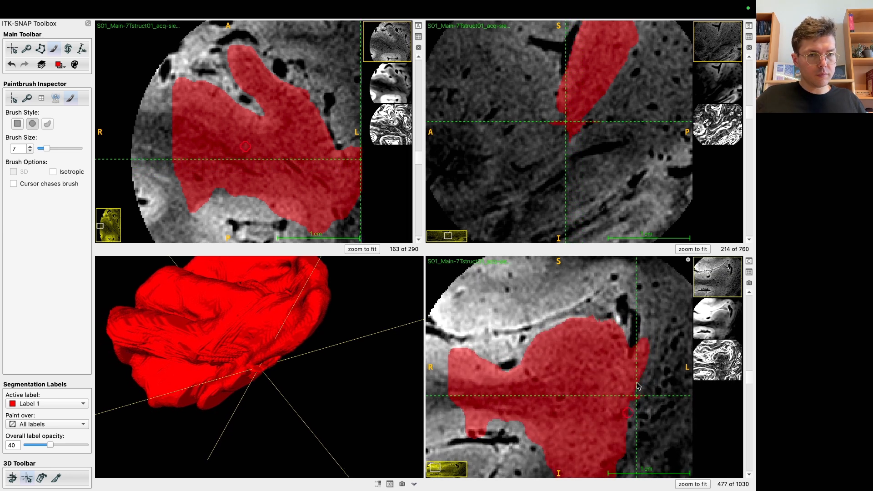
scroll(635, 398, "up", 1)
scroll(628, 423, "up", 5)
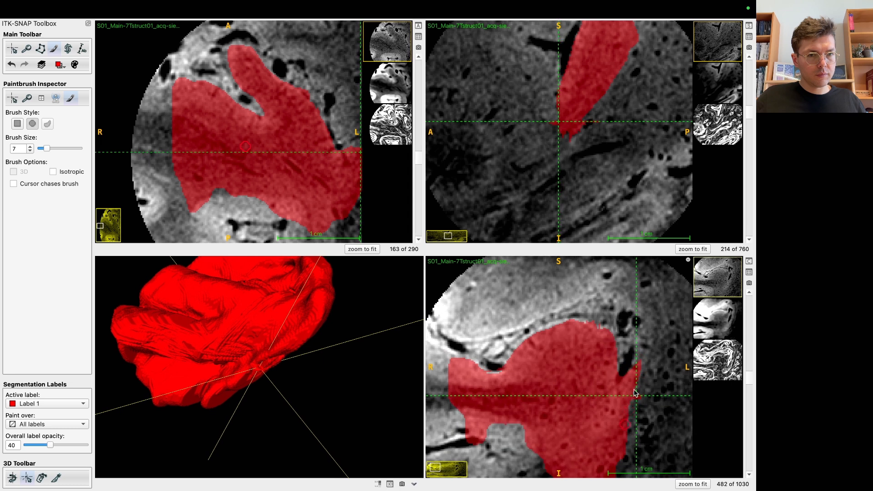
left_click_drag(635, 392, 626, 425)
scroll(627, 423, "up", 1)
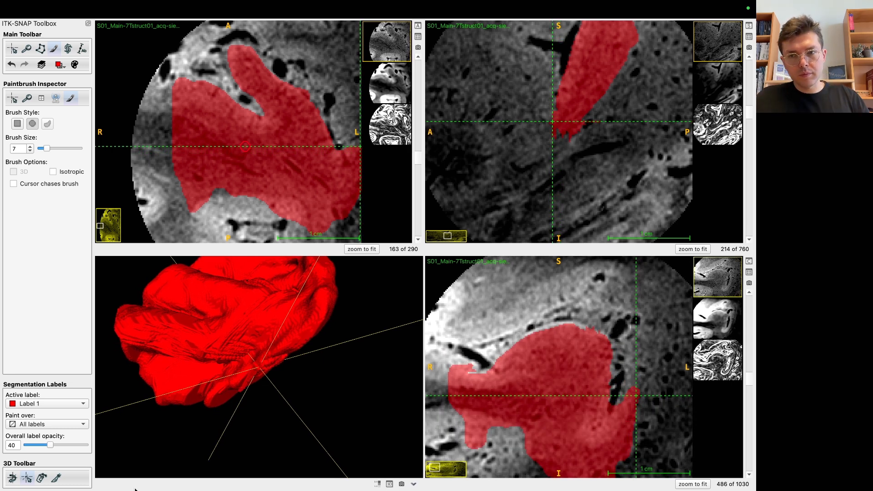
Save the edited segmentation to segmentation-hg_v04.nii.gz and return to the crosshair mode.
left_click(133, 9)
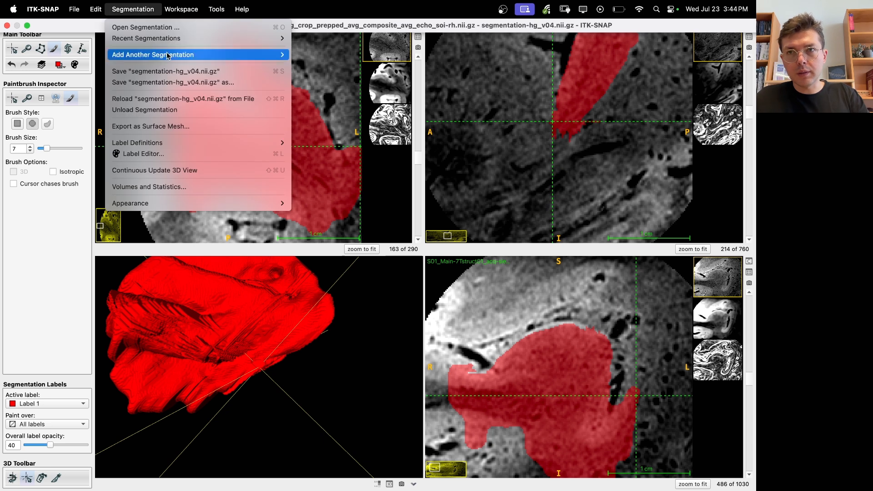
left_click(187, 72)
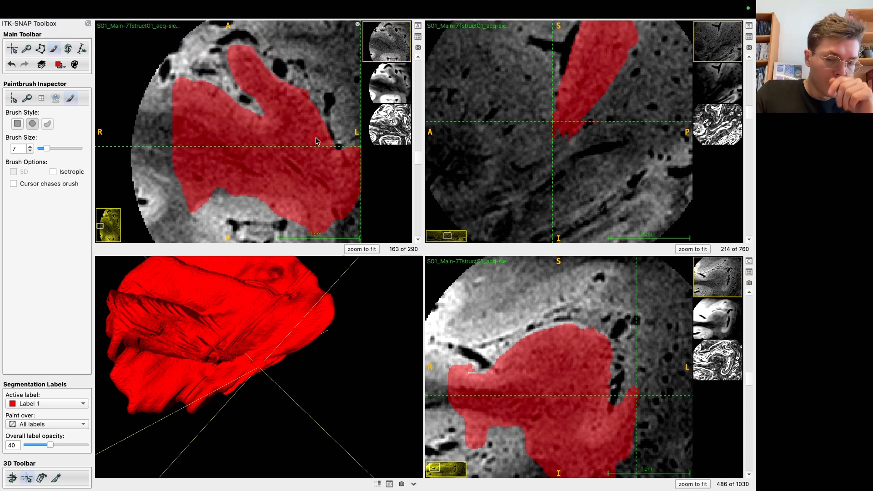
key("1")
scroll(316, 135, "down", 5)
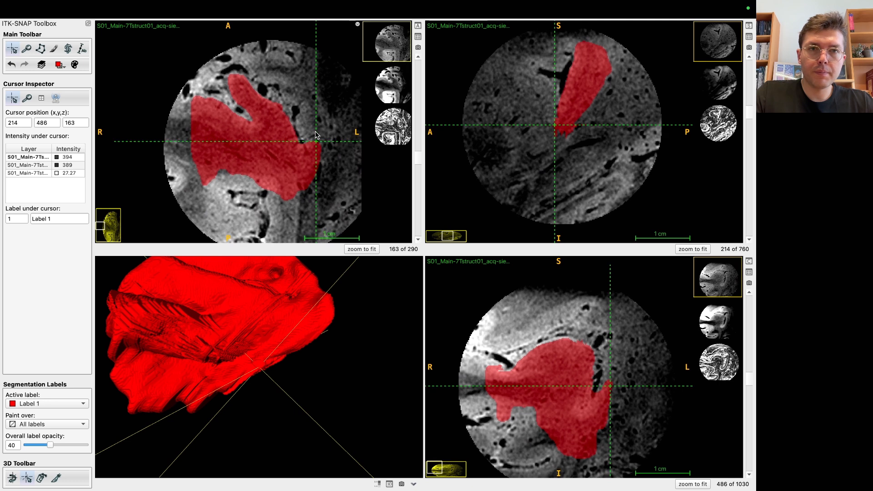
Switch to the Terminal and begin a niimath command on segmentation-hg_v04.nii.gz with the options -ero -s 0.35.
key("ctrl+Left")
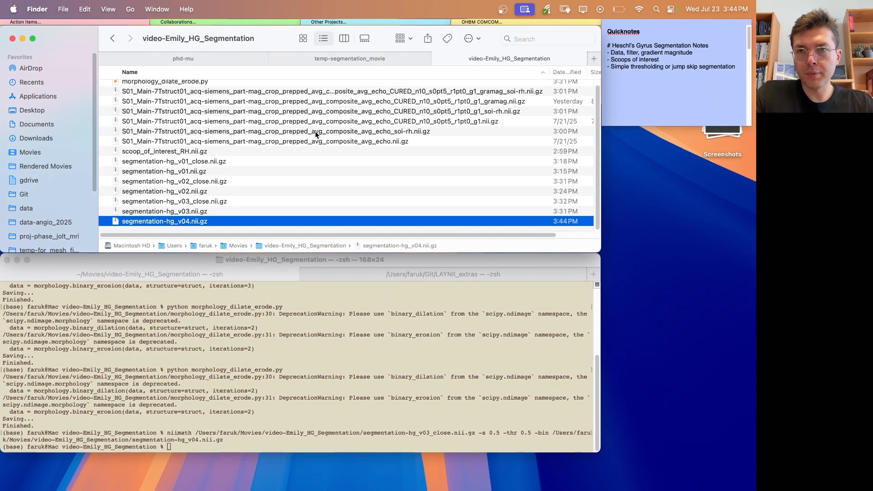
left_click(199, 223)
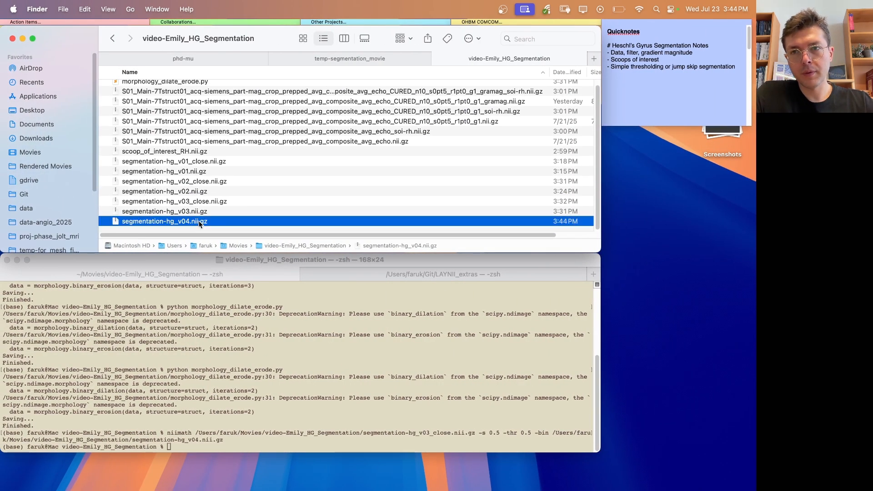
left_click(250, 357)
type("n")
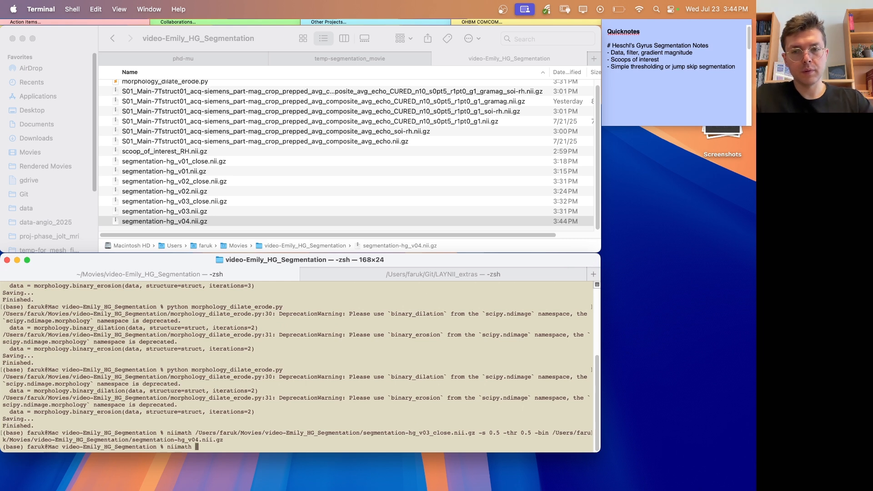
type("iimath")
type("/Users/faruk/Movies/video-Emily_HG_Segmentation/segmentation-hg_v04.nii.gz")
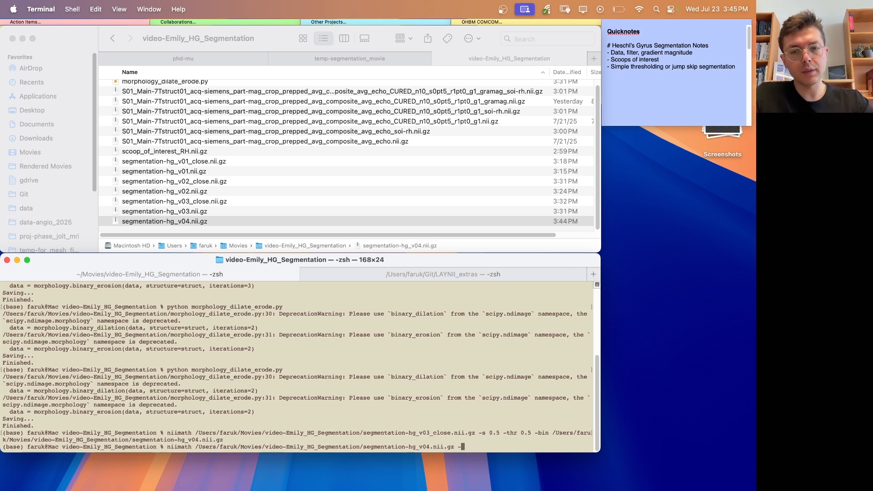
type("-dilF")
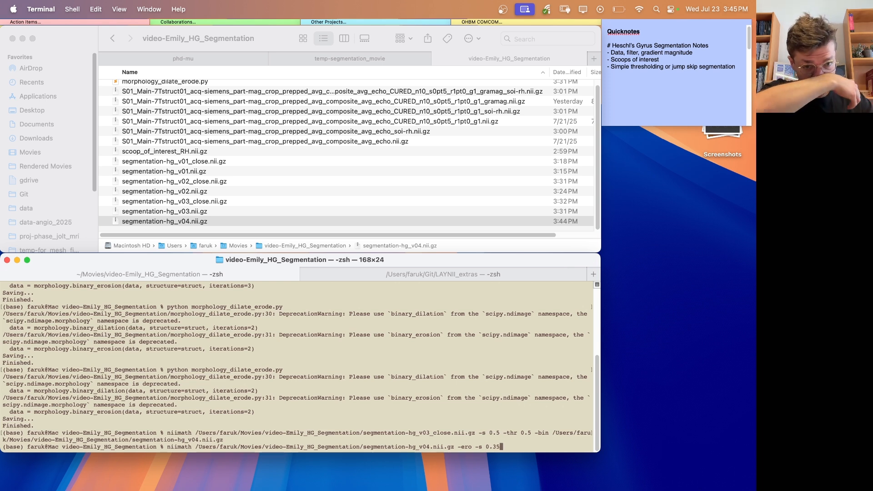
Complete the niimath command with -thr 0.5 -bin -dilF and the output segmentation-hg_v05.nii.gz, and run it.
type("th")
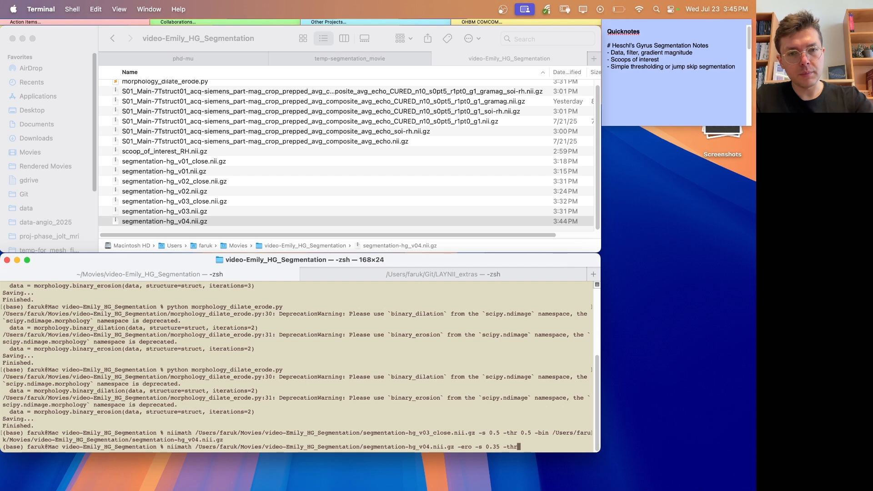
type("r 0.5 -bin")
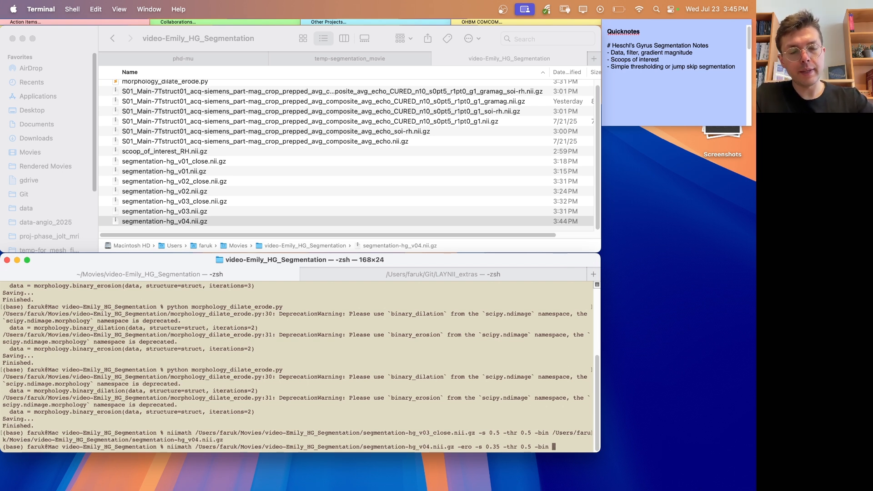
type(" -dilF")
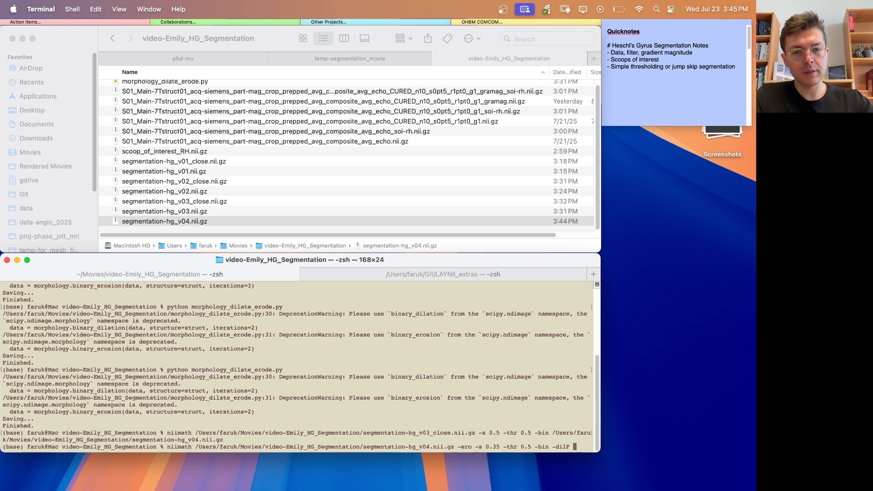
type("/Users/faruk/Movies/video-Emily_HG_Segmentation/segmentation-hg_v04.nii.gz")
key("Left")
key("Left")
key("BackSpace")
type("5")
key("Return")
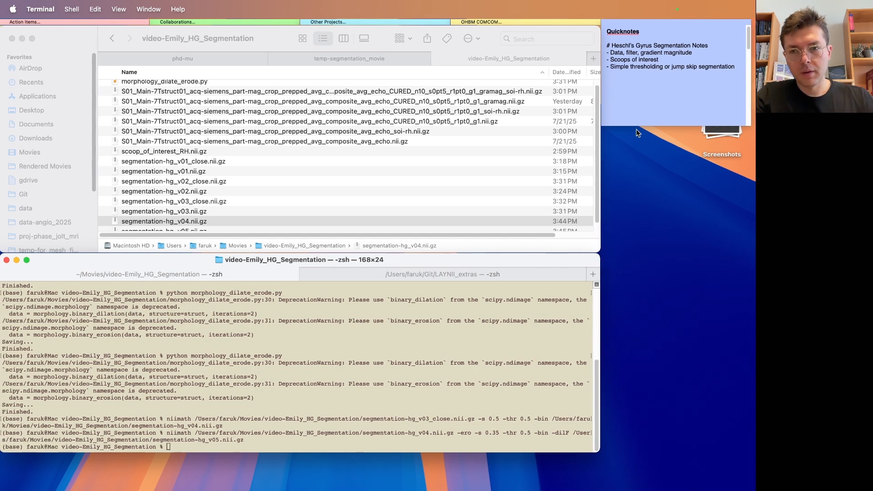
Switch to ITK-SNAP and load segmentation-hg_v05.nii.gz as the segmentation.
scroll(335, 160, "down", 1)
left_click(211, 223)
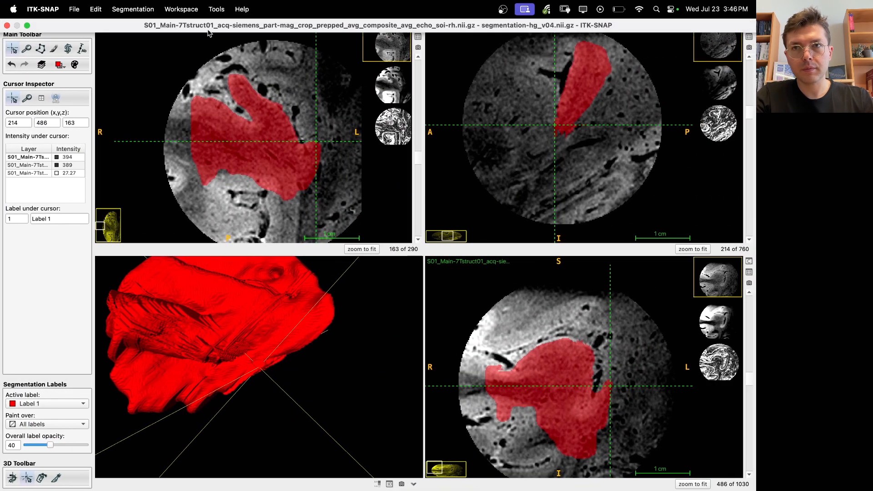
left_click(222, 10)
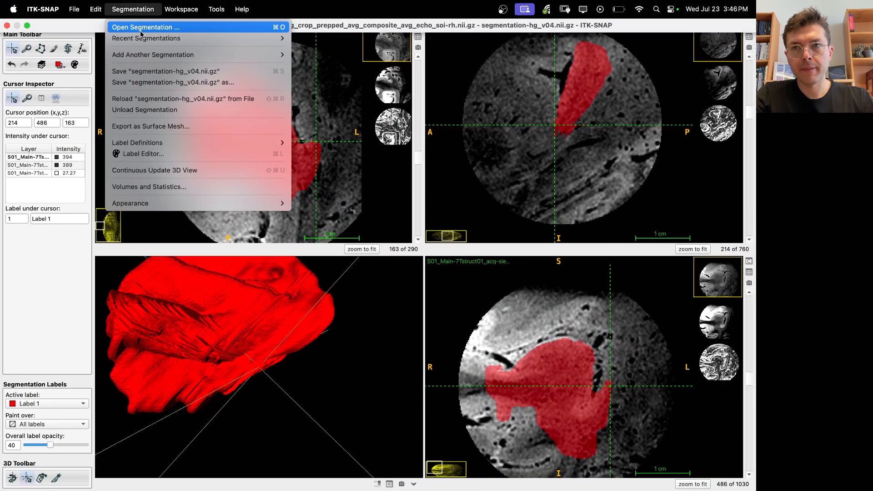
left_click(142, 29)
type("/Users/faruk/Movies/video-Emily_HG_Segmentation/segmentation-hg_v05.nii.gz")
key("Return")
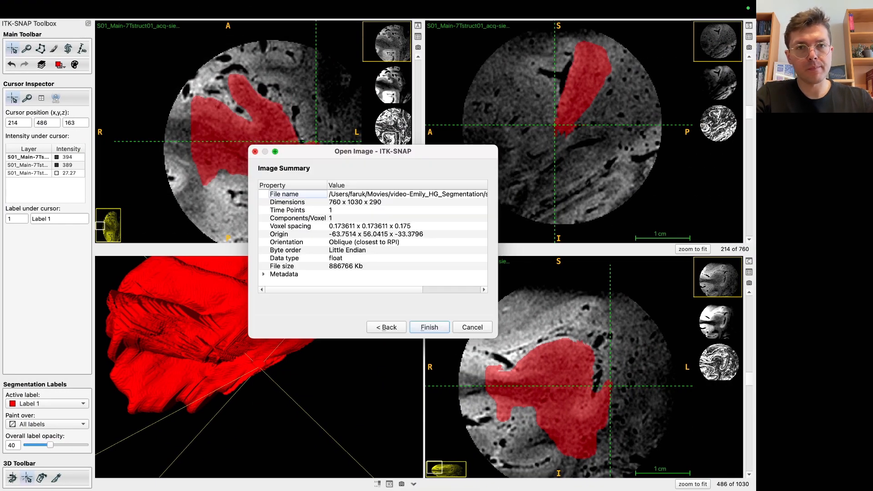
mouse_move(276, 152)
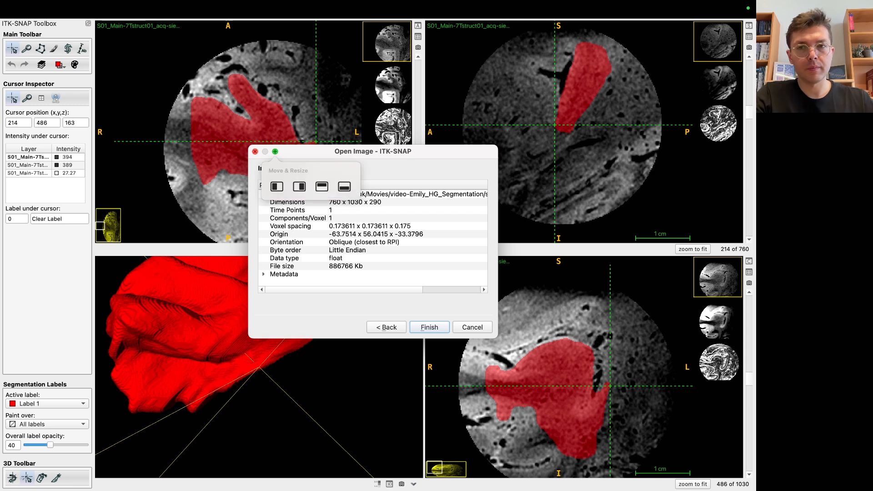
left_click(430, 327)
Inspect the smoothed label in the 3D model and with its overlay toggled, and place the cursor at 214, 455, 210.
left_click_drag(368, 314, 325, 376)
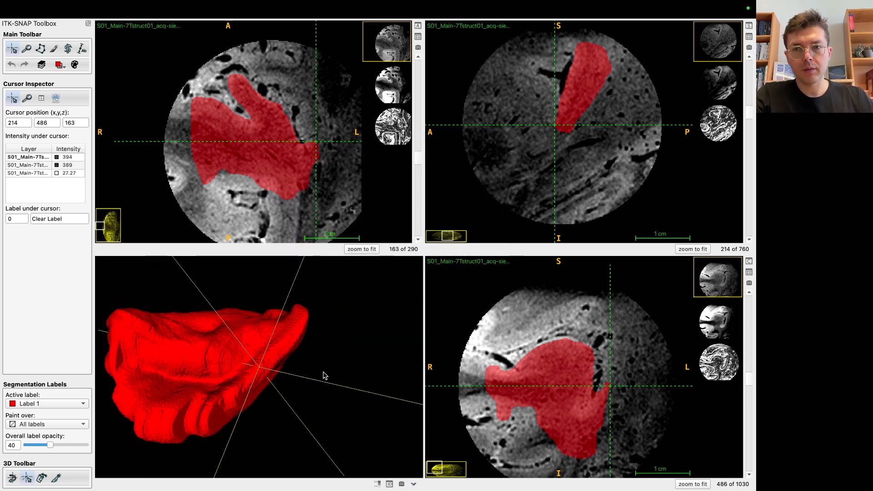
left_click_drag(358, 286, 403, 310)
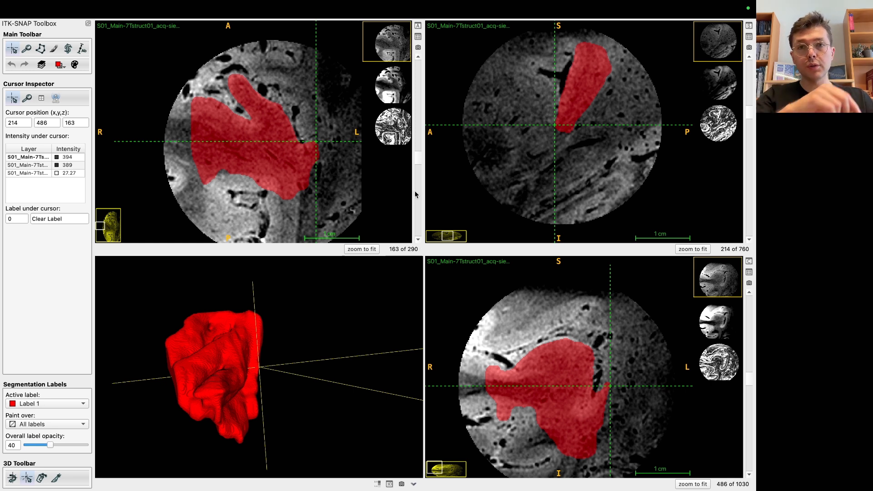
key("s")
key("s")
left_click(584, 80)
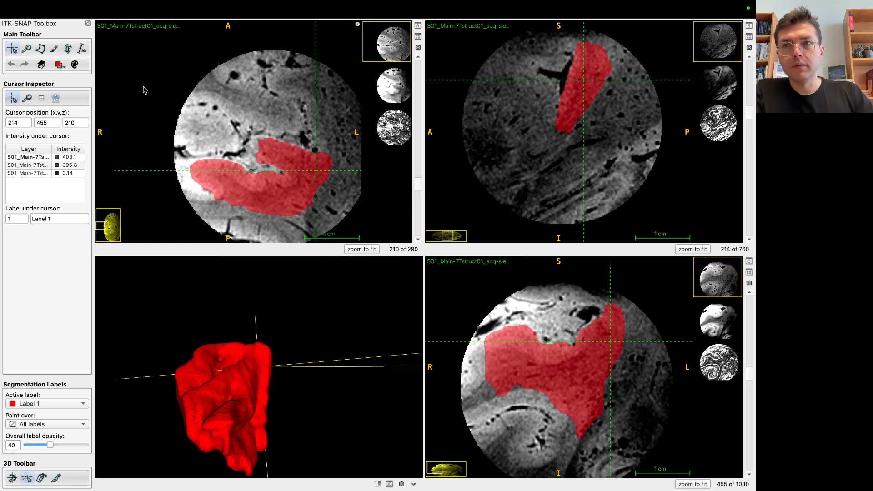
Set Label 2 as the active label and restrict painting to Label 1.
left_click(60, 65)
mouse_move(78, 83)
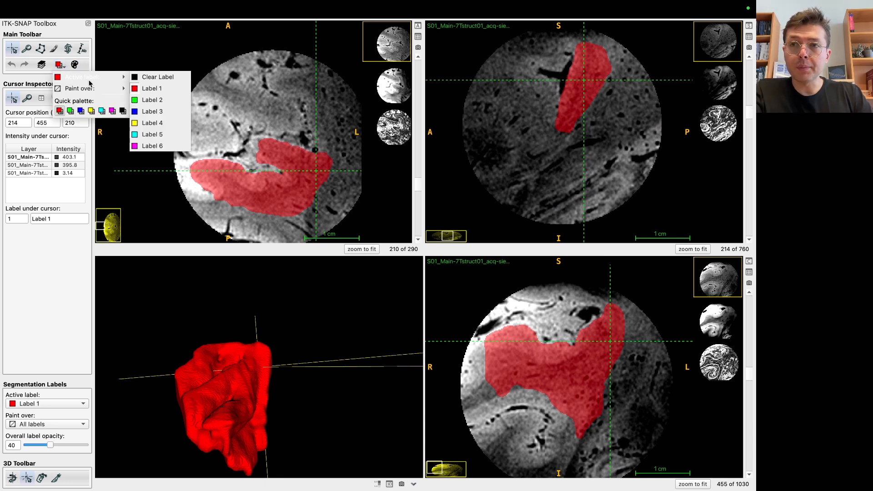
left_click(152, 100)
left_click(60, 66)
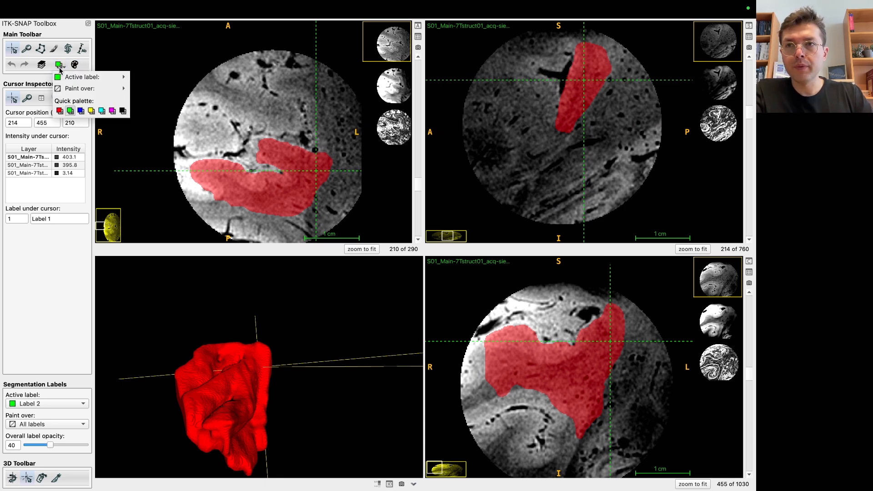
mouse_move(109, 88)
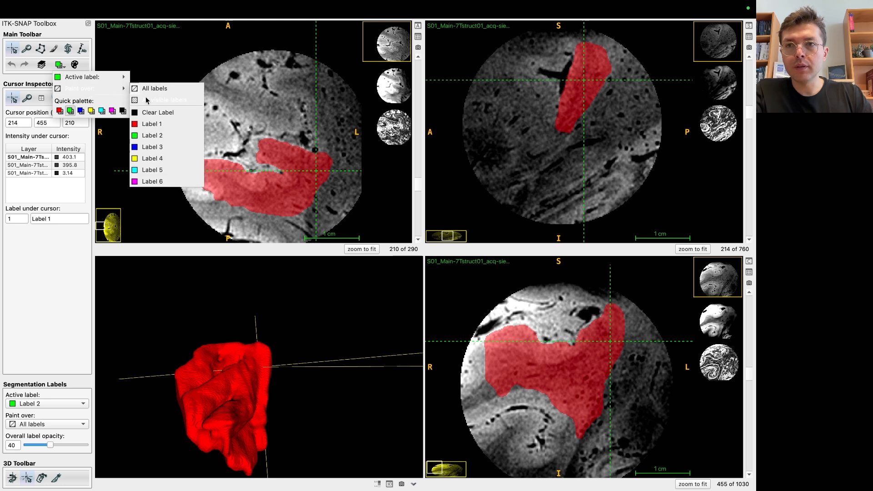
left_click(154, 125)
Paint a Label 2 band across the L-side part of the label in axial slice 210 with a size 39 paintbrush.
left_click(54, 48)
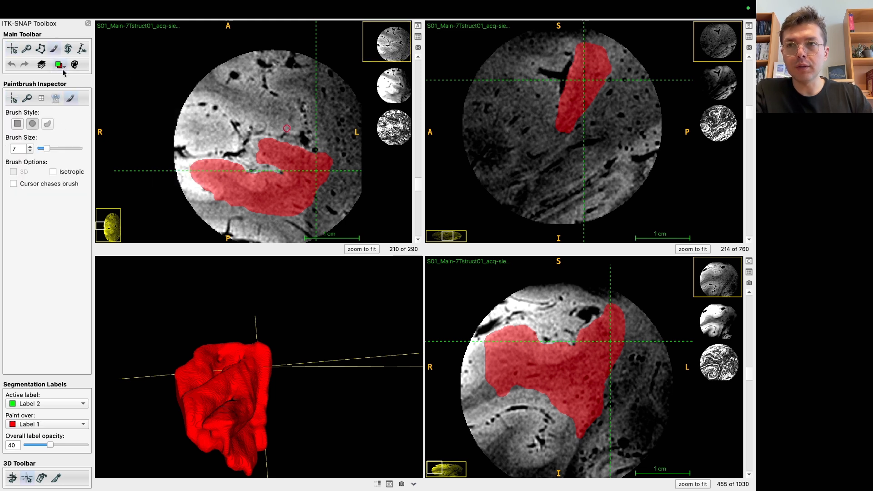
left_click_drag(47, 149, 78, 148)
left_click_drag(298, 136, 306, 200)
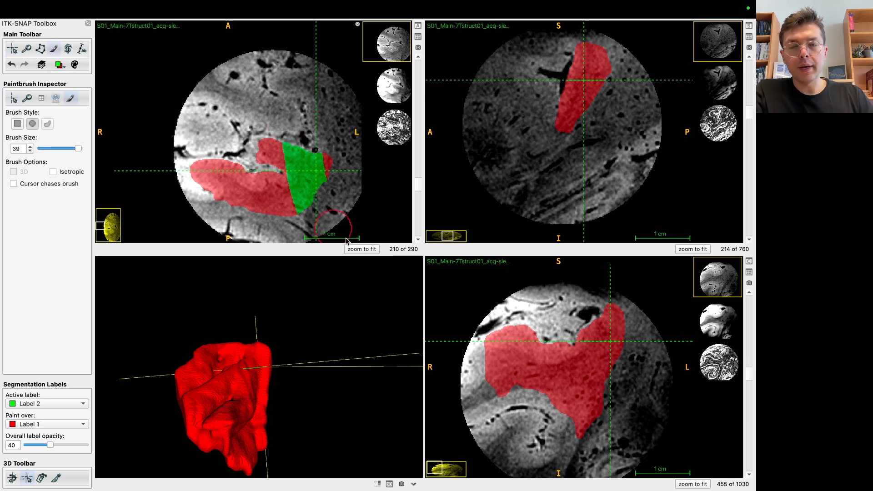
Undo the Label 2 band painted in the axial slice and save segmentation-hg_v05.nii.gz.
key("super+z")
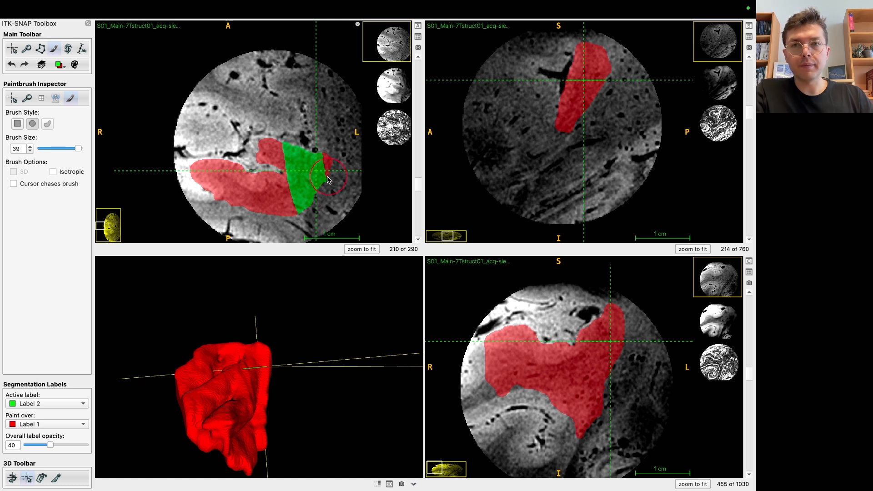
key("super+z")
left_click(133, 9)
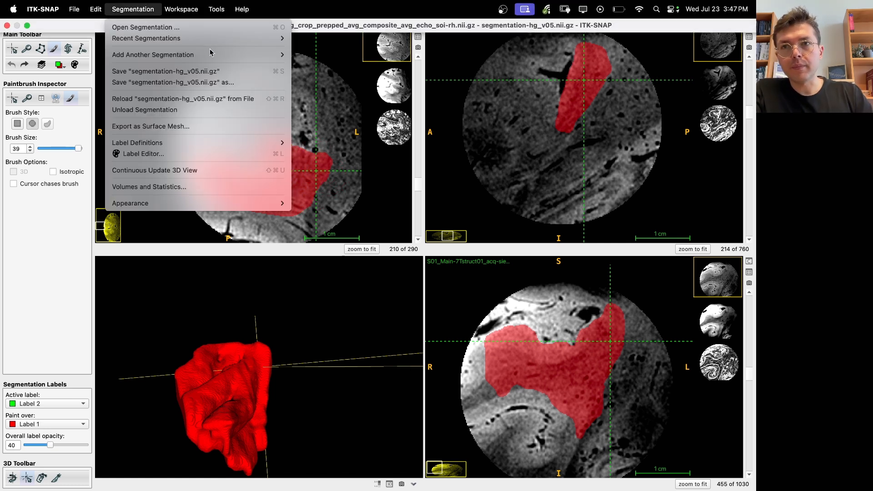
left_click(206, 75)
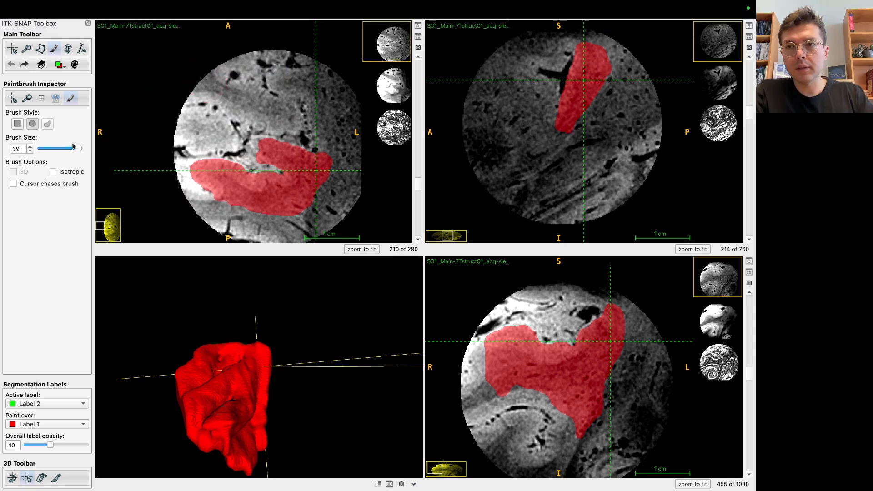
Set the paintbrush size to 12 and enlarge the sagittal view, zoomed in on the label in slice 214.
left_click_drag(76, 151, 60, 151)
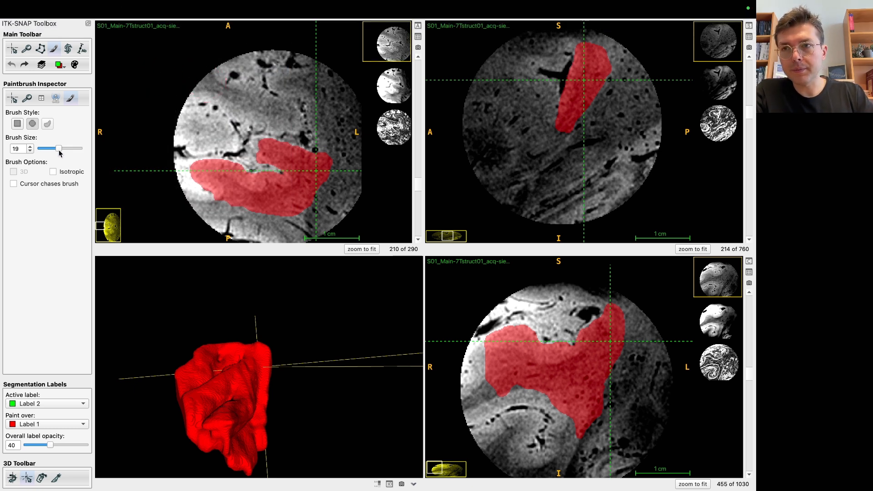
left_click_drag(55, 152, 53, 151)
key("r")
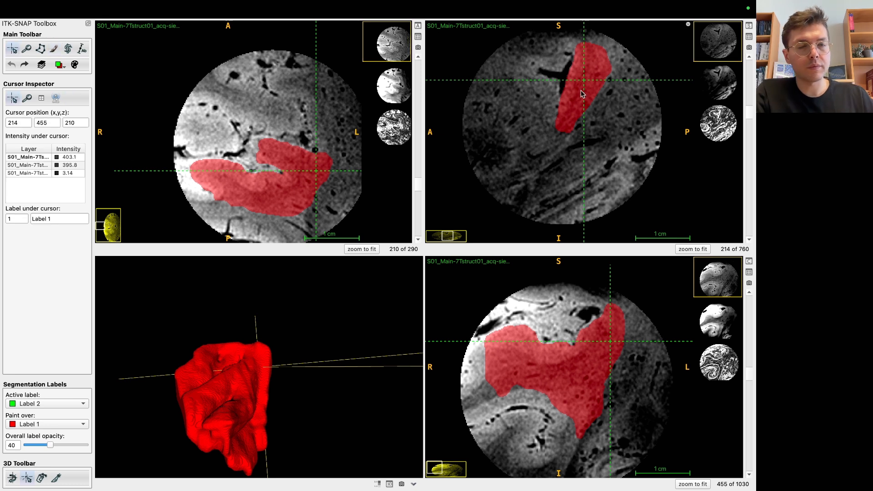
left_click(588, 82)
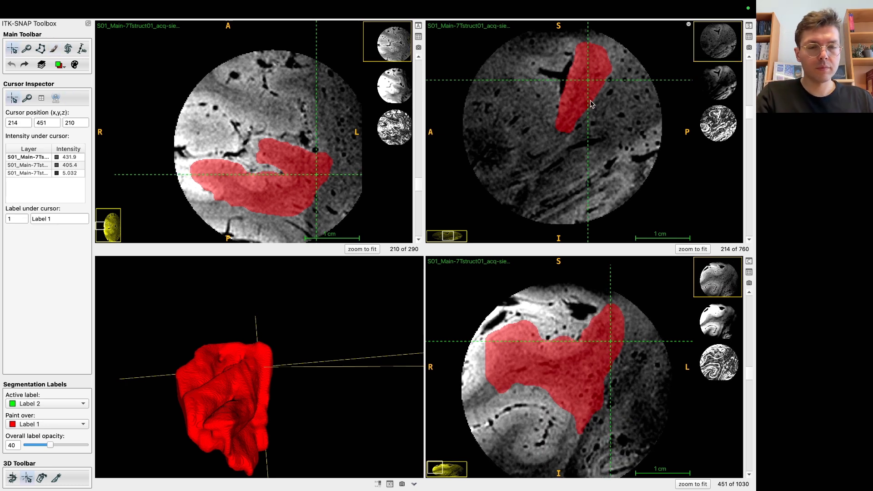
left_click(750, 26)
key("s")
key("s")
scroll(441, 208, "up", 10)
scroll(461, 177, "down", 12)
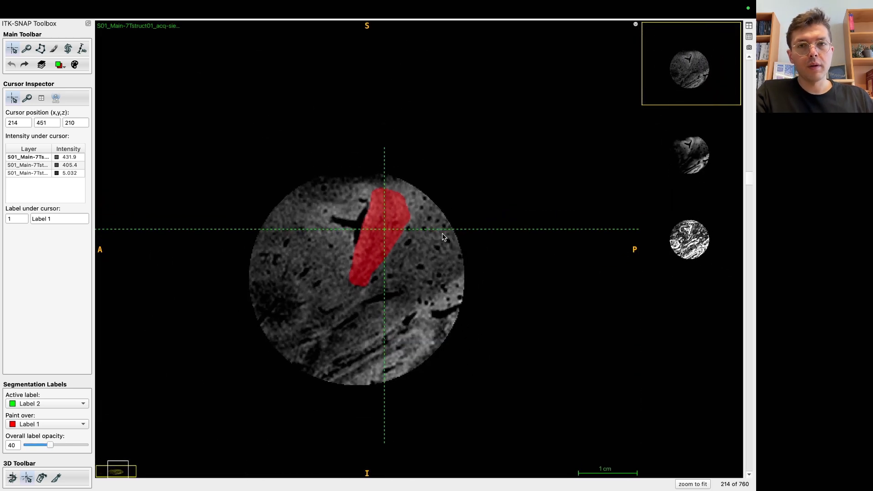
scroll(441, 219, "up", 6)
left_click_drag(402, 213, 372, 214)
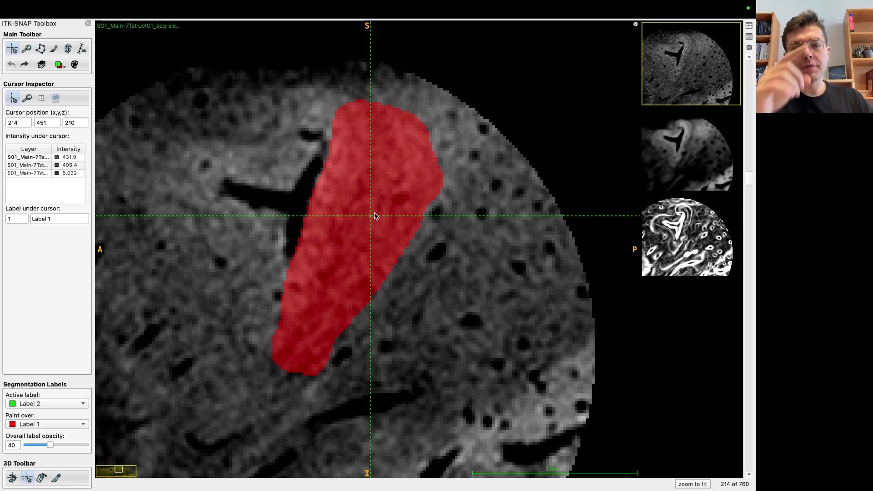
Display the second image layer and paint Label 2 over the posterior part of the label in sagittal slice 214.
key("b")
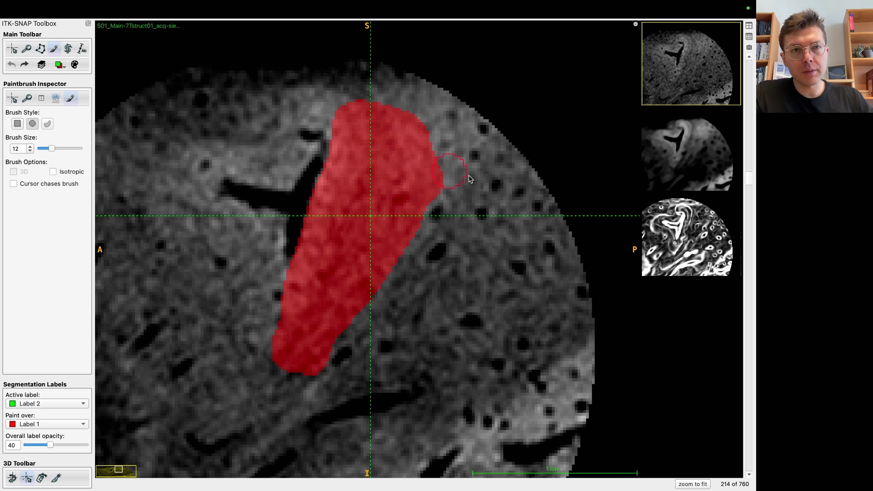
left_click(660, 168)
left_click(383, 117)
mouse_move(403, 163)
left_mouse_down()
mouse_move(401, 190)
mouse_move(432, 214)
mouse_move(438, 252)
mouse_move(397, 214)
mouse_move(308, 397)
left_mouse_up()
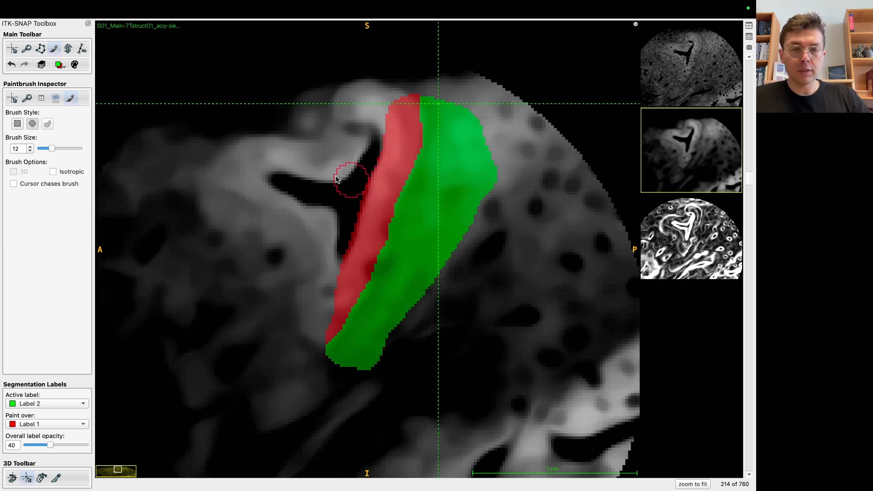
Paint a Label 2 band running from superior to inferior through the label in sagittal slices 215 to 219.
scroll(458, 190, "up", 1)
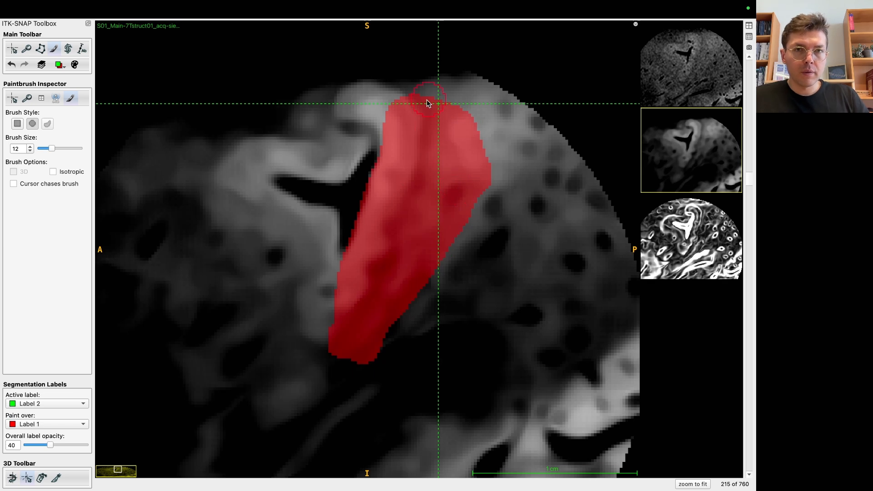
left_click_drag(427, 103, 440, 132)
mouse_move(433, 174)
left_mouse_down()
mouse_move(377, 312)
mouse_move(337, 361)
left_mouse_up()
scroll(417, 156, "up", 1)
mouse_move(423, 93)
left_mouse_down()
mouse_move(443, 159)
mouse_move(376, 308)
mouse_move(358, 321)
mouse_move(403, 253)
mouse_move(421, 201)
mouse_move(433, 134)
mouse_move(419, 97)
mouse_move(433, 135)
mouse_move(422, 199)
left_mouse_up()
scroll(337, 356, "up", 1)
scroll(419, 98, "up", 1)
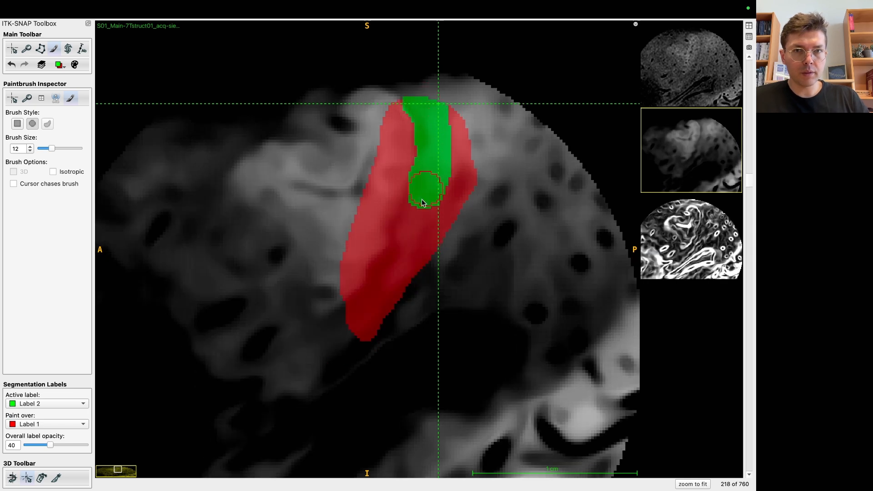
mouse_move(402, 242)
left_mouse_down()
mouse_move(370, 282)
mouse_move(355, 327)
mouse_move(431, 182)
mouse_move(412, 82)
left_mouse_up()
scroll(354, 328, "up", 1)
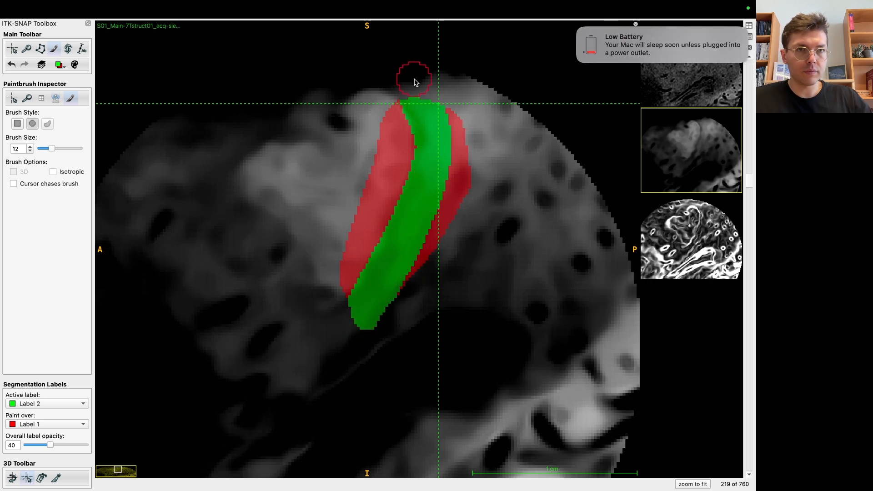
Continue the Label 2 band down the middle of the label in sagittal slices 220 to 222.
scroll(417, 107, "up", 1)
left_click(417, 99)
mouse_move(416, 100)
left_mouse_down()
mouse_move(430, 133)
mouse_move(425, 176)
left_mouse_up()
mouse_move(410, 217)
left_mouse_down()
mouse_move(382, 296)
mouse_move(364, 296)
mouse_move(394, 267)
left_mouse_up()
scroll(362, 317, "up", 1)
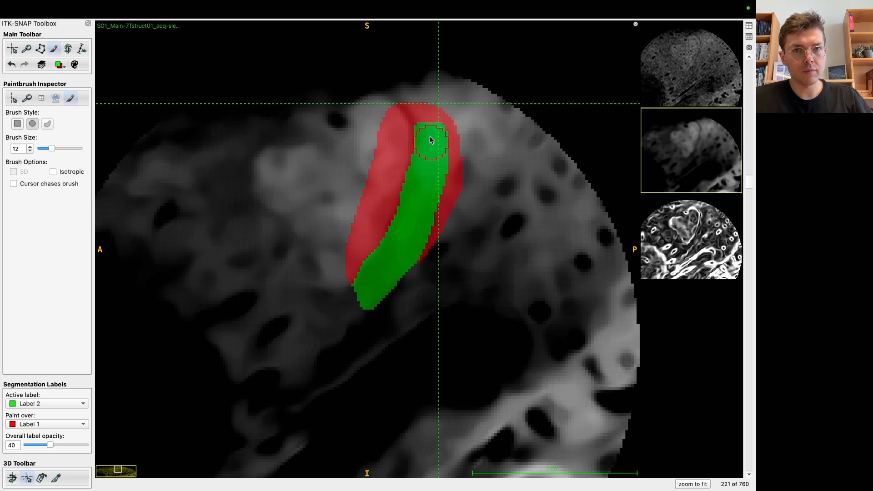
scroll(416, 103, "up", 1)
left_click_drag(413, 95, 430, 133)
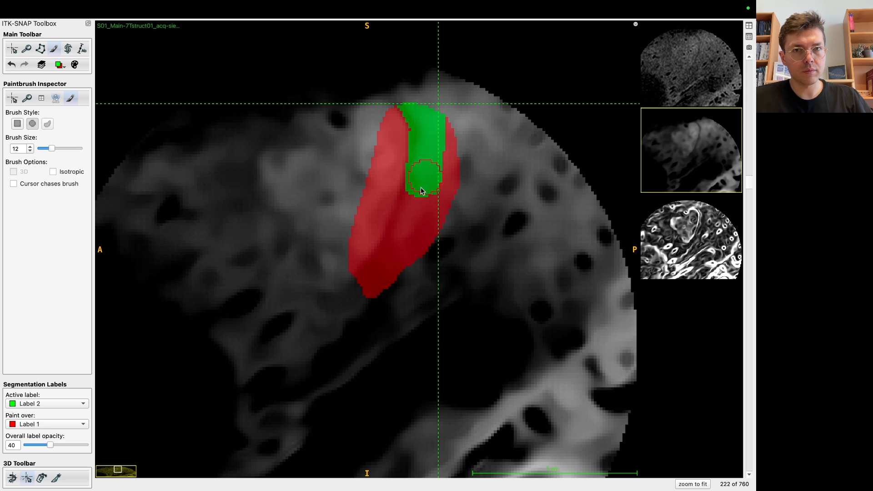
Paint Label 2 over the posterior part of the Label 1 region on sagittal slice 222 and the next few higher slices.
left_click_drag(422, 187, 408, 227)
scroll(366, 301, "up", 1)
mouse_move(365, 301)
left_mouse_down()
mouse_move(413, 218)
mouse_move(427, 157)
mouse_move(415, 115)
mouse_move(419, 189)
mouse_move(371, 283)
mouse_move(411, 205)
mouse_move(419, 136)
mouse_move(405, 104)
mouse_move(423, 169)
mouse_move(370, 278)
left_mouse_up()
scroll(419, 115, "up", 1)
scroll(373, 282, "up", 1)
scroll(405, 103, "up", 1)
scroll(370, 273, "up", 1)
mouse_move(370, 273)
left_mouse_down()
mouse_move(412, 166)
mouse_move(400, 111)
mouse_move(414, 244)
mouse_move(380, 231)
mouse_move(403, 191)
mouse_move(400, 121)
left_mouse_up()
Continue painting the shrinking posterior part of the Label 1 region with Label 2 up to slice 232.
scroll(380, 230, "up", 1)
scroll(431, 175, "up", 1)
mouse_move(431, 176)
left_mouse_down()
mouse_move(399, 120)
mouse_move(380, 240)
mouse_move(409, 182)
left_mouse_up()
scroll(409, 182, "up", 1)
mouse_move(386, 221)
left_mouse_down()
mouse_move(402, 131)
mouse_move(403, 203)
left_mouse_up()
scroll(404, 202, "up", 1)
mouse_move(396, 134)
left_mouse_down()
mouse_move(388, 197)
mouse_move(384, 180)
left_mouse_up()
scroll(388, 197, "up", 1)
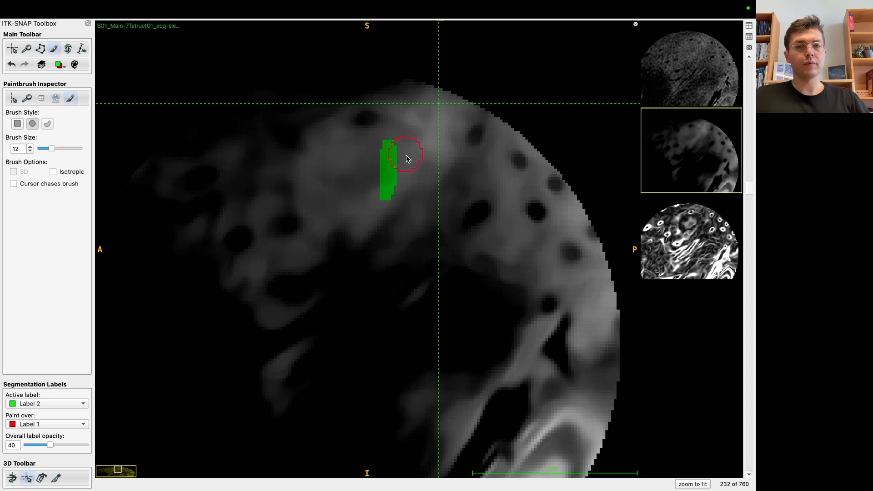
Return through the lower-numbered slices to 218, painting leftover posterior Label 1 areas with Label 2.
scroll(410, 161, "down", 5)
scroll(431, 129, "down", 1)
mouse_move(434, 127)
left_mouse_down()
mouse_move(420, 253)
mouse_move(443, 119)
mouse_move(432, 237)
mouse_move(415, 267)
mouse_move(448, 111)
mouse_move(411, 283)
mouse_move(449, 133)
mouse_move(458, 164)
mouse_move(414, 296)
mouse_move(460, 114)
left_mouse_up()
scroll(420, 253, "down", 1)
scroll(443, 119, "down", 1)
scroll(416, 267, "down", 1)
scroll(448, 111, "down", 1)
scroll(411, 283, "down", 1)
scroll(458, 164, "down", 1)
scroll(413, 296, "down", 1)
scroll(462, 150, "down", 1)
mouse_move(464, 189)
left_mouse_down()
mouse_move(410, 299)
mouse_move(473, 136)
mouse_move(458, 209)
left_mouse_up()
scroll(409, 299, "down", 1)
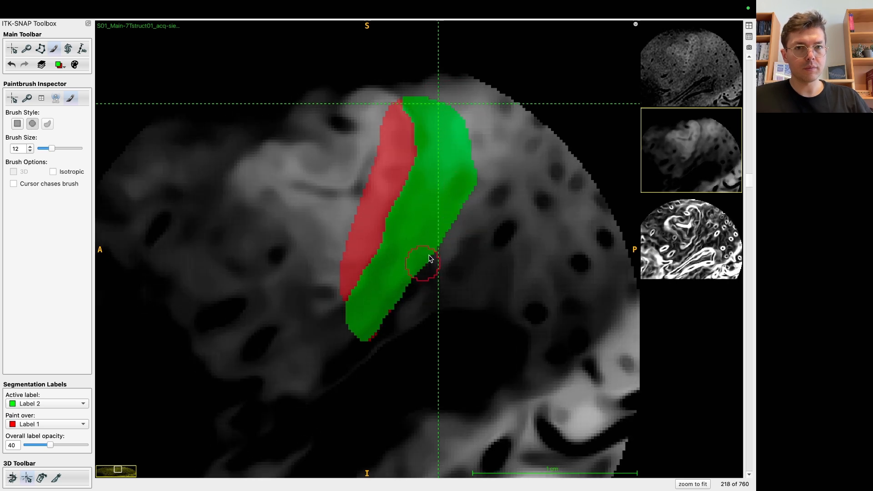
Relabel the posterior part of the Label 1 region as Label 2 on the slices from 217 down towards 213.
scroll(415, 298, "down", 1)
mouse_move(455, 220)
left_mouse_down()
mouse_move(456, 105)
mouse_move(484, 167)
left_mouse_up()
left_click(371, 359)
scroll(361, 377, "down", 1)
mouse_move(361, 377)
left_mouse_down()
mouse_move(488, 146)
mouse_move(473, 109)
left_mouse_up()
scroll(462, 113, "down", 1)
scroll(425, 299, "down", 1)
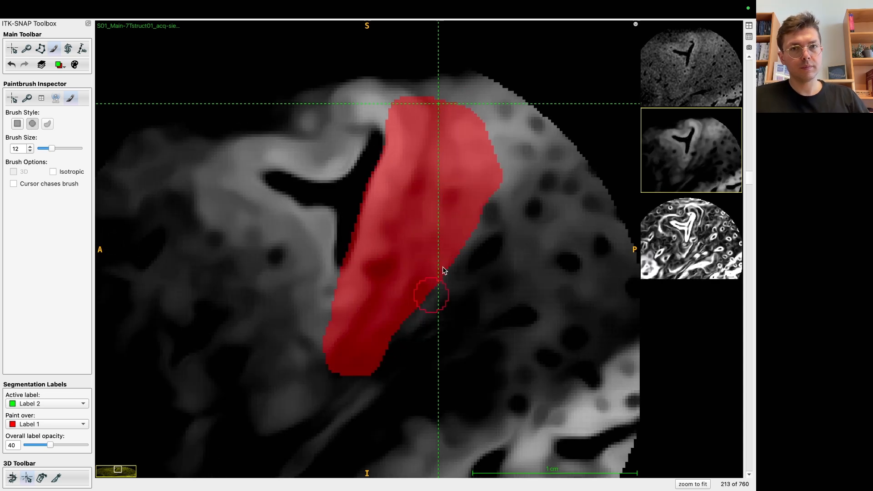
Paint Label 2 over the posterior part of the Label 1 region on slices 213 to 211, keeping an anterior Label 1 band.
mouse_move(448, 115)
left_mouse_down()
mouse_move(441, 187)
mouse_move(425, 197)
mouse_move(380, 320)
mouse_move(334, 380)
mouse_move(464, 216)
mouse_move(469, 149)
mouse_move(501, 174)
mouse_move(491, 134)
left_mouse_up()
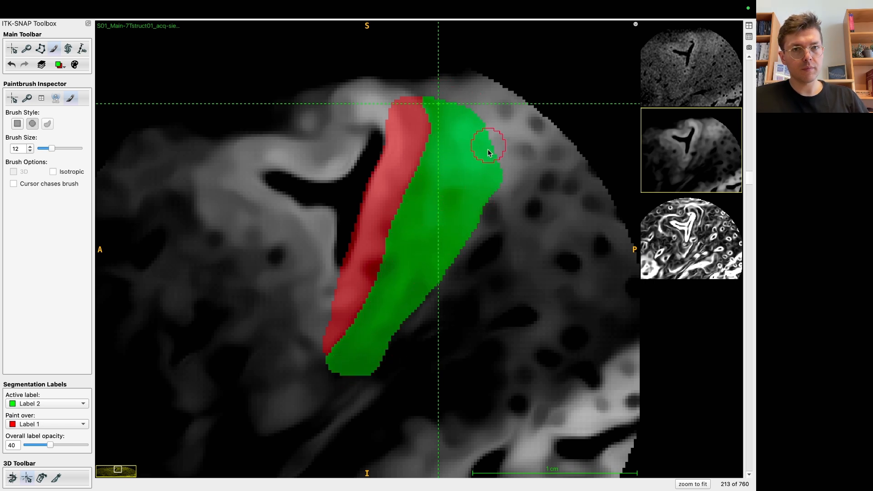
scroll(438, 166, "down", 1)
mouse_move(447, 106)
left_mouse_down()
mouse_move(437, 168)
mouse_move(415, 203)
mouse_move(410, 268)
mouse_move(365, 351)
mouse_move(325, 380)
mouse_move(468, 198)
mouse_move(469, 129)
mouse_move(489, 215)
mouse_move(437, 261)
left_mouse_up()
scroll(445, 146, "down", 1)
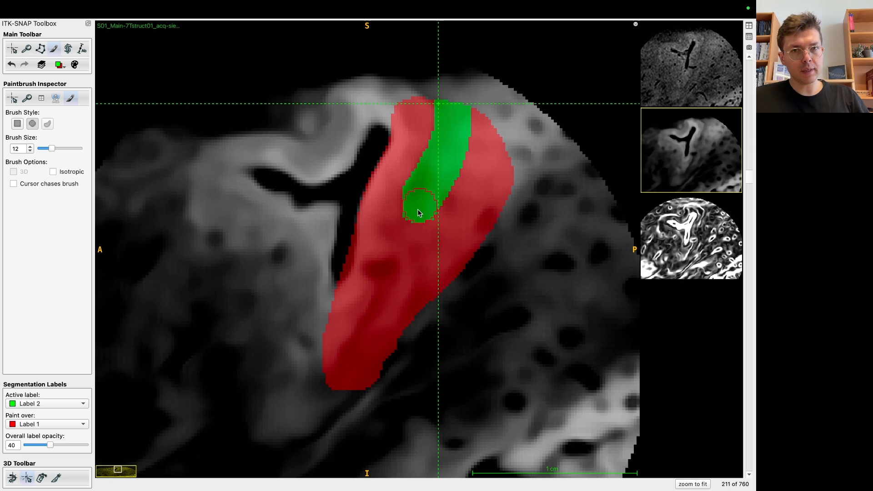
mouse_move(396, 302)
left_mouse_down()
mouse_move(363, 371)
mouse_move(439, 287)
mouse_move(488, 113)
mouse_move(476, 234)
mouse_move(447, 275)
left_mouse_up()
Relabel the posterior part of the region as Label 2 on slices 210 and 209, down to its inferior tip.
scroll(446, 275, "down", 1)
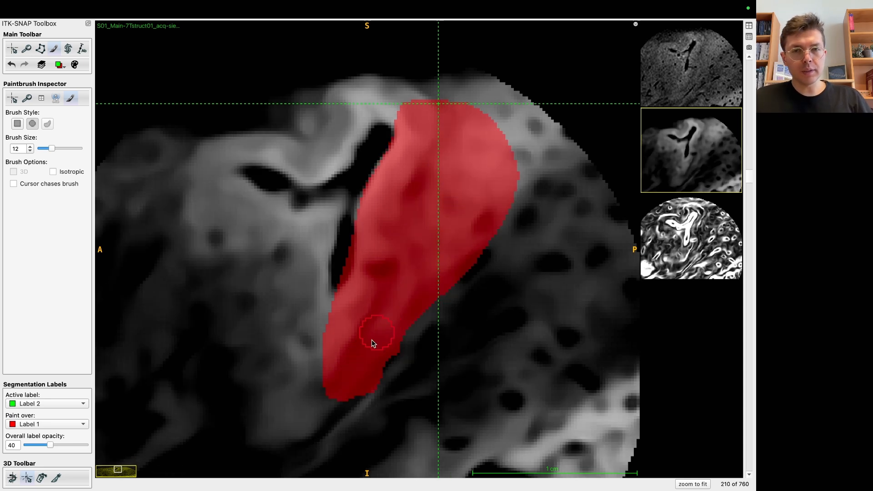
mouse_move(344, 387)
left_mouse_down()
mouse_move(351, 394)
mouse_move(374, 361)
mouse_move(410, 288)
mouse_move(418, 215)
mouse_move(463, 118)
mouse_move(511, 228)
mouse_move(465, 197)
mouse_move(423, 332)
mouse_move(392, 363)
left_mouse_up()
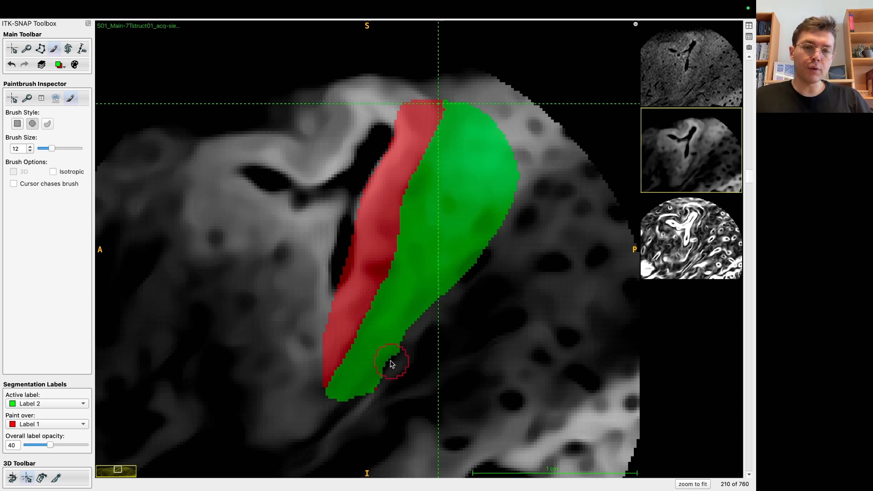
scroll(371, 382, "down", 1)
mouse_move(353, 400)
left_mouse_down()
mouse_move(338, 415)
mouse_move(391, 321)
mouse_move(402, 279)
mouse_move(404, 300)
mouse_move(414, 220)
mouse_move(455, 153)
mouse_move(464, 117)
mouse_move(523, 181)
mouse_move(447, 306)
mouse_move(457, 200)
mouse_move(497, 217)
mouse_move(378, 390)
left_mouse_up()
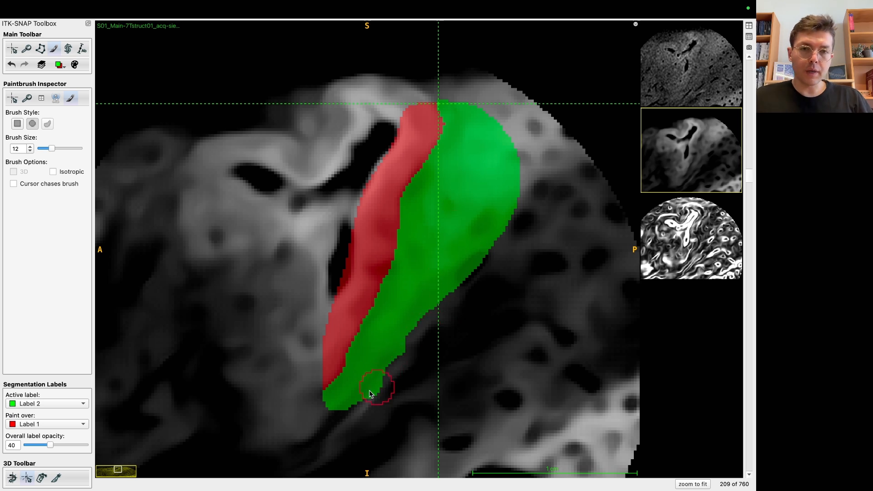
Paint the posterior part of the Label 1 region as Label 2 on slice 208, comparing the border with the other image layers.
scroll(373, 393, "up", 1)
left_click_drag(337, 416, 421, 257)
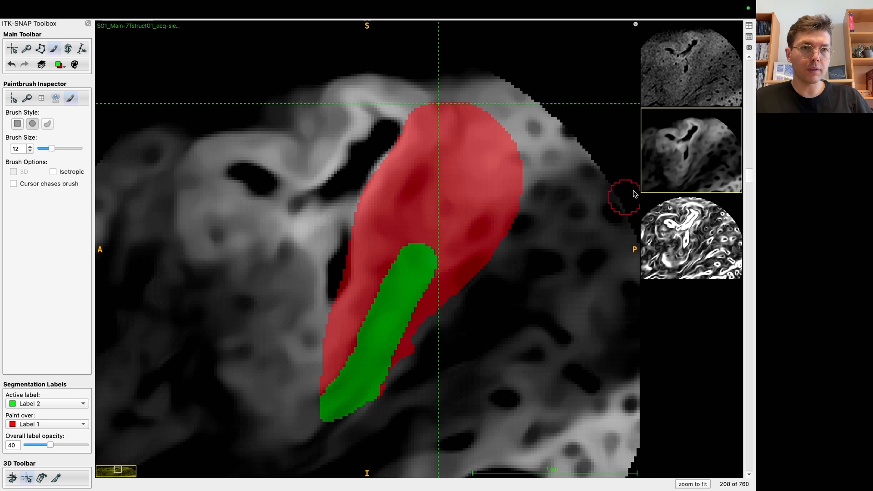
left_click(692, 230)
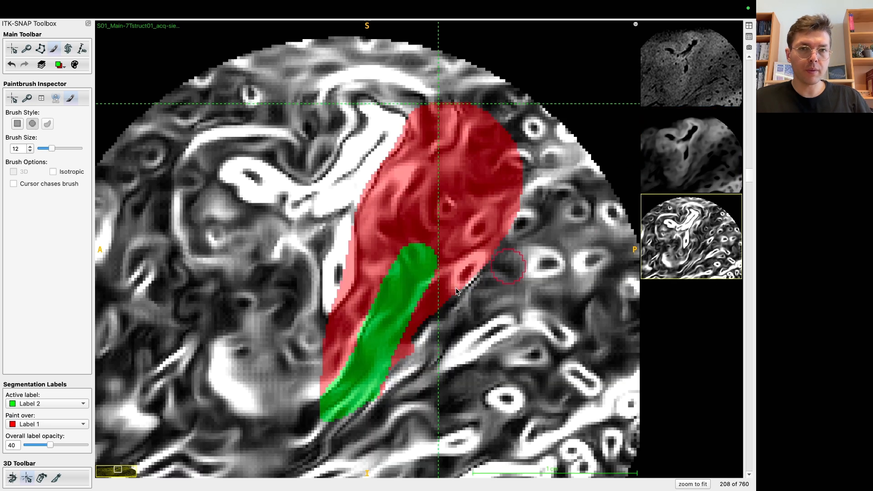
left_click(681, 161)
left_click(697, 80)
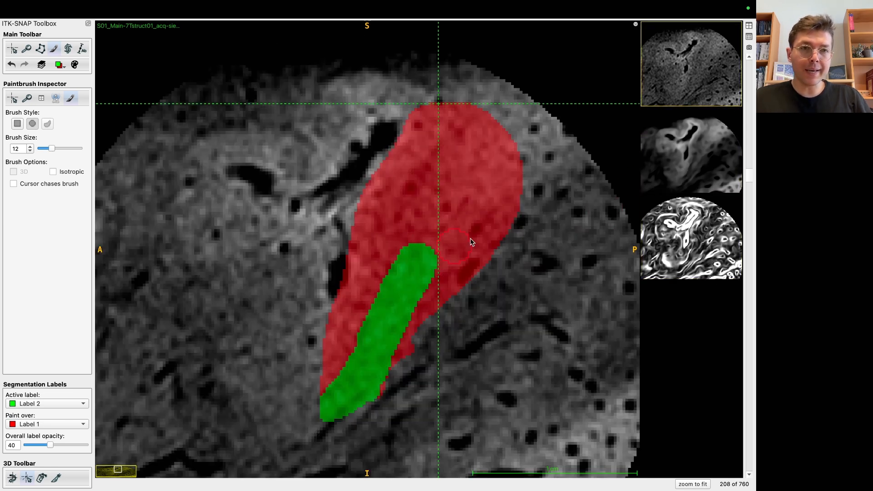
left_click(699, 165)
left_click_drag(417, 253, 418, 250)
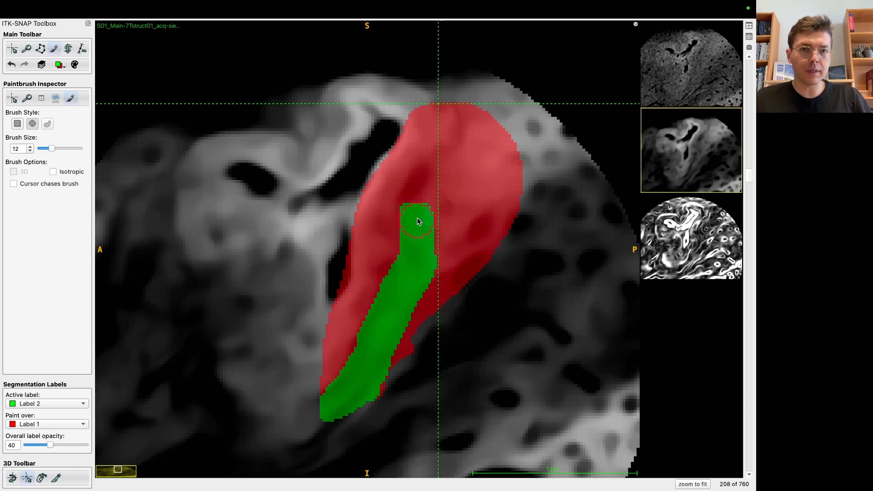
mouse_move(430, 192)
left_mouse_down()
mouse_move(471, 135)
mouse_move(473, 172)
mouse_move(505, 191)
mouse_move(496, 236)
mouse_move(445, 265)
mouse_move(458, 277)
left_mouse_up()
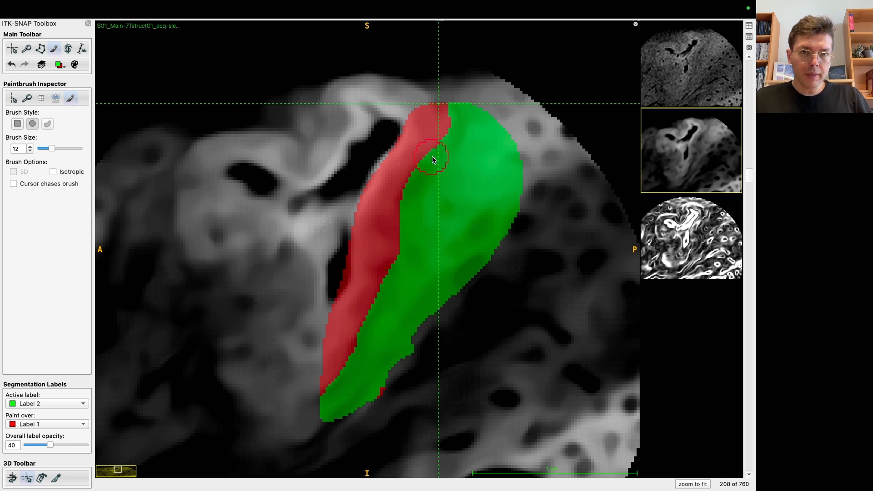
Paint a continuous Label 2 strip from the superior to the inferior end of the region on slice 207, using the edge image as guide.
scroll(455, 164, "down", 1)
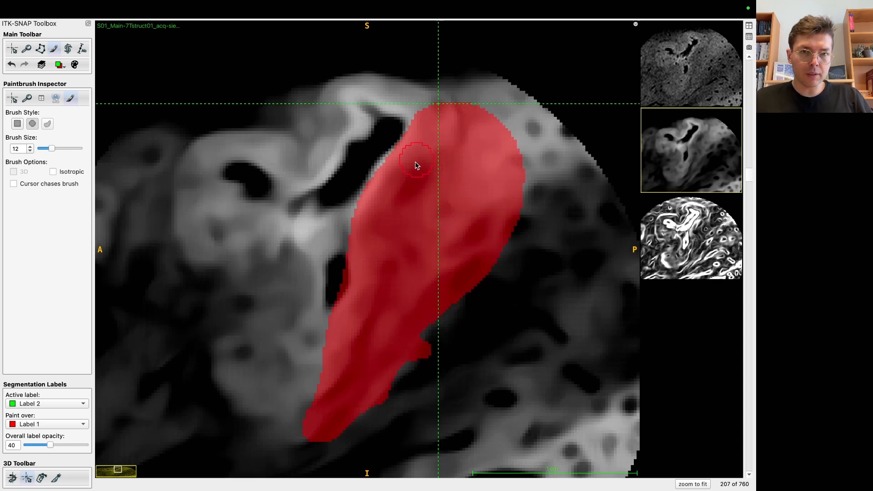
mouse_move(446, 173)
left_mouse_down()
mouse_move(468, 140)
mouse_move(502, 137)
left_mouse_up()
mouse_move(394, 287)
left_mouse_down()
mouse_move(336, 432)
mouse_move(347, 404)
left_mouse_up()
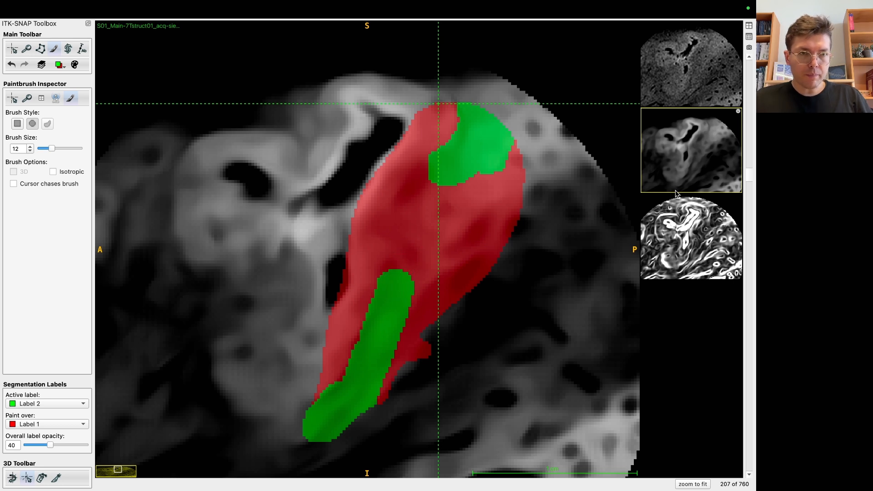
left_click(692, 80)
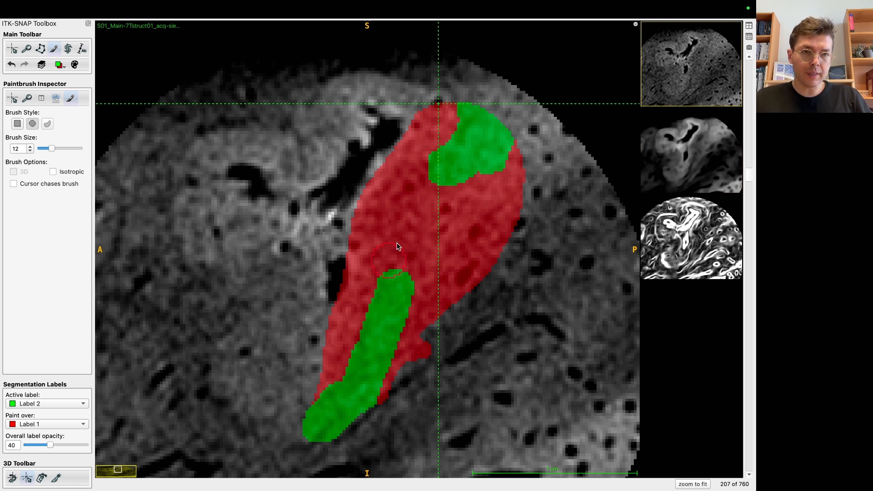
left_click(694, 166)
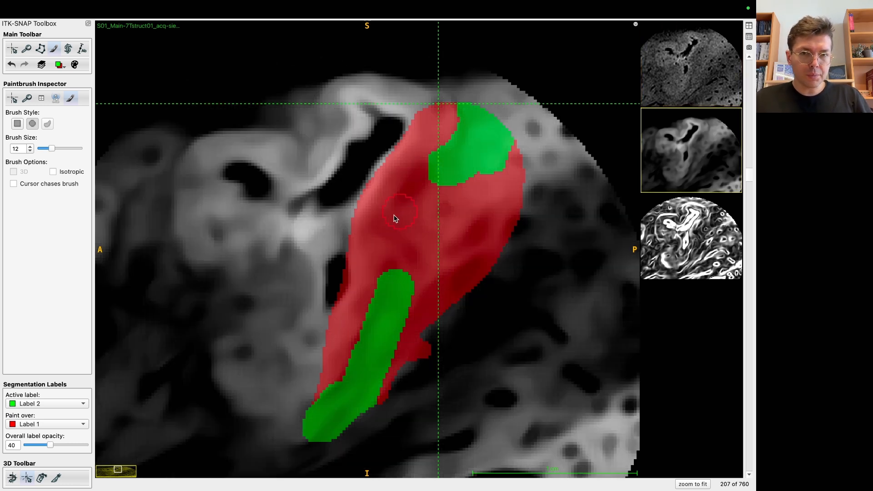
left_click(675, 249)
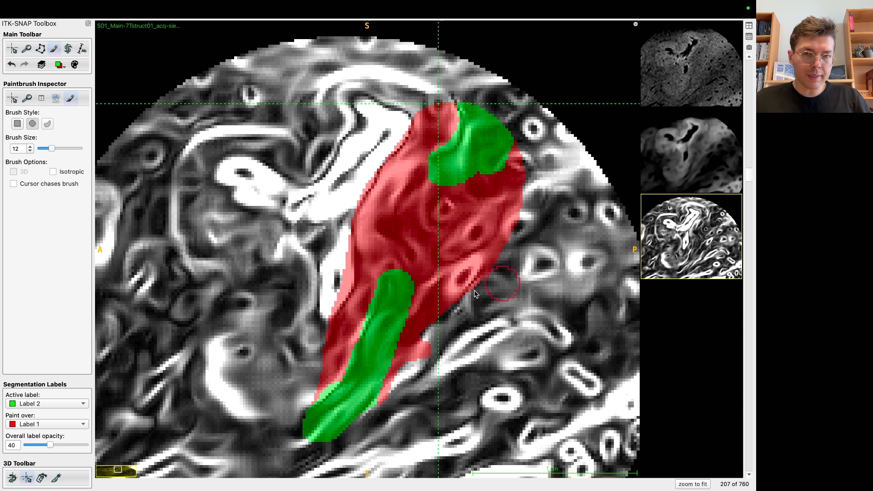
mouse_move(408, 227)
left_mouse_down()
mouse_move(450, 161)
mouse_move(410, 235)
mouse_move(412, 293)
mouse_move(452, 200)
mouse_move(443, 230)
left_mouse_up()
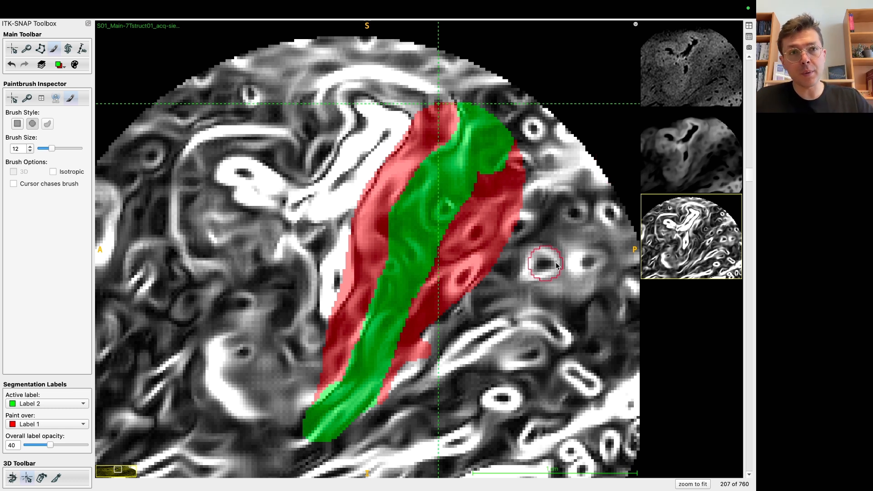
Paint separate Label 2 strips in the inferior and superior parts of the Label 1 region on slice 206.
scroll(467, 242, "up", 1)
scroll(480, 224, "down", 2)
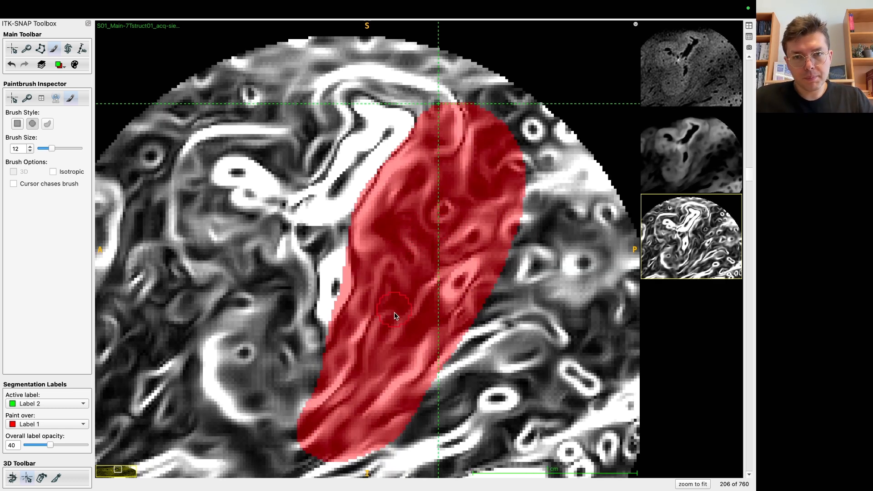
left_click(687, 159)
mouse_move(397, 285)
left_mouse_down()
mouse_move(360, 382)
mouse_move(344, 410)
mouse_move(307, 438)
left_mouse_up()
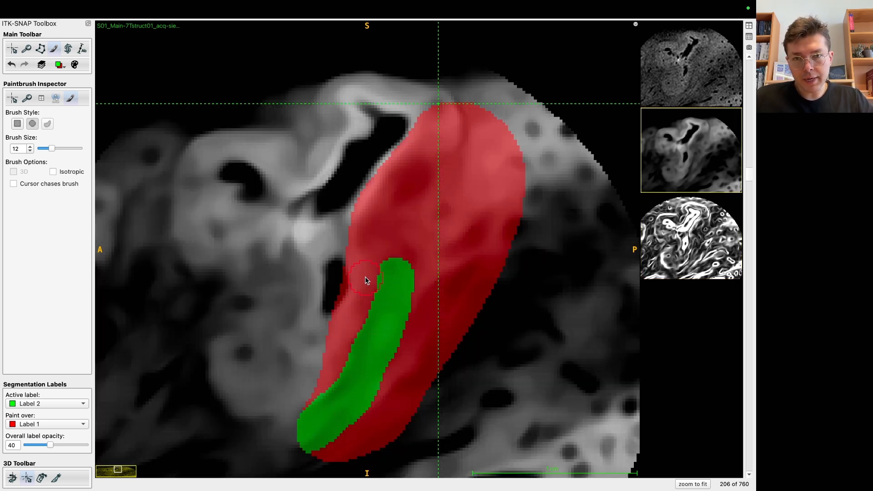
mouse_move(461, 169)
left_mouse_down()
mouse_move(482, 131)
mouse_move(469, 111)
left_mouse_up()
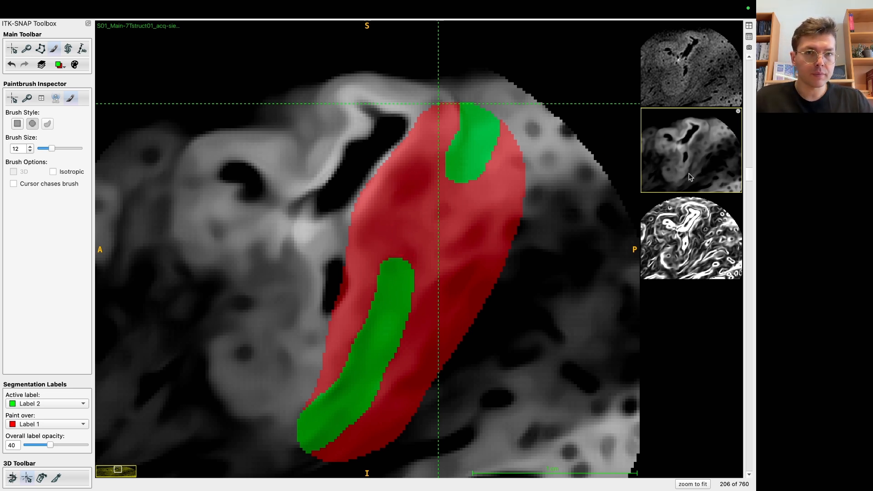
Join the two Label 2 strips on slice 206 with the paintbrush, following the border in the edge image.
key("c")
scroll(481, 180, "down", 10)
scroll(481, 191, "up", 10)
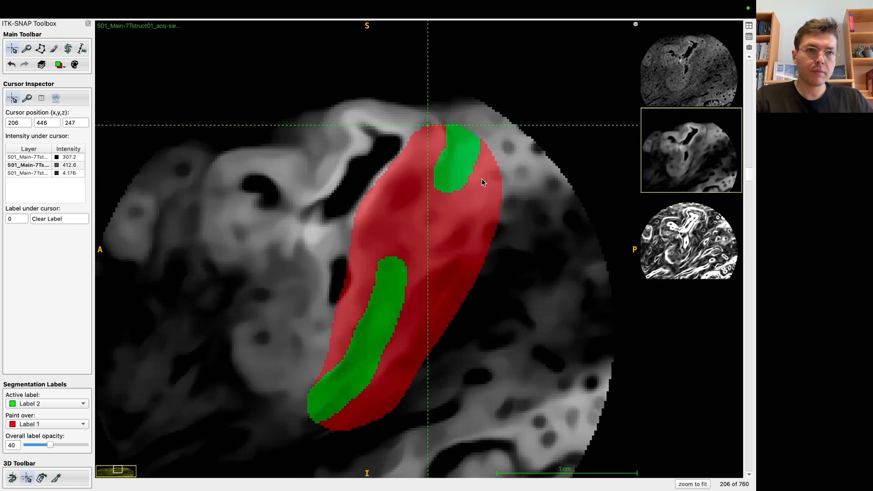
scroll(480, 178, "up", 3)
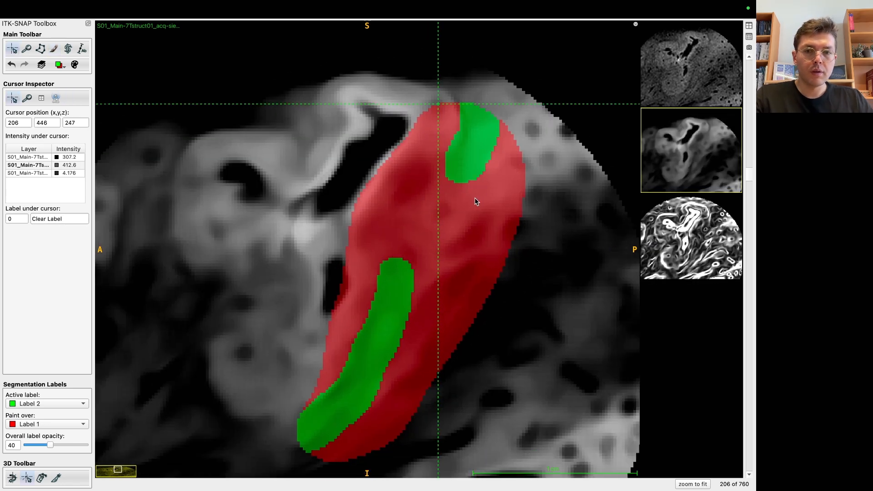
key("p")
left_click(661, 239)
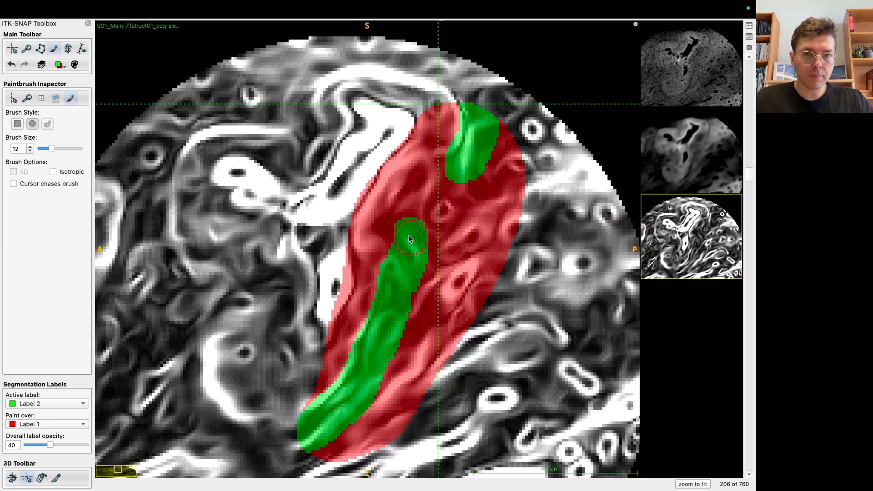
mouse_move(402, 233)
left_mouse_down()
mouse_move(434, 186)
mouse_move(416, 241)
mouse_move(461, 188)
left_mouse_up()
Paint a Label 2 strip along the full length of the Label 1 region on slices 205 and 204.
scroll(441, 223, "up", 1)
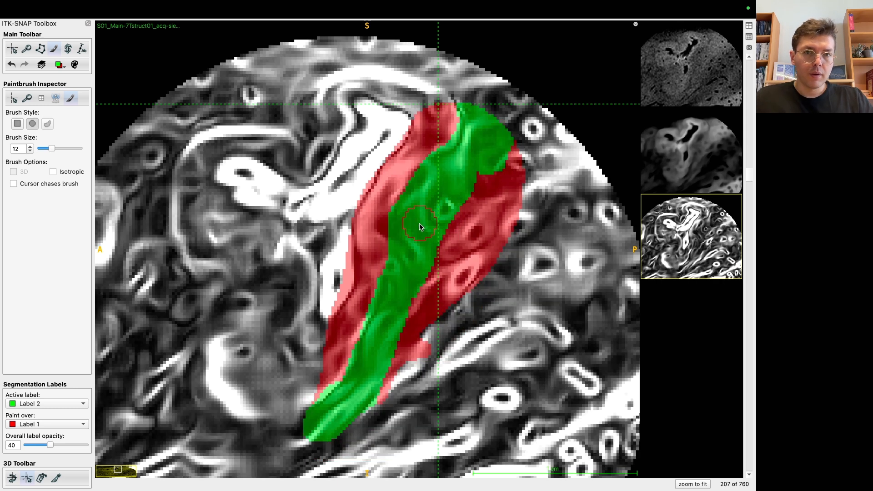
scroll(423, 224, "down", 2)
mouse_move(477, 167)
left_mouse_down()
mouse_move(479, 112)
mouse_move(476, 175)
mouse_move(425, 240)
mouse_move(386, 341)
left_mouse_up()
left_click_drag(352, 411, 309, 459)
scroll(309, 461, "down", 1)
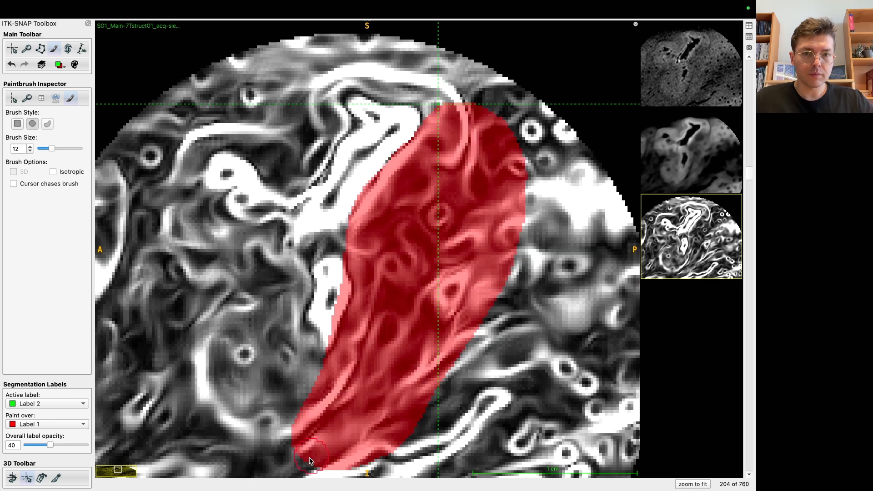
left_click_drag(351, 411, 379, 353)
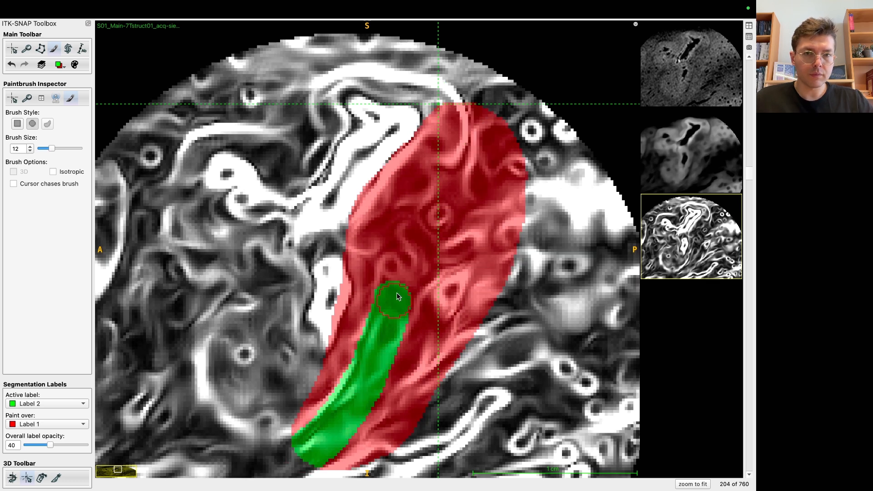
mouse_move(408, 263)
left_mouse_down()
mouse_move(425, 205)
mouse_move(477, 152)
mouse_move(486, 85)
left_mouse_up()
Paint the Label 2 dividing strip through the Label 1 region on slices 203 and 202.
scroll(474, 59, "down", 1)
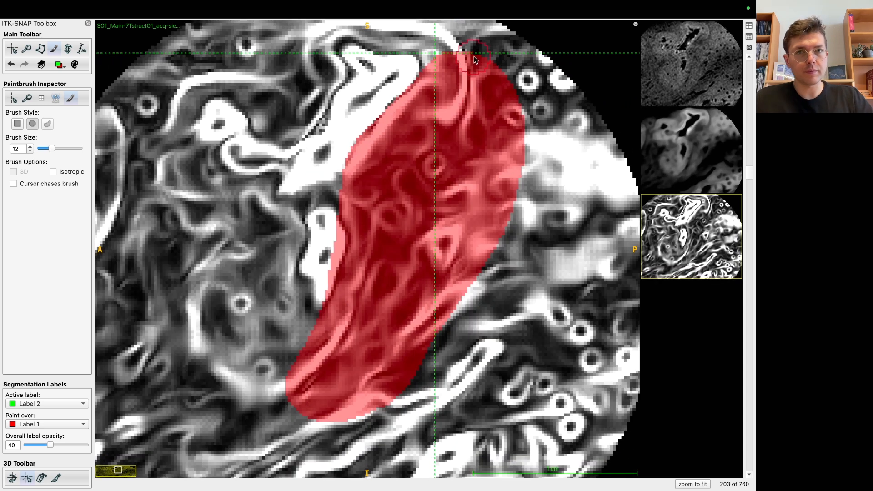
mouse_move(484, 56)
left_mouse_down()
mouse_move(477, 122)
mouse_move(402, 201)
mouse_move(386, 283)
mouse_move(349, 362)
mouse_move(301, 413)
mouse_move(346, 369)
mouse_move(373, 324)
mouse_move(387, 271)
left_mouse_up()
key("Down")
left_click_drag(473, 127, 481, 116)
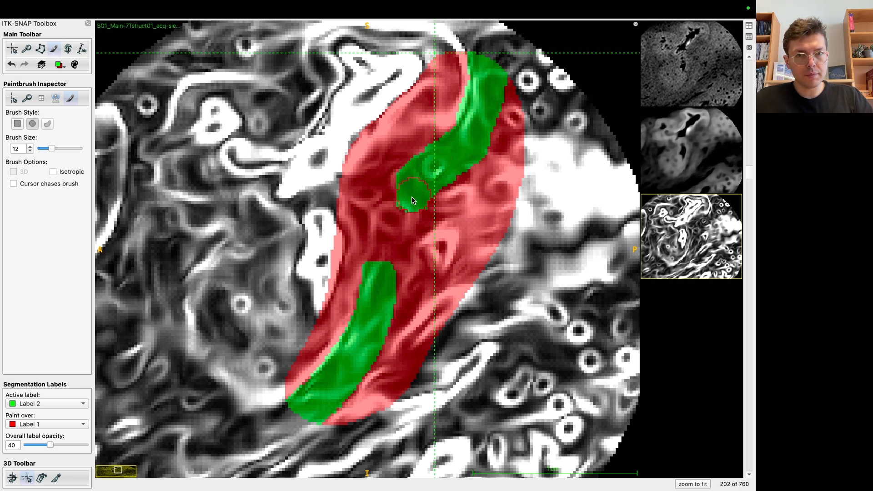
mouse_move(407, 225)
left_mouse_down()
mouse_move(387, 263)
mouse_move(400, 220)
mouse_move(433, 196)
left_mouse_up()
Extend the Label 2 dividing strip through the Label 1 region on slices 201 and 200.
scroll(444, 223, "up", 1)
mouse_move(310, 422)
left_mouse_down()
mouse_move(346, 375)
mouse_move(376, 295)
left_mouse_up()
mouse_move(470, 145)
left_mouse_down()
mouse_move(492, 63)
mouse_move(484, 116)
mouse_move(463, 159)
mouse_move(405, 157)
mouse_move(384, 287)
mouse_move(408, 186)
mouse_move(496, 121)
mouse_move(483, 94)
mouse_move(492, 67)
left_mouse_up()
scroll(396, 254, "down", 1)
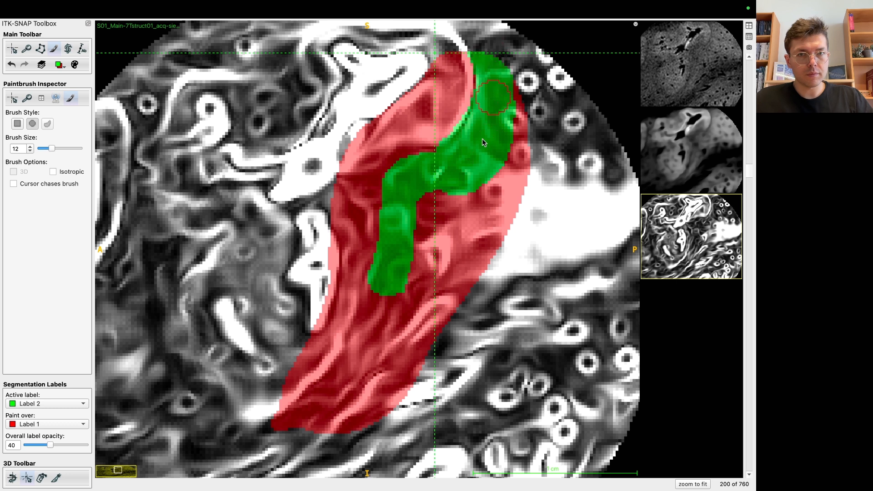
mouse_move(381, 311)
left_mouse_down()
mouse_move(382, 300)
mouse_move(321, 405)
mouse_move(262, 463)
left_mouse_up()
Paint the curved Label 2 strip from the superior to the inferior end of the region on slices 199 and 198.
scroll(279, 447, "down", 1)
mouse_move(331, 403)
left_mouse_down()
mouse_move(357, 364)
mouse_move(384, 260)
mouse_move(386, 203)
mouse_move(403, 171)
mouse_move(493, 126)
mouse_move(484, 72)
left_mouse_up()
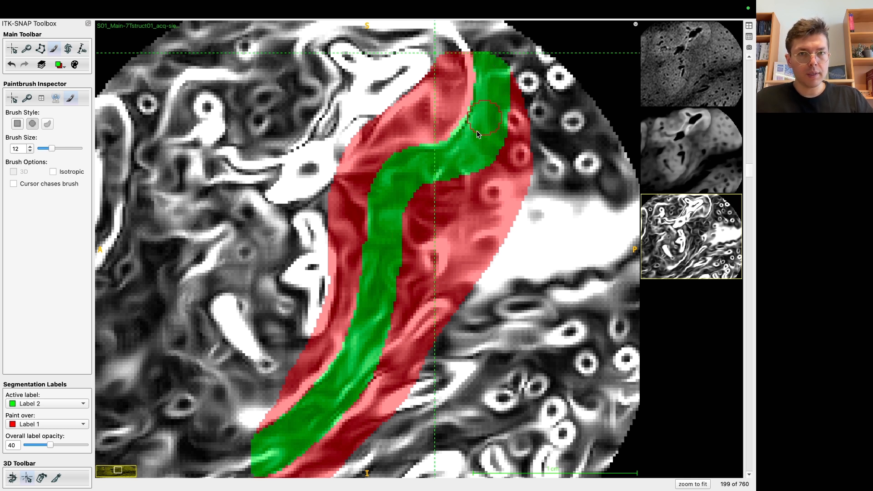
scroll(473, 145, "down", 1)
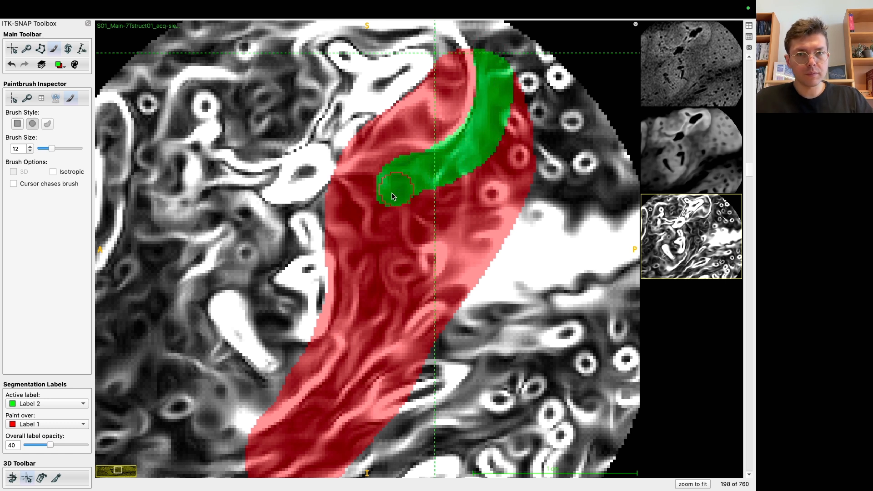
left_click_drag(396, 191, 376, 250)
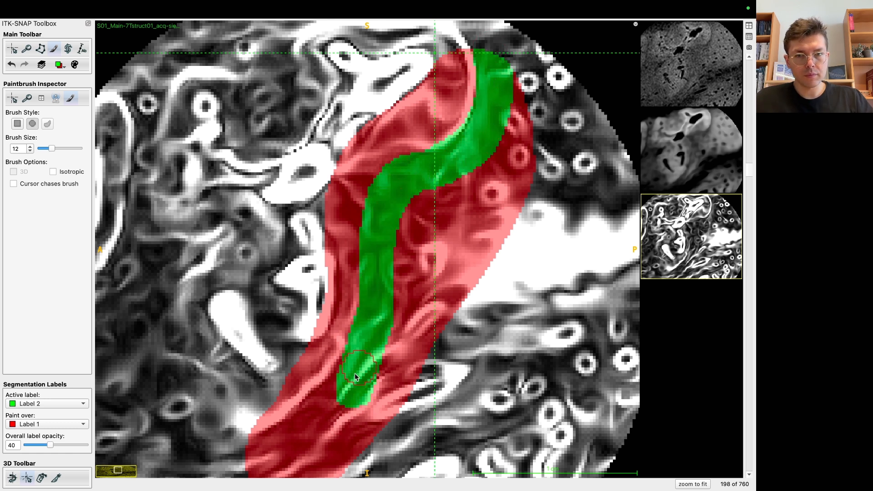
left_click_drag(362, 369, 314, 426)
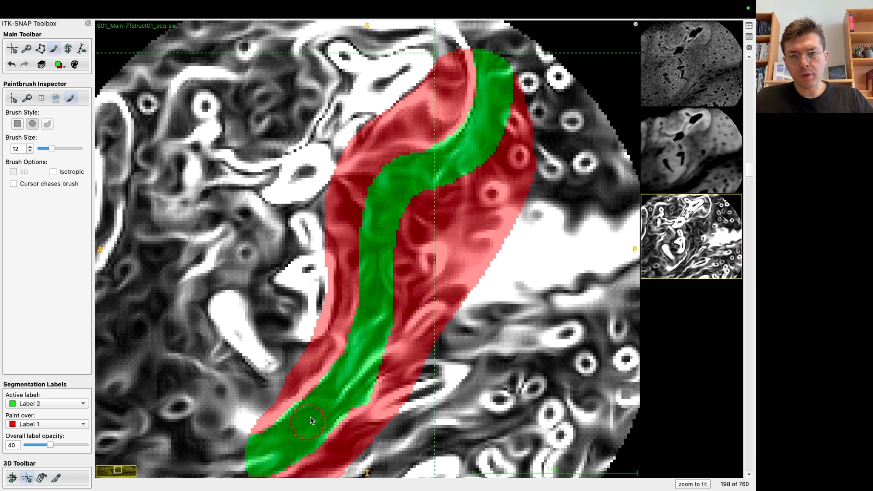
On slice 197, paint the Label 2 strip through the Label 1 region and fill the area posterior to it with Label 2.
scroll(337, 403, "down", 1)
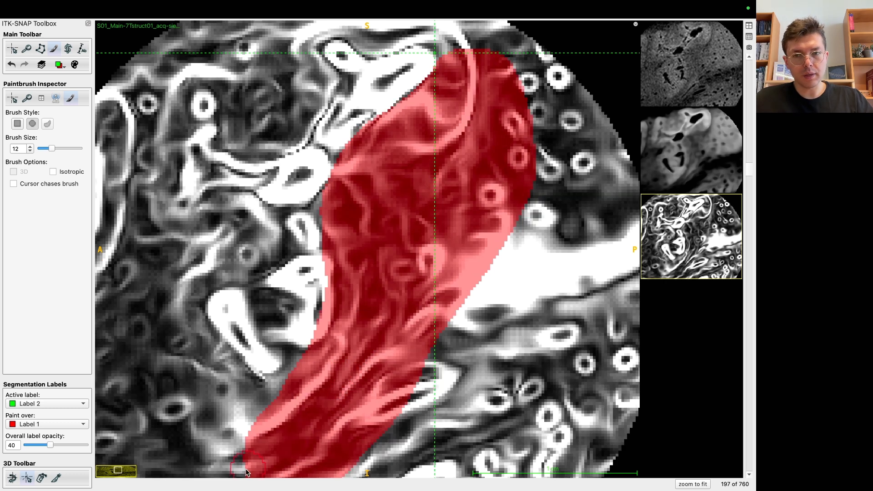
left_click_drag(247, 462, 317, 425)
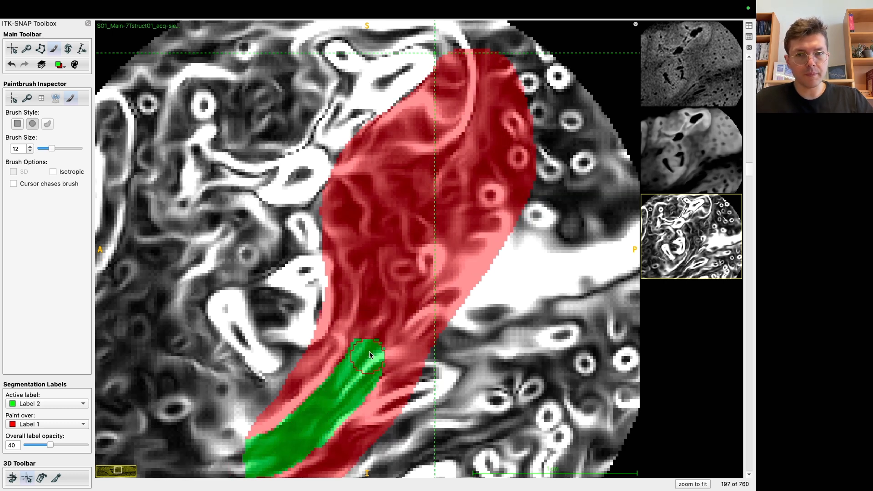
left_click_drag(364, 359, 370, 340)
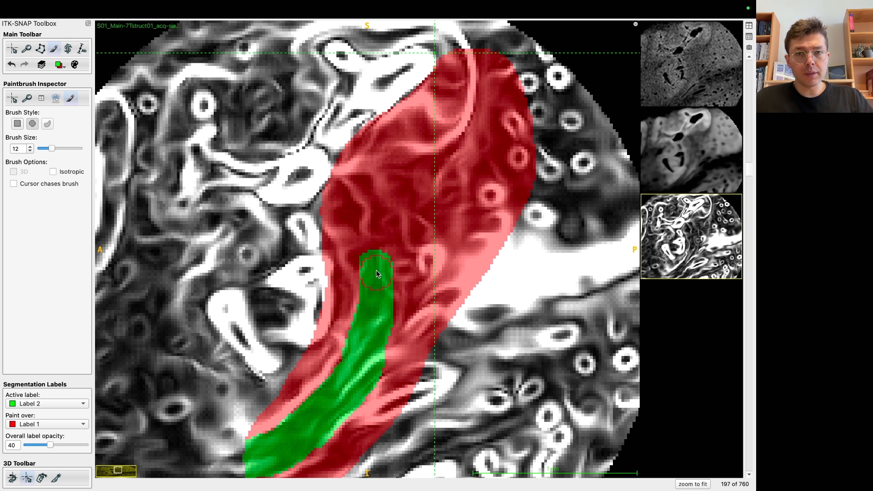
mouse_move(375, 247)
left_mouse_down()
mouse_move(384, 207)
mouse_move(414, 175)
mouse_move(454, 163)
mouse_move(477, 139)
mouse_move(491, 68)
left_mouse_up()
mouse_move(510, 102)
left_mouse_down()
mouse_move(426, 221)
mouse_move(423, 209)
left_mouse_up()
mouse_move(401, 238)
left_mouse_down()
mouse_move(410, 216)
mouse_move(530, 89)
mouse_move(523, 171)
mouse_move(484, 229)
mouse_move(448, 232)
left_mouse_up()
mouse_move(406, 290)
left_mouse_down()
mouse_move(450, 282)
mouse_move(386, 401)
mouse_move(342, 425)
mouse_move(327, 465)
left_mouse_up()
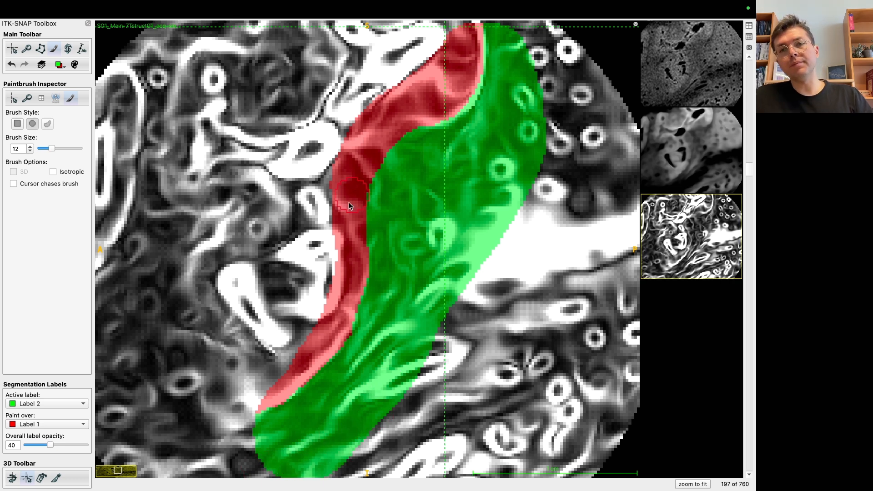
Paint the curved Label 2 strip on slice 196 and fill the whole area posterior to it with Label 2.
scroll(307, 437, "down", 1)
left_click_drag(269, 452, 350, 377)
left_click_drag(282, 437, 346, 380)
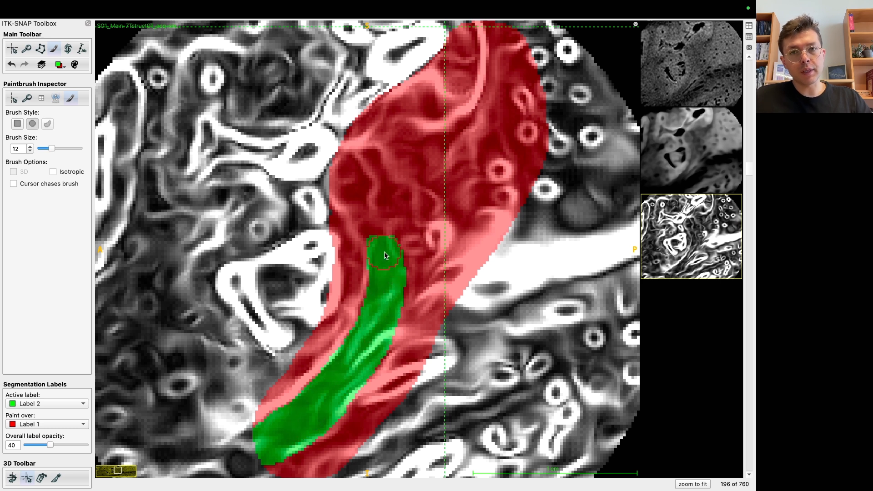
mouse_move(380, 223)
left_mouse_down()
mouse_move(400, 178)
mouse_move(498, 102)
mouse_move(482, 132)
left_mouse_up()
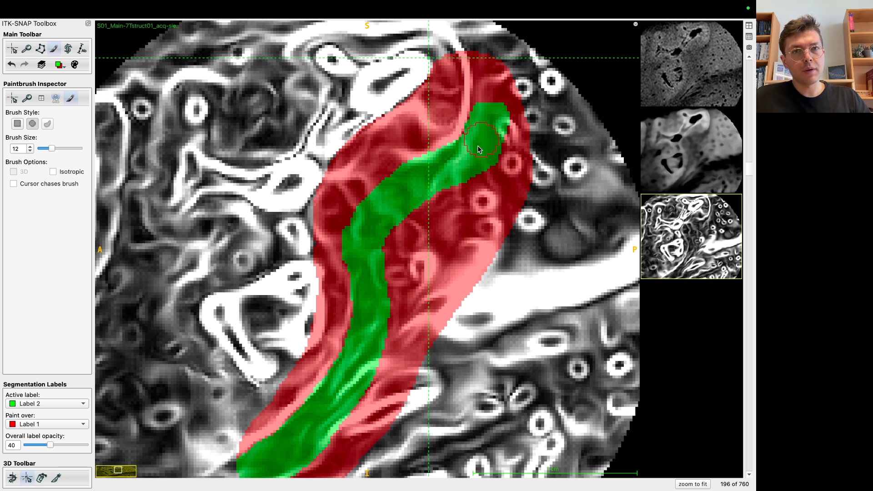
mouse_move(510, 85)
left_mouse_down()
mouse_move(521, 144)
mouse_move(492, 254)
mouse_move(471, 211)
mouse_move(408, 255)
left_mouse_up()
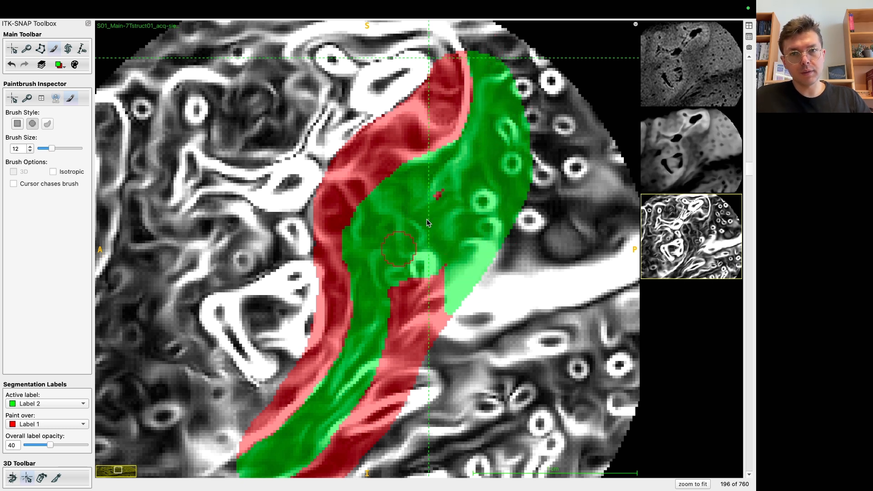
mouse_move(397, 323)
left_mouse_down()
mouse_move(417, 333)
mouse_move(437, 326)
left_mouse_up()
left_click_drag(448, 223, 478, 156)
mouse_move(415, 296)
left_mouse_down()
mouse_move(432, 309)
mouse_move(383, 396)
mouse_move(378, 364)
mouse_move(290, 435)
left_mouse_up()
mouse_move(365, 305)
left_mouse_down()
mouse_move(322, 370)
mouse_move(331, 351)
left_mouse_up()
Paint the Label 2 dividing strip along the full length of the Label 1 region on slices 195 and 194.
scroll(275, 417, "down", 1)
left_click_drag(242, 457, 318, 399)
mouse_move(350, 364)
left_mouse_down()
mouse_move(367, 263)
mouse_move(364, 193)
mouse_move(479, 113)
mouse_move(480, 41)
mouse_move(480, 68)
mouse_move(446, 158)
mouse_move(387, 163)
mouse_move(377, 145)
mouse_move(367, 296)
mouse_move(349, 361)
mouse_move(249, 465)
left_mouse_up()
scroll(483, 42, "down", 1)
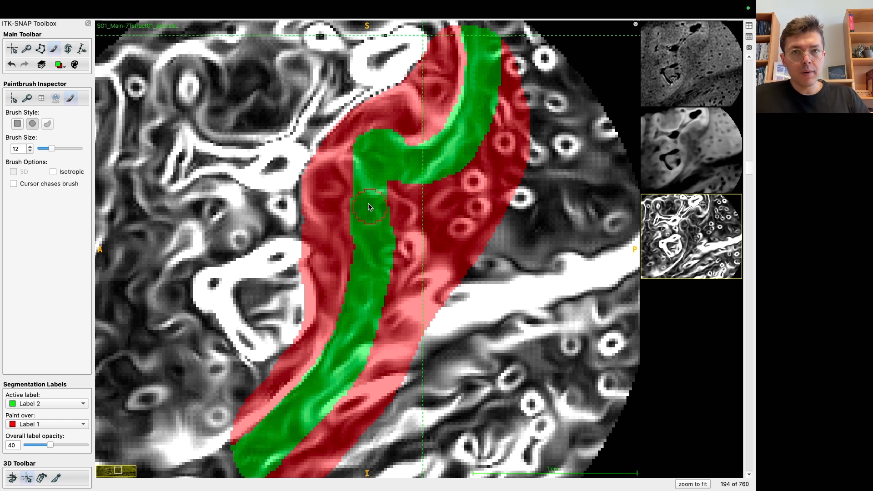
Paint the curved Label 2 dividing strip through the Label 1 region on slices 193 and 192.
scroll(479, 86, "down", 1)
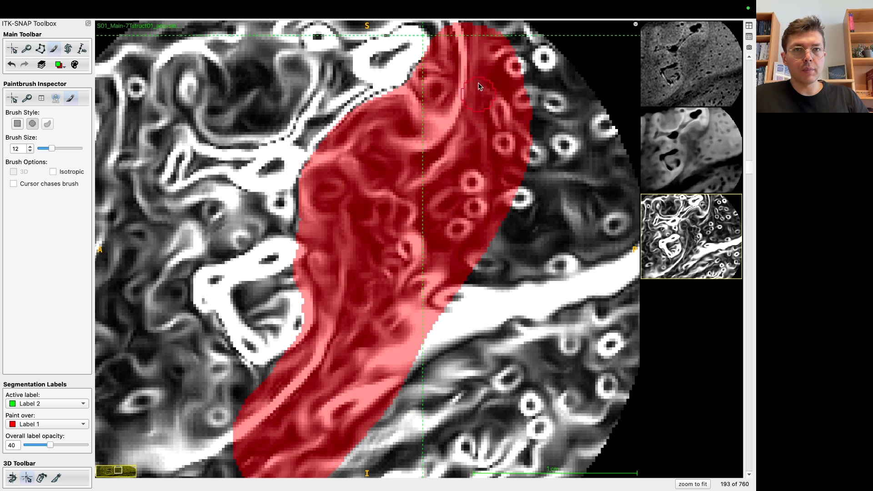
mouse_move(480, 34)
left_mouse_down()
mouse_move(483, 124)
mouse_move(439, 175)
mouse_move(391, 161)
mouse_move(359, 195)
mouse_move(362, 330)
left_mouse_up()
left_click_drag(350, 359, 358, 335)
left_click_drag(338, 374, 235, 473)
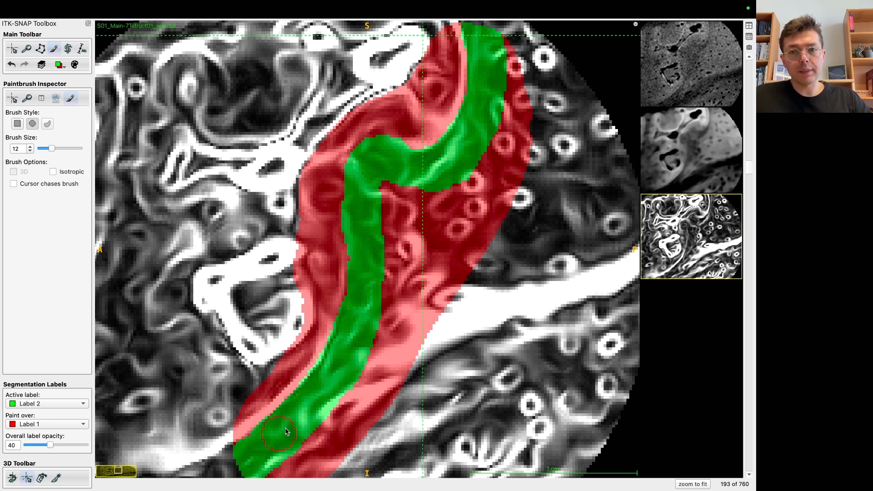
scroll(397, 196, "down", 1)
mouse_move(389, 175)
left_mouse_down()
mouse_move(377, 185)
mouse_move(369, 237)
mouse_move(464, 145)
mouse_move(486, 79)
mouse_move(488, 41)
left_mouse_up()
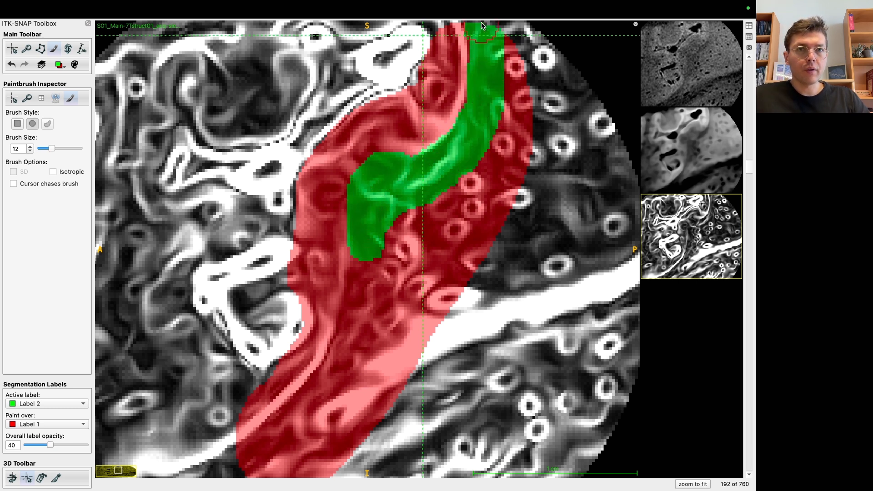
mouse_move(366, 298)
left_mouse_down()
mouse_move(364, 281)
mouse_move(331, 380)
mouse_move(296, 431)
mouse_move(255, 464)
mouse_move(291, 425)
left_mouse_up()
Continue the Label 2 dividing strip on slices 191, 190 and 189, widening its middle part on slice 189.
scroll(299, 427, "down", 1)
mouse_move(248, 469)
left_mouse_down()
mouse_move(321, 382)
mouse_move(353, 321)
mouse_move(366, 202)
mouse_move(400, 168)
mouse_move(448, 159)
mouse_move(475, 116)
mouse_move(480, 26)
left_mouse_up()
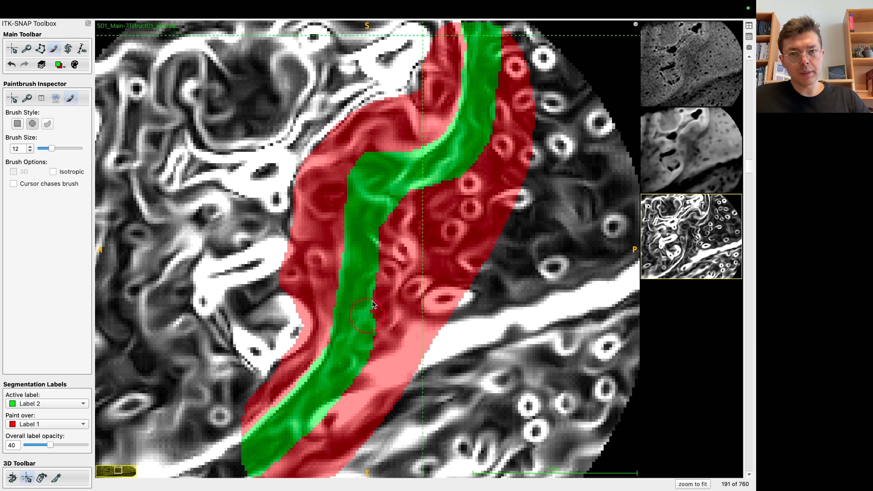
scroll(291, 411, "down", 1)
mouse_move(255, 462)
left_mouse_down()
mouse_move(351, 354)
mouse_move(359, 225)
mouse_move(426, 180)
mouse_move(364, 171)
mouse_move(376, 207)
mouse_move(457, 152)
mouse_move(485, 61)
mouse_move(474, 17)
left_mouse_up()
scroll(485, 91, "down", 1)
left_click(478, 36)
mouse_move(484, 51)
left_mouse_down()
mouse_move(472, 146)
mouse_move(422, 191)
mouse_move(369, 164)
mouse_move(348, 172)
mouse_move(362, 277)
mouse_move(374, 199)
left_mouse_up()
left_click_drag(387, 270, 354, 312)
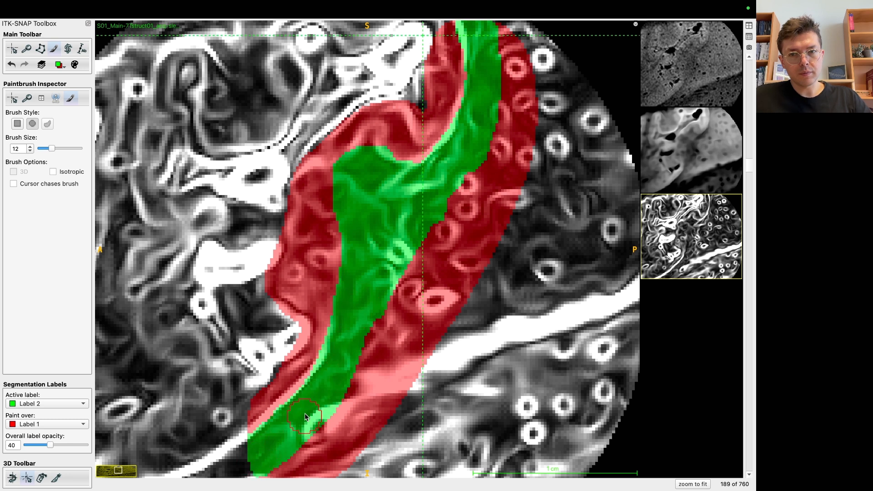
Paint the Label 2 strip on slice 188 and widen it anteriorly to follow the bulge in the middle of the region.
key("Down")
mouse_move(261, 455)
left_mouse_down()
mouse_move(345, 368)
mouse_move(384, 284)
mouse_move(459, 166)
mouse_move(483, 35)
left_mouse_up()
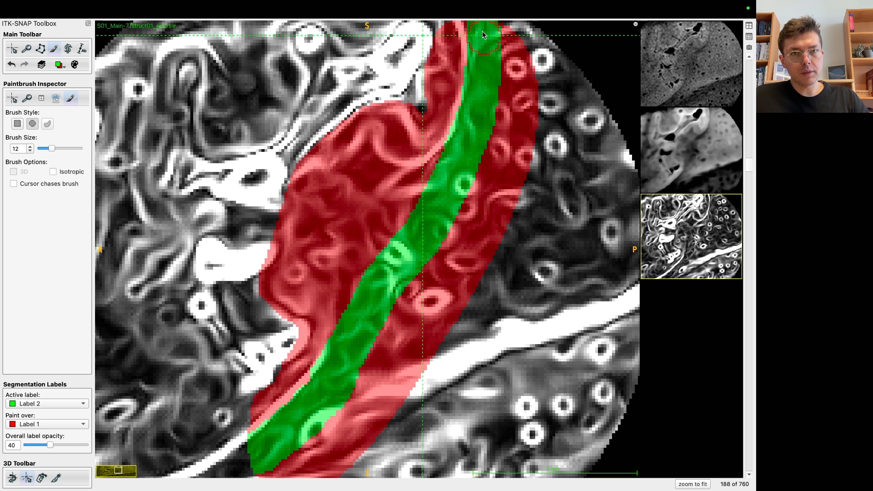
mouse_move(446, 178)
left_mouse_down()
mouse_move(427, 191)
mouse_move(371, 167)
left_mouse_up()
mouse_move(342, 210)
left_mouse_down()
mouse_move(334, 246)
mouse_move(350, 321)
mouse_move(375, 212)
left_mouse_up()
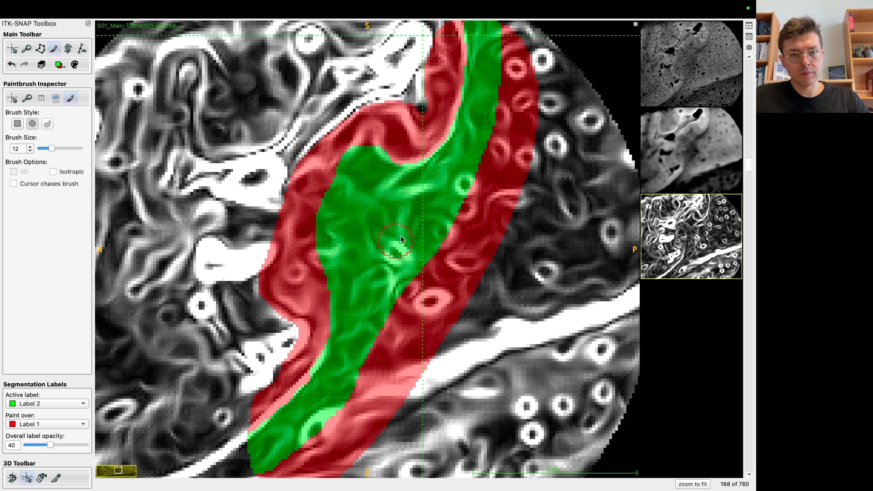
Paint the Label 2 strip with its wide anterior bulge on slice 187, from the superior to the inferior end.
scroll(391, 234, "down", 1)
left_click(363, 165)
mouse_move(345, 214)
left_mouse_down()
mouse_move(346, 309)
mouse_move(388, 211)
left_mouse_up()
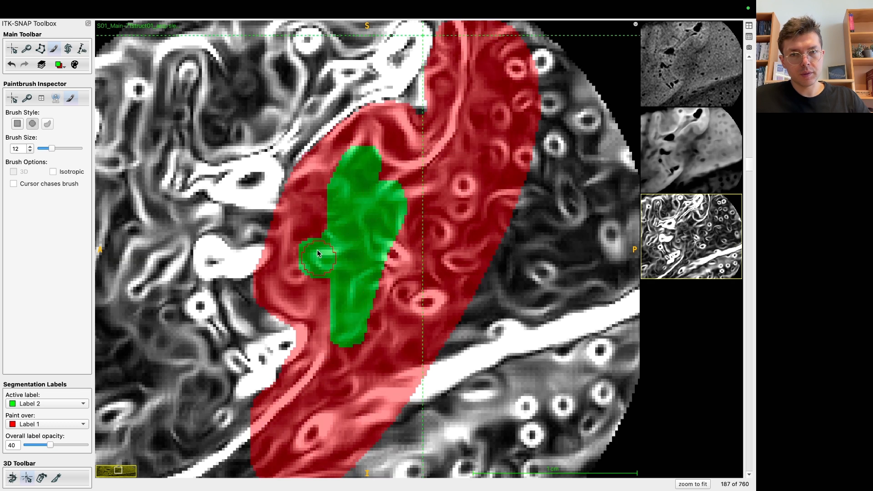
mouse_move(397, 195)
left_mouse_down()
mouse_move(448, 175)
mouse_move(481, 116)
mouse_move(482, 56)
left_mouse_up()
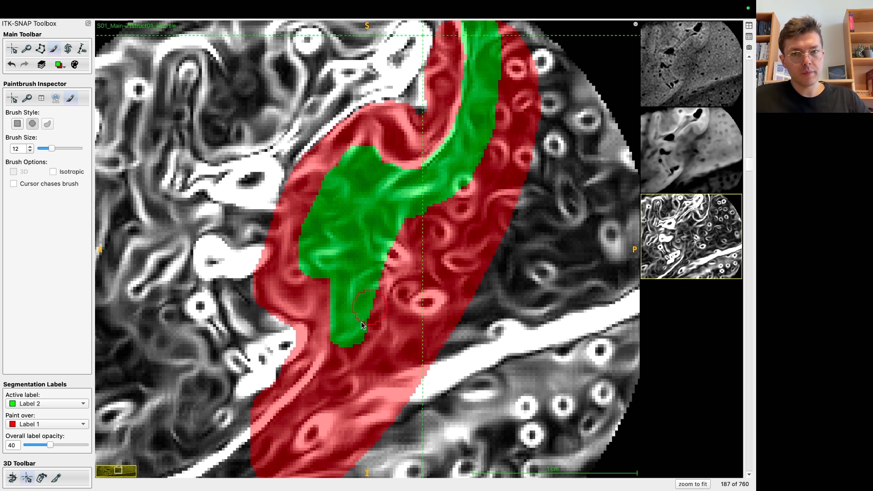
left_click(344, 353)
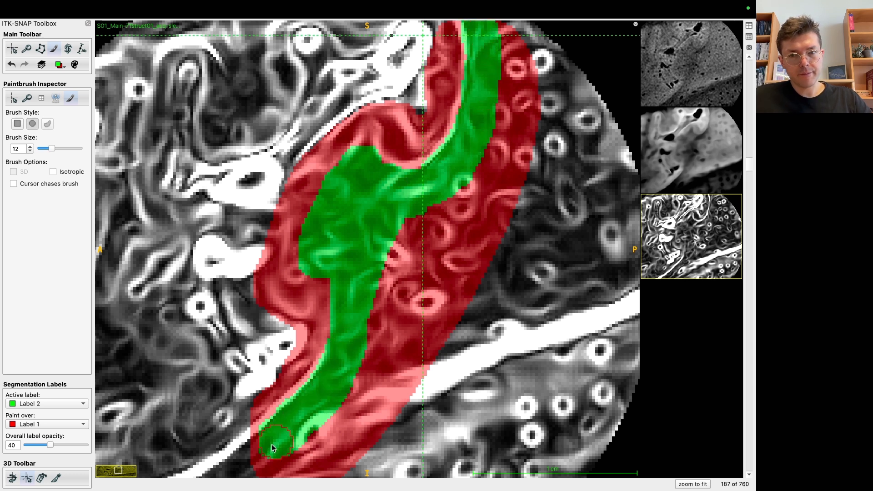
Set the paintbrush size to 40 and fill the remaining posterior part of the region on slice 187 with Label 2.
key("1")
scroll(474, 207, "down", 10)
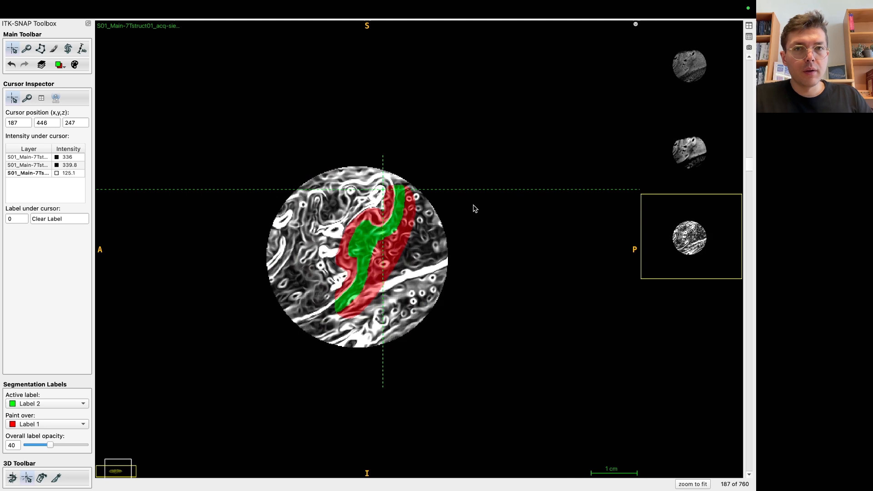
scroll(476, 203, "up", 5)
scroll(479, 197, "up", 3)
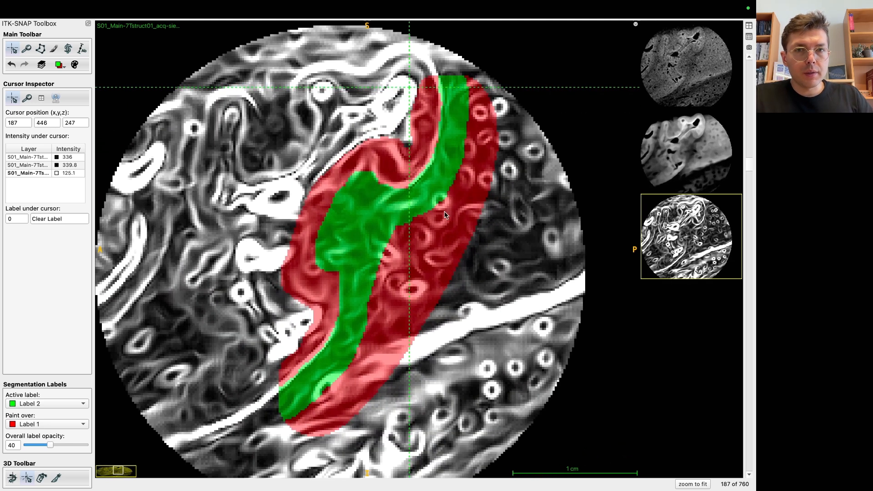
left_click_drag(453, 210, 408, 215)
left_click(55, 49)
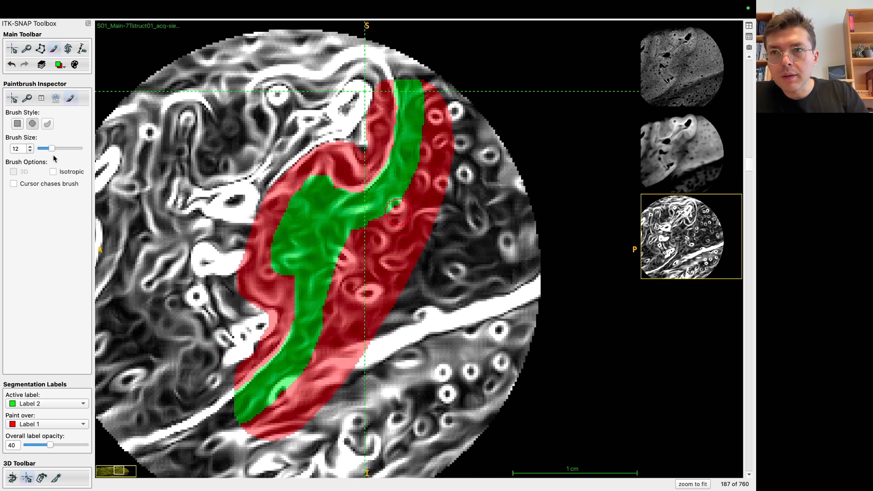
mouse_move(274, 435)
left_mouse_down()
mouse_move(348, 356)
mouse_move(368, 264)
mouse_move(459, 98)
mouse_move(444, 219)
mouse_move(394, 280)
mouse_move(312, 423)
mouse_move(275, 449)
mouse_move(360, 335)
mouse_move(398, 263)
mouse_move(447, 157)
mouse_move(452, 92)
mouse_move(374, 273)
mouse_move(296, 419)
mouse_move(266, 438)
mouse_move(355, 330)
mouse_move(367, 241)
mouse_move(438, 190)
mouse_move(460, 94)
mouse_move(412, 200)
mouse_move(370, 250)
mouse_move(330, 364)
left_mouse_up()
Fill the area posterior to the dividing strip with Label 2 on slices 188 to 193.
scroll(461, 98, "up", 1)
scroll(277, 445, "up", 1)
scroll(452, 92, "up", 1)
scroll(266, 438, "up", 1)
scroll(454, 97, "up", 1)
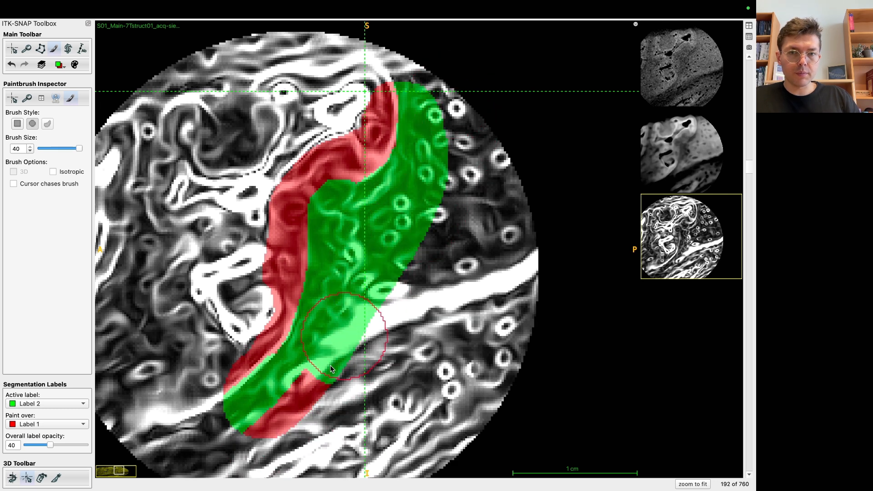
scroll(272, 432, "up", 1)
mouse_move(272, 431)
left_mouse_down()
mouse_move(332, 360)
mouse_move(373, 255)
mouse_move(423, 191)
mouse_move(448, 107)
mouse_move(426, 192)
mouse_move(286, 426)
mouse_move(371, 257)
mouse_move(413, 209)
mouse_move(460, 111)
mouse_move(415, 215)
left_mouse_up()
Continue filling the posterior part of the region with Label 2 on the unfilled slices up to slice 202.
scroll(448, 107, "up", 1)
scroll(286, 426, "up", 1)
scroll(460, 111, "up", 1)
scroll(337, 345, "up", 5)
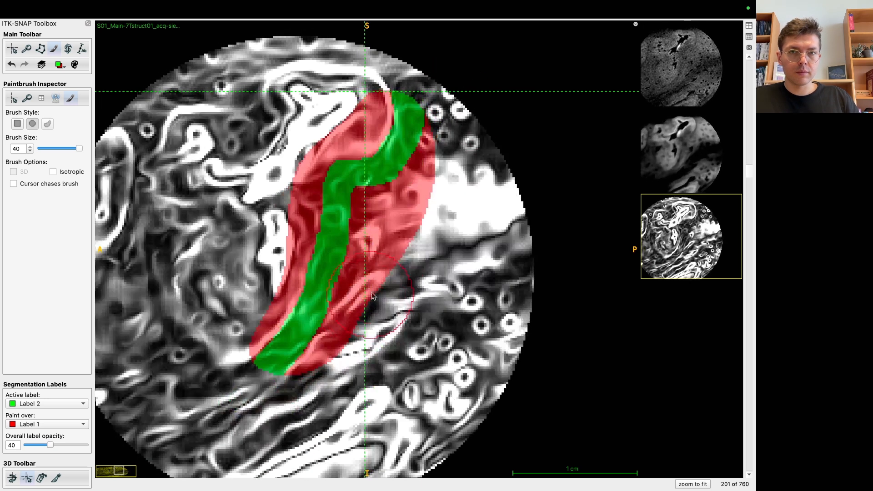
mouse_move(429, 171)
left_mouse_down()
mouse_move(401, 204)
mouse_move(310, 385)
left_mouse_up()
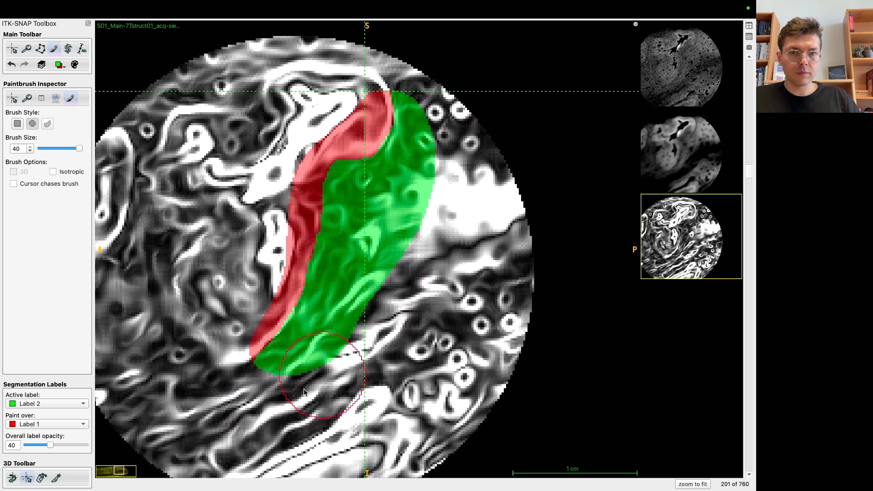
scroll(335, 358, "up", 1)
mouse_move(335, 358)
left_mouse_down()
mouse_move(392, 220)
mouse_move(450, 146)
mouse_move(455, 109)
left_mouse_up()
Fill the remaining posterior area with Label 2 on slice 203 and the slices above it.
scroll(410, 215, "up", 1)
mouse_move(410, 215)
left_mouse_down()
mouse_move(328, 362)
mouse_move(308, 381)
mouse_move(351, 316)
mouse_move(429, 138)
mouse_move(302, 378)
mouse_move(424, 129)
mouse_move(334, 345)
mouse_move(412, 166)
left_mouse_up()
scroll(307, 381, "up", 1)
scroll(429, 138, "down", 1)
scroll(381, 220, "up", 2)
scroll(302, 379, "up", 1)
scroll(425, 127, "up", 1)
scroll(334, 345, "up", 1)
scroll(416, 180, "down", 1)
scroll(417, 179, "down", 6)
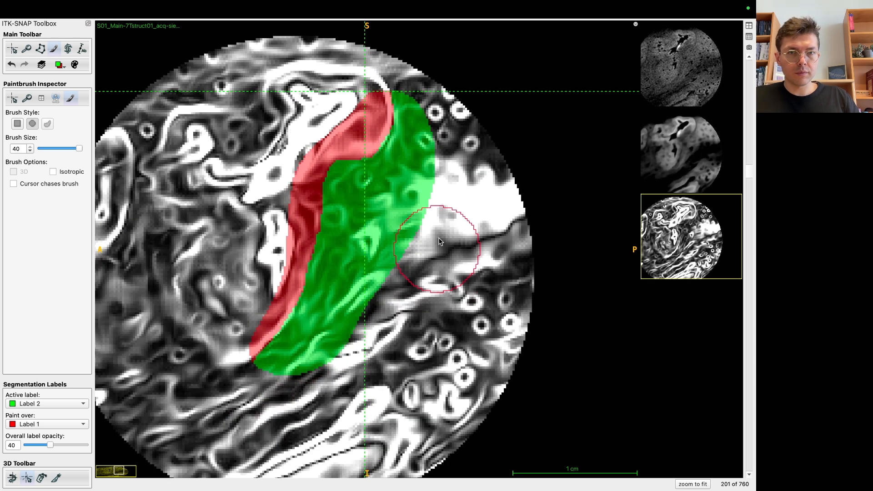
Fill the remaining posterior area with Label 2 on slices 200 to 198 and check the slices down to 187.
scroll(448, 159, "down", 1)
mouse_move(448, 160)
left_mouse_down()
mouse_move(305, 394)
mouse_move(366, 228)
mouse_move(428, 173)
left_mouse_up()
scroll(306, 394, "down", 1)
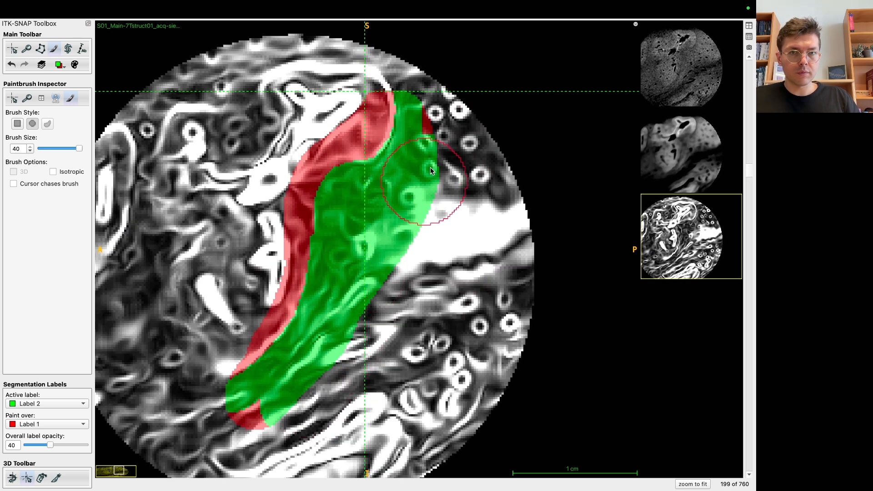
mouse_move(250, 442)
left_mouse_down()
mouse_move(321, 345)
mouse_move(376, 224)
mouse_move(440, 147)
left_mouse_up()
scroll(440, 147, "down", 1)
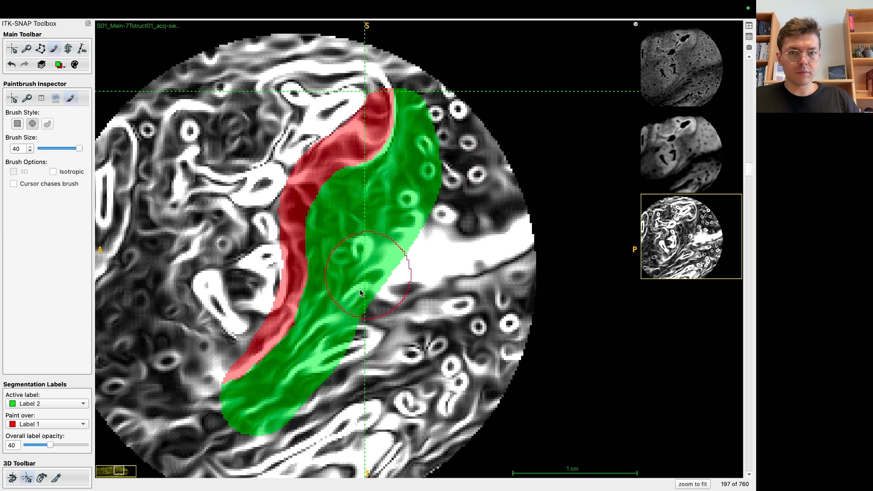
scroll(365, 297, "down", 7)
scroll(382, 315, "down", 3)
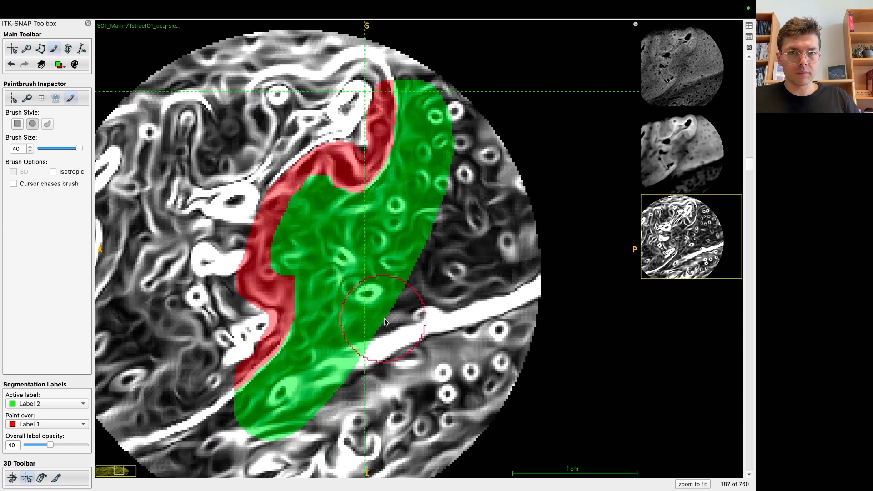
Set the brush size to 12 and paint the Label 2 strip with its anterior bulge on slice 186.
scroll(381, 312, "down", 1)
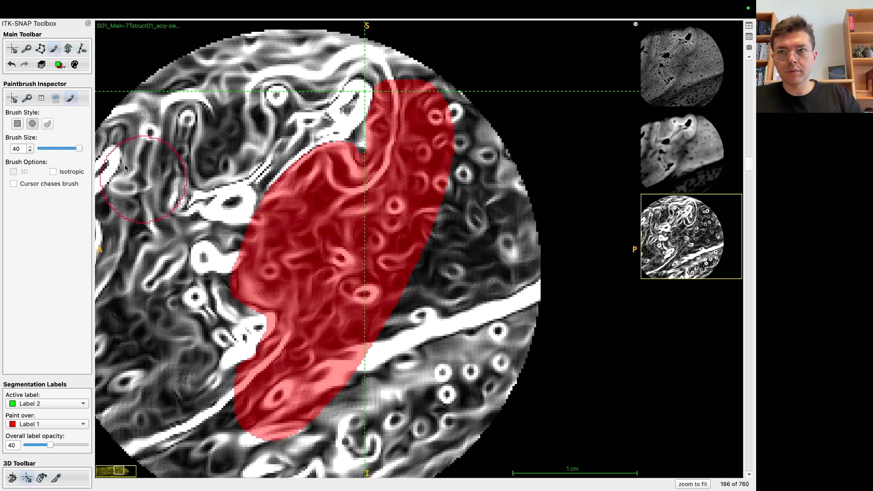
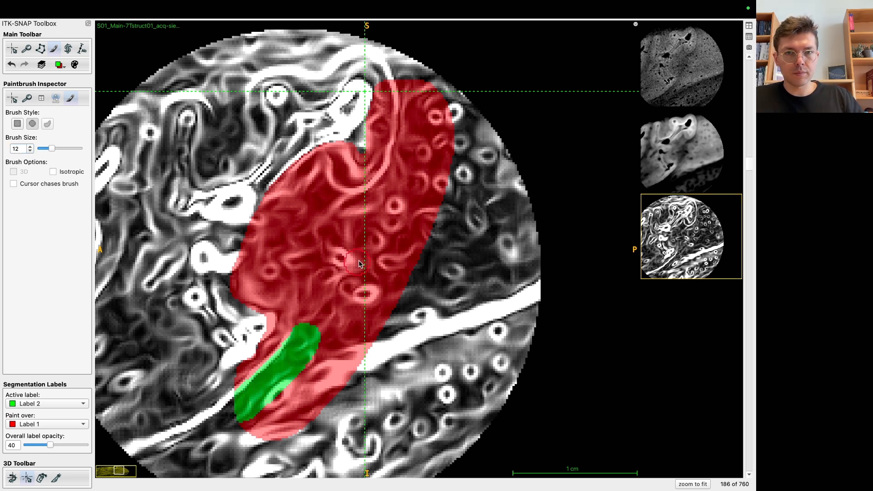
mouse_move(311, 348)
left_mouse_down()
mouse_move(400, 157)
mouse_move(408, 72)
left_mouse_up()
mouse_move(362, 209)
left_mouse_down()
mouse_move(281, 225)
mouse_move(288, 262)
left_mouse_up()
mouse_move(312, 315)
left_mouse_down()
mouse_move(319, 227)
mouse_move(337, 242)
left_mouse_up()
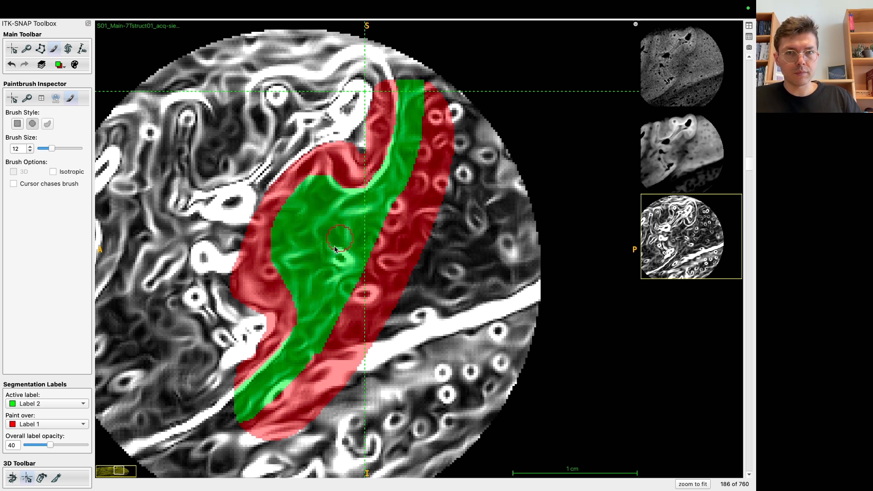
Paint the curved Label 2 dividing strip from the superior to the inferior end on slices 185 and 184.
scroll(337, 242, "down", 1)
mouse_move(321, 197)
left_mouse_down()
mouse_move(297, 213)
mouse_move(282, 251)
mouse_move(306, 304)
mouse_move(295, 369)
mouse_move(305, 336)
left_mouse_up()
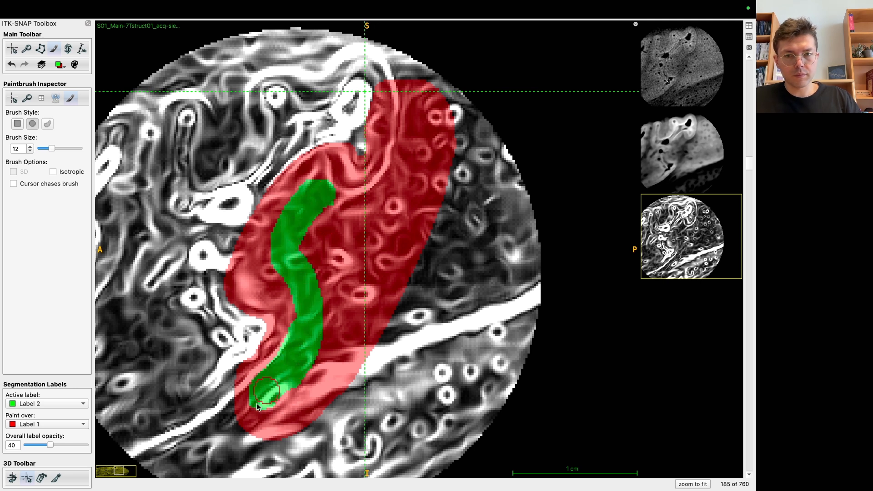
mouse_move(335, 221)
left_mouse_down()
mouse_move(405, 164)
mouse_move(412, 82)
mouse_move(414, 137)
left_mouse_up()
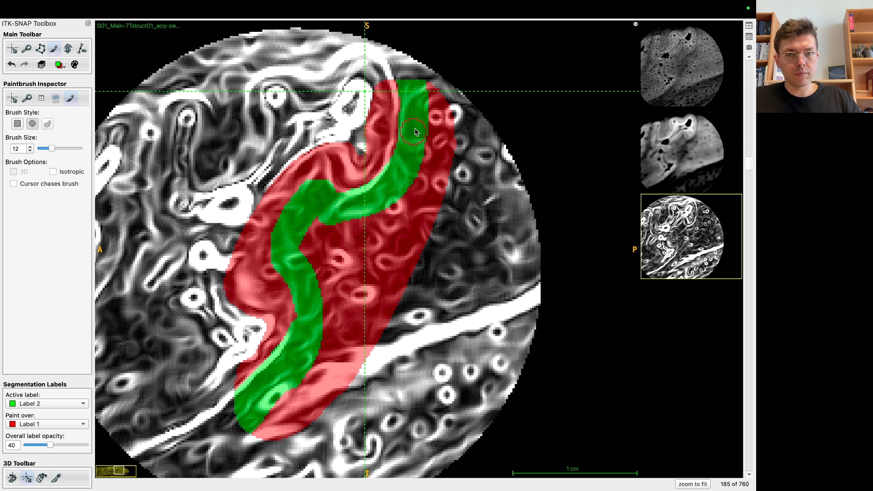
scroll(414, 137, "down", 1)
mouse_move(411, 84)
left_mouse_down()
mouse_move(411, 150)
mouse_move(360, 209)
mouse_move(290, 237)
left_mouse_up()
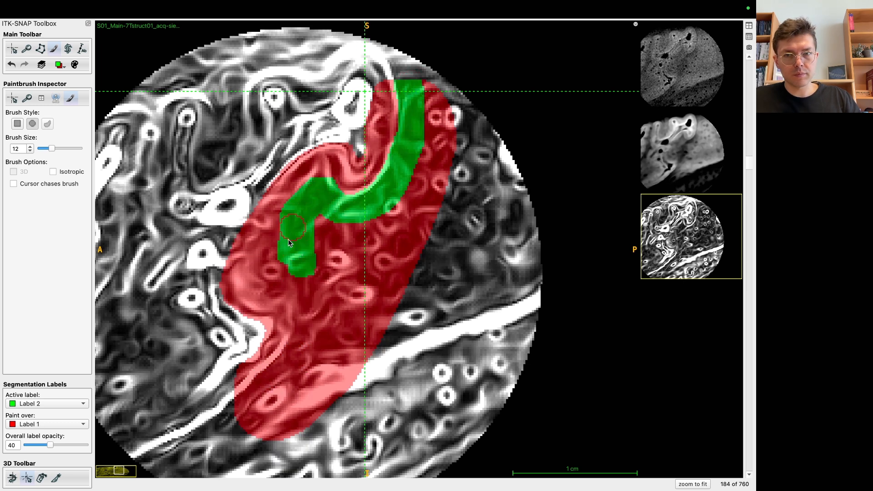
left_click_drag(310, 312, 289, 387)
mouse_move(238, 415)
left_mouse_down()
mouse_move(276, 407)
mouse_move(317, 380)
mouse_move(310, 334)
left_mouse_up()
scroll(249, 412, "up", 1)
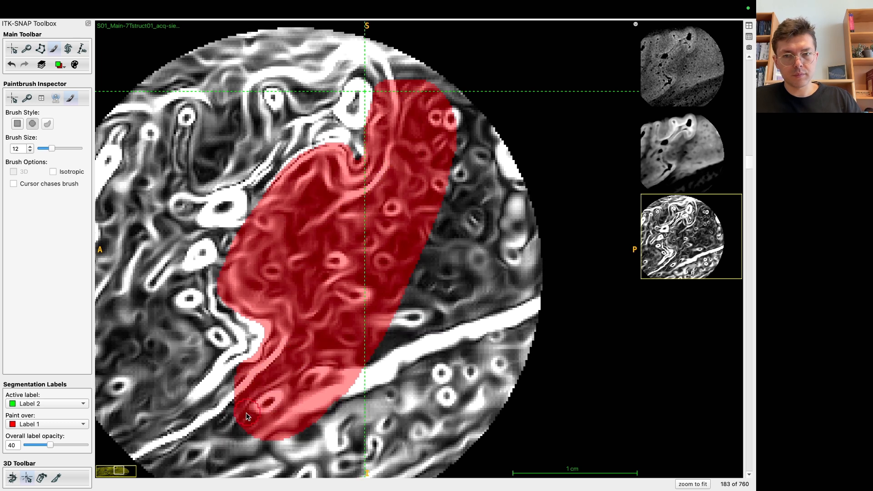
Paint the curved Label 2 dividing strip on slices 183 and 182, widening it into an anterior bulge at mid-height.
mouse_move(288, 362)
left_mouse_down()
mouse_move(343, 285)
mouse_move(394, 187)
mouse_move(411, 84)
left_mouse_up()
mouse_move(370, 200)
left_mouse_down()
mouse_move(318, 193)
mouse_move(281, 241)
mouse_move(306, 301)
left_mouse_up()
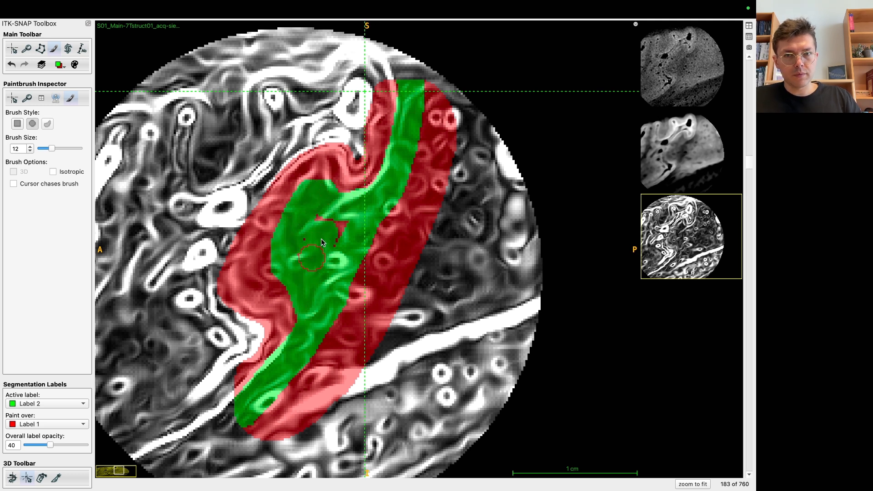
scroll(335, 238, "down", 1)
mouse_move(278, 273)
left_mouse_down()
mouse_move(317, 196)
mouse_move(380, 203)
mouse_move(410, 77)
left_mouse_up()
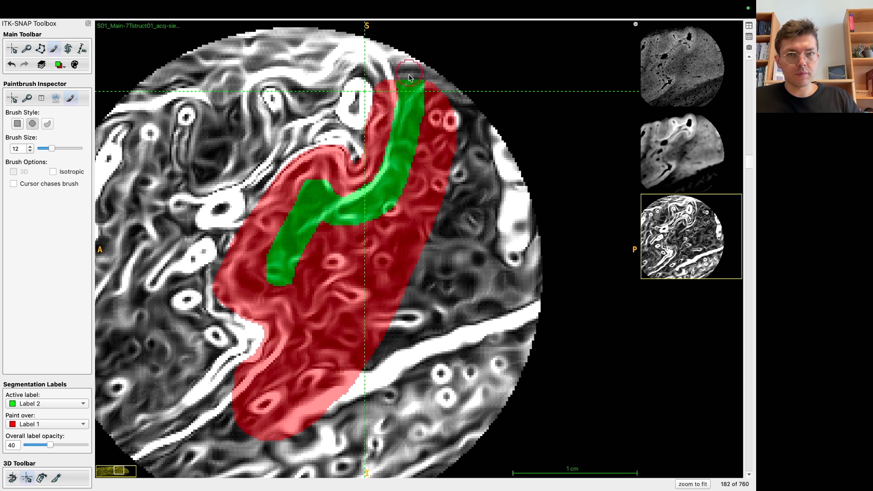
mouse_move(336, 236)
left_mouse_down()
mouse_move(298, 273)
mouse_move(312, 337)
mouse_move(256, 409)
left_mouse_up()
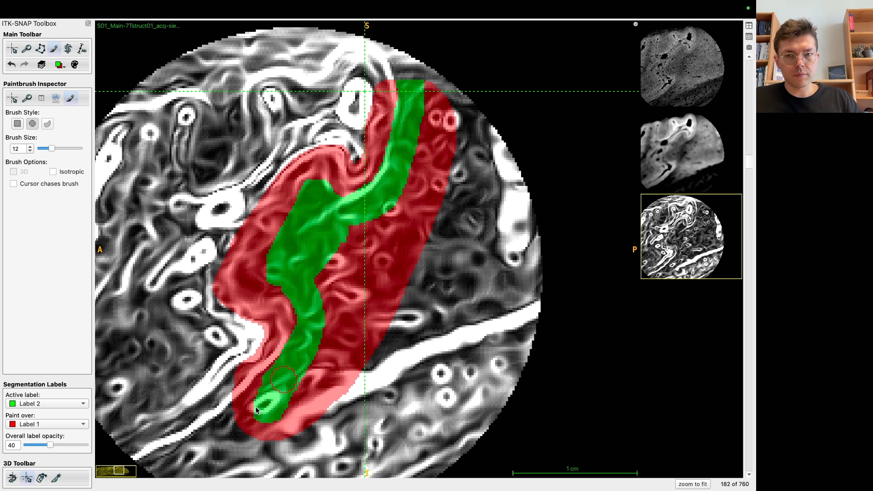
Paint the Label 2 dividing strip from the superior to the inferior end of Label 1 on slices 181 and 180.
scroll(247, 412, "down", 1)
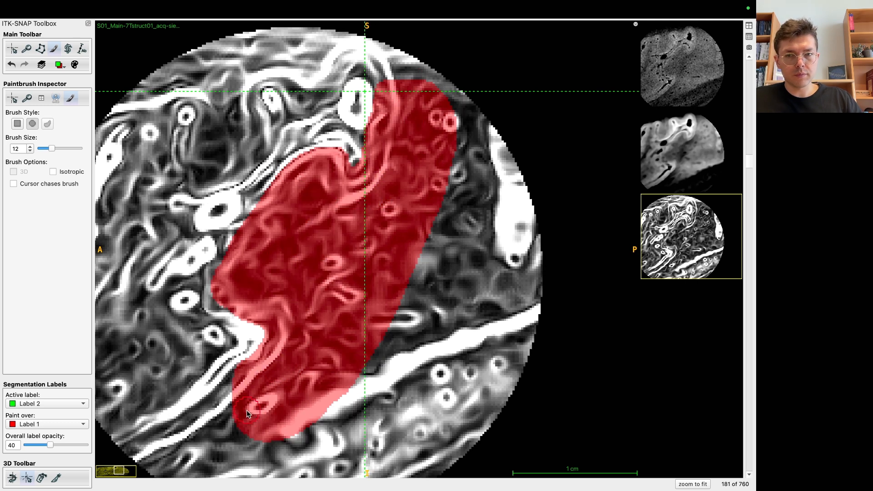
left_click_drag(270, 386, 365, 232)
mouse_move(391, 187)
left_mouse_down()
mouse_move(416, 133)
mouse_move(413, 82)
left_mouse_up()
scroll(413, 83, "down", 1)
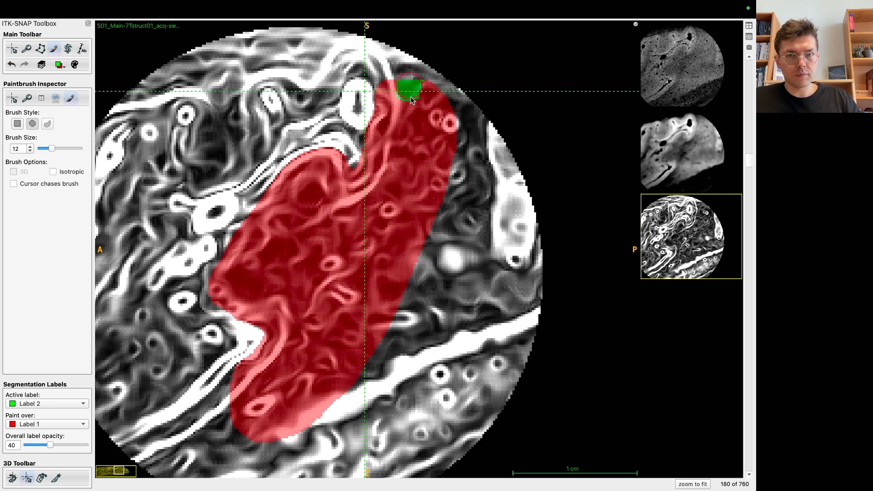
mouse_move(397, 170)
left_mouse_down()
mouse_move(330, 253)
mouse_move(312, 308)
left_mouse_up()
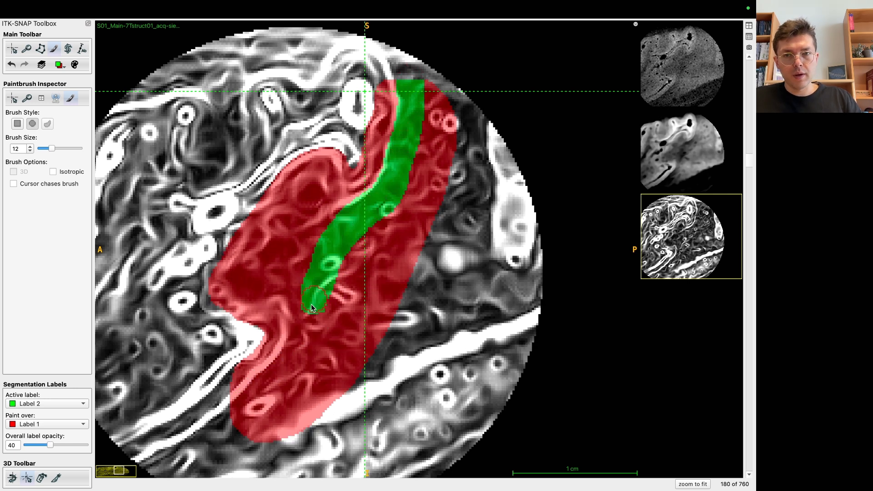
mouse_move(282, 380)
left_mouse_down()
mouse_move(249, 418)
mouse_move(274, 388)
left_mouse_up()
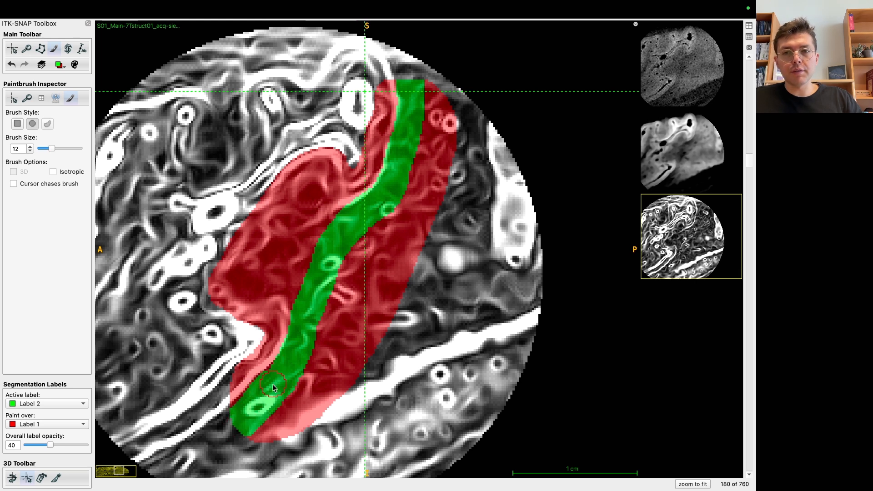
Paint a narrow Label 2 strip on slice 179, running through Label 1 from its inferior end to its superior end.
scroll(307, 309, "down", 1)
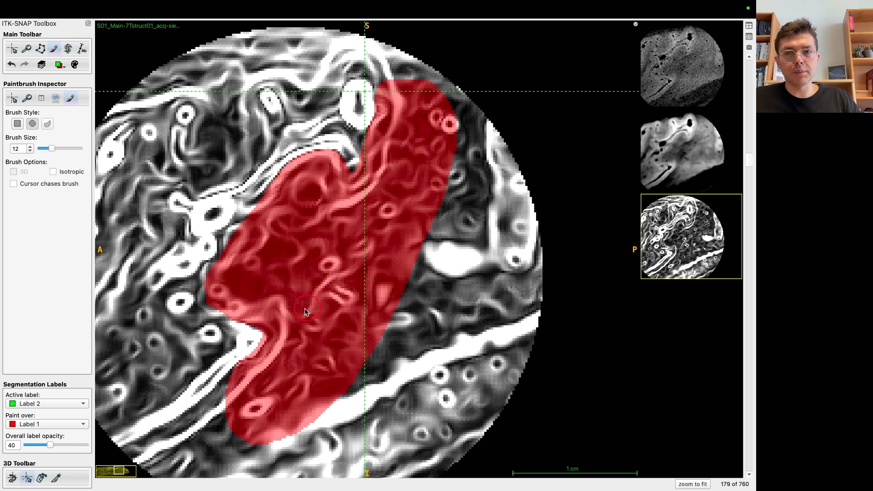
left_click_drag(301, 318, 305, 311)
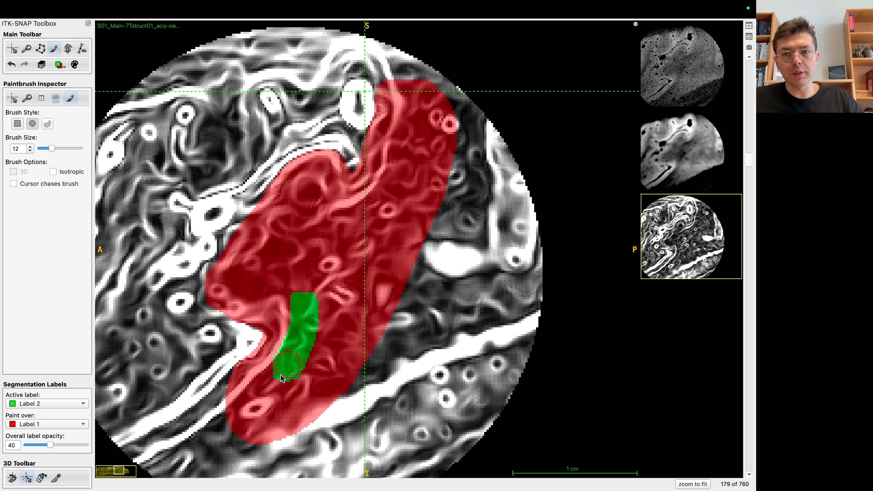
left_click_drag(242, 416, 263, 391)
left_click_drag(302, 312, 357, 221)
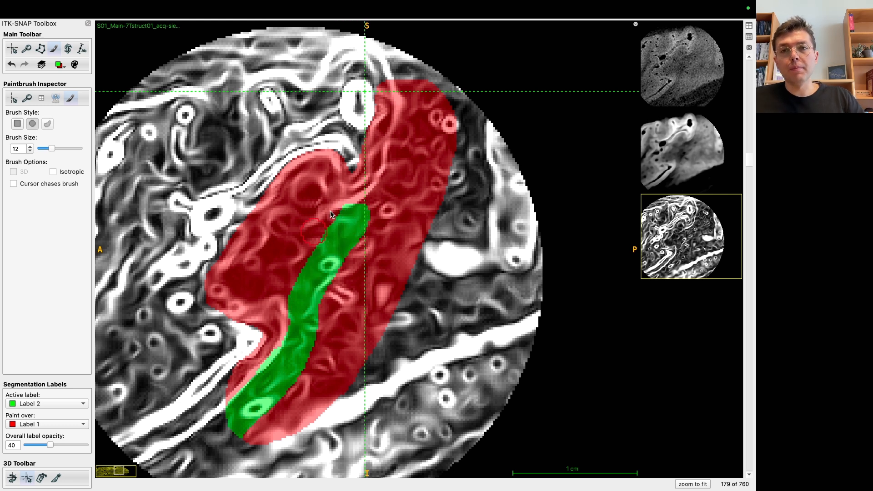
left_click_drag(376, 217, 412, 87)
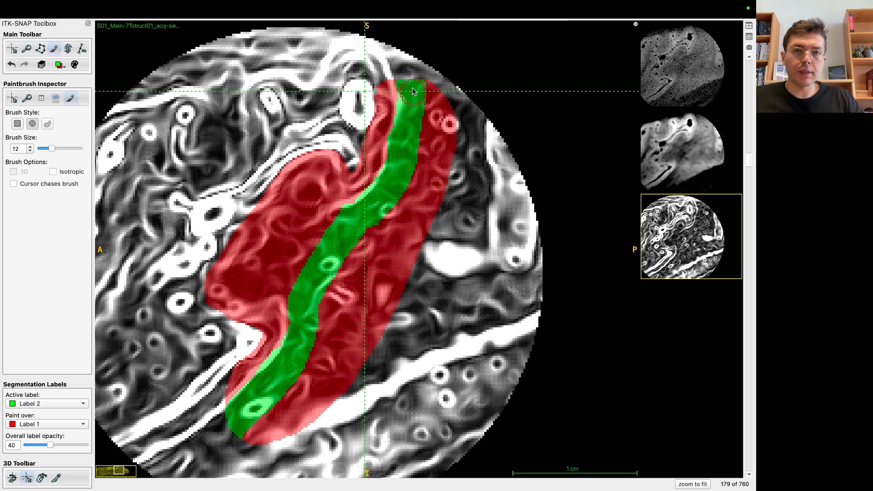
Paint the narrow Label 2 dividing strip through the full length of Label 1 on slices 178 and 177.
scroll(403, 96, "down", 1)
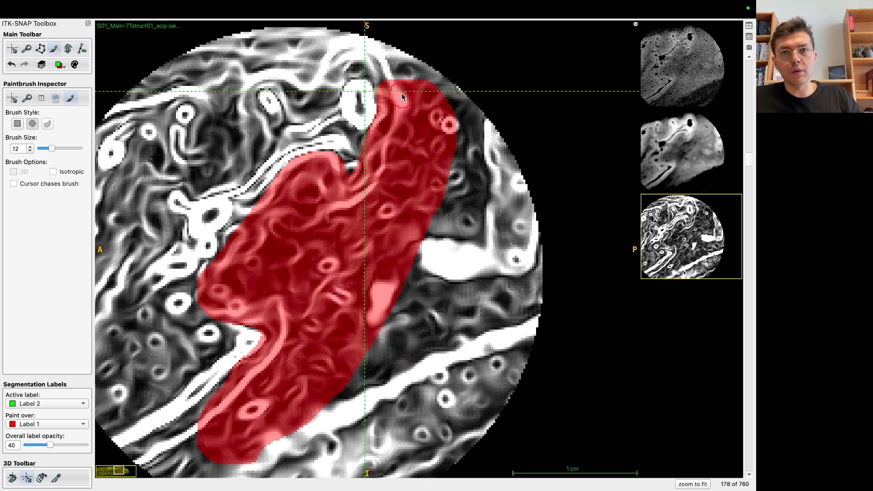
mouse_move(401, 171)
left_mouse_down()
mouse_move(394, 189)
mouse_move(330, 233)
mouse_move(307, 282)
left_mouse_up()
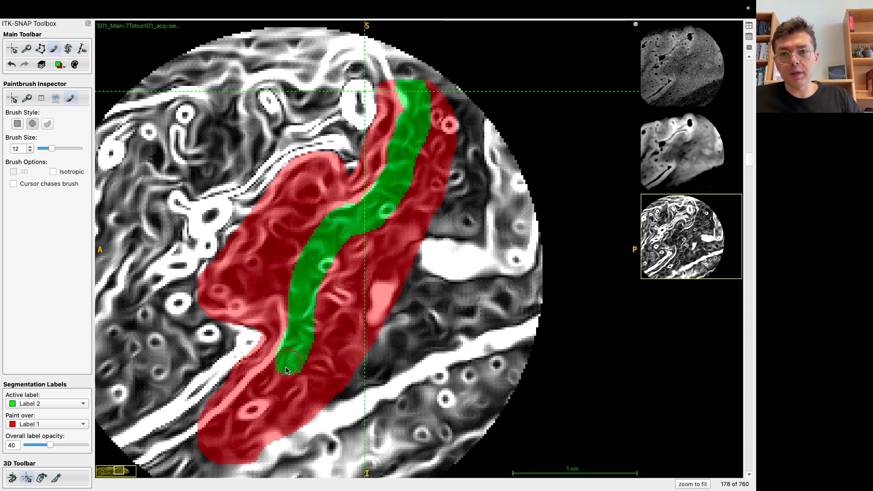
mouse_move(255, 399)
left_mouse_down()
mouse_move(210, 451)
mouse_move(255, 396)
left_mouse_up()
scroll(231, 433, "down", 1)
mouse_move(300, 325)
left_mouse_down()
mouse_move(331, 247)
mouse_move(380, 202)
mouse_move(404, 152)
mouse_move(409, 75)
left_mouse_up()
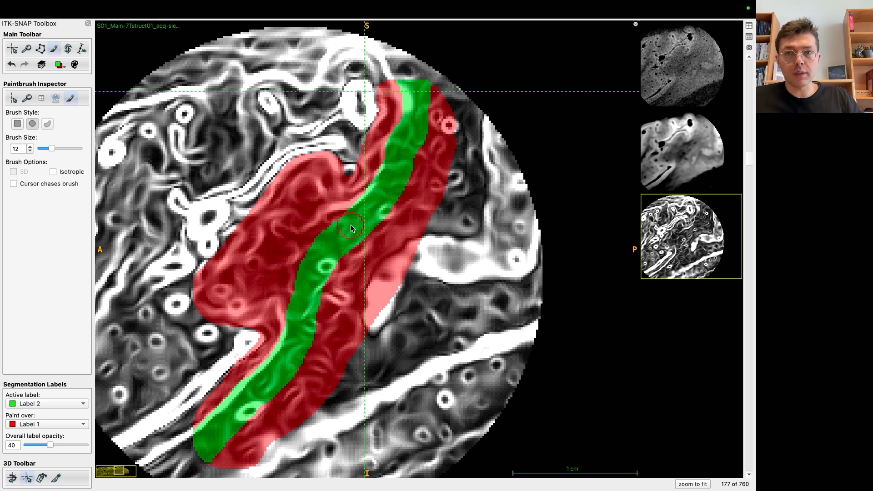
Paint the Label 2 dividing strip on slices 176 and 175, extending it into the anterior lobe of Label 1.
scroll(268, 400, "down", 1)
mouse_move(200, 457)
left_mouse_down()
mouse_move(268, 390)
mouse_move(301, 301)
mouse_move(295, 281)
mouse_move(334, 226)
mouse_move(372, 202)
mouse_move(426, 94)
mouse_move(421, 74)
left_mouse_up()
mouse_move(311, 248)
left_mouse_down()
mouse_move(320, 214)
mouse_move(294, 213)
mouse_move(279, 280)
left_mouse_up()
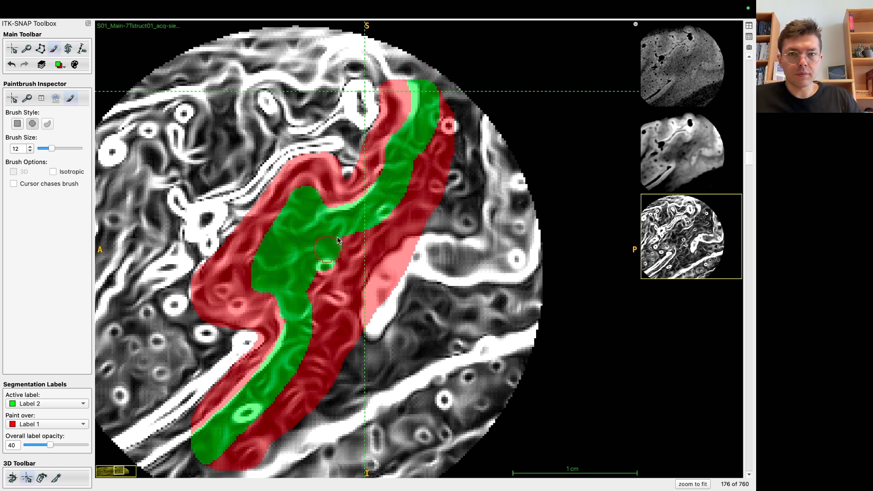
scroll(320, 279, "down", 1)
left_click_drag(297, 235, 269, 270)
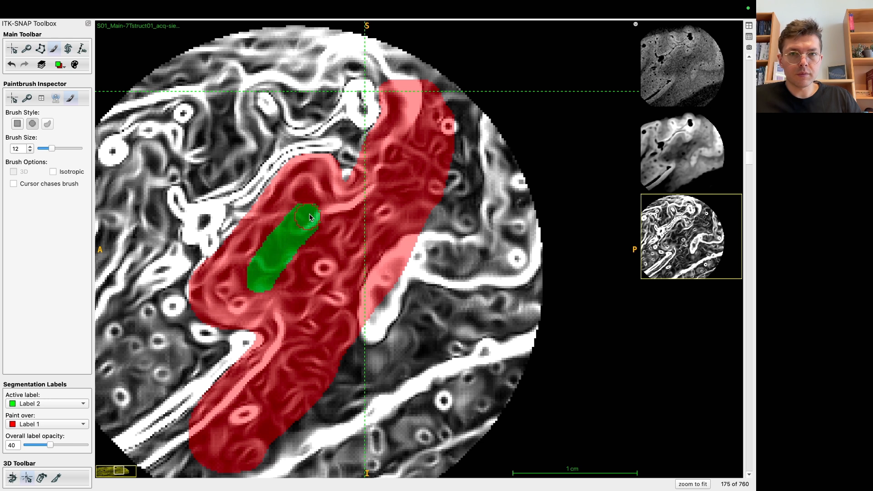
left_click_drag(392, 169, 422, 89)
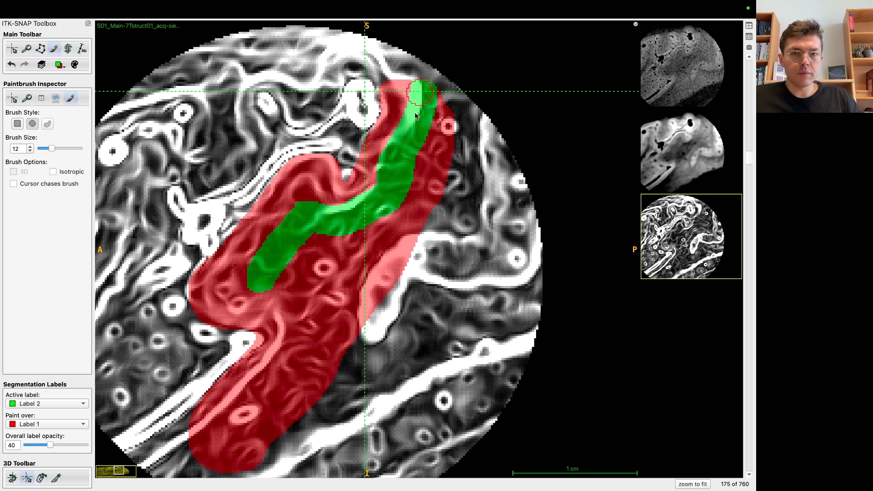
mouse_move(281, 303)
left_mouse_down()
mouse_move(294, 359)
mouse_move(184, 469)
mouse_move(280, 364)
mouse_move(301, 302)
mouse_move(232, 273)
mouse_move(291, 223)
mouse_move(302, 195)
mouse_move(381, 215)
mouse_move(395, 159)
mouse_move(425, 123)
mouse_move(394, 141)
left_mouse_up()
Paint the Label 2 strip on slices 174 and 173, following the anterior fold and continuing to both ends of Label 1.
scroll(222, 433, "down", 1)
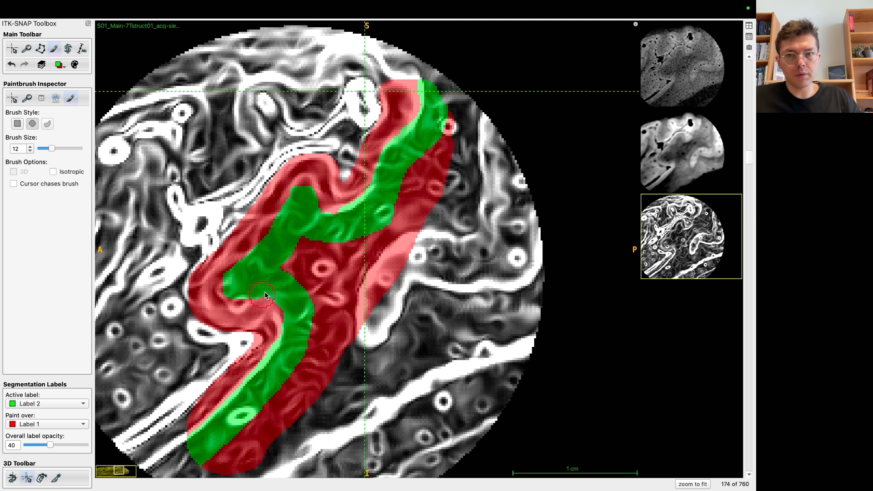
scroll(257, 280, "down", 1)
mouse_move(236, 282)
left_mouse_down()
mouse_move(302, 194)
mouse_move(361, 220)
mouse_move(400, 184)
mouse_move(402, 164)
mouse_move(432, 123)
mouse_move(369, 210)
left_mouse_up()
left_click_drag(256, 297, 287, 297)
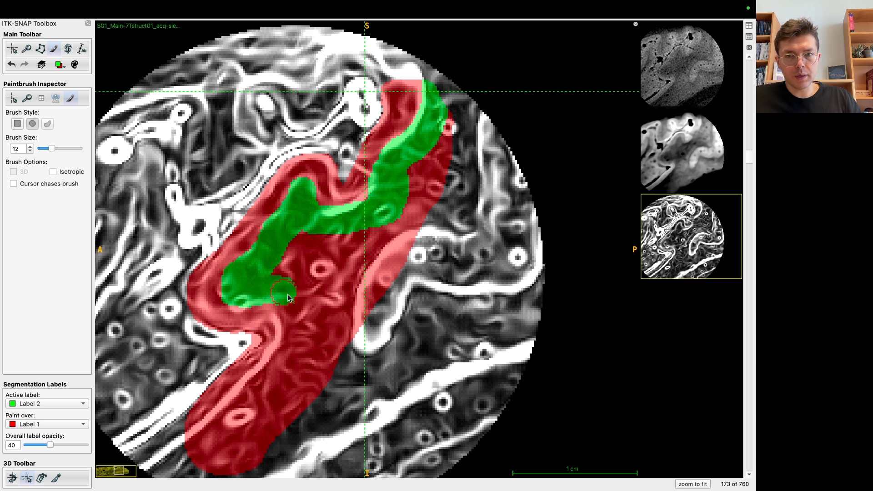
left_click_drag(298, 345, 285, 364)
mouse_move(245, 406)
left_mouse_down()
mouse_move(191, 460)
mouse_move(277, 362)
mouse_move(288, 313)
mouse_move(241, 285)
mouse_move(294, 207)
mouse_move(305, 198)
mouse_move(316, 234)
mouse_move(334, 243)
mouse_move(386, 199)
mouse_move(424, 148)
left_mouse_up()
Paint the winding Label 2 strip along the inner edge of the bright band on slices 172 and 171.
scroll(191, 460, "down", 1)
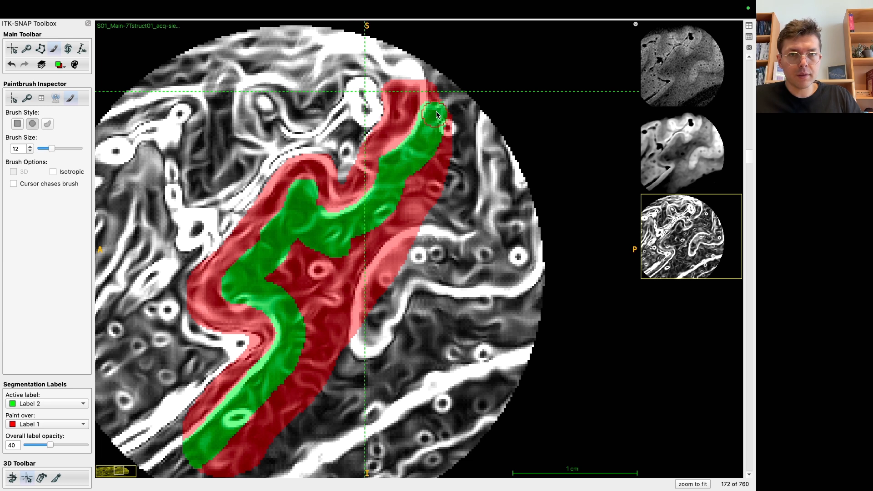
scroll(262, 355, "down", 1)
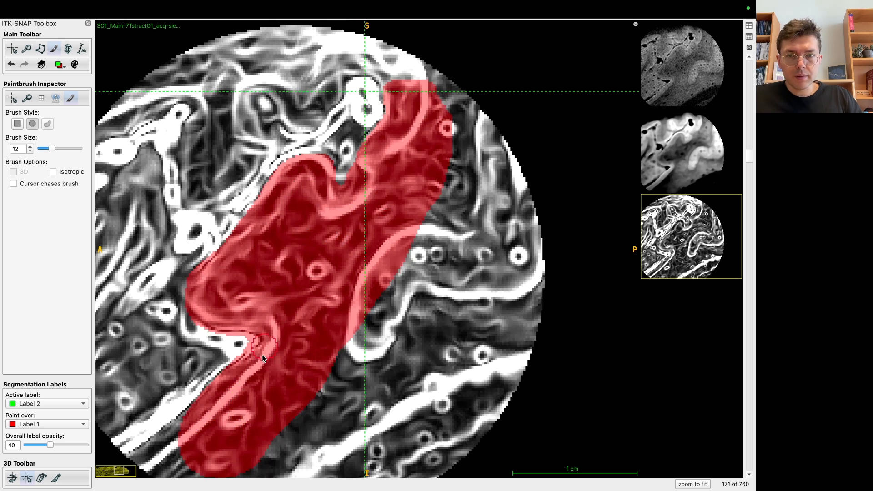
left_click(197, 455)
left_click_drag(226, 426, 254, 396)
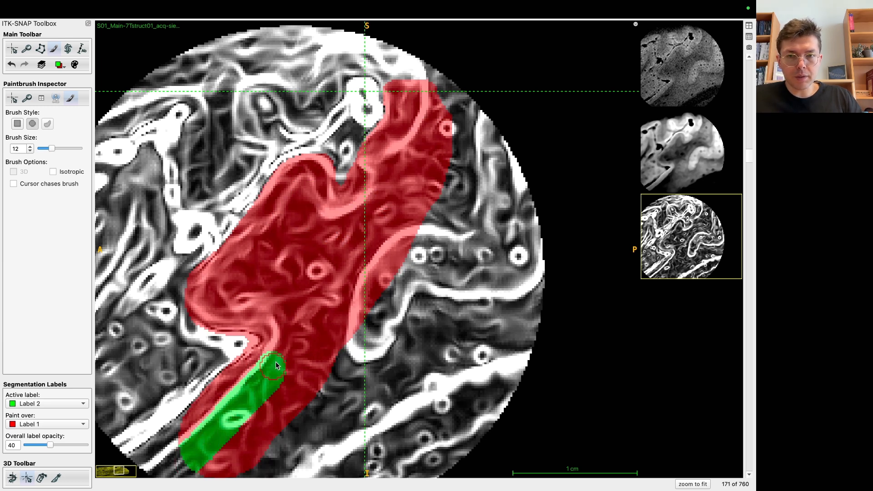
left_click_drag(277, 365, 289, 337)
mouse_move(276, 302)
left_mouse_down()
mouse_move(232, 273)
mouse_move(275, 249)
mouse_move(303, 198)
mouse_move(330, 229)
mouse_move(369, 222)
mouse_move(441, 112)
mouse_move(414, 157)
mouse_move(344, 233)
mouse_move(306, 227)
mouse_move(300, 196)
mouse_move(270, 264)
mouse_move(242, 273)
mouse_move(232, 286)
mouse_move(294, 314)
mouse_move(291, 340)
mouse_move(190, 456)
mouse_move(276, 359)
mouse_move(283, 312)
mouse_move(250, 299)
mouse_move(236, 269)
mouse_move(298, 201)
mouse_move(331, 238)
mouse_move(380, 217)
mouse_move(368, 204)
mouse_move(443, 122)
mouse_move(445, 86)
mouse_move(427, 141)
mouse_move(396, 174)
left_mouse_up()
Paint the winding Label 2 dividing strip on slices 170 to 168, bending it into the anterior lobe.
scroll(421, 137, "down", 1)
key("Down")
scroll(435, 111, "down", 1)
mouse_move(326, 236)
left_mouse_down()
mouse_move(303, 200)
mouse_move(276, 247)
left_mouse_up()
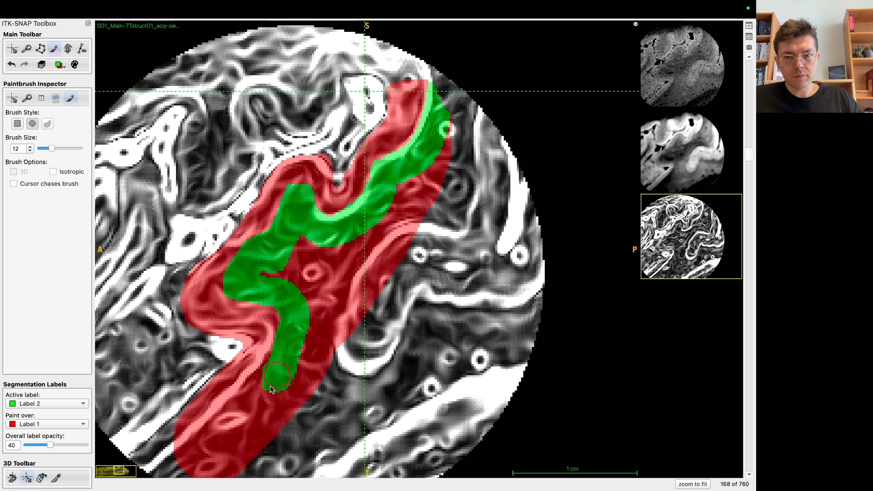
mouse_move(226, 433)
left_mouse_down()
mouse_move(190, 461)
mouse_move(257, 395)
mouse_move(287, 328)
mouse_move(237, 299)
mouse_move(234, 277)
mouse_move(279, 250)
mouse_move(296, 214)
mouse_move(359, 228)
mouse_move(386, 188)
left_mouse_up()
Paint the zigzag Label 2 dividing strip on slices 167 and 166, from the superior tip through the anterior lobe to the inferior end.
scroll(282, 355, "down", 1)
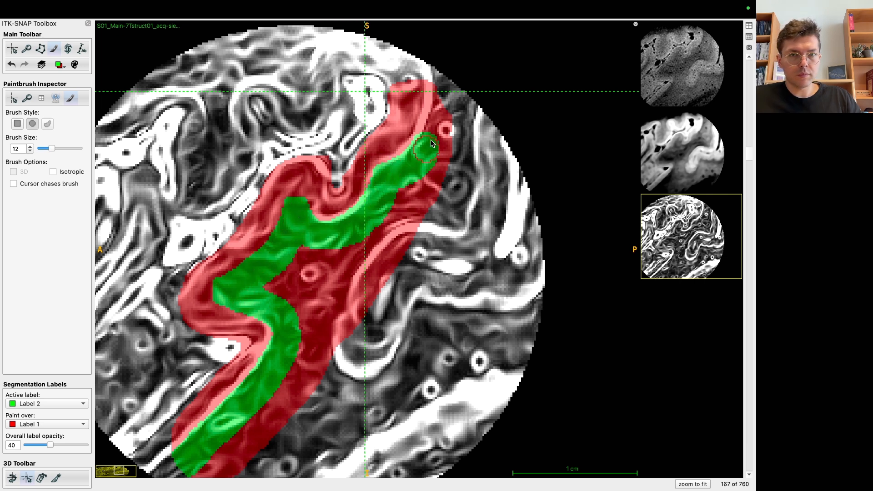
scroll(448, 94, "down", 1)
mouse_move(430, 141)
left_mouse_down()
mouse_move(329, 233)
mouse_move(301, 221)
left_mouse_up()
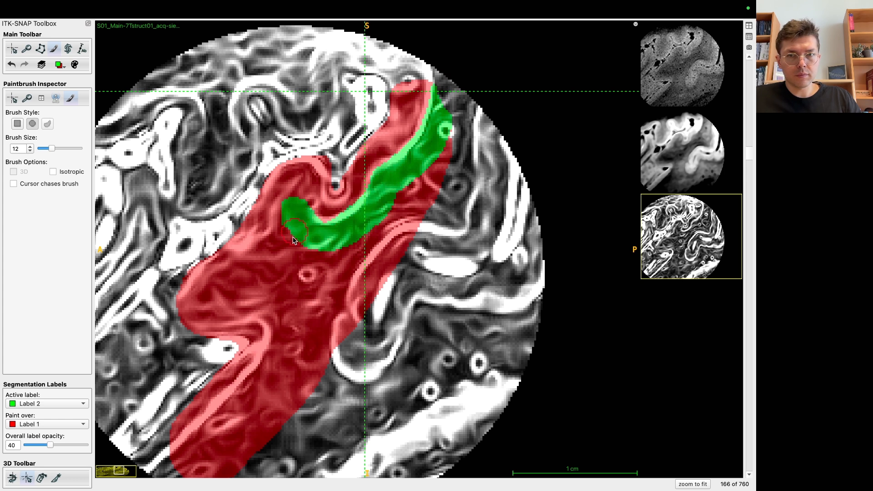
mouse_move(262, 272)
left_mouse_down()
mouse_move(223, 286)
mouse_move(273, 300)
mouse_move(280, 364)
mouse_move(263, 298)
mouse_move(295, 362)
mouse_move(276, 372)
left_mouse_up()
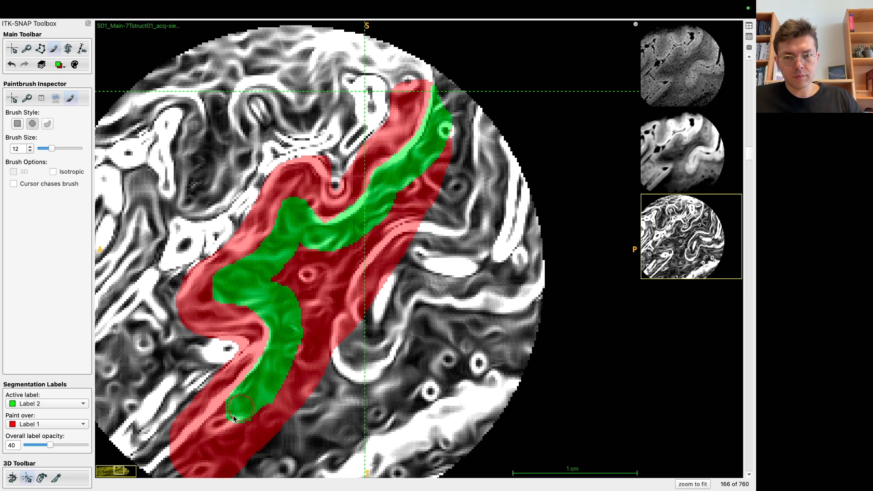
Paint the Label 2 dividing strip on slices 165 and 164, covering the core of the anterior lobe.
scroll(174, 472, "down", 1)
left_click_drag(175, 468, 205, 442)
mouse_move(244, 401)
left_mouse_down()
mouse_move(273, 360)
mouse_move(280, 324)
mouse_move(260, 298)
mouse_move(223, 293)
mouse_move(276, 285)
mouse_move(293, 235)
mouse_move(336, 242)
mouse_move(296, 291)
left_mouse_up()
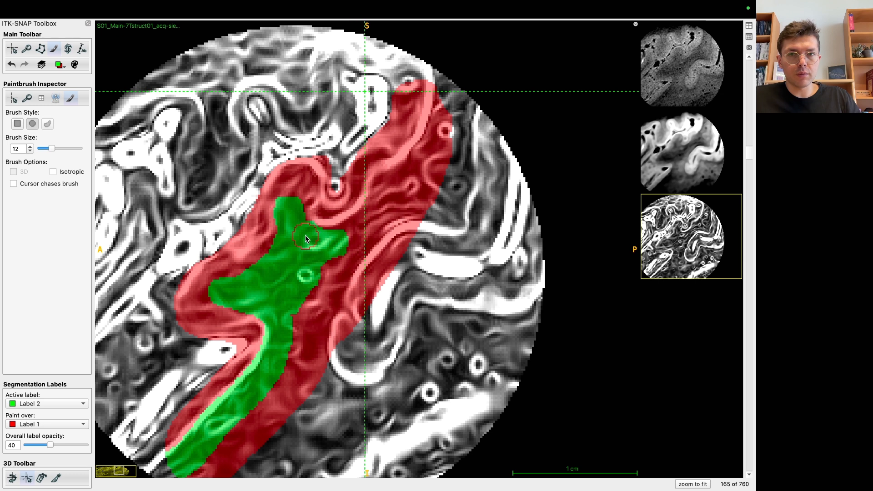
left_click_drag(337, 241, 373, 226)
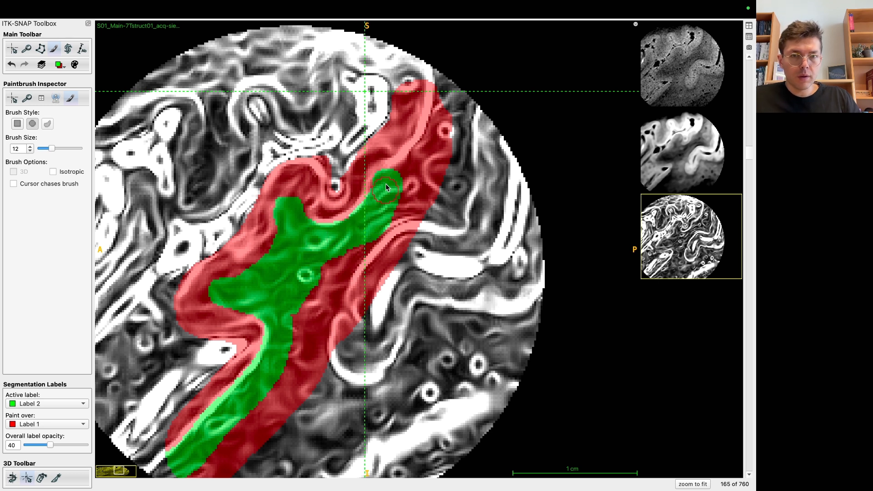
scroll(437, 119, "down", 1)
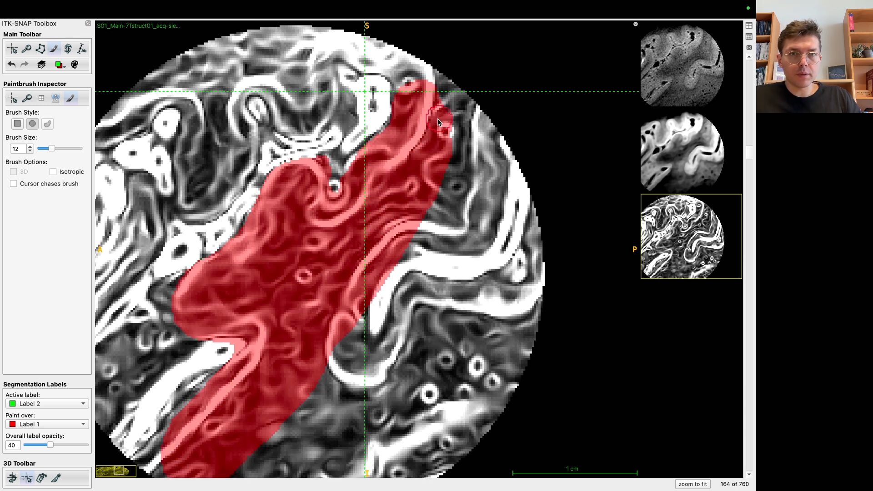
mouse_move(441, 122)
left_mouse_down()
mouse_move(353, 227)
mouse_move(295, 258)
left_mouse_up()
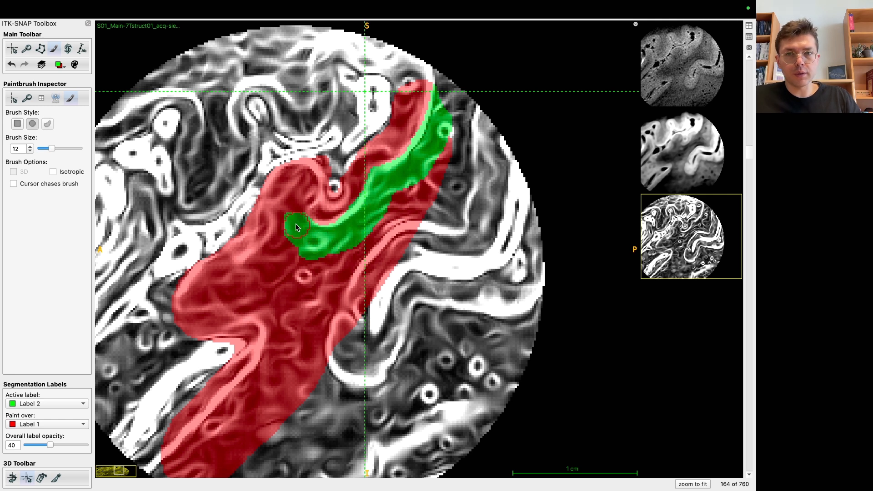
mouse_move(291, 216)
left_mouse_down()
mouse_move(268, 276)
mouse_move(282, 364)
mouse_move(185, 459)
mouse_move(251, 392)
left_mouse_up()
Paint the Label 2 dividing strip on slices 163 and 162, from the superior tip through the anterior lobe to the inferior end.
scroll(168, 473, "down", 1)
mouse_move(270, 321)
left_mouse_down()
mouse_move(237, 301)
mouse_move(292, 253)
mouse_move(354, 239)
mouse_move(435, 136)
mouse_move(451, 87)
left_mouse_up()
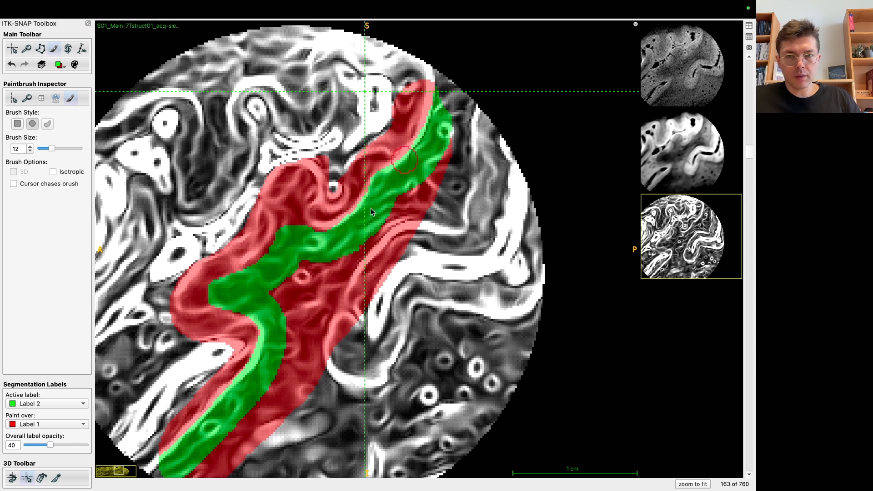
scroll(277, 272, "down", 1)
left_click_drag(241, 295, 230, 296)
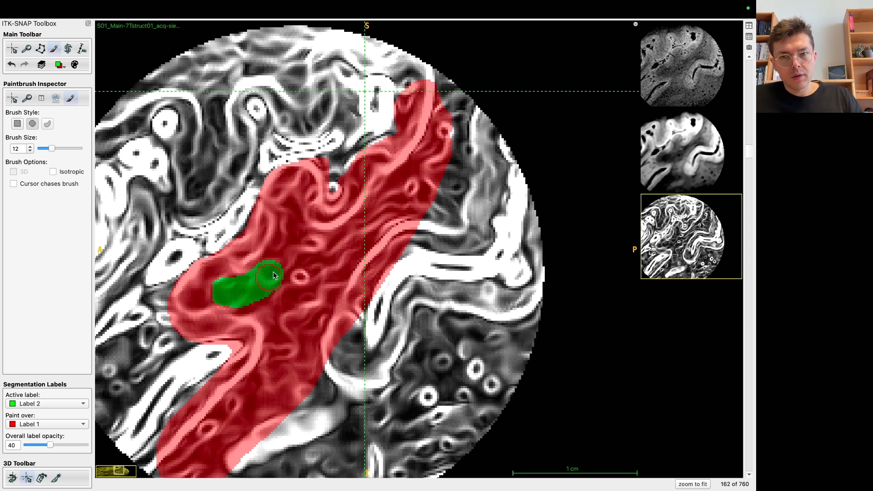
left_click_drag(286, 257, 325, 256)
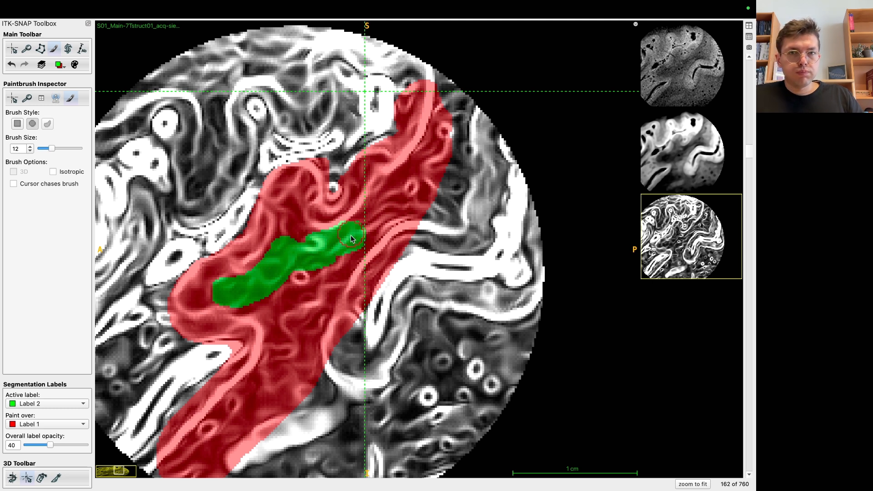
left_click_drag(415, 175, 444, 125)
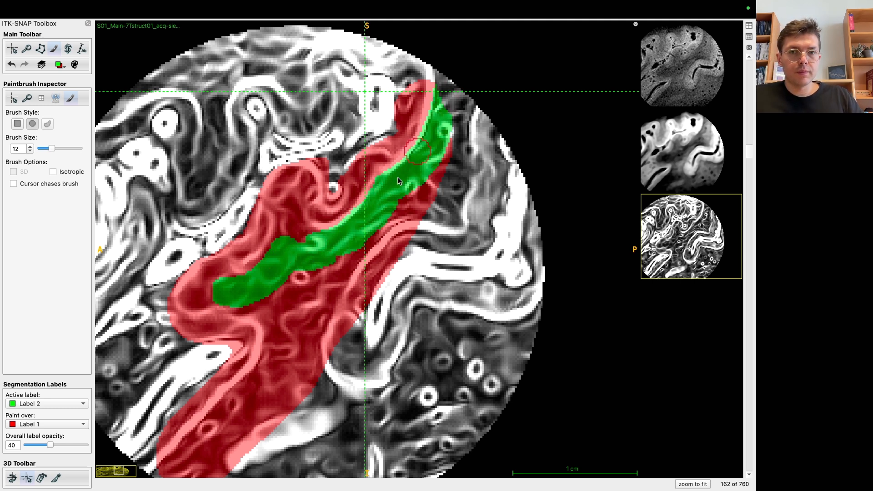
mouse_move(275, 325)
left_mouse_down()
mouse_move(273, 362)
mouse_move(218, 426)
left_mouse_up()
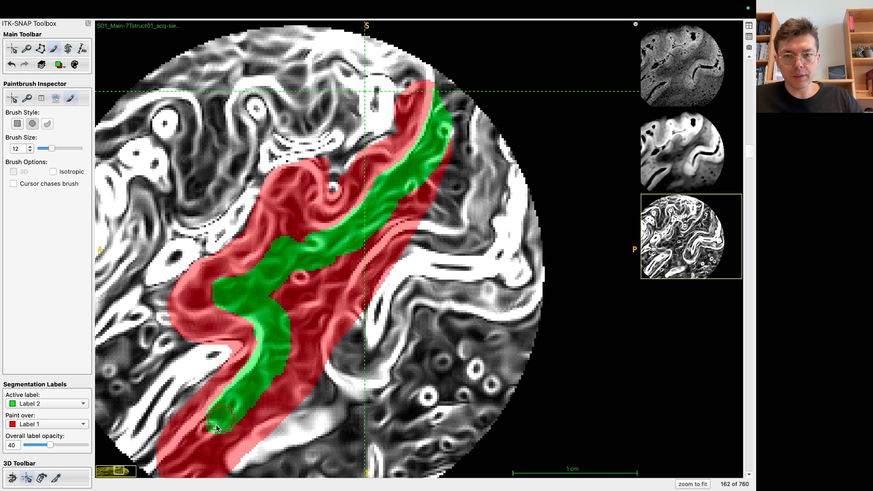
Paint the Label 2 dividing strip on slices 161 and 160, following the inner edge of the bright band into the anterior lobe.
scroll(163, 477, "down", 1)
left_click_drag(164, 475, 204, 436)
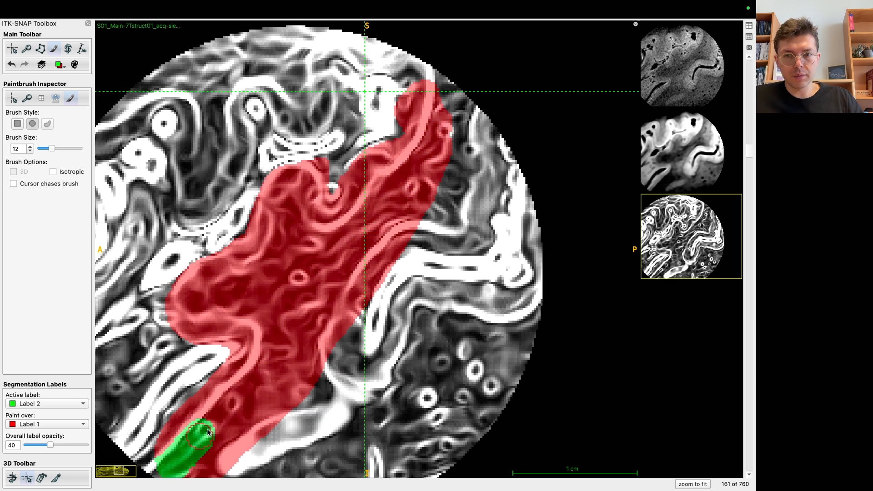
mouse_move(244, 398)
left_mouse_down()
mouse_move(271, 360)
mouse_move(263, 312)
left_mouse_up()
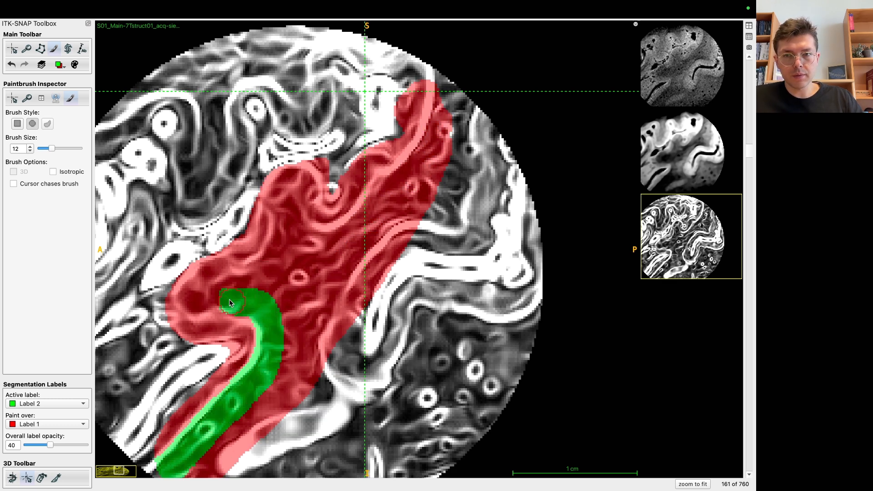
left_click_drag(276, 280, 293, 241)
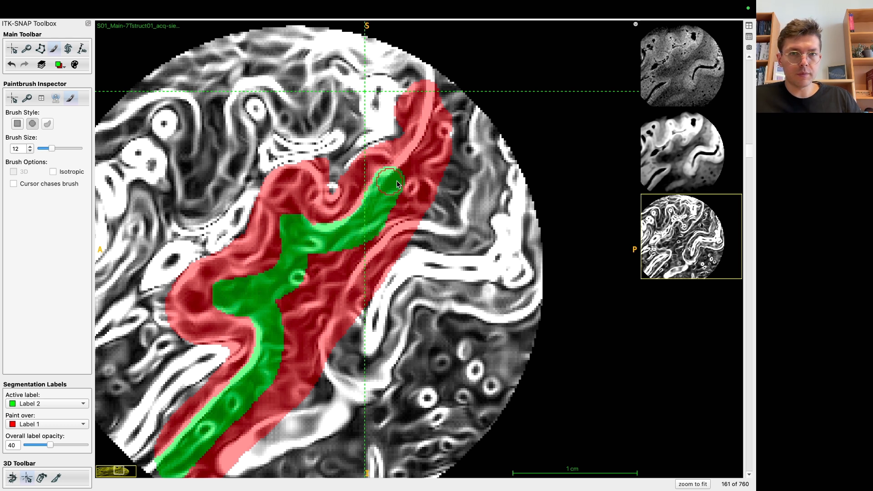
scroll(446, 114, "down", 1)
mouse_move(438, 98)
left_mouse_down()
mouse_move(435, 139)
mouse_move(369, 217)
mouse_move(262, 291)
mouse_move(223, 303)
mouse_move(268, 319)
mouse_move(270, 341)
left_mouse_up()
mouse_move(265, 375)
left_mouse_down()
mouse_move(257, 395)
mouse_move(197, 451)
left_mouse_up()
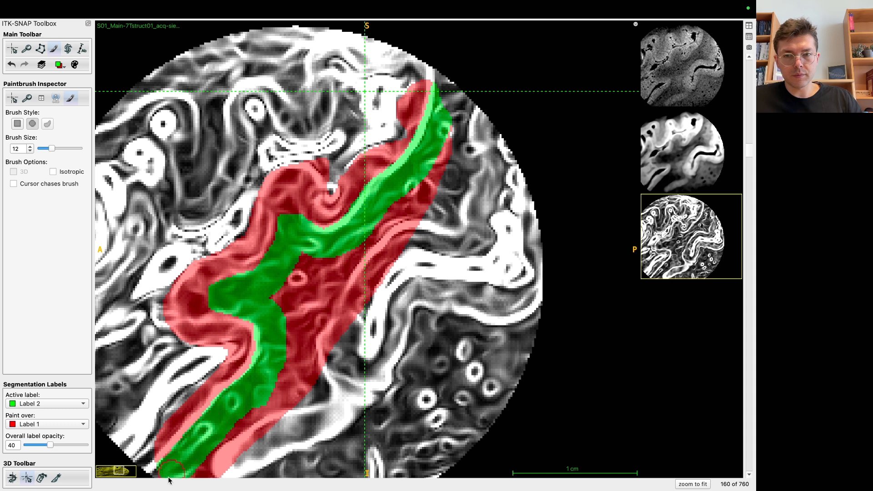
Paint the Label 2 dividing strip on slices 159 and 158, with branches into both anterior folds.
scroll(177, 474, "down", 1)
mouse_move(184, 460)
left_mouse_down()
mouse_move(225, 402)
mouse_move(263, 374)
left_mouse_up()
mouse_move(221, 307)
left_mouse_down()
mouse_move(286, 253)
mouse_move(330, 243)
mouse_move(382, 204)
mouse_move(416, 173)
mouse_move(437, 136)
left_mouse_up()
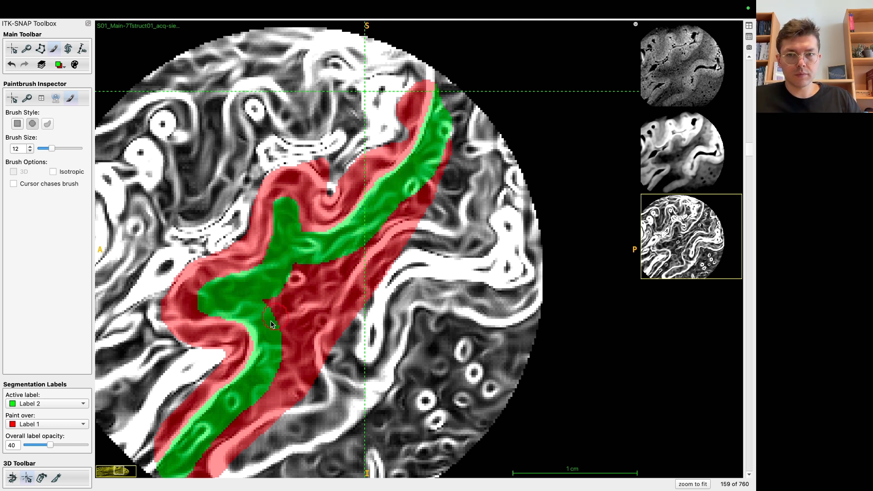
scroll(237, 323, "down", 1)
mouse_move(226, 300)
left_mouse_down()
mouse_move(212, 301)
mouse_move(265, 301)
left_mouse_up()
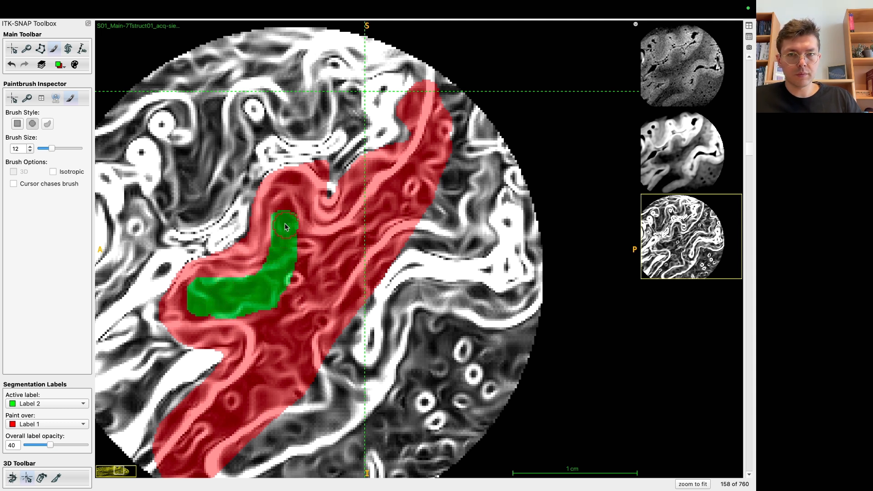
left_click_drag(302, 256, 317, 250)
mouse_move(391, 194)
left_mouse_down()
mouse_move(430, 154)
mouse_move(453, 94)
left_mouse_up()
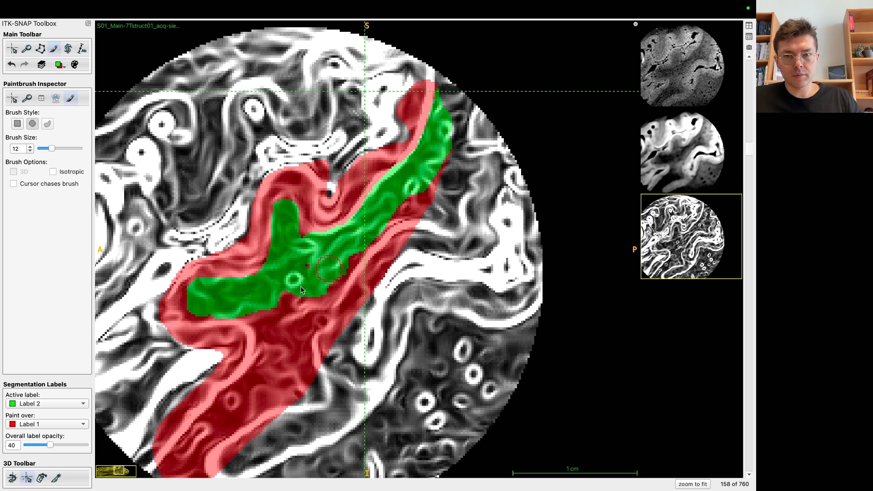
mouse_move(250, 312)
left_mouse_down()
mouse_move(266, 342)
mouse_move(254, 382)
mouse_move(165, 485)
left_mouse_up()
left_click_drag(221, 395, 273, 333)
Paint the branching Label 2 dividing strip on slices 157 to 155, from the superior tip to the inferior end.
scroll(288, 353, "down", 1)
left_click_drag(219, 420, 315, 292)
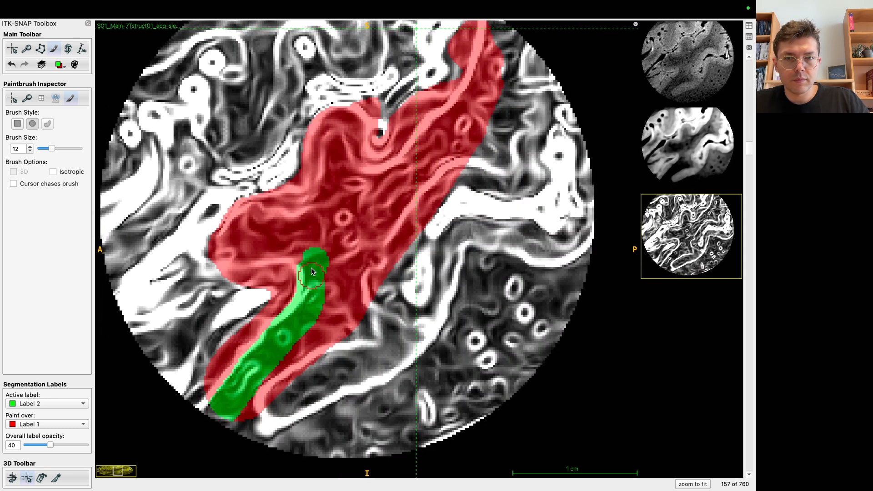
mouse_move(255, 245)
left_mouse_down()
mouse_move(314, 225)
mouse_move(342, 176)
mouse_move(359, 200)
mouse_move(402, 175)
mouse_move(421, 208)
left_mouse_up()
left_click_drag(507, 88, 445, 172)
scroll(501, 69, "down", 1)
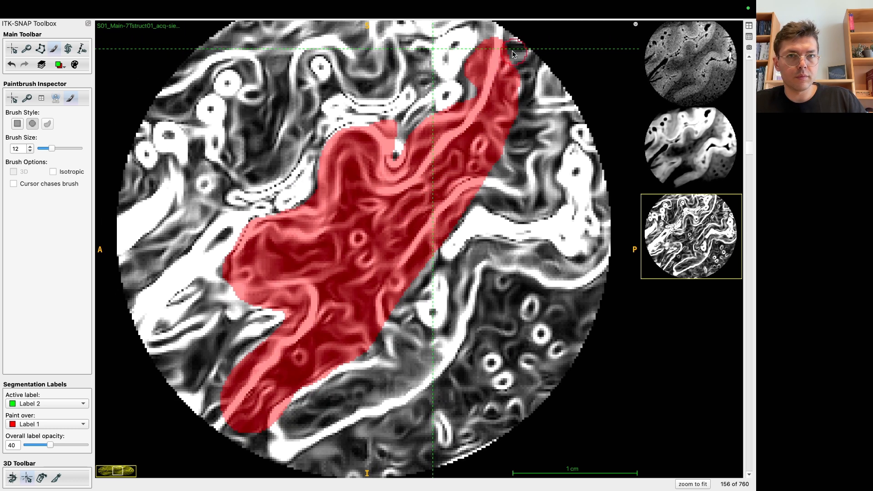
mouse_move(496, 109)
left_mouse_down()
mouse_move(416, 196)
mouse_move(360, 221)
left_mouse_up()
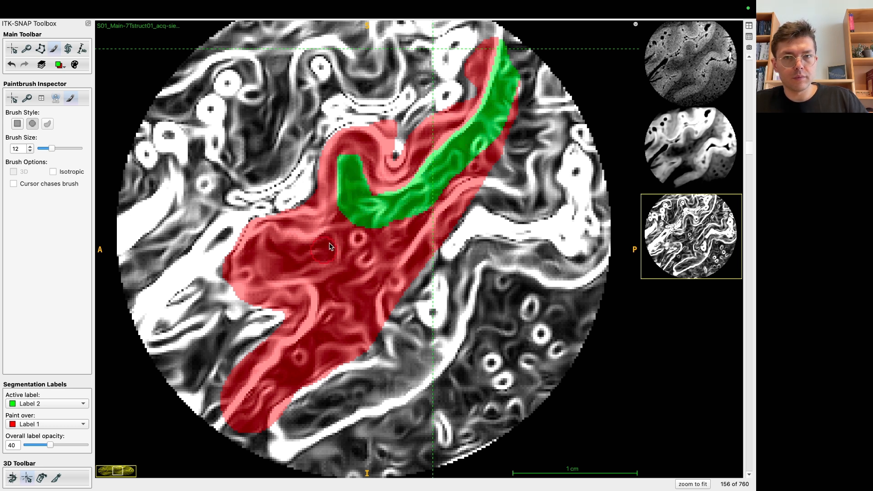
mouse_move(345, 229)
left_mouse_down()
mouse_move(299, 262)
mouse_move(329, 279)
mouse_move(323, 349)
mouse_move(291, 366)
mouse_move(241, 426)
mouse_move(324, 305)
mouse_move(297, 272)
mouse_move(334, 239)
mouse_move(350, 201)
mouse_move(416, 208)
mouse_move(498, 104)
mouse_move(508, 50)
left_mouse_up()
scroll(241, 426, "up", 1)
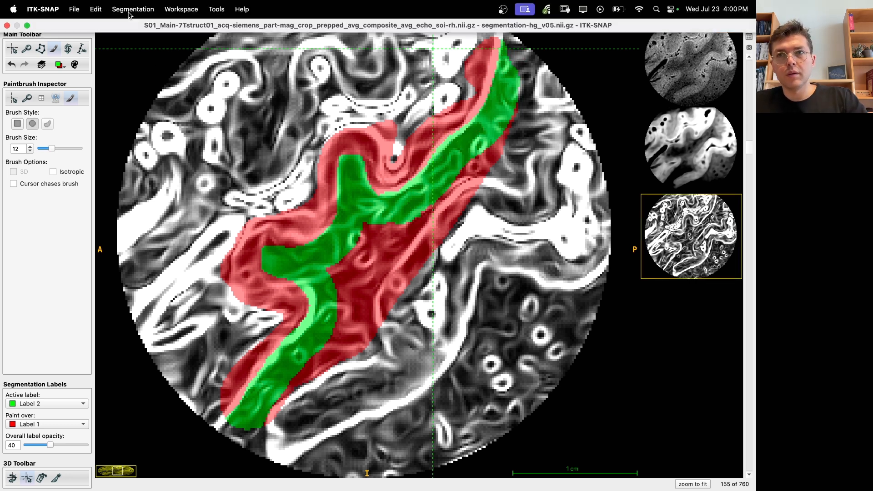
Show all four views and examine the Label 1 and Label 2 split in the orthogonal slices and the 3D model.
left_click(133, 9)
left_click(169, 72)
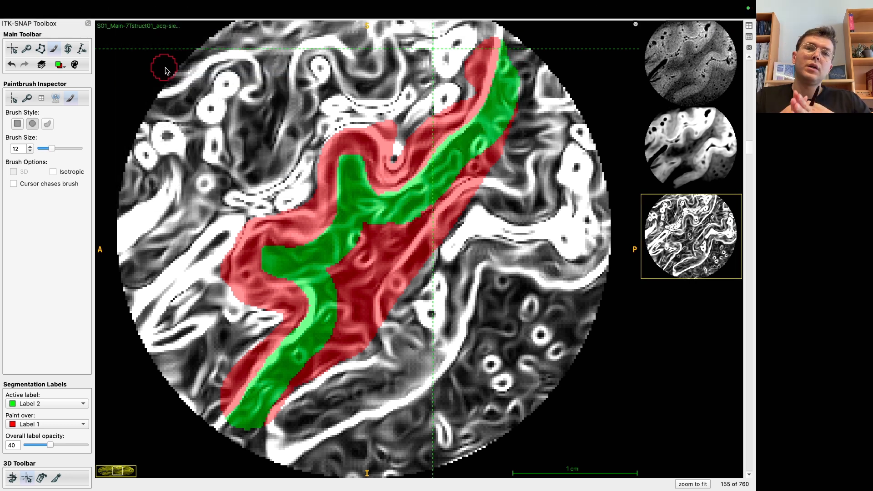
key("r")
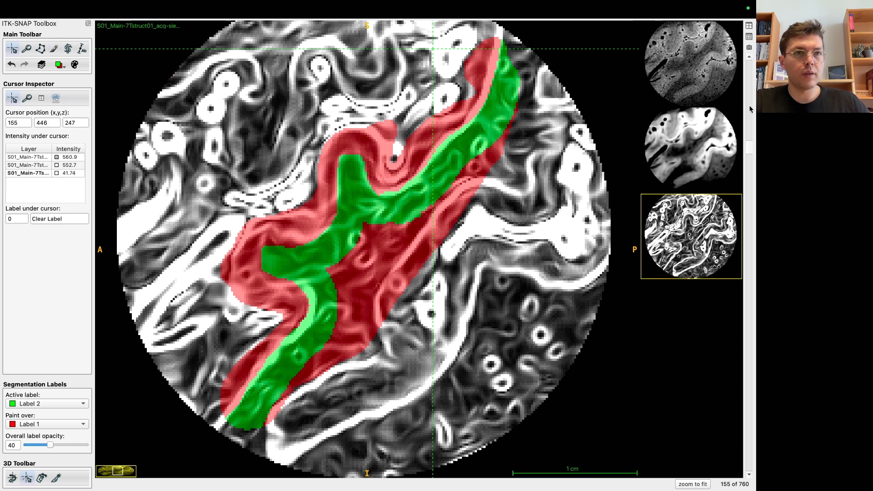
left_click(749, 26)
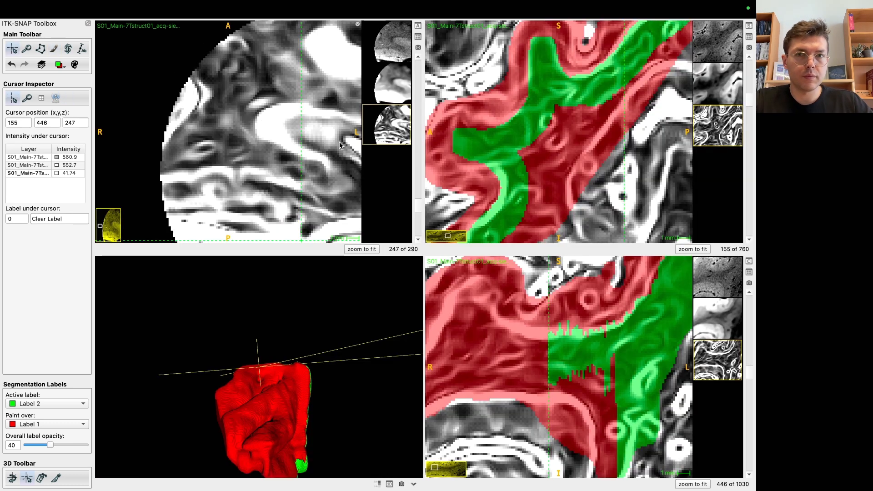
left_click_drag(275, 113, 155, 78)
left_click_drag(205, 124, 206, 140)
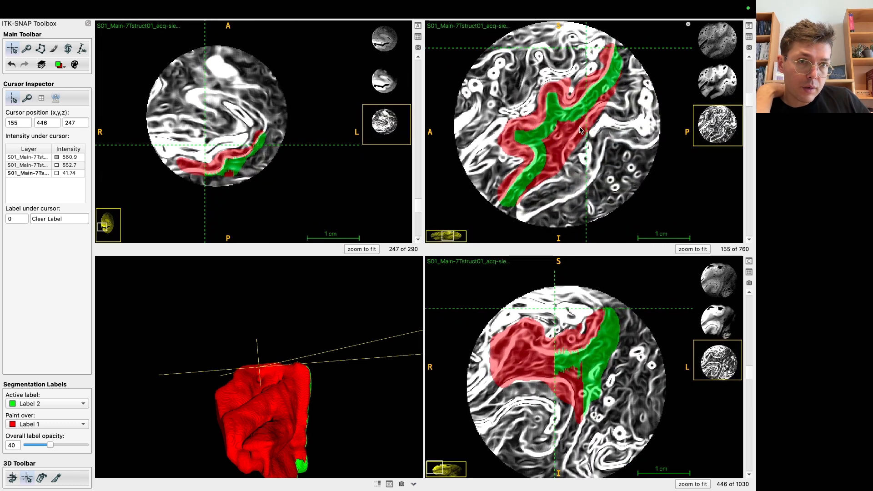
mouse_move(575, 112)
left_mouse_down()
mouse_move(569, 123)
mouse_move(566, 114)
left_mouse_up()
left_click_drag(374, 352, 437, 203)
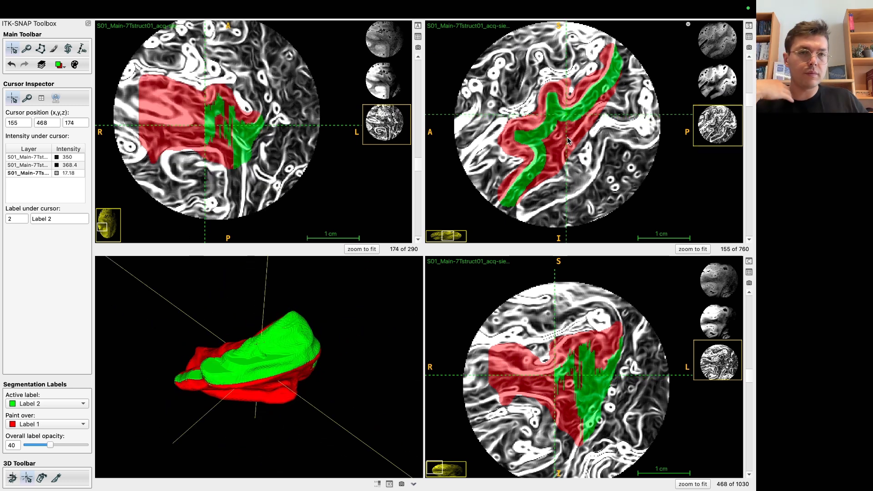
Enlarge the sagittal view and, with brush size 40, fill the Label 1 area posterior to the strip with Label 2 on slices 155 and 156.
left_click(748, 28)
scroll(421, 237, "up", 5)
scroll(422, 236, "down", 5)
scroll(428, 261, "up", 3)
key("p")
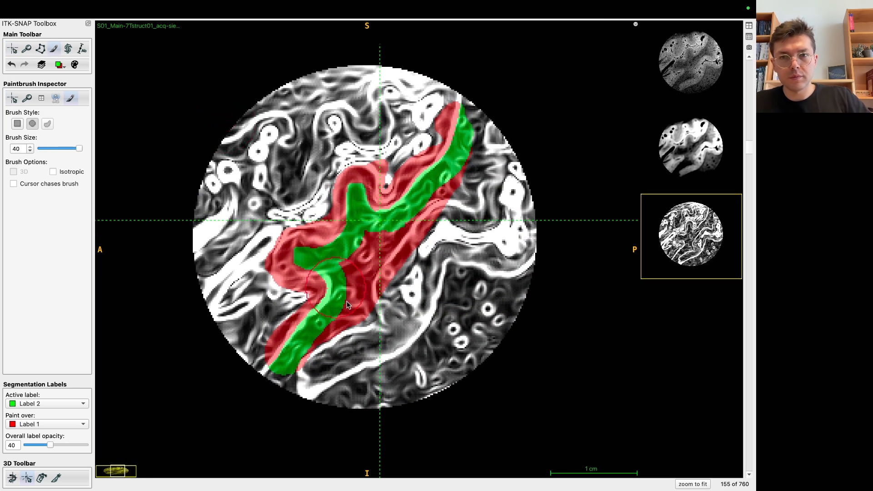
mouse_move(314, 373)
left_mouse_down()
mouse_move(387, 248)
mouse_move(460, 164)
mouse_move(486, 164)
left_mouse_up()
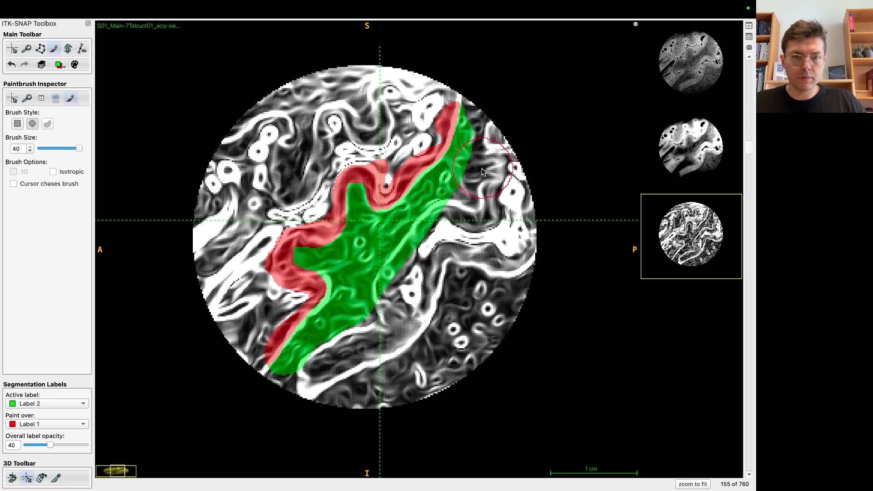
scroll(455, 191, "up", 1)
mouse_move(366, 326)
left_mouse_down()
mouse_move(378, 278)
mouse_move(467, 180)
mouse_move(359, 278)
mouse_move(326, 374)
mouse_move(364, 260)
mouse_move(437, 214)
mouse_move(482, 150)
left_mouse_up()
Fill the Label 1 area posterior to the strip with Label 2 on slices 157 to 160.
scroll(468, 188, "up", 1)
scroll(326, 374, "up", 1)
scroll(434, 227, "up", 1)
mouse_move(435, 227)
left_mouse_down()
mouse_move(377, 268)
mouse_move(359, 327)
mouse_move(302, 399)
left_mouse_up()
scroll(302, 400, "up", 1)
mouse_move(337, 346)
left_mouse_down()
mouse_move(376, 306)
mouse_move(386, 246)
mouse_move(491, 150)
mouse_move(428, 227)
mouse_move(374, 269)
left_mouse_up()
Fill the Label 1 area posterior to the strip with Label 2 on slices 161 to 165.
scroll(491, 150, "up", 1)
scroll(302, 405, "up", 1)
mouse_move(302, 400)
left_mouse_down()
mouse_move(346, 341)
mouse_move(383, 247)
mouse_move(476, 132)
mouse_move(302, 400)
mouse_move(475, 137)
left_mouse_up()
scroll(476, 132, "up", 1)
scroll(302, 400, "up", 1)
scroll(475, 136, "up", 1)
mouse_move(475, 137)
left_mouse_down()
mouse_move(452, 206)
mouse_move(382, 282)
mouse_move(342, 361)
mouse_move(304, 391)
mouse_move(385, 296)
left_mouse_up()
Fill the Label 1 area posterior to the strip with Label 2 on slices 166 to 168.
scroll(304, 392, "up", 1)
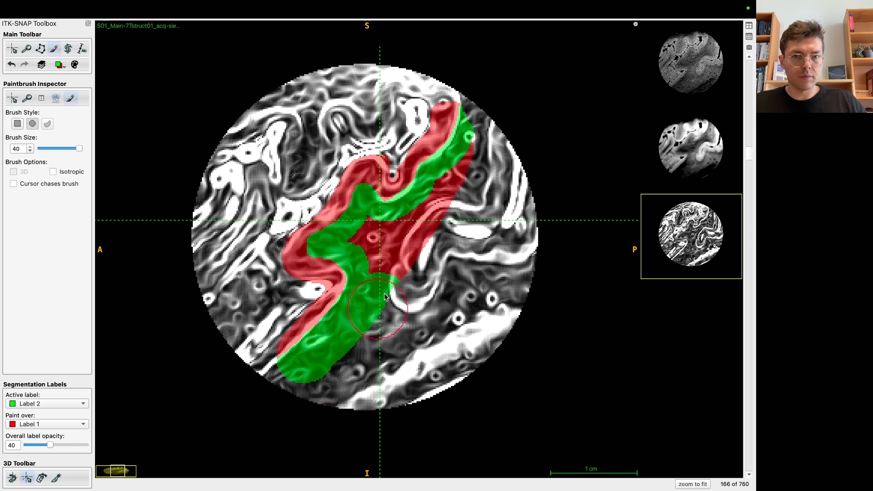
mouse_move(380, 241)
left_mouse_down()
mouse_move(455, 191)
mouse_move(478, 136)
mouse_move(298, 400)
mouse_move(392, 282)
left_mouse_up()
scroll(478, 136, "up", 1)
scroll(299, 400, "up", 1)
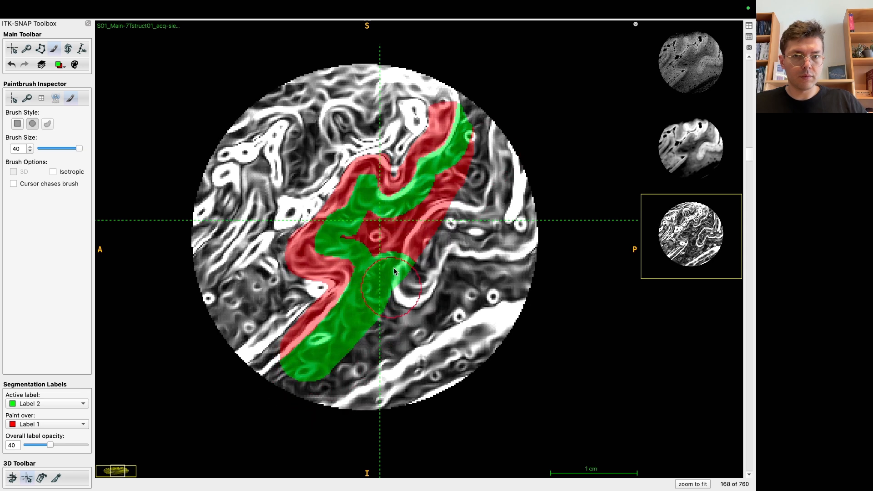
mouse_move(377, 236)
left_mouse_down()
mouse_move(420, 214)
mouse_move(468, 136)
mouse_move(468, 182)
mouse_move(392, 240)
mouse_move(310, 391)
mouse_move(385, 236)
mouse_move(455, 177)
mouse_move(468, 136)
mouse_move(377, 237)
mouse_move(389, 286)
mouse_move(309, 391)
mouse_move(391, 237)
mouse_move(449, 212)
mouse_move(468, 132)
mouse_move(437, 191)
mouse_move(369, 232)
mouse_move(394, 304)
mouse_move(312, 391)
mouse_move(380, 293)
mouse_move(390, 224)
mouse_move(458, 206)
mouse_move(486, 121)
mouse_move(379, 260)
mouse_move(373, 344)
mouse_move(312, 400)
mouse_move(401, 254)
mouse_move(443, 205)
mouse_move(486, 119)
mouse_move(387, 305)
mouse_move(321, 388)
mouse_move(388, 318)
mouse_move(414, 238)
mouse_move(480, 113)
mouse_move(355, 341)
mouse_move(374, 337)
mouse_move(410, 254)
mouse_move(468, 175)
mouse_move(473, 106)
left_mouse_up()
Fill the Label 1 area posterior to the dividing strip with Label 2 on slices 169 to 180.
scroll(469, 136, "up", 1)
scroll(309, 391, "up", 1)
scroll(469, 137, "up", 1)
scroll(309, 391, "up", 1)
scroll(468, 132, "up", 1)
scroll(312, 390, "up", 1)
scroll(485, 121, "up", 1)
scroll(312, 399, "up", 1)
scroll(485, 120, "up", 1)
scroll(321, 389, "up", 1)
scroll(482, 109, "up", 1)
scroll(375, 336, "up", 1)
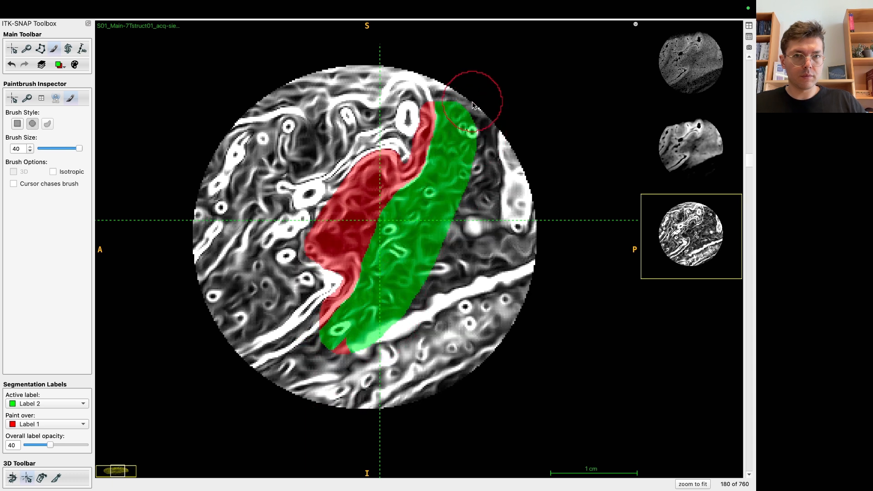
scroll(346, 367, "down", 1)
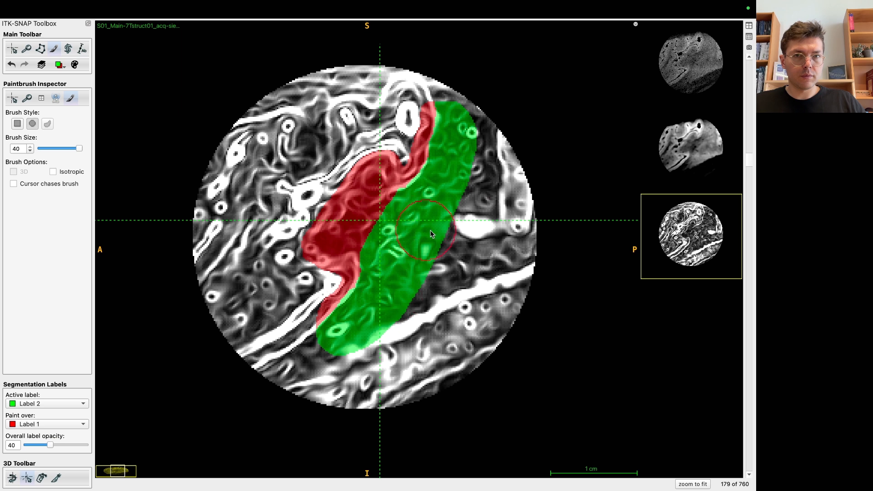
Fill the posterior area with Label 2 on slices 181 and 182, extending it into the anterior lobe's core on slice 181.
scroll(431, 230, "up", 2)
mouse_move(477, 108)
left_mouse_down()
mouse_move(428, 250)
mouse_move(371, 354)
left_mouse_up()
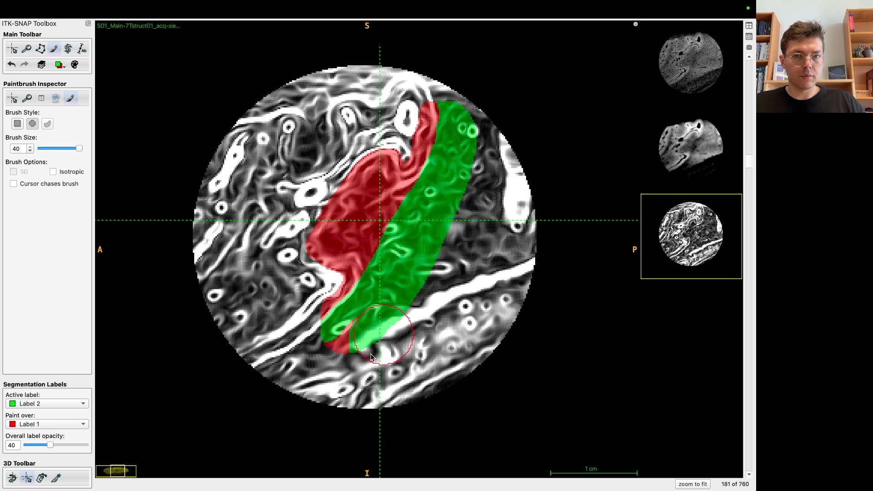
left_click_drag(383, 232, 387, 229)
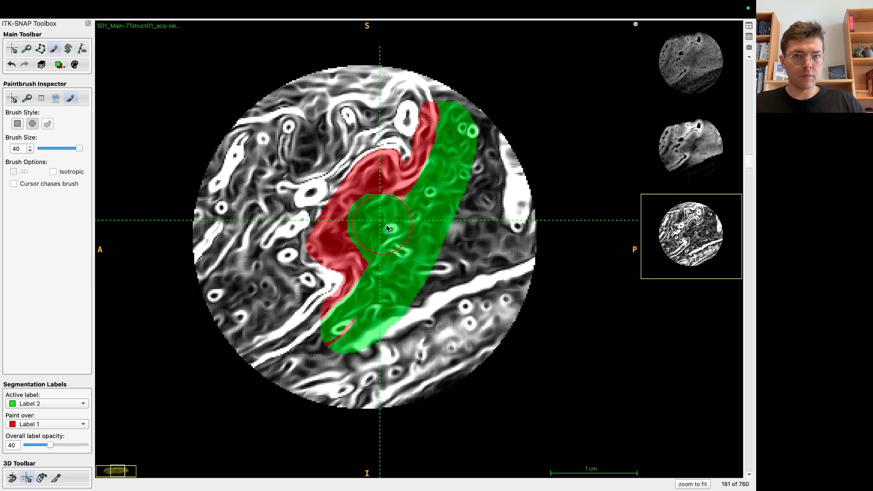
scroll(362, 356, "up", 1)
scroll(361, 356, "down", 1)
scroll(356, 359, "up", 1)
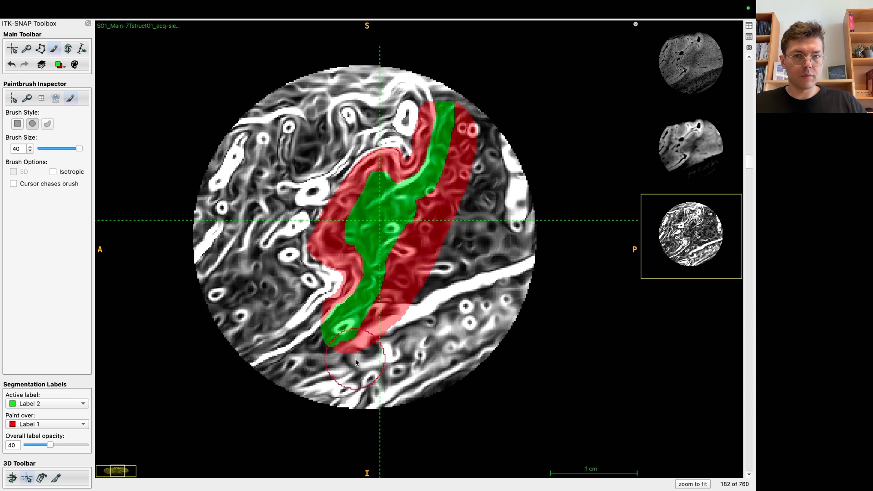
mouse_move(386, 313)
left_mouse_down()
mouse_move(476, 91)
mouse_move(410, 287)
mouse_move(346, 337)
mouse_move(418, 255)
mouse_move(396, 209)
mouse_move(447, 215)
mouse_move(480, 109)
mouse_move(450, 195)
mouse_move(385, 223)
left_mouse_up()
Fill the remaining posterior Label 1 area with Label 2 on slices 183 to 188.
scroll(476, 91, "up", 1)
scroll(345, 337, "up", 1)
scroll(480, 109, "up", 1)
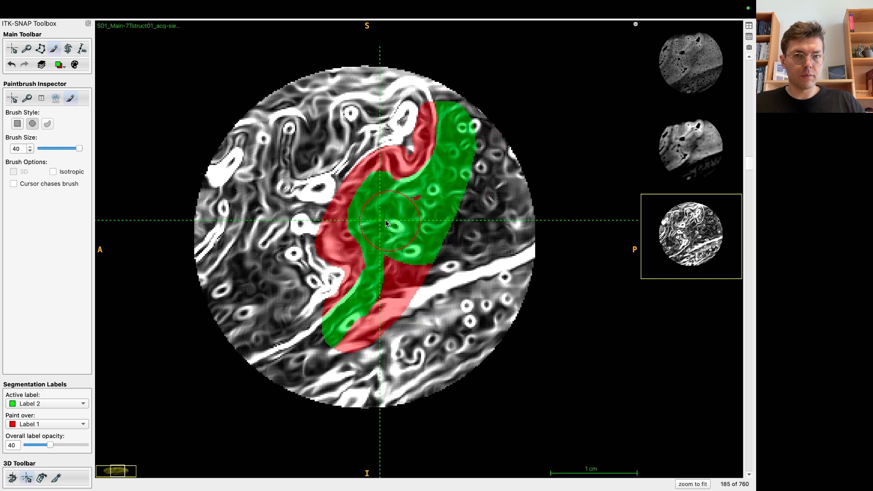
mouse_move(424, 249)
left_mouse_down()
mouse_move(344, 357)
mouse_move(482, 123)
mouse_move(468, 114)
left_mouse_up()
scroll(344, 357, "up", 1)
scroll(469, 113, "up", 1)
Set the brush size to 12 and extend Label 2 into the anterior lobe's core on slices 177 to 180.
scroll(380, 309, "down", 4)
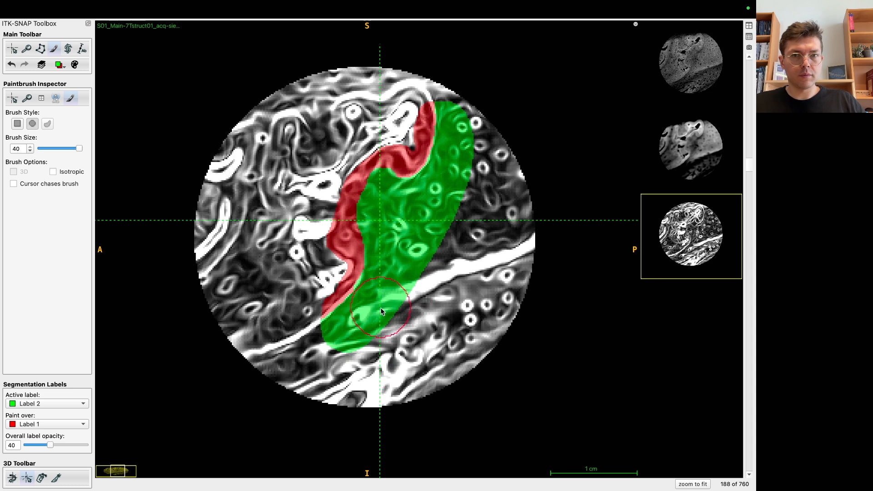
scroll(375, 315, "down", 6)
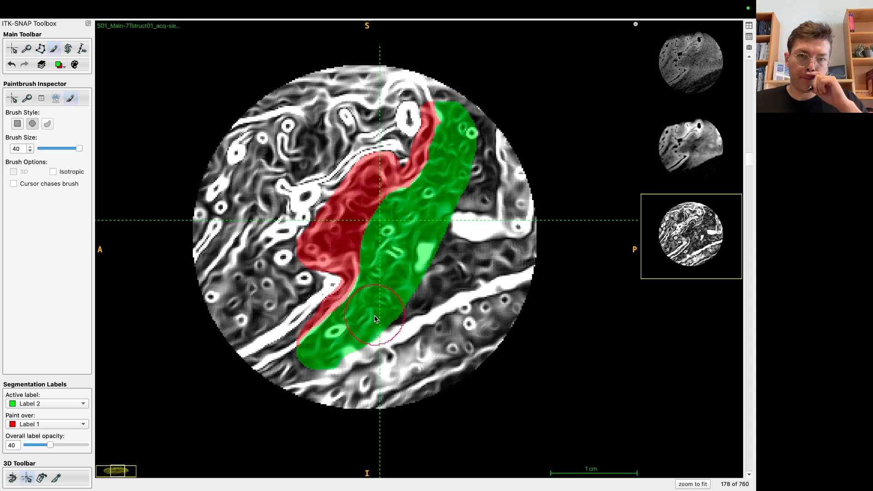
scroll(370, 237, "up", 2)
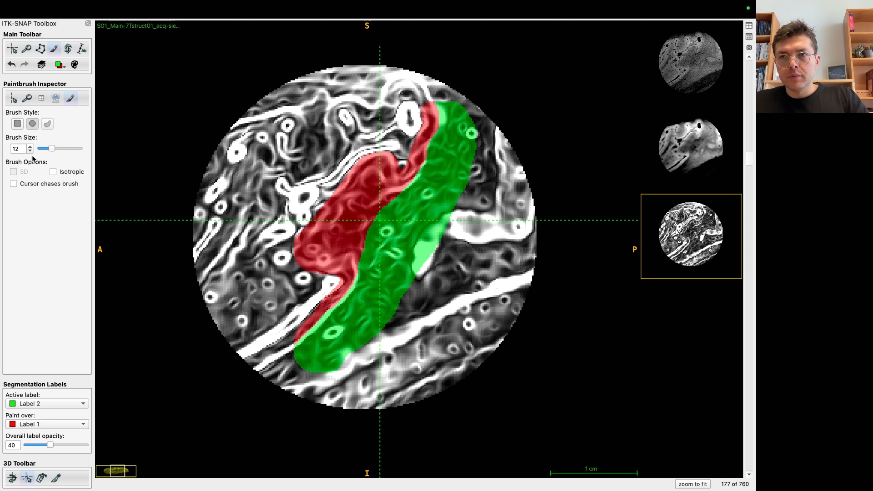
mouse_move(365, 253)
left_mouse_down()
mouse_move(335, 235)
mouse_move(364, 208)
mouse_move(371, 185)
mouse_move(372, 222)
left_mouse_up()
scroll(383, 211, "up", 1)
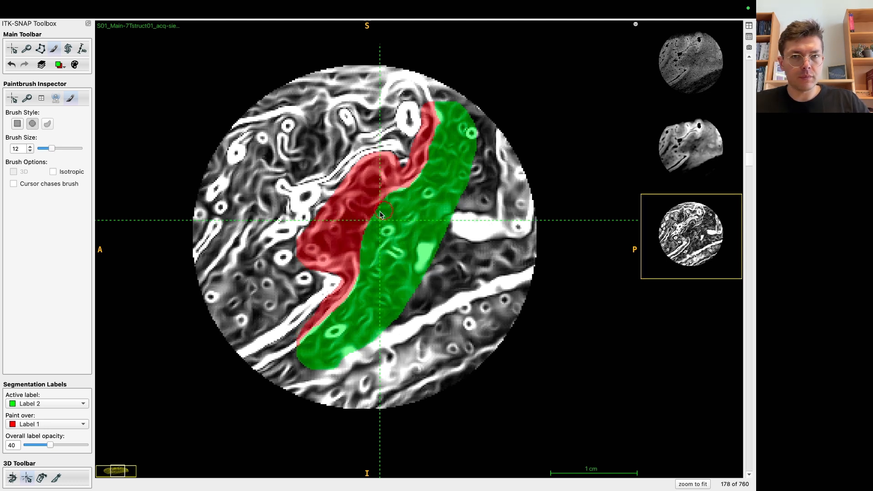
mouse_move(343, 242)
left_mouse_down()
mouse_move(370, 246)
mouse_move(360, 217)
mouse_move(378, 187)
left_mouse_up()
scroll(373, 225, "up", 1)
scroll(381, 200, "up", 1)
left_click_drag(347, 233, 372, 250)
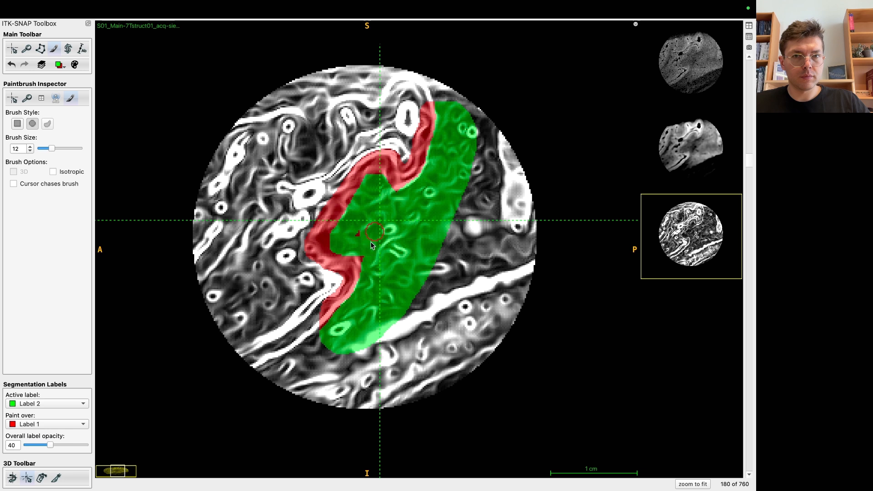
scroll(364, 258, "up", 1)
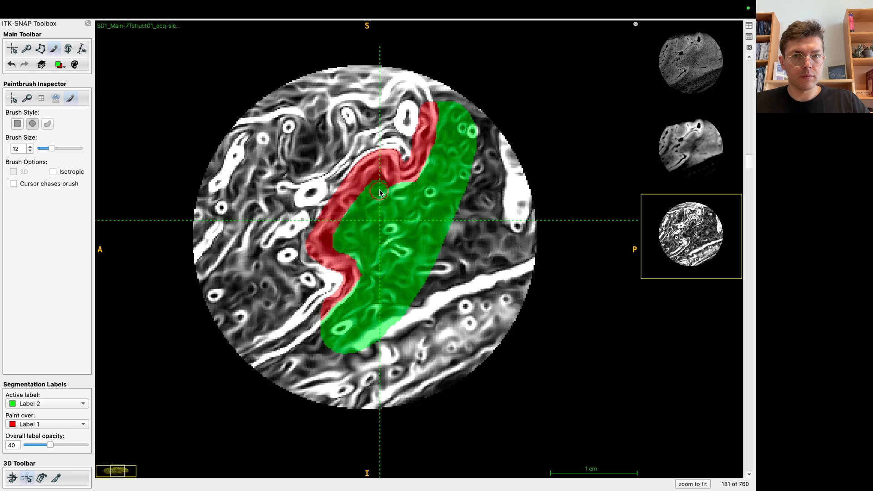
Display the second image layer and review the boundary between Label 1 and Label 2 across slices 190 down to 154.
left_click(687, 78)
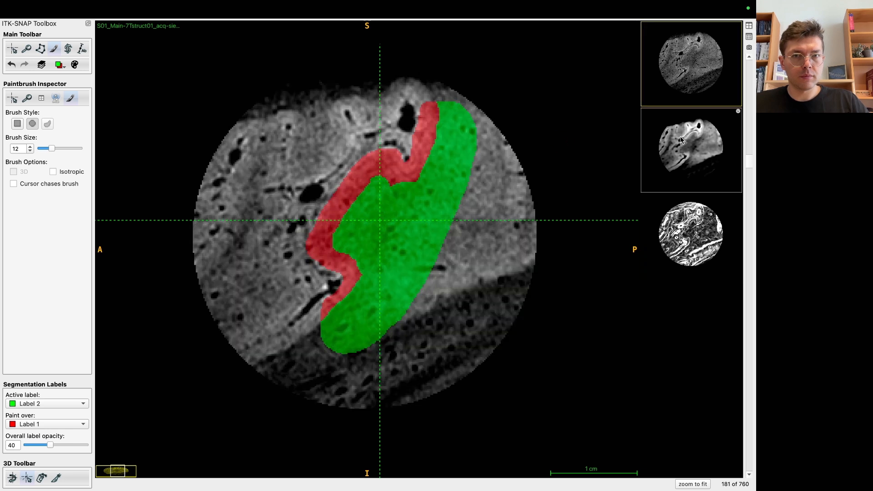
left_click(681, 138)
scroll(364, 245, "up", 1)
scroll(371, 249, "up", 7)
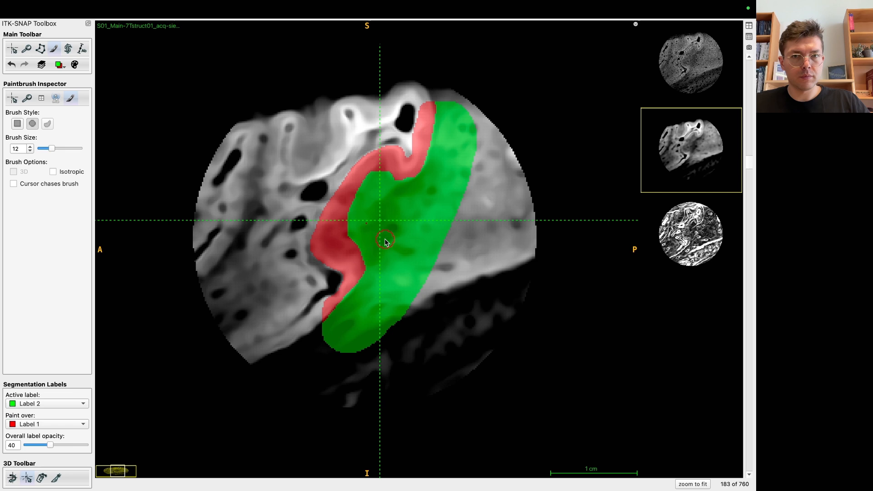
scroll(389, 228, "up", 1)
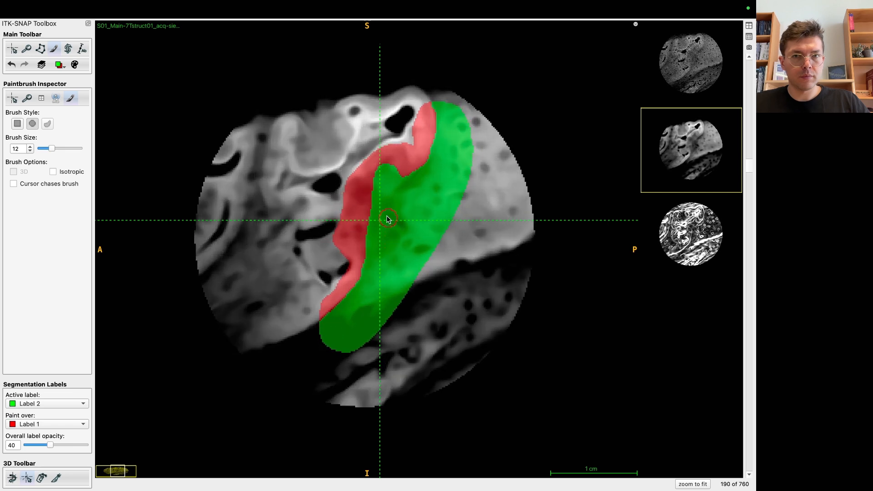
scroll(386, 200, "down", 10)
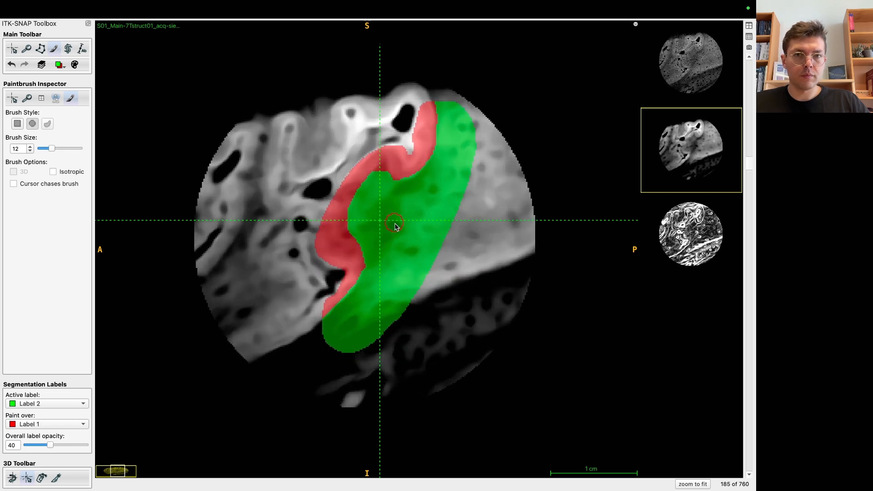
scroll(391, 223, "down", 4)
scroll(438, 233, "up", 3)
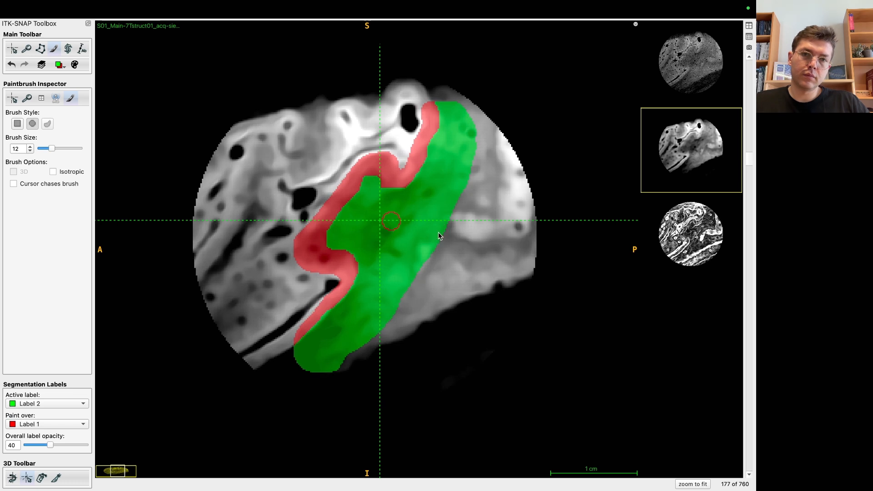
scroll(408, 251, "down", 10)
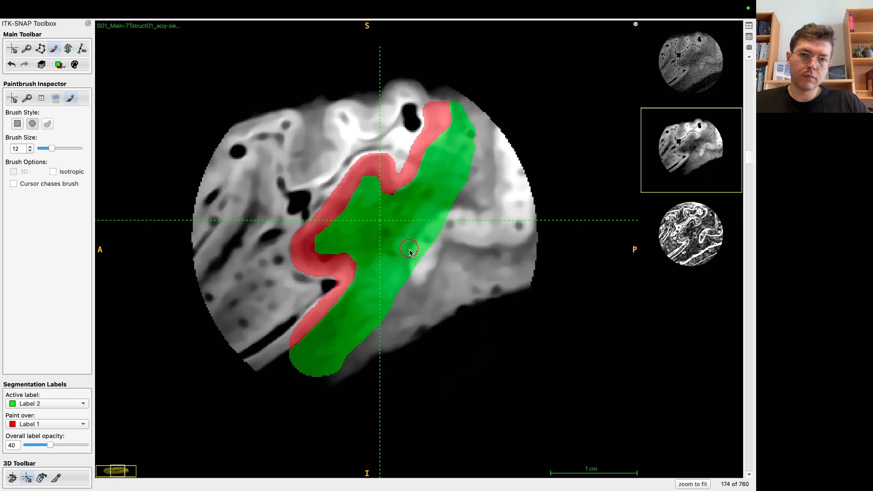
scroll(408, 254, "down", 10)
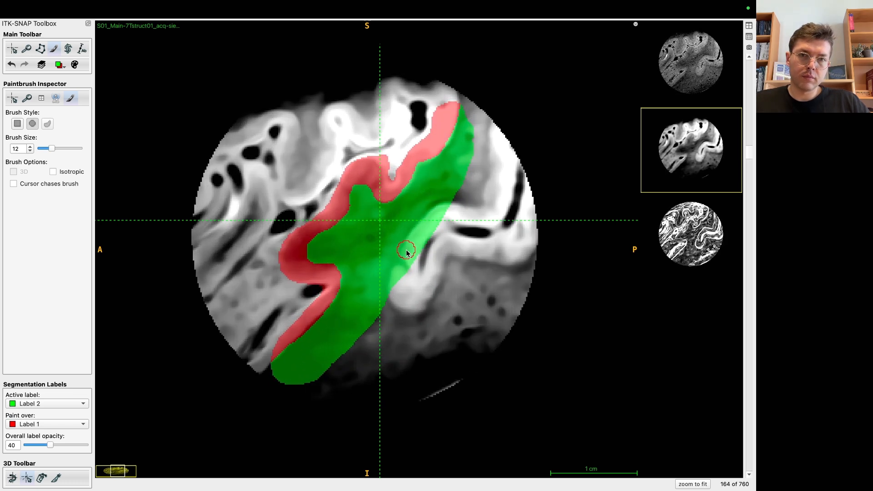
scroll(407, 253, "down", 5)
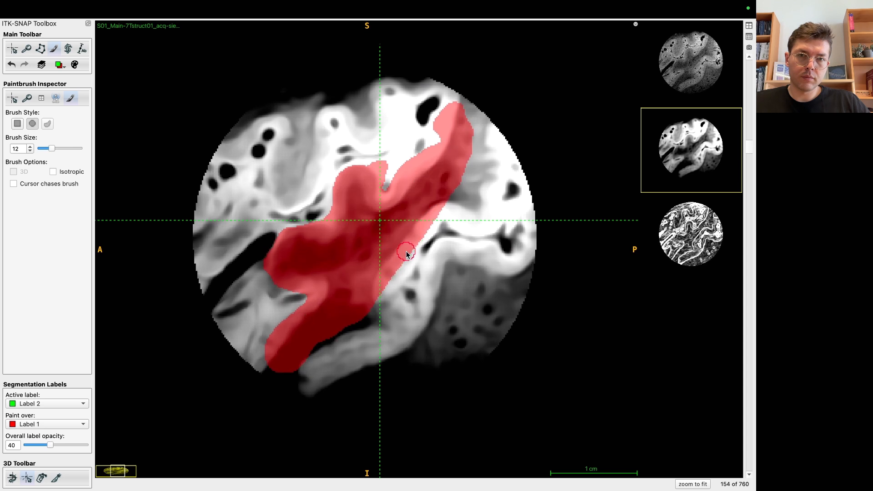
Paint a Label 2 strip along the inside of the anterior Label 1 band on slice 154, branching into both anterior lobes.
scroll(345, 284, "up", 1)
scroll(322, 276, "down", 1)
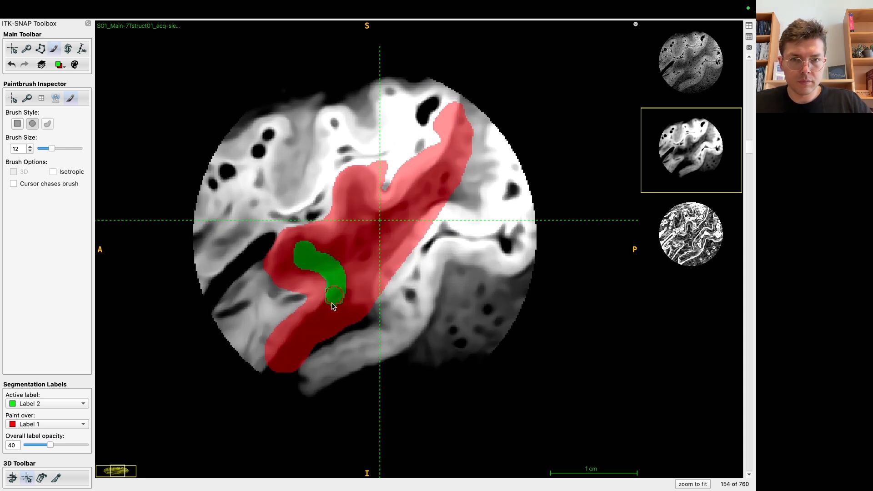
left_click_drag(304, 344, 280, 376)
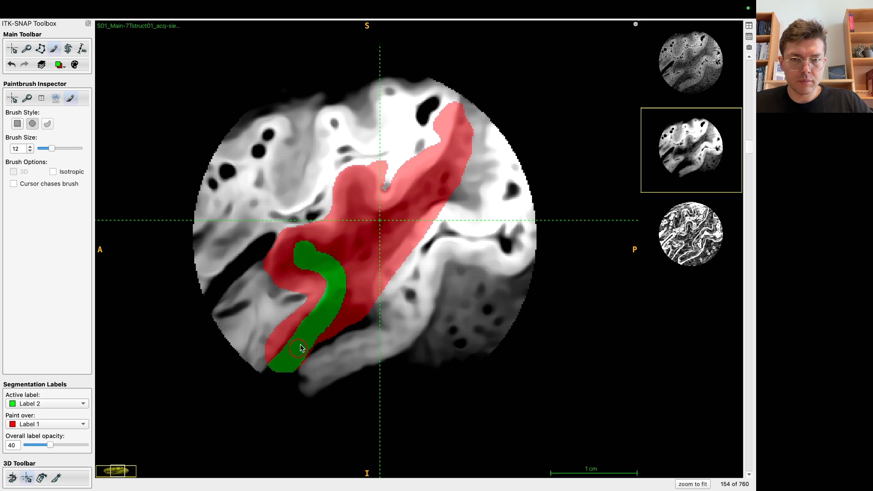
left_click_drag(340, 259, 359, 228)
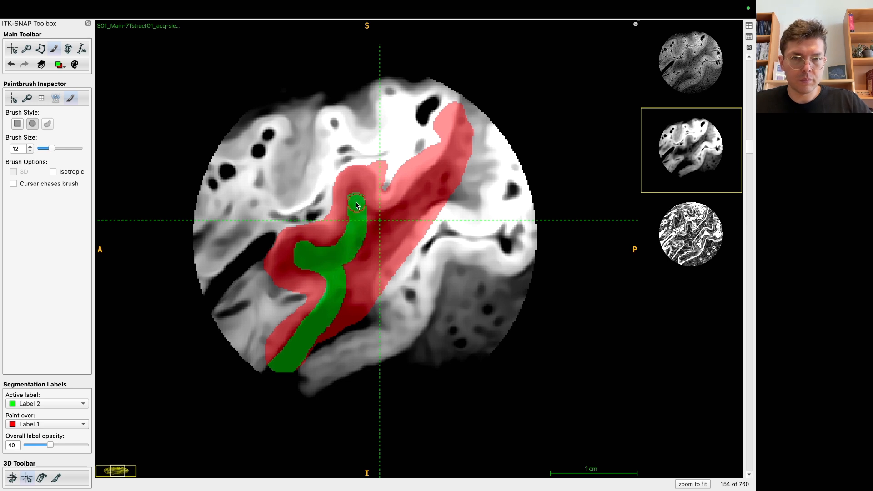
mouse_move(355, 197)
left_mouse_down()
mouse_move(376, 224)
mouse_move(411, 207)
mouse_move(470, 126)
mouse_move(419, 198)
mouse_move(388, 222)
mouse_move(361, 219)
mouse_move(340, 293)
mouse_move(318, 331)
mouse_move(295, 350)
mouse_move(314, 326)
mouse_move(272, 376)
mouse_move(322, 308)
mouse_move(358, 225)
left_mouse_up()
Paint the Label 2 dividing strip from the inferior end to the superior tip on slices 153 to 151.
scroll(470, 110, "down", 1)
scroll(275, 375, "down", 1)
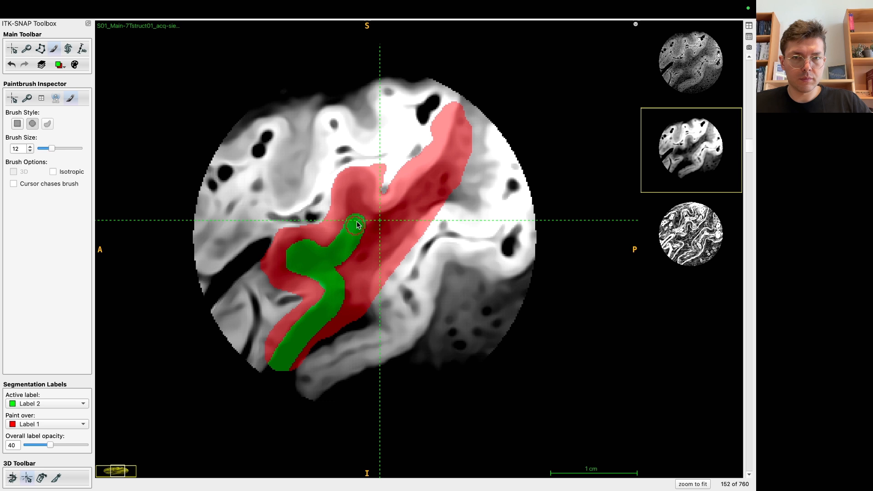
mouse_move(390, 226)
left_mouse_down()
mouse_move(448, 167)
mouse_move(468, 104)
left_mouse_up()
scroll(468, 104, "down", 1)
mouse_move(461, 107)
left_mouse_down()
mouse_move(466, 120)
mouse_move(446, 159)
mouse_move(416, 201)
mouse_move(386, 224)
mouse_move(361, 221)
mouse_move(354, 198)
mouse_move(343, 250)
mouse_move(317, 260)
mouse_move(333, 304)
mouse_move(266, 371)
left_mouse_up()
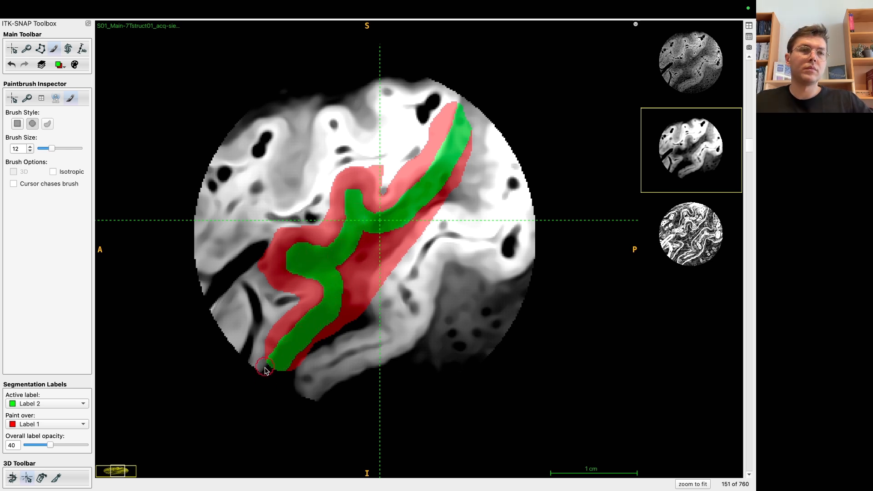
scroll(373, 261, "down", 1)
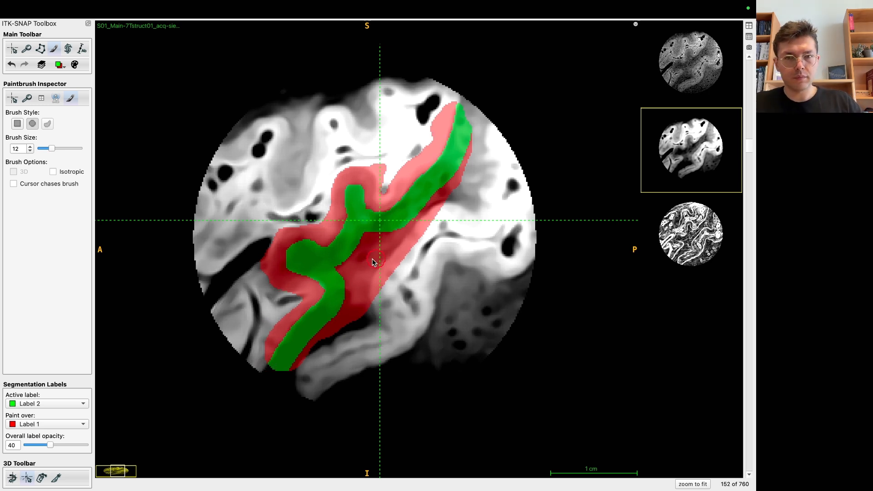
scroll(318, 364, "down", 1)
scroll(311, 369, "up", 2)
scroll(288, 376, "up", 1)
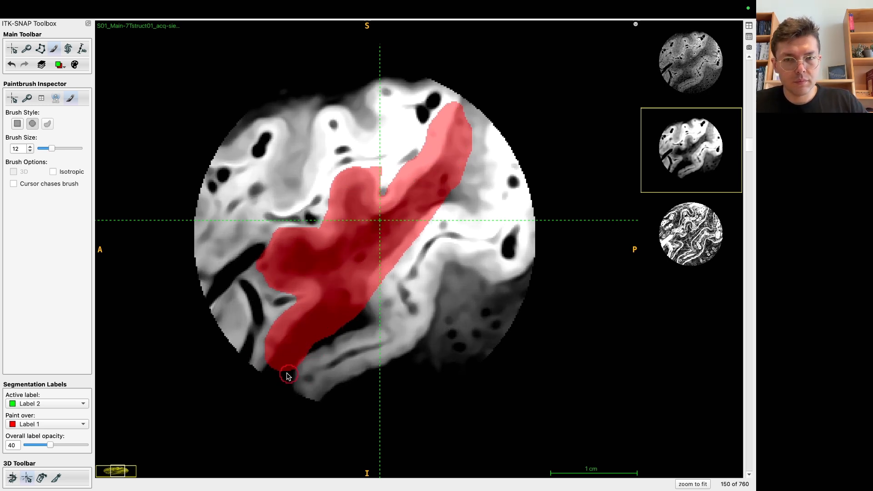
Paint the Label 2 dividing strip behind the anterior Label 1 band on slices 150 and 149.
left_click_drag(290, 360, 307, 335)
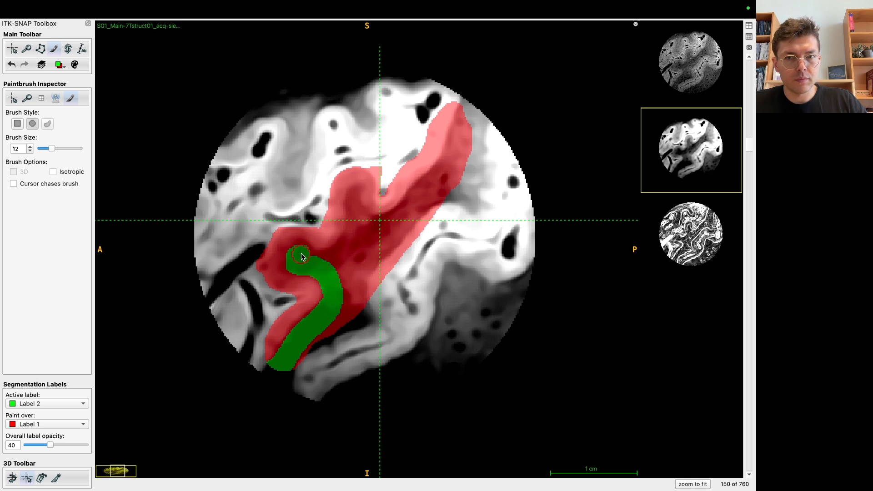
mouse_move(334, 266)
left_mouse_down()
mouse_move(361, 233)
mouse_move(402, 213)
mouse_move(445, 167)
mouse_move(467, 122)
mouse_move(441, 175)
mouse_move(418, 195)
left_mouse_up()
scroll(455, 149, "down", 1)
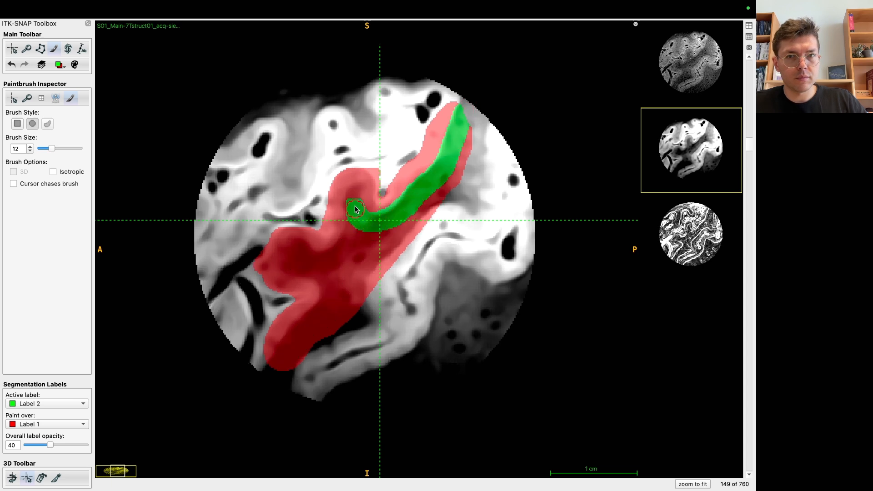
mouse_move(354, 199)
left_mouse_down()
mouse_move(346, 250)
mouse_move(315, 263)
left_mouse_up()
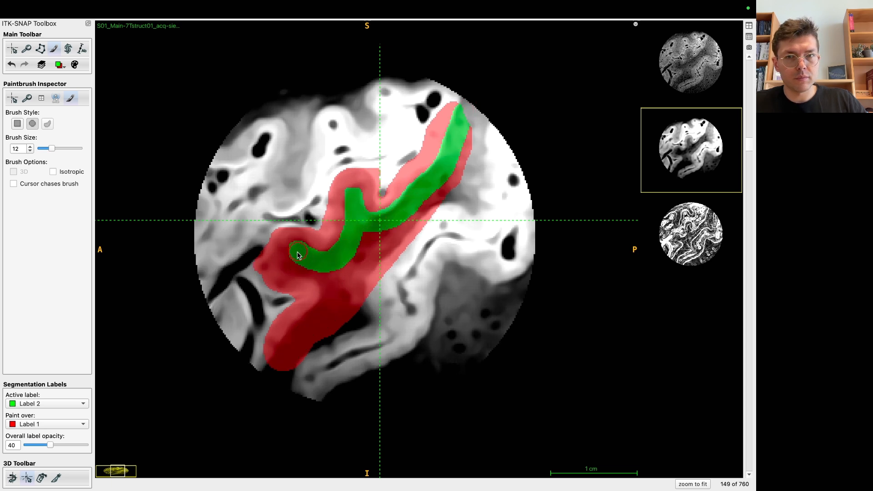
mouse_move(295, 345)
left_mouse_down()
mouse_move(274, 368)
mouse_move(315, 322)
mouse_move(304, 273)
mouse_move(351, 246)
left_mouse_up()
Paint the Label 2 dividing strip with its branches into the anterior lobes on slices 148 and 147.
scroll(274, 368, "down", 1)
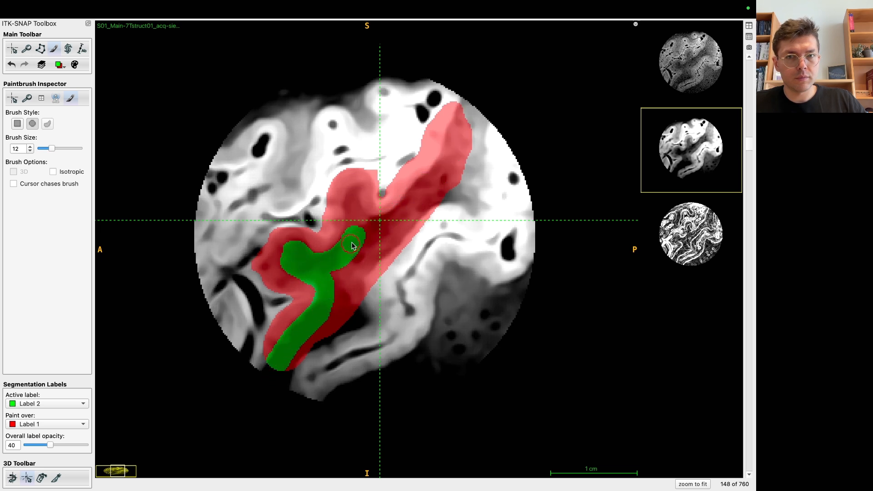
mouse_move(354, 202)
left_mouse_down()
mouse_move(376, 224)
mouse_move(437, 177)
left_mouse_up()
scroll(470, 117, "down", 1)
left_click_drag(467, 120, 438, 182)
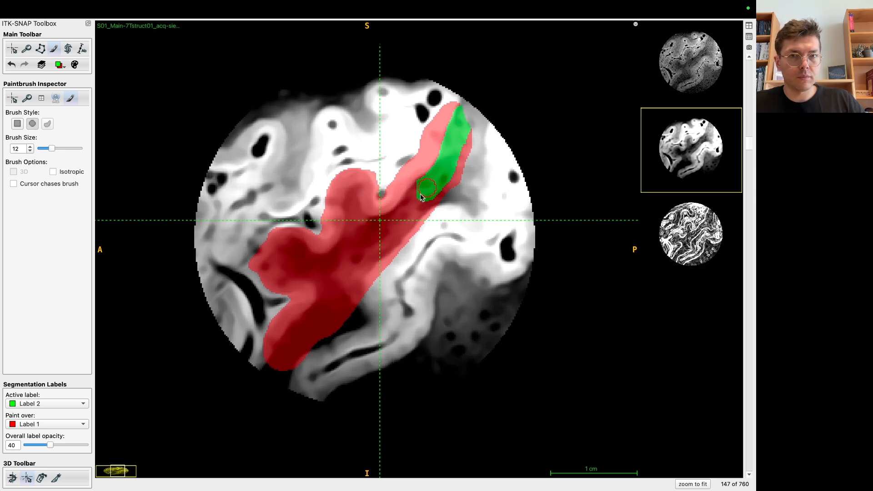
mouse_move(351, 205)
left_mouse_down()
mouse_move(352, 245)
mouse_move(314, 266)
mouse_move(325, 331)
mouse_move(280, 365)
mouse_move(358, 237)
left_mouse_up()
Paint the Label 2 dividing strip on slices 146 to 144 and fill the posterior area of slice 144 with Label 2.
scroll(271, 379, "down", 1)
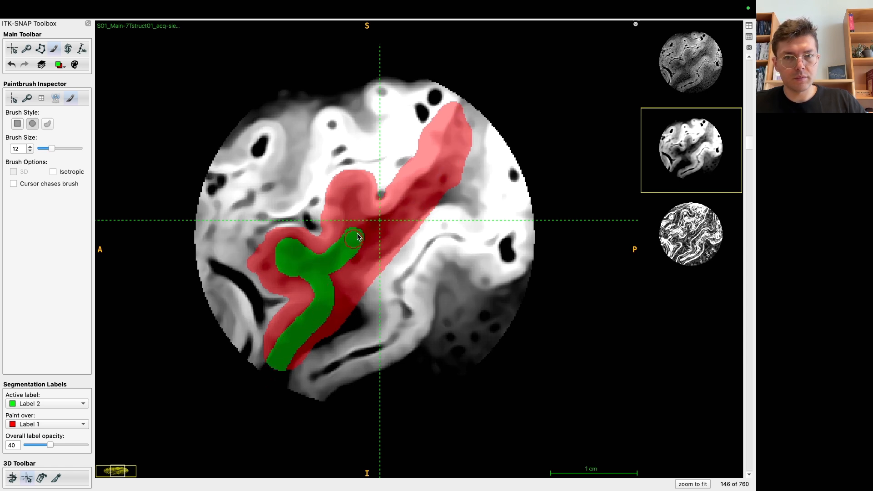
scroll(374, 240, "down", 1)
scroll(370, 229, "up", 1)
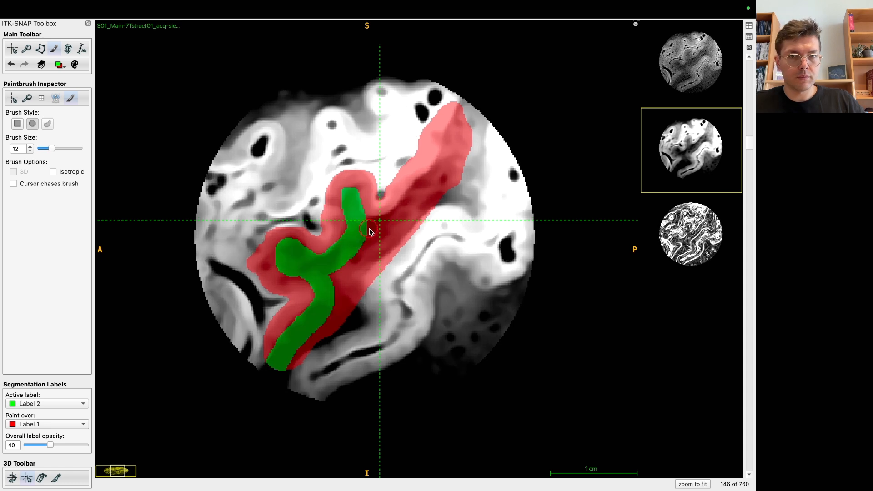
mouse_move(384, 226)
left_mouse_down()
mouse_move(452, 157)
mouse_move(464, 123)
mouse_move(442, 168)
left_mouse_up()
scroll(463, 122, "down", 1)
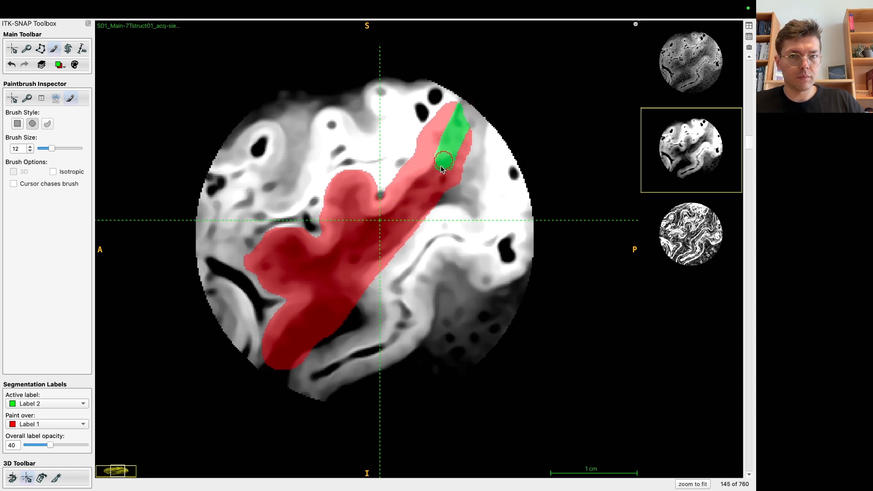
mouse_move(401, 222)
left_mouse_down()
mouse_move(320, 269)
mouse_move(318, 301)
mouse_move(273, 366)
mouse_move(321, 292)
mouse_move(297, 279)
mouse_move(332, 270)
mouse_move(355, 234)
left_mouse_up()
key("Down")
mouse_move(350, 203)
left_mouse_down()
mouse_move(380, 226)
mouse_move(368, 228)
mouse_move(447, 168)
mouse_move(467, 118)
left_mouse_up()
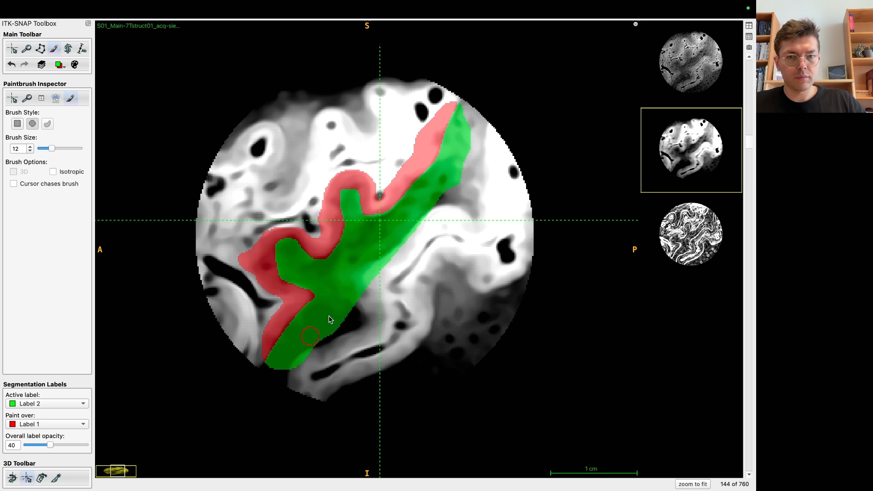
Paint the Label 2 dividing strip behind the anterior Label 1 band on slices 143 and 142.
scroll(313, 336, "down", 1)
left_click_drag(273, 366, 299, 334)
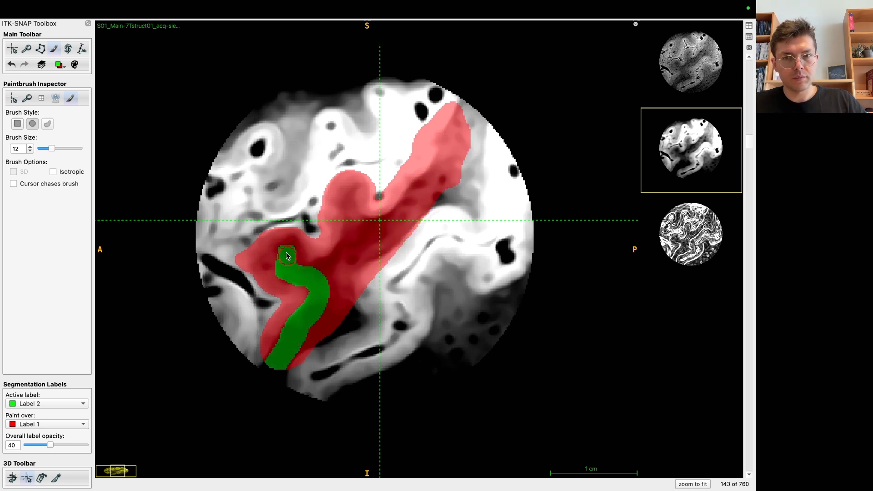
mouse_move(297, 263)
left_mouse_down()
mouse_move(332, 258)
mouse_move(356, 227)
mouse_move(400, 213)
mouse_move(446, 167)
mouse_move(464, 114)
mouse_move(431, 178)
mouse_move(377, 232)
mouse_move(352, 236)
mouse_move(330, 273)
left_mouse_up()
scroll(464, 113, "down", 1)
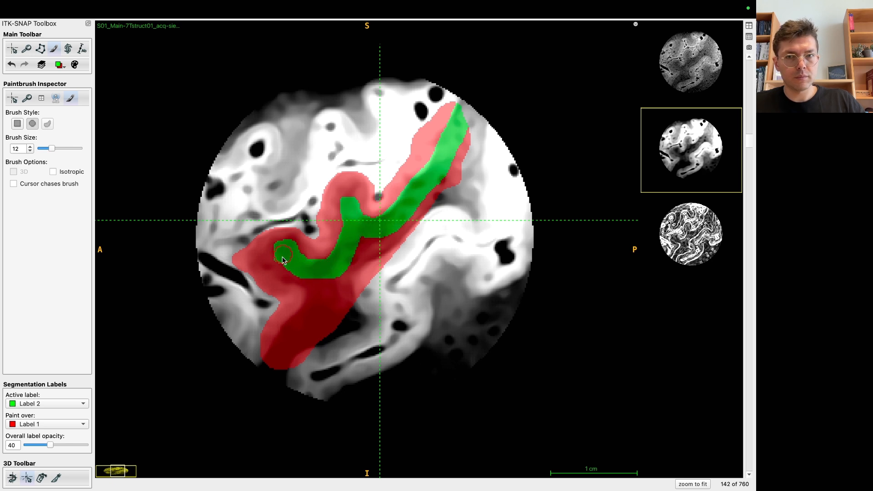
left_click_drag(312, 293, 273, 363)
Set the brush size to 40 and fill the Label 1 area posterior to the strip with Label 2 on slices 142 and 143.
left_click_drag(52, 148, 79, 148)
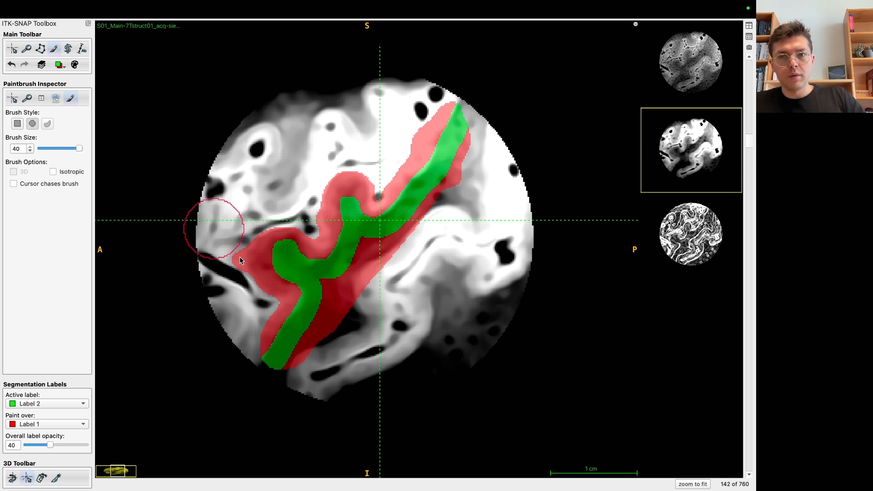
left_click_drag(302, 373, 345, 293)
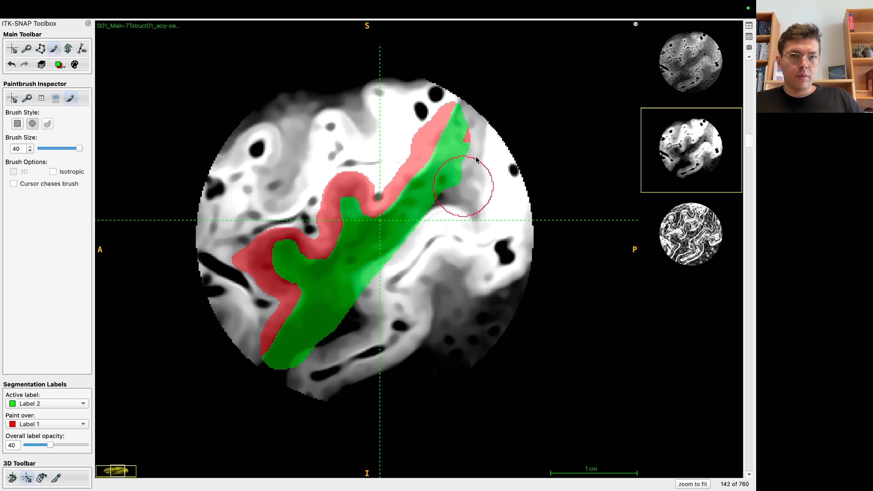
scroll(487, 126, "up", 1)
mouse_move(419, 232)
left_mouse_down()
mouse_move(346, 291)
mouse_move(296, 381)
left_mouse_up()
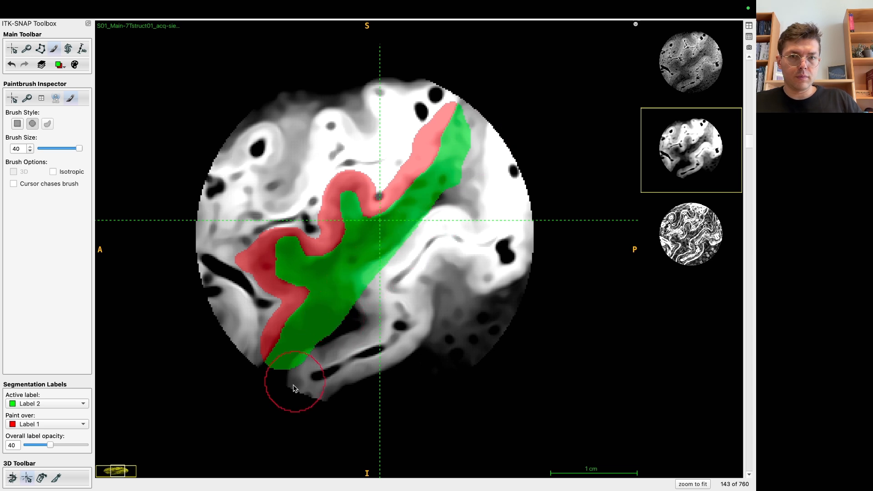
Fill the Label 1 area posterior to the dividing strip with Label 2 on the remaining strip-only slices between 143 and 155.
scroll(314, 355, "up", 1)
scroll(381, 290, "up", 1)
mouse_move(381, 290)
left_mouse_down()
mouse_move(332, 351)
mouse_move(361, 271)
mouse_move(441, 219)
mouse_move(339, 310)
mouse_move(300, 386)
mouse_move(384, 250)
mouse_move(464, 195)
mouse_move(481, 167)
mouse_move(394, 248)
mouse_move(300, 383)
left_mouse_up()
scroll(486, 135, "up", 1)
scroll(300, 385, "up", 1)
scroll(481, 168, "up", 1)
scroll(299, 383, "up", 1)
mouse_move(359, 280)
left_mouse_down()
mouse_move(412, 238)
mouse_move(473, 157)
mouse_move(358, 282)
mouse_move(312, 375)
mouse_move(357, 292)
mouse_move(492, 147)
mouse_move(425, 237)
mouse_move(360, 285)
mouse_move(300, 387)
left_mouse_up()
scroll(474, 157, "up", 1)
scroll(312, 375, "up", 1)
scroll(491, 147, "up", 1)
scroll(300, 387, "up", 1)
mouse_move(369, 302)
left_mouse_down()
mouse_move(382, 255)
mouse_move(452, 214)
mouse_move(498, 133)
mouse_move(370, 270)
mouse_move(309, 383)
left_mouse_up()
scroll(497, 132, "up", 1)
scroll(309, 383, "up", 1)
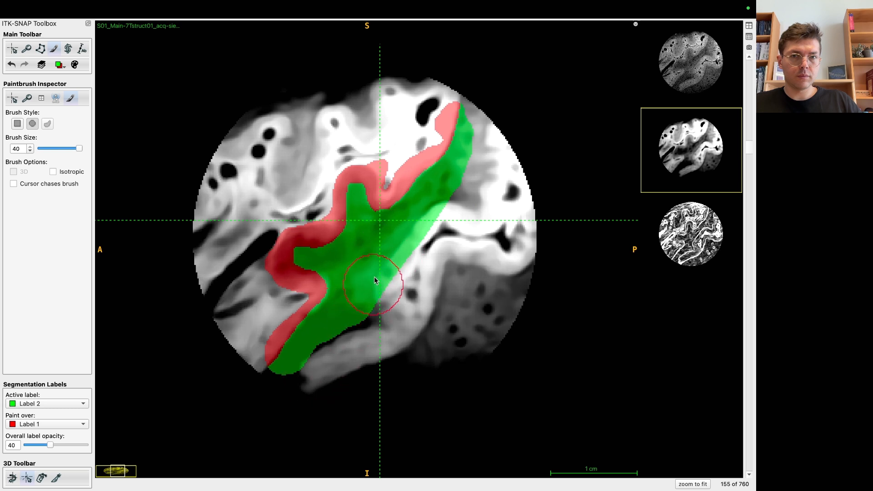
Show all four views, zoom out, move the crosshair within Label 2 and rotate the 3D model to examine the split.
scroll(438, 225, "up", 1)
scroll(438, 225, "up", 8)
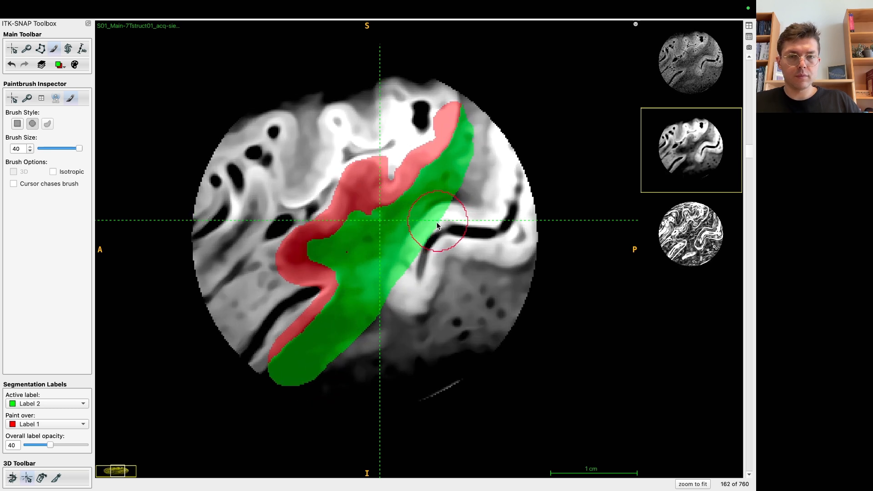
left_click(738, 26)
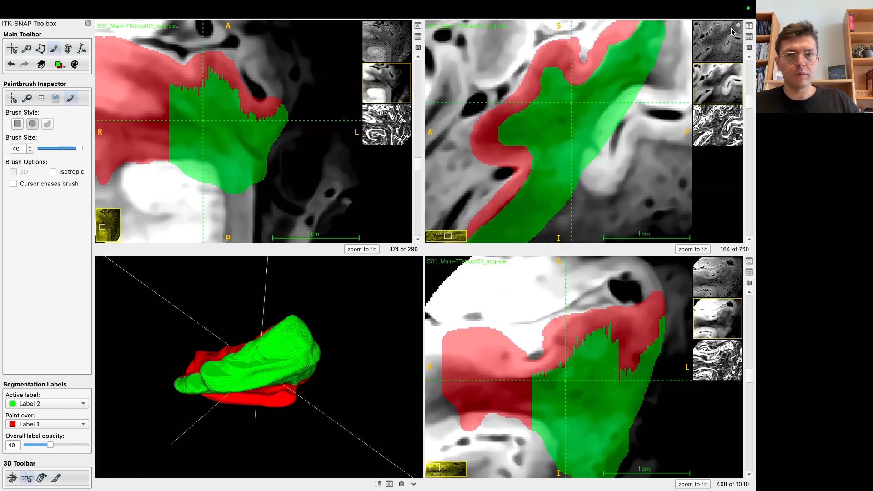
key("c")
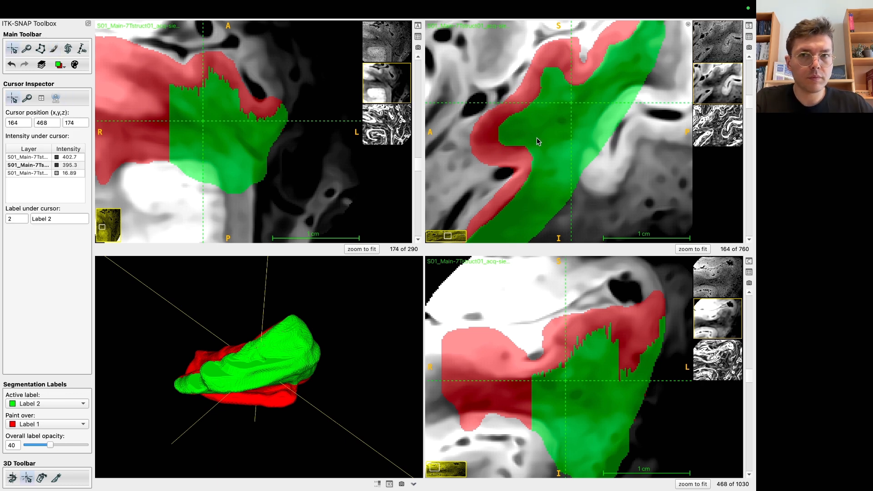
scroll(538, 140, "down", 10)
scroll(540, 140, "up", 4)
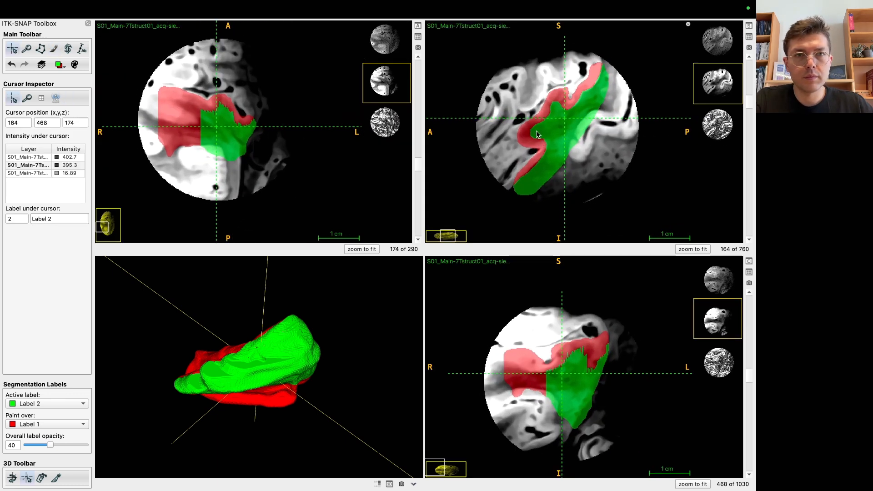
mouse_move(537, 142)
left_mouse_down()
mouse_move(552, 176)
mouse_move(551, 139)
left_mouse_up()
left_click_drag(213, 318, 410, 456)
Turn off Continuous Update for the 3D view and rotate the model to inspect both labels.
left_click(414, 484)
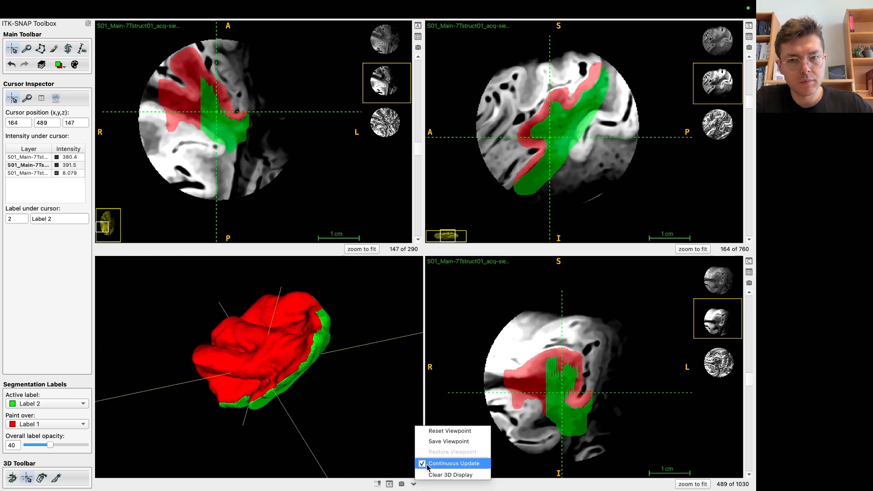
left_click(427, 464)
left_click_drag(362, 393, 238, 283)
left_click_drag(359, 312, 327, 230)
Enlarge the sagittal view to fill the window and activate the Paintbrush with brush size 12.
left_click(749, 25)
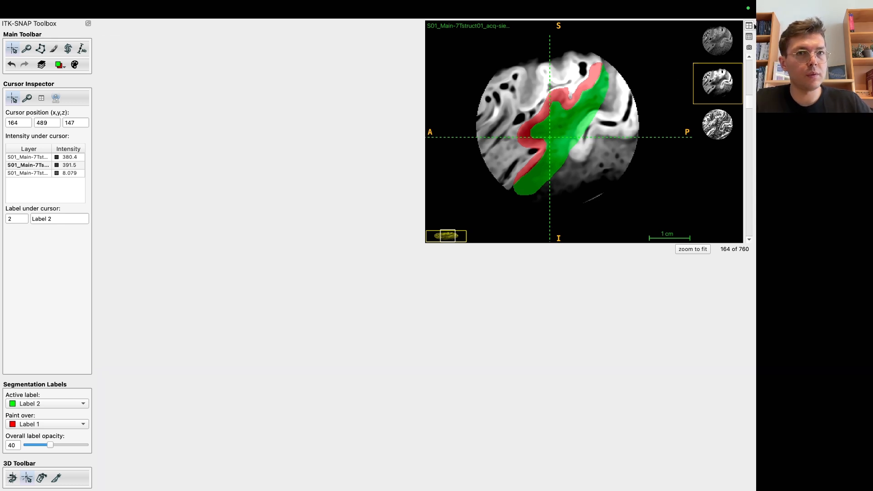
scroll(436, 253, "up", 5)
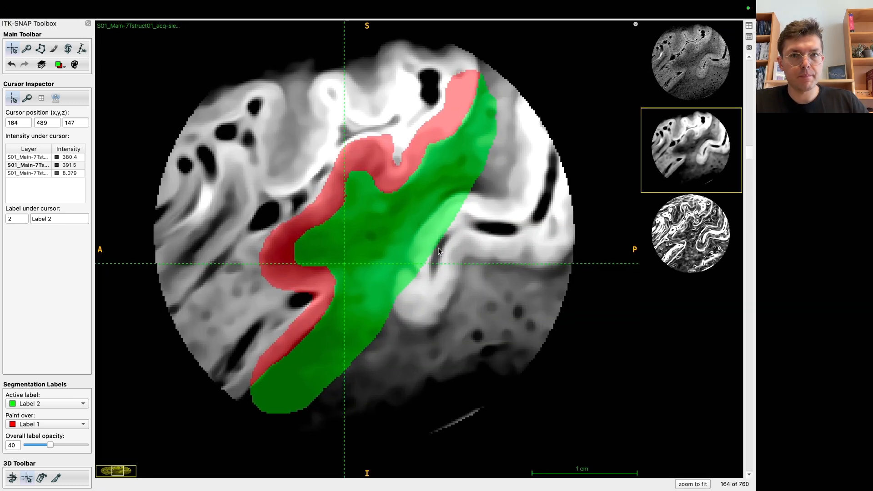
scroll(438, 249, "down", 1)
key("b")
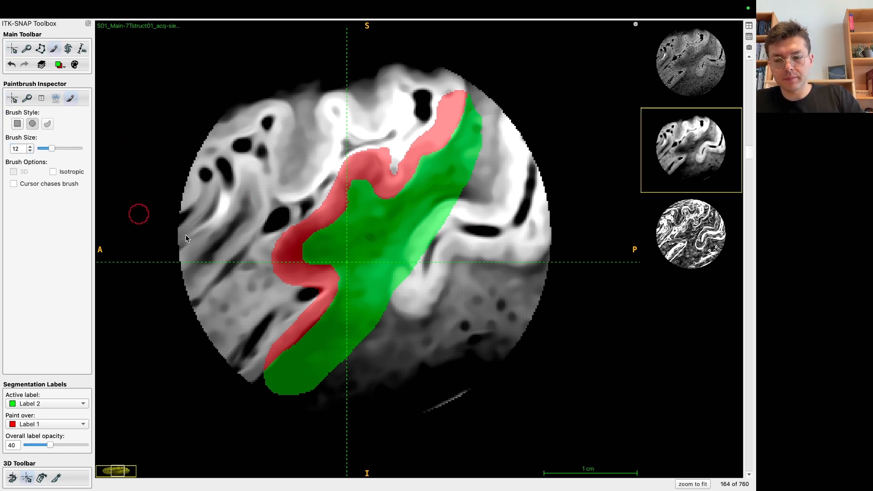
Review the filled slices from 179 downward, then paint the Label 2 dividing strip behind the anterior Label 1 band on slice 141.
scroll(426, 259, "down", 10)
scroll(421, 259, "up", 1)
scroll(418, 258, "down", 6)
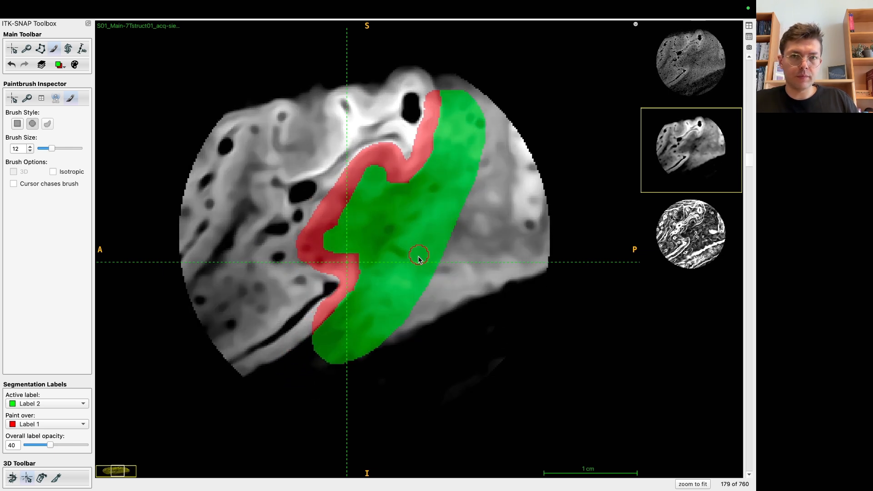
scroll(418, 258, "up", 19)
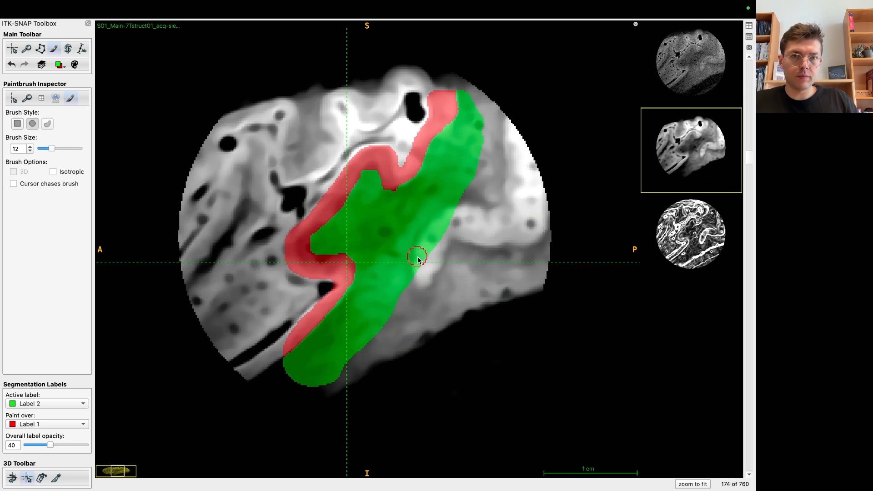
scroll(419, 258, "up", 19)
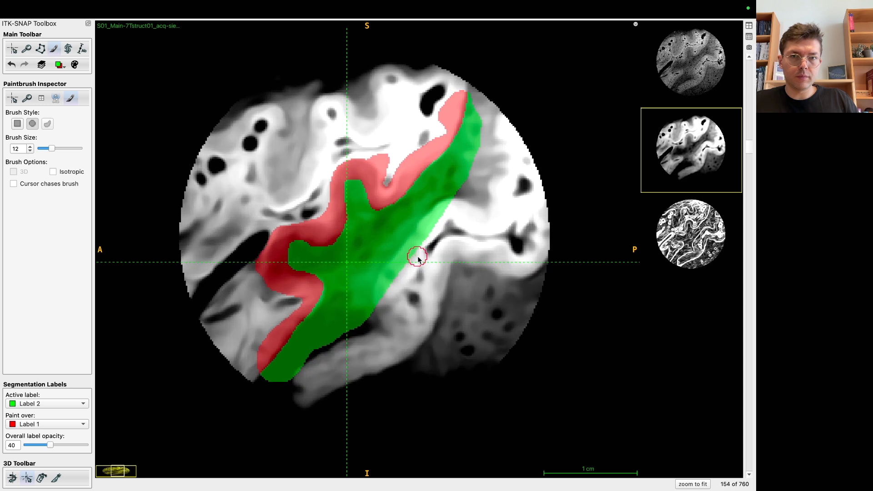
scroll(418, 258, "up", 2)
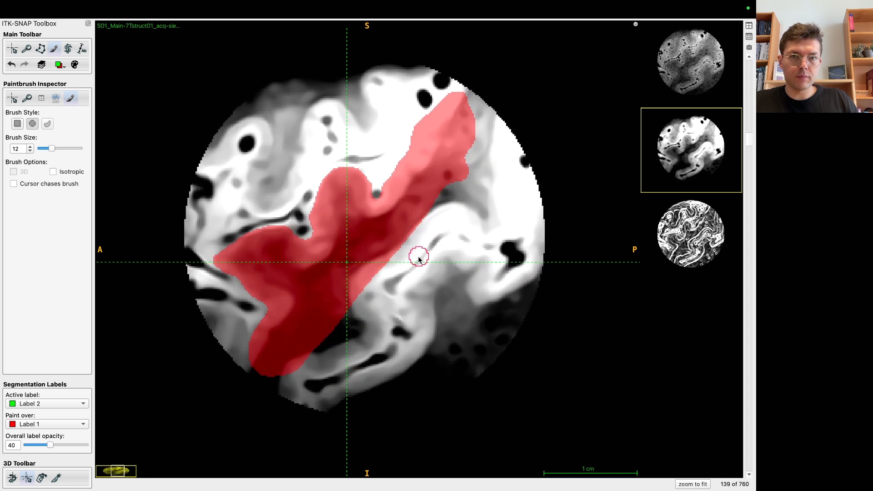
scroll(419, 259, "down", 2)
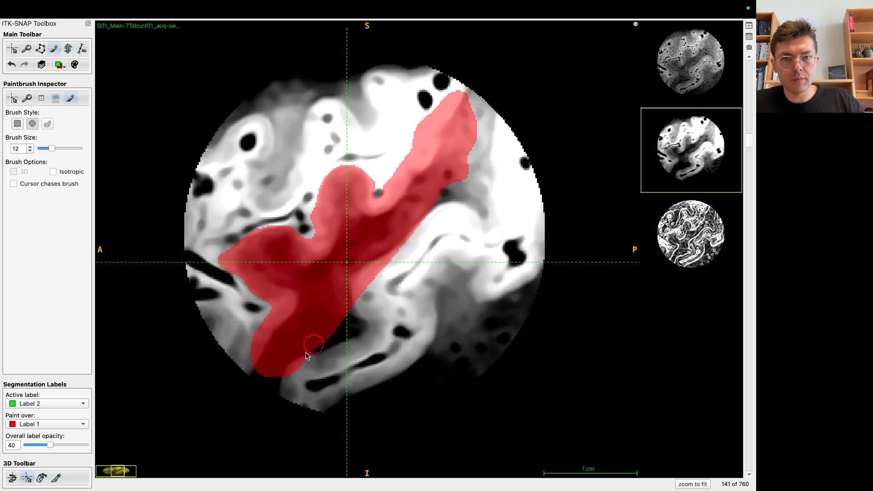
left_click_drag(267, 376, 289, 343)
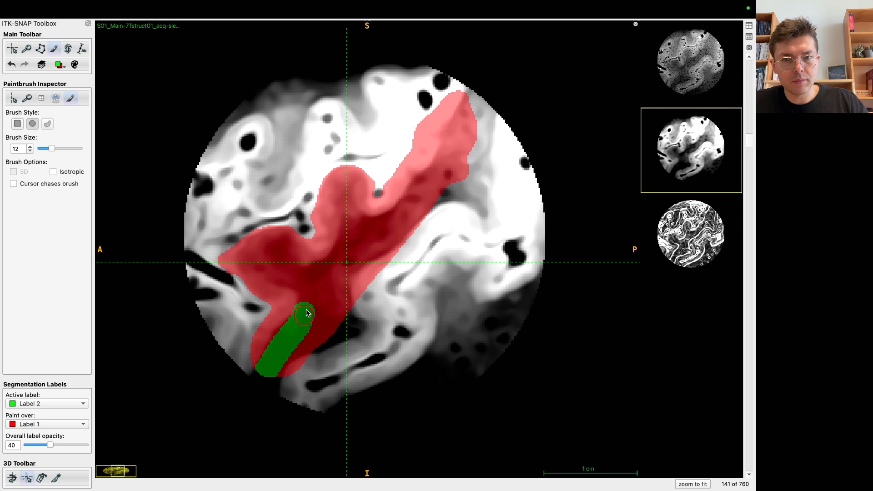
mouse_move(306, 278)
left_mouse_down()
mouse_move(349, 252)
mouse_move(355, 229)
mouse_move(416, 200)
mouse_move(444, 172)
mouse_move(468, 98)
left_mouse_up()
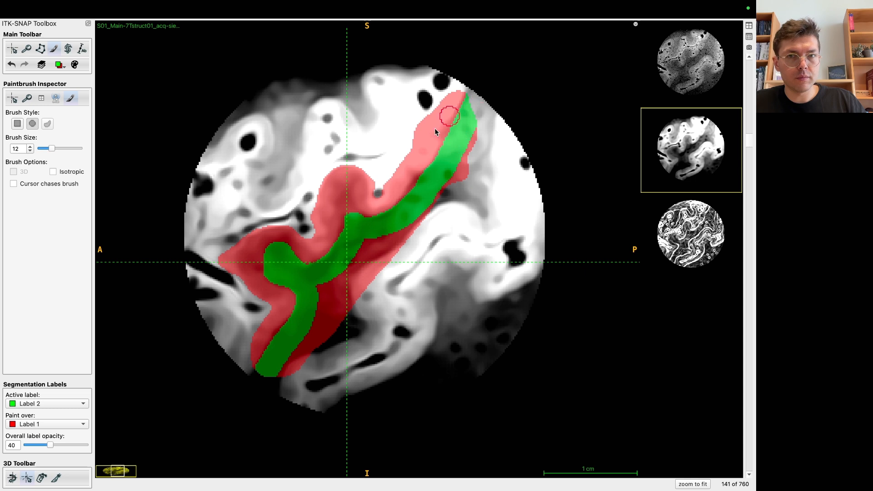
Paint the Label 2 dividing strip with its branches into the anterior lobes on slice 140.
key("Down")
mouse_move(345, 201)
left_mouse_down()
mouse_move(385, 226)
mouse_move(455, 154)
mouse_move(470, 93)
left_mouse_up()
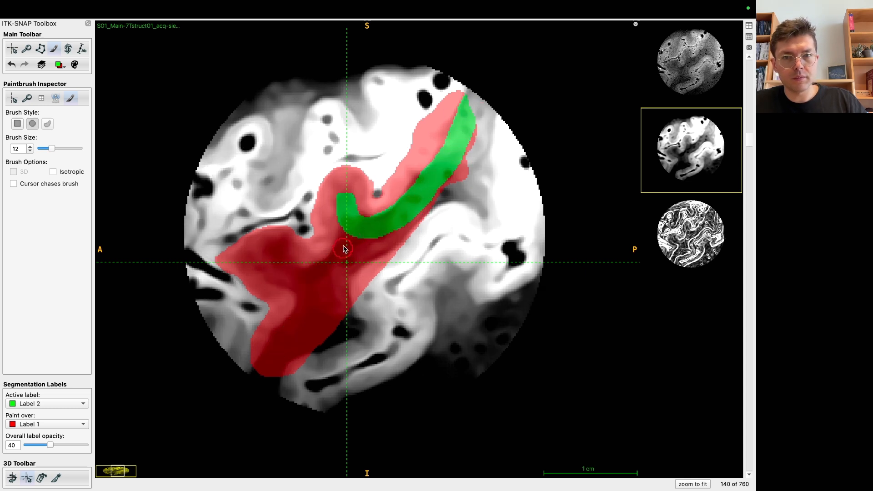
mouse_move(343, 248)
left_mouse_down()
mouse_move(319, 272)
mouse_move(283, 264)
left_mouse_up()
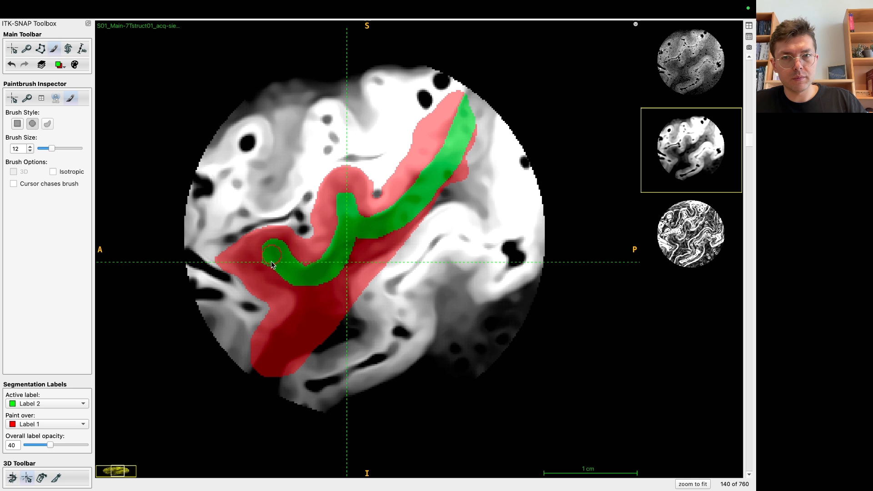
mouse_move(300, 322)
left_mouse_down()
mouse_move(256, 383)
mouse_move(302, 312)
mouse_move(288, 281)
mouse_move(318, 278)
mouse_move(345, 245)
mouse_move(346, 203)
mouse_move(379, 231)
mouse_move(420, 194)
mouse_move(450, 152)
mouse_move(467, 101)
mouse_move(422, 185)
mouse_move(395, 211)
mouse_move(354, 224)
mouse_move(339, 257)
mouse_move(307, 284)
mouse_move(274, 261)
mouse_move(293, 321)
mouse_move(257, 375)
mouse_move(294, 291)
mouse_move(267, 272)
mouse_move(337, 257)
mouse_move(346, 225)
mouse_move(400, 225)
mouse_move(441, 178)
mouse_move(464, 99)
left_mouse_up()
Paint the branched Label 2 dividing strip behind the anterior Label 1 band on slices 139 to 135.
key("Down")
key("Down")
key("Down")
key("Down")
mouse_move(464, 99)
left_mouse_down()
mouse_move(457, 138)
mouse_move(417, 194)
mouse_move(376, 228)
mouse_move(343, 219)
mouse_move(336, 273)
mouse_move(292, 280)
mouse_move(266, 259)
left_mouse_up()
mouse_move(292, 321)
left_mouse_down()
mouse_move(257, 366)
mouse_move(285, 319)
mouse_move(279, 286)
mouse_move(255, 265)
mouse_move(334, 268)
mouse_move(344, 228)
mouse_move(387, 219)
mouse_move(427, 184)
mouse_move(477, 90)
left_mouse_up()
key("Down")
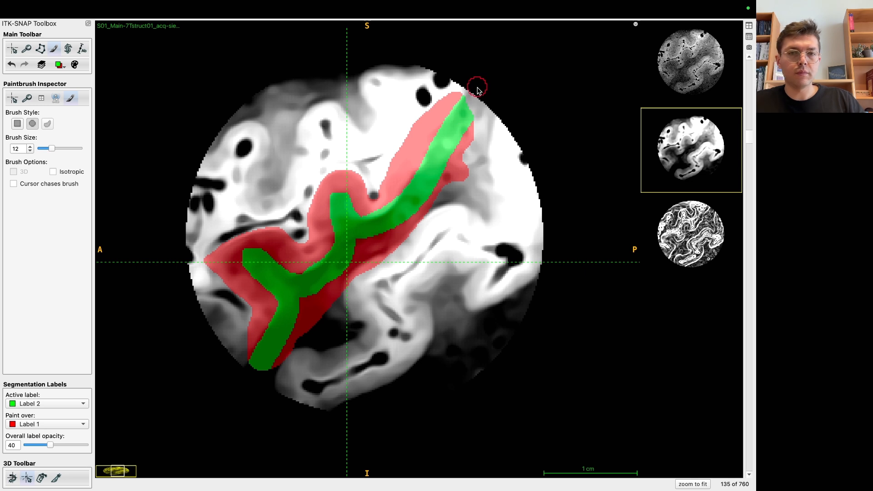
Fill the area posterior to the strip with Label 2 on slices 135 to 139, increasing the brush size to 24.
mouse_move(285, 361)
left_mouse_down()
mouse_move(302, 308)
mouse_move(397, 231)
left_mouse_up()
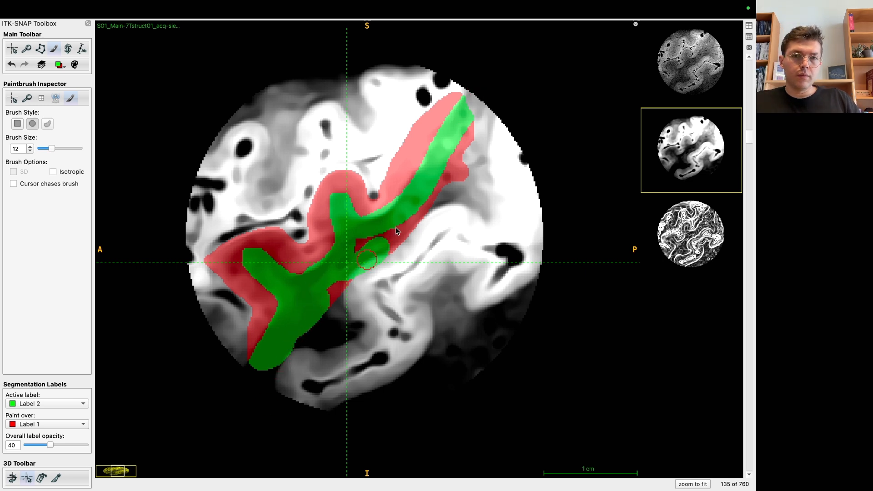
scroll(434, 210, "up", 1)
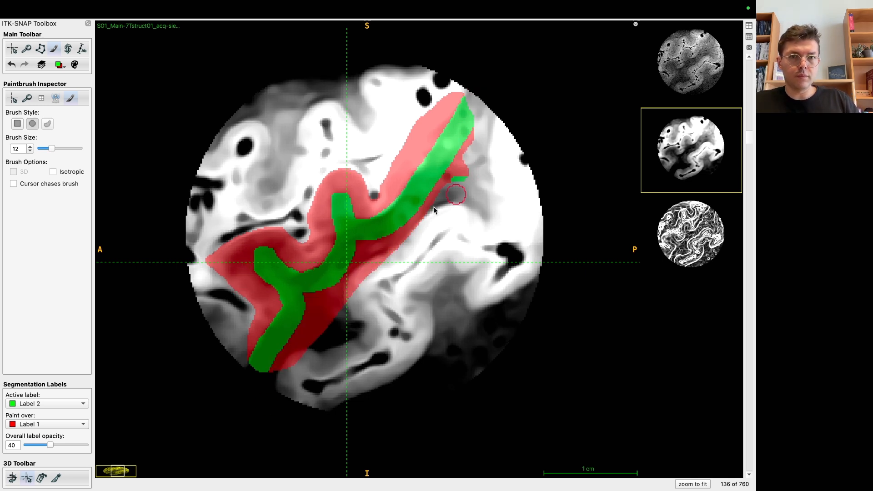
left_click_drag(51, 148, 63, 148)
mouse_move(315, 384)
left_mouse_down()
mouse_move(309, 330)
mouse_move(397, 246)
mouse_move(487, 122)
mouse_move(448, 186)
mouse_move(366, 264)
mouse_move(286, 375)
mouse_move(376, 246)
mouse_move(436, 195)
mouse_move(481, 138)
mouse_move(291, 373)
left_mouse_up()
scroll(486, 122, "up", 1)
scroll(318, 302, "up", 1)
scroll(481, 138, "up", 1)
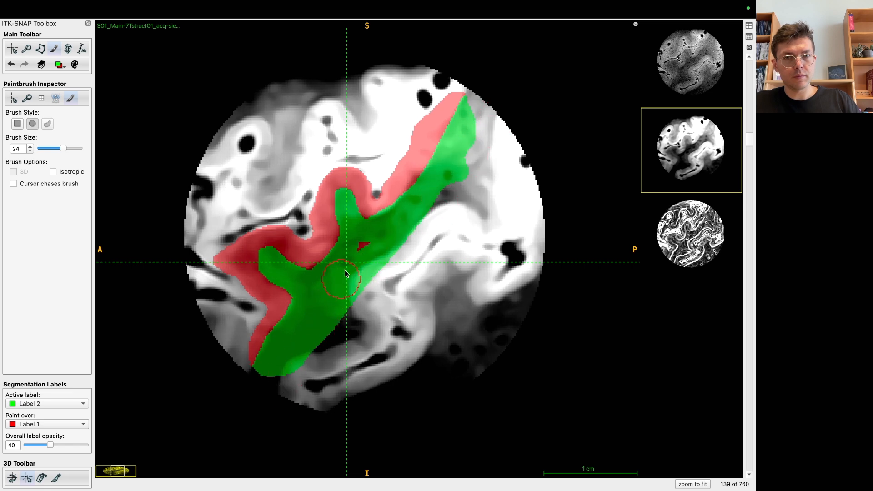
Fill the remaining posterior Label 1 area with Label 2 on slices 140 and 141.
scroll(463, 189, "up", 1)
mouse_move(421, 221)
left_mouse_down()
mouse_move(332, 289)
mouse_move(273, 381)
left_mouse_up()
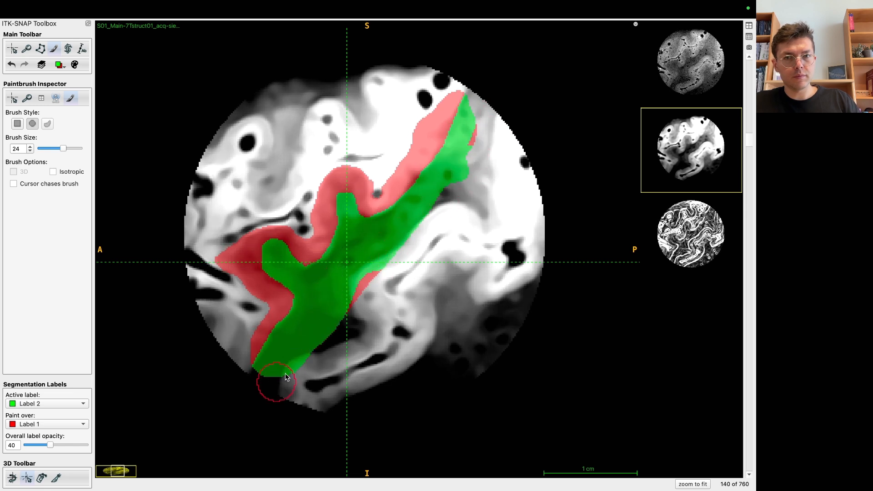
scroll(487, 132, "up", 1)
left_click_drag(483, 137, 305, 350)
scroll(437, 214, "up", 1)
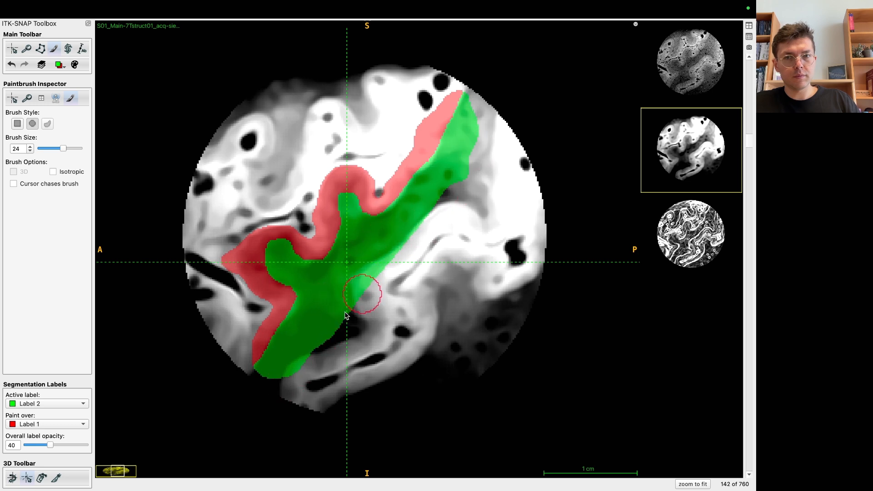
Set the brush size to 12 and paint the branched Label 2 dividing strip on slice 132.
scroll(314, 358, "down", 7)
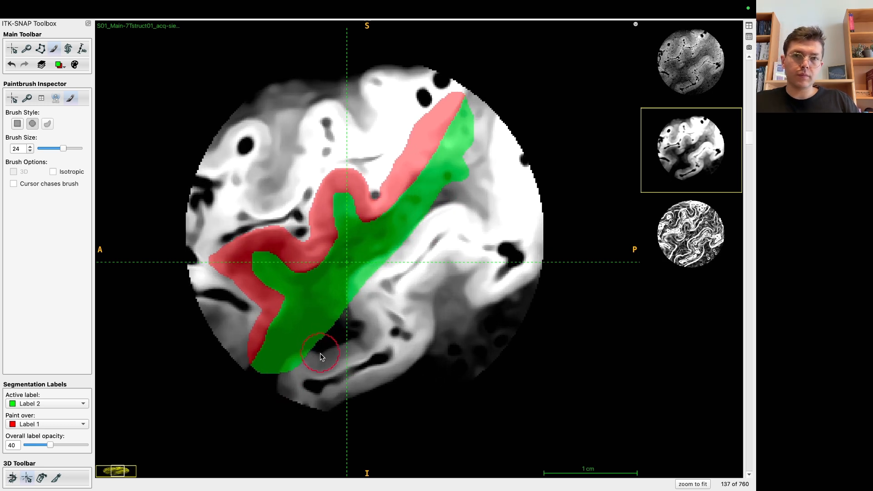
scroll(322, 356, "down", 1)
scroll(334, 333, "up", 1)
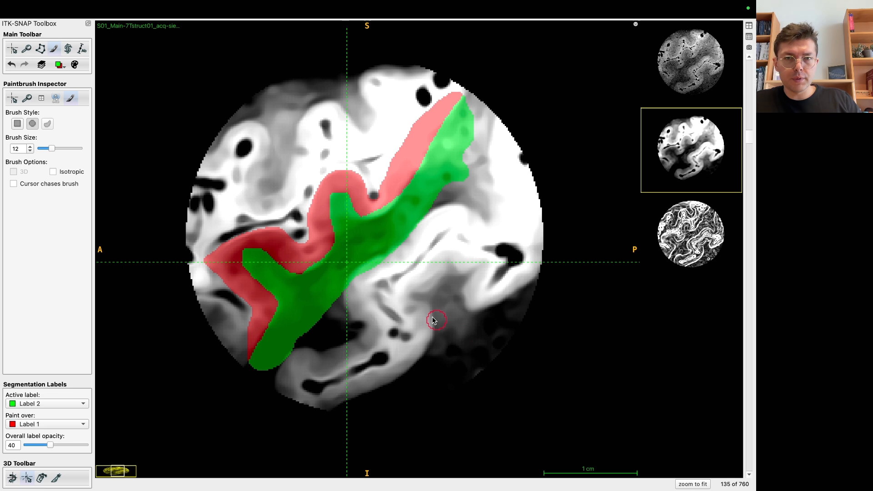
scroll(352, 296, "down", 1)
scroll(366, 287, "up", 1)
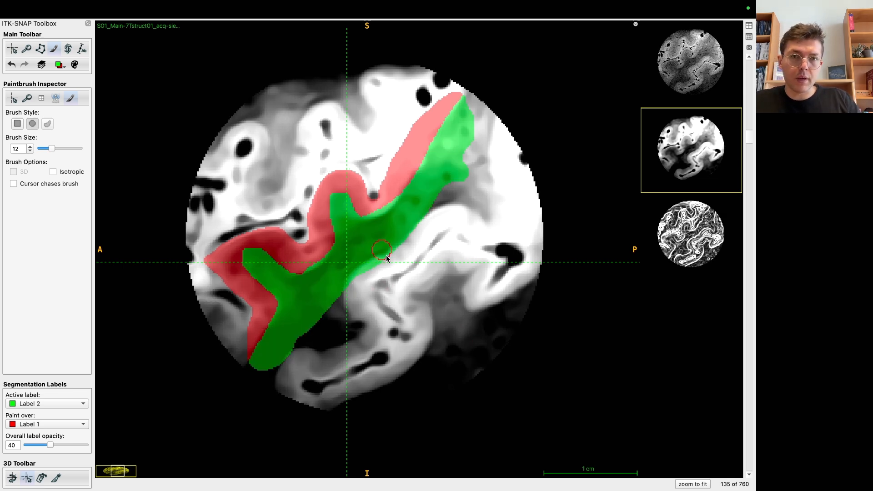
scroll(361, 282, "down", 1)
scroll(364, 258, "up", 1)
scroll(362, 256, "down", 3)
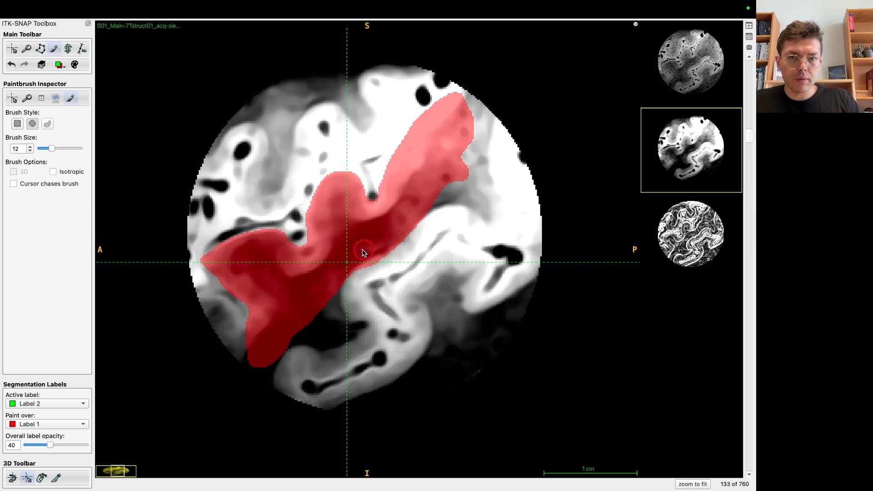
mouse_move(269, 281)
left_mouse_down()
mouse_move(277, 329)
mouse_move(265, 354)
left_mouse_up()
mouse_move(295, 292)
left_mouse_down()
mouse_move(328, 279)
mouse_move(344, 235)
mouse_move(400, 222)
mouse_move(425, 181)
left_mouse_up()
left_click_drag(470, 122, 446, 179)
Paint the Label 2 dividing strip with its anterior branches on slices 129 and 126.
scroll(325, 266, "down", 3)
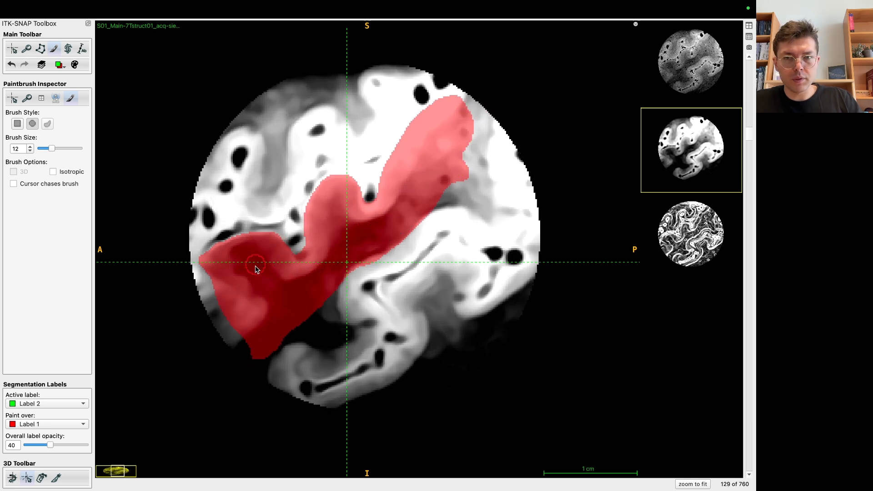
mouse_move(266, 288)
left_mouse_down()
mouse_move(272, 332)
mouse_move(335, 264)
mouse_move(338, 230)
mouse_move(391, 223)
mouse_move(481, 107)
left_mouse_up()
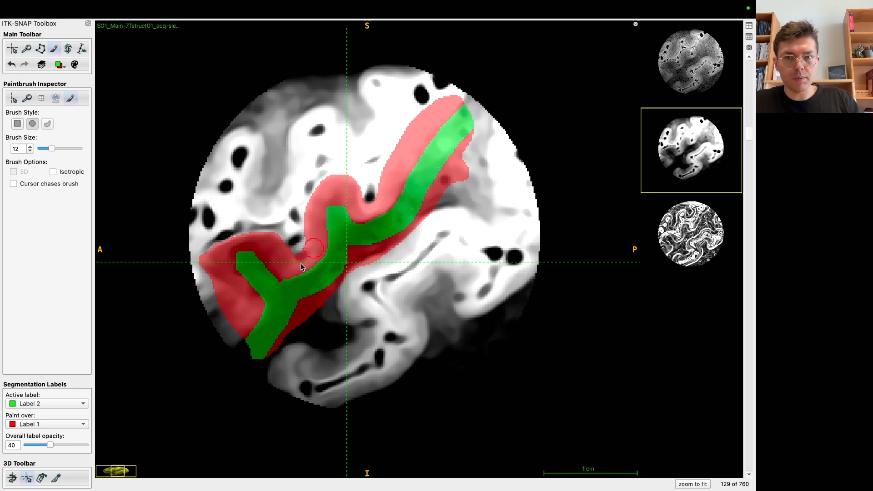
scroll(272, 277, "down", 3)
left_click_drag(253, 272, 261, 284)
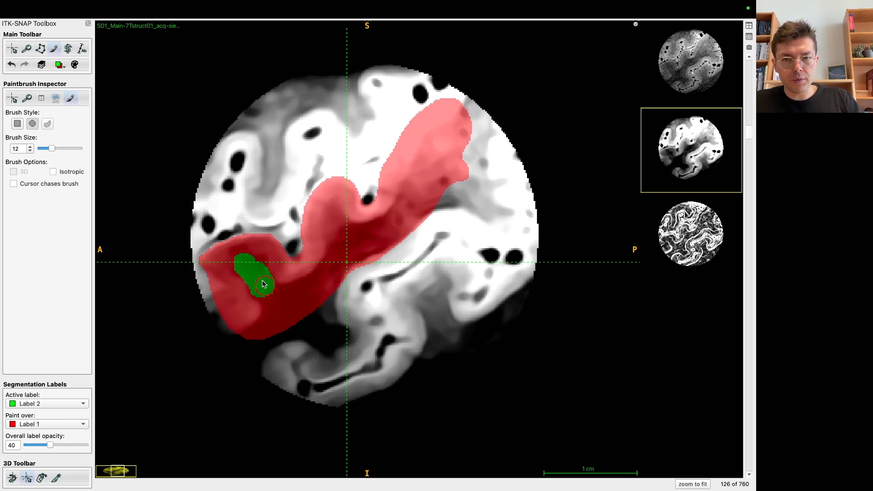
left_click_drag(270, 313, 250, 348)
left_click_drag(285, 301, 337, 258)
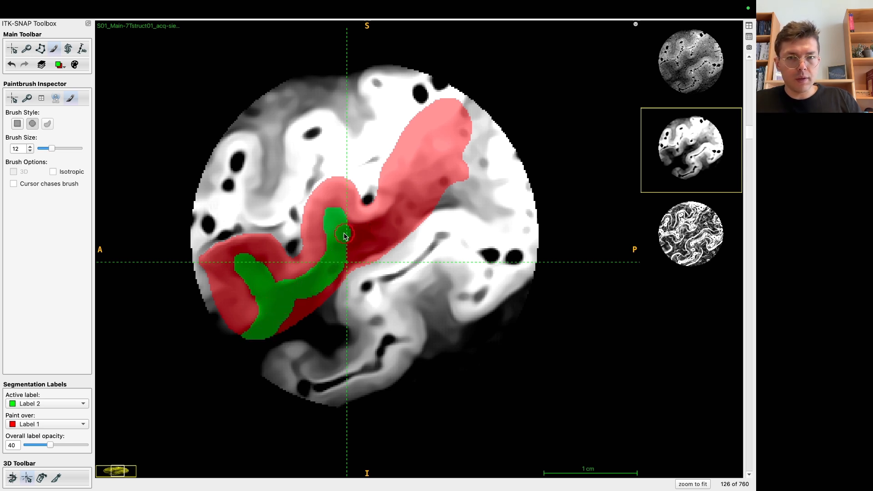
mouse_move(376, 238)
left_mouse_down()
mouse_move(407, 205)
mouse_move(427, 157)
mouse_move(467, 128)
left_mouse_up()
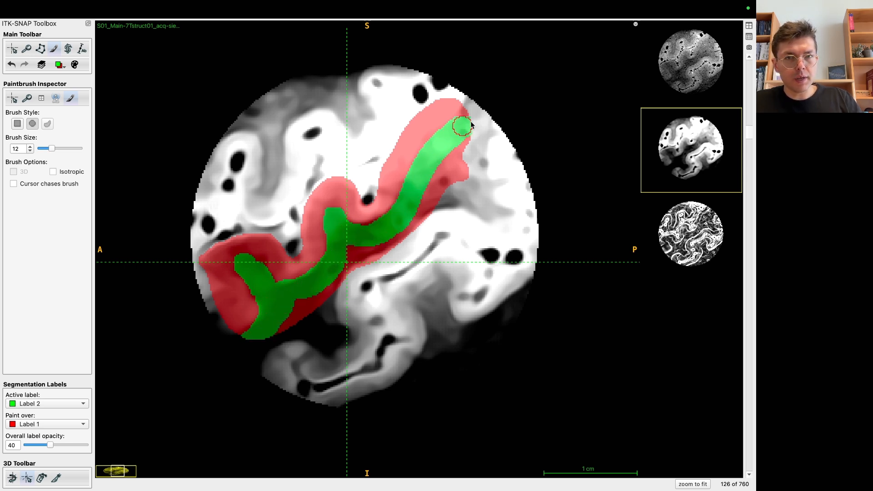
Paint the Label 2 dividing strip behind the anterior Label 1 band on slices 123 and 120.
scroll(391, 187, "down", 3)
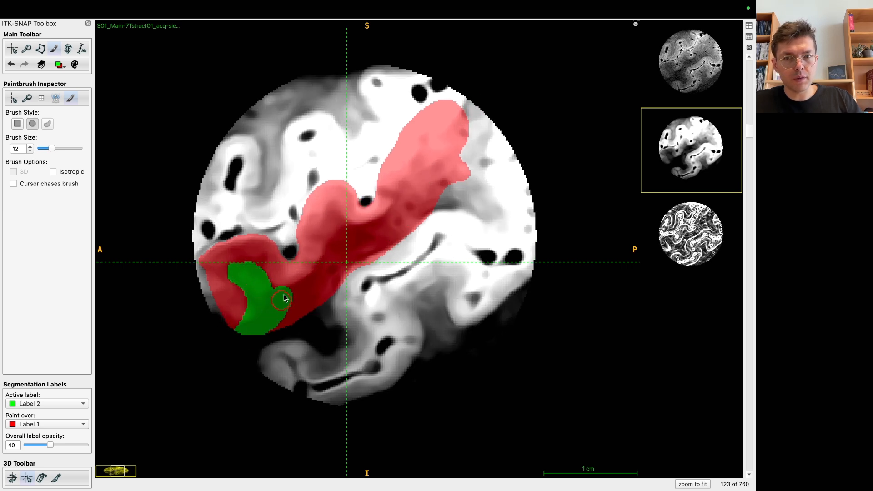
mouse_move(293, 299)
left_mouse_down()
mouse_move(405, 203)
mouse_move(446, 141)
mouse_move(465, 129)
left_mouse_up()
scroll(275, 296, "down", 3)
mouse_move(241, 286)
left_mouse_down()
mouse_move(236, 279)
mouse_move(240, 296)
mouse_move(257, 287)
mouse_move(299, 293)
mouse_move(323, 259)
mouse_move(330, 220)
mouse_move(390, 226)
mouse_move(472, 117)
left_mouse_up()
scroll(455, 144, "up", 3)
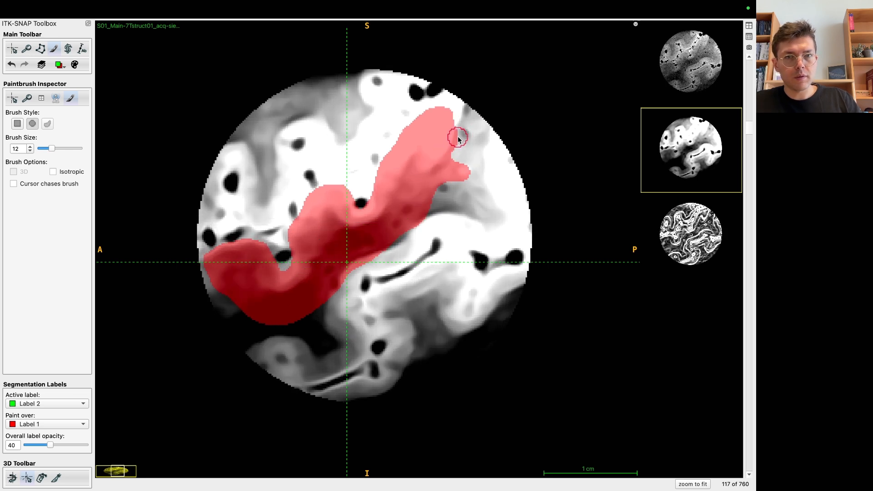
Paint the Label 2 dividing strip behind the anterior Label 1 band on slices 117, 114 and 111.
mouse_move(389, 225)
left_mouse_down()
mouse_move(346, 242)
mouse_move(319, 277)
mouse_move(273, 307)
mouse_move(226, 282)
left_mouse_up()
scroll(226, 284, "up", 3)
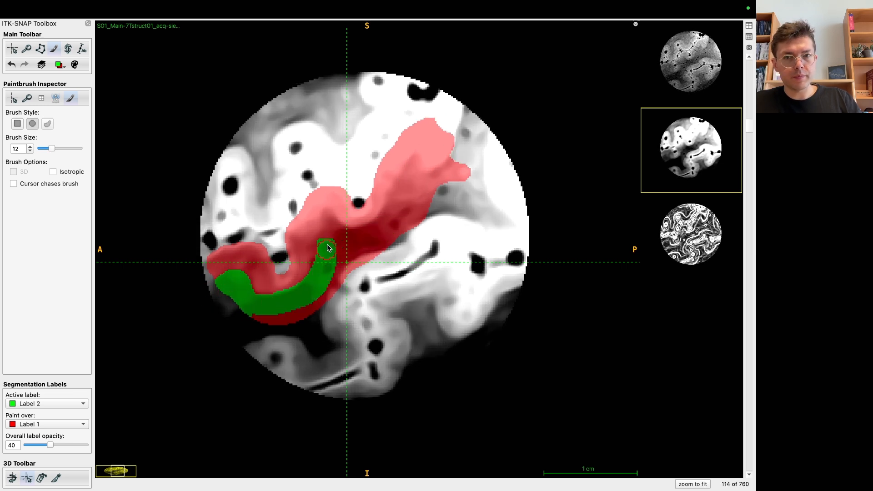
mouse_move(340, 240)
left_mouse_down()
mouse_move(392, 218)
mouse_move(415, 178)
mouse_move(442, 181)
left_mouse_up()
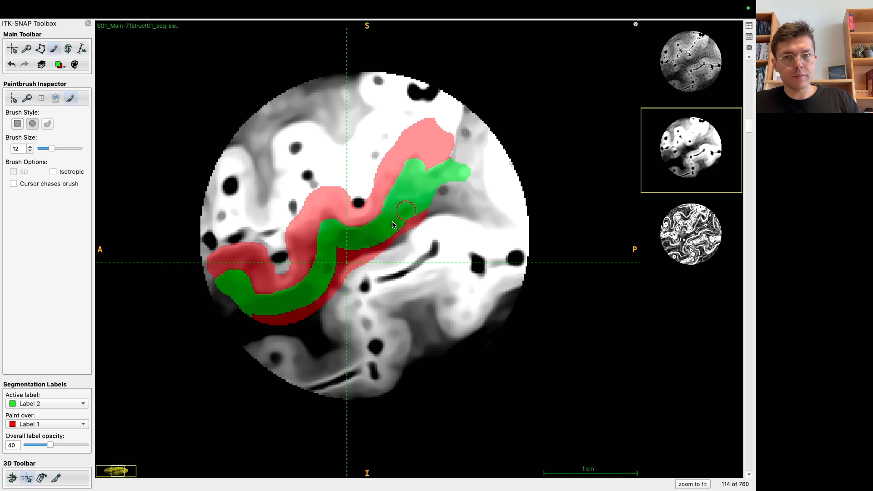
scroll(394, 225, "up", 3)
mouse_move(242, 292)
left_mouse_down()
mouse_move(282, 310)
mouse_move(320, 275)
mouse_move(327, 237)
mouse_move(372, 238)
mouse_move(414, 173)
left_mouse_up()
Paint the Label 2 dividing strip through the Label 1 region on slices 108 and 105.
scroll(327, 267, "up", 3)
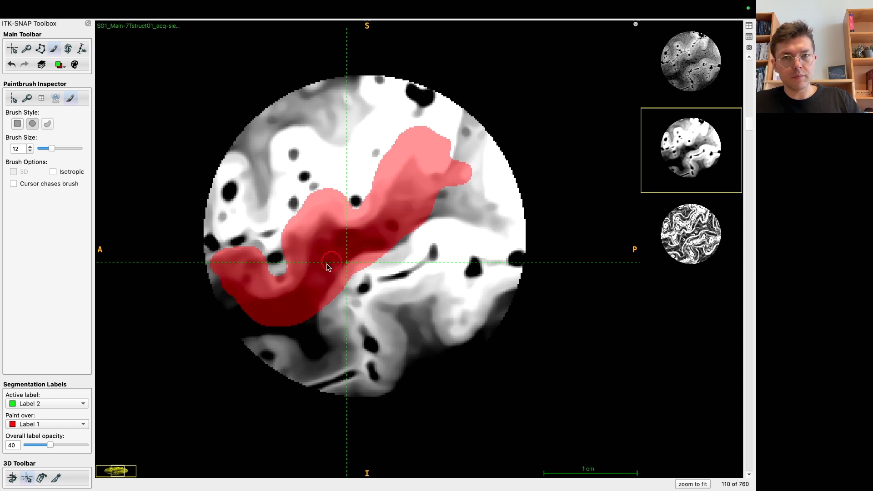
mouse_move(300, 302)
left_mouse_down()
mouse_move(322, 259)
mouse_move(384, 225)
mouse_move(410, 185)
mouse_move(450, 200)
left_mouse_up()
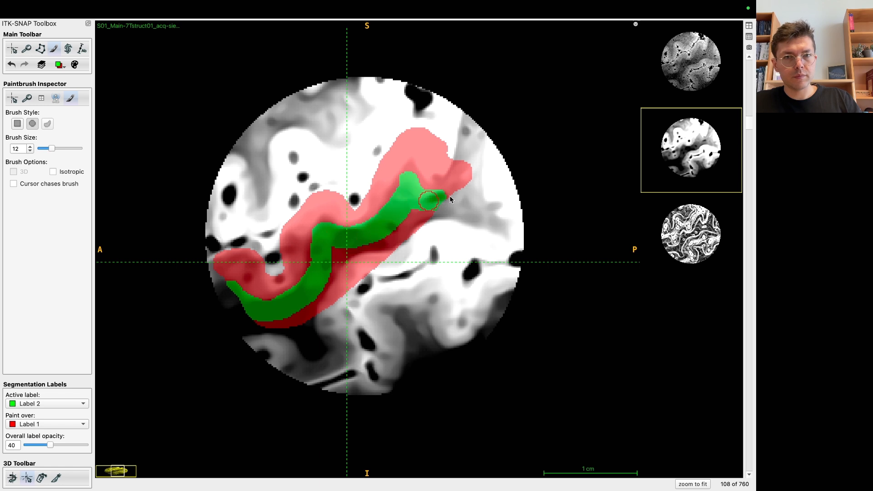
scroll(327, 282, "up", 3)
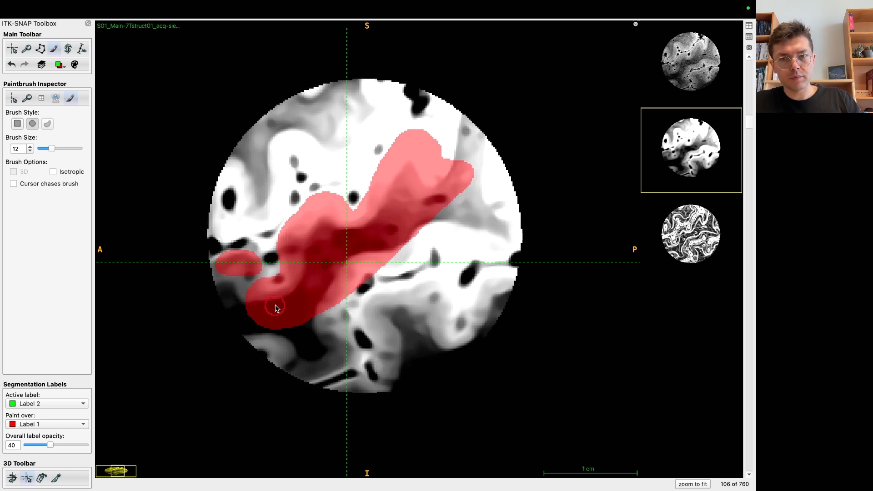
left_click_drag(261, 316, 299, 313)
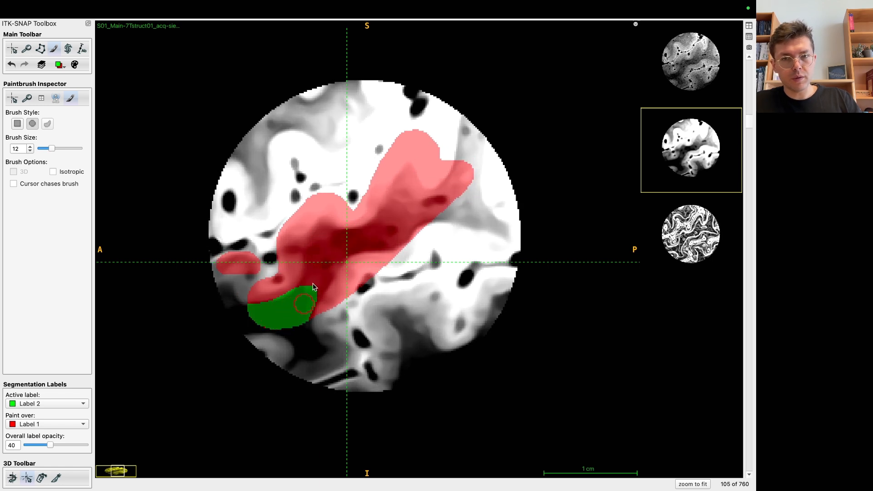
mouse_move(324, 241)
left_mouse_down()
mouse_move(373, 226)
mouse_move(409, 190)
mouse_move(468, 164)
left_mouse_up()
Paint the Label 2 dividing strip and its posterior branch at three-slice intervals from below slice 105 down to slice 96.
scroll(458, 175, "down", 3)
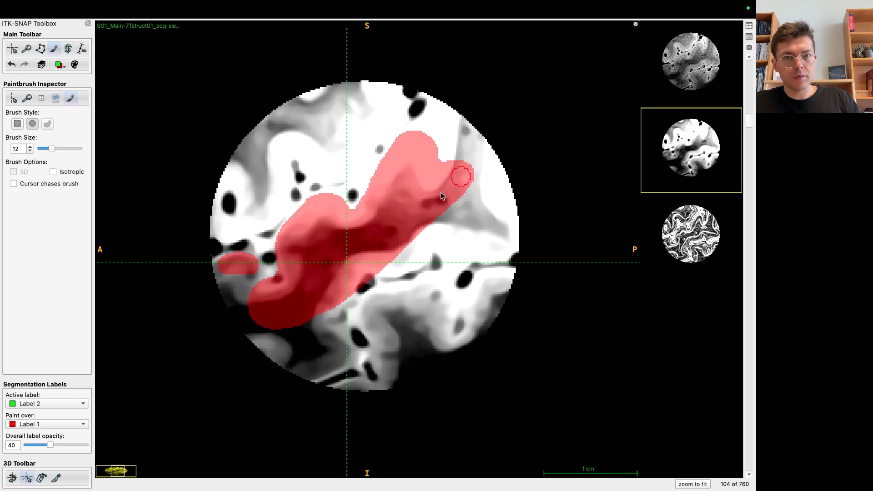
mouse_move(403, 192)
left_mouse_down()
mouse_move(400, 204)
mouse_move(448, 200)
mouse_move(474, 166)
left_mouse_up()
mouse_move(373, 234)
left_mouse_down()
mouse_move(325, 237)
mouse_move(305, 252)
mouse_move(308, 287)
mouse_move(278, 315)
mouse_move(254, 316)
mouse_move(291, 296)
mouse_move(309, 261)
mouse_move(370, 231)
mouse_move(399, 197)
mouse_move(466, 176)
left_mouse_up()
scroll(246, 321, "down", 3)
scroll(403, 201, "down", 3)
left_click(400, 191)
mouse_move(367, 236)
left_mouse_down()
mouse_move(329, 241)
mouse_move(300, 295)
mouse_move(264, 325)
left_mouse_up()
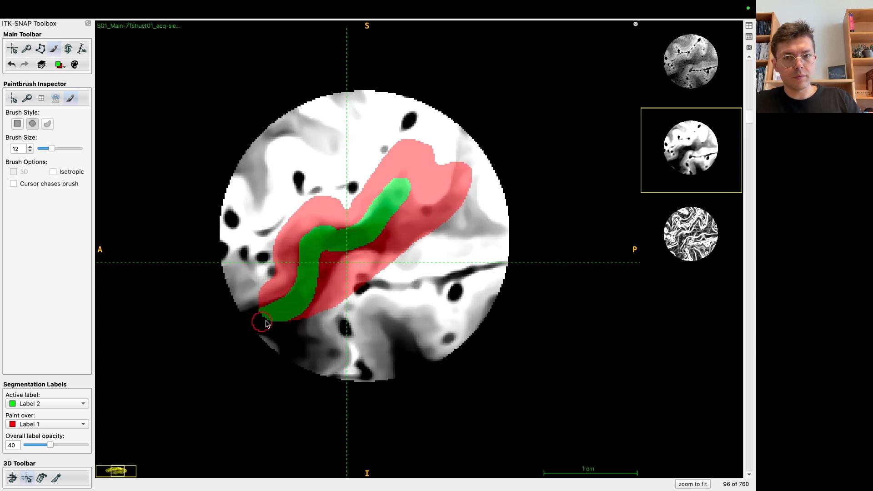
left_click_drag(411, 211, 465, 184)
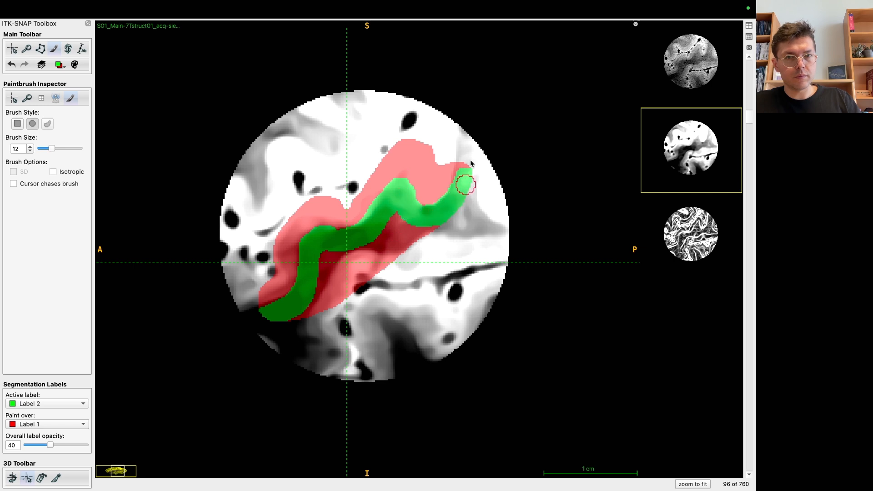
Show the unfiltered main image and paint Label 2 behind the anterior Label 1 band on slices 93 and 90.
scroll(470, 180, "down", 3)
left_click(663, 86)
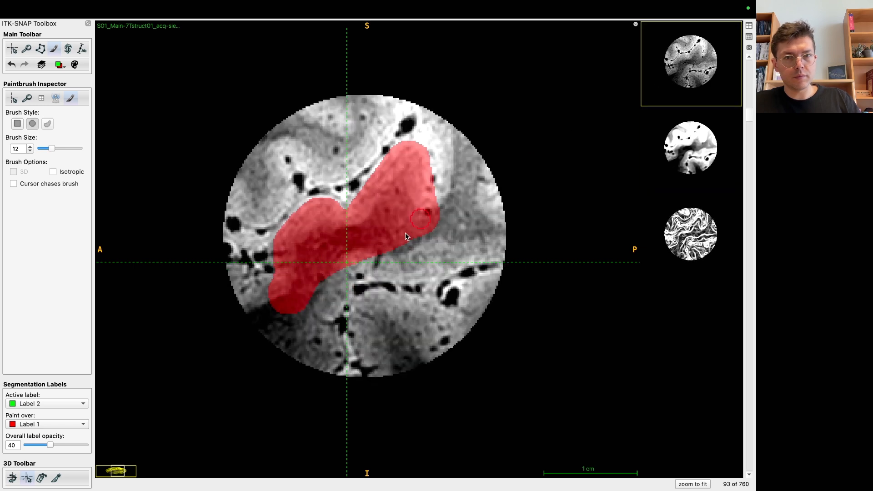
mouse_move(436, 225)
left_mouse_down()
mouse_move(400, 201)
mouse_move(351, 239)
left_mouse_up()
left_click_drag(311, 270, 277, 320)
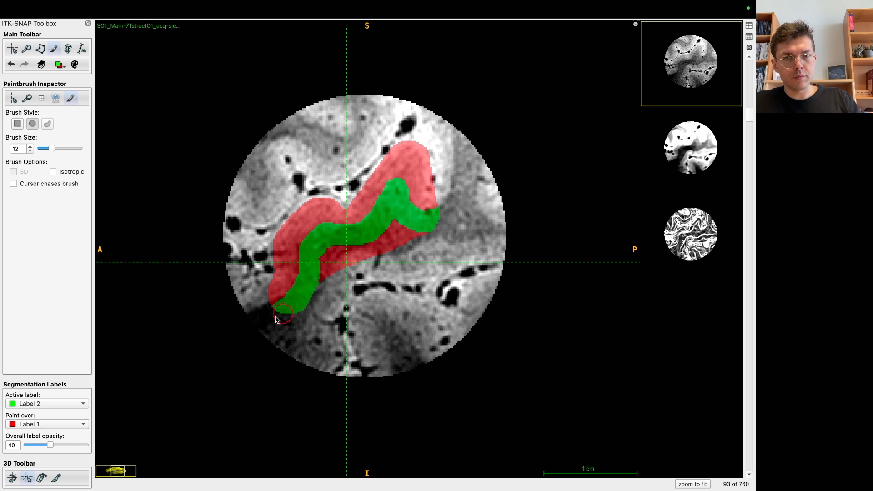
scroll(291, 315, "down", 2)
mouse_move(300, 298)
left_mouse_down()
mouse_move(307, 250)
mouse_move(390, 200)
mouse_move(364, 242)
left_mouse_up()
Paint the posterior part of the Label 1 region with Label 2 on slices 87 and 84.
scroll(329, 259, "down", 3)
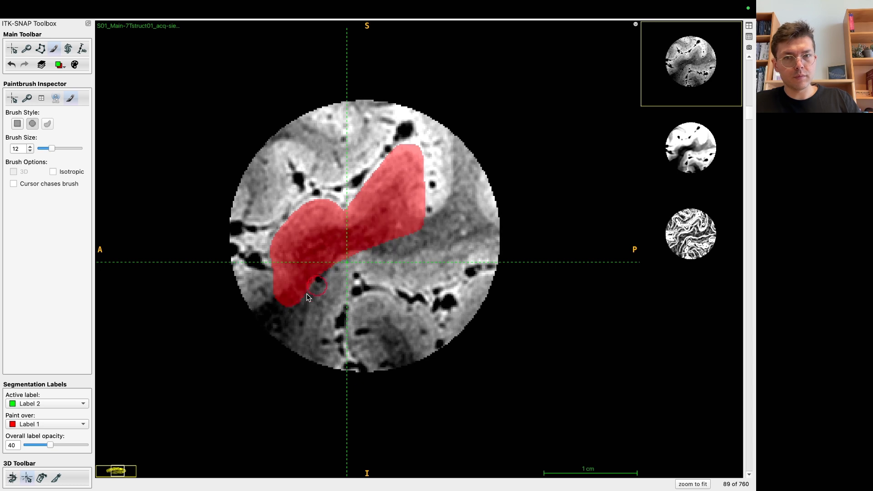
mouse_move(282, 300)
left_mouse_down()
mouse_move(318, 248)
mouse_move(370, 223)
mouse_move(389, 196)
mouse_move(411, 228)
mouse_move(390, 221)
left_mouse_up()
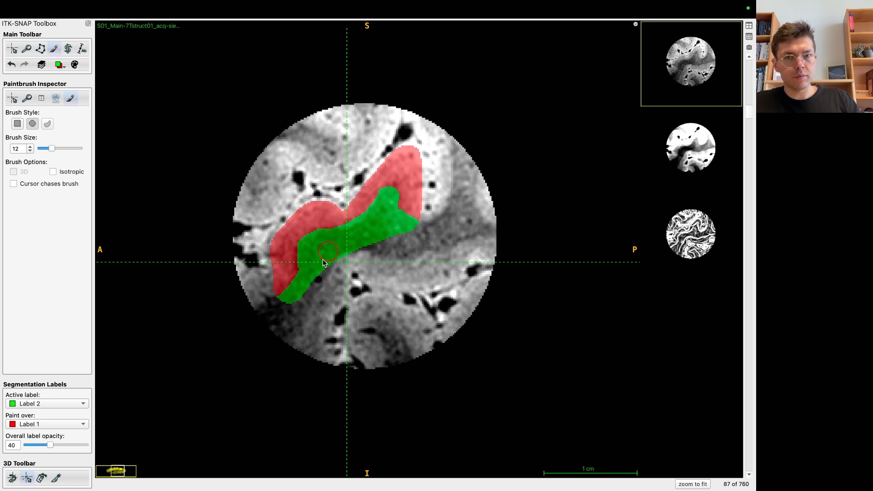
scroll(327, 273, "down", 3)
mouse_move(288, 302)
left_mouse_down()
mouse_move(316, 258)
mouse_move(386, 204)
mouse_move(378, 232)
mouse_move(327, 259)
left_mouse_up()
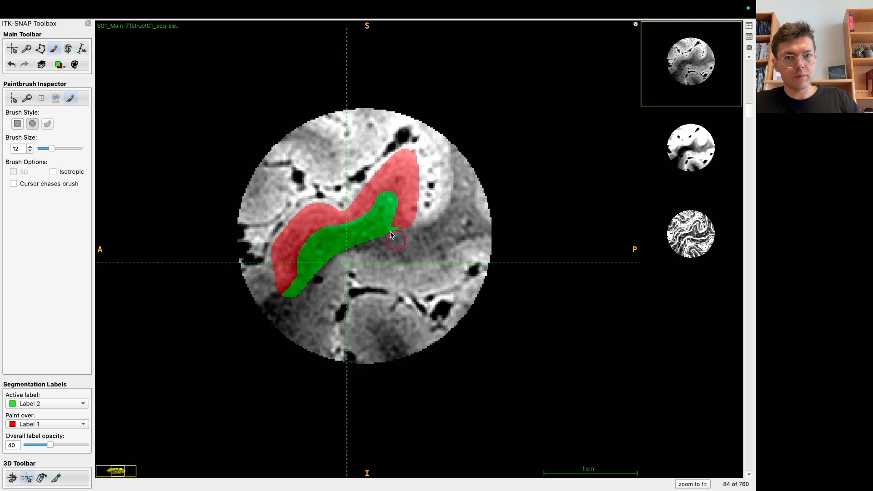
Paint the posterior part of the Label 1 region with Label 2 on slice 82, including the leftover edge.
scroll(399, 237, "down", 3)
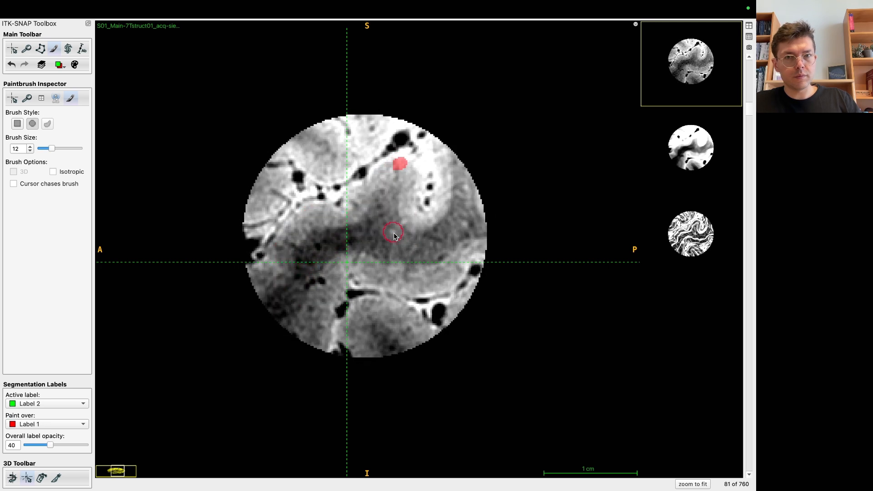
scroll(397, 241, "up", 1)
mouse_move(393, 221)
left_mouse_down()
mouse_move(391, 204)
mouse_move(327, 243)
mouse_move(301, 268)
mouse_move(317, 272)
left_mouse_up()
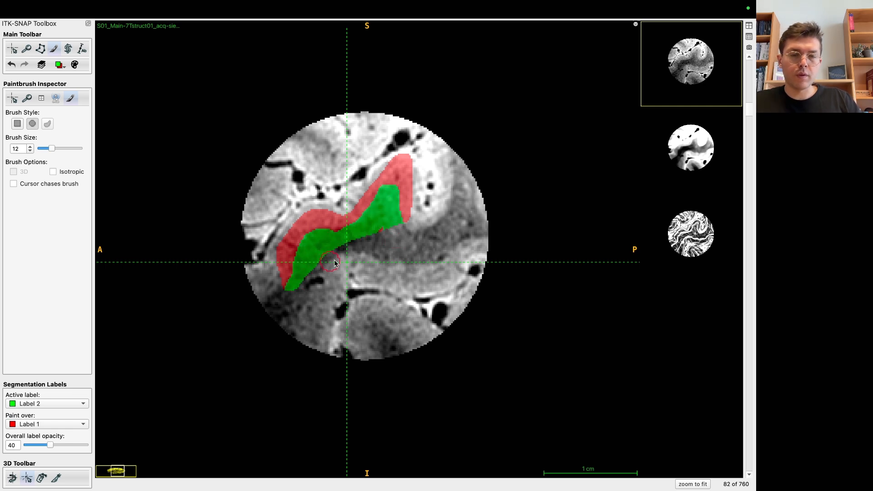
scroll(344, 265, "up", 1)
scroll(374, 260, "down", 1)
left_click_drag(381, 233, 372, 232)
scroll(380, 253, "down", 2)
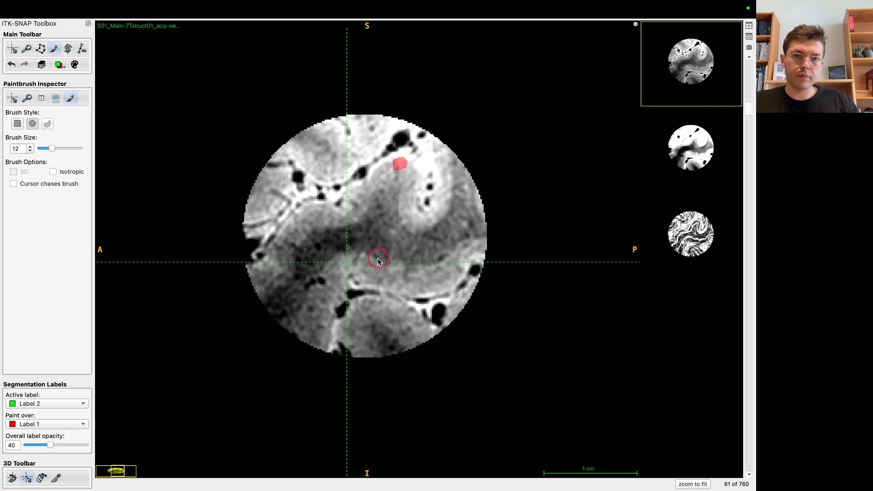
Check the divided slices from 82 up to 90 and touch up the posterior Label 2 edge on slice 90.
scroll(380, 270, "up", 3)
scroll(380, 270, "down", 1)
scroll(383, 268, "up", 1)
scroll(371, 279, "down", 1)
scroll(364, 286, "up", 6)
scroll(366, 288, "up", 5)
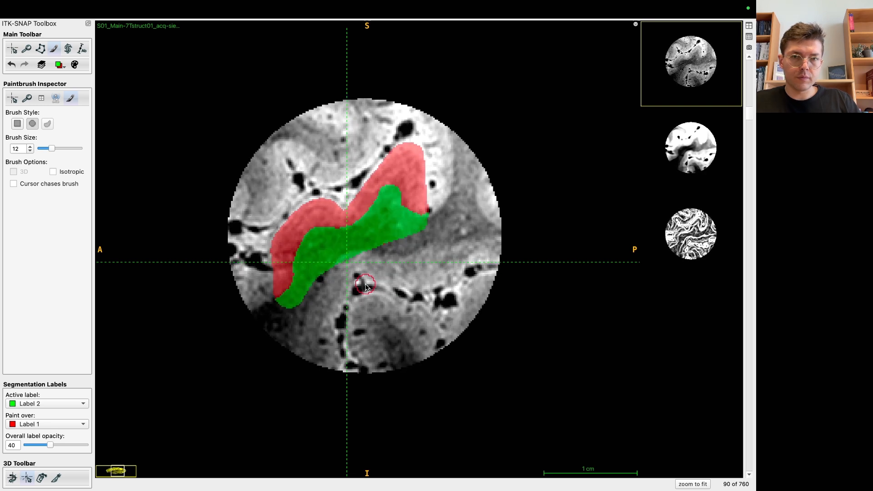
scroll(361, 288, "down", 1)
scroll(362, 288, "up", 1)
mouse_move(330, 266)
left_mouse_down()
mouse_move(407, 234)
mouse_move(380, 264)
mouse_move(355, 251)
left_mouse_up()
Set the brush size to 40 and fill the remaining posterior Label 1 area with Label 2 on slices 93 and 96.
left_click_drag(53, 149, 82, 149)
scroll(364, 309, "up", 3)
mouse_move(318, 314)
left_mouse_down()
mouse_move(349, 267)
mouse_move(405, 244)
left_mouse_up()
scroll(391, 290, "up", 1)
scroll(383, 298, "up", 2)
mouse_move(312, 337)
left_mouse_down()
mouse_move(360, 268)
mouse_move(467, 228)
mouse_move(350, 280)
mouse_move(286, 347)
mouse_move(298, 345)
mouse_move(373, 266)
mouse_move(446, 231)
mouse_move(353, 273)
mouse_move(326, 316)
mouse_move(253, 347)
left_mouse_up()
Fill the posterior Label 1 area behind the dividing strip with Label 2 on every third slice from 99 to 114.
scroll(460, 232, "up", 3)
scroll(304, 347, "up", 3)
scroll(422, 259, "up", 3)
scroll(307, 346, "up", 2)
scroll(306, 346, "up", 1)
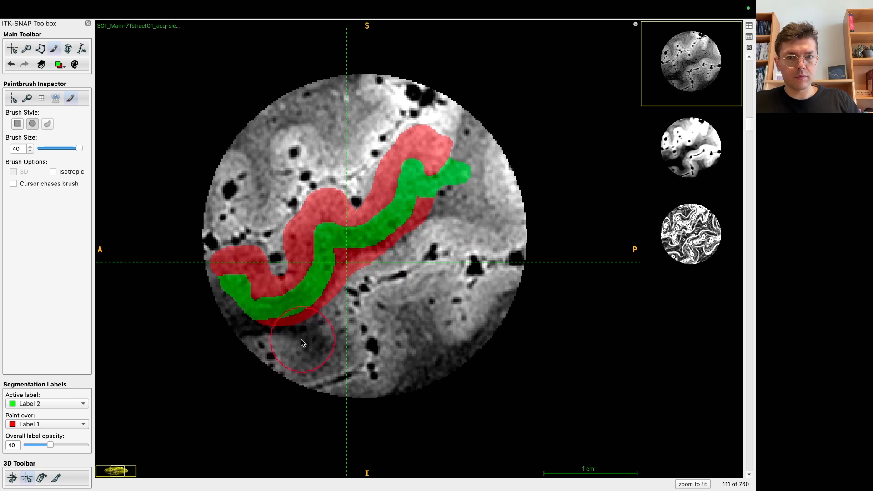
scroll(441, 219, "up", 3)
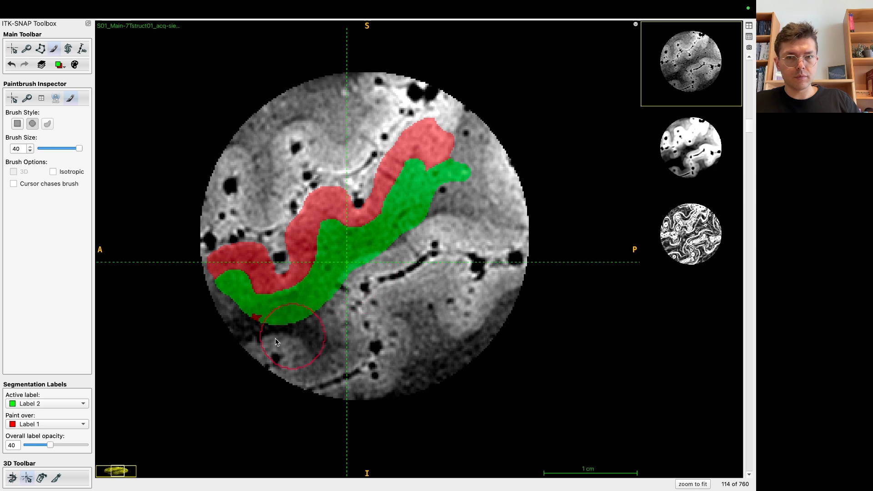
Fill the posterior Label 1 area behind the dividing strip with Label 2 on slices 117 and 120.
scroll(291, 345, "up", 3)
mouse_move(241, 331)
left_mouse_down()
mouse_move(332, 316)
mouse_move(455, 209)
left_mouse_up()
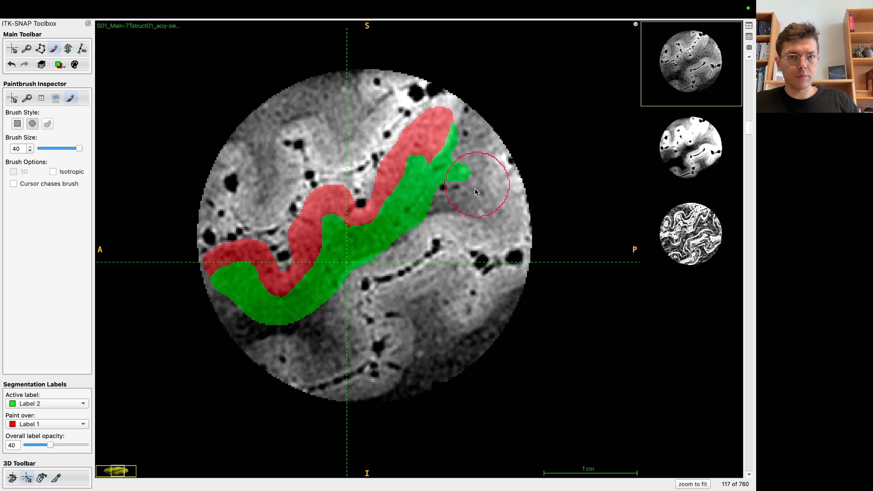
scroll(460, 207, "up", 3)
mouse_move(389, 261)
left_mouse_down()
mouse_move(255, 326)
mouse_move(359, 291)
mouse_move(443, 222)
mouse_move(477, 167)
mouse_move(397, 261)
mouse_move(353, 280)
mouse_move(301, 335)
left_mouse_up()
Fill the posterior Label 1 area behind the dividing strip with Label 2 on slices 123, 126 and 129.
scroll(273, 337, "up", 3)
scroll(462, 197, "up", 2)
scroll(462, 197, "up", 1)
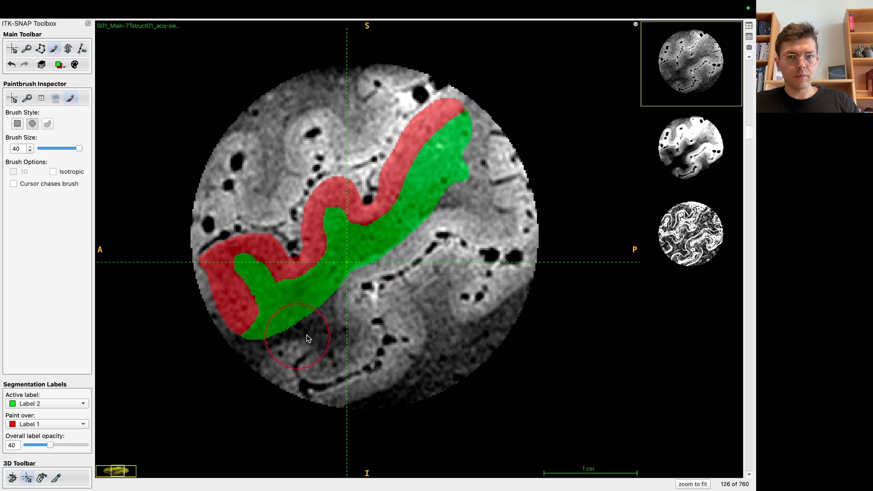
scroll(326, 322, "up", 3)
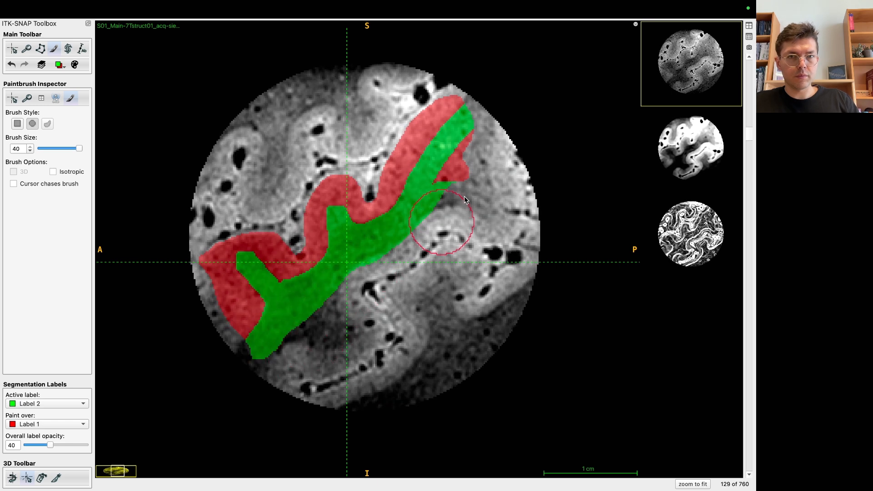
Fill the posterior Label 1 area with Label 2 on slice 132 and check the divided slices up to 141.
scroll(487, 152, "up", 3)
left_click_drag(479, 160, 311, 345)
scroll(310, 346, "up", 3)
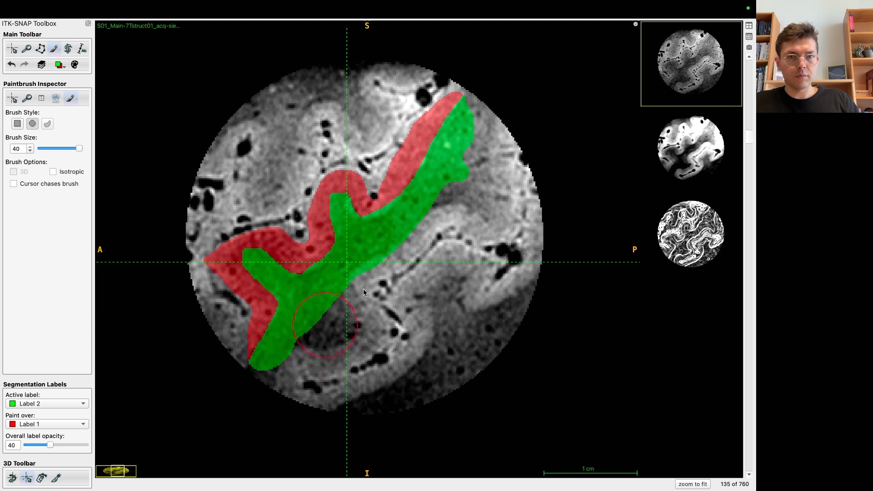
scroll(448, 265, "up", 5)
scroll(448, 264, "up", 1)
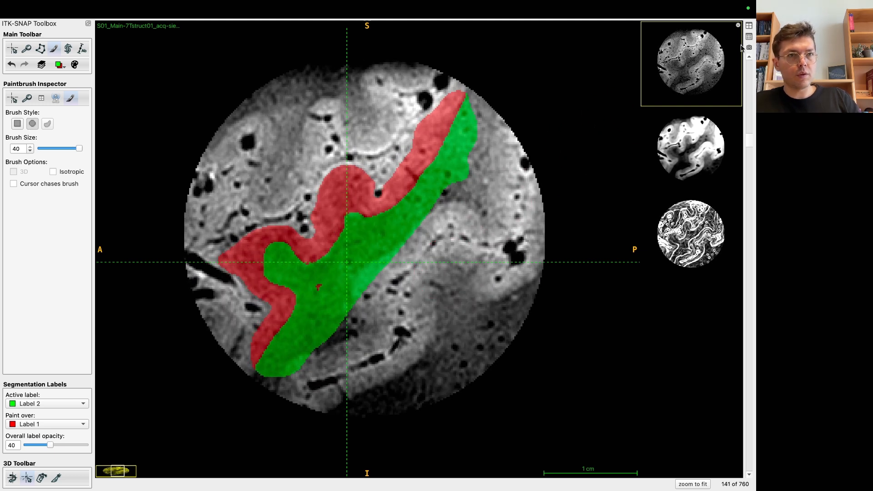
Restore the four-view layout, enable continuous update of the 3D view, and rotate the model to inspect the striped label division.
left_click(750, 27)
left_click(413, 484)
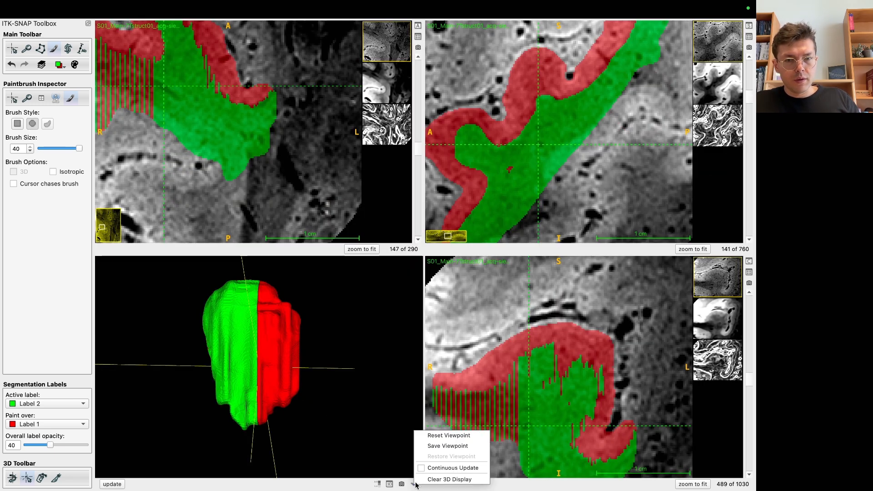
left_click(428, 470)
mouse_move(359, 287)
left_mouse_down()
mouse_move(350, 322)
mouse_move(303, 373)
mouse_move(355, 280)
mouse_move(351, 297)
left_mouse_up()
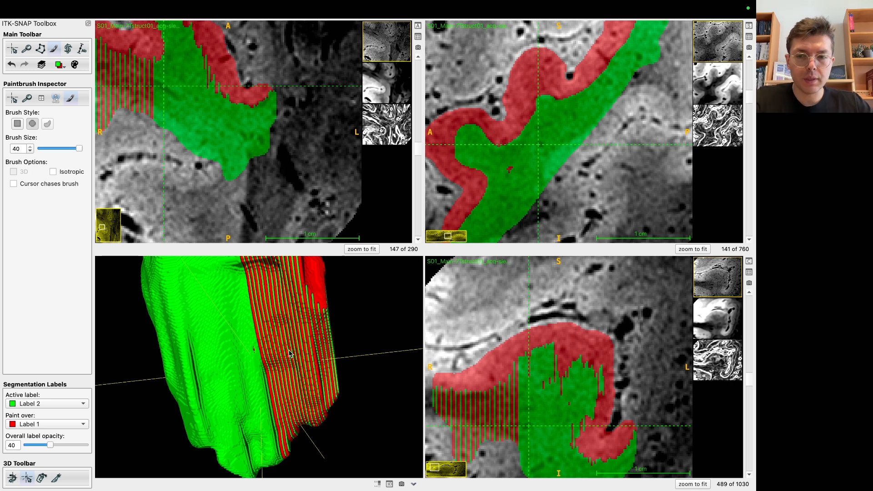
key("c")
mouse_move(371, 304)
left_mouse_down()
mouse_move(361, 300)
mouse_move(362, 327)
mouse_move(313, 383)
mouse_move(254, 408)
mouse_move(318, 355)
mouse_move(318, 293)
mouse_move(390, 266)
left_mouse_up()
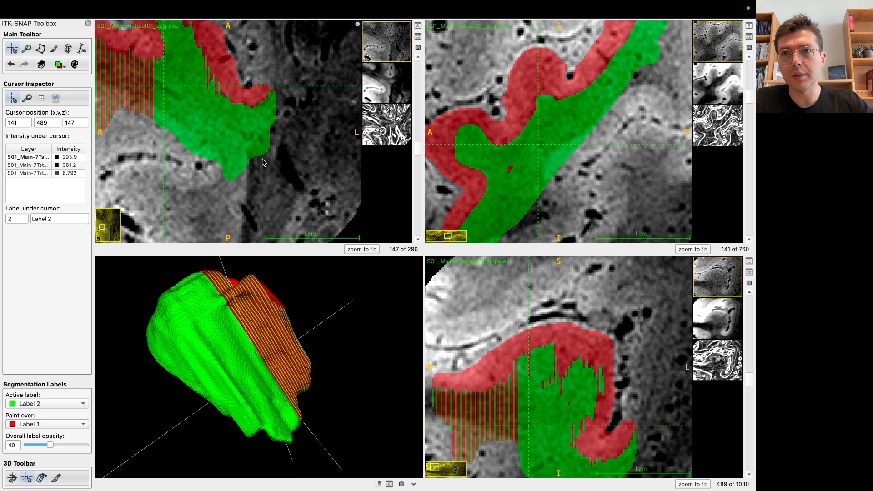
Save the segmentation to segmentation-hg_v05.nii.gz.
left_click(133, 9)
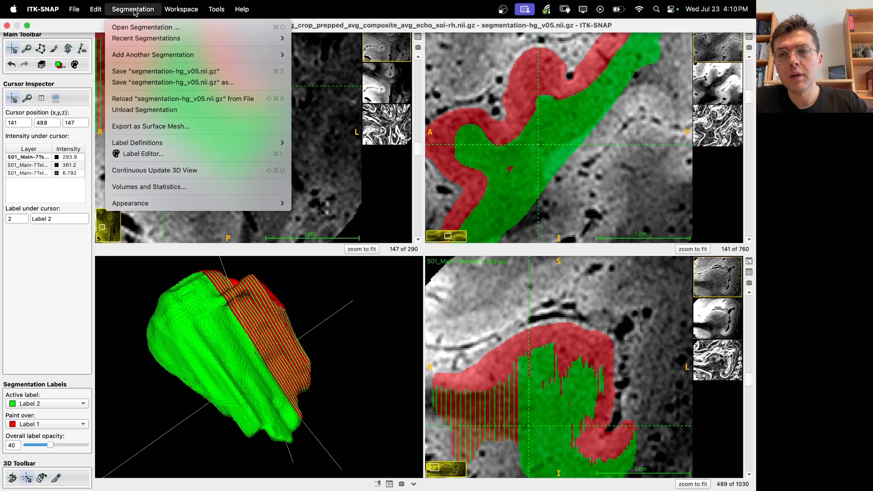
left_click(210, 73)
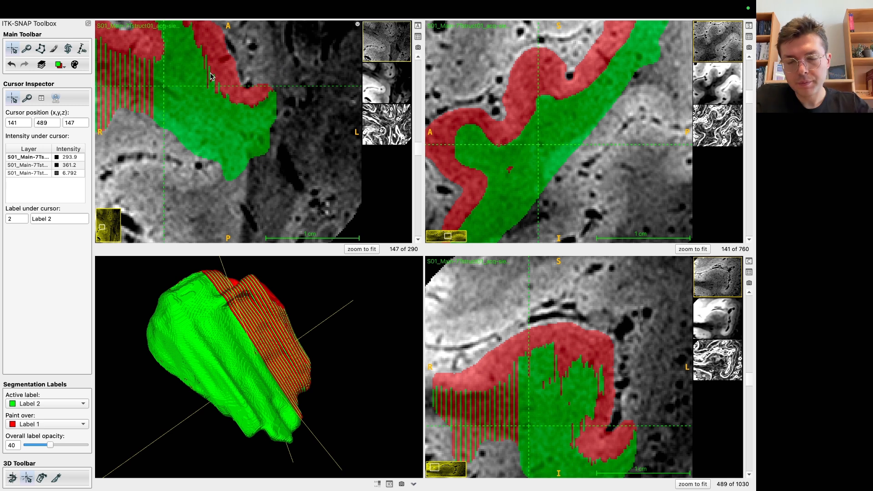
Switch to the Terminal session in LAYNII_extras and return to the home directory.
key("ctrl+Left")
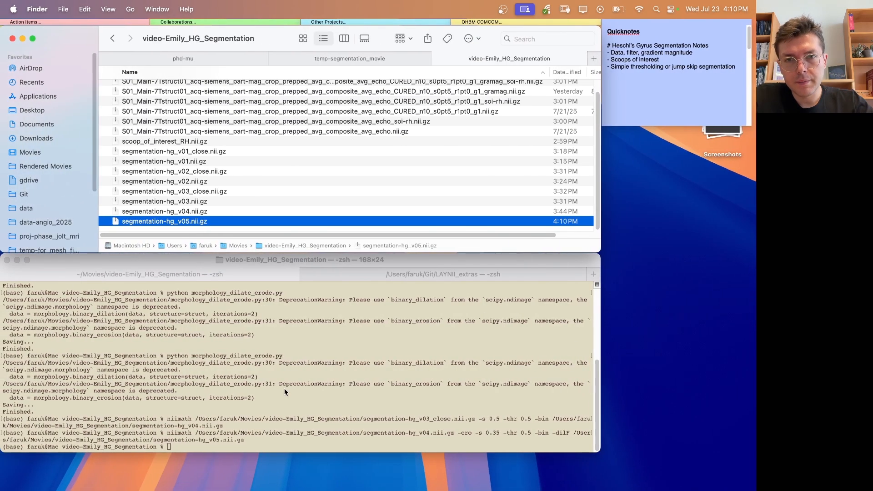
left_click(420, 273)
type("cd")
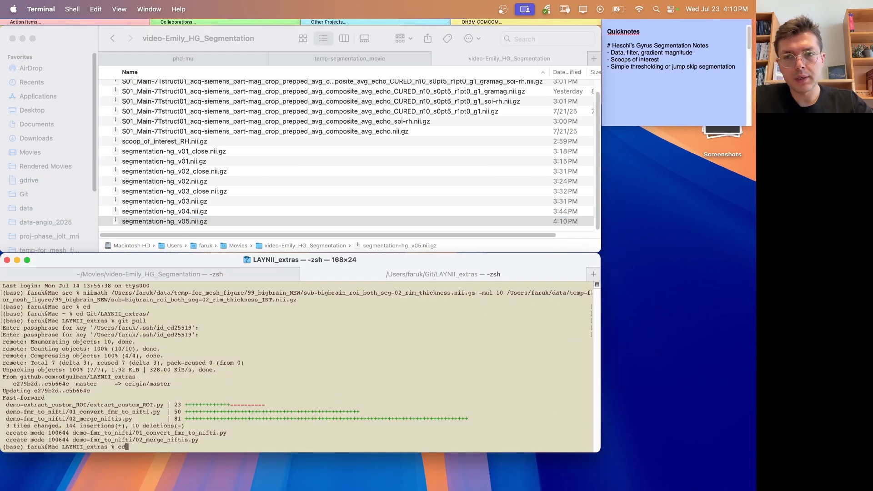
key("Return")
type("cd")
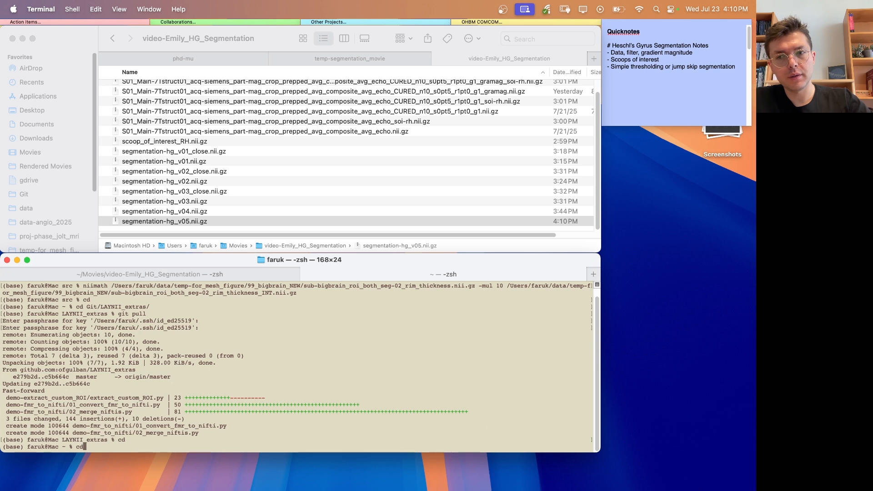
type(" Git/LAYNII_extras")
key("Return")
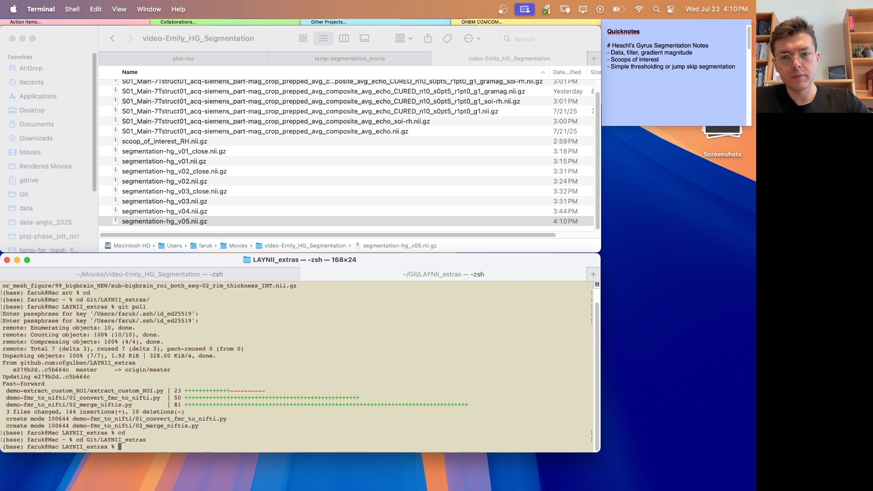
type("cd")
key("Return")
Go to the Git/LayNii directory and list its contents.
type("cd Gi")
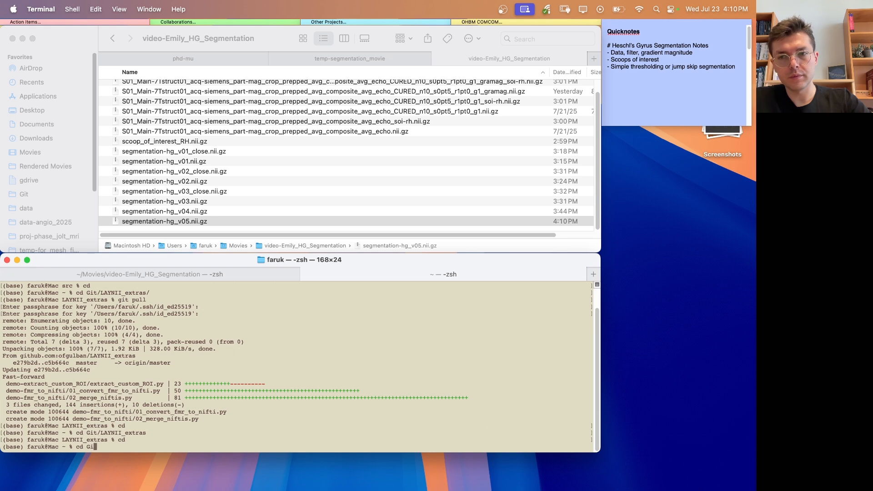
type("t/LayNii")
key("Return")
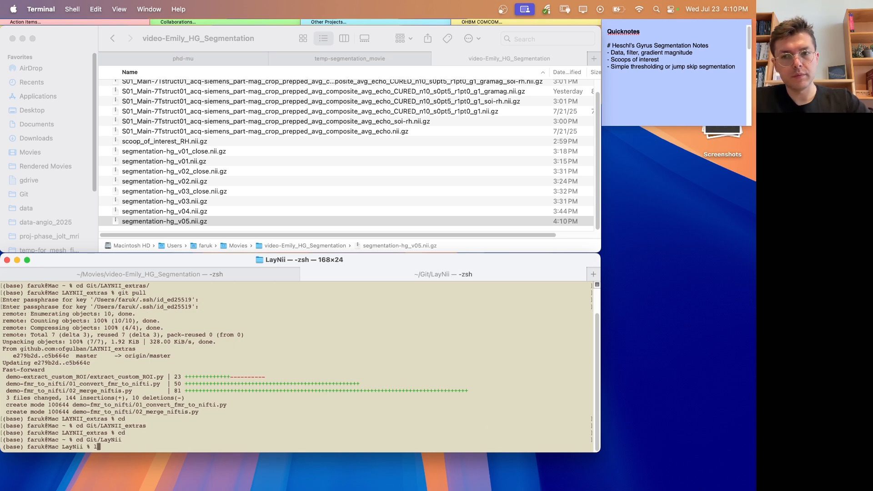
type("ls")
key("Return")
type("ls")
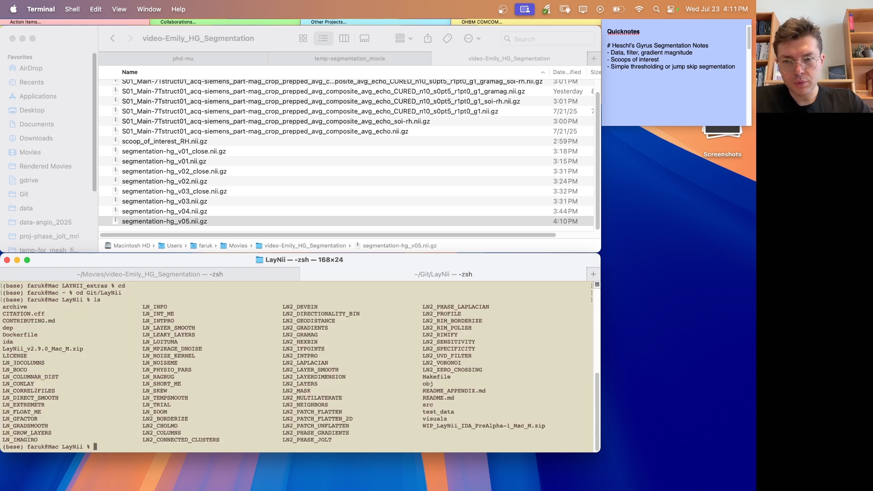
Run LN2_RIMIFY without arguments to show its usage options, and recall the command for editing.
type("LN2_RIM")
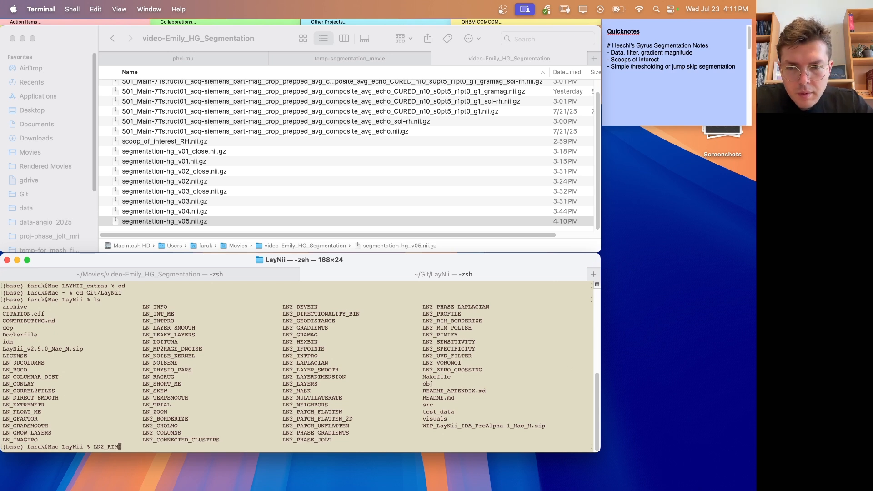
type("./")
type("FY")
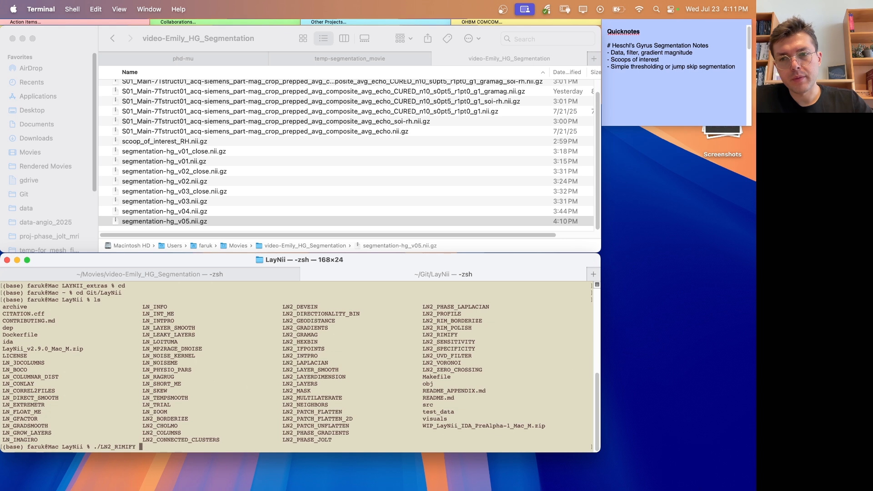
key("Return")
key("Up")
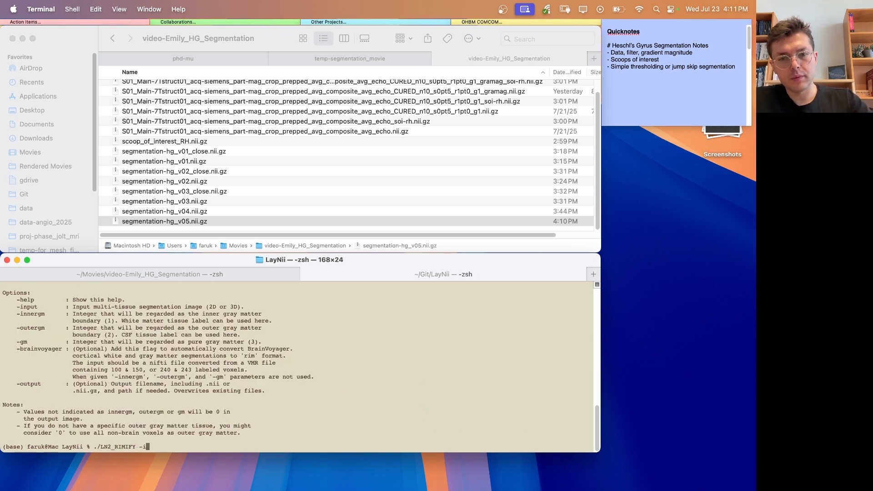
Try to run LN2_RIMIFY with segmentation-hg_v05.nii.gz as -input, -innergm 2 and -gm 1.
type("-input")
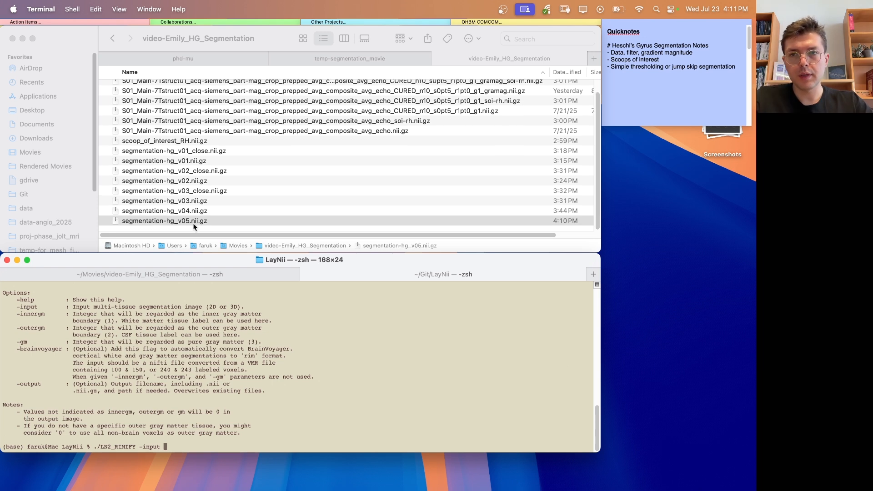
left_click(193, 222)
type("/Users/faruk/Movies/video-Emily_HG_Segmentation/segmentation-hg_v05.nii.gz")
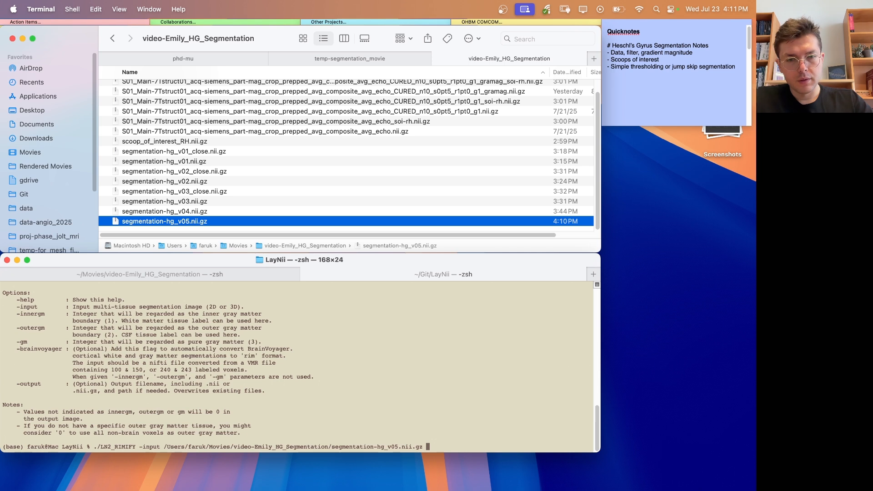
type("-innergm ")
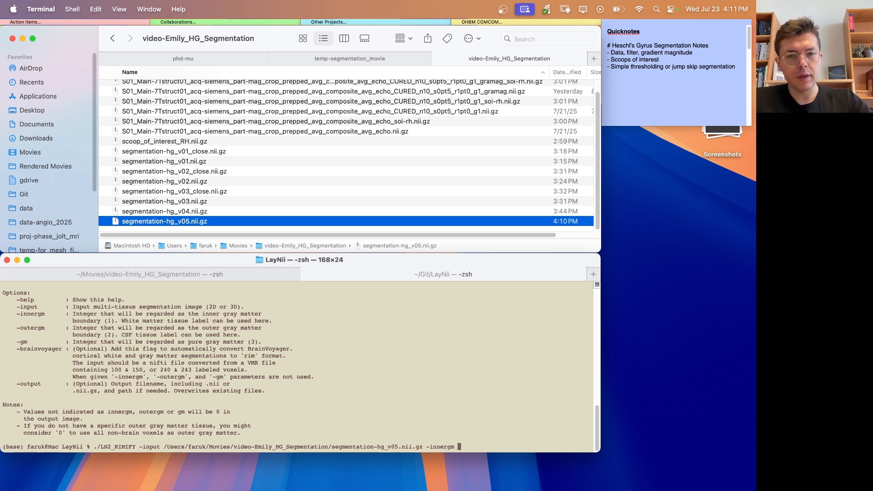
type("2 -gm 1")
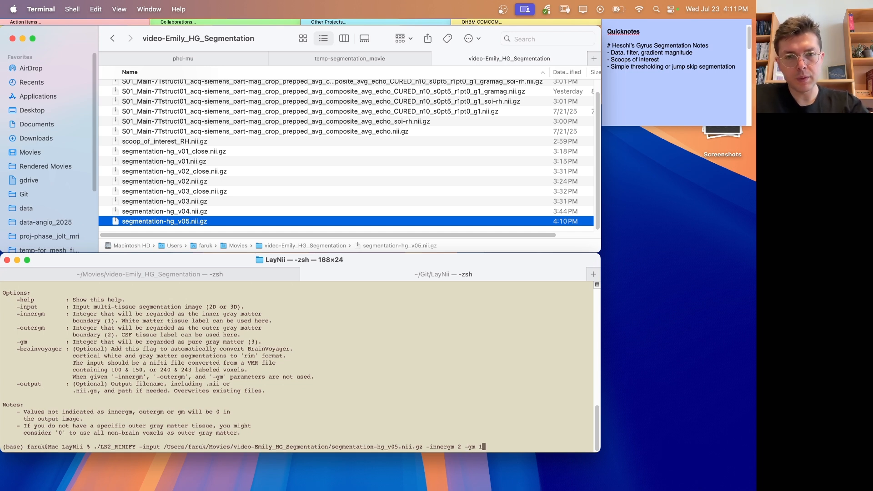
key("Return")
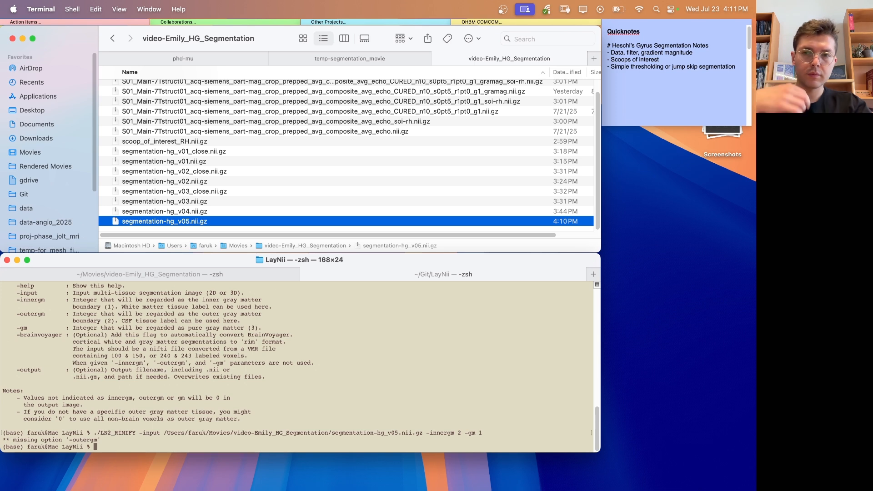
Try the LN2_RIMIFY command on the same file with -outergm 1 in place of -gm 1.
key("Up")
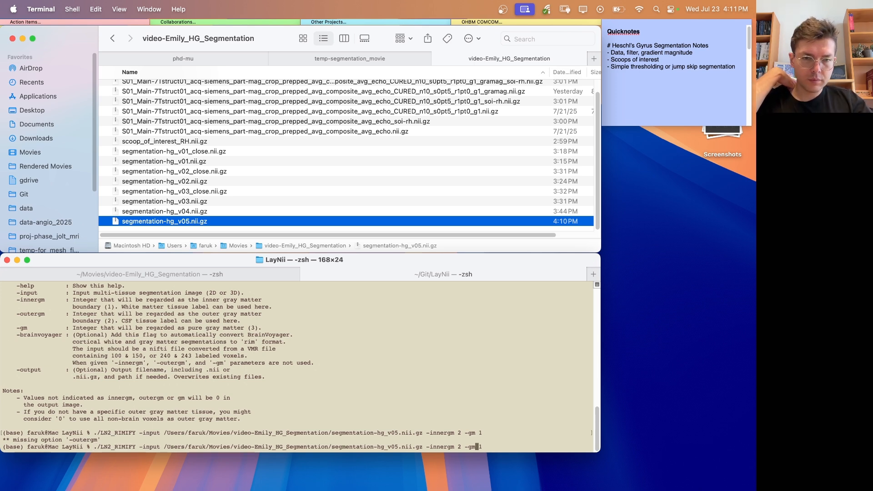
type("uter")
key("Return")
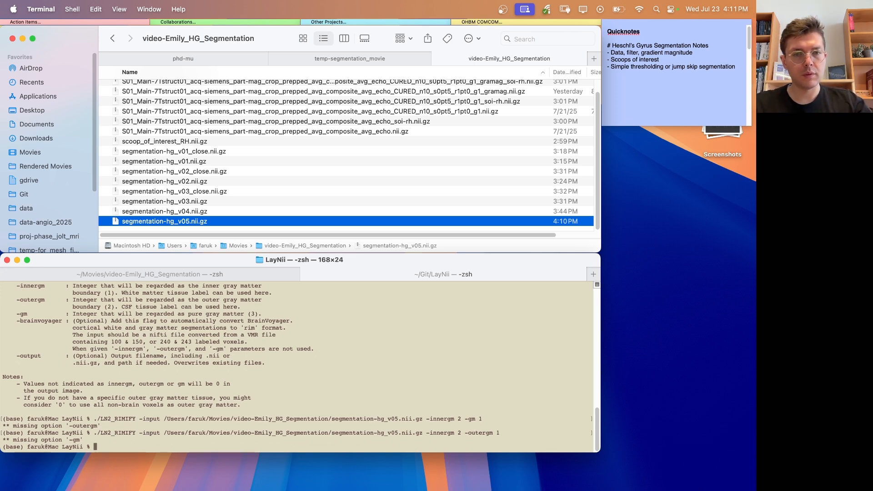
Rerun LN2_RIMIFY on the v05 segmentation with -innergm 2, -outergm 0 and -gm 1.
key("Up")
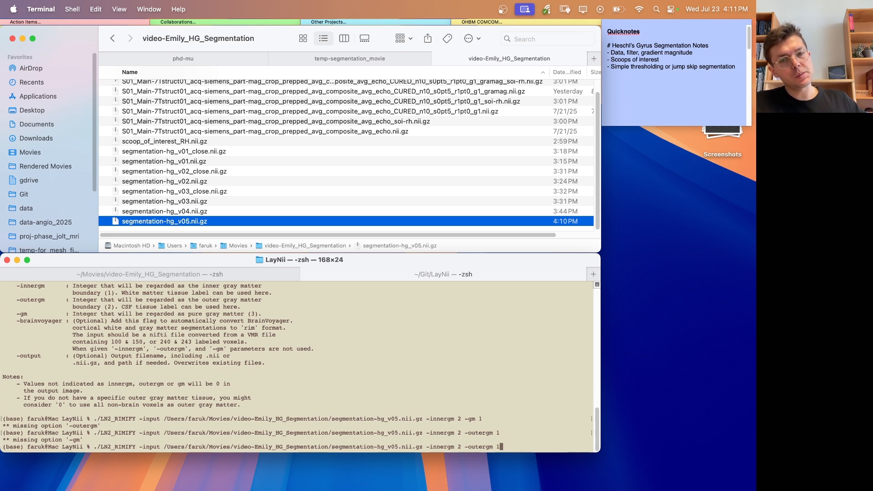
type("0")
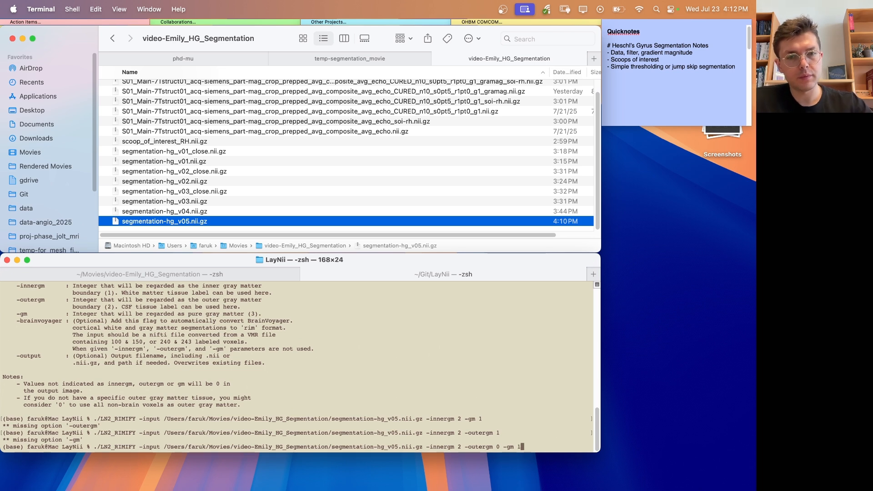
type("-gm 1")
key("Return")
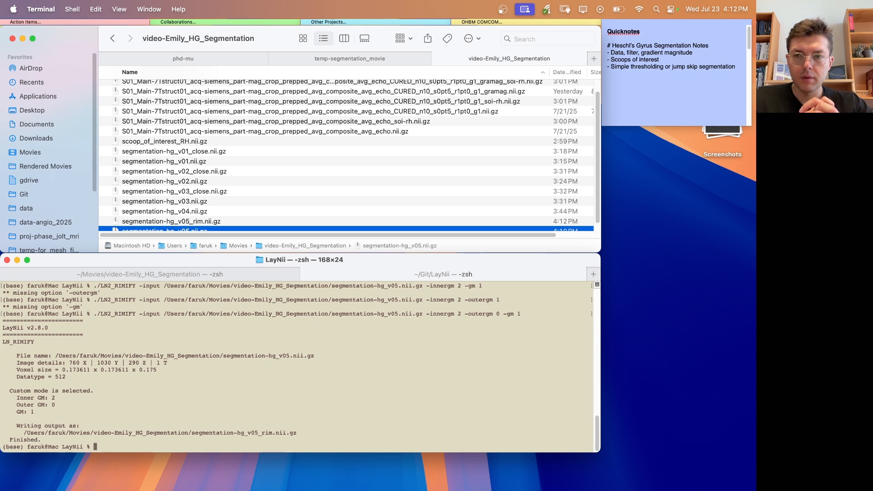
Load segmentation-hg_v05_rim.nii.gz into ITK-SNAP as the segmentation.
scroll(289, 182, "down", 1)
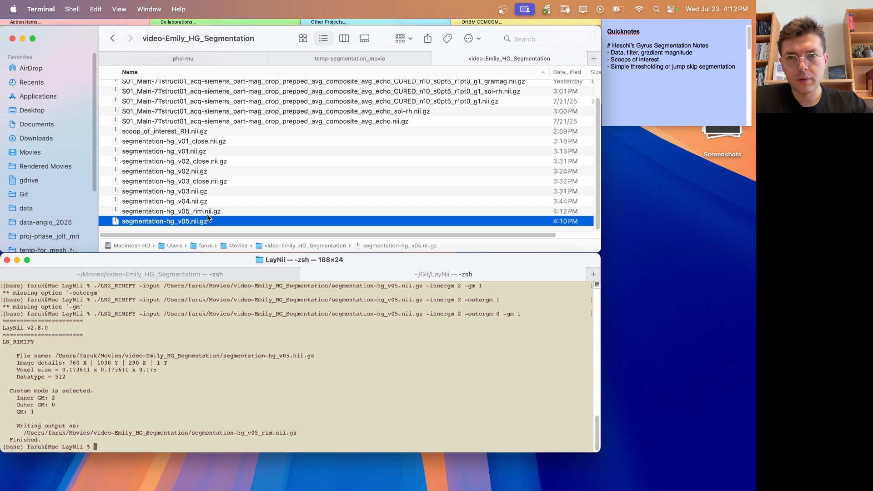
left_click(222, 212)
key("ctrl+Right")
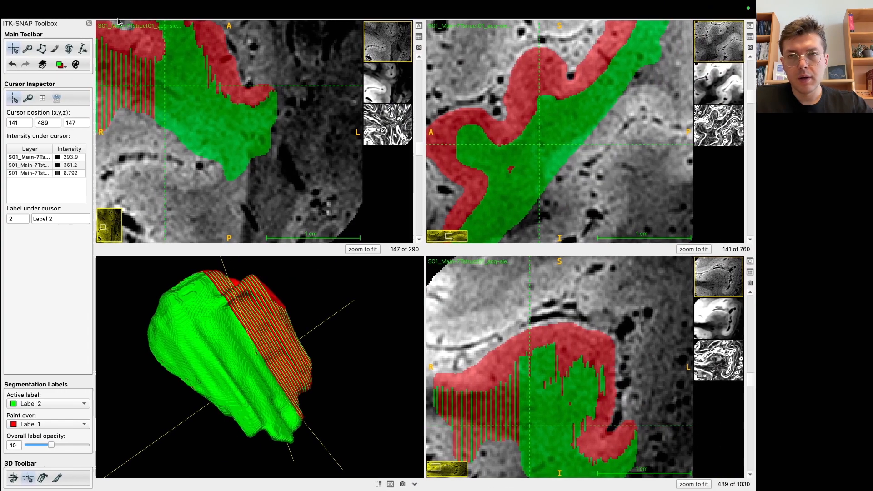
left_click(28, 26)
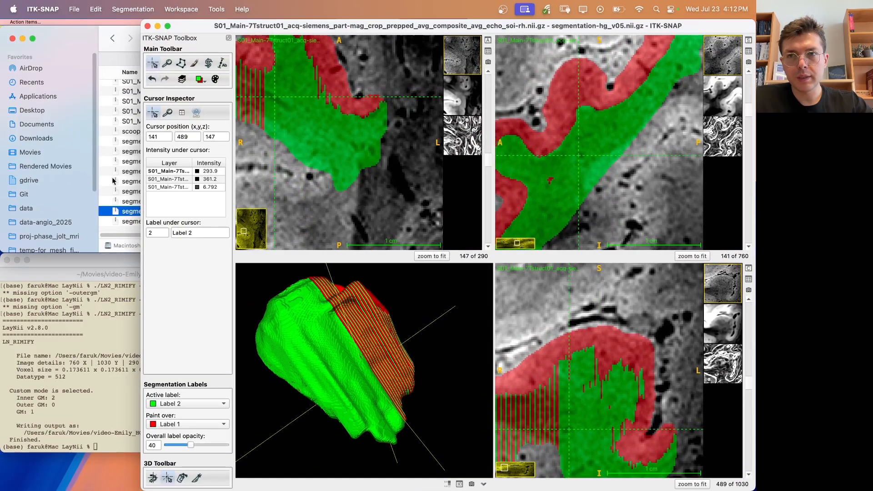
left_click(155, 216)
left_click_drag(159, 218, 455, 373)
left_click(522, 227)
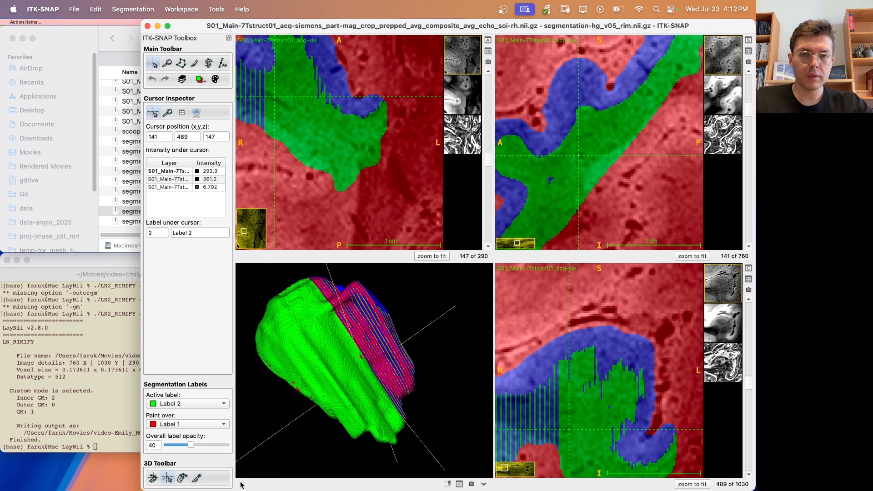
Inspect the rim labels by rotating and repositioning the 3D model.
left_click_drag(398, 353, 434, 318)
left_click(435, 318)
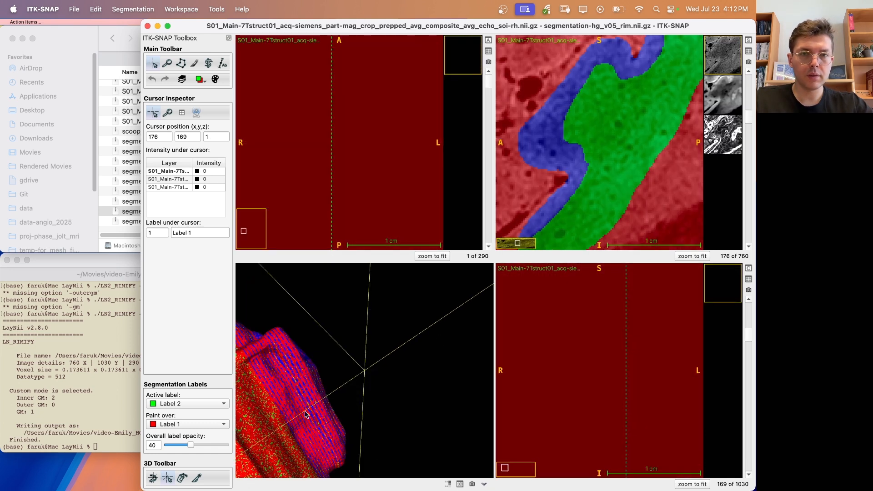
left_click(263, 421)
Switch to Terminal and run niimath on segmentation-hg_v05_rim.nii.gz with -thr 1, writing the output as segmentation-hg_v06.nii.gz.
left_click(63, 30)
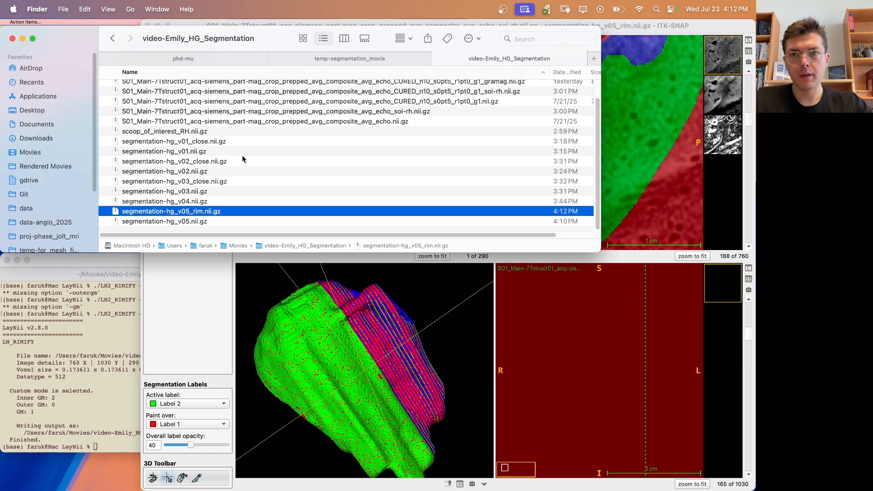
key("Up")
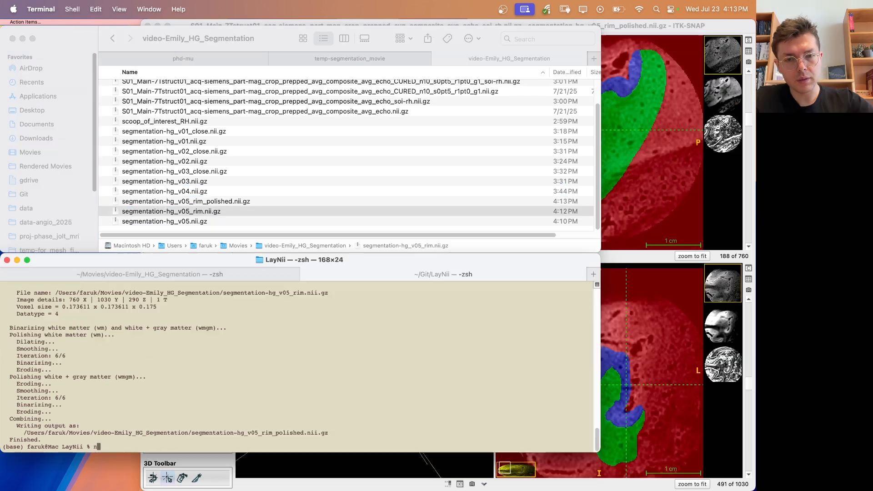
type("iimath")
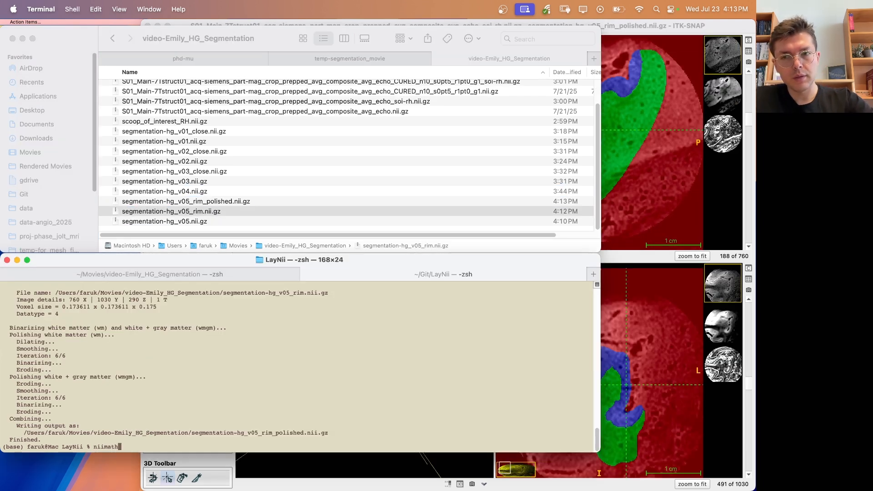
type("/Users/faruk/Movies/video-Emily_HG_Segmentation/segmentation-hg_v05_rim.nii.gz")
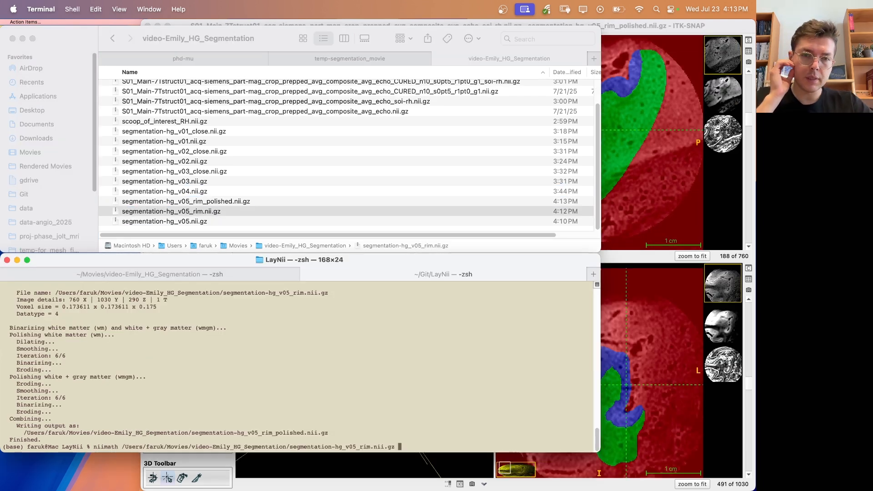
type("-thr 1")
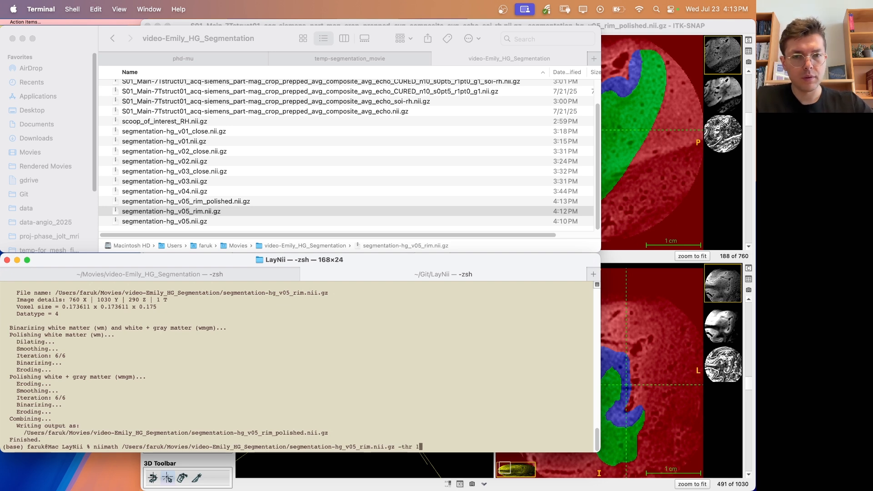
type("/Users/faruk/Movies/video-Emily_HG_Segmentation/segmentation-hg_v05_rim.nii.gz")
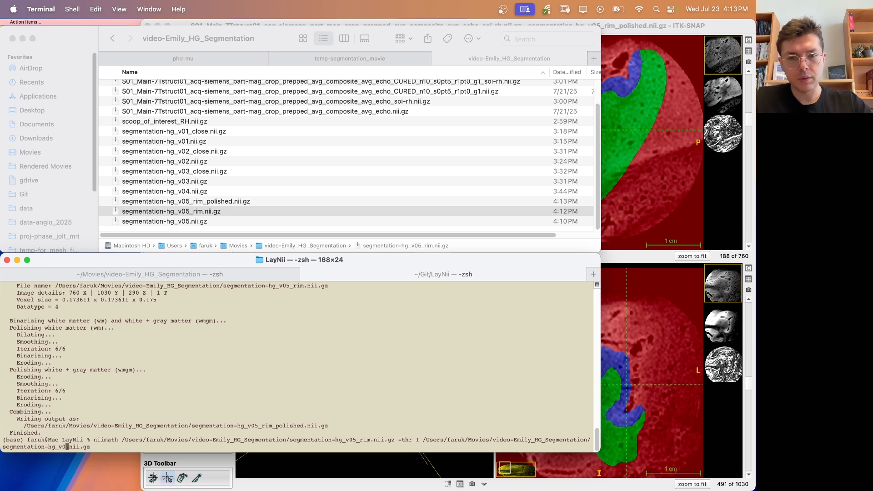
type("6")
key("Return")
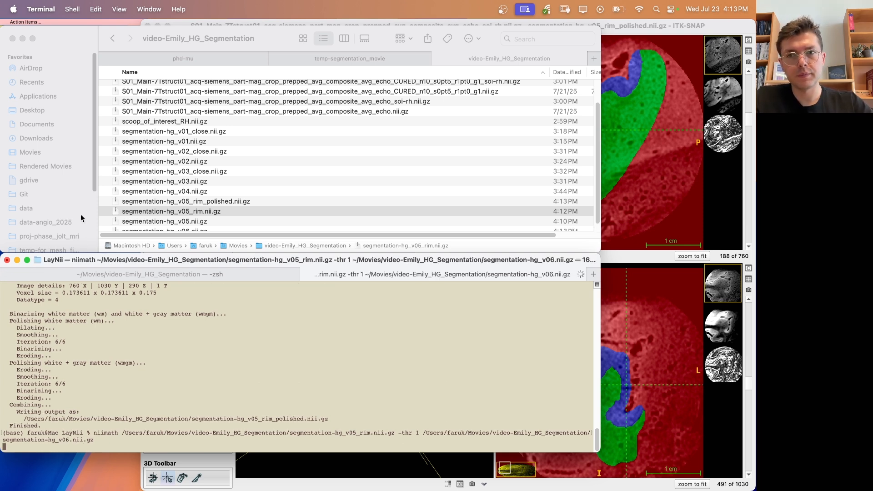
Load segmentation-hg_v06.nii.gz into ITK-SNAP as the segmentation to check the thresholded labels.
scroll(192, 222, "down", 1)
left_click(207, 223)
left_click_drag(206, 226, 637, 146)
left_click(523, 226)
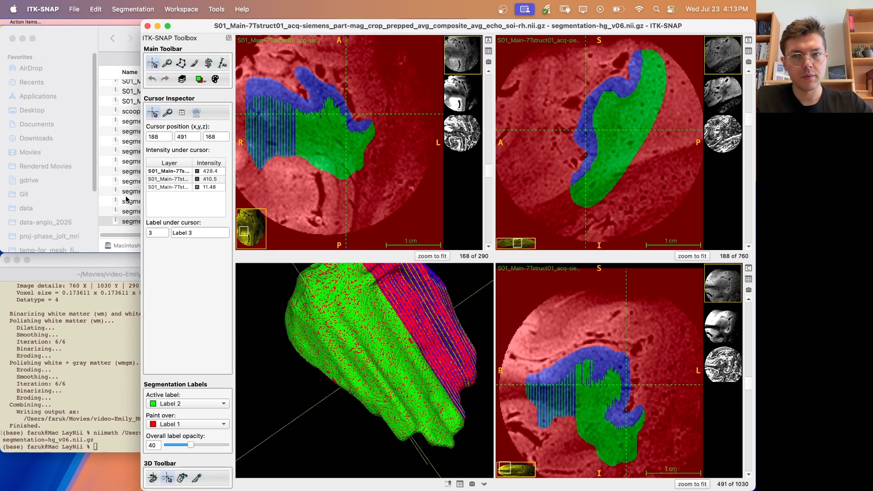
Switch to Terminal and rerun the niimath command with -thr 2, overwriting segmentation-hg_v06.nii.gz.
left_click(115, 195)
left_click(86, 425)
key("Up")
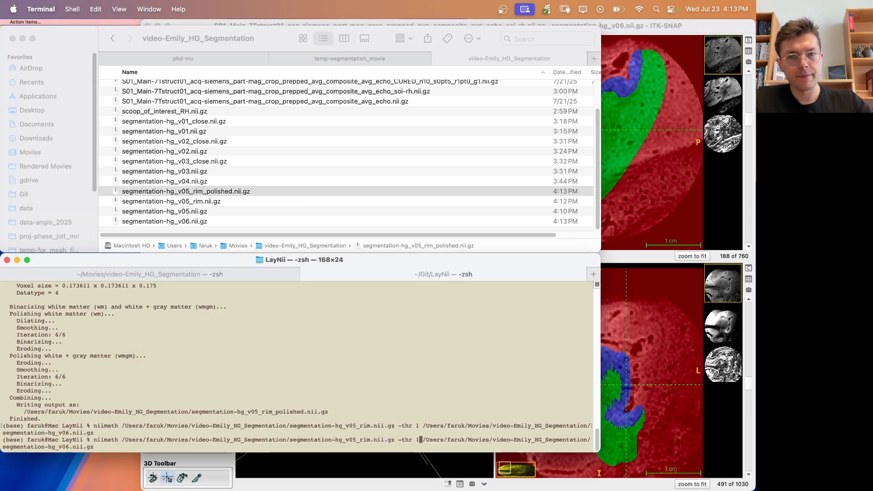
key("BackSpace")
type("2")
key("Return")
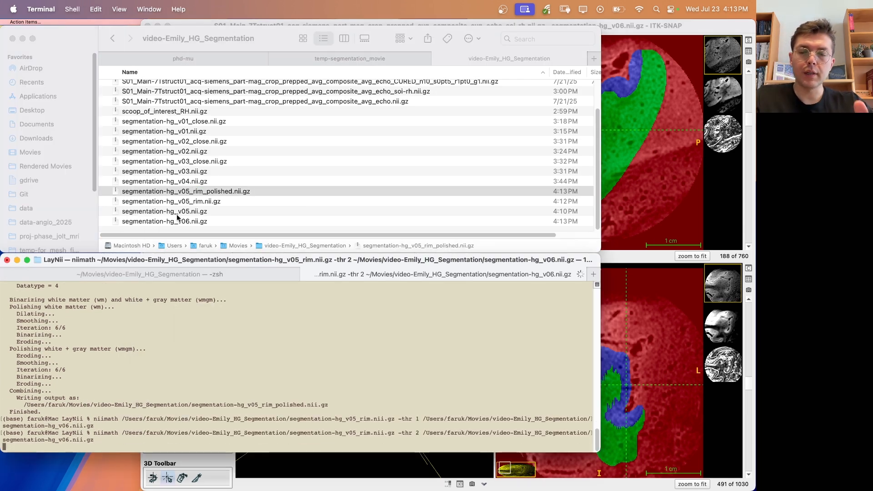
Reload the updated segmentation-hg_v06.nii.gz in ITK-SNAP as the segmentation and view axial slice 171.
left_click(243, 191)
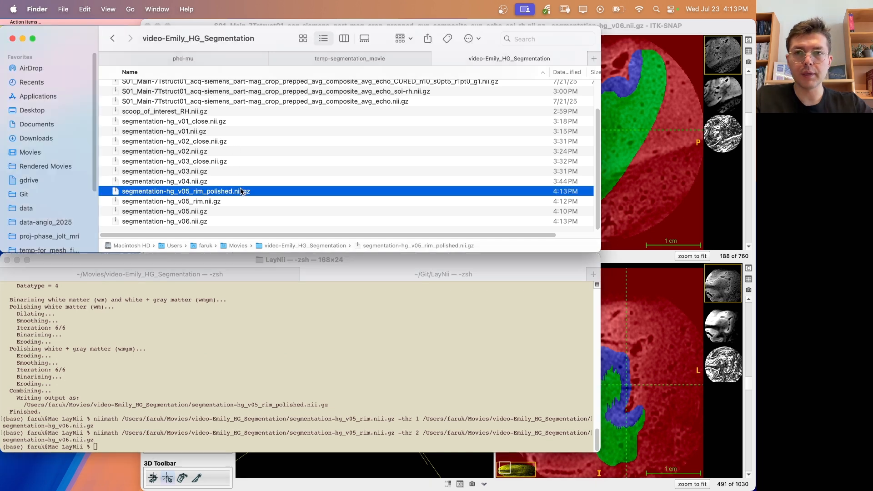
left_click(237, 203)
left_click(201, 221)
left_click_drag(189, 222, 680, 151)
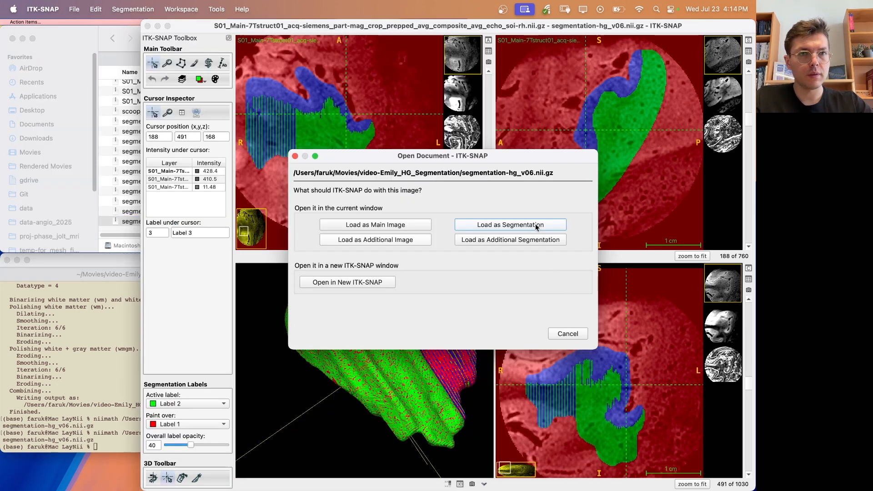
left_click(536, 224)
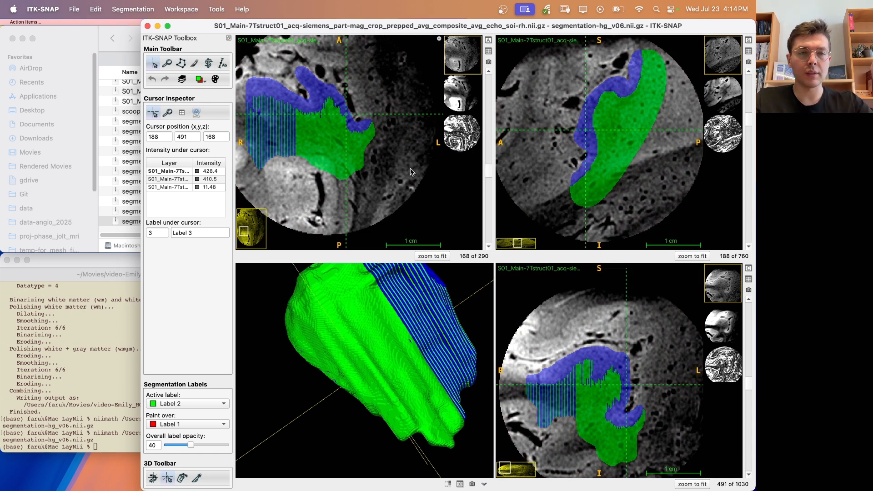
left_click_drag(632, 116, 586, 130)
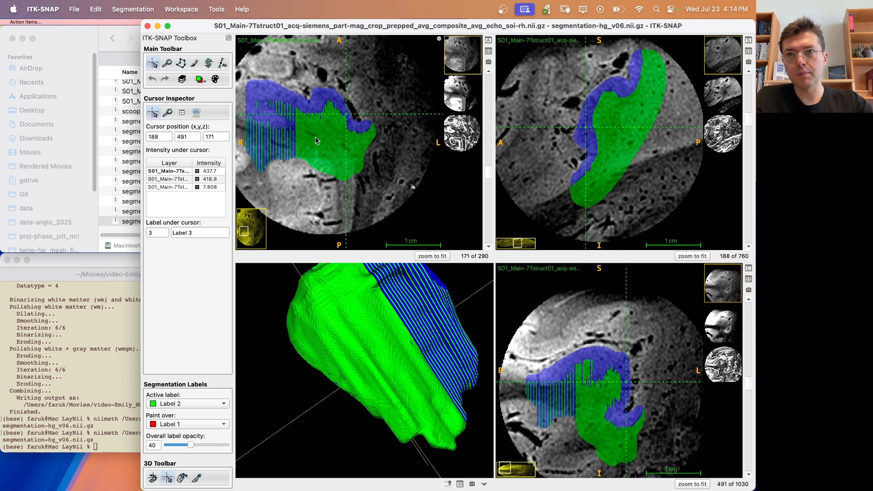
Switch to Terminal and run LayNii's LN2_RIM_POLISH on /Users/faruk/Movies/video-Emily_HG_Segmentation/segmentation-hg_v06.nii.gz.
left_click(82, 31)
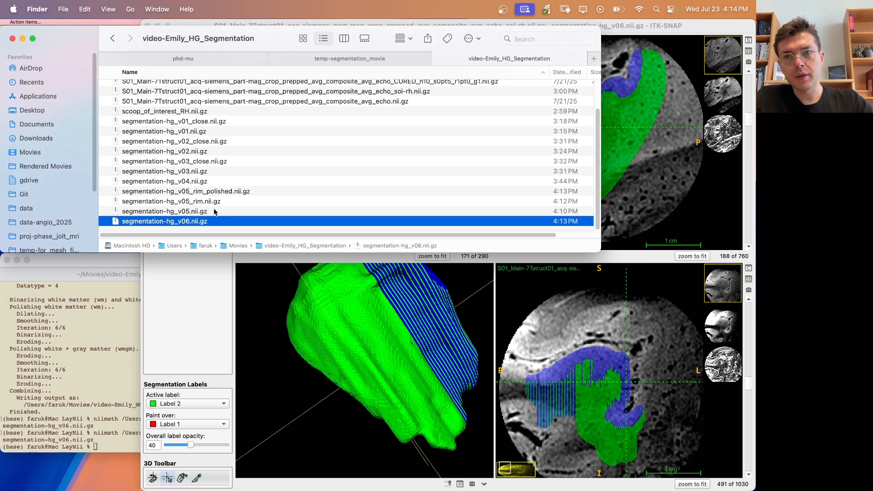
left_click(108, 356)
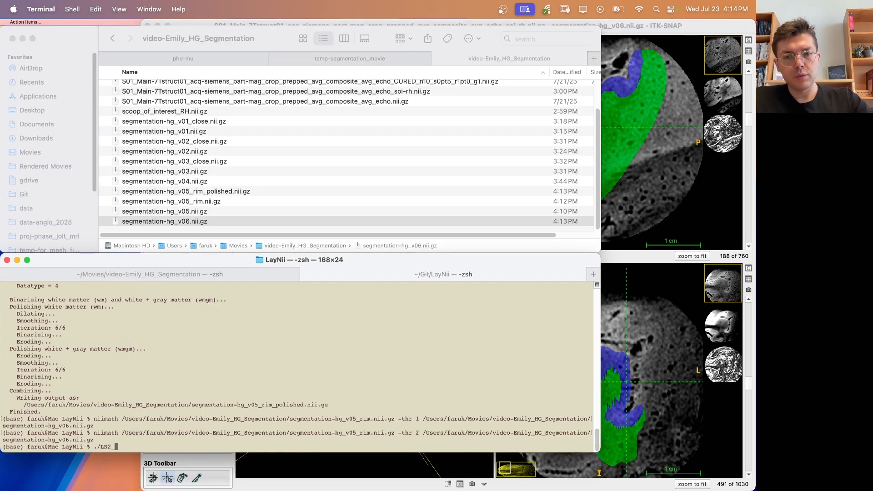
type("./LN2_RIM")
key("Tab")
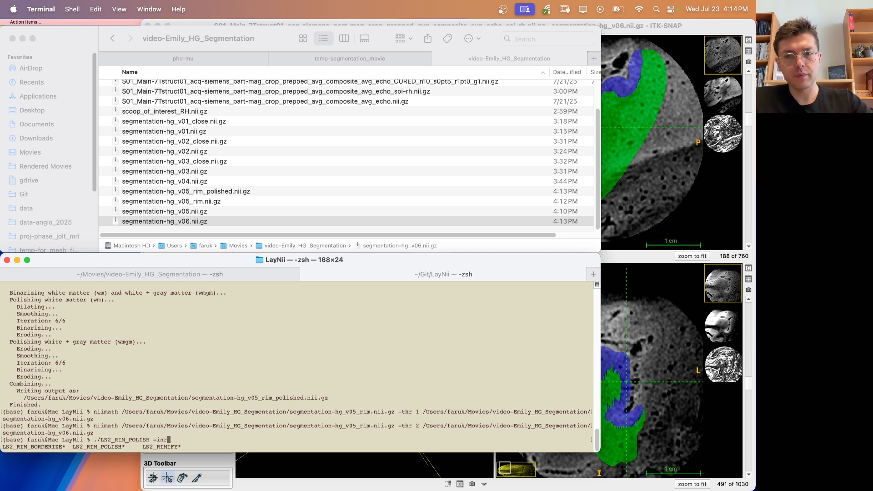
type("_POLISH -rim")
type("/Users/faruk/Movies/video-Emily_HG_Segmentation/segmentation-hg_v06.nii.gz")
key("Return")
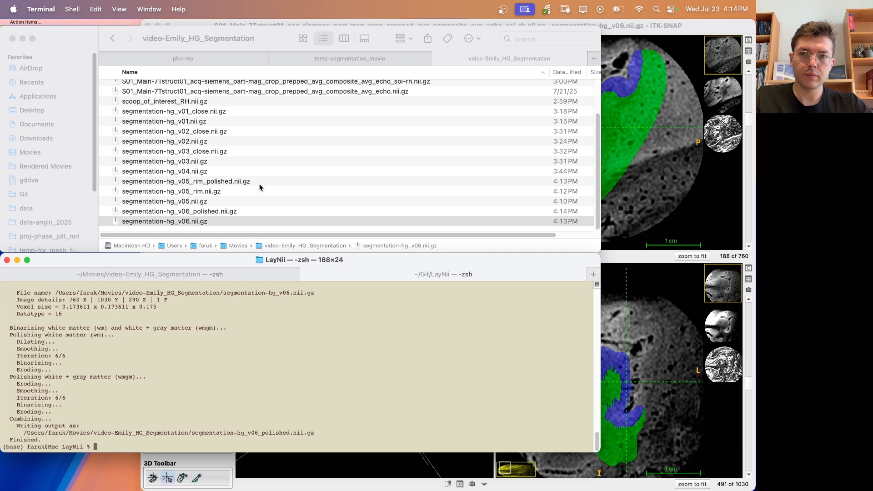
Load segmentation-hg_v06_polished.nii.gz from Finder into ITK-SNAP as the segmentation.
left_click(196, 221)
left_click(200, 213)
left_click_drag(201, 213, 660, 168)
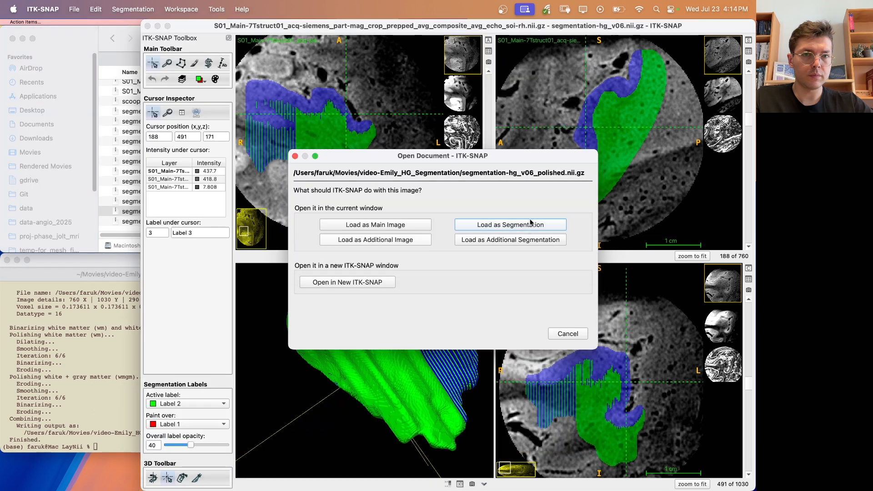
left_click(532, 224)
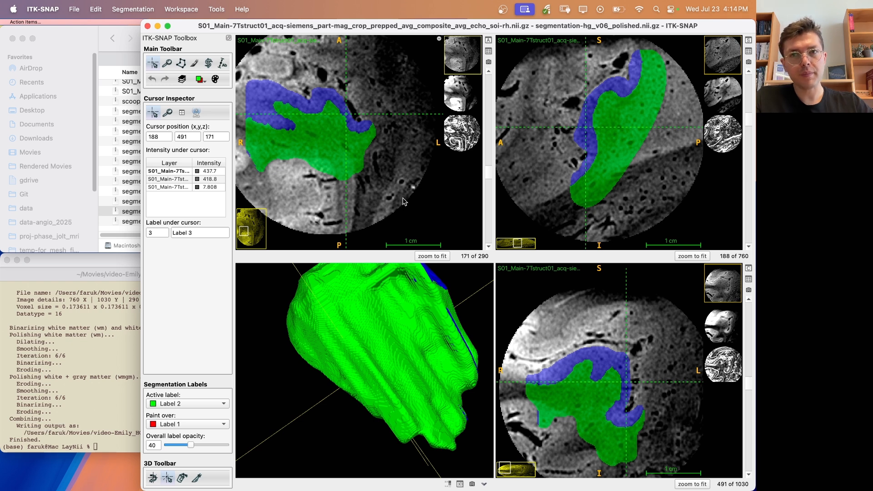
Center the slice views on the leftover blue strip at position 94, 491, 134 and restrict painting to Label 3.
left_click(287, 131)
left_click_drag(631, 381, 636, 387)
left_click_drag(467, 279, 374, 326)
left_click(365, 371)
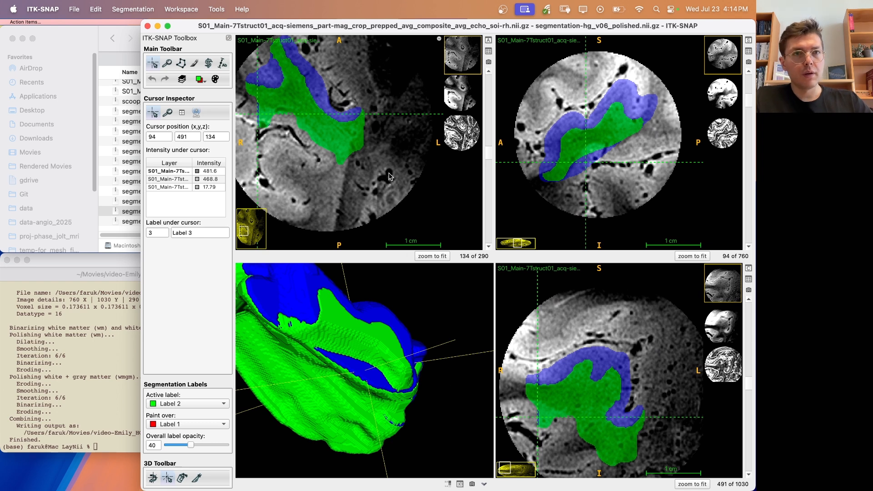
key("c")
key("]")
key("[")
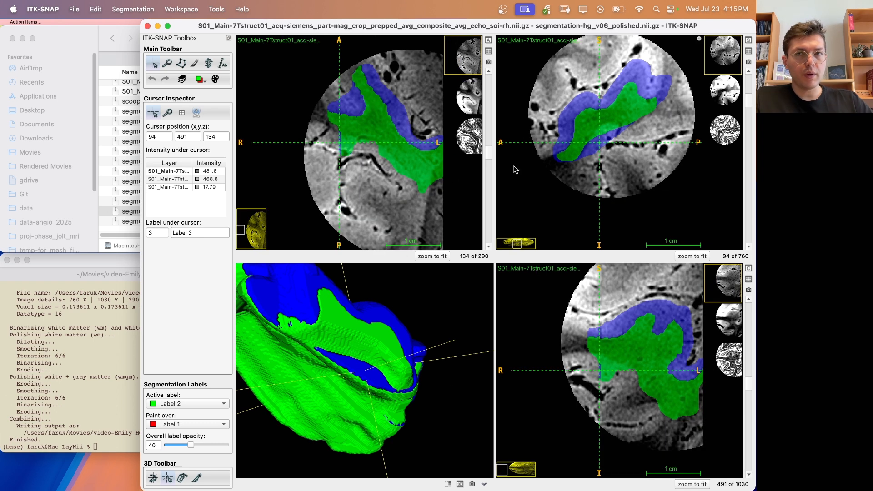
left_click(200, 80)
mouse_move(228, 102)
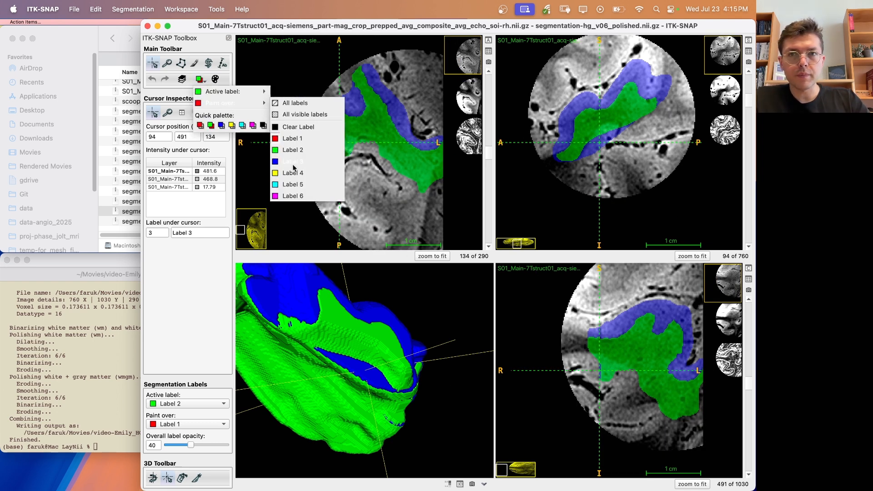
left_click(293, 163)
Paint Label 2 over the Label 3 strip along the lower edge of the segmentation on sagittal slices around 94, using the size 40 round brush.
key("b")
mouse_move(616, 161)
left_mouse_down()
mouse_move(565, 175)
mouse_move(655, 126)
mouse_move(682, 80)
mouse_move(685, 98)
mouse_move(662, 131)
left_mouse_up()
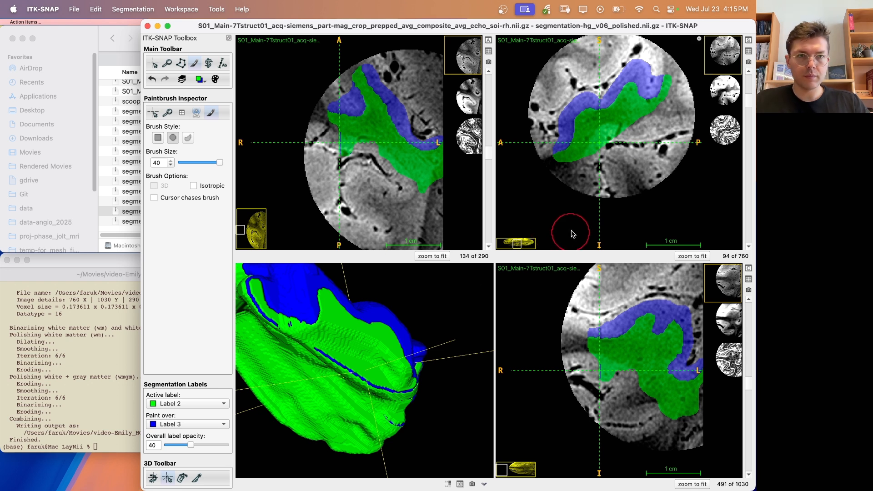
scroll(576, 218, "up", 1)
mouse_move(674, 112)
left_mouse_down()
mouse_move(683, 89)
mouse_move(662, 118)
mouse_move(566, 178)
left_mouse_up()
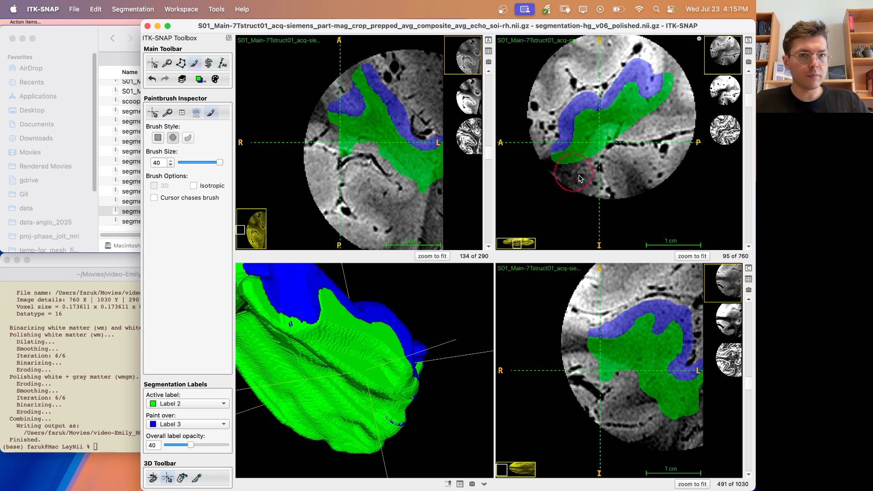
scroll(566, 179, "up", 2)
scroll(659, 138, "down", 5)
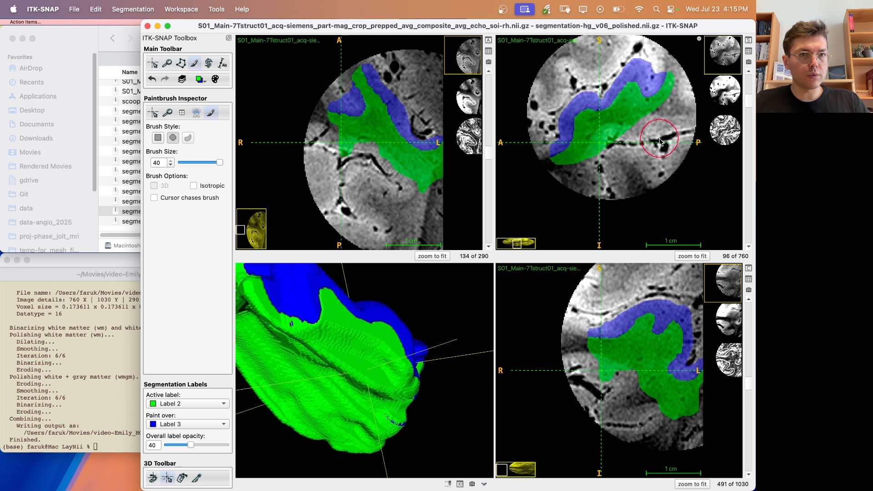
scroll(659, 145, "down", 6)
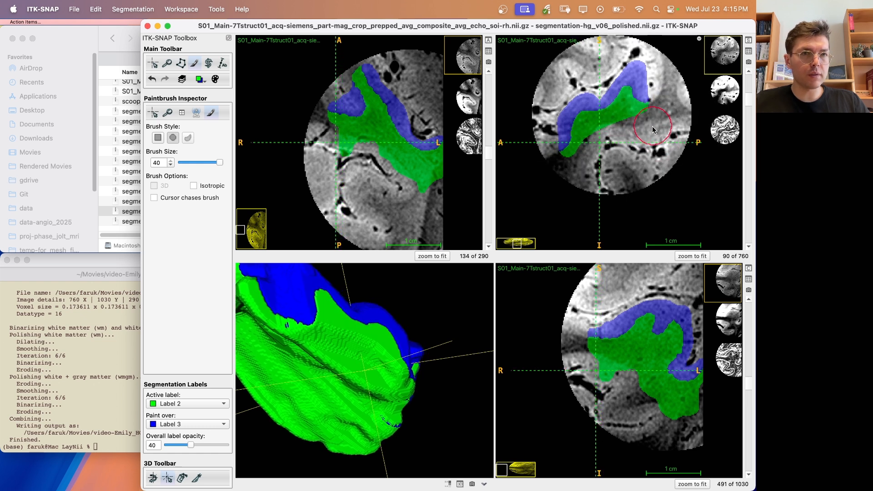
scroll(626, 97, "down", 4)
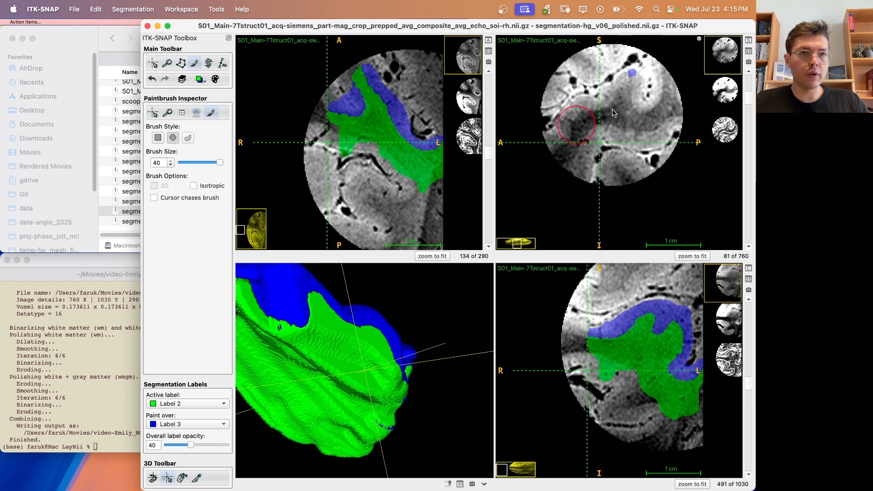
scroll(619, 150, "up", 6)
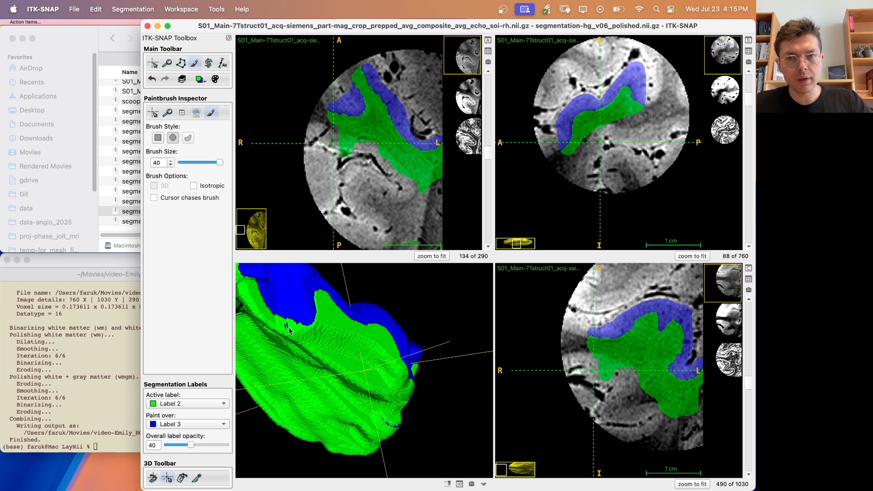
Examine the repainted segmentation in 3D and in the slices around position 148, 503, 191.
left_click(153, 63)
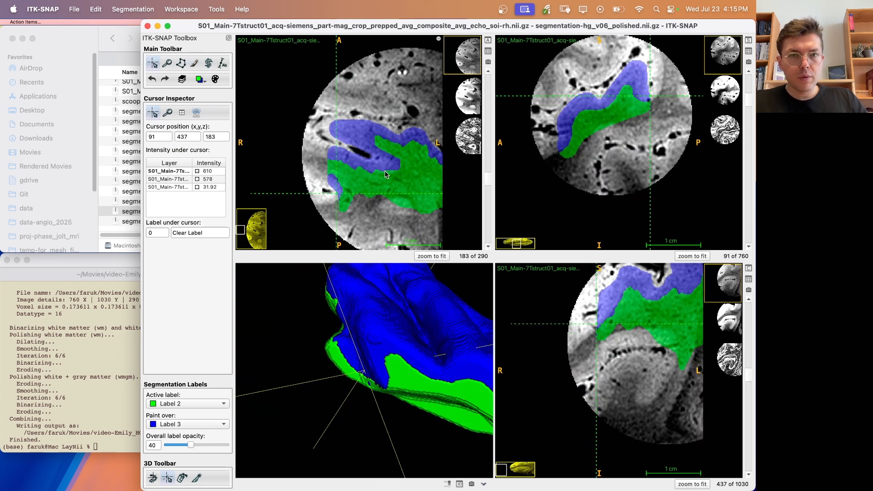
left_click_drag(308, 339, 345, 424)
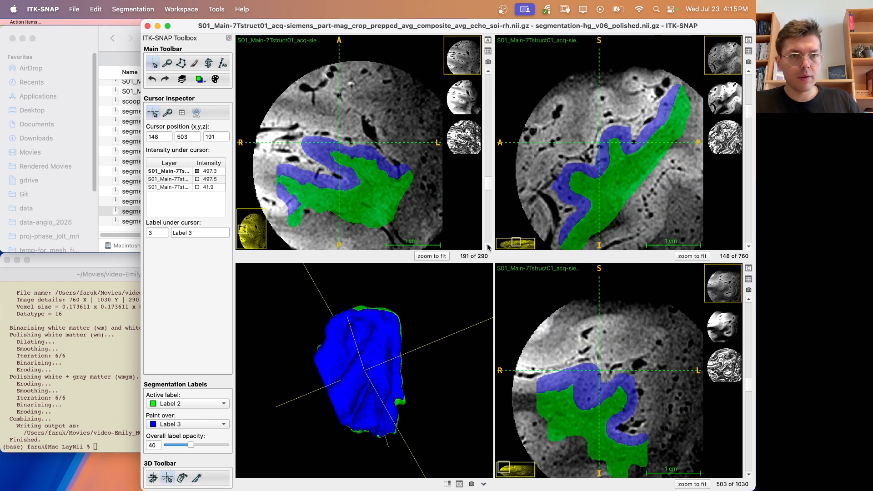
scroll(619, 163, "up", 5)
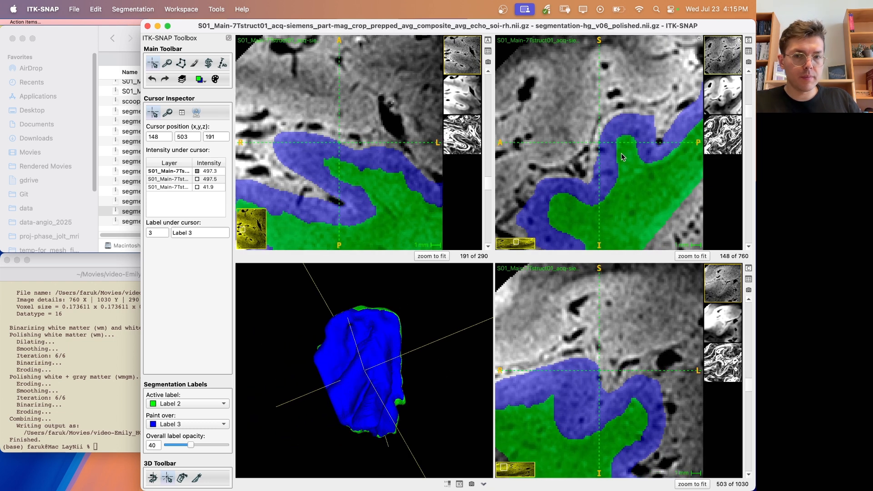
scroll(622, 162, "down", 5)
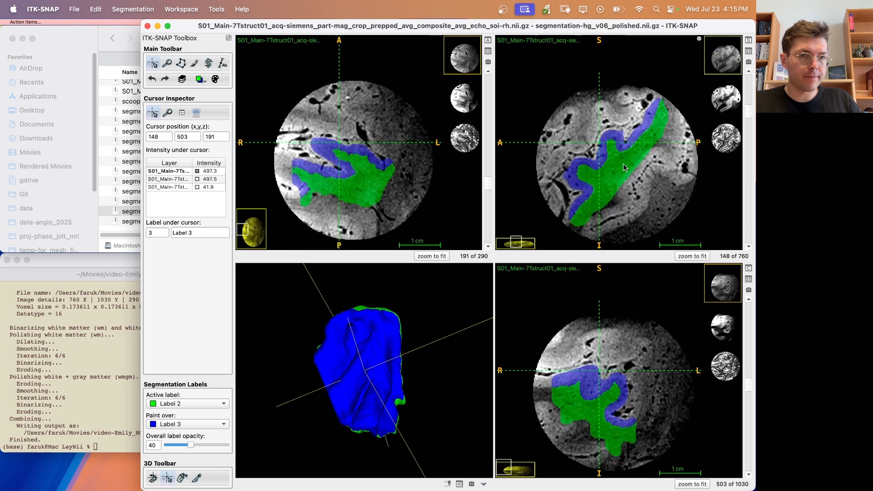
scroll(594, 164, "up", 1)
Load segmentation-hg_v06.nii.gz as an additional image and display it beneath the polished segmentation.
left_click(123, 193)
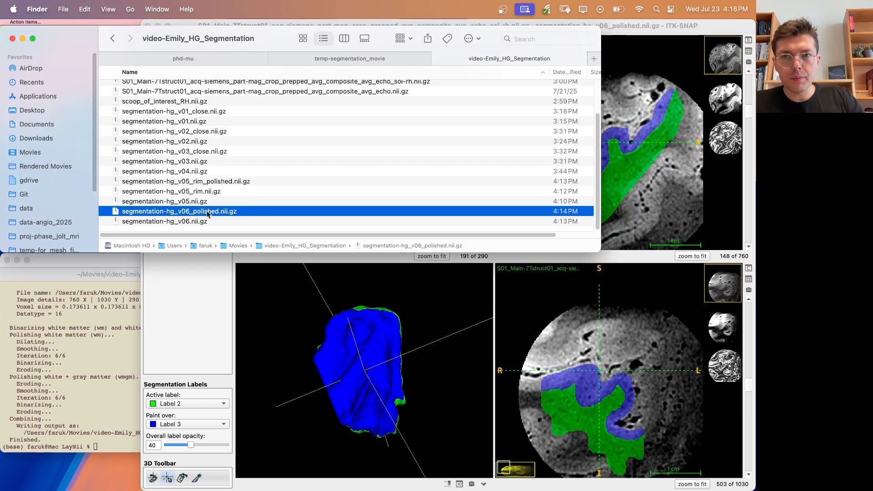
left_click_drag(205, 223, 646, 170)
left_click(416, 244)
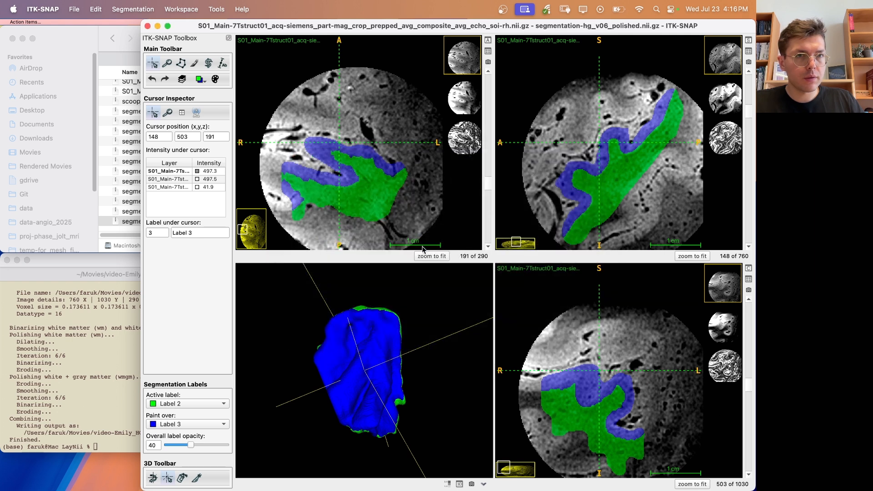
left_click(723, 188)
Expand ITK-SNAP to full screen and compare the unpolished v06 image with the polished labels around position 148, 503, 191.
scroll(610, 155, "up", 5)
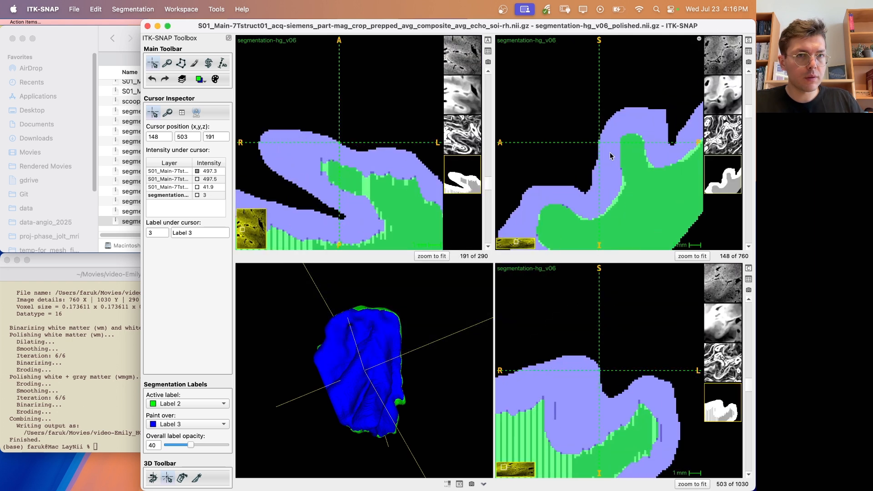
scroll(606, 154, "down", 8)
scroll(598, 144, "up", 6)
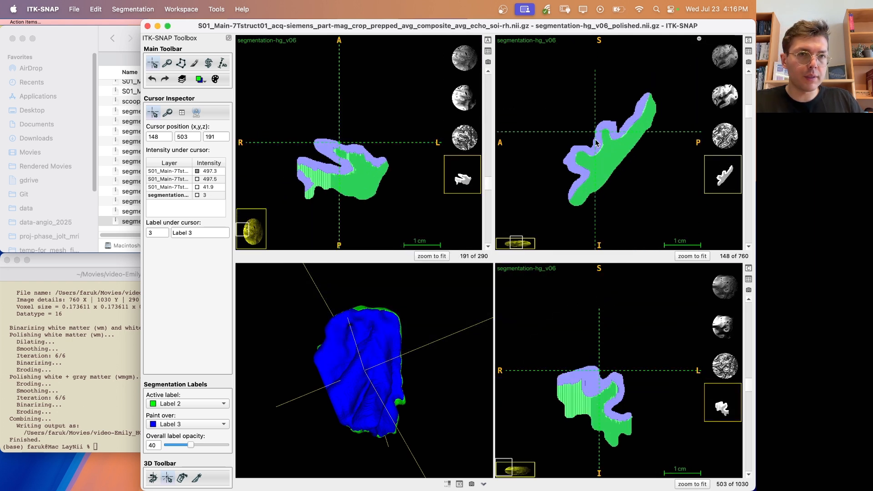
double_click(607, 28)
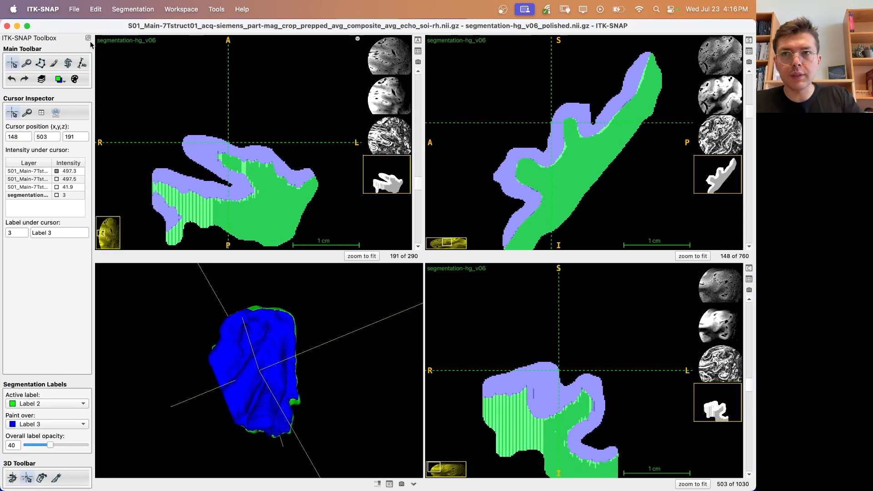
left_click(26, 26)
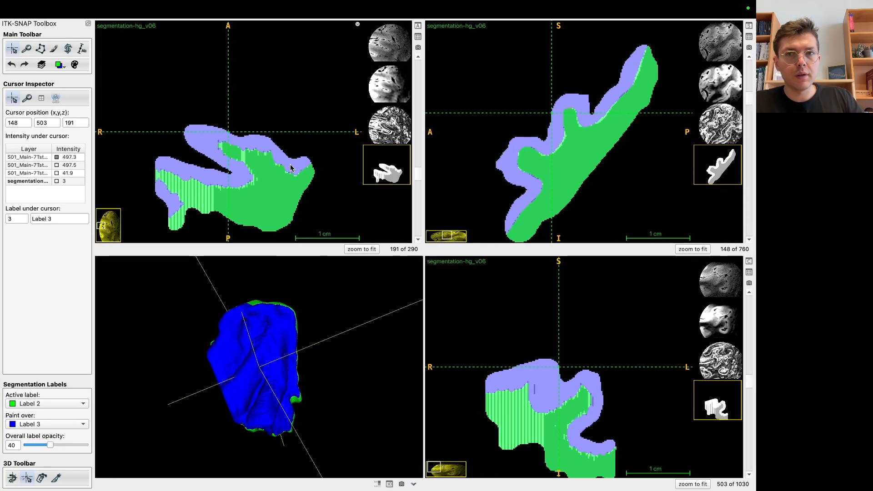
scroll(289, 161, "up", 5)
scroll(581, 137, "down", 6)
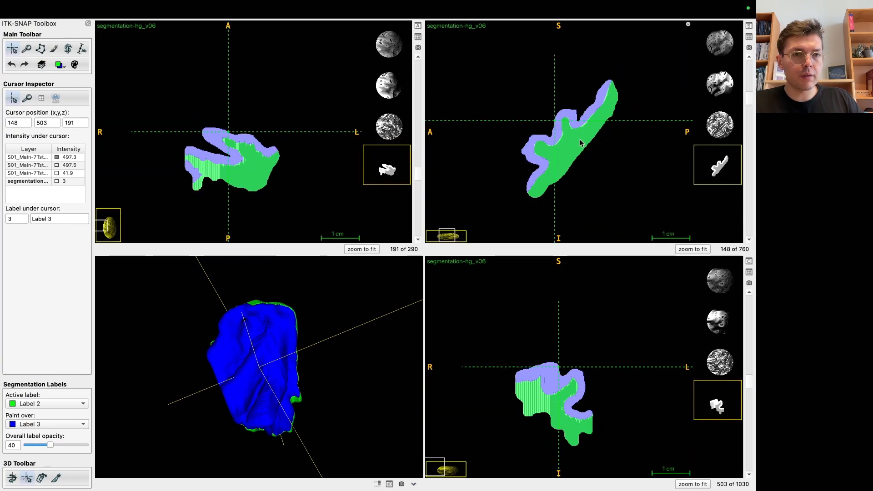
Compare the polished label borders with the unpolished image from position 148, 459, 171 through sagittal slice 205.
left_click(583, 110)
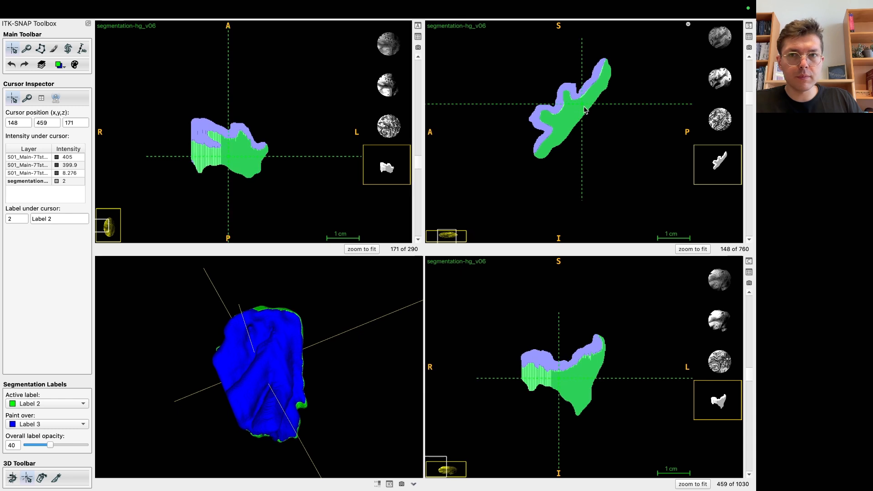
scroll(583, 111, "up", 5)
scroll(581, 108, "down", 6)
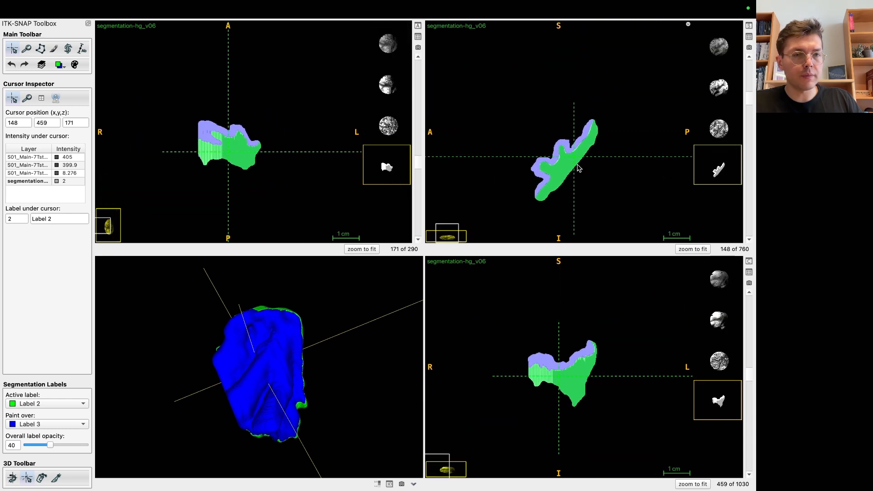
scroll(585, 150, "up", 5)
scroll(585, 150, "up", 2)
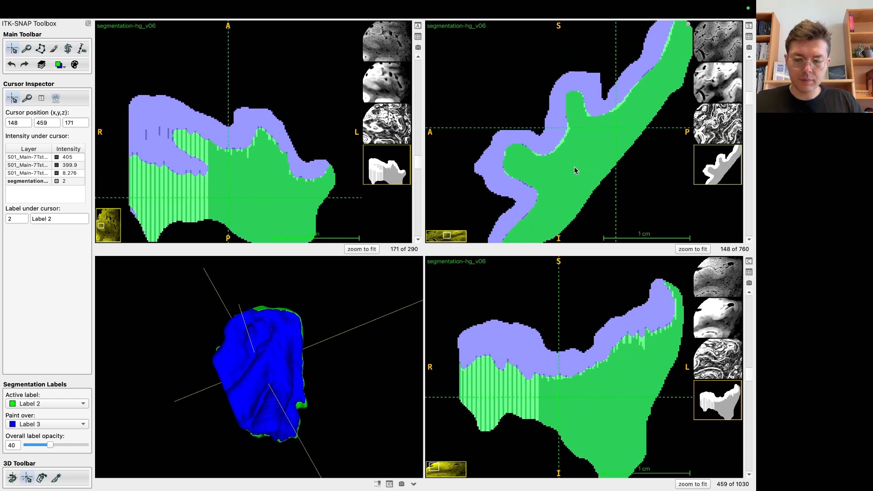
scroll(575, 171, "up", 10)
scroll(573, 173, "up", 15)
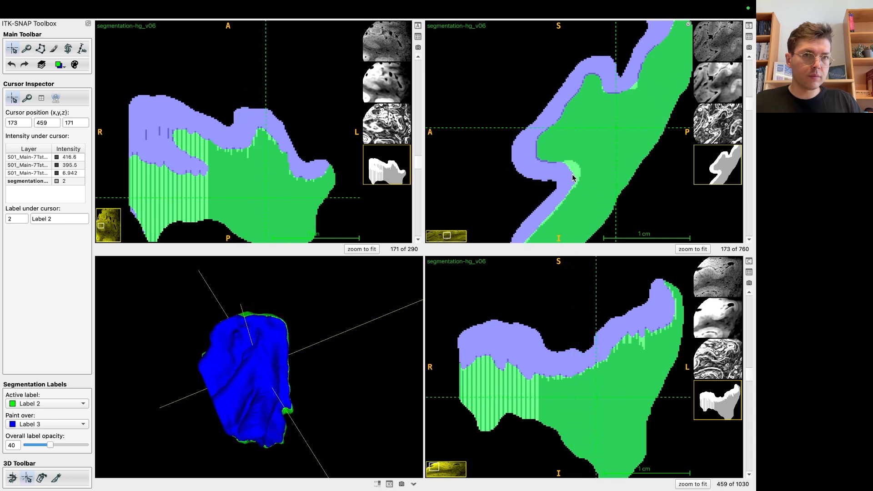
scroll(573, 175, "up", 15)
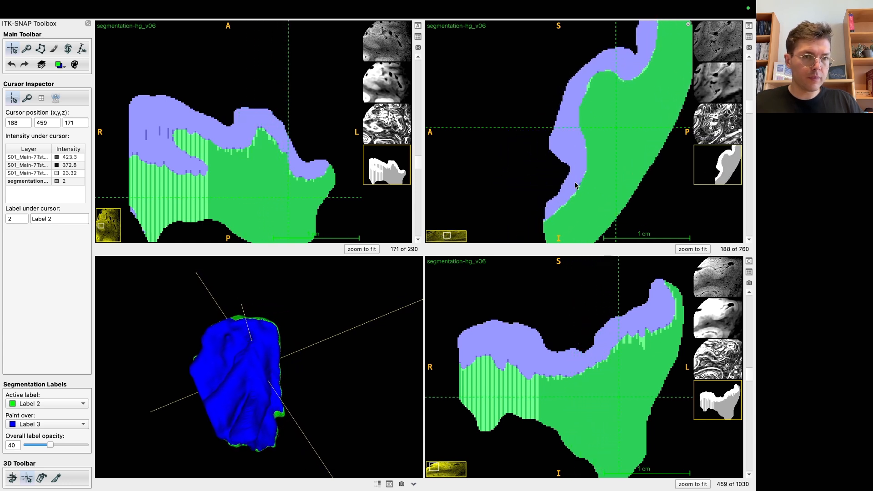
scroll(575, 179, "up", 16)
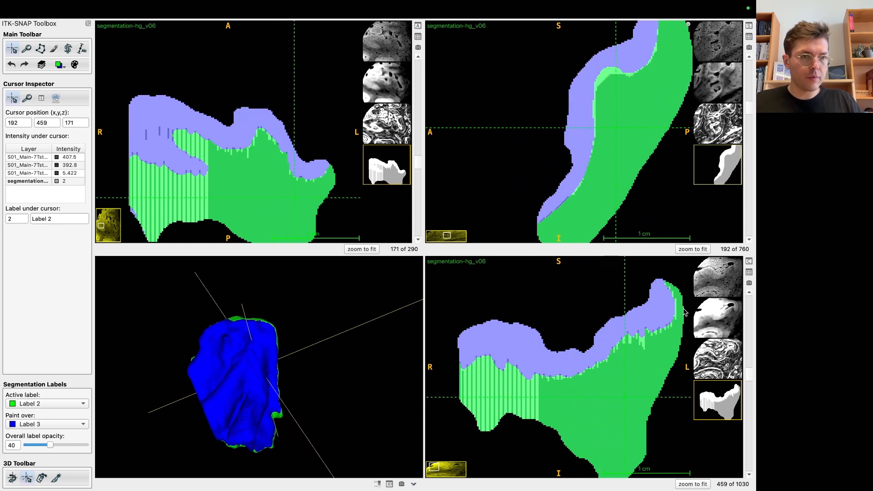
Close the additional image segmentation-hg_v06 and toggle the segmentation overlay to check it against the anatomical image.
right_click(735, 396)
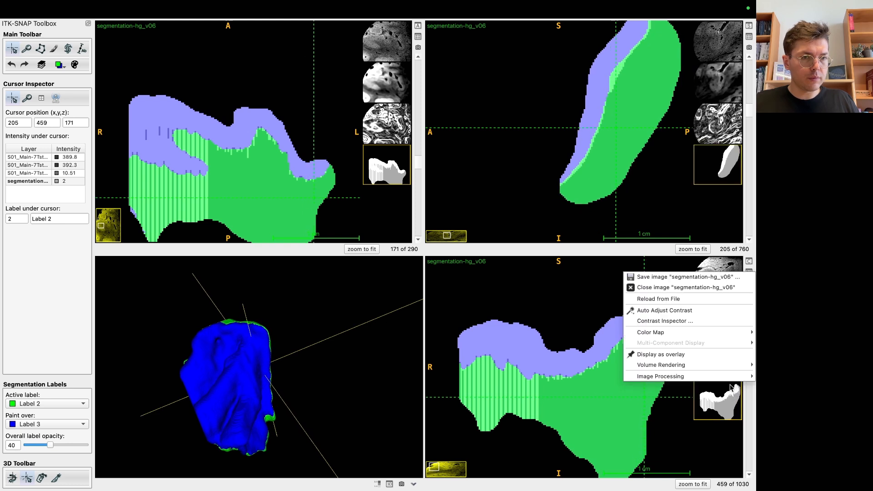
left_click(671, 291)
key("s")
key("s")
Examine the lateral edge of the labels in the 3D rendering and in the slices around position 216, 476, 163.
left_click_drag(296, 299, 250, 352)
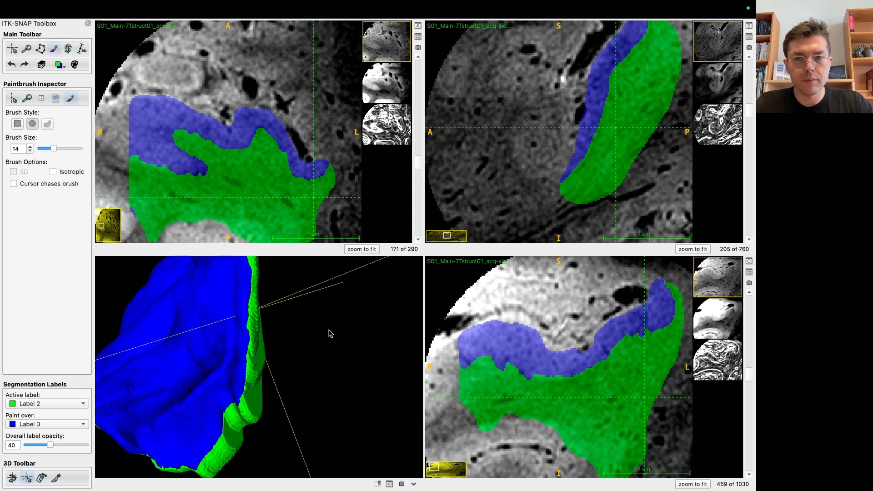
mouse_move(330, 333)
left_mouse_down()
mouse_move(341, 356)
mouse_move(286, 338)
mouse_move(244, 341)
mouse_move(263, 333)
left_mouse_up()
key("c")
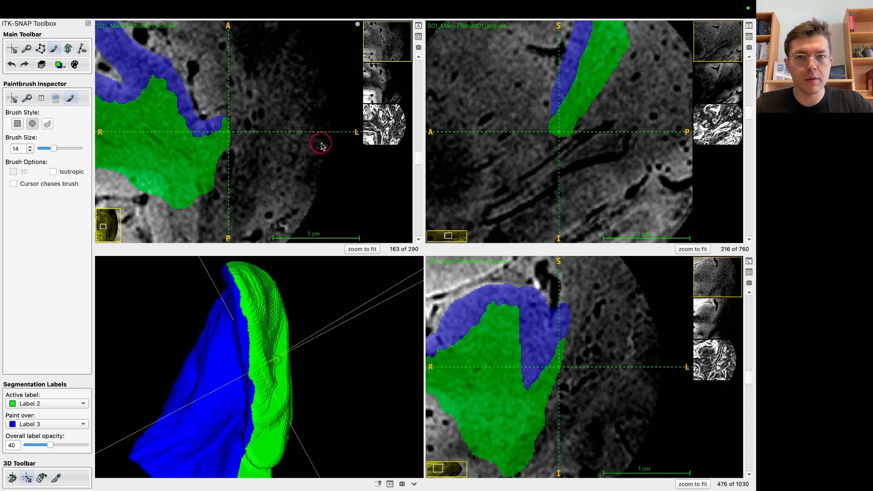
key("s")
key("s")
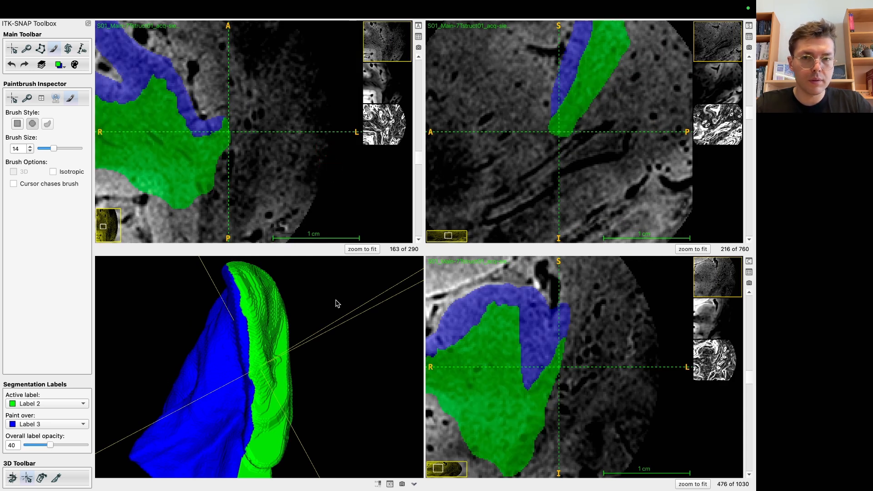
scroll(338, 302, "up", 5)
scroll(394, 388, "down", 5)
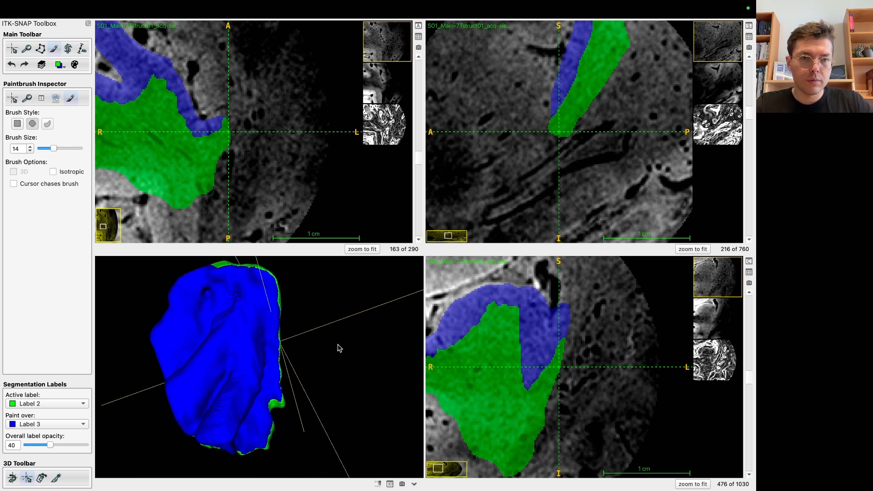
Toggle the segmentation overlay to compare the lateral label edge with the anatomy on coronal slice 476 and in 3D.
left_click_drag(351, 376, 421, 292)
left_click_drag(552, 160, 536, 215)
key("s")
key("s")
key("s")
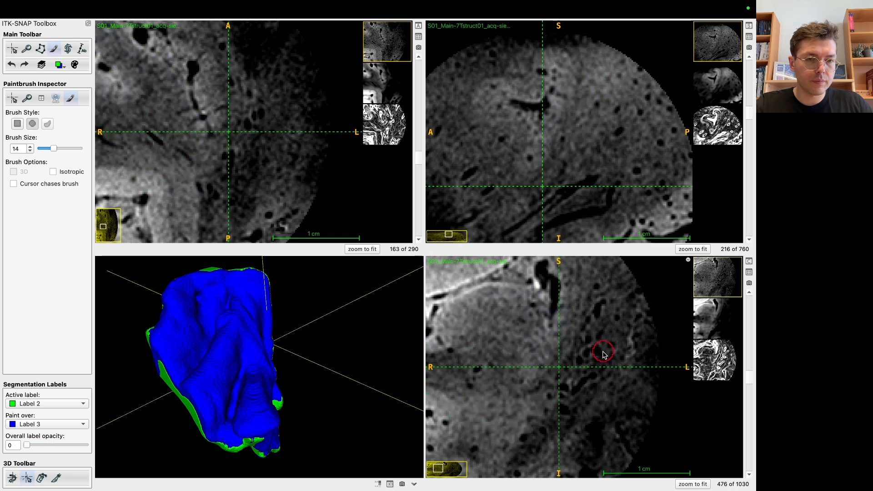
key("s")
left_click_drag(359, 378, 282, 335)
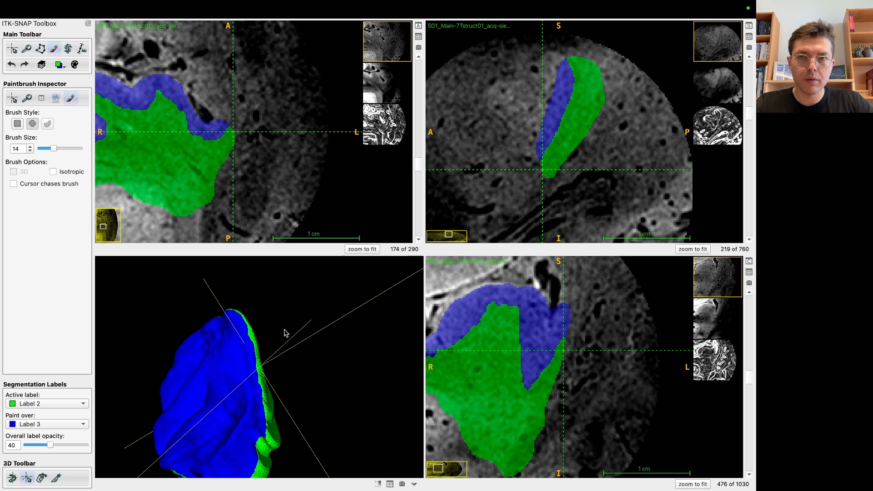
Set up the paintbrush with Label 3 as active label, painting over Clear Label, with the lateral edge on axial slice 174 in view.
left_click_drag(304, 195, 341, 246)
key("1")
left_click_drag(300, 186, 266, 121)
left_click_drag(267, 122, 270, 142)
left_click(60, 65)
mouse_move(112, 95)
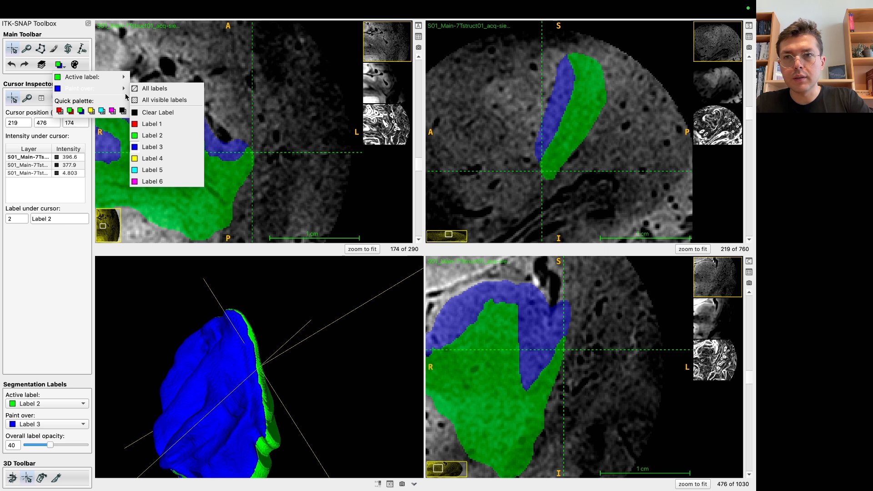
left_click(162, 116)
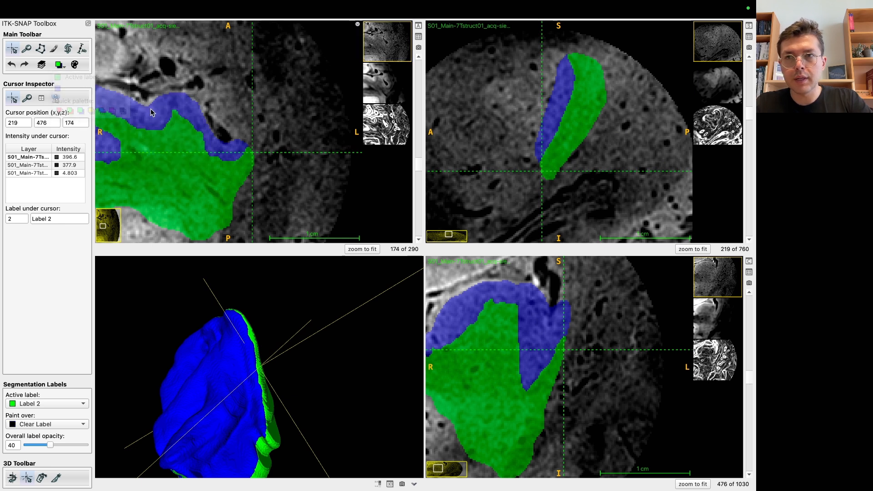
left_click(59, 64)
left_click(152, 111)
key("b")
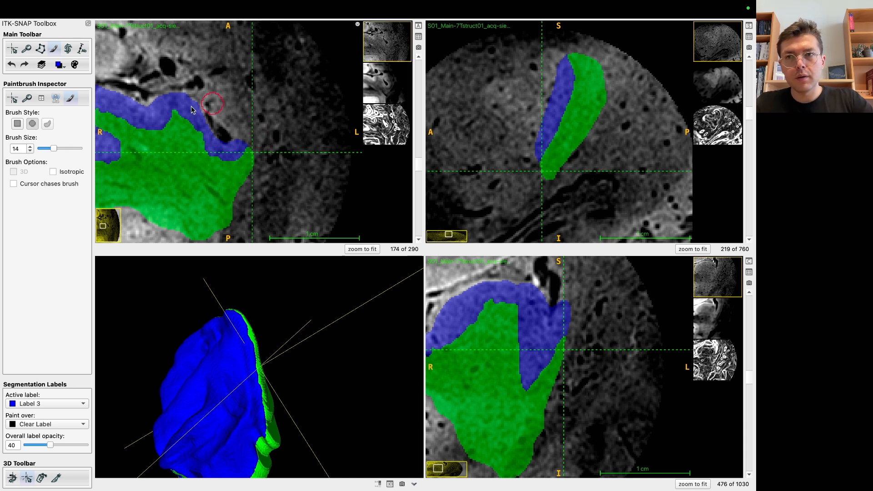
Brighten the main image by lowering its minimum contrast intensity to 256.5.
left_click(42, 65)
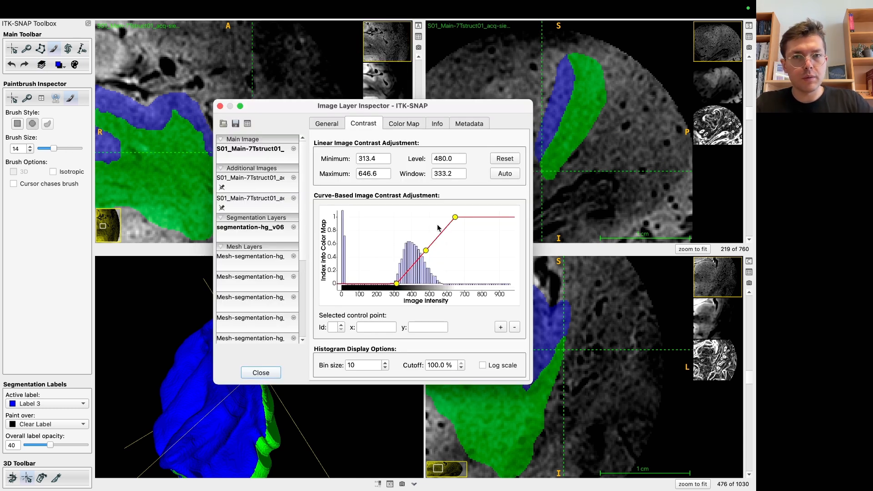
left_click_drag(397, 286, 386, 287)
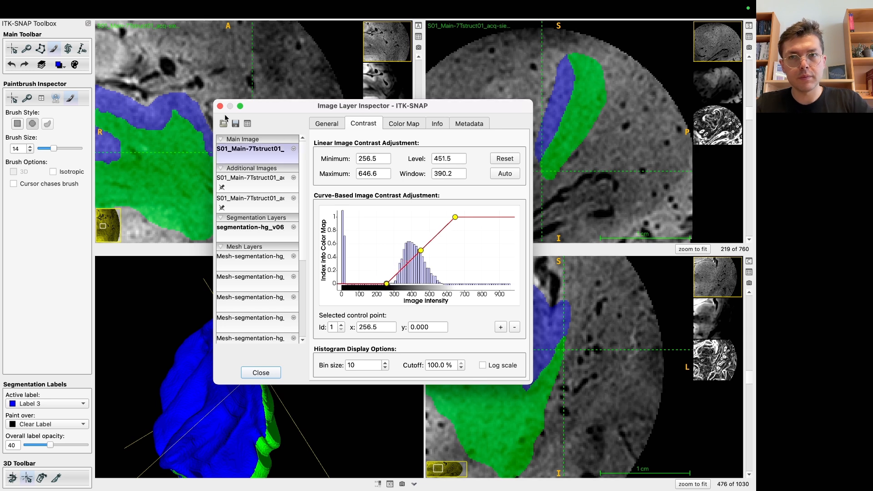
left_click(220, 105)
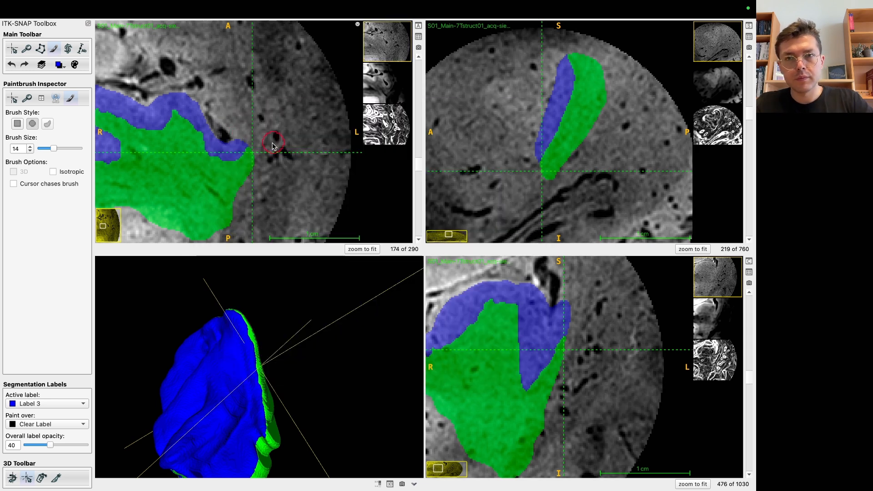
left_click_drag(278, 136, 268, 212)
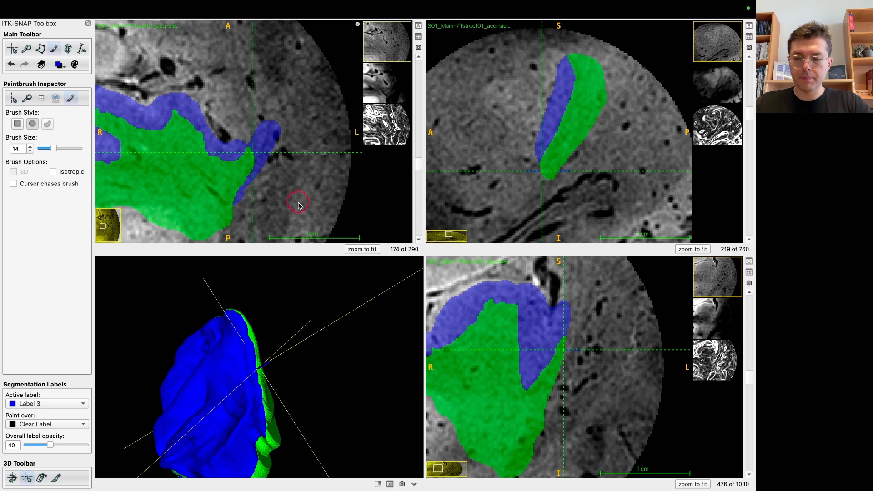
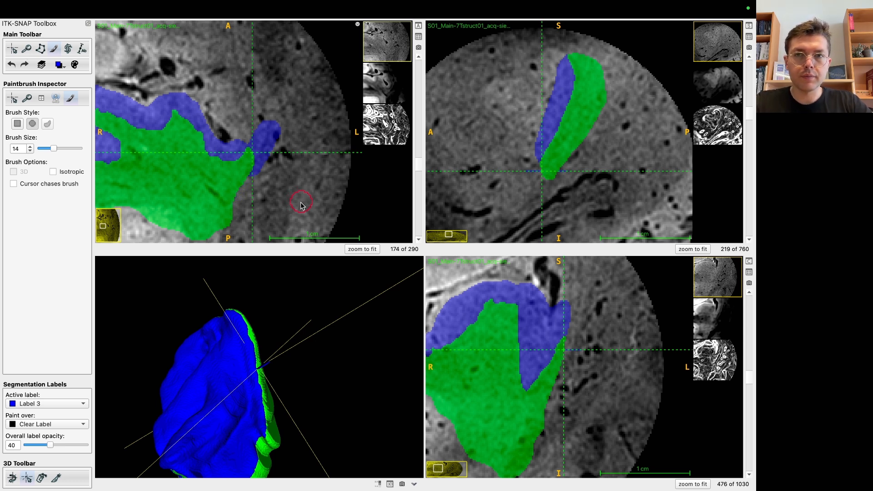
key("ctrl+z")
key("ctrl+z")
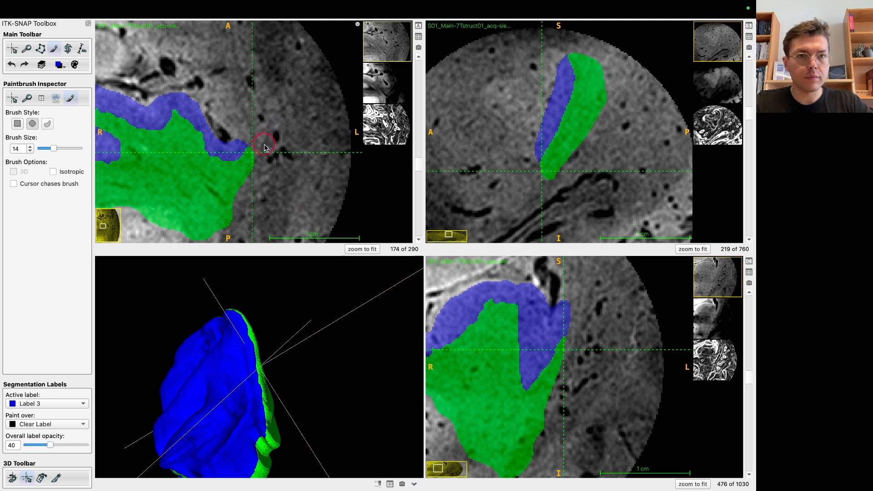
Paint a Label 3 band from the lateral label edge around the sulcus to its anterior bank on axial slice 174.
left_click_drag(327, 366, 358, 395)
left_click(414, 484)
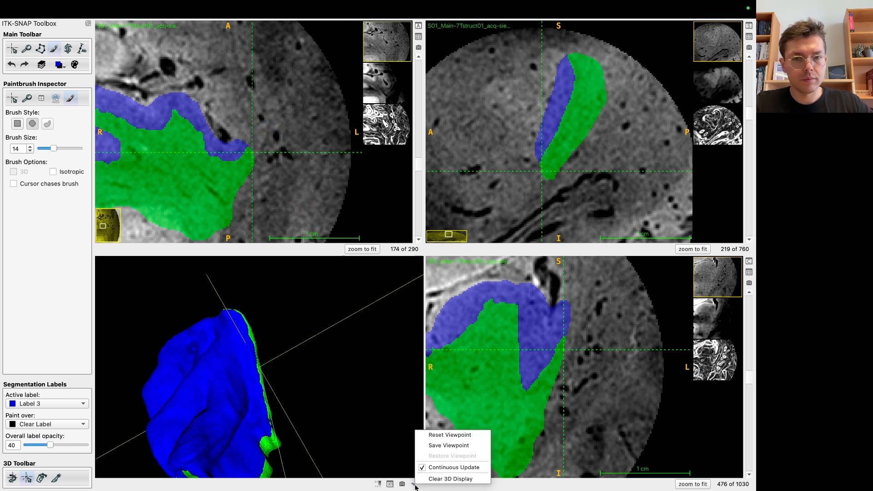
left_click(259, 152)
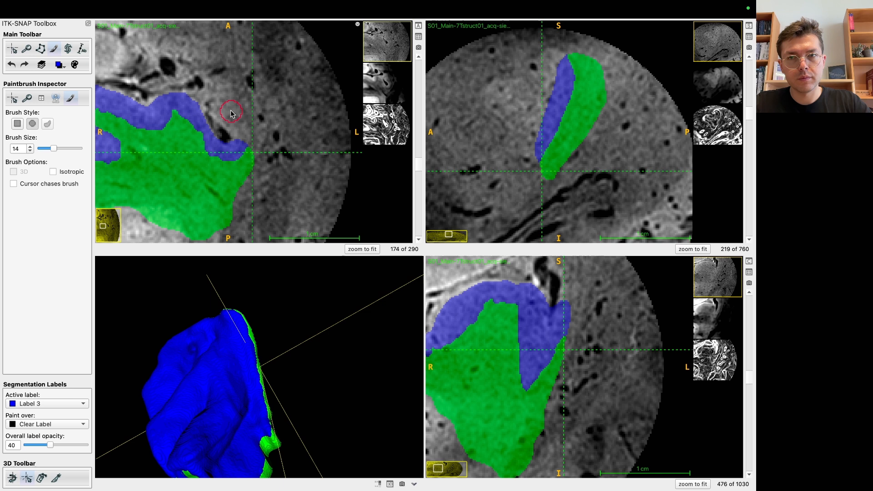
mouse_move(225, 108)
left_mouse_down()
mouse_move(255, 146)
mouse_move(258, 165)
mouse_move(244, 106)
left_mouse_up()
mouse_move(339, 298)
left_mouse_down()
mouse_move(357, 361)
mouse_move(390, 293)
mouse_move(255, 296)
mouse_move(273, 320)
mouse_move(371, 276)
mouse_move(356, 260)
left_mouse_up()
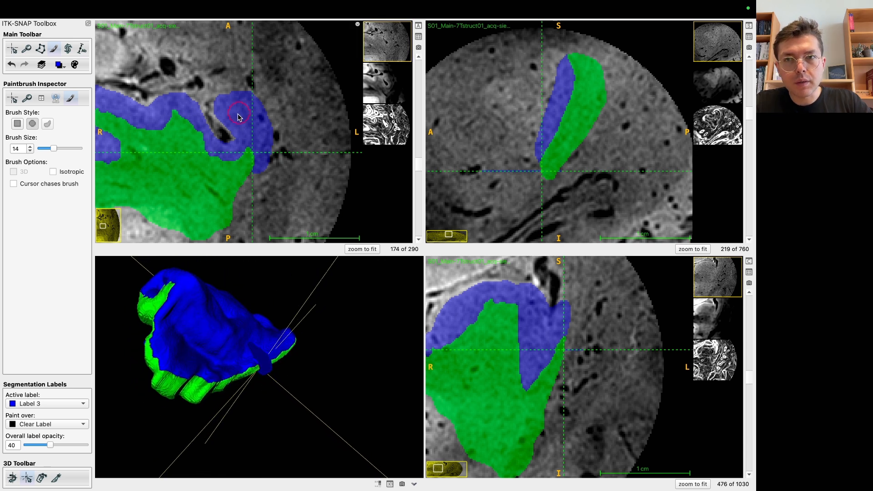
Locate the new band at position 227, 488, 174 and paint its Label 3 extension lateral to the sulcus on coronal slice 488.
key("c")
left_click(266, 134)
key("Left")
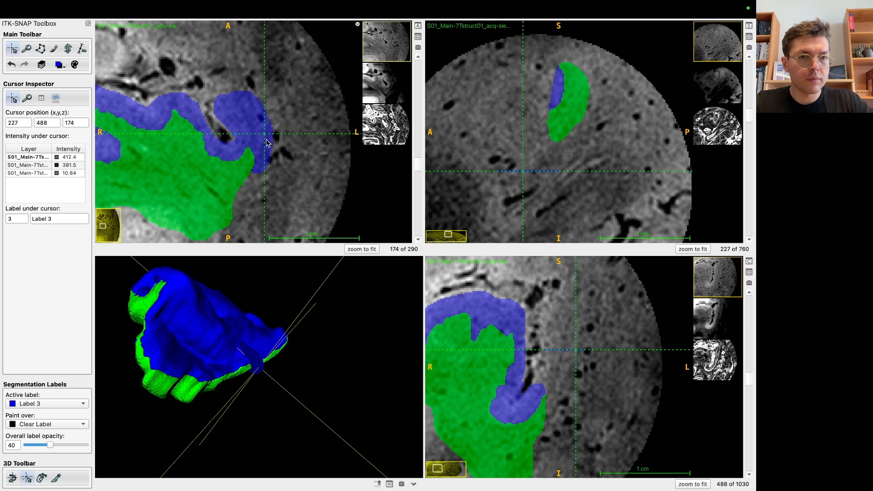
key("b")
mouse_move(554, 365)
left_mouse_down()
mouse_move(548, 409)
mouse_move(579, 358)
mouse_move(538, 326)
left_mouse_up()
left_click(583, 355)
mouse_move(346, 410)
left_mouse_down()
mouse_move(335, 433)
mouse_move(302, 452)
mouse_move(312, 364)
mouse_move(330, 435)
mouse_move(339, 400)
left_mouse_up()
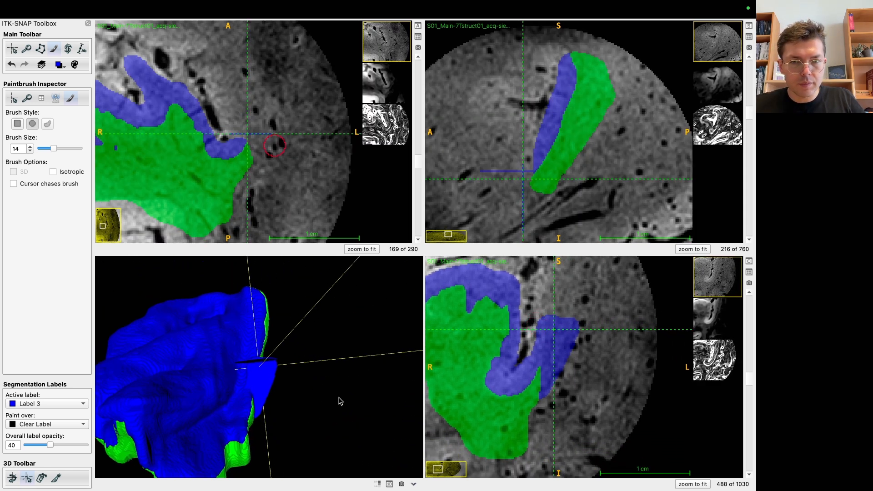
Repeat the Label 3 extension lateral to the sulcus on coronal slices 487, 486 and 485.
scroll(575, 346, "down", 3)
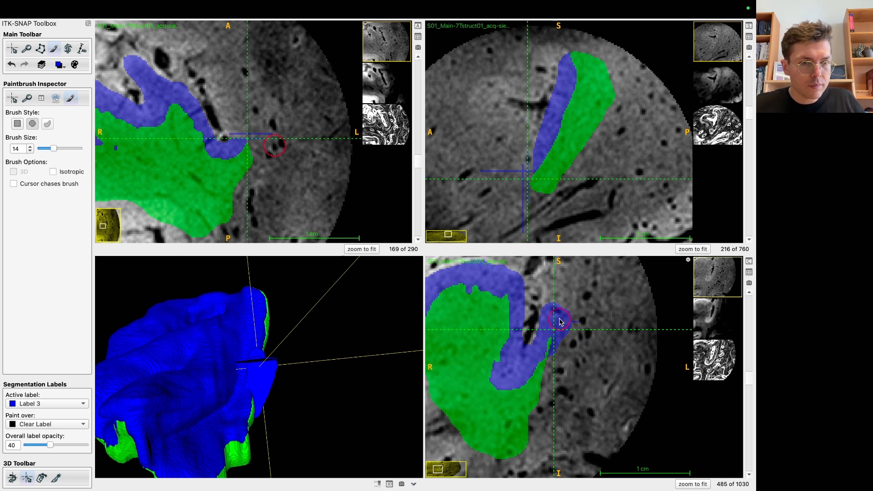
scroll(561, 363, "up", 1)
scroll(559, 357, "up", 1)
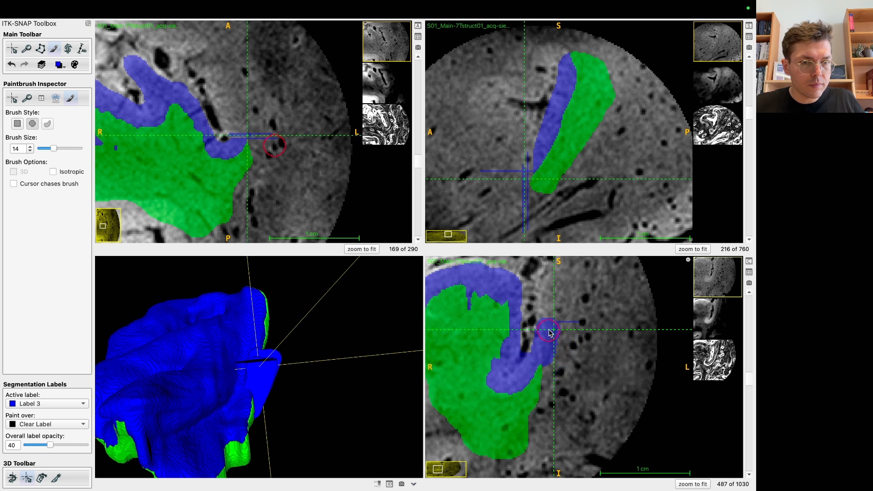
scroll(551, 354, "down", 1)
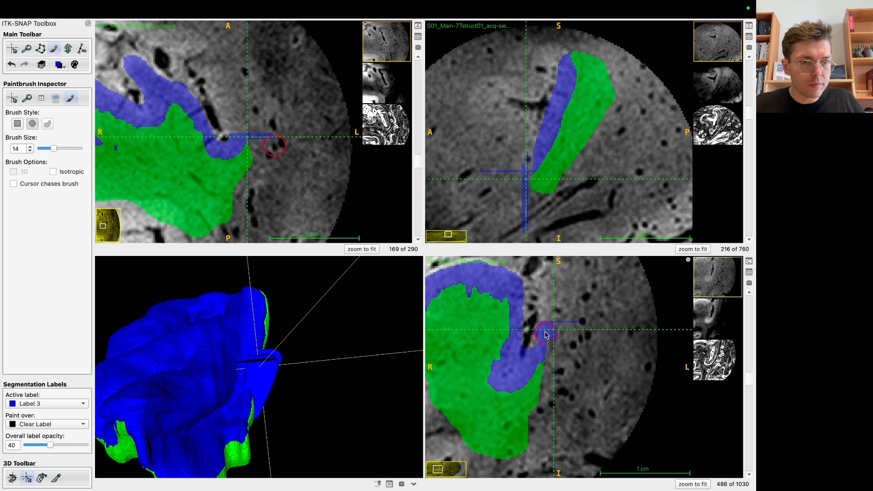
scroll(554, 350, "down", 1)
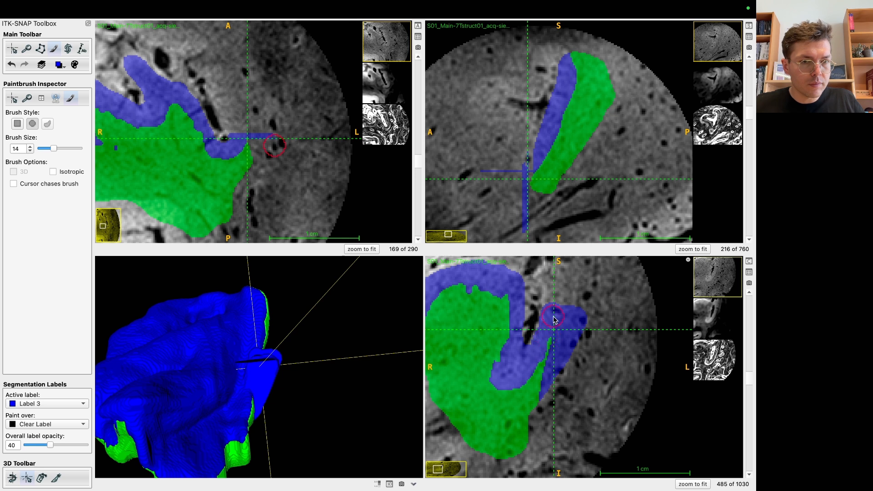
Paint the left bank of the fold with Label 3 on coronal slices 485 to 481, over Clear Label only.
scroll(559, 362, "down", 1)
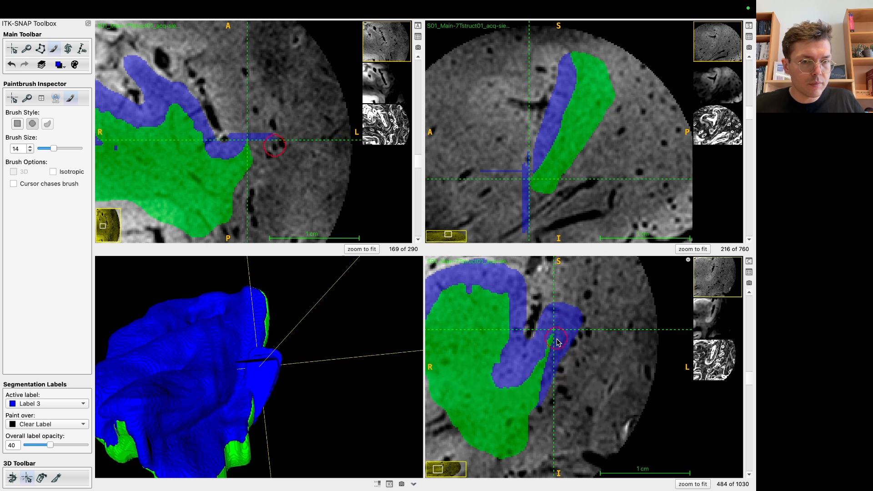
scroll(559, 332, "down", 1)
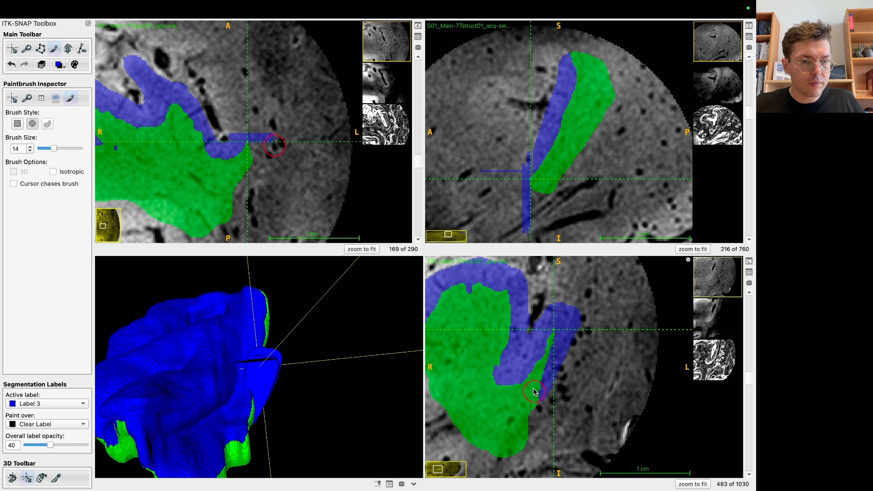
scroll(557, 323, "down", 1)
left_click_drag(566, 315, 539, 375)
left_click_drag(336, 383, 363, 453)
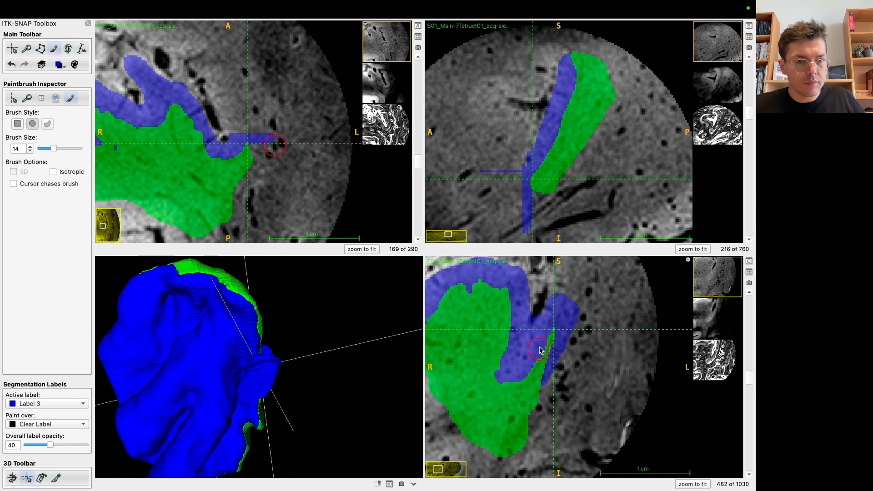
scroll(564, 313, "down", 1)
left_click_drag(564, 303, 563, 298)
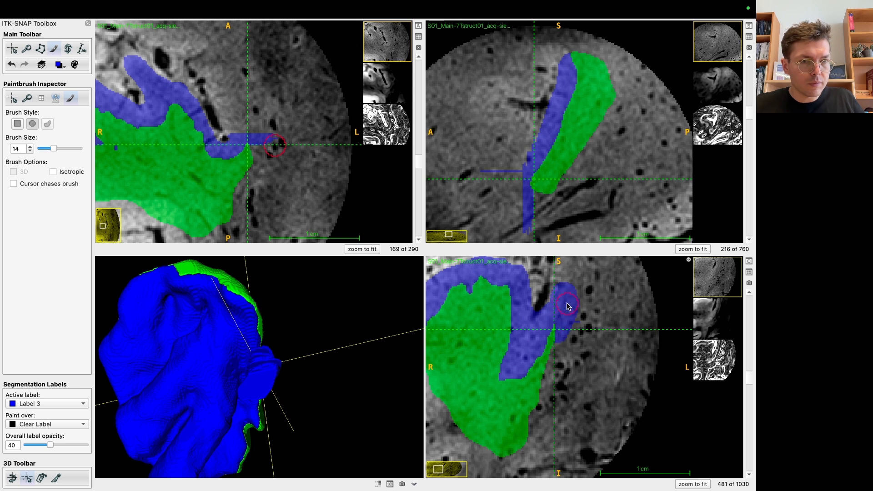
Extend the Label 3 band along the left edge of the green region on coronal slices 480 to 474.
scroll(567, 293, "down", 1)
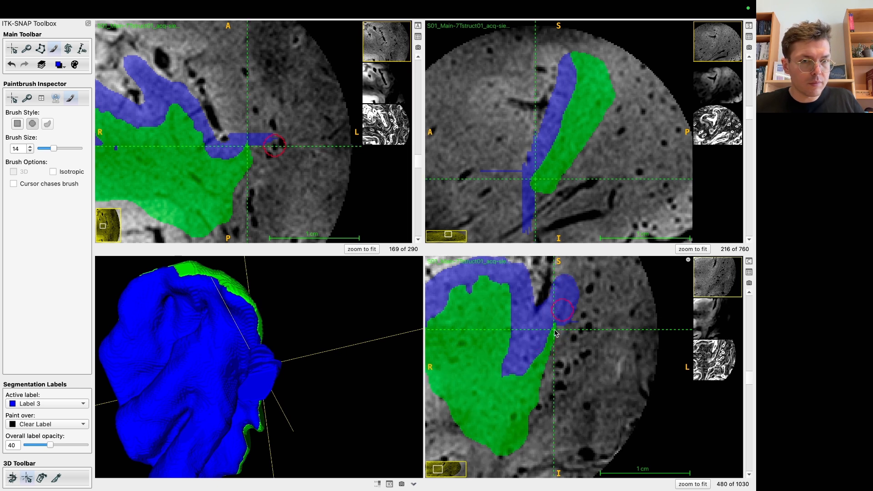
scroll(564, 299, "down", 1)
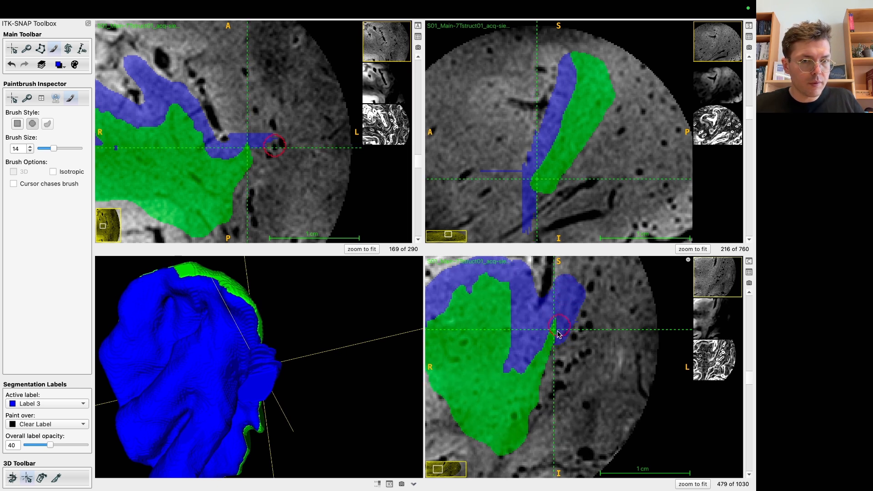
scroll(565, 304, "down", 1)
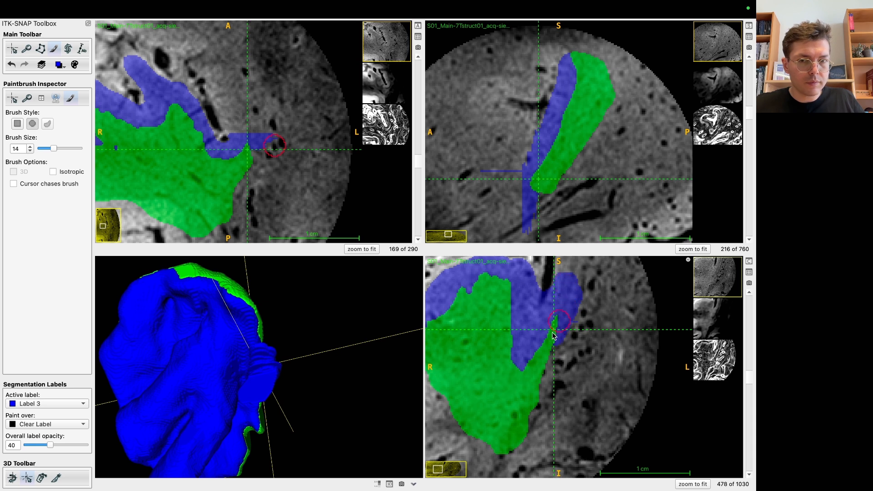
scroll(565, 303, "down", 1)
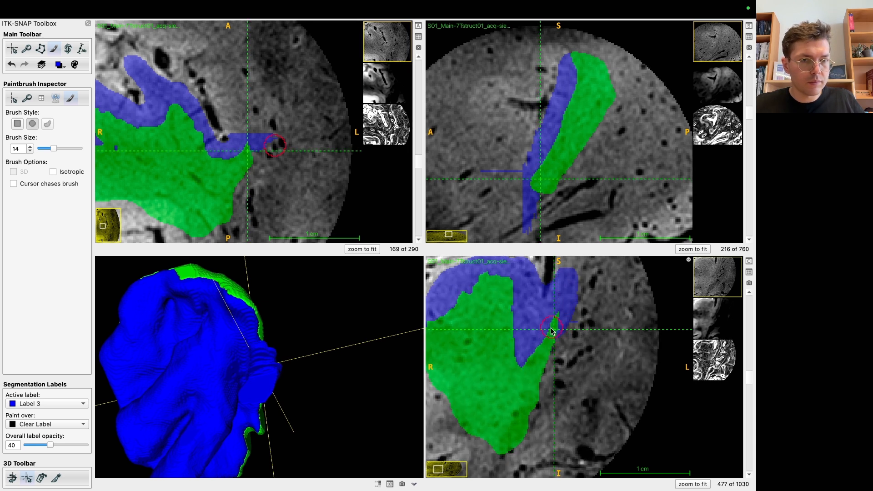
scroll(568, 295, "down", 1)
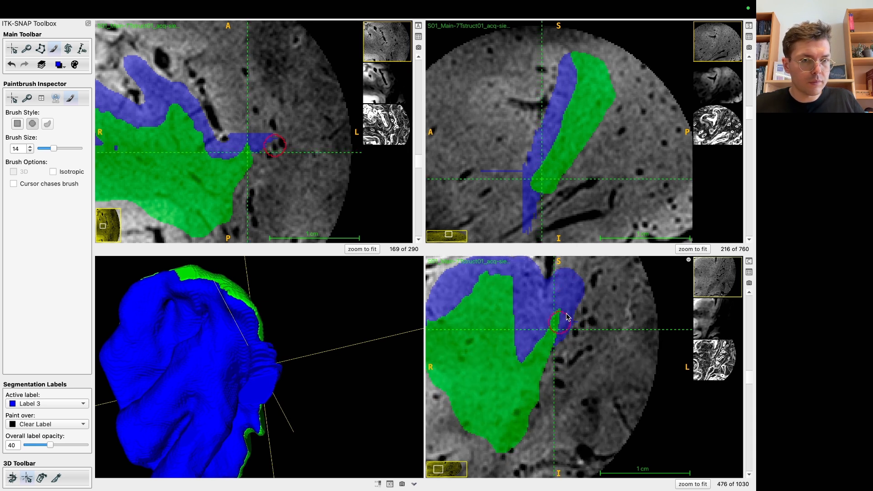
scroll(572, 292, "down", 1)
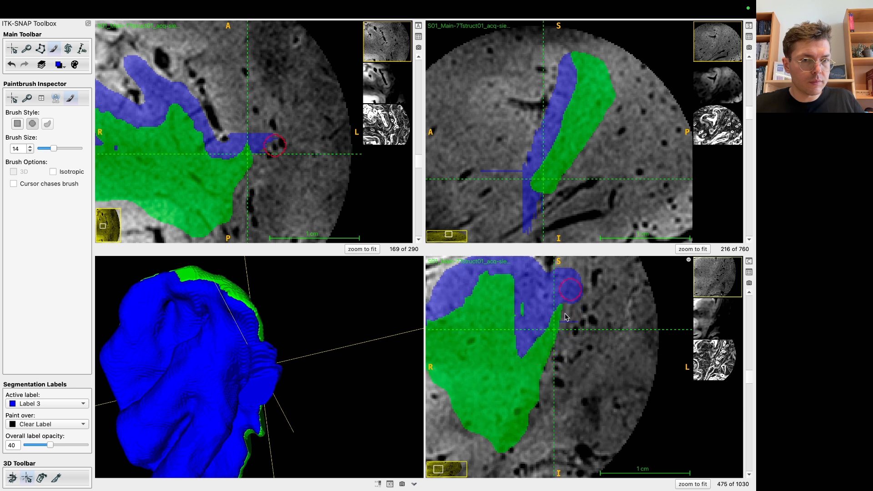
scroll(572, 306, "down", 1)
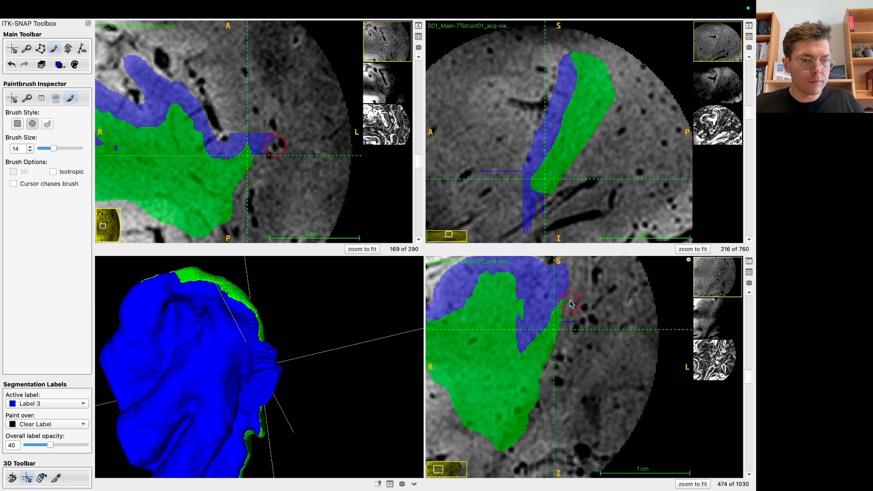
Return to coronal slice 489 and widen the Label 3 band on the fold's left bank there and on slice 490.
scroll(537, 370, "up", 3)
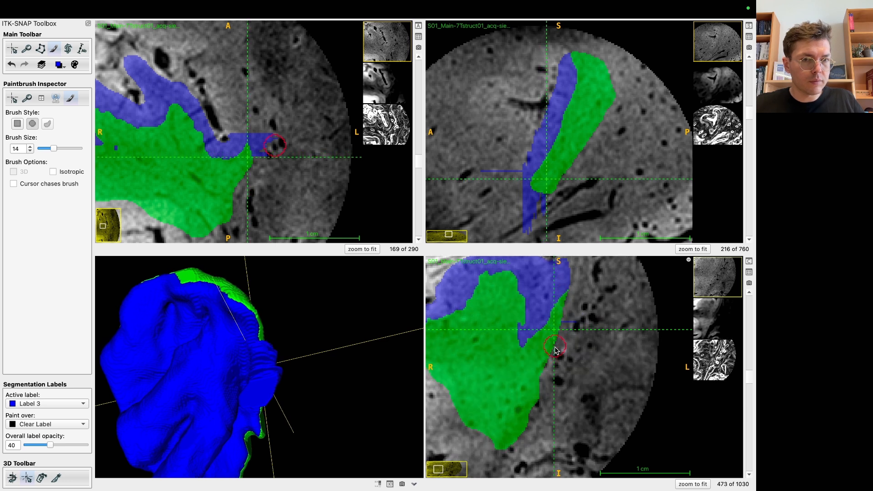
scroll(558, 351, "up", 9)
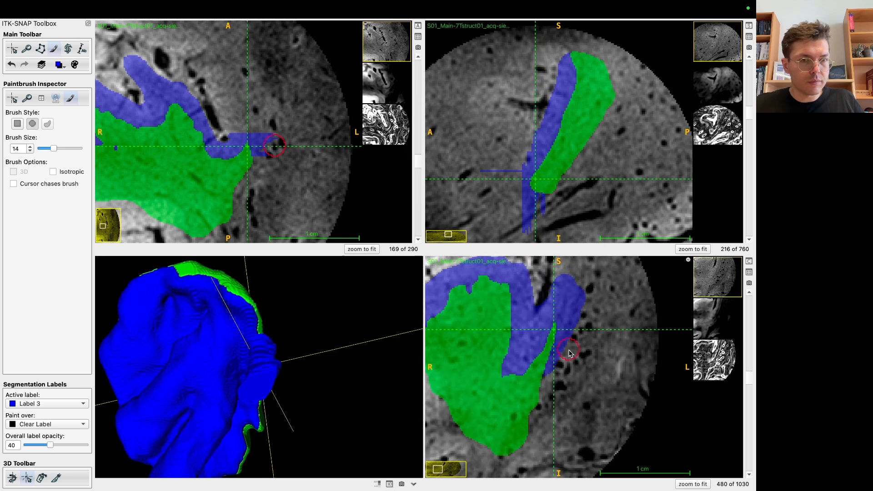
scroll(572, 364, "up", 3)
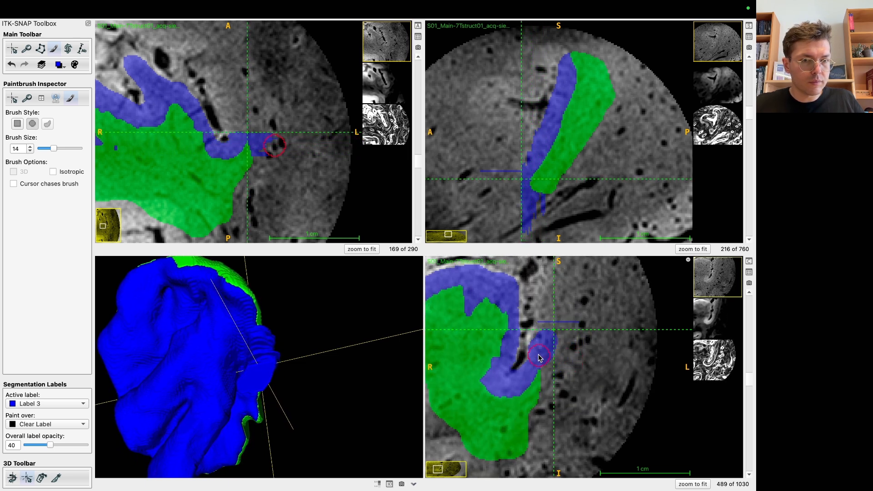
left_click_drag(568, 333, 538, 392)
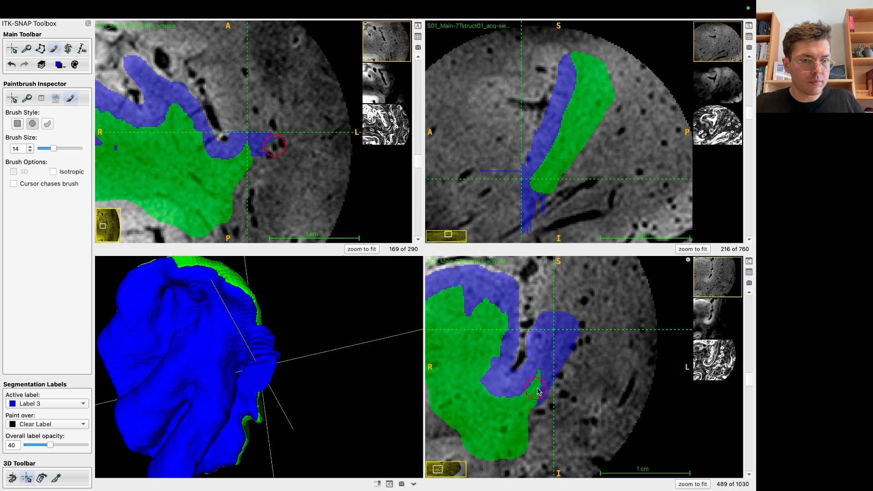
scroll(552, 341, "up", 1)
mouse_move(538, 376)
left_mouse_down()
mouse_move(540, 389)
mouse_move(564, 332)
mouse_move(536, 349)
mouse_move(543, 385)
mouse_move(557, 333)
mouse_move(569, 342)
mouse_move(536, 399)
mouse_move(565, 341)
mouse_move(546, 333)
mouse_move(533, 391)
mouse_move(546, 336)
mouse_move(572, 338)
mouse_move(537, 400)
mouse_move(541, 344)
mouse_move(528, 413)
left_mouse_up()
Continue the widened Label 3 band on coronal slices 491 to 494 and place the crosshair on the 3D surface.
scroll(568, 333, "up", 1)
scroll(537, 397, "up", 1)
scroll(534, 392, "up", 1)
scroll(537, 401, "up", 1)
mouse_move(366, 415)
left_mouse_down()
mouse_move(395, 425)
mouse_move(341, 428)
mouse_move(345, 373)
mouse_move(328, 370)
mouse_move(339, 359)
left_mouse_up()
left_click(260, 389)
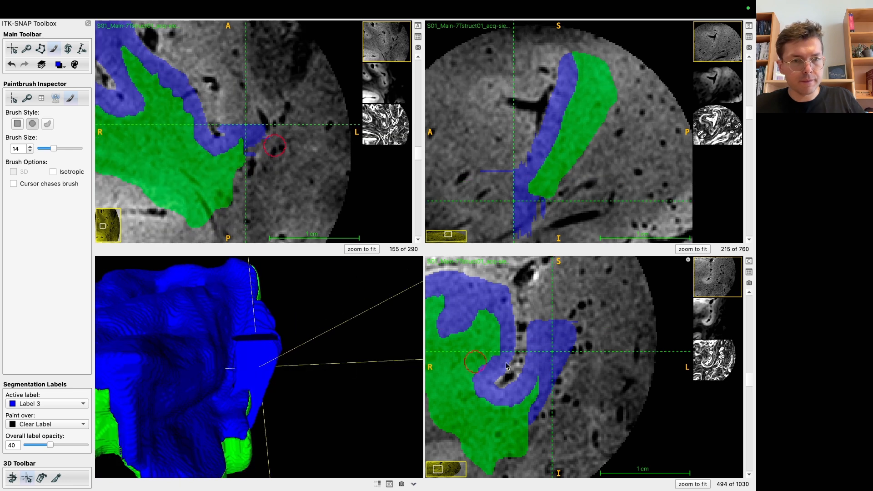
Fill the fold's left bank with Label 3 on coronal slices 495 to 499, down to the green region.
scroll(555, 362, "up", 1)
mouse_move(546, 356)
left_mouse_down()
mouse_move(537, 330)
mouse_move(530, 396)
mouse_move(563, 336)
left_mouse_up()
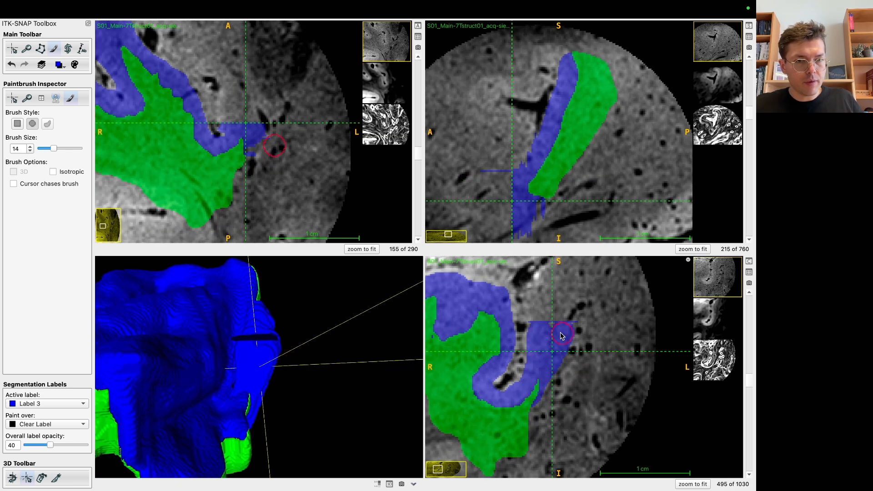
scroll(532, 393, "up", 1)
mouse_move(532, 392)
left_mouse_down()
mouse_move(539, 339)
mouse_move(556, 342)
left_mouse_up()
scroll(531, 397, "up", 1)
mouse_move(531, 397)
left_mouse_down()
mouse_move(520, 384)
mouse_move(541, 338)
mouse_move(546, 389)
mouse_move(530, 406)
mouse_move(523, 371)
mouse_move(539, 331)
mouse_move(562, 335)
mouse_move(529, 417)
mouse_move(563, 336)
mouse_move(527, 336)
mouse_move(532, 396)
left_mouse_up()
scroll(530, 407, "up", 1)
scroll(529, 416, "up", 1)
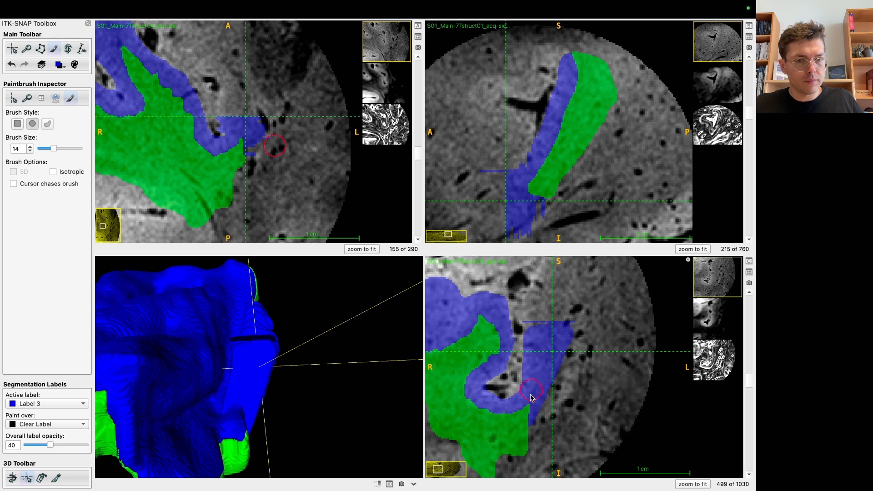
Compare the fold on coronal slice 499 across the two other image layers and return to the main structural image.
left_click(718, 124)
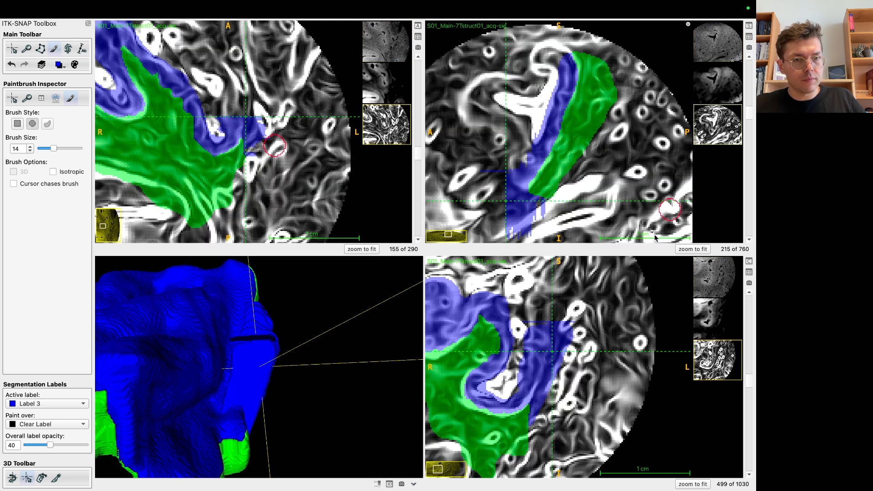
left_click(717, 84)
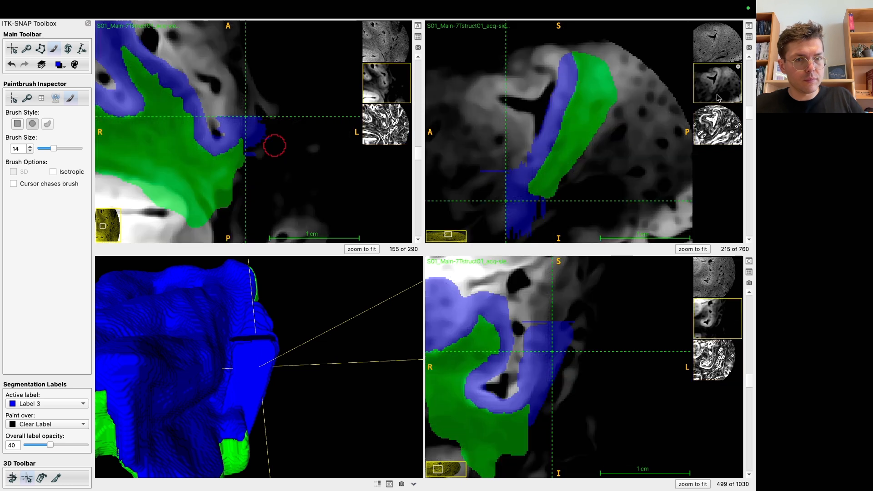
left_click(718, 42)
Paint the fold's left bank with Label 3 on coronal slices 500 to 502.
scroll(563, 352, "up", 1)
mouse_move(540, 344)
left_mouse_down()
mouse_move(539, 412)
mouse_move(555, 327)
left_mouse_up()
key("XF86MonBrightnessUp")
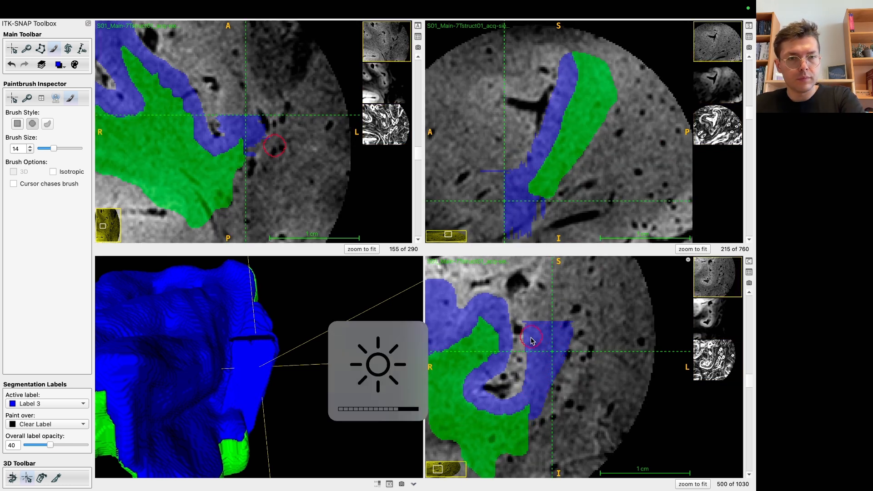
scroll(536, 342, "up", 1)
mouse_move(536, 343)
left_mouse_down()
mouse_move(533, 335)
mouse_move(536, 407)
mouse_move(549, 338)
left_mouse_up()
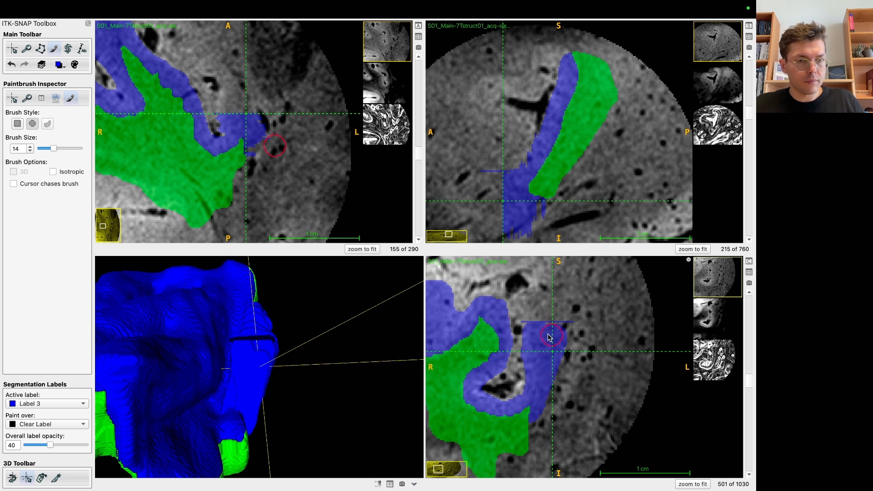
scroll(550, 347, "up", 1)
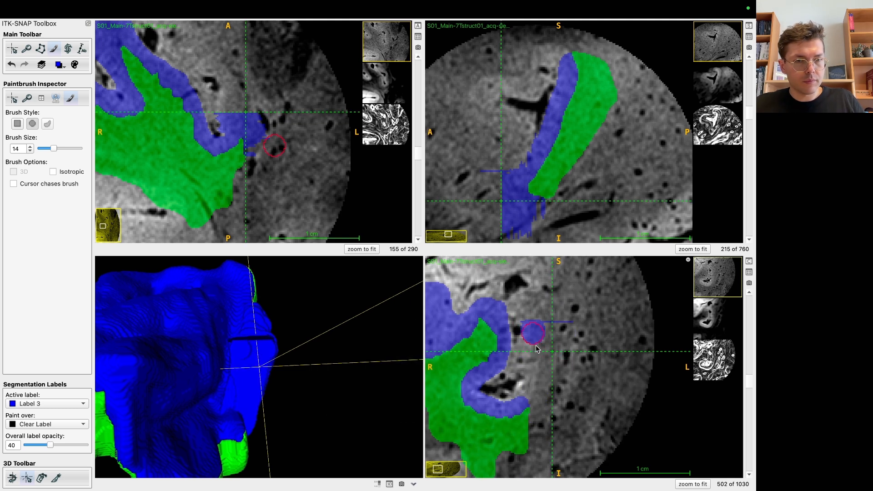
left_click_drag(553, 347, 559, 337)
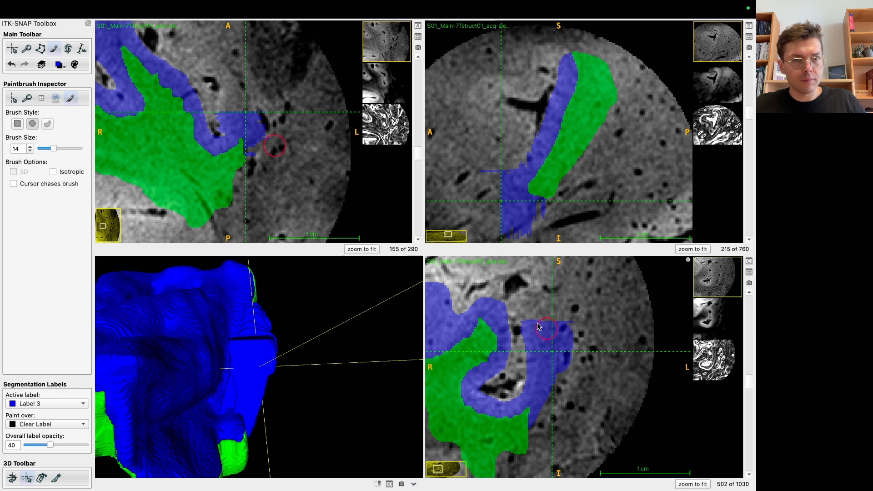
Check the 3D surface and carry the Label 3 band on the fold's left bank through coronal slices 503 to 505.
left_click_drag(306, 367, 282, 344)
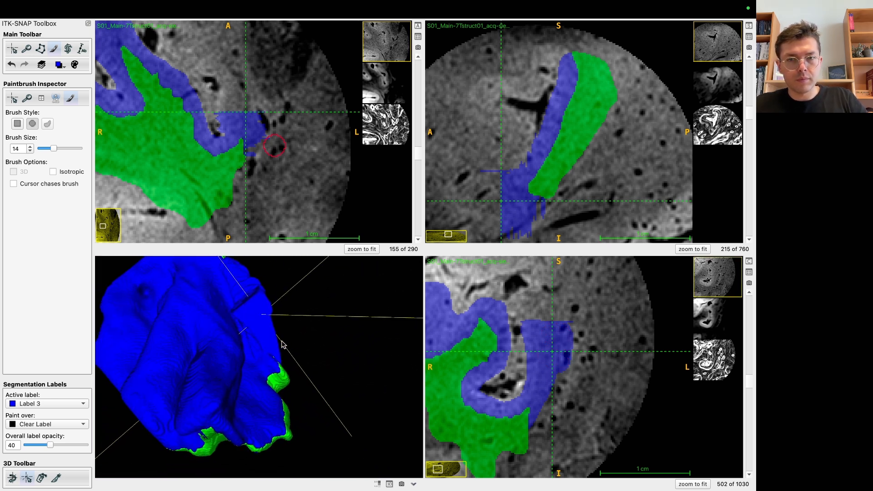
scroll(562, 367, "up", 1)
mouse_move(532, 324)
left_mouse_down()
mouse_move(538, 382)
mouse_move(525, 425)
mouse_move(559, 337)
mouse_move(540, 398)
mouse_move(525, 415)
mouse_move(548, 361)
mouse_move(533, 332)
mouse_move(561, 330)
mouse_move(545, 409)
mouse_move(524, 430)
mouse_move(546, 360)
mouse_move(533, 337)
mouse_move(564, 329)
mouse_move(553, 407)
mouse_move(533, 422)
left_mouse_up()
scroll(540, 397, "up", 1)
scroll(536, 411, "up", 1)
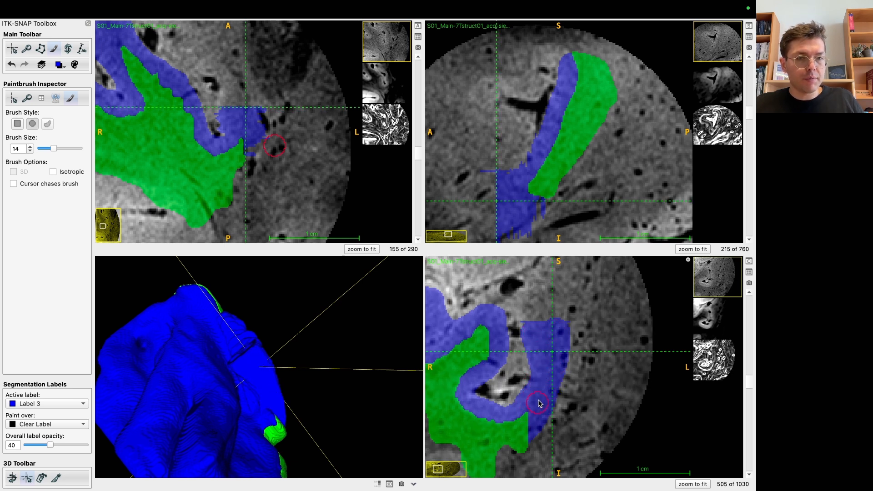
Paint the left bank and the base of the fold with Label 3 on coronal slices 506 and 507.
scroll(540, 358, "up", 1)
mouse_move(534, 340)
left_mouse_down()
mouse_move(546, 385)
mouse_move(530, 415)
left_mouse_up()
left_click_drag(540, 383, 555, 338)
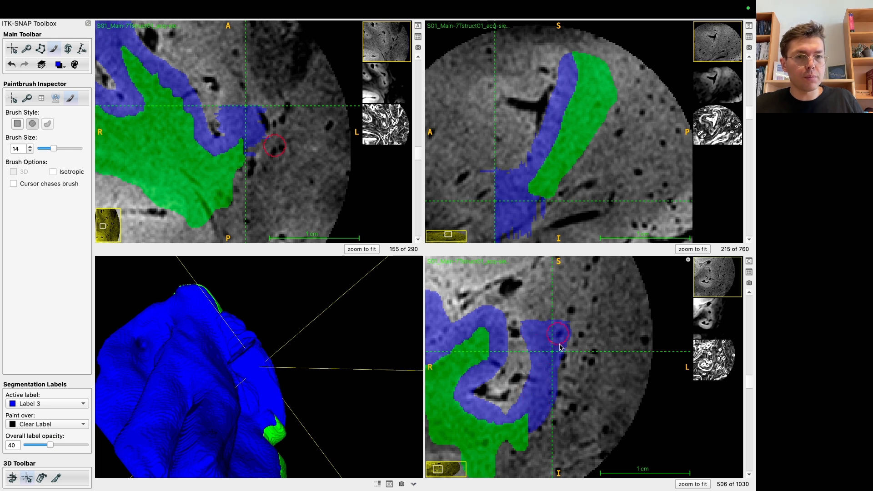
scroll(530, 424, "up", 1)
mouse_move(533, 403)
left_mouse_down()
mouse_move(498, 433)
mouse_move(537, 398)
mouse_move(498, 444)
mouse_move(541, 371)
mouse_move(530, 330)
mouse_move(557, 337)
mouse_move(546, 407)
mouse_move(511, 419)
left_mouse_up()
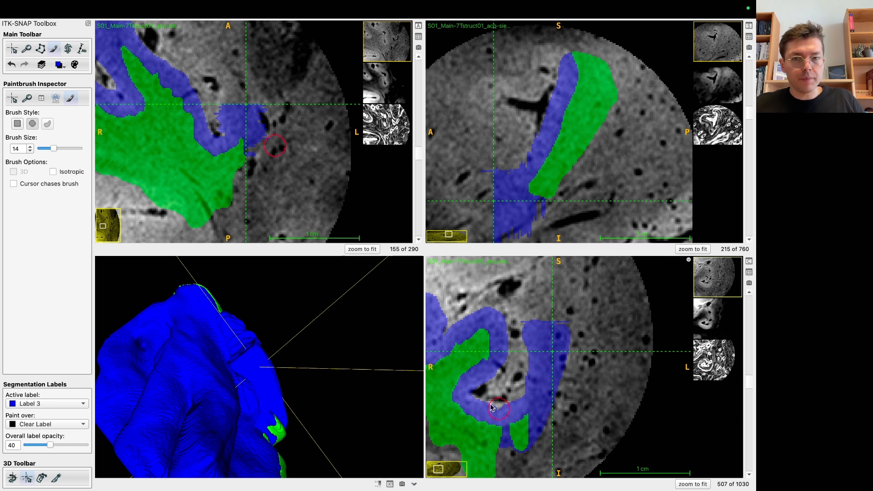
Make Label 2 the active label and restrict painting to areas of Label 3.
left_click(62, 68)
mouse_move(87, 93)
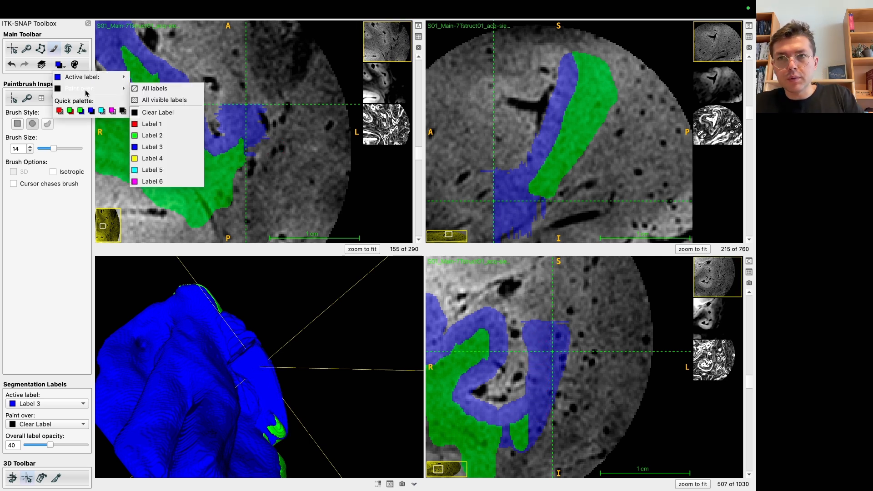
left_click(155, 151)
left_click(62, 68)
mouse_move(91, 77)
left_click(173, 102)
Repaint the outer part of the Label 3 band as Label 2 on coronal slices 507 to 505.
mouse_move(524, 451)
left_mouse_down()
mouse_move(498, 448)
mouse_move(541, 421)
mouse_move(558, 330)
mouse_move(555, 415)
left_mouse_up()
scroll(506, 448, "up", 1)
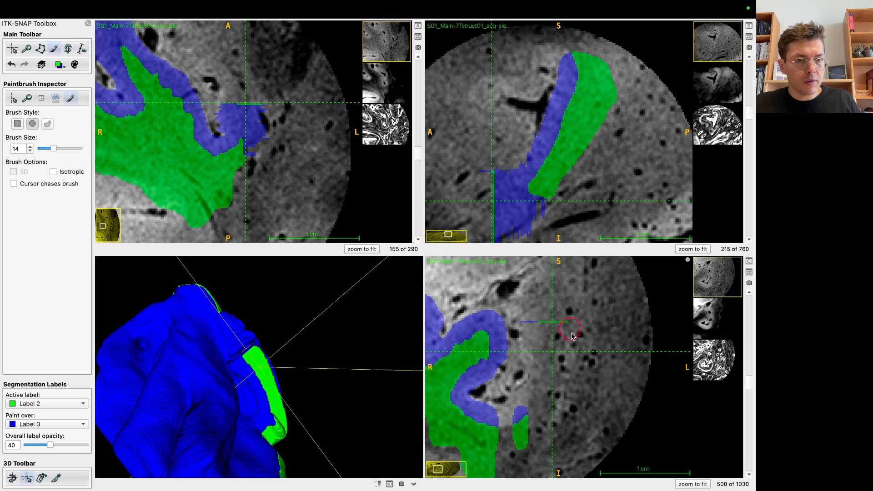
scroll(568, 336, "down", 1)
scroll(575, 354, "down", 1)
mouse_move(555, 324)
left_mouse_down()
mouse_move(541, 418)
mouse_move(558, 379)
left_mouse_up()
scroll(564, 324, "down", 1)
mouse_move(564, 324)
left_mouse_down()
mouse_move(526, 444)
mouse_move(570, 315)
left_mouse_up()
Inspect the 3D surface and repaint the band's outer part as Label 2 on coronal slices 504 and 503.
left_click_drag(314, 359, 204, 444)
left_click_drag(348, 422, 301, 405)
scroll(576, 345, "down", 1)
mouse_move(555, 324)
left_mouse_down()
mouse_move(556, 377)
mouse_move(527, 442)
mouse_move(546, 391)
mouse_move(572, 375)
left_mouse_up()
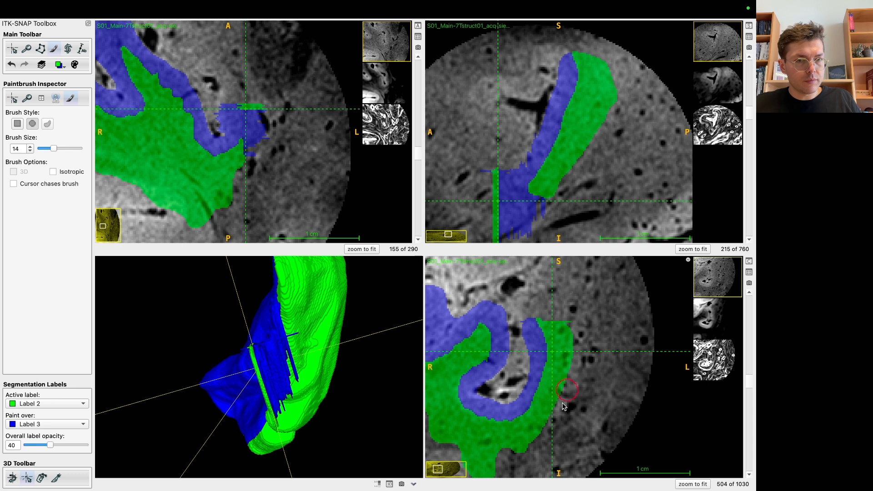
scroll(573, 379, "down", 1)
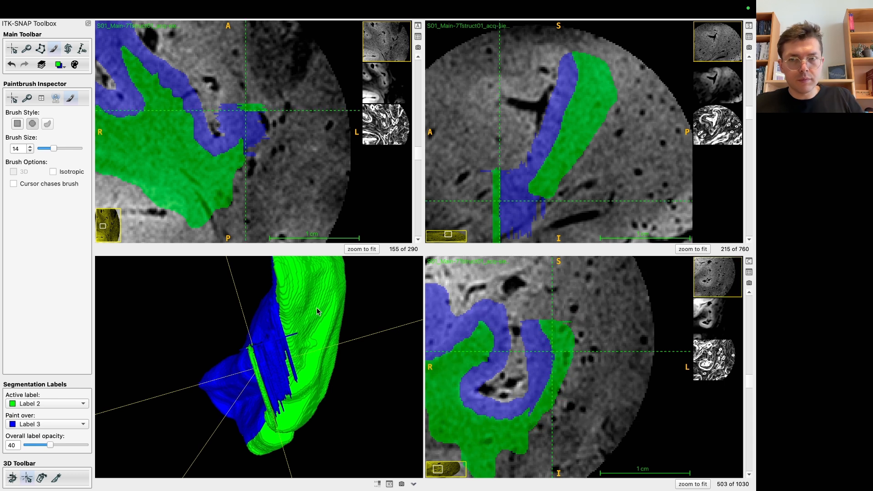
Set the brush size to 21 and repaint the band's outer part as Label 2 on coronal slices 502 to 498.
left_click(31, 145)
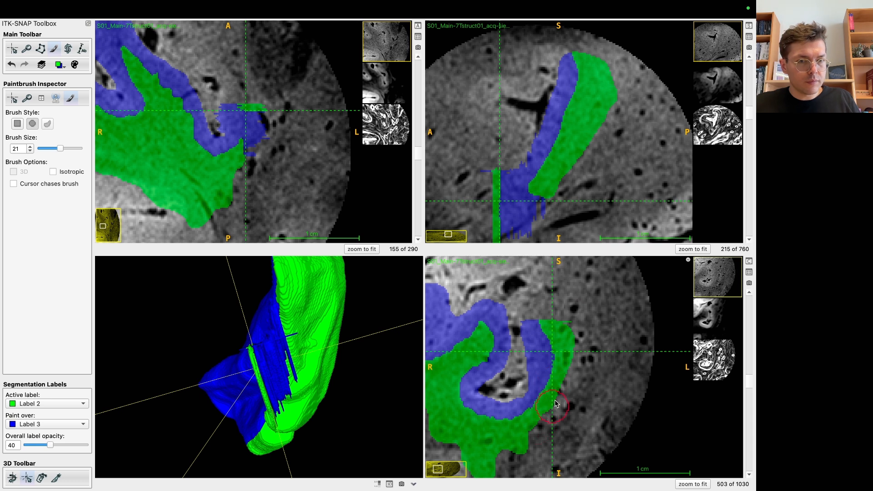
scroll(561, 324, "down", 1)
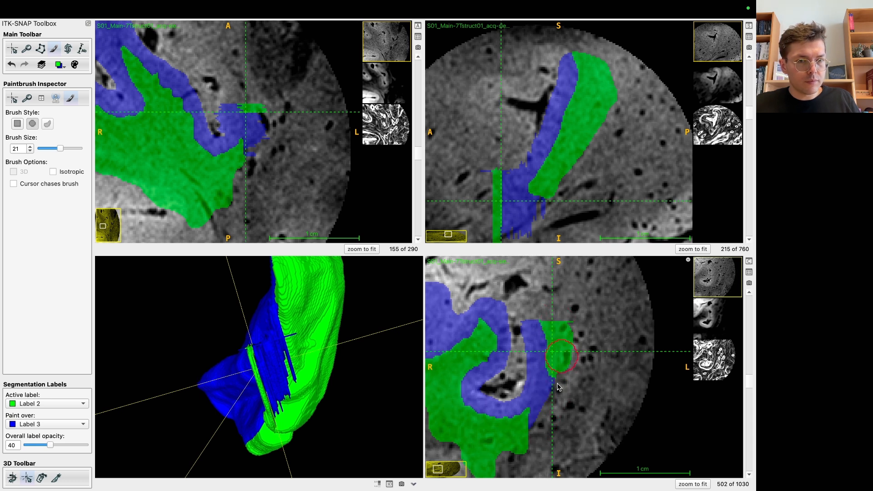
scroll(552, 401, "down", 1)
scroll(563, 337, "down", 1)
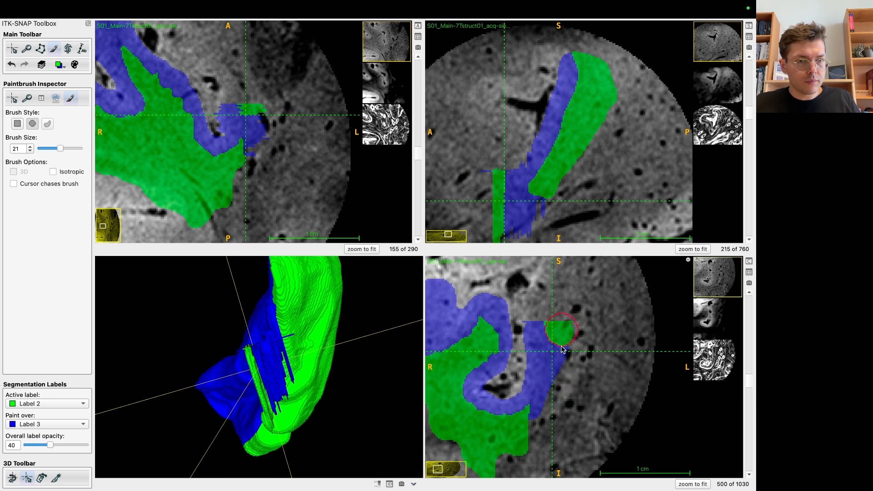
scroll(559, 375, "down", 1)
scroll(561, 317, "down", 3)
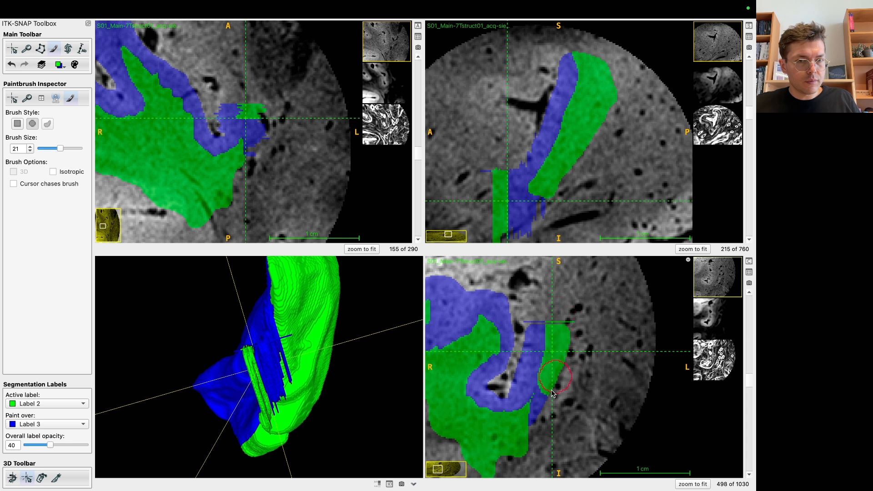
Repaint the outer part of the Label 3 band as Label 2 on coronal slices 497 down to 491.
scroll(559, 386, "down", 1)
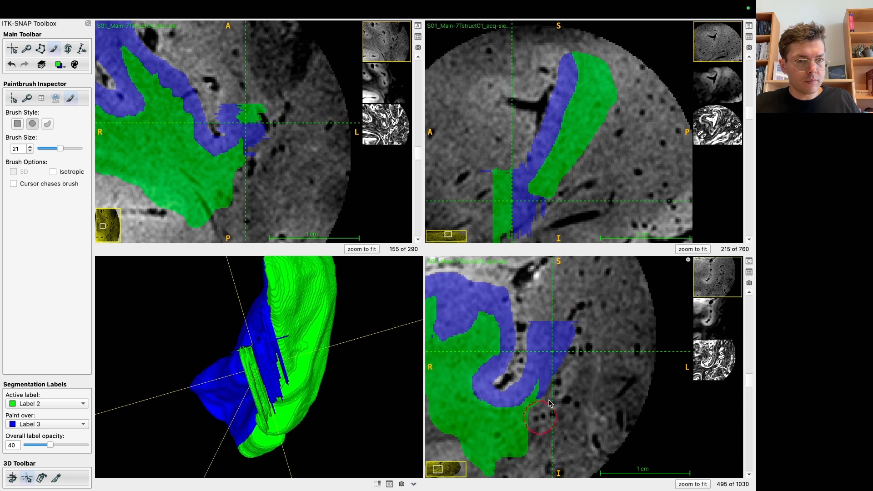
scroll(563, 351, "down", 1)
scroll(572, 318, "down", 2)
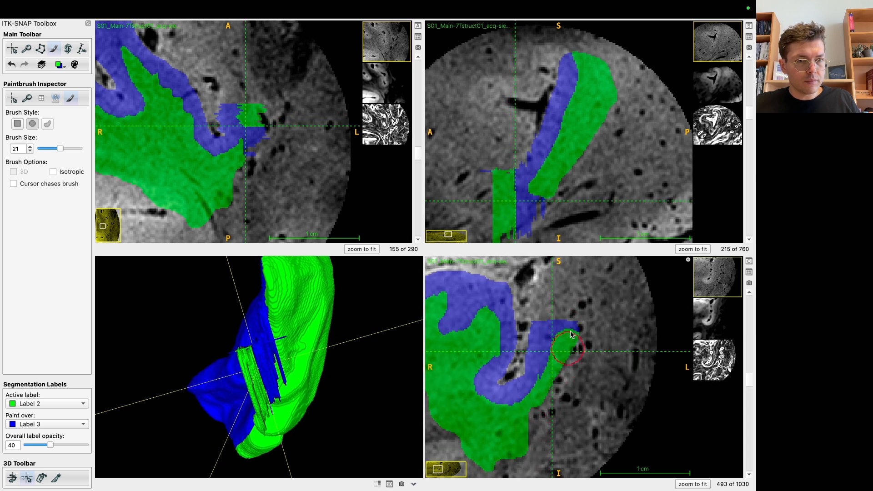
scroll(569, 355, "down", 3)
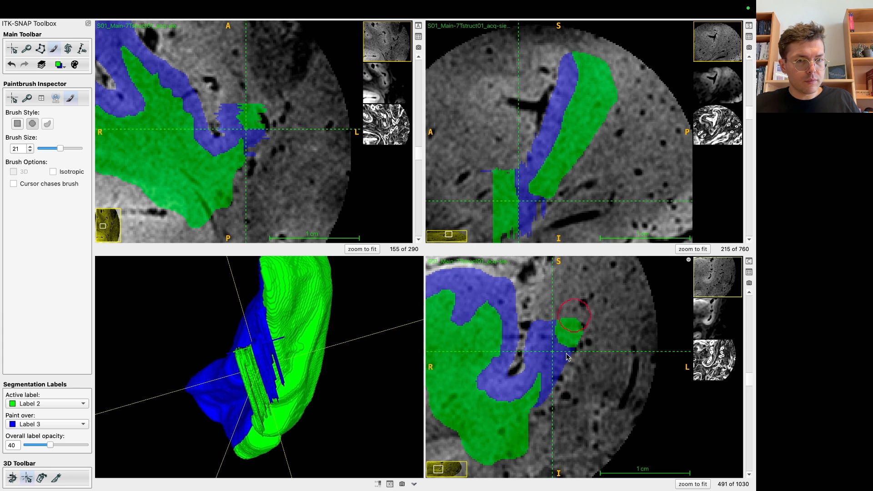
Continue repainting the outer part of the left bank as Label 2 from coronal slice 490 down to 479.
scroll(546, 400, "down", 3)
scroll(581, 307, "down", 3)
scroll(572, 339, "down", 2)
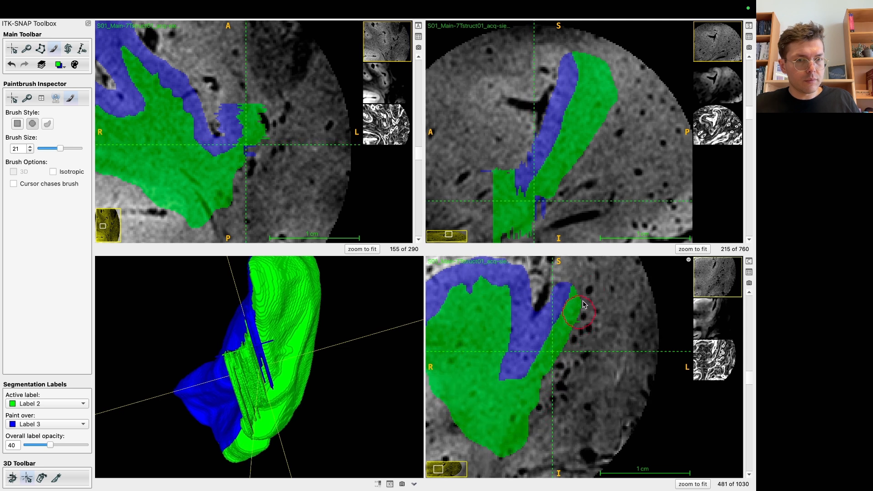
scroll(583, 307, "down", 1)
scroll(584, 309, "down", 2)
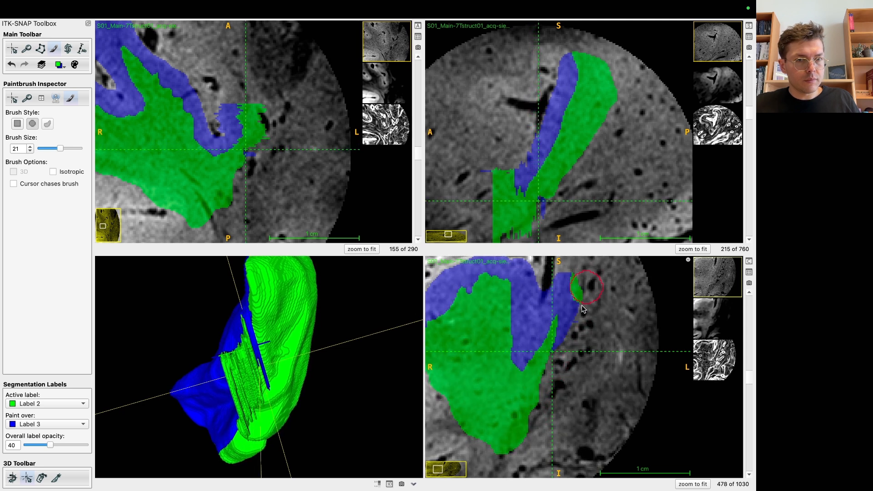
Repaint the remaining outer Label 3 areas of the left bank as Label 2 on coronal slices 478 to 472.
mouse_move(586, 289)
left_mouse_down()
mouse_move(556, 381)
mouse_move(555, 357)
mouse_move(506, 456)
mouse_move(555, 352)
mouse_move(509, 459)
left_mouse_up()
scroll(555, 382, "down", 1)
scroll(554, 352, "down", 1)
scroll(507, 456, "down", 1)
scroll(555, 350, "down", 1)
scroll(523, 432, "down", 1)
scroll(559, 357, "down", 3)
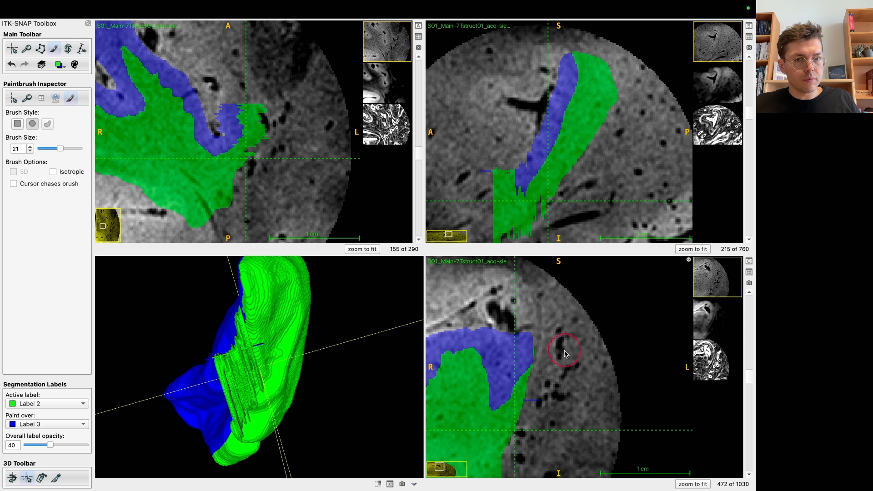
Locate leftover Label 3 areas on the 3D surface and repaint the fold's outer edge as Label 2 on axial slice 174.
left_click_drag(190, 353, 307, 395)
left_click(272, 403)
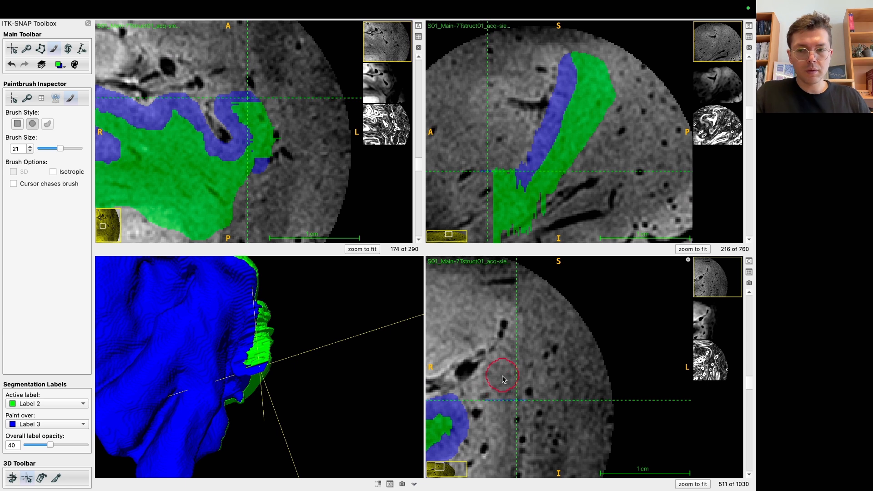
mouse_move(263, 115)
left_mouse_down()
mouse_move(248, 98)
mouse_move(271, 135)
mouse_move(264, 180)
left_mouse_up()
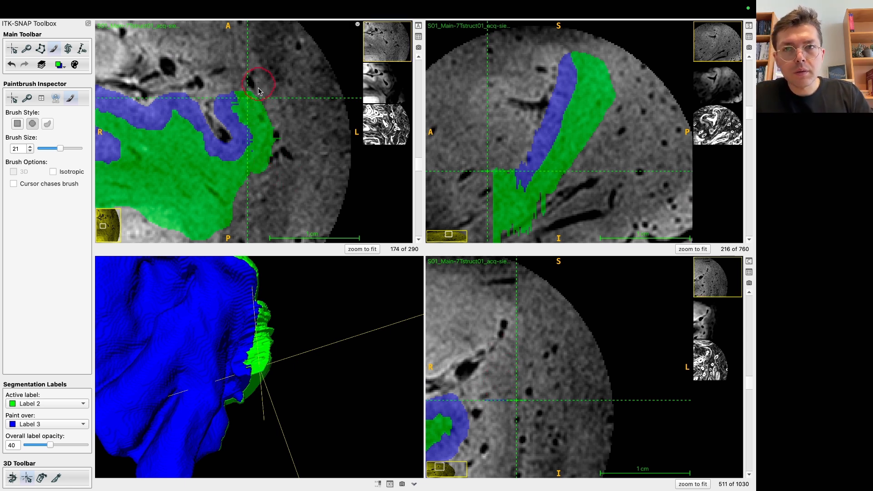
scroll(273, 104, "up", 1)
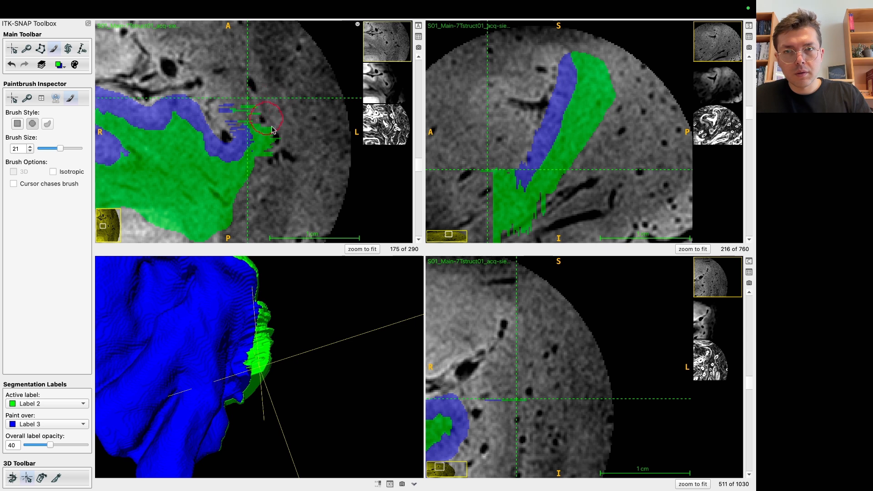
scroll(279, 135, "down", 2)
scroll(277, 139, "down", 2)
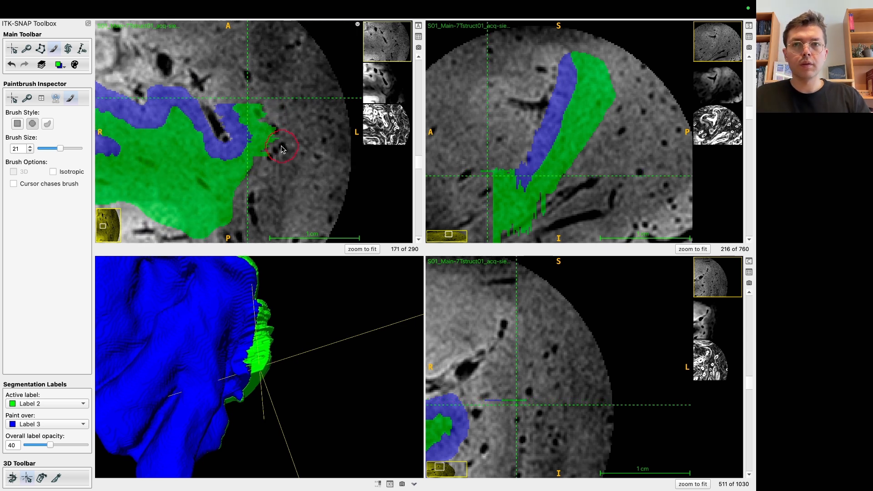
Save the segmentation as a new NIfTI file named segmentation-hg_v07.nii.gz.
left_click(133, 9)
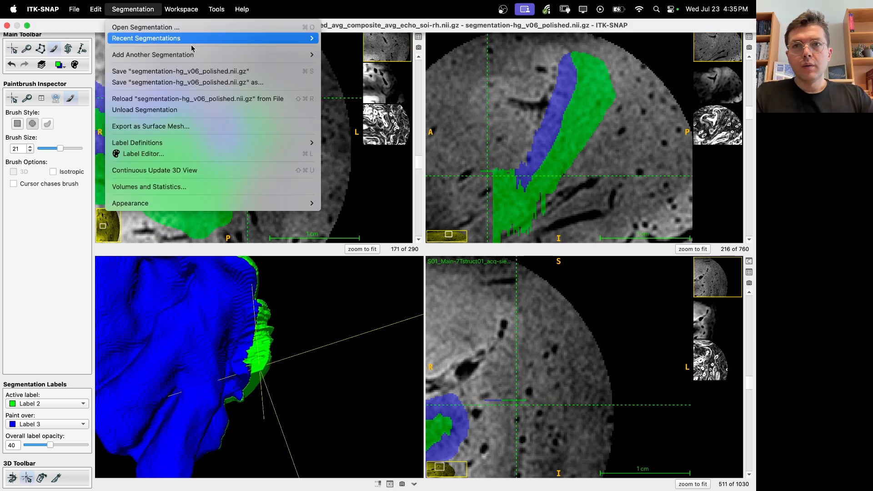
left_click(249, 83)
left_click(356, 196)
key("BackSpace")
key("BackSpace")
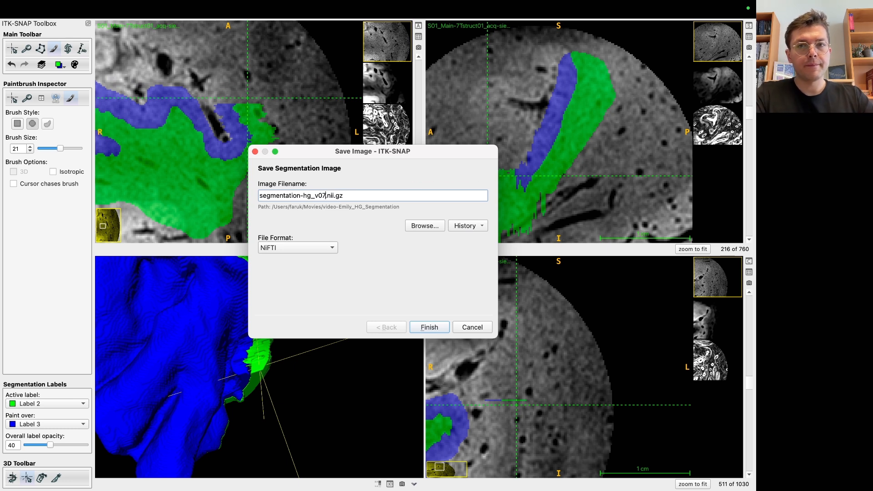
key("Return")
Switch to Finder and locate segmentation-hg_v07.nii.gz in the segmentation project folder.
key("ctrl+Left")
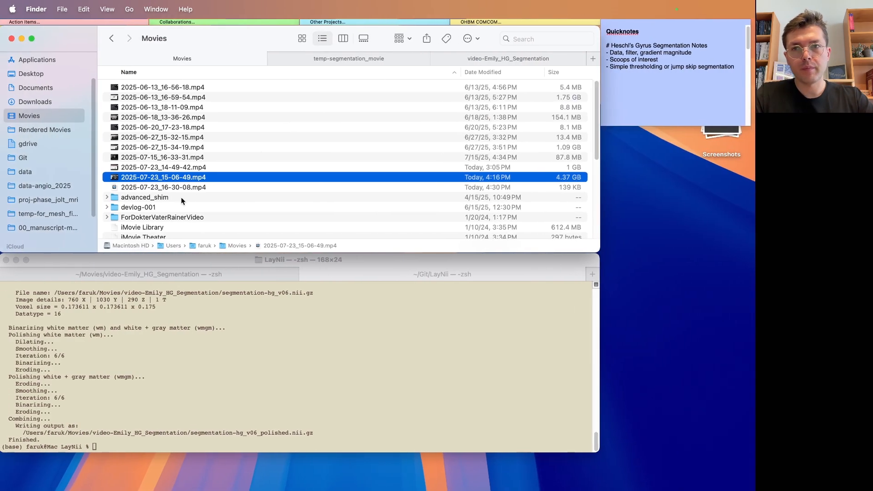
left_click(390, 60)
left_click(509, 59)
scroll(211, 223, "down", 3)
left_click(200, 221)
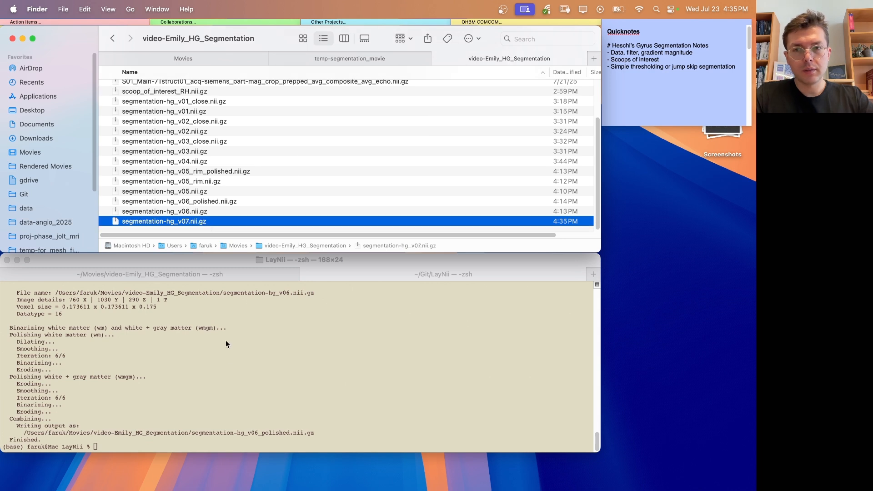
In Terminal, run LN2_RIM_POLISH with the -rim option on segmentation-hg_v07.nii.gz and review the program's option help.
left_click(231, 370)
key("Up")
key("Left")
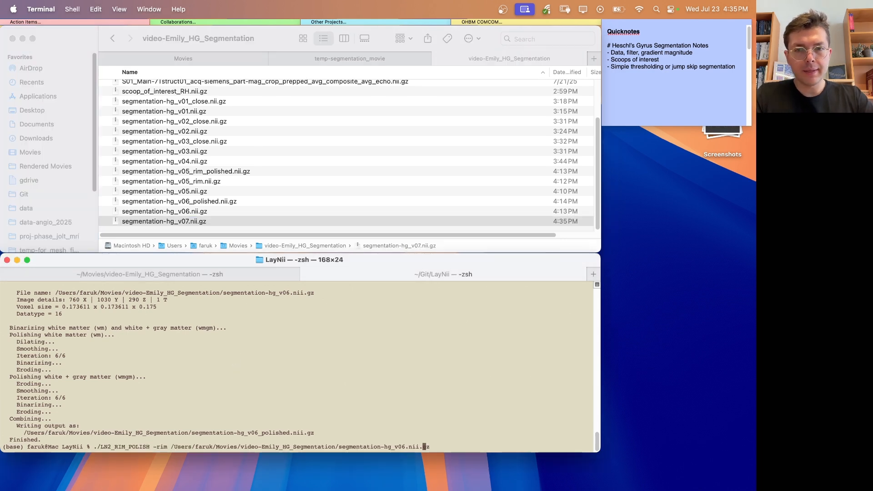
type("7")
key("Return")
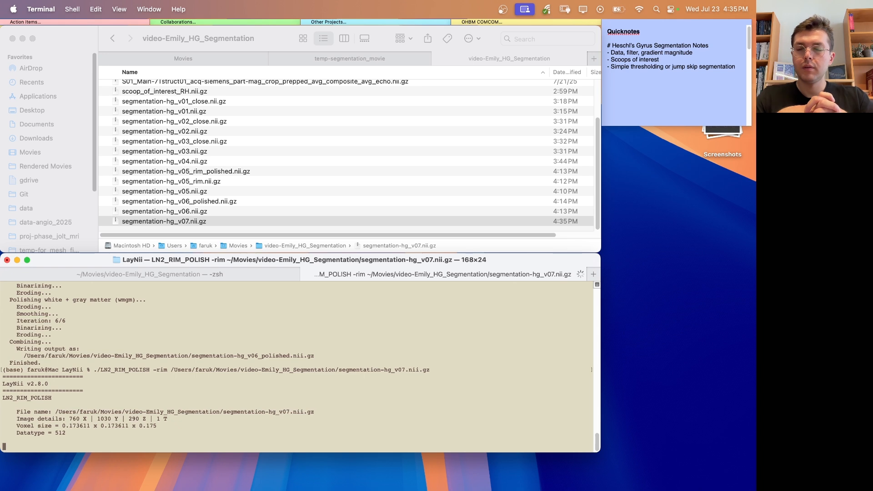
scroll(234, 361, "up", 10)
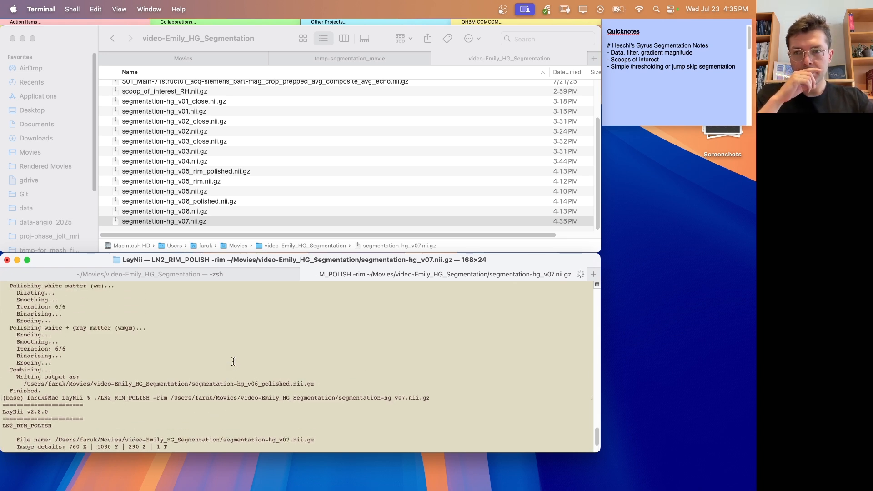
scroll(234, 362, "up", 8)
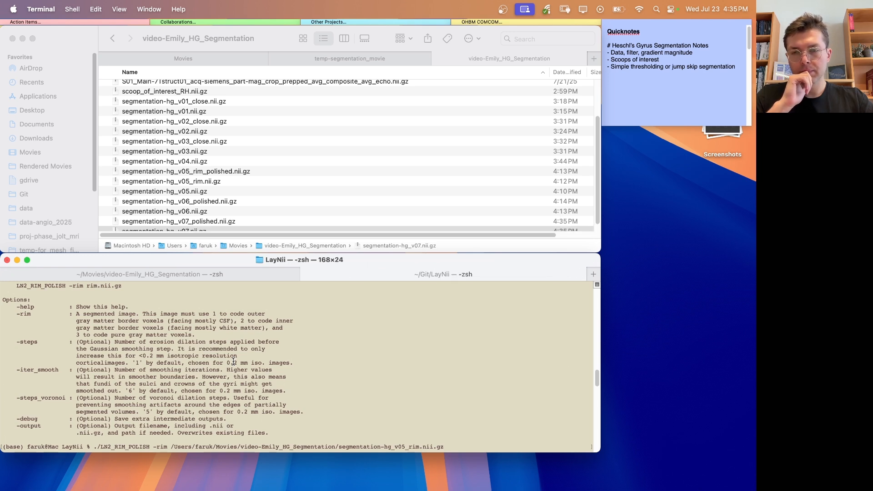
scroll(233, 362, "down", 8)
scroll(245, 164, "down", 1)
Switch back to ITK-SNAP and open segmentation-hg_v07_polished.nii.gz as the segmentation image.
left_click(214, 212)
key("ctrl+Right")
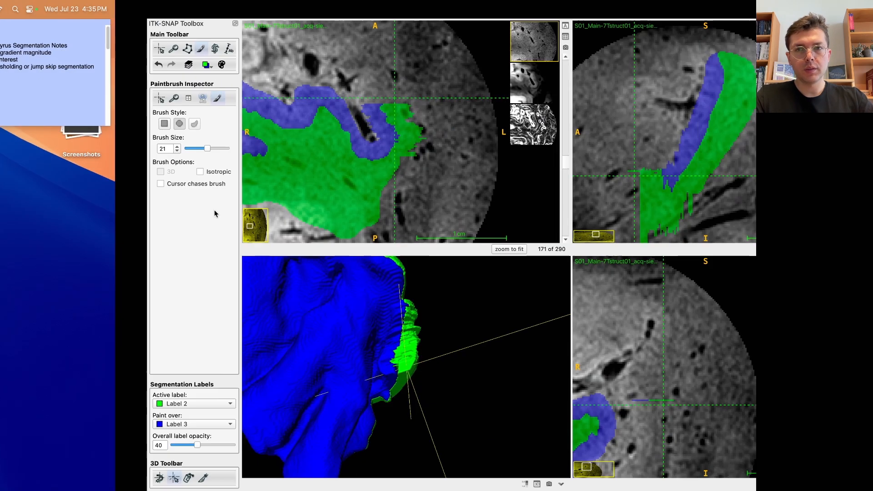
left_click(134, 10)
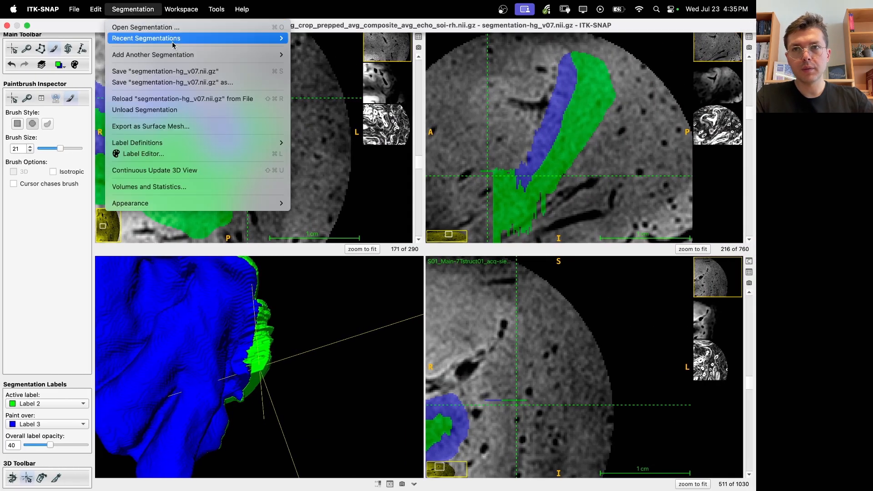
left_click(165, 29)
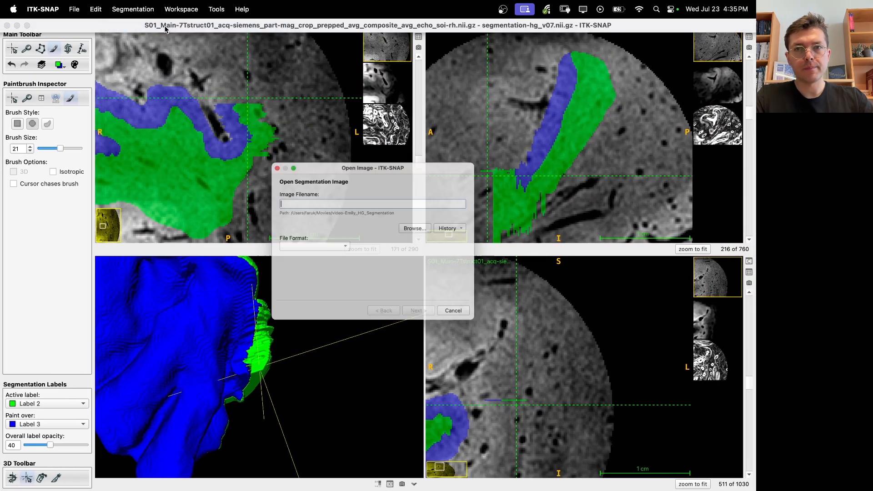
key("Return")
left_click(430, 327)
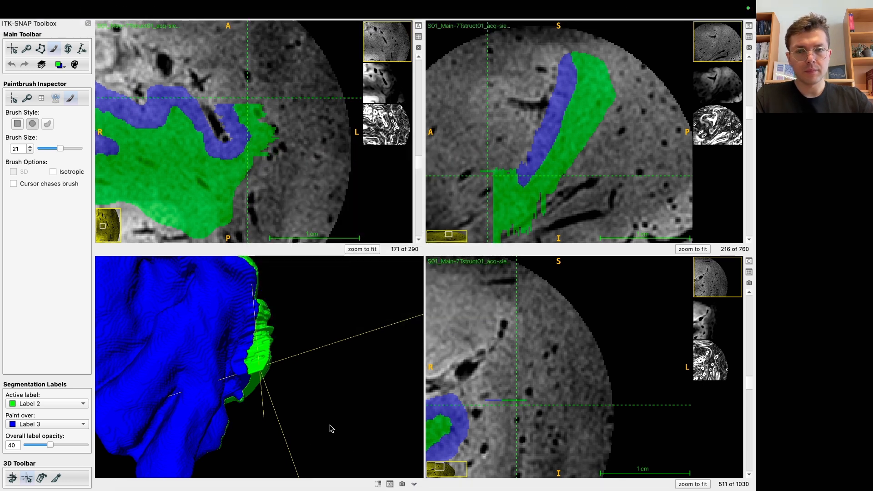
Inspect the polished segmentation from several angles on the 3D surface and across axial slice 171.
left_click_drag(350, 445, 354, 427)
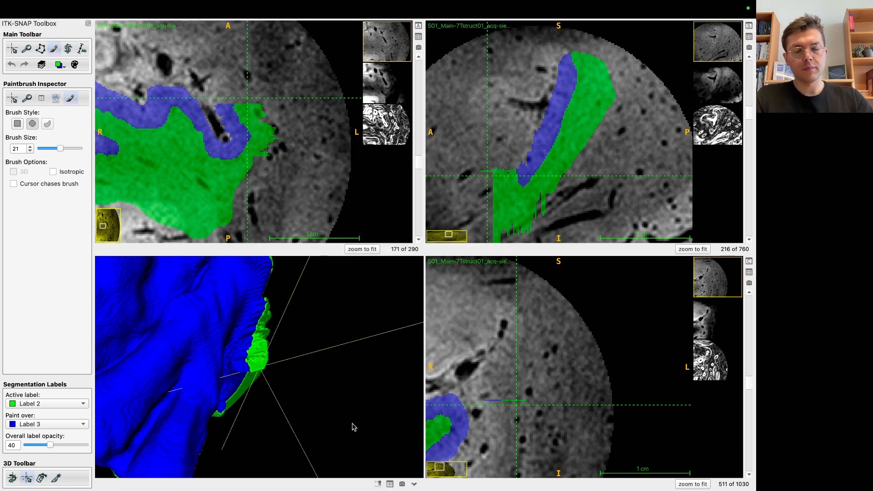
mouse_move(321, 349)
left_mouse_down()
mouse_move(325, 403)
mouse_move(338, 321)
mouse_move(322, 364)
mouse_move(259, 431)
mouse_move(261, 400)
mouse_move(312, 414)
mouse_move(312, 443)
mouse_move(314, 401)
mouse_move(346, 400)
mouse_move(337, 398)
left_mouse_up()
key("1")
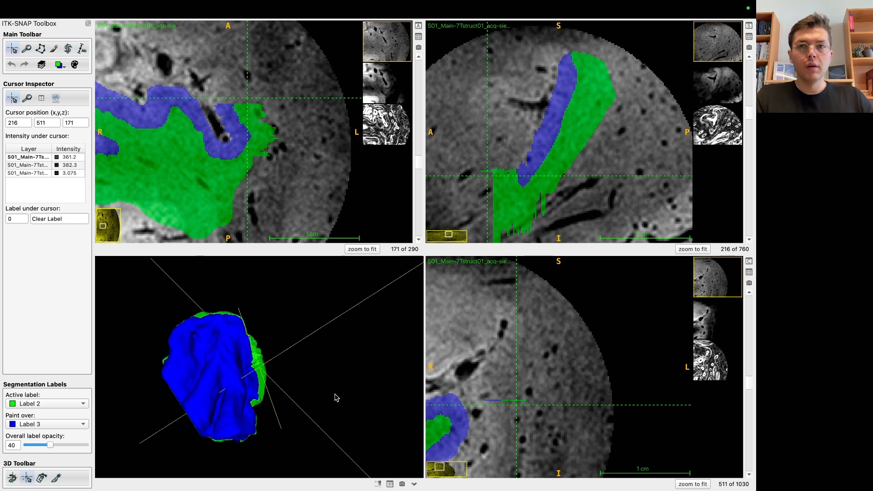
left_click_drag(272, 177, 344, 155)
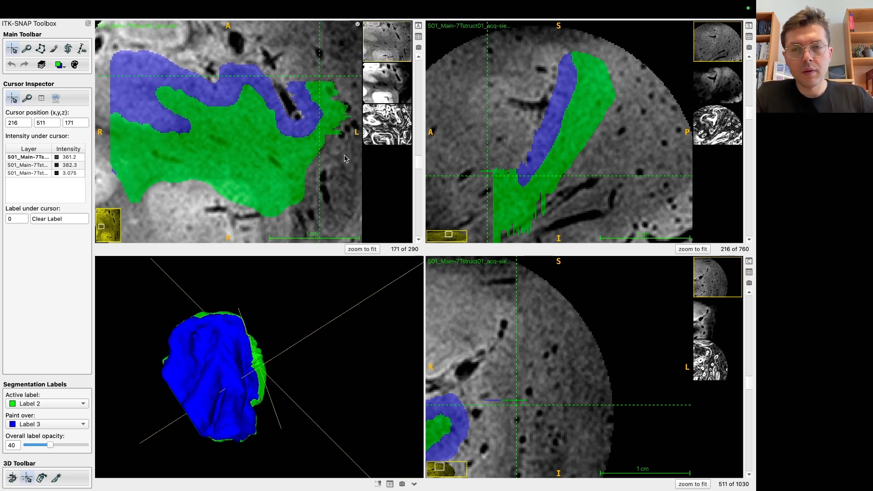
left_click_drag(360, 310, 341, 309)
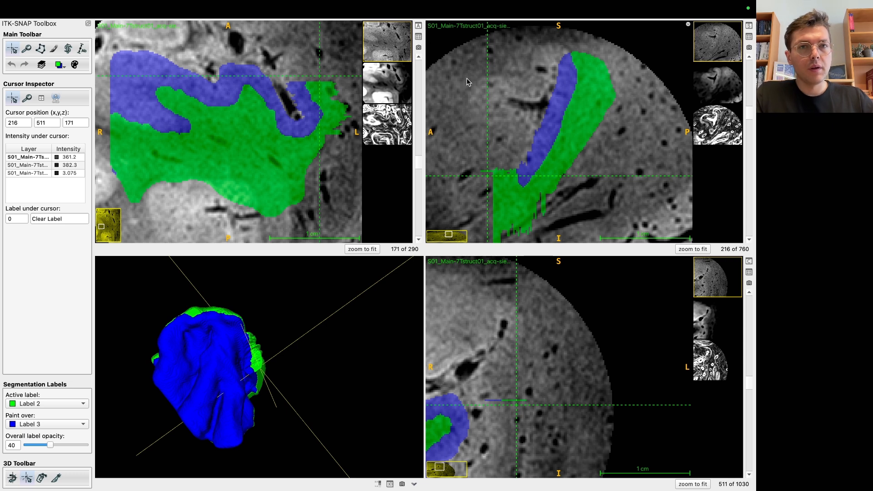
left_click_drag(373, 347, 392, 328)
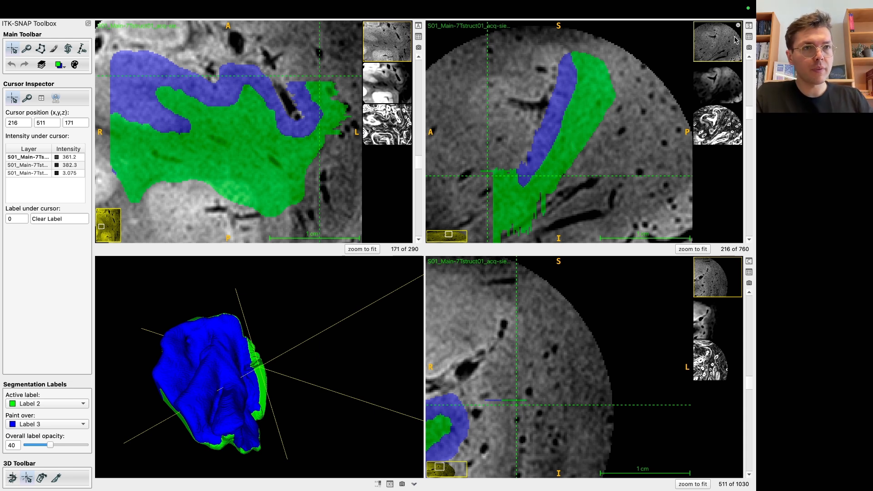
Enlarge the sagittal view and ready the paintbrush with Label 1 active, painting only over Clear Label.
left_click(750, 26)
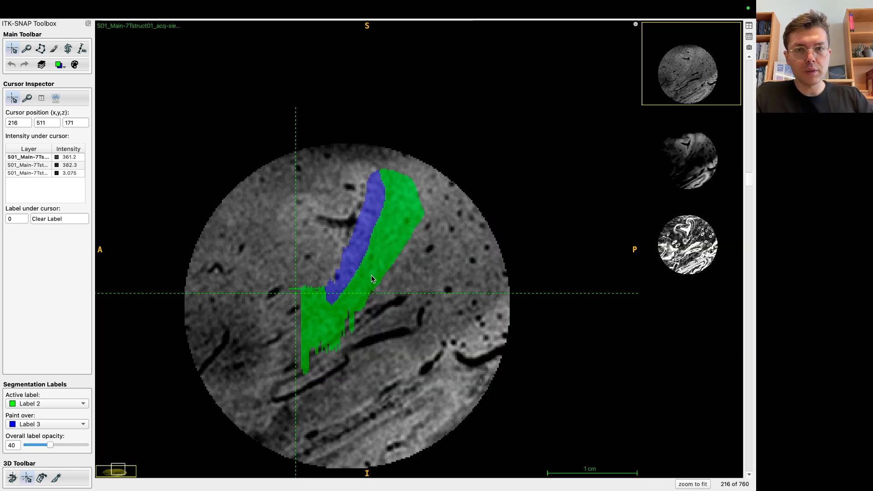
left_click(60, 65)
mouse_move(90, 80)
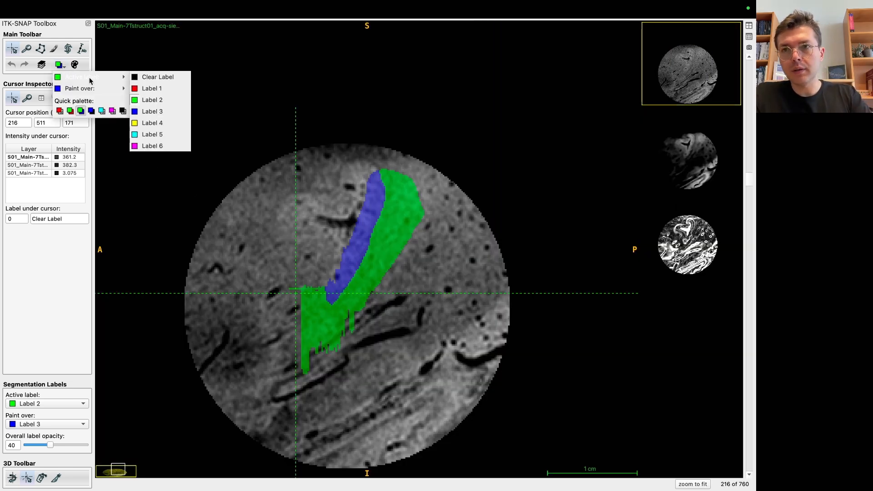
left_click(161, 91)
left_click(60, 65)
mouse_move(89, 96)
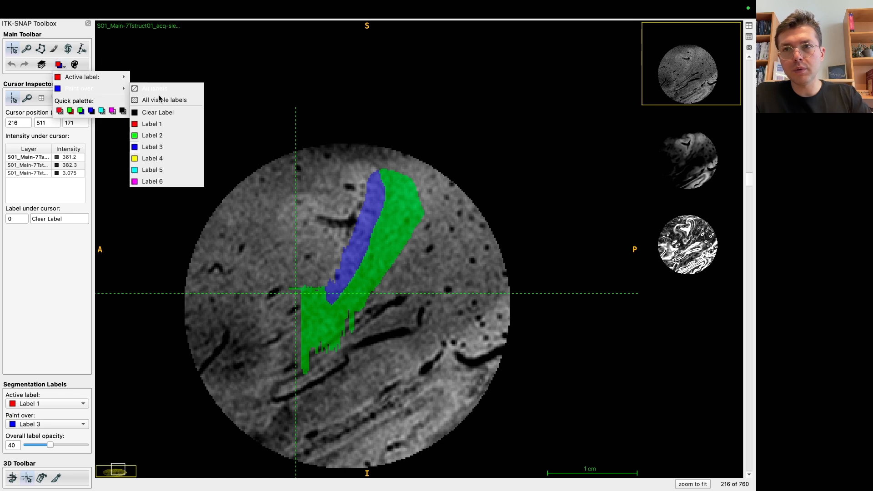
left_click(146, 112)
key("b")
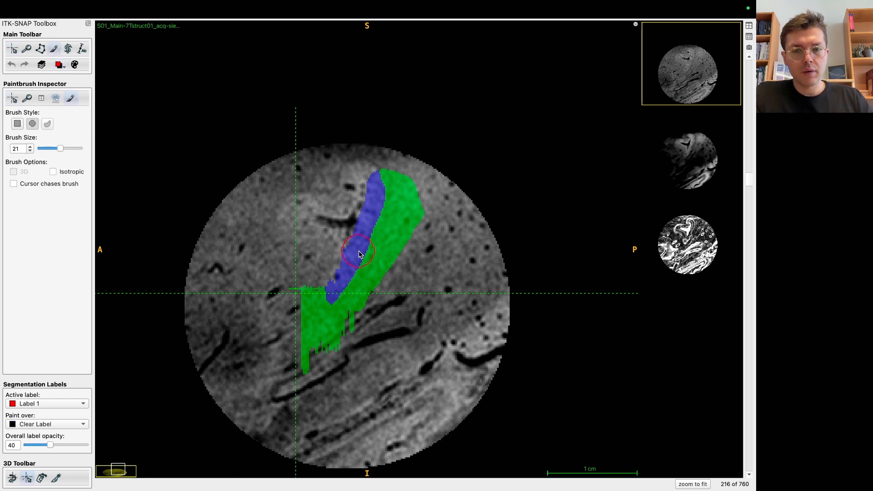
Set the brush size to 14 and check the ends of the segmentation through the sagittal slices down to slice 200.
scroll(365, 254, "up", 10)
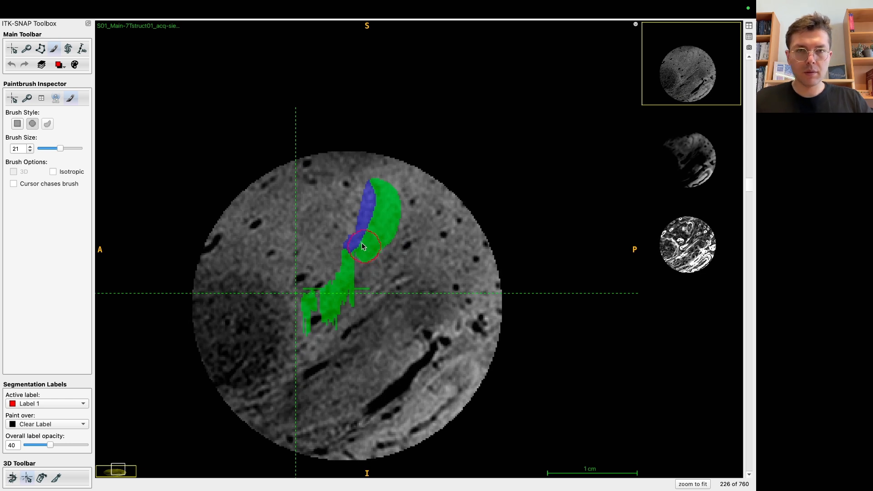
scroll(369, 241, "up", 4)
scroll(374, 218, "down", 1)
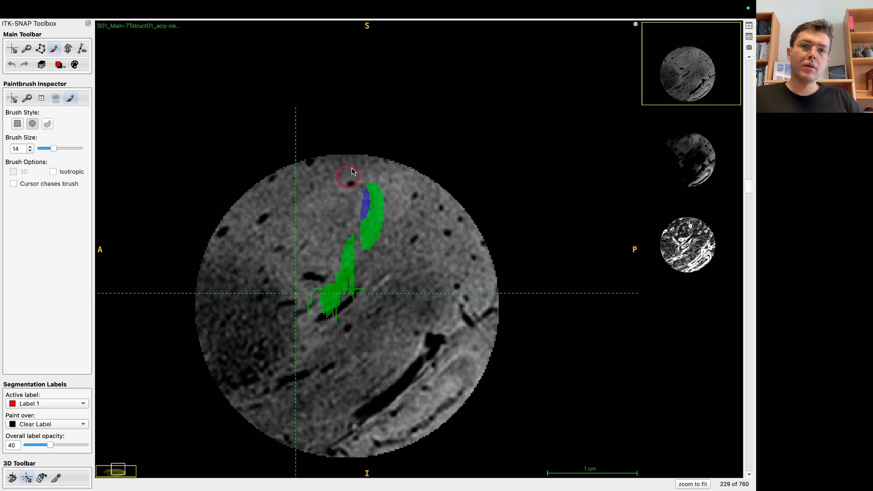
scroll(365, 252, "up", 4)
scroll(367, 257, "down", 4)
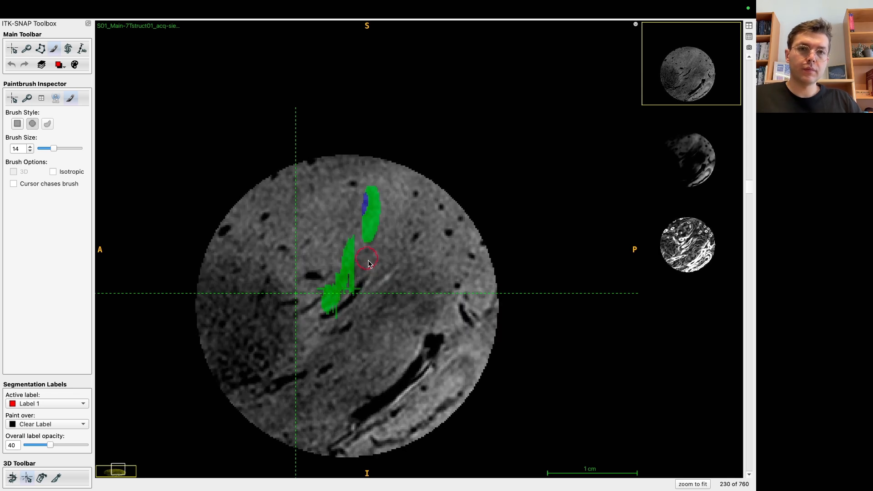
scroll(369, 271, "down", 11)
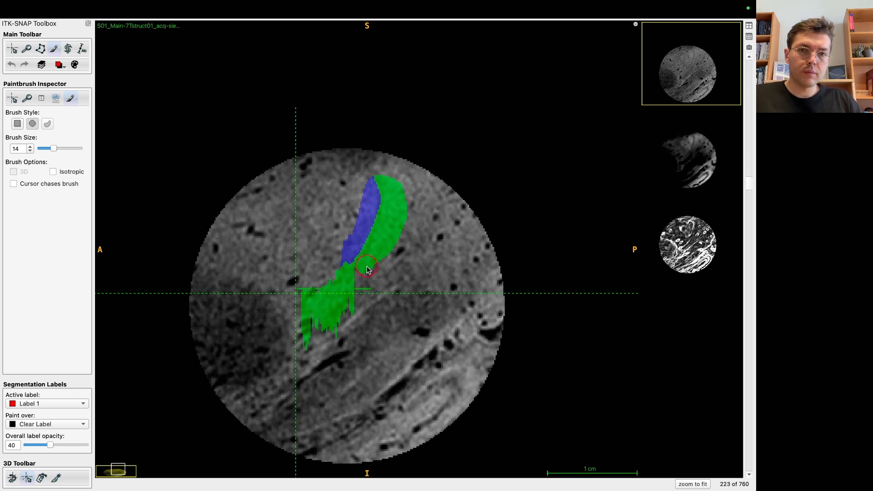
scroll(368, 271, "down", 4)
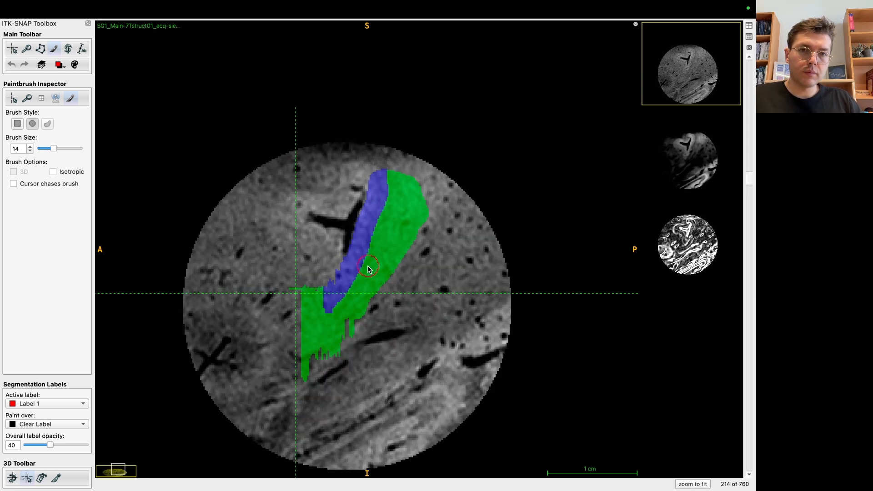
scroll(374, 241, "down", 9)
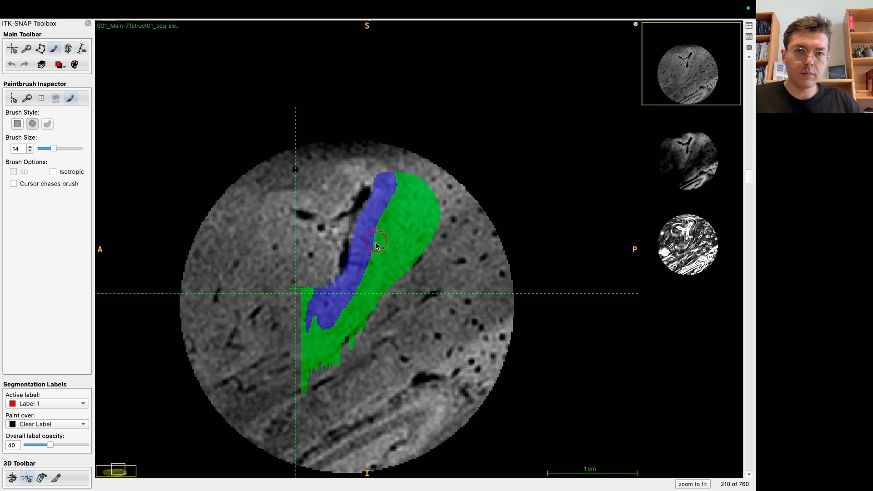
scroll(374, 239, "down", 5)
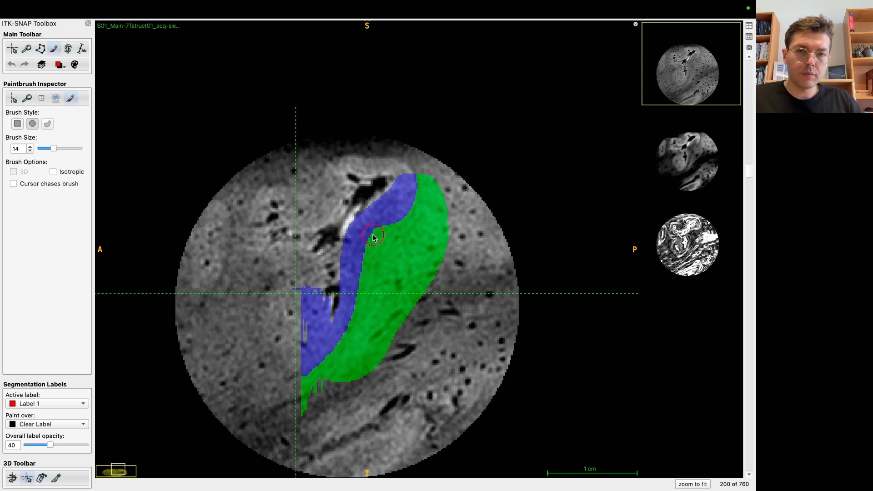
Paint Label 1 along the outer edge of the Label 3 ribbon on sagittal slices 200 to 193.
mouse_move(340, 323)
left_mouse_down()
mouse_move(350, 234)
mouse_move(380, 193)
mouse_move(397, 191)
mouse_move(366, 207)
mouse_move(342, 260)
mouse_move(339, 312)
mouse_move(348, 232)
mouse_move(380, 195)
mouse_move(397, 191)
mouse_move(376, 212)
left_mouse_up()
scroll(395, 201, "down", 1)
scroll(335, 329, "down", 1)
scroll(396, 189, "down", 1)
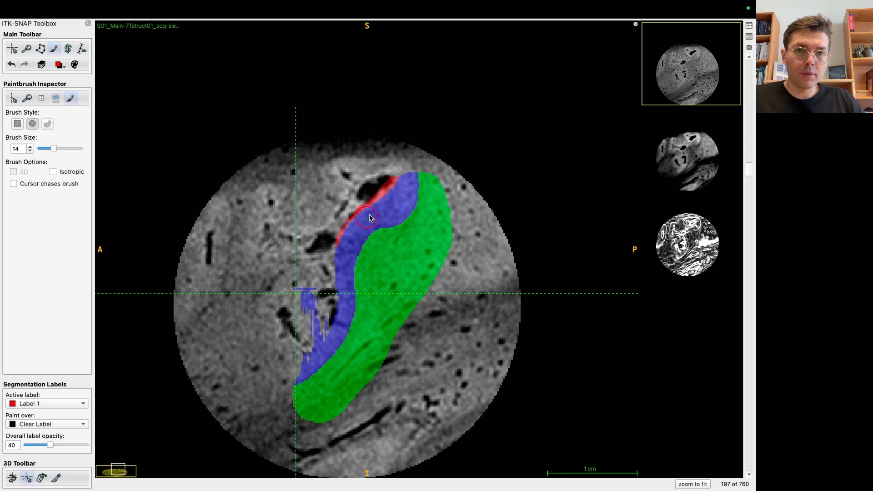
left_click_drag(345, 255, 338, 301)
scroll(334, 339, "down", 1)
mouse_move(330, 336)
left_mouse_down()
mouse_move(342, 252)
mouse_move(398, 191)
mouse_move(355, 223)
mouse_move(332, 273)
mouse_move(333, 325)
mouse_move(343, 232)
mouse_move(398, 188)
mouse_move(371, 202)
mouse_move(332, 270)
left_mouse_up()
scroll(398, 191, "down", 1)
scroll(330, 336, "down", 1)
scroll(398, 189, "down", 1)
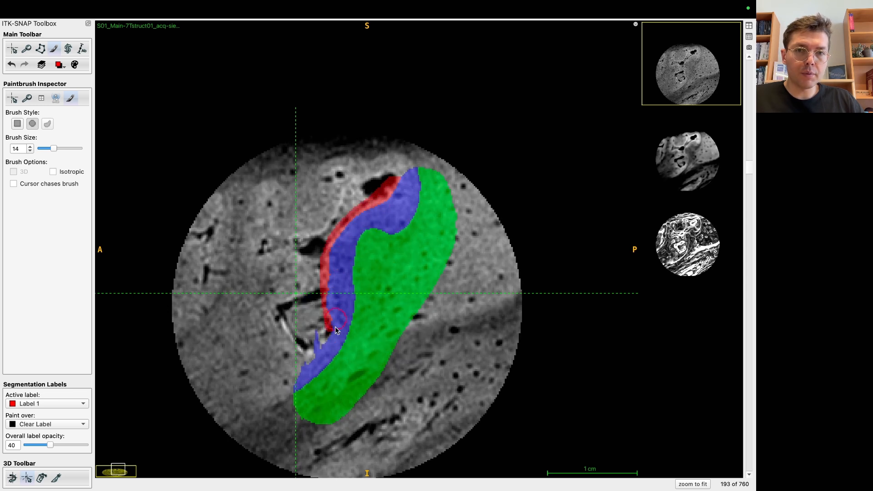
Continue the Label 1 strip along the outer border of Label 3 on sagittal slices 192 to 189.
scroll(332, 352, "down", 1)
left_click_drag(330, 346, 332, 287)
mouse_move(350, 231)
left_mouse_down()
mouse_move(400, 182)
mouse_move(359, 225)
mouse_move(327, 286)
mouse_move(331, 351)
left_mouse_up()
scroll(401, 182, "down", 1)
scroll(330, 351, "down", 1)
left_click_drag(327, 348, 320, 294)
left_click_drag(320, 324, 328, 258)
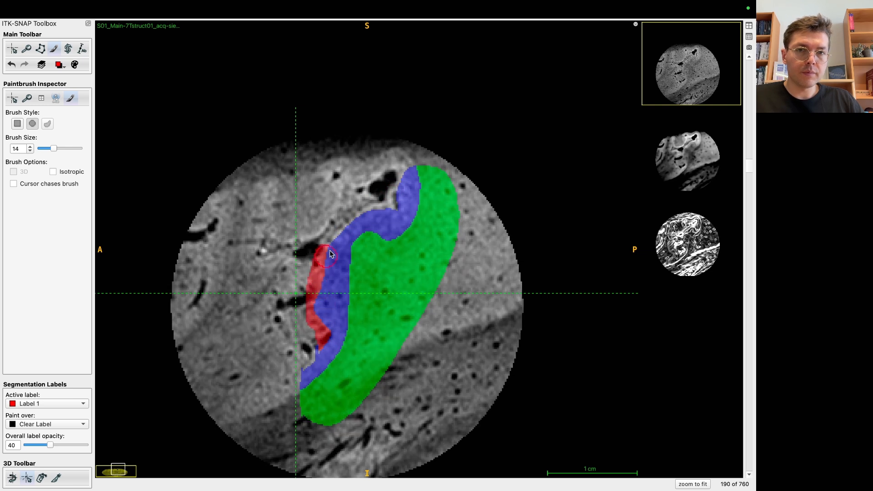
scroll(400, 190, "down", 1)
mouse_move(399, 187)
left_mouse_down()
mouse_move(337, 253)
mouse_move(318, 314)
mouse_move(329, 348)
mouse_move(313, 280)
mouse_move(352, 213)
mouse_move(396, 188)
mouse_move(394, 200)
mouse_move(402, 188)
left_mouse_up()
scroll(326, 345, "down", 1)
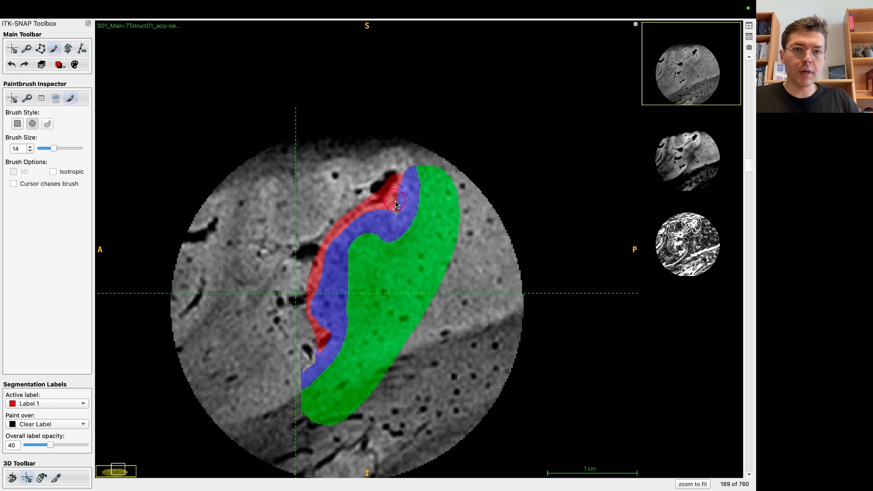
Paint Label 1 along the outer side of Label 3, including the upper notch, on the sagittal slices down to 183.
scroll(397, 206, "down", 1)
mouse_move(398, 182)
left_mouse_down()
mouse_move(396, 210)
mouse_move(350, 223)
mouse_move(306, 280)
mouse_move(301, 314)
mouse_move(317, 370)
mouse_move(302, 291)
mouse_move(342, 234)
mouse_move(396, 196)
mouse_move(399, 179)
mouse_move(387, 224)
mouse_move(335, 248)
mouse_move(403, 191)
mouse_move(325, 260)
mouse_move(296, 318)
mouse_move(318, 369)
mouse_move(301, 331)
mouse_move(314, 255)
mouse_move(400, 196)
mouse_move(374, 217)
left_mouse_up()
scroll(317, 371, "down", 1)
scroll(399, 179, "down", 1)
scroll(318, 369, "down", 1)
scroll(401, 197, "down", 1)
left_click_drag(312, 268, 296, 332)
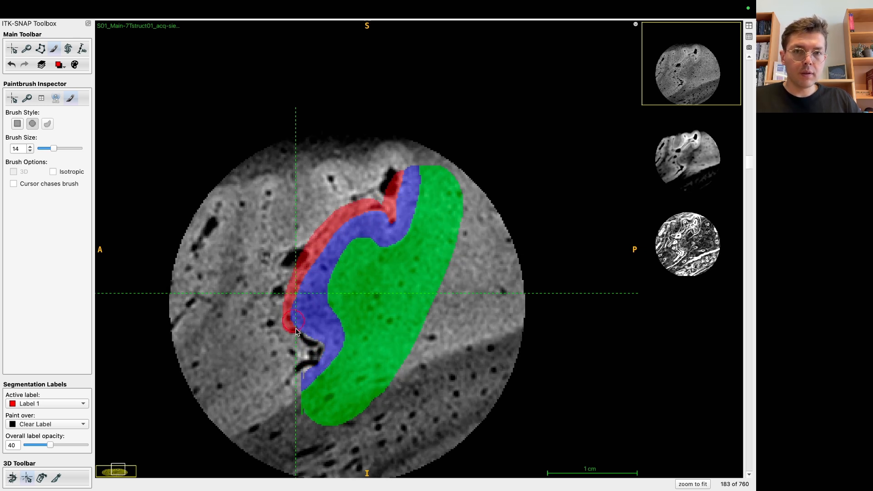
Paint Label 1 around the outer contour of Label 3 on sagittal slices 182 to 179, reaching into the lower indentation.
scroll(315, 365, "down", 1)
mouse_move(314, 365)
left_mouse_down()
mouse_move(342, 228)
mouse_move(386, 226)
left_mouse_up()
scroll(407, 187, "down", 1)
mouse_move(407, 187)
left_mouse_down()
mouse_move(327, 248)
mouse_move(293, 314)
left_mouse_up()
scroll(317, 365, "down", 1)
mouse_move(315, 360)
left_mouse_down()
mouse_move(286, 318)
mouse_move(321, 245)
mouse_move(373, 223)
mouse_move(321, 245)
mouse_move(287, 310)
left_mouse_up()
scroll(402, 200, "down", 1)
left_click(405, 193)
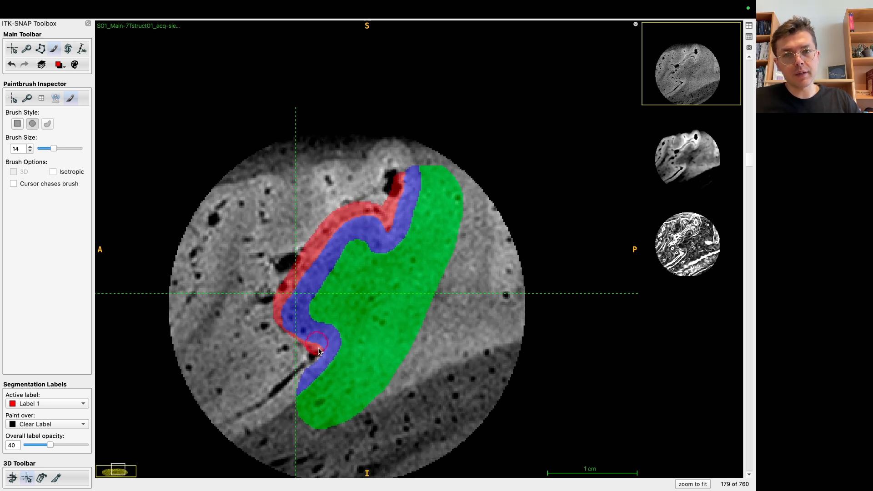
Trace the full outer border of Label 3 with Label 1 on sagittal slices 178 and 177, including the lower diagonal branch.
scroll(312, 373, "down", 1)
left_click_drag(312, 360, 296, 340)
left_click_drag(295, 288, 355, 222)
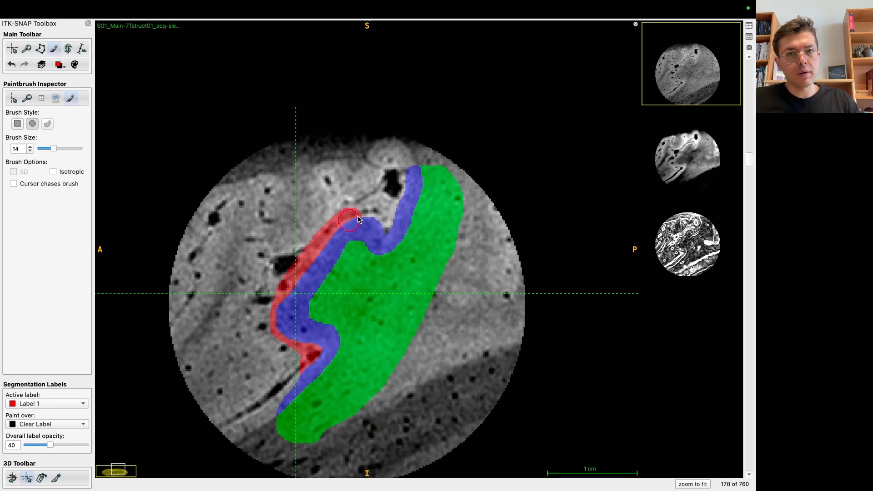
scroll(408, 189, "down", 1)
left_click_drag(403, 186, 381, 232)
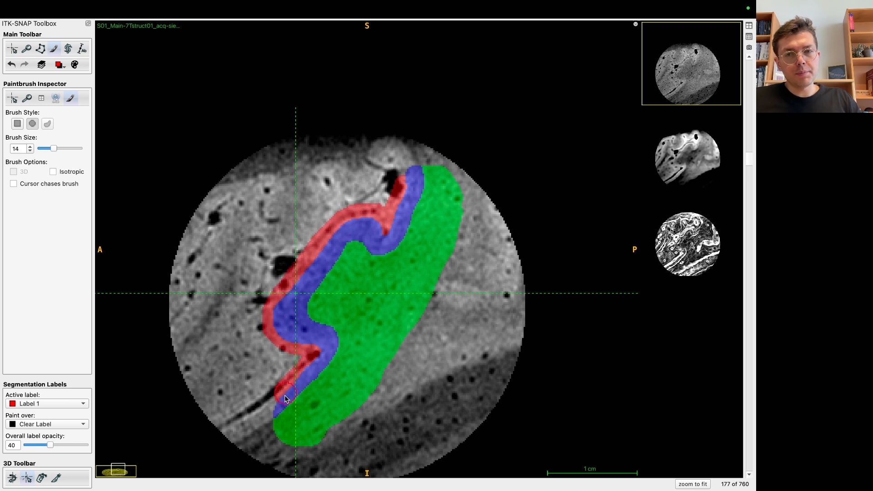
Paint the Label 1 strip along both indentations and the outer border of Label 3 on sagittal slices 176 to 173.
scroll(285, 398, "down", 1)
left_click_drag(292, 390, 310, 372)
mouse_move(278, 312)
left_mouse_down()
mouse_move(334, 242)
mouse_move(409, 182)
mouse_move(390, 235)
mouse_move(318, 254)
mouse_move(272, 325)
left_mouse_up()
scroll(410, 182, "down", 1)
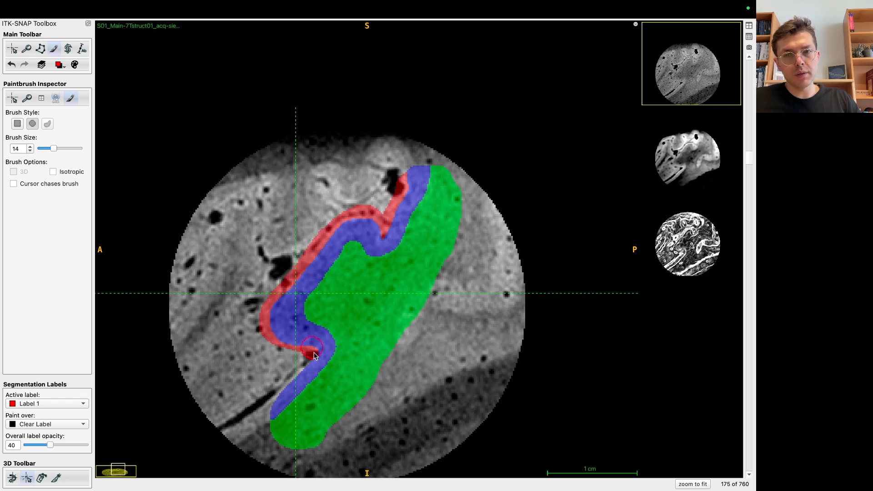
scroll(288, 395, "down", 1)
mouse_move(284, 389)
left_mouse_down()
mouse_move(308, 367)
mouse_move(270, 298)
mouse_move(343, 231)
left_mouse_up()
scroll(410, 190, "down", 1)
left_click_drag(407, 185, 393, 221)
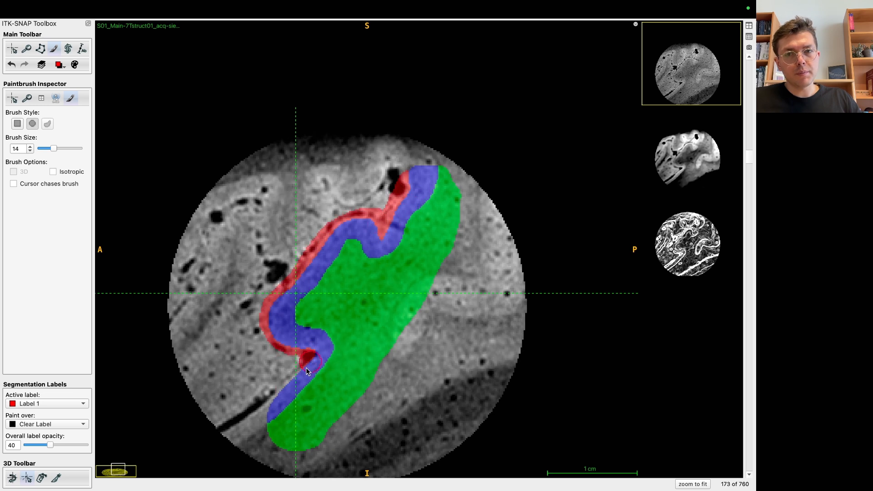
Continue painting Label 1 along the entire outer edge of Label 3 on sagittal slices 172 to 167.
scroll(282, 400, "down", 1)
left_click_drag(280, 395, 311, 357)
mouse_move(316, 263)
left_mouse_down()
mouse_move(407, 182)
mouse_move(374, 231)
mouse_move(339, 222)
mouse_move(273, 308)
mouse_move(303, 353)
mouse_move(268, 407)
left_mouse_up()
scroll(406, 181, "down", 1)
scroll(305, 368, "down", 1)
mouse_move(269, 341)
left_mouse_down()
mouse_move(325, 248)
mouse_move(414, 192)
mouse_move(317, 256)
mouse_move(267, 340)
left_mouse_up()
scroll(414, 192, "down", 1)
left_click_drag(291, 383, 267, 412)
scroll(267, 411, "down", 1)
mouse_move(300, 359)
left_mouse_down()
mouse_move(268, 300)
mouse_move(341, 226)
left_mouse_up()
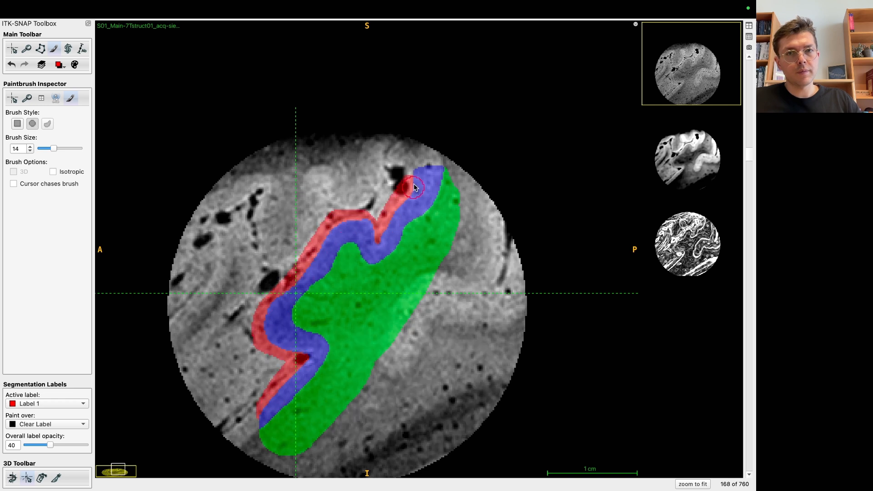
scroll(414, 187, "down", 1)
left_click_drag(414, 187, 377, 242)
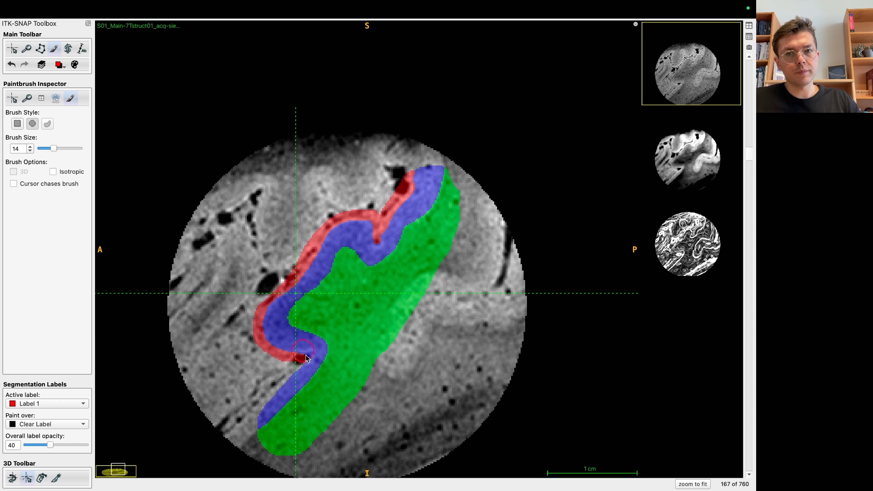
Paint Label 1 along the outer edge of Label 3 from its lower branch upward on sagittal slices 166 and 165.
scroll(270, 412, "down", 1)
left_click_drag(270, 412, 300, 368)
left_click_drag(320, 257, 434, 172)
scroll(324, 366, "down", 1)
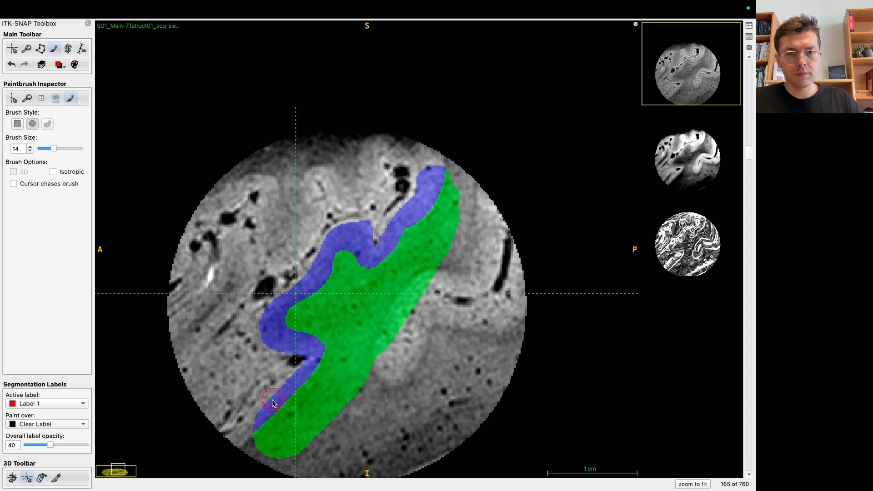
left_click_drag(280, 390, 281, 353)
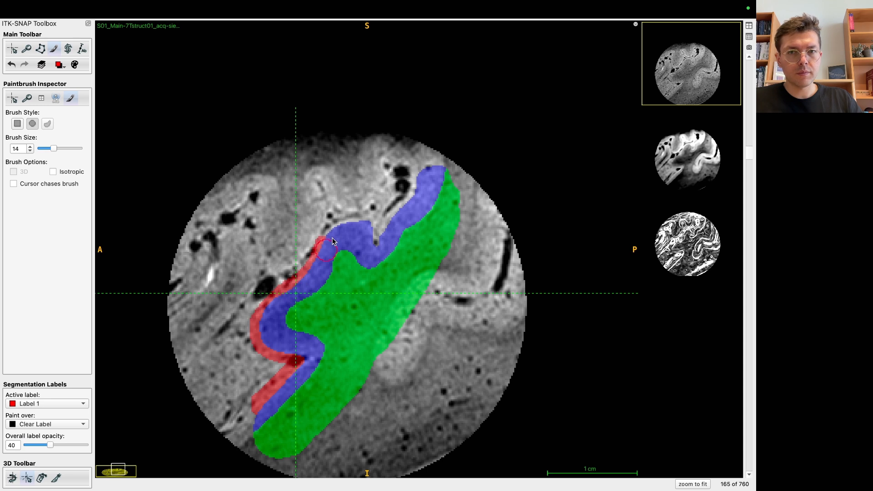
left_click_drag(330, 248, 376, 235)
Paint Label 1 beside the upper end of Label 3 on the sagittal slices from 164 to 158.
scroll(425, 181, "down", 1)
mouse_move(418, 193)
left_mouse_down()
mouse_move(424, 183)
mouse_move(374, 239)
mouse_move(421, 182)
mouse_move(366, 247)
mouse_move(424, 190)
mouse_move(372, 244)
mouse_move(423, 205)
mouse_move(424, 189)
left_mouse_up()
scroll(372, 243, "down", 1)
scroll(422, 181, "down", 1)
scroll(367, 247, "down", 1)
scroll(425, 190, "down", 1)
scroll(371, 244, "down", 1)
scroll(423, 189, "down", 1)
mouse_move(424, 190)
left_mouse_down()
mouse_move(365, 260)
mouse_move(427, 195)
mouse_move(367, 257)
mouse_move(425, 190)
mouse_move(368, 257)
mouse_move(397, 201)
mouse_move(425, 190)
mouse_move(356, 277)
mouse_move(409, 189)
mouse_move(421, 186)
mouse_move(357, 266)
mouse_move(404, 197)
mouse_move(373, 216)
mouse_move(357, 271)
mouse_move(414, 182)
mouse_move(382, 220)
mouse_move(355, 268)
mouse_move(419, 181)
left_mouse_up()
Paint Label 1 in the central indentation and along the upper outer edge of Label 3 on sagittal slices 129 to 125.
scroll(372, 244, "down", 1)
scroll(425, 188, "down", 1)
scroll(374, 247, "down", 1)
scroll(425, 191, "down", 1)
scroll(364, 260, "down", 1)
scroll(427, 195, "down", 1)
scroll(367, 257, "down", 1)
scroll(425, 190, "down", 1)
scroll(367, 258, "down", 1)
scroll(425, 189, "down", 1)
scroll(367, 255, "down", 1)
scroll(425, 190, "down", 1)
scroll(368, 257, "down", 1)
scroll(425, 190, "down", 1)
scroll(367, 257, "down", 1)
scroll(419, 189, "down", 1)
scroll(366, 257, "down", 1)
scroll(424, 190, "down", 1)
scroll(356, 277, "down", 1)
scroll(421, 186, "down", 1)
scroll(359, 264, "down", 1)
scroll(414, 185, "down", 1)
scroll(357, 267, "down", 1)
scroll(421, 183, "down", 1)
scroll(357, 271, "down", 1)
scroll(414, 182, "down", 1)
scroll(355, 268, "down", 1)
scroll(419, 181, "down", 1)
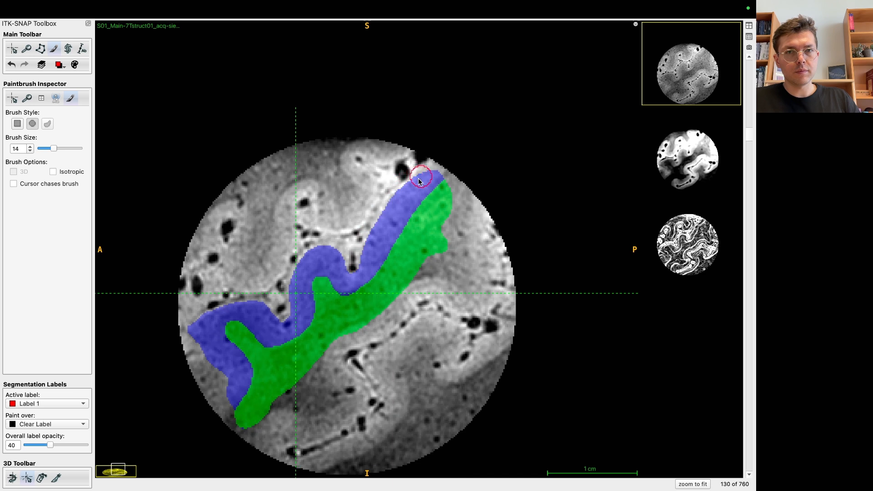
scroll(354, 268, "down", 1)
mouse_move(354, 268)
left_mouse_down()
mouse_move(392, 204)
mouse_move(354, 268)
left_mouse_up()
scroll(419, 181, "down", 1)
scroll(353, 267, "down", 1)
left_click_drag(354, 267, 378, 222)
scroll(416, 180, "down", 1)
left_click_drag(416, 179, 352, 267)
scroll(352, 268, "down", 1)
left_click_drag(352, 268, 379, 217)
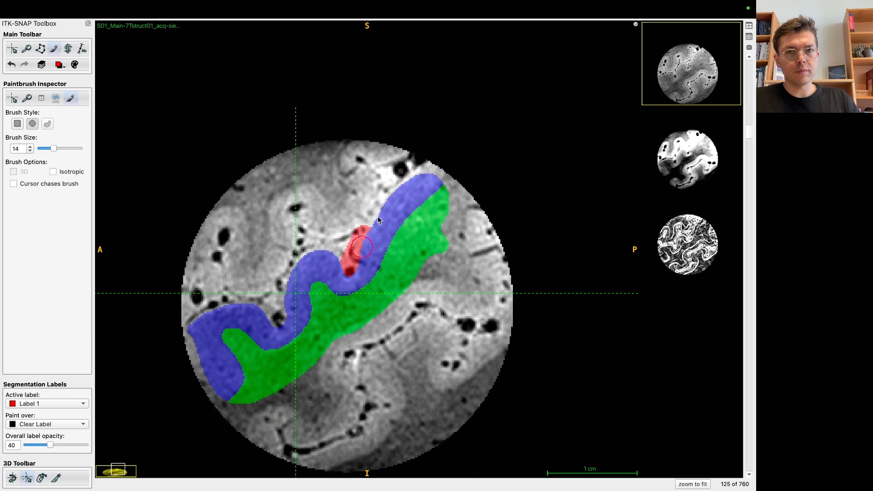
Extend Label 1 between the central indentation and the upper end of Label 3 on sagittal slices 124 to 117.
scroll(419, 184, "down", 1)
mouse_move(419, 184)
left_mouse_down()
mouse_move(371, 218)
mouse_move(353, 267)
left_mouse_up()
scroll(352, 267, "down", 1)
left_click_drag(352, 267, 383, 215)
scroll(414, 186, "down", 1)
mouse_move(414, 185)
left_mouse_down()
mouse_move(351, 266)
mouse_move(377, 224)
left_mouse_up()
scroll(352, 266, "down", 1)
scroll(412, 191, "down", 1)
mouse_move(412, 191)
left_mouse_down()
mouse_move(350, 269)
mouse_move(377, 217)
left_mouse_up()
scroll(351, 268, "down", 1)
scroll(408, 188, "down", 1)
mouse_move(409, 189)
left_mouse_down()
mouse_move(386, 200)
mouse_move(350, 270)
left_mouse_up()
scroll(350, 270, "down", 1)
left_click_drag(351, 271, 371, 223)
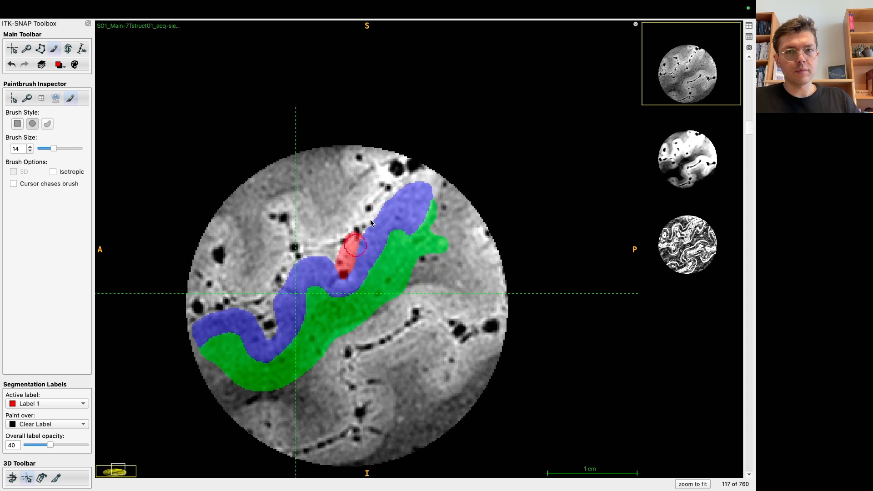
Paint Label 1 along the upper outer edge of Label 3 on the sagittal slices from 116 to 110.
scroll(407, 189, "down", 1)
mouse_move(406, 189)
left_mouse_down()
mouse_move(351, 269)
mouse_move(374, 218)
left_mouse_up()
scroll(351, 270, "down", 1)
scroll(402, 193, "down", 1)
mouse_move(402, 193)
left_mouse_down()
mouse_move(350, 270)
mouse_move(374, 218)
mouse_move(344, 269)
mouse_move(392, 196)
left_mouse_up()
scroll(350, 271, "down", 1)
scroll(394, 194, "down", 1)
scroll(345, 269, "down", 1)
scroll(389, 199, "down", 1)
left_click_drag(387, 201, 365, 228)
Paint Label 1 between the upper end of Label 3 and the central indentation on sagittal slices 109 to 104.
scroll(368, 227, "down", 2)
scroll(335, 281, "down", 3)
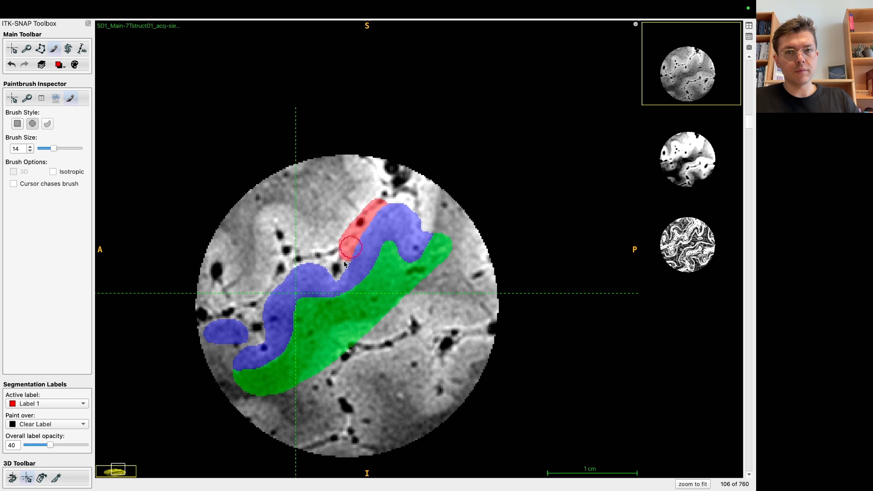
scroll(377, 218, "down", 1)
left_click_drag(377, 218, 349, 257)
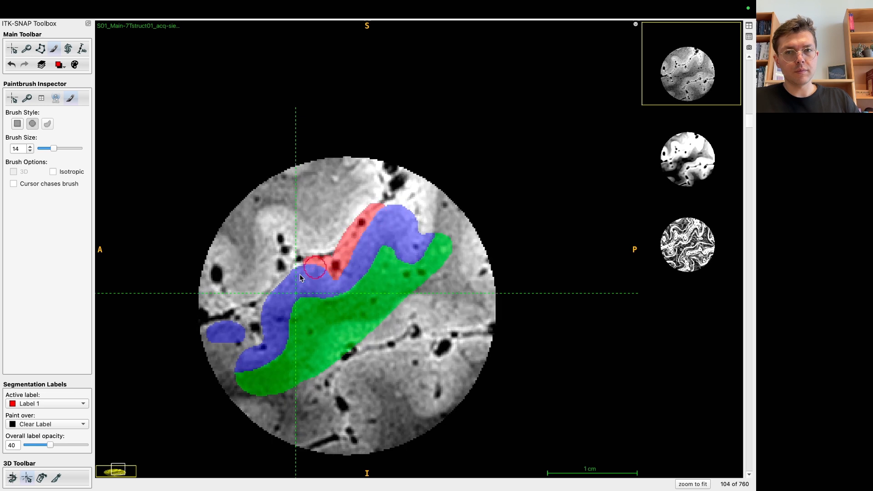
Paint Label 1 along the whole outer edge of Label 3, from its lower anterior end to its upper end, on slices 103 to 101.
scroll(249, 362, "down", 1)
mouse_move(249, 362)
left_mouse_down()
mouse_move(263, 310)
mouse_move(330, 277)
left_mouse_up()
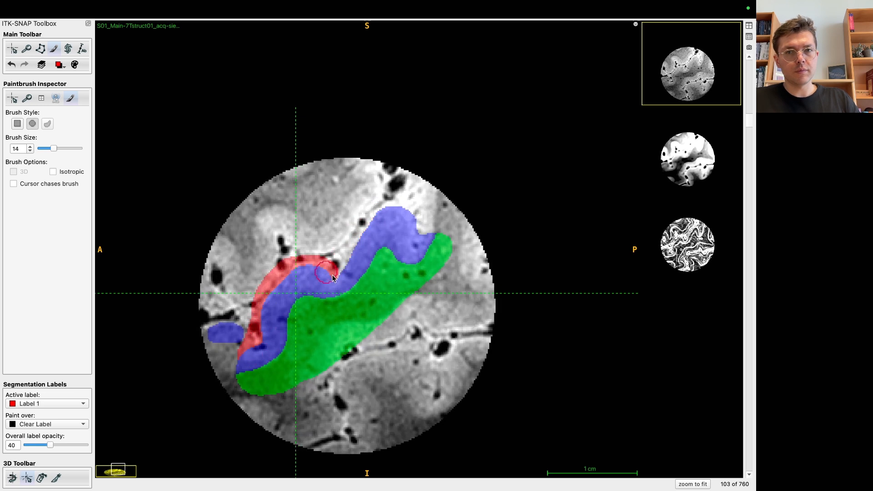
scroll(416, 235, "down", 1)
left_click_drag(416, 235, 368, 217)
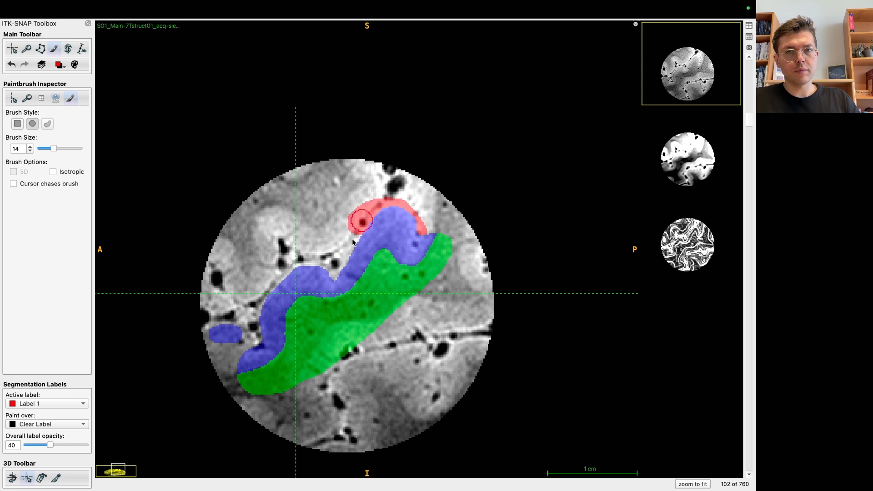
scroll(254, 362, "down", 1)
mouse_move(253, 361)
left_mouse_down()
mouse_move(257, 297)
mouse_move(331, 279)
left_mouse_up()
Continue the Label 1 band over both bulges of Label 3 and into the central indentation on sagittal slices 100 to 97.
scroll(415, 232, "down", 1)
mouse_move(415, 232)
left_mouse_down()
mouse_move(419, 224)
mouse_move(330, 279)
left_mouse_up()
mouse_move(276, 299)
left_mouse_down()
mouse_move(251, 359)
mouse_move(291, 279)
mouse_move(342, 264)
mouse_move(394, 220)
mouse_move(312, 272)
left_mouse_up()
scroll(251, 359, "down", 1)
scroll(417, 238, "down", 1)
scroll(257, 343, "down", 1)
mouse_move(253, 348)
left_mouse_down()
mouse_move(300, 273)
mouse_move(355, 241)
mouse_move(412, 230)
mouse_move(421, 237)
mouse_move(326, 277)
left_mouse_up()
Paint Label 1 over the anterior bulge and central indentation of Label 3 on sagittal slices 96 and 95.
scroll(412, 230, "down", 1)
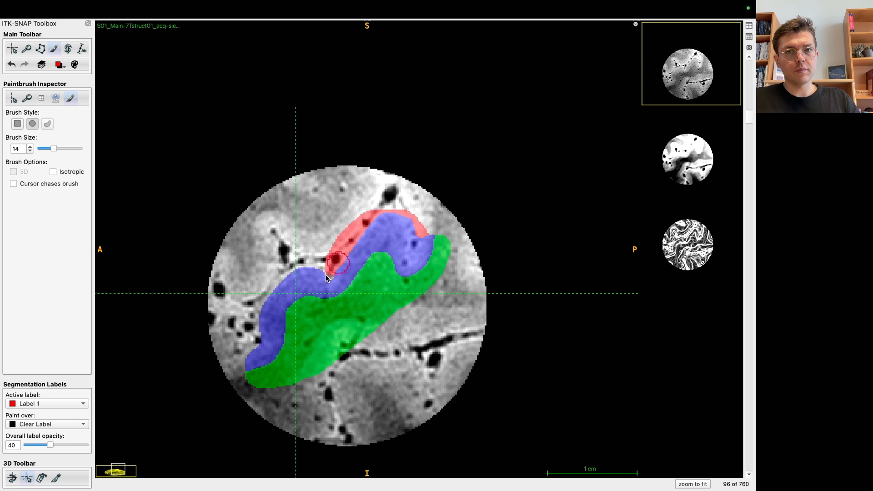
mouse_move(274, 301)
left_mouse_down()
mouse_move(255, 348)
mouse_move(306, 272)
left_mouse_up()
scroll(255, 348, "down", 1)
mouse_move(355, 243)
left_mouse_down()
mouse_move(417, 230)
mouse_move(332, 279)
left_mouse_up()
Cover the outer edge of Label 3 with Label 1 on sagittal slices 94 to 90.
scroll(417, 227, "down", 1)
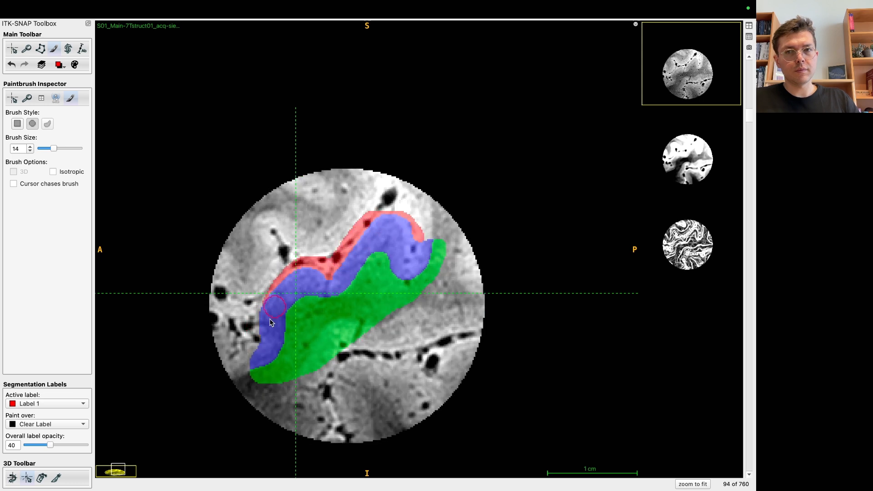
scroll(265, 343, "down", 1)
scroll(265, 343, "up", 1)
scroll(266, 343, "down", 1)
scroll(267, 342, "down", 1)
mouse_move(301, 273)
left_mouse_down()
mouse_move(405, 214)
mouse_move(289, 285)
left_mouse_up()
scroll(405, 214, "down", 1)
scroll(264, 319, "down", 1)
mouse_move(264, 319)
left_mouse_down()
mouse_move(291, 280)
mouse_move(398, 213)
mouse_move(317, 275)
mouse_move(261, 308)
mouse_move(268, 291)
mouse_move(354, 245)
mouse_move(261, 309)
mouse_move(377, 235)
mouse_move(260, 305)
mouse_move(371, 233)
mouse_move(300, 268)
mouse_move(259, 305)
mouse_move(342, 270)
left_mouse_up()
Paint Label 1 along the outer edge of Label 3 on the last labelled sagittal slices, from 89 to 81.
scroll(398, 212, "down", 1)
scroll(262, 308, "down", 1)
scroll(377, 227, "down", 1)
scroll(262, 309, "down", 1)
scroll(377, 235, "down", 1)
scroll(259, 305, "down", 1)
scroll(371, 233, "down", 1)
scroll(259, 305, "down", 1)
scroll(379, 231, "down", 1)
mouse_move(379, 231)
left_mouse_down()
mouse_move(266, 312)
mouse_move(278, 316)
left_mouse_up()
left_click_drag(317, 285, 387, 223)
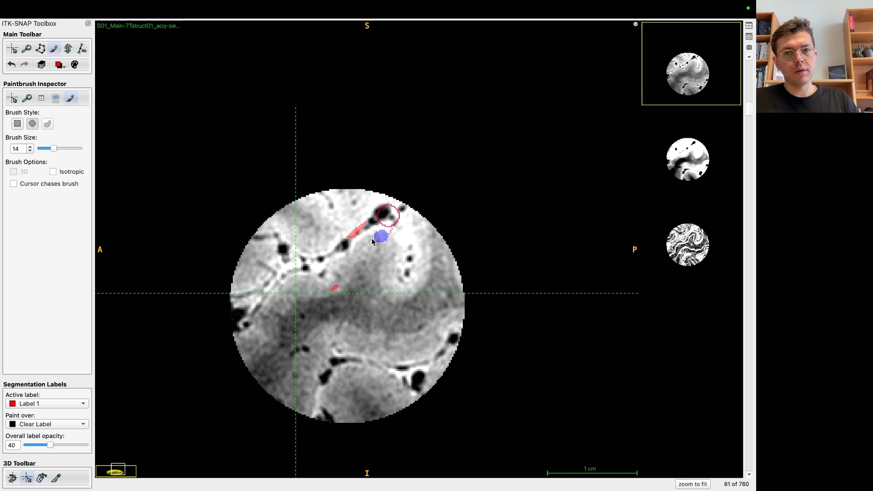
Paint Label 1 from the central indentation around the anterior bulge of Label 3 on the sagittal slices just beyond 108.
scroll(349, 297, "up", 11)
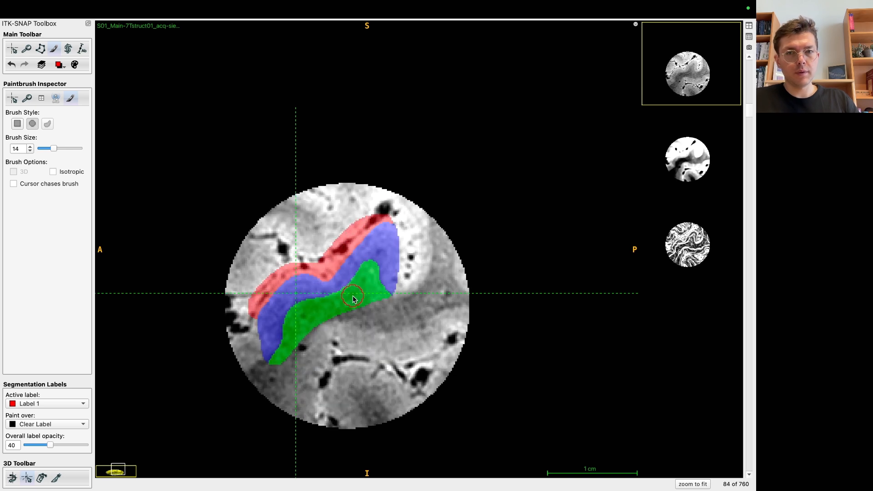
scroll(356, 280, "up", 11)
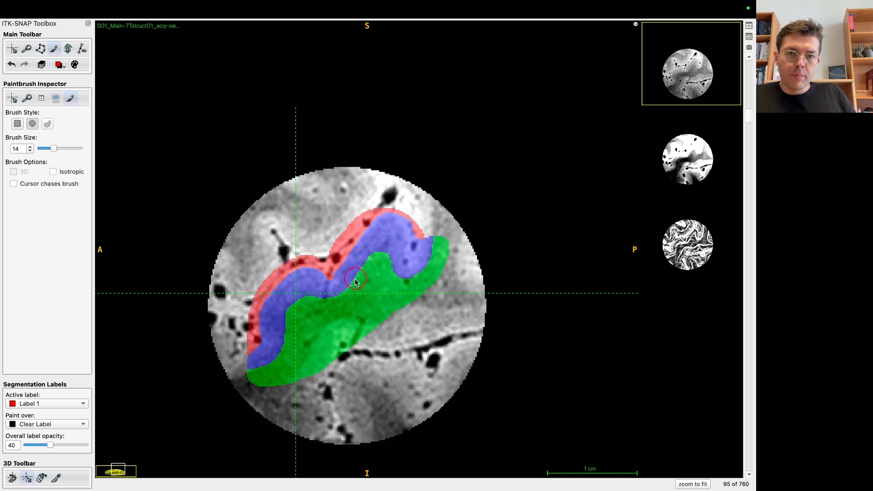
scroll(354, 280, "up", 4)
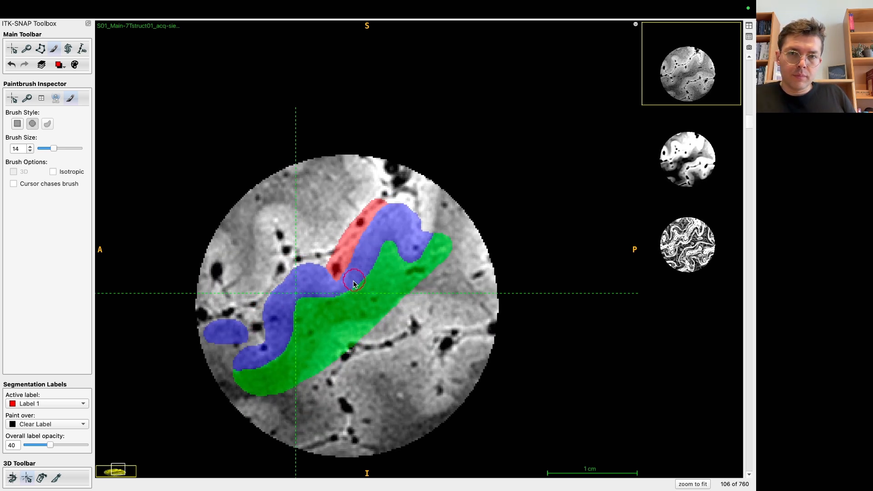
scroll(354, 277, "down", 3)
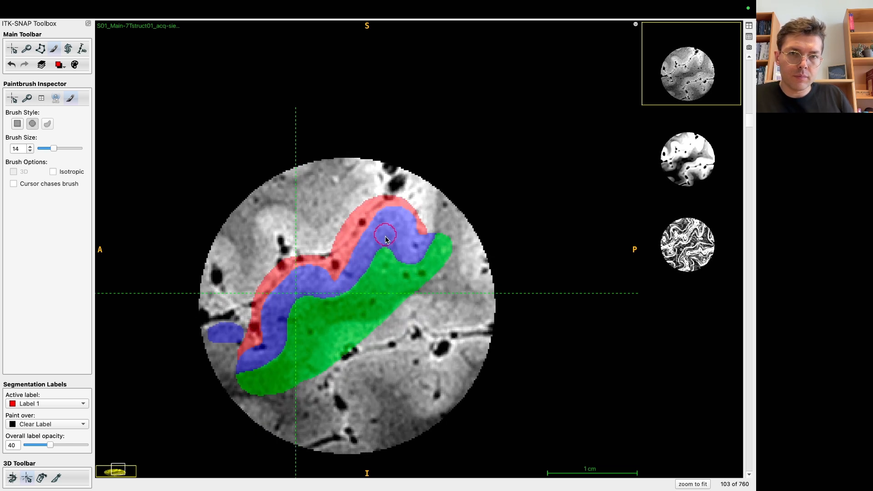
scroll(386, 214, "up", 1)
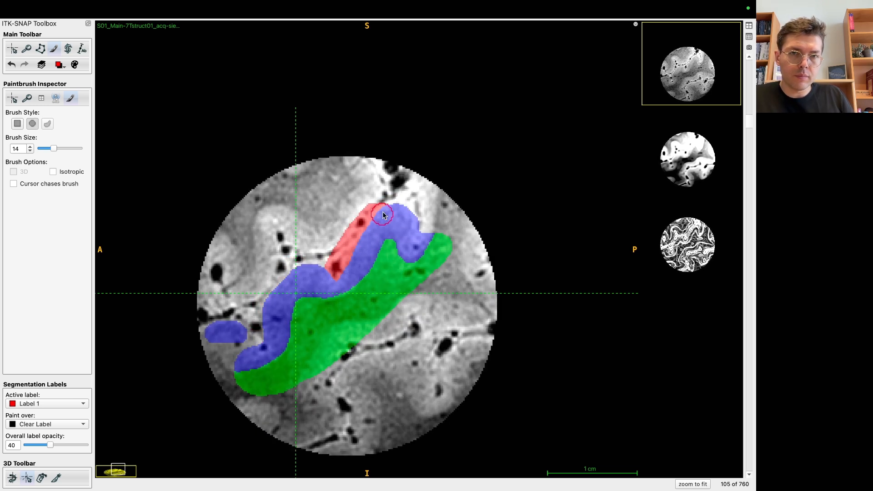
scroll(415, 234, "up", 4)
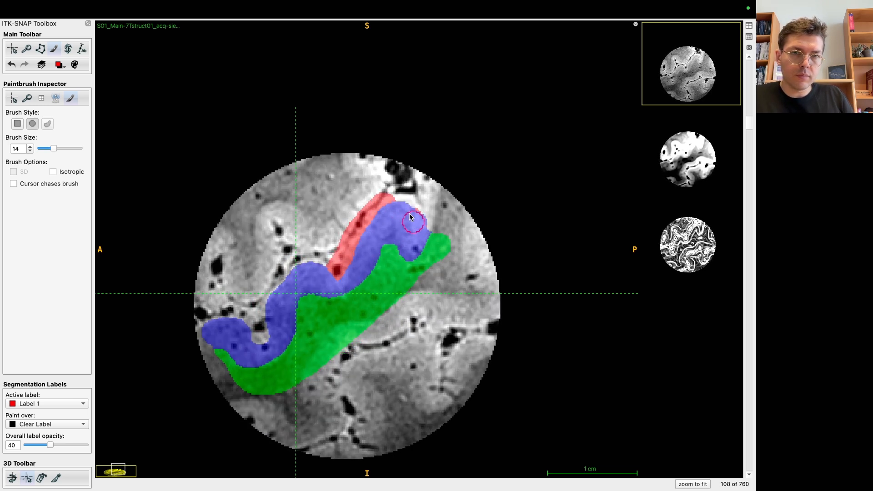
scroll(414, 213, "up", 1)
scroll(388, 201, "up", 1)
mouse_move(338, 273)
left_mouse_down()
mouse_move(293, 271)
mouse_move(266, 334)
left_mouse_up()
scroll(266, 334, "up", 1)
mouse_move(266, 333)
left_mouse_down()
mouse_move(277, 279)
mouse_move(321, 263)
mouse_move(289, 273)
mouse_move(268, 336)
mouse_move(323, 262)
mouse_move(341, 274)
left_mouse_up()
Continue Label 1 around the anterior bulge of Label 3 on the higher-numbered sagittal slices through the 110s.
scroll(321, 263, "up", 1)
scroll(267, 335, "up", 1)
scroll(341, 274, "up", 1)
mouse_move(341, 274)
left_mouse_down()
mouse_move(269, 337)
mouse_move(321, 261)
mouse_move(342, 273)
left_mouse_up()
scroll(268, 337, "up", 1)
scroll(342, 273, "up", 1)
mouse_move(343, 273)
left_mouse_down()
mouse_move(292, 275)
mouse_move(270, 336)
mouse_move(343, 273)
mouse_move(292, 279)
mouse_move(272, 332)
left_mouse_up()
scroll(270, 335, "up", 1)
scroll(344, 273, "up", 1)
scroll(272, 332, "up", 1)
mouse_move(272, 332)
left_mouse_down()
mouse_move(286, 287)
mouse_move(344, 273)
mouse_move(277, 336)
mouse_move(344, 273)
mouse_move(280, 299)
mouse_move(273, 331)
mouse_move(350, 278)
mouse_move(279, 317)
mouse_move(349, 267)
mouse_move(281, 315)
mouse_move(308, 261)
mouse_move(348, 269)
mouse_move(282, 319)
mouse_move(356, 260)
mouse_move(292, 292)
mouse_move(358, 259)
mouse_move(312, 246)
mouse_move(293, 303)
mouse_move(363, 258)
mouse_move(300, 273)
mouse_move(297, 294)
left_mouse_up()
Paint Label 1 over the middle bulge of Label 3 up to the central indentation on the sagittal slices around 150.
scroll(343, 273, "up", 1)
scroll(276, 336, "up", 1)
scroll(344, 273, "up", 1)
scroll(273, 331, "up", 1)
scroll(346, 273, "up", 1)
scroll(273, 329, "up", 1)
scroll(349, 276, "up", 1)
scroll(279, 317, "up", 1)
scroll(349, 267, "up", 1)
scroll(282, 314, "up", 1)
scroll(348, 268, "up", 1)
scroll(282, 319, "up", 1)
scroll(348, 268, "up", 1)
scroll(285, 315, "up", 1)
scroll(353, 265, "up", 1)
scroll(288, 306, "up", 1)
scroll(355, 260, "up", 1)
scroll(292, 294, "up", 1)
scroll(357, 259, "up", 1)
scroll(293, 299, "up", 1)
scroll(359, 259, "up", 1)
scroll(293, 304, "up", 1)
scroll(359, 258, "up", 1)
scroll(296, 295, "up", 1)
scroll(359, 257, "up", 1)
scroll(296, 298, "up", 1)
scroll(362, 258, "up", 1)
scroll(296, 293, "up", 1)
mouse_move(296, 293)
left_mouse_down()
mouse_move(349, 237)
mouse_move(363, 259)
left_mouse_up()
scroll(363, 259, "up", 1)
mouse_move(363, 259)
left_mouse_down()
mouse_move(296, 298)
mouse_move(309, 239)
mouse_move(365, 256)
mouse_move(300, 303)
mouse_move(365, 245)
mouse_move(367, 256)
left_mouse_up()
Paint Label 1 from the central indentation down the outer edge of the middle bulge on the sagittal slices through the 150s.
scroll(296, 298, "up", 1)
scroll(365, 256, "up", 1)
scroll(300, 303, "up", 1)
scroll(368, 256, "up", 1)
mouse_move(367, 255)
left_mouse_down()
mouse_move(306, 249)
mouse_move(300, 296)
left_mouse_up()
scroll(300, 295, "up", 1)
left_click_drag(300, 295, 312, 252)
scroll(377, 241, "up", 1)
mouse_move(376, 241)
left_mouse_down()
mouse_move(309, 282)
mouse_move(364, 227)
mouse_move(313, 263)
mouse_move(324, 234)
mouse_move(377, 214)
mouse_move(298, 289)
mouse_move(375, 230)
mouse_move(322, 242)
mouse_move(305, 279)
left_mouse_up()
Complete Label 1 along the anterior edge of the middle bulge on the sagittal slices beyond 160.
scroll(310, 283, "up", 1)
scroll(364, 228, "up", 1)
scroll(324, 234, "up", 1)
scroll(377, 214, "up", 1)
scroll(298, 289, "up", 1)
scroll(375, 230, "up", 1)
scroll(304, 279, "up", 1)
mouse_move(304, 279)
left_mouse_down()
mouse_move(341, 225)
mouse_move(377, 223)
mouse_move(305, 277)
mouse_move(377, 223)
mouse_move(306, 276)
left_mouse_up()
scroll(376, 223, "up", 1)
Extend Label 1 around the lower anterior bulge of Label 3 and toward its lower end on sagittal slices 164 to 162.
scroll(305, 277, "down", 1)
scroll(378, 223, "down", 1)
scroll(305, 286, "down", 1)
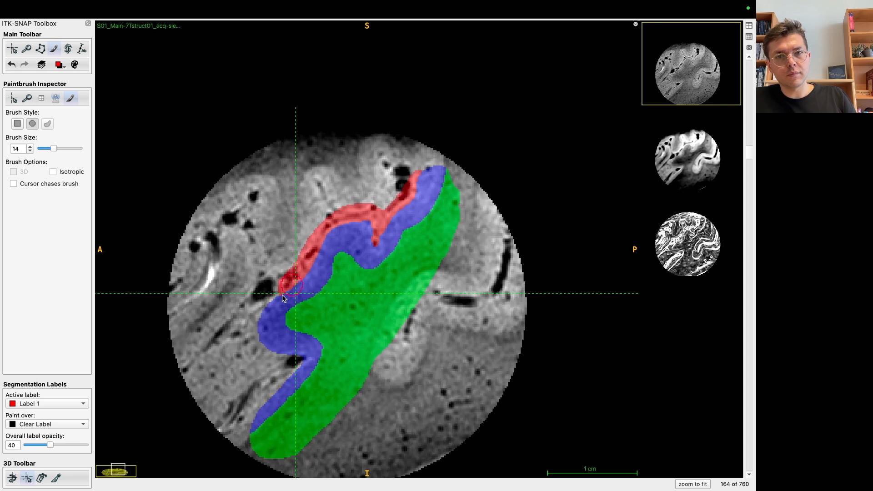
scroll(276, 398, "down", 1)
mouse_move(276, 398)
left_mouse_down()
mouse_move(273, 350)
mouse_move(300, 278)
left_mouse_up()
scroll(259, 331, "down", 1)
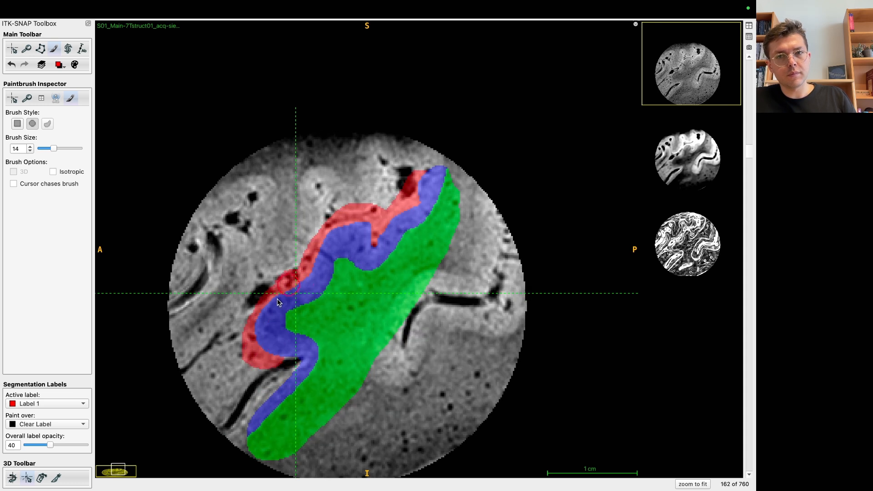
mouse_move(295, 353)
left_mouse_down()
mouse_move(250, 423)
mouse_move(262, 361)
mouse_move(305, 273)
mouse_move(250, 330)
mouse_move(271, 392)
mouse_move(251, 421)
left_mouse_up()
Paint Label 1 from the lower end of Label 3 around the lower anterior bulge on sagittal slices 161 to 158.
scroll(250, 422, "down", 1)
scroll(306, 273, "down", 1)
scroll(250, 421, "down", 1)
mouse_move(250, 421)
left_mouse_down()
mouse_move(291, 362)
mouse_move(257, 308)
mouse_move(304, 275)
left_mouse_up()
scroll(304, 275, "down", 1)
mouse_move(304, 274)
left_mouse_down()
mouse_move(252, 329)
mouse_move(273, 392)
mouse_move(250, 420)
left_mouse_up()
Continue Label 1 along the lower indentation and lower anterior bulge of Label 3 on sagittal slices 157 to 155.
scroll(250, 420, "down", 1)
mouse_move(250, 420)
left_mouse_down()
mouse_move(287, 366)
mouse_move(306, 275)
left_mouse_up()
scroll(306, 275, "down", 1)
mouse_move(306, 275)
left_mouse_down()
mouse_move(248, 334)
mouse_move(250, 420)
mouse_move(245, 314)
mouse_move(253, 342)
left_mouse_up()
scroll(250, 421, "down", 1)
left_click_drag(243, 416, 248, 421)
Extend Label 1 from the lower end of Label 3 around its lower anterior bulge on sagittal slices down to 151.
scroll(248, 420, "down", 1)
mouse_move(248, 420)
left_mouse_down()
mouse_move(282, 368)
mouse_move(255, 309)
mouse_move(304, 276)
left_mouse_up()
scroll(305, 275, "down", 1)
mouse_move(304, 275)
left_mouse_down()
mouse_move(262, 301)
mouse_move(278, 361)
left_mouse_up()
scroll(254, 407, "down", 2)
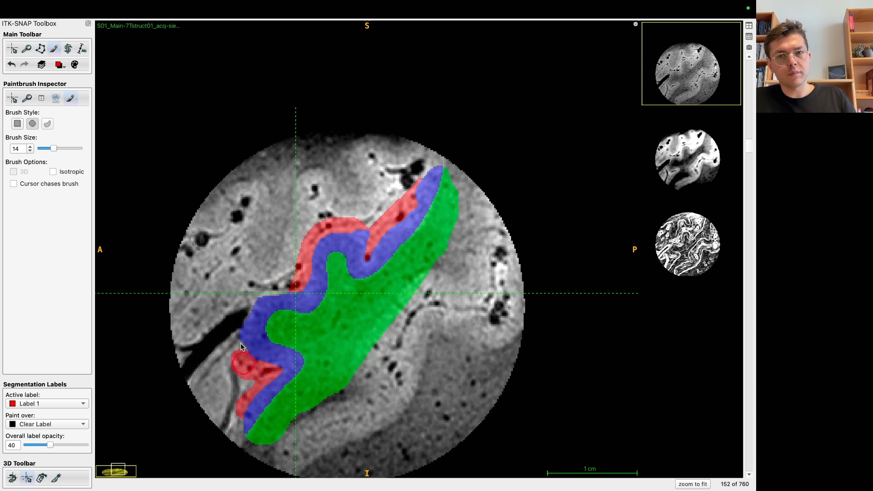
scroll(253, 400, "down", 3)
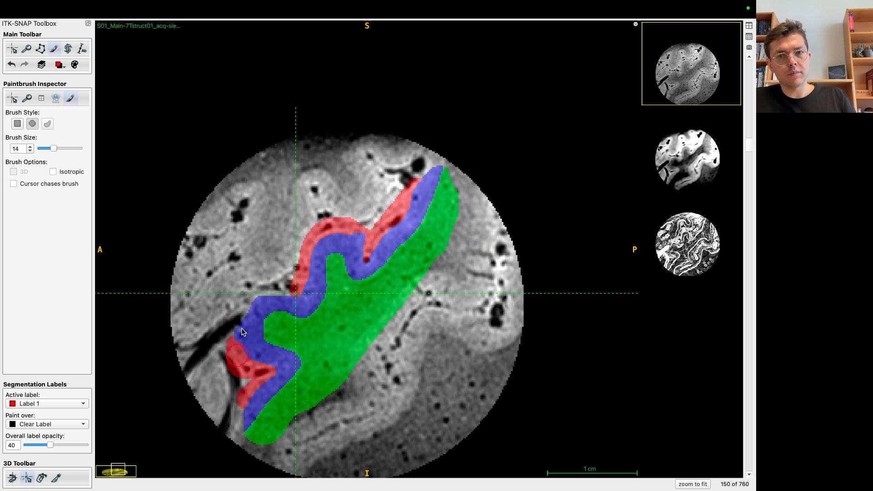
Paint Label 1 from the lower indentation of Label 3 up along its lower anterior bulge, from sagittal slice 150 to about 147.
mouse_move(250, 400)
left_mouse_down()
mouse_move(247, 309)
mouse_move(291, 291)
left_mouse_up()
scroll(291, 291, "down", 1)
mouse_move(291, 291)
left_mouse_down()
mouse_move(269, 298)
mouse_move(265, 371)
mouse_move(250, 398)
left_mouse_up()
scroll(250, 398, "down", 1)
mouse_move(247, 397)
left_mouse_down()
mouse_move(261, 379)
mouse_move(242, 310)
mouse_move(282, 296)
left_mouse_up()
scroll(282, 297, "down", 1)
scroll(251, 395, "down", 1)
Continue Label 1 around the lower anterior bulge of Label 3 on sagittal slices from about 146 to 143.
mouse_move(250, 395)
left_mouse_down()
mouse_move(230, 330)
mouse_move(285, 300)
left_mouse_up()
scroll(285, 300, "down", 1)
scroll(253, 392, "down", 1)
left_click_drag(250, 392, 227, 318)
scroll(285, 304, "down", 1)
mouse_move(285, 301)
left_mouse_down()
mouse_move(221, 309)
mouse_move(246, 382)
mouse_move(226, 311)
mouse_move(285, 300)
mouse_move(218, 310)
mouse_move(240, 402)
mouse_move(207, 318)
mouse_move(285, 300)
mouse_move(212, 305)
mouse_move(241, 377)
mouse_move(240, 400)
left_mouse_up()
Paint Label 1 around the anterior tip and lower indentation of Label 3 on sagittal slices from about 142 to 134.
scroll(244, 389, "down", 1)
scroll(285, 300, "down", 1)
scroll(240, 401, "down", 1)
scroll(286, 301, "down", 1)
scroll(240, 399, "down", 1)
mouse_move(240, 398)
left_mouse_down()
mouse_move(211, 310)
mouse_move(283, 301)
mouse_move(192, 333)
mouse_move(236, 396)
mouse_move(196, 331)
mouse_move(280, 304)
mouse_move(206, 315)
left_mouse_up()
scroll(283, 301, "down", 1)
scroll(235, 397, "down", 1)
scroll(281, 303, "down", 1)
scroll(236, 396, "down", 1)
mouse_move(232, 380)
left_mouse_down()
mouse_move(236, 397)
mouse_move(268, 296)
mouse_move(282, 303)
mouse_move(225, 372)
mouse_move(237, 394)
mouse_move(255, 296)
mouse_move(282, 303)
mouse_move(210, 361)
mouse_move(215, 378)
left_mouse_up()
Carry Label 1 along the upper edge of the anterior bulge of Label 3 on sagittal slices from about 133 to 123.
scroll(282, 302, "down", 1)
scroll(237, 394, "down", 1)
scroll(282, 302, "down", 1)
scroll(214, 378, "down", 1)
mouse_move(195, 345)
left_mouse_down()
mouse_move(275, 303)
mouse_move(207, 315)
mouse_move(273, 315)
left_mouse_up()
scroll(275, 303, "down", 1)
scroll(194, 330, "down", 1)
scroll(273, 315, "down", 1)
mouse_move(274, 314)
left_mouse_down()
mouse_move(219, 310)
mouse_move(192, 334)
mouse_move(271, 314)
mouse_move(195, 323)
mouse_move(248, 302)
mouse_move(273, 315)
left_mouse_up()
scroll(193, 332, "down", 1)
scroll(272, 314, "down", 1)
scroll(193, 327, "down", 1)
scroll(273, 315, "down", 1)
Paint Label 1 over the anterior bulge and into both upper indentations of Label 3 on sagittal slices down to 110.
mouse_move(273, 316)
left_mouse_down()
mouse_move(257, 302)
mouse_move(197, 324)
mouse_move(273, 315)
mouse_move(229, 303)
mouse_move(200, 323)
left_mouse_up()
scroll(197, 326, "down", 1)
scroll(273, 315, "down", 1)
scroll(211, 320, "down", 1)
scroll(265, 330, "down", 1)
mouse_move(265, 329)
left_mouse_down()
mouse_move(196, 324)
mouse_move(248, 303)
mouse_move(273, 315)
mouse_move(206, 322)
mouse_move(268, 329)
mouse_move(218, 312)
mouse_move(241, 310)
mouse_move(246, 315)
mouse_move(198, 321)
mouse_move(258, 332)
mouse_move(314, 255)
mouse_move(339, 271)
left_mouse_up()
scroll(196, 324, "down", 1)
scroll(273, 315, "down", 1)
scroll(200, 321, "down", 1)
scroll(268, 329, "down", 1)
scroll(198, 321, "down", 1)
scroll(265, 332, "down", 1)
scroll(198, 321, "down", 1)
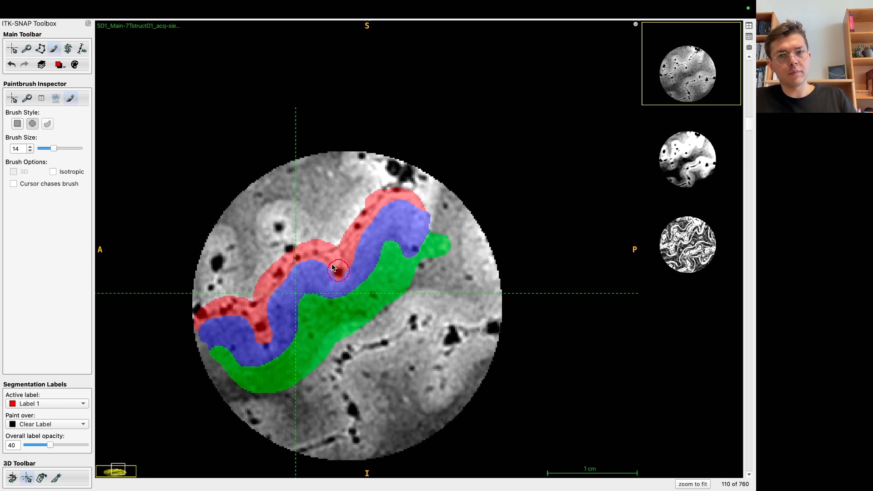
Paint Label 1 from the anterior end of Label 3 to the indentation between its upper bulges on sagittal slices just below 110.
scroll(275, 326, "down", 1)
scroll(211, 323, "down", 1)
mouse_move(211, 322)
left_mouse_down()
mouse_move(264, 333)
mouse_move(237, 316)
mouse_move(315, 261)
mouse_move(251, 346)
mouse_move(291, 268)
mouse_move(311, 268)
mouse_move(248, 339)
mouse_move(209, 323)
mouse_move(337, 257)
left_mouse_up()
scroll(263, 333, "up", 1)
scroll(236, 320, "up", 1)
scroll(245, 325, "down", 2)
Complete Label 1 around the detached anterior island and upper edge of Label 3 on sagittal slices down to about 99.
scroll(275, 337, "down", 1)
scroll(251, 346, "down", 1)
scroll(310, 269, "down", 1)
scroll(209, 323, "down", 1)
scroll(336, 257, "down", 1)
scroll(217, 331, "down", 1)
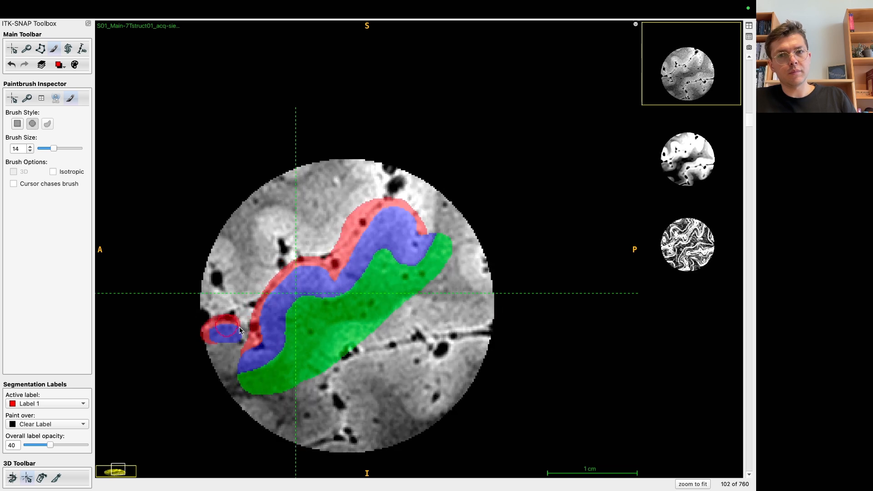
mouse_move(221, 331)
left_mouse_down()
mouse_move(255, 334)
mouse_move(314, 266)
left_mouse_up()
scroll(318, 271, "down", 1)
scroll(324, 277, "down", 3)
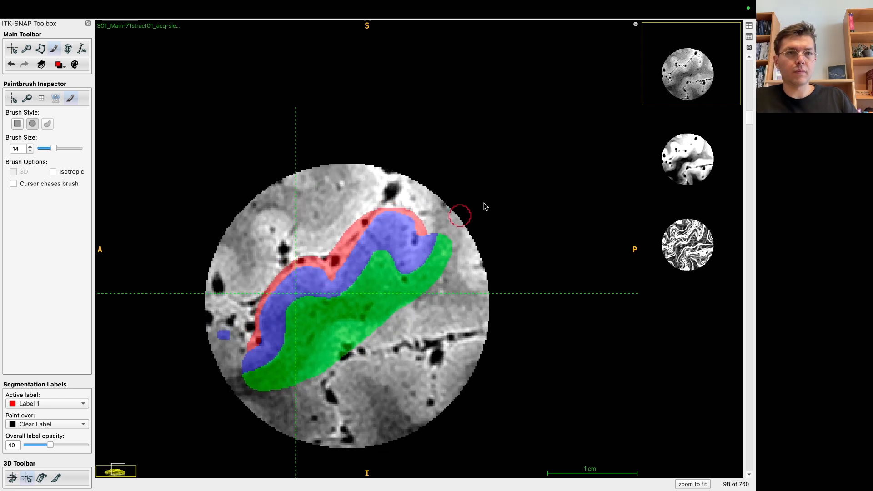
Return to the four-view layout, orbit the 3D model and place the cursor on the uncovered Label 3 area at sagittal slice 212.
left_click(749, 26)
left_click_drag(206, 430, 250, 408)
left_click_drag(334, 292, 291, 348)
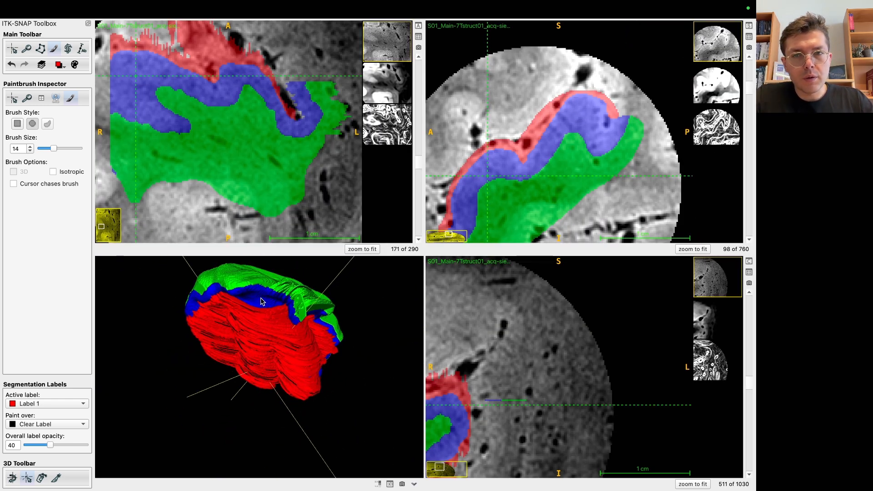
left_click(263, 302)
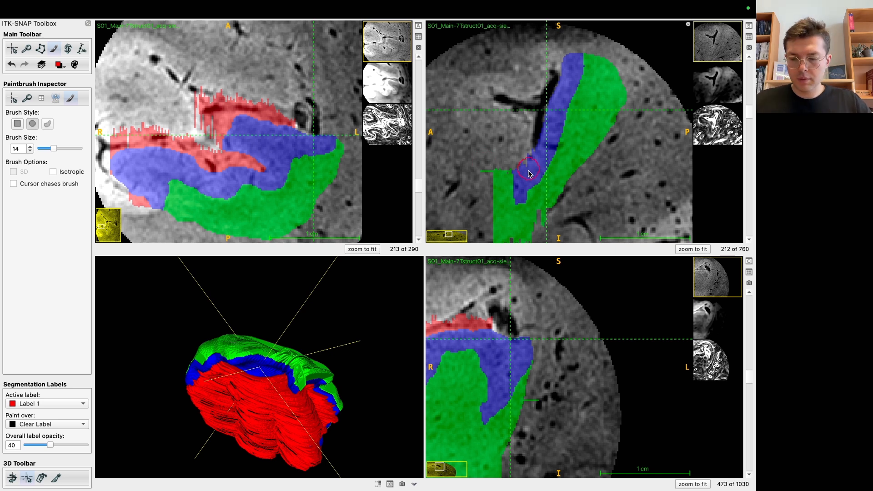
Paint Label 1 along the full anterior edge of Label 3 on sagittal slices 212 to 218.
left_click_drag(521, 166, 562, 63)
scroll(563, 68, "up", 1)
scroll(527, 157, "up", 1)
scroll(562, 62, "up", 1)
left_click_drag(562, 63, 525, 161)
scroll(523, 161, "up", 1)
scroll(559, 65, "up", 1)
scroll(525, 160, "up", 1)
left_click_drag(526, 160, 536, 137)
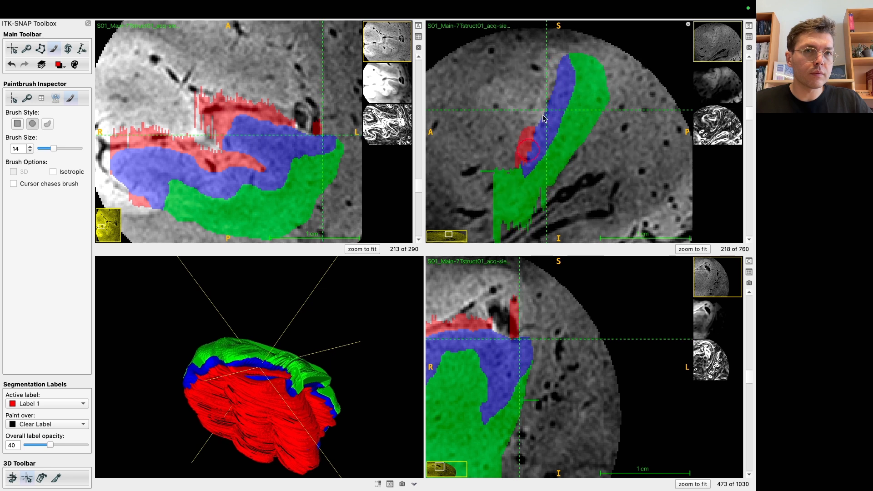
Continue Label 1 along the shrinking anterior edge of Label 3 on sagittal slices 219 to 227.
scroll(557, 71, "up", 1)
scroll(558, 73, "up", 1)
scroll(557, 74, "up", 1)
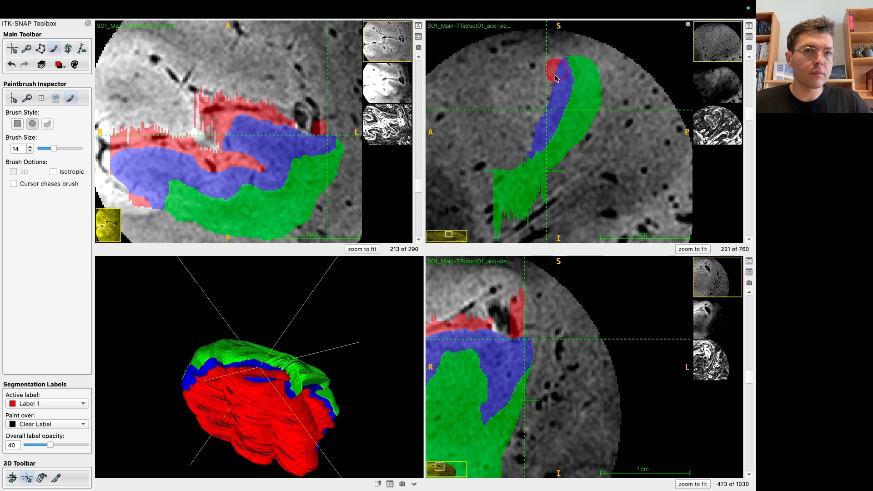
left_click_drag(537, 133, 535, 139)
scroll(535, 140, "up", 1)
mouse_move(535, 140)
left_mouse_down()
mouse_move(558, 75)
mouse_move(538, 129)
left_mouse_up()
scroll(558, 73, "up", 1)
scroll(537, 129, "up", 1)
mouse_move(538, 129)
left_mouse_down()
mouse_move(554, 79)
mouse_move(548, 101)
left_mouse_up()
scroll(555, 75, "up", 1)
scroll(537, 125, "up", 1)
scroll(554, 74, "up", 1)
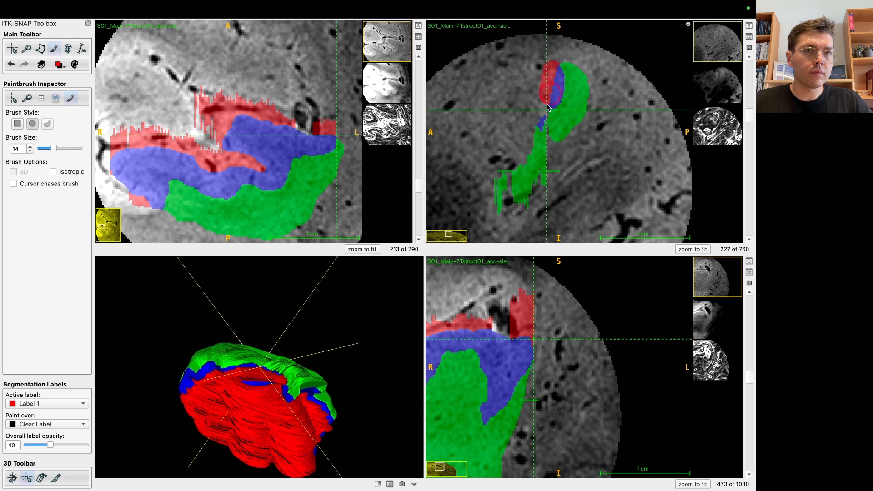
Go back through the sagittal slices and fill Label 1 along the anterior edge of Label 3 on slices 211 to 207.
scroll(549, 138, "down", 10)
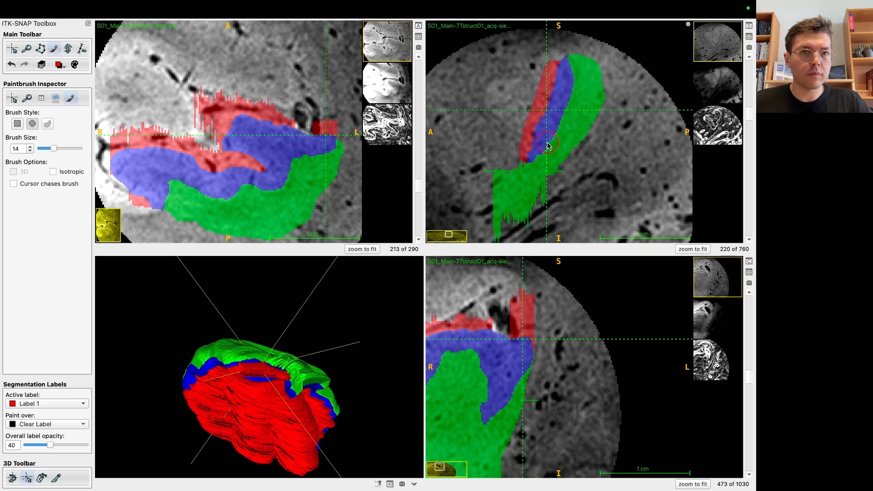
scroll(549, 145, "down", 6)
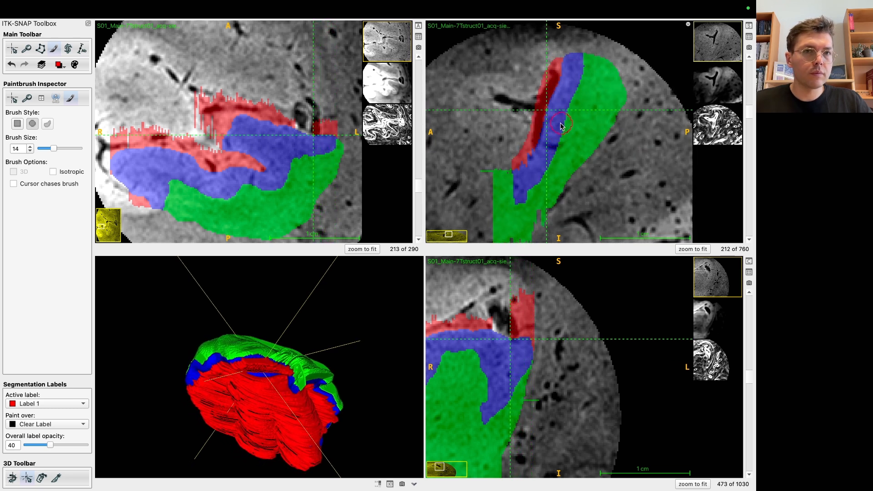
scroll(536, 155, "down", 1)
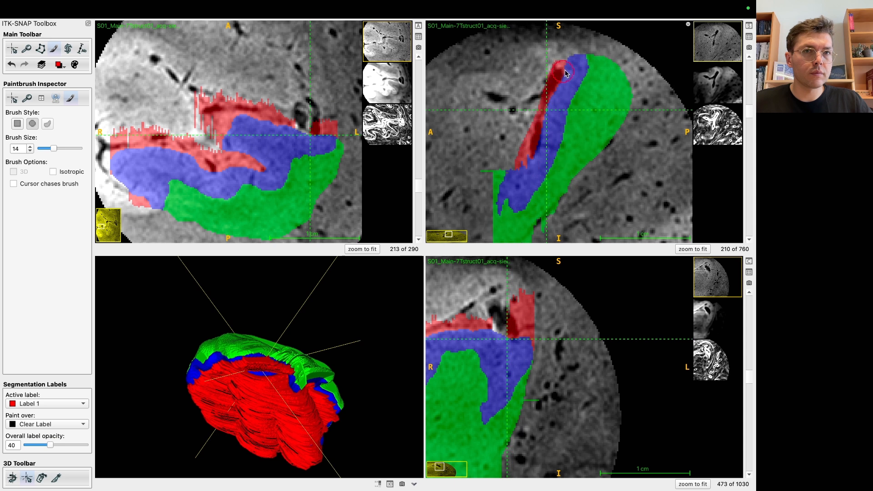
scroll(545, 135, "down", 1)
scroll(527, 168, "down", 2)
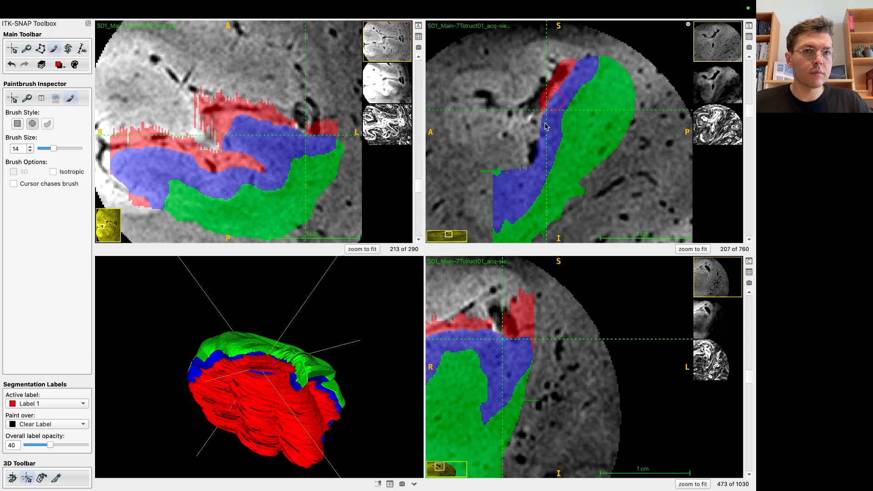
Paint Label 1 along the anterior edge of Label 3 on sagittal slices 206 to 198 and check the border in 3D.
scroll(527, 172, "down", 2)
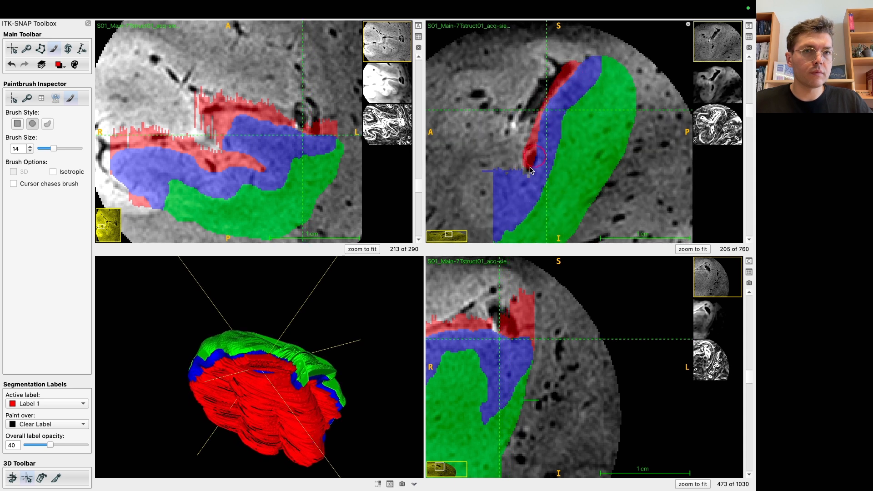
scroll(541, 128, "down", 1)
scroll(585, 76, "down", 3)
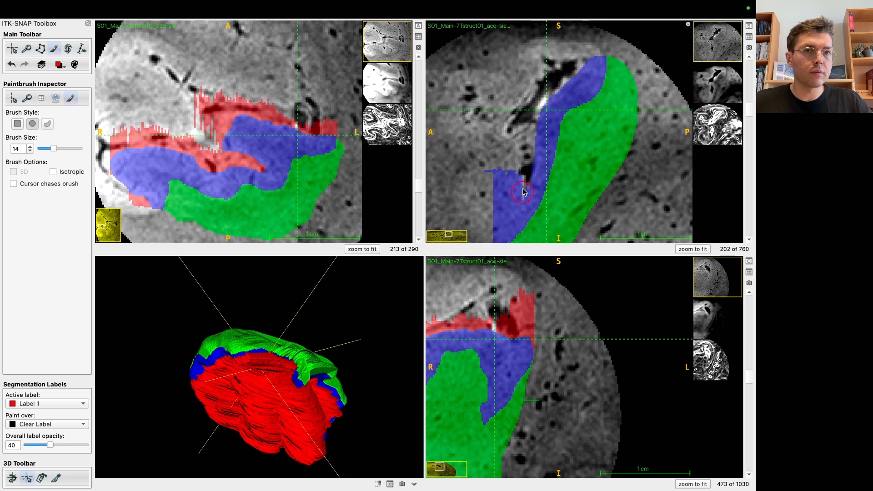
scroll(546, 101, "down", 2)
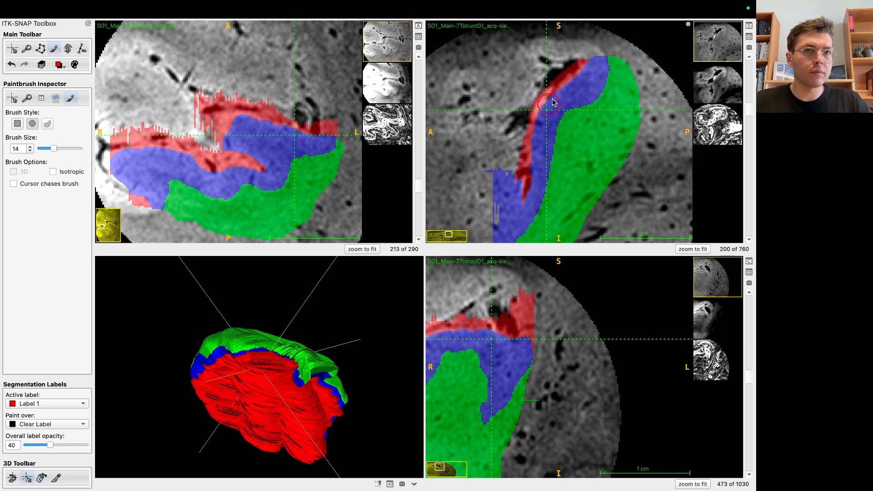
scroll(532, 175, "down", 1)
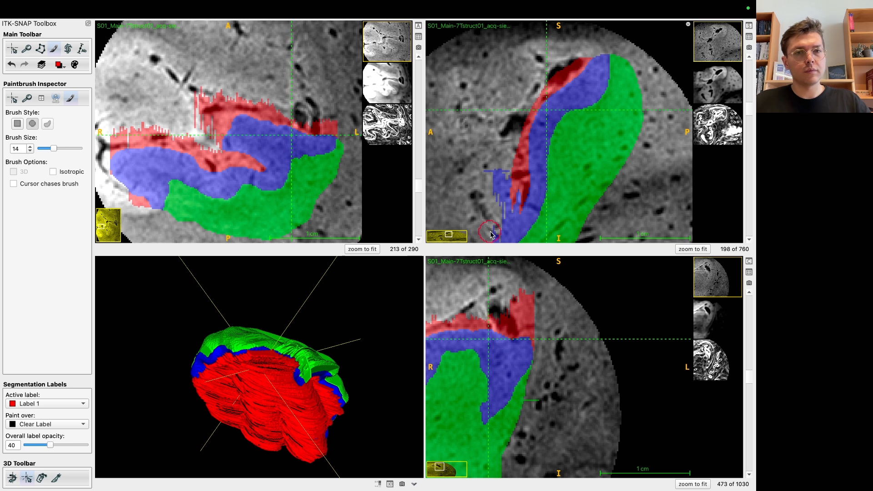
left_click_drag(150, 437, 315, 245)
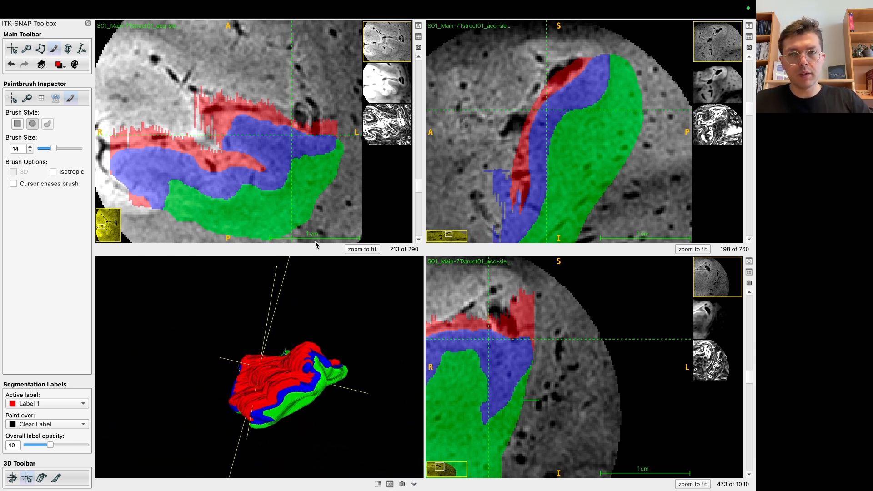
Save the segmentation under the new name segmentation-hg_v08.nii.gz.
mouse_move(167, 2)
left_click(133, 9)
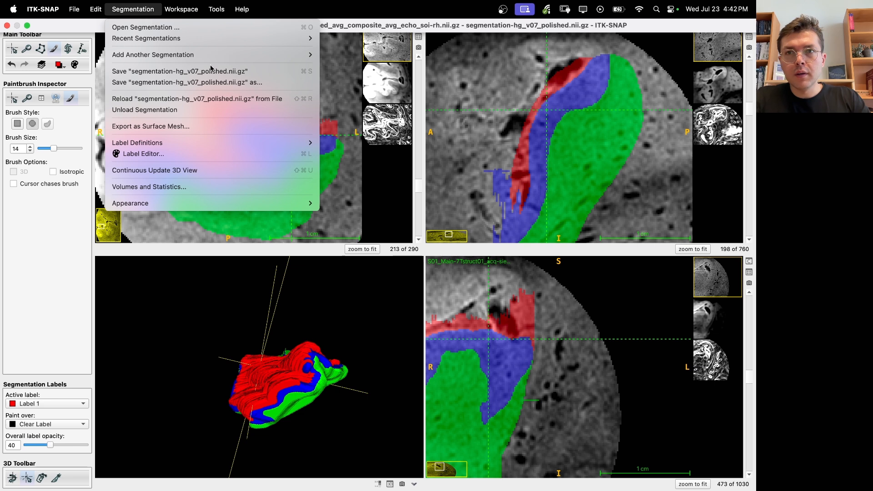
left_click(248, 83)
key("Right")
key("BackSpace")
key("BackSpace")
key("BackSpace")
key("BackSpace")
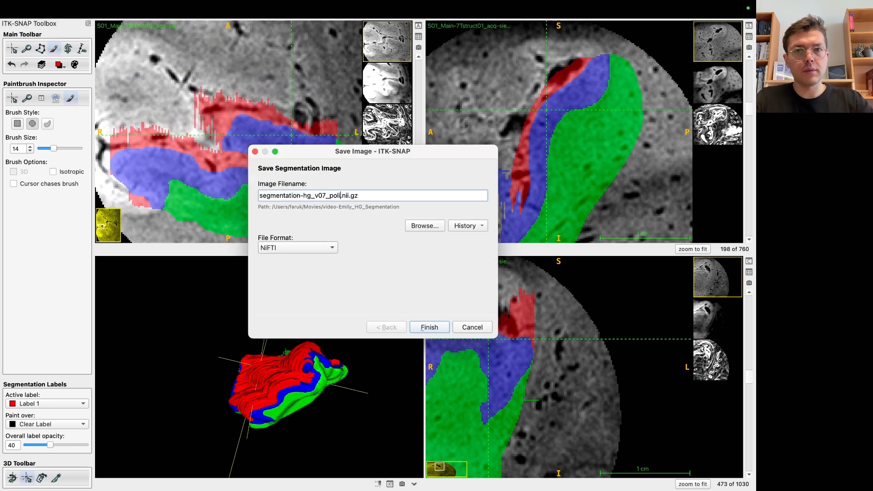
key("BackSpace")
key("BackSpace")
key("Return")
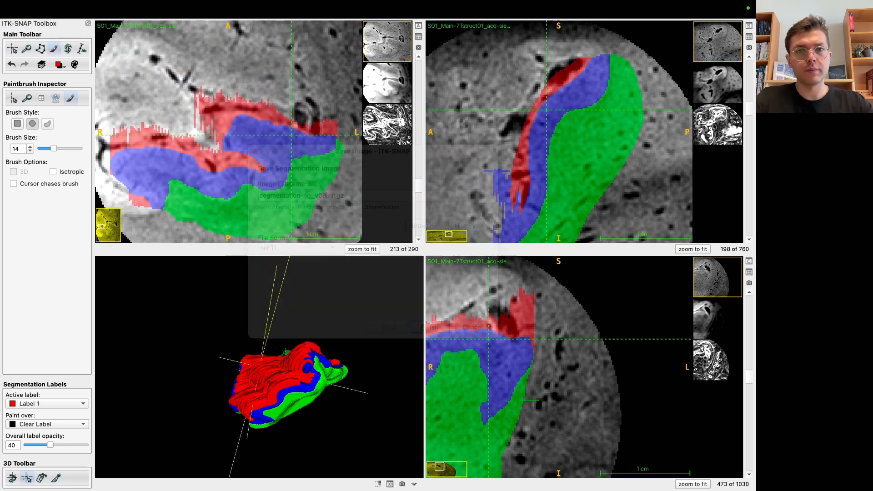
Switch to Terminal and run LayNii's LN2_RIM_POLISH on segmentation-hg_v08.nii.gz.
key("super+Tab")
left_click(341, 386)
key("Up")
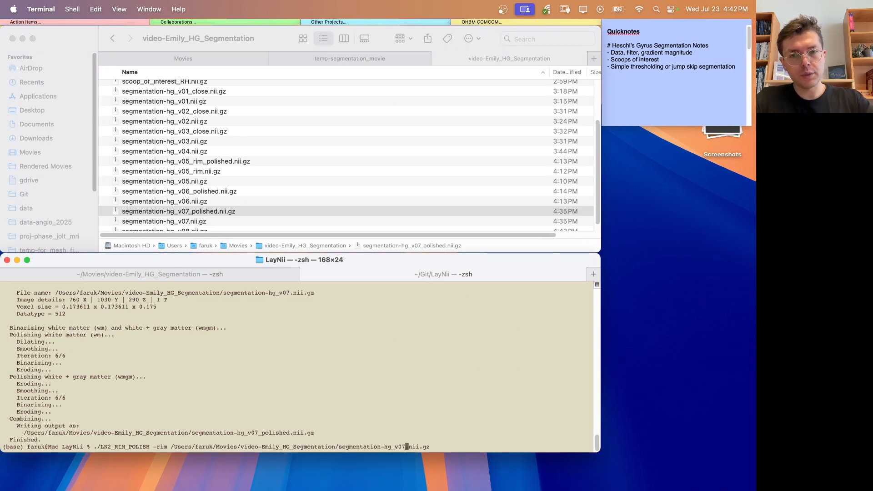
key("Return")
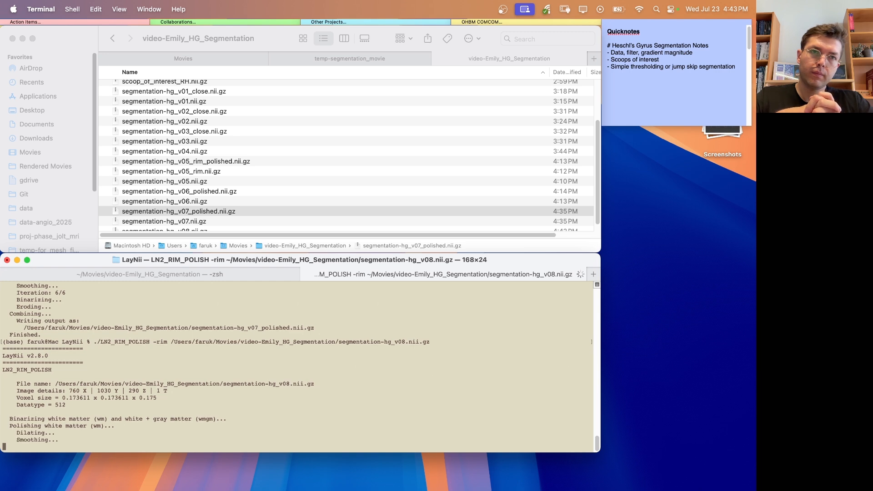
Shorten the last line of the Heschl's Gyrus notes in Stickies to "Jump skip segmentation".
left_click(676, 68)
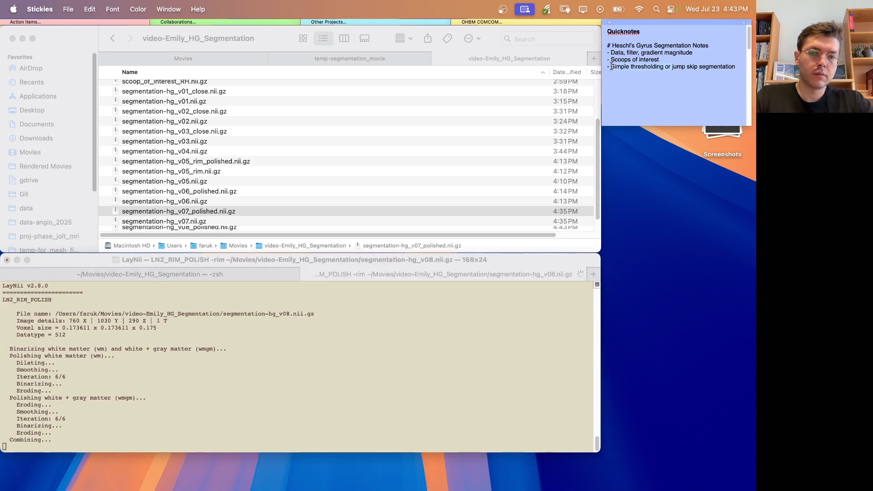
type("J")
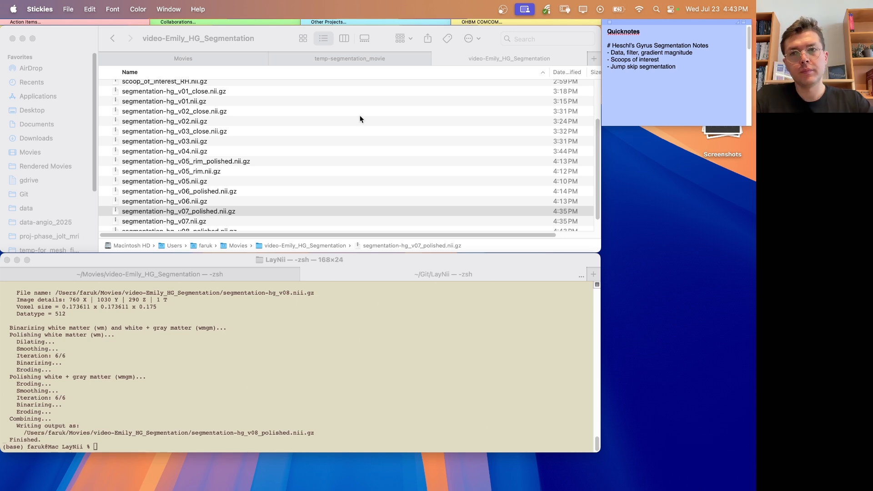
Copy the path of segmentation-hg_v08_polished.nii.gz in Finder and open that file as the segmentation in ITK-SNAP.
left_click(296, 146)
scroll(255, 182, "down", 2)
left_click(211, 214)
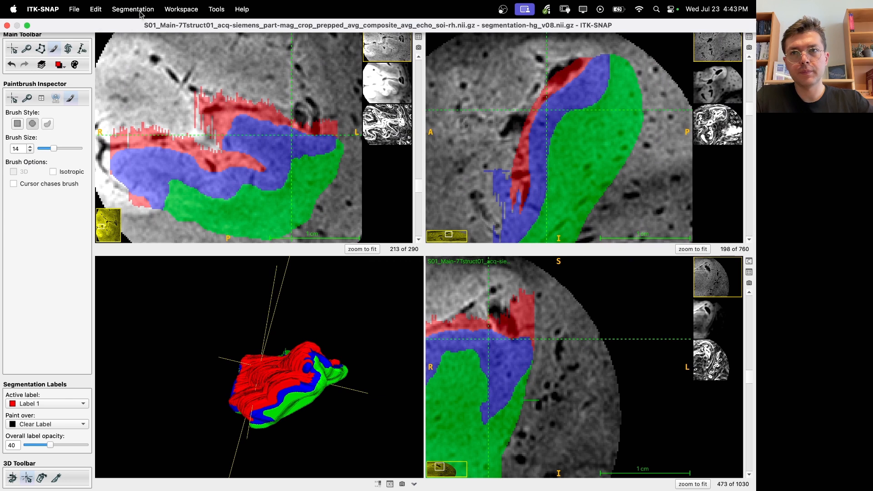
left_click(140, 13)
left_click(140, 25)
key("super+v")
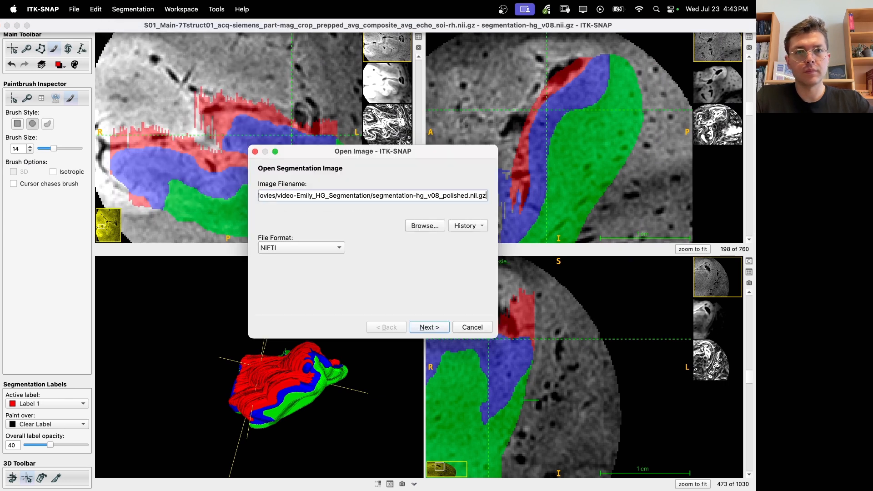
key("Return")
key("Return")
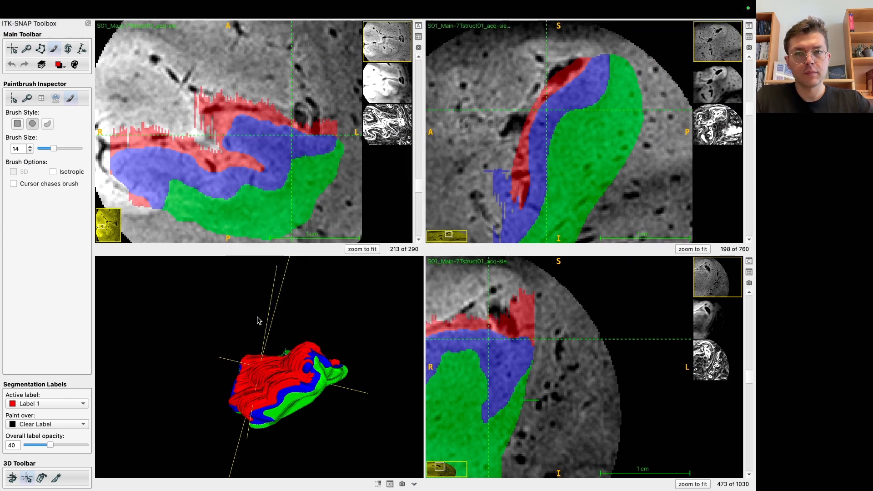
Examine the polished labels by orbiting the 3D model and browsing sagittal slices around 184 to 204 in crosshair mode.
left_click_drag(258, 321, 182, 395)
left_click_drag(171, 445, 187, 308)
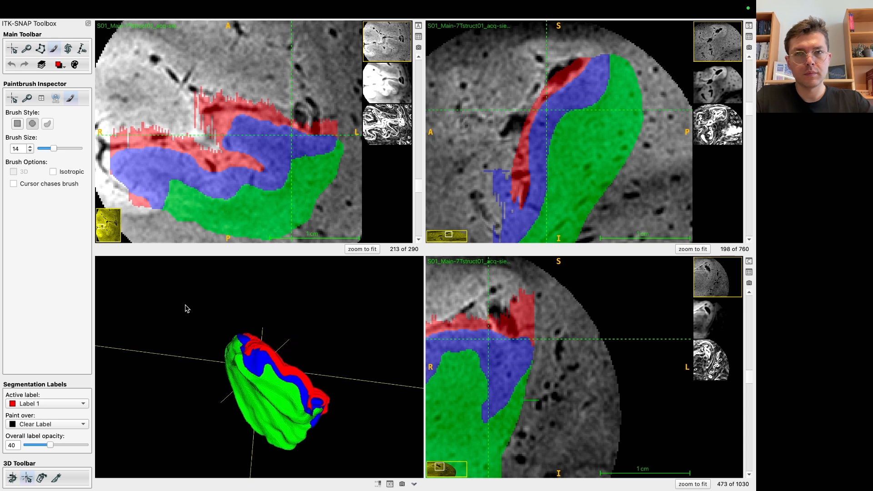
key("c")
scroll(632, 149, "down", 20)
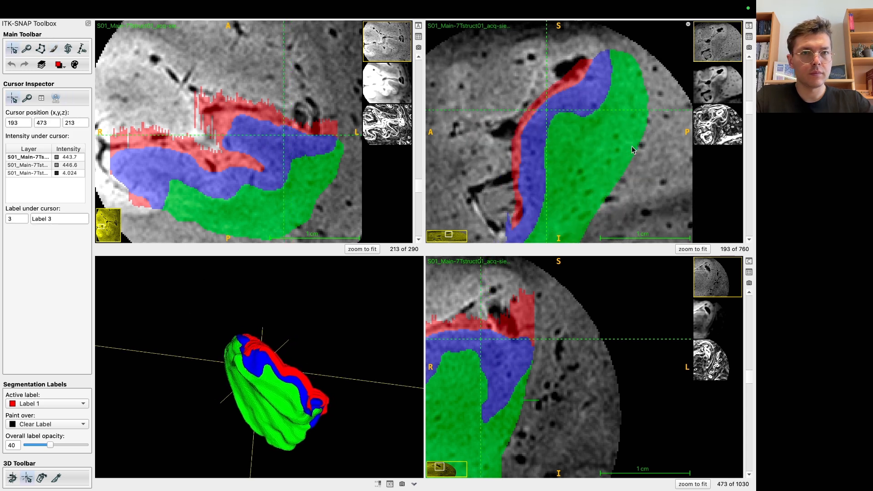
scroll(632, 146, "up", 20)
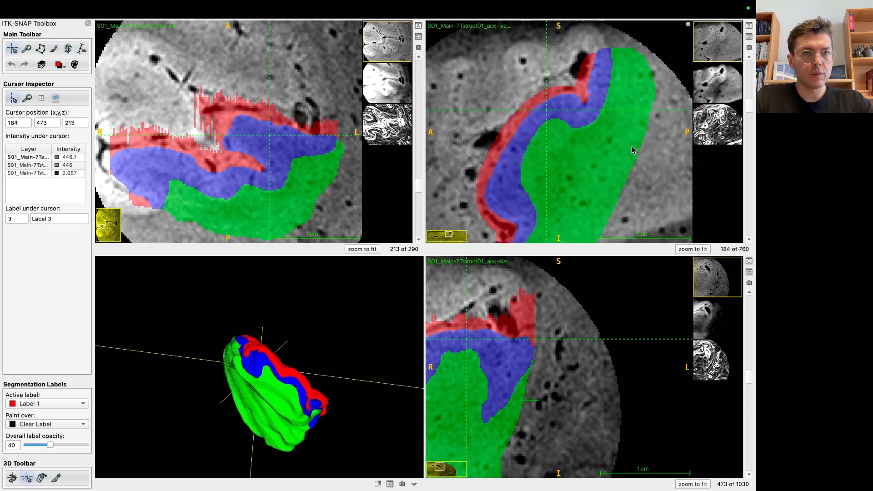
scroll(632, 146, "down", 5)
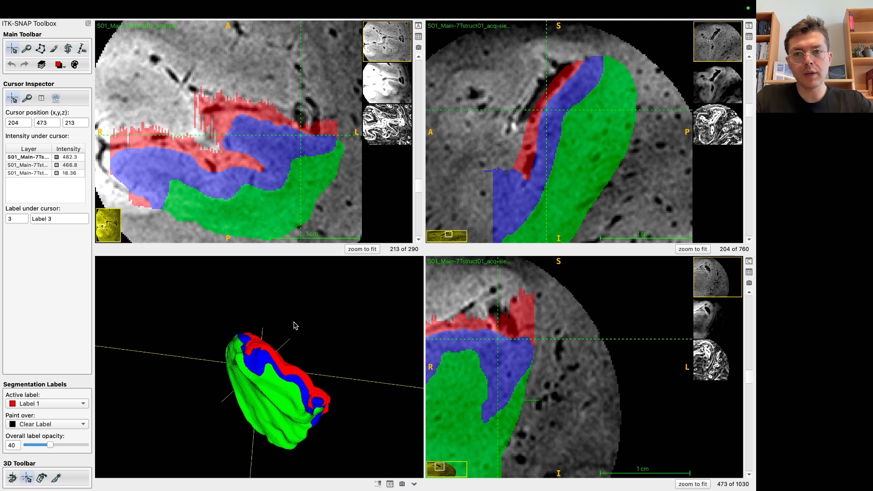
left_click_drag(277, 329, 277, 411)
left_click_drag(351, 388, 196, 296)
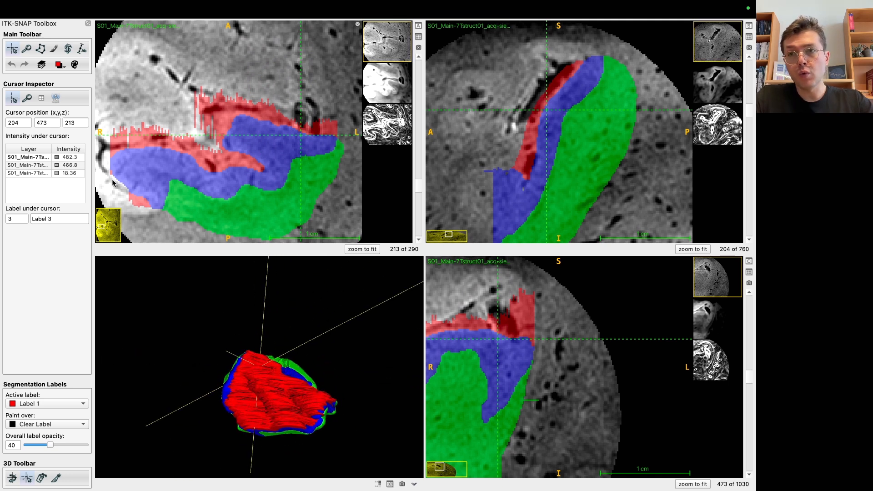
Hide Label 1 in the 3D window and examine the remaining surface of the polished segmentation.
left_click(76, 65)
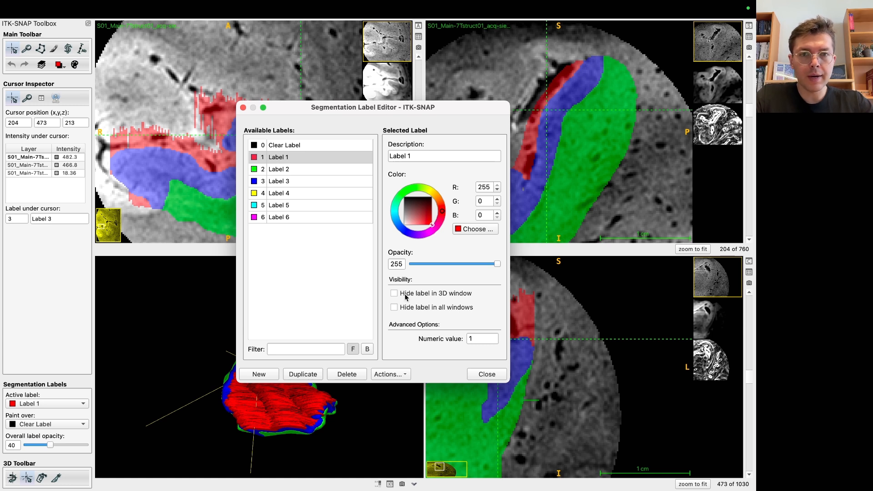
left_click(489, 377)
left_click_drag(355, 441, 362, 411)
scroll(363, 411, "up", 5)
scroll(362, 412, "down", 3)
left_click_drag(285, 314, 254, 296)
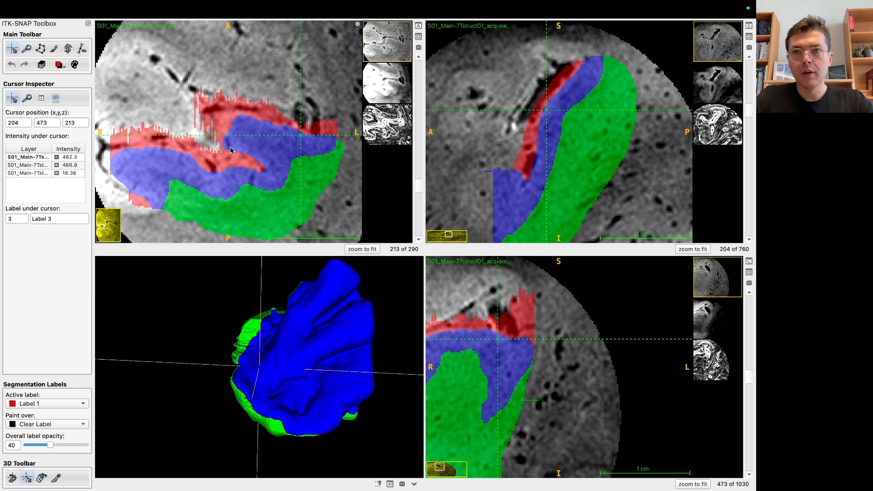
left_click(133, 9)
left_click(224, 70)
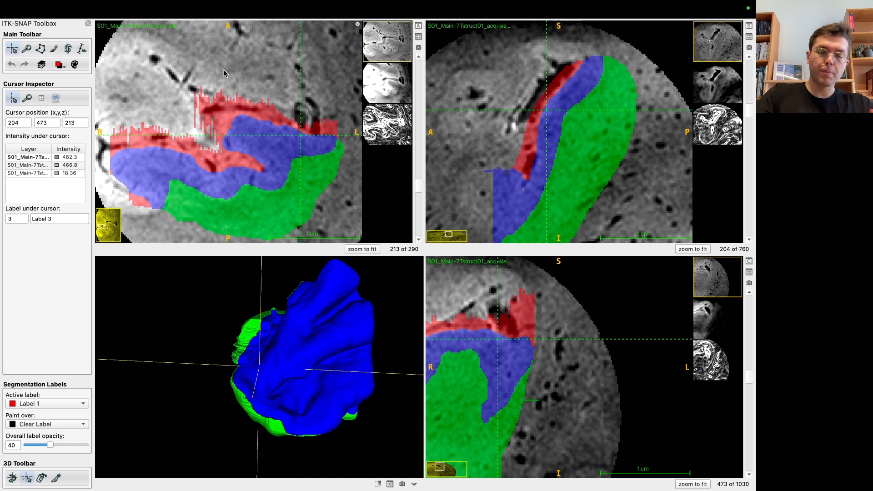
Switch to Finder and rename segmentation-hg_v08_polished.nii.gz to segmentation-hg_v09.nii.gz.
key("ctrl+Left")
scroll(243, 173, "down", 2)
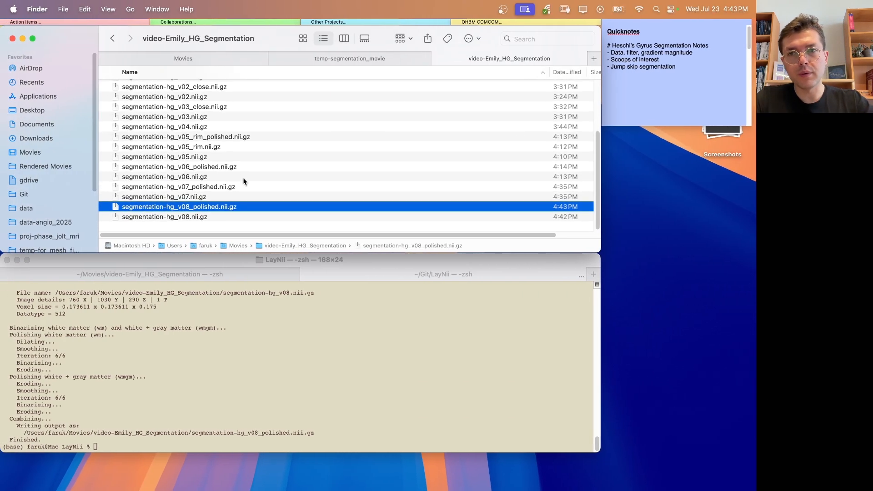
key("Return")
key("Right")
key("BackSpace")
key("BackSpace")
key("BackSpace")
key("BackSpace")
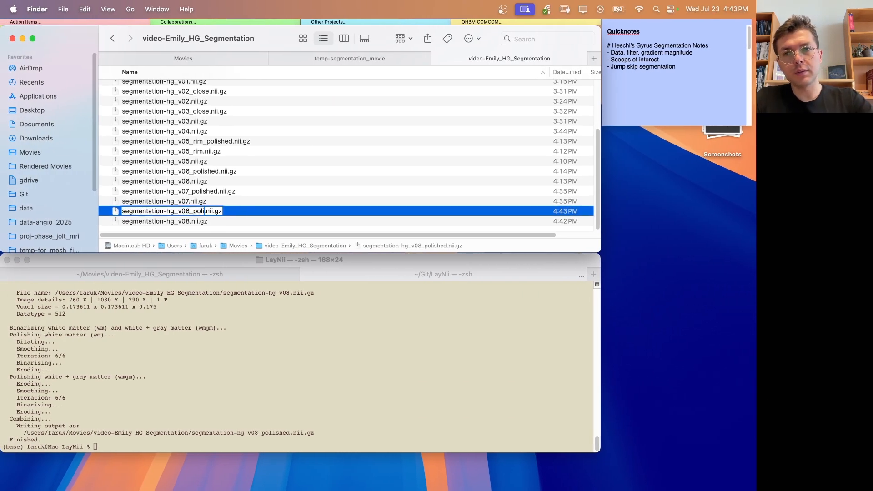
type("9")
key("Return")
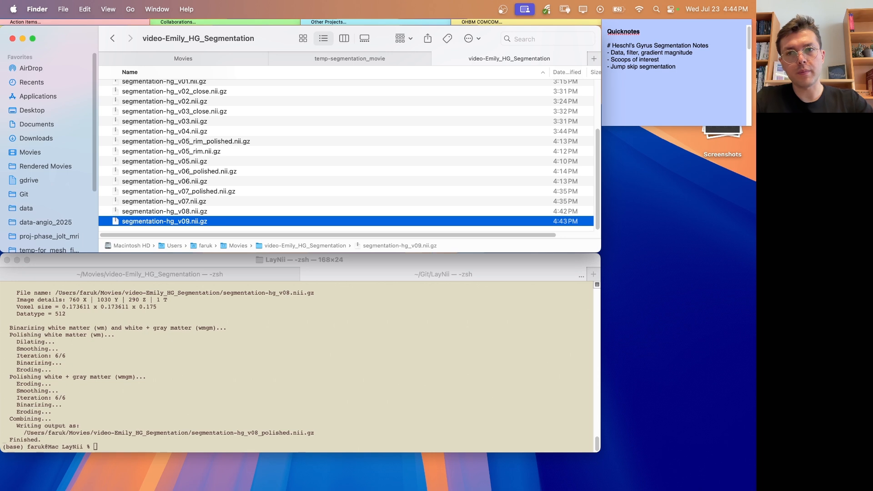
Copy the path of segmentation-hg_v09.nii.gz and run ./LN2_LAYERS in Terminal with that file as the -rim input.
left_click(218, 201)
left_click(198, 222)
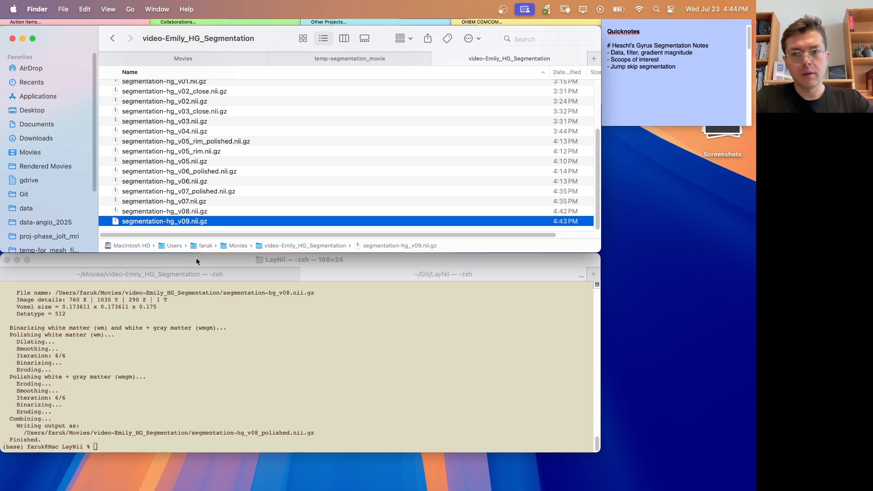
left_click(211, 399)
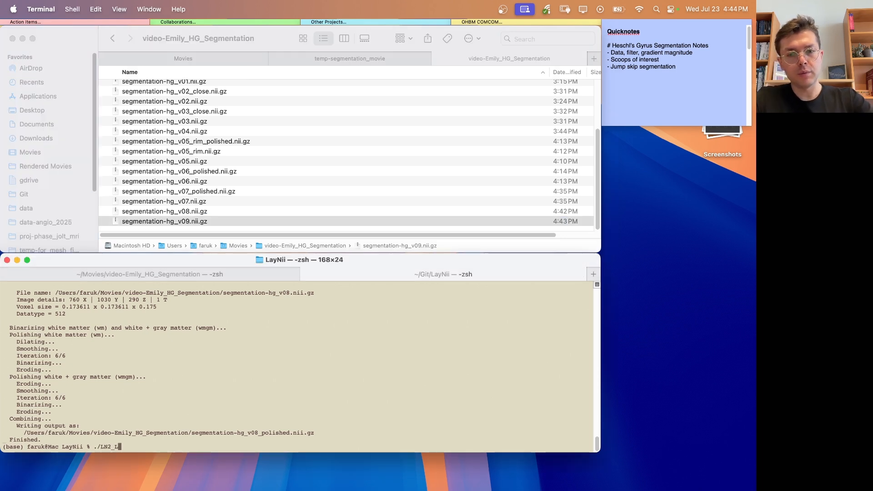
type("./LN2_LAYERS -rim")
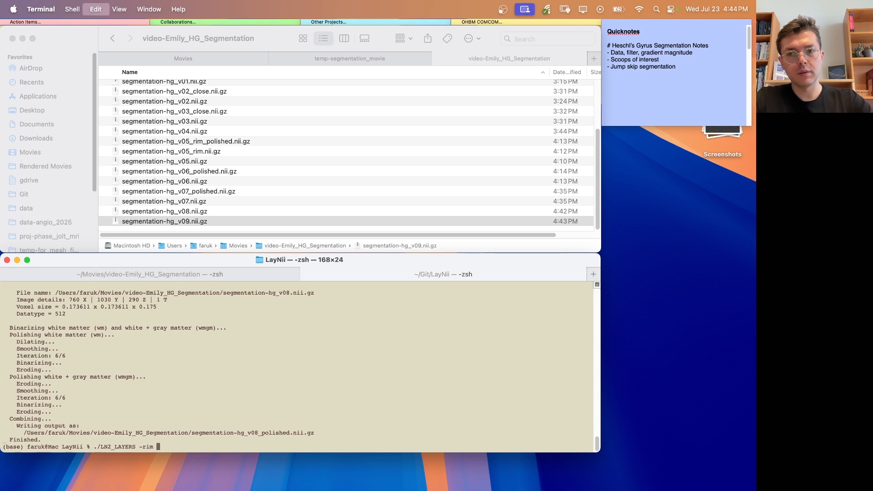
type("/Users/faruk/Movies/video-Emily_HG_Segmentation/segmentation-hg_v09.nii.gz")
key("Return")
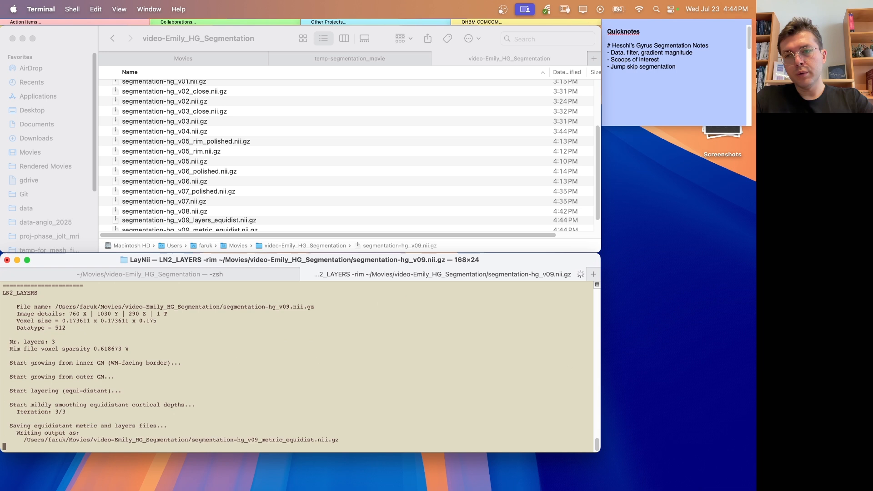
Copy the path of segmentation-hg_v09_layers_equidist.nii.gz in Finder and open that file as the segmentation in ITK-SNAP.
scroll(271, 213, "down", 2)
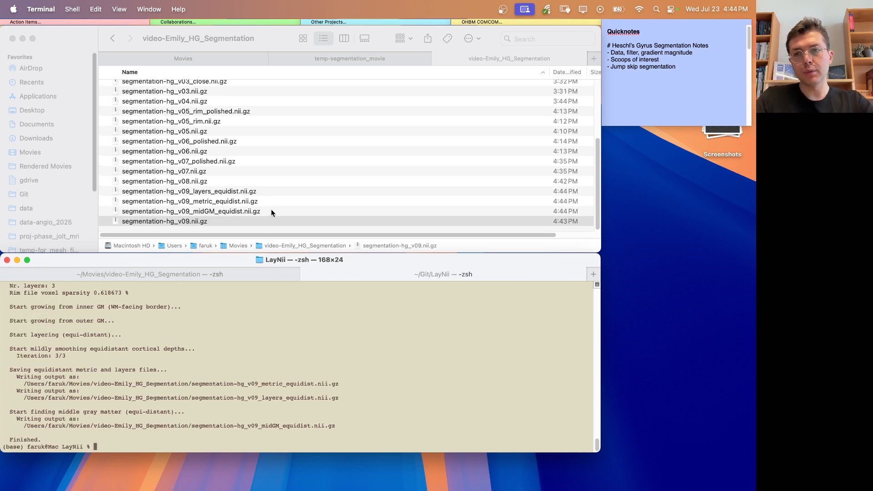
left_click(236, 190)
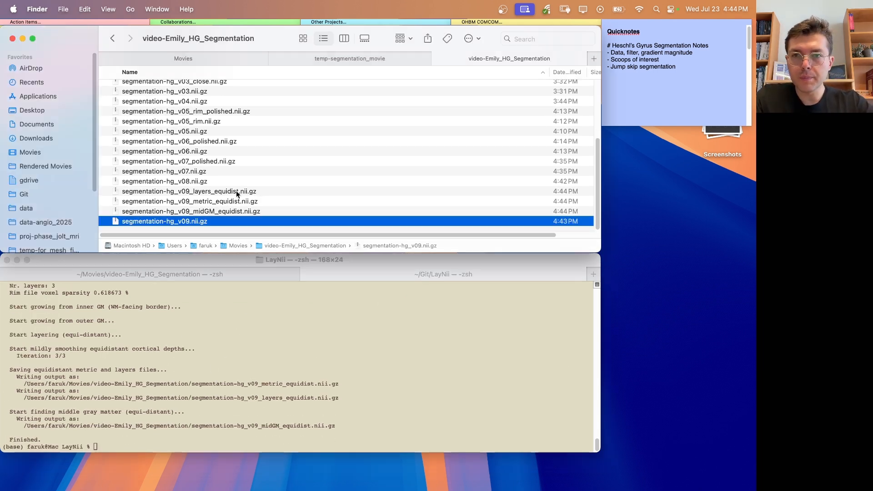
left_click(236, 190)
key("ctrl+Right")
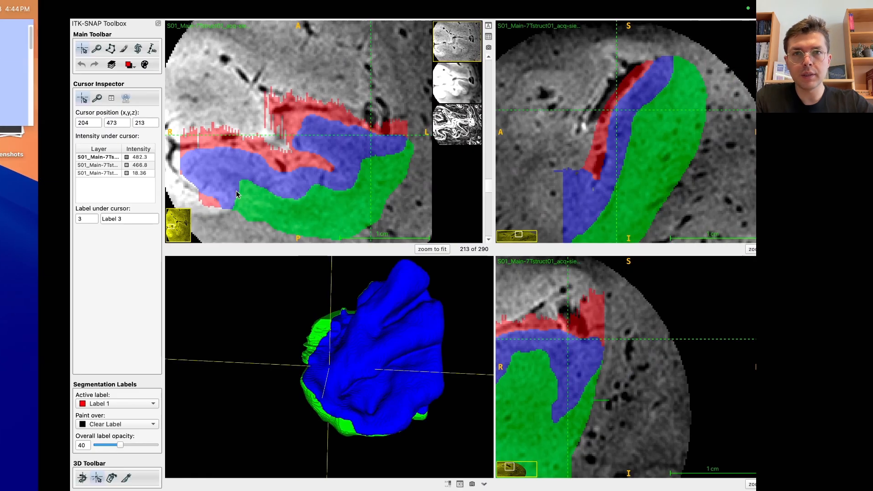
left_click(215, 10)
mouse_move(246, 46)
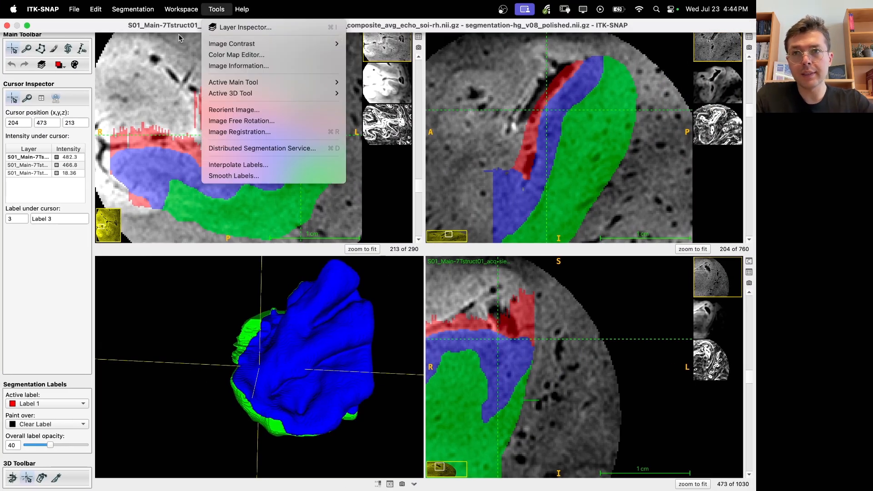
mouse_move(137, 9)
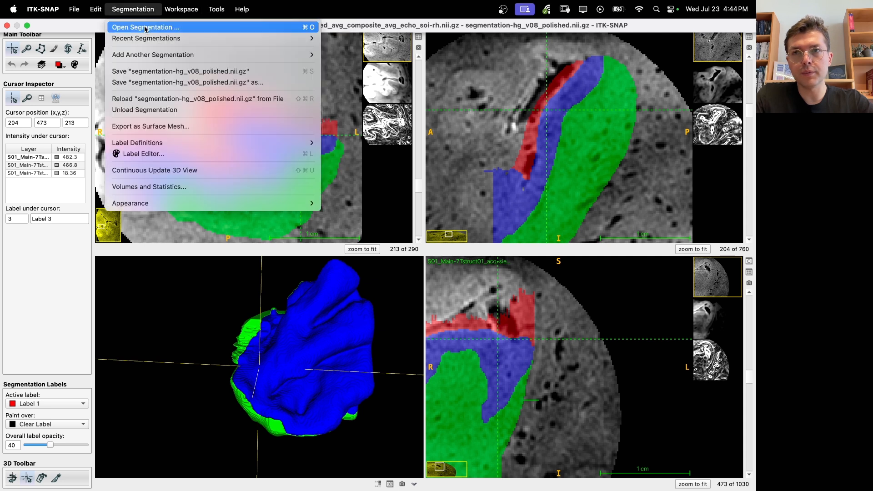
left_click(146, 28)
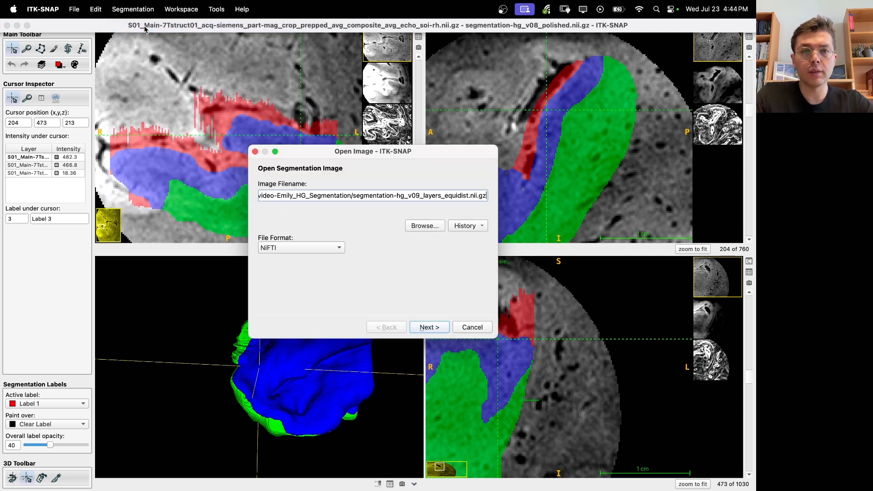
left_click(429, 327)
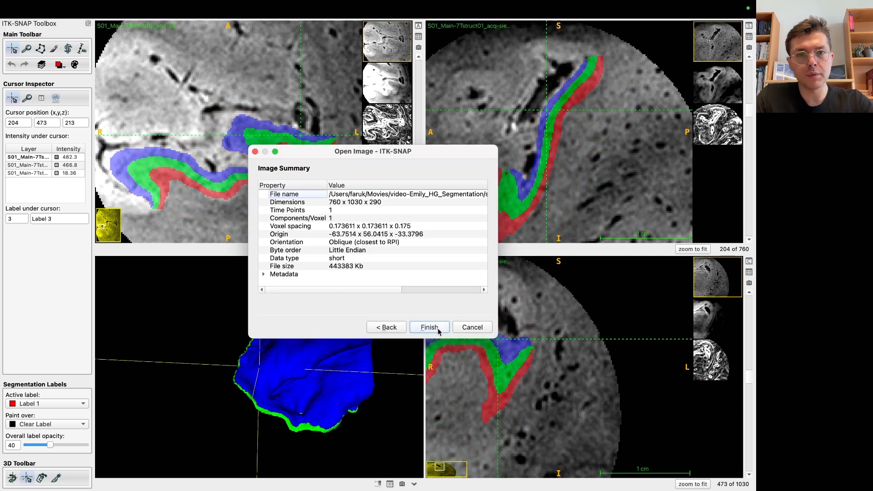
left_click(429, 327)
Show Label 1 in the 3D window again and inspect the cortical layers in 3D and around sagittal slice 204.
left_click_drag(201, 426, 401, 401)
left_click(415, 485)
left_click(459, 469)
left_click_drag(302, 426, 339, 413)
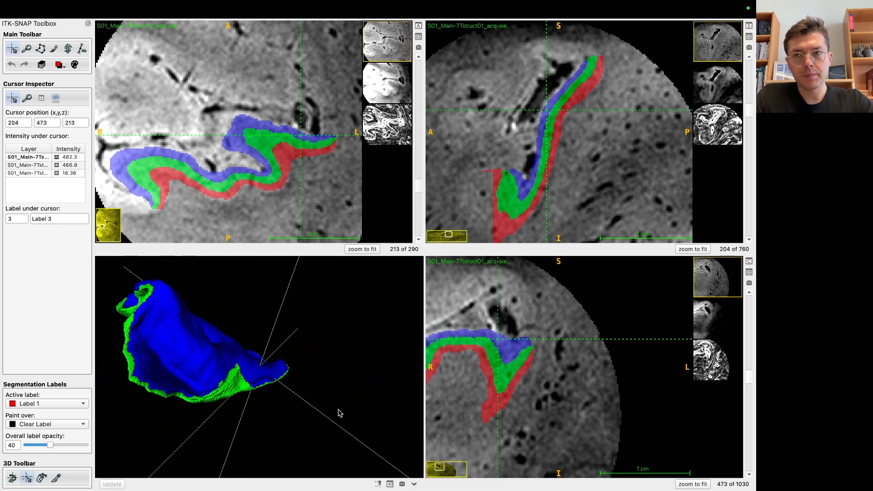
left_click(75, 64)
left_click(427, 296)
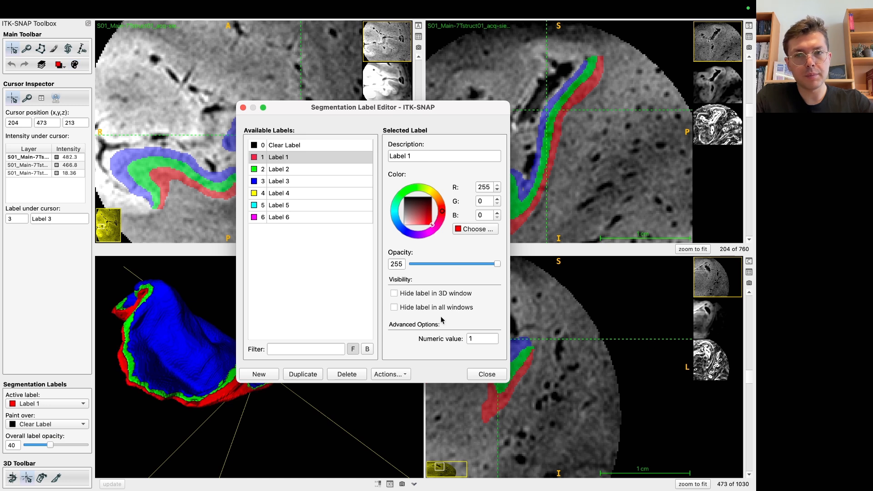
left_click(486, 374)
left_click_drag(363, 475, 136, 382)
left_click_drag(573, 149, 553, 110)
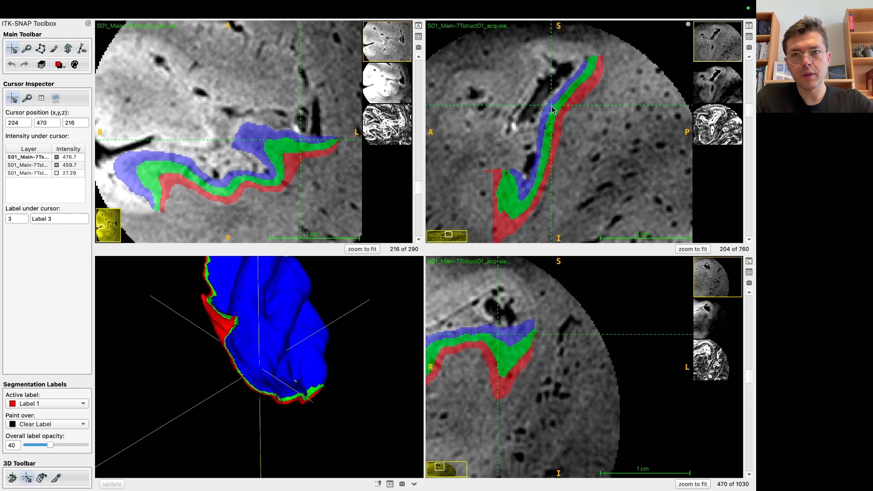
Switch to Finder and copy the path of segmentation-hg_v09_midGM_equidist.nii.gz.
key("ctrl+Left")
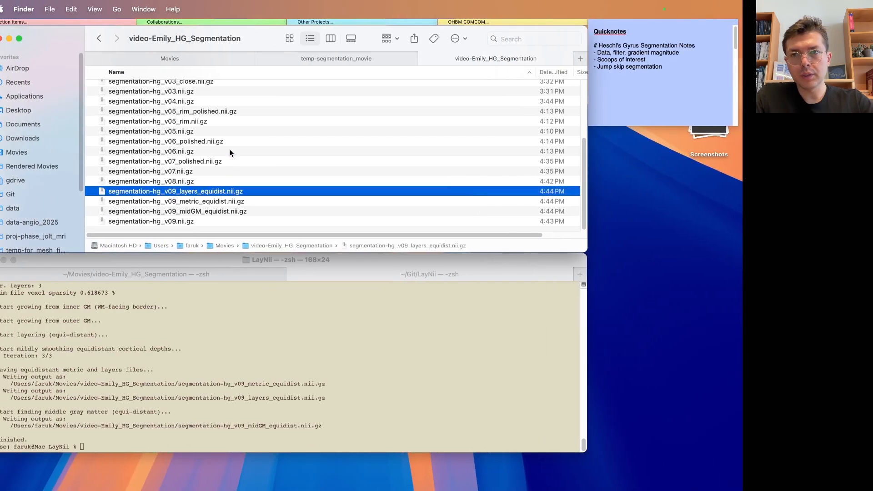
left_click(245, 211)
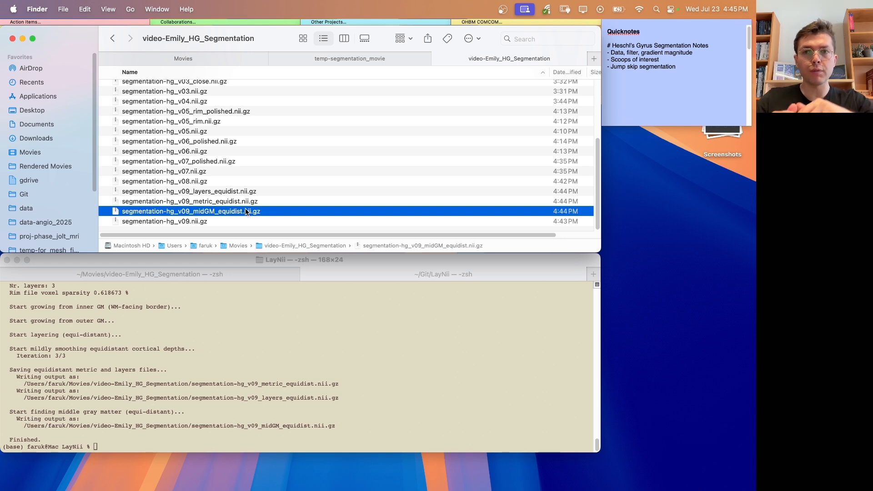
left_click(227, 194)
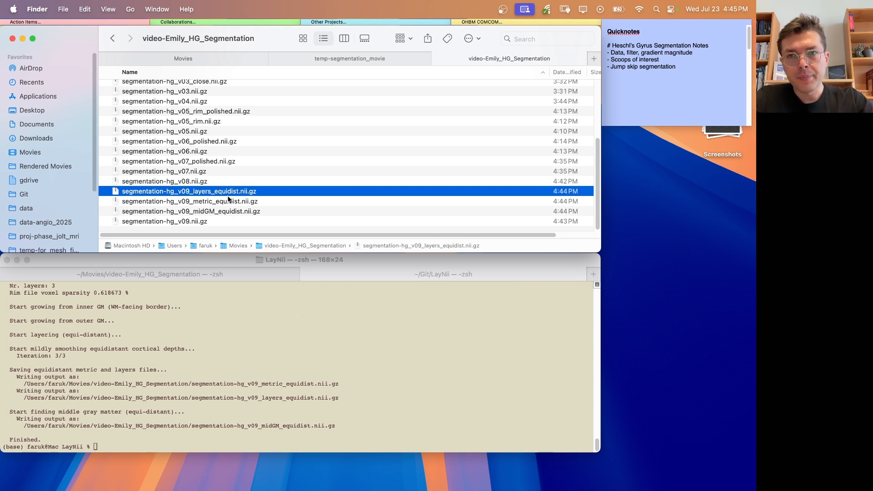
key("Down")
key("Down")
Switch to ITK-SNAP, open segmentation-hg_v09_midGM_equidist.nii.gz as the segmentation and update its 3D model.
key("ctrl+Right")
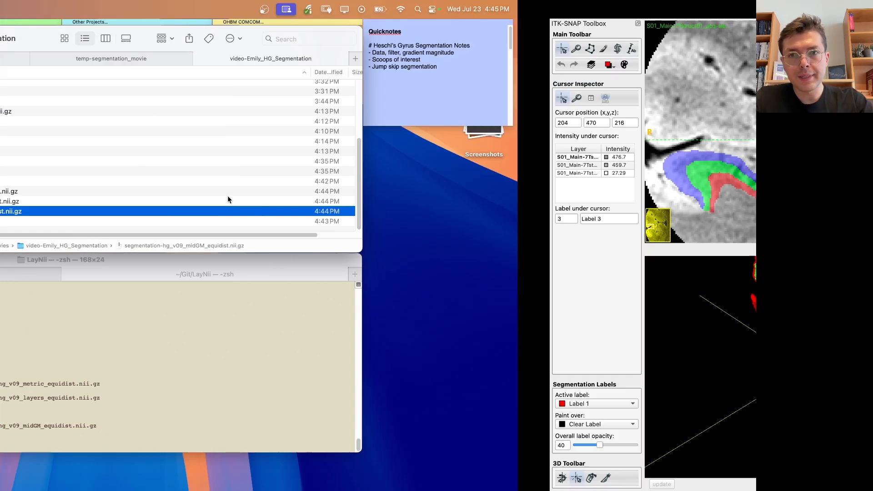
mouse_move(349, 3)
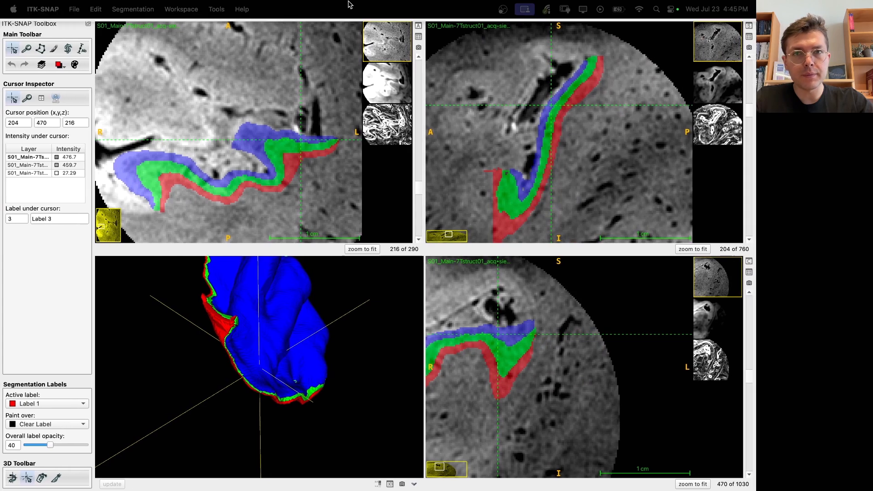
left_click(208, 13)
mouse_move(193, 12)
mouse_move(133, 9)
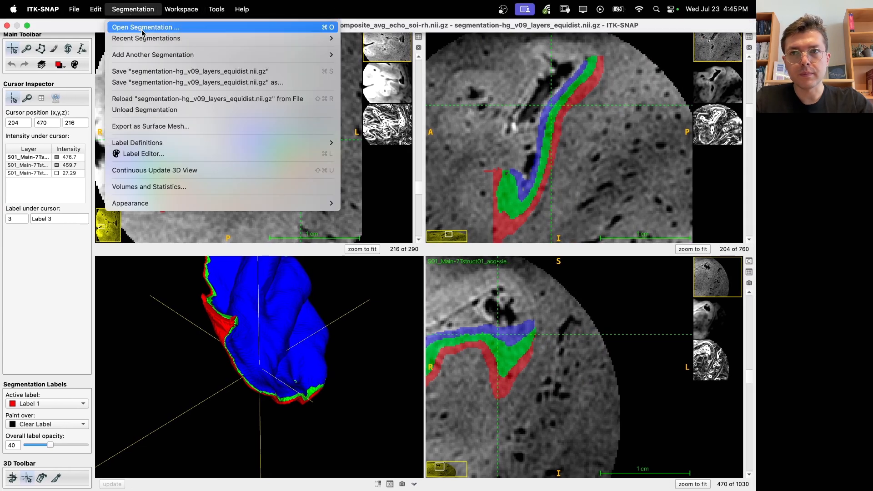
left_click(141, 29)
type("segmentation-hg_v09_midGM_equidist.nii.gz")
key("Return")
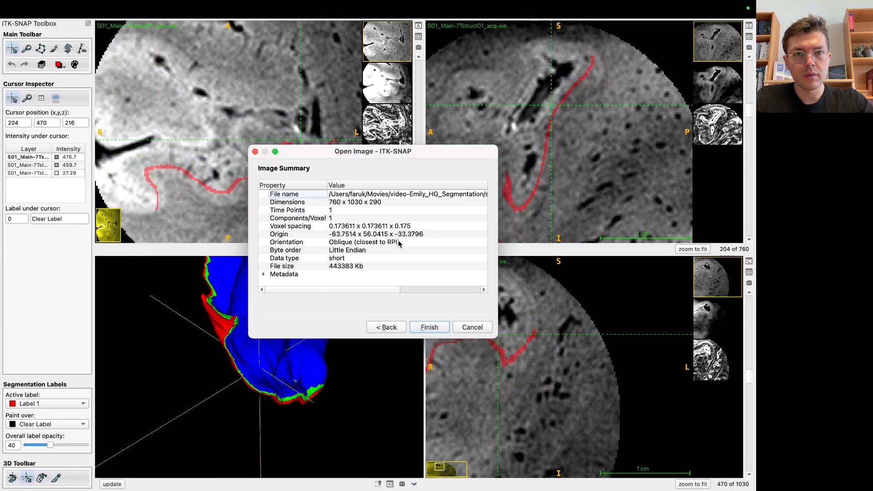
left_click(429, 327)
left_click(112, 484)
left_click_drag(205, 370, 351, 414)
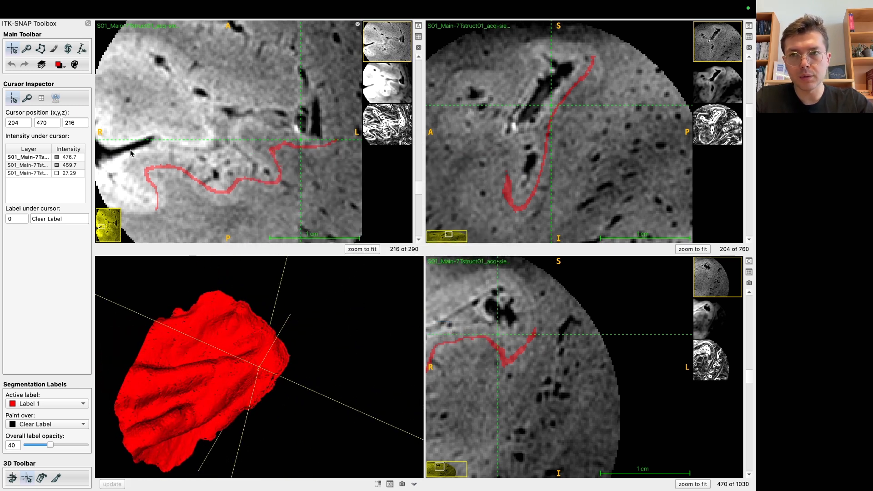
Enable Gaussian image smoothing in the 3D rendering preferences and update the 3D model of the middle gray matter.
left_click(75, 10)
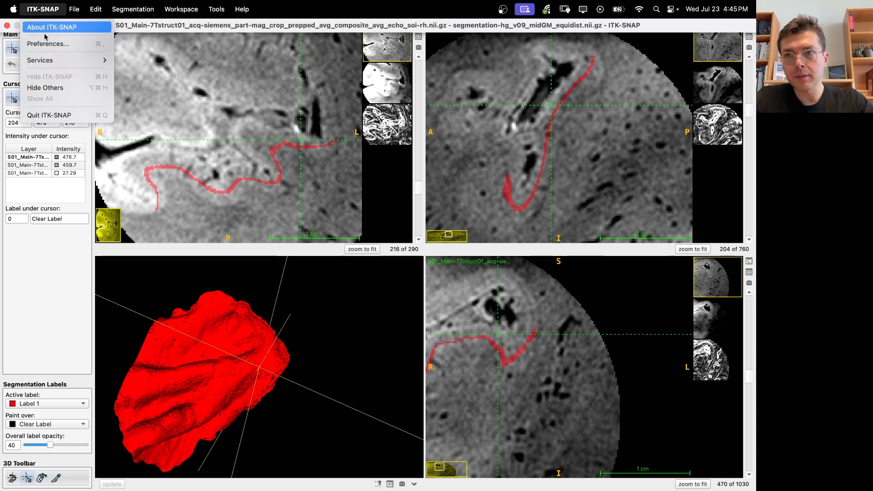
left_click(39, 25)
left_click(215, 132)
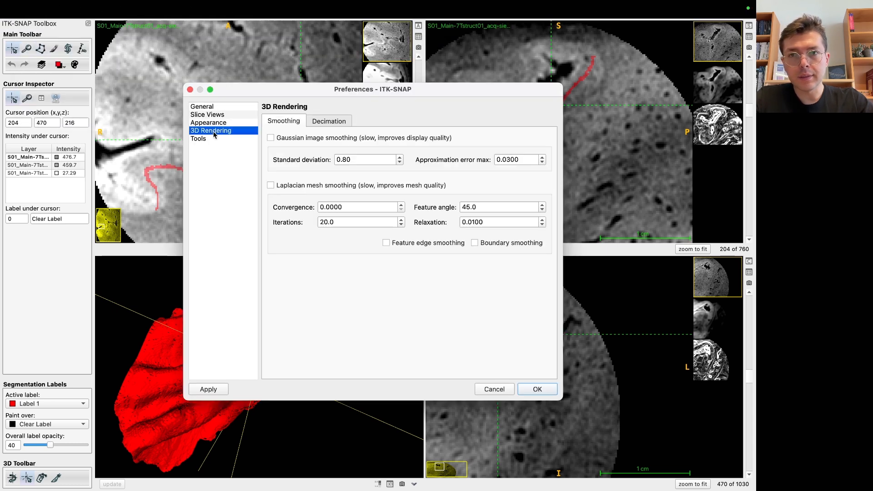
left_click(270, 138)
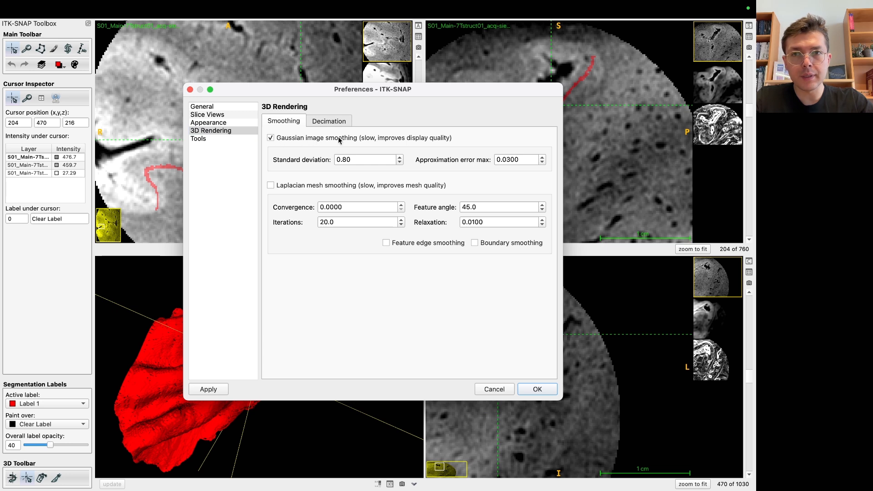
left_click(550, 394)
left_click(113, 484)
left_click_drag(335, 382, 418, 315)
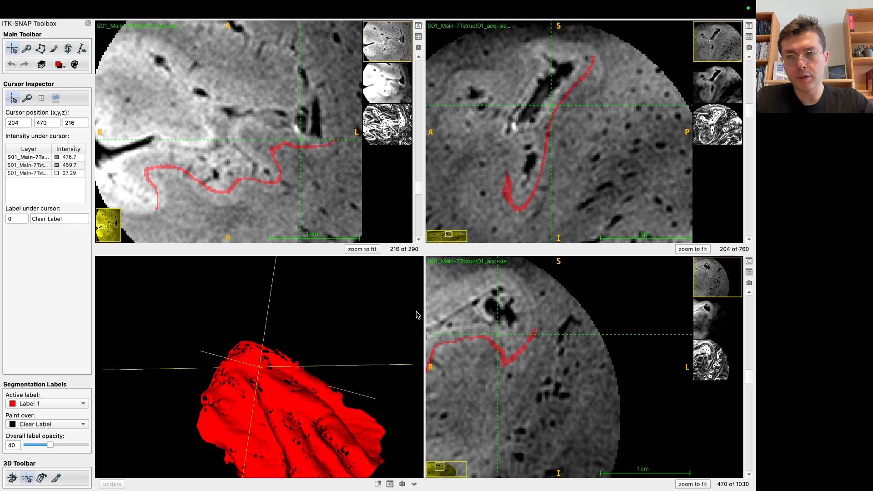
Disable Gaussian image smoothing in the 3D rendering preferences and update the 3D model of the middle gray matter.
left_click(100, 7)
mouse_move(75, 9)
mouse_move(43, 9)
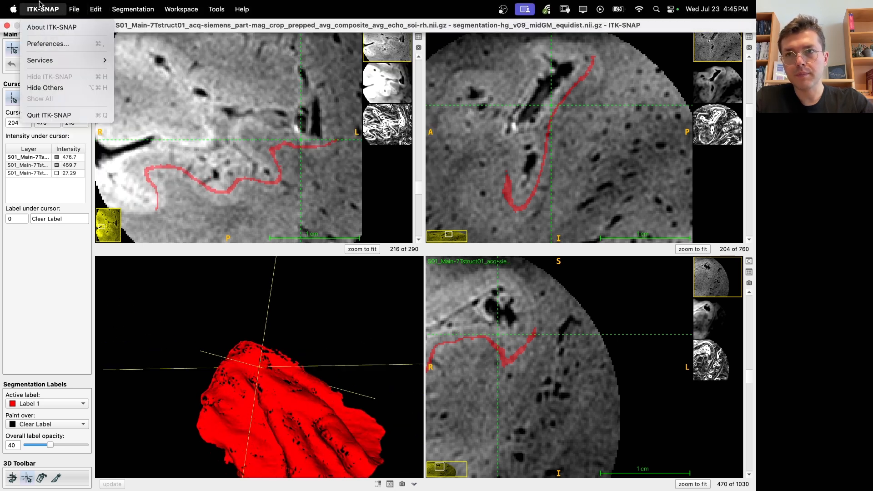
left_click(47, 41)
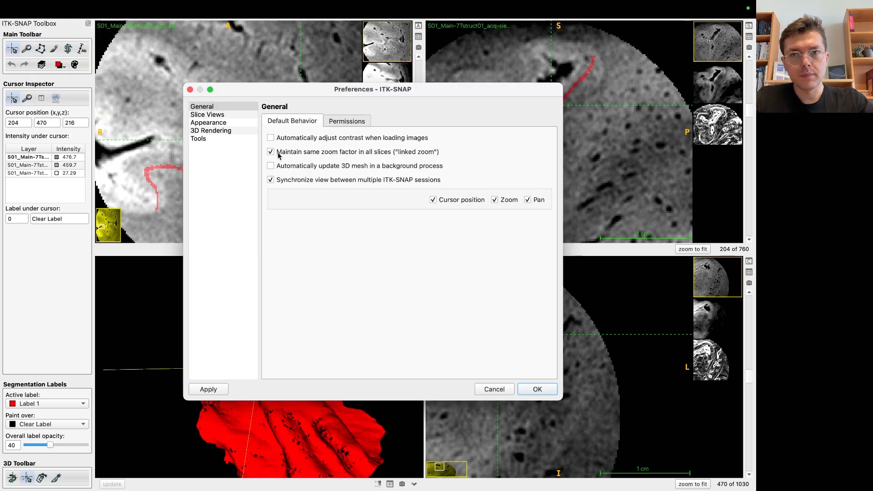
left_click(211, 139)
left_click(220, 133)
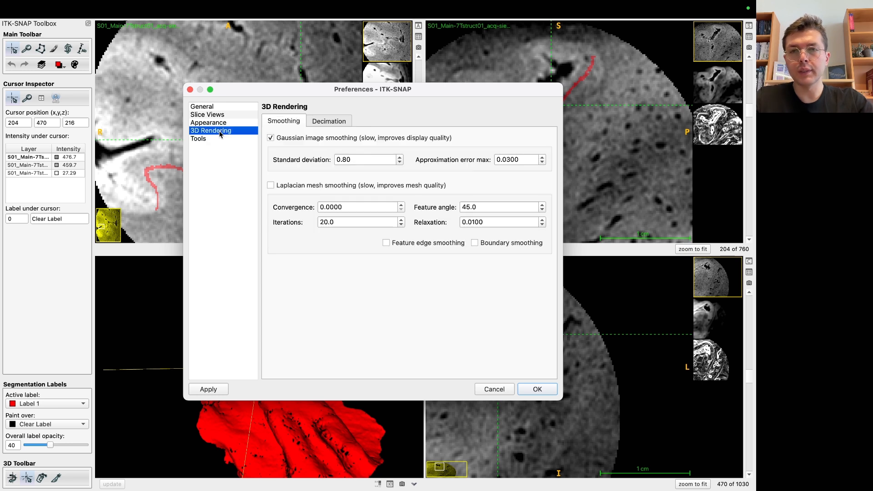
left_click(274, 141)
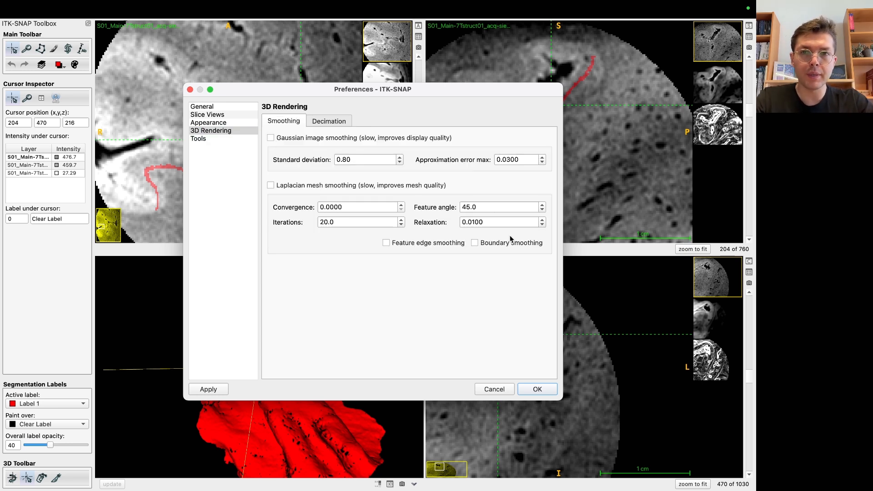
left_click(537, 389)
left_click(118, 482)
Examine the folds of the middle gray matter surface from several angles in 3D.
left_click_drag(133, 432, 435, 372)
left_click_drag(374, 386, 419, 373)
mouse_move(305, 388)
left_mouse_down()
mouse_move(298, 359)
mouse_move(300, 373)
left_mouse_up()
left_click_drag(374, 308, 340, 297)
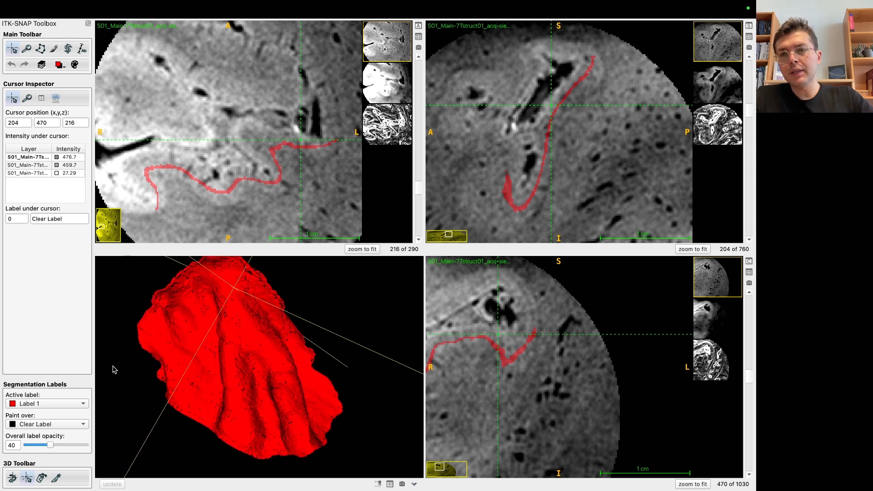
mouse_move(362, 348)
left_mouse_down()
mouse_move(347, 316)
mouse_move(353, 343)
left_mouse_up()
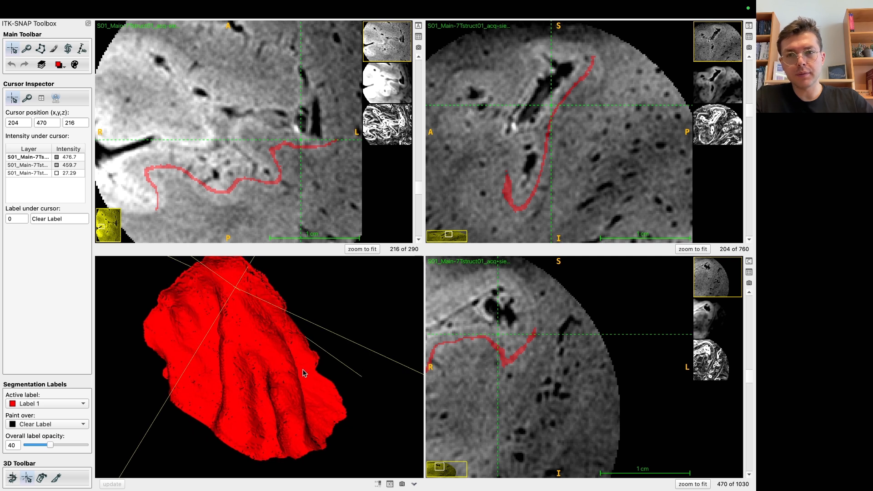
left_click_drag(337, 324, 295, 349)
Place the 3D crosshair near the center of the gray matter surface, at voxel 154, 496, 180.
left_click(241, 358)
left_click(261, 374)
left_click_drag(345, 357, 319, 370)
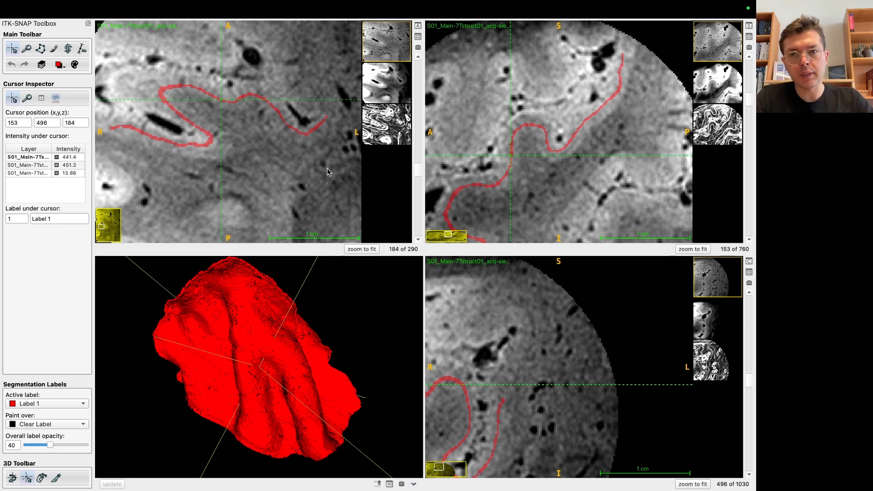
left_click_drag(346, 347, 389, 294)
left_click_drag(357, 318, 331, 288)
left_click(296, 362)
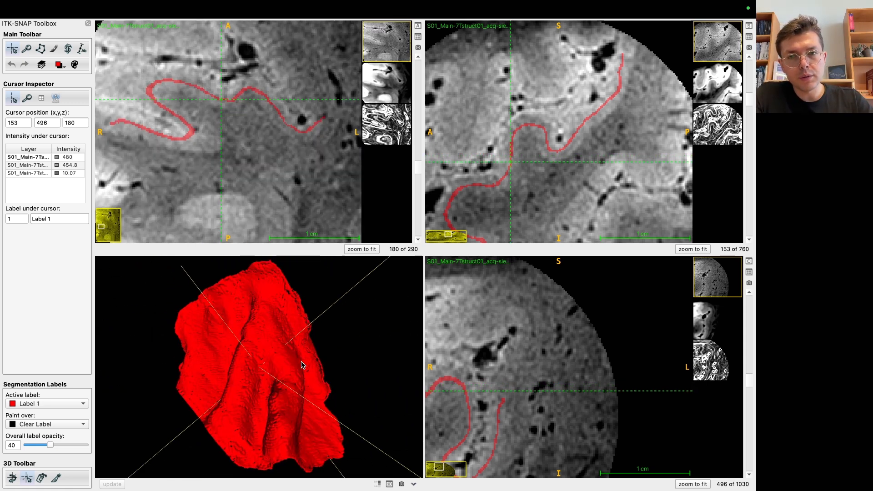
left_click(262, 371)
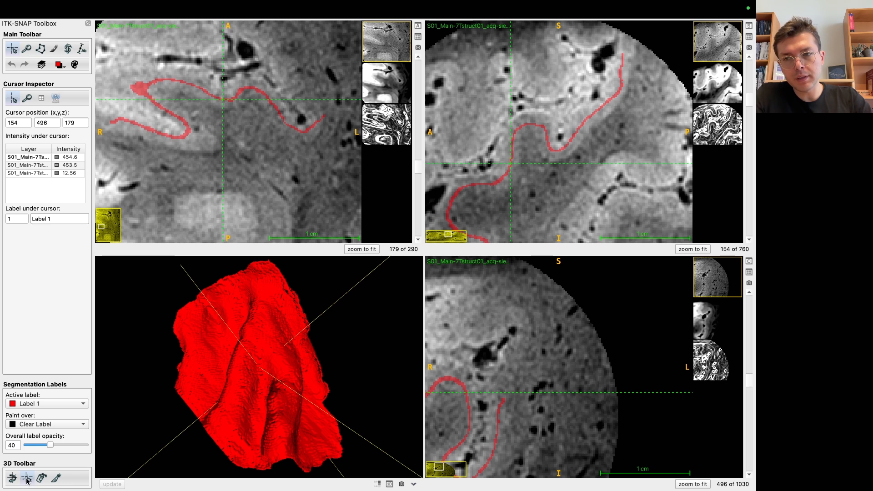
left_click(264, 364)
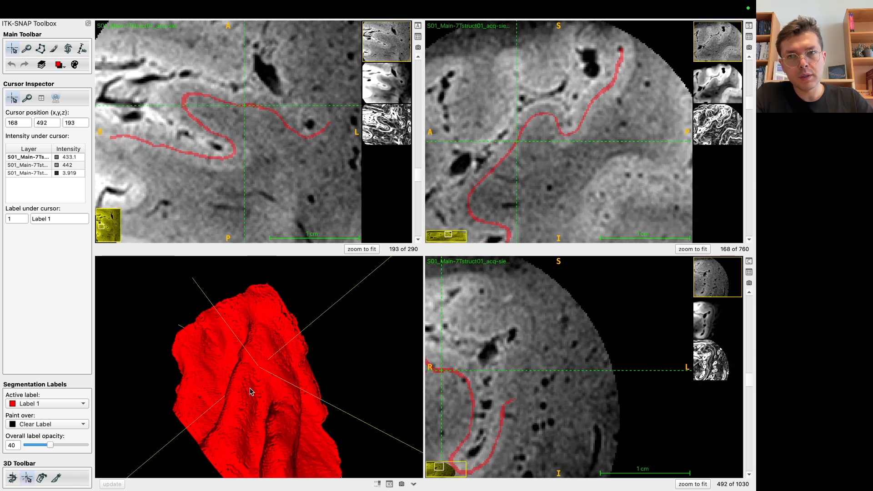
left_click(274, 377)
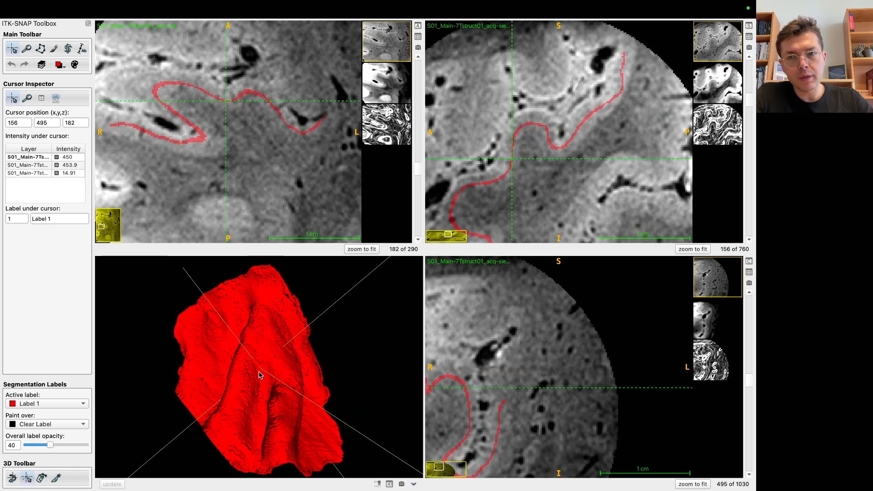
left_click(264, 376)
left_click_drag(345, 351, 364, 329)
Make Label 2 the active label and set up a paintbrush of size 1 for close-up work around the crosshair.
scroll(260, 113, "up", 5)
left_click_drag(252, 89, 276, 226)
scroll(270, 191, "up", 2)
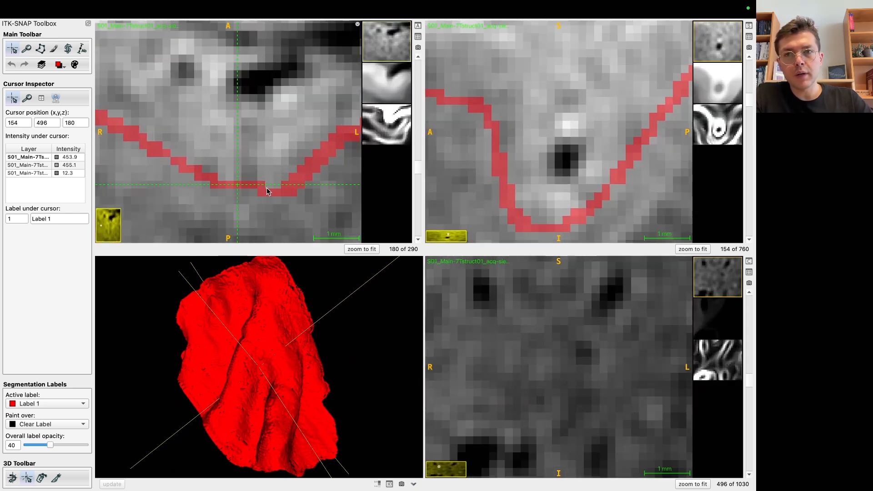
left_click(61, 67)
mouse_move(78, 82)
left_click(150, 101)
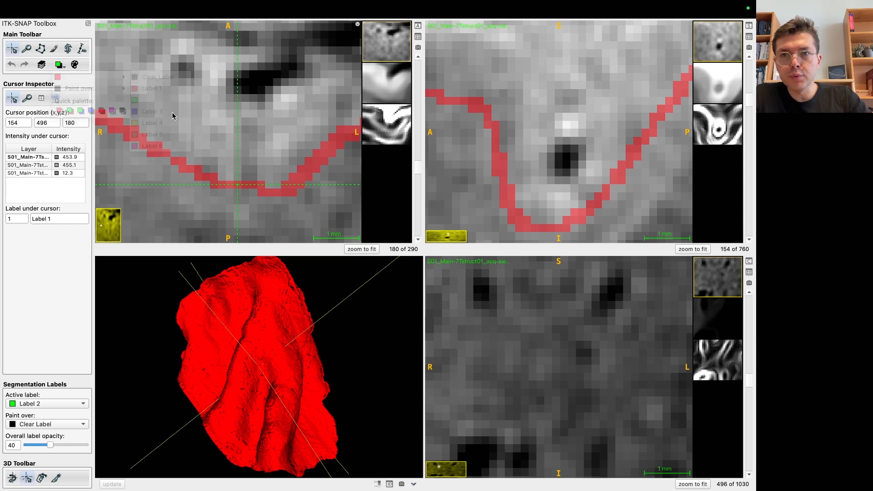
left_click(53, 48)
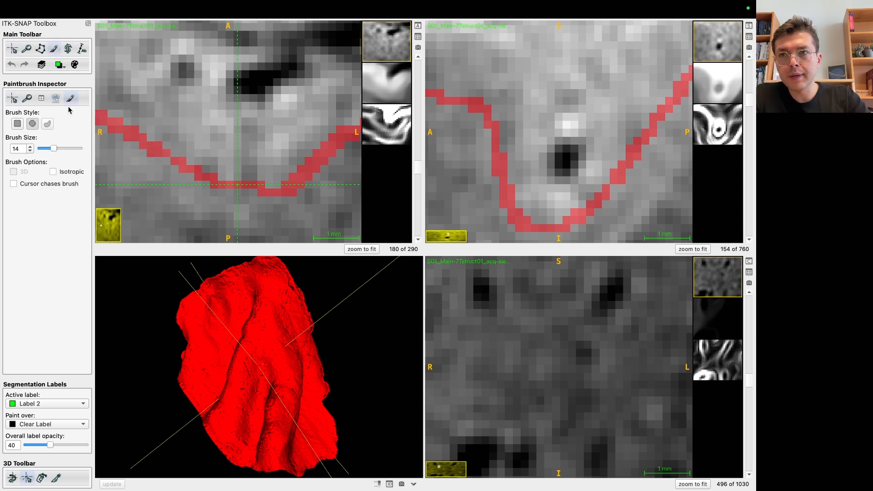
left_click_drag(53, 149, 40, 148)
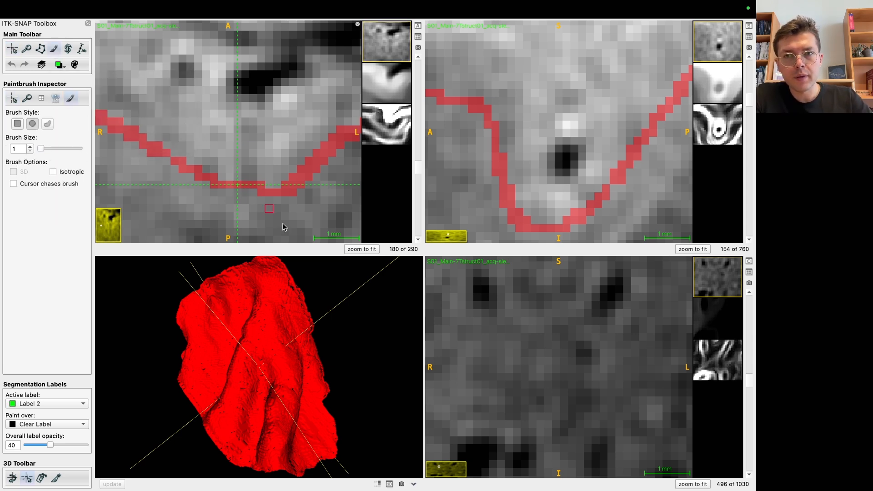
Allow the brush to paint over all labels after toggling the segmentation overlay.
key("s")
key("s")
left_click(59, 64)
mouse_move(119, 93)
left_click(155, 89)
Try to mark a Label 2 control point at the crosshair on axial slice 180, undo the strokes and center the views on the crosshair.
left_click(241, 184)
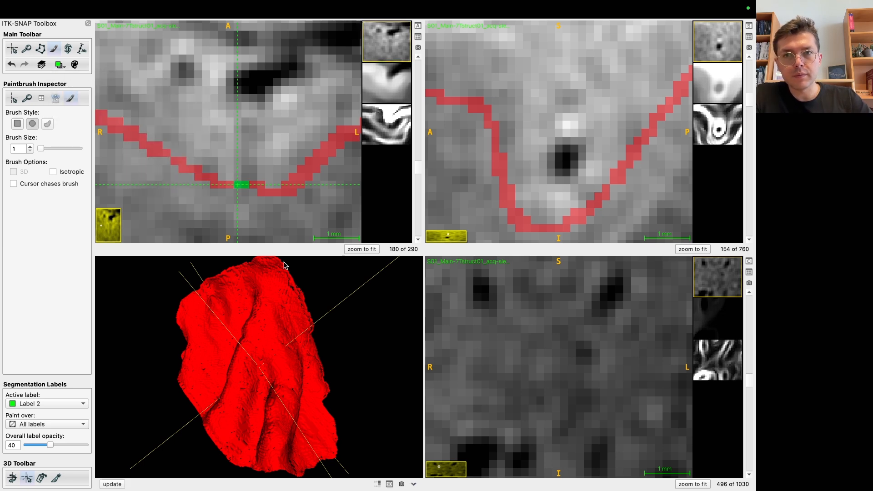
key("super+z")
left_click_drag(237, 183, 245, 186)
key("super+z")
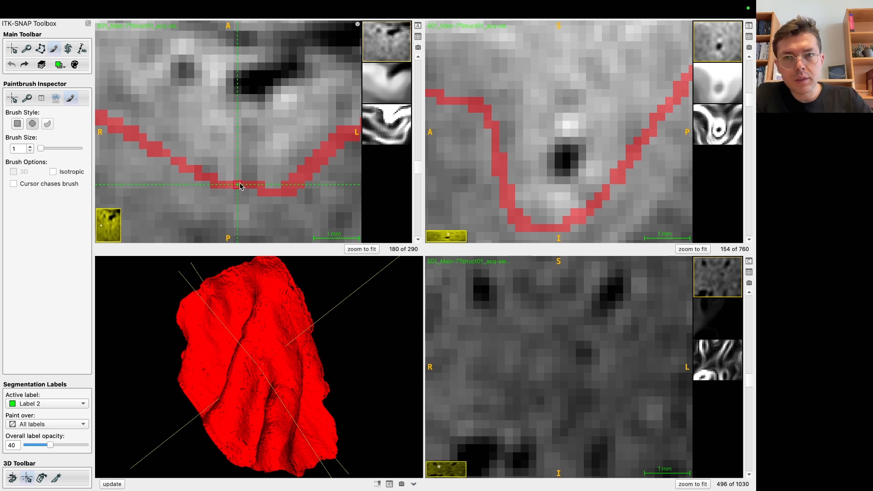
mouse_move(245, 186)
left_mouse_down()
mouse_move(266, 179)
mouse_move(265, 151)
left_mouse_up()
key("super+z")
key("1")
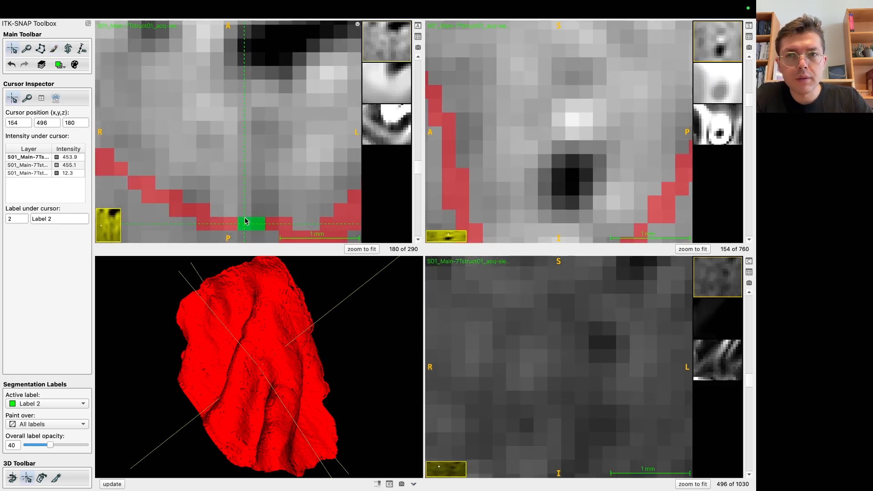
mouse_move(244, 229)
left_mouse_down()
mouse_move(246, 197)
mouse_move(246, 220)
left_mouse_up()
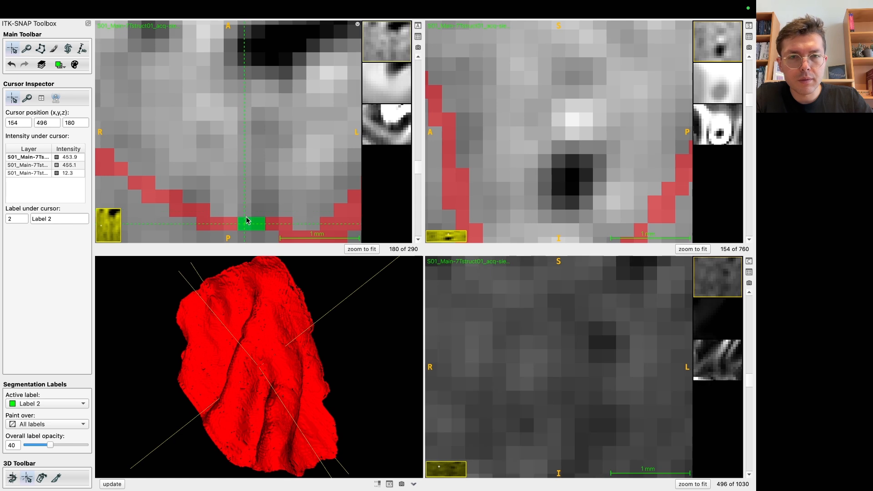
key("c")
key("ctrl+z")
Paint a two-voxel Label 2 mark on the middle gray matter line at the crosshair in axial slice 180.
key("p")
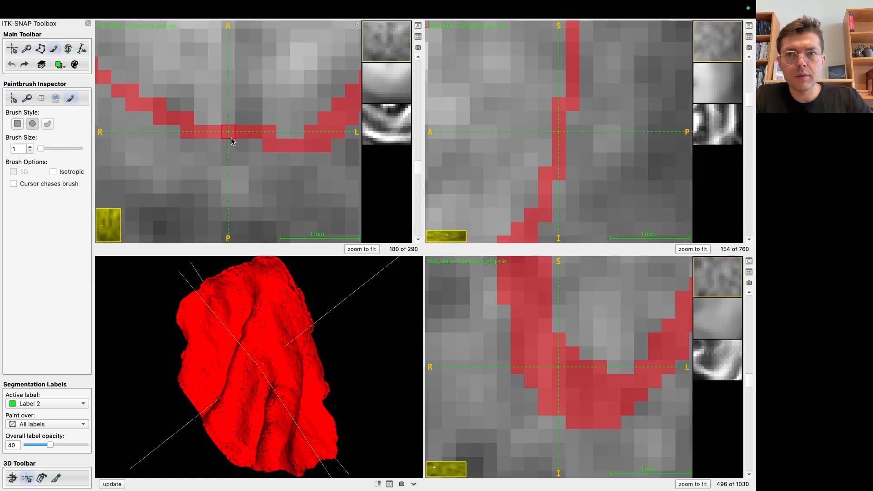
left_click_drag(231, 136, 255, 133)
key("ctrl+z")
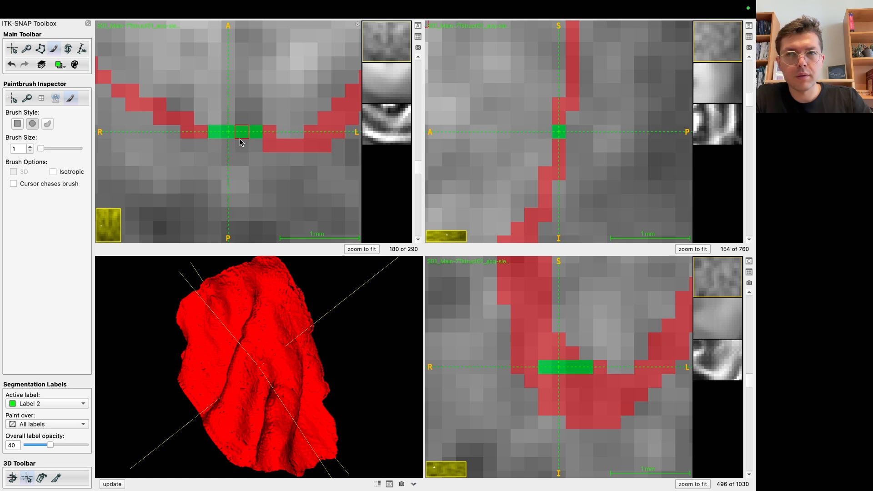
key("ctrl+z")
key("ctrl+z")
left_click_drag(244, 133, 215, 133)
key("ctrl+z")
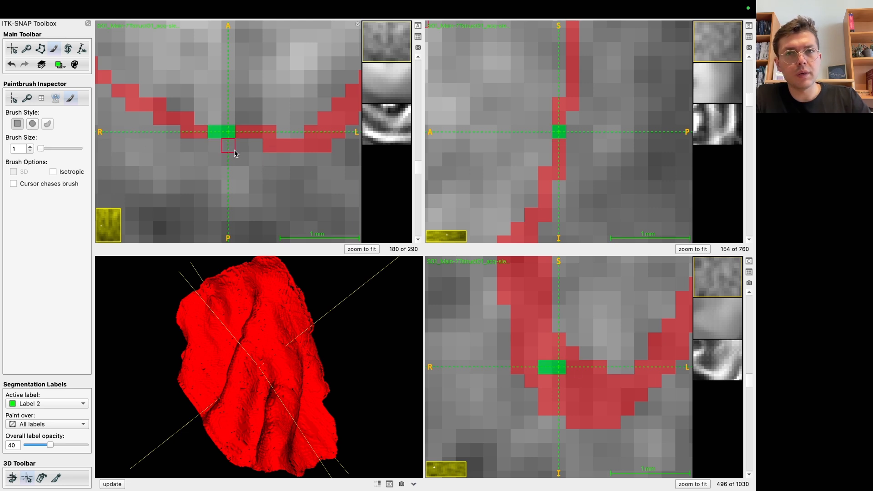
Reduce the green mark to a single voxel at 153, 496, 180 by painting its neighbor back to Label 1.
key("1")
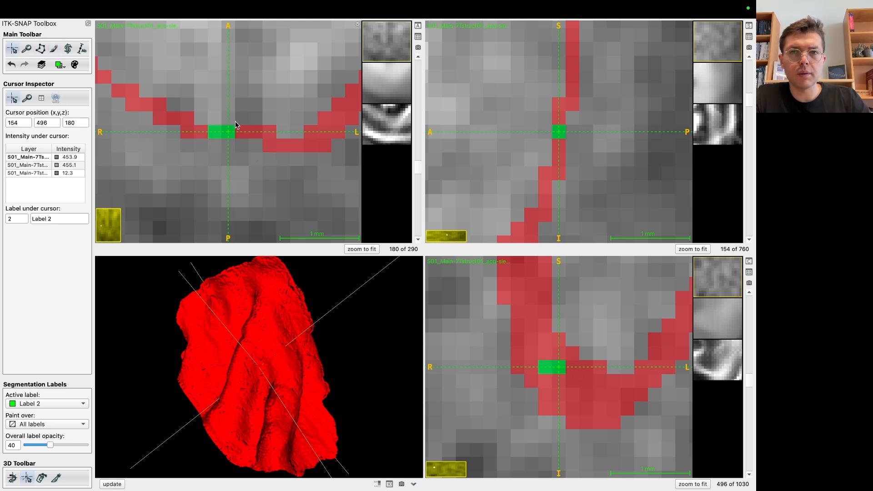
scroll(238, 132, "down", 10)
scroll(240, 137, "up", 5)
mouse_move(290, 21)
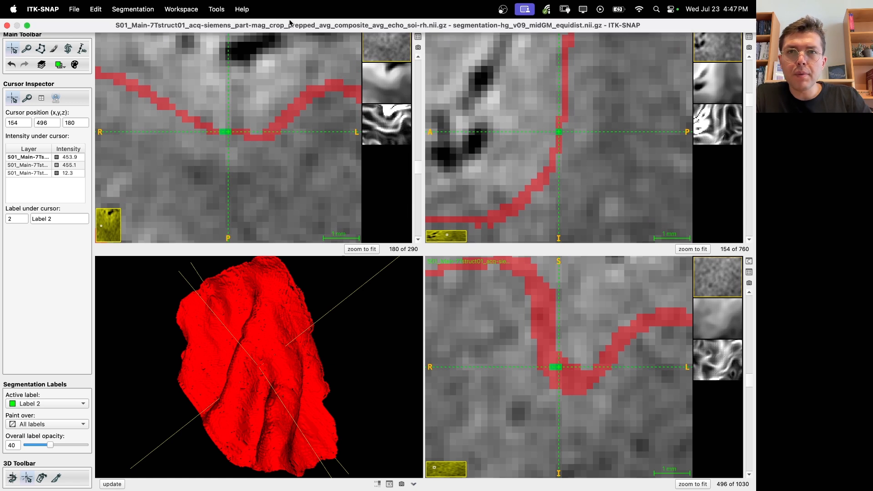
scroll(244, 150, "up", 10)
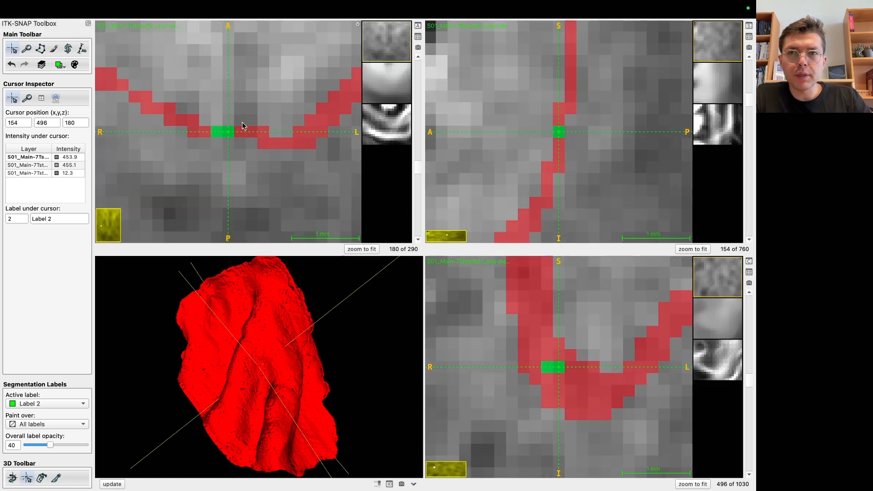
left_click(209, 133)
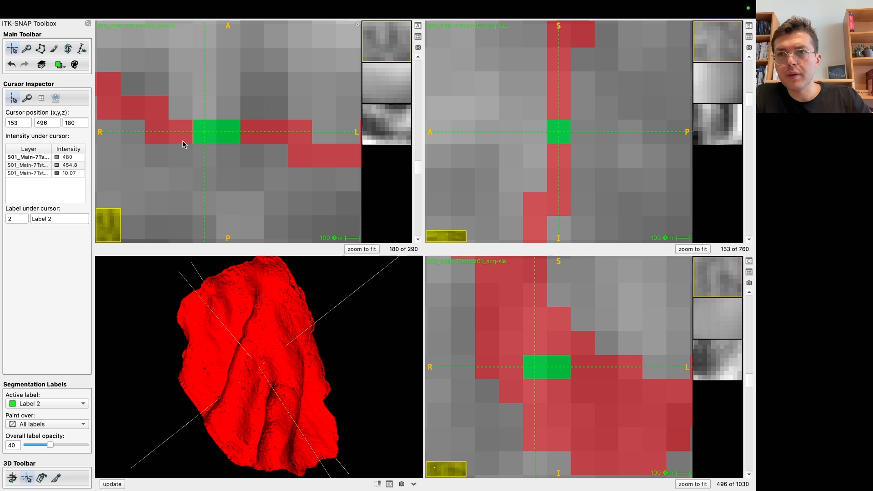
left_click(53, 49)
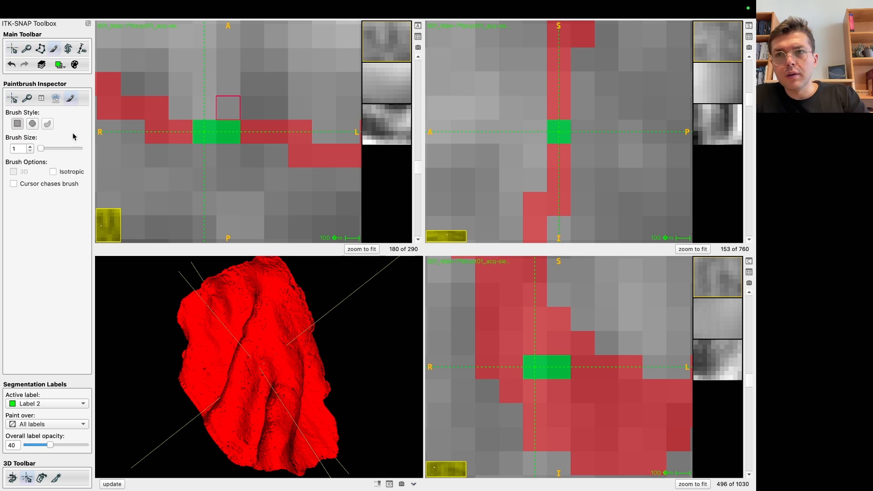
left_click(62, 69)
mouse_move(125, 86)
left_click(156, 91)
left_click(228, 131)
Update the 3D model and inspect the green control point up close on the surface.
key("1")
left_click_drag(263, 122, 281, 180)
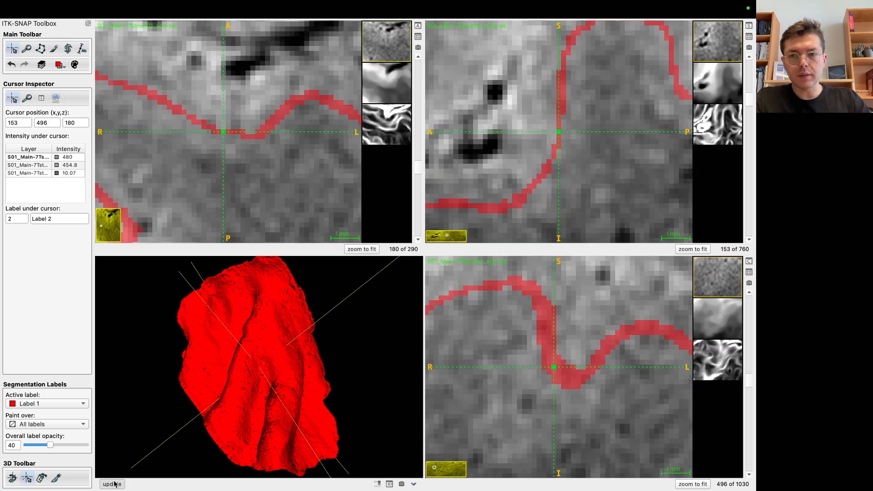
scroll(335, 367, "up", 10)
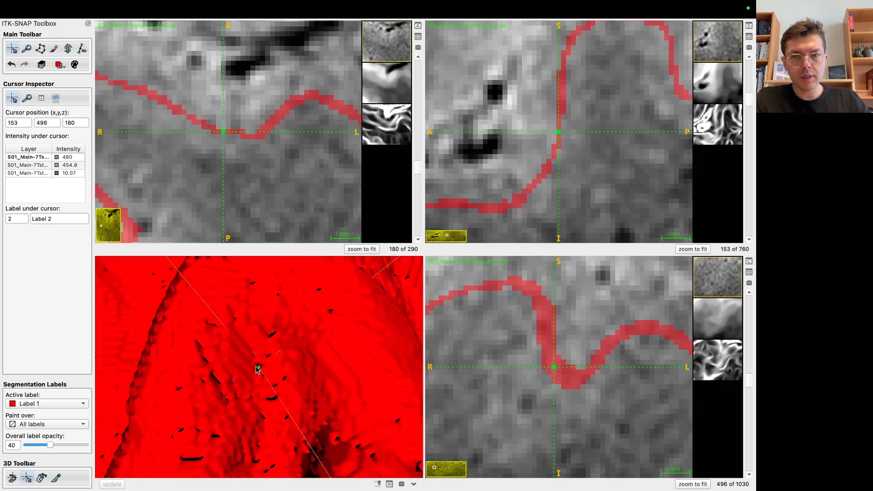
Save the segmentation as segmentation-hg_v09_midGM_equidist_control_point-0.nii.gz in NIfTI format.
left_click(137, 9)
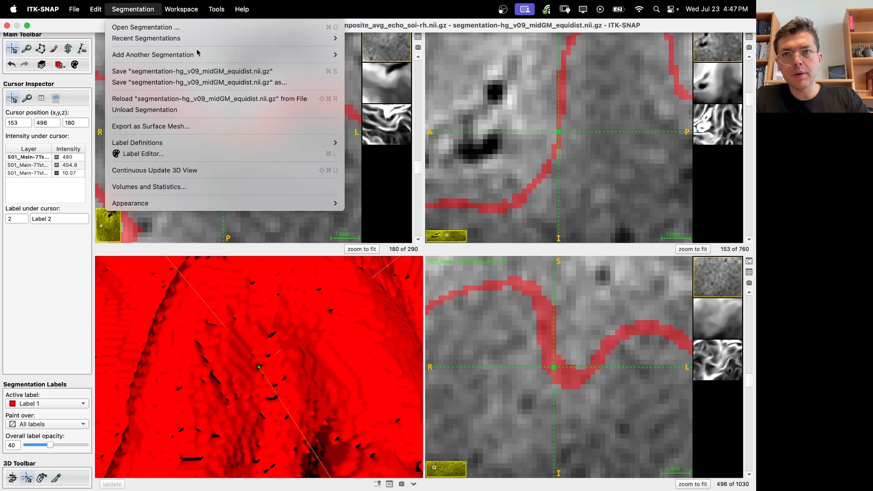
left_click(240, 83)
type("_control_point-0.nii.gz")
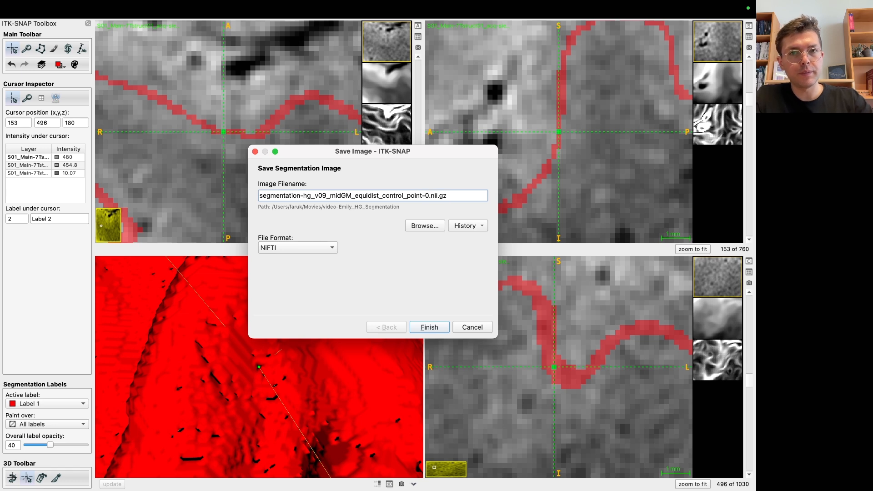
key("Return")
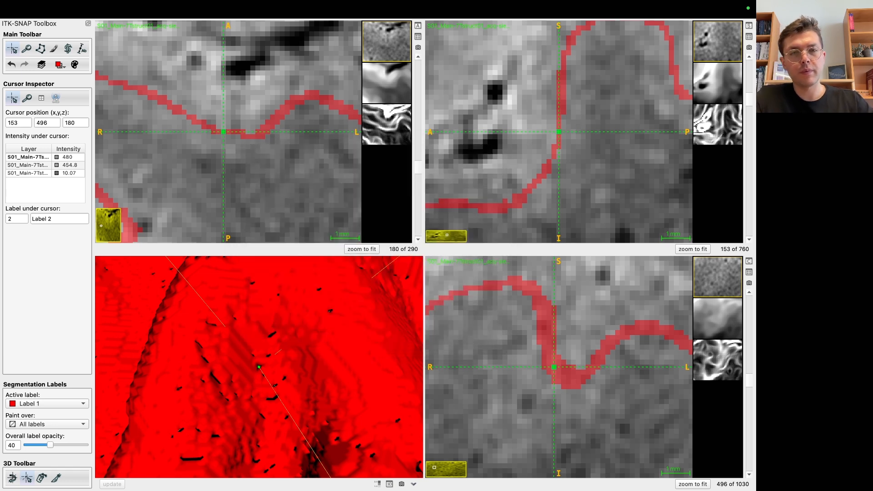
Switch to Finder and select segmentation-hg_v09_midGM_equidist_control_point-0.nii.gz in the video-Emily_HG_Segmentation folder.
key("ctrl+Left")
scroll(297, 203, "down", 1)
left_click(298, 202)
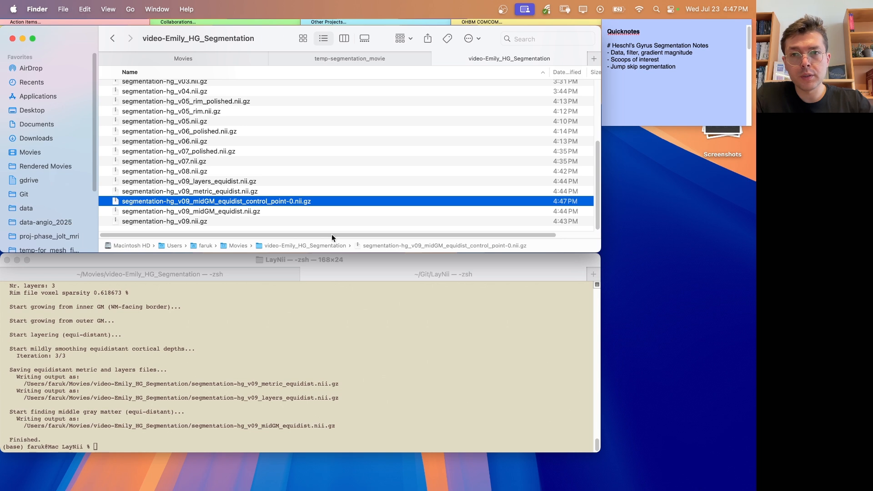
Switch to Terminal, run ./LN2_MULTILATERATE without arguments, read its usage help, and begin a new LN2_MULTILATERATE command with -rim.
left_click(296, 348)
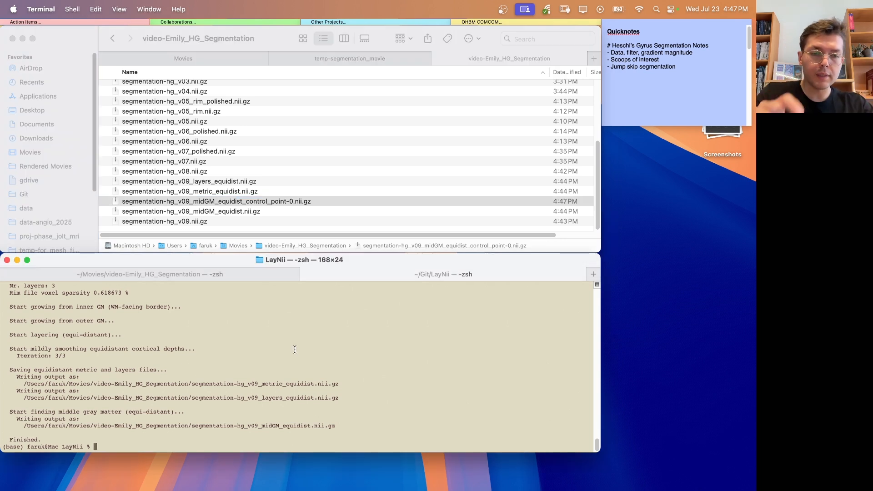
type("./LN2")
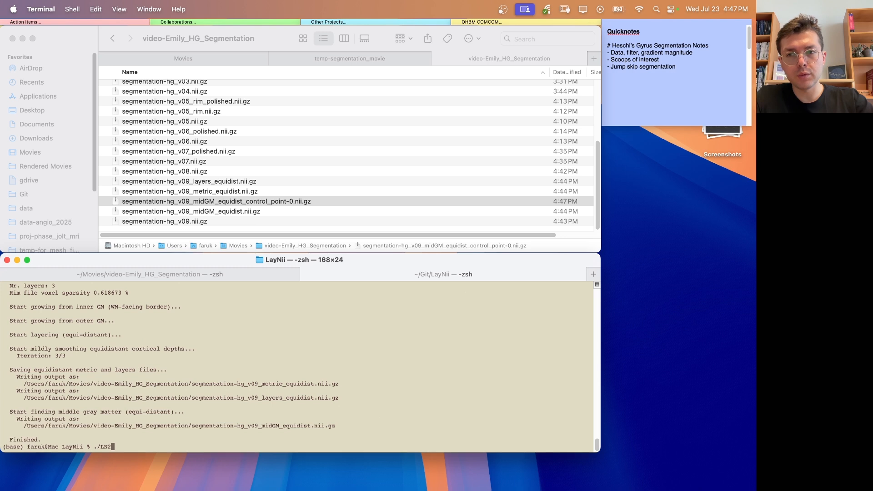
type("_MU")
key("Tab")
key("Return")
key("Up")
scroll(222, 357, "up", 6)
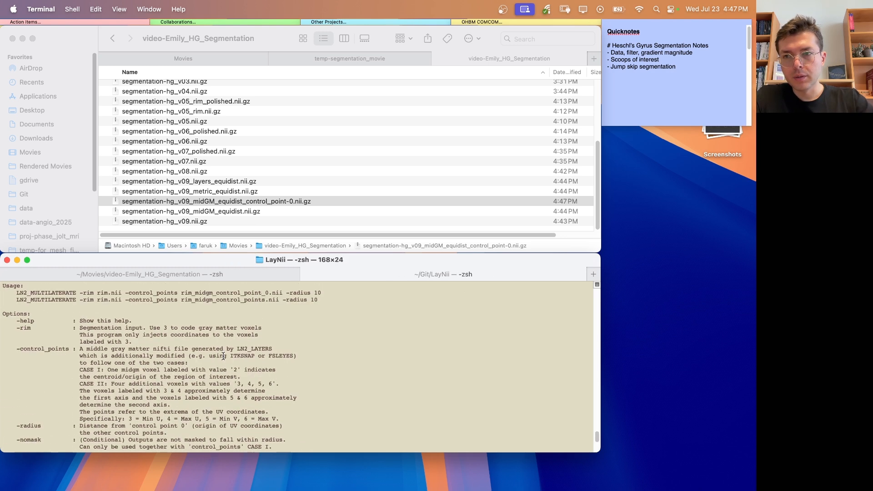
scroll(223, 356, "down", 6)
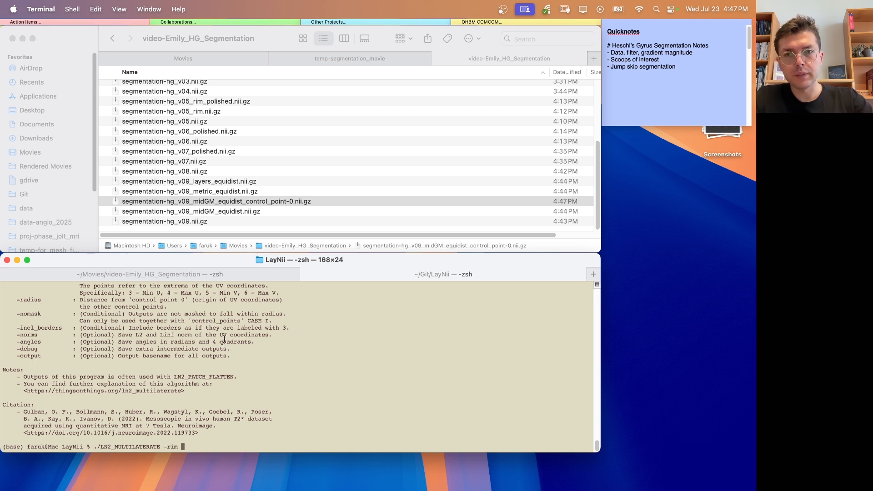
Add segmentation-hg_v09.nii.gz as the -rim input and segmentation-hg_v09_midGM_equidist_control_point-0.nii.gz as -control_points to the LN2_MULTILATERATE command.
left_click(206, 221)
left_click_drag(226, 222, 273, 364)
type("-control_point")
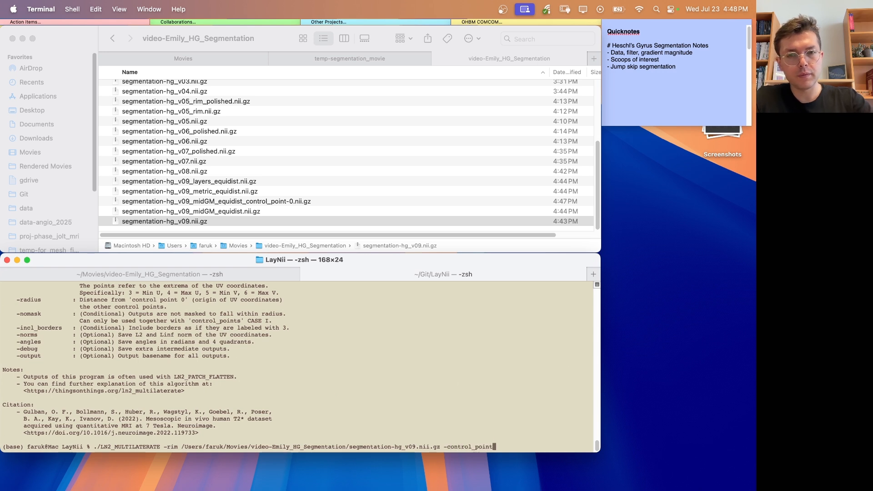
left_click(280, 202)
type("s")
left_click_drag(317, 233, 295, 364)
Complete the LN2_MULTILATERATE command with -radius 5 and run it.
type("-")
type("radiues")
key("BackSpace")
key("BackSpace")
type("s ")
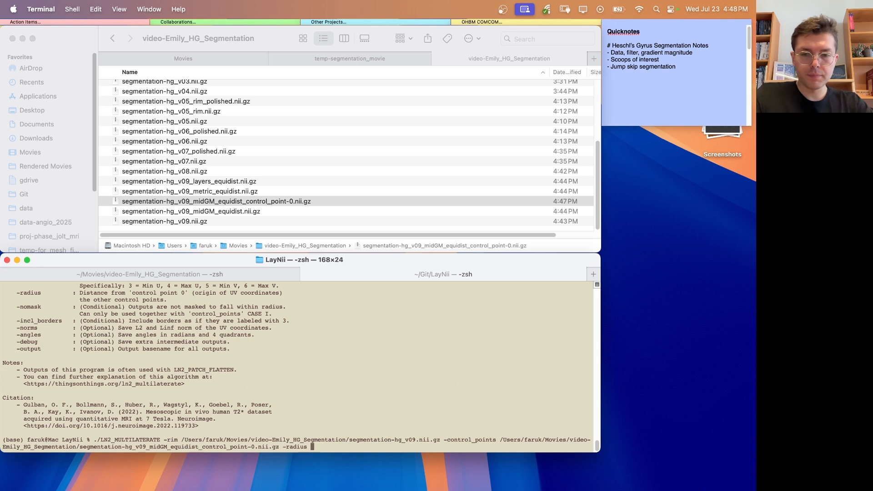
type("5")
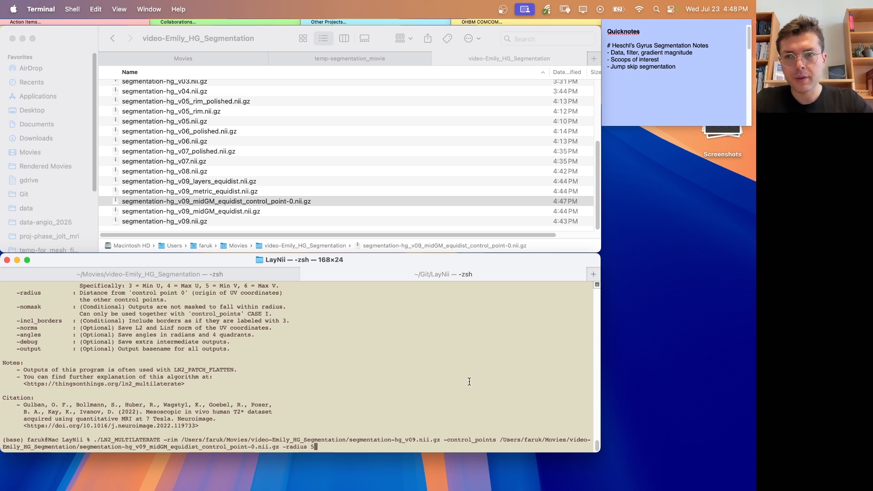
key("Return")
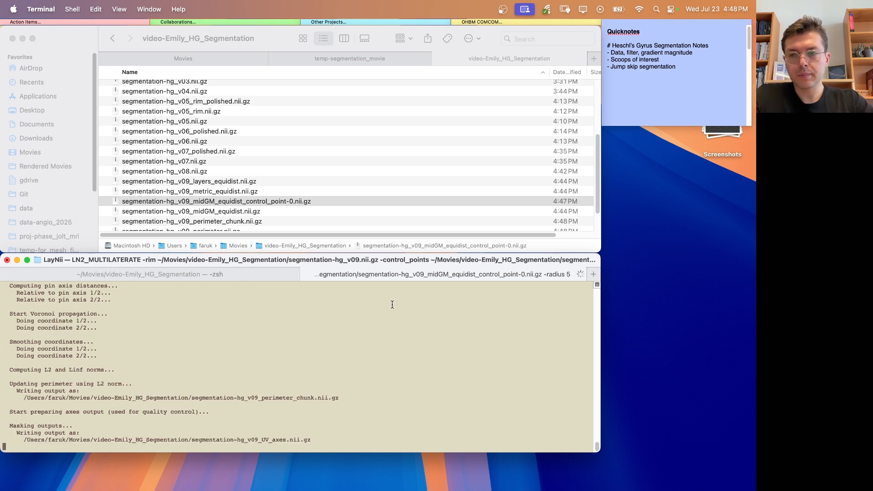
Switch to Finder and select the newly written segmentation-hg_v09_perimeter.nii.gz for loading.
scroll(351, 190, "down", 3)
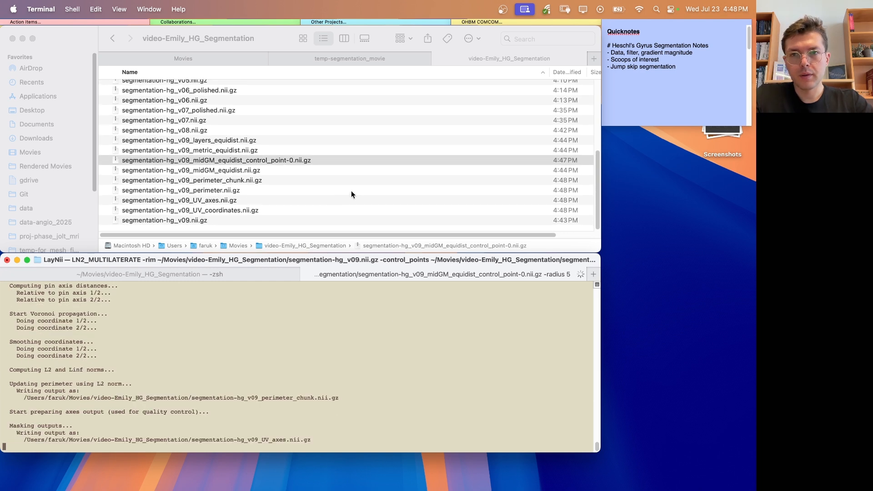
left_click(234, 183)
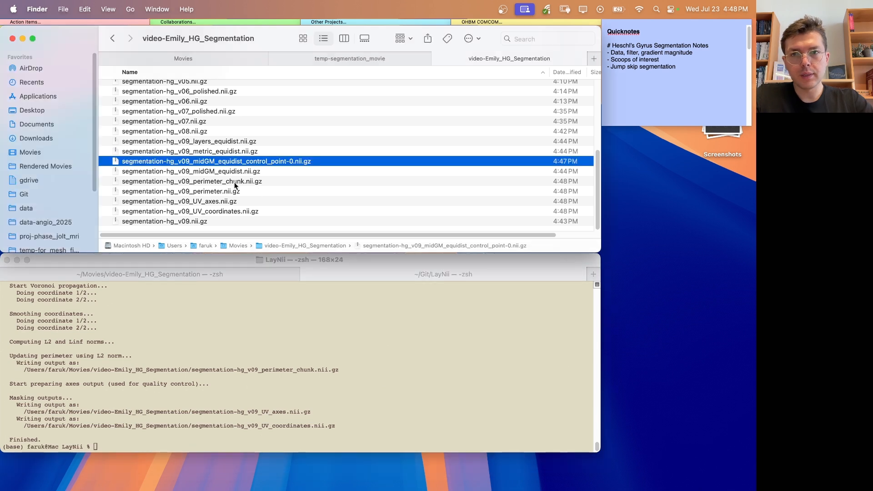
left_click(235, 182)
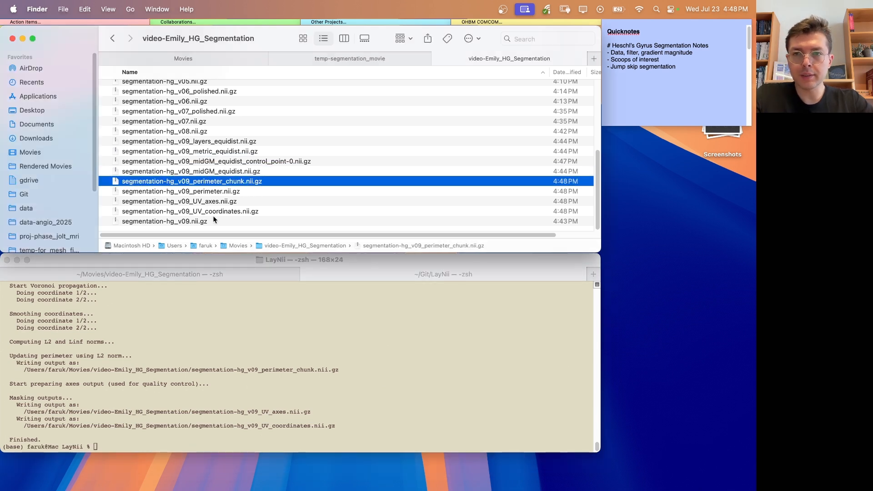
left_click(227, 202)
left_click(234, 181)
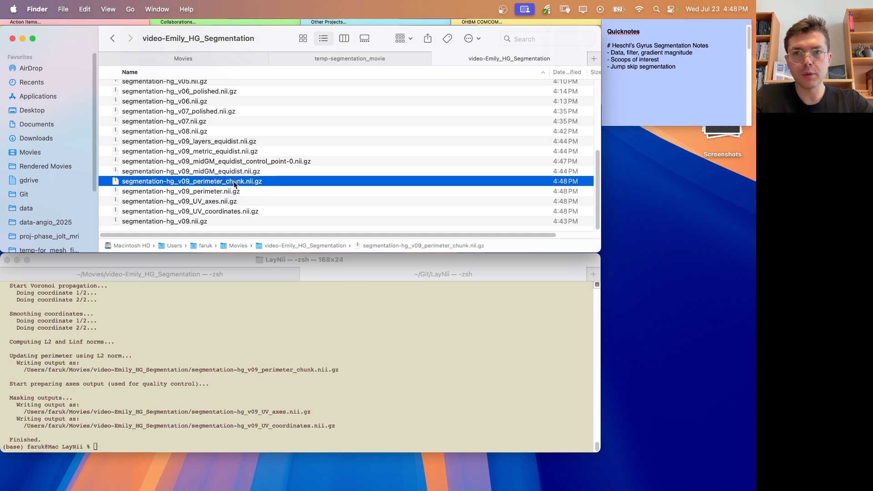
left_click(229, 192)
Switch to ITK-SNAP and open segmentation-hg_v09_perimeter.nii.gz as the segmentation.
key("super+Tab")
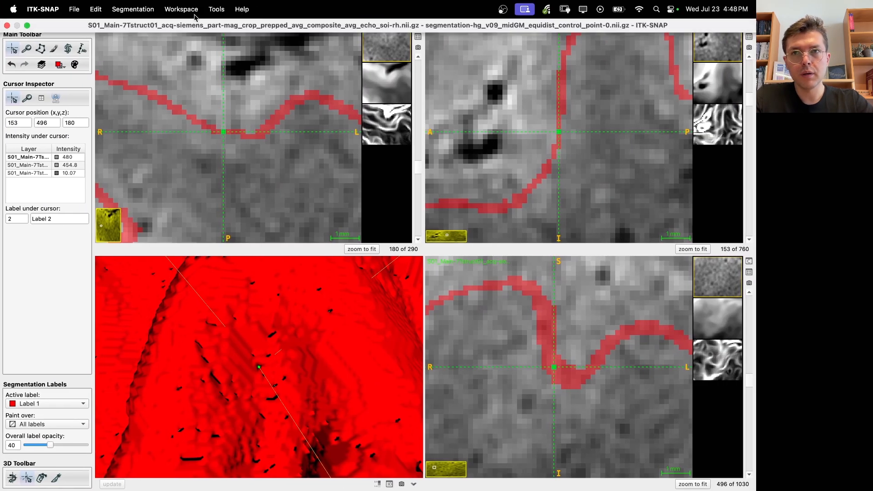
left_click(194, 12)
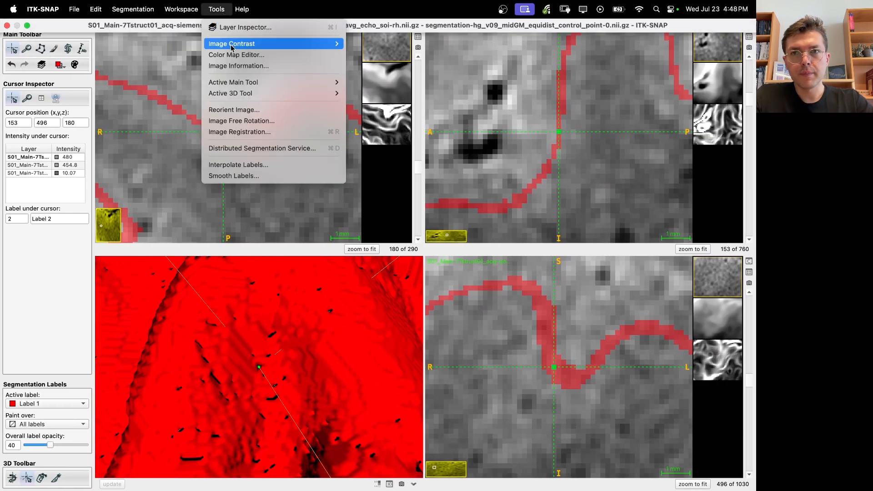
mouse_move(140, 7)
left_click(162, 31)
type("/Users/faruk/Movies/video-Emily_HG_Segmentation/segmentation-hg_v08_perimeter.nii.gz")
left_click(421, 330)
left_click(422, 329)
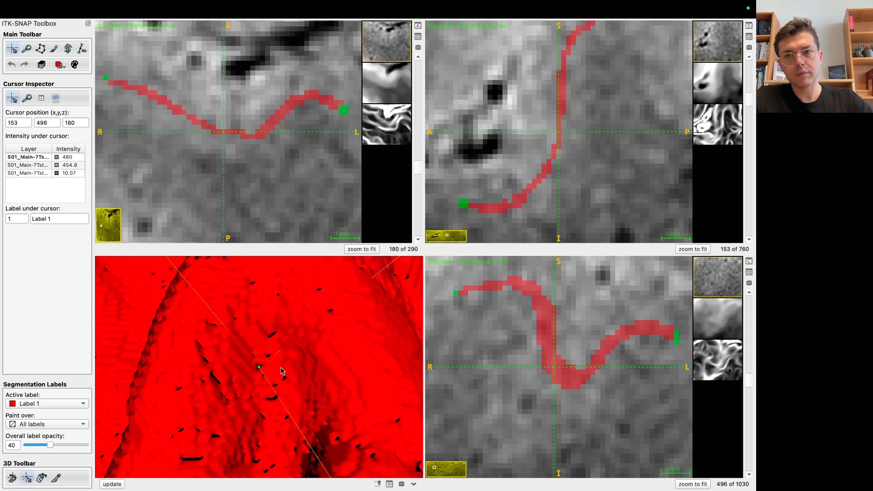
Update the 3D model and examine the extent of the patch and its green perimeter on the surface.
left_click(113, 485)
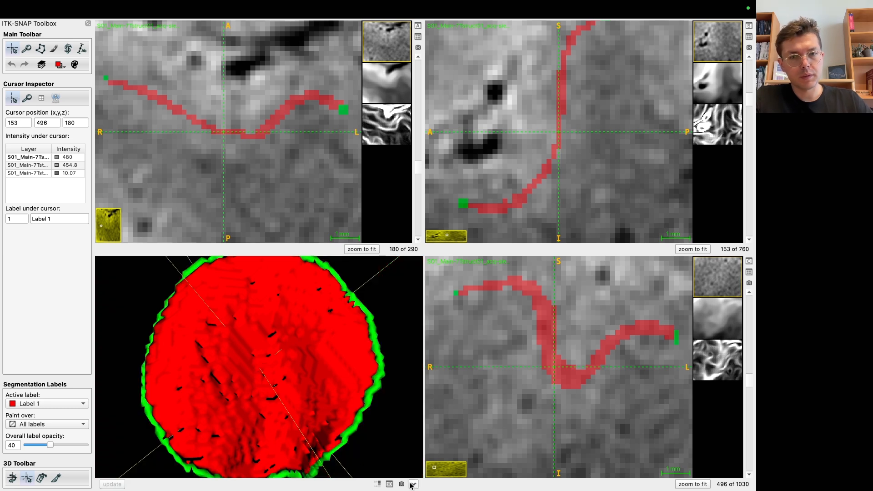
mouse_move(367, 381)
left_mouse_down()
mouse_move(363, 473)
mouse_move(365, 367)
left_mouse_up()
left_click_drag(301, 167, 298, 185)
left_click_drag(273, 359, 307, 359)
left_click_drag(300, 368, 351, 354)
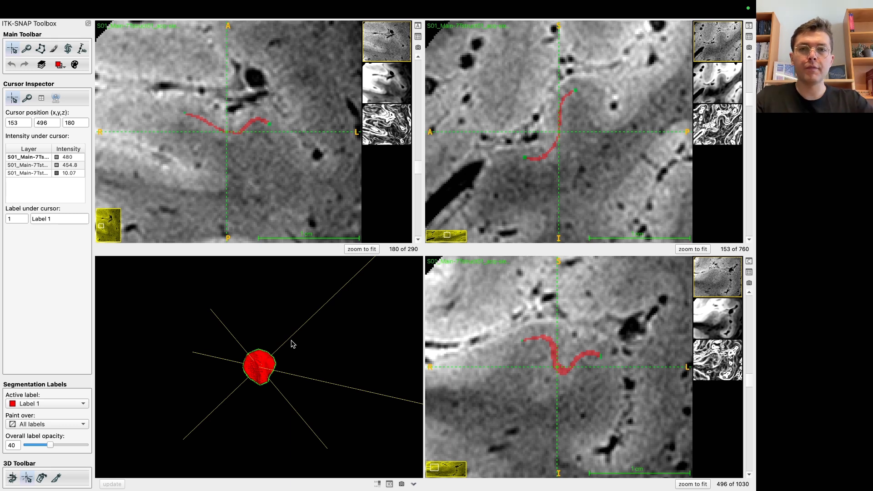
Switch to Terminal and rerun the previous LN2_MULTILATERATE command with -radius 10.
key("ctrl+Left")
left_click(270, 369)
key("Up")
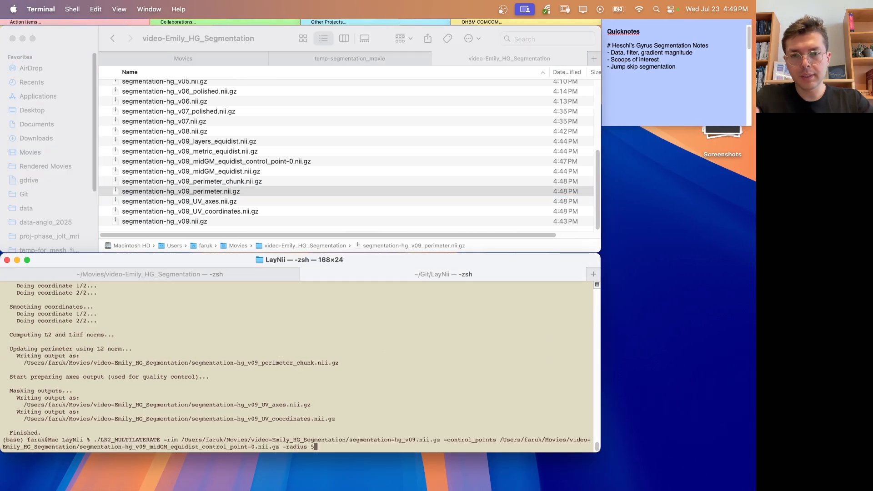
key("BackSpace")
type("10")
key("Return")
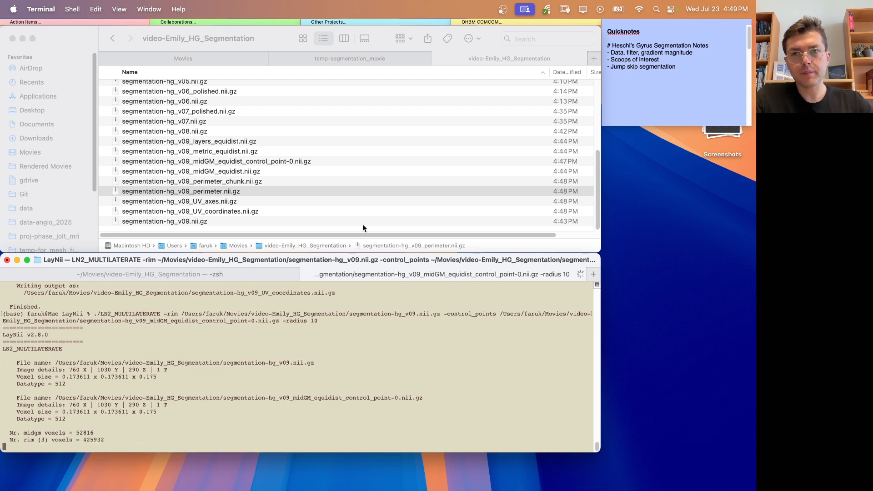
Load the regenerated segmentation-hg_v09_perimeter.nii.gz as the segmentation in ITK-SNAP and update the 3D model to view the patch.
left_click(223, 182)
left_click(229, 193)
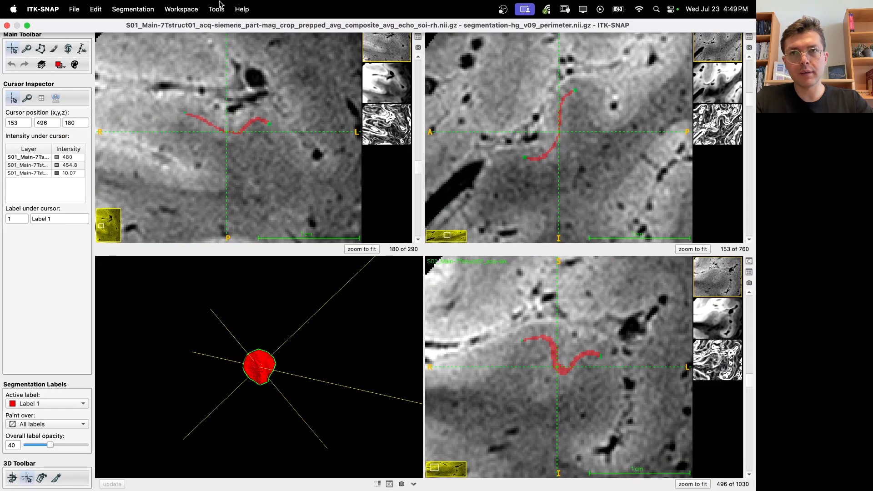
left_click(216, 9)
mouse_move(133, 9)
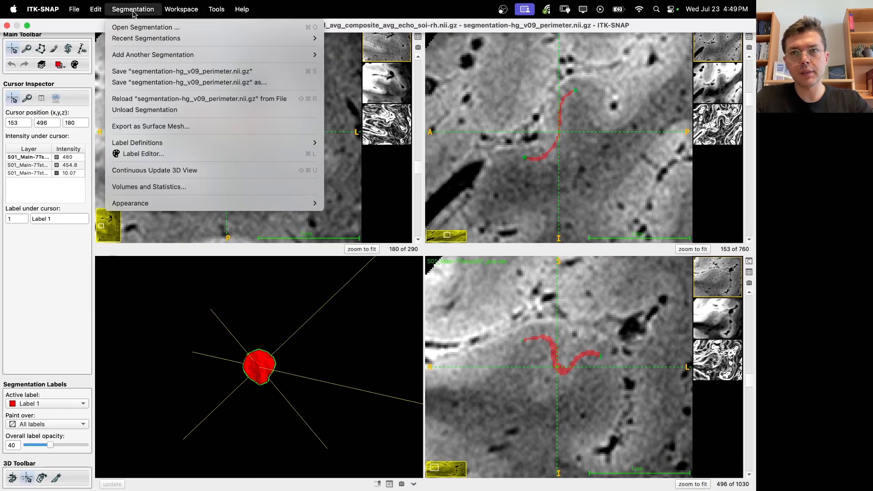
left_click(147, 26)
type("/Users/faruk/Movies/video-Emily_HG_Segmentation/segmentation-hg_v09_perimeter.nii.gz")
key("Return")
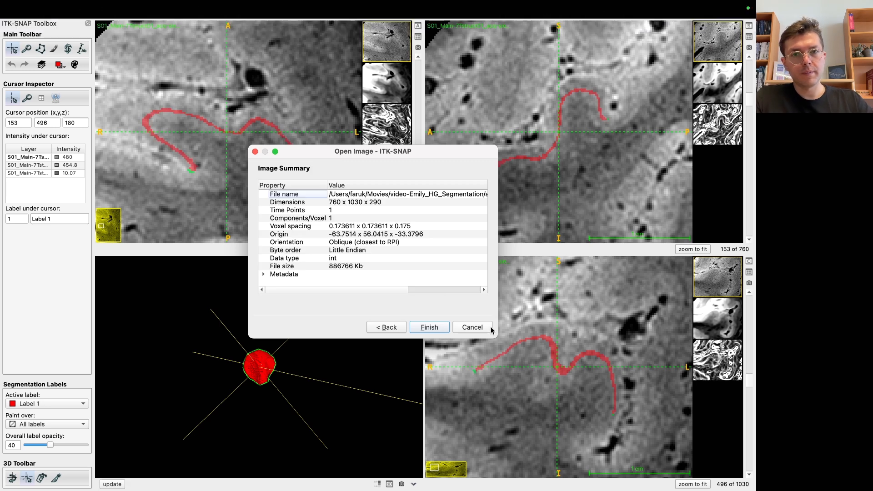
left_click(429, 327)
left_click(112, 484)
mouse_move(306, 357)
left_mouse_down()
mouse_move(371, 398)
mouse_move(490, 421)
mouse_move(276, 301)
mouse_move(296, 349)
left_mouse_up()
Switch to Terminal and rerun the previous LN2_MULTILATERATE command with -radius 15.
key("ctrl+Left")
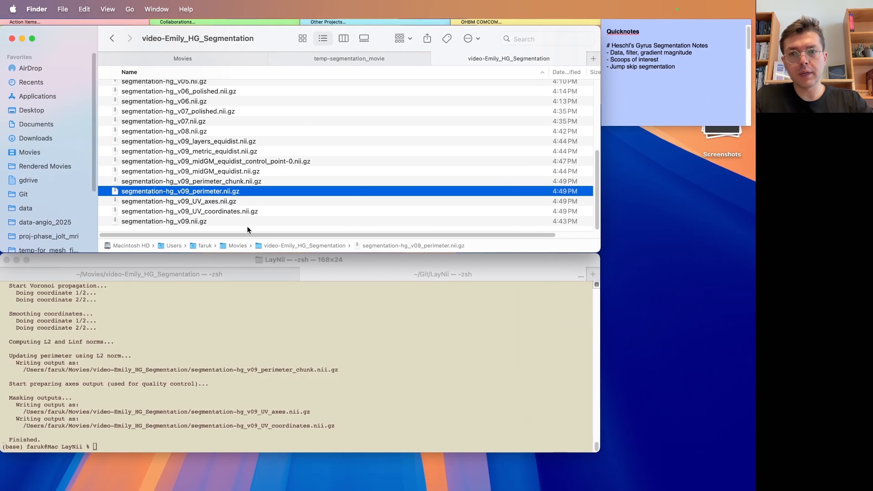
key("Up")
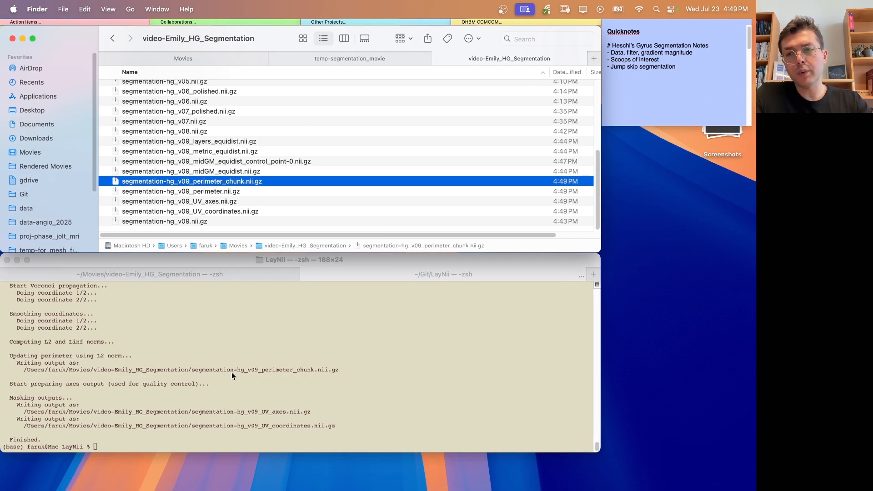
left_click(231, 372)
key("Up")
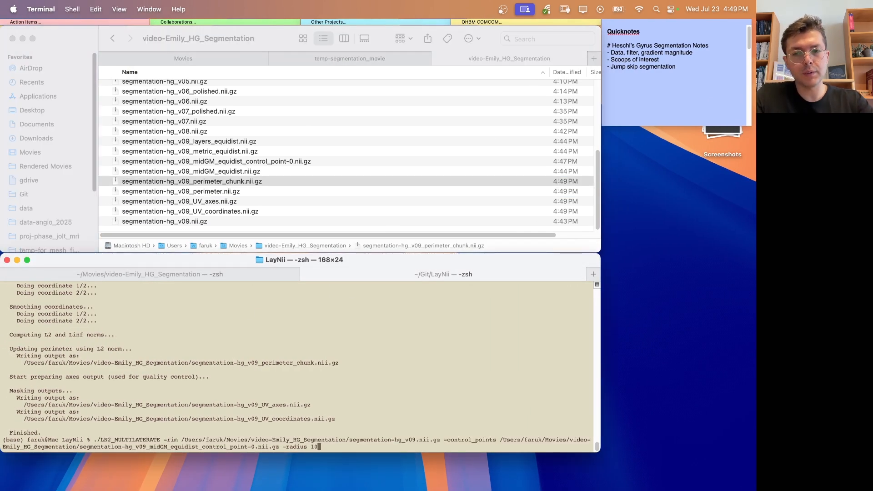
type("5")
key("Return")
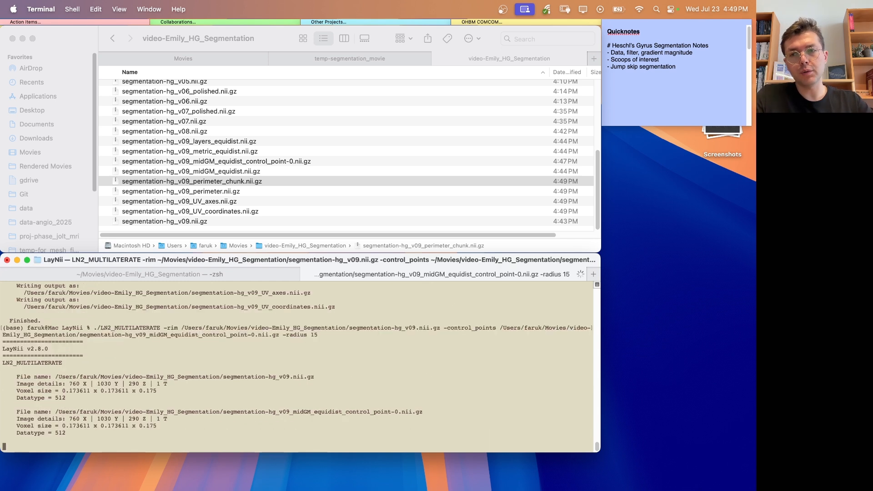
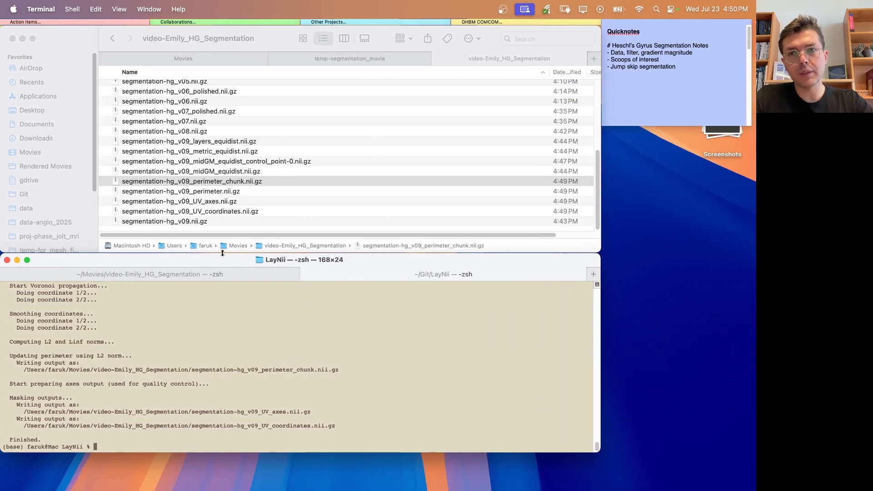
Copy segmentation-hg_v09_perimeter.nii.gz from Finder, open it as the segmentation in ITK-SNAP, and update the 3D model.
left_click(230, 204)
left_click(242, 193)
key("super+c")
key("ctrl+Right")
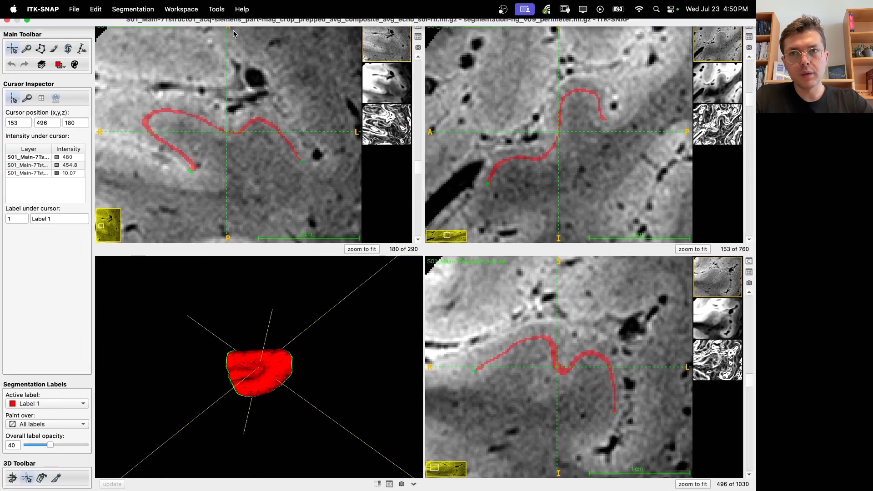
left_click(217, 9)
mouse_move(288, 44)
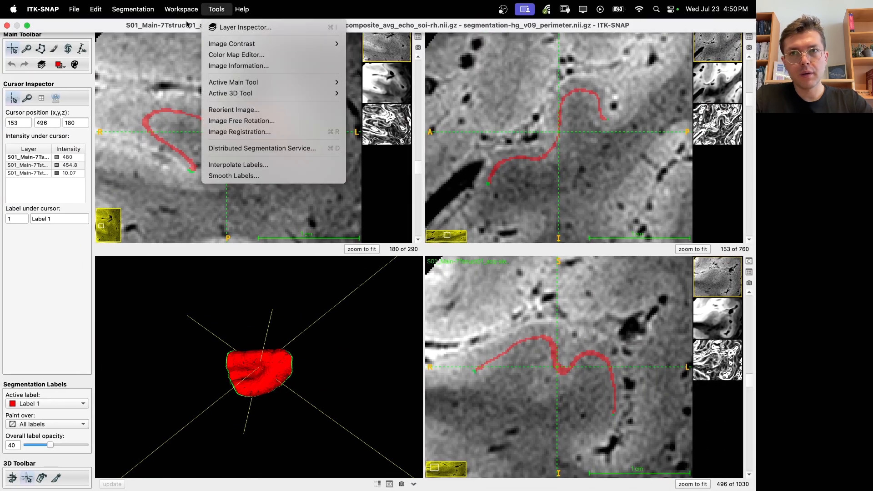
mouse_move(138, 8)
left_click(154, 30)
key("super+v")
key("Return")
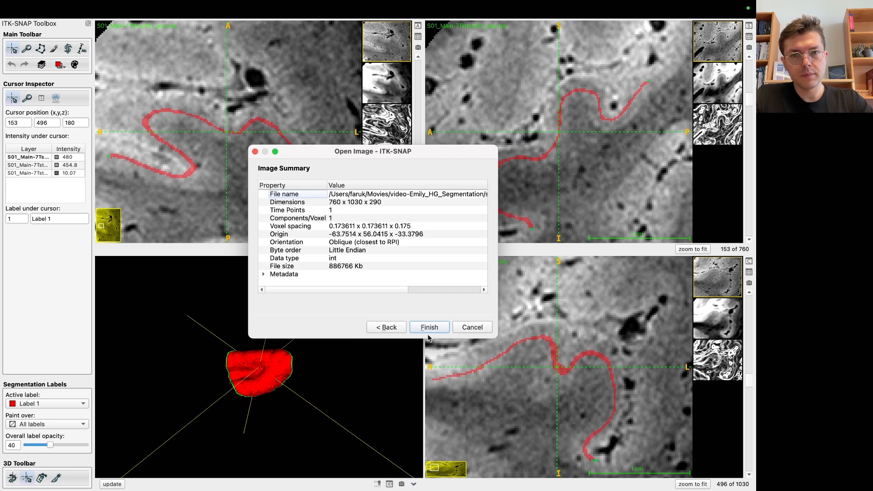
left_click(428, 335)
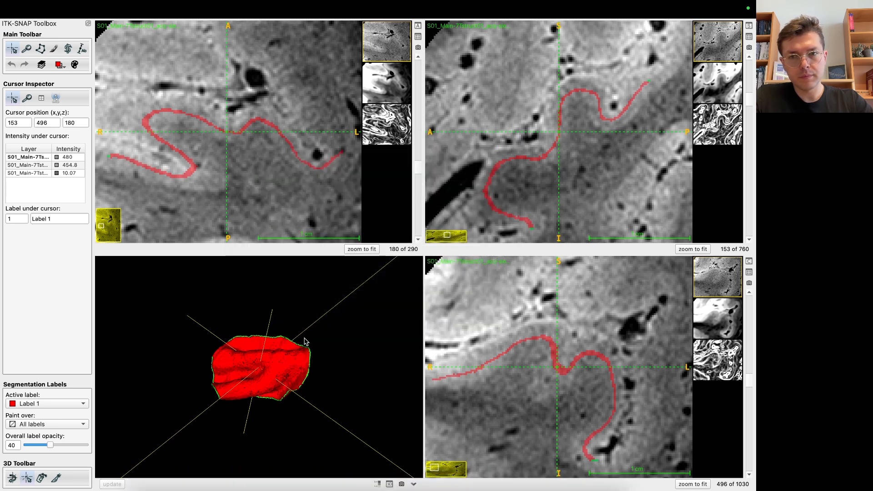
Examine the folded patch and its green perimeter up close from several angles in the 3D view.
left_click_drag(288, 383, 338, 291)
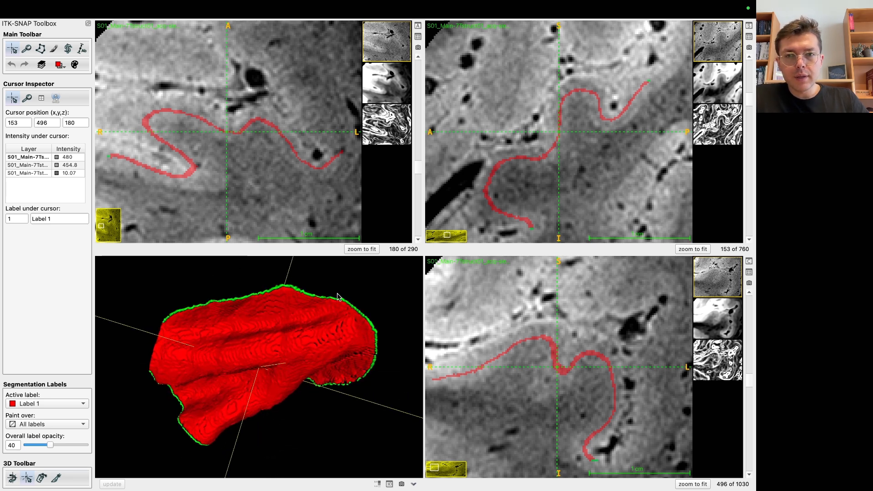
left_click_drag(150, 412, 161, 369)
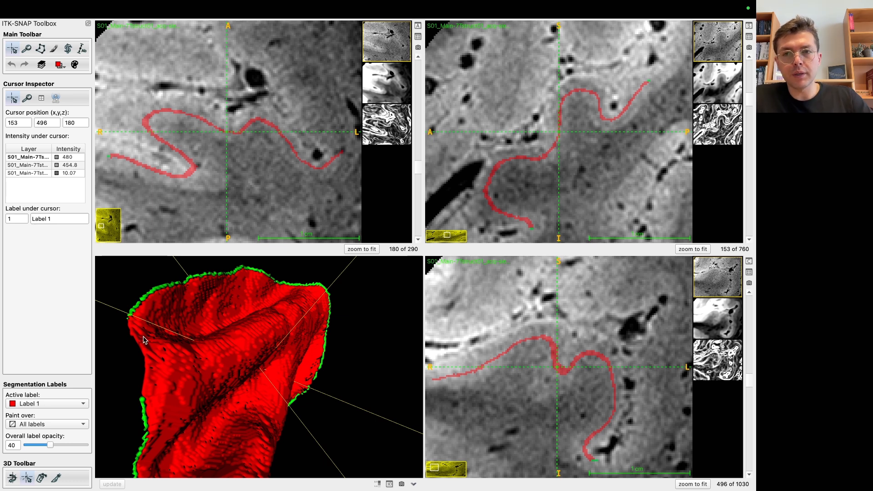
key("ctrl+Left")
key("ctrl+Up")
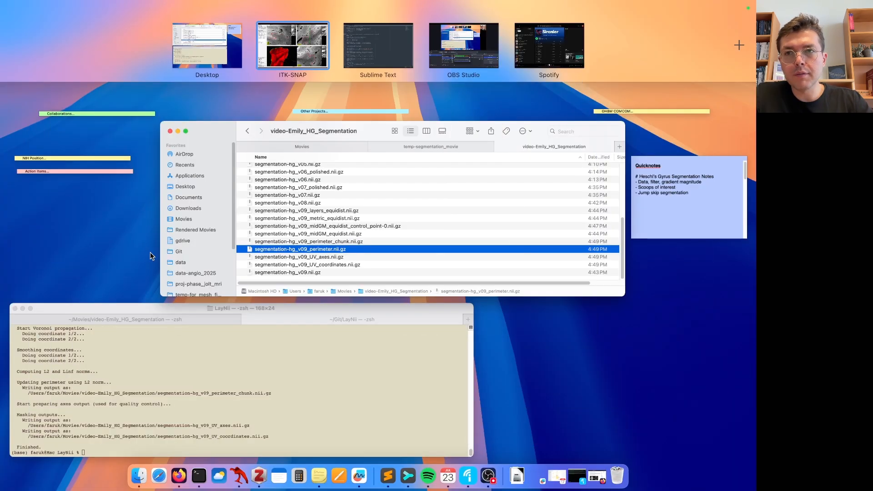
left_click(309, 52)
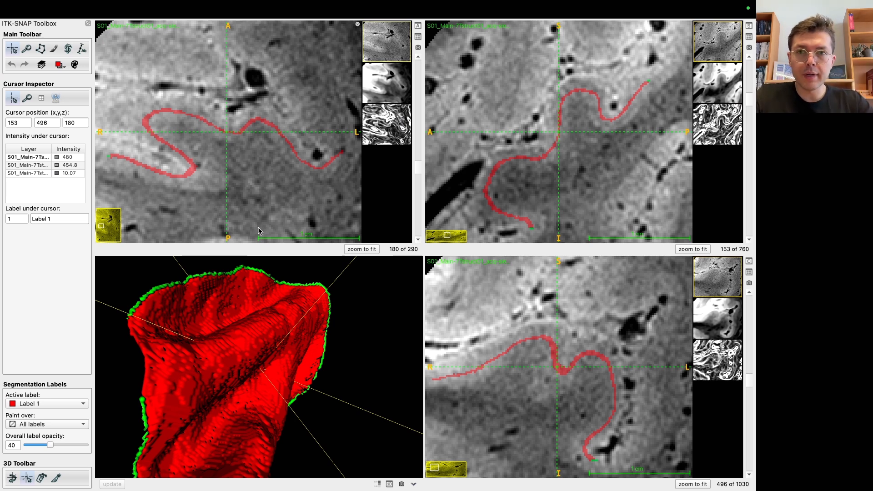
Copy segmentation-hg_v09.nii.gz from Finder and open it as the segmentation in ITK-SNAP.
key("ctrl+Up")
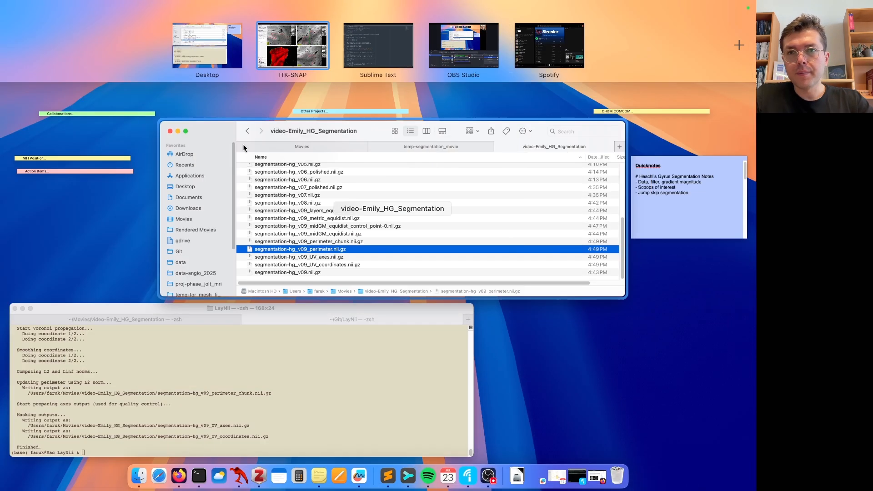
left_click(287, 195)
key("Down")
key("Down")
key("Down")
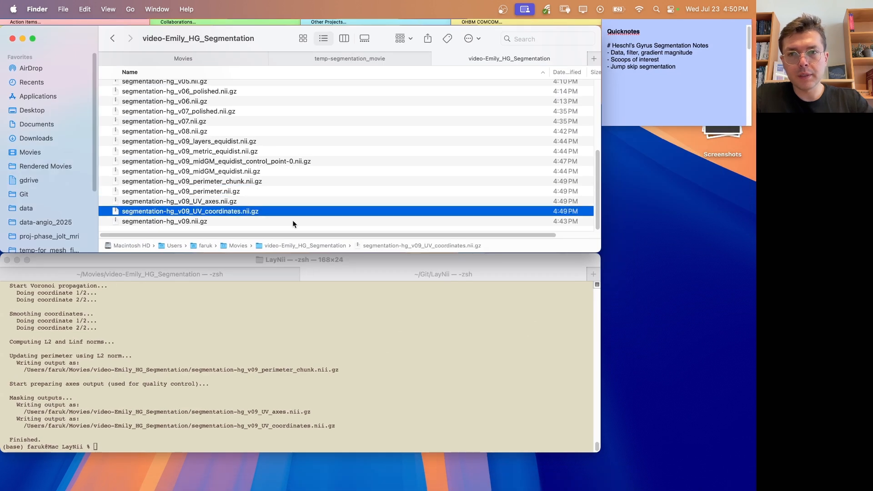
key("ctrl+Right")
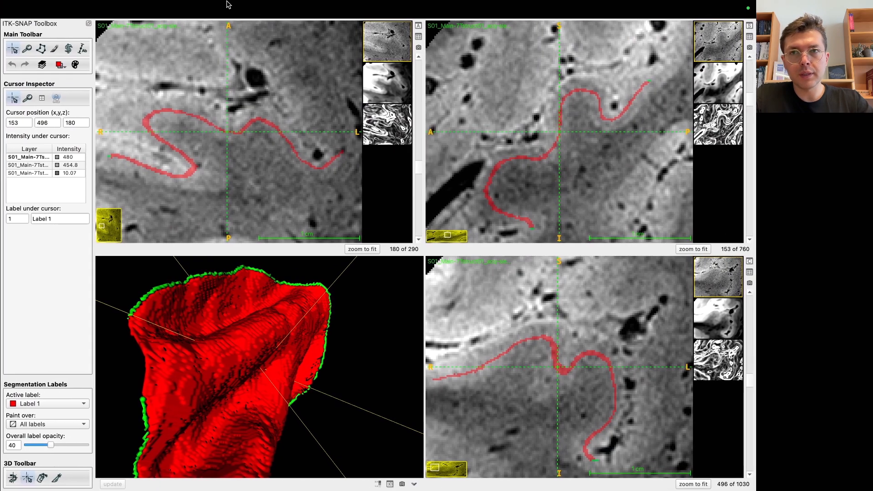
left_click(217, 10)
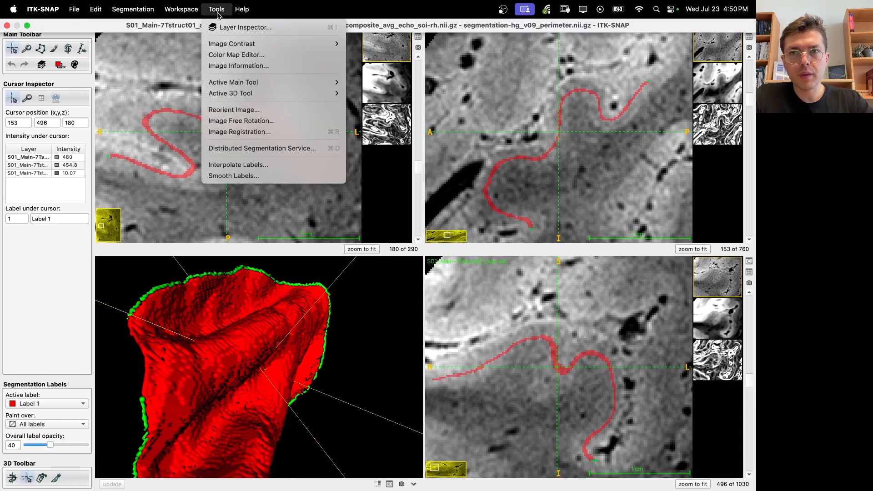
mouse_move(125, 4)
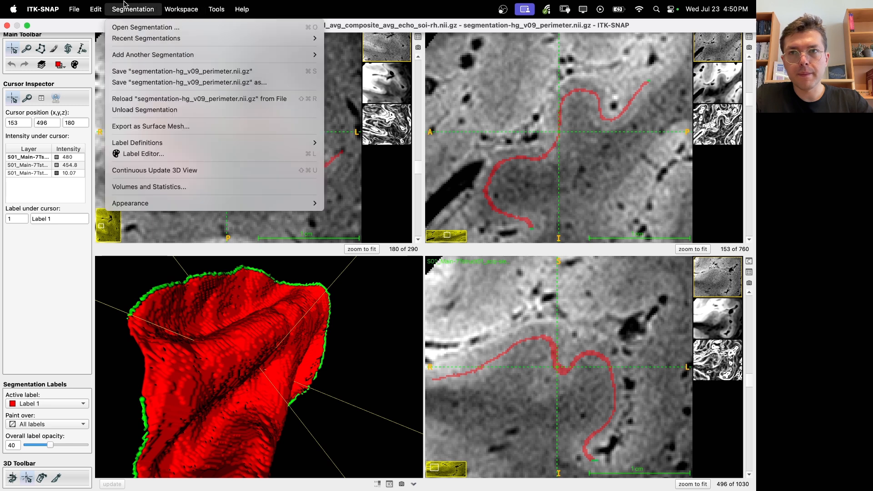
left_click(141, 28)
key("super+v")
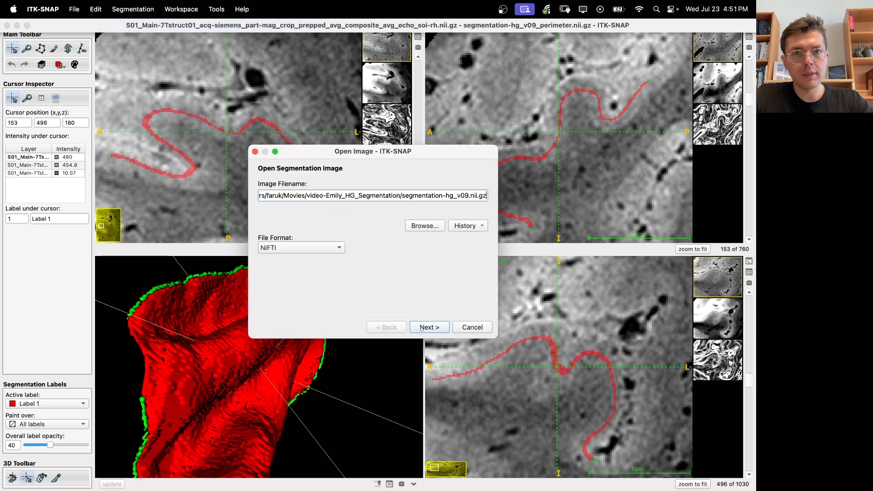
key("Return")
left_click(430, 327)
Copy segmentation-hg_v09_perimeter.nii.gz from Finder and add it in ITK-SNAP as a separate additional image.
key("ctrl+Left")
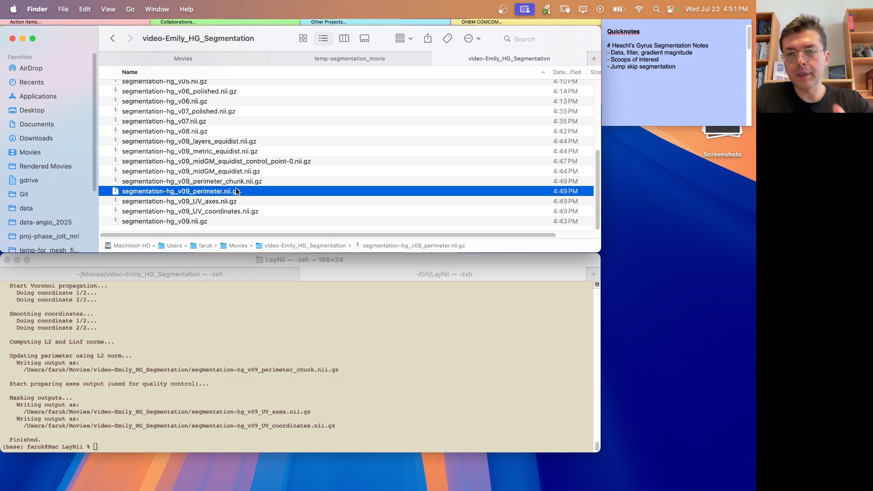
key("ctrl+Right")
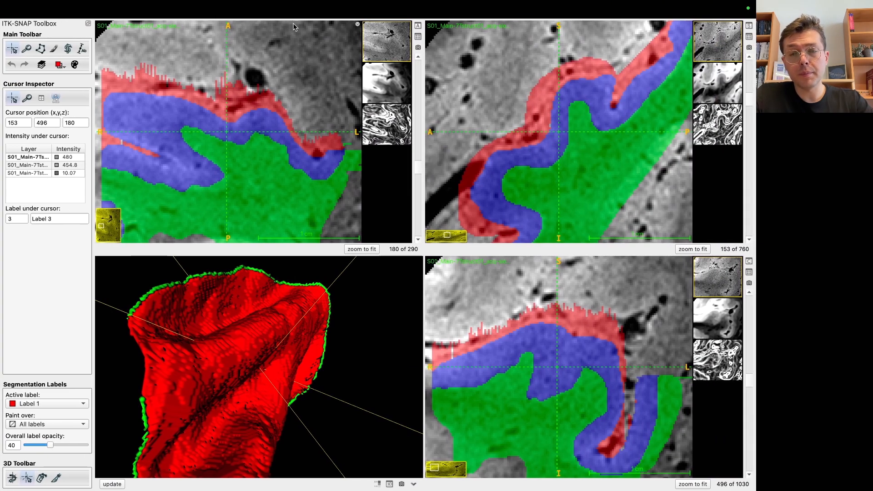
mouse_move(275, 12)
left_click(223, 11)
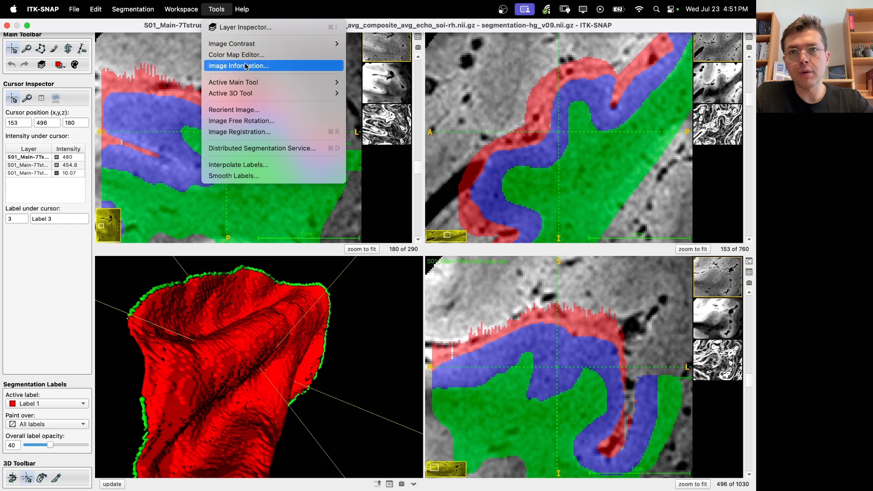
mouse_move(193, 15)
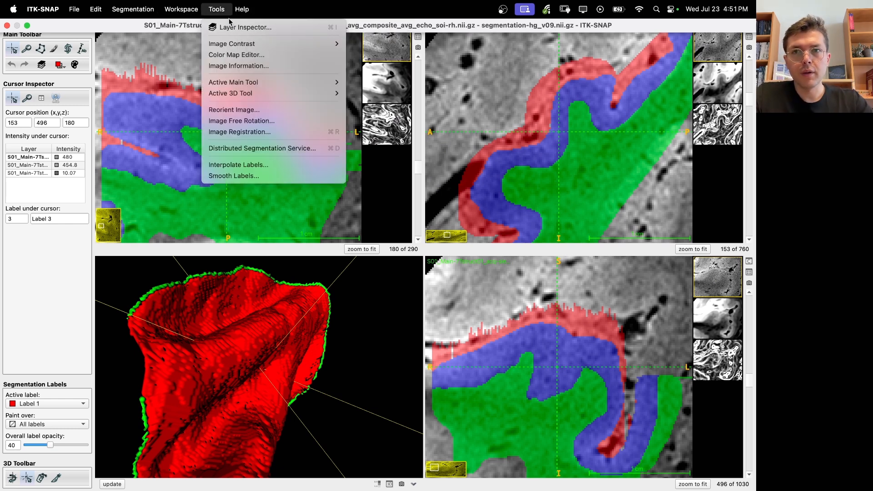
mouse_move(71, 10)
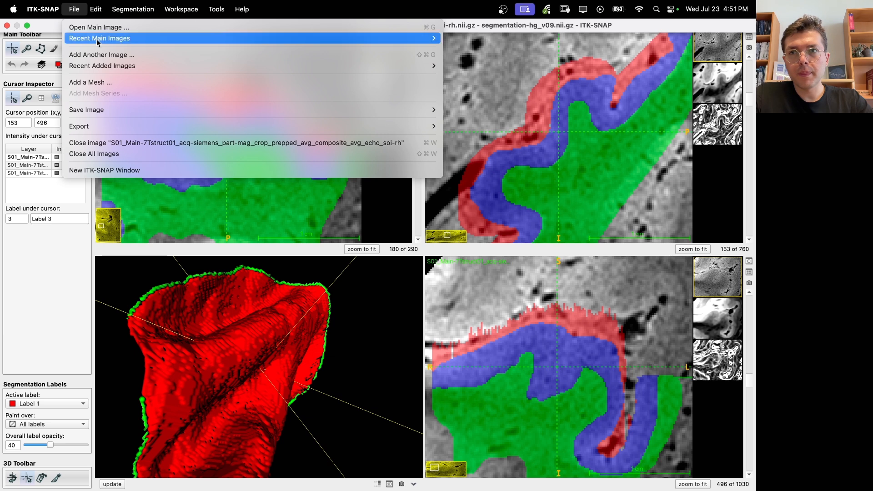
left_click(107, 57)
type("segmentation-hg_v09_perimeter.nii.gz")
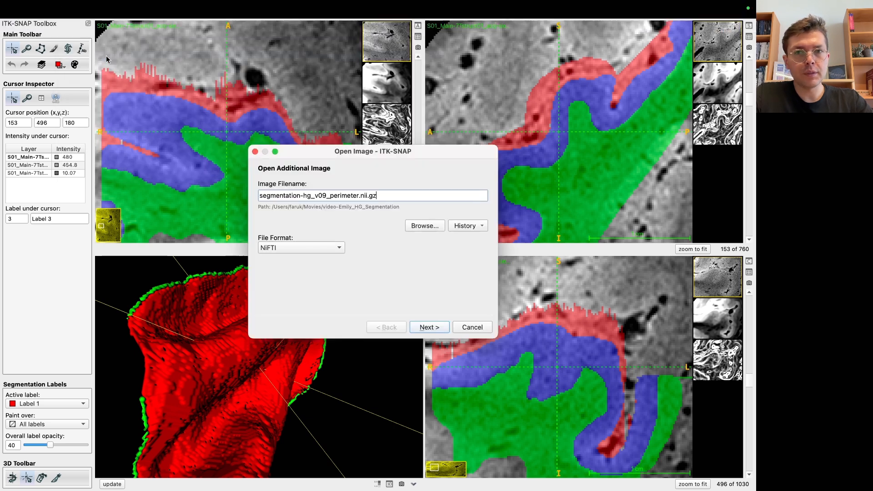
key("Return")
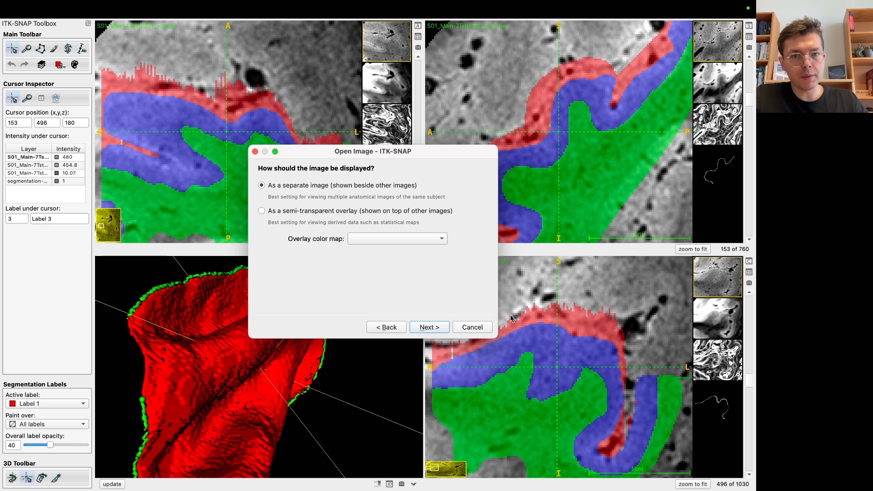
left_click(435, 328)
left_click(432, 327)
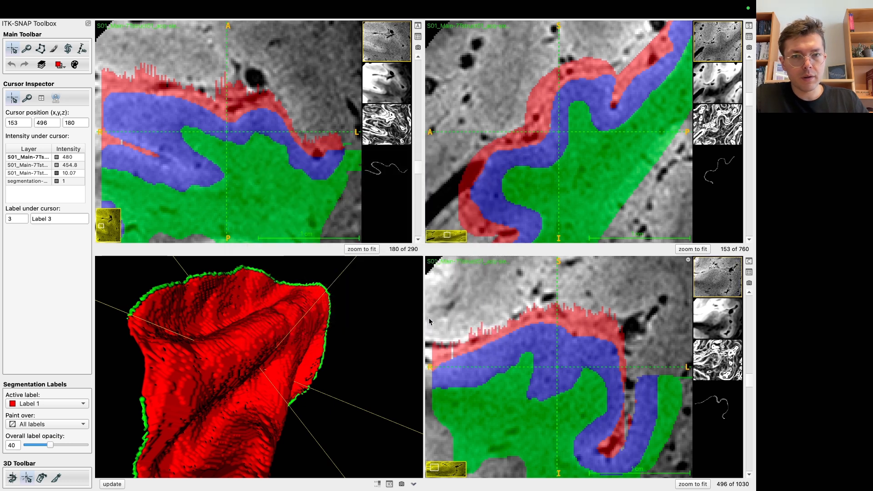
Hide the segmentation labels and display the segmentation-hg_v09_perimeter image as an overlay on the main image.
key("s")
key("s")
key("s")
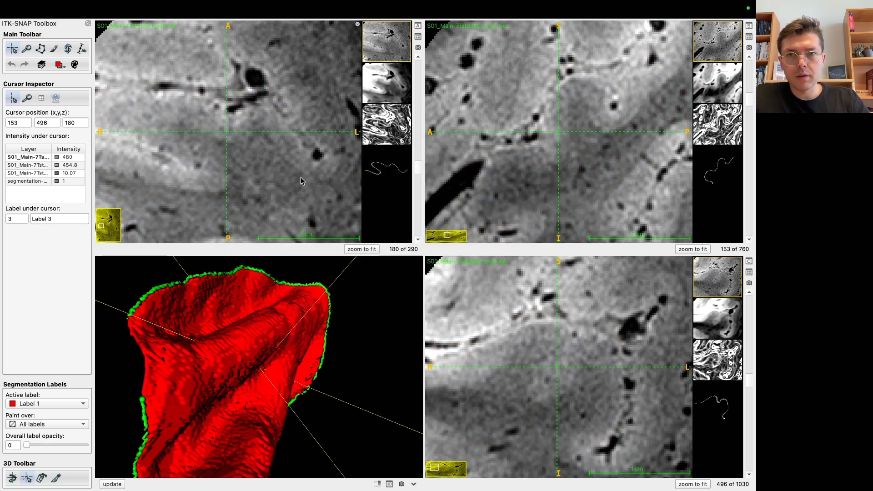
left_click(406, 172)
right_click(404, 155)
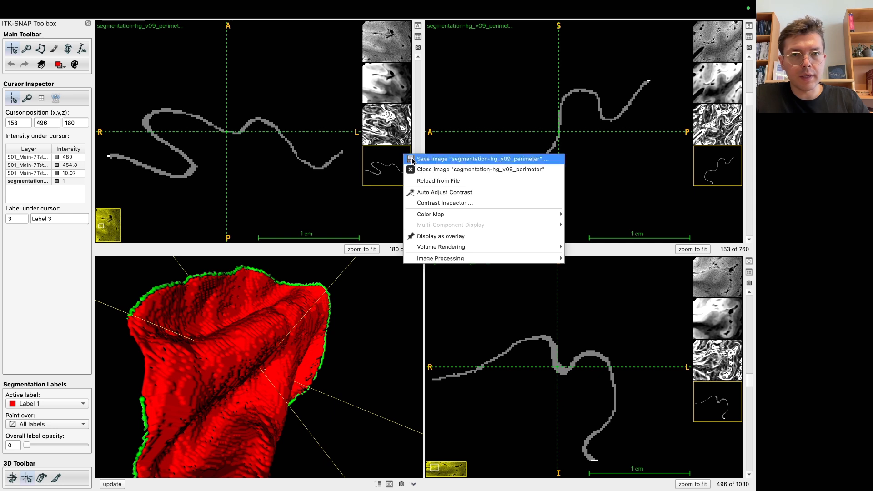
left_click(439, 236)
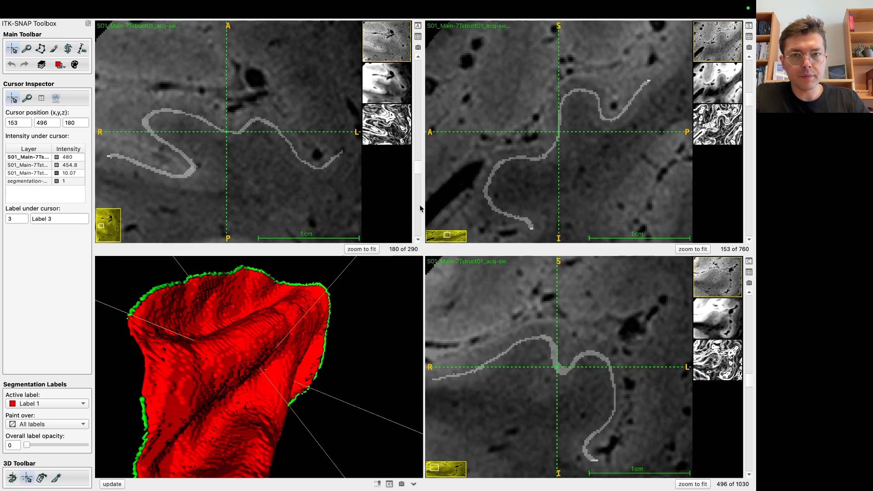
Examine where the perimeter overlay reaches the cut edge of the segmentation in the slice views, with the labels shown again.
scroll(278, 177, "down", 10)
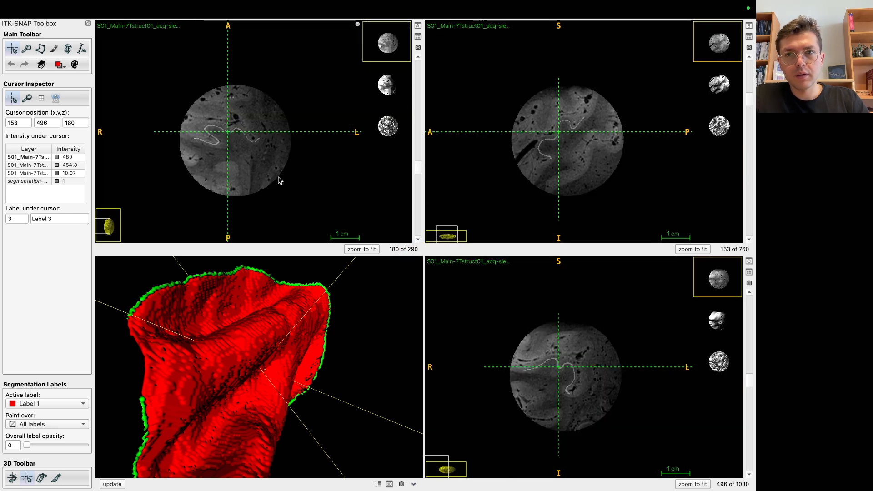
key("s")
scroll(279, 159, "up", 8)
left_click_drag(279, 144, 328, 156)
left_click(187, 162)
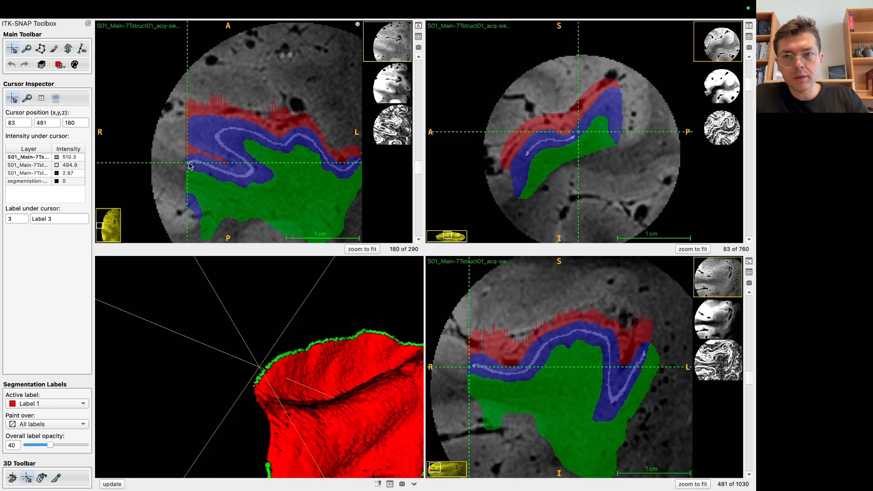
left_click(257, 290)
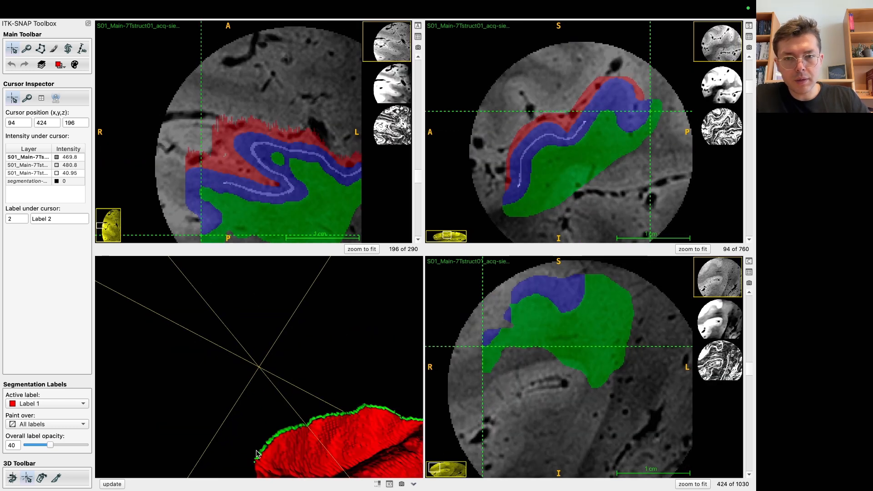
left_click(258, 464)
left_click(271, 407)
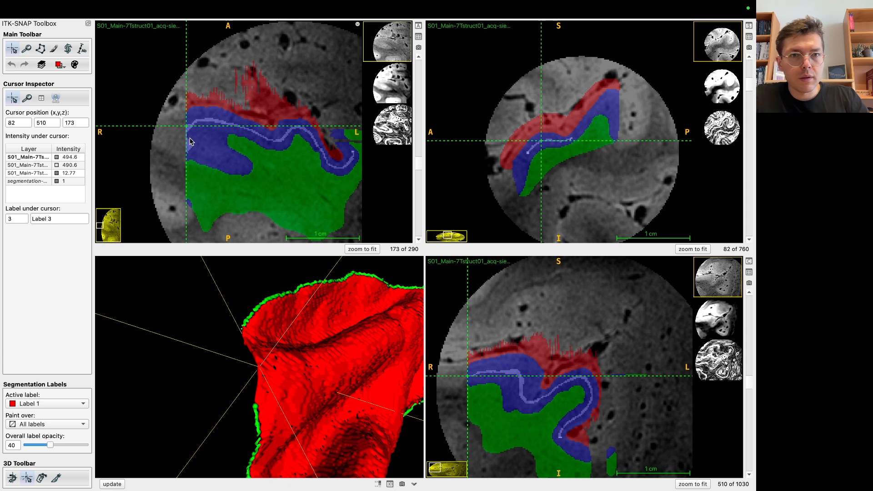
key("s")
key("s")
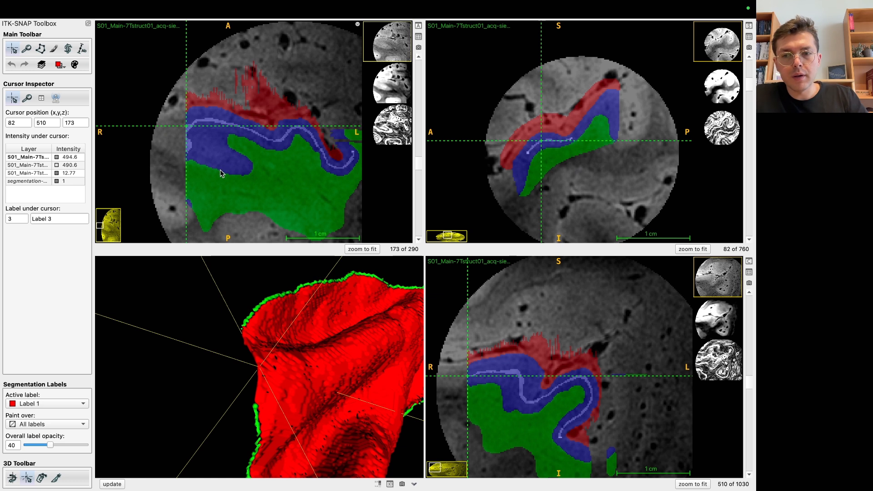
Hide the perimeter overlay and set up a round paintbrush of size 13 with Label 3 active.
key("w")
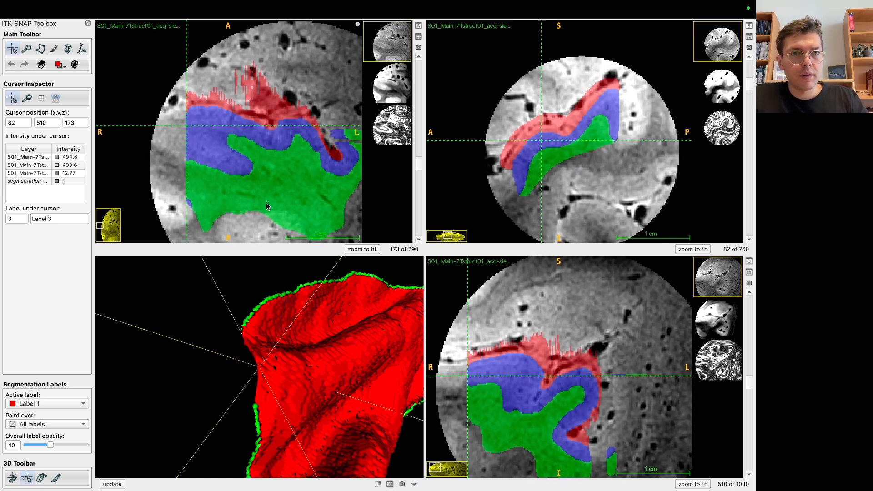
left_click(59, 67)
mouse_move(85, 78)
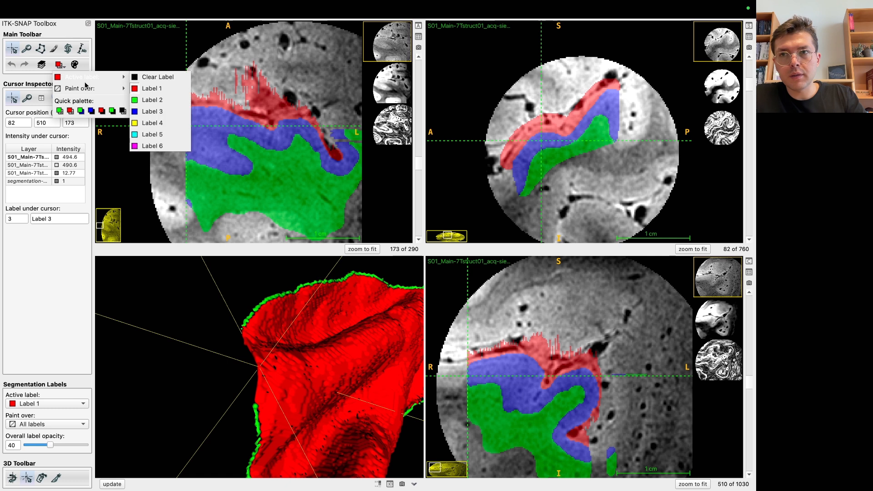
left_click(152, 111)
left_click(54, 48)
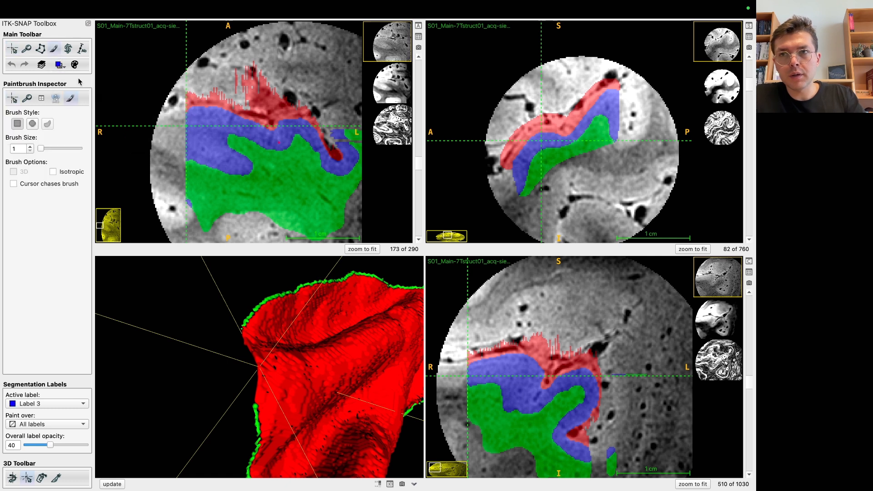
left_click_drag(51, 151, 55, 151)
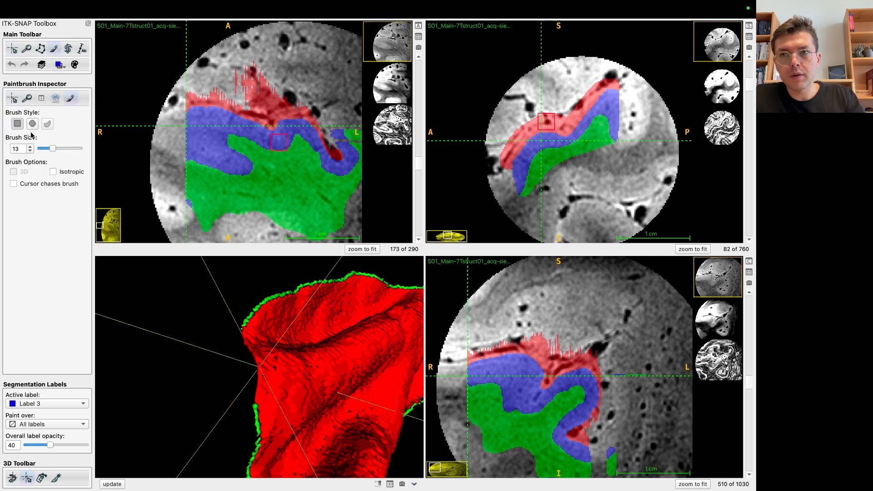
key("c")
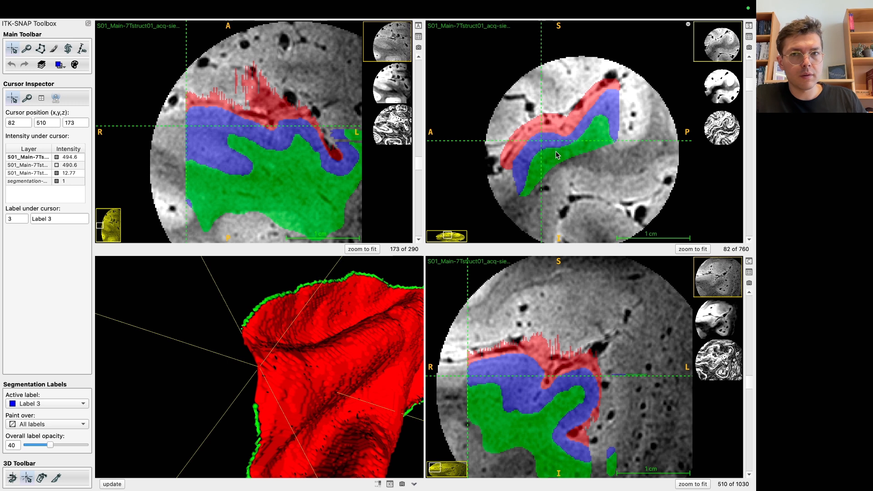
key("p")
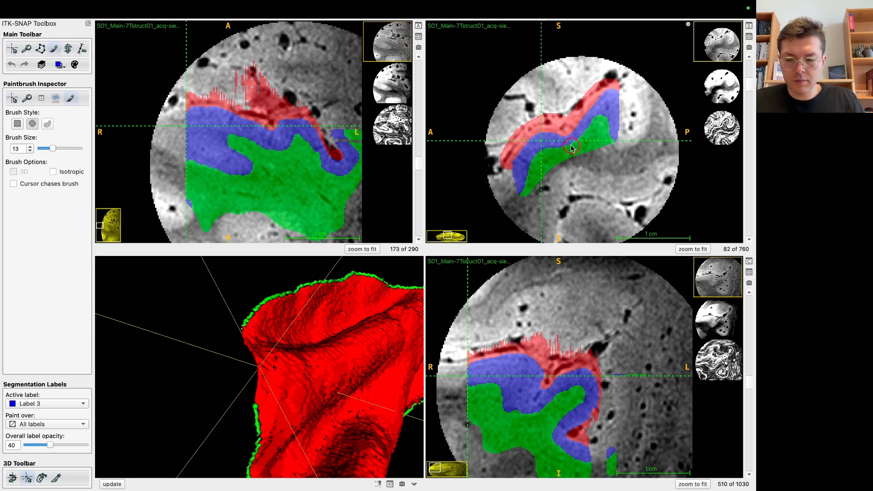
Paint Label 3 along the cortex in sagittal slices 81 to 79, just beyond the segmentation's cut edge.
scroll(572, 146, "up", 1)
scroll(572, 150, "down", 2)
mouse_move(530, 174)
left_mouse_down()
mouse_move(517, 167)
mouse_move(527, 147)
mouse_move(545, 136)
mouse_move(564, 149)
mouse_move(600, 109)
mouse_move(619, 160)
mouse_move(596, 129)
mouse_move(587, 161)
mouse_move(536, 160)
mouse_move(537, 186)
mouse_move(586, 161)
left_mouse_up()
scroll(581, 165, "up", 1)
scroll(535, 180, "down", 2)
mouse_move(511, 177)
left_mouse_down()
mouse_move(503, 184)
mouse_move(541, 141)
mouse_move(562, 152)
mouse_move(607, 102)
mouse_move(621, 119)
mouse_move(618, 152)
mouse_move(600, 115)
mouse_move(585, 145)
mouse_move(630, 155)
mouse_move(548, 163)
mouse_move(512, 184)
mouse_move(528, 144)
mouse_move(552, 145)
mouse_move(515, 196)
left_mouse_up()
scroll(541, 168, "down", 1)
Turn on continuous updating of the 3D segmentation model.
left_click(414, 484)
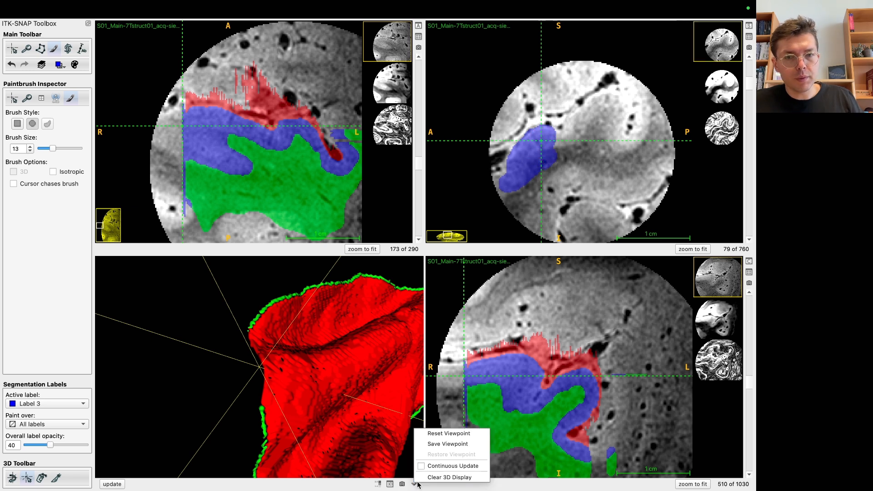
left_click(450, 464)
left_click_drag(176, 387, 231, 379)
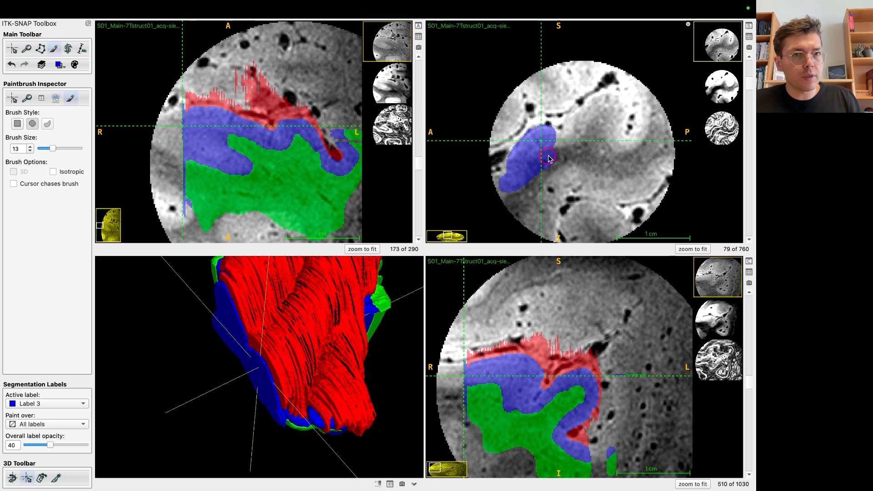
Continue painting Label 3 over the whole cortical band in sagittal slices 79 to 75.
mouse_move(574, 141)
left_mouse_down()
mouse_move(615, 104)
mouse_move(617, 153)
mouse_move(593, 130)
mouse_move(582, 157)
mouse_move(519, 188)
mouse_move(514, 173)
mouse_move(523, 153)
mouse_move(610, 106)
mouse_move(620, 115)
mouse_move(616, 141)
mouse_move(591, 118)
mouse_move(588, 159)
mouse_move(559, 161)
mouse_move(524, 189)
mouse_move(511, 180)
mouse_move(539, 142)
mouse_move(587, 122)
mouse_move(606, 98)
mouse_move(617, 110)
mouse_move(619, 155)
mouse_move(600, 119)
mouse_move(596, 153)
mouse_move(575, 150)
mouse_move(523, 182)
mouse_move(510, 180)
mouse_move(541, 144)
mouse_move(571, 137)
mouse_move(601, 104)
mouse_move(613, 109)
mouse_move(616, 161)
mouse_move(589, 132)
mouse_move(606, 159)
left_mouse_up()
scroll(519, 186, "up", 1)
scroll(532, 177, "down", 1)
scroll(530, 177, "down", 1)
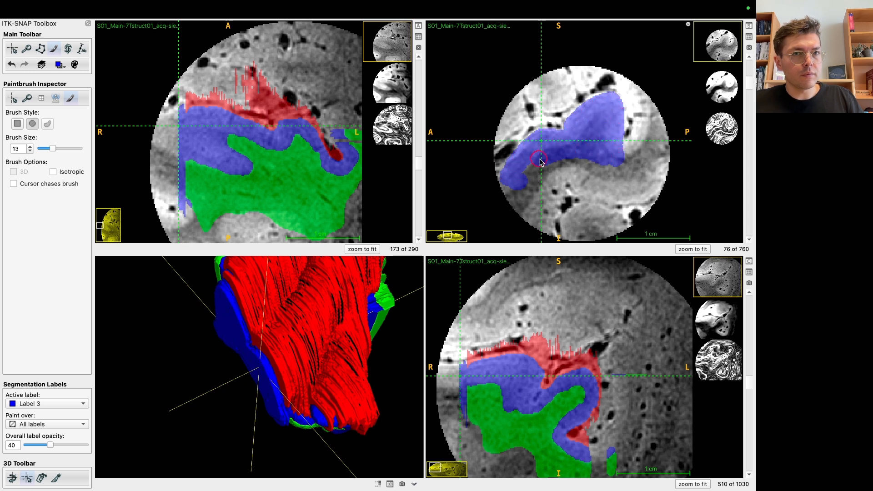
scroll(520, 182, "down", 1)
mouse_move(520, 181)
left_mouse_down()
mouse_move(512, 166)
mouse_move(530, 148)
mouse_move(552, 134)
mouse_move(567, 140)
left_mouse_up()
mouse_move(536, 169)
left_mouse_down()
mouse_move(530, 179)
mouse_move(593, 102)
mouse_move(612, 116)
mouse_move(591, 137)
mouse_move(596, 125)
mouse_move(613, 147)
mouse_move(574, 157)
left_mouse_up()
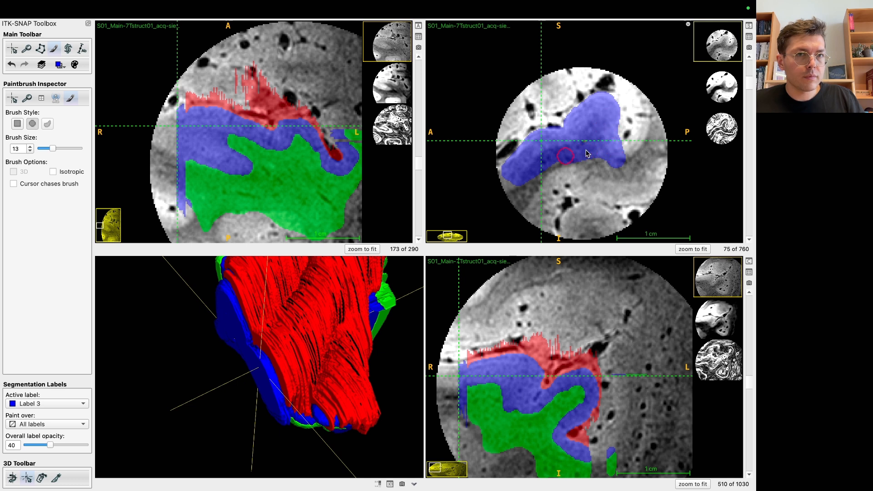
Extend the Label 3 cortical band outward through sagittal slices 74 to 72.
scroll(532, 181, "down", 1)
mouse_move(509, 186)
left_mouse_down()
mouse_move(538, 148)
mouse_move(609, 102)
mouse_move(611, 139)
mouse_move(614, 128)
mouse_move(598, 146)
mouse_move(578, 137)
mouse_move(536, 175)
mouse_move(511, 175)
mouse_move(539, 143)
mouse_move(534, 149)
mouse_move(605, 102)
mouse_move(611, 160)
mouse_move(587, 128)
mouse_move(605, 161)
mouse_move(542, 159)
left_mouse_up()
scroll(537, 178, "down", 1)
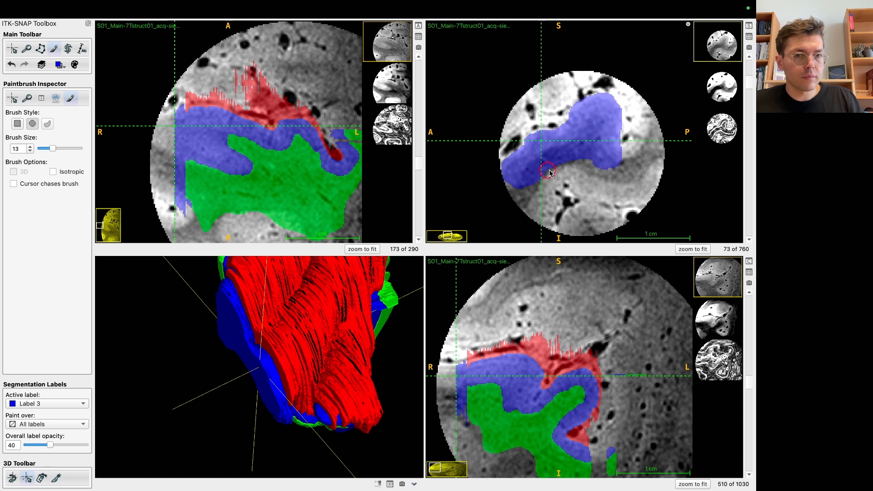
scroll(558, 168, "down", 1)
mouse_move(522, 173)
left_mouse_down()
mouse_move(519, 160)
mouse_move(601, 104)
mouse_move(609, 154)
mouse_move(590, 134)
mouse_move(596, 155)
mouse_move(550, 152)
mouse_move(527, 169)
left_mouse_up()
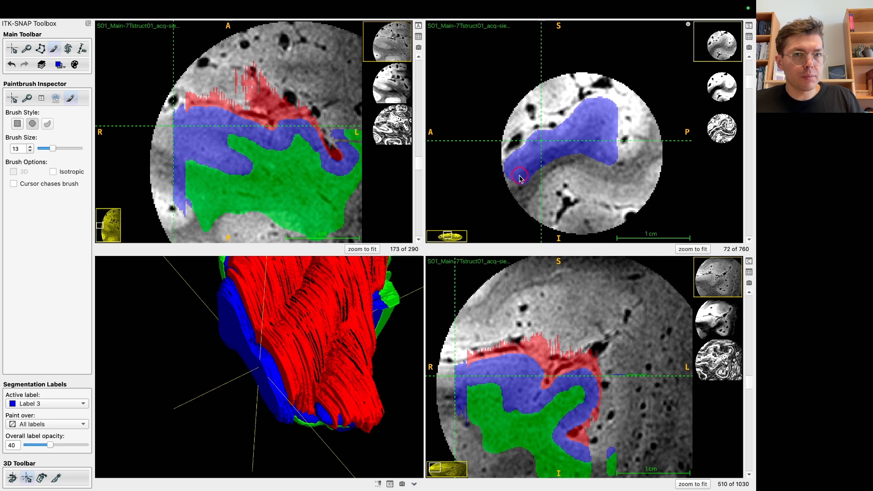
Paint Label 2 over Label 3 only, along the inner side of the cortical band in sagittal slices 72 to 75.
left_click(60, 65)
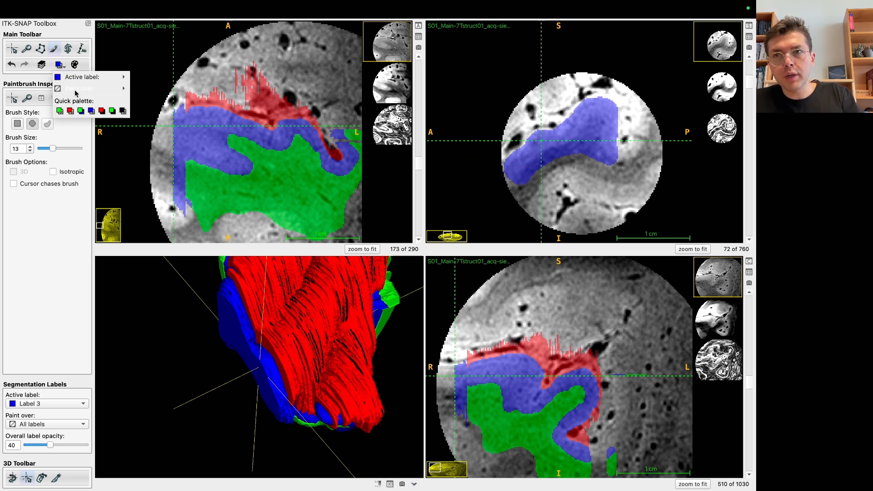
mouse_move(76, 88)
left_click(154, 147)
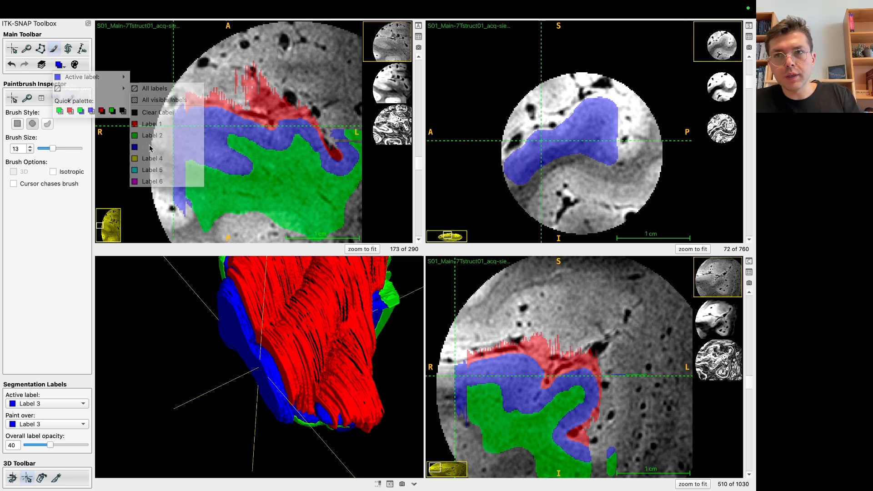
left_click(59, 64)
mouse_move(82, 81)
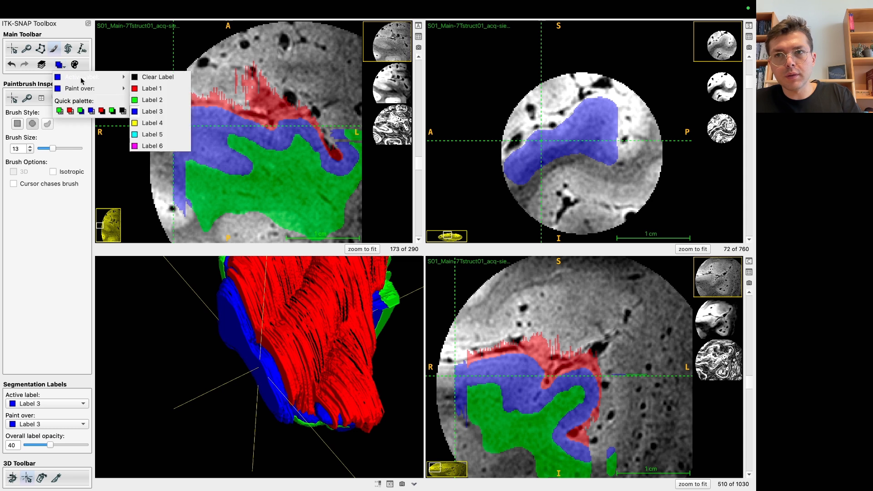
left_click(158, 101)
mouse_move(519, 182)
left_mouse_down()
mouse_move(587, 141)
mouse_move(593, 124)
mouse_move(609, 163)
mouse_move(591, 131)
mouse_move(595, 150)
left_mouse_up()
scroll(606, 171, "up", 1)
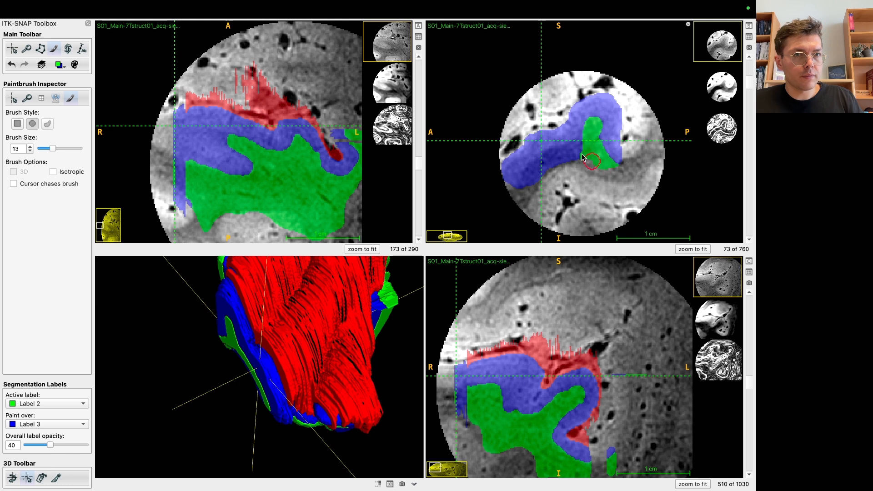
scroll(540, 180, "up", 1)
mouse_move(540, 179)
left_mouse_down()
mouse_move(528, 184)
mouse_move(596, 124)
mouse_move(586, 163)
mouse_move(608, 153)
mouse_move(617, 173)
left_mouse_up()
scroll(539, 184, "up", 1)
mouse_move(541, 192)
left_mouse_down()
mouse_move(525, 182)
mouse_move(597, 131)
mouse_move(590, 157)
mouse_move(621, 171)
left_mouse_up()
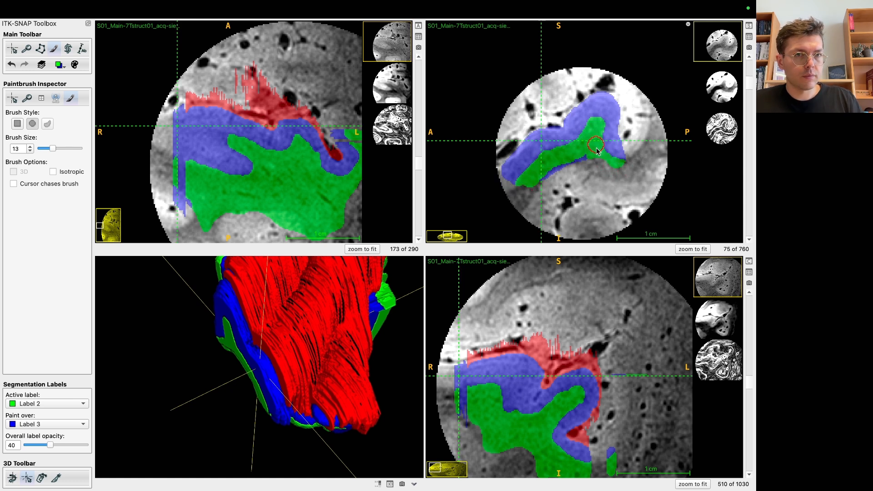
Continue painting Label 2 over Label 3 along the inner side of the fold in sagittal slices 76 to 81.
scroll(546, 182, "up", 1)
mouse_move(523, 189)
left_mouse_down()
mouse_move(599, 135)
mouse_move(587, 167)
left_mouse_up()
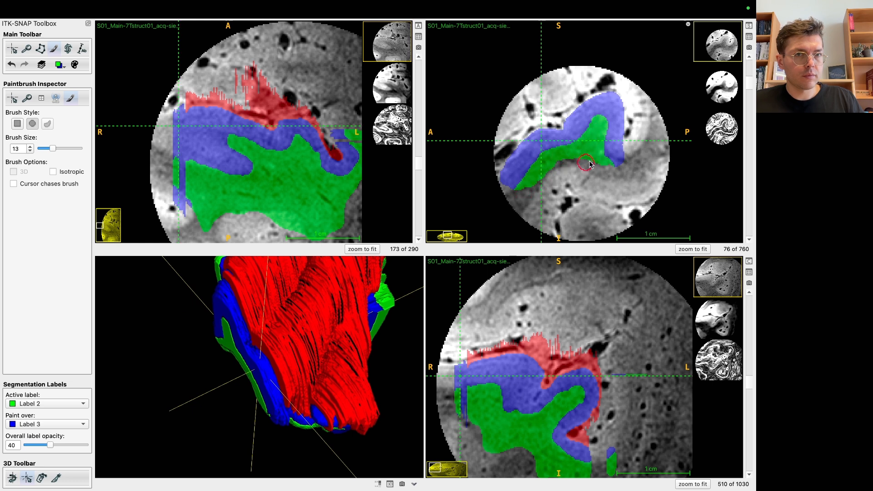
scroll(605, 164, "up", 1)
left_click(605, 166)
mouse_move(630, 169)
left_mouse_down()
mouse_move(592, 152)
mouse_move(600, 130)
left_mouse_up()
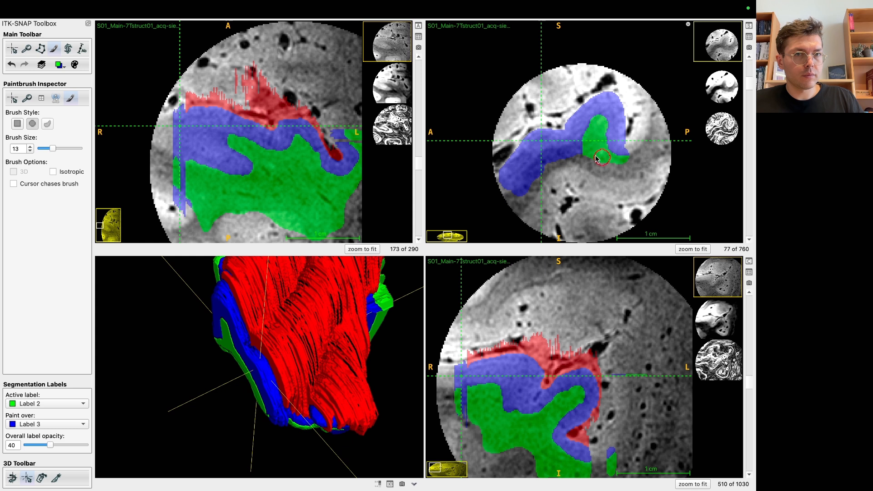
mouse_move(571, 160)
left_mouse_down()
mouse_move(553, 164)
mouse_move(518, 209)
mouse_move(548, 166)
mouse_move(595, 142)
mouse_move(599, 119)
mouse_move(612, 165)
mouse_move(602, 160)
mouse_move(628, 164)
mouse_move(591, 150)
mouse_move(598, 131)
mouse_move(548, 161)
mouse_move(516, 198)
mouse_move(585, 161)
left_mouse_up()
scroll(520, 200, "up", 1)
scroll(635, 170, "up", 1)
scroll(546, 219, "up", 1)
left_click_drag(519, 189, 593, 138)
mouse_move(594, 159)
left_mouse_down()
mouse_move(637, 163)
mouse_move(605, 152)
mouse_move(599, 132)
mouse_move(610, 162)
left_mouse_up()
scroll(610, 160, "up", 1)
mouse_move(592, 124)
left_mouse_down()
mouse_move(623, 161)
mouse_move(582, 147)
mouse_move(523, 188)
mouse_move(585, 172)
left_mouse_up()
scroll(549, 187, "up", 1)
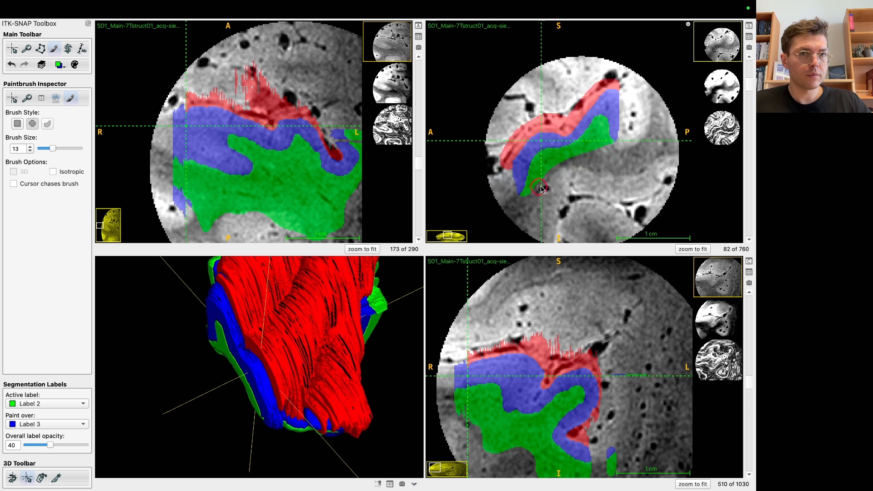
Paint Label 1 over Clear Label only, along the outer border of the cortex in sagittal slice 81.
left_click(60, 64)
mouse_move(109, 77)
left_click(150, 89)
left_click(59, 65)
mouse_move(95, 93)
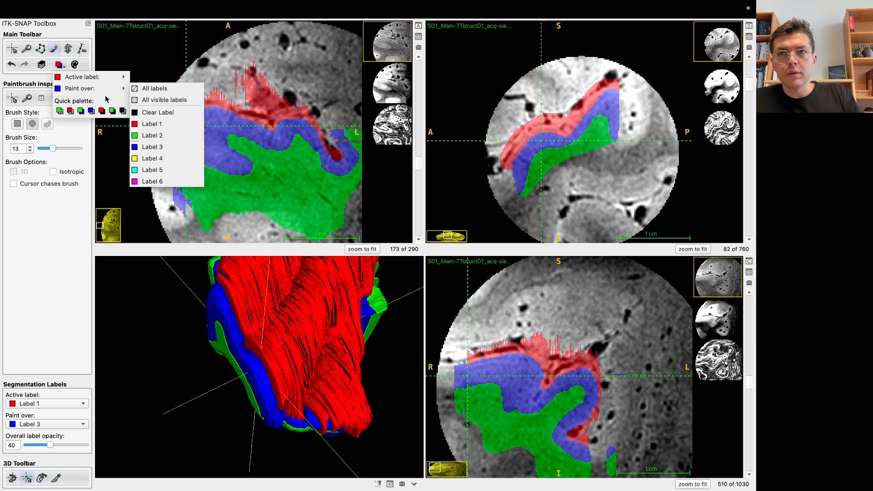
left_click(160, 114)
scroll(543, 153, "down", 1)
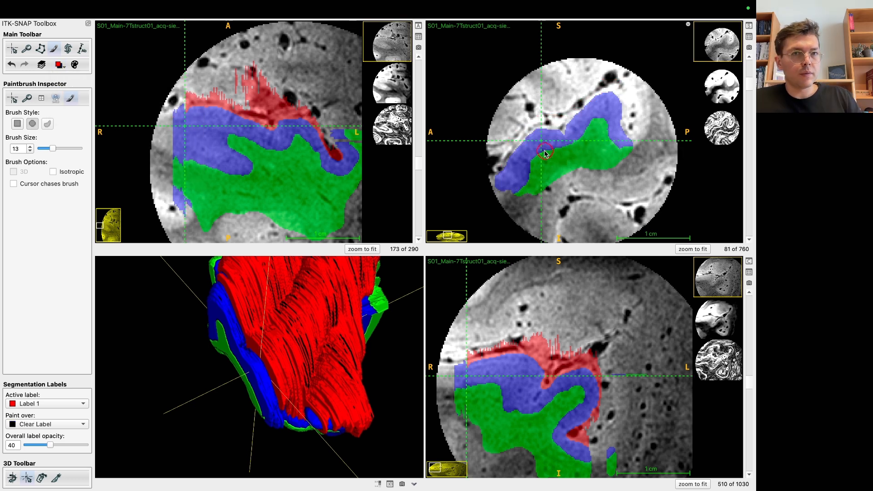
mouse_move(504, 168)
left_mouse_down()
mouse_move(538, 126)
mouse_move(569, 123)
mouse_move(603, 98)
mouse_move(624, 135)
mouse_move(631, 126)
mouse_move(611, 85)
mouse_move(524, 138)
mouse_move(500, 175)
mouse_move(546, 121)
mouse_move(592, 89)
mouse_move(626, 119)
mouse_move(582, 97)
mouse_move(507, 175)
mouse_move(541, 127)
mouse_move(586, 98)
mouse_move(623, 93)
mouse_move(626, 132)
mouse_move(585, 98)
mouse_move(503, 173)
mouse_move(610, 96)
mouse_move(625, 146)
mouse_move(591, 91)
mouse_move(505, 170)
mouse_move(612, 91)
mouse_move(617, 149)
mouse_move(603, 94)
mouse_move(511, 159)
mouse_move(574, 114)
left_mouse_up()
Paint the outer Label 1 border in sagittal slices 80 to 72 and undo the stroke made in slice 71.
scroll(623, 135, "down", 1)
scroll(501, 175, "down", 1)
scroll(626, 122, "down", 1)
scroll(506, 174, "down", 1)
scroll(625, 132, "down", 1)
scroll(502, 173, "down", 1)
scroll(624, 146, "down", 1)
scroll(505, 171, "down", 1)
scroll(617, 149, "down", 1)
scroll(512, 159, "down", 1)
key("ctrl+z")
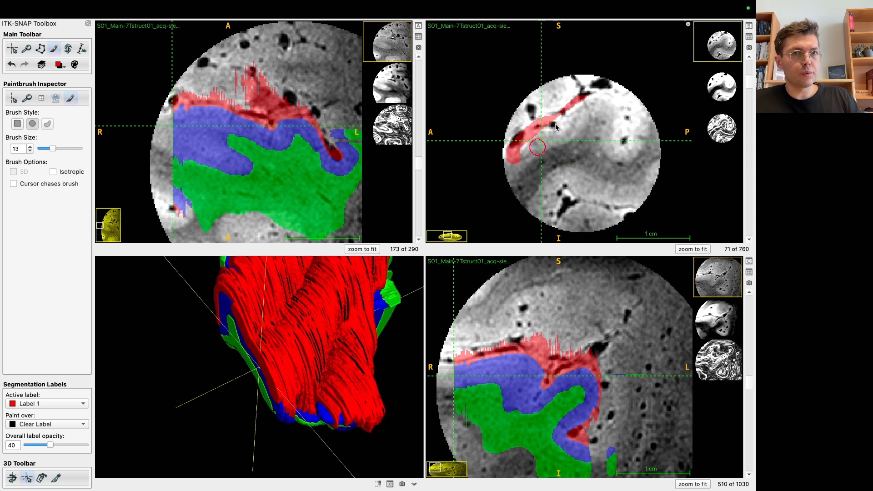
Inspect the extended edge of the segmentation in the 3D model and around sagittal slices 72 to 82.
mouse_move(186, 420)
left_mouse_down()
mouse_move(308, 409)
mouse_move(266, 374)
mouse_move(370, 264)
left_mouse_up()
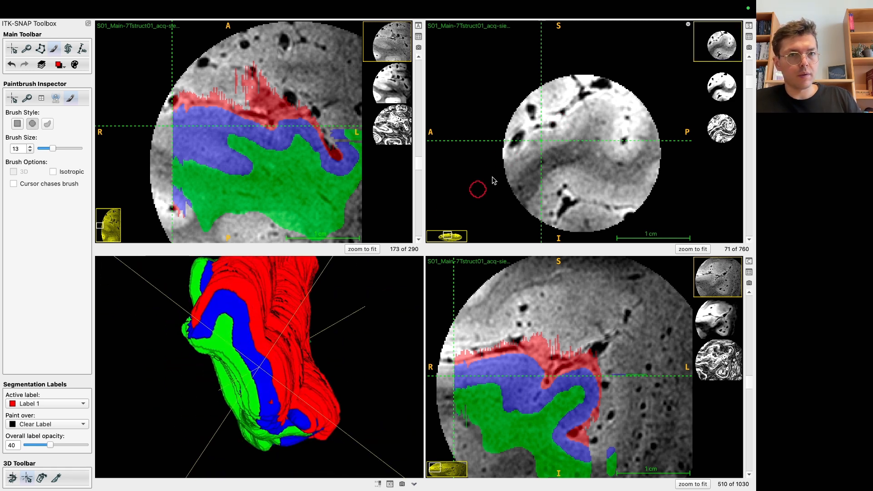
scroll(268, 427, "up", 2)
left_click(275, 414)
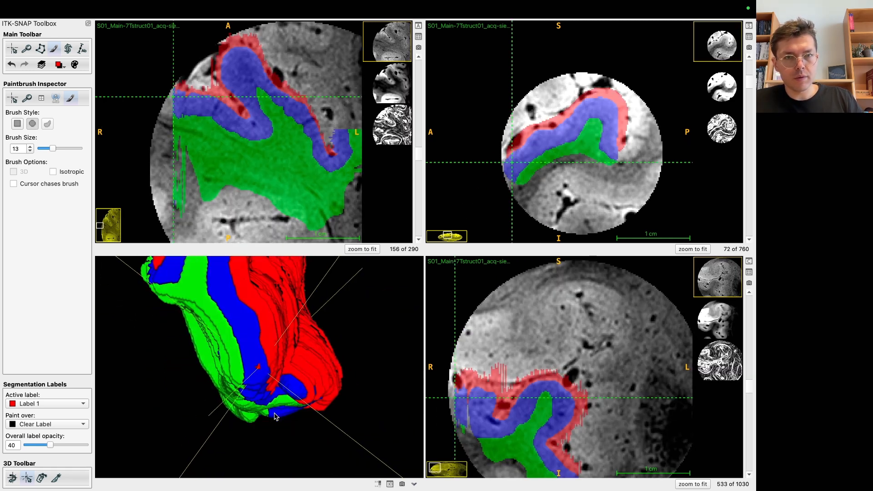
mouse_move(533, 160)
left_mouse_down()
mouse_move(577, 109)
mouse_move(552, 180)
mouse_move(563, 141)
mouse_move(592, 133)
mouse_move(579, 134)
left_mouse_up()
key("1")
left_click(538, 159)
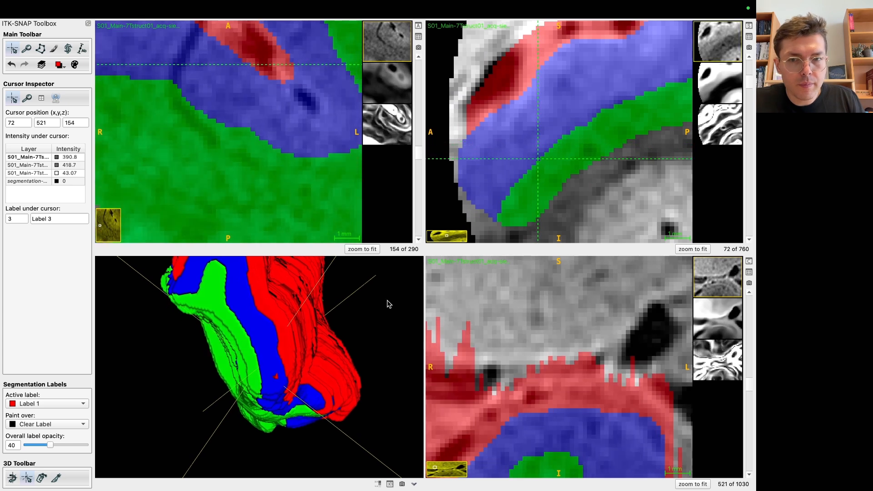
left_click_drag(234, 436, 284, 380)
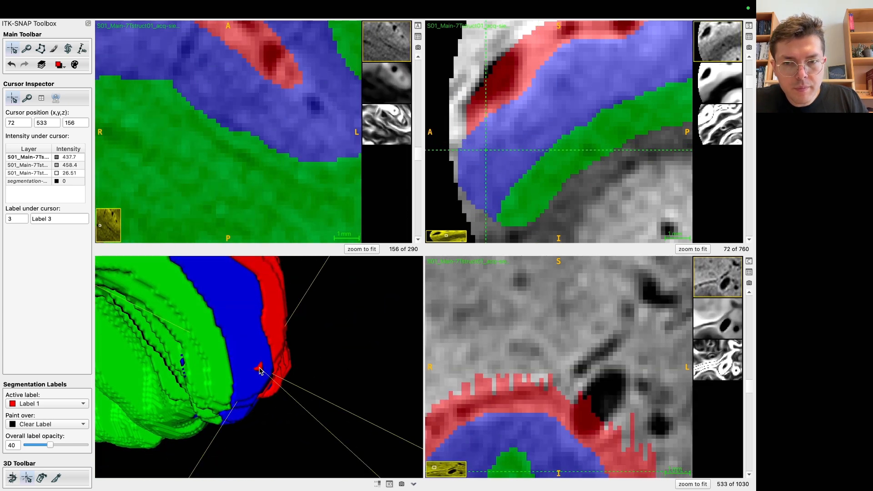
left_click_drag(248, 383, 267, 265)
key("c")
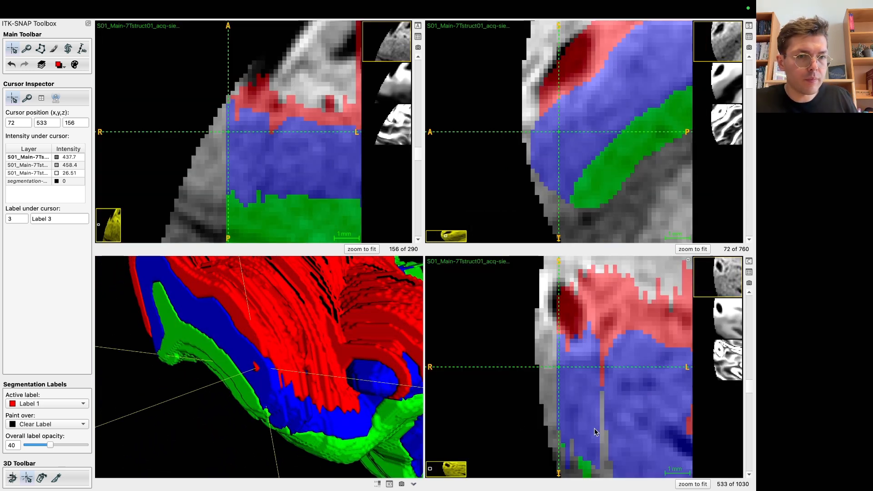
left_click(602, 412)
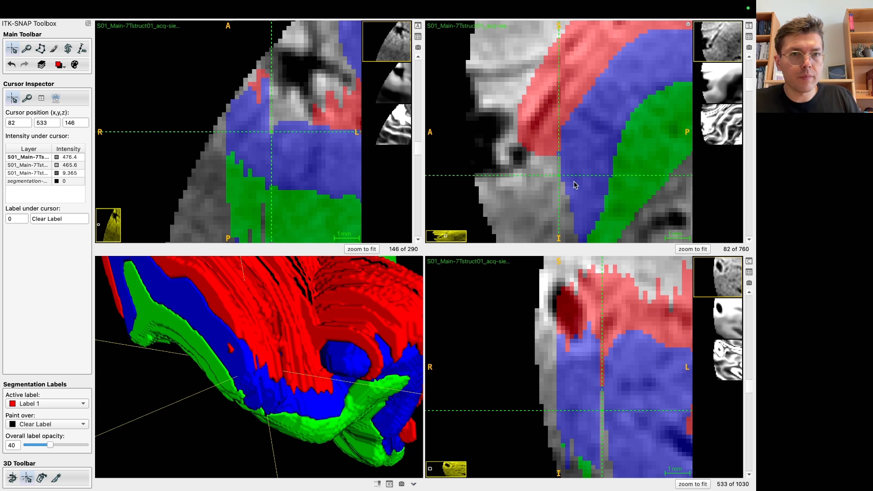
scroll(576, 182, "down", 10)
scroll(573, 182, "up", 5)
scroll(573, 176, "down", 3)
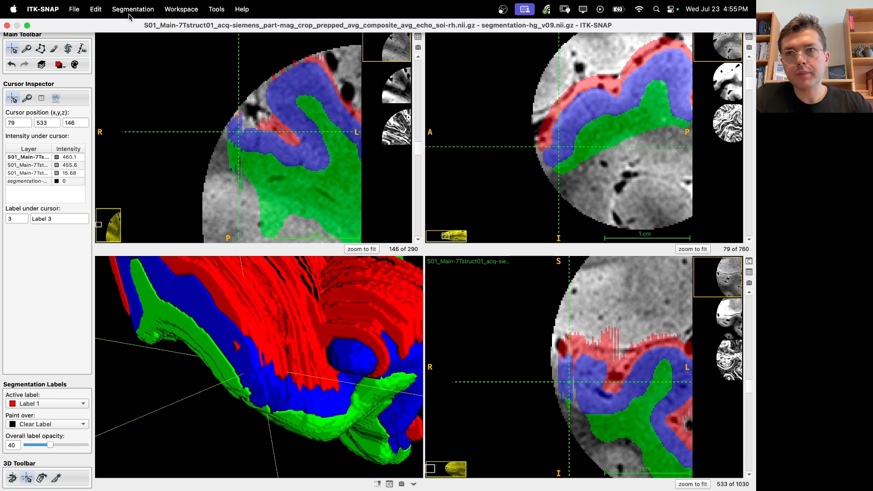
Save the segmentation under the new name segmentation-hg_v10.nii.gz in NiFTI format.
left_click(132, 10)
left_click(206, 83)
key("Right")
key("BackSpace")
key("BackSpace")
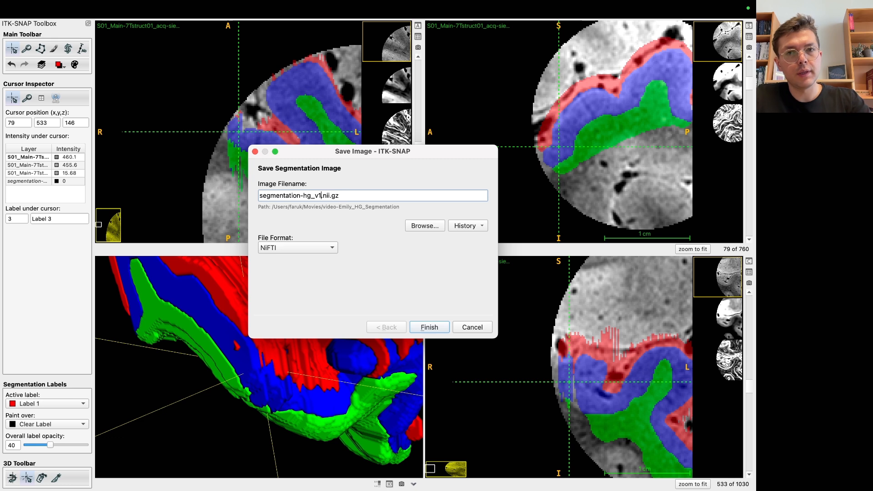
key("Return")
Switch to Terminal and run ./LN2_RIM_POLISH with -rim on segmentation-hg_v10.nii.gz.
key("ctrl+Left")
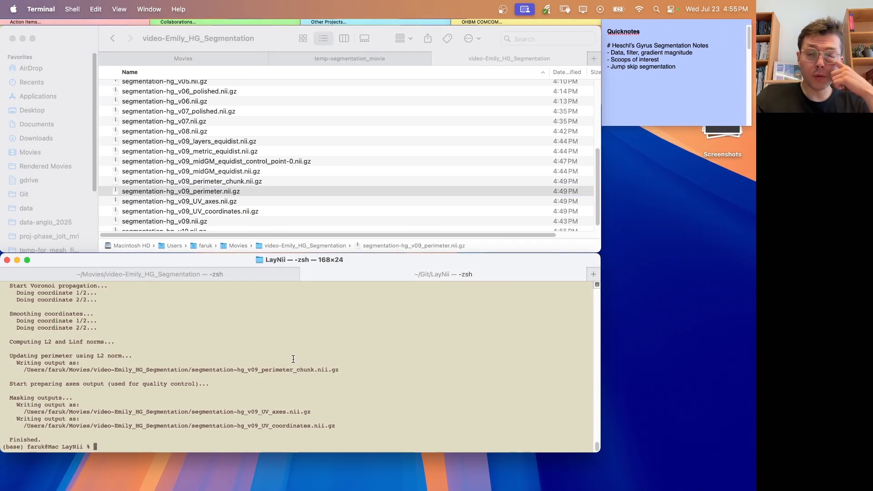
key("Up")
key("Up")
key("Up")
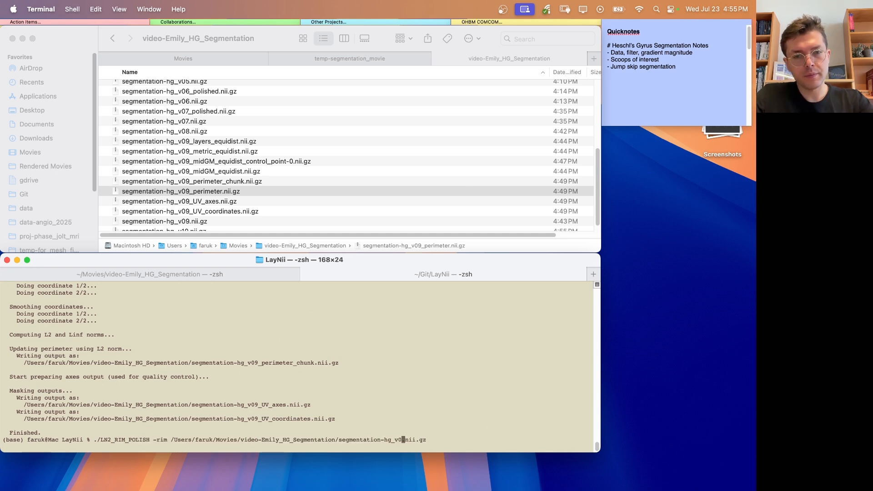
key("Return")
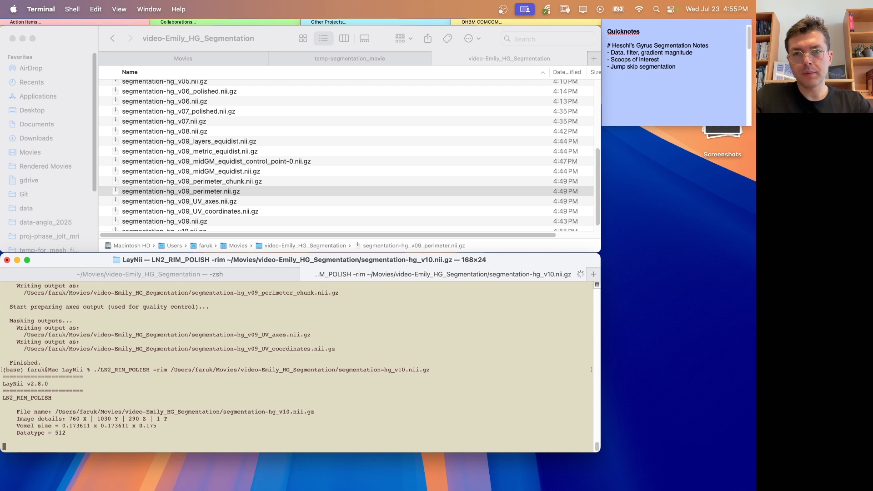
Rename segmentation-hg_v10_polished.nii.gz to segmentation-hg_v11.nii.gz in Finder.
scroll(332, 147, "down", 1)
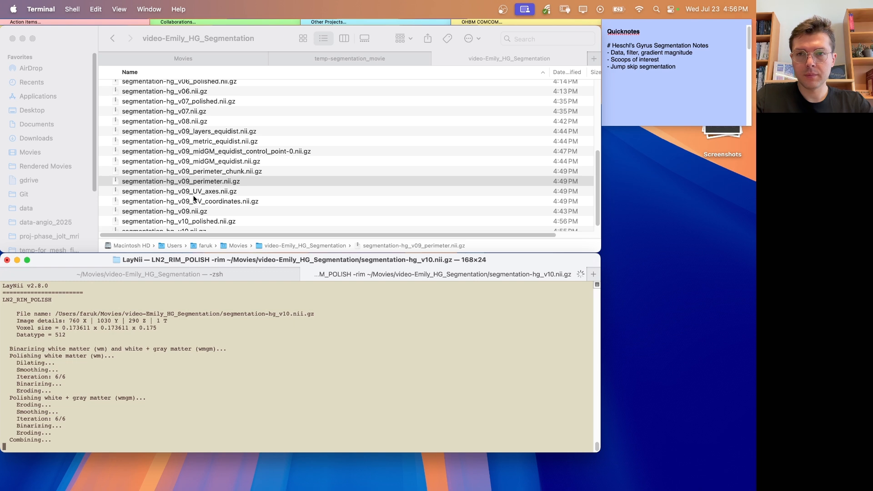
left_click(193, 220)
left_click(215, 212)
key("Return")
key("Right")
key("BackSpace")
key("BackSpace")
key("BackSpace")
key("BackSpace")
key("BackSpace")
key("BackSpace")
type("1")
key("Return")
Open segmentation-hg_v11.nii.gz as the segmentation in ITK-SNAP and inspect its extended edge in the 3D model and slices.
key("super+Tab")
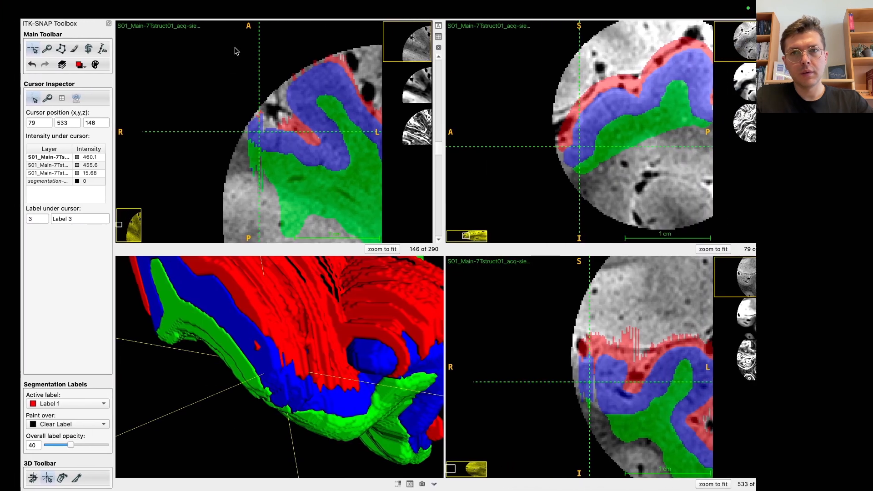
left_click(136, 7)
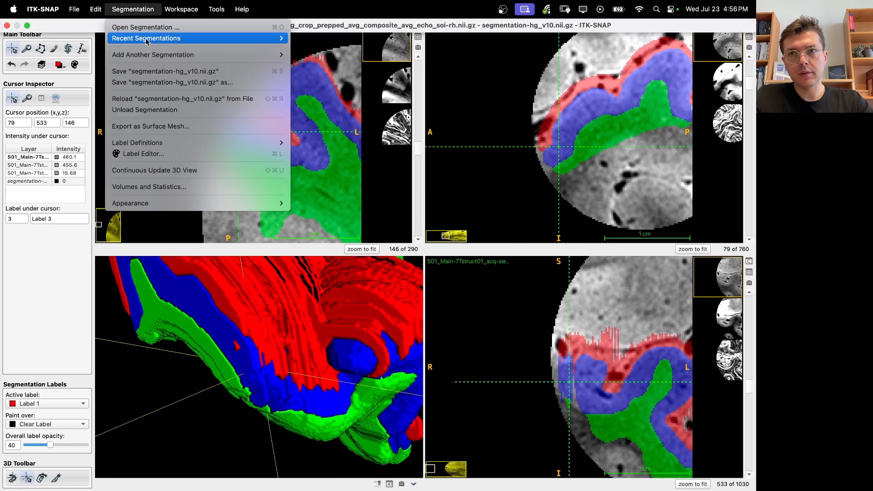
left_click(144, 26)
type("segmentation-hg_v11.nii.gz")
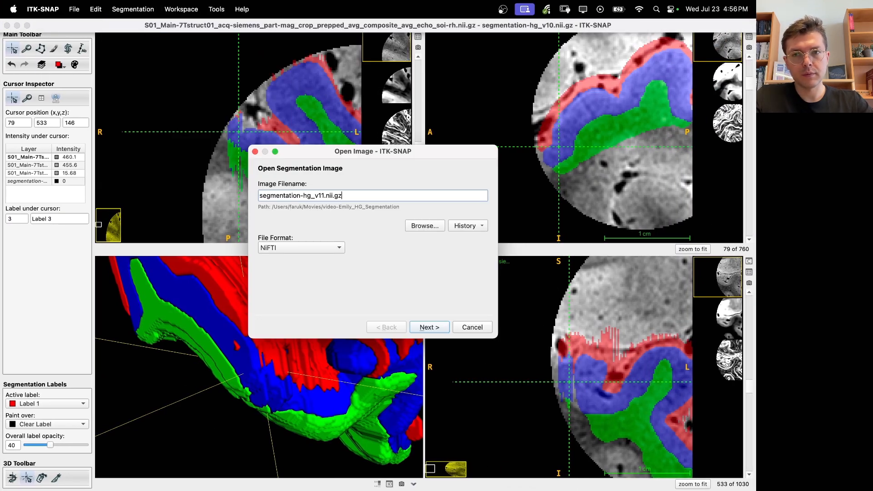
key("Return")
left_click(439, 330)
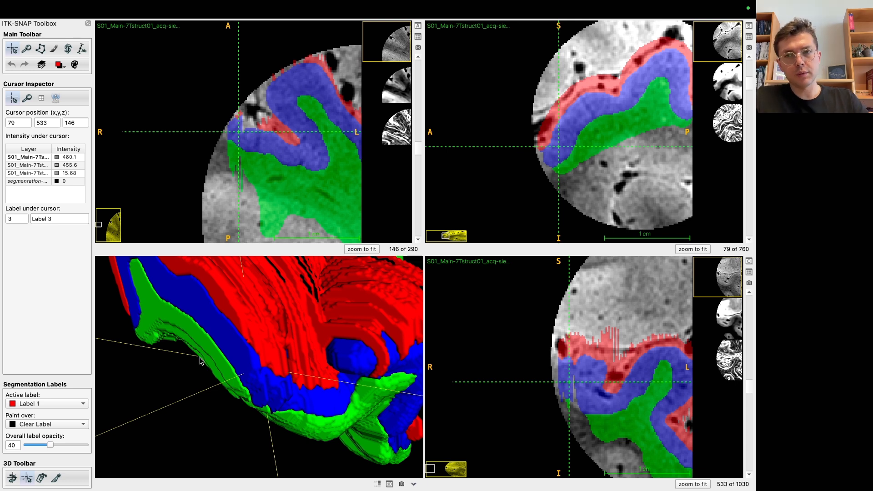
left_click_drag(290, 328, 295, 370)
left_click_drag(218, 423, 266, 396)
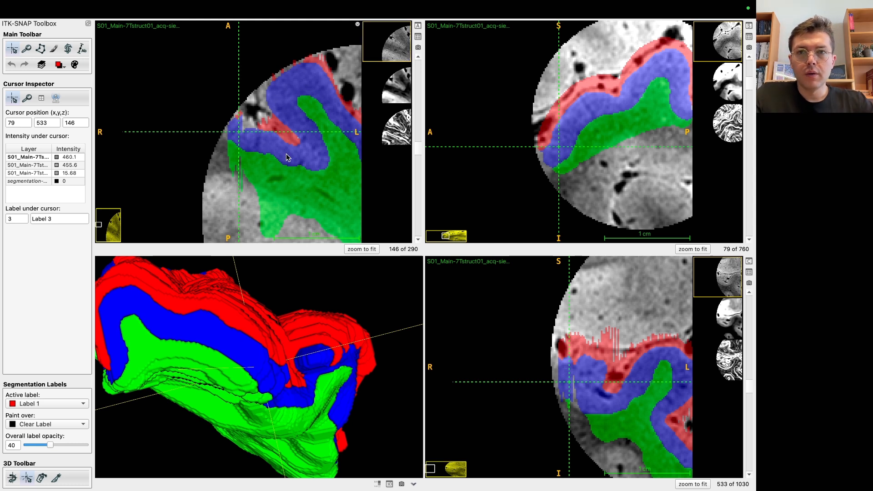
left_click_drag(243, 129, 252, 124)
Switch to Terminal and run ./LN2_LAYERS with -rim on segmentation-hg_v11.nii.gz.
key("ctrl+Left")
left_click(200, 213)
left_click(200, 223)
left_click(251, 380)
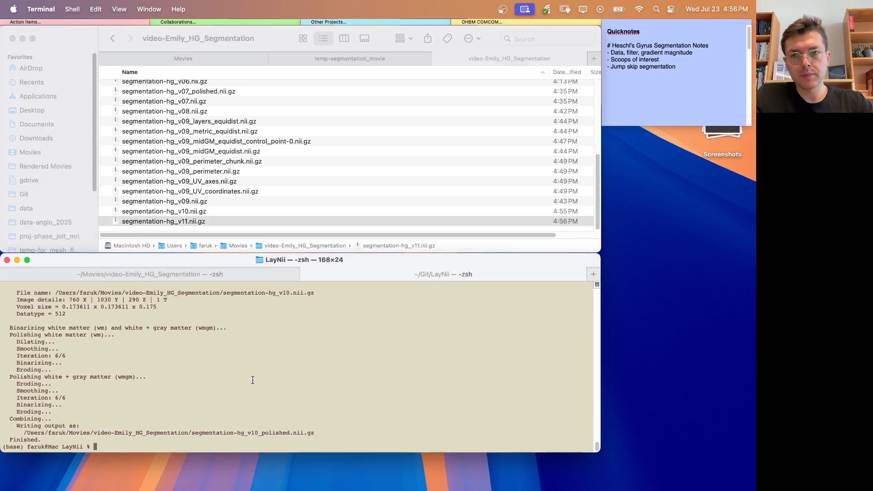
type("./LN2_LAYE")
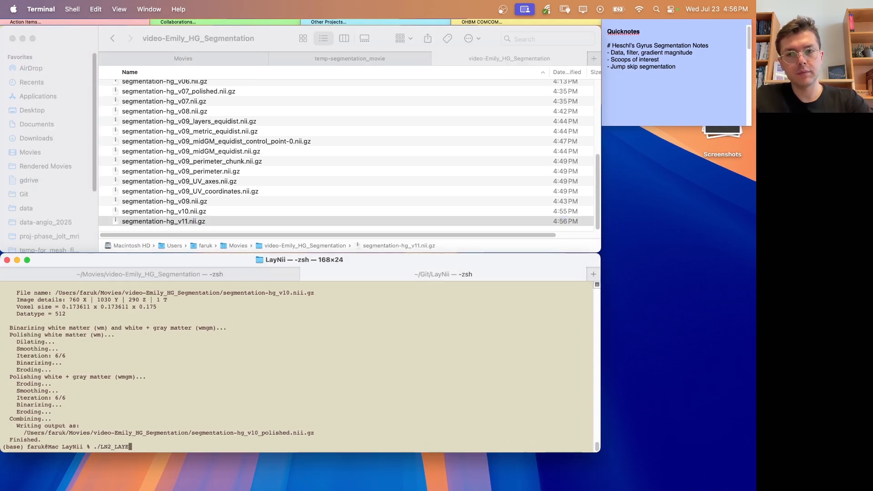
type("RS -rim")
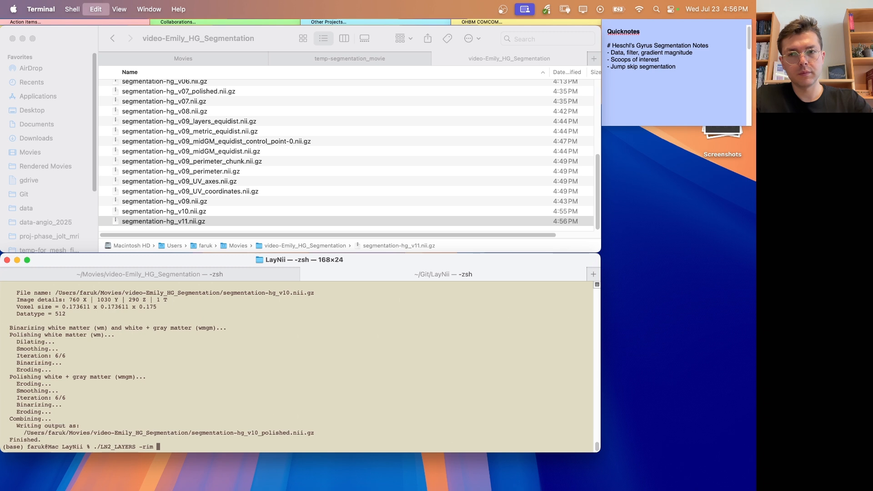
type("/Users/faruk/Movies/video-Emily_HG_Segmentation/segmentation-hg_v11.nii.gz")
key("Return")
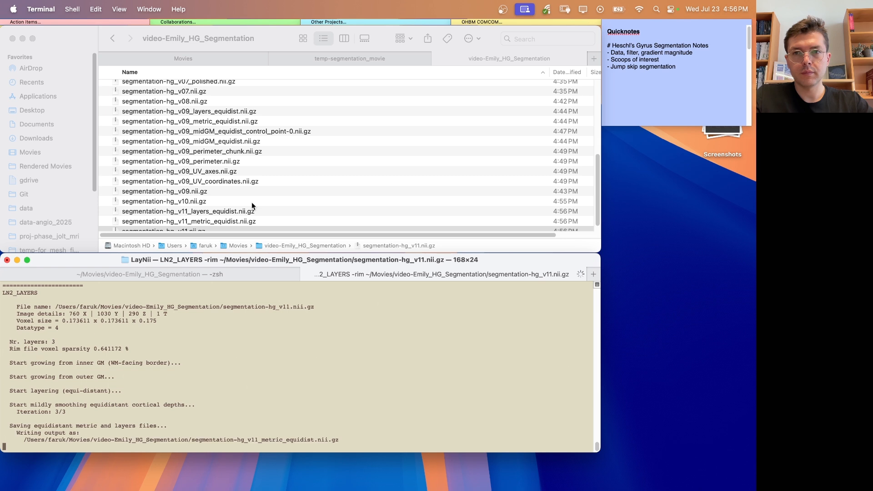
Switch to ITK-SNAP and open segmentation-hg_v11_midGM_equidist.nii.gz from the video-Emily_HG_Segmentation folder as the segmentation.
left_click(252, 206)
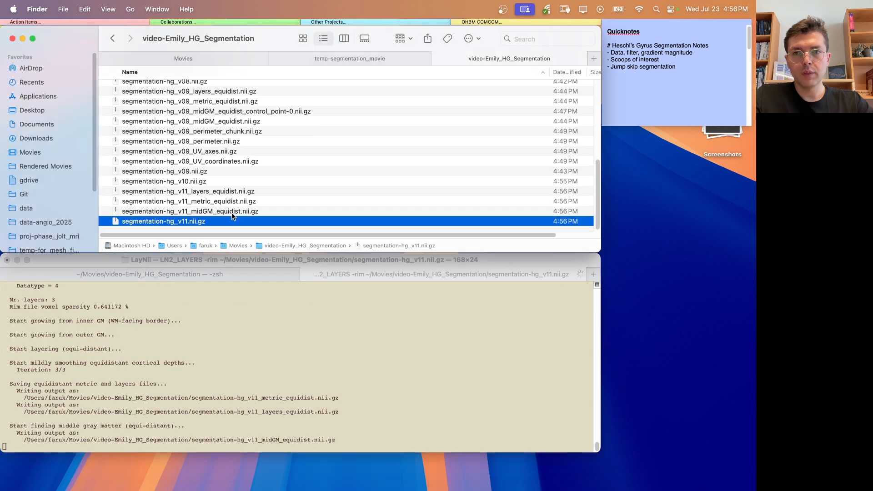
left_click(242, 211)
key("ctrl+Right")
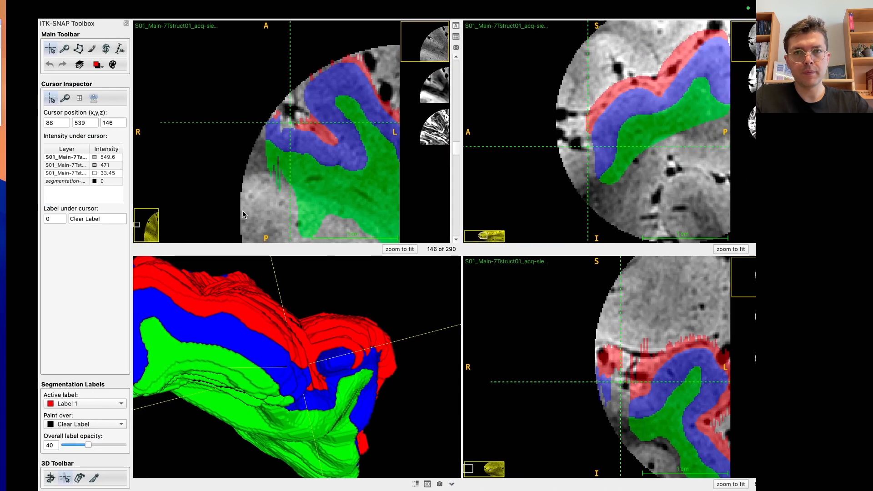
mouse_move(205, 5)
left_click(132, 9)
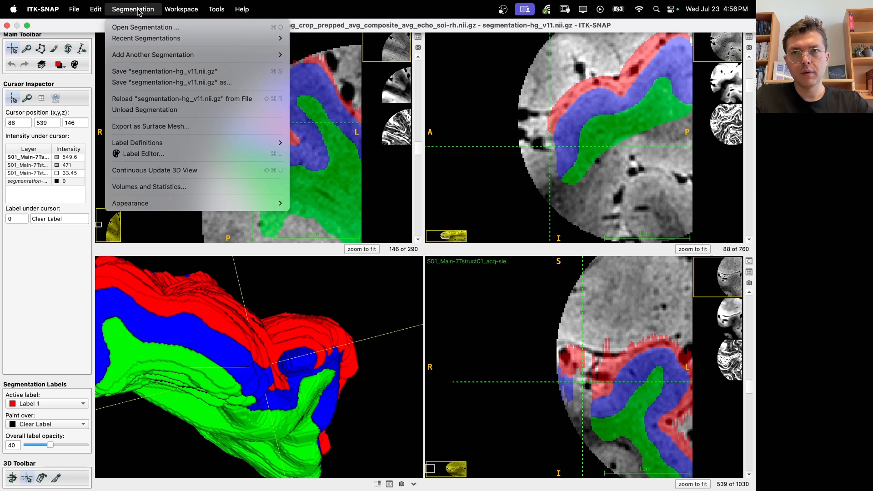
left_click(149, 25)
type("/Users/faruk/Movies/video-Emily_HG_Segmentation/segmentation-hg_v11_midGM_equidist.nii.gz")
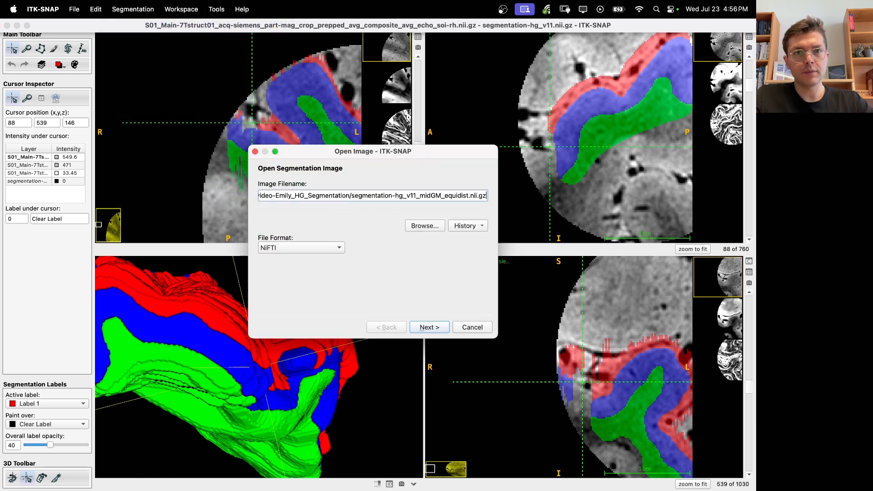
key("Return")
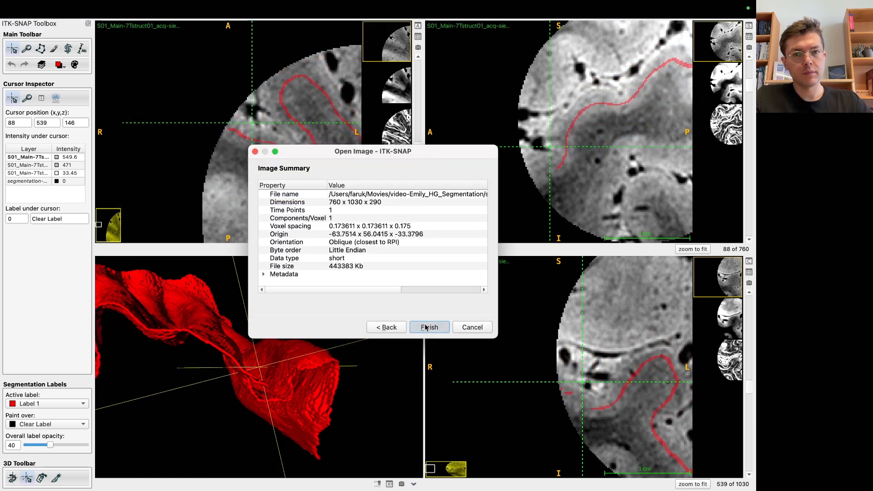
left_click(426, 328)
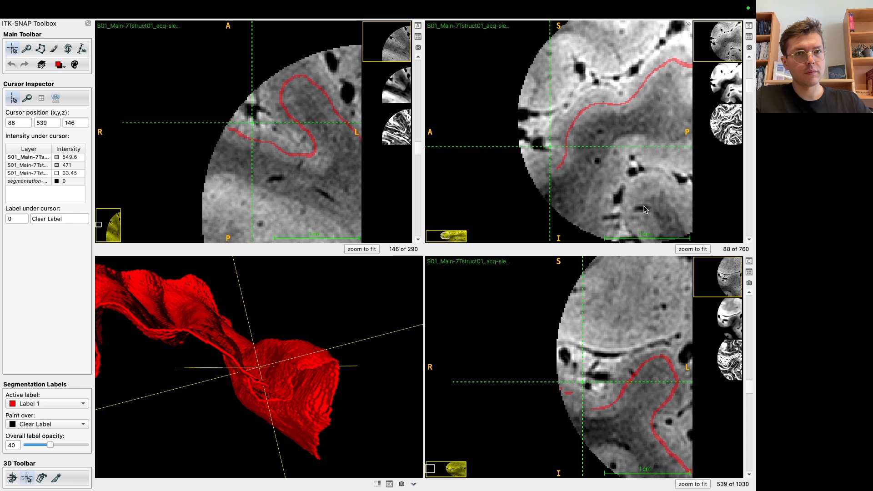
Place the 3D cursor near the centre of the middle gray matter surface, on the labelled voxel at 150, 497, 186.
left_click(632, 92)
left_click_drag(355, 338, 308, 343)
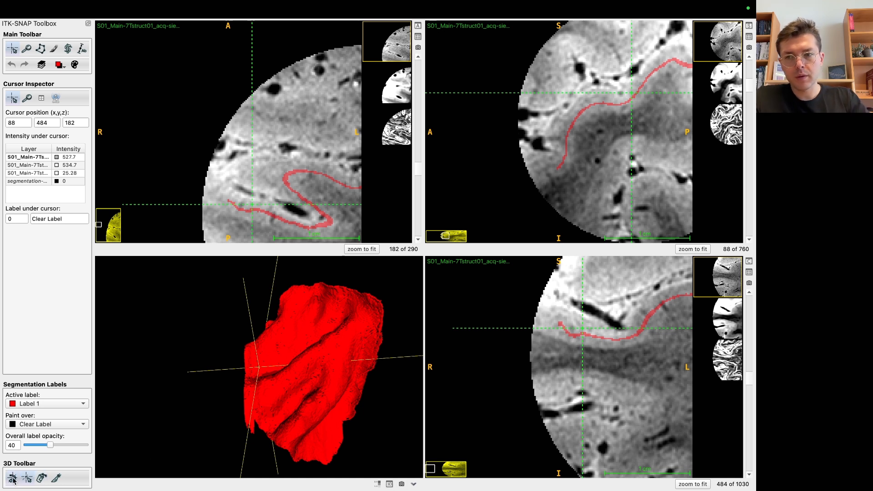
left_click(326, 363)
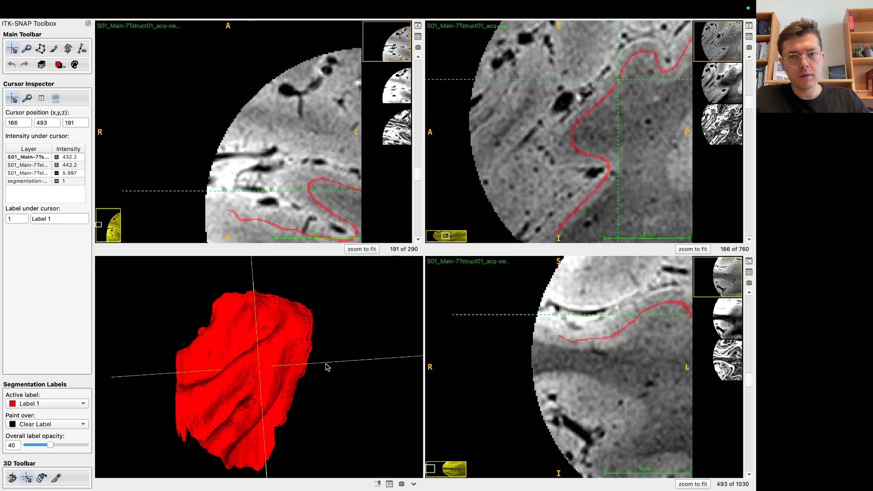
left_click(250, 378)
left_click_drag(292, 380, 263, 377)
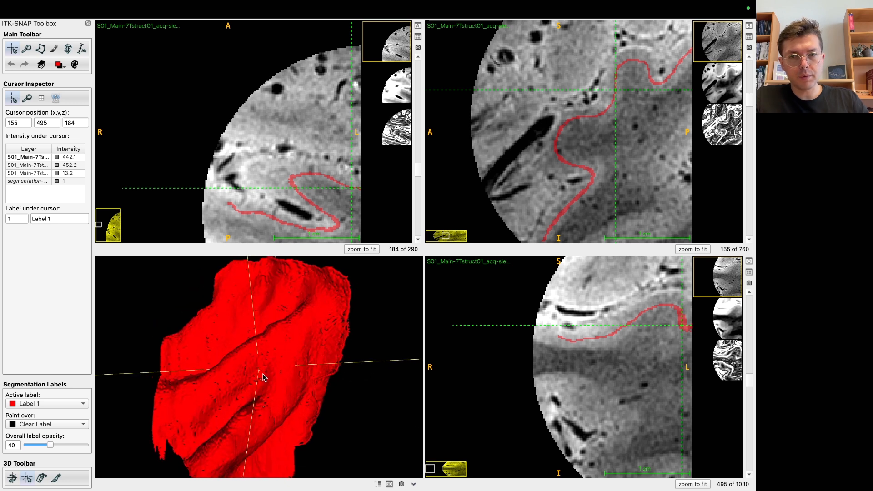
left_click(255, 373)
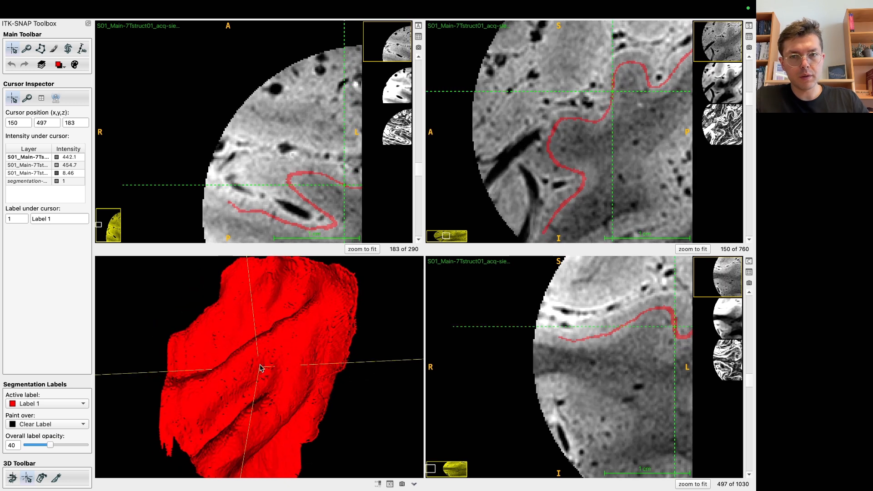
key("Up")
key("Up")
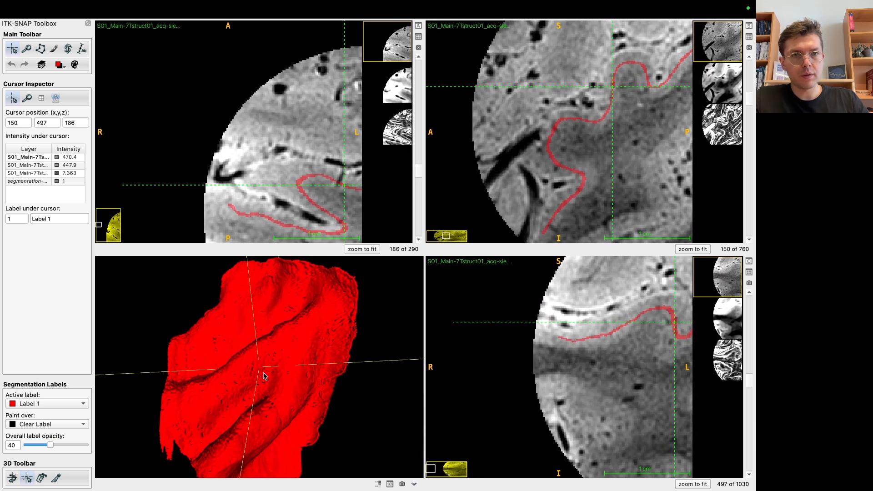
key("c")
scroll(551, 154, "up", 10)
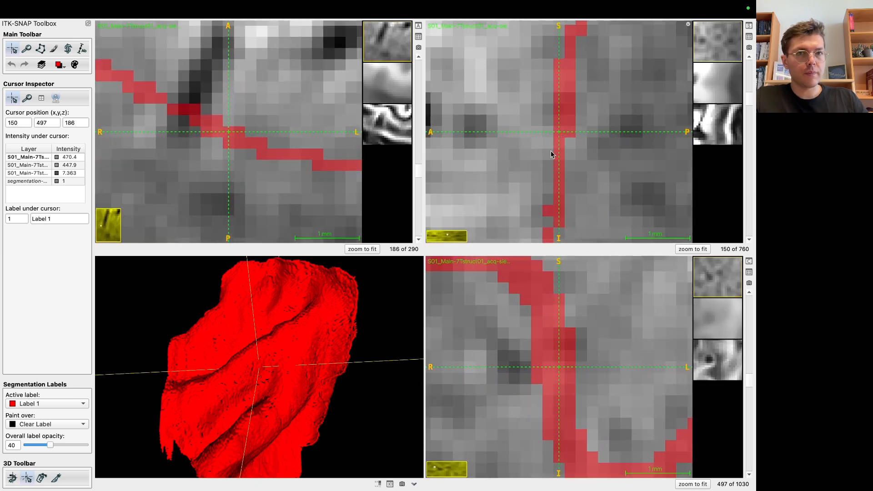
Paint a control point at the cursor with Label 2 over all labels, using the paintbrush at size 1.
left_click(61, 65)
mouse_move(116, 84)
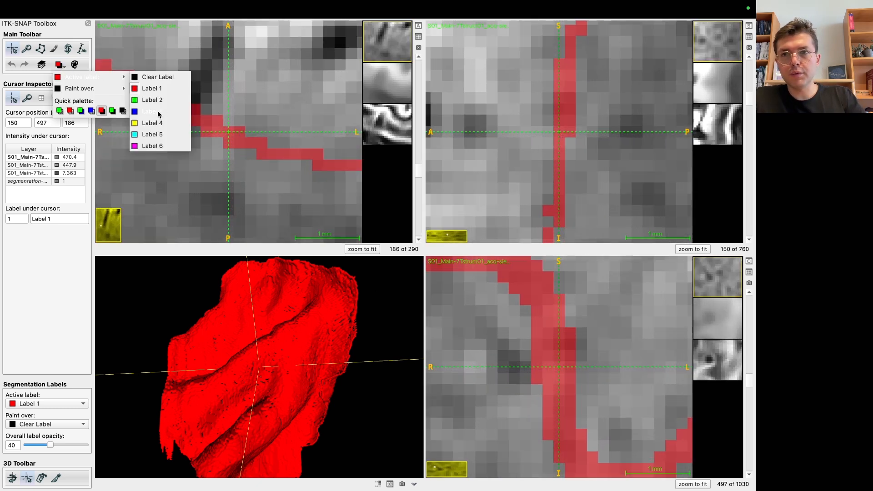
left_click(146, 99)
left_click(61, 65)
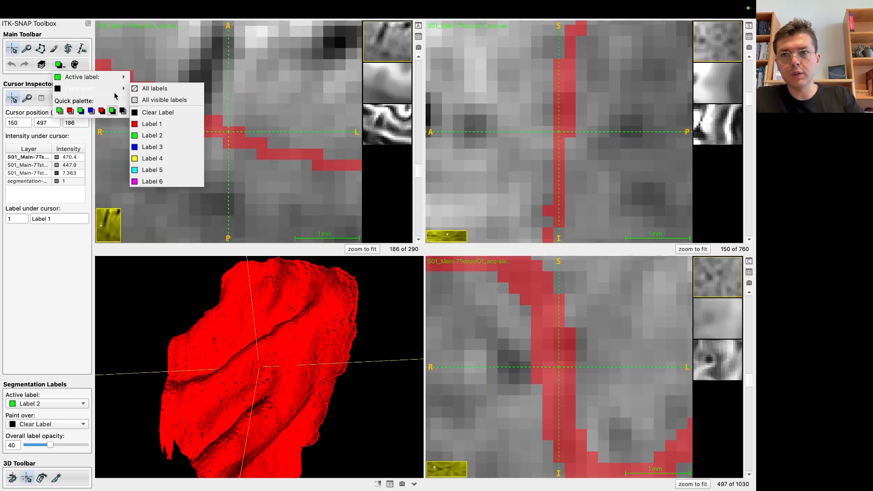
left_click(150, 88)
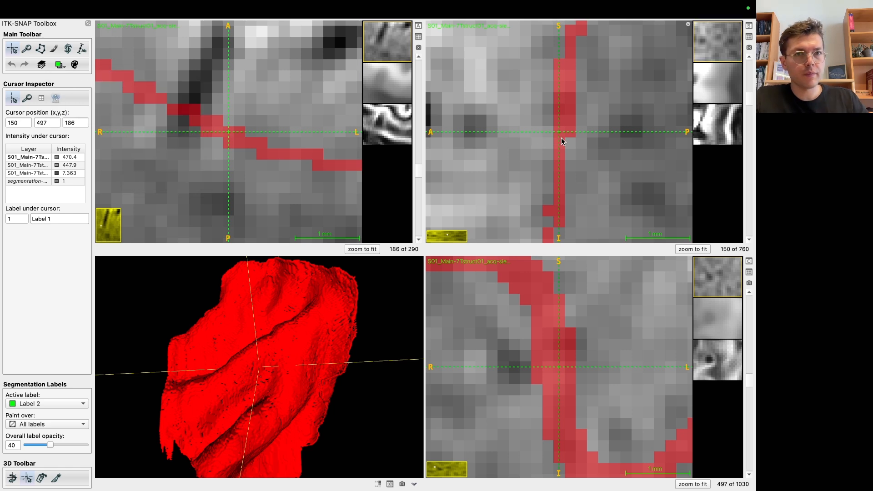
key("p")
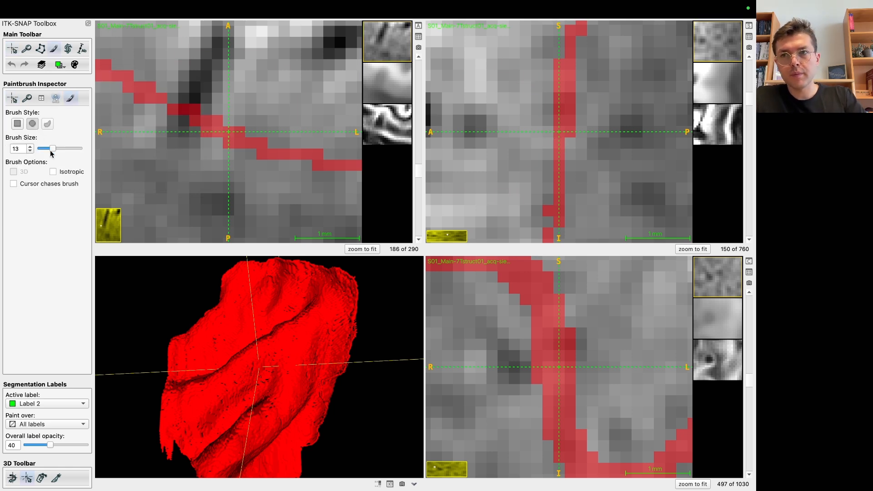
left_click(557, 134)
Save the segmentation as segmentation-hg_v11_midGM_equidist_control_point.nii.gz in NIfTI format.
mouse_move(180, 14)
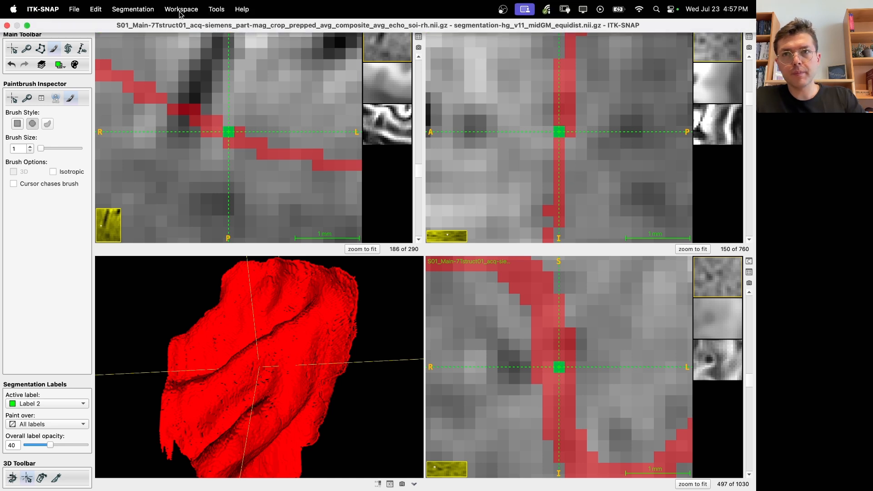
left_click(137, 10)
left_click(266, 81)
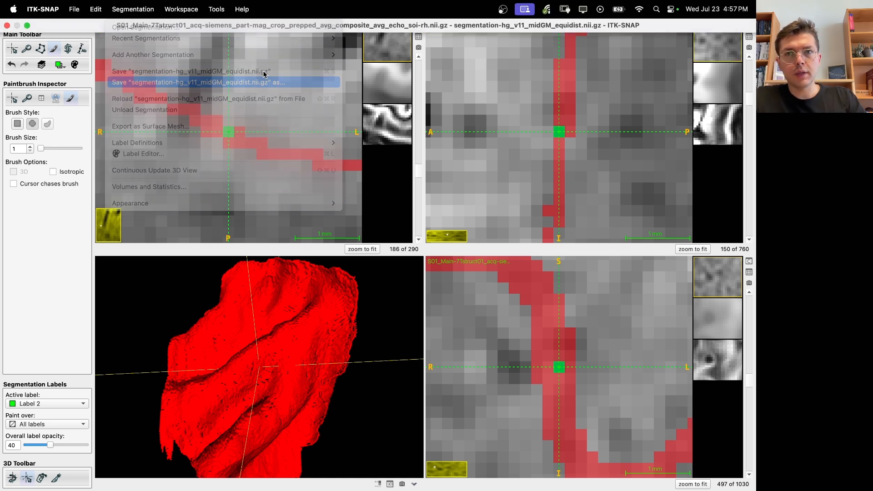
key("Right")
type("_contro")
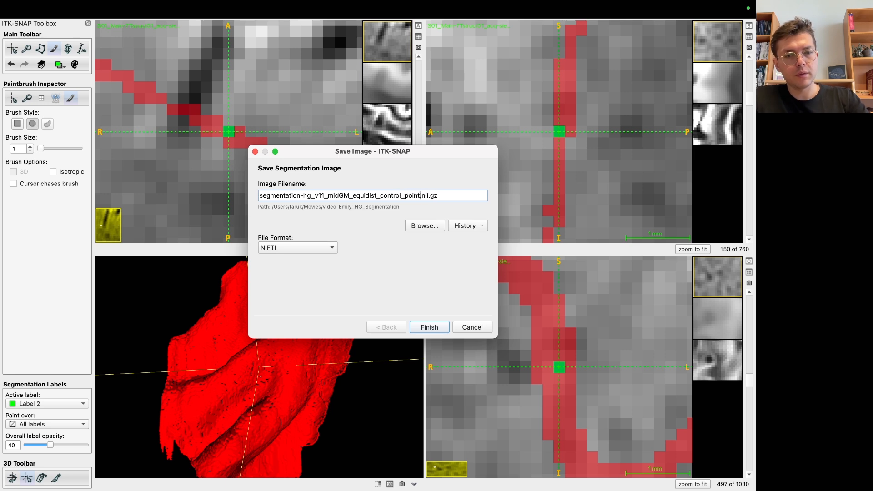
key("Return")
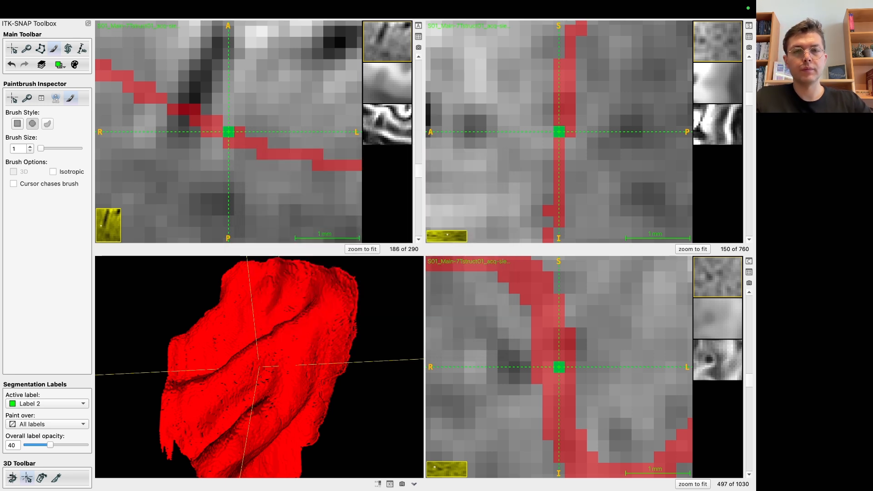
Switch to Terminal, recall the LN2_MULTILATERATE command and point its control points file to segmentation-hg_v11_midGM_equidist_control_point-0.nii.gz.
key("ctrl+Left")
scroll(298, 162, "down", 2)
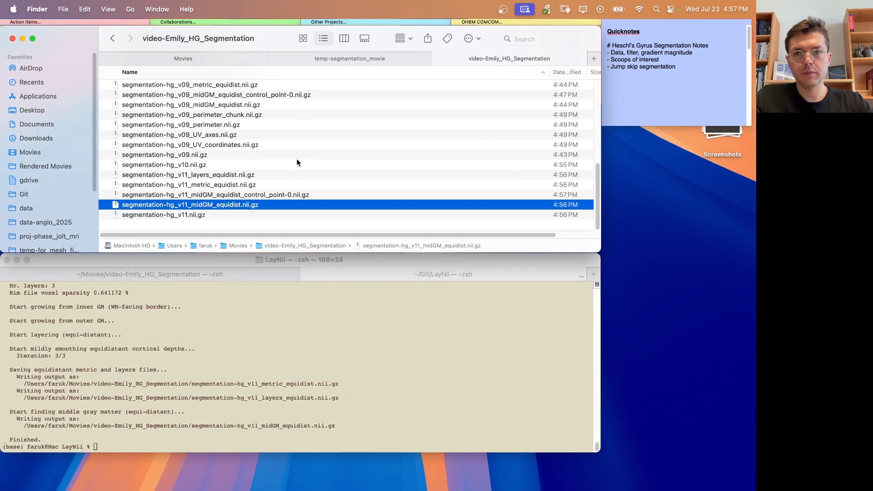
left_click(243, 383)
key("Up")
key("Up")
key("Up")
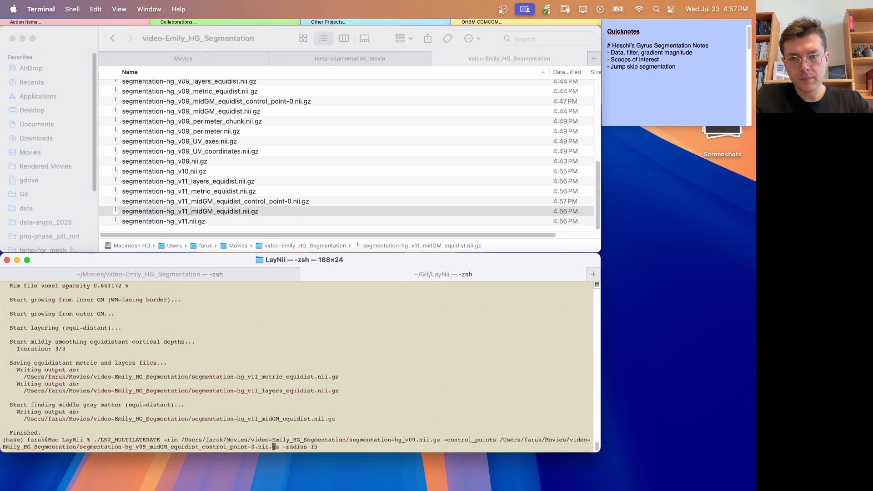
key("Left")
key("Left")
key("Left")
key("Left")
key("Left")
key("Left")
key("BackSpace")
key("BackSpace")
type("11")
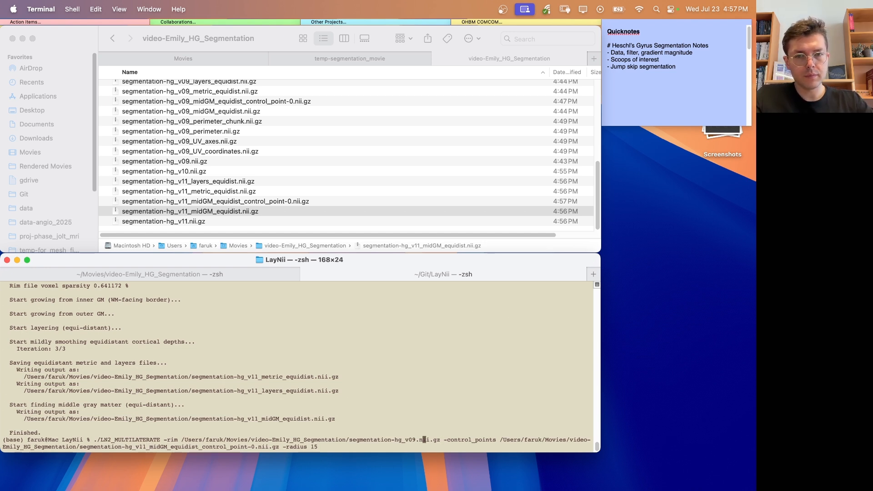
Change the rim file in the command to segmentation-hg_v11.nii.gz and run LN2_MULTILATERATE with radius 15.
key("BackSpace")
key("BackSpace")
type("11")
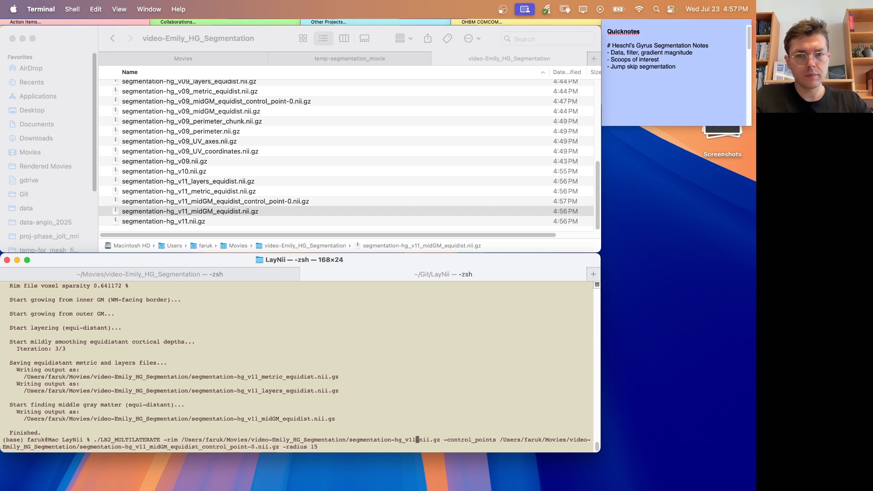
key("Return")
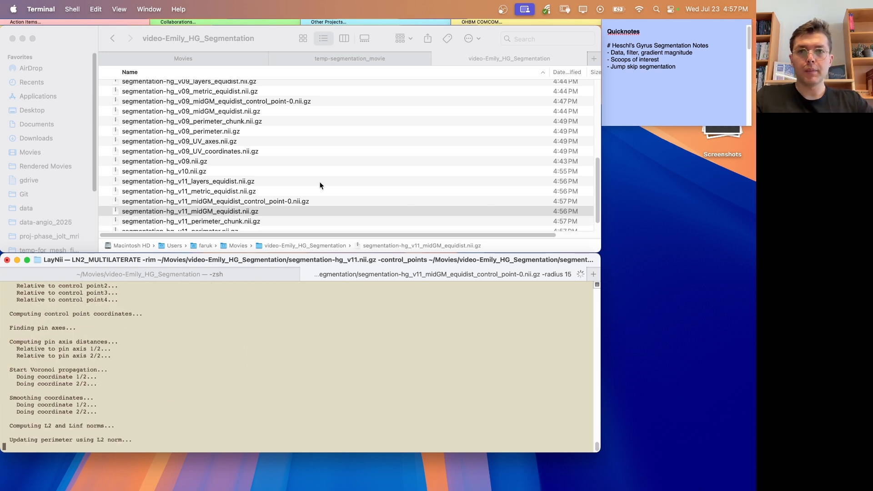
Copy the path of segmentation-hg_v11_perimeter.nii.gz in Finder and open that file as the segmentation in ITK-SNAP.
scroll(320, 185, "down", 2)
left_click(247, 203)
left_click(261, 212)
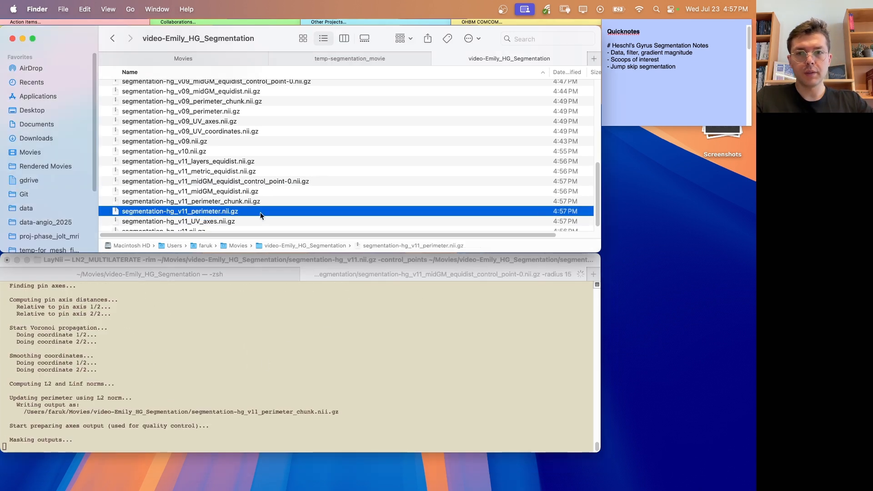
key("ctrl+Right")
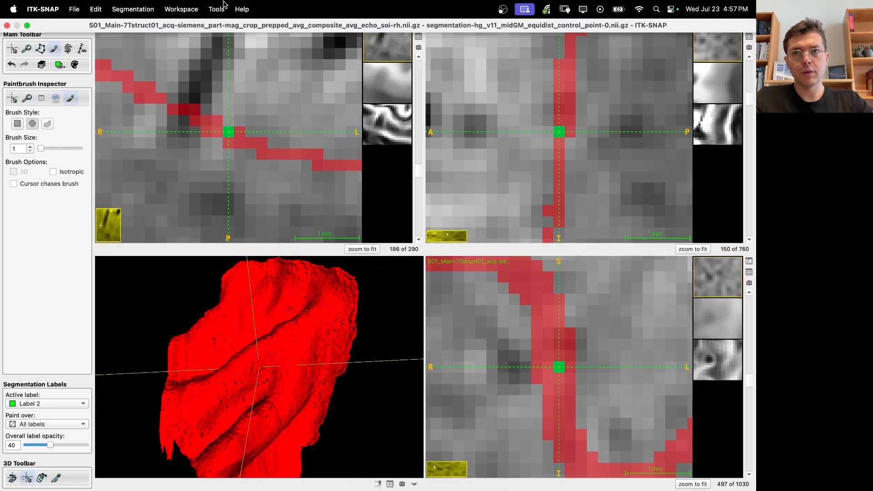
left_click(221, 10)
mouse_move(184, 3)
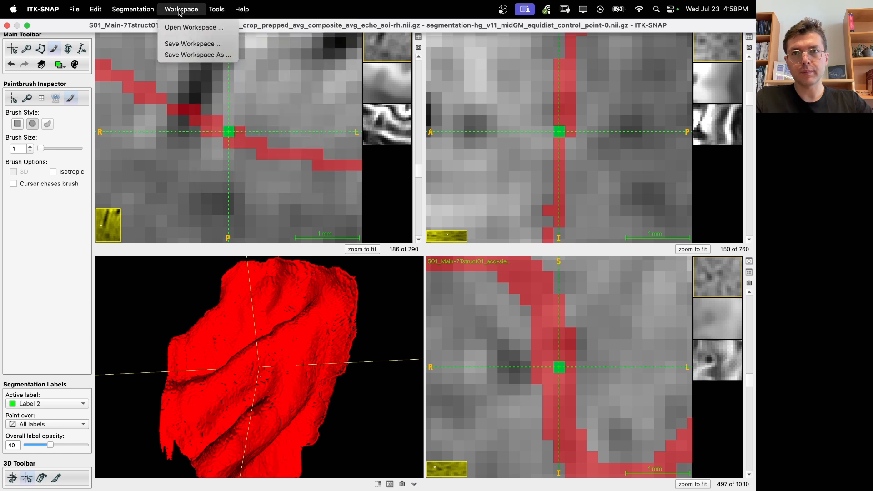
mouse_move(132, 9)
left_click(148, 26)
key("super+v")
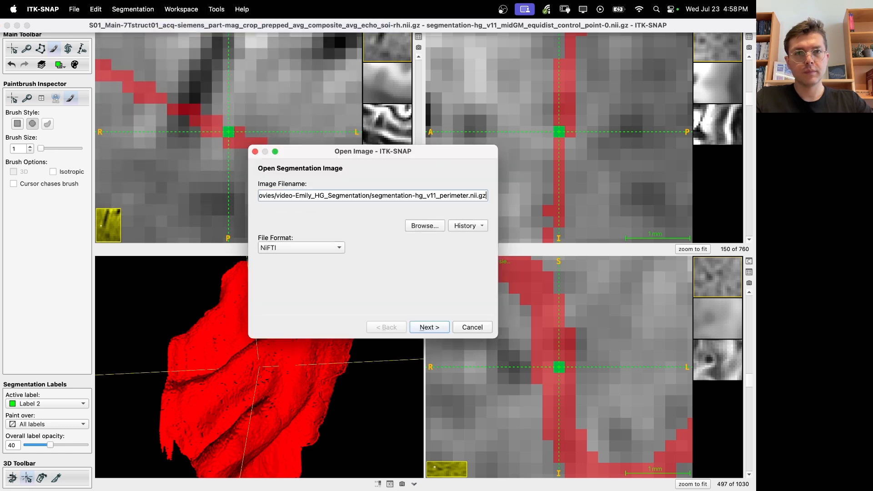
left_click(429, 327)
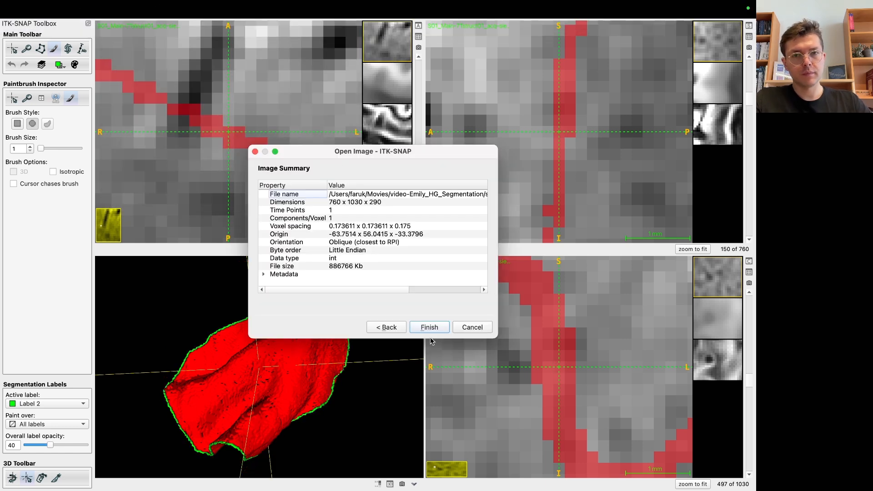
left_click(430, 327)
Examine the perimeter outline around the 3D surface from several angles, using crosshair mode.
left_click_drag(344, 328, 335, 355)
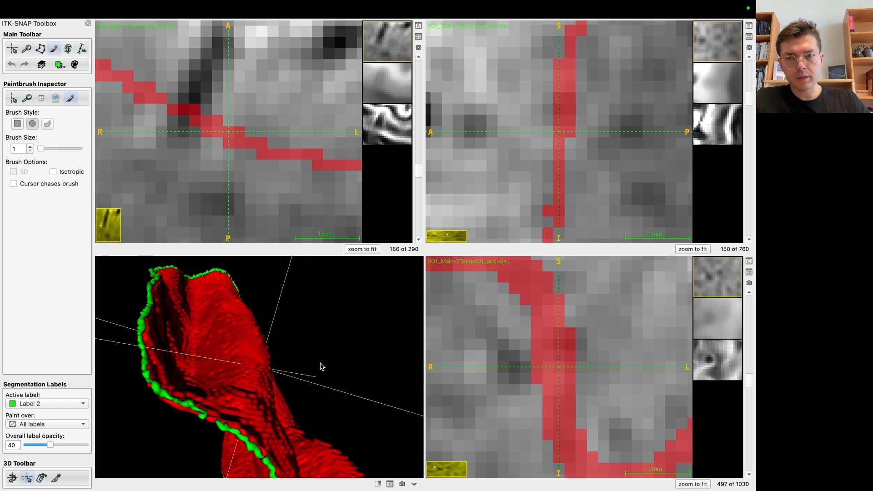
scroll(330, 334, "down", 5)
mouse_move(249, 392)
left_mouse_down()
mouse_move(293, 371)
mouse_move(185, 409)
mouse_move(137, 368)
mouse_move(242, 326)
mouse_move(382, 236)
mouse_move(367, 212)
mouse_move(372, 179)
left_mouse_up()
key("1")
left_click_drag(335, 138, 310, 183)
scroll(311, 180, "down", 5)
scroll(310, 171, "up", 10)
left_click_drag(302, 308, 215, 263)
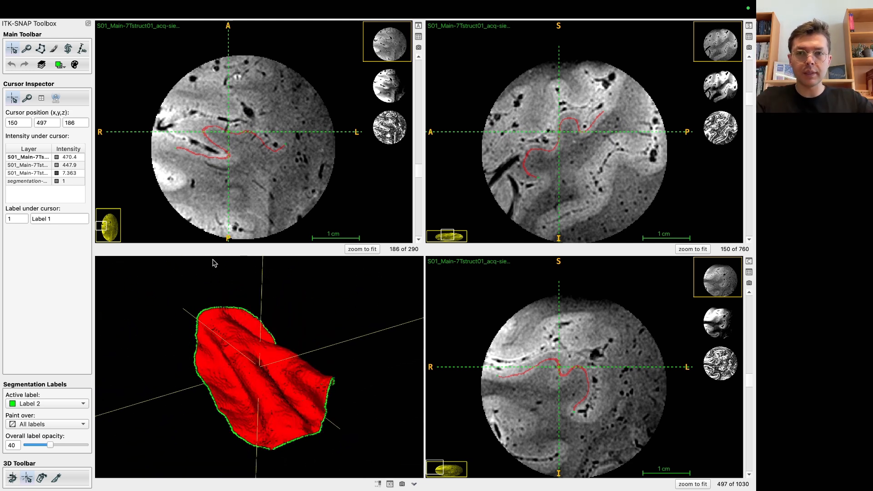
Take segmentation-hg_v11_perimeter_chunk.nii.gz from Finder, load it as the segmentation in ITK-SNAP and inspect its 3D surface.
key("ctrl+Left")
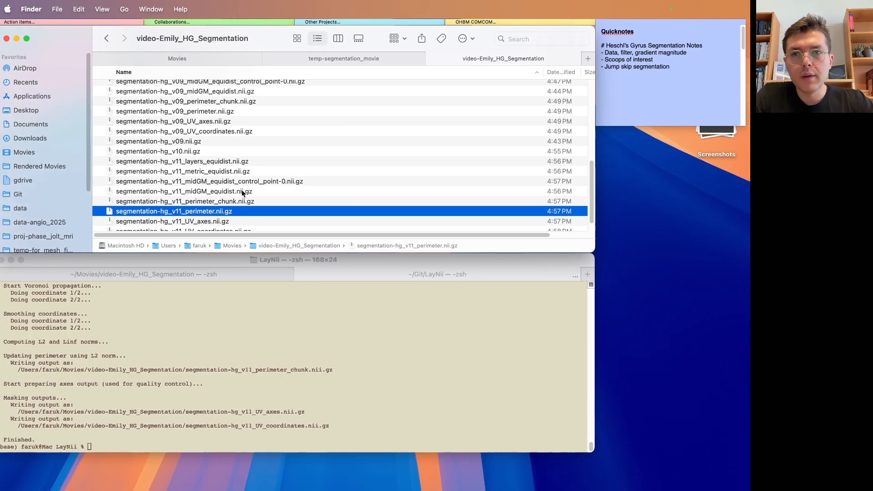
scroll(243, 191, "down", 2)
left_click(236, 184)
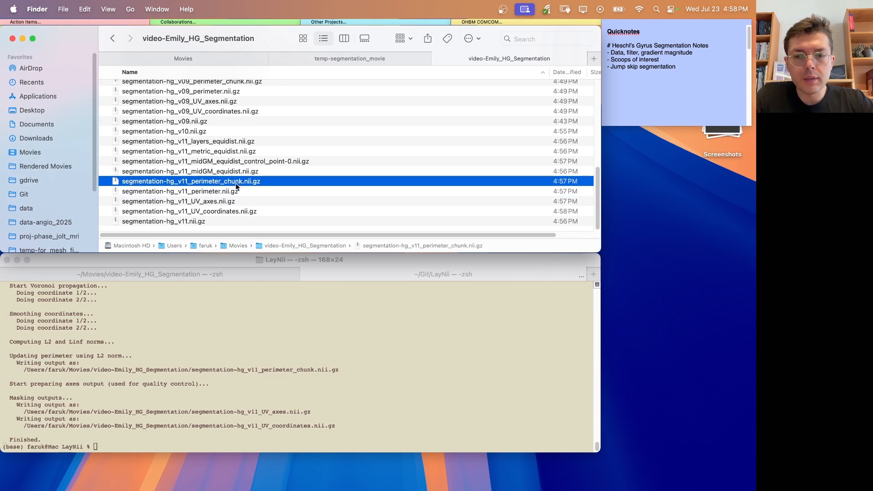
key("ctrl+Right")
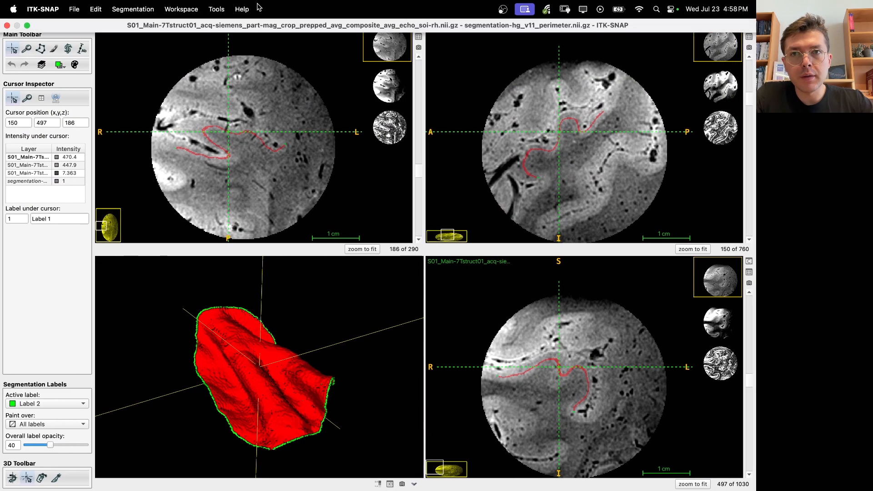
left_click(217, 9)
mouse_move(232, 41)
left_click(373, 41)
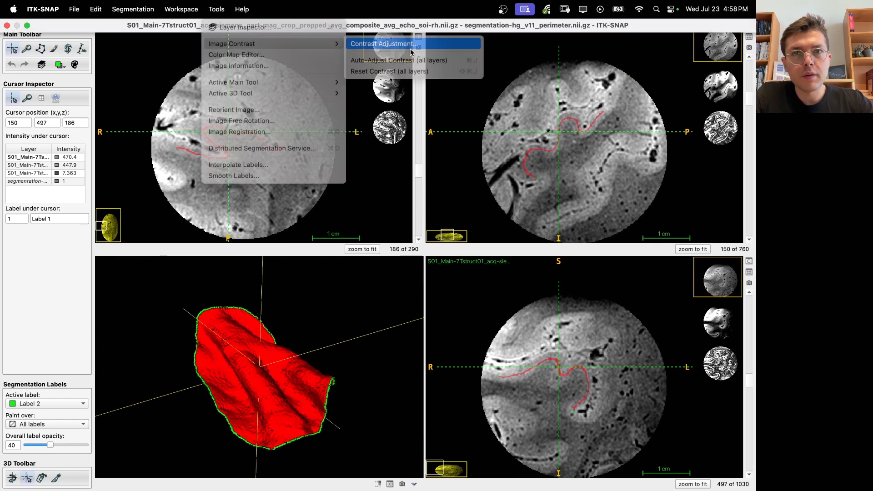
left_click(221, 106)
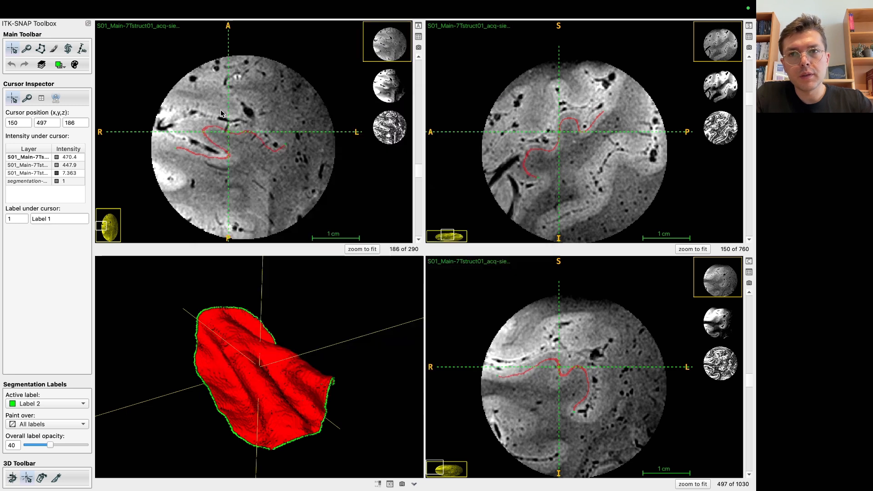
left_click(183, 10)
mouse_move(136, 9)
left_click(145, 26)
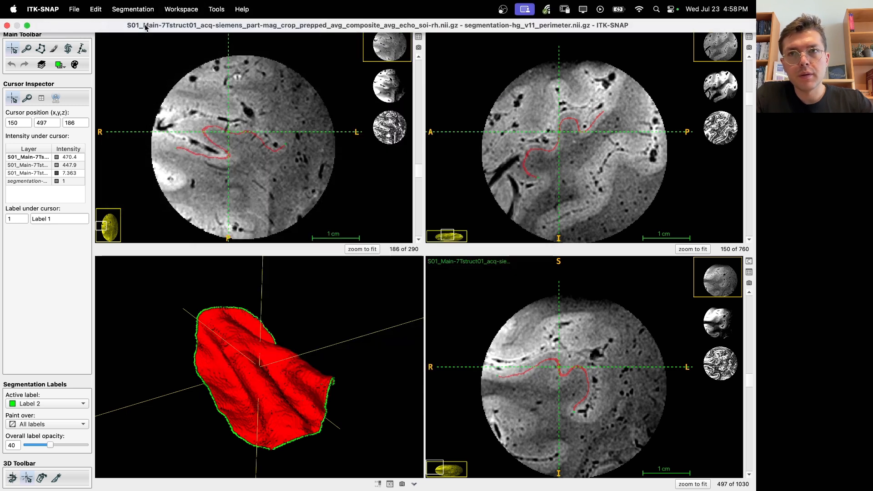
type("/Users/faruk/Movies/video-Emily_HG_Segmentation/segmentation-hg_v11_perimeter_chunk.nii.gz")
key("Return")
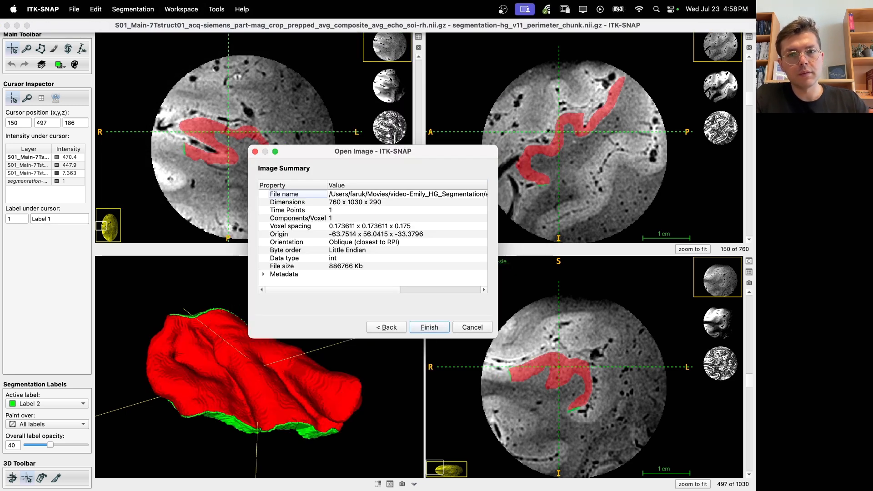
left_click(430, 328)
left_click_drag(302, 326, 331, 328)
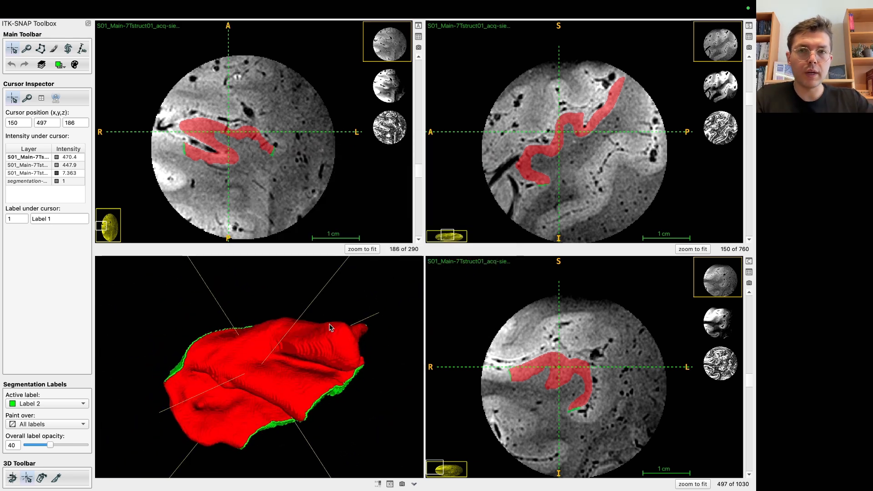
Take segmentation-hg_v11_UV_axes.nii.gz from Finder, load it as the segmentation in ITK-SNAP and inspect the axes in 3D.
key("ctrl+Left")
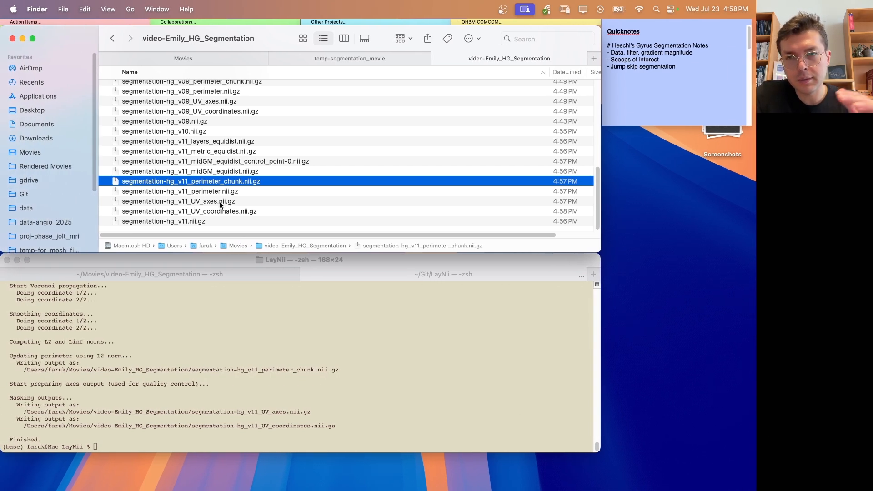
left_click(212, 204)
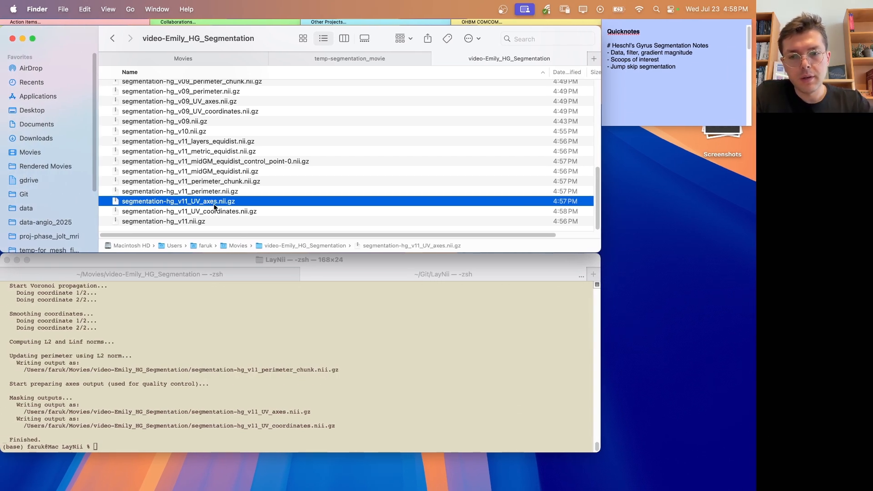
key("ctrl+Right")
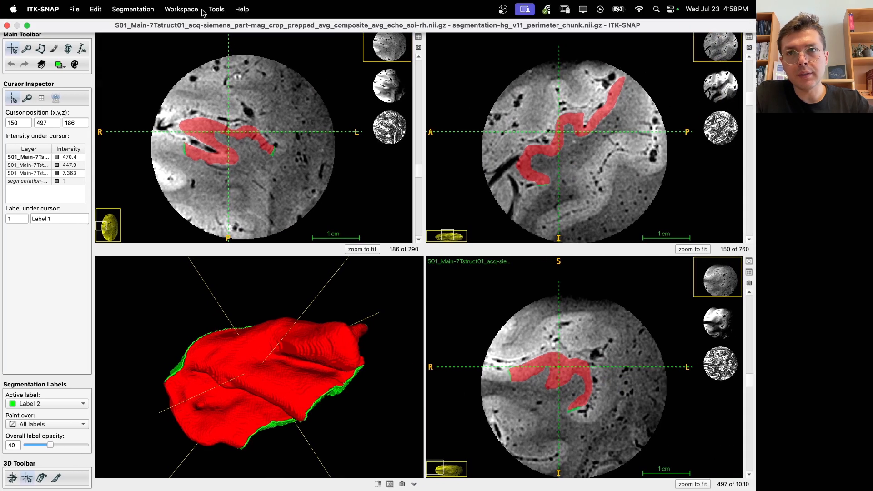
left_click(195, 9)
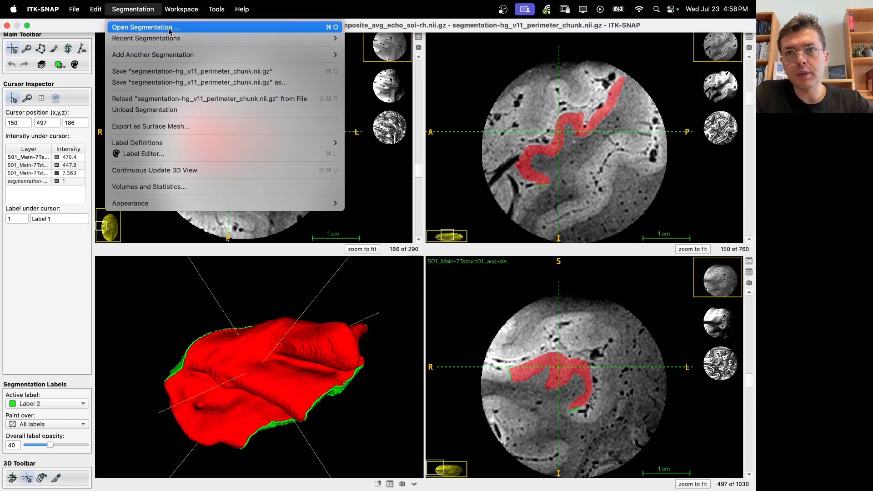
left_click(169, 32)
key("super+v")
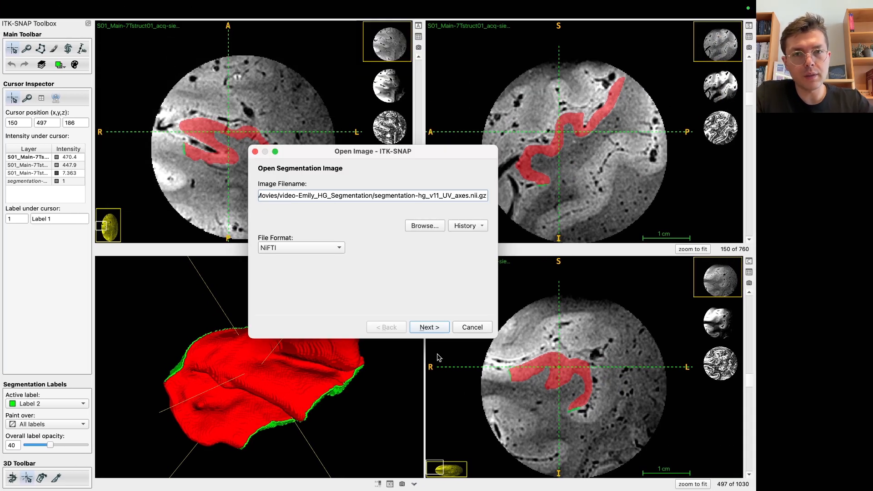
left_click(436, 332)
left_click(436, 332)
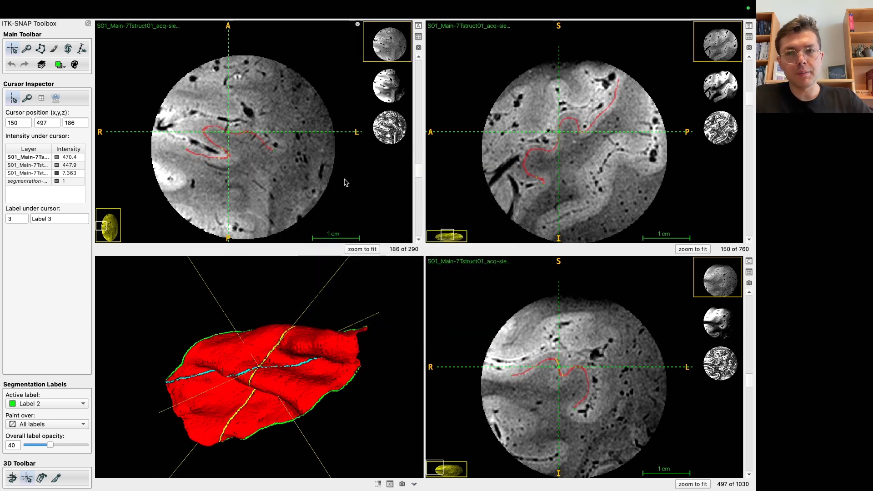
left_click_drag(198, 296, 353, 381)
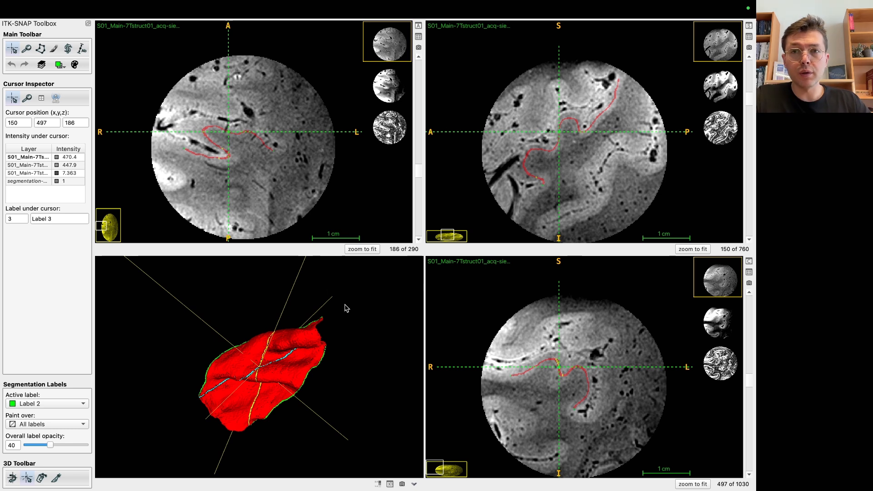
Take segmentation-hg_v11_perimeter.nii.gz from Finder and add it in ITK-SNAP as a separate image shown beside the others.
key("ctrl+Left")
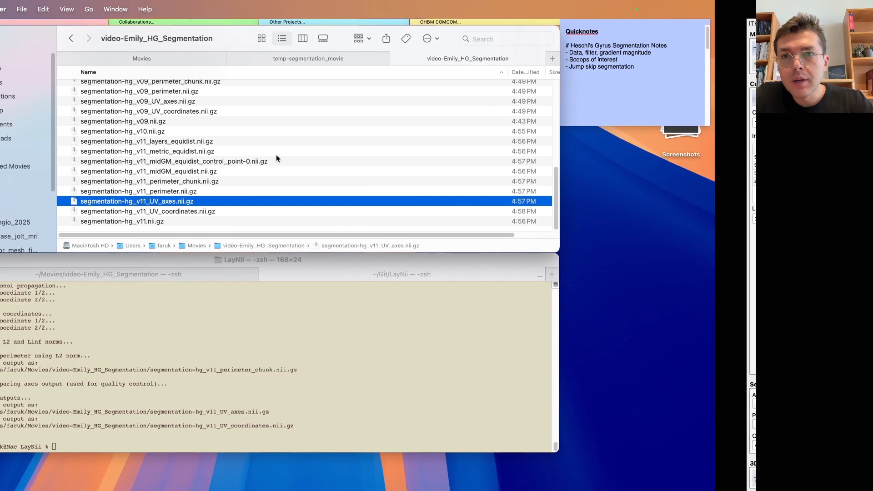
left_click(235, 182)
left_click(230, 193)
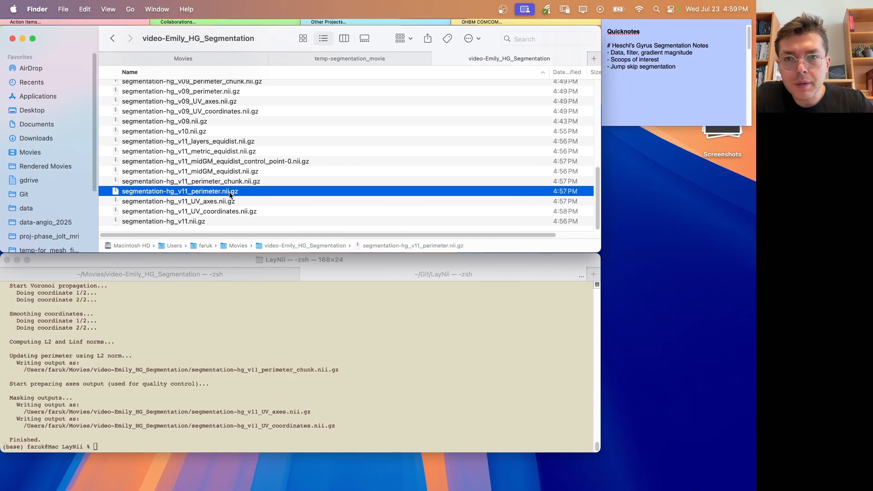
key("ctrl+Right")
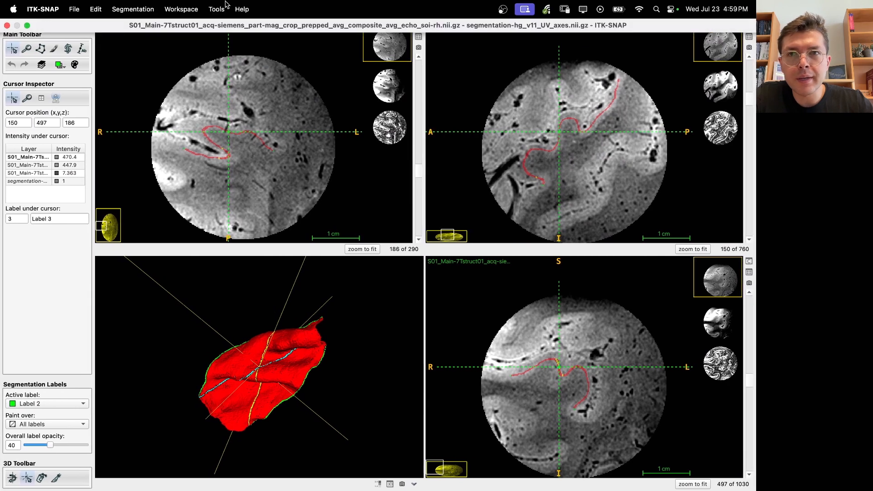
left_click(151, 11)
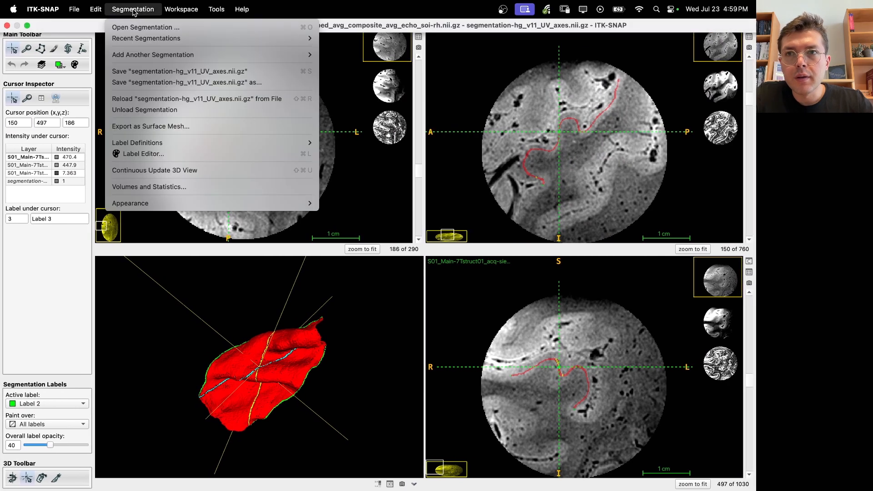
mouse_move(216, 7)
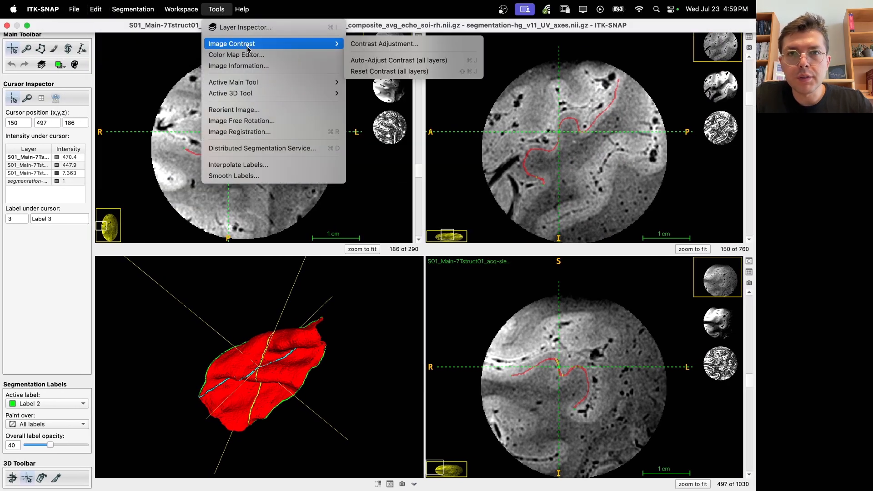
mouse_move(96, 10)
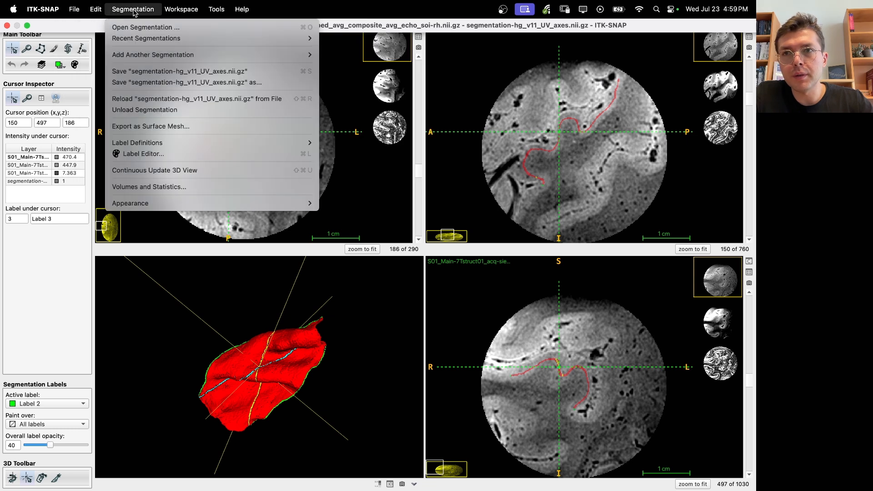
left_click(100, 55)
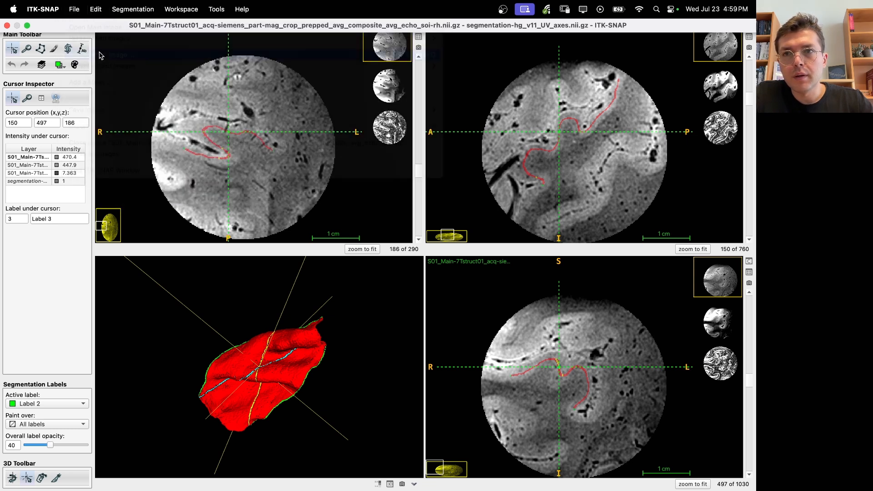
key("Return")
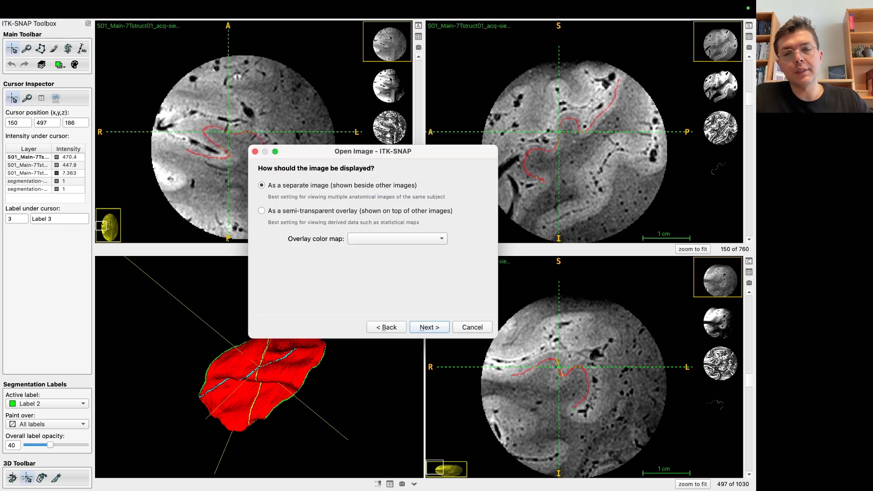
left_click(429, 327)
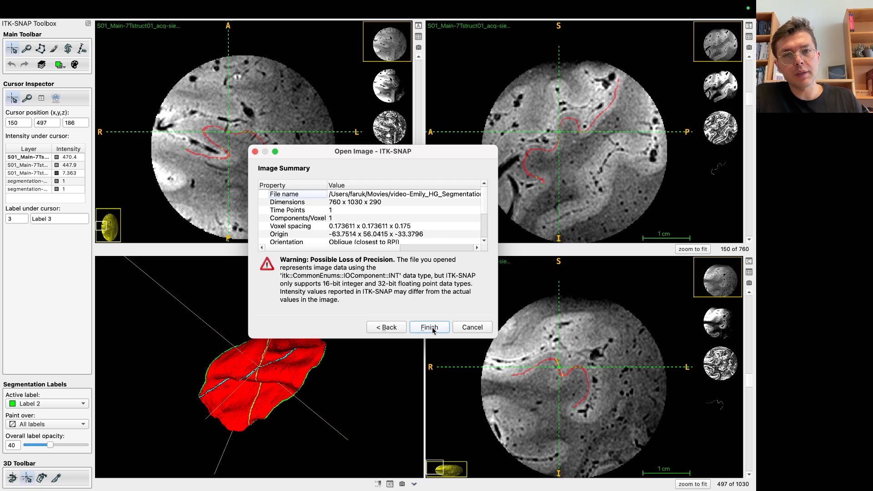
left_click(433, 328)
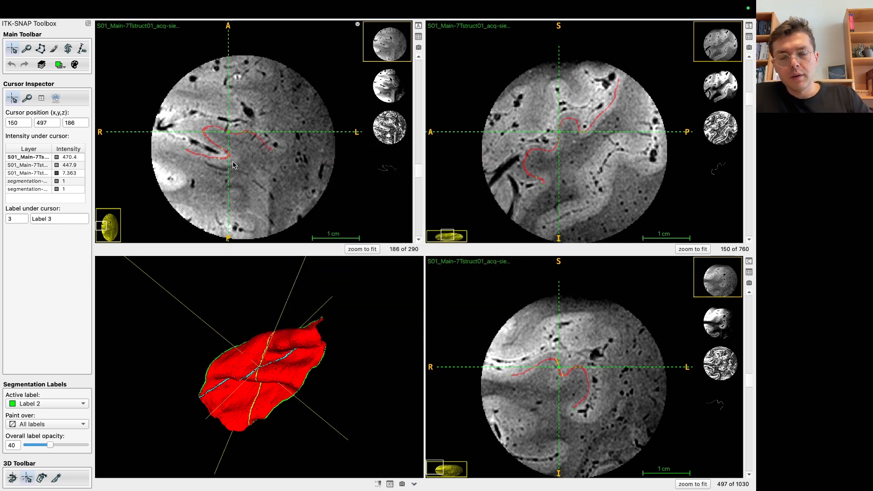
Open segmentation-hg_v11_perimeter.nii.gz as the segmentation and examine the edge of its 3D surface up close where the perimeter outline breaks.
key("ctrl+Left")
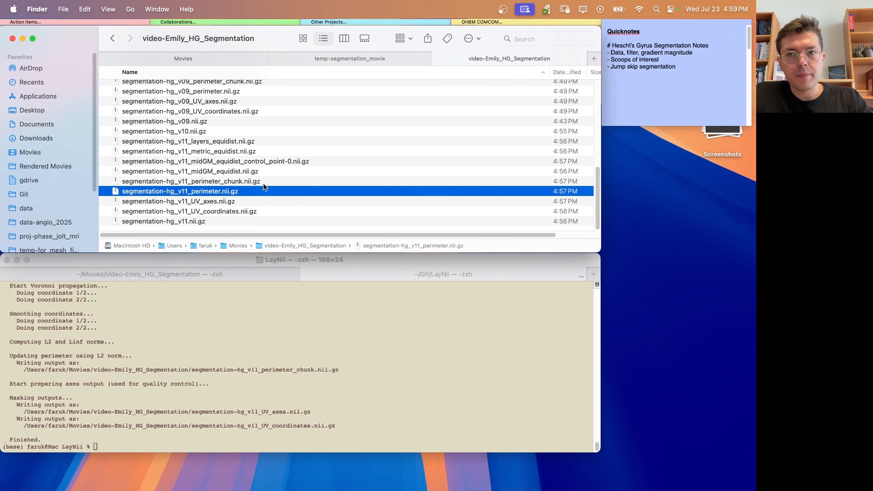
key("ctrl+Right")
left_click(216, 9)
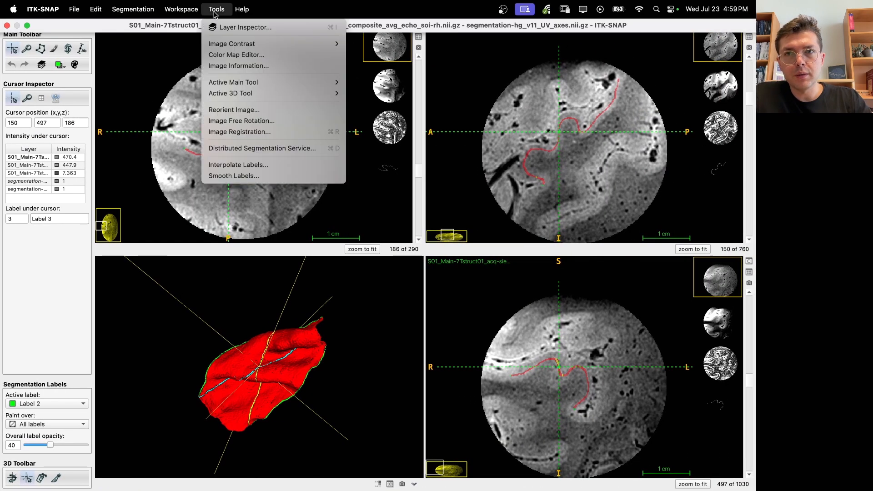
mouse_move(126, 14)
left_click(136, 28)
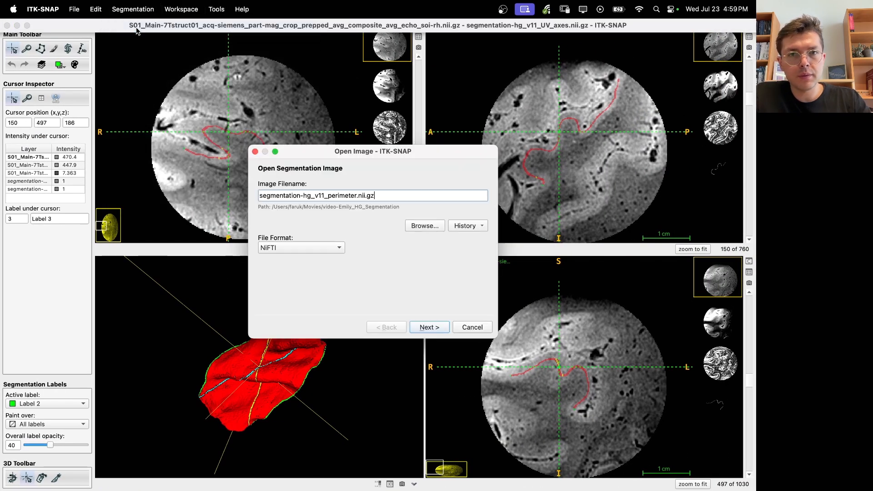
key("Return")
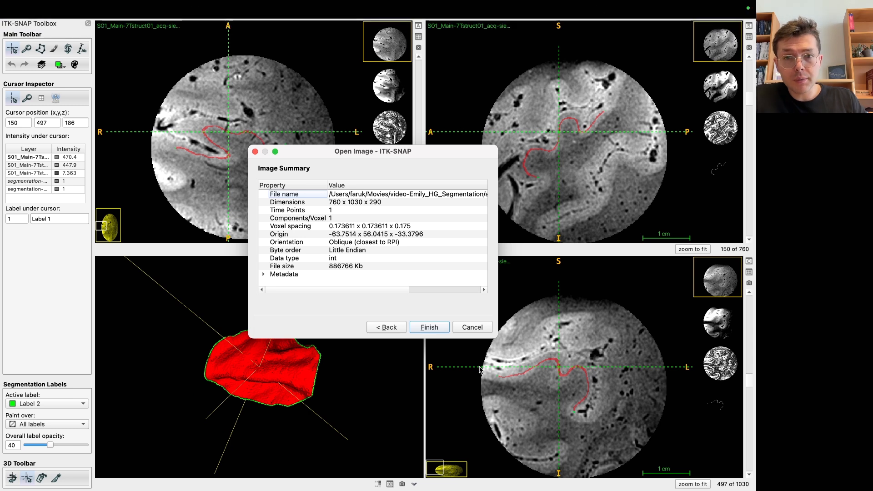
left_click(439, 332)
left_click_drag(308, 426, 280, 416)
left_click_drag(296, 386, 325, 377)
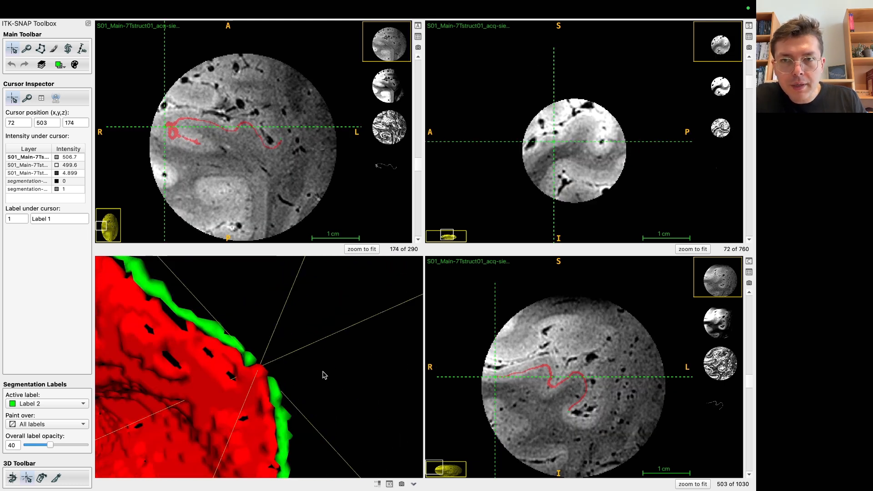
Switch to Finder and copy the path of segmentation-hg_v11.nii.gz in the video-Emily_HG_Segmentation folder.
key("ctrl+Up")
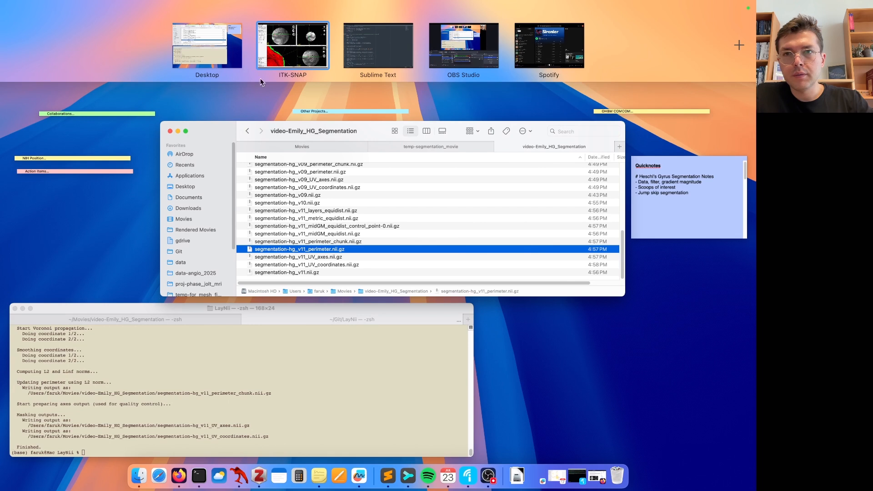
left_click(283, 58)
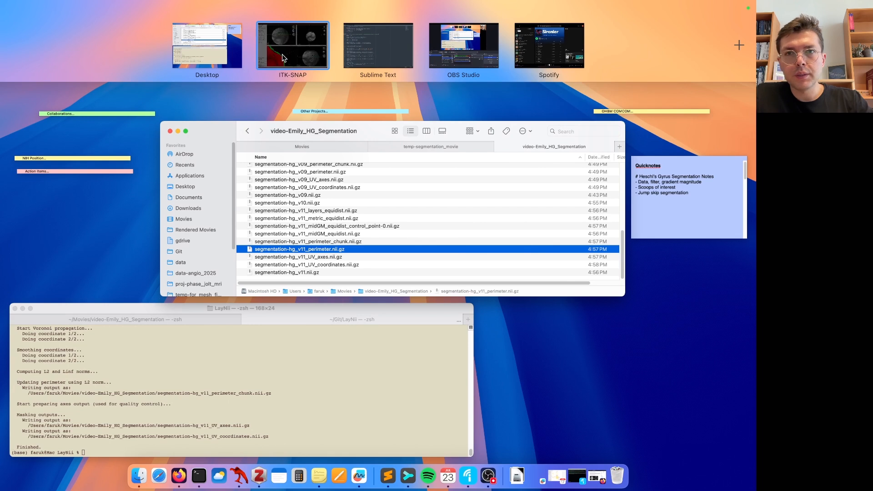
key("ctrl+Up")
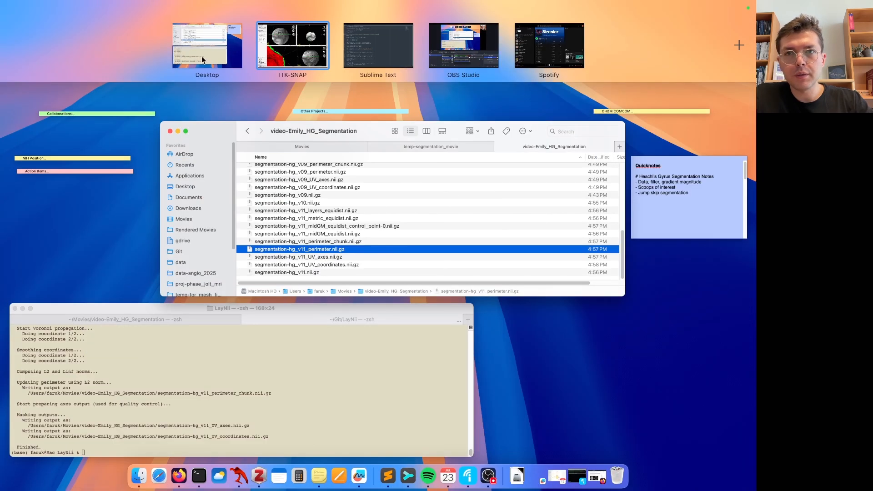
left_click(200, 56)
left_click(213, 211)
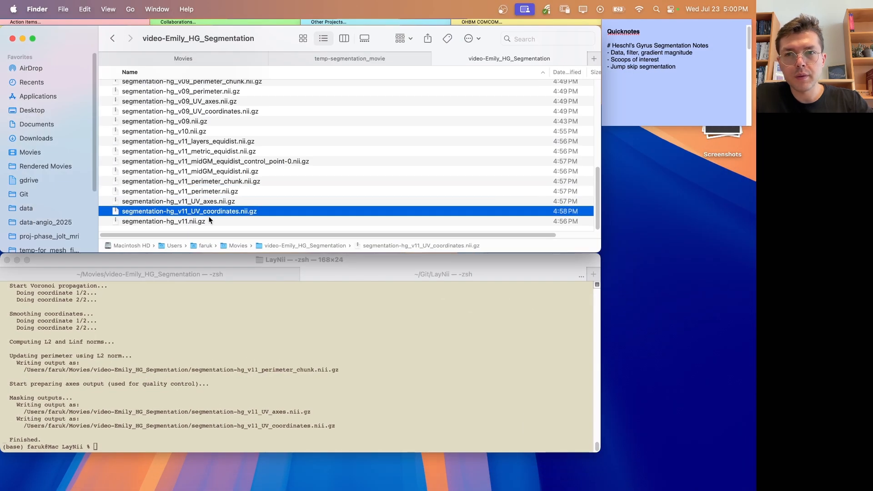
left_click(195, 221)
Return to ITK-SNAP and open segmentation-hg_v11.nii.gz as the segmentation.
key("ctrl+Right")
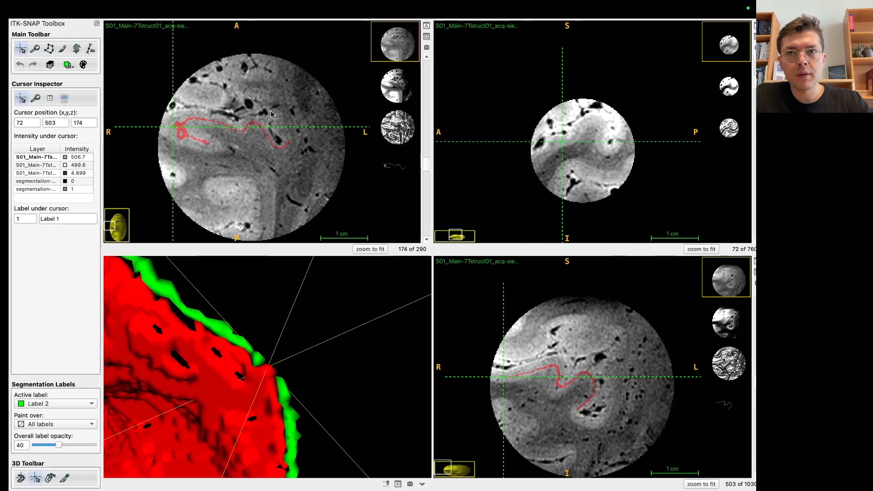
left_click(216, 9)
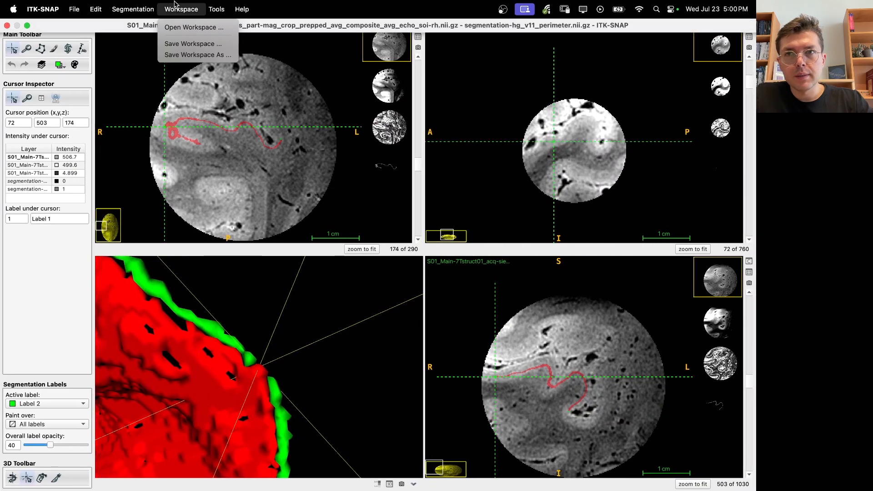
mouse_move(137, 9)
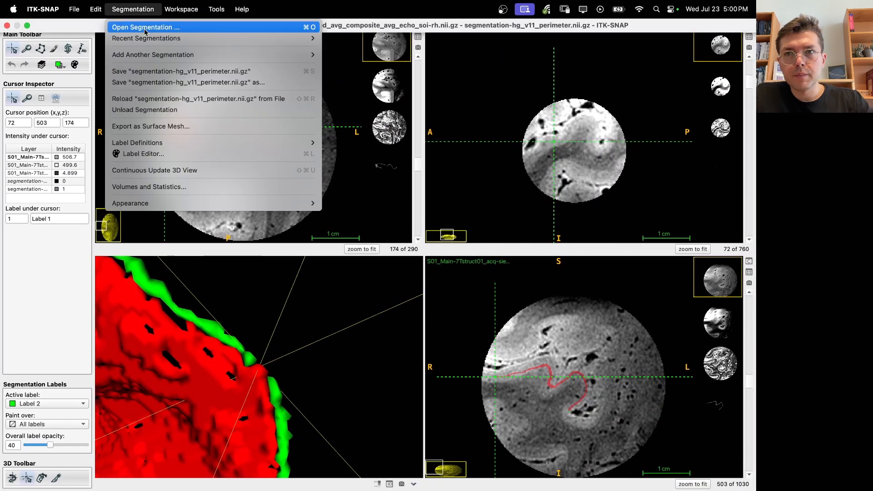
left_click(142, 26)
type("/Users/faruk/Movies/video-Emily_HG_Segmentation/segmentation-hg_v11.nii.gz")
key("Return")
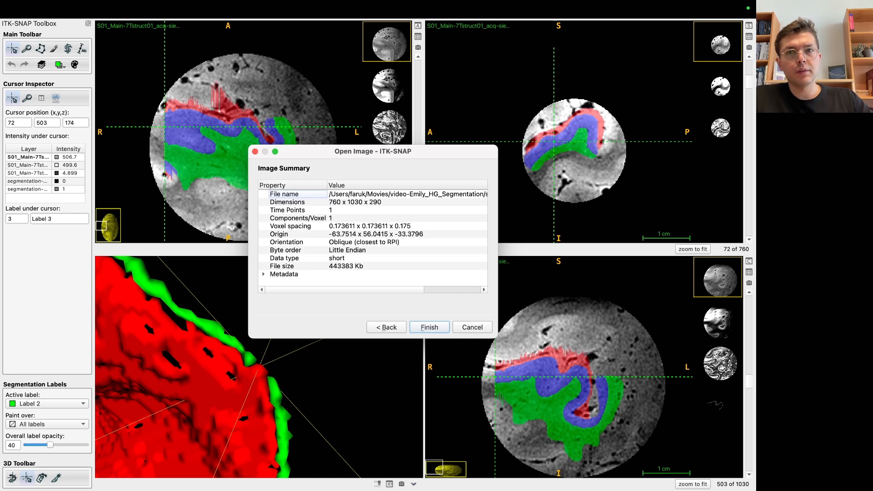
left_click(466, 248)
left_click(455, 290)
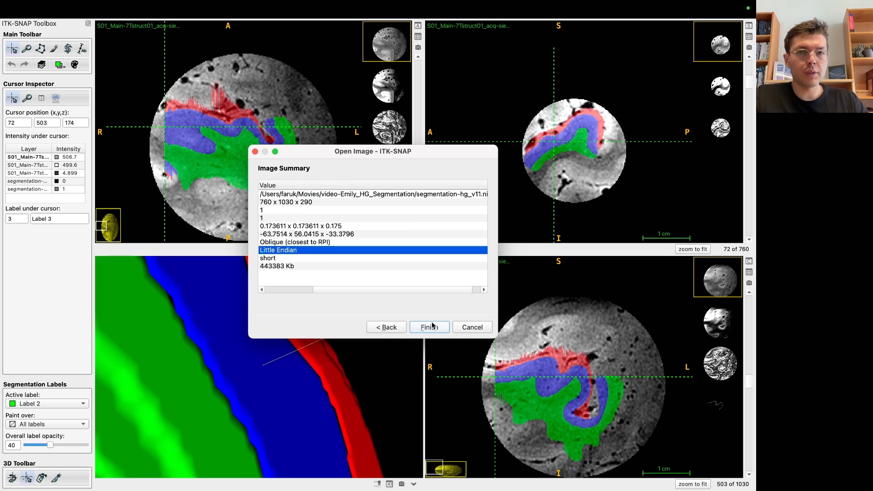
left_click(431, 325)
Inspect the edge of the segmentation in 3D and in the slices, with the sagittal view enlarged to fill the window.
left_click_drag(368, 310, 357, 421)
key("s")
key("s")
scroll(582, 152, "up", 10)
scroll(582, 152, "down", 8)
scroll(599, 132, "up", 2)
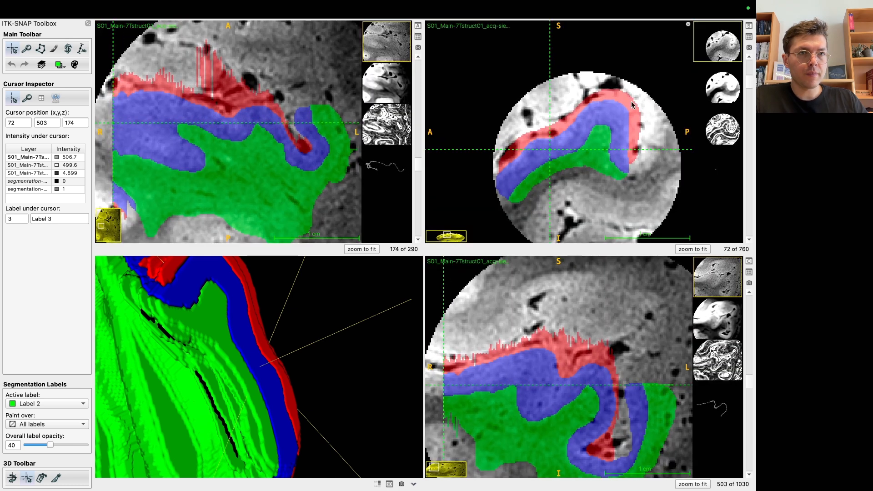
left_click(749, 26)
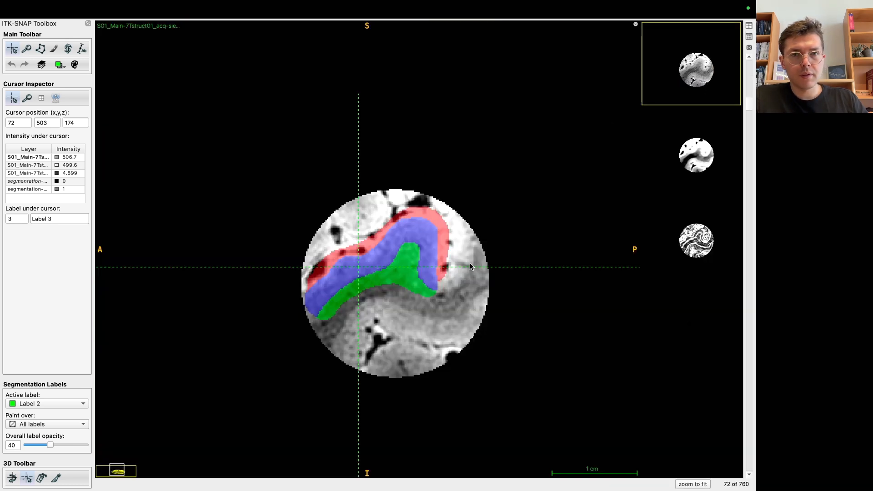
scroll(473, 259, "up", 4)
scroll(474, 262, "down", 2)
Activate the Paintbrush with Label 3 and save the segmentation under the new name segmentation-hg_v12.nii.gz.
key("p")
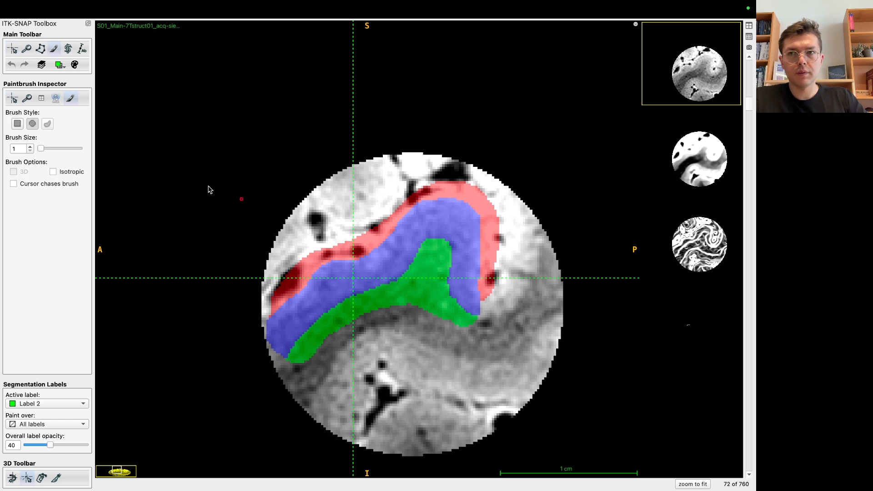
left_click(60, 65)
mouse_move(86, 77)
left_click(152, 115)
left_click(133, 9)
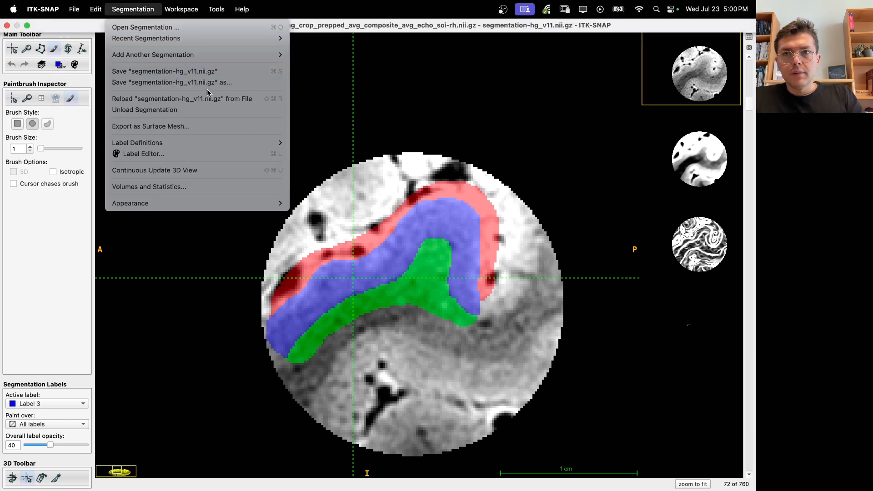
left_click(207, 72)
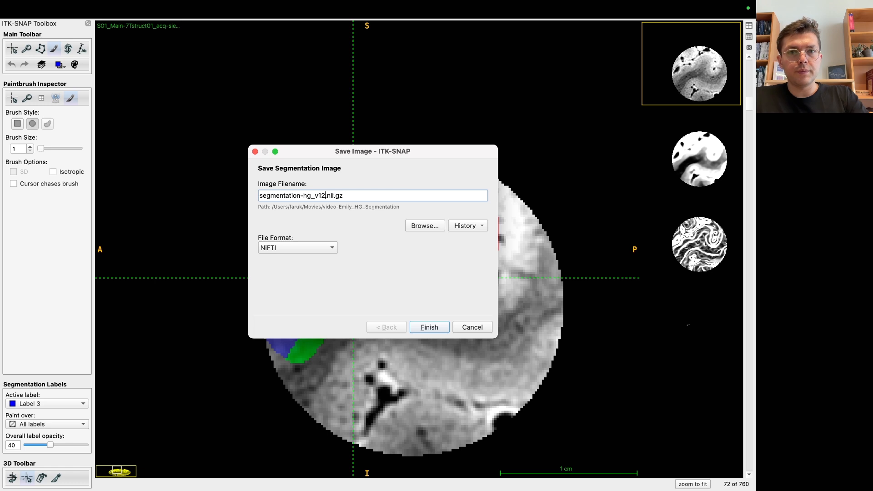
key("Return")
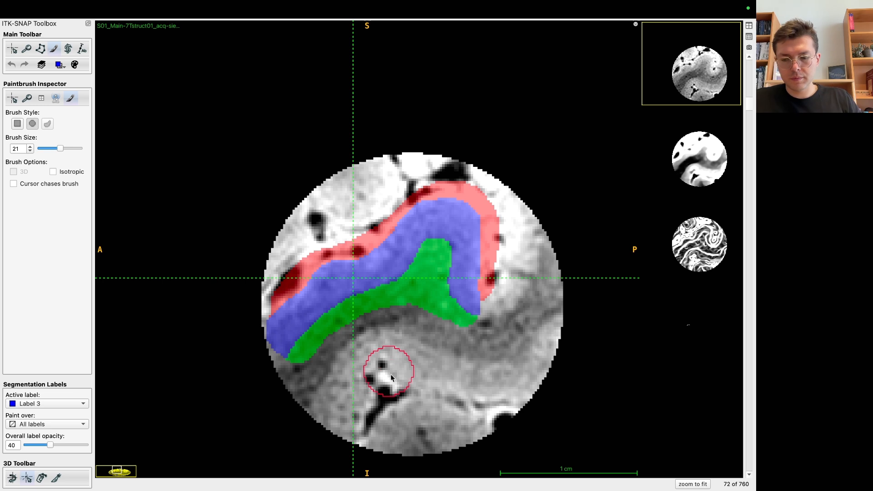
Using brush size 21, paint Label 3 along the upper cortical band on sagittal slice 71 and compare it with the third image layer.
scroll(409, 386, "up", 1)
scroll(379, 330, "down", 2)
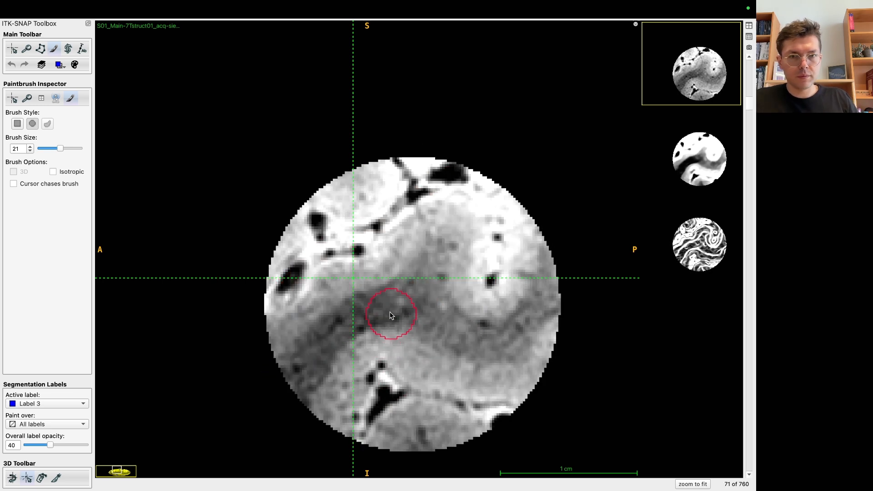
mouse_move(319, 345)
left_mouse_down()
mouse_move(300, 336)
mouse_move(335, 309)
left_mouse_up()
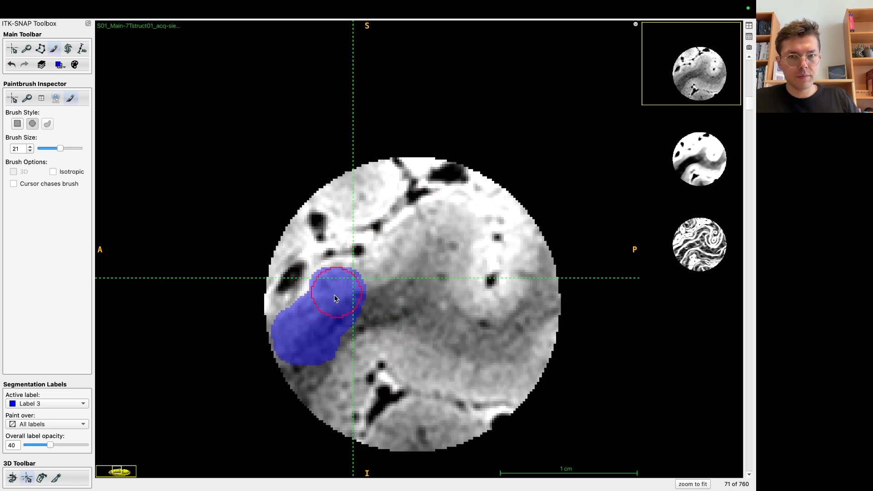
left_click_drag(383, 284, 452, 218)
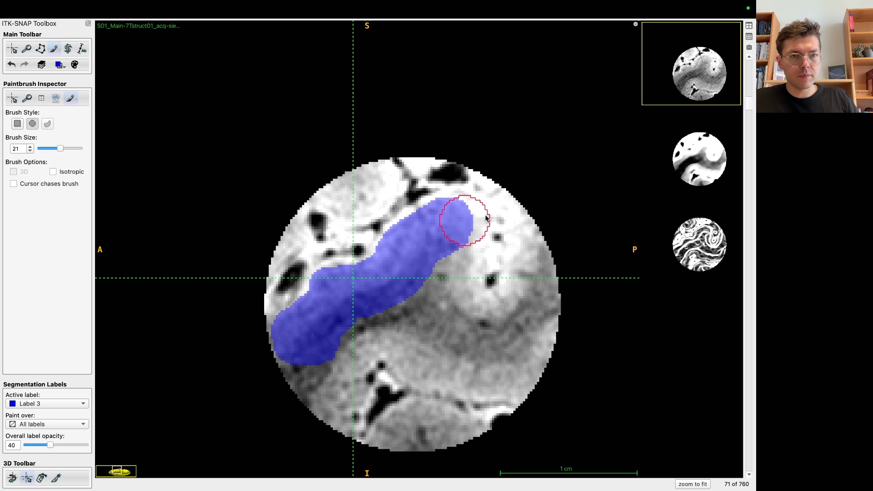
left_click(692, 186)
left_click(678, 249)
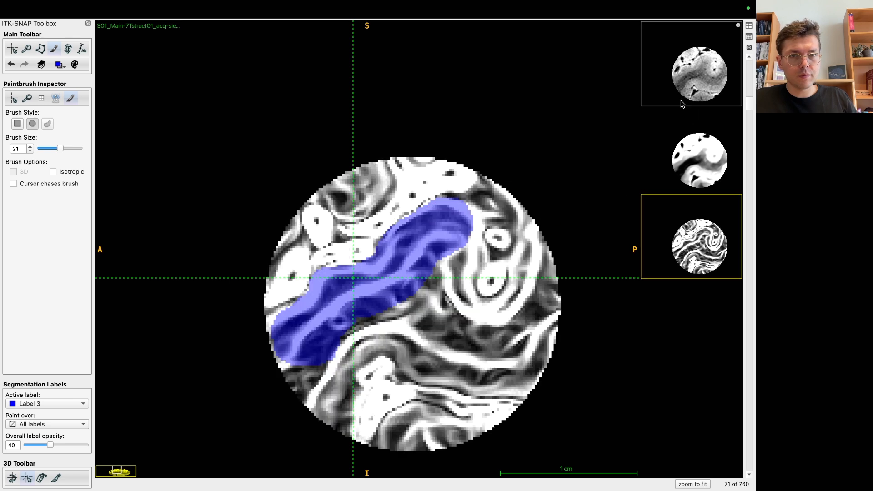
left_click(682, 104)
Using brush size 21, fill the cortical band and the region beneath it with Label 3 on sagittal slices 71 down to 66.
left_click_drag(448, 266, 455, 296)
mouse_move(394, 317)
left_mouse_down()
mouse_move(339, 348)
mouse_move(303, 338)
mouse_move(340, 304)
mouse_move(341, 289)
mouse_move(452, 227)
mouse_move(453, 307)
mouse_move(470, 324)
mouse_move(308, 337)
mouse_move(344, 296)
mouse_move(423, 237)
mouse_move(459, 318)
mouse_move(307, 325)
mouse_move(342, 285)
mouse_move(398, 264)
mouse_move(430, 234)
mouse_move(455, 234)
mouse_move(450, 320)
left_mouse_up()
scroll(322, 339, "down", 1)
scroll(336, 334, "up", 2)
scroll(350, 328, "down", 1)
scroll(398, 301, "down", 1)
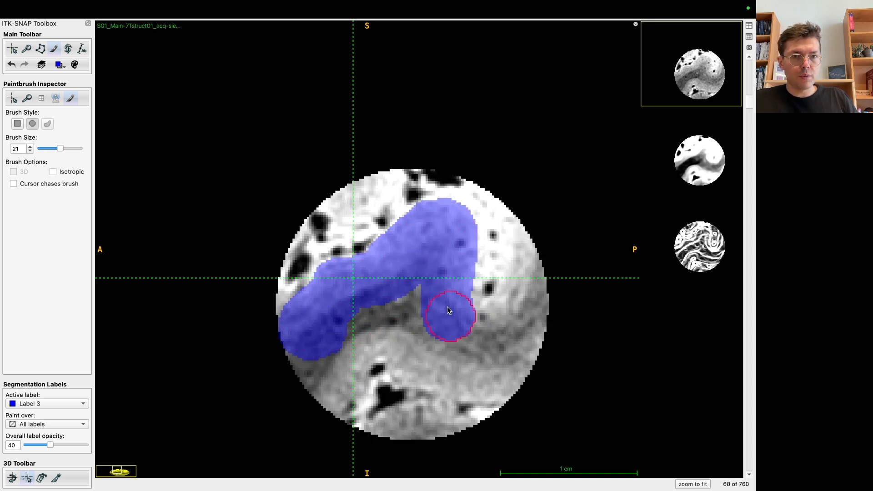
scroll(381, 321, "down", 1)
mouse_move(325, 314)
left_mouse_down()
mouse_move(314, 327)
mouse_move(339, 299)
left_mouse_up()
mouse_move(428, 239)
left_mouse_down()
mouse_move(433, 230)
mouse_move(452, 254)
mouse_move(463, 326)
mouse_move(375, 304)
mouse_move(432, 312)
mouse_move(451, 331)
mouse_move(332, 318)
mouse_move(345, 289)
mouse_move(432, 229)
mouse_move(450, 244)
mouse_move(454, 322)
mouse_move(409, 302)
mouse_move(388, 308)
mouse_move(450, 339)
left_mouse_up()
scroll(345, 324, "down", 1)
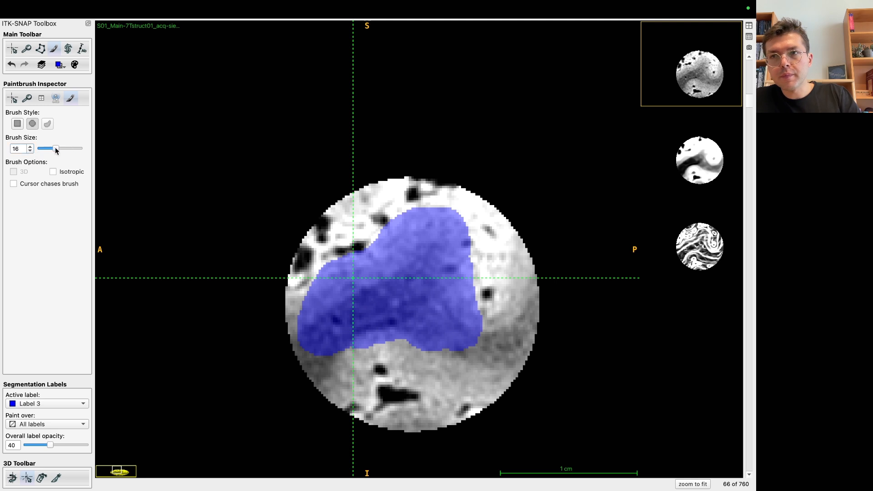
With brush size 12, paint Label 2 over Label 3 along the inner, lower part of the region on sagittal slices 66 to 68.
left_click(61, 64)
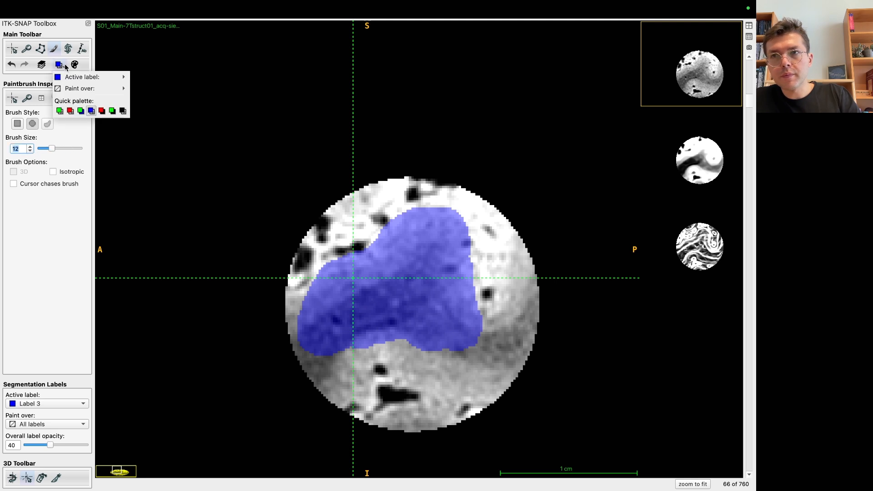
mouse_move(91, 76)
left_click(150, 100)
left_click(60, 64)
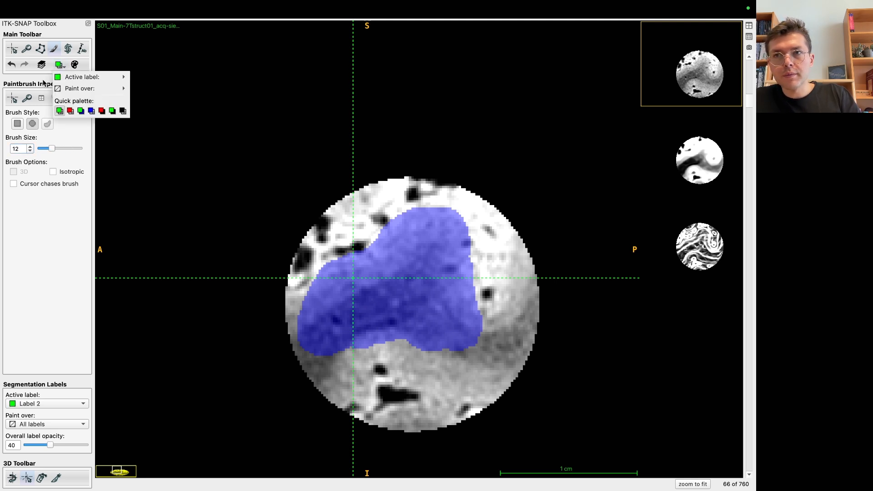
mouse_move(83, 92)
left_click(154, 146)
mouse_move(314, 338)
left_mouse_down()
mouse_move(405, 294)
mouse_move(420, 276)
mouse_move(455, 339)
mouse_move(475, 348)
mouse_move(350, 343)
left_mouse_up()
scroll(319, 342, "down", 1)
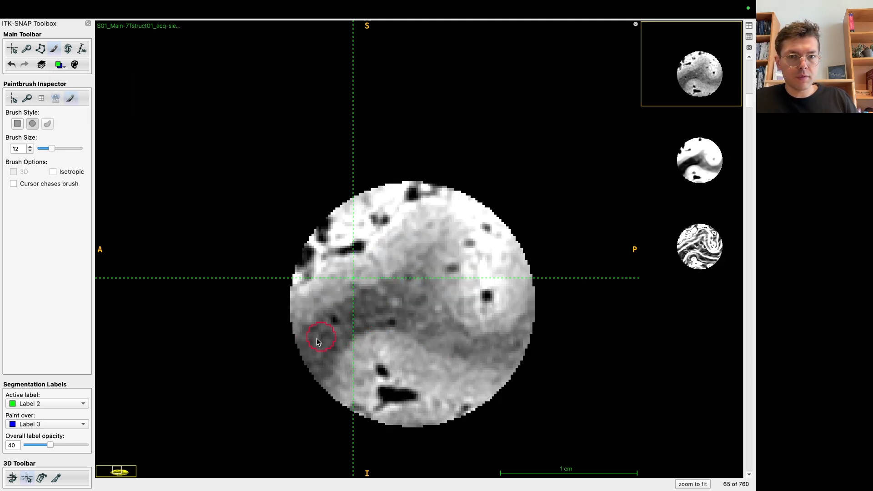
scroll(363, 319, "up", 2)
mouse_move(310, 348)
left_mouse_down()
mouse_move(400, 298)
mouse_move(425, 259)
mouse_move(471, 351)
mouse_move(402, 322)
left_mouse_up()
scroll(459, 359, "up", 1)
mouse_move(462, 351)
left_mouse_down()
mouse_move(430, 282)
mouse_move(433, 263)
mouse_move(302, 352)
mouse_move(413, 318)
mouse_move(427, 344)
left_mouse_up()
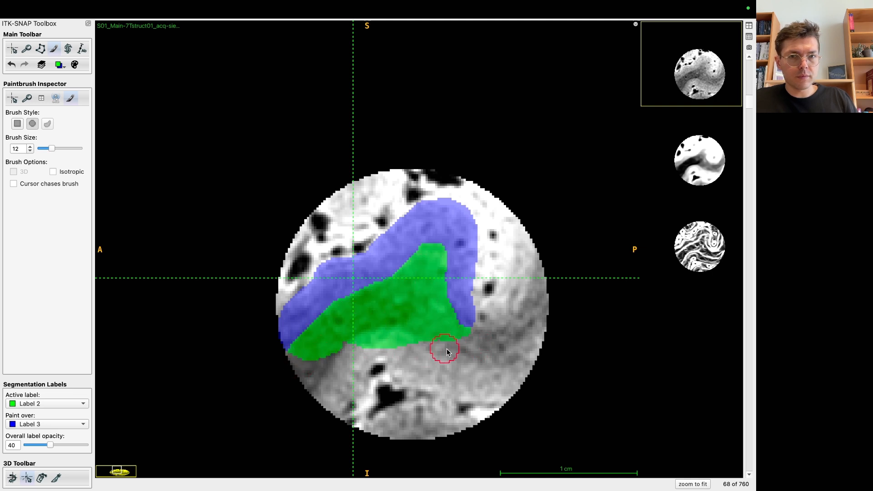
Paint Label 2 over the inner part of Label 3 on sagittal slices 69 to 71, using slice 72 as the reference.
scroll(429, 353, "up", 1)
mouse_move(324, 351)
left_mouse_down()
mouse_move(310, 348)
mouse_move(430, 268)
mouse_move(432, 248)
mouse_move(487, 341)
mouse_move(431, 308)
mouse_move(455, 357)
mouse_move(402, 317)
left_mouse_up()
scroll(334, 360, "up", 1)
mouse_move(333, 361)
left_mouse_down()
mouse_move(299, 365)
mouse_move(315, 355)
left_mouse_up()
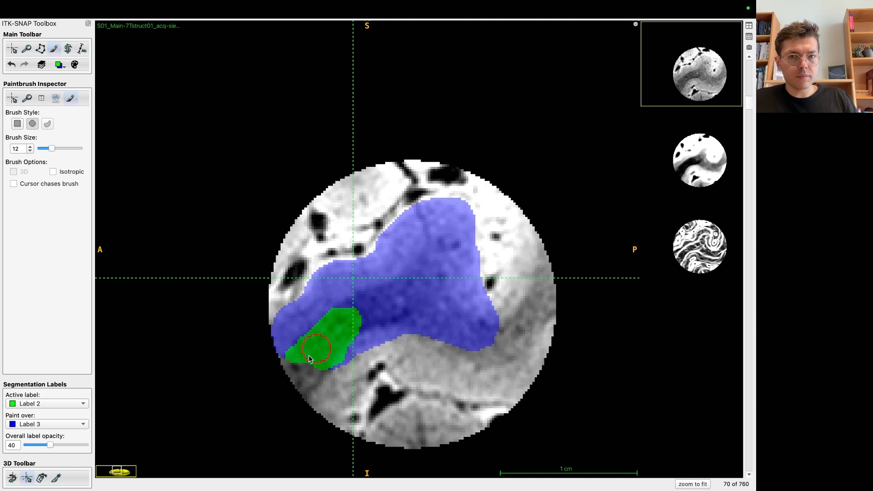
mouse_move(348, 320)
left_mouse_down()
mouse_move(423, 279)
mouse_move(501, 342)
mouse_move(367, 345)
left_mouse_up()
scroll(318, 370, "up", 1)
mouse_move(318, 370)
left_mouse_down()
mouse_move(300, 376)
mouse_move(335, 329)
mouse_move(430, 272)
left_mouse_up()
mouse_move(434, 311)
left_mouse_down()
mouse_move(503, 335)
mouse_move(432, 332)
mouse_move(333, 367)
left_mouse_up()
scroll(339, 362, "up", 1)
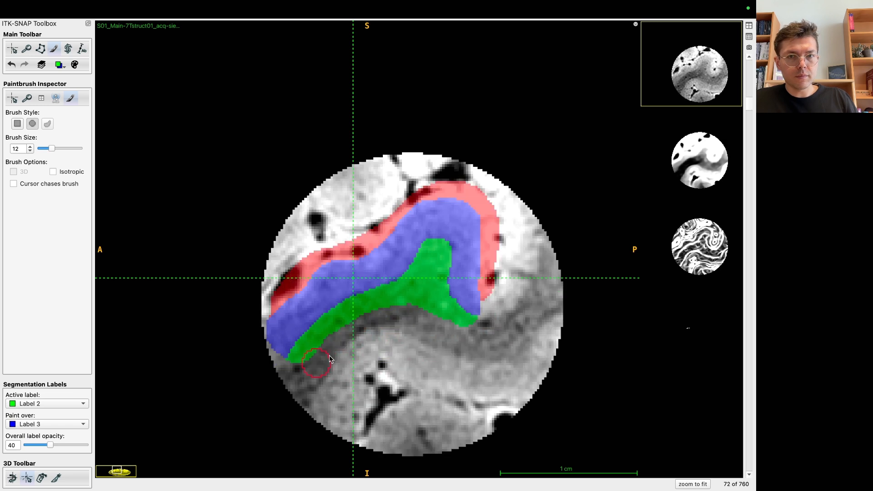
scroll(403, 345, "up", 1)
scroll(403, 345, "down", 2)
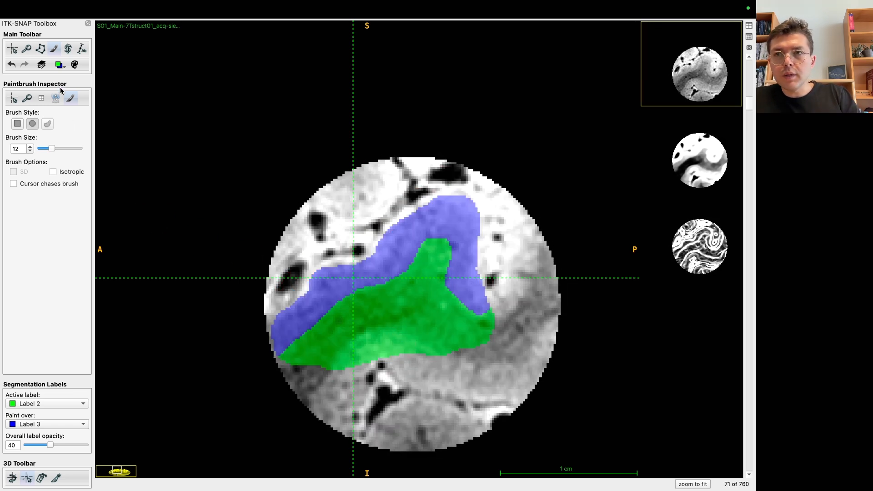
Paint Label 1 over Clear Label along the outer border of the blue band on sagittal slices 71 and 70.
left_click(60, 65)
left_click(101, 111)
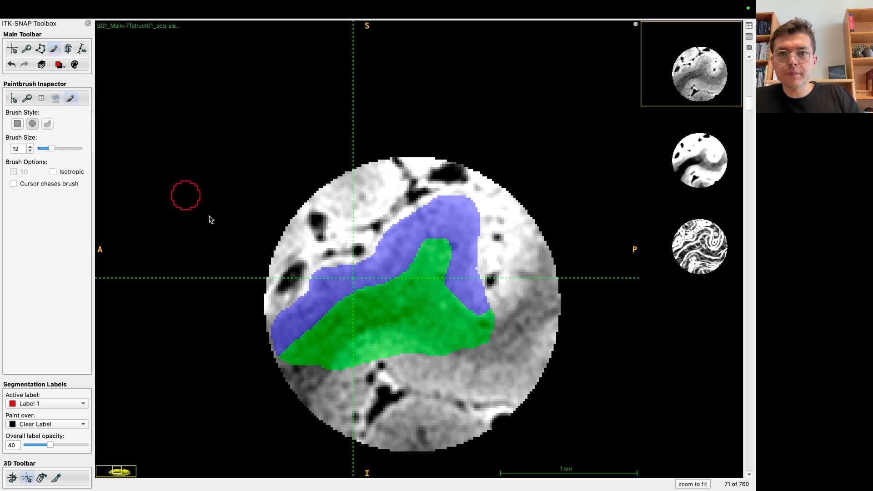
mouse_move(280, 313)
left_mouse_down()
mouse_move(345, 257)
mouse_move(421, 215)
mouse_move(473, 213)
mouse_move(477, 292)
mouse_move(479, 216)
mouse_move(407, 211)
left_mouse_up()
scroll(470, 269, "up", 1)
scroll(470, 214, "down", 2)
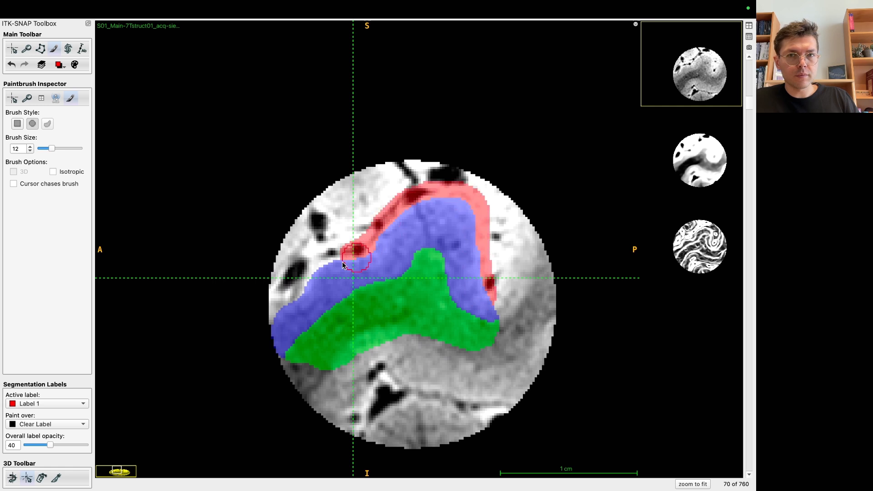
Continue the Label 1 outer border on sagittal slices 69 down to 66 and undo the extra stroke on slice 65.
scroll(291, 311, "down", 1)
mouse_move(291, 311)
left_mouse_down()
mouse_move(353, 237)
mouse_move(432, 196)
mouse_move(475, 273)
mouse_move(416, 192)
mouse_move(336, 266)
left_mouse_up()
scroll(472, 260, "down", 1)
scroll(302, 304, "down", 1)
mouse_move(301, 304)
left_mouse_down()
mouse_move(385, 233)
mouse_move(455, 200)
mouse_move(486, 291)
mouse_move(478, 302)
left_mouse_up()
scroll(471, 266, "down", 1)
mouse_move(471, 265)
left_mouse_down()
mouse_move(416, 218)
mouse_move(335, 269)
mouse_move(428, 222)
left_mouse_up()
scroll(335, 269, "down", 1)
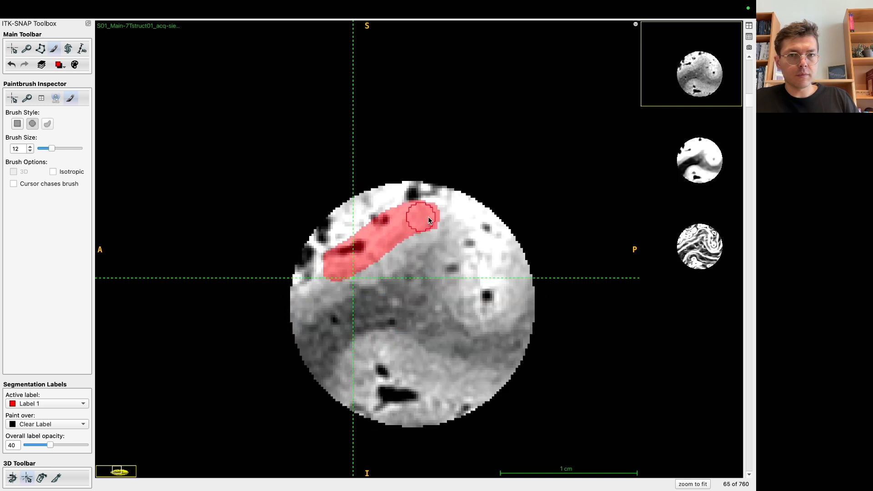
key("super+z")
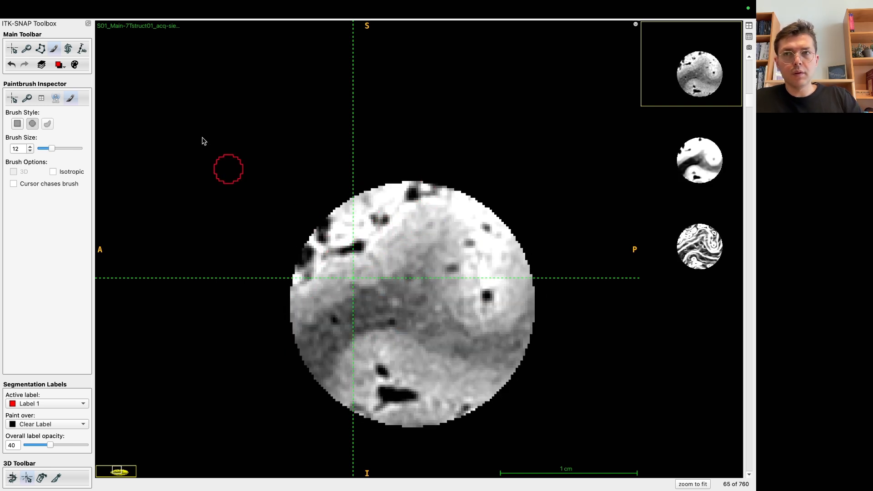
Save segmentation-hg_v12.nii.gz, switch to Terminal and run ./LN2_RIM_POLISH on that file.
left_click(131, 8)
left_click(192, 75)
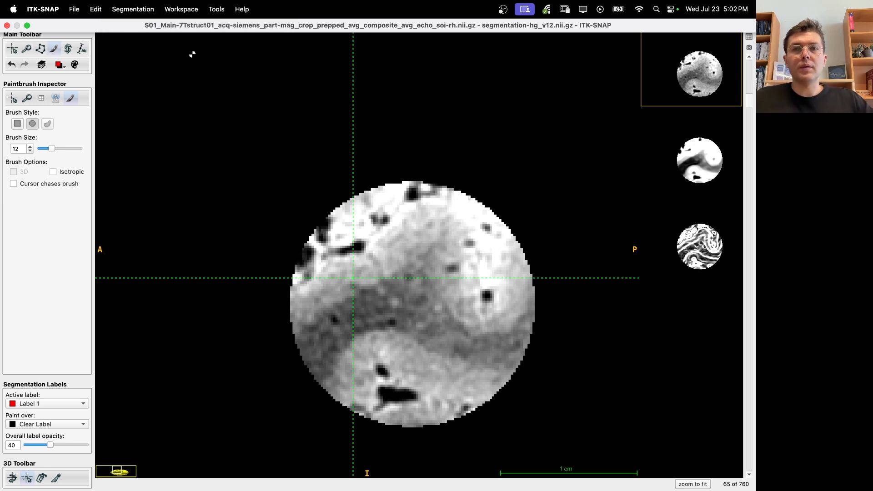
key("ctrl+Left")
scroll(224, 213, "down", 2)
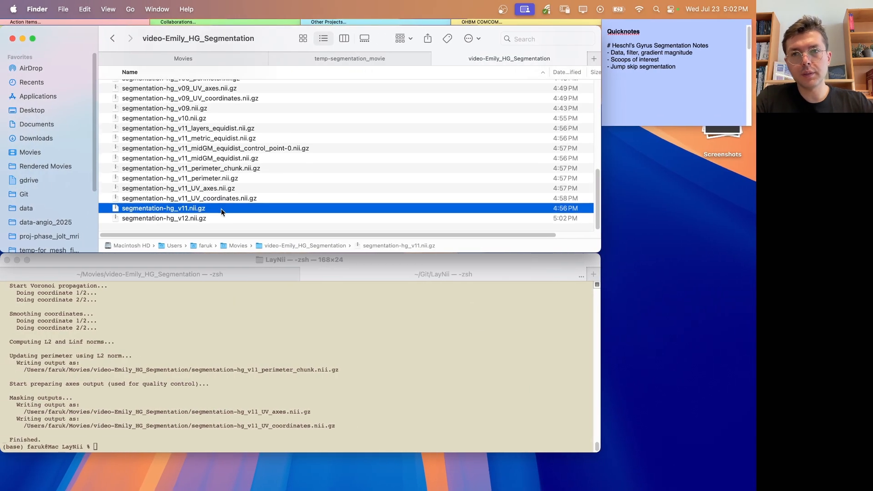
left_click(199, 221)
left_click(244, 405)
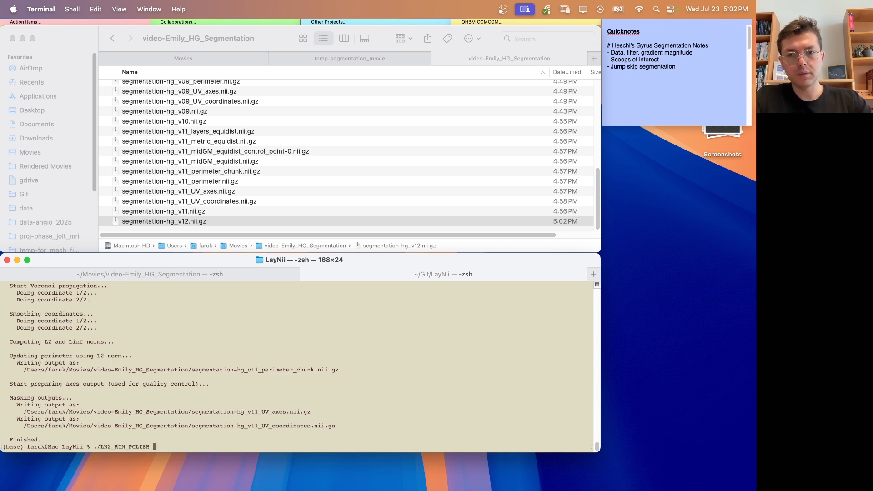
type("/Users/faruk/Movies/video-Emily_HG_Segmentation/segmentation-hg_v12.nii.gz")
key("Return")
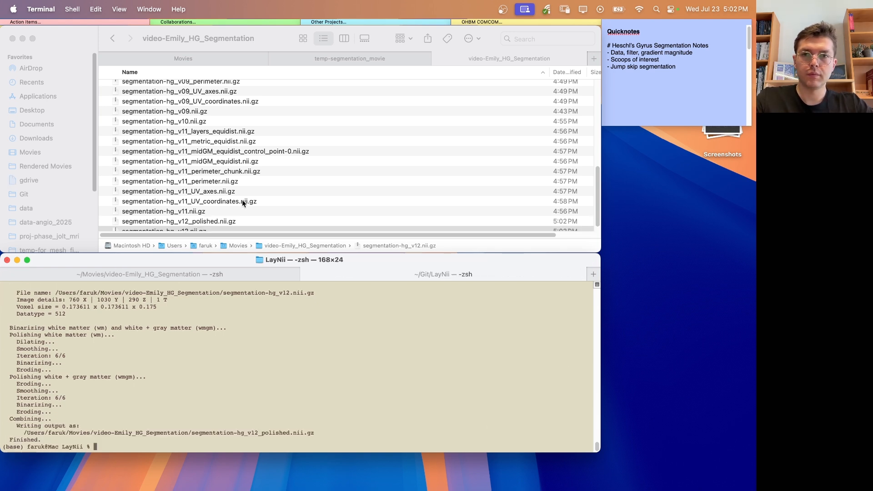
In Finder, rename segmentation-hg_v12_polished.nii.gz to segmentation-hg_v13.nii.gz.
scroll(242, 200, "down", 1)
left_click(245, 213)
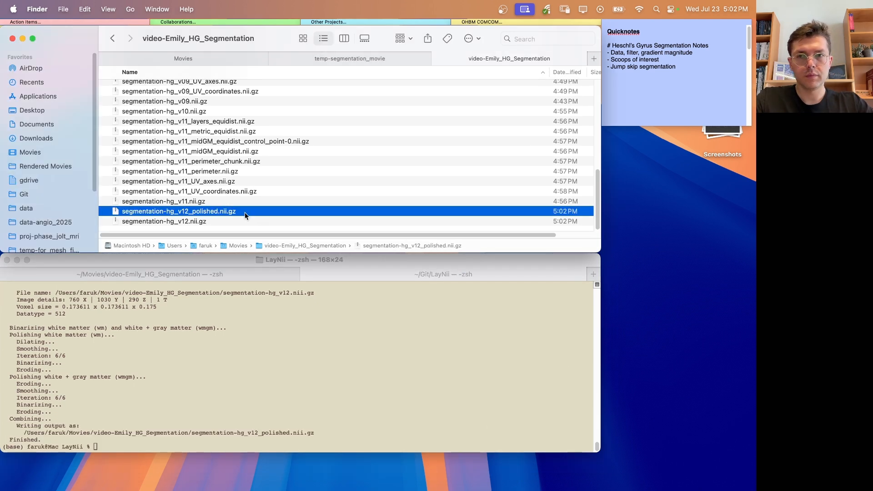
key("Return")
key("Right")
key("BackSpace")
key("BackSpace")
type("3")
key("Return")
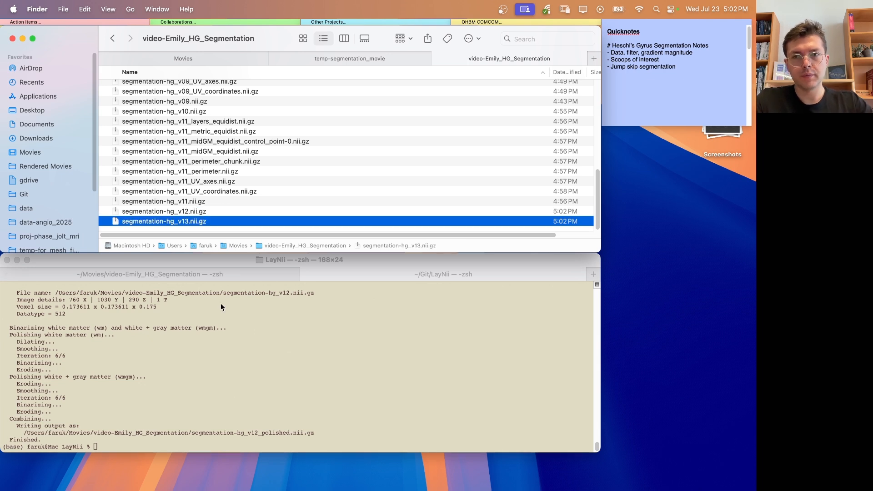
In Terminal, run ./LN2_LAYERS -rim on segmentation-hg_v13.nii.gz.
left_click(218, 373)
type("./LN2_LAYERS -rim")
type("/Users/faruk/Movies/video-Emily_HG_Segmentation/segmentation-hg_v13.nii.gz")
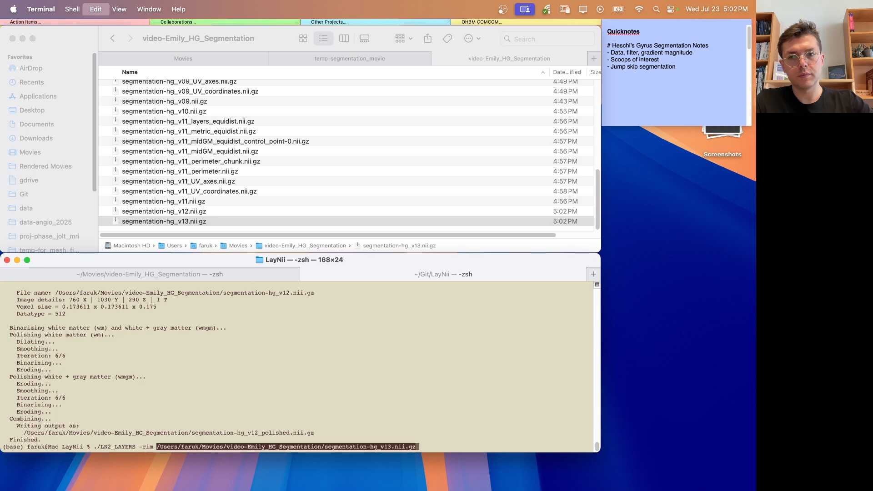
key("Return")
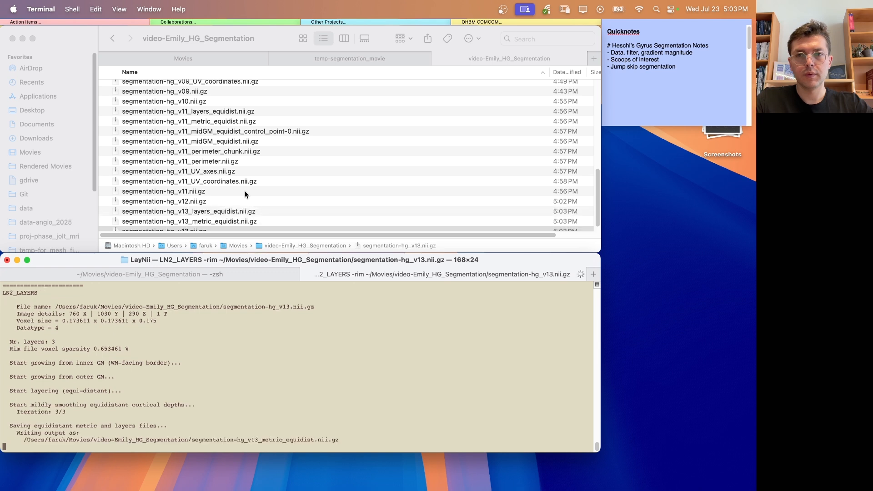
Return to ITK-SNAP and open segmentation-hg_v13_midGM_equidist.nii.gz as the segmentation.
left_click(223, 219)
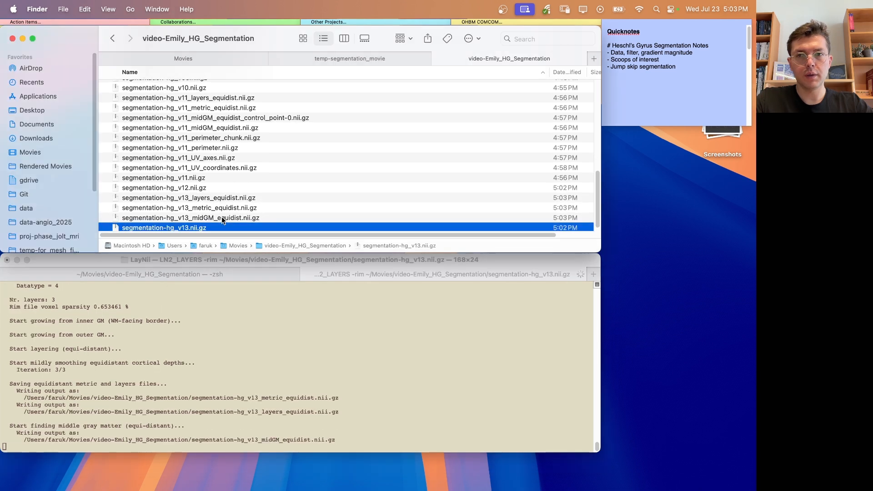
double_click(222, 218)
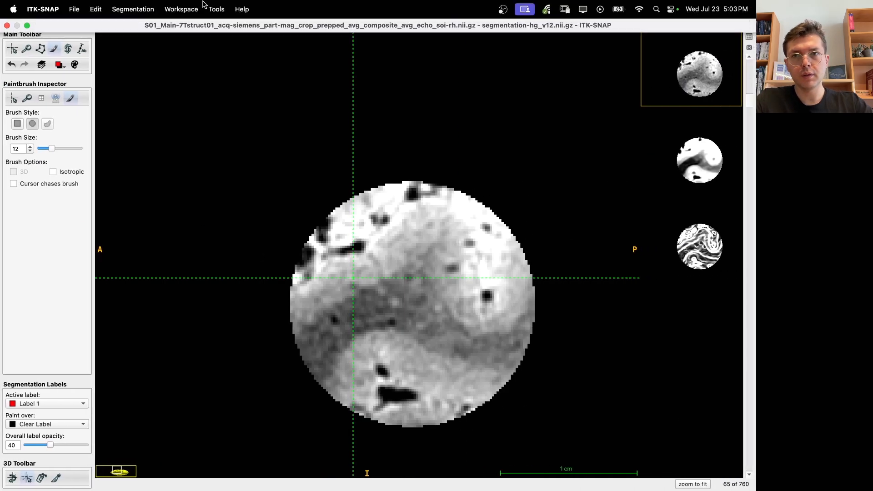
left_click(126, 10)
left_click(125, 26)
type("segmentation-hg_v13_midGM_equidist.nii.gz")
key("Return")
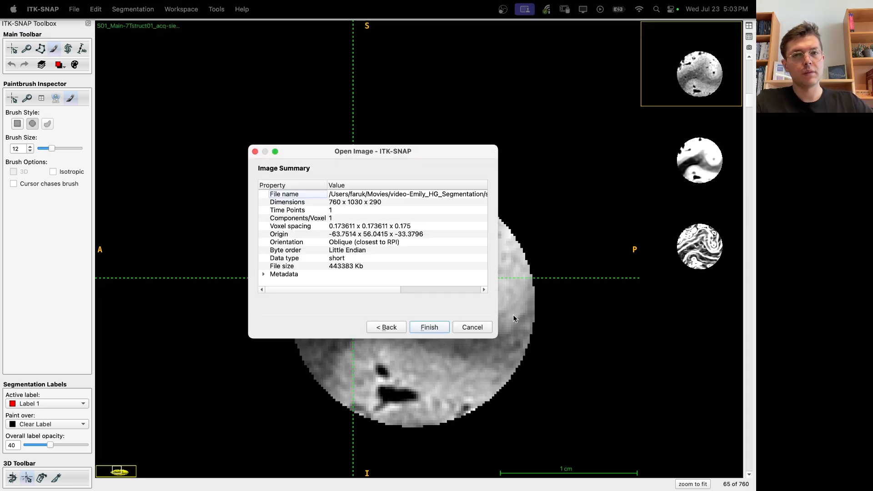
left_click(430, 327)
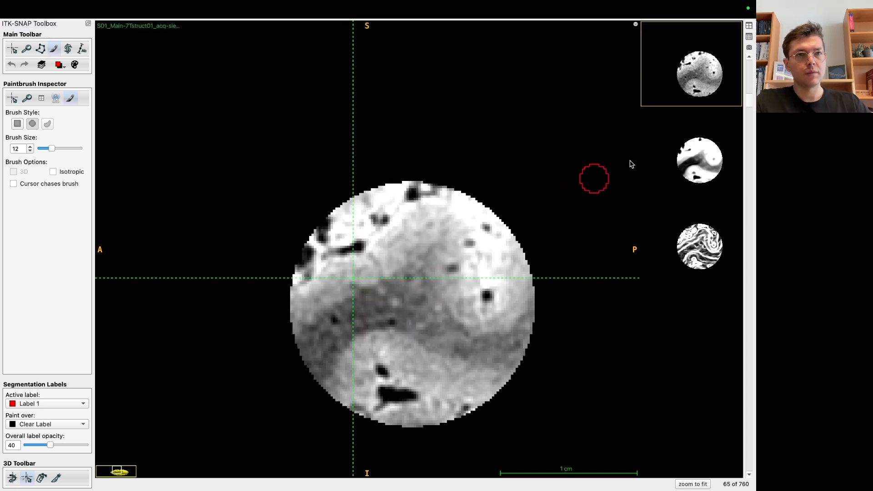
Restore the four-view layout, place the crosshair mid-surface in 3D at about voxel (155, 495, 184), and show the labels around it in the slices.
left_click(750, 26)
left_click_drag(300, 338, 373, 364)
scroll(269, 350, "up", 3)
mouse_move(256, 356)
left_mouse_down()
mouse_move(272, 369)
mouse_move(261, 372)
left_mouse_up()
key("s")
left_click_drag(357, 342, 265, 368)
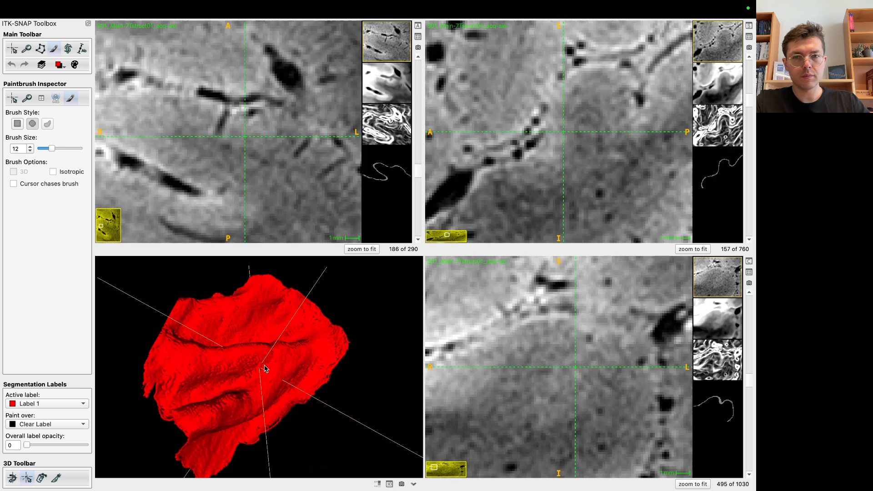
left_click(257, 370)
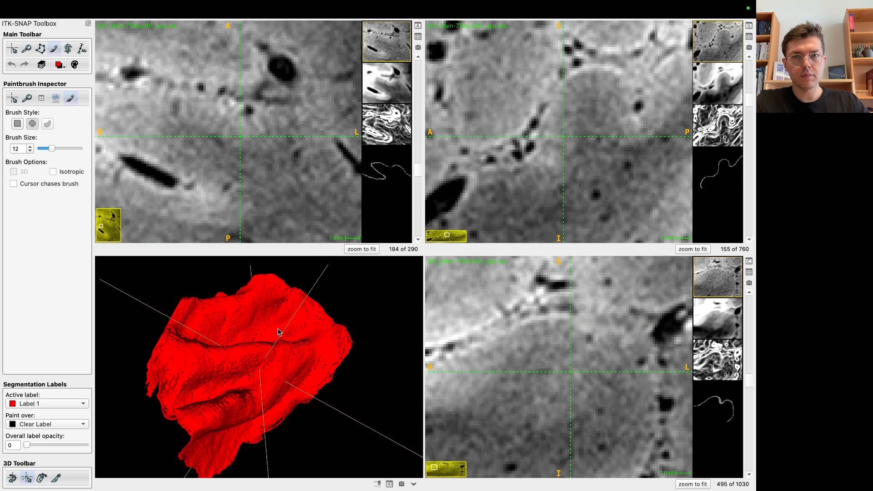
key("s")
key("1")
scroll(287, 155, "up", 10)
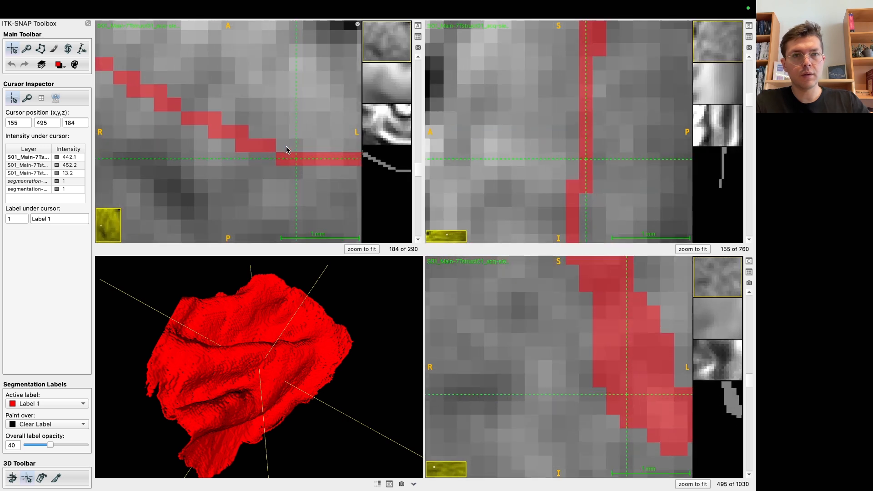
scroll(286, 154, "down", 5)
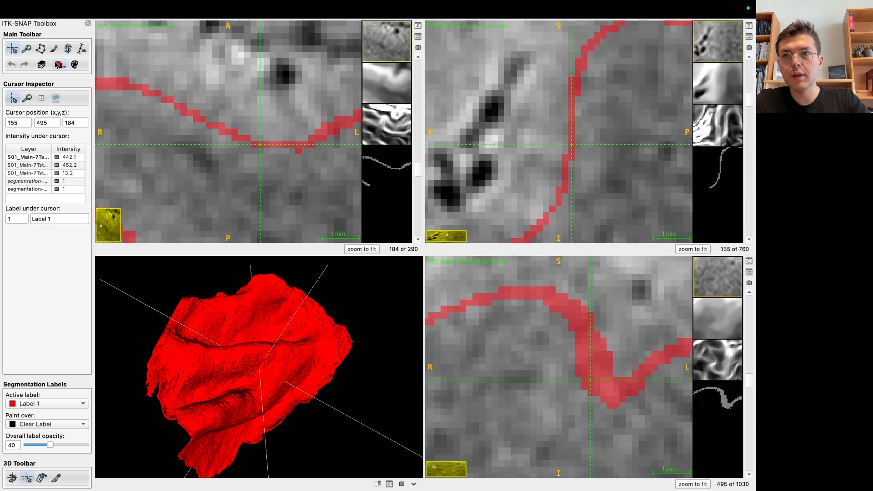
Activate the Paintbrush with Label 2, painting over all visible labels.
left_click(76, 65)
mouse_move(113, 82)
left_click(153, 105)
left_click(59, 65)
mouse_move(86, 88)
left_click(154, 101)
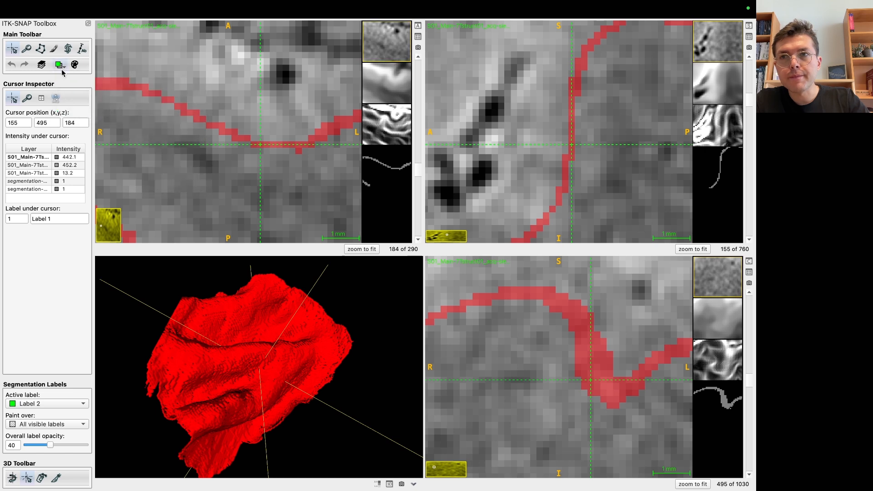
left_click(55, 50)
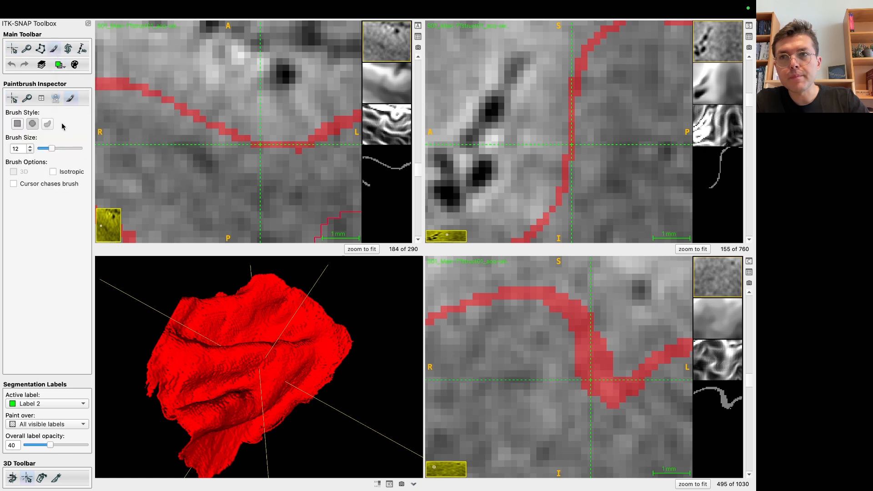
With brush size 1, mark only the crosshair voxel with Label 2, restoring the neighbouring voxel to Label 1.
left_click(261, 150)
key("ctrl+z")
key("ctrl+shift+z")
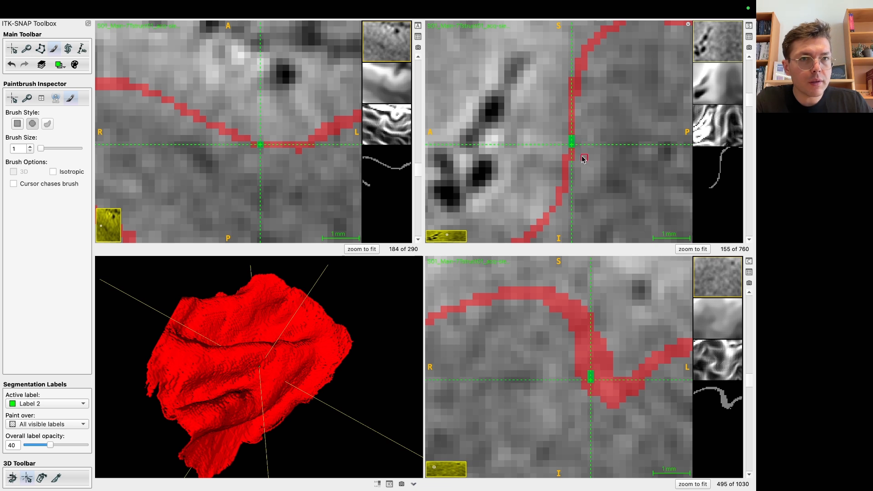
key("ctrl+z")
key("ctrl+shift+z")
key("ctrl+z")
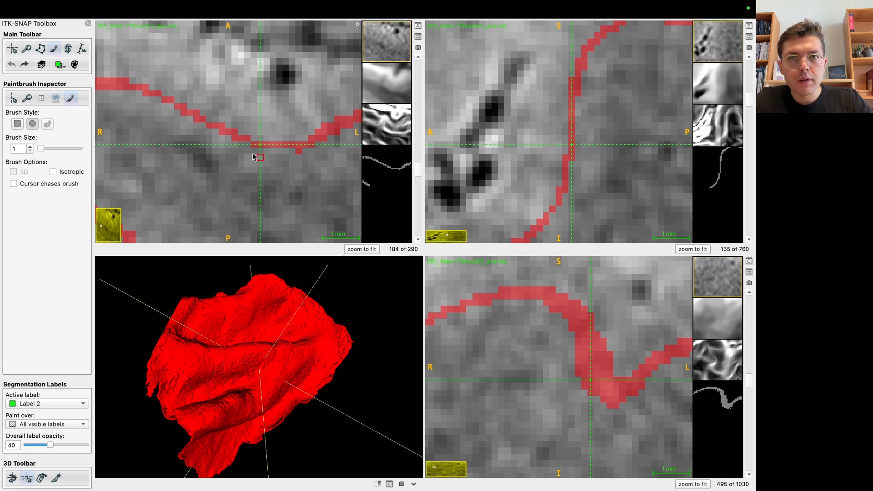
key("ctrl+shift+z")
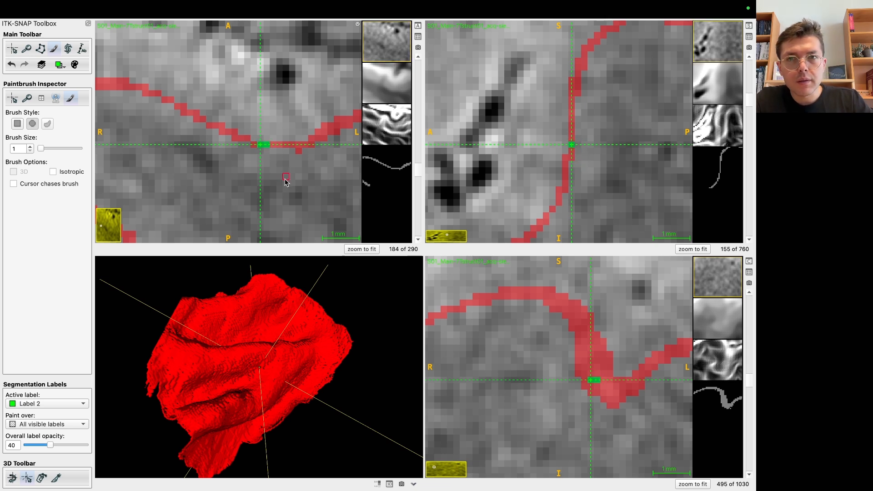
left_click(58, 64)
left_click(150, 81)
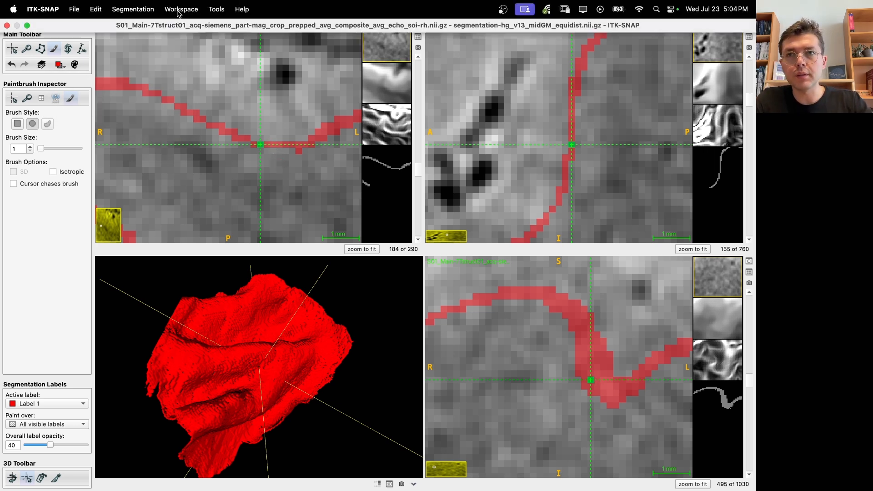
Save the marked mid-grey-matter segmentation as segmentation-hg_v13_midGM_equidist_control_point-0.nii.gz in NiFTI format.
left_click(132, 9)
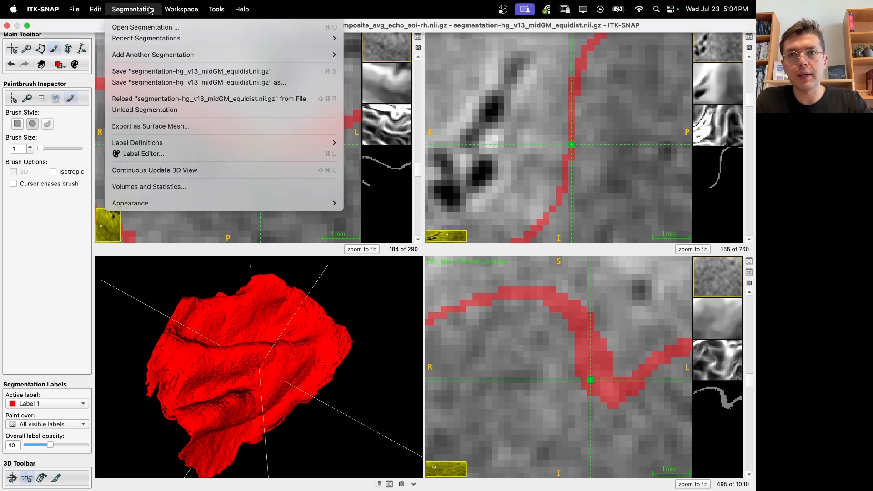
left_click(244, 87)
key("Right")
type("_")
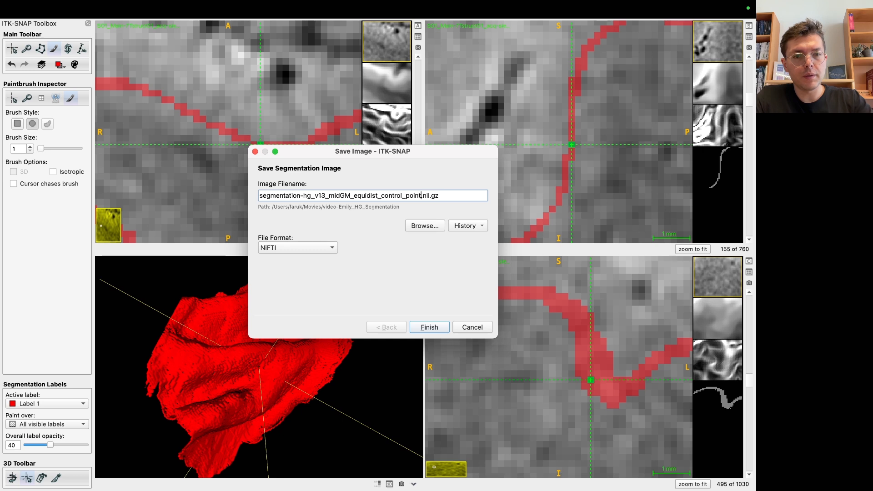
key("Return")
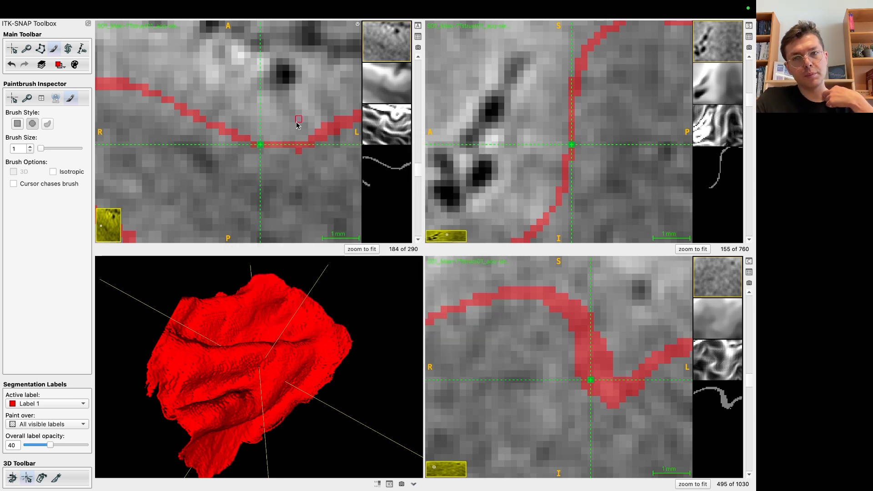
In the Terminal, run LN2_MULTILATERATE with segmentation-hg_v13.nii.gz as rim, the v13 control_point-0 file as control points and radius 15.
key("ctrl+Left")
left_click(326, 373)
key("Up")
key("Up")
key("Up")
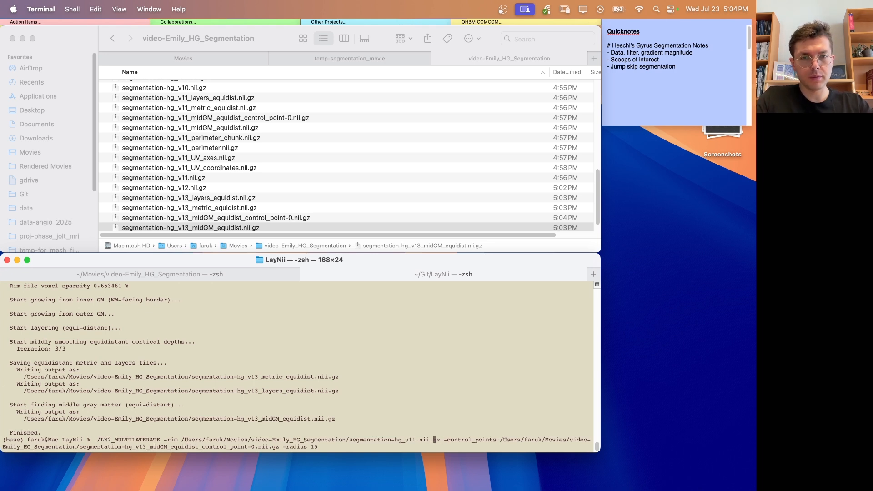
key("Left")
key("BackSpace")
type("3")
key("Return")
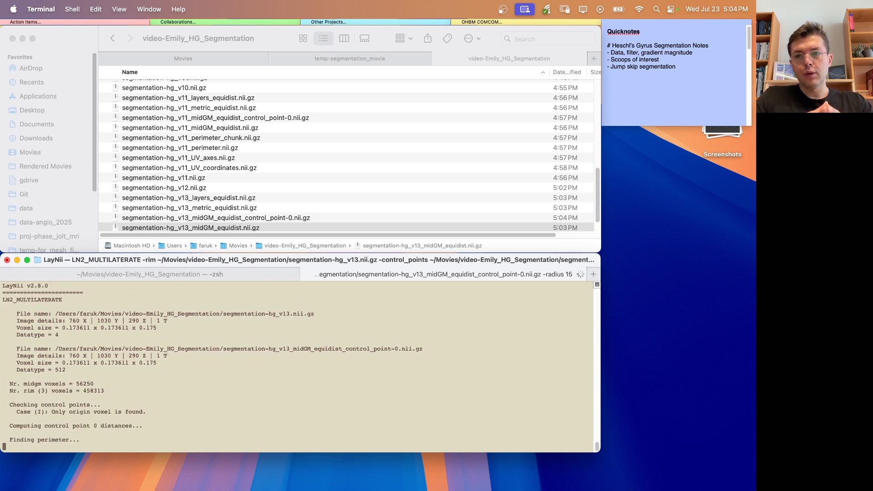
Switch to ITK-SNAP and open segmentation-hg_v13_perimeter.nii.gz as the segmentation.
scroll(374, 152, "down", 3)
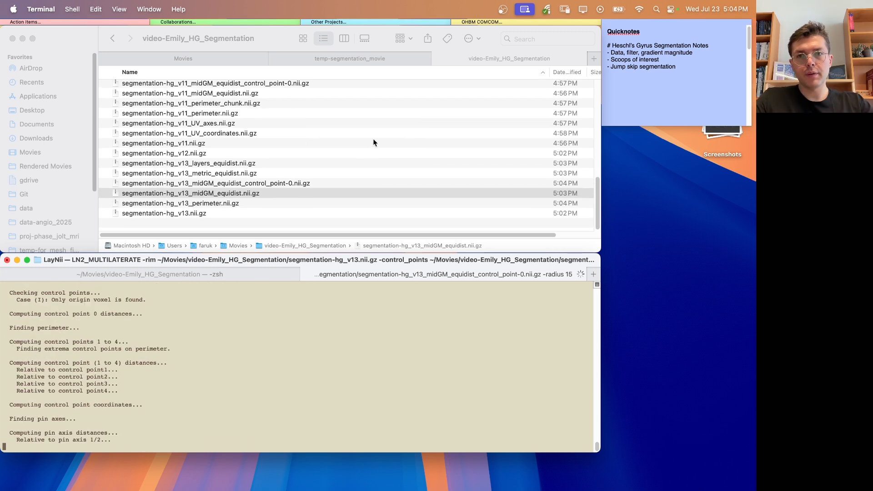
left_click(220, 221)
left_click(220, 221)
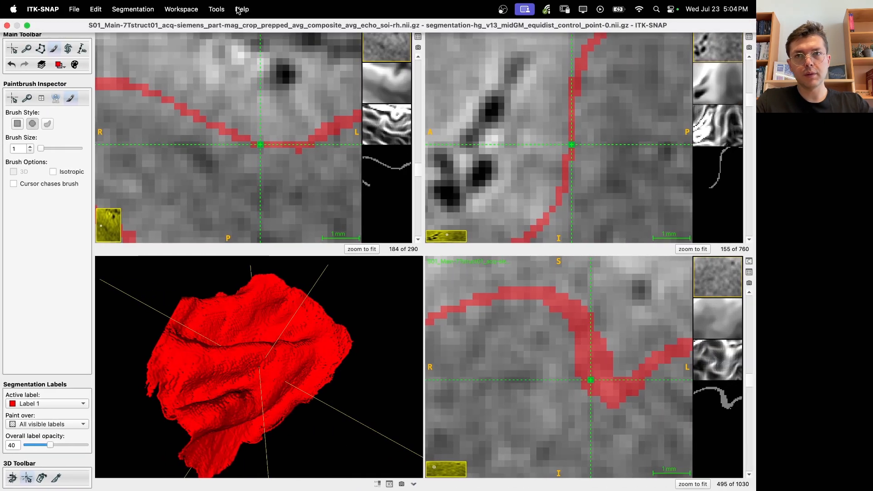
left_click(212, 10)
mouse_move(133, 9)
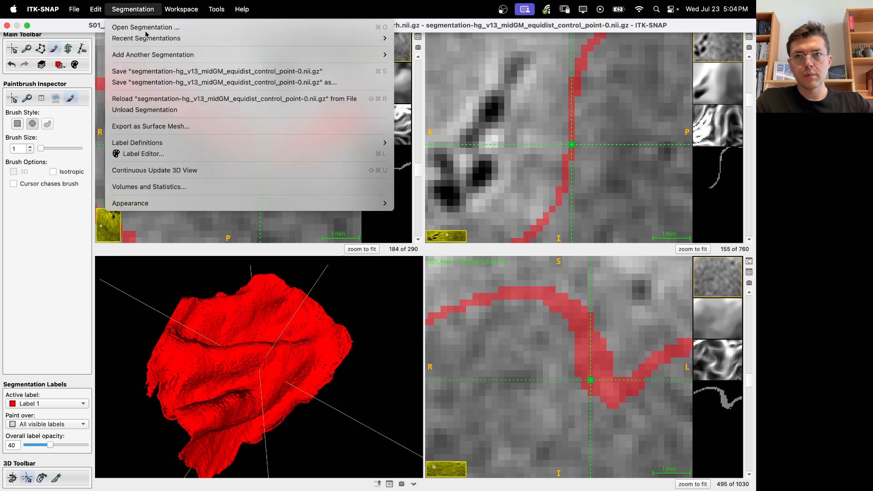
left_click(145, 30)
key("Return")
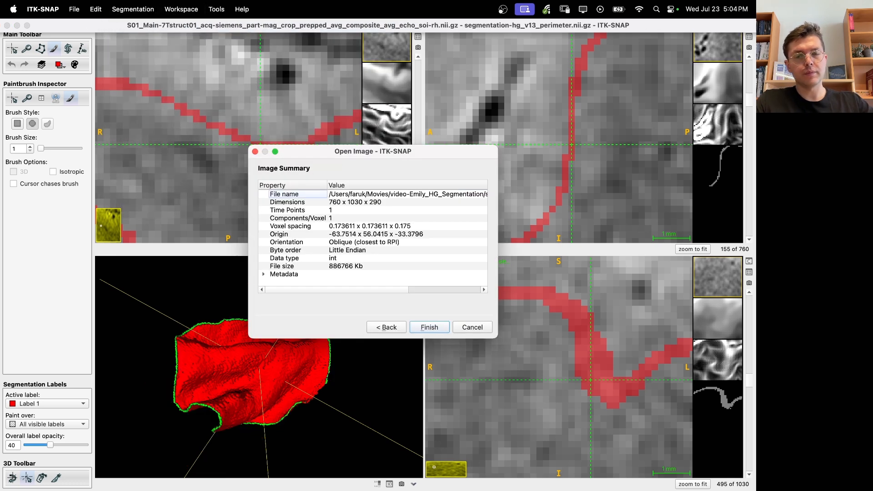
left_click(430, 327)
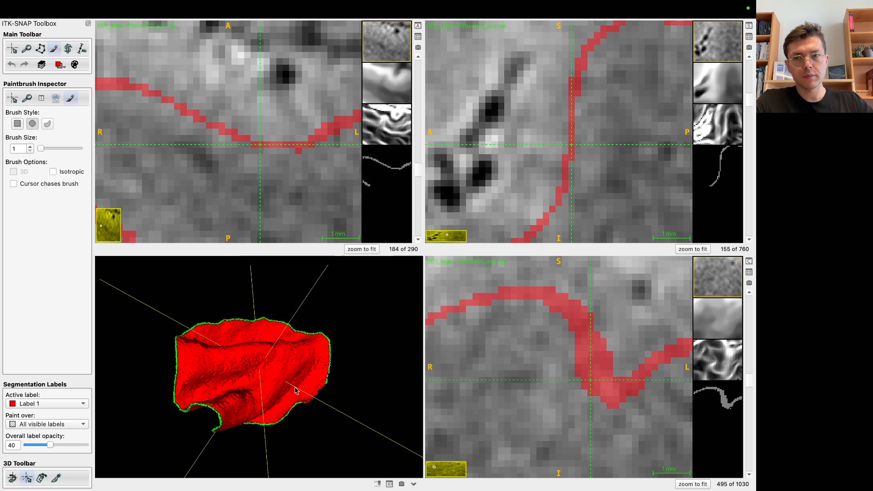
Examine the perimeter outline in 3D and centre the crosshair on its gap at voxel (219, 486, 179).
left_click_drag(236, 300, 331, 340)
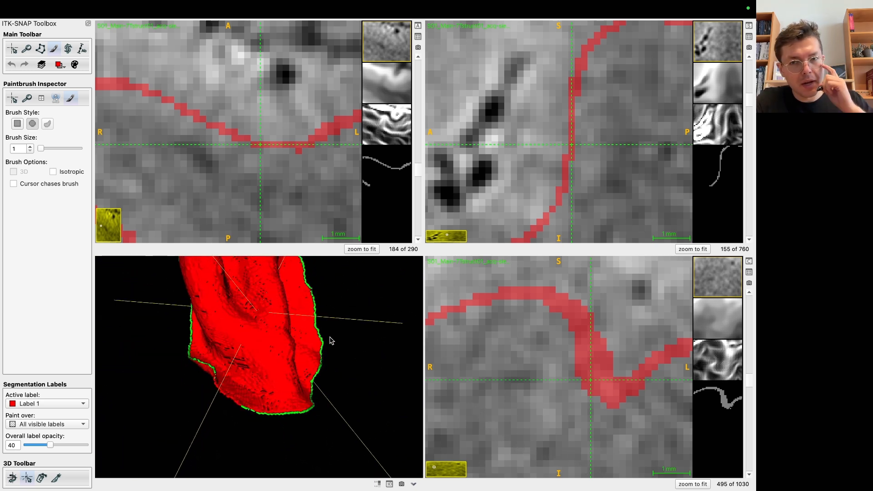
left_click_drag(215, 413, 204, 366)
left_click(202, 412)
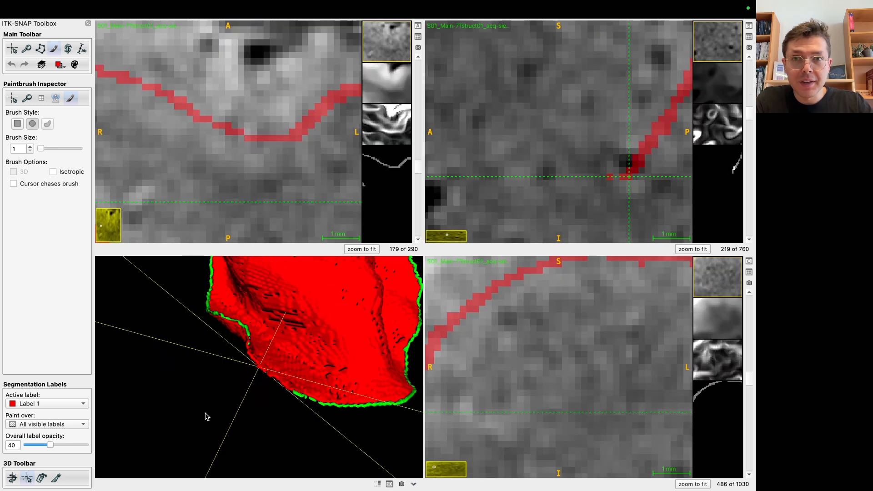
key("c")
left_click_drag(267, 392, 274, 473)
left_click_drag(261, 425, 311, 304)
Find segmentation-hg_v13.nii.gz in Finder and open it as the segmentation in ITK-SNAP.
key("ctrl+Left")
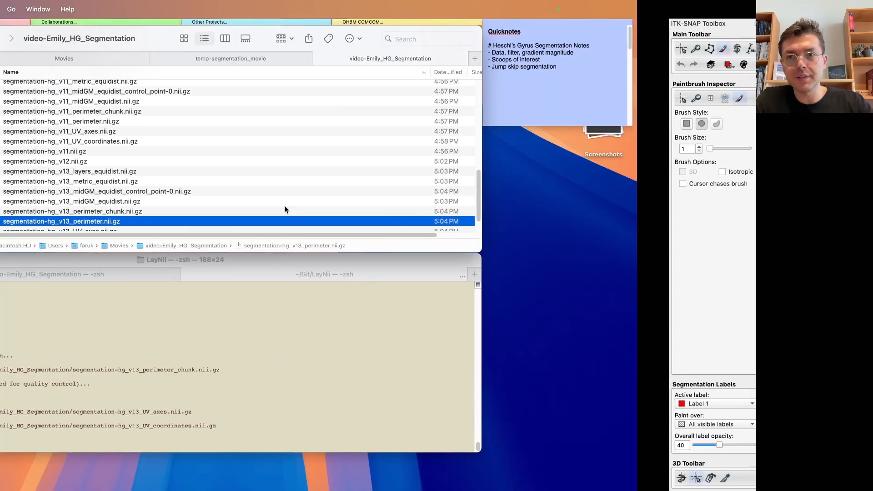
scroll(222, 183, "down", 3)
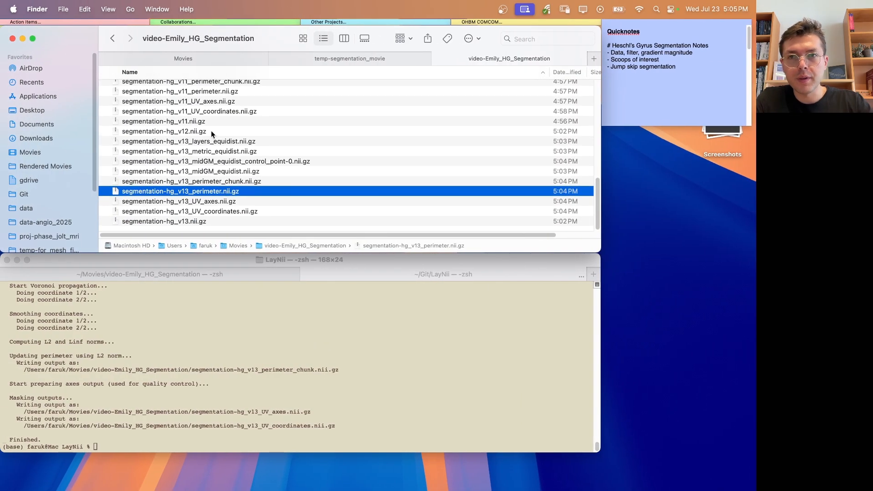
left_click(196, 222)
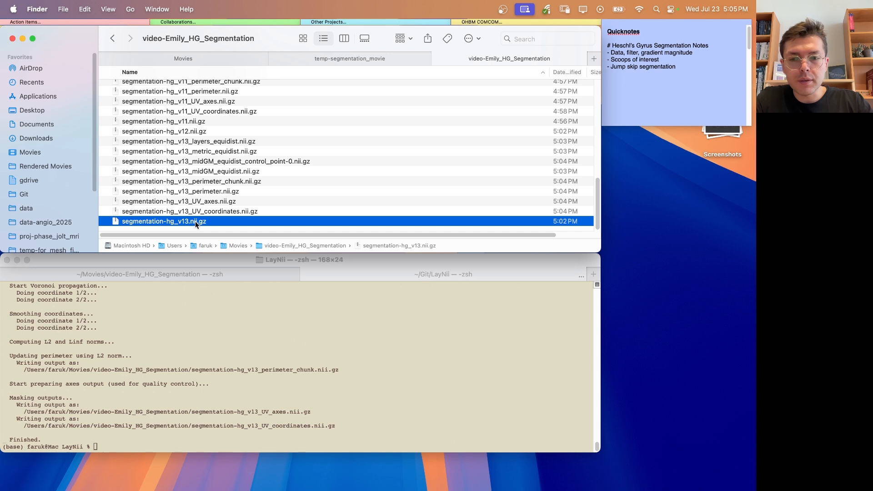
key("ctrl+Right")
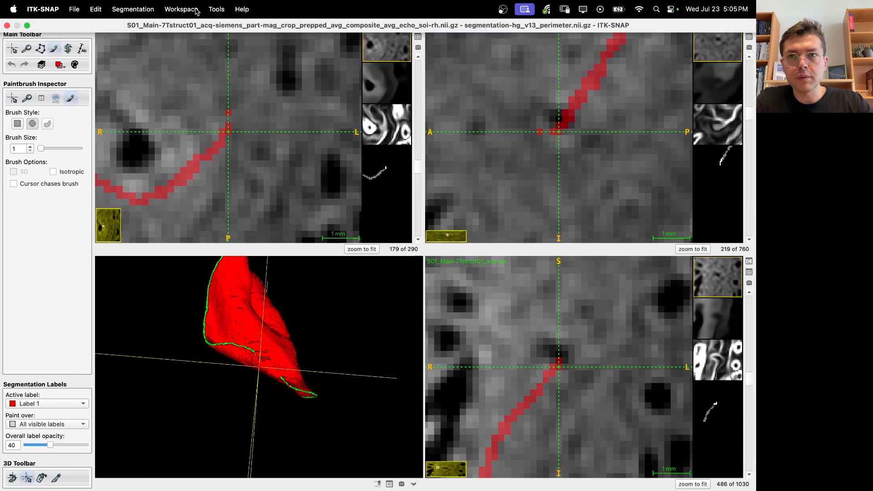
left_click(218, 9)
mouse_move(133, 9)
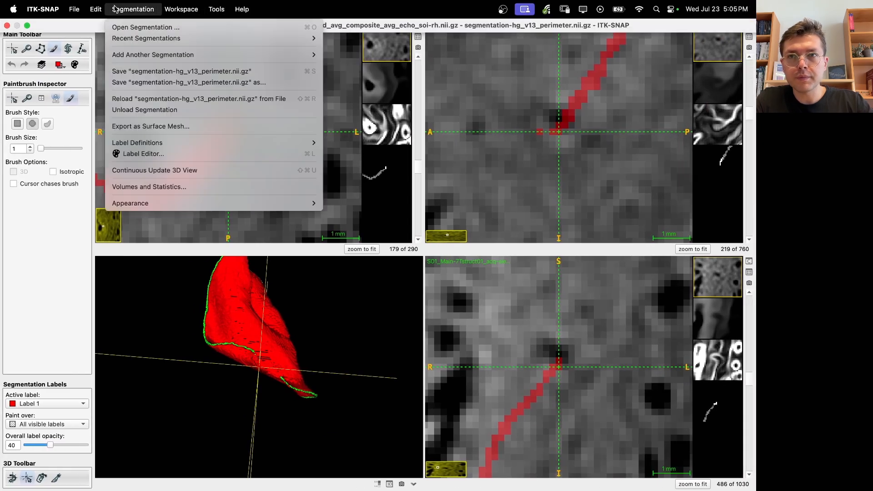
left_click(149, 29)
type("/Users/faruk/Movies/video-Emily_HG_Segmentation/segmentation-hg_v13.nii.gz")
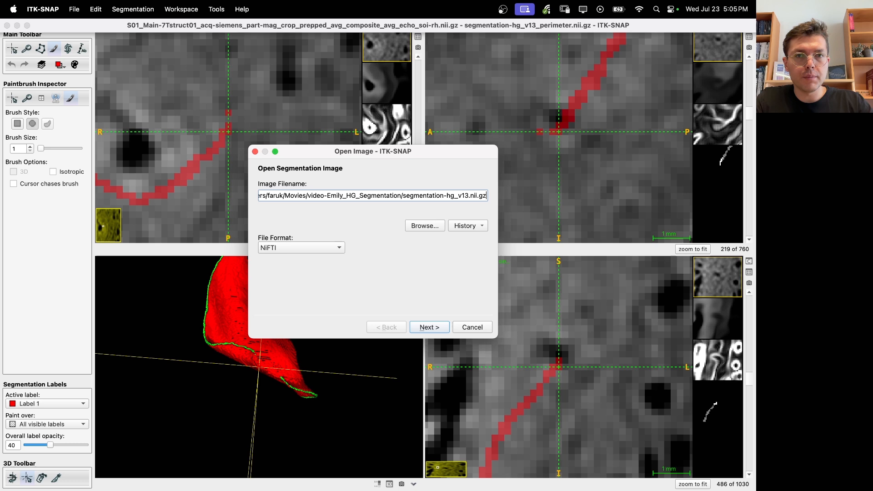
key("Return")
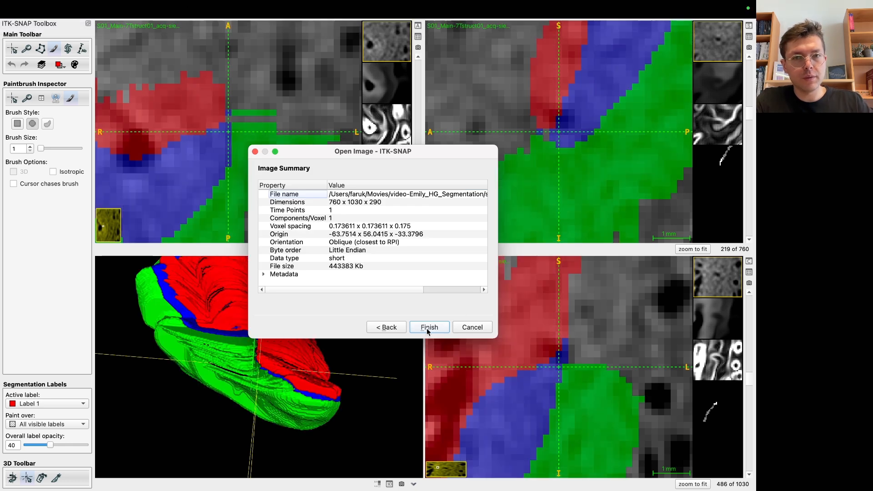
left_click(428, 328)
Show the labels around the crosshair in 3D and in the slices, with overall label opacity set to 30.
left_click_drag(387, 301, 338, 284)
key("1")
scroll(339, 193, "down", 10)
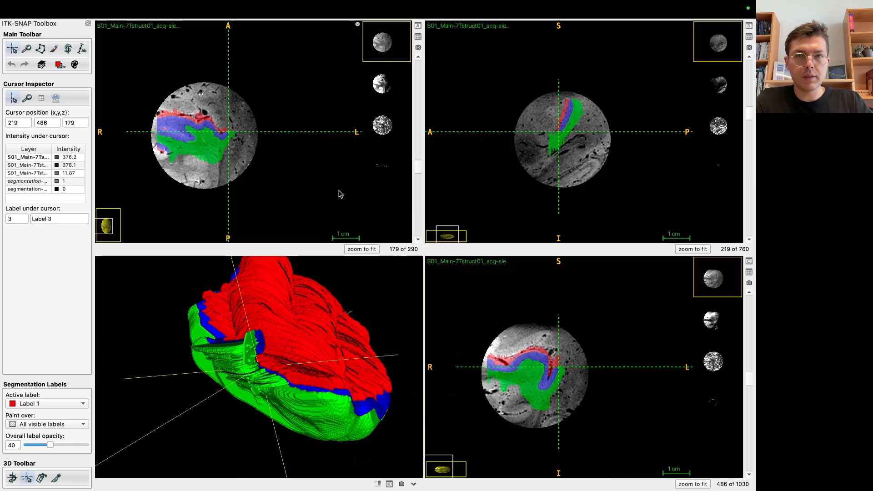
scroll(339, 188, "up", 8)
scroll(342, 163, "up", 3)
scroll(341, 171, "down", 6)
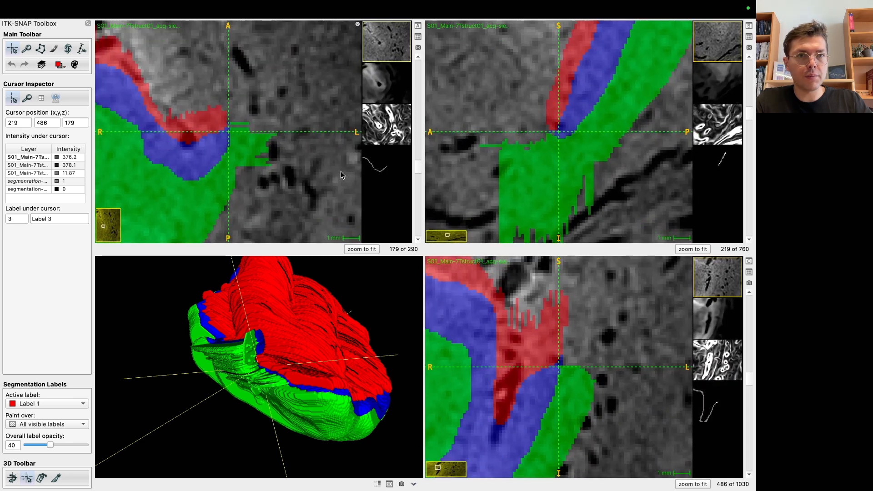
scroll(343, 172, "up", 4)
key("s")
key("s")
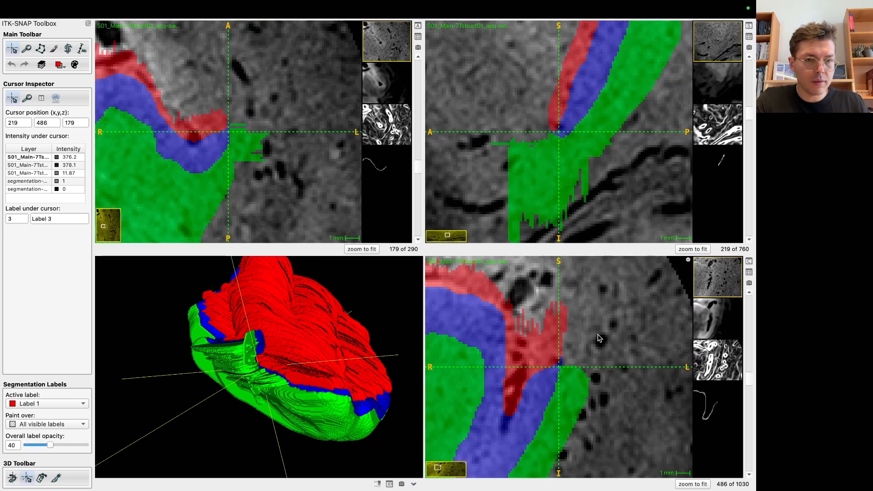
key("a")
key("a")
key("a")
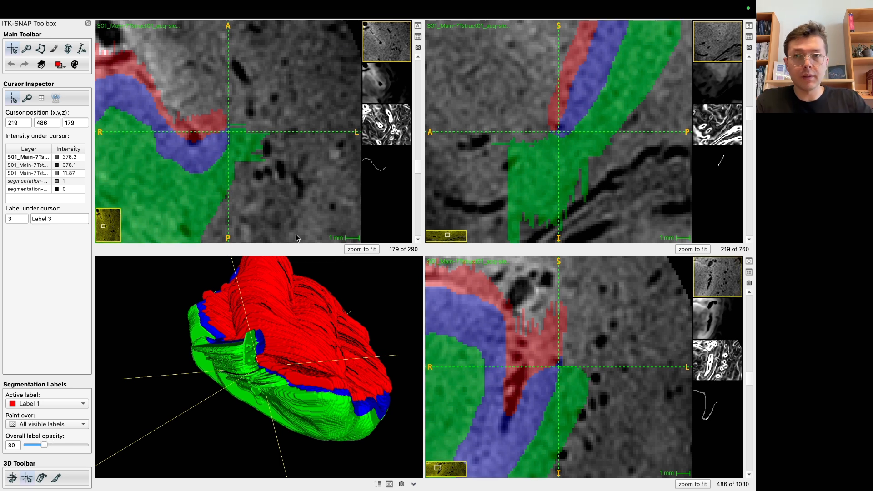
Make Label 3 the active label, set it to paint over all labels, and activate the Paintbrush.
left_click(59, 65)
mouse_move(91, 77)
left_click(151, 111)
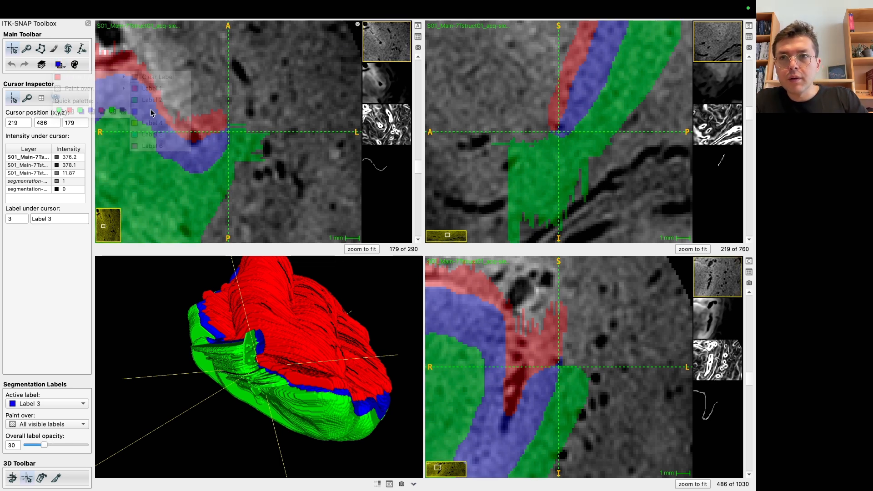
left_click(59, 65)
left_click(145, 86)
left_click(53, 51)
mouse_move(309, 284)
left_mouse_down()
mouse_move(329, 318)
mouse_move(336, 355)
left_mouse_up()
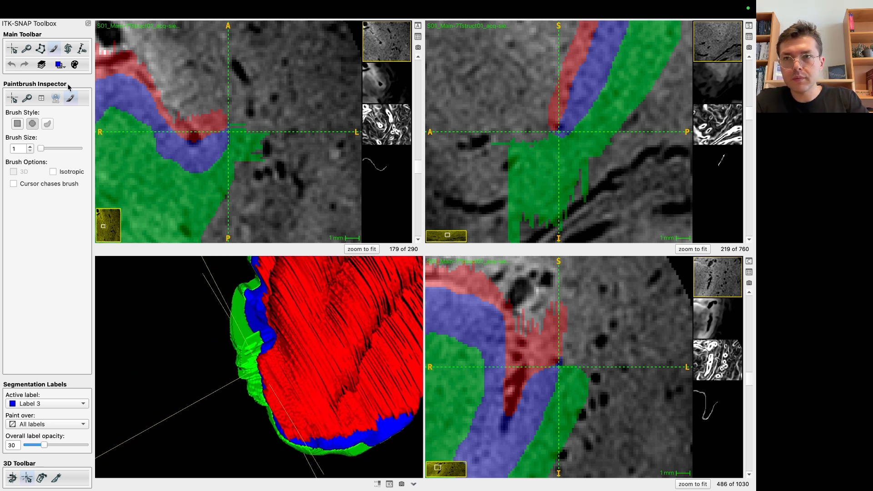
Paint Label 3 with brush size 11 over the grey-matter edge beside the crosshair on coronal slice 486.
key("1")
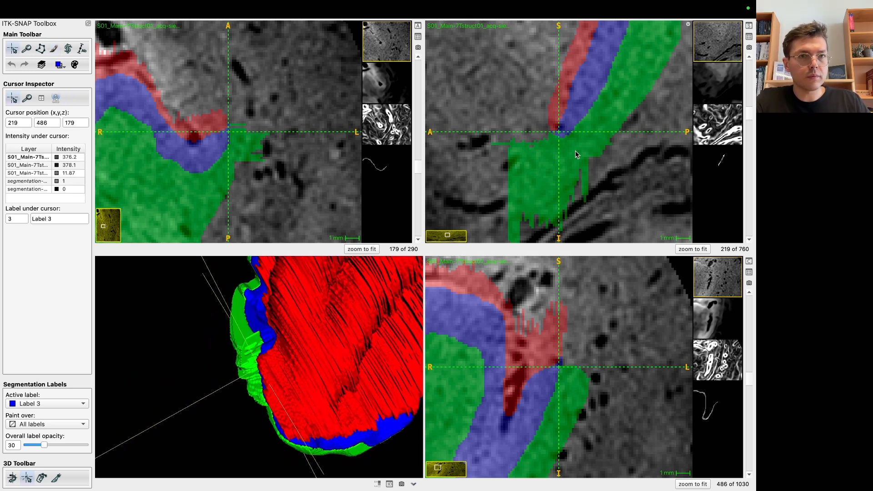
left_click_drag(615, 122, 576, 169)
left_click(711, 91)
left_click(710, 57)
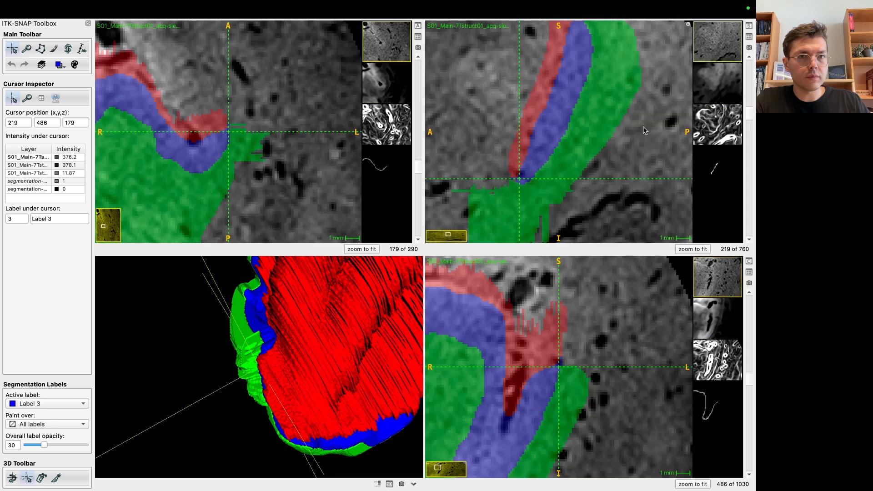
key("b")
mouse_move(543, 378)
left_mouse_down()
mouse_move(546, 314)
mouse_move(571, 327)
mouse_move(580, 349)
mouse_move(588, 331)
mouse_move(549, 306)
mouse_move(538, 342)
left_mouse_up()
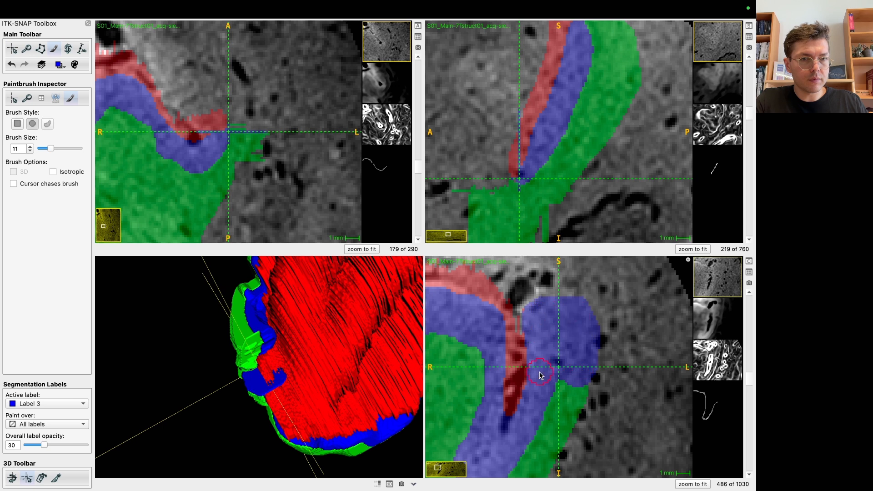
Extend the Label 3 grey-matter edge upward with the size 11 brush on coronal slices 485 to 483.
left_click_drag(218, 437, 346, 391)
scroll(559, 342, "down", 1)
mouse_move(559, 342)
left_mouse_down()
mouse_move(537, 311)
mouse_move(542, 354)
left_mouse_up()
mouse_move(539, 385)
left_mouse_down()
mouse_move(544, 309)
mouse_move(585, 362)
mouse_move(585, 315)
left_mouse_up()
scroll(554, 314, "down", 1)
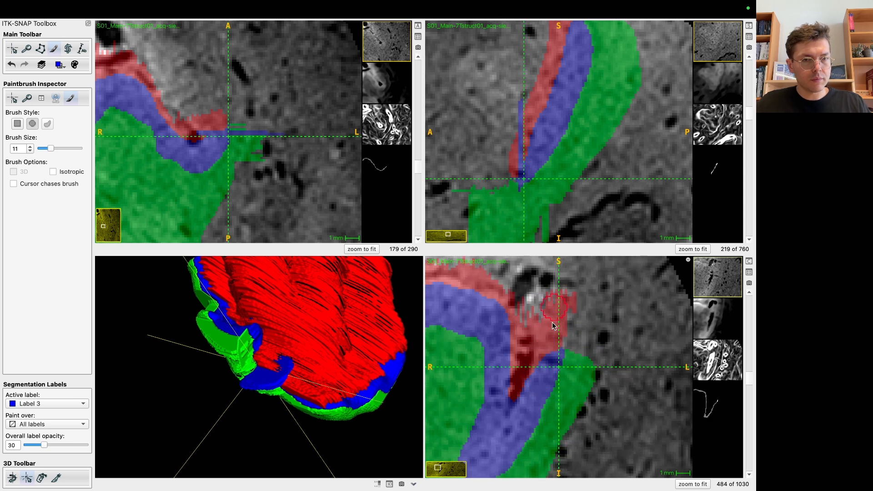
mouse_move(544, 382)
left_mouse_down()
mouse_move(537, 318)
mouse_move(565, 304)
mouse_move(585, 351)
left_mouse_up()
scroll(564, 319, "down", 1)
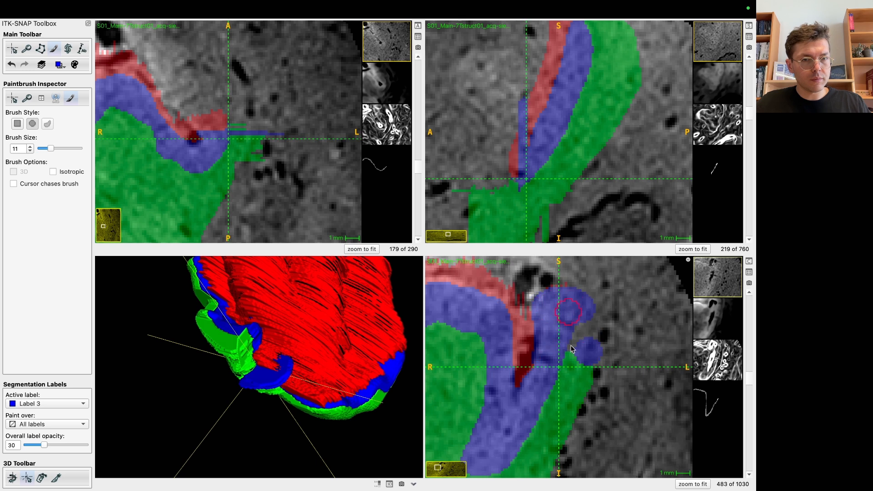
Continue the Label 3 edge strip through coronal slices 482 to 475, painting over the ragged Label 1 border.
scroll(557, 357, "down", 1)
left_click_drag(557, 308, 585, 346)
scroll(573, 318, "down", 1)
mouse_move(574, 291)
left_mouse_down()
mouse_move(559, 313)
mouse_move(580, 283)
mouse_move(591, 349)
left_mouse_up()
scroll(591, 349, "down", 1)
mouse_move(567, 310)
left_mouse_down()
mouse_move(565, 289)
mouse_move(587, 319)
mouse_move(543, 350)
mouse_move(541, 327)
mouse_move(560, 353)
left_mouse_up()
scroll(585, 318, "down", 1)
scroll(559, 352, "down", 1)
mouse_move(540, 311)
left_mouse_down()
mouse_move(562, 362)
mouse_move(538, 306)
mouse_move(537, 352)
left_mouse_up()
scroll(561, 362, "down", 1)
scroll(539, 328, "down", 1)
mouse_move(539, 316)
left_mouse_down()
mouse_move(562, 355)
mouse_move(569, 285)
mouse_move(537, 346)
left_mouse_up()
scroll(555, 300, "down", 1)
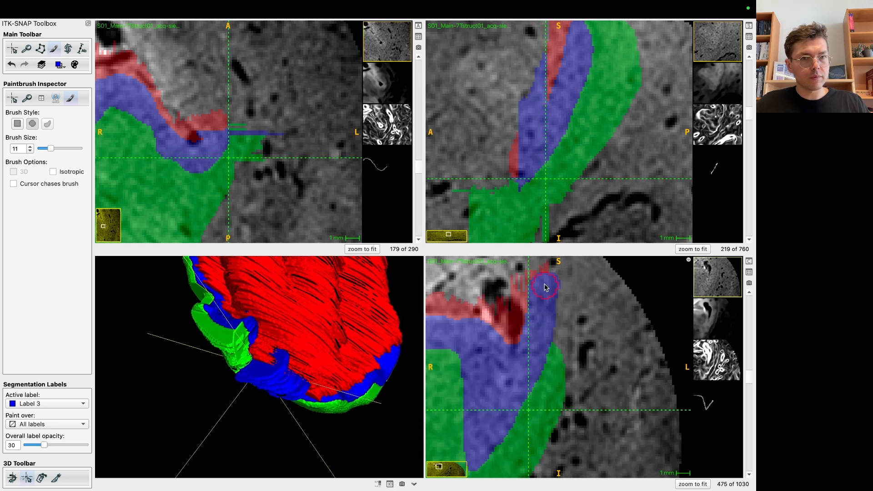
left_click_drag(545, 286, 556, 347)
Paint Label 3 over the outer grey-matter edge and the ragged Label 1 border on coronal slices 475 and 476.
key("1")
scroll(562, 332, "up", 5)
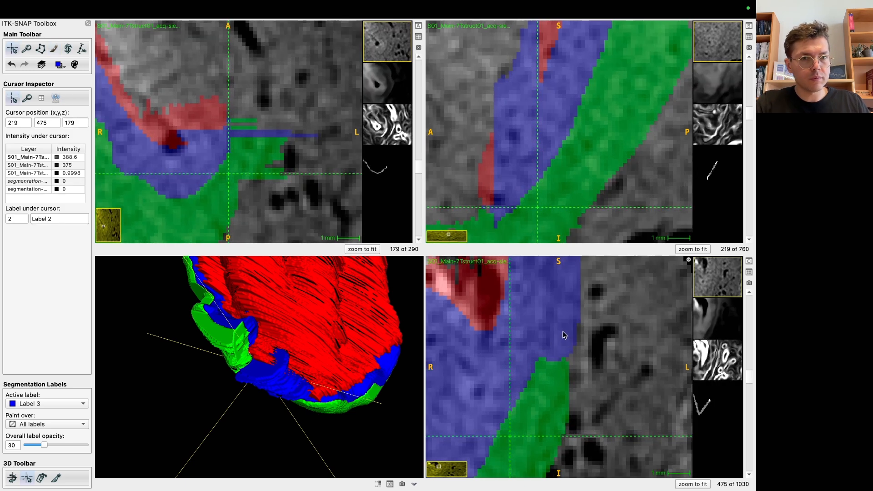
scroll(563, 335, "down", 6)
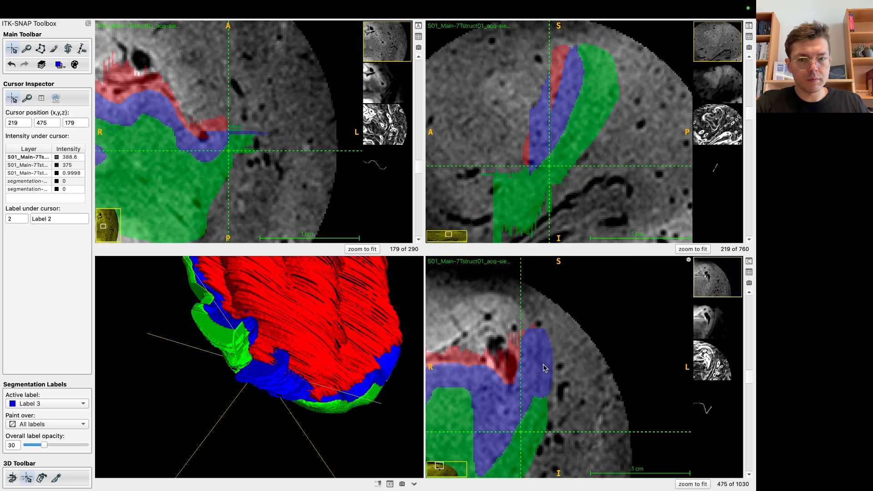
key("8")
left_click_drag(542, 346, 543, 411)
scroll(547, 400, "down", 1)
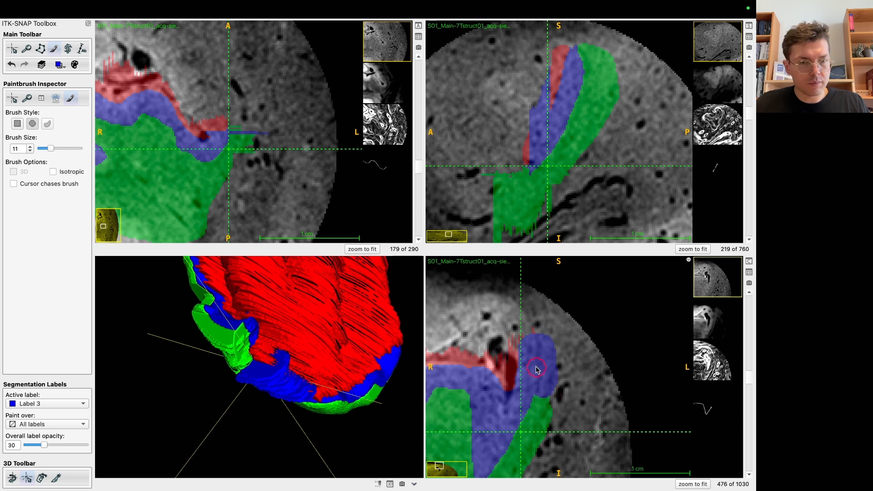
left_click_drag(526, 338, 552, 364)
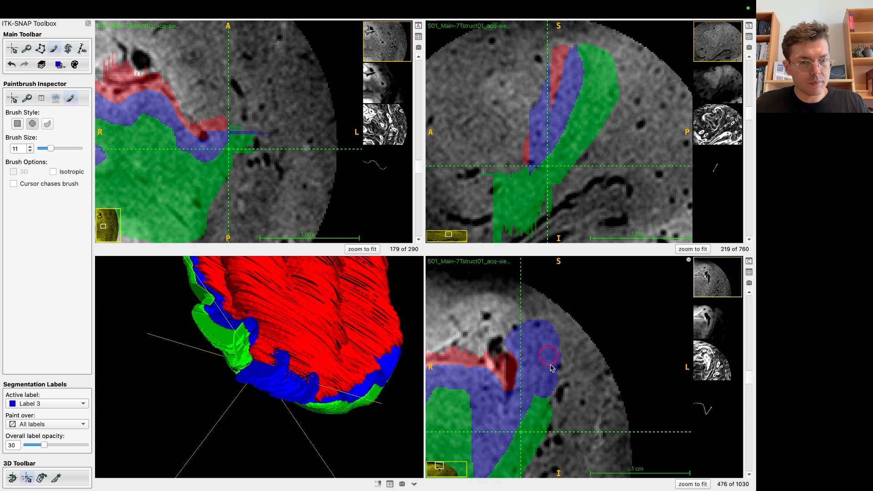
scroll(538, 371, "up", 1)
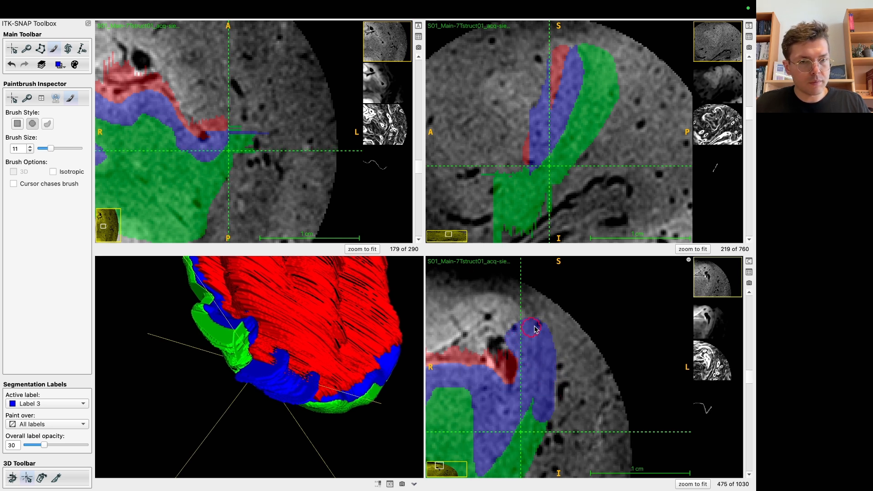
Extend the Label 3 edge strip upward with the size 11 brush on coronal slices 474 to 470.
scroll(530, 351, "up", 1)
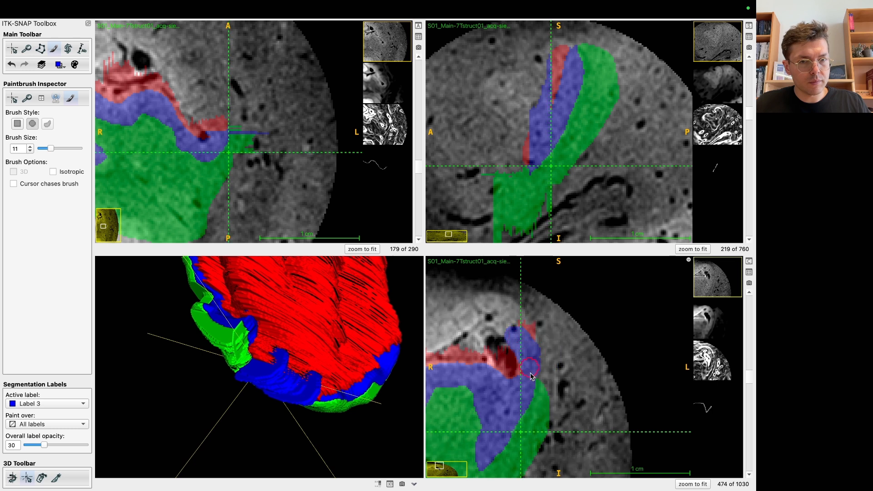
mouse_move(539, 384)
left_mouse_down()
mouse_move(539, 337)
mouse_move(529, 364)
left_mouse_up()
scroll(523, 336, "up", 1)
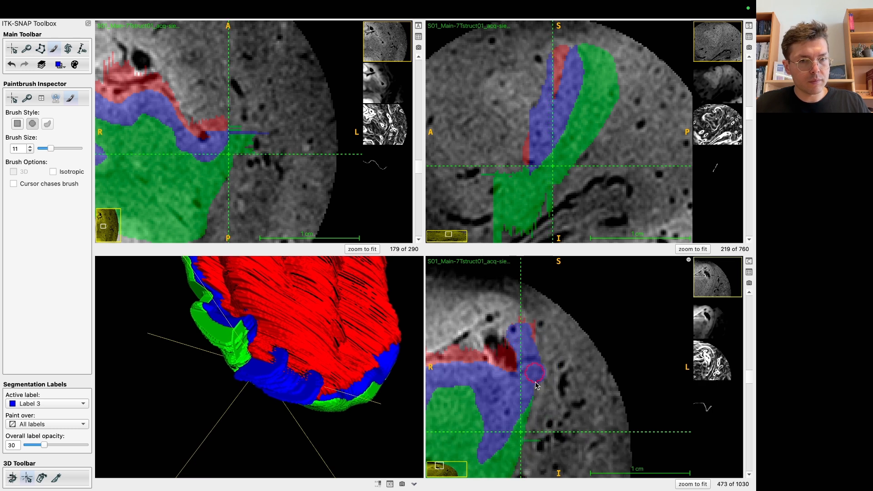
scroll(522, 331, "up", 1)
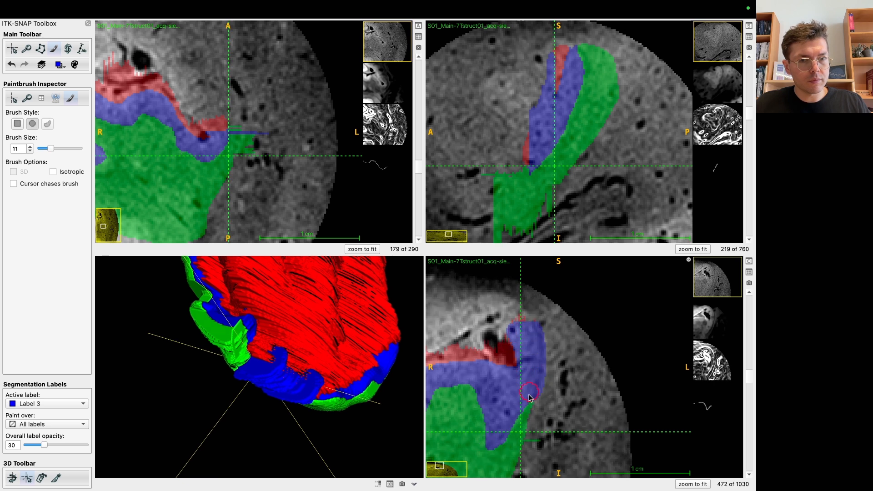
scroll(531, 389, "up", 1)
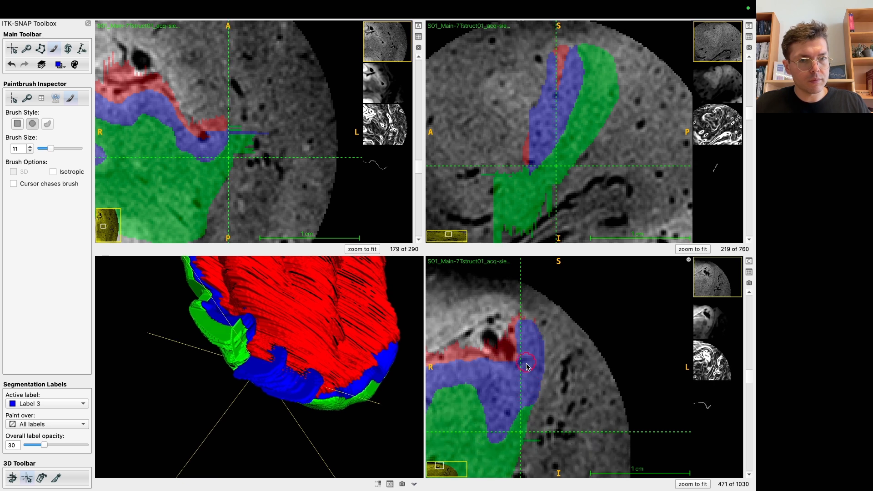
scroll(537, 363, "up", 1)
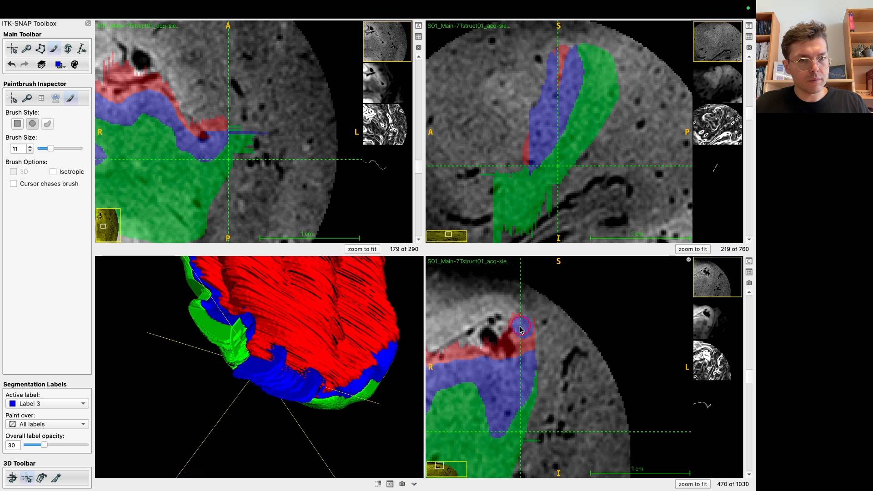
Paint Label 3 over the Label 1 tip above the grey-matter edge on coronal slices 469 to 465.
scroll(530, 350, "up", 1)
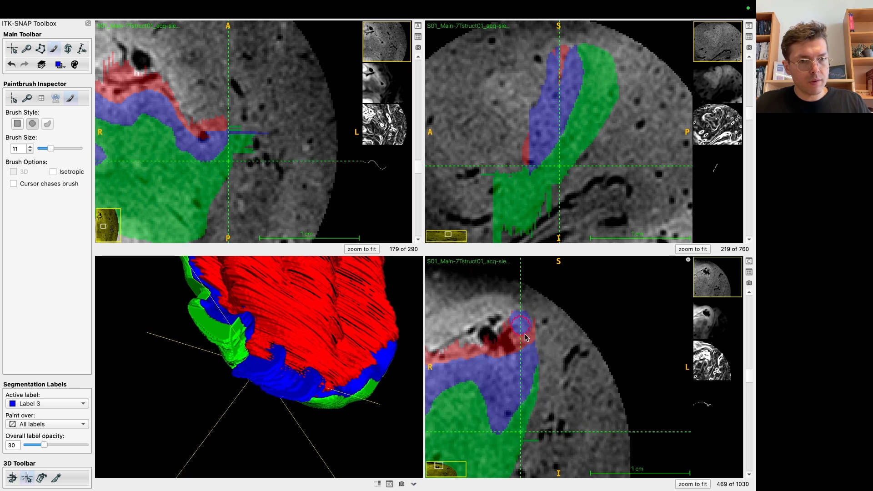
scroll(526, 328, "up", 1)
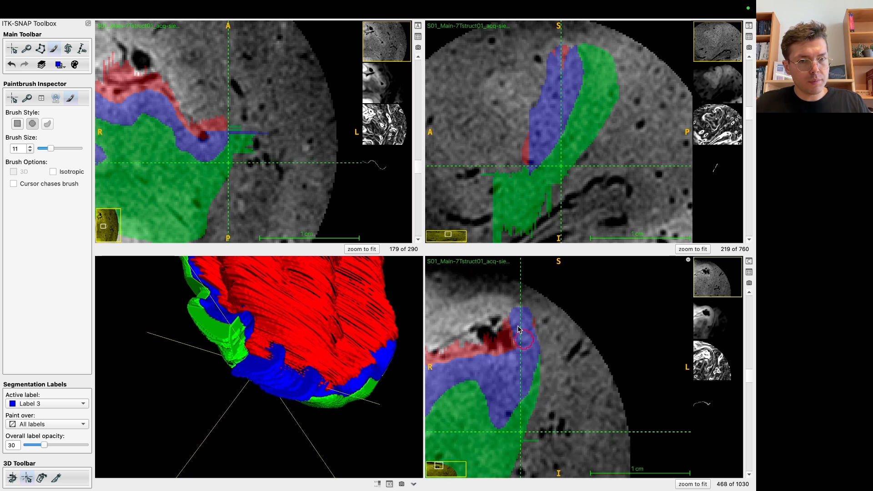
scroll(523, 327, "up", 1)
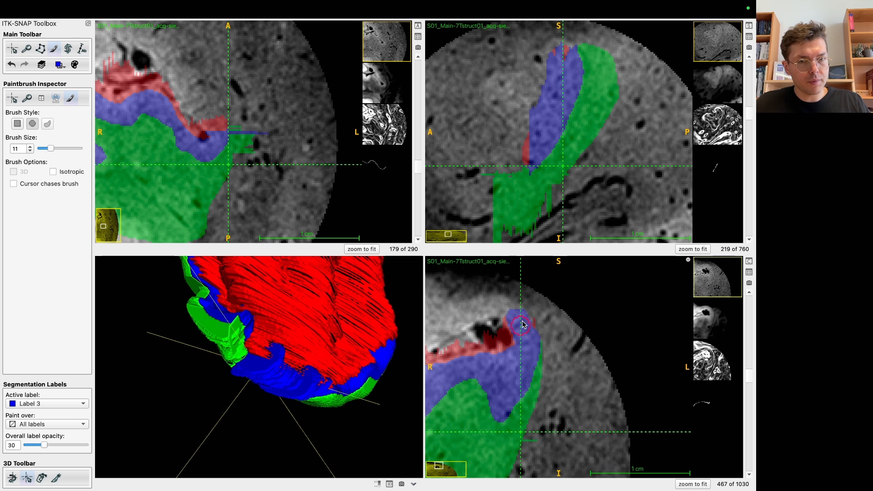
scroll(518, 320, "up", 1)
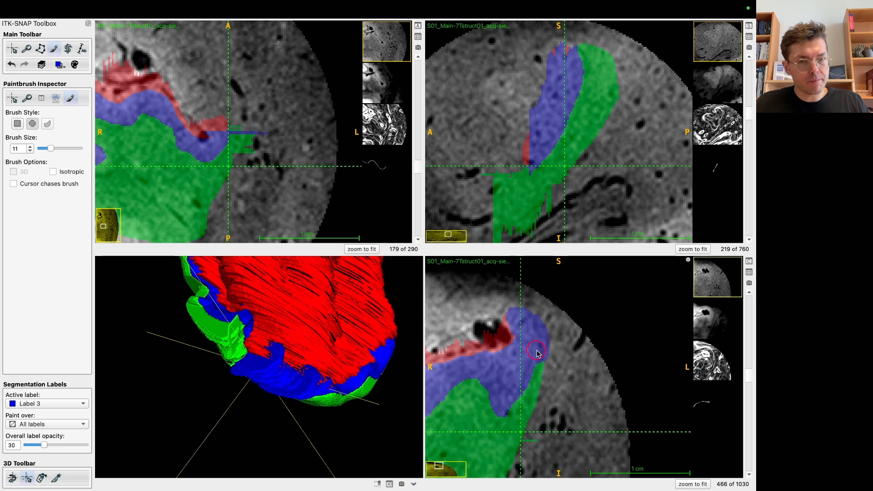
scroll(517, 323, "up", 1)
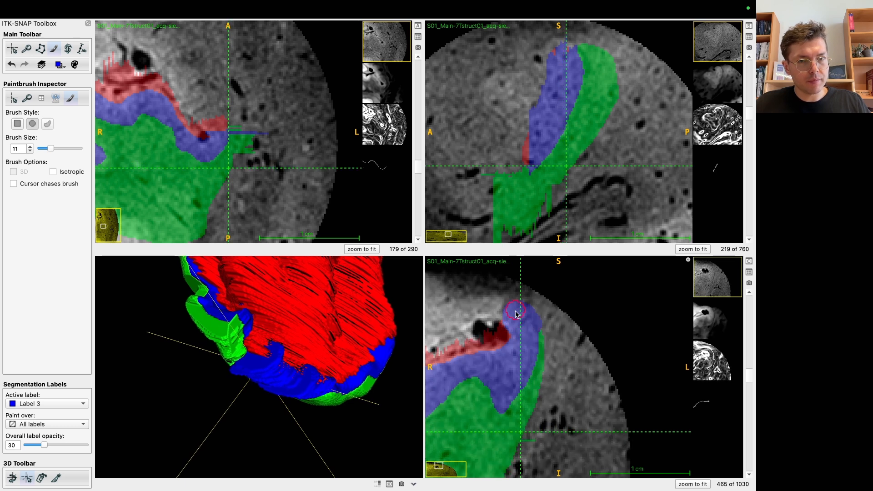
Move the crosshair to the border gap on the 3D surface and extend Label 3 upward on coronal slices 487 to 491.
left_click_drag(373, 443, 350, 429)
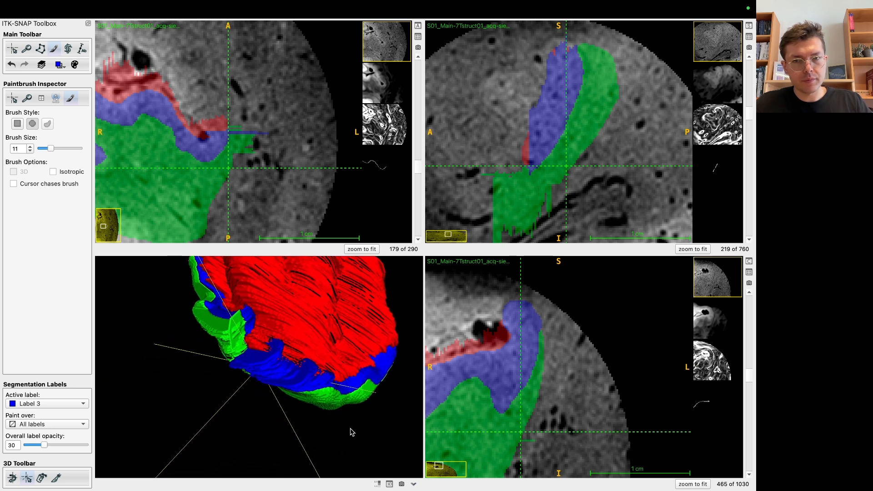
left_click(249, 361)
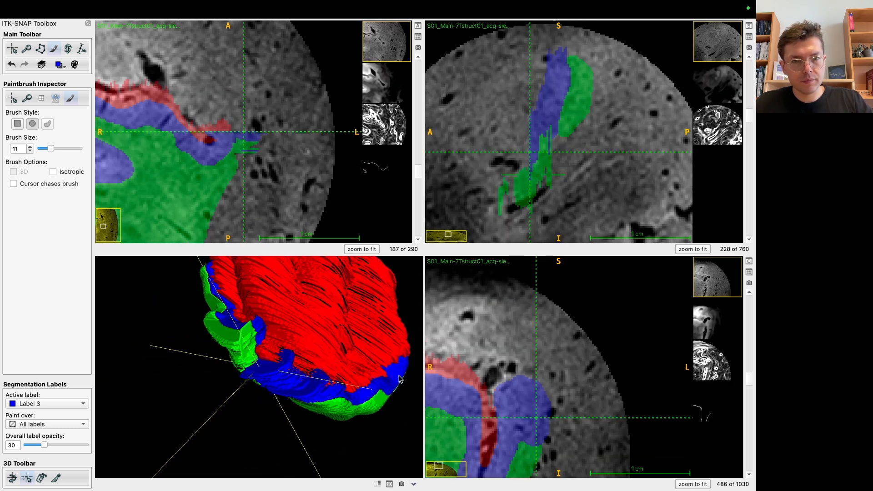
scroll(537, 401, "up", 1)
mouse_move(511, 397)
left_mouse_down()
mouse_move(509, 424)
mouse_move(521, 385)
mouse_move(529, 434)
mouse_move(543, 419)
mouse_move(510, 390)
left_mouse_up()
scroll(510, 390, "up", 1)
mouse_move(523, 324)
left_mouse_down()
mouse_move(523, 358)
mouse_move(555, 359)
mouse_move(540, 313)
mouse_move(522, 371)
mouse_move(508, 334)
mouse_move(526, 310)
mouse_move(555, 358)
mouse_move(540, 306)
mouse_move(524, 376)
left_mouse_up()
scroll(539, 314, "up", 1)
scroll(537, 310, "up", 1)
mouse_move(516, 343)
left_mouse_down()
mouse_move(535, 305)
mouse_move(538, 355)
mouse_move(542, 313)
mouse_move(519, 353)
mouse_move(521, 368)
mouse_move(548, 360)
mouse_move(544, 319)
left_mouse_up()
scroll(520, 324, "up", 1)
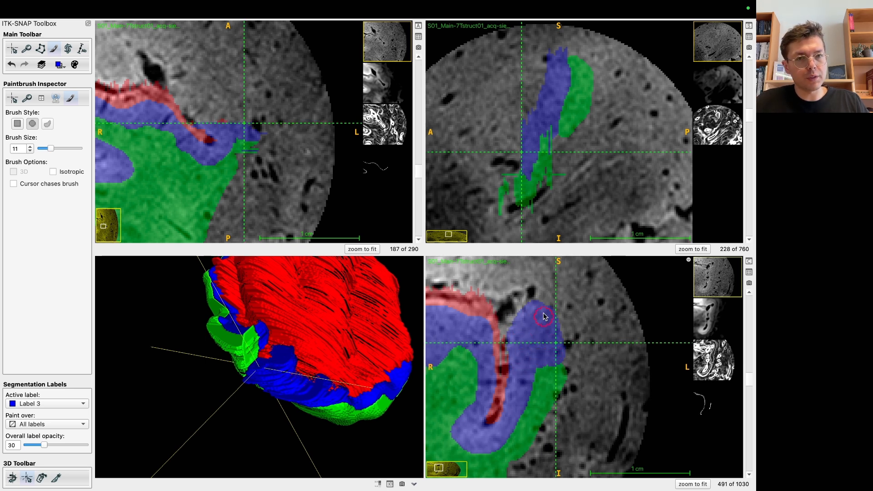
Continue the upward Label 3 extension on coronal slices 492 to 496, covering the remaining Label 1 fragments.
scroll(526, 366, "up", 1)
left_click_drag(521, 360, 520, 366)
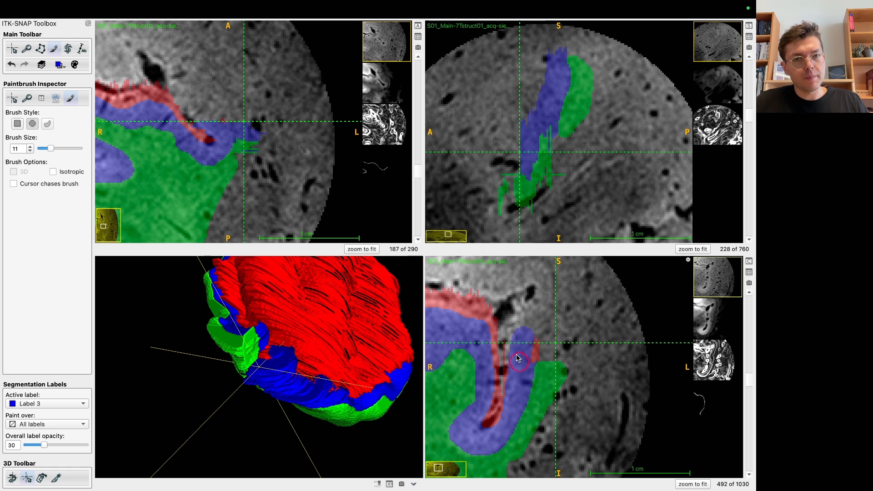
left_click_drag(546, 313, 539, 342)
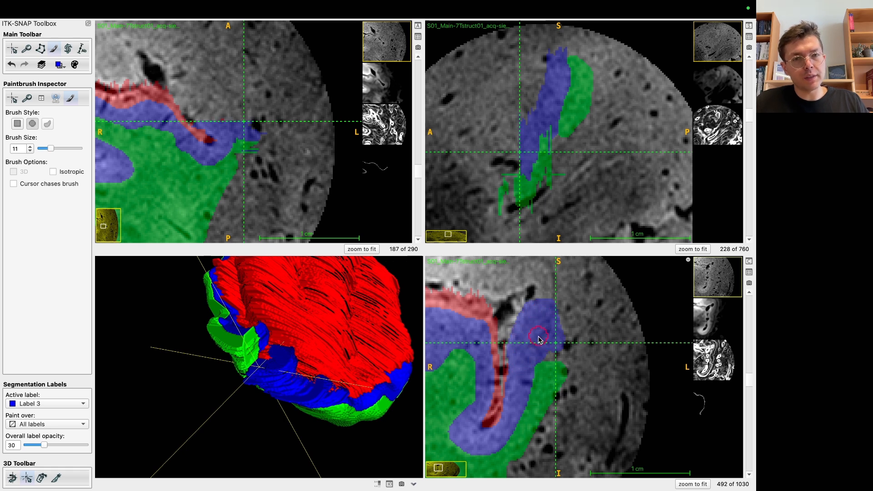
scroll(548, 330, "up", 1)
mouse_move(515, 358)
left_mouse_down()
mouse_move(518, 317)
mouse_move(543, 303)
mouse_move(536, 343)
left_mouse_up()
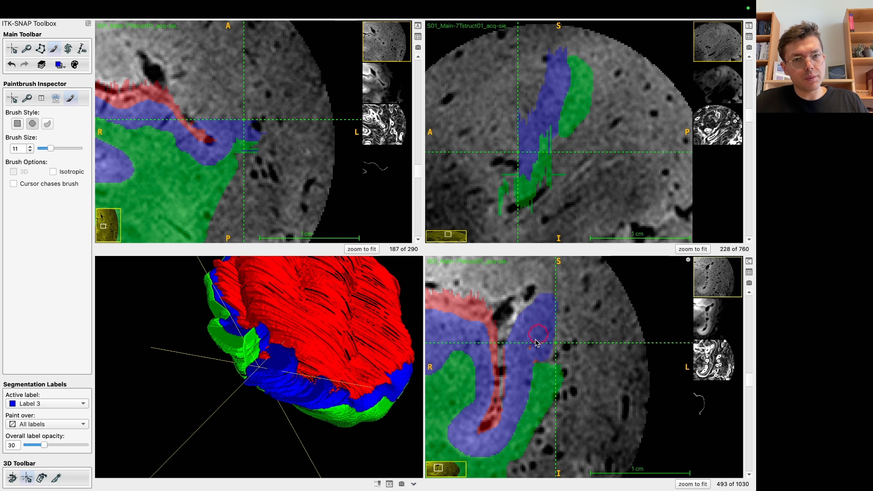
scroll(555, 307, "up", 1)
mouse_move(553, 305)
left_mouse_down()
mouse_move(523, 322)
mouse_move(518, 371)
mouse_move(543, 354)
mouse_move(553, 324)
mouse_move(519, 368)
mouse_move(514, 334)
mouse_move(539, 309)
mouse_move(534, 368)
mouse_move(553, 357)
mouse_move(513, 345)
mouse_move(538, 309)
mouse_move(541, 364)
mouse_move(553, 309)
mouse_move(546, 327)
left_mouse_up()
scroll(552, 323, "up", 1)
scroll(546, 359, "up", 1)
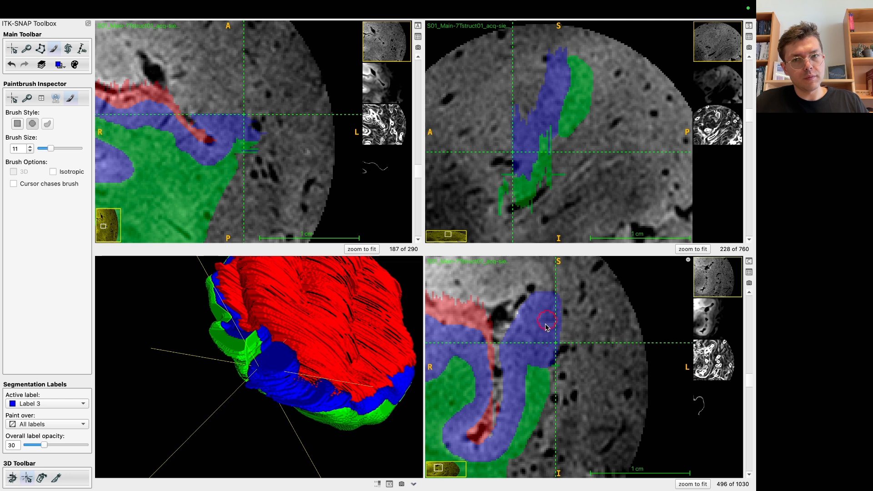
Extend Label 3 above the grey-matter bank on coronal slices 497 and 498, and check the border on the 3D surface.
scroll(547, 326, "up", 1)
mouse_move(519, 377)
left_mouse_down()
mouse_move(514, 361)
mouse_move(535, 314)
mouse_move(541, 310)
mouse_move(536, 366)
mouse_move(552, 309)
left_mouse_up()
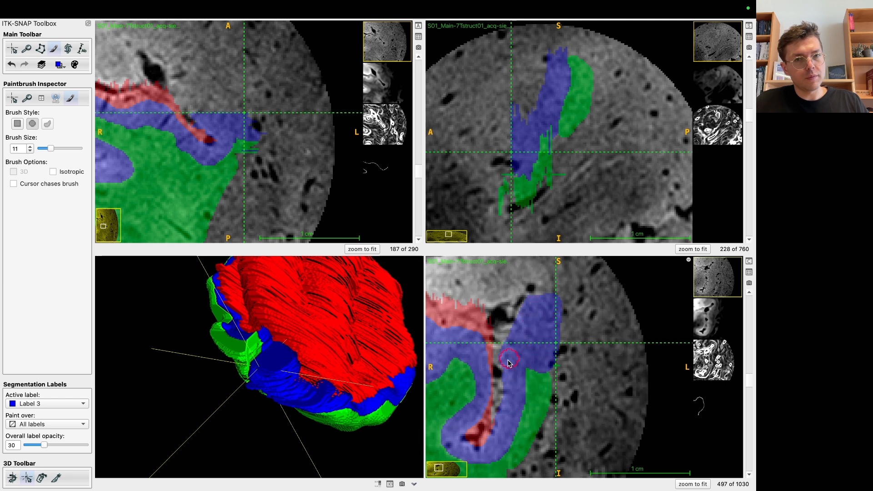
scroll(514, 350, "up", 1)
mouse_move(504, 357)
left_mouse_down()
mouse_move(516, 339)
mouse_move(540, 367)
left_mouse_up()
mouse_move(522, 345)
left_mouse_down()
mouse_move(534, 313)
mouse_move(541, 344)
left_mouse_up()
mouse_move(279, 462)
left_mouse_down()
mouse_move(366, 373)
mouse_move(142, 378)
left_mouse_up()
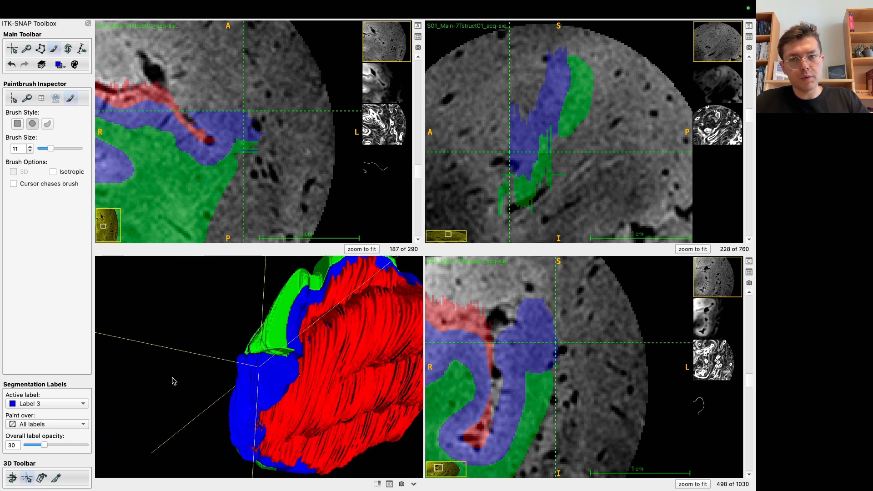
mouse_move(388, 443)
left_mouse_down()
mouse_move(390, 412)
mouse_move(332, 406)
mouse_move(410, 368)
left_mouse_up()
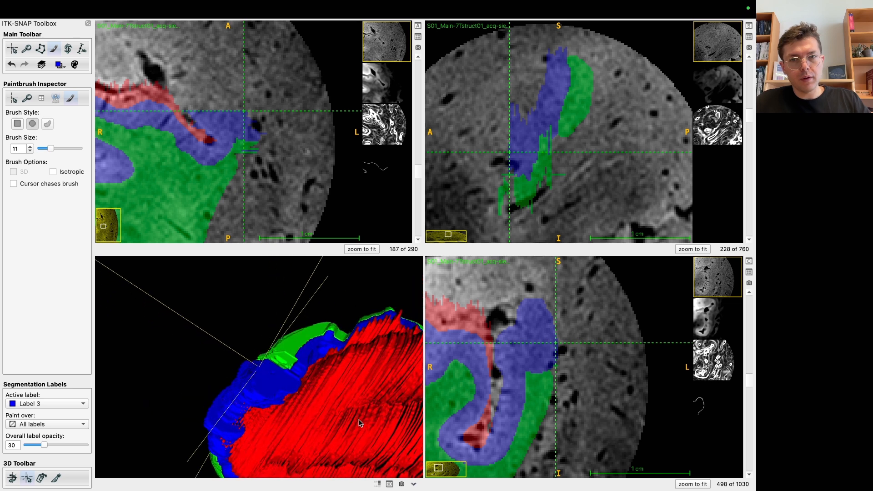
key("super+z")
Fill the area above the Label 2 edge with Label 3 on coronal slices 499 to 501.
mouse_move(516, 363)
left_mouse_down()
mouse_move(505, 362)
mouse_move(503, 342)
mouse_move(525, 319)
left_mouse_up()
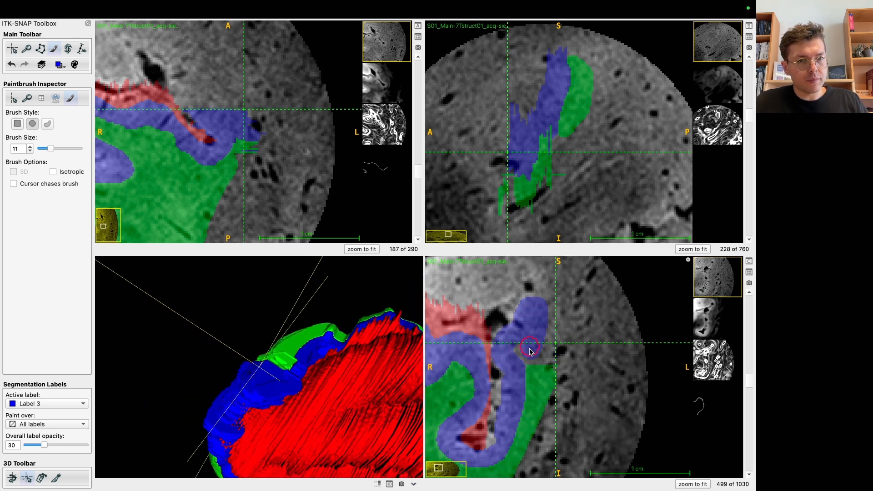
scroll(536, 318, "up", 1)
mouse_move(537, 318)
left_mouse_down()
mouse_move(531, 303)
mouse_move(497, 352)
mouse_move(515, 356)
left_mouse_up()
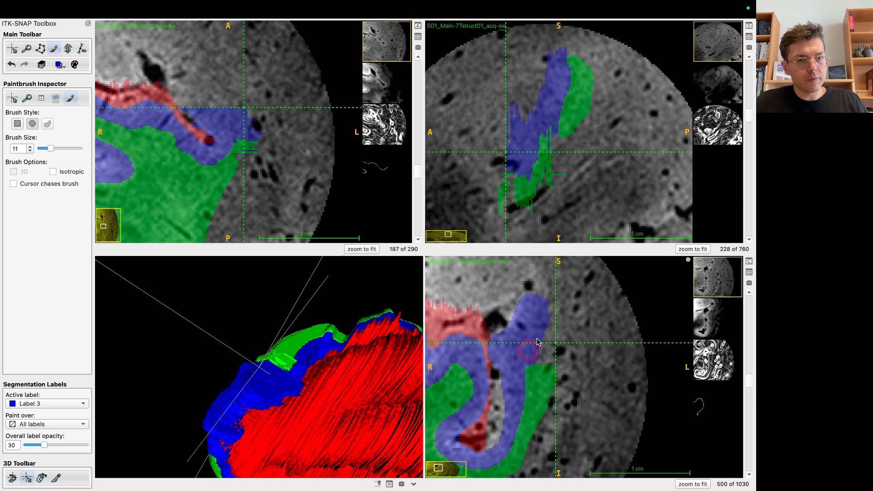
scroll(550, 321, "up", 1)
mouse_move(509, 371)
left_mouse_down()
mouse_move(498, 345)
mouse_move(532, 307)
mouse_move(542, 362)
left_mouse_up()
Make Label 2 the active label and restrict painting to Label 3.
left_click(60, 65)
mouse_move(82, 79)
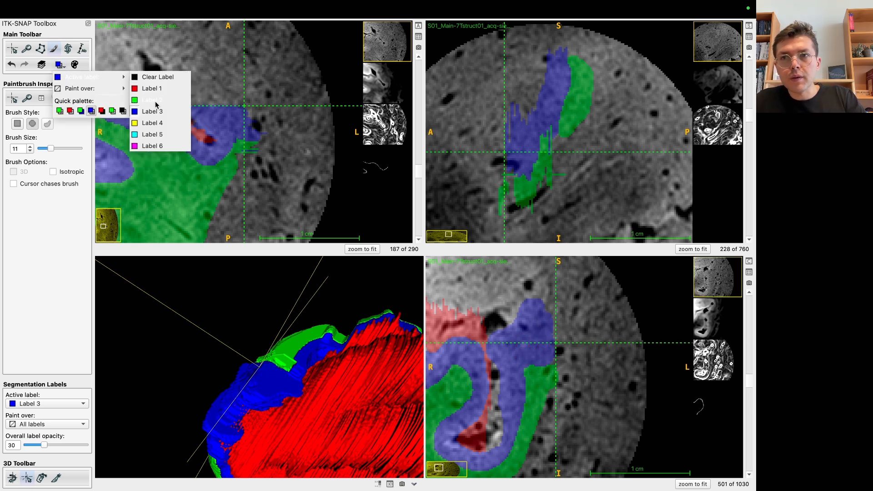
left_click(155, 101)
left_click(59, 65)
mouse_move(86, 88)
left_click(153, 148)
Paint Label 2 over the outer side of the new Label 3 extension, starting on coronal slice 501.
left_click_drag(537, 375, 549, 319)
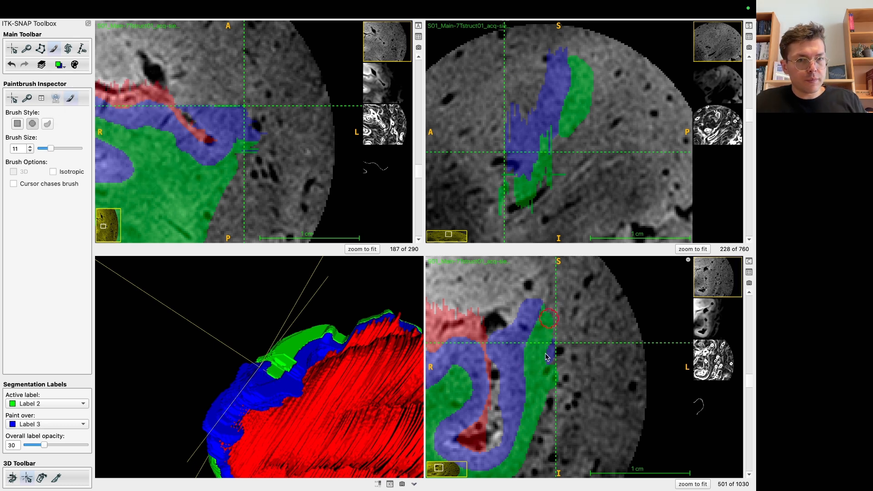
scroll(534, 364, "up", 1)
scroll(542, 373, "down", 2)
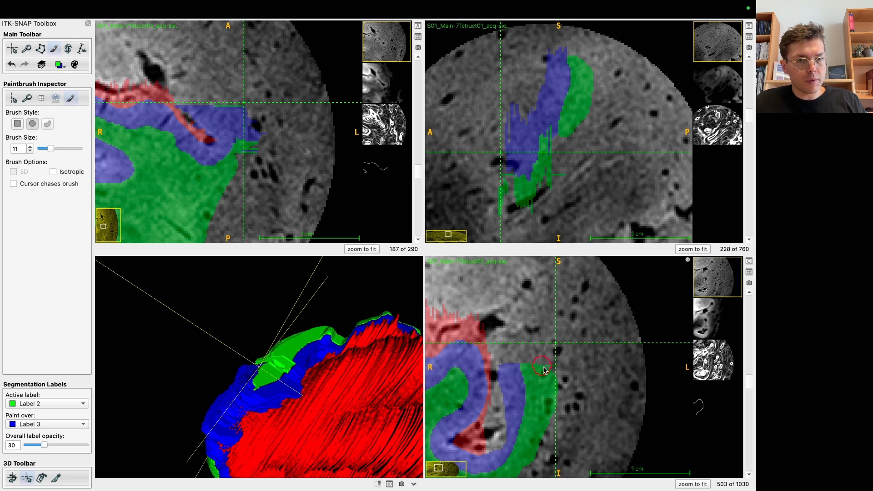
mouse_move(540, 341)
left_mouse_down()
mouse_move(552, 353)
mouse_move(548, 320)
mouse_move(554, 341)
left_mouse_up()
scroll(541, 365, "down", 1)
Display the third image layer and paint Label 2 over the outer Label 3 band on coronal slices 498 to 496.
left_click(716, 313)
left_click(712, 286)
left_click(712, 357)
scroll(553, 364, "down", 1)
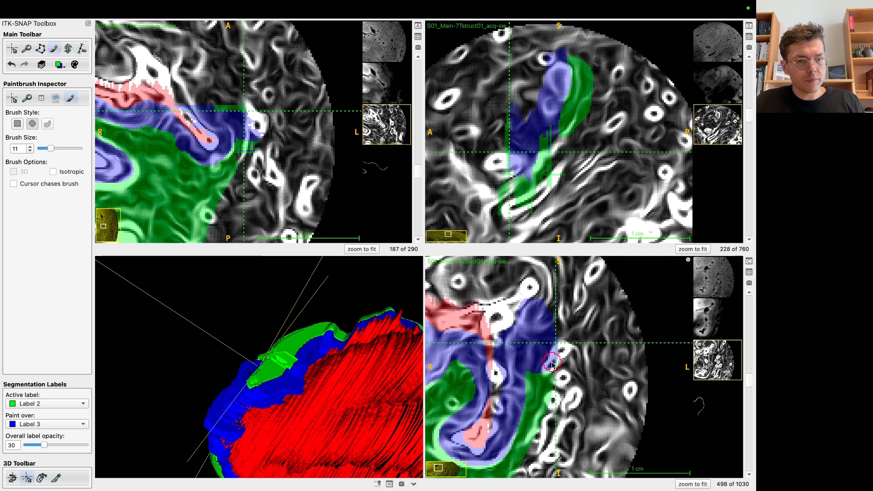
scroll(556, 315, "down", 1)
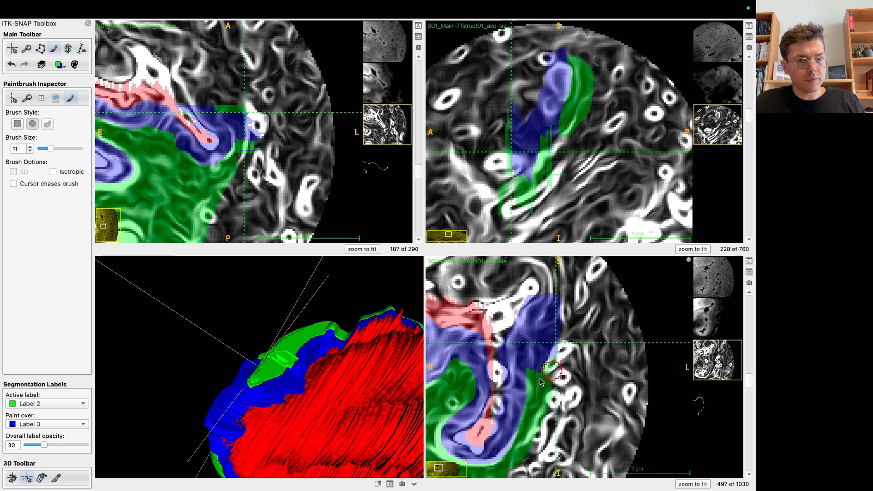
left_click_drag(556, 315, 555, 369)
scroll(541, 360, "down", 1)
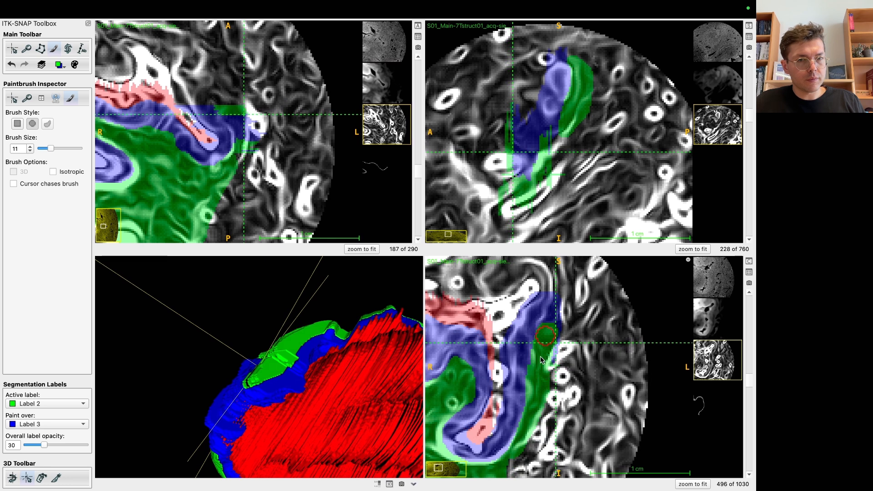
Display the first image layer again and paint Label 2 over the outer Label 3 band on coronal slices 495 to 490.
key("bracketright")
scroll(565, 334, "down", 1)
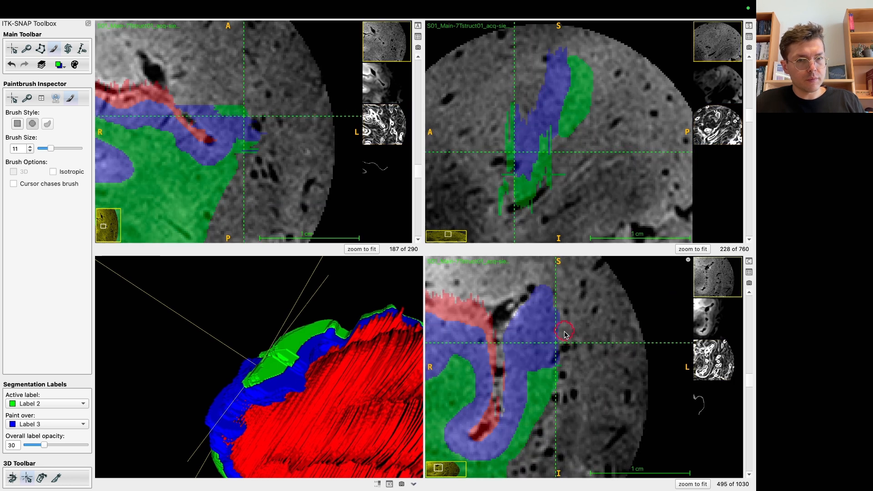
scroll(542, 387, "down", 1)
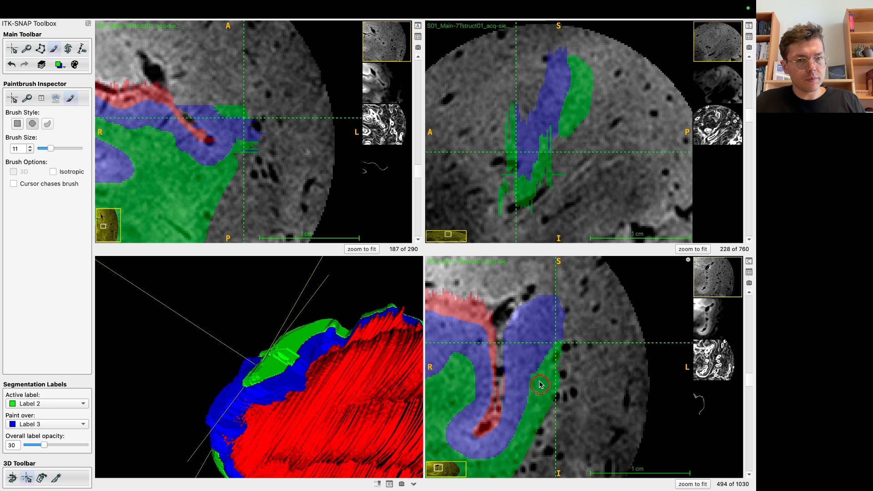
scroll(568, 300, "down", 1)
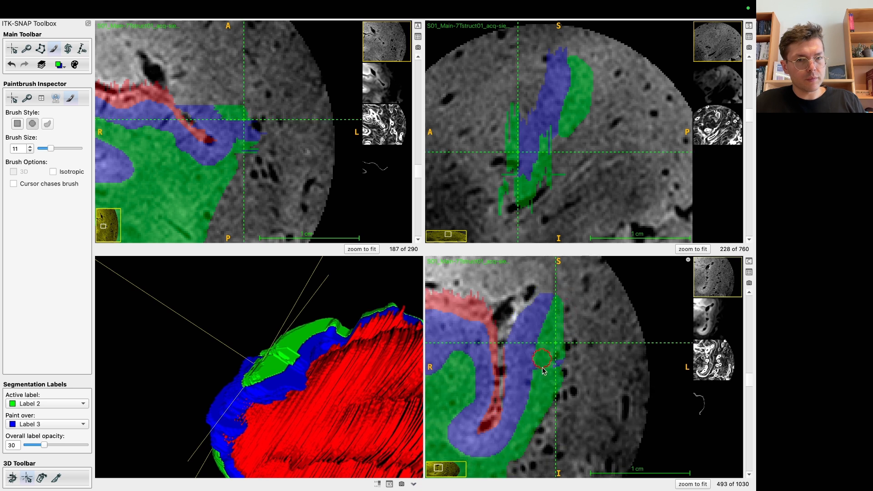
scroll(567, 370, "down", 1)
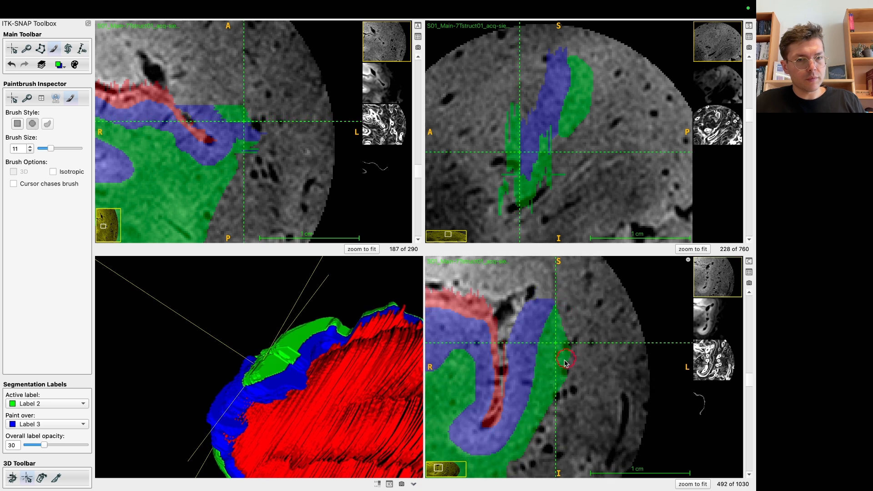
scroll(560, 341, "down", 1)
scroll(563, 344, "down", 1)
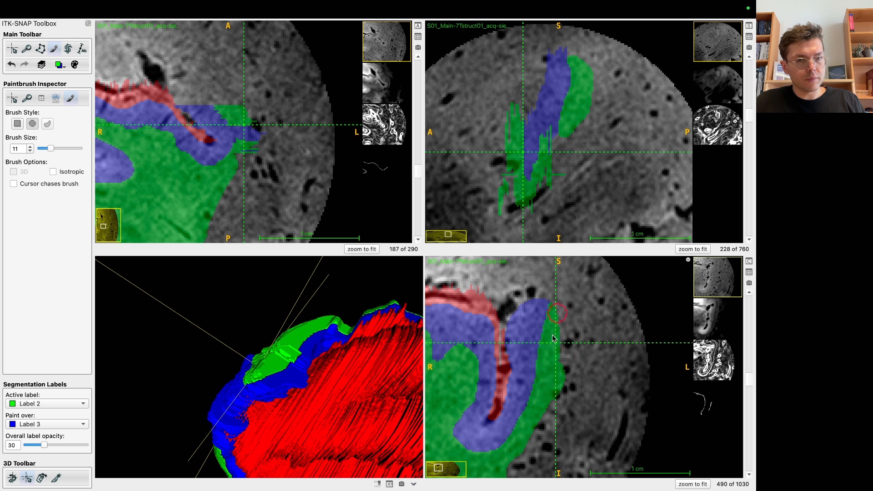
Continue painting Label 2 over the outer Label 3 band on coronal slices 489 to 485.
scroll(563, 347, "down", 1)
left_click_drag(562, 347, 550, 360)
scroll(549, 356, "down", 1)
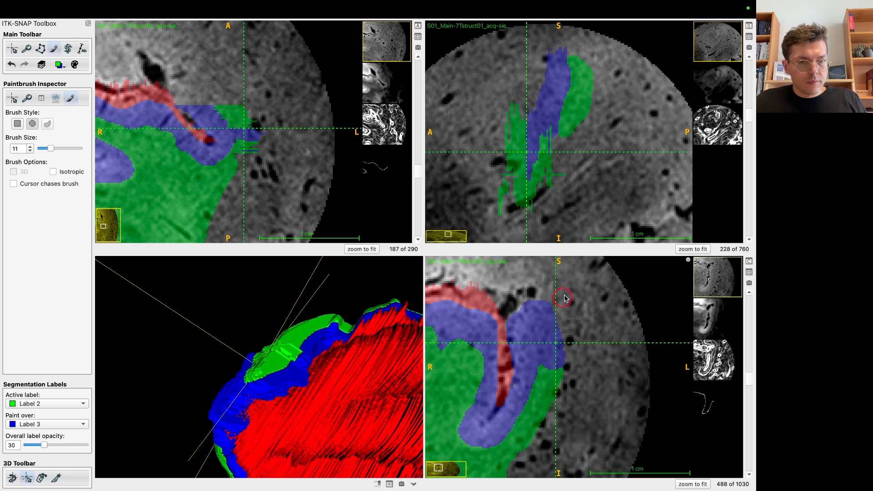
scroll(559, 316, "down", 1)
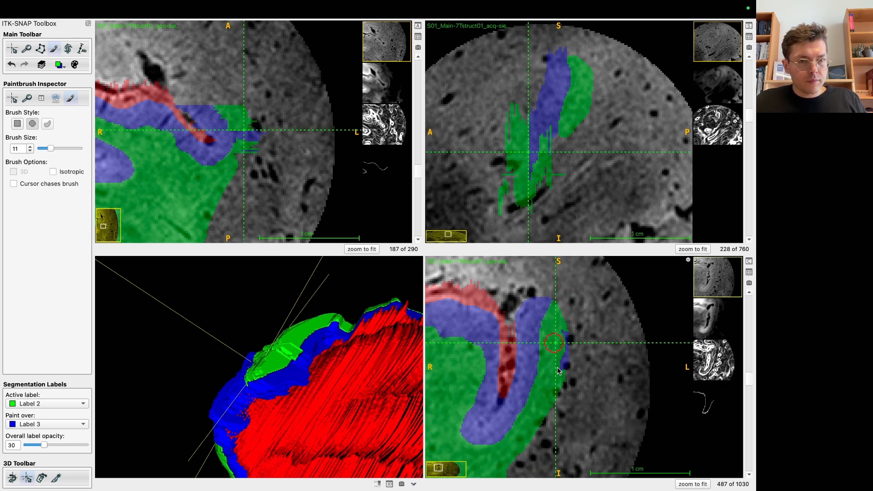
scroll(555, 337, "down", 1)
scroll(563, 298, "down", 1)
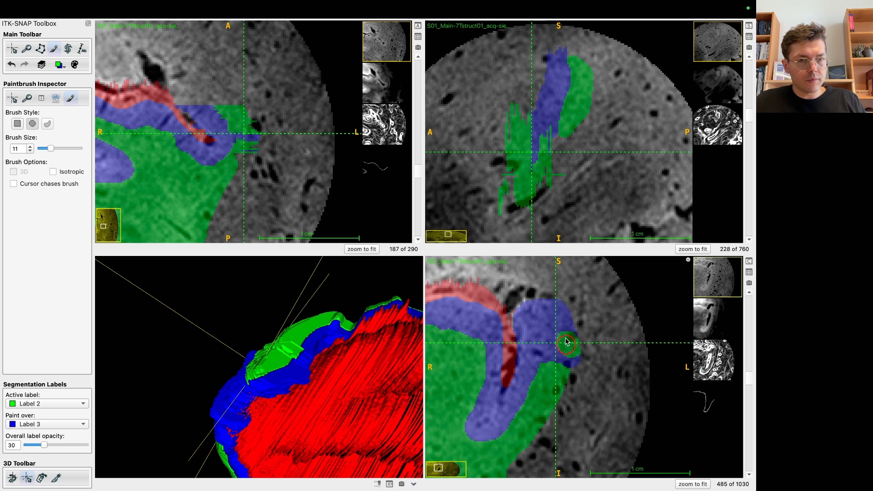
Paint Label 2 over the outer side of the Label 3 extension on coronal slices 484 to 478.
scroll(566, 332, "down", 1)
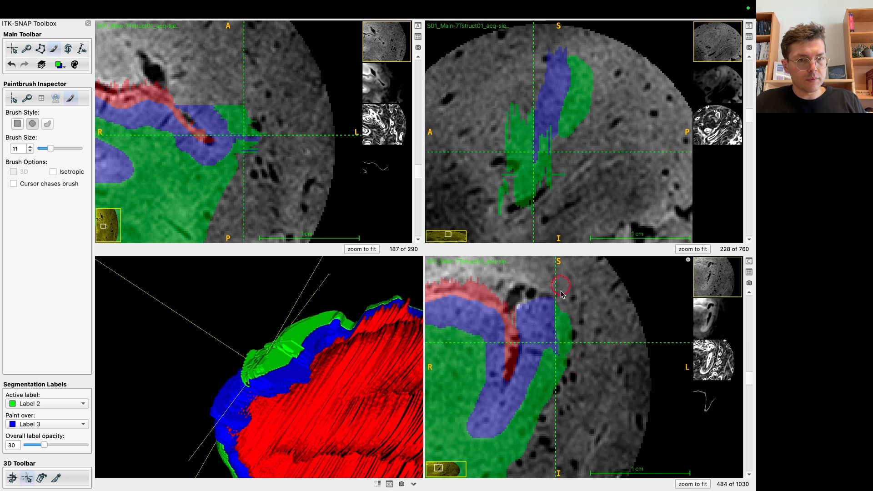
scroll(556, 372, "down", 1)
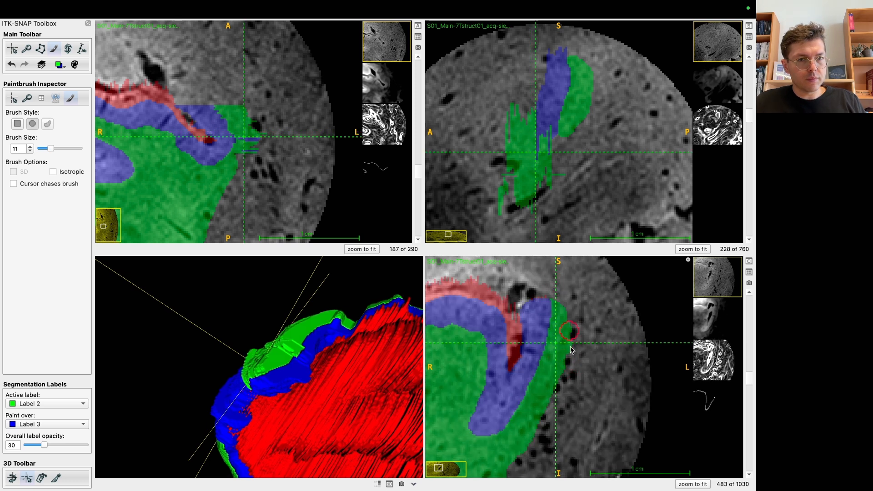
scroll(569, 318, "down", 1)
scroll(566, 309, "down", 1)
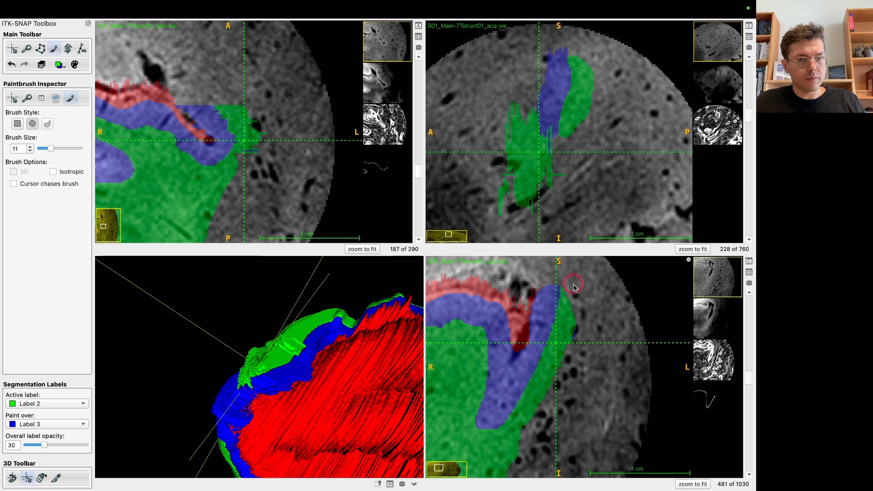
scroll(553, 374, "down", 1)
scroll(569, 282, "down", 1)
scroll(571, 271, "down", 1)
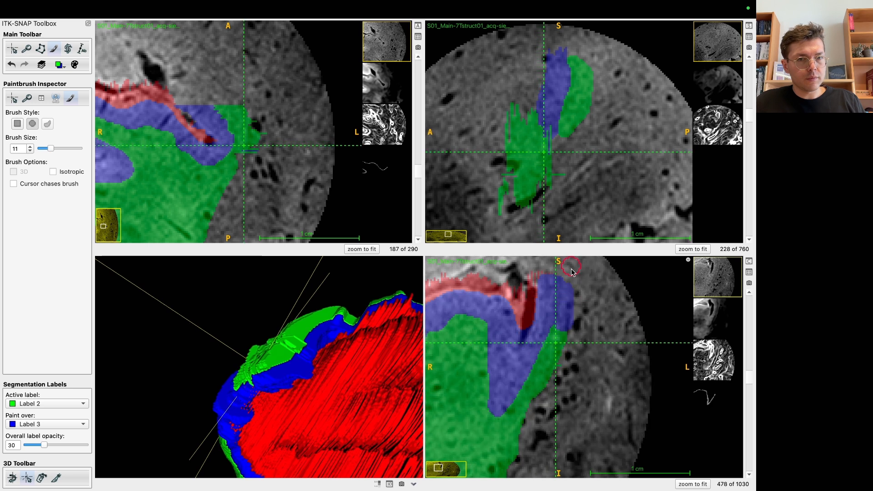
Paint the outer Label 3 band as Label 2 up to the gyrus tip on coronal slices 476 to 472.
scroll(549, 332, "down", 2)
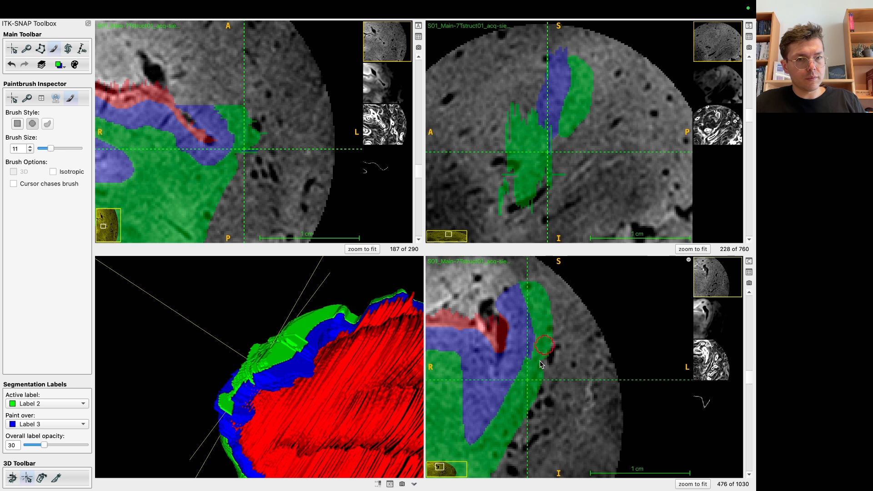
scroll(533, 280, "down", 1)
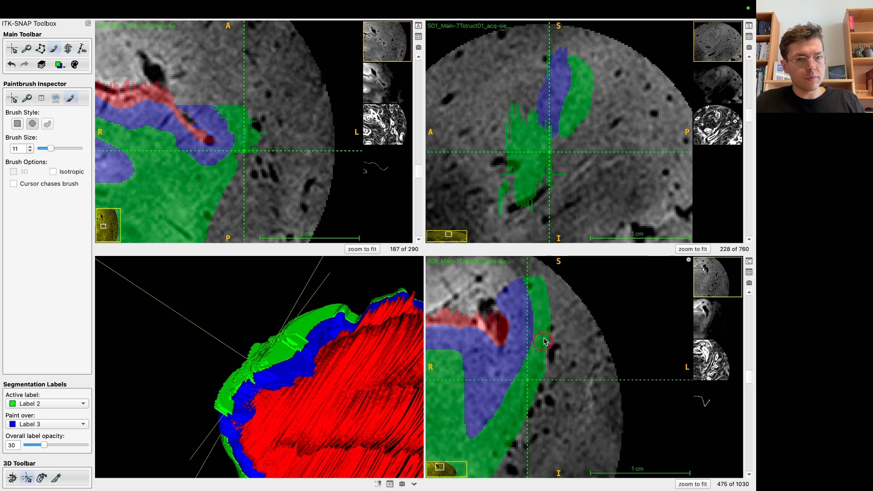
scroll(531, 274, "down", 1)
scroll(542, 328, "down", 1)
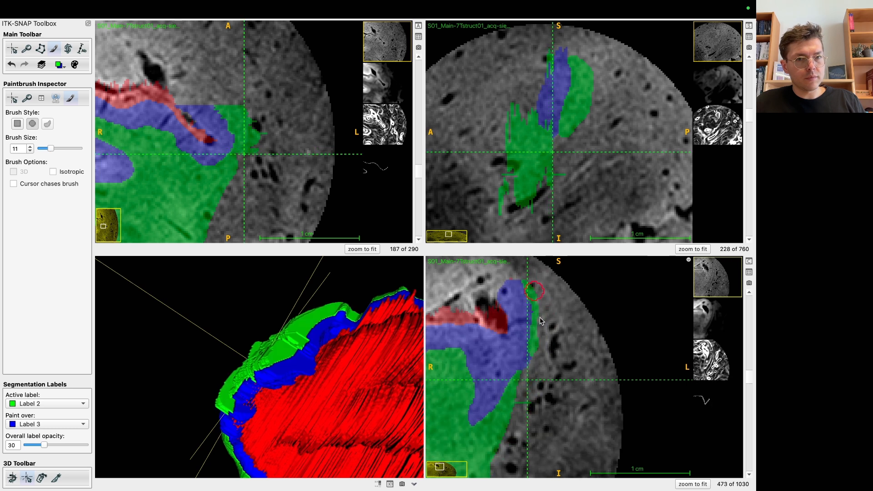
scroll(532, 346, "down", 1)
left_click_drag(532, 289, 527, 387)
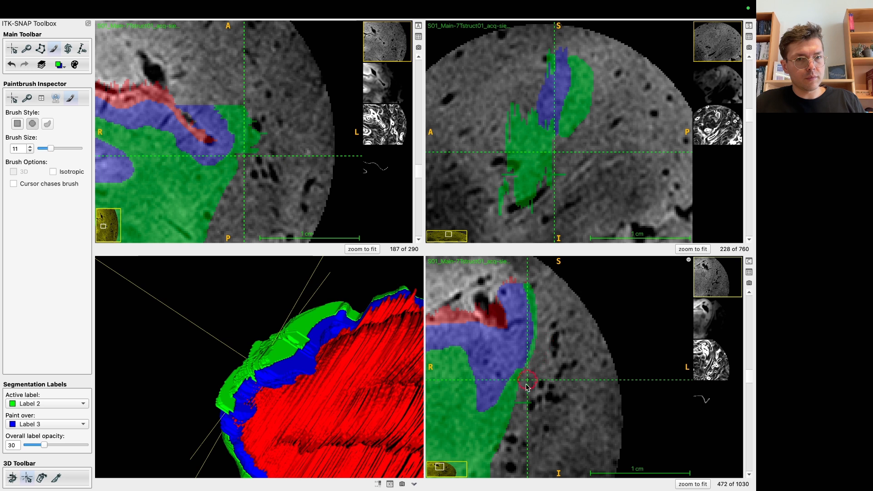
Paint a thin Label 2 strip along the outer Label 3 edge on coronal slices 471 to 465, touching up slice 466.
scroll(534, 283, "down", 1)
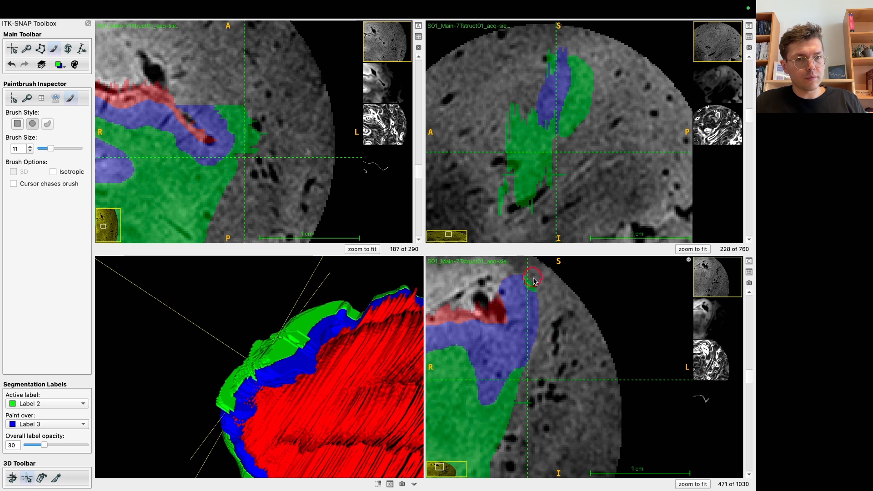
scroll(540, 285, "down", 1)
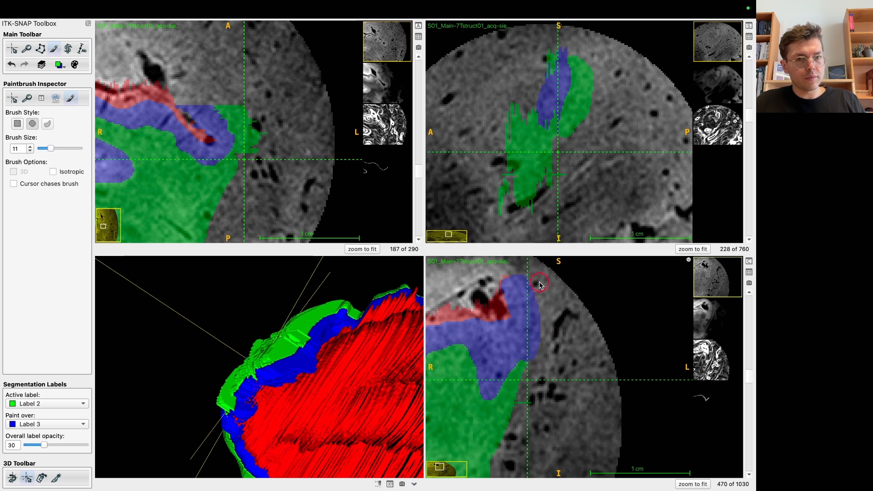
scroll(538, 356, "down", 1)
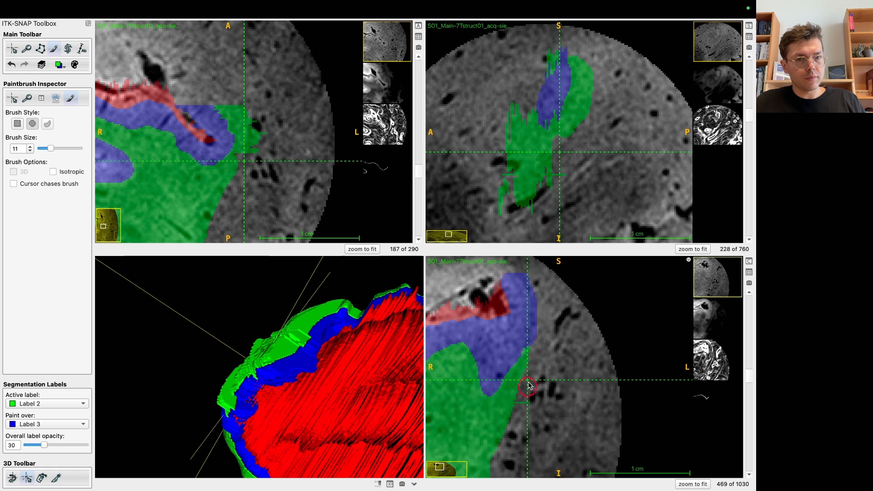
scroll(527, 272, "down", 1)
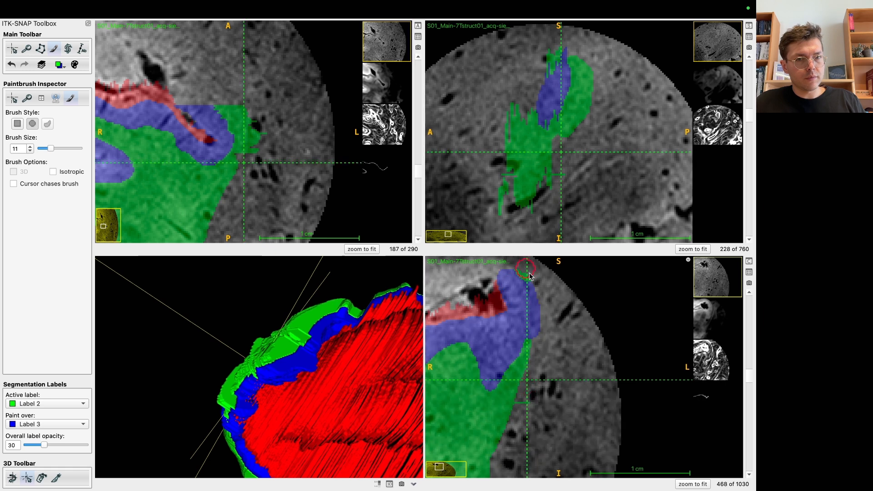
scroll(535, 278, "down", 1)
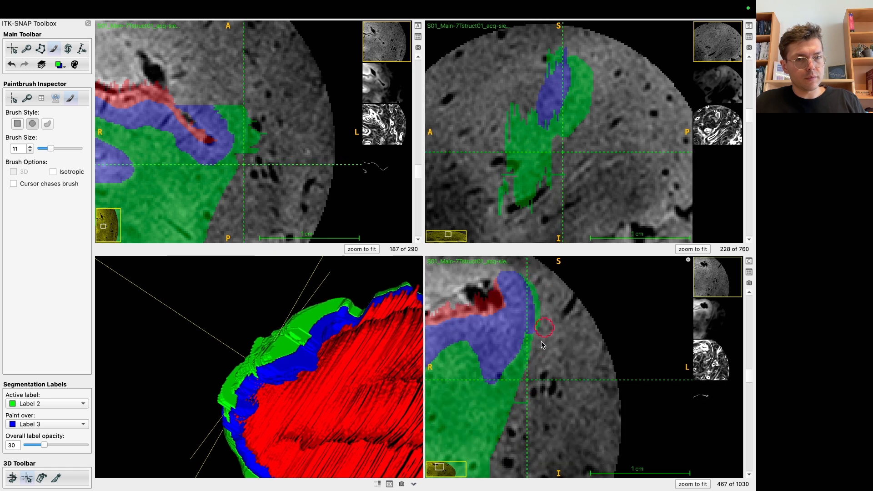
scroll(541, 295, "down", 1)
scroll(542, 283, "down", 1)
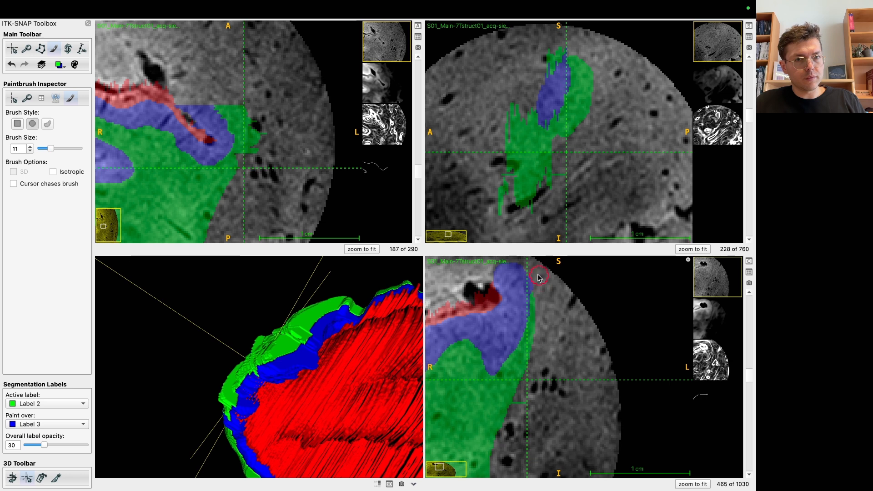
left_click_drag(549, 319, 569, 357)
scroll(539, 296, "down", 1)
scroll(536, 291, "up", 1)
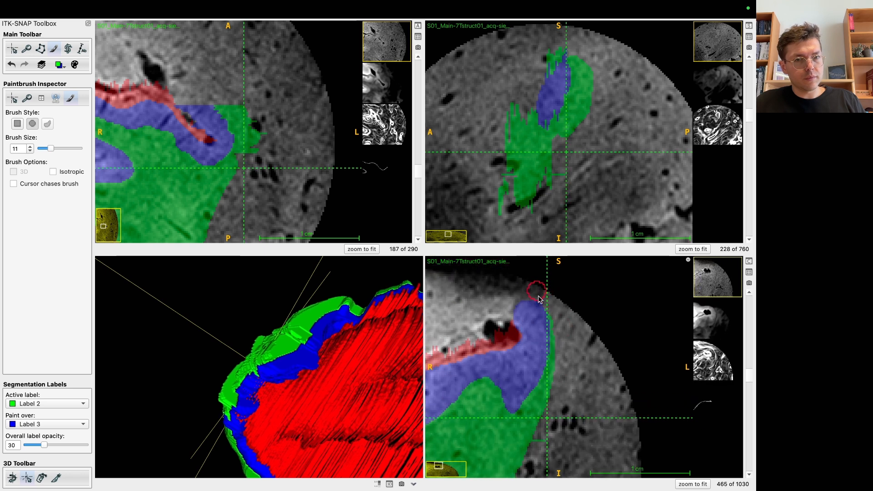
scroll(560, 334, "up", 1)
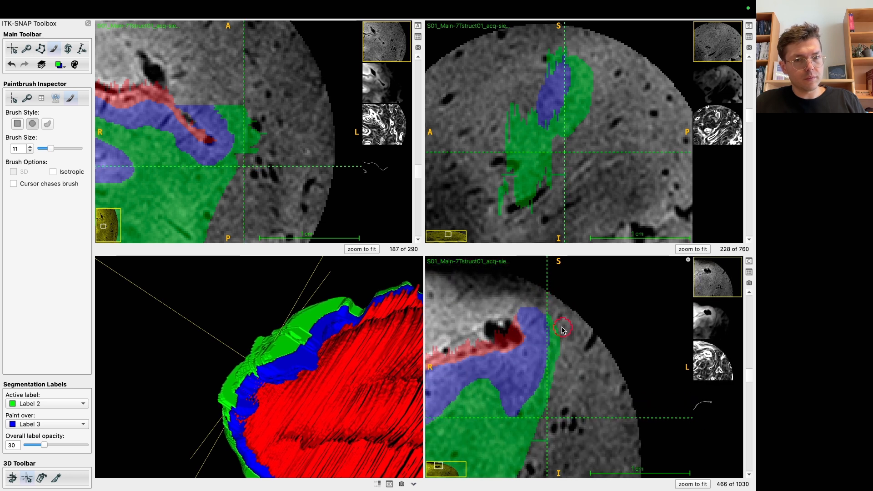
Make Label 1 active, restrict painting to Clear Label, and fill the sulcus gap beside Label 3 up to coronal slice 482.
left_click(59, 64)
left_click(101, 112)
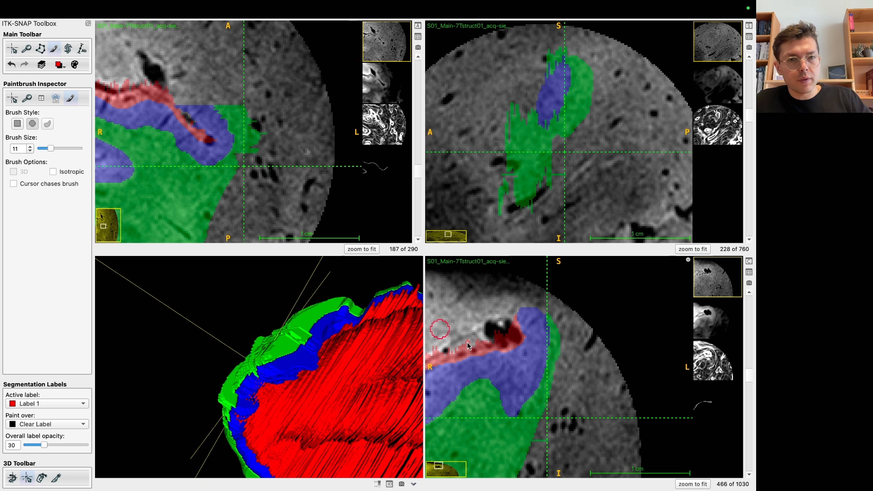
scroll(549, 395, "up", 2)
scroll(549, 395, "up", 7)
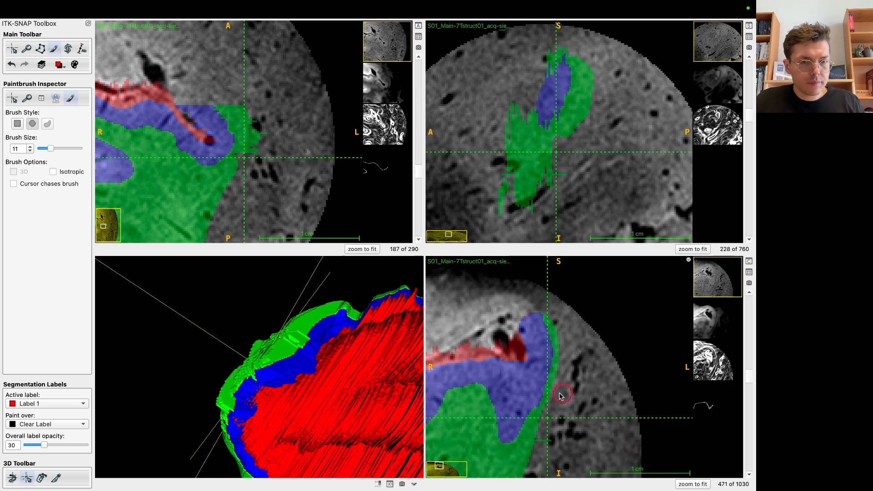
scroll(577, 365, "up", 3)
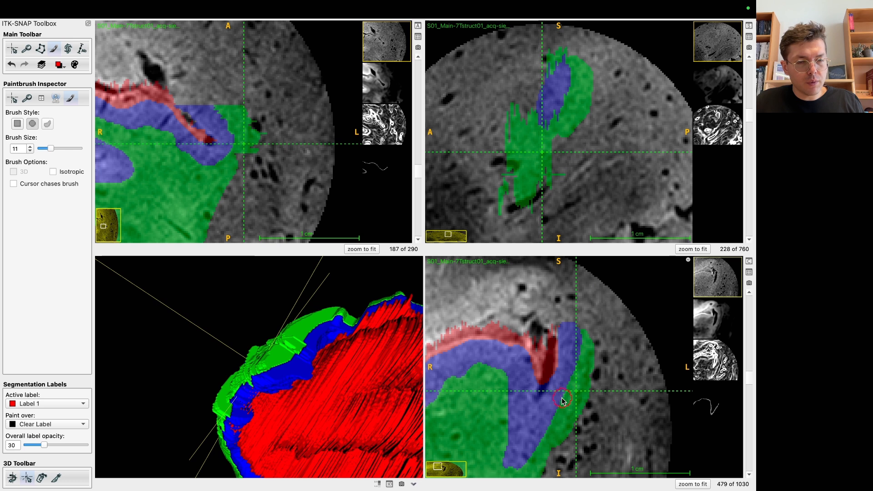
scroll(578, 378, "up", 2)
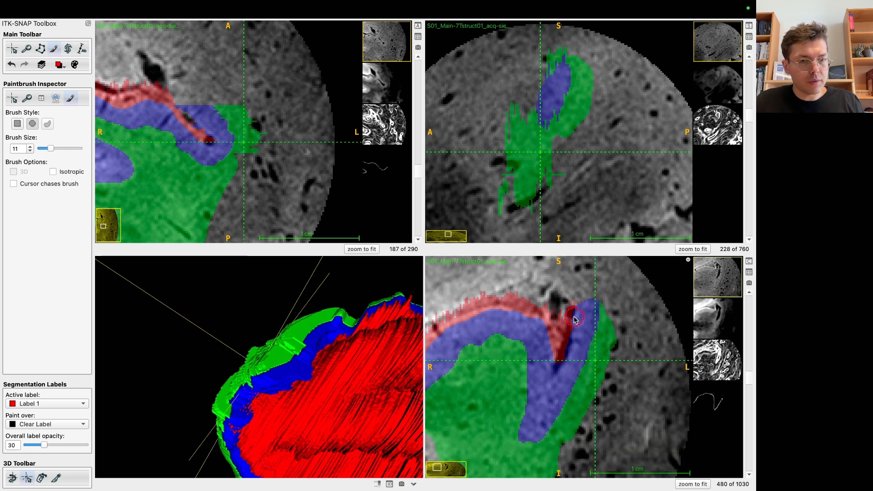
scroll(577, 332, "up", 1)
scroll(574, 337, "up", 1)
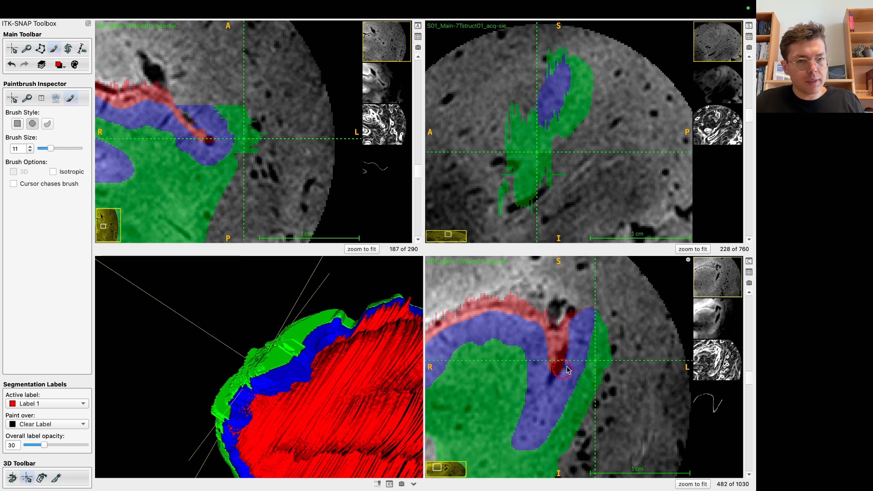
Fill the sulcus gap along the inner Label 3 edge with Label 1 on coronal slices 483 to 488.
scroll(566, 336, "up", 1)
scroll(566, 361, "up", 1)
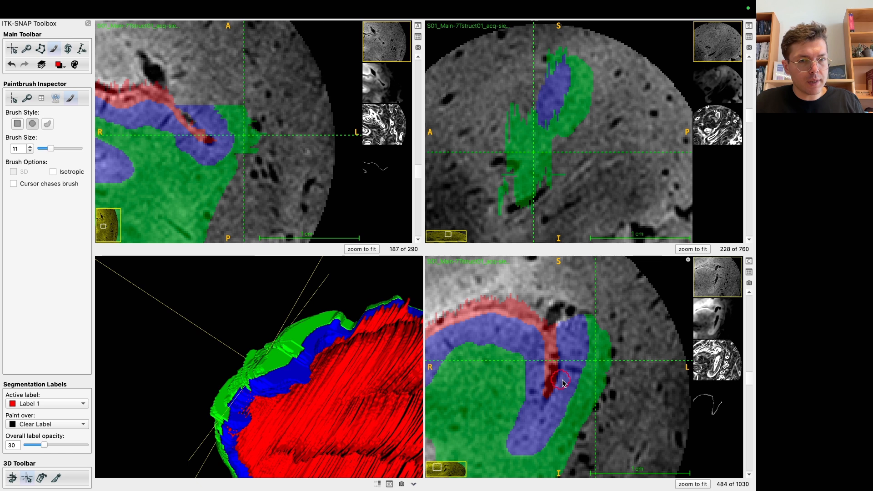
scroll(562, 371, "up", 1)
scroll(561, 344, "up", 1)
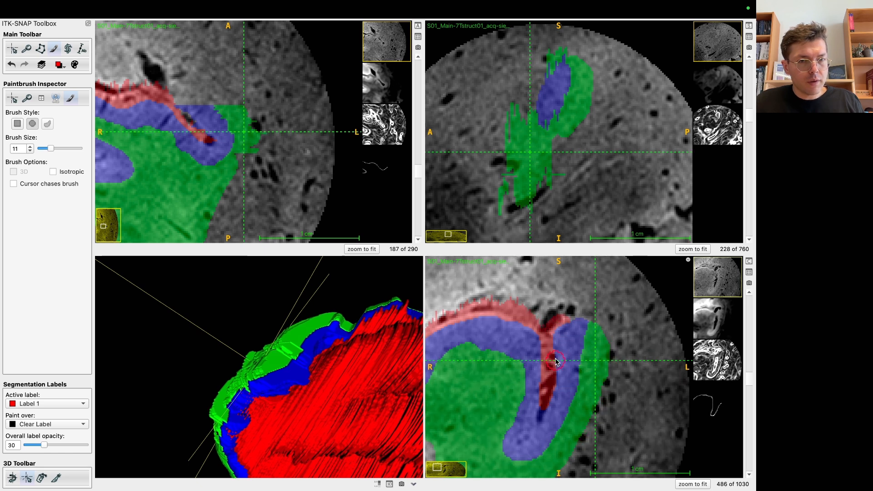
scroll(555, 364, "up", 1)
scroll(554, 369, "up", 1)
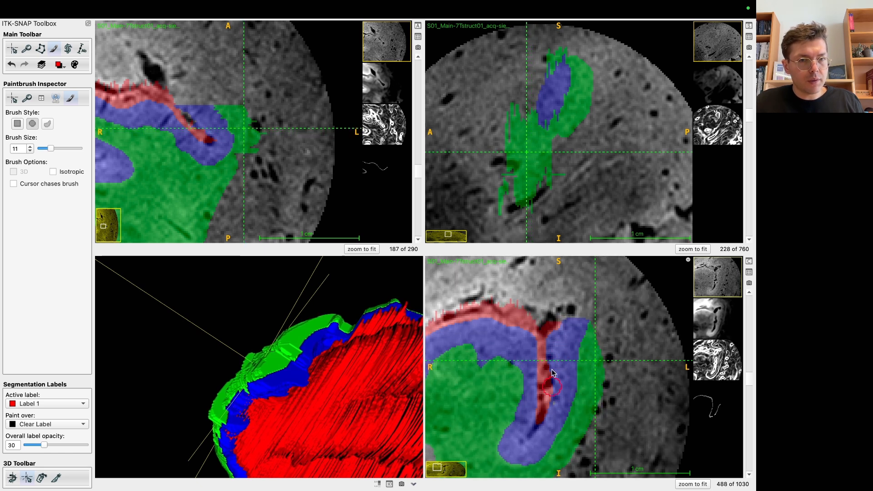
Extend Label 1 through the sulcus and up the inner Label 3 edge on coronal slices 489 to 496.
scroll(557, 332, "up", 1)
scroll(542, 419, "up", 1)
scroll(542, 391, "up", 1)
scroll(543, 374, "up", 1)
left_click_drag(543, 374, 565, 324)
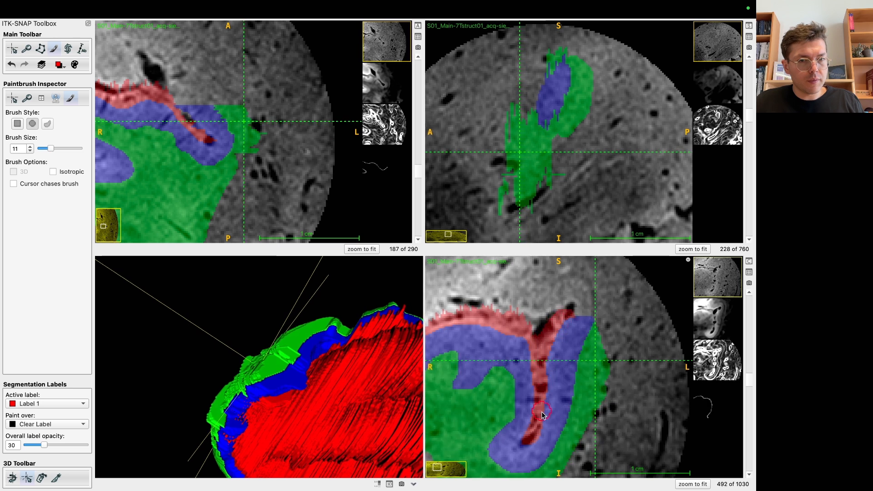
scroll(551, 346, "up", 1)
scroll(568, 322, "up", 1)
scroll(567, 324, "up", 1)
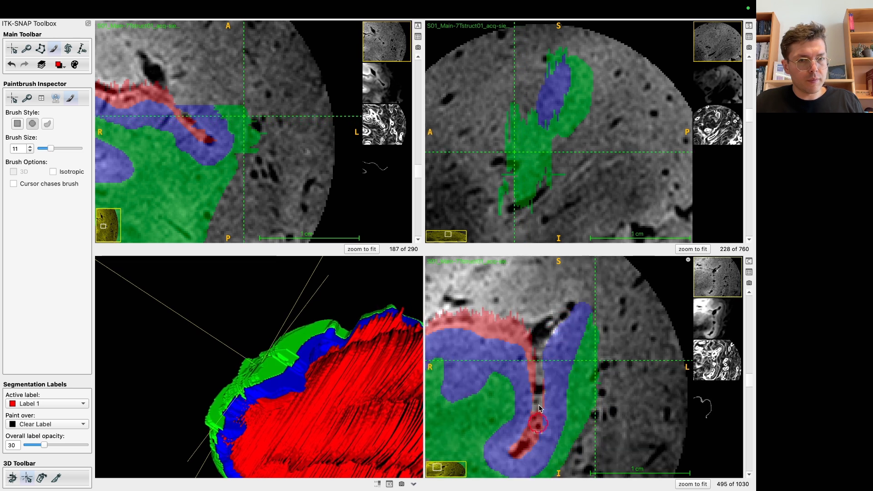
scroll(565, 326, "up", 1)
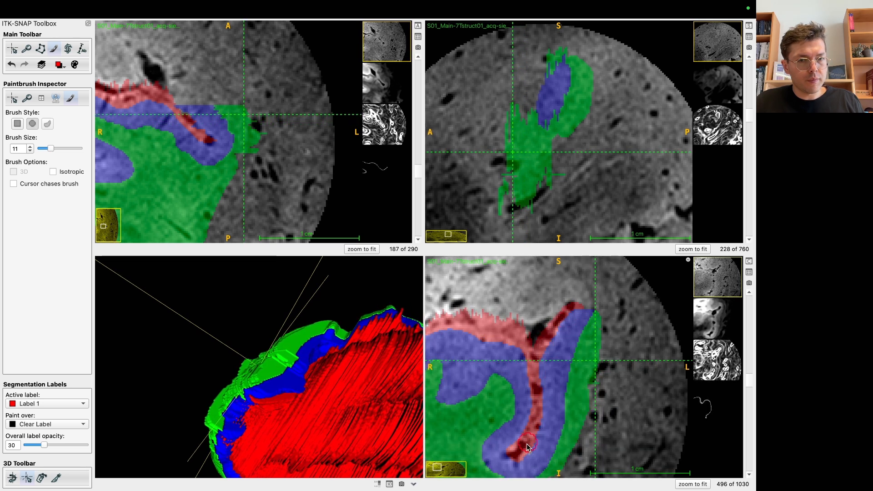
Fill the sulcus between the Label 3 banks with Label 1 on coronal slices 497 to 502.
scroll(549, 349, "up", 1)
scroll(564, 330, "up", 1)
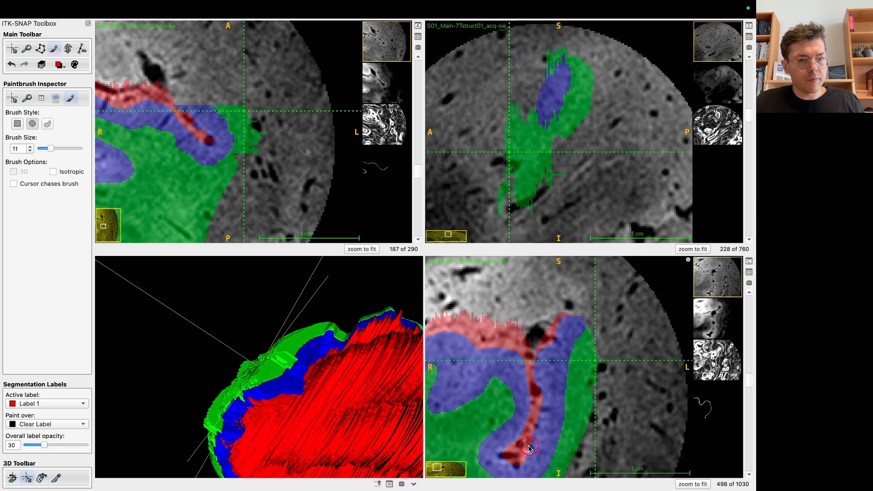
scroll(558, 333, "up", 1)
scroll(553, 337, "up", 1)
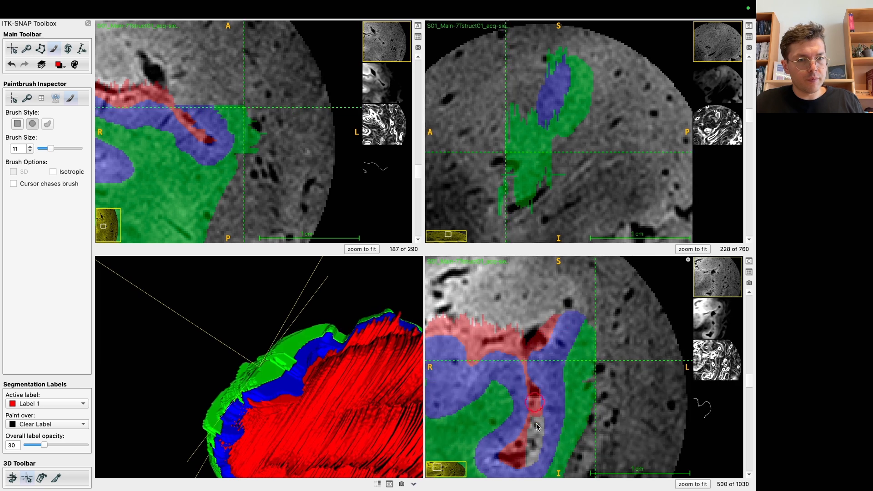
scroll(530, 464, "up", 1)
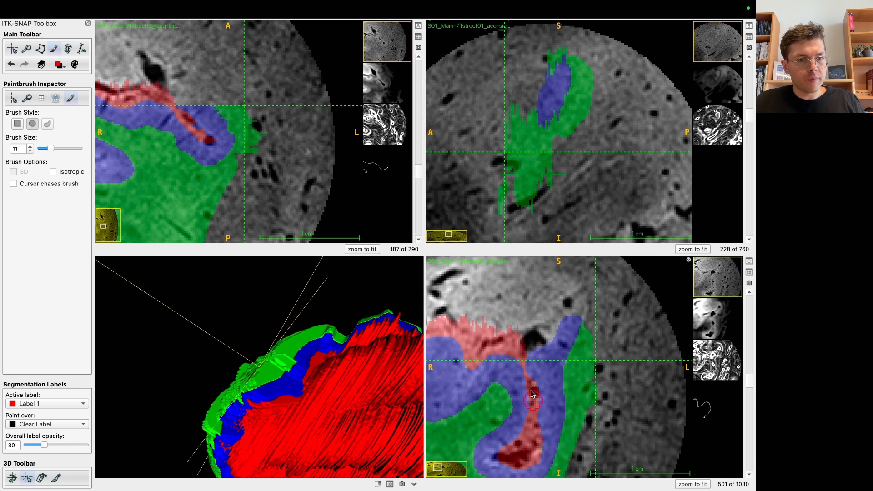
scroll(545, 345, "up", 1)
mouse_move(546, 346)
left_mouse_down()
mouse_move(528, 464)
mouse_move(543, 382)
mouse_move(534, 345)
mouse_move(564, 336)
mouse_move(545, 360)
mouse_move(533, 319)
mouse_move(515, 347)
mouse_move(520, 412)
mouse_move(517, 341)
mouse_move(514, 407)
mouse_move(515, 342)
mouse_move(522, 380)
left_mouse_up()
Extend Label 1 down the sulcus along the inner Label 3 edge on coronal slices 503 to 508.
scroll(536, 363, "up", 1)
scroll(521, 412, "up", 1)
scroll(514, 407, "up", 1)
scroll(516, 349, "up", 1)
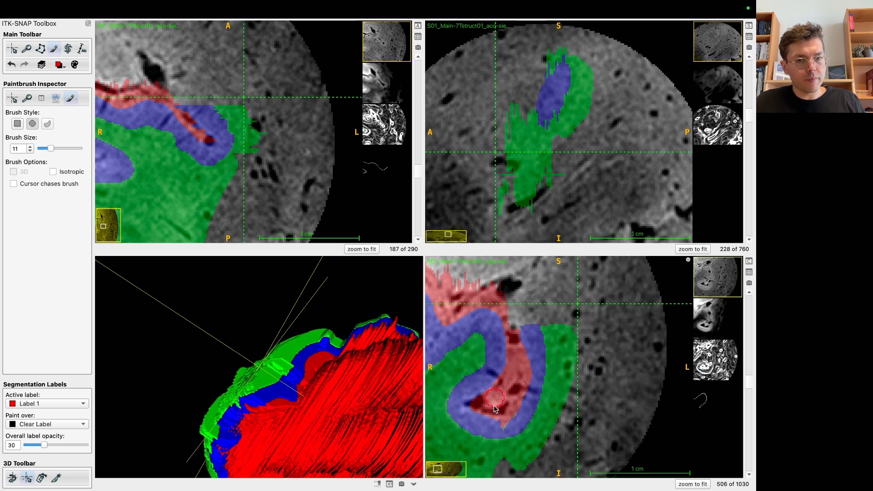
scroll(496, 390, "up", 1)
left_click_drag(495, 428, 514, 346)
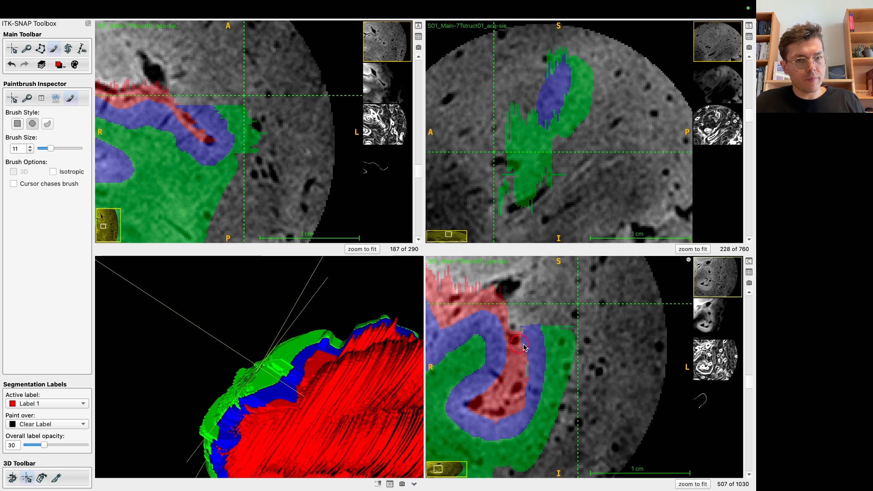
scroll(525, 405, "up", 1)
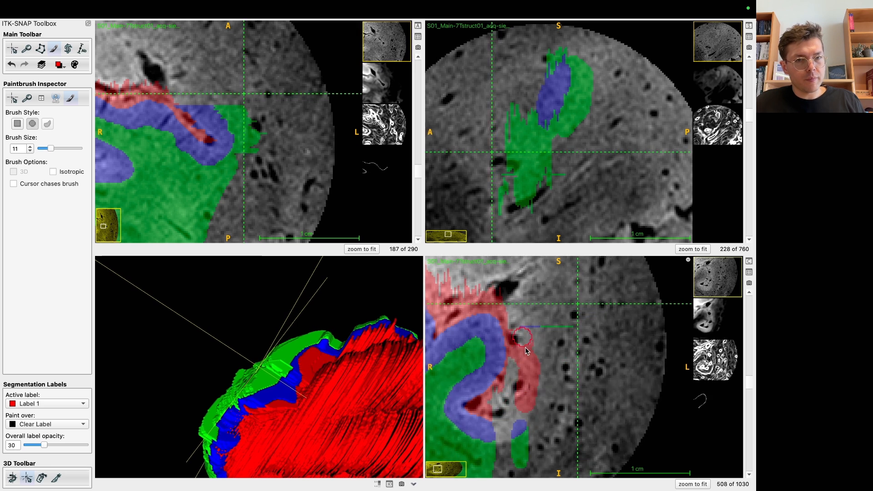
left_click_drag(481, 418, 502, 352)
Check the segmentation border in 3D and save the edits to segmentation-hg_v13.nii.gz.
left_click_drag(318, 291, 258, 322)
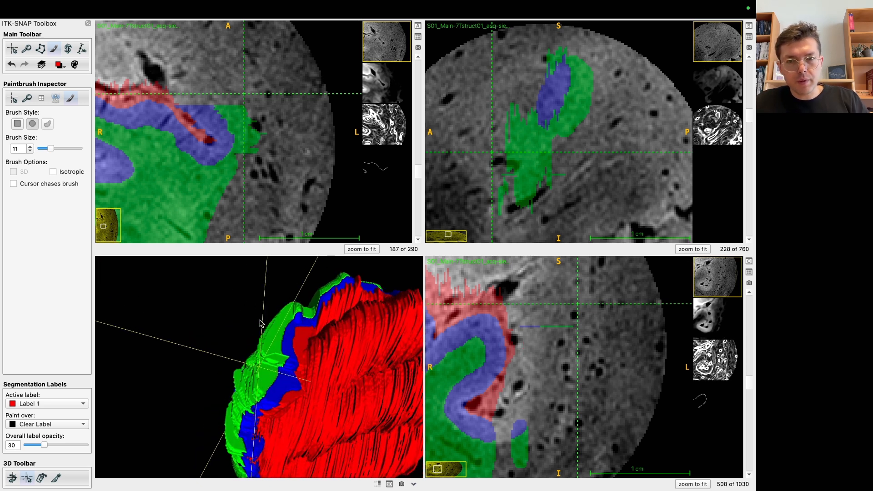
left_click_drag(278, 364, 239, 327)
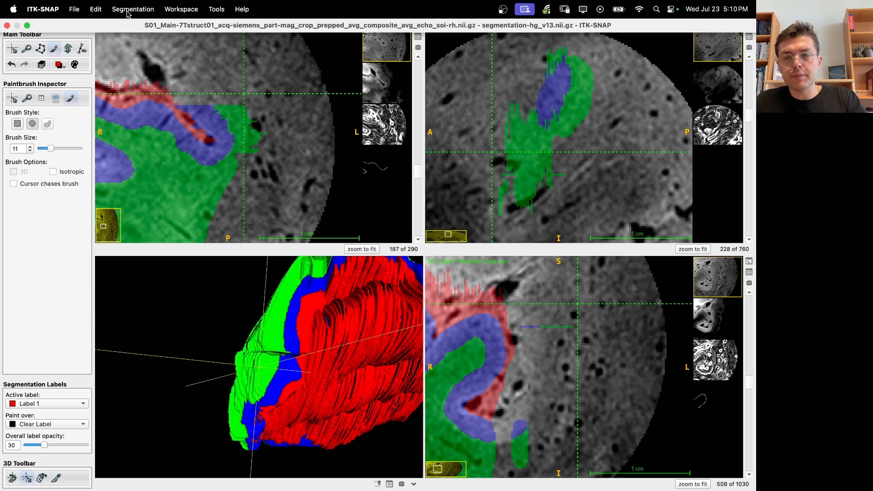
left_click(130, 9)
left_click(182, 71)
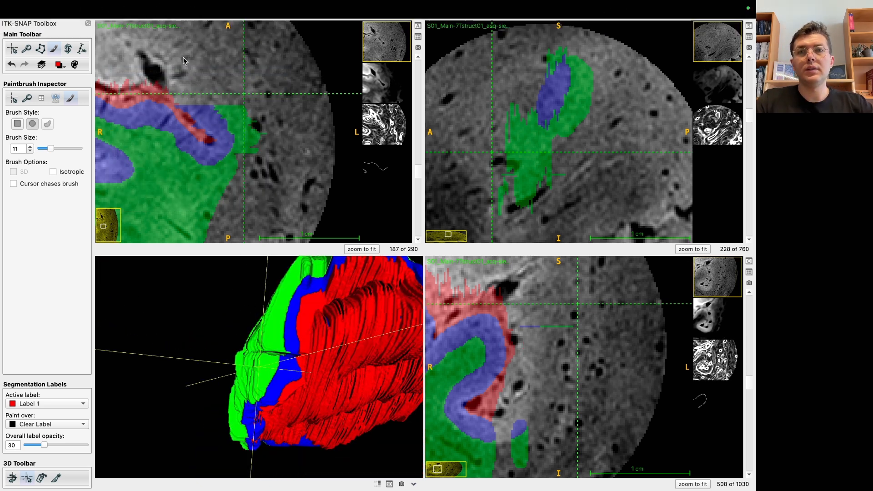
Switch to Terminal and run ./LN2_RIM_POLISH -rim on segmentation-hg_v13.nii.gz, copying the file's path from Finder.
key("ctrl+Left")
left_click(248, 351)
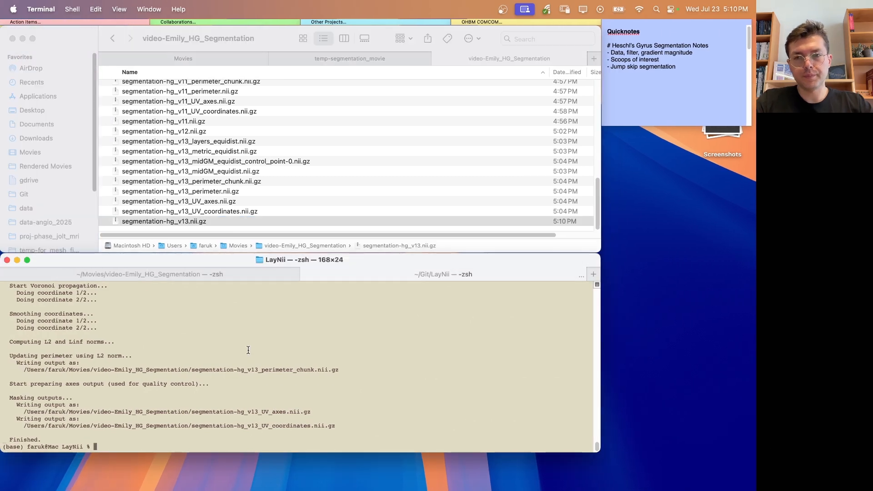
left_click(216, 113)
left_click(196, 205)
left_click(195, 223)
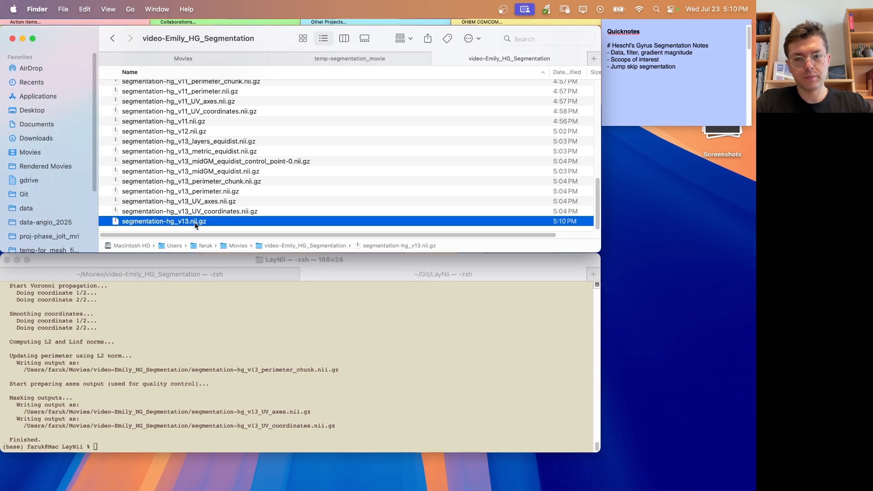
left_click(231, 398)
key("Up")
key("Down")
type("./LN2")
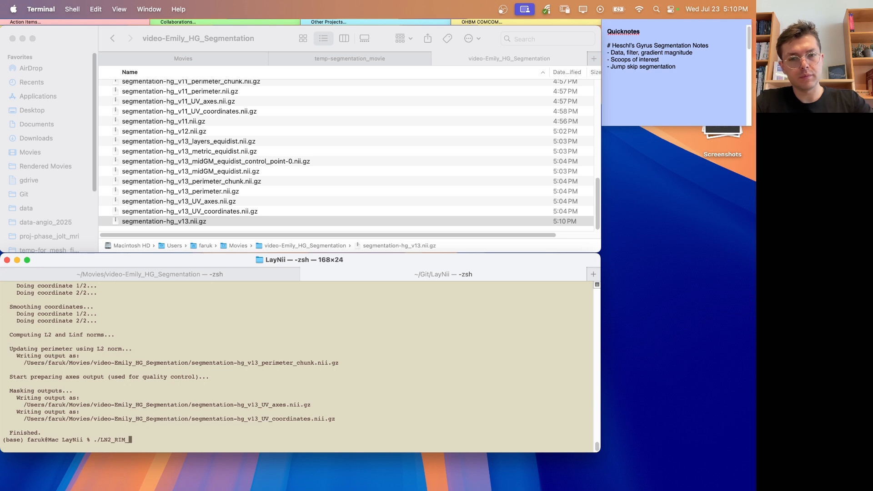
type("_RIM_POLISH -rim")
type("/Users/faruk/Movies/video-Emily_HG_Segmentation/segmentation-hg_v13.nii.gz")
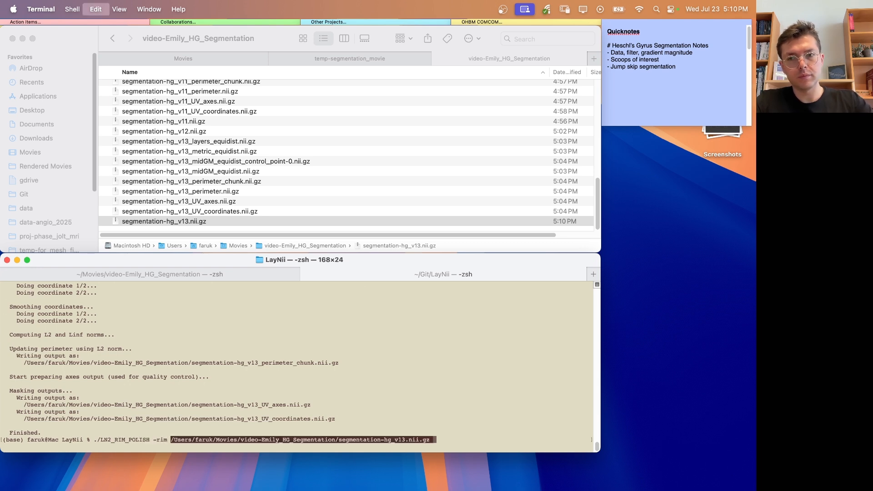
key("Return")
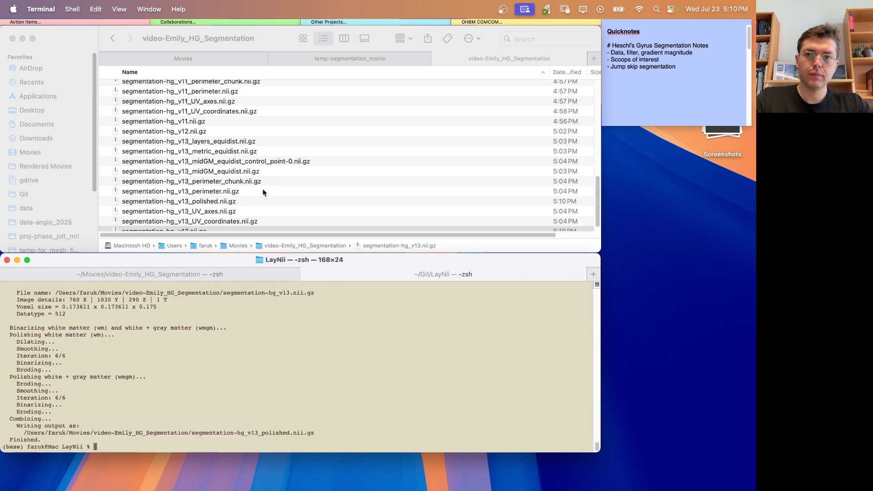
In Finder, rename segmentation-hg_v13_polished.nii.gz to segmentation-hg_v14.nii.gz.
scroll(258, 194, "down", 1)
scroll(237, 220, "down", 1)
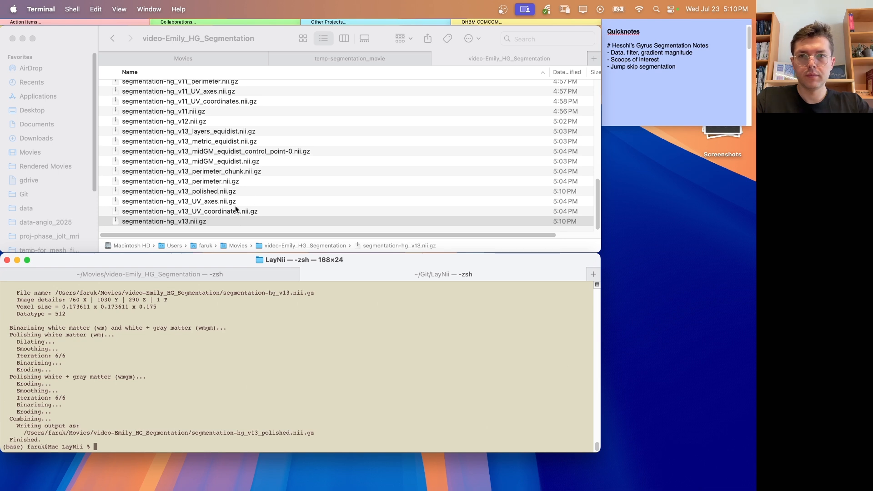
left_click(232, 193)
left_click(232, 194)
key("Return")
key("Right")
key("BackSpace")
key("BackSpace")
key("BackSpace")
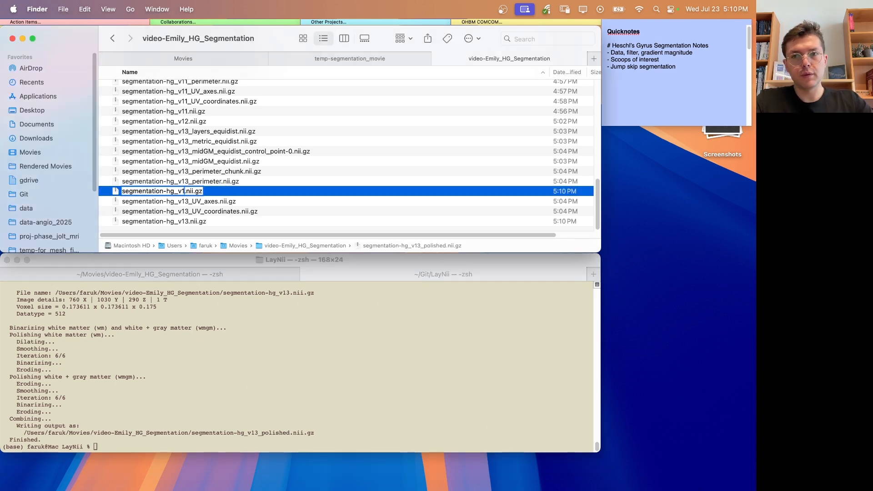
type("4")
key("Return")
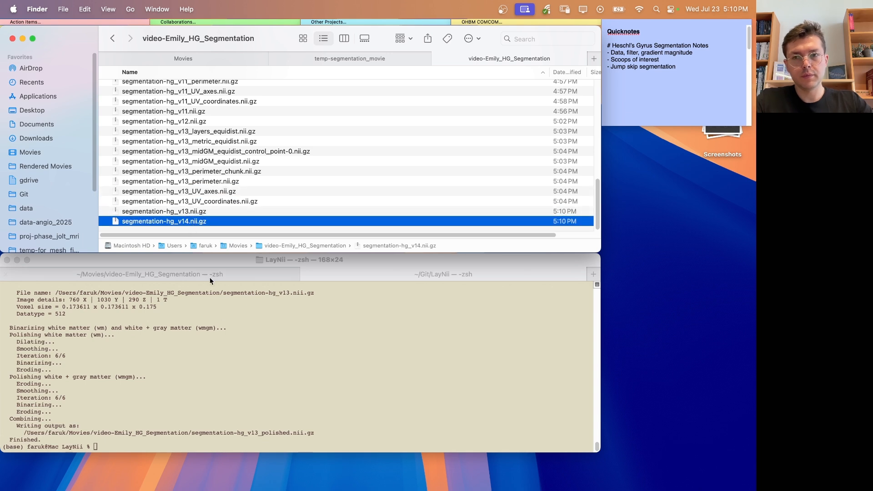
In Terminal, run ./LN2_LAYERS -rim on segmentation-hg_v14.nii.gz.
left_click(228, 340)
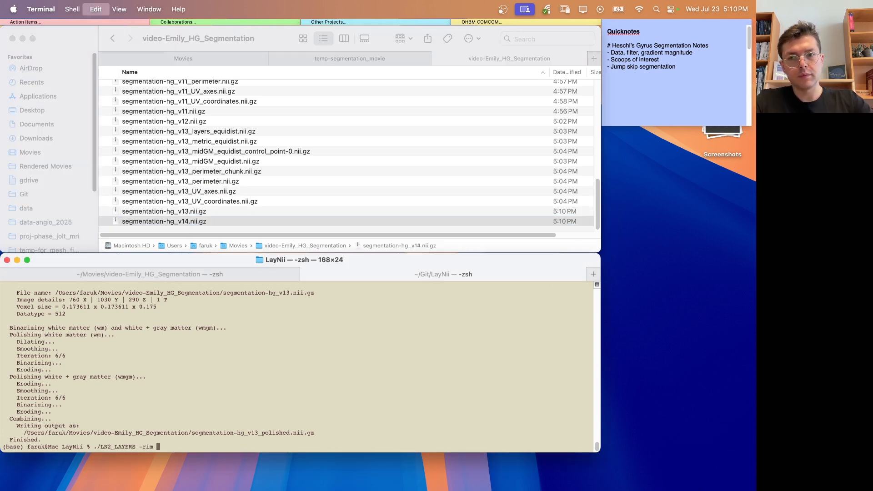
type("./LN2_LAYERS -rim")
type("/Users/faruk/Movies/video-Emily_HG_Segmentation/segmentation-hg_v14.nii.gz")
key("Return")
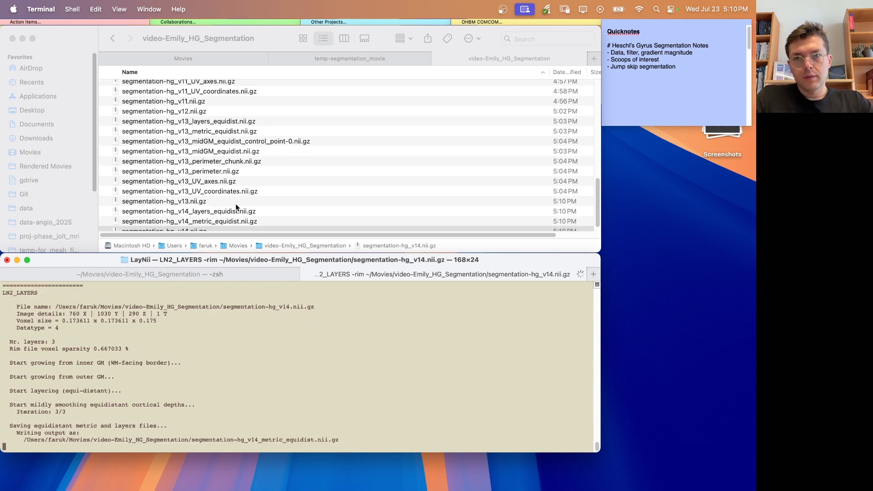
Copy the path of segmentation-hg_v14_midGM_equidist.nii.gz in Finder and load it as the segmentation in ITK-SNAP.
scroll(229, 212, "down", 2)
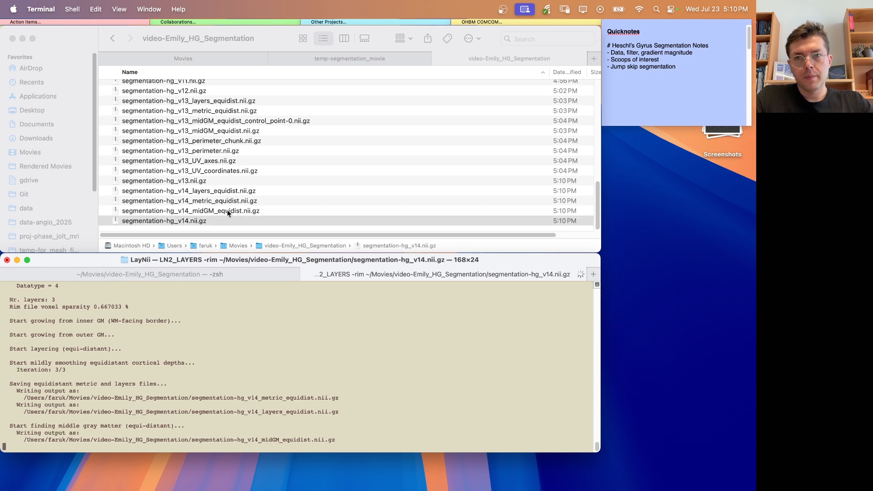
left_click(226, 212)
left_click(227, 211)
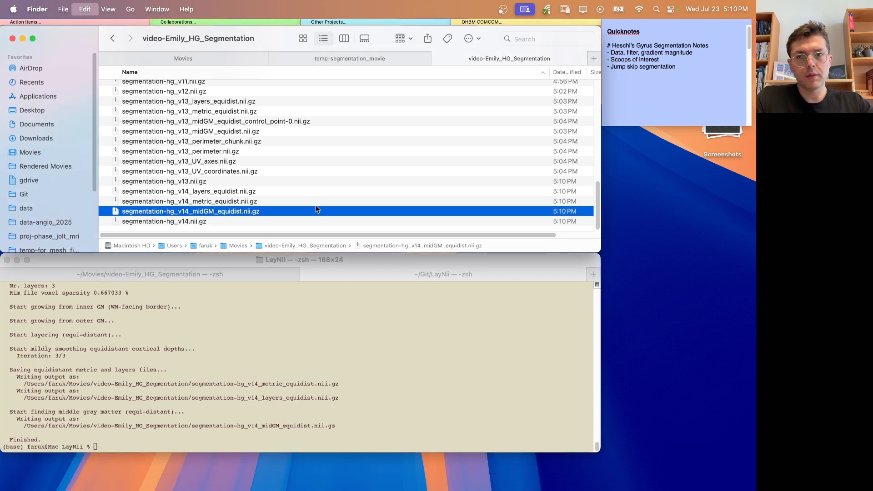
key("ctrl+Right")
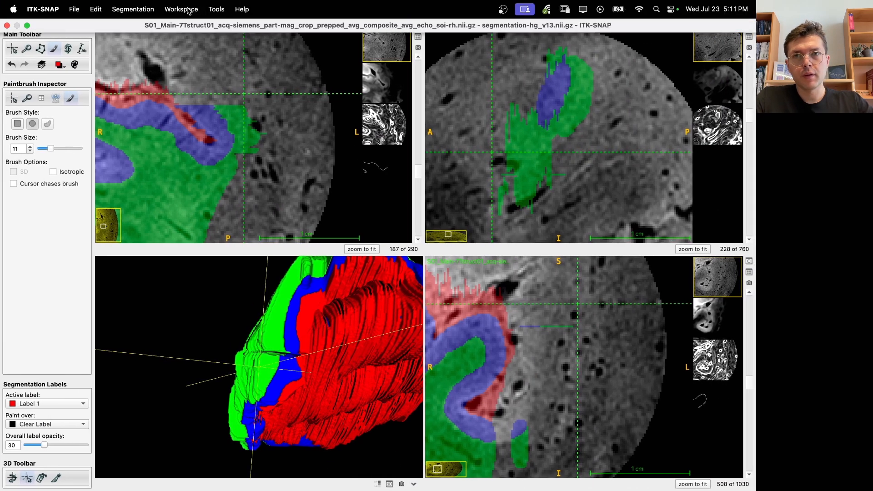
left_click(188, 10)
mouse_move(137, 10)
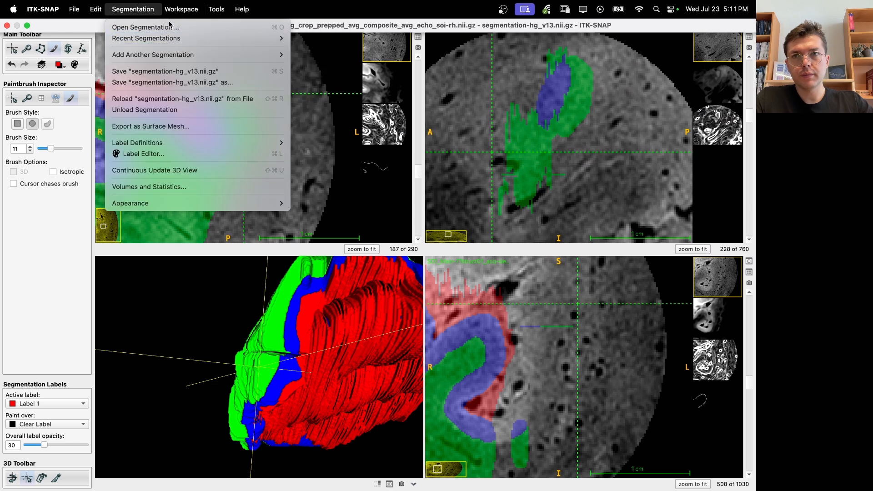
left_click(160, 29)
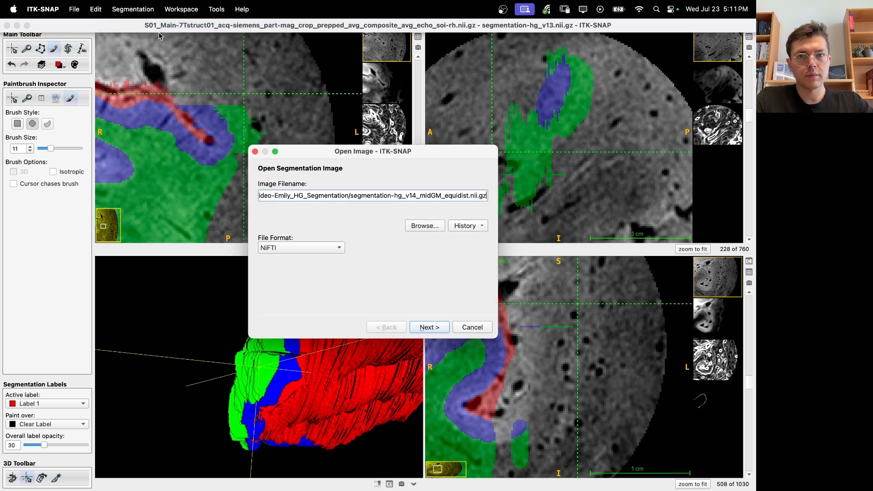
key("Return")
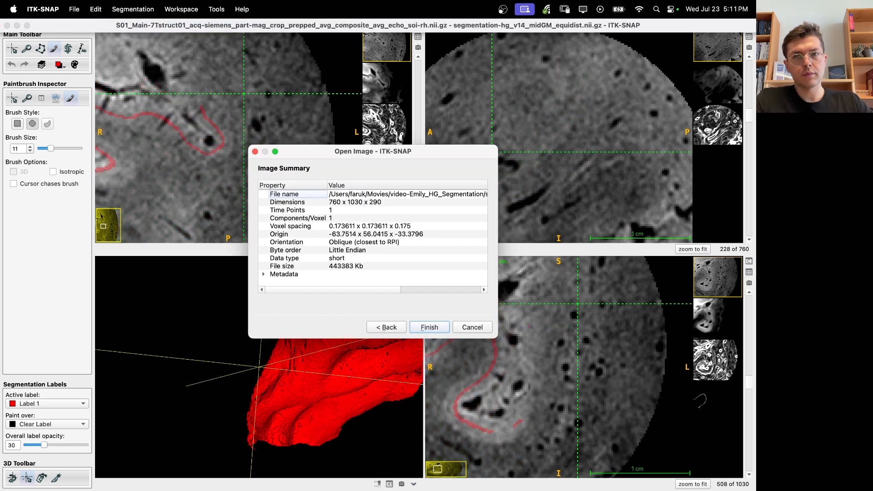
left_click(430, 327)
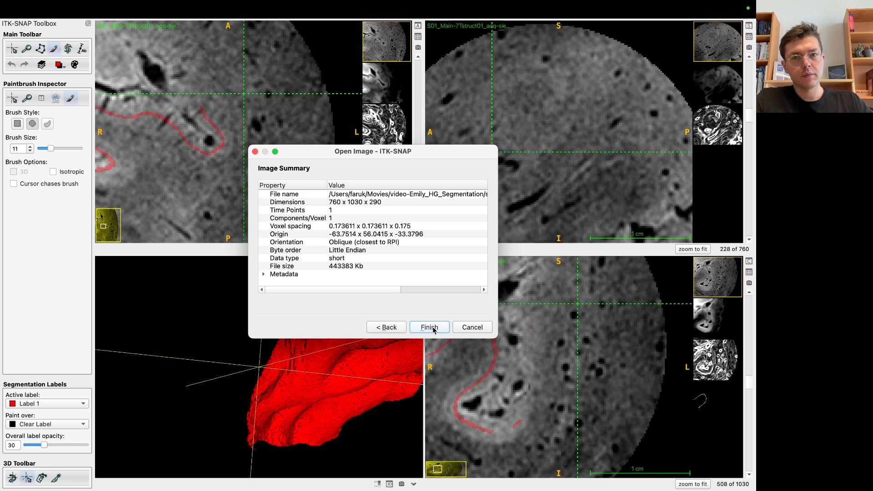
Place the cursor near the centre of the middle grey matter surface in 3D, at voxel 155, 495, 183.
key("s")
left_click_drag(345, 292, 275, 389)
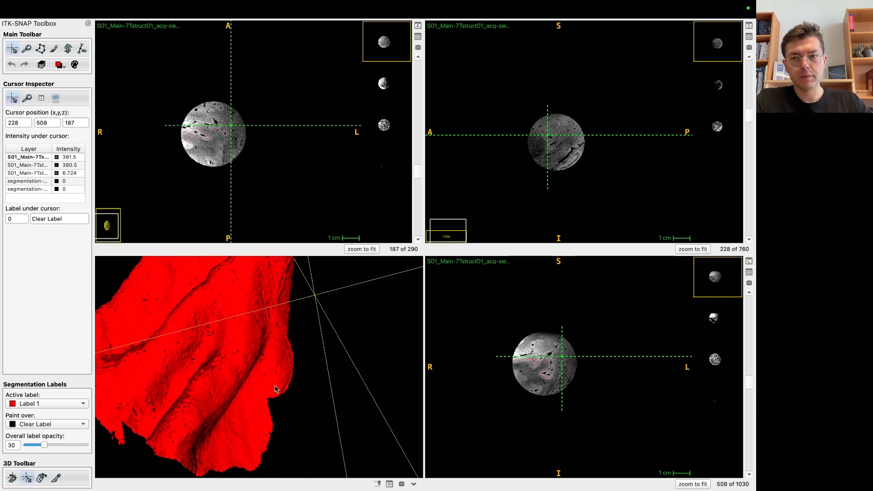
left_click(221, 331)
left_click(259, 373)
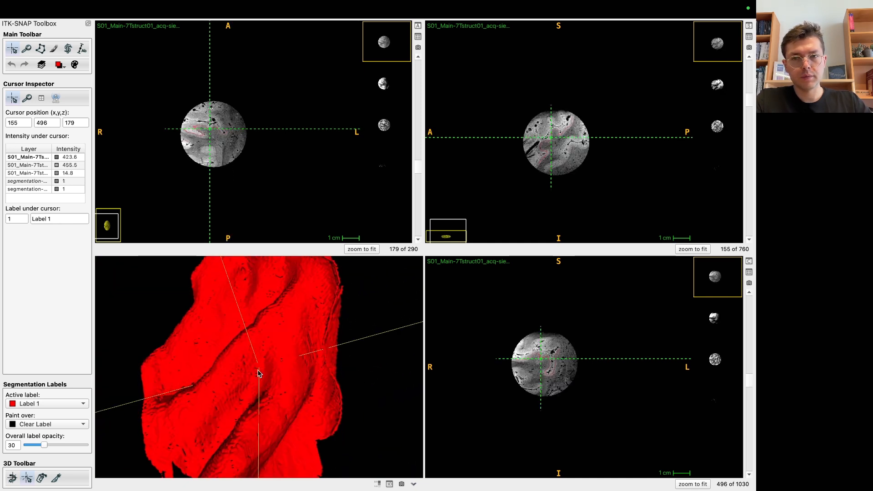
left_click(267, 370)
left_click(263, 361)
key("c")
scroll(537, 133, "up", 10)
scroll(538, 132, "down", 2)
scroll(538, 132, "up", 2)
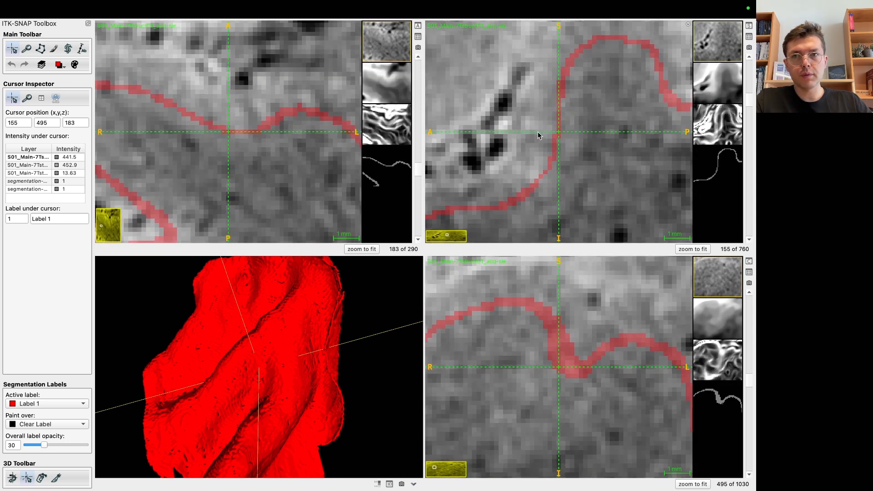
Make Label 2 active over All labels and paint a control point at the cursor with a size 1 brush.
left_click(58, 65)
mouse_move(91, 77)
left_click(155, 103)
left_click(58, 65)
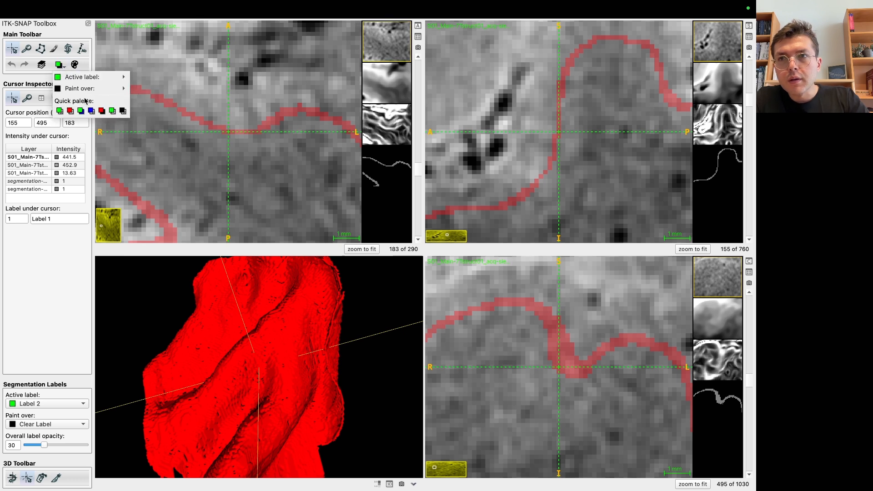
left_click(149, 93)
left_click(53, 49)
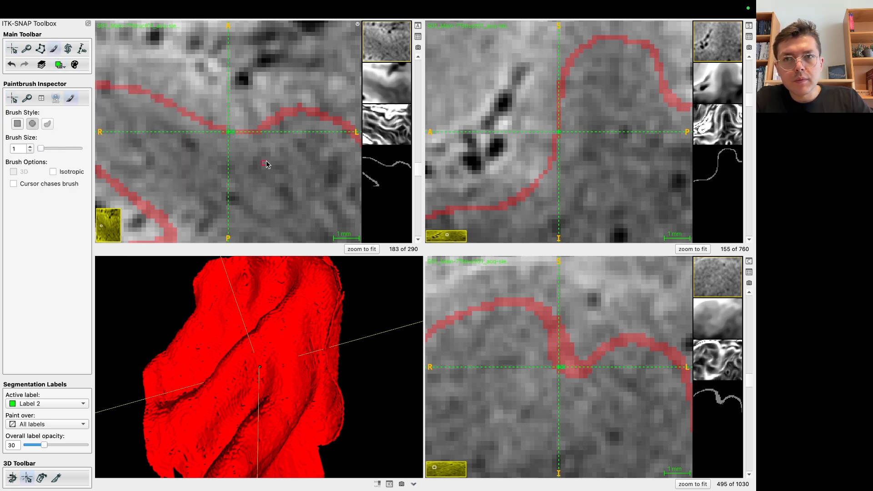
Repaint the extra control-point voxel at 156, 495, 183 with Label 1, leaving a single Label 2 voxel.
key("1")
scroll(244, 126, "up", 5)
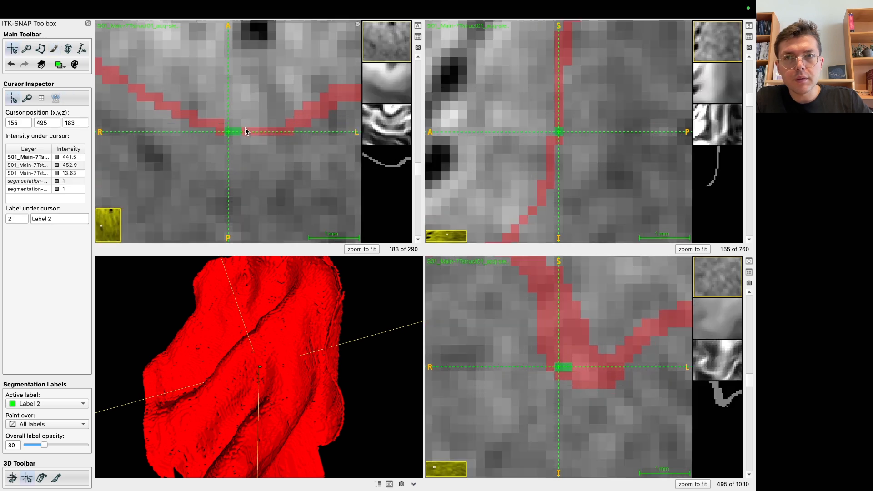
left_click(56, 67)
mouse_move(116, 80)
left_click(152, 87)
left_click(244, 135)
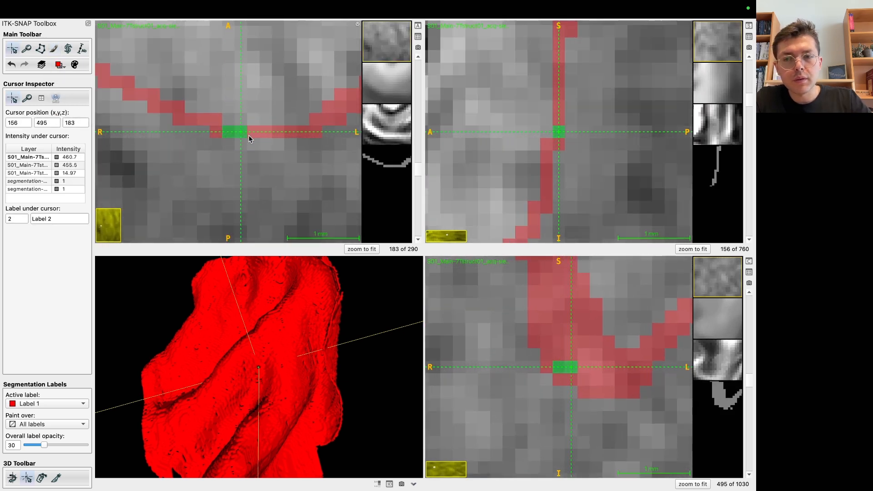
key("4")
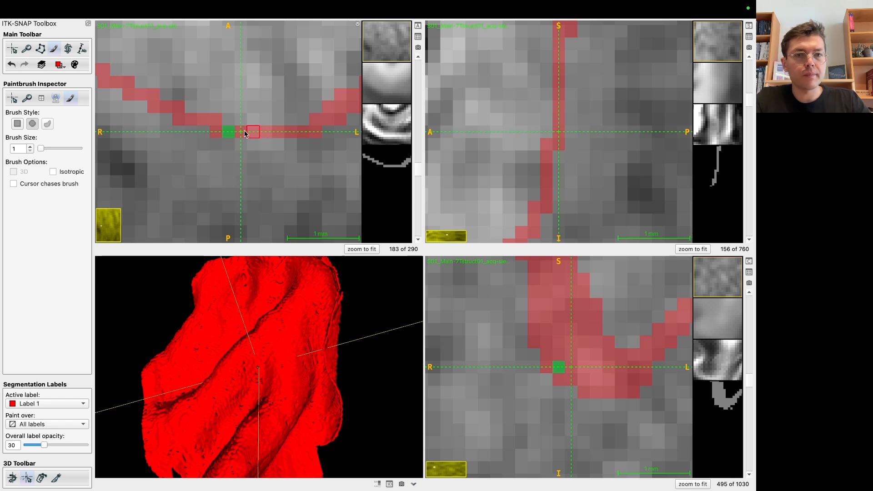
Save the segmentation with the control point as segmentation-hg_v14_midGM_equidist_control_point-0.nii.gz in NiFTI format.
mouse_move(113, 4)
left_click(139, 12)
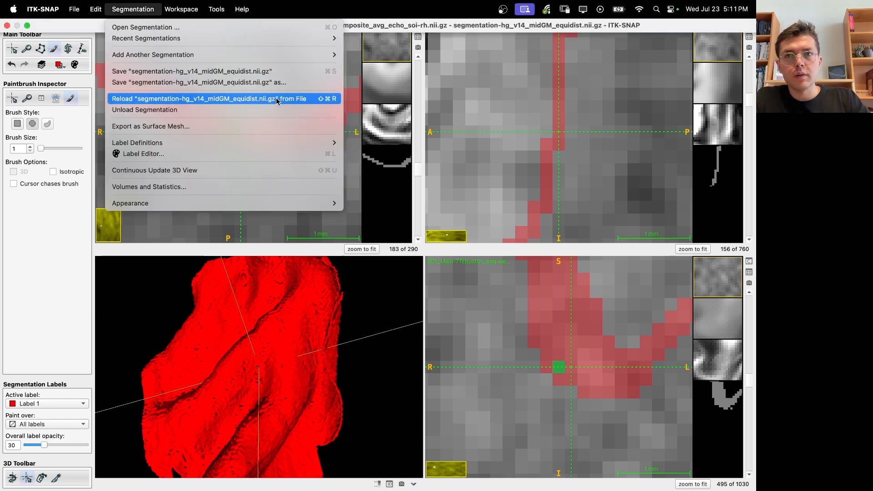
left_click(274, 81)
key("Right")
type("_contro")
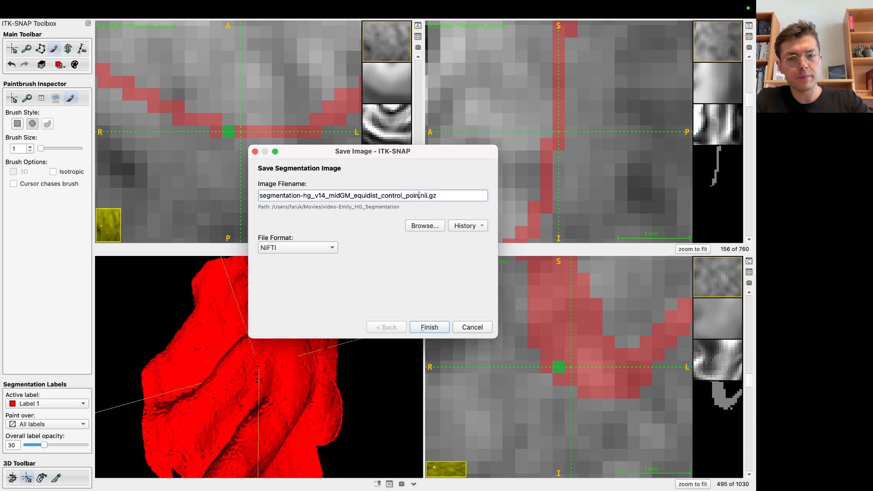
key("Return")
In Terminal, run LN2_MULTILATERATE with segmentation-hg_v14.nii.gz as rim, the v14 control_point-0 file as control points and radius 15.
key("ctrl+Left")
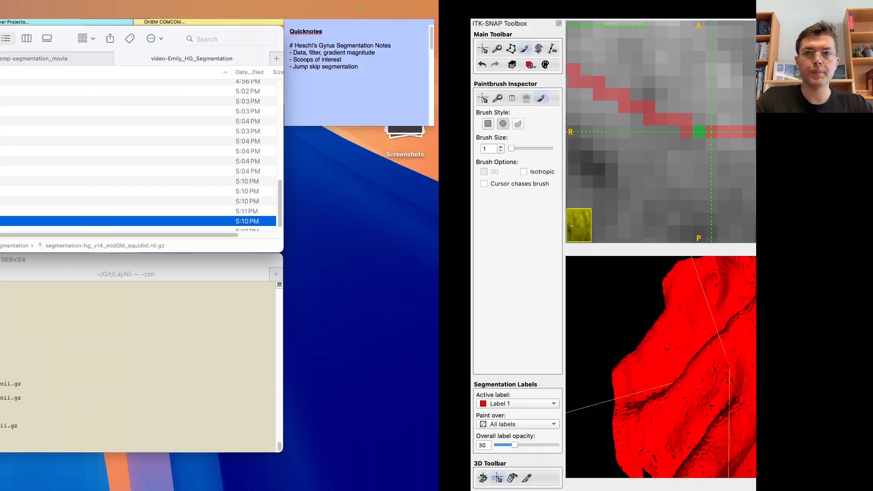
left_click(323, 375)
key("Up")
key("Up")
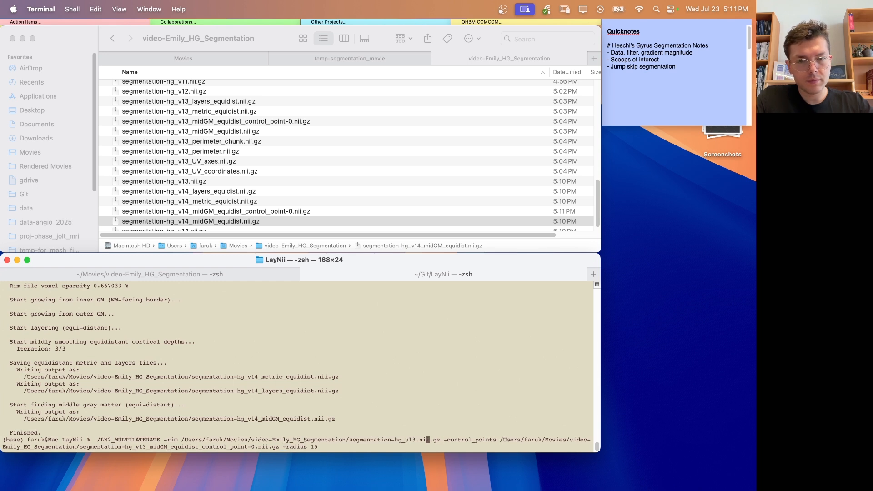
key("BackSpace")
type("4")
key("ctrl+Right")
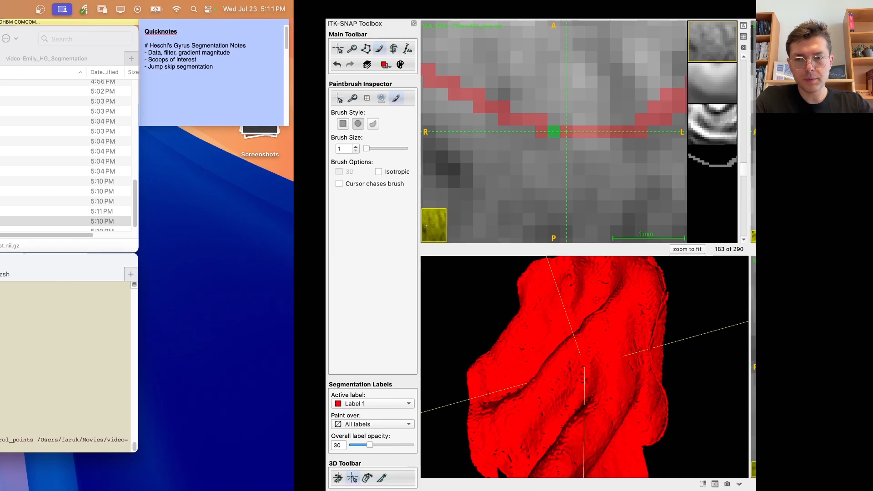
key("ctrl+Left")
key("alt+Right")
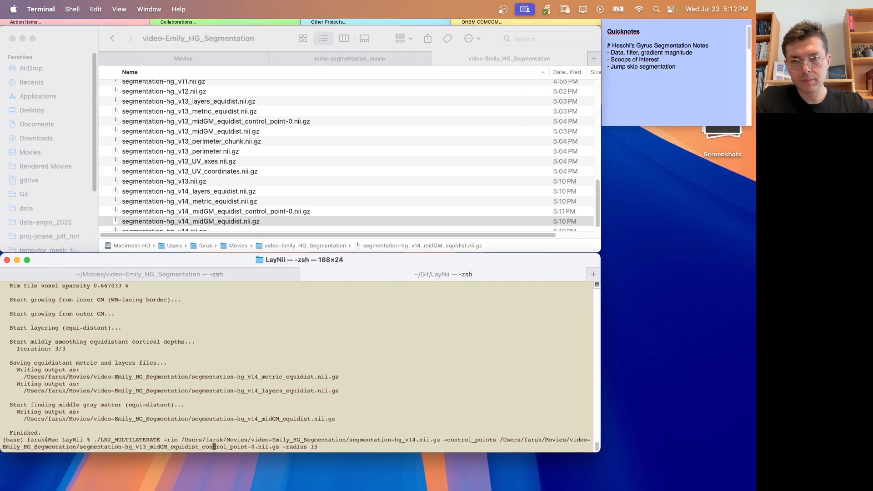
key("BackSpace")
type("4")
key("Return")
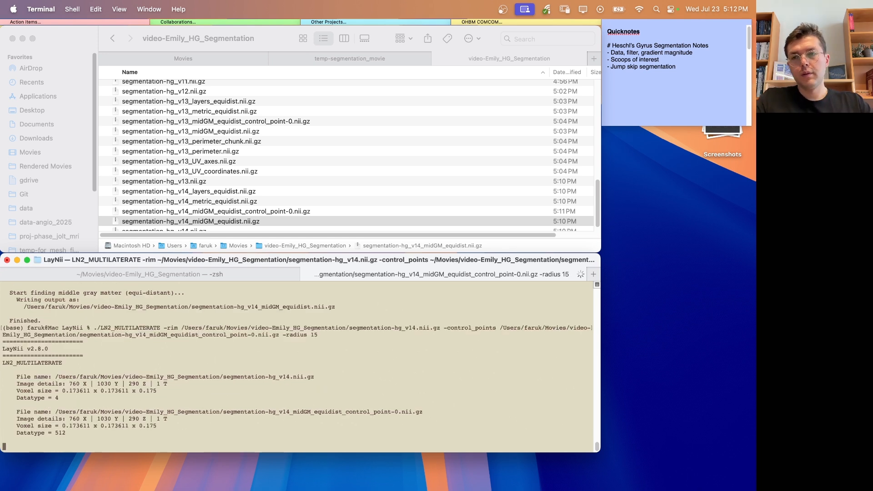
Copy the path of segmentation-hg_v14_perimeter.nii.gz in Finder and open it as the segmentation in ITK-SNAP.
scroll(345, 192, "down", 2)
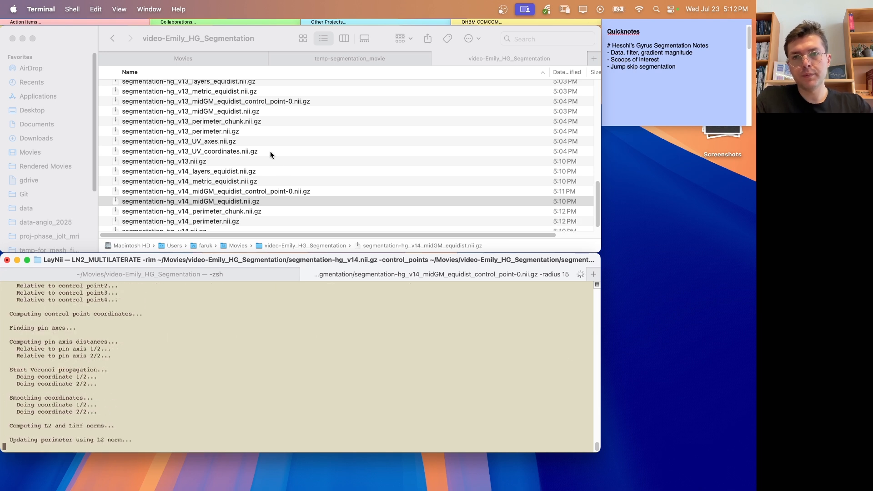
scroll(243, 181, "down", 1)
left_click(242, 191)
left_click(241, 211)
key("ctrl+Right")
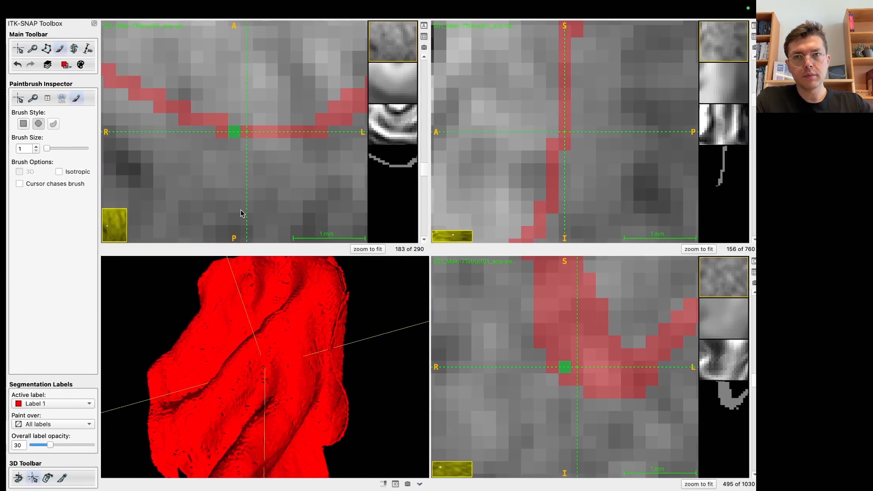
left_click(217, 9)
mouse_move(135, 14)
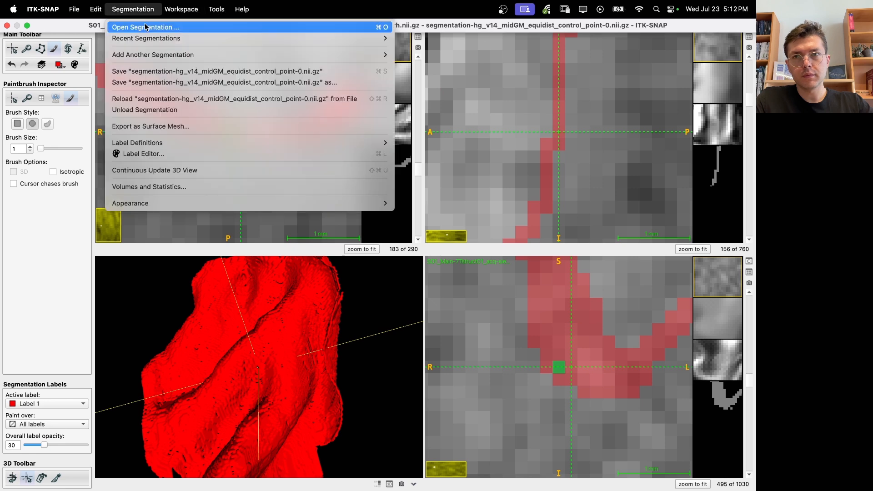
left_click(164, 32)
type("/Users/faruk/Movies/video-Emily_HG_Segmentation/segmentation-hg_v14_perimeter.nii.gz")
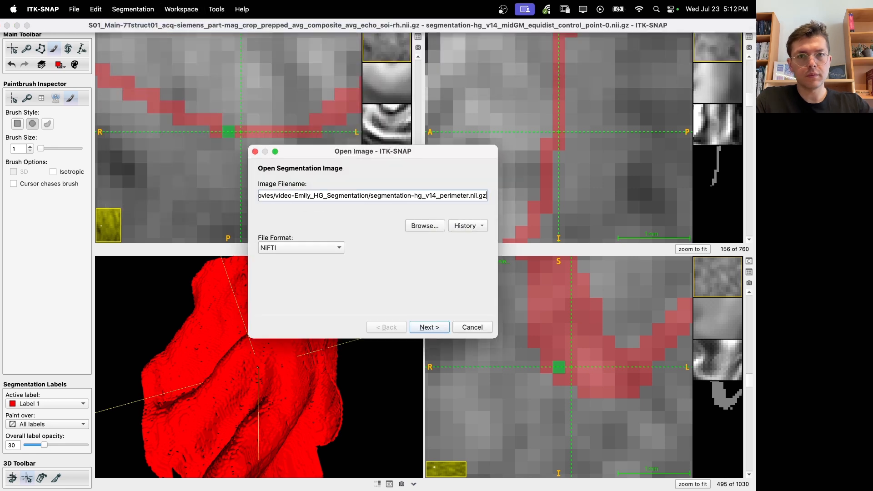
key("Return")
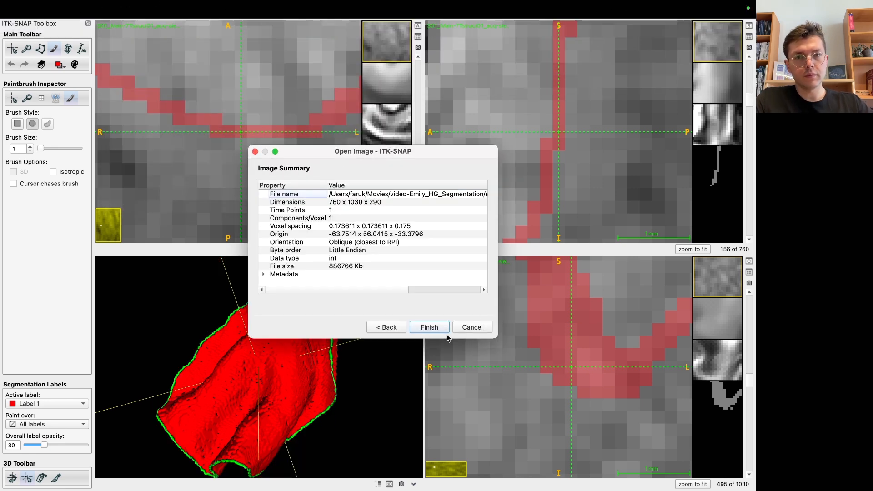
left_click(443, 329)
Examine the perimeter of the middle grey matter surface from several sides in 3D and in the zoomed-out slices.
left_click_drag(400, 384, 297, 354)
scroll(297, 354, "up", 10)
left_click_drag(300, 324, 109, 338)
left_click_drag(324, 312, 103, 321)
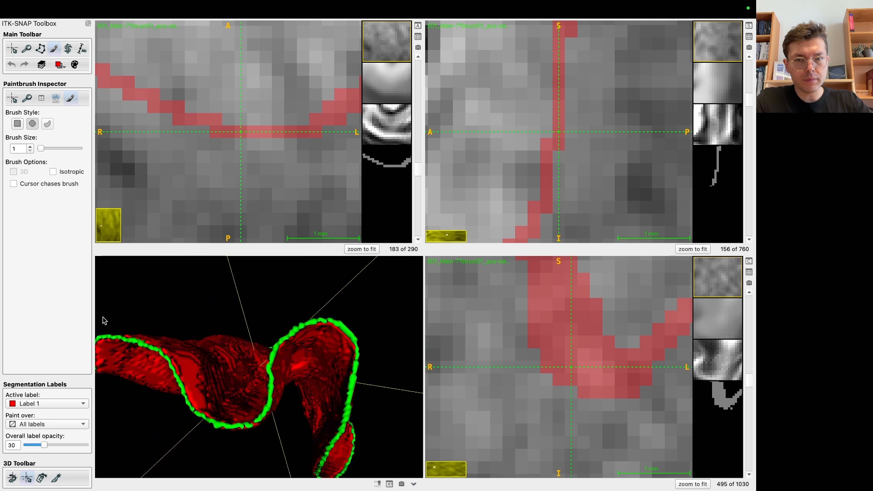
left_click_drag(369, 360, 326, 387)
key("1")
left_click_drag(285, 159, 290, 196)
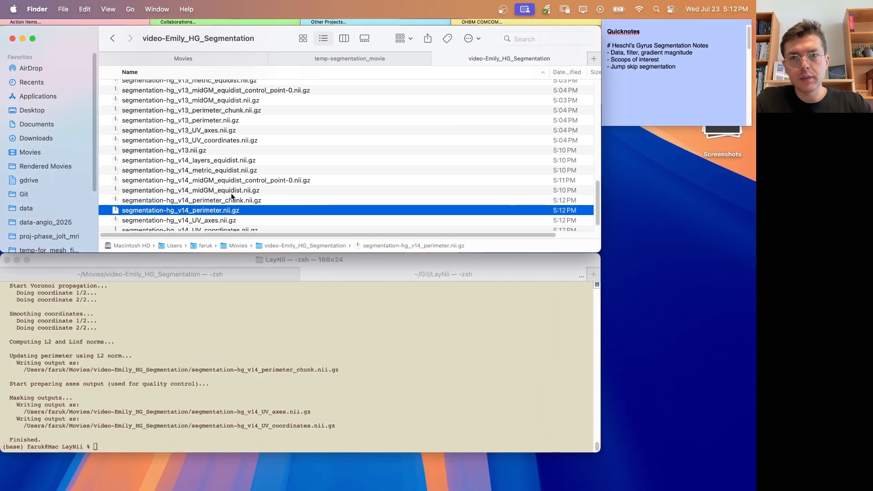
Copy the path of segmentation-hg_v14_UV_axes.nii.gz in Finder, open it as the segmentation in ITK-SNAP and check the axes in 3D.
left_click(226, 199)
key("super+c")
key("ctrl+Right")
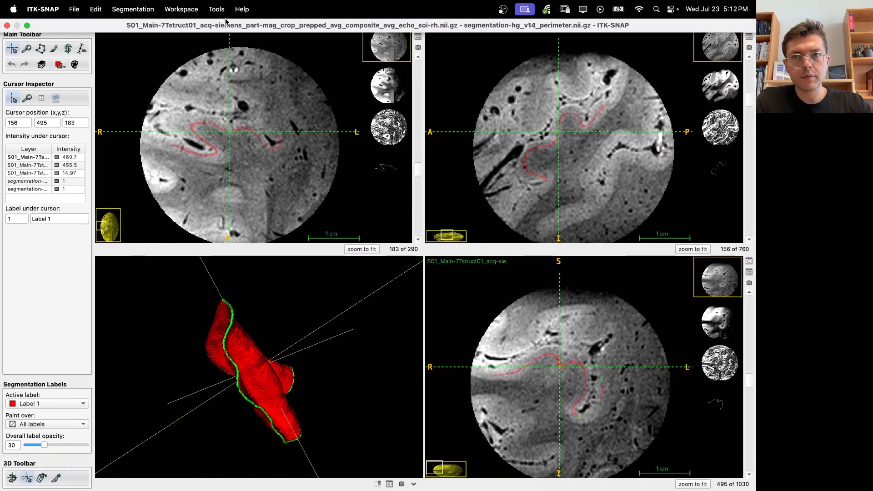
left_click(217, 9)
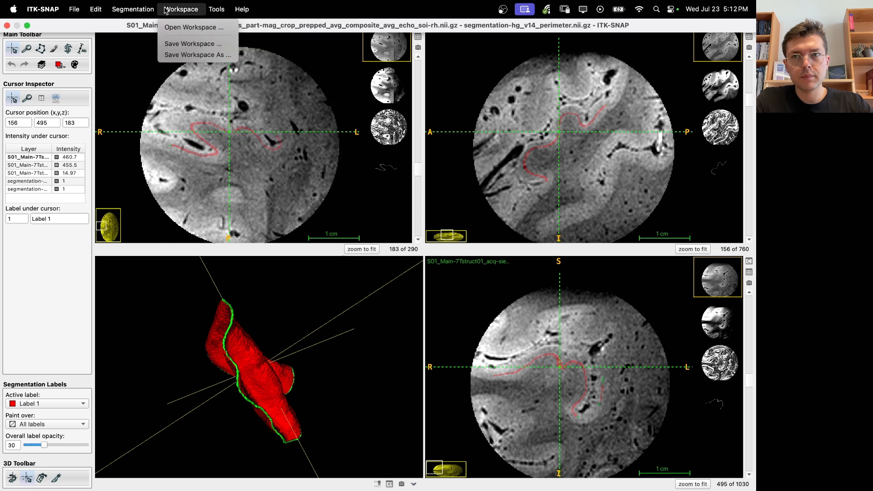
mouse_move(133, 9)
left_click(134, 28)
key("super+v")
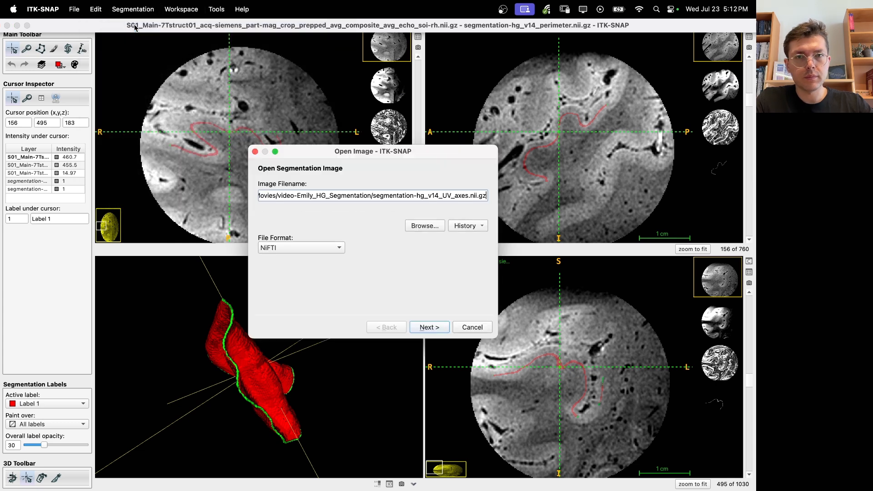
left_click(428, 328)
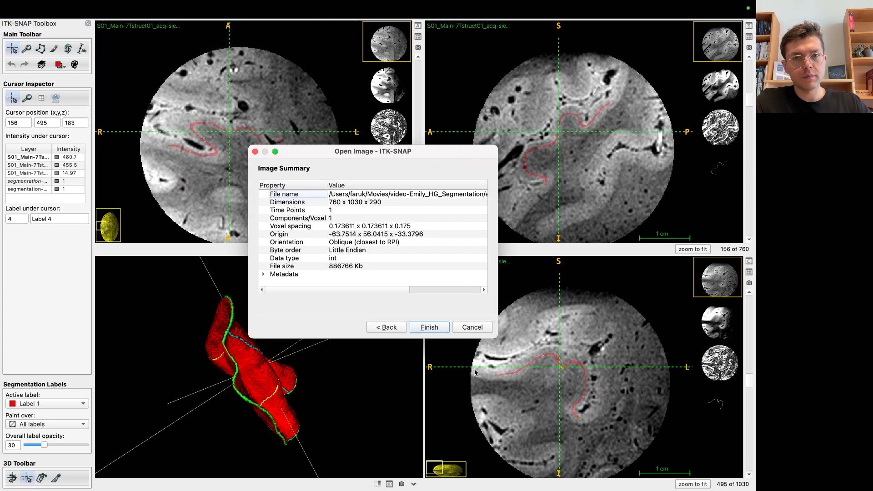
left_click(429, 328)
left_click_drag(322, 335, 194, 340)
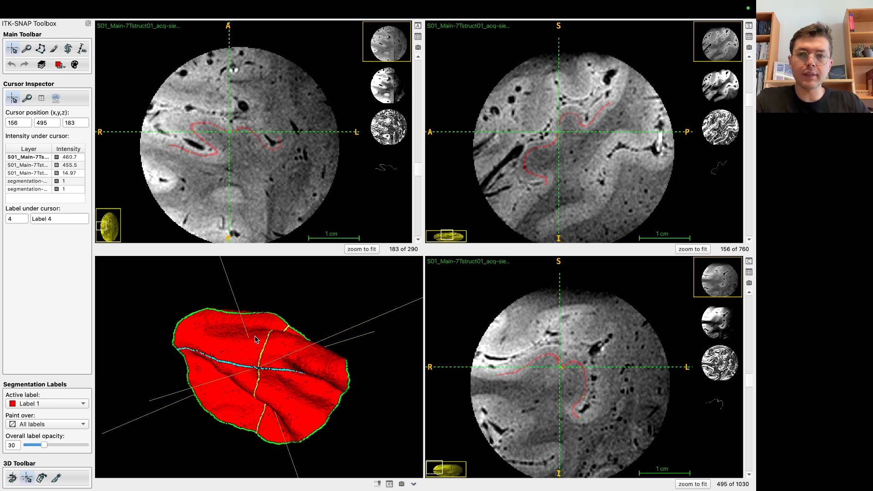
mouse_move(364, 314)
left_mouse_down()
mouse_move(312, 433)
mouse_move(356, 312)
mouse_move(293, 380)
mouse_move(202, 360)
mouse_move(178, 316)
mouse_move(359, 331)
mouse_move(351, 304)
left_mouse_up()
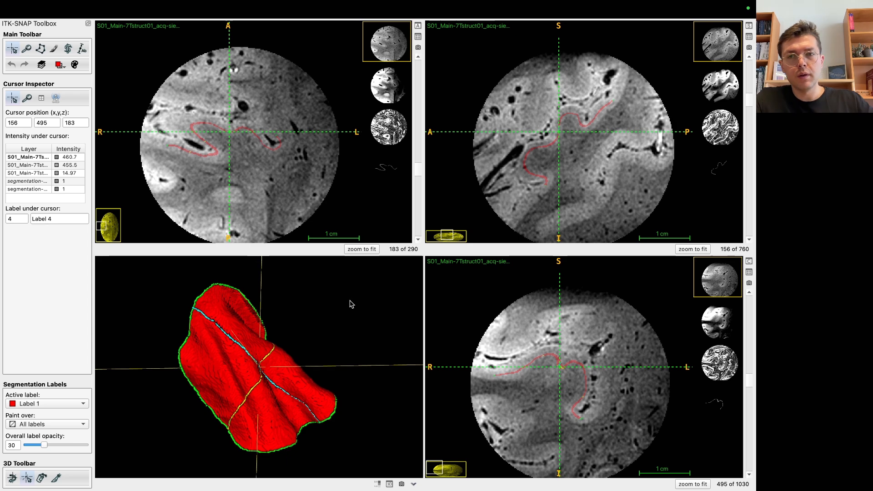
Open segmentation-hg_v14_perimeter_chunk.nii.gz from Finder as the segmentation in ITK-SNAP and inspect the chunk's borders in 3D.
key("ctrl+Left")
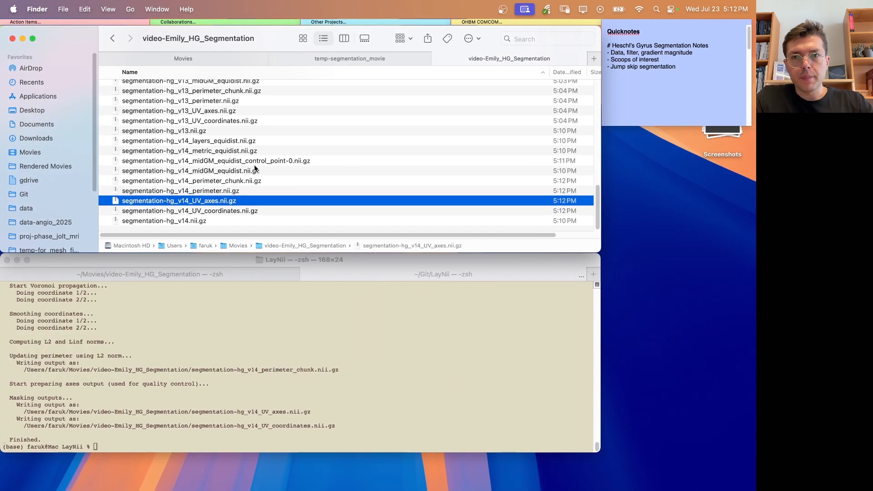
left_click(232, 182)
key("ctrl+Right")
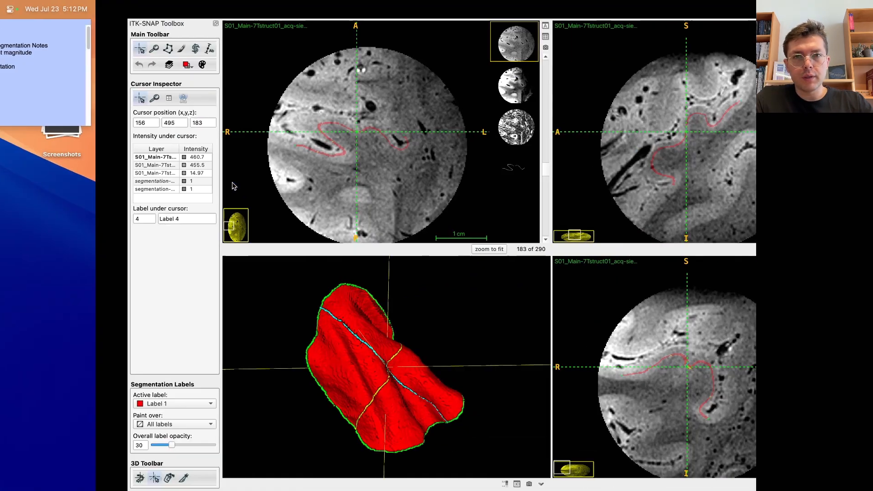
left_click(155, 8)
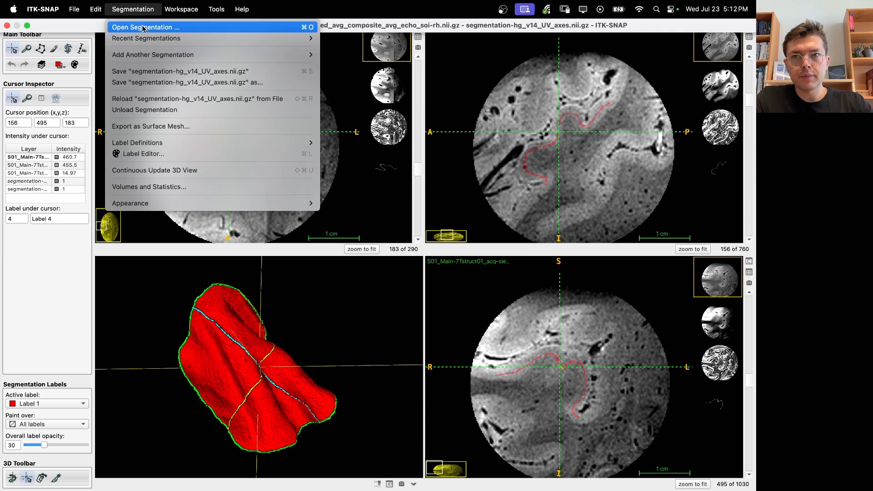
left_click(145, 26)
type("segmentation-hg_v14_perimeter_chunk.nii.gz")
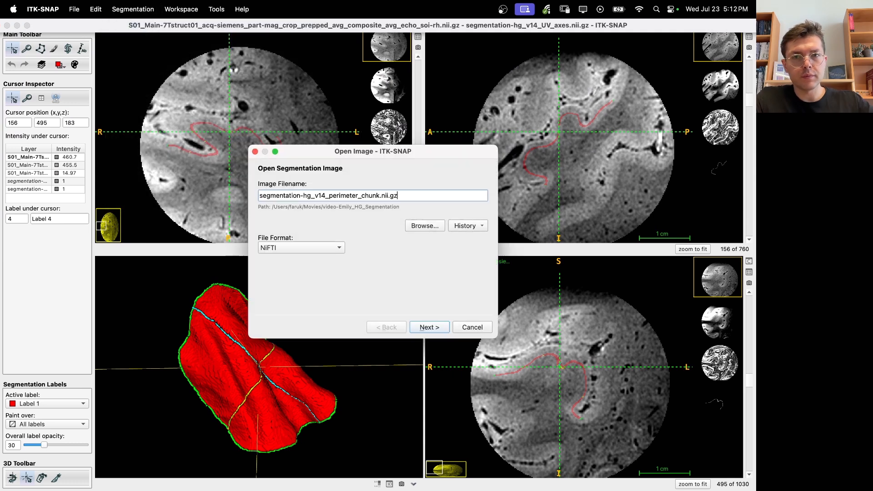
left_click(429, 327)
left_click(422, 327)
left_click_drag(364, 348, 268, 298)
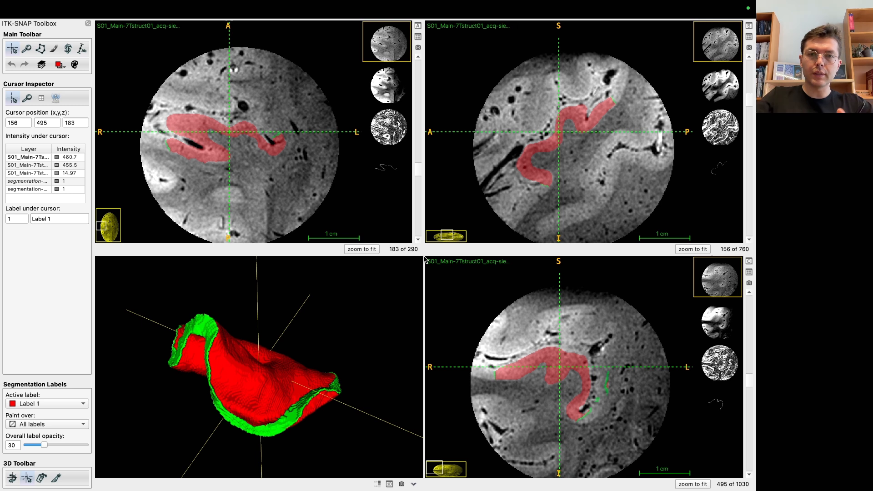
left_click_drag(359, 322, 376, 375)
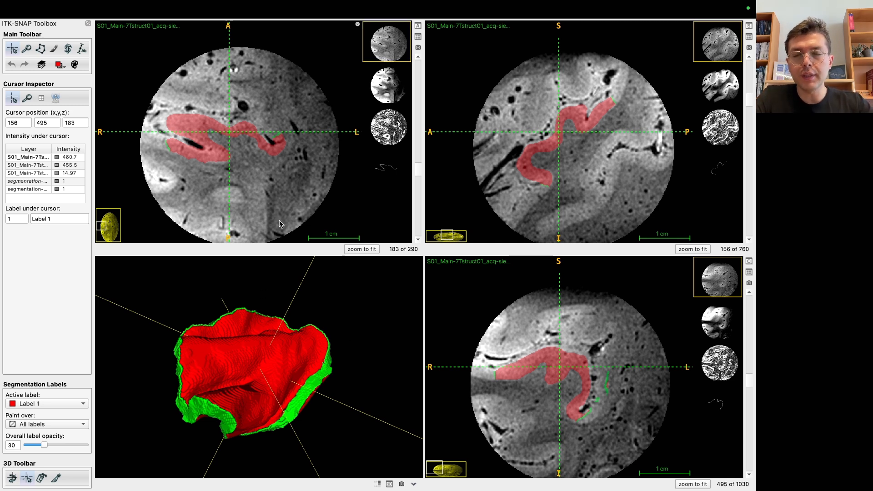
Add segmentation-hg_v14_perimeter_chunk.nii.gz in ITK-SNAP as an additional image, displayed separately beside the other images.
key("ctrl+Left")
left_click(242, 173)
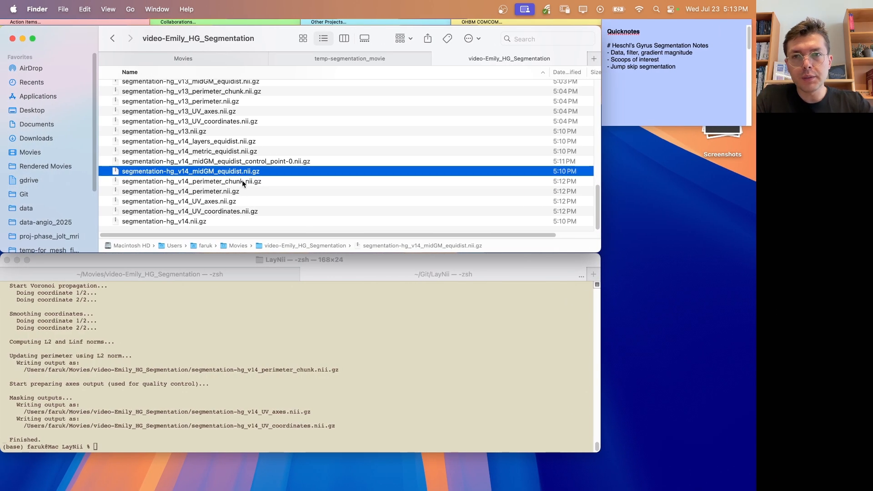
left_click(242, 180)
key("ctrl+Right")
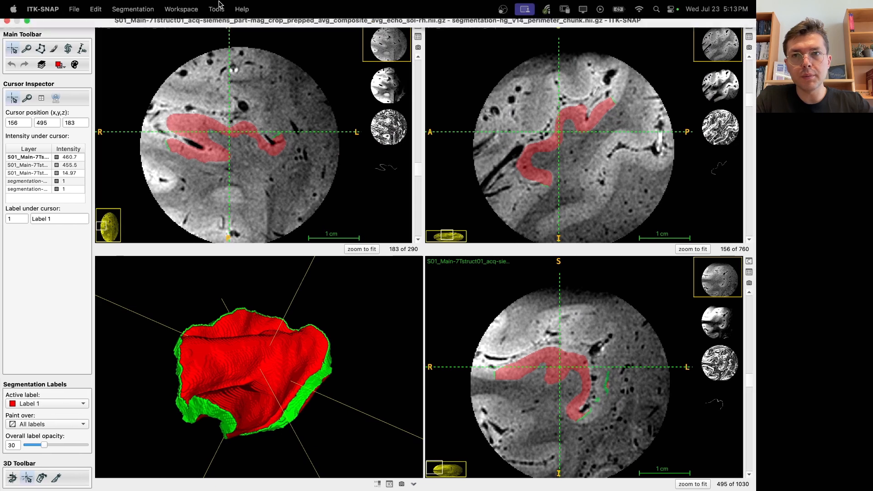
left_click(217, 9)
mouse_move(75, 9)
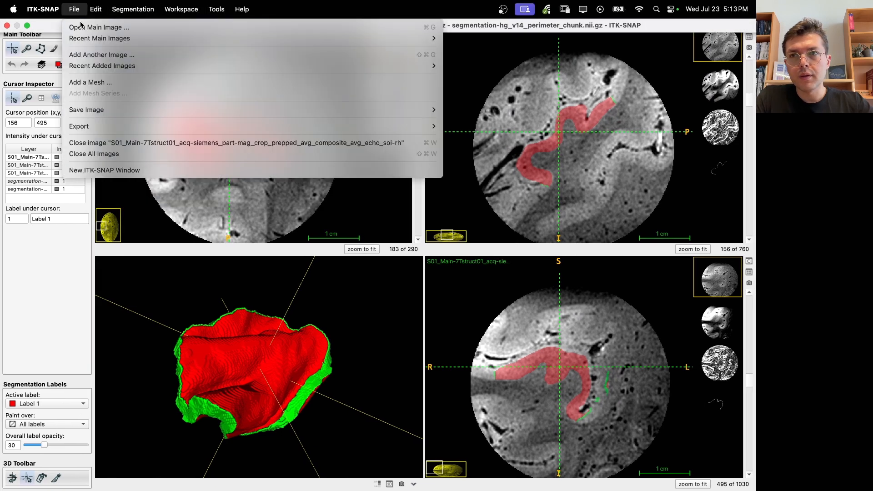
left_click(93, 55)
type("segmentation-hg_v14_perimeter_chunk.nii.gz")
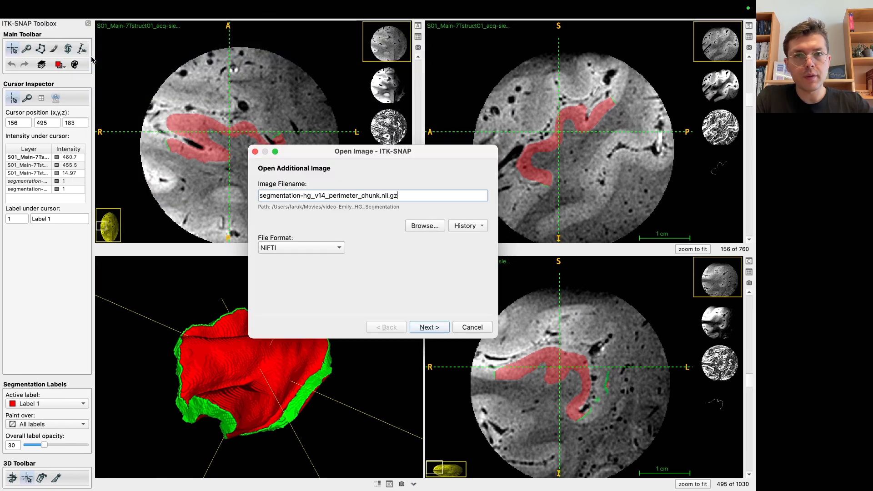
key("Return")
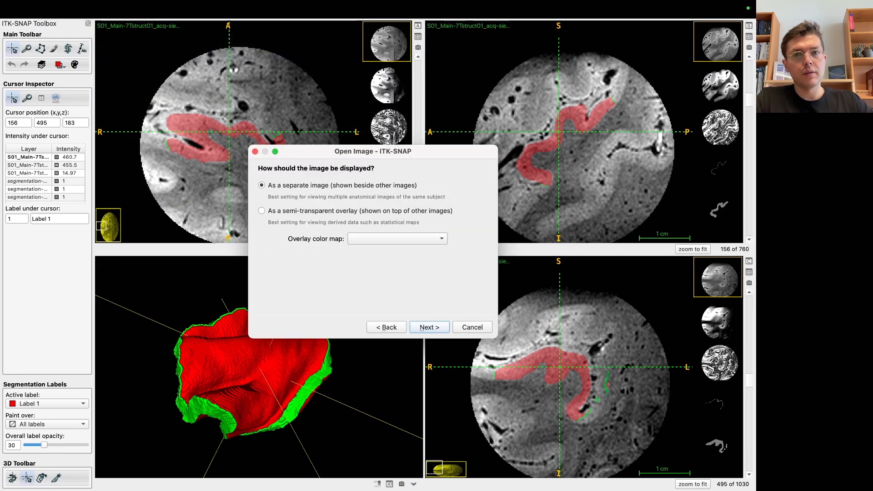
left_click(434, 328)
left_click(436, 327)
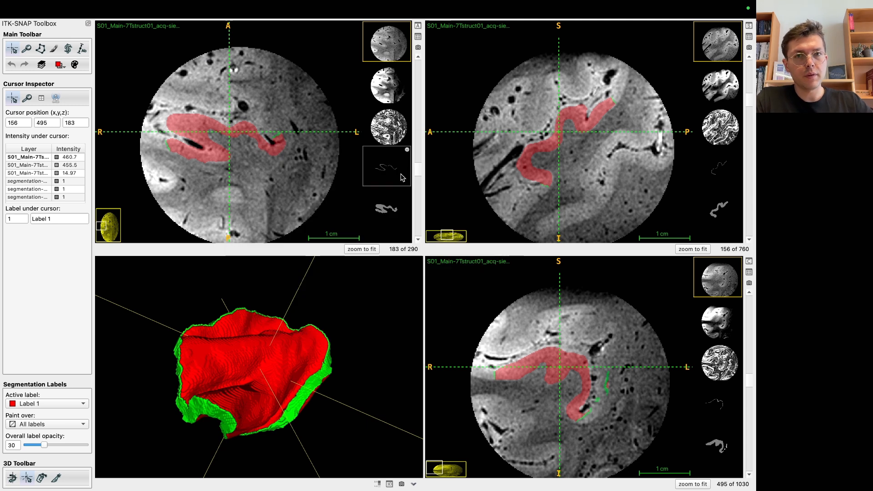
Close the outdated segmentation-hg_v09_perimeter additional image, keeping the v14 perimeter chunk image loaded.
right_click(406, 157)
left_click(433, 175)
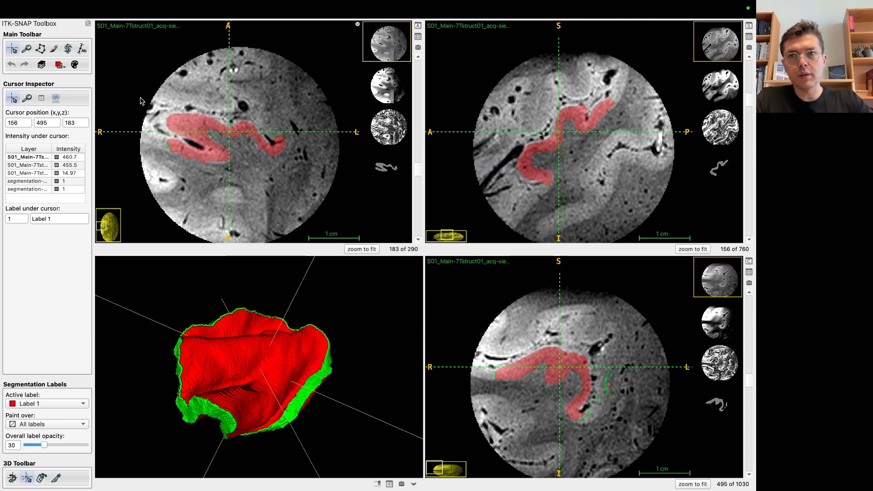
left_click(41, 64)
mouse_move(248, 229)
left_mouse_down()
mouse_move(279, 231)
mouse_move(234, 227)
mouse_move(265, 228)
left_mouse_up()
left_click(294, 219)
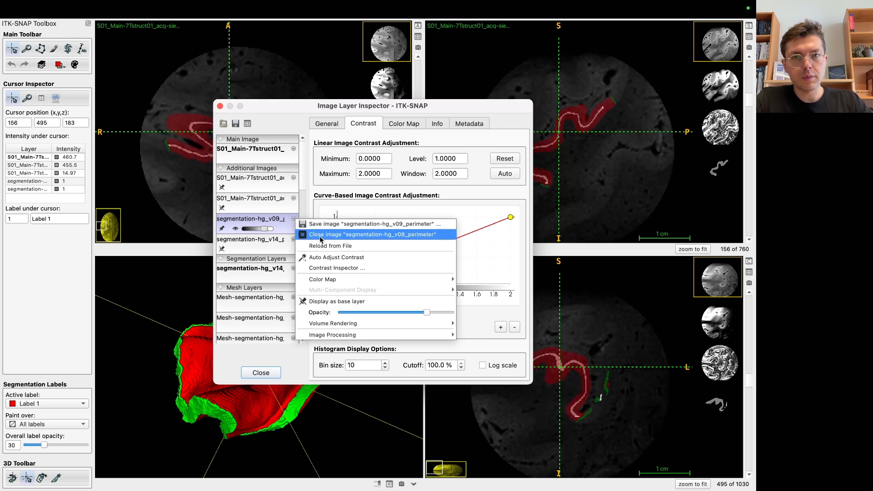
left_click(302, 234)
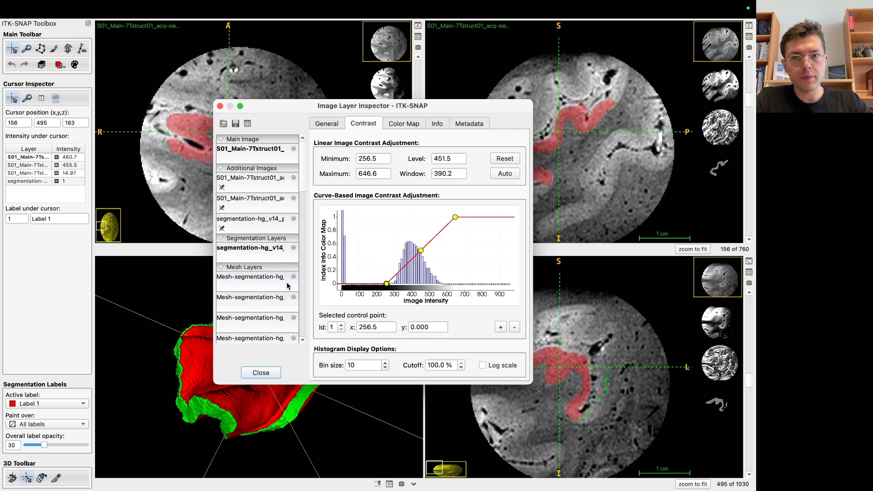
Close the Image Layer Inspector and display the segmentation-hg_v14_perimeter_chunk image as an overlay on the main image.
left_click(220, 106)
left_click(390, 172)
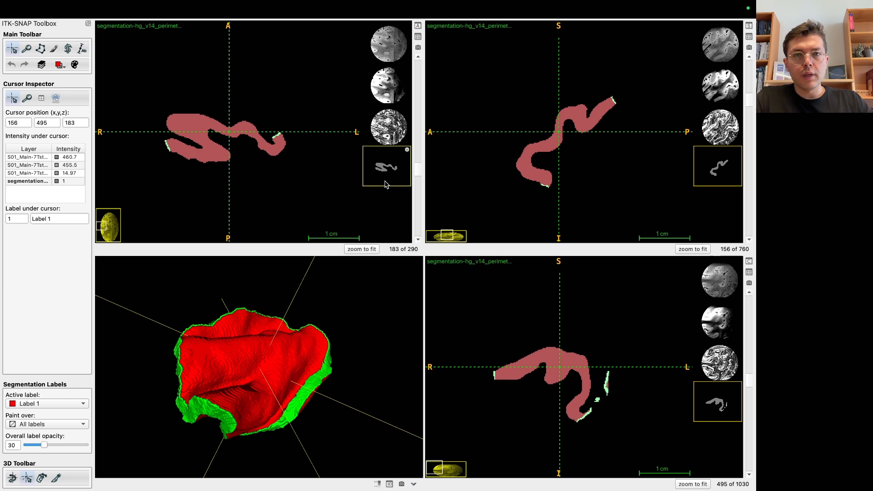
left_click(407, 151)
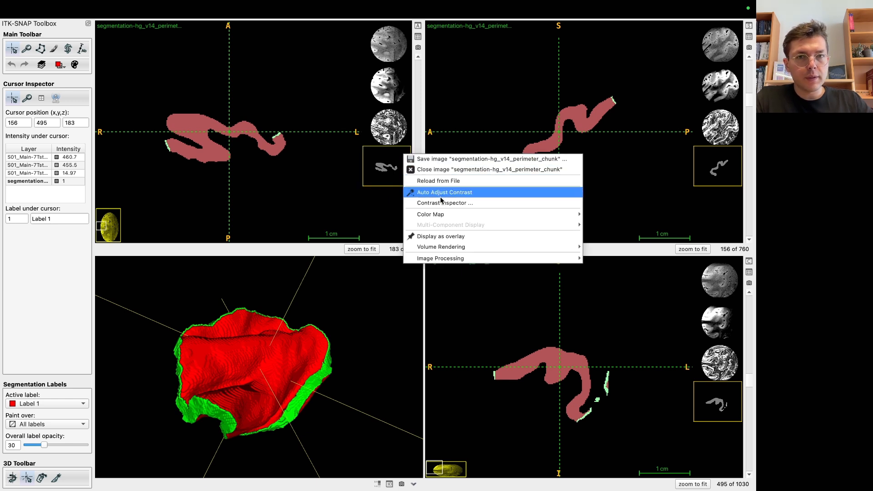
left_click(437, 236)
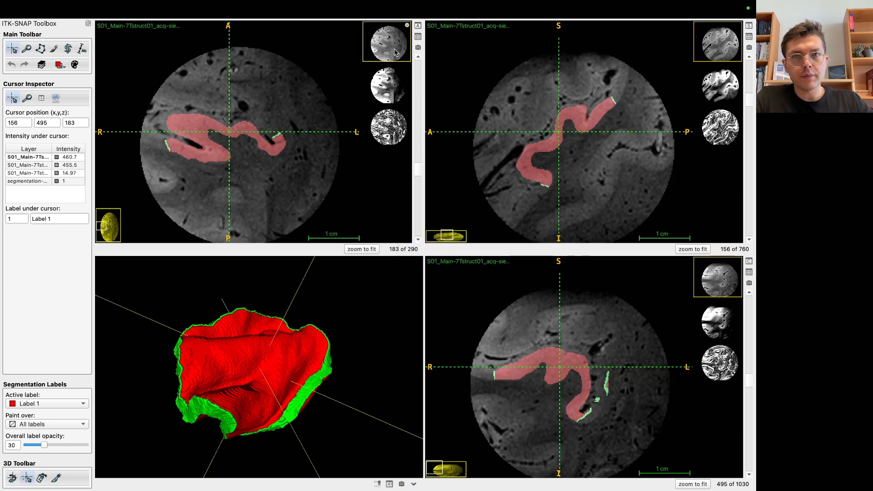
Pick segmentation-hg_v14.nii.gz in Finder and open it as the segmentation in ITK-SNAP.
key("ctrl+Left")
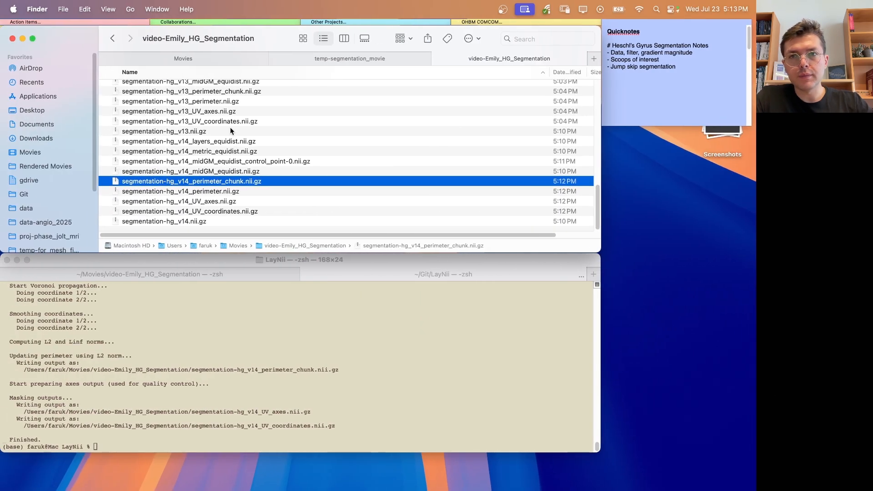
scroll(231, 137, "up", 2)
scroll(230, 137, "down", 2)
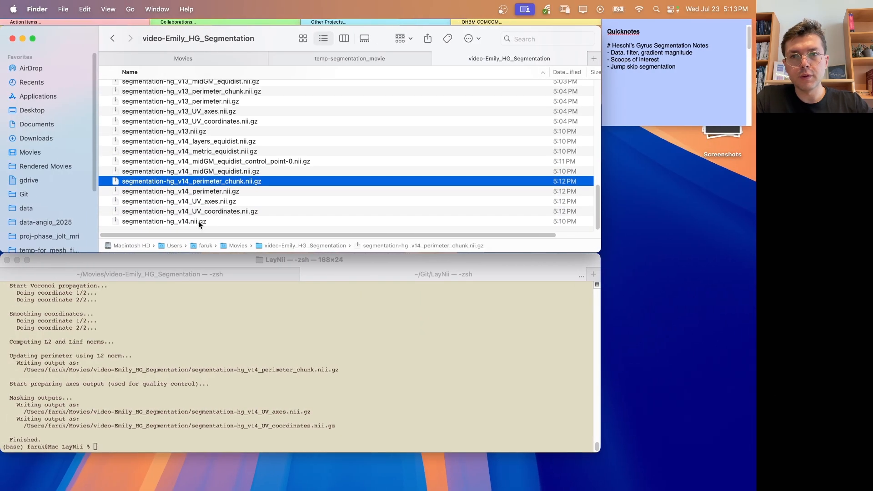
left_click(227, 222)
key("ctrl+Right")
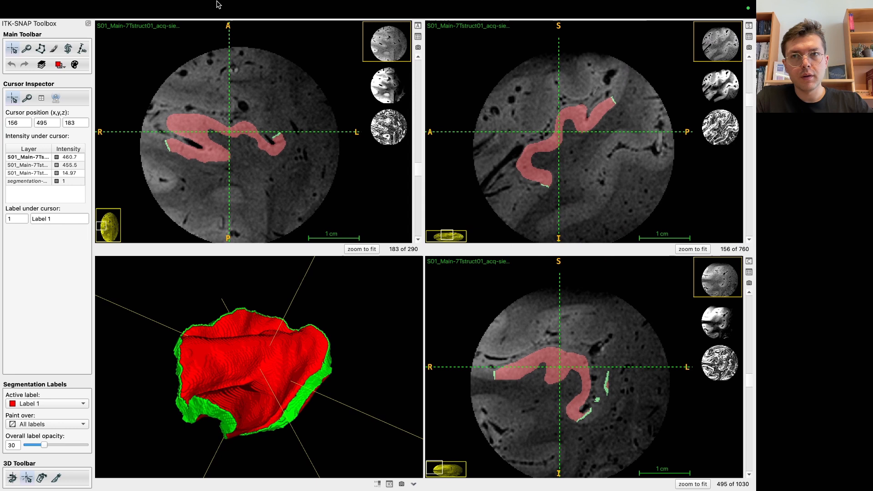
left_click(190, 9)
mouse_move(133, 9)
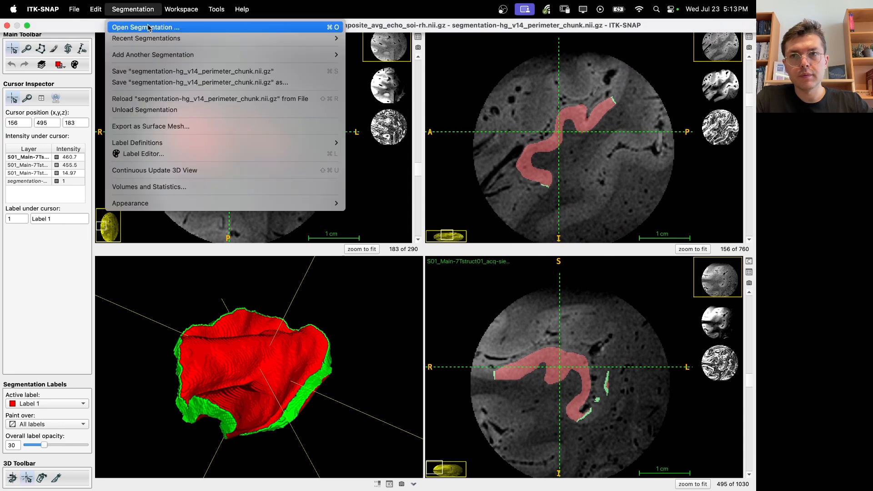
left_click(148, 27)
type("segmentation-hg_v14.nii.gz")
key("Return")
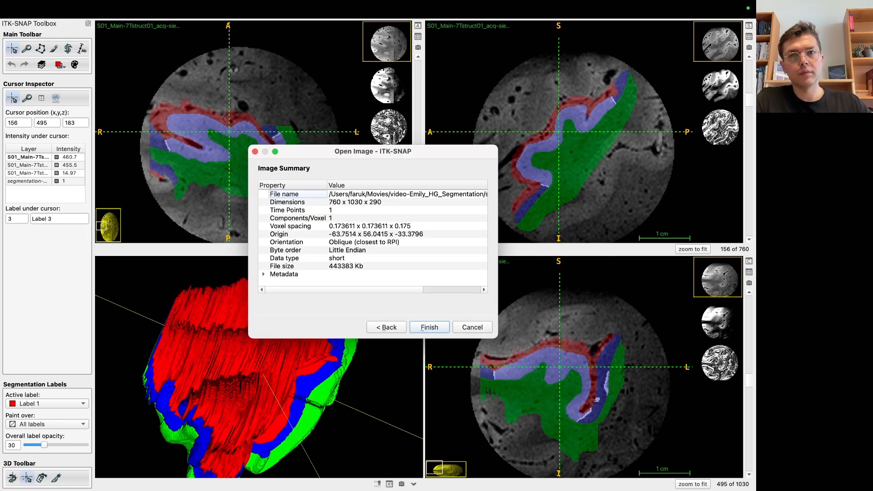
left_click(430, 327)
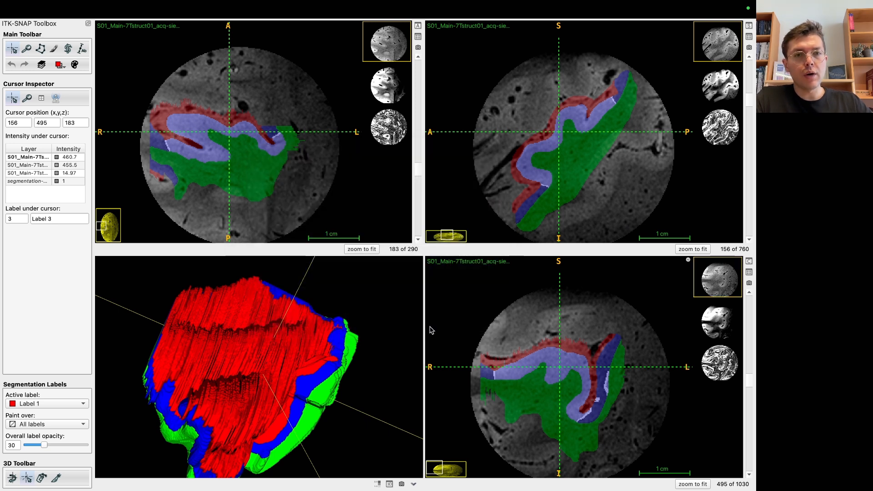
Enlarge the sagittal view to fill the workspace and examine the v14 segmentation around the overlaid perimeter chunk.
key("s")
key("s")
key("s")
key("s")
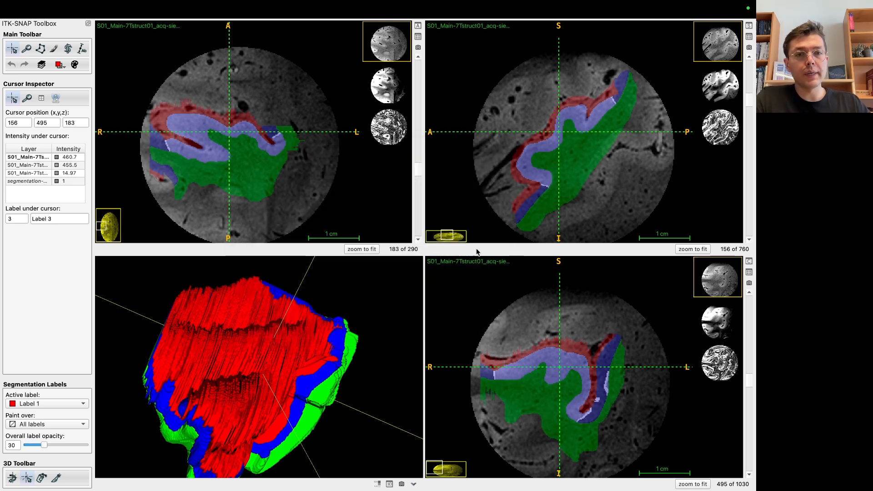
scroll(585, 352, "up", 5)
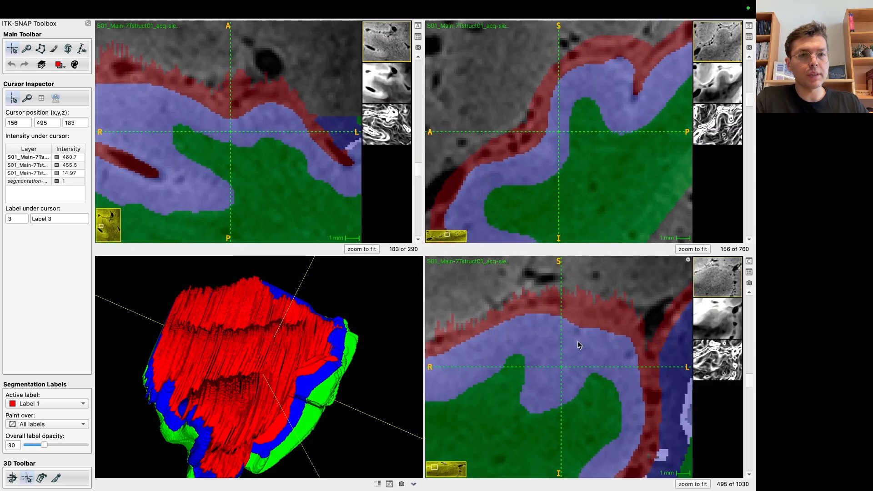
left_click(747, 37)
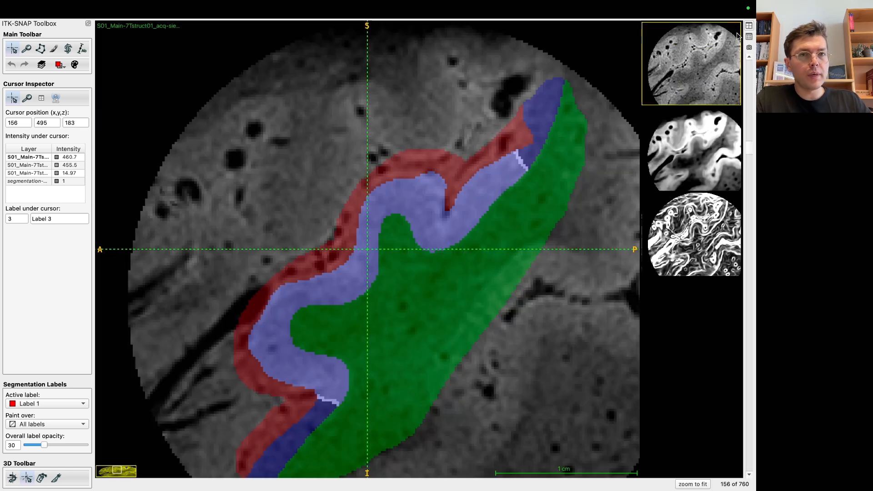
key("s")
key("s")
scroll(476, 246, "down", 5)
scroll(474, 233, "up", 7)
scroll(471, 221, "down", 4)
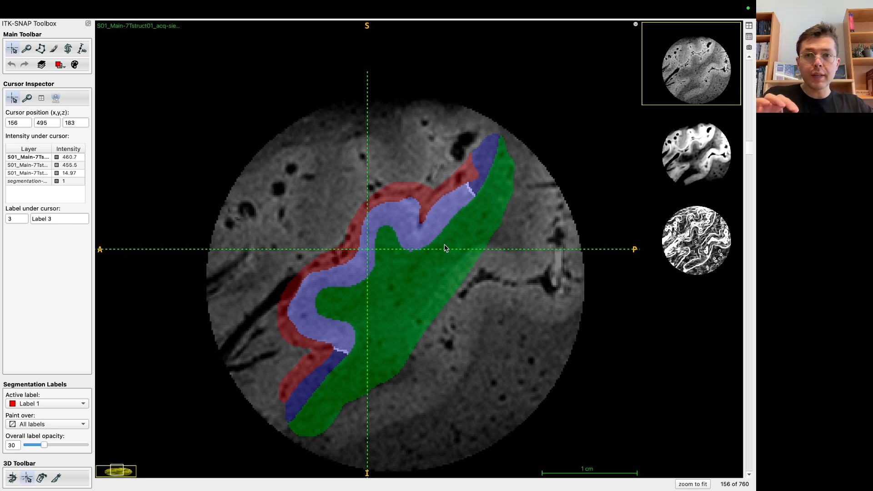
Hide the segmentation labels and examine the perimeter chunk's borders against the anatomical image in the sagittal view.
key("s")
key("s")
key("s")
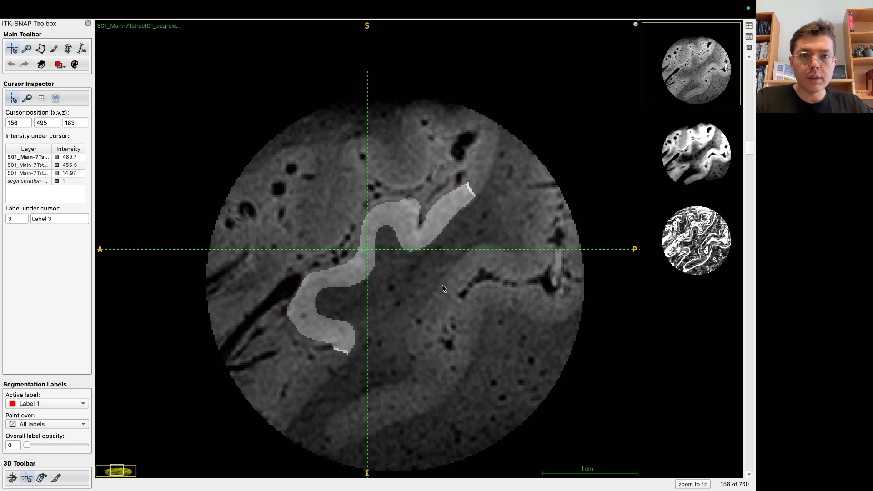
scroll(426, 260, "up", 5)
scroll(429, 261, "down", 5)
scroll(430, 262, "up", 4)
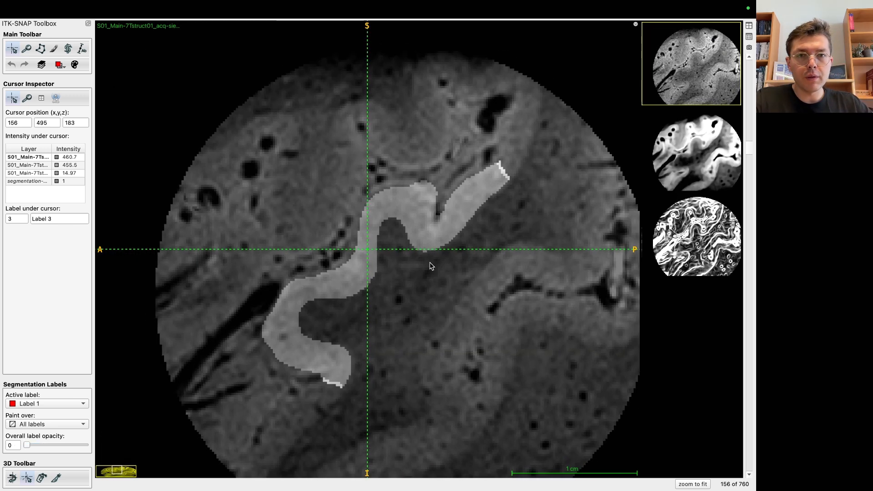
key("s")
key("s")
scroll(429, 264, "up", 1)
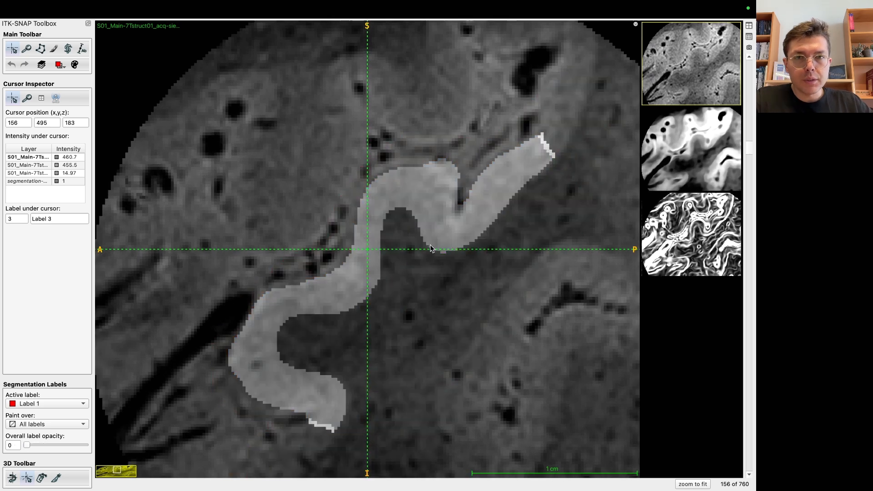
Lower the opacity of the perimeter chunk overlay with the segmentation labels hidden.
key("s")
key("a")
key("q")
key("q")
key("q")
key("q")
key("q")
key("q")
key("q")
key("q")
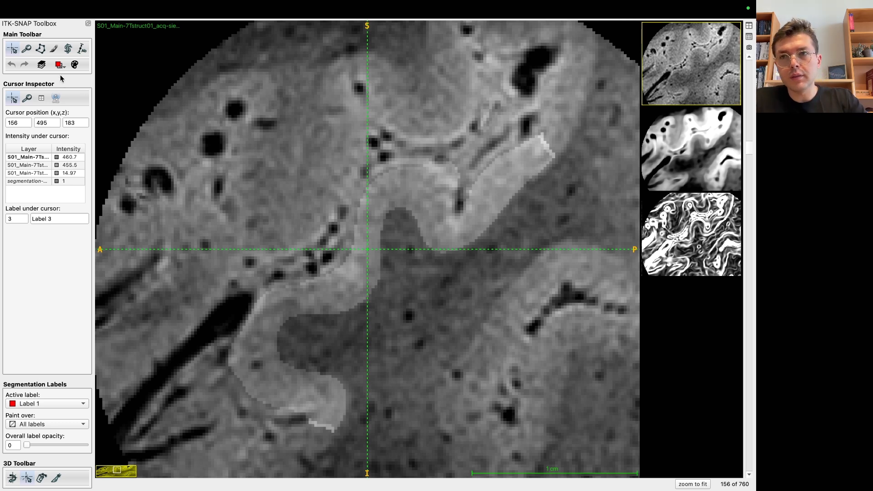
Set the perimeter chunk overlay's colormap to Hot and its contrast minimum to 0.1.
left_click(41, 65)
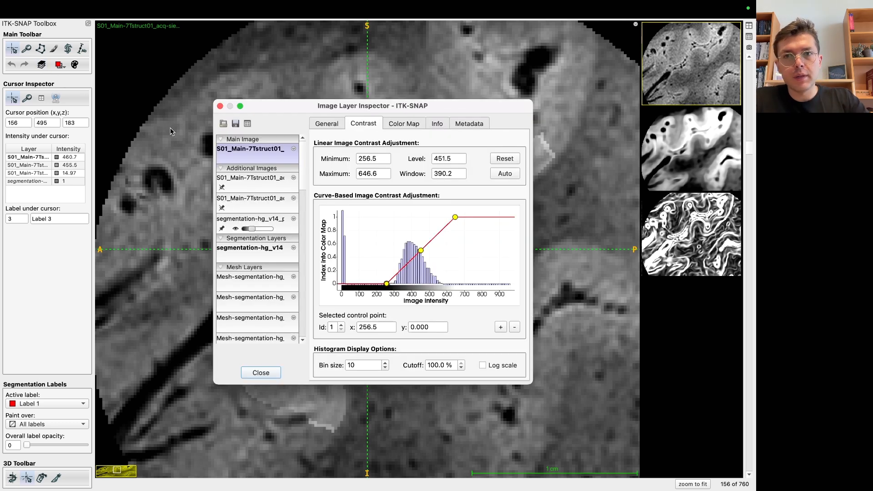
left_click(268, 222)
left_click(403, 124)
left_click(391, 167)
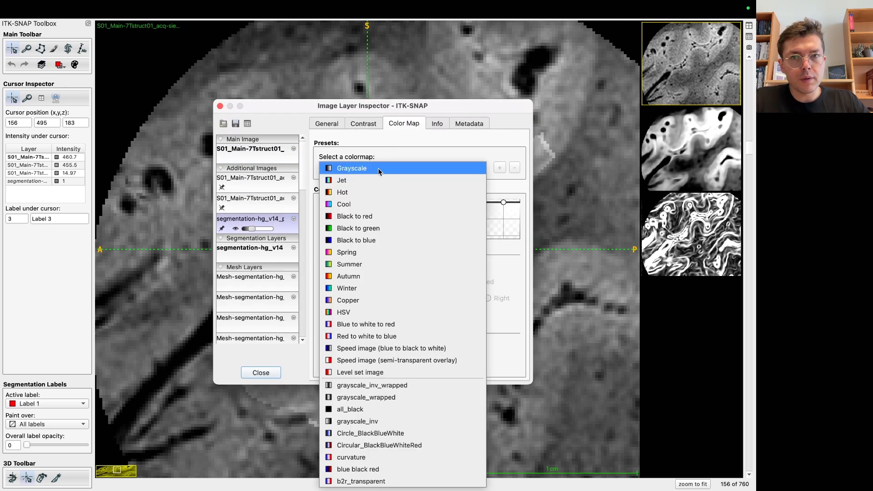
left_click(348, 192)
left_click_drag(365, 106, 367, 144)
left_click(360, 163)
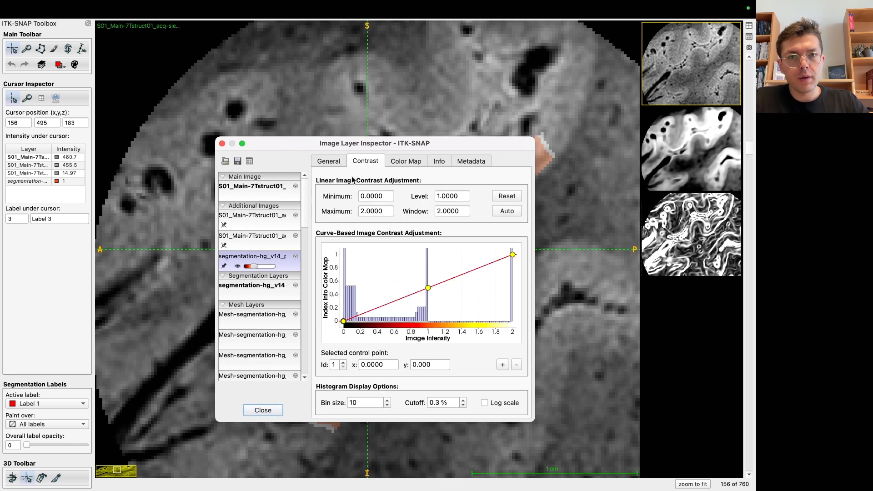
type("1")
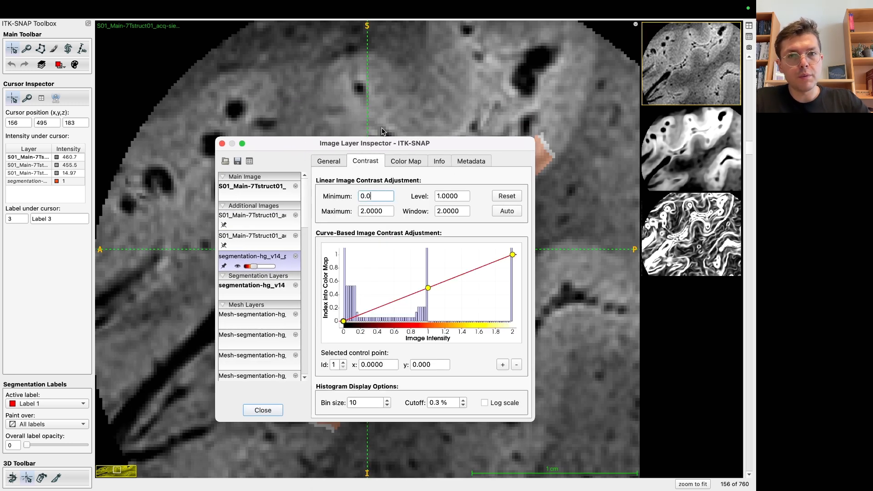
left_click(380, 209)
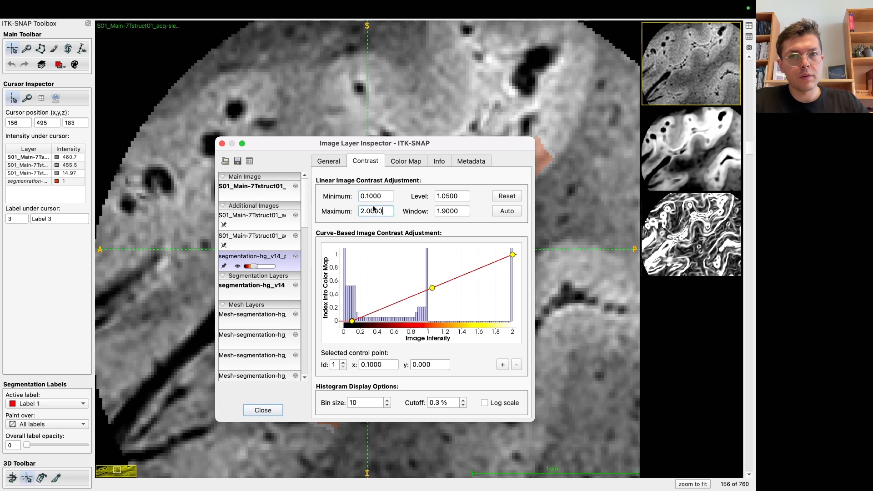
left_click(222, 144)
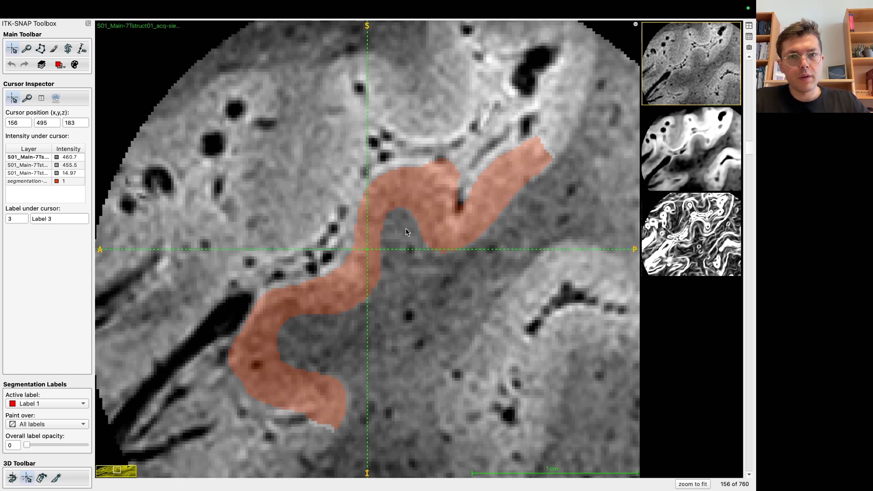
Show the segmentation labels again, make Label 3 the active label and activate the paintbrush.
key("s")
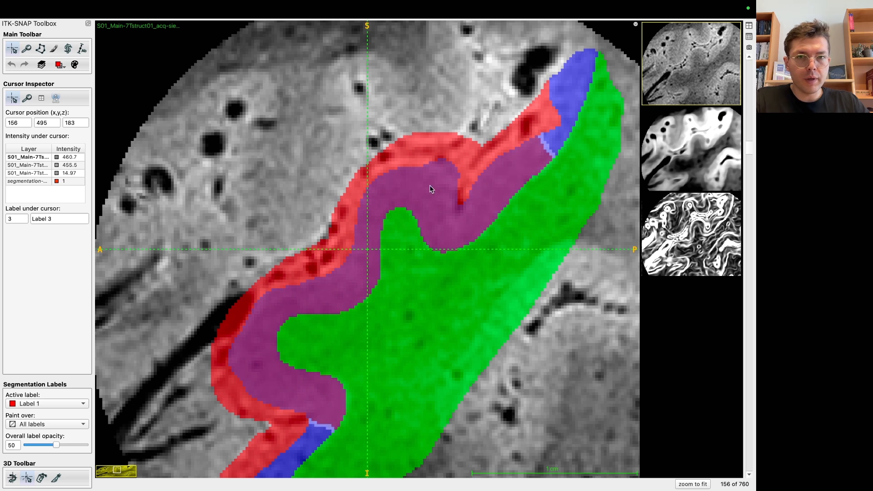
left_click(58, 66)
mouse_move(104, 80)
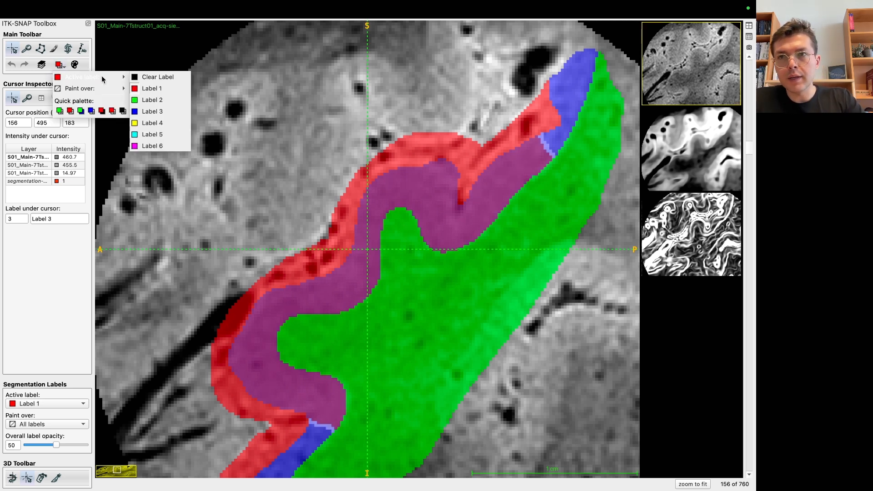
left_click(150, 112)
left_click(54, 49)
Save the segmentation under the new file name segmentation-hg_v15.nii.gz.
left_click(128, 8)
left_click(210, 82)
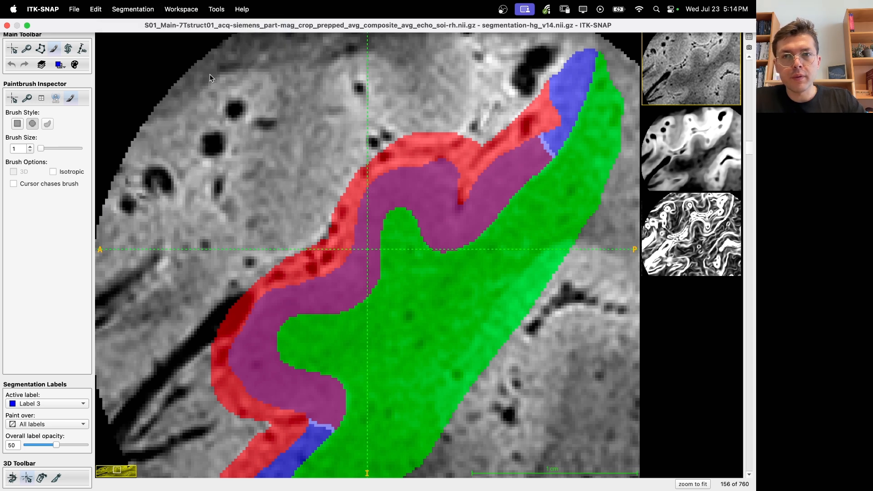
key("Right")
key("BackSpace")
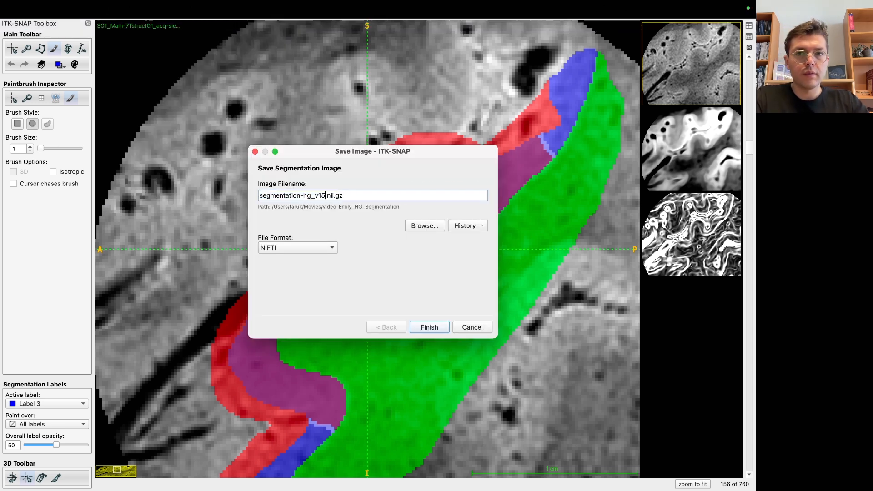
type("5")
key("Return")
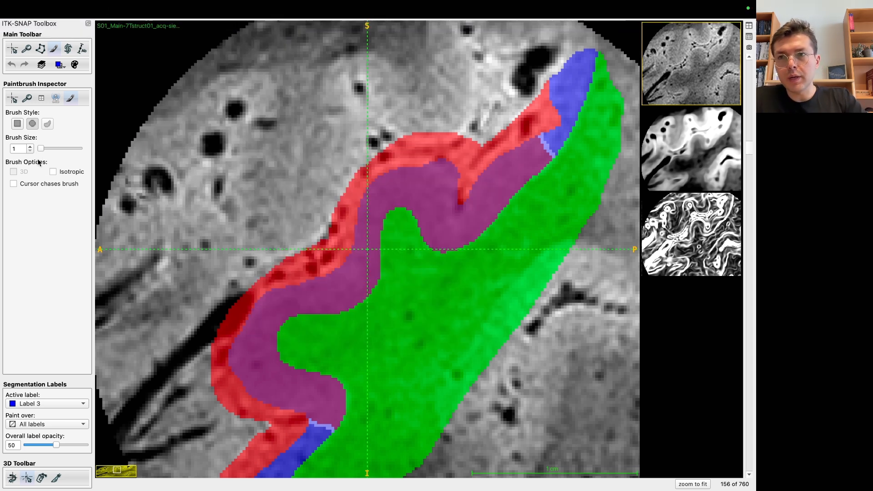
With brush size 7, paint Label 3 along the outer gray matter border of the upper folds on sagittal slice 156.
left_click(74, 65)
mouse_move(77, 75)
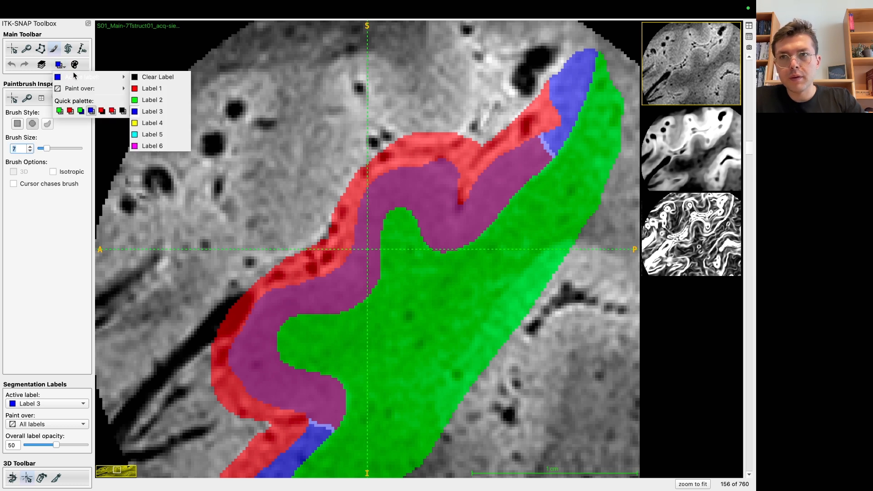
left_click(54, 48)
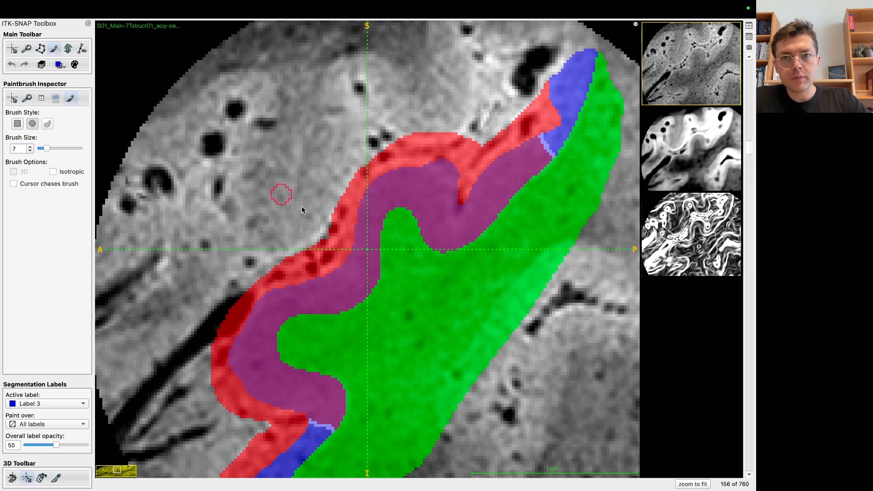
mouse_move(358, 237)
left_mouse_down()
mouse_move(381, 193)
mouse_move(419, 179)
left_mouse_up()
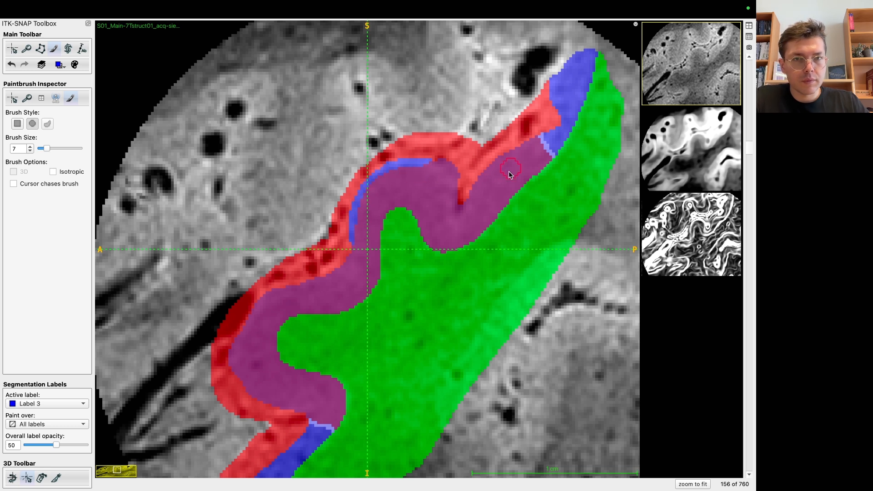
mouse_move(475, 195)
left_mouse_down()
mouse_move(494, 163)
mouse_move(516, 150)
left_mouse_up()
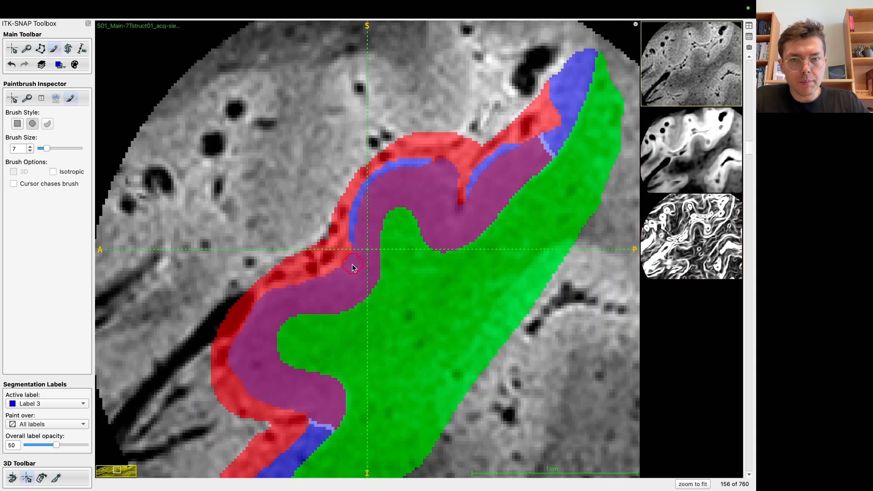
mouse_move(353, 244)
left_mouse_down()
mouse_move(348, 273)
mouse_move(334, 272)
left_mouse_up()
Lower the overall label opacity to 35 and paint Label 3 along the middle fold's outer gray matter border on sagittal slice 156.
key("s")
key("s")
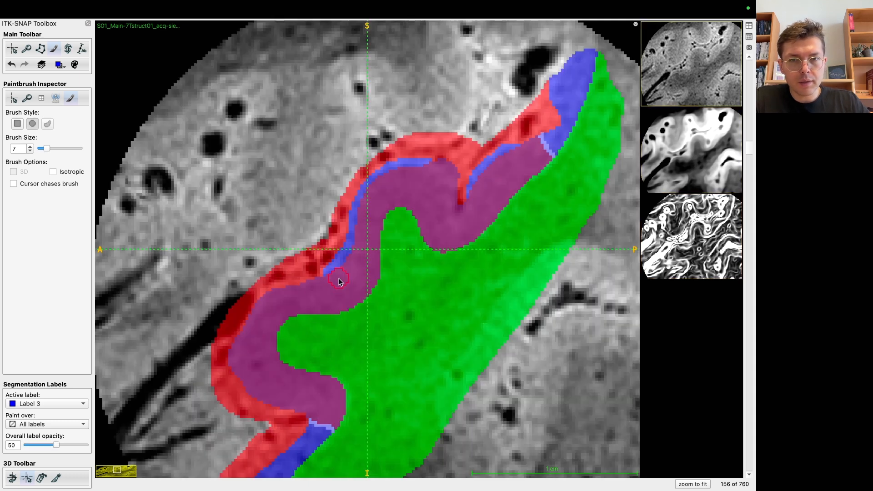
key("w")
key("w")
key("s")
key("s")
key("a")
key("a")
key("a")
left_click_drag(330, 286, 295, 299)
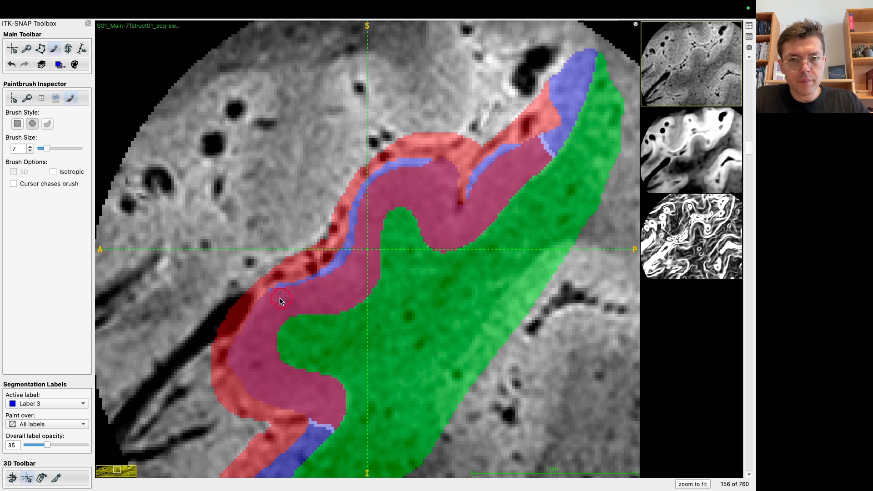
Paint Label 3 around the lower fold's outer border on slice 156 and widen the Label 3 strip below that fold.
left_click_drag(261, 403, 281, 406)
scroll(309, 340, "down", 5)
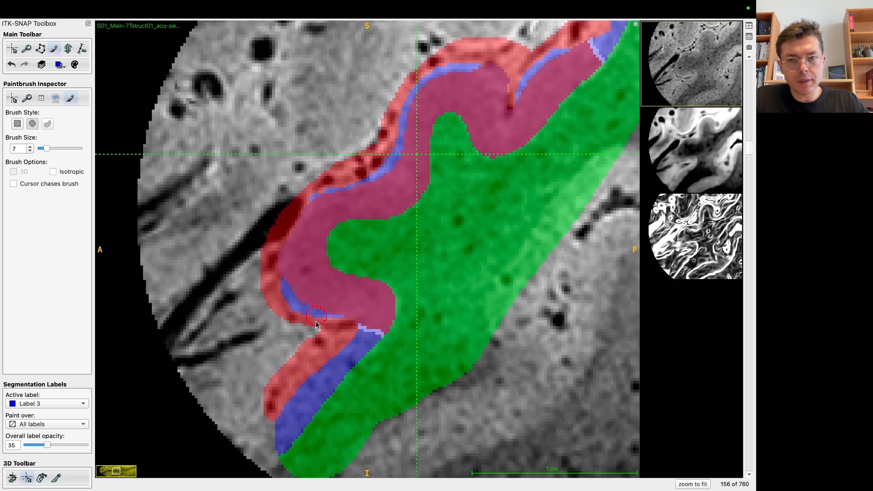
mouse_move(354, 352)
left_mouse_down()
mouse_move(312, 361)
mouse_move(287, 404)
left_mouse_up()
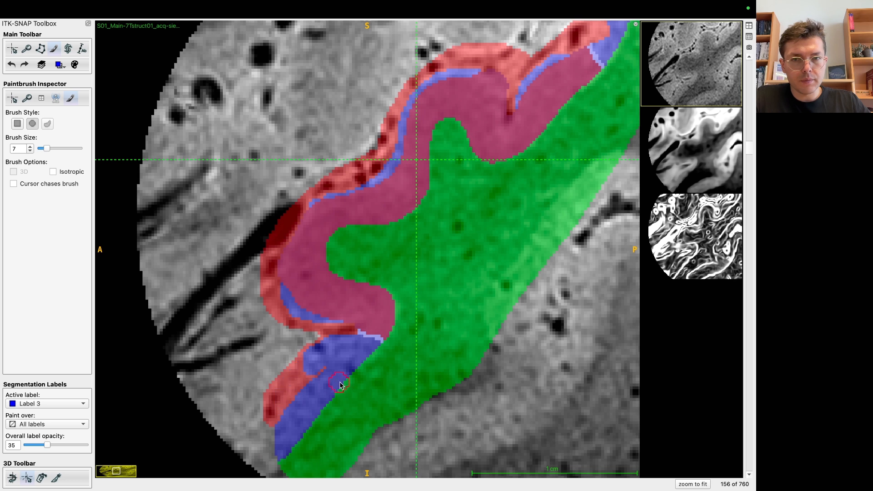
mouse_move(341, 385)
left_mouse_down()
mouse_move(334, 360)
mouse_move(291, 412)
left_mouse_up()
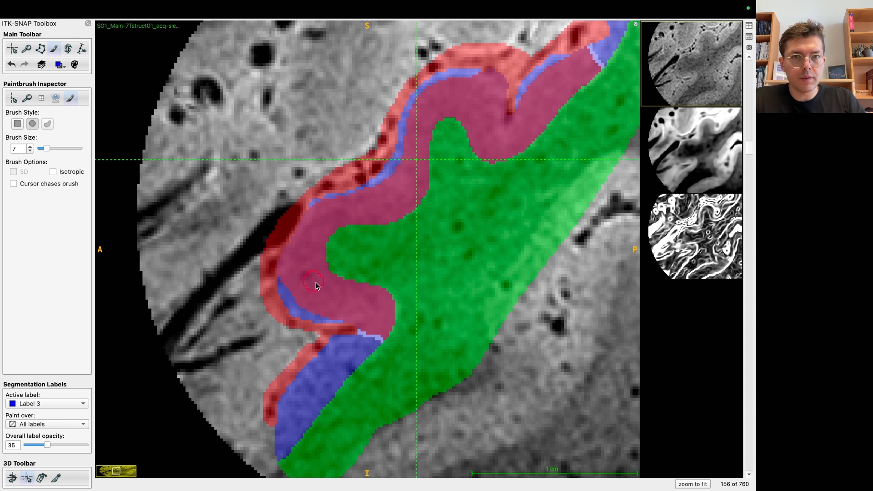
Paint Label 3 along the outer gray matter border, from the upper folds down to the lower strip, on the sagittal slice after 156.
left_click_drag(383, 236, 344, 265)
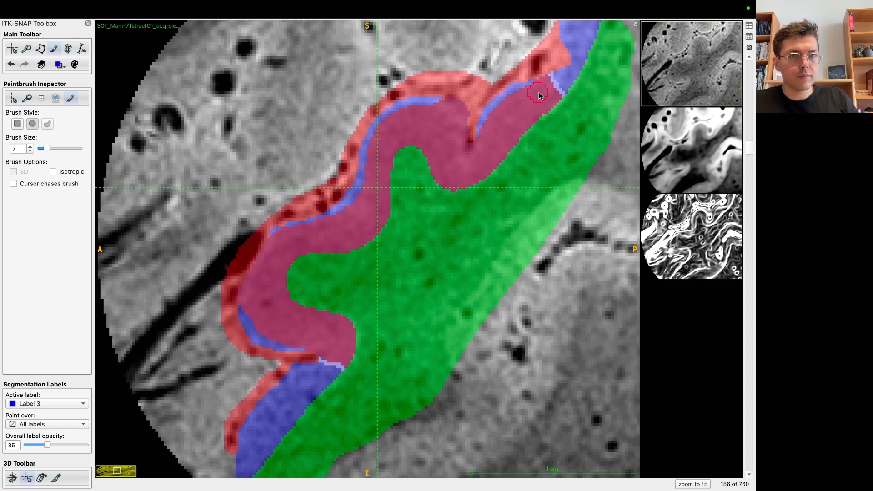
scroll(569, 57, "up", 1)
mouse_move(569, 49)
left_mouse_down()
mouse_move(541, 86)
mouse_move(515, 93)
mouse_move(489, 141)
mouse_move(404, 118)
mouse_move(383, 136)
mouse_move(377, 165)
mouse_move(376, 148)
mouse_move(366, 203)
mouse_move(350, 213)
mouse_move(364, 184)
mouse_move(326, 242)
mouse_move(343, 223)
mouse_move(279, 252)
left_mouse_up()
mouse_move(248, 314)
left_mouse_down()
mouse_move(269, 339)
mouse_move(317, 346)
mouse_move(253, 442)
left_mouse_up()
On sagittal slice 158, widen the lower Label 3 strip and paint Label 3 along the outer border of all folds.
scroll(312, 382, "down", 1)
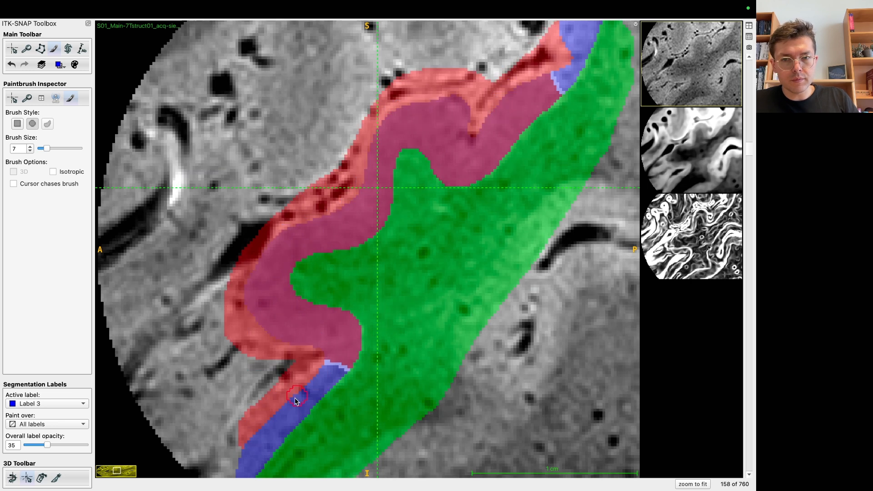
mouse_move(296, 398)
left_mouse_down()
mouse_move(251, 438)
mouse_move(322, 372)
left_mouse_up()
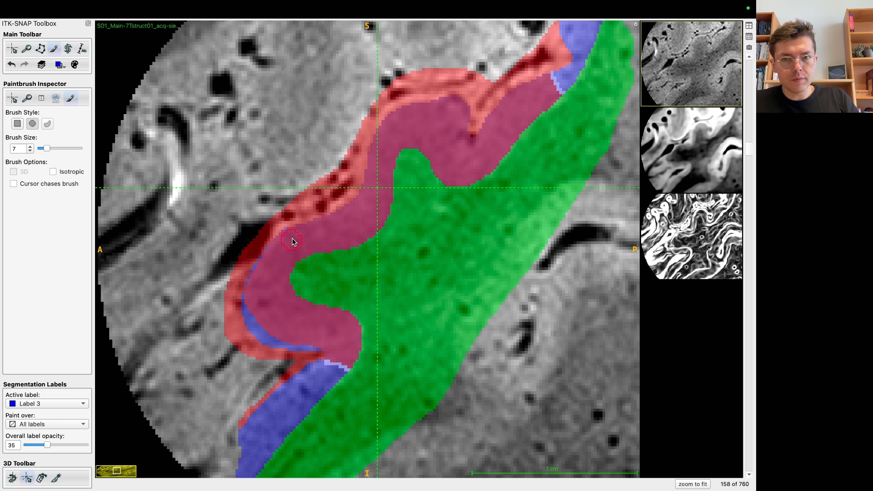
mouse_move(280, 249)
left_mouse_down()
mouse_move(369, 192)
mouse_move(321, 228)
mouse_move(371, 186)
mouse_move(406, 119)
left_mouse_up()
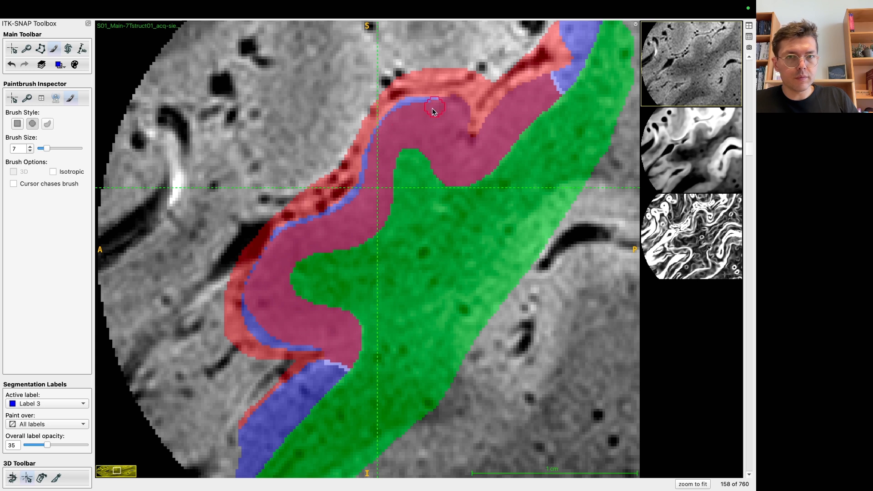
mouse_move(445, 111)
left_mouse_down()
mouse_move(499, 121)
mouse_move(541, 84)
left_mouse_up()
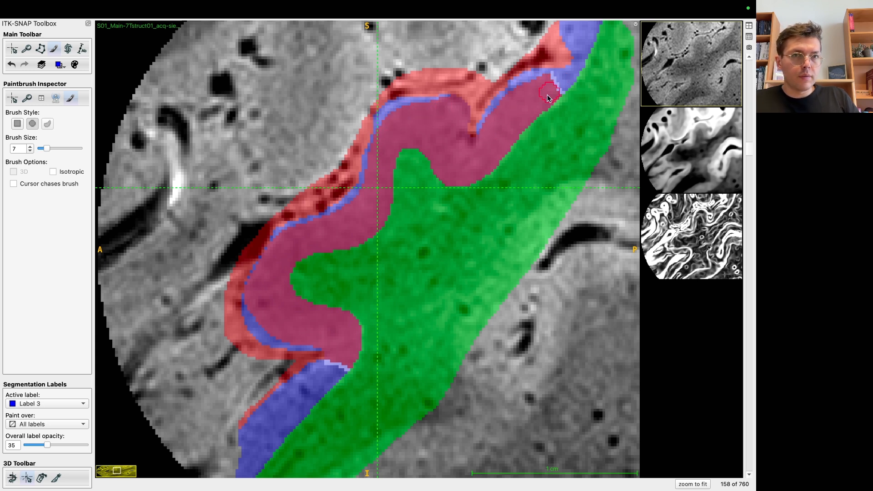
On sagittal slice 159, paint Label 3 along the outer border of the upper and middle folds and check the four-view layout.
scroll(550, 91, "down", 1)
mouse_move(491, 130)
left_mouse_down()
mouse_move(517, 96)
mouse_move(555, 76)
left_mouse_up()
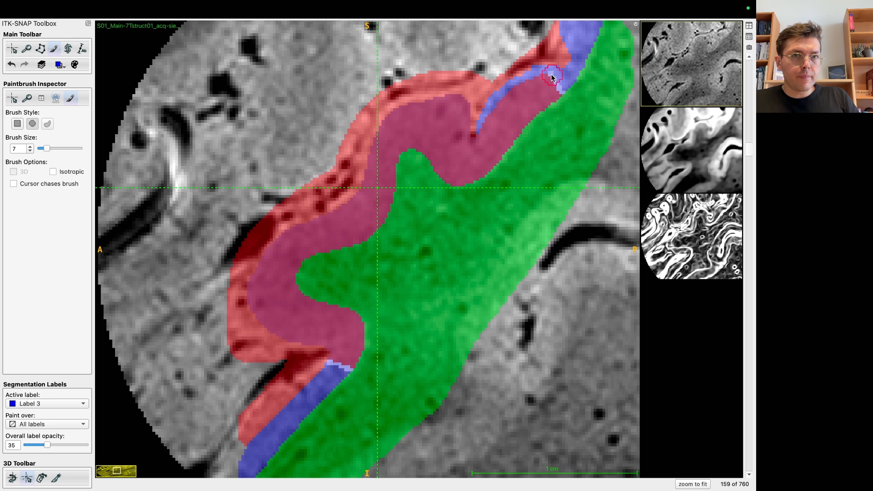
mouse_move(433, 107)
left_mouse_down()
mouse_move(394, 121)
mouse_move(352, 214)
mouse_move(357, 205)
mouse_move(284, 250)
left_mouse_up()
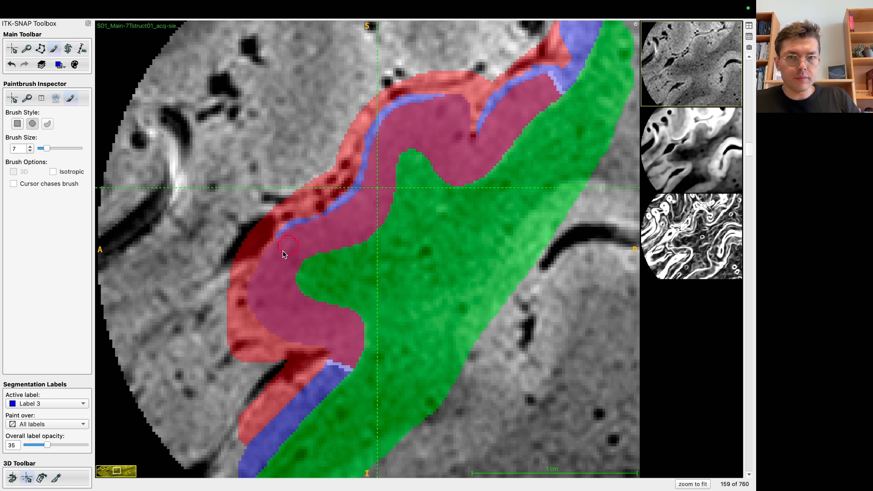
left_click(748, 27)
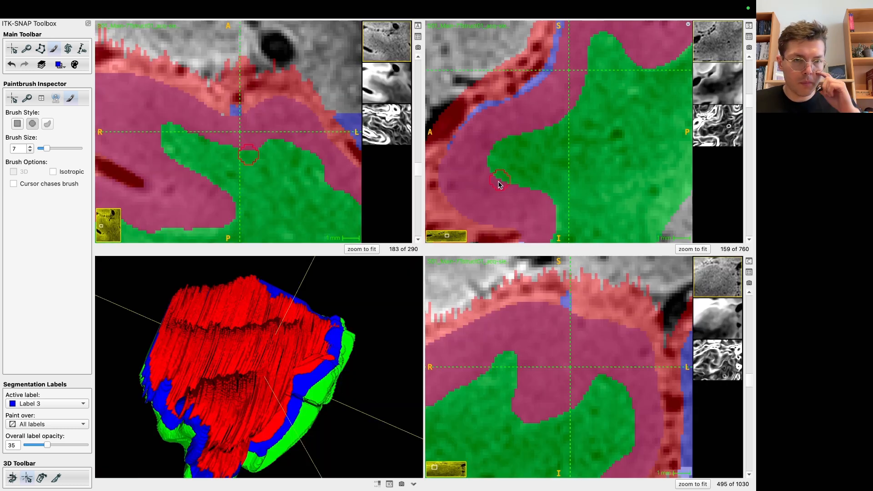
left_click(748, 26)
On sagittal slice 160, paint Label 3 along the outer gray matter border from the upper folds around the lower fold.
scroll(312, 241, "down", 1)
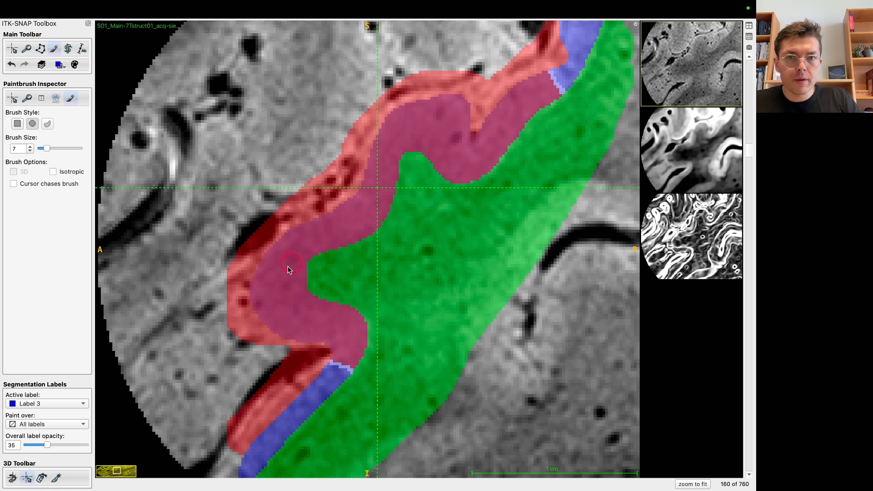
mouse_move(323, 231)
left_mouse_down()
mouse_move(360, 194)
mouse_move(415, 111)
mouse_move(446, 103)
left_mouse_up()
left_click_drag(475, 133, 573, 51)
mouse_move(316, 339)
left_mouse_down()
mouse_move(280, 337)
mouse_move(260, 319)
mouse_move(258, 296)
left_mouse_up()
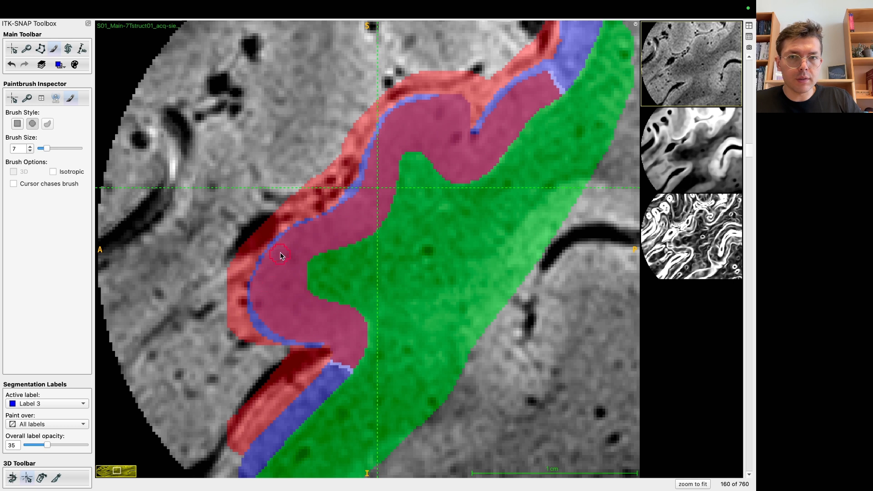
On sagittal slice 161, paint Label 3 along the outer border of the lower and upper folds and widen the lower strip.
scroll(278, 288, "up", 1)
left_click_drag(300, 332, 270, 323)
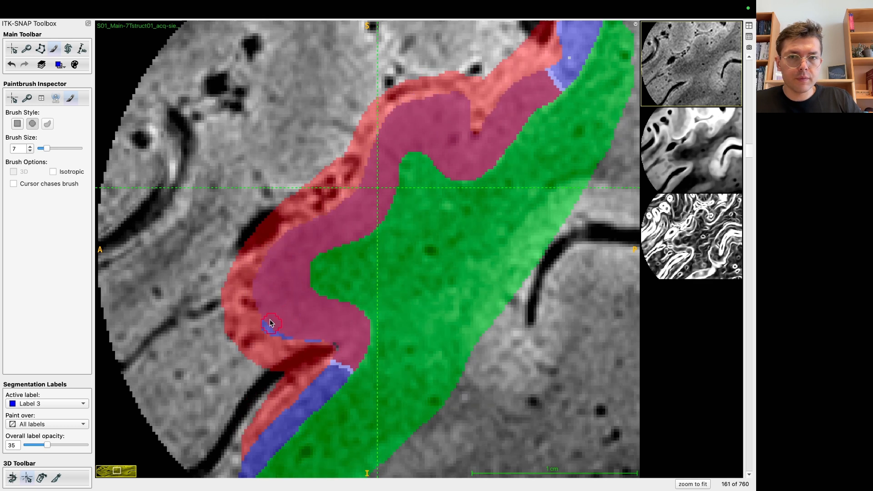
mouse_move(299, 395)
left_mouse_down()
mouse_move(335, 370)
mouse_move(318, 367)
mouse_move(243, 457)
mouse_move(268, 439)
left_mouse_up()
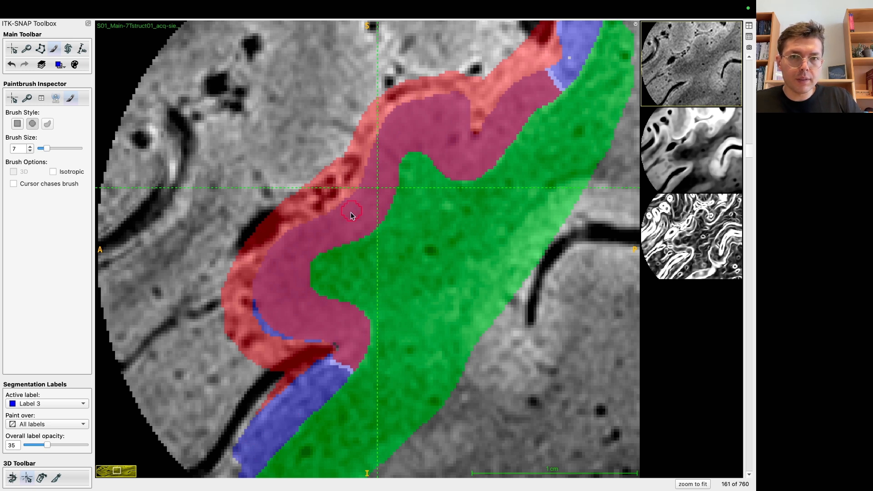
mouse_move(339, 221)
left_mouse_down()
mouse_move(404, 115)
mouse_move(444, 100)
left_mouse_up()
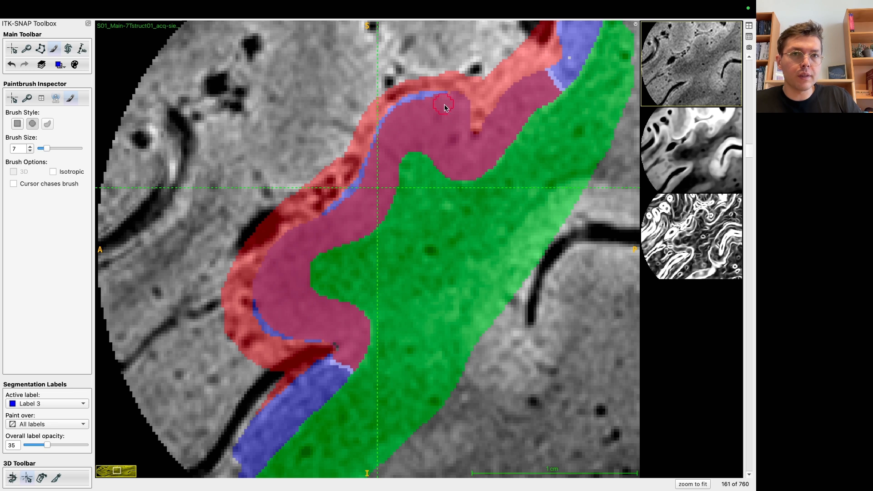
mouse_move(499, 121)
left_mouse_down()
mouse_move(501, 108)
mouse_move(569, 46)
left_mouse_up()
On sagittal slice 162, paint Label 3 along the outer gray matter border of the upper and middle folds.
scroll(500, 116, "up", 1)
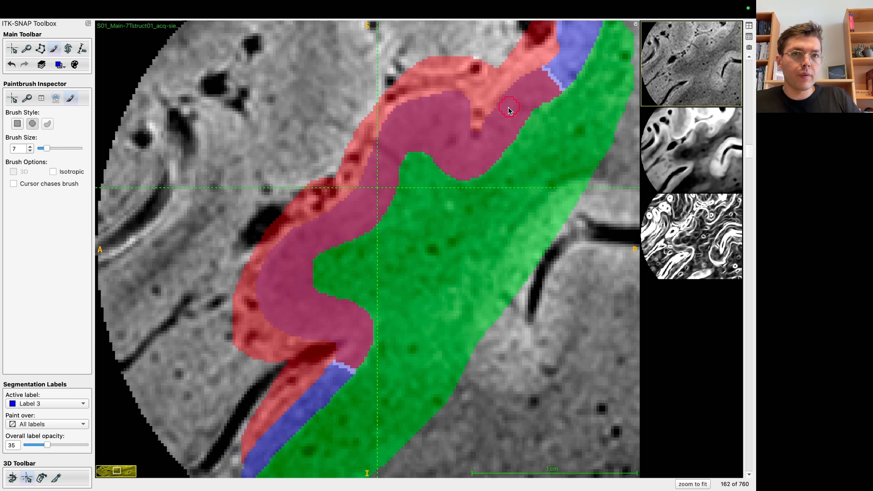
left_click_drag(498, 115, 560, 46)
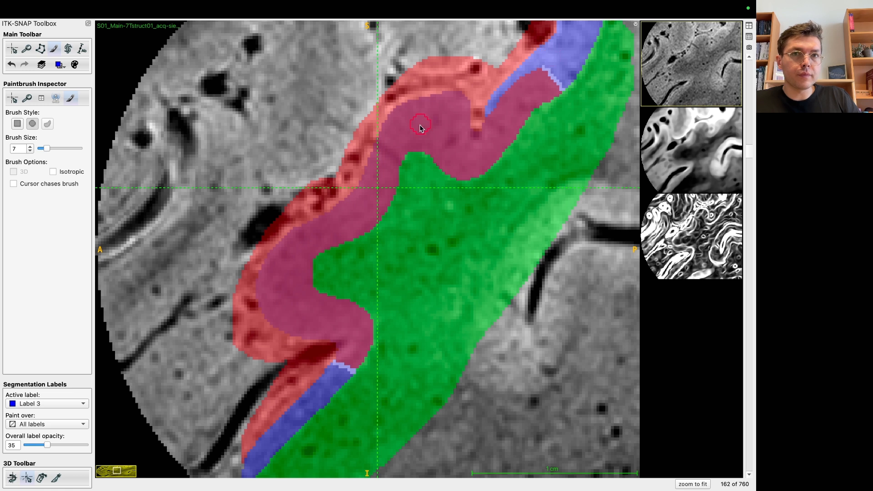
mouse_move(438, 94)
left_mouse_down()
mouse_move(422, 93)
mouse_move(398, 117)
mouse_move(350, 209)
mouse_move(313, 234)
left_mouse_up()
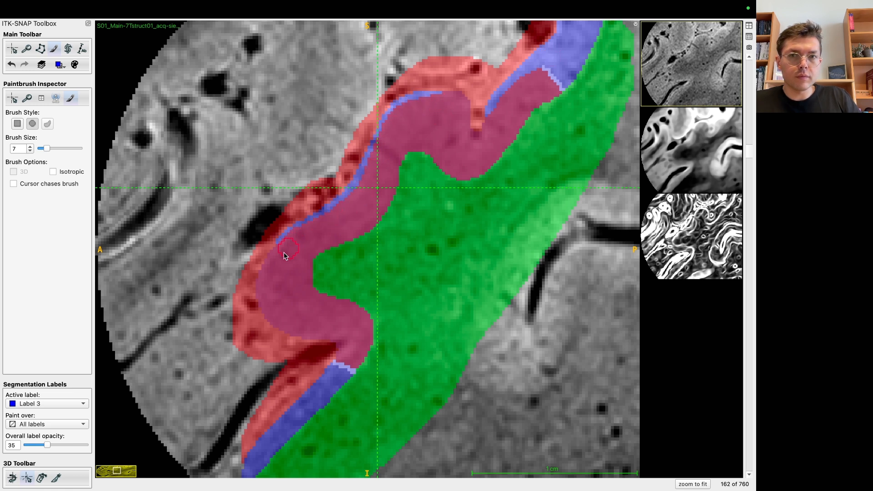
On sagittal slice 163, paint a Label 3 rim around the lower fold and up along the upper folds' outer border.
scroll(325, 319, "up", 1)
left_click_drag(315, 325, 293, 328)
mouse_move(266, 301)
left_mouse_down()
mouse_move(281, 260)
mouse_move(338, 219)
mouse_move(379, 171)
mouse_move(409, 113)
mouse_move(441, 104)
left_mouse_up()
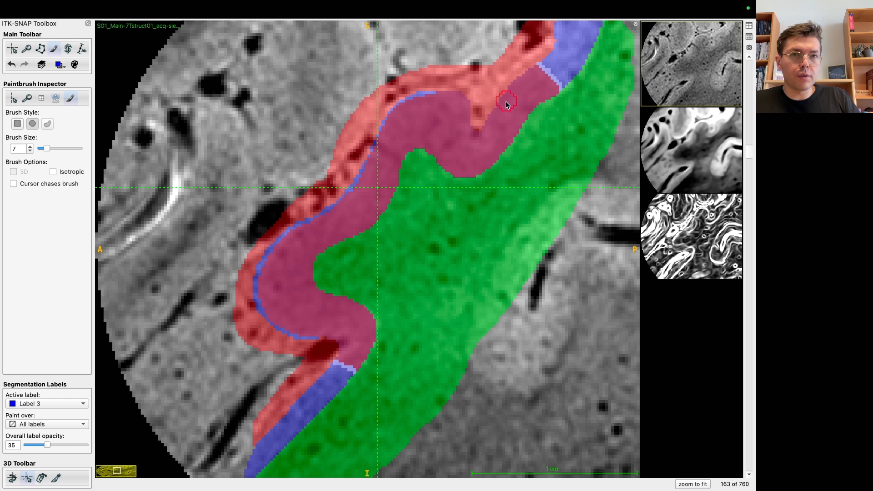
left_click_drag(494, 121, 558, 49)
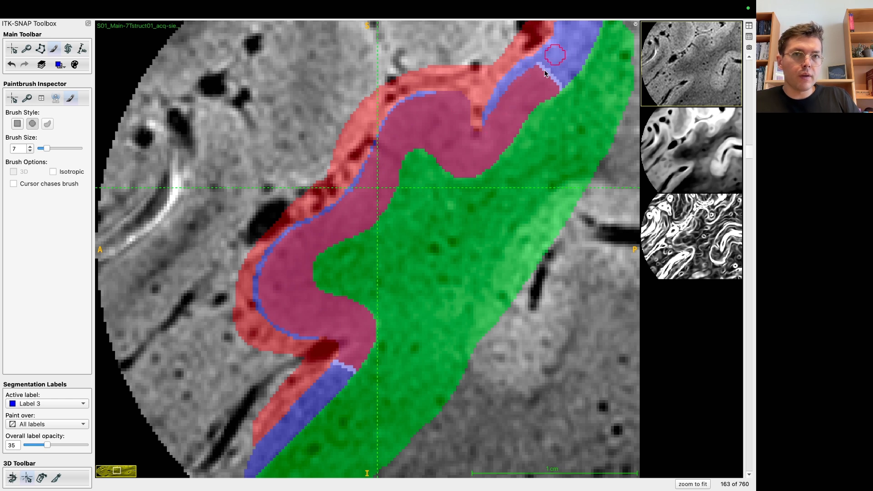
Continue the Label 3 rim along the outer gray matter border on the next two sagittal slices, up to slice 165.
scroll(503, 119, "up", 1)
left_click_drag(499, 110, 563, 41)
mouse_move(453, 93)
left_mouse_down()
mouse_move(409, 111)
mouse_move(380, 144)
left_mouse_up()
scroll(377, 170, "up", 1)
mouse_move(496, 120)
left_mouse_down()
mouse_move(505, 95)
mouse_move(562, 33)
mouse_move(497, 119)
left_mouse_up()
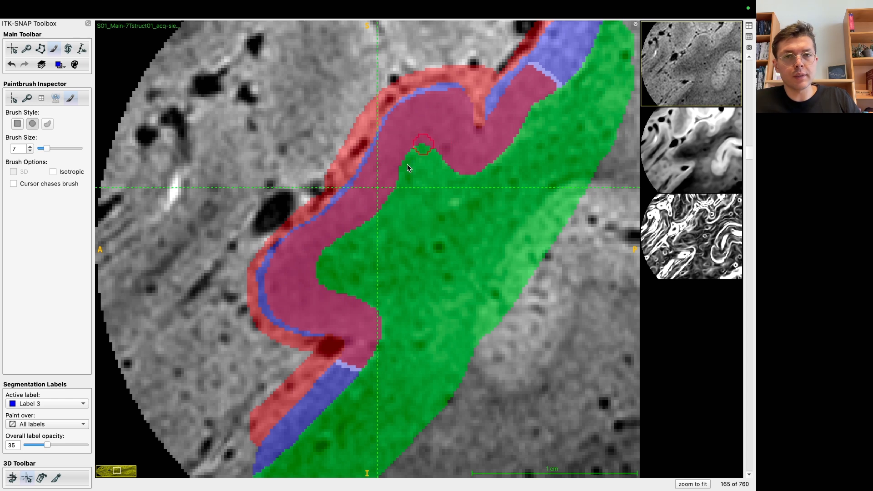
Paint Label 3 along the full outer gray matter border of the folds on sagittal slices 166 and 167.
scroll(305, 292, "up", 1)
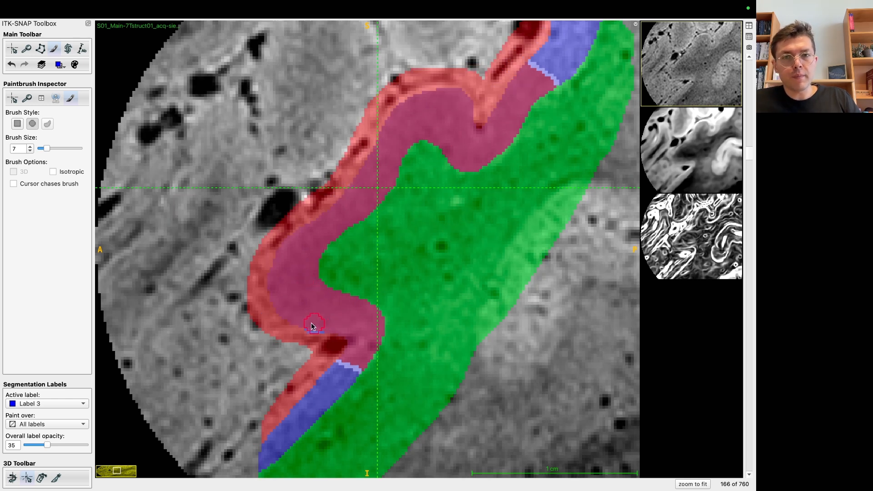
mouse_move(287, 255)
left_mouse_down()
mouse_move(368, 182)
mouse_move(367, 189)
mouse_move(414, 109)
mouse_move(443, 100)
mouse_move(501, 108)
mouse_move(556, 49)
left_mouse_up()
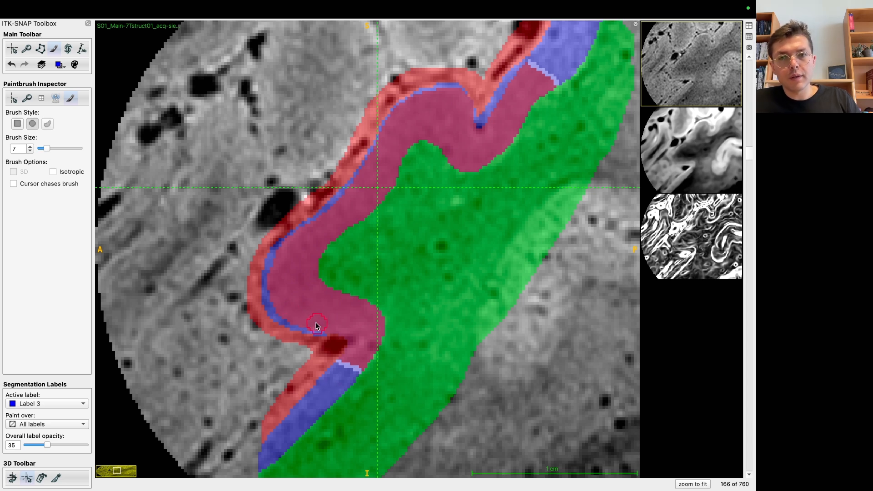
scroll(337, 327, "up", 1)
left_click_drag(314, 325, 283, 308)
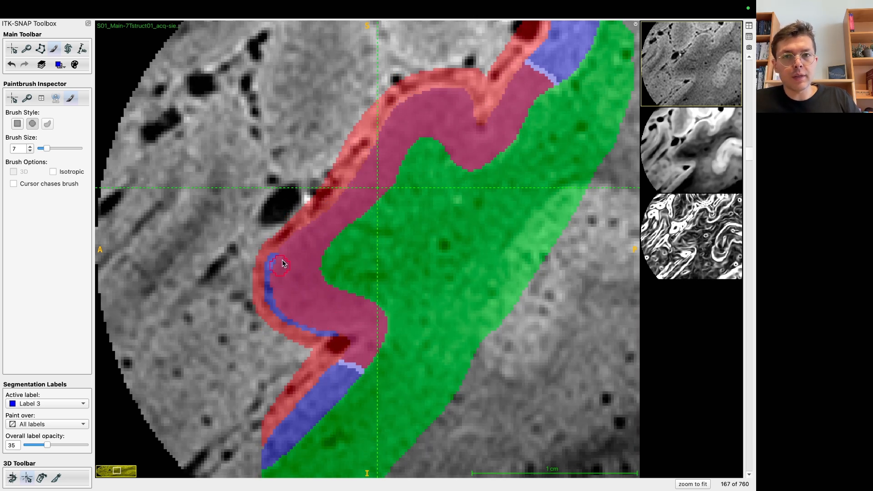
mouse_move(336, 221)
left_mouse_down()
mouse_move(380, 150)
mouse_move(432, 100)
mouse_move(455, 96)
mouse_move(486, 119)
mouse_move(526, 78)
left_mouse_up()
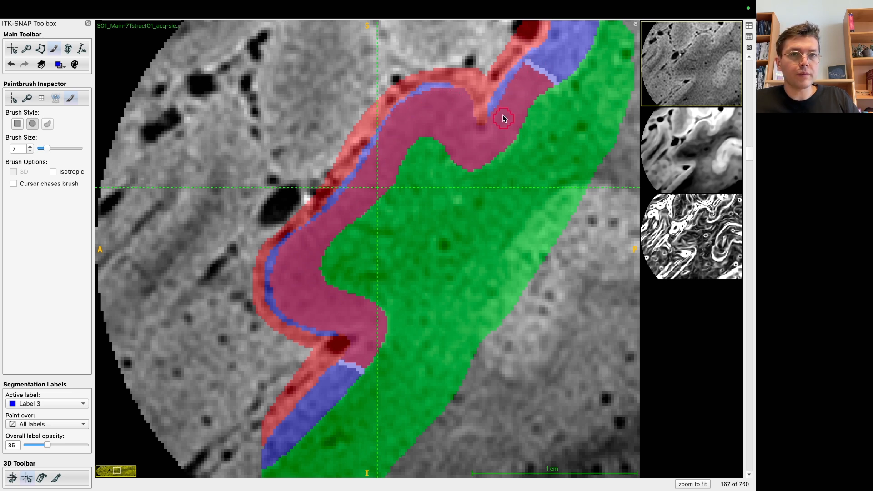
Paint the Label 3 rim along the outer gray matter border of the folds on the following sagittal slices, up to slice 169.
scroll(480, 122, "down", 1)
left_click_drag(493, 115, 555, 42)
mouse_move(473, 124)
left_mouse_down()
mouse_move(454, 97)
mouse_move(427, 101)
mouse_move(400, 125)
mouse_move(372, 176)
mouse_move(388, 143)
mouse_move(278, 279)
mouse_move(296, 316)
mouse_move(336, 330)
mouse_move(301, 321)
mouse_move(333, 323)
mouse_move(295, 311)
mouse_move(277, 283)
mouse_move(427, 97)
mouse_move(450, 96)
mouse_move(493, 119)
mouse_move(557, 34)
left_mouse_up()
scroll(338, 321, "up", 1)
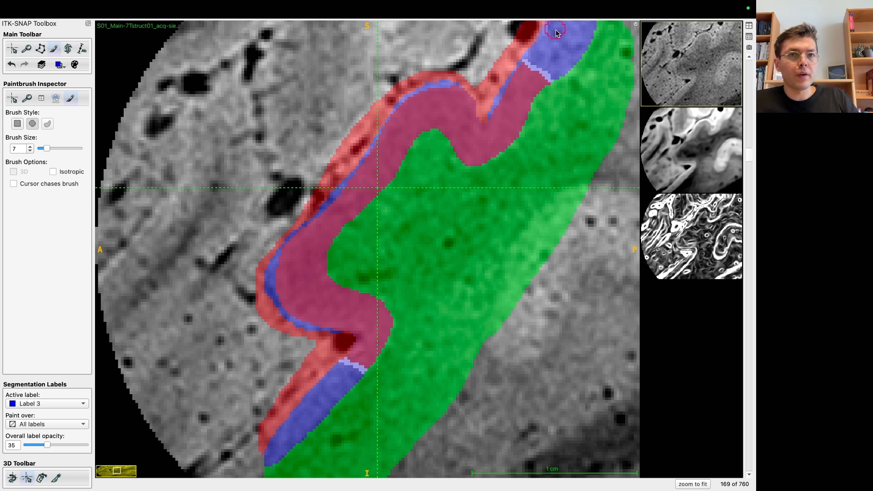
Extend the Label 3 rim along the outer border of the upper and middle folds on sagittal slices 170 to 173.
scroll(513, 115, "down", 1)
mouse_move(499, 131)
left_mouse_down()
mouse_move(520, 82)
mouse_move(433, 91)
mouse_move(343, 206)
mouse_move(403, 117)
mouse_move(326, 234)
left_mouse_up()
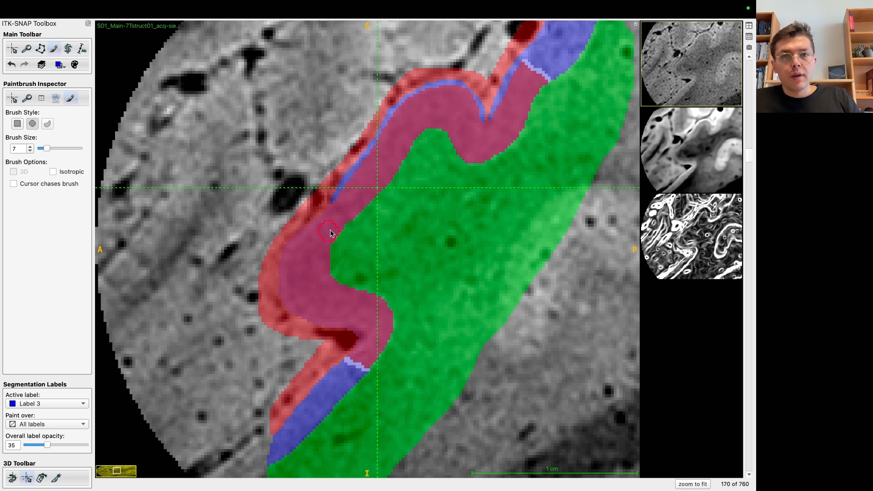
scroll(428, 97, "up", 3)
mouse_move(477, 111)
left_mouse_down()
mouse_move(519, 73)
mouse_move(506, 82)
left_mouse_up()
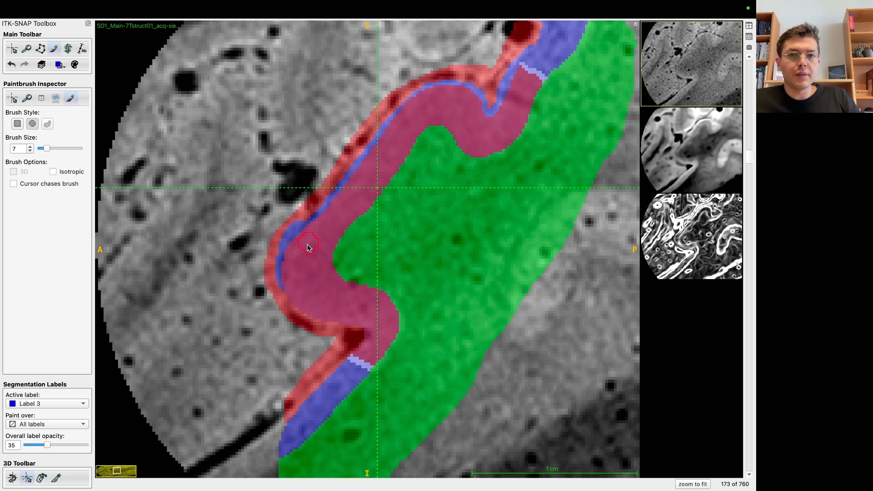